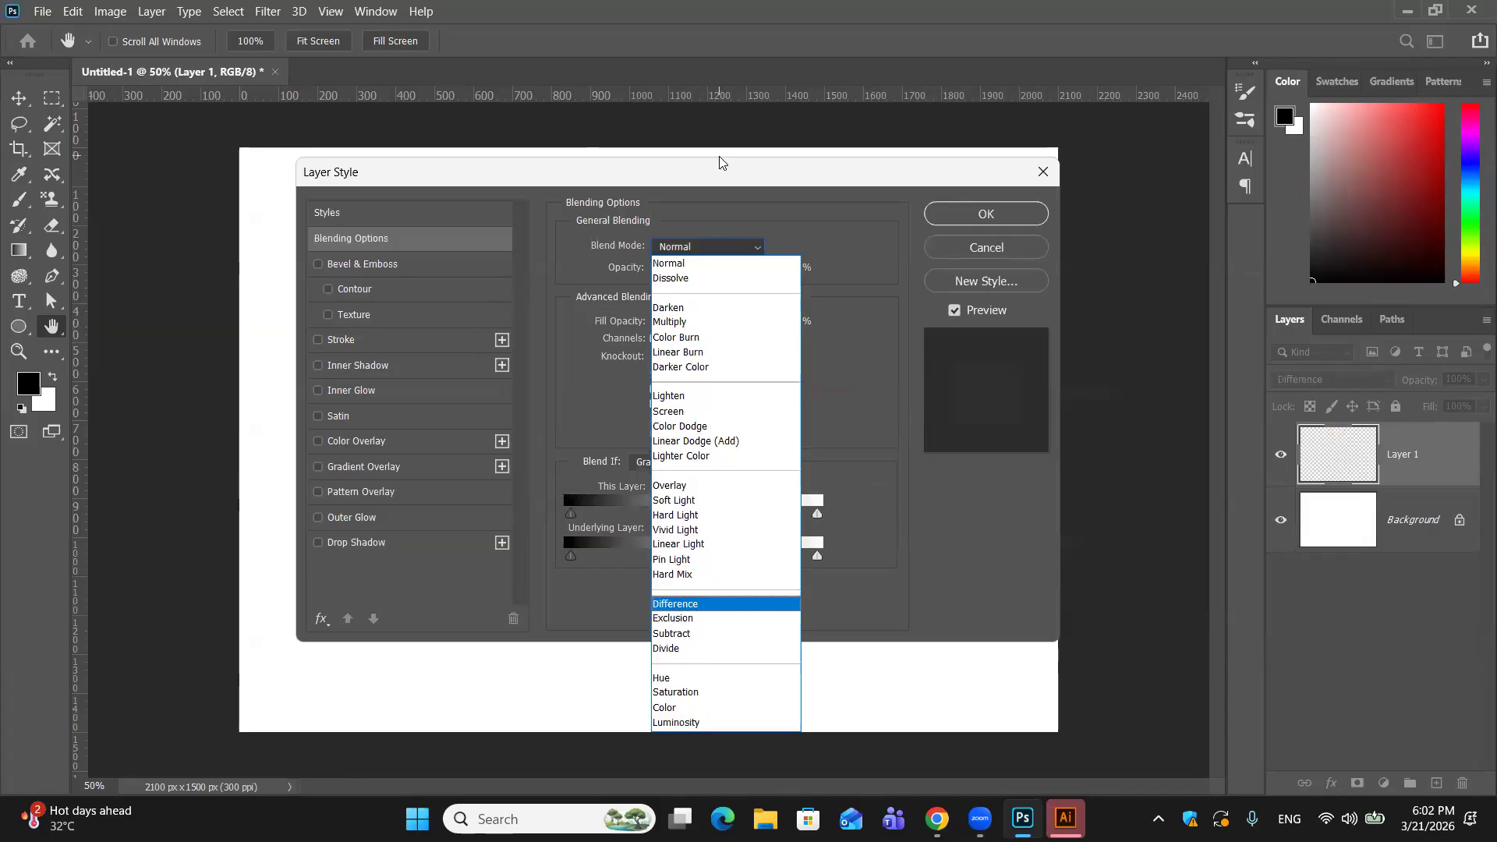
Step: Dismiss the Layer Style dialog without applying changes and minimize Photoshop to reach the desktop
{"action": "left_click", "coordinate": [810, 166]}
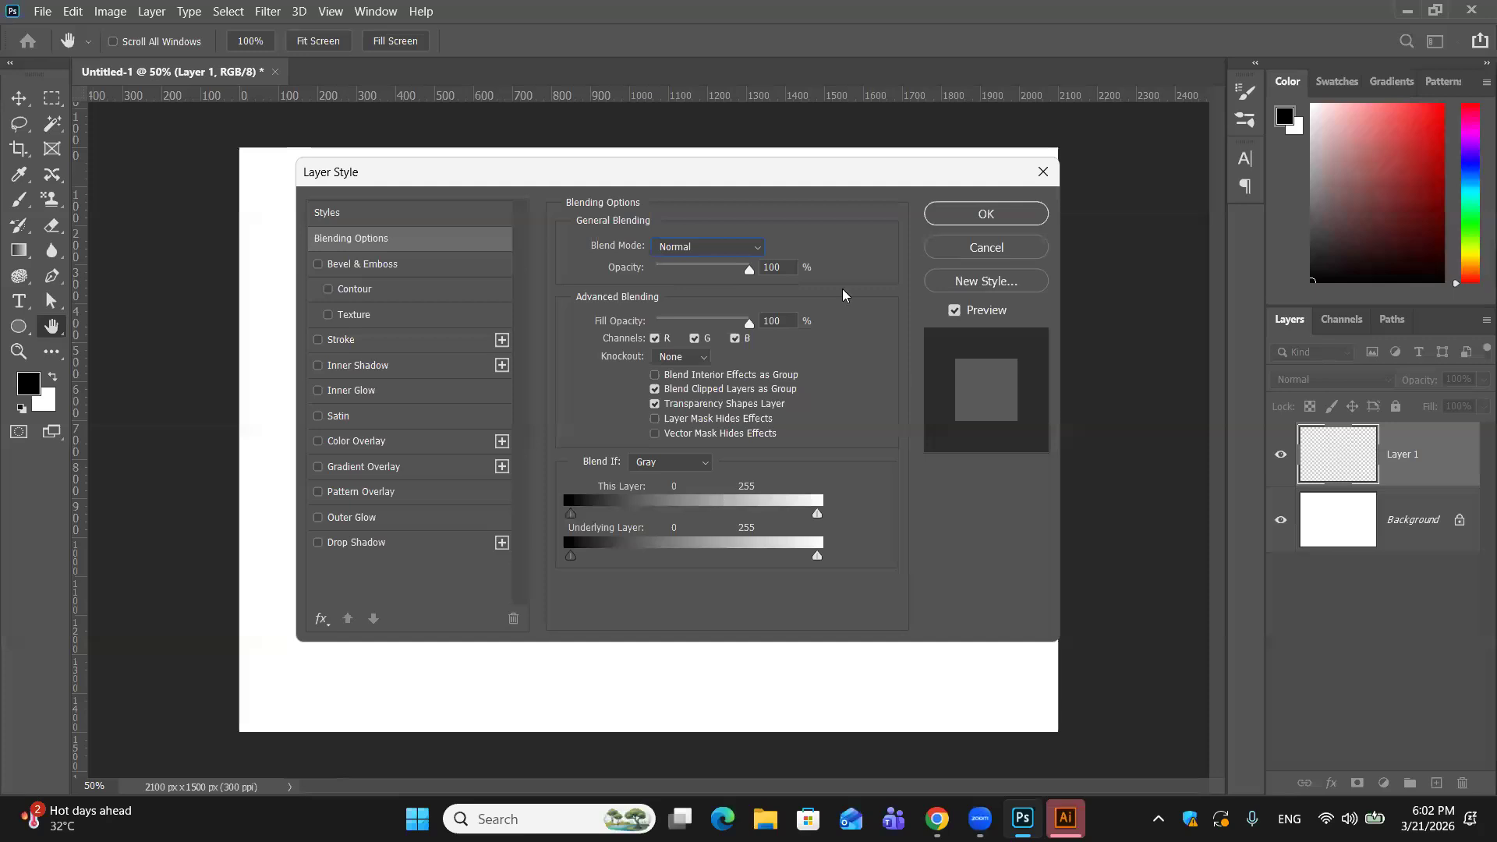
{"action": "left_click", "coordinate": [967, 246]}
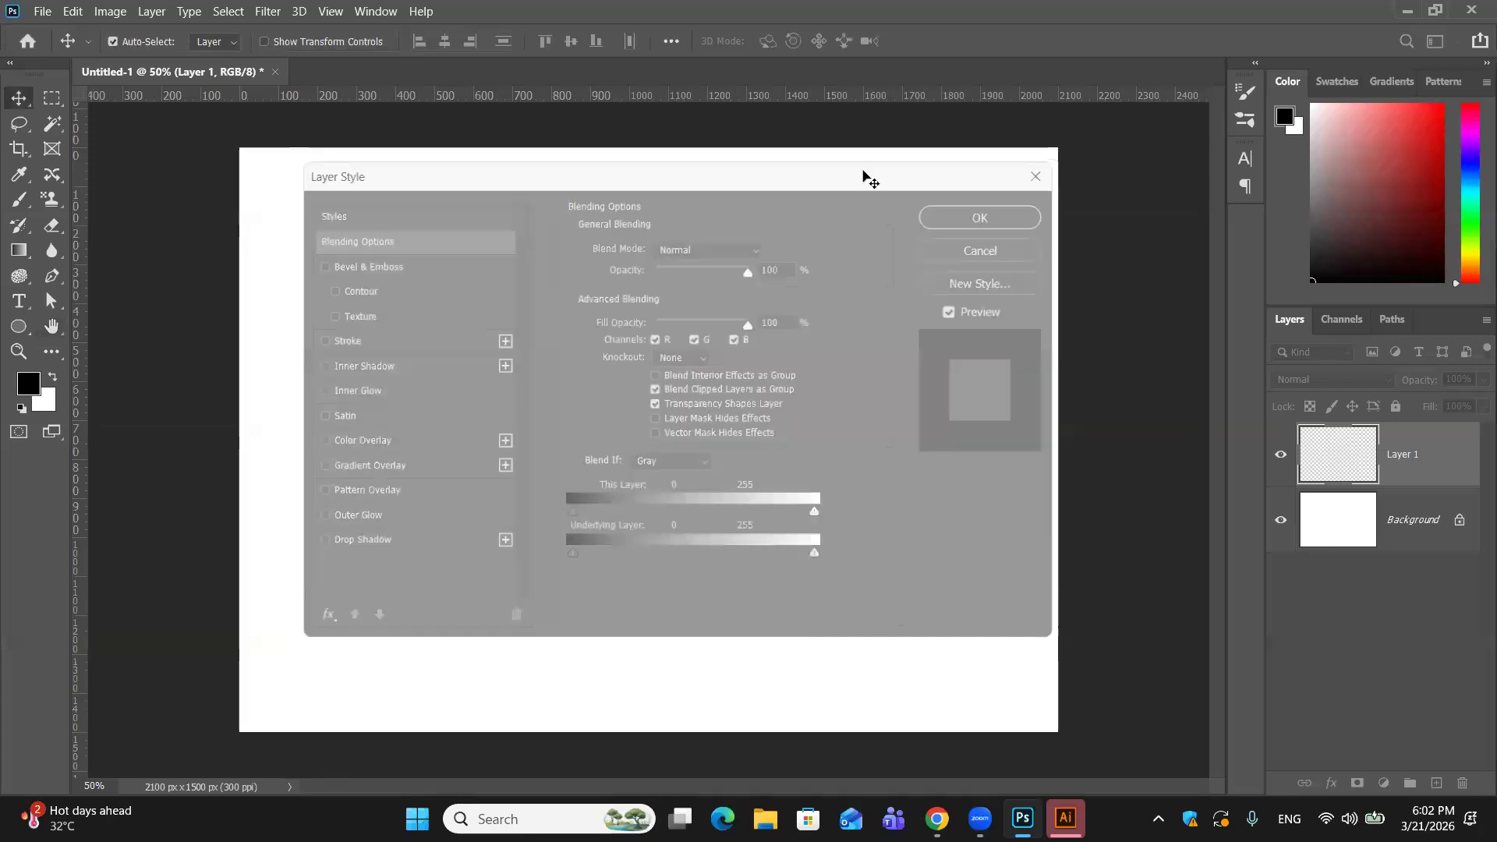
{"action": "left_click", "coordinate": [1407, 11]}
{"action": "left_click", "coordinate": [1400, 13]}
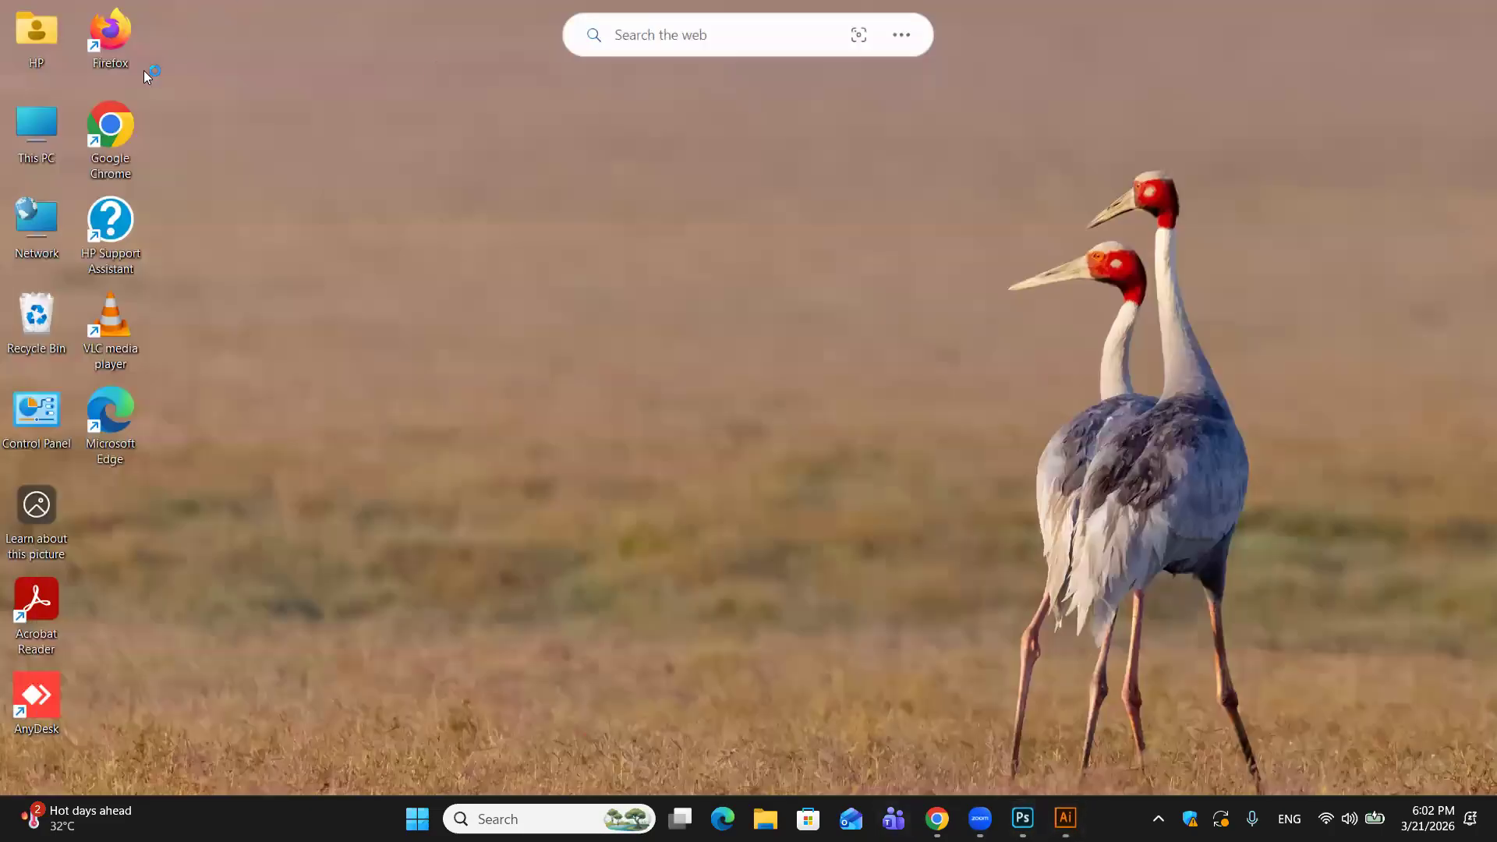
Step: Open the Downloads folder in File Explorer and locate the dark portrait photo of a woman holding sparklers
{"action": "double_click", "coordinate": [37, 136]}
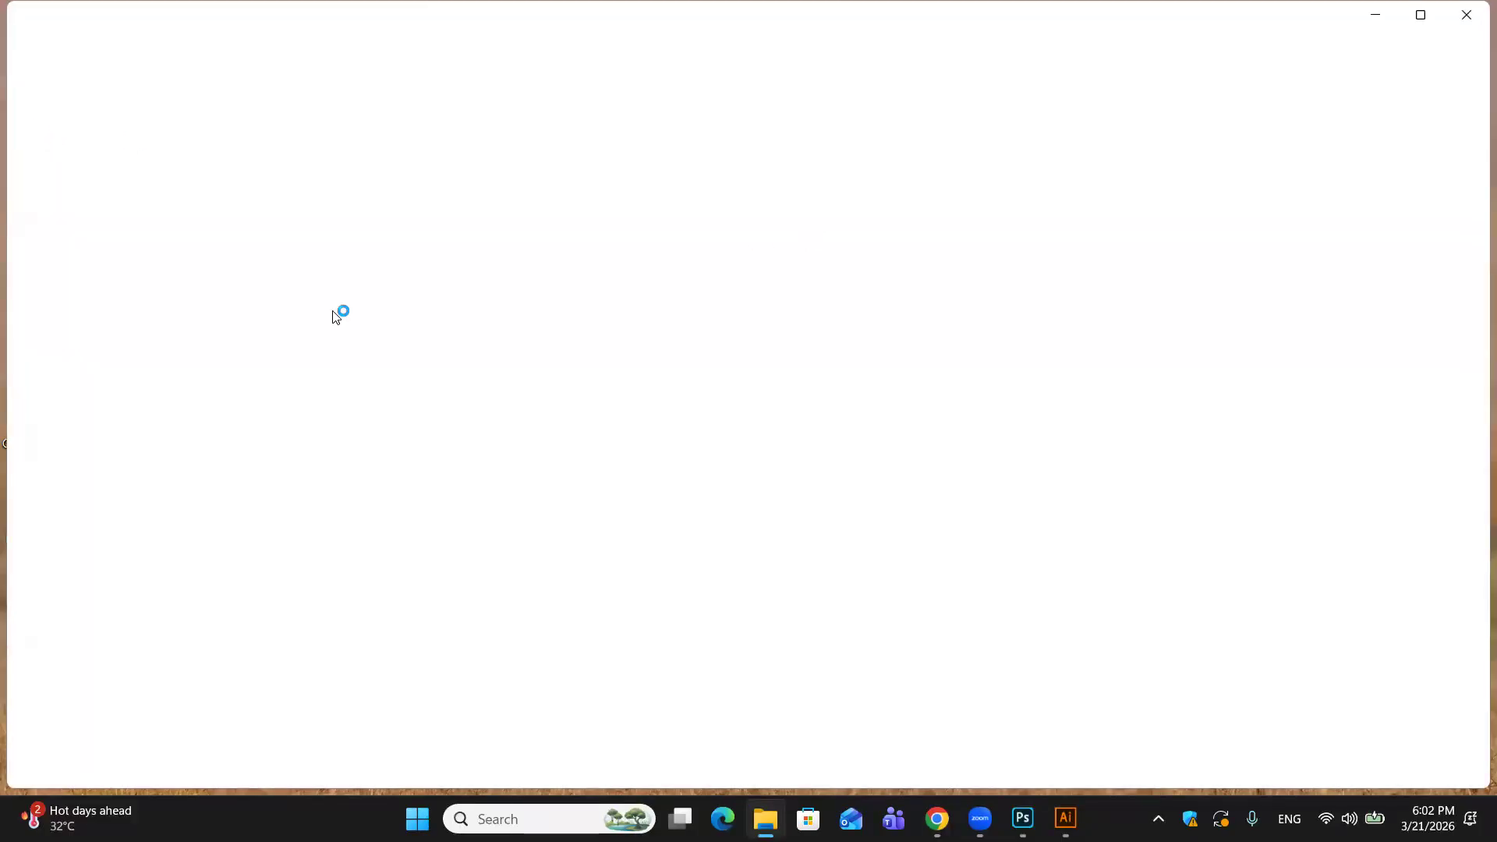
{"action": "left_click", "coordinate": [115, 310]}
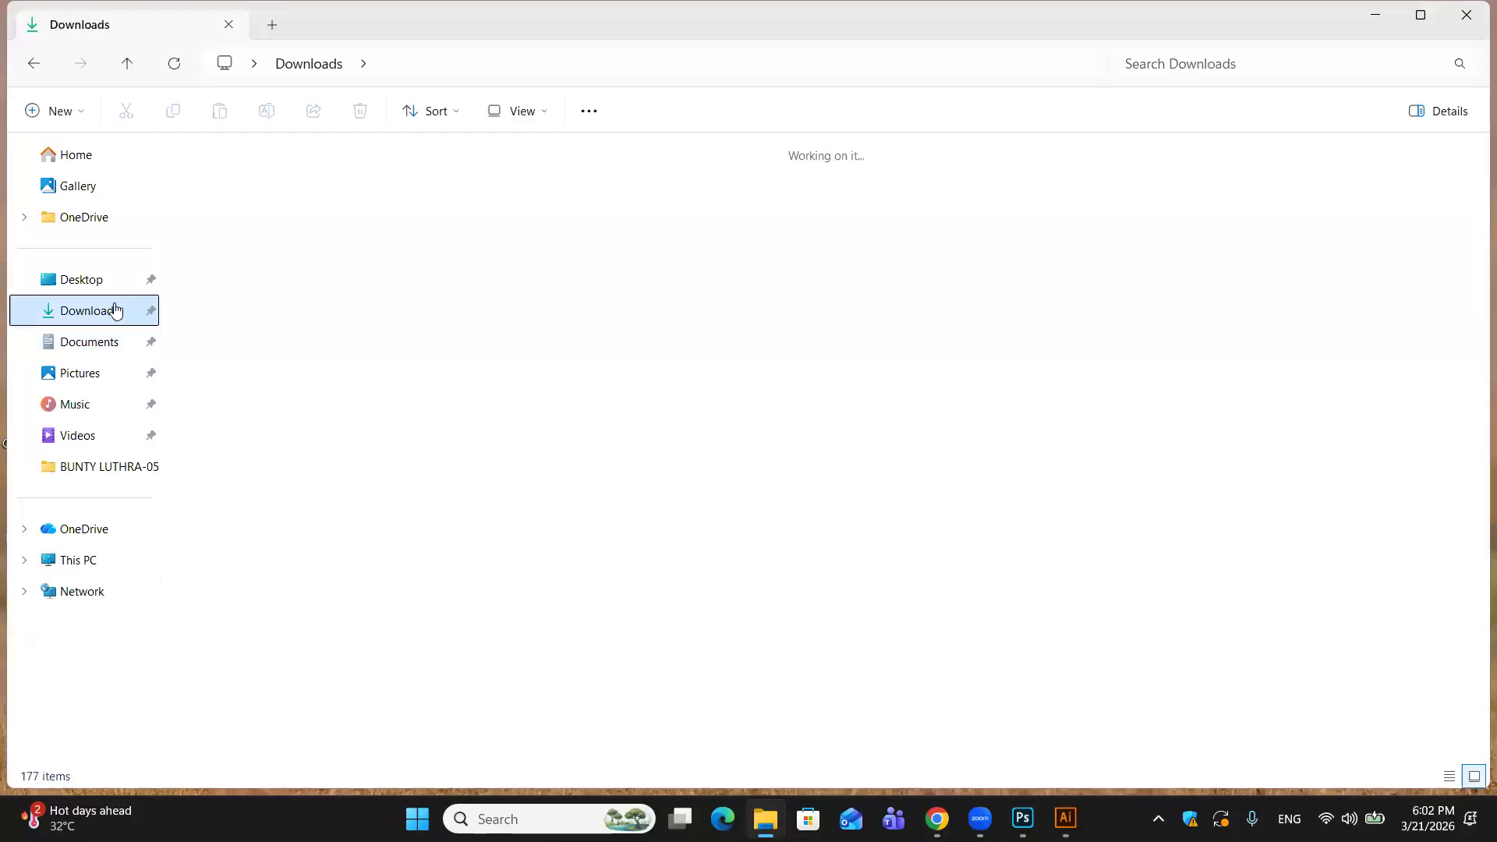
{"action": "scroll", "coordinate": [901, 445], "scroll_direction": "down", "scroll_amount": 5}
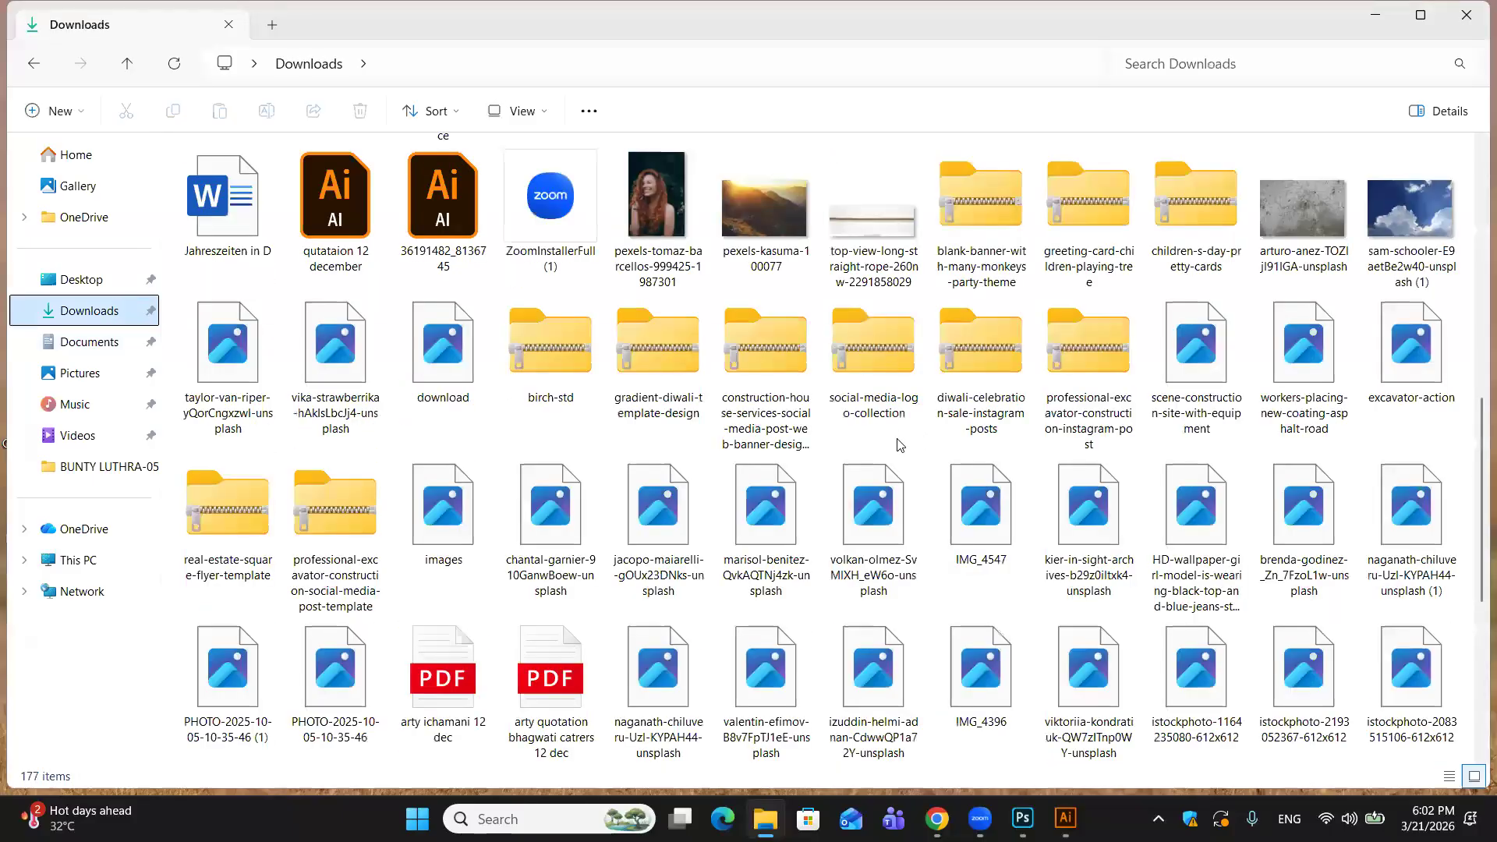
{"action": "scroll", "coordinate": [901, 445], "scroll_direction": "down", "scroll_amount": 5}
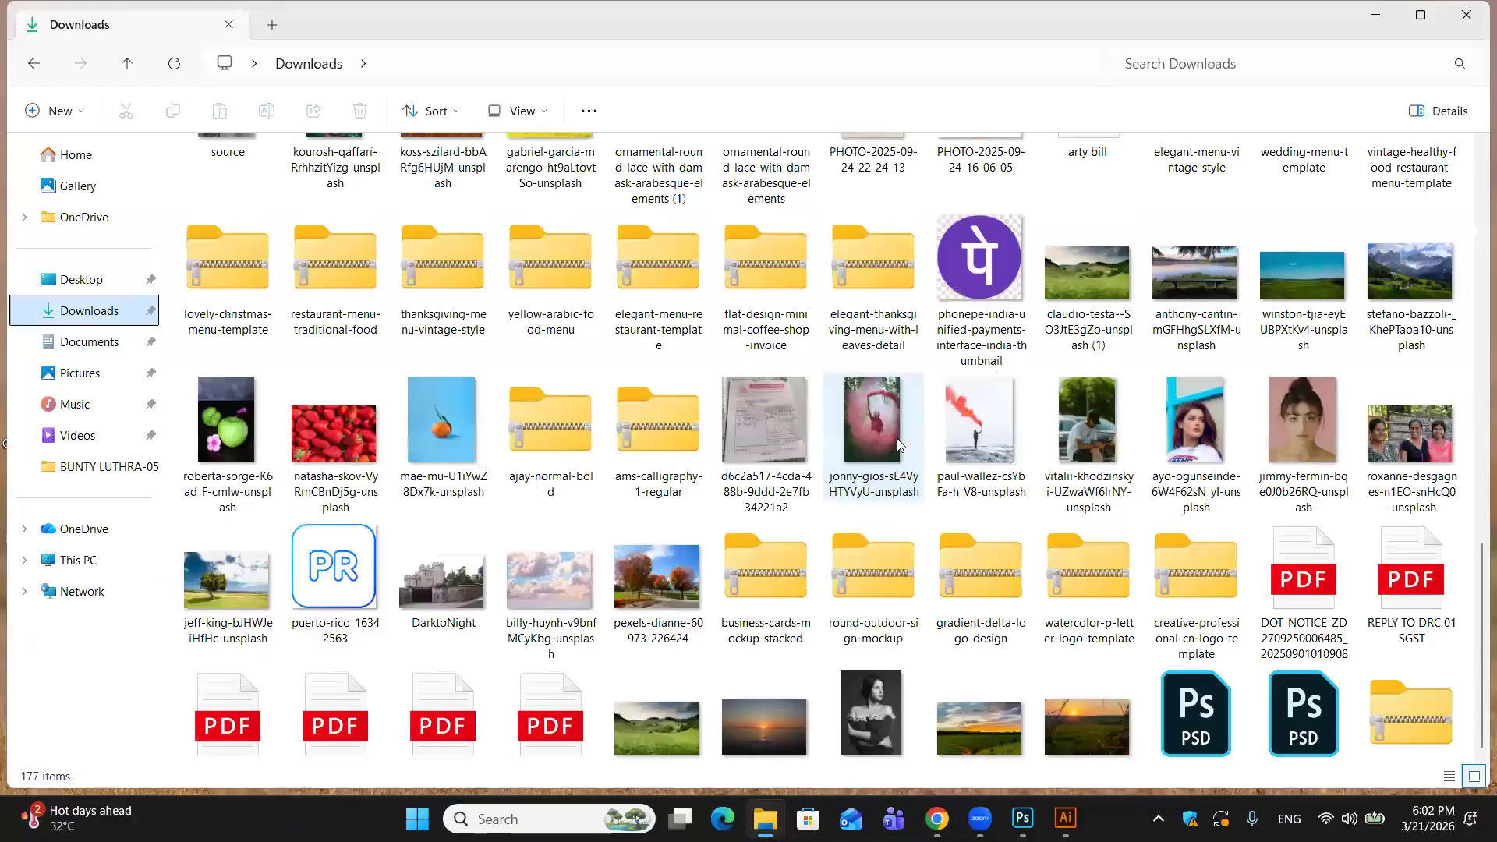
{"action": "scroll", "coordinate": [900, 446], "scroll_direction": "down", "scroll_amount": 5}
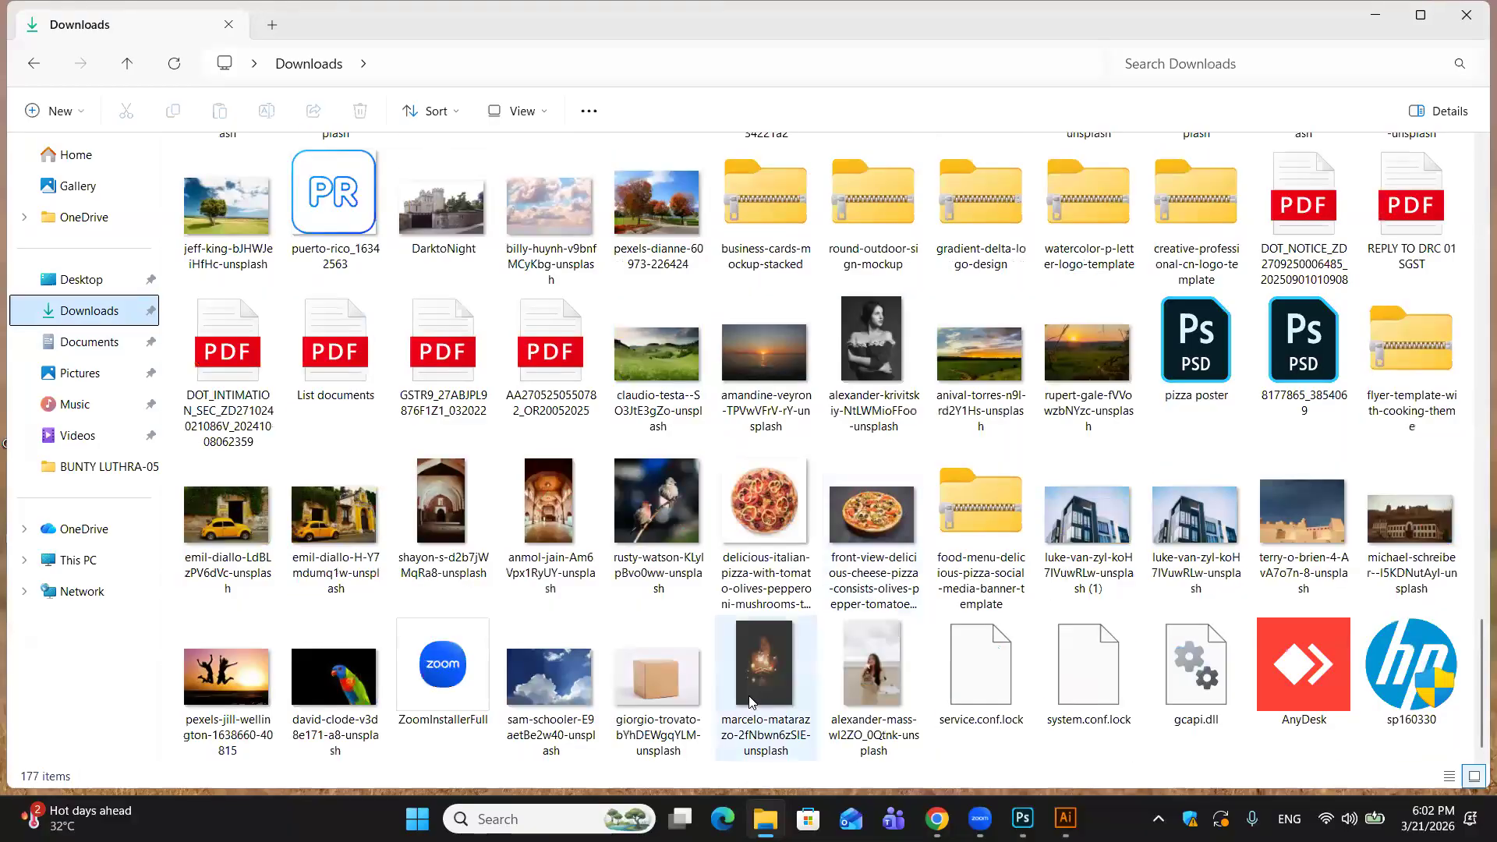
Step: Try to place the sparkler portrait as a layer in the Untitled-1 document in Photoshop
{"action": "mouse_move", "coordinate": [785, 667]}
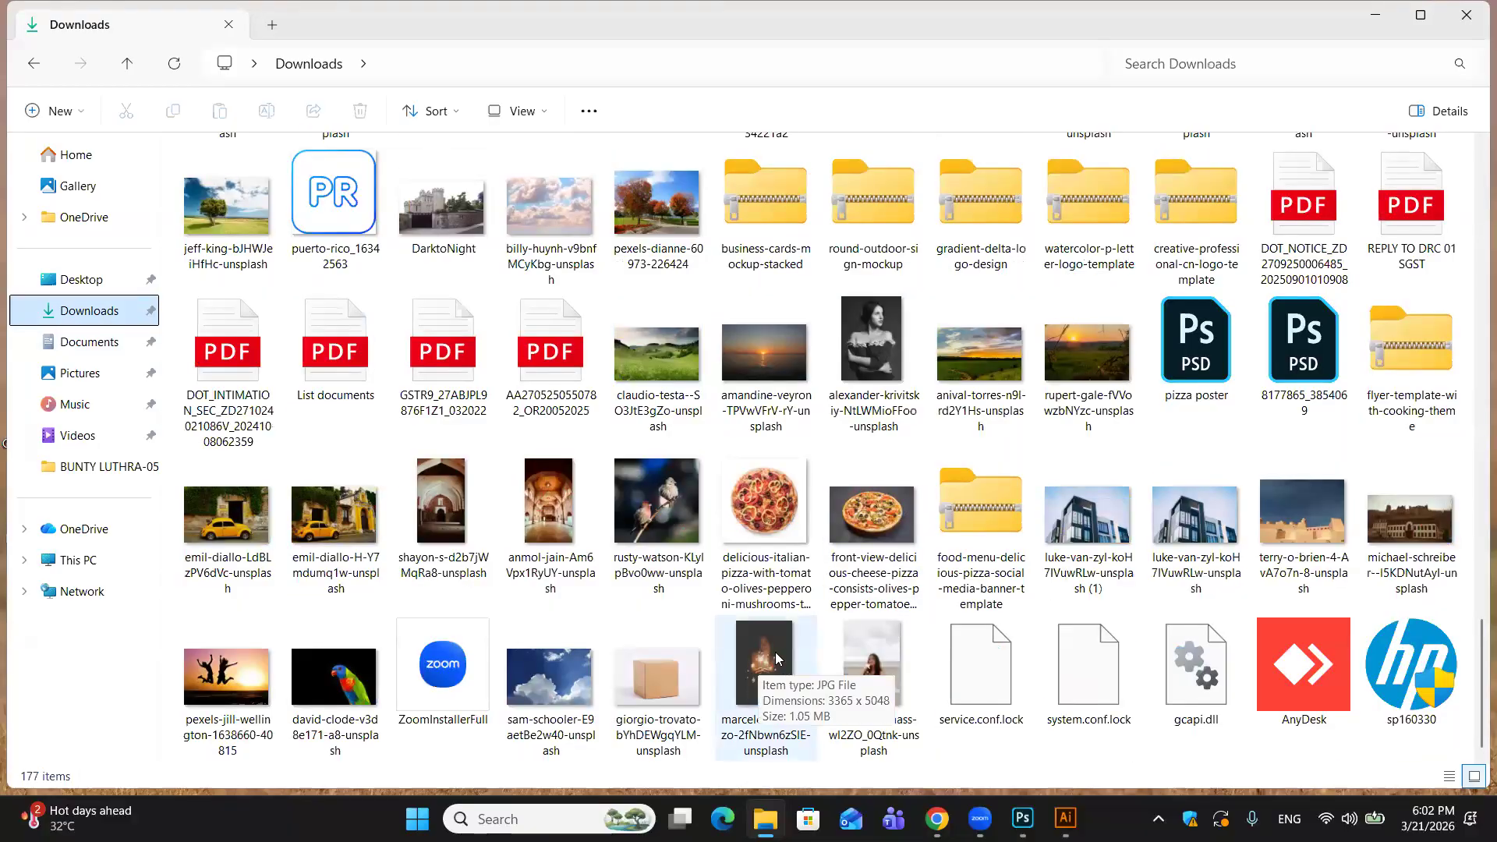
{"action": "left_click", "coordinate": [775, 658]}
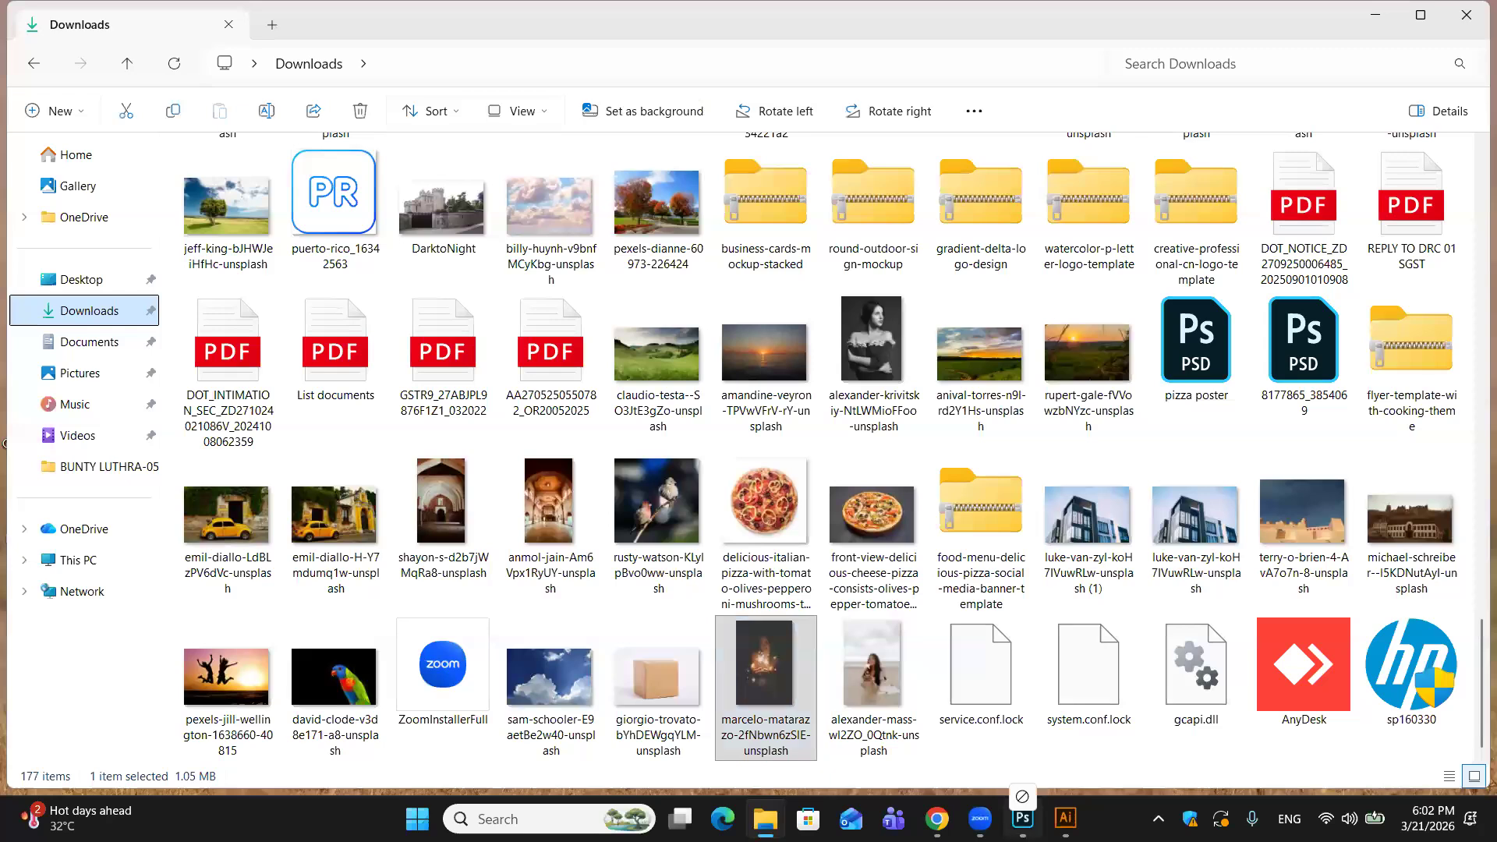
{"action": "left_click", "coordinate": [1022, 818]}
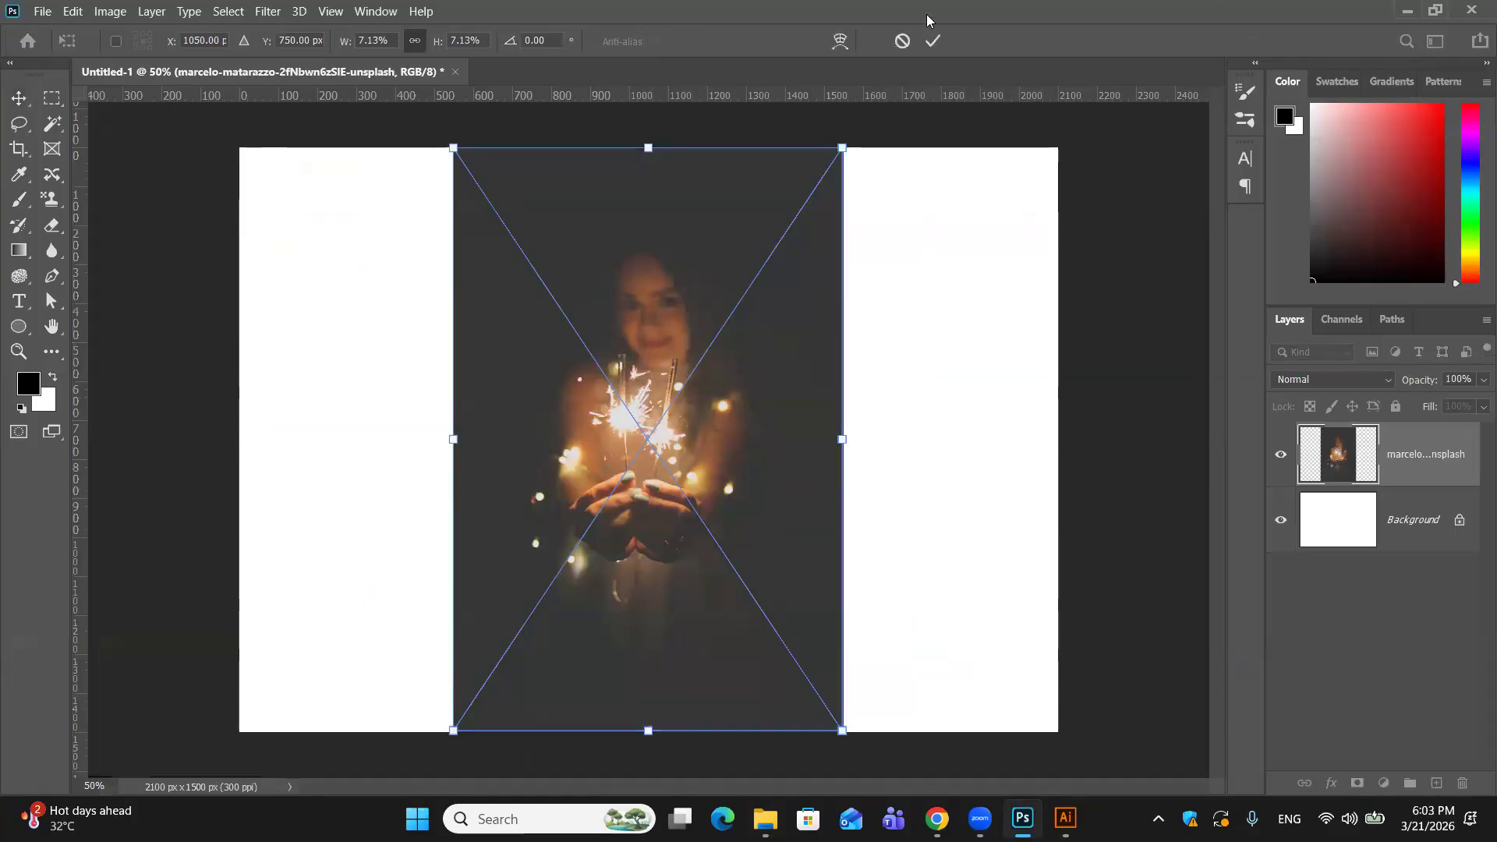
{"action": "left_click", "coordinate": [933, 41]}
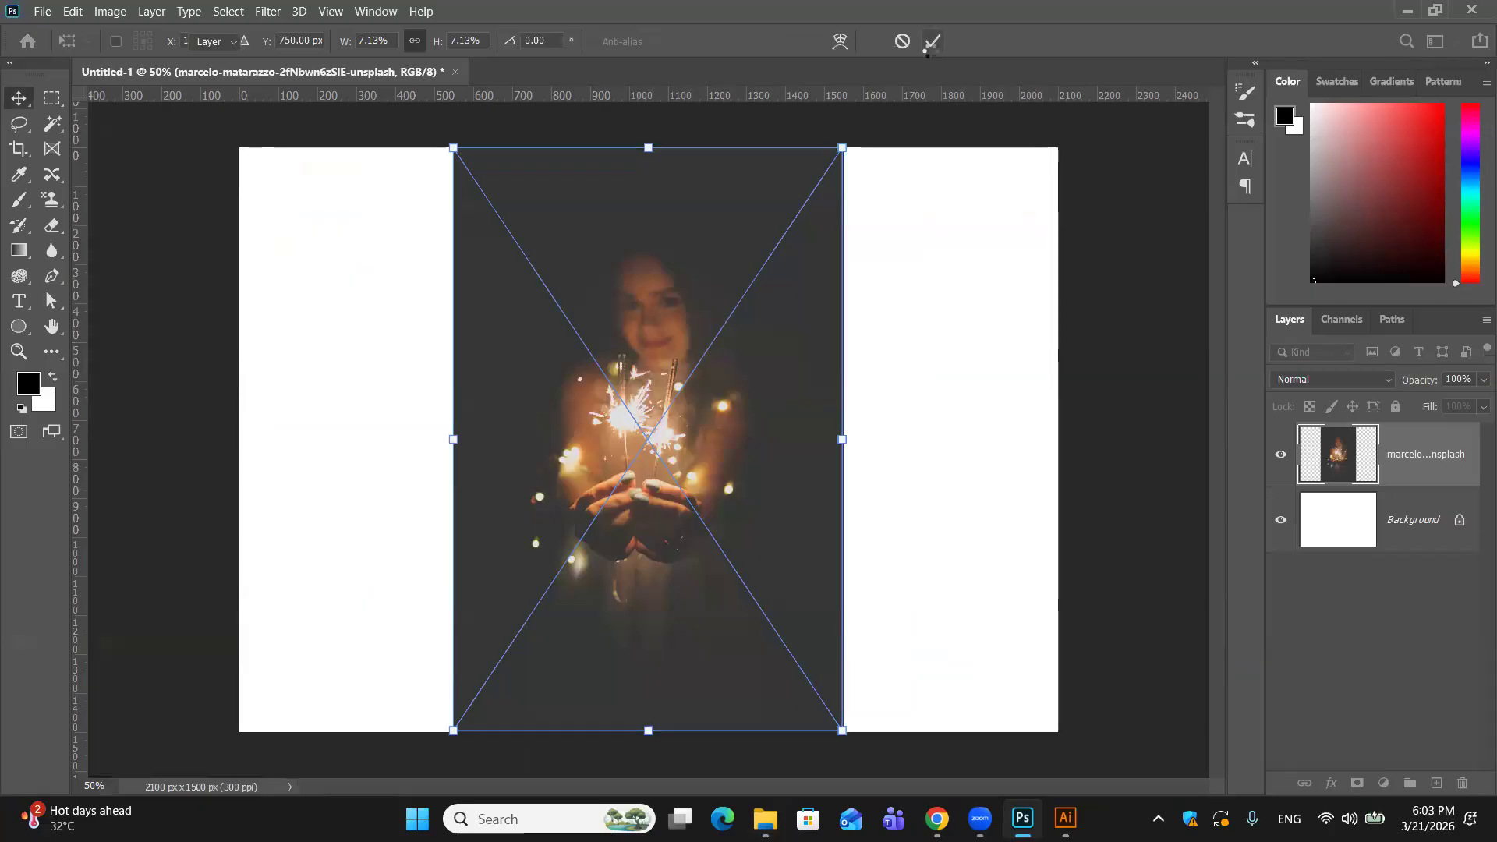
{"action": "key", "text": "ctrl+z"}
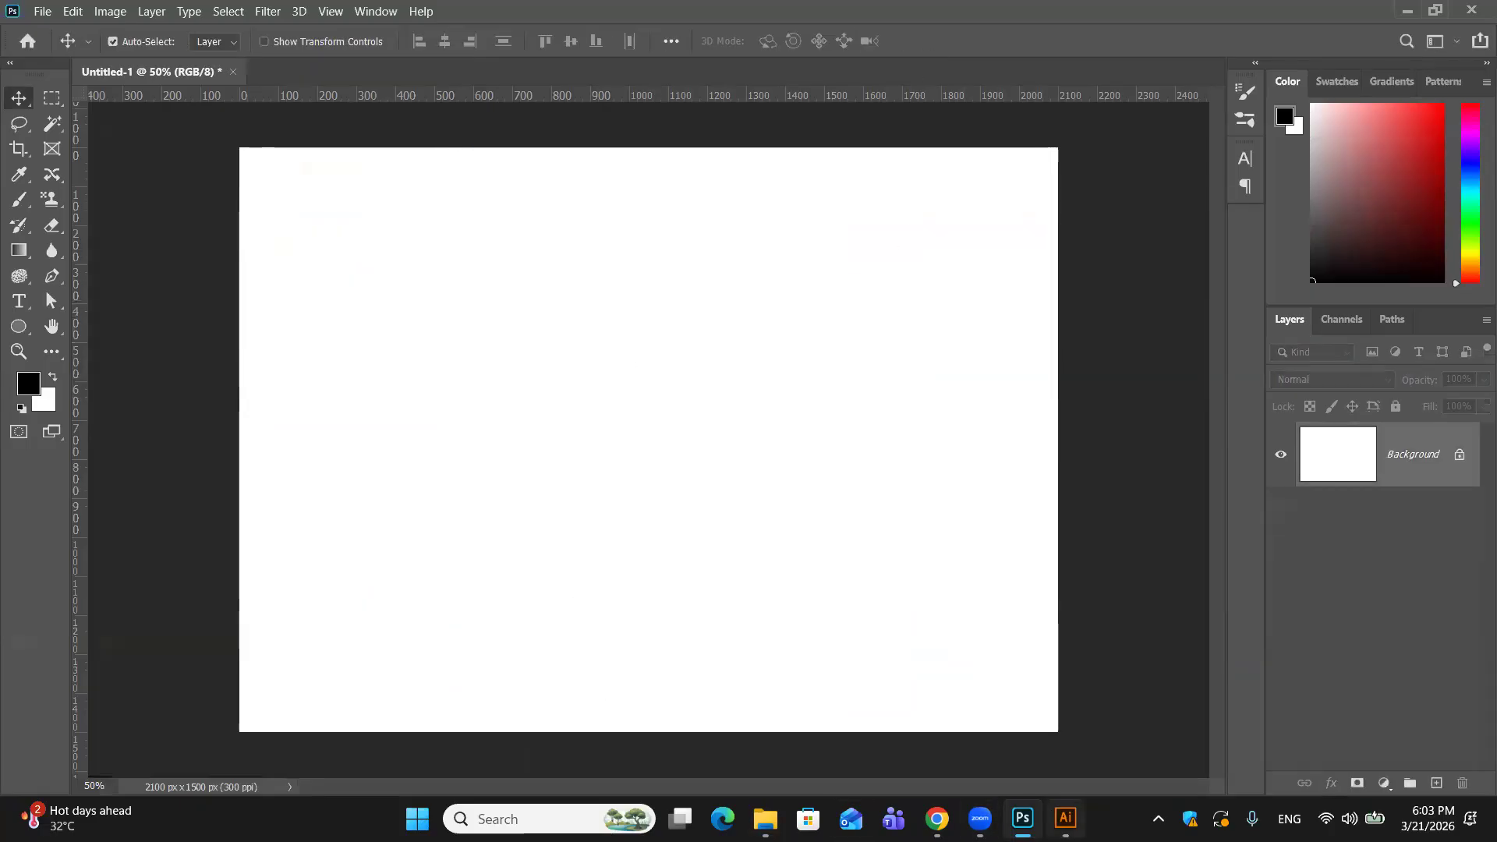
Step: Return to the Downloads folder and open the sparkler portrait as its own document in Photoshop
{"action": "left_click", "coordinate": [1407, 12]}
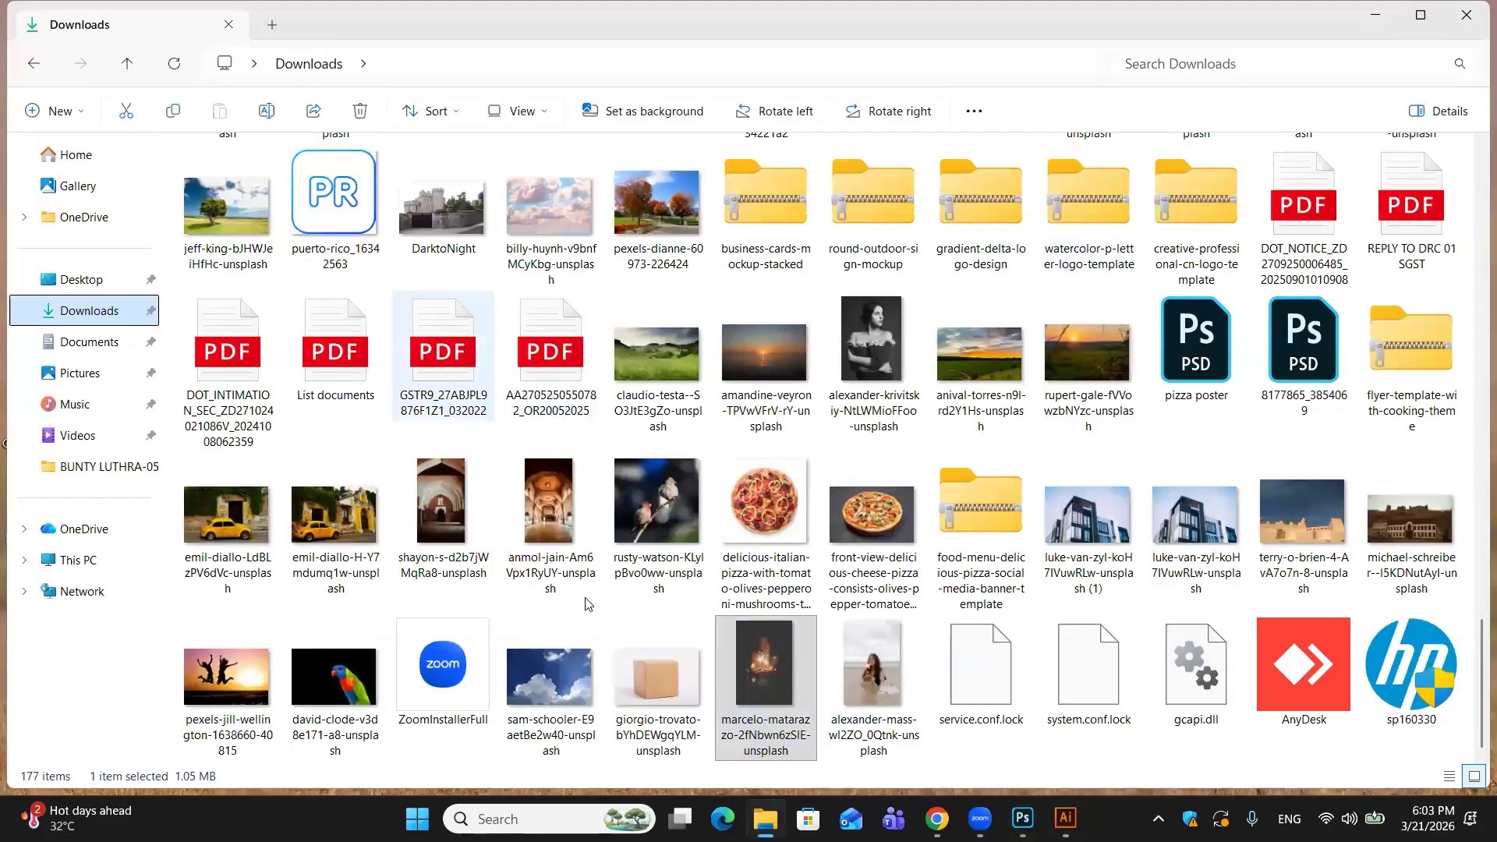
{"action": "left_click", "coordinate": [860, 663]}
{"action": "left_click_drag", "start_coordinate": [778, 648], "coordinate": [393, 76]}
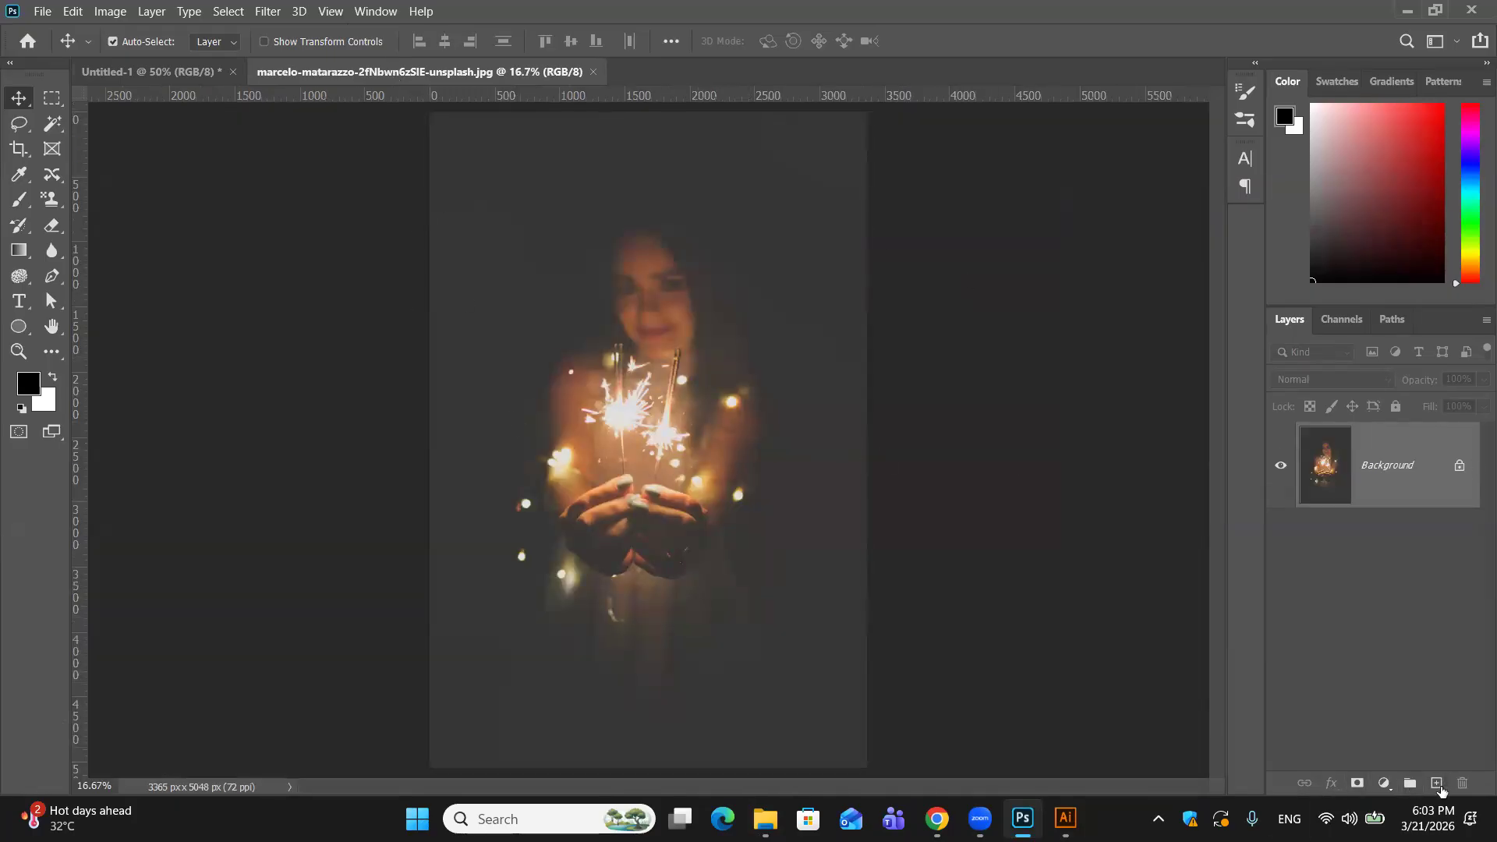
Step: Add a new layer and select a full-width horizontal band across the photo's middle using the Rectangular Marquee with Normal style
{"action": "left_click", "coordinate": [1439, 782]}
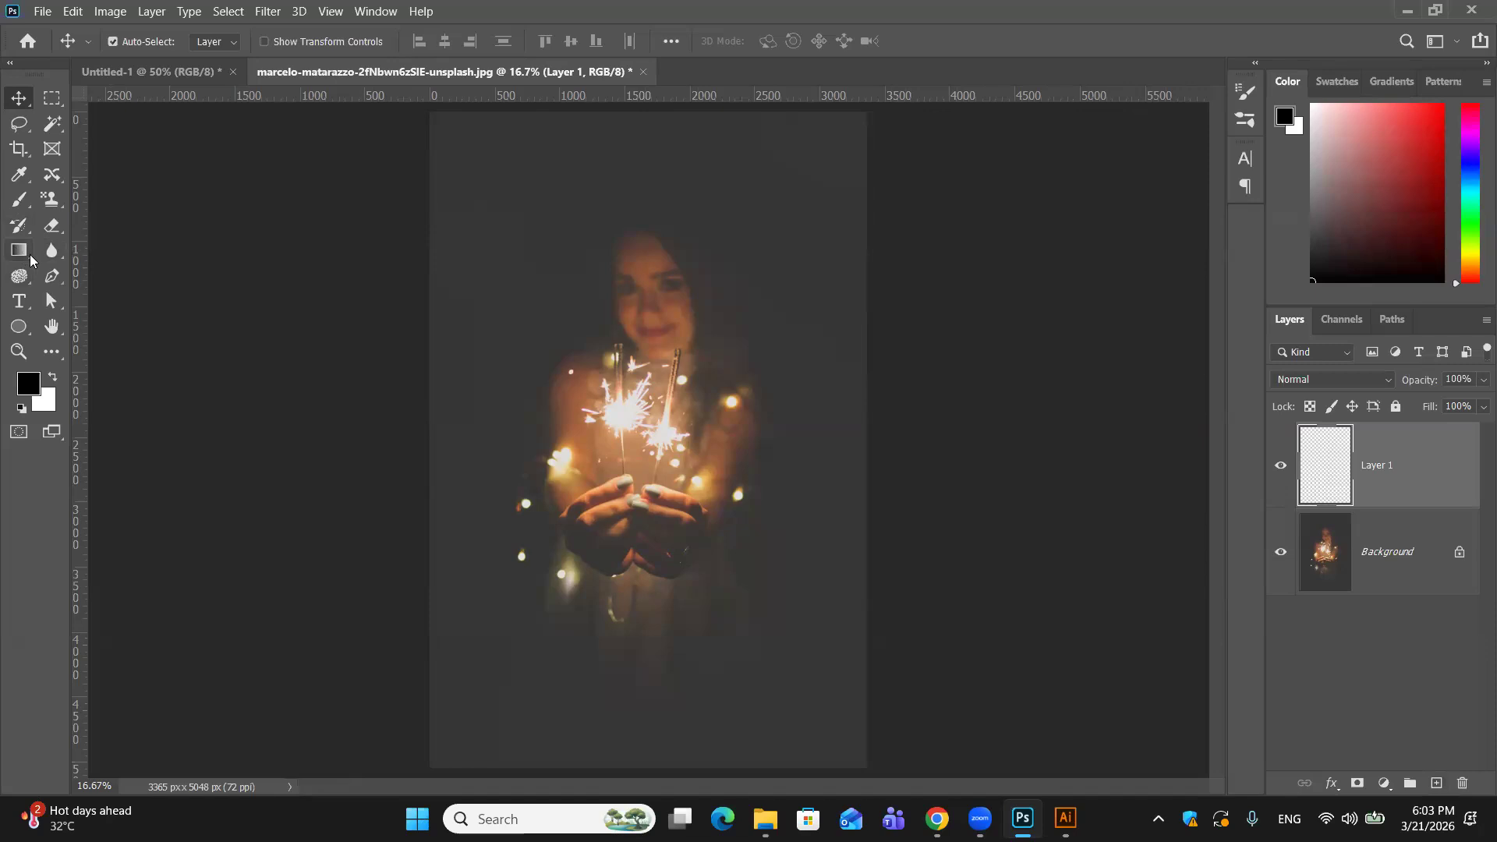
{"action": "left_click", "coordinate": [52, 98]}
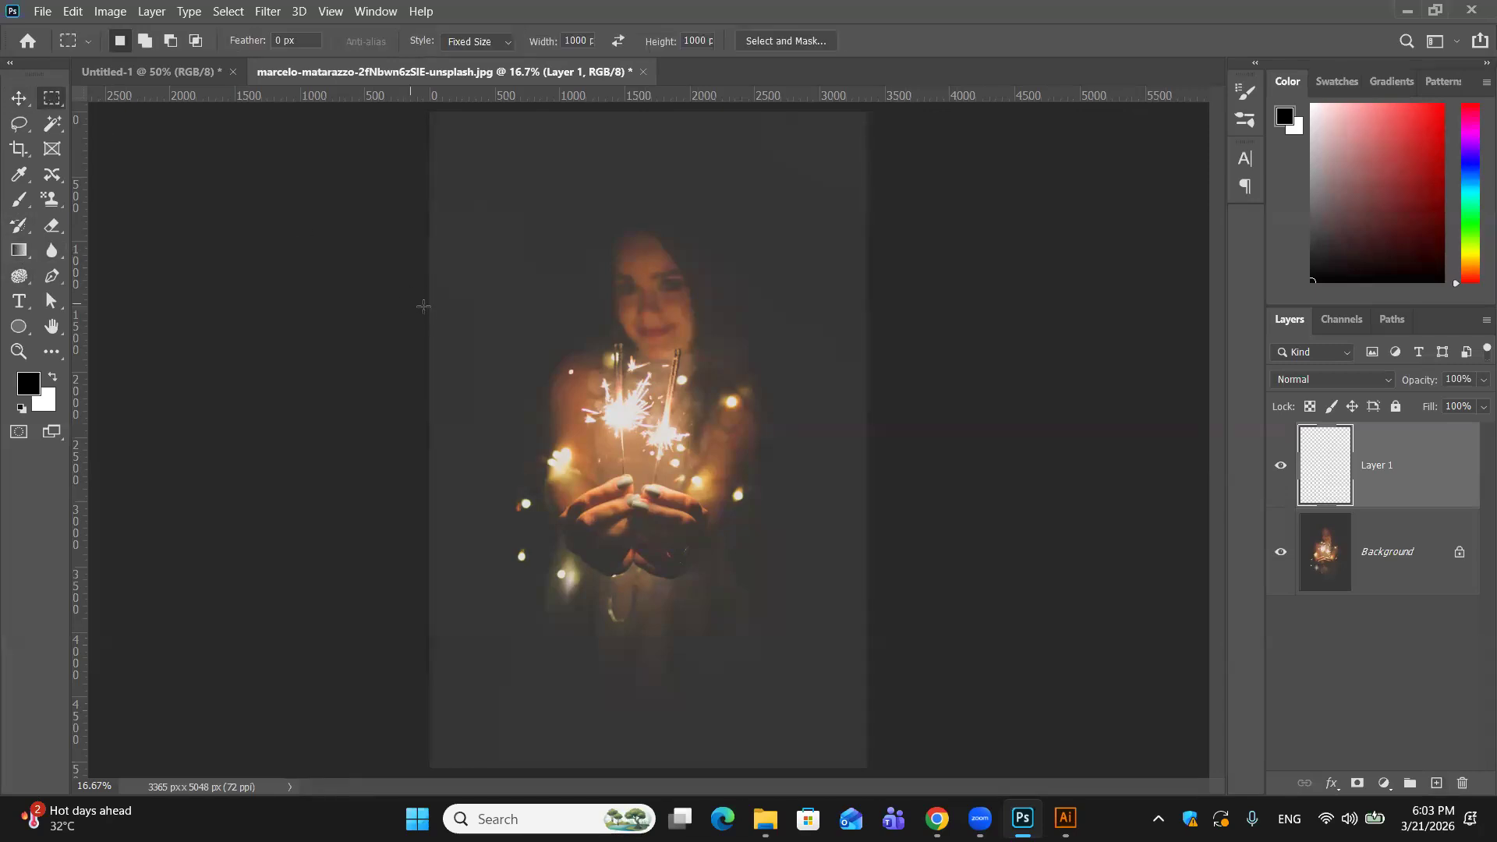
{"action": "left_click_drag", "start_coordinate": [469, 362], "coordinate": [469, 344]}
{"action": "left_click", "coordinate": [502, 44]}
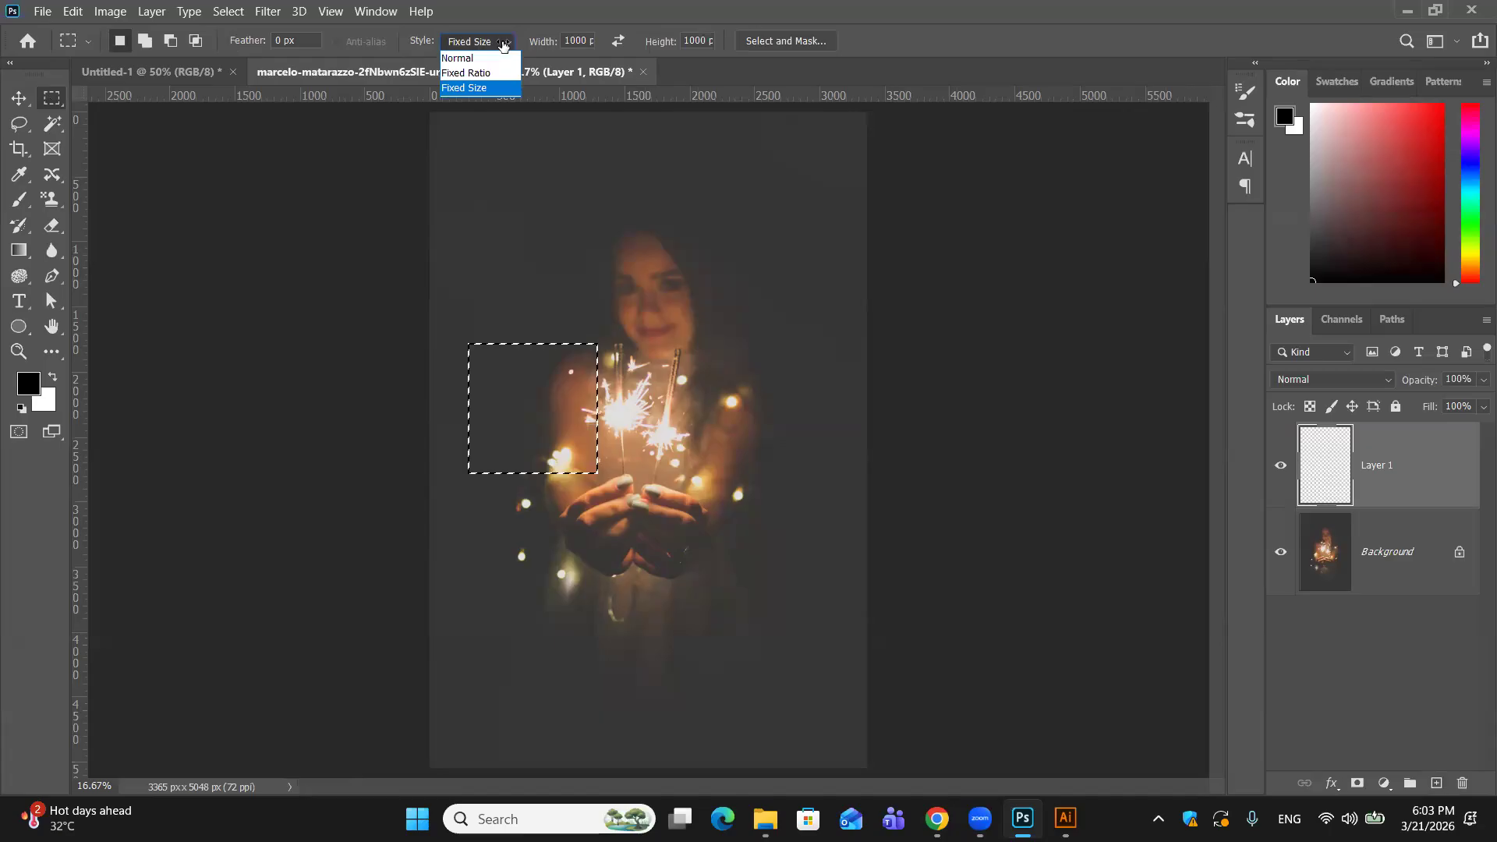
{"action": "left_click", "coordinate": [479, 61]}
{"action": "left_click", "coordinate": [520, 329]}
{"action": "left_click_drag", "start_coordinate": [428, 328], "coordinate": [868, 423]}
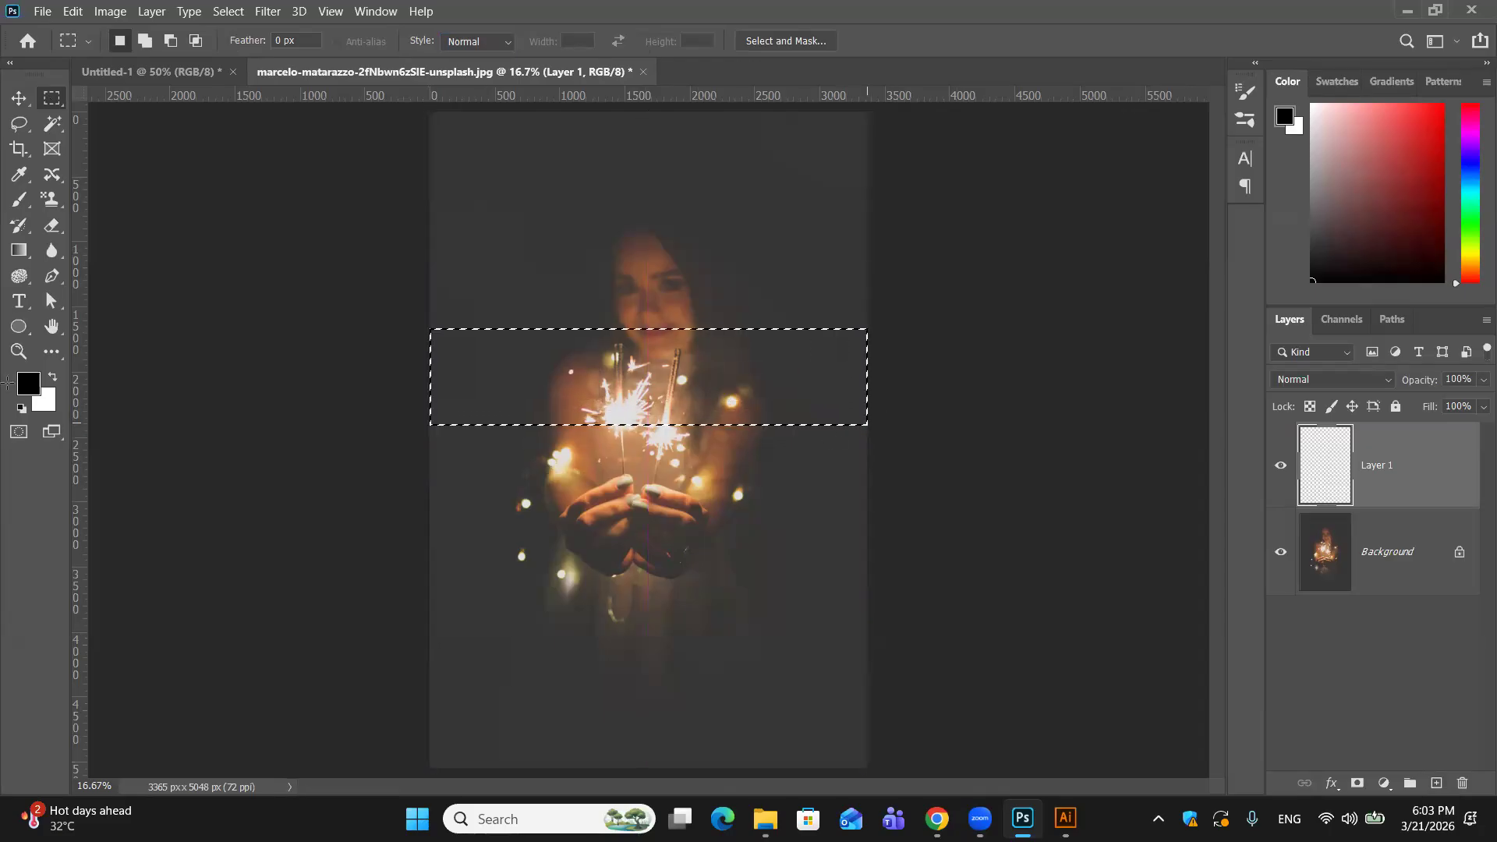
Step: Fill the selected band with a left-to-right linear gradient using the Black, White preset from Basics, and deselect it
{"action": "left_click", "coordinate": [19, 250]}
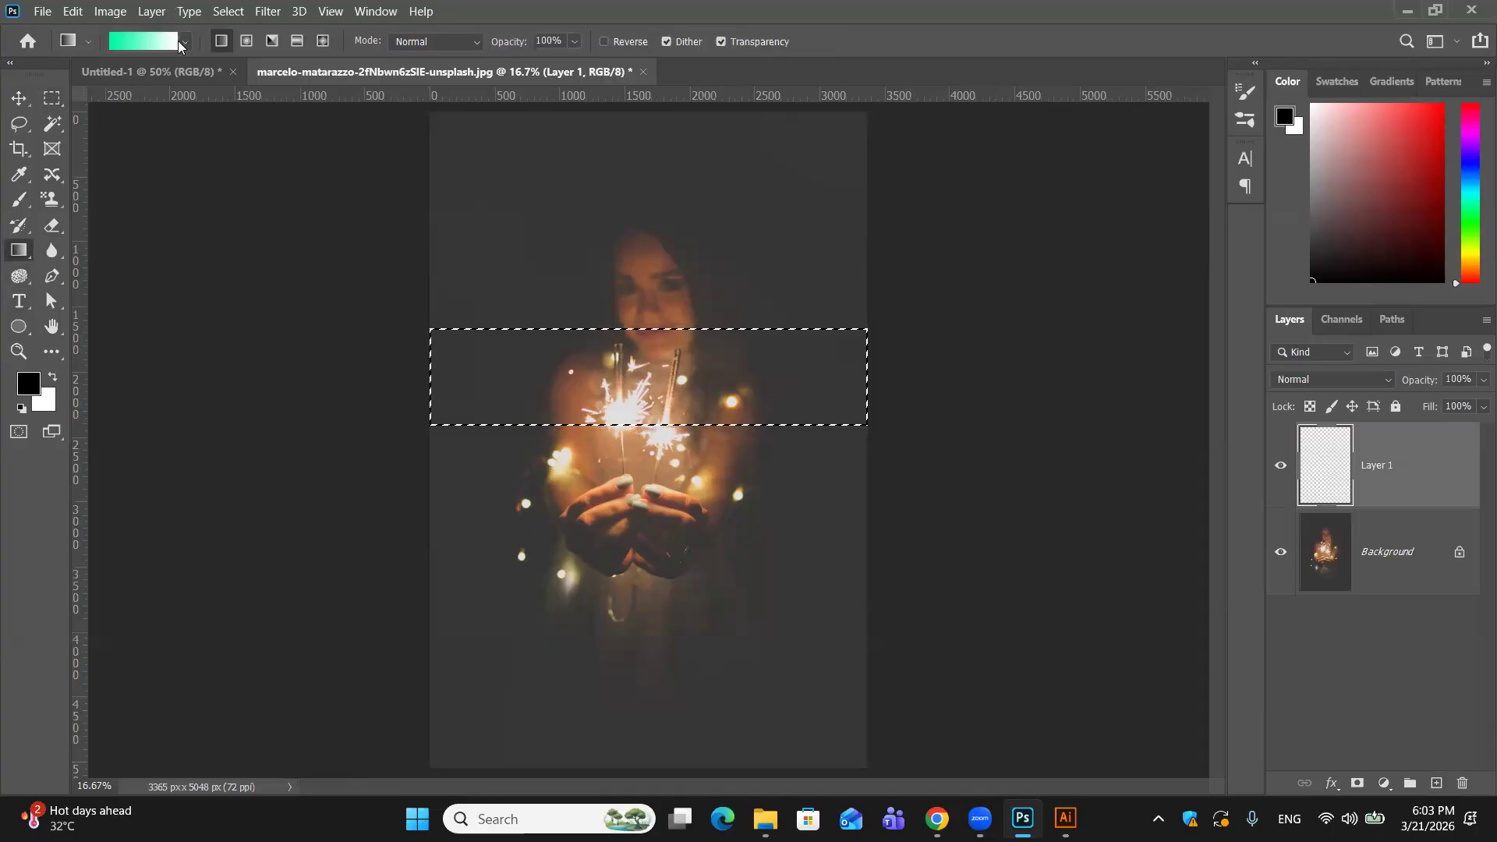
{"action": "left_click", "coordinate": [159, 44]}
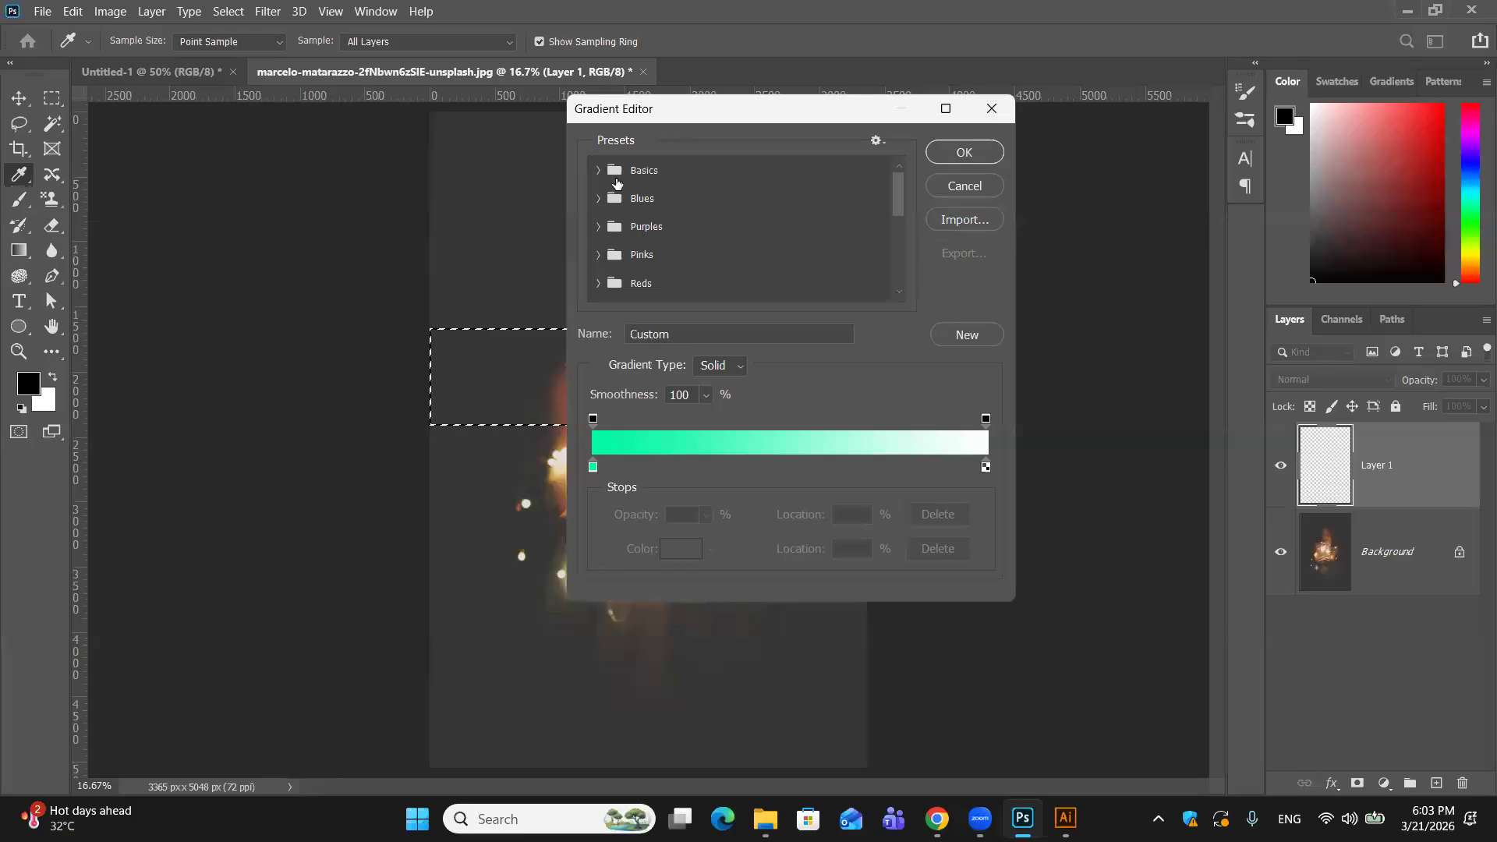
{"action": "left_click", "coordinate": [597, 171]}
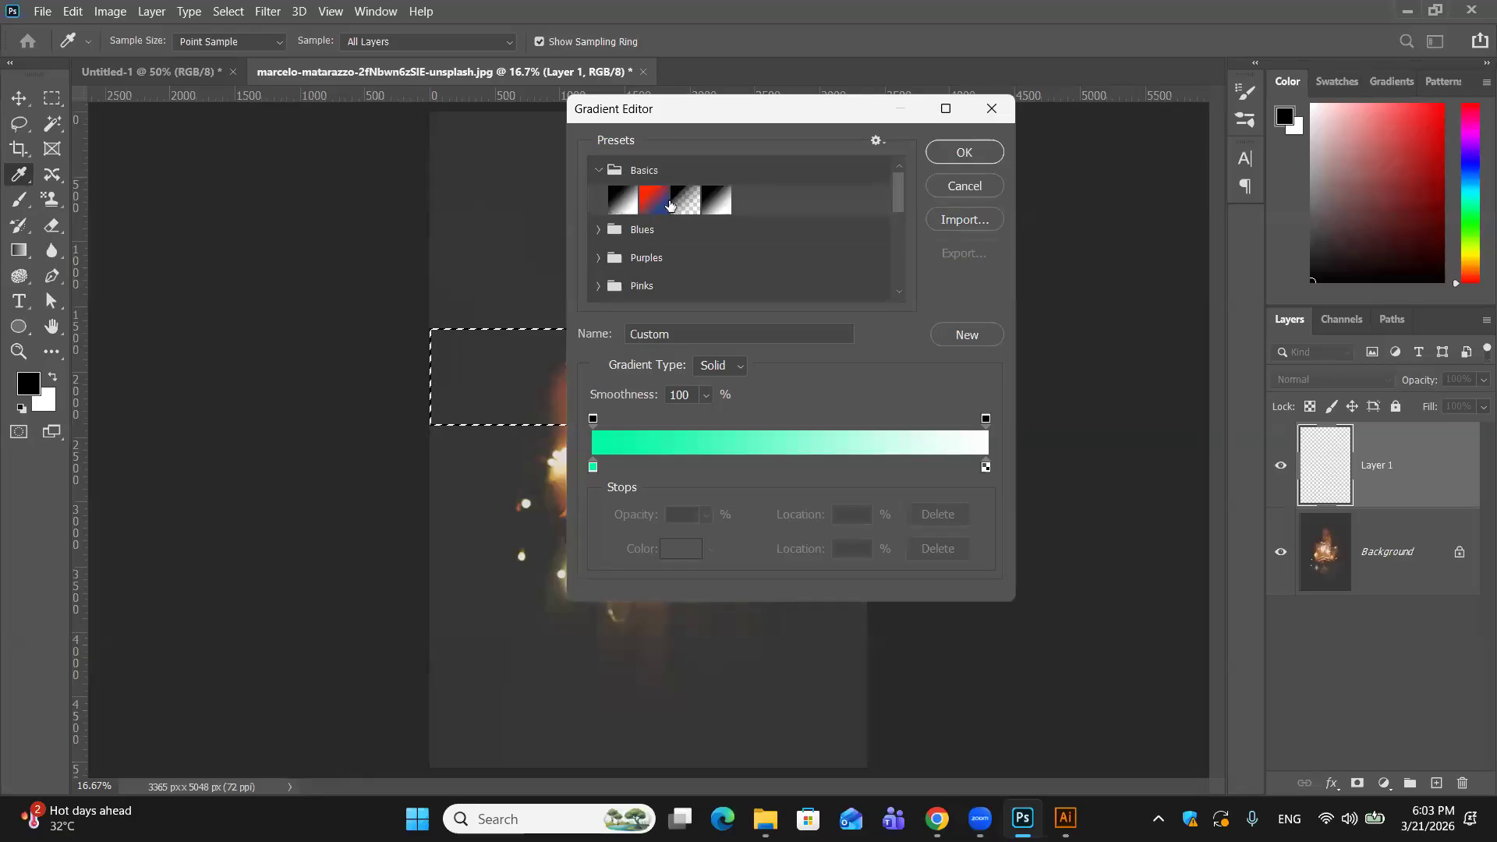
{"action": "left_click", "coordinate": [724, 202]}
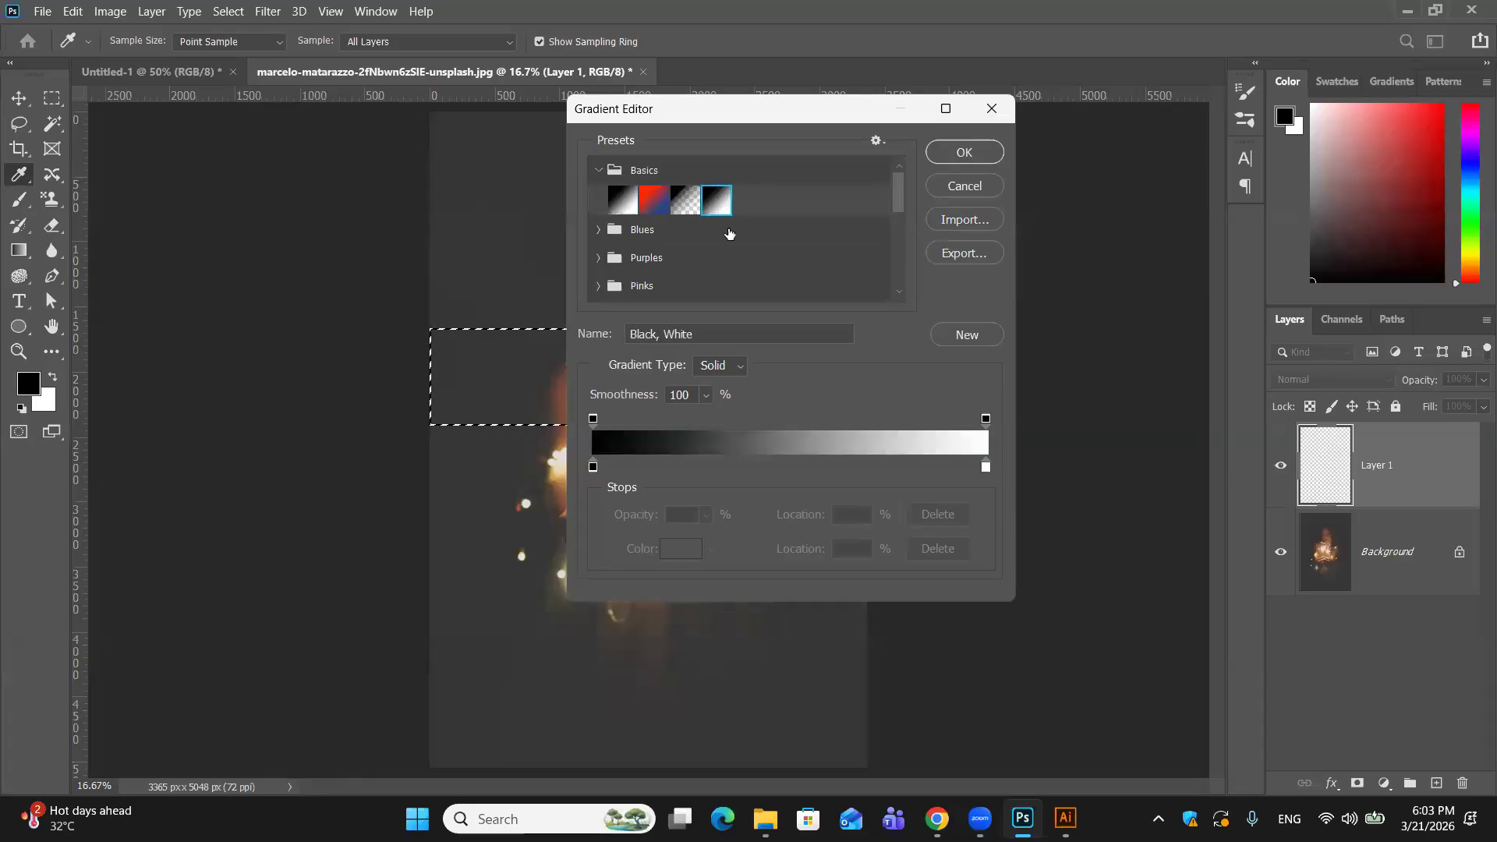
{"action": "left_click", "coordinate": [965, 153]}
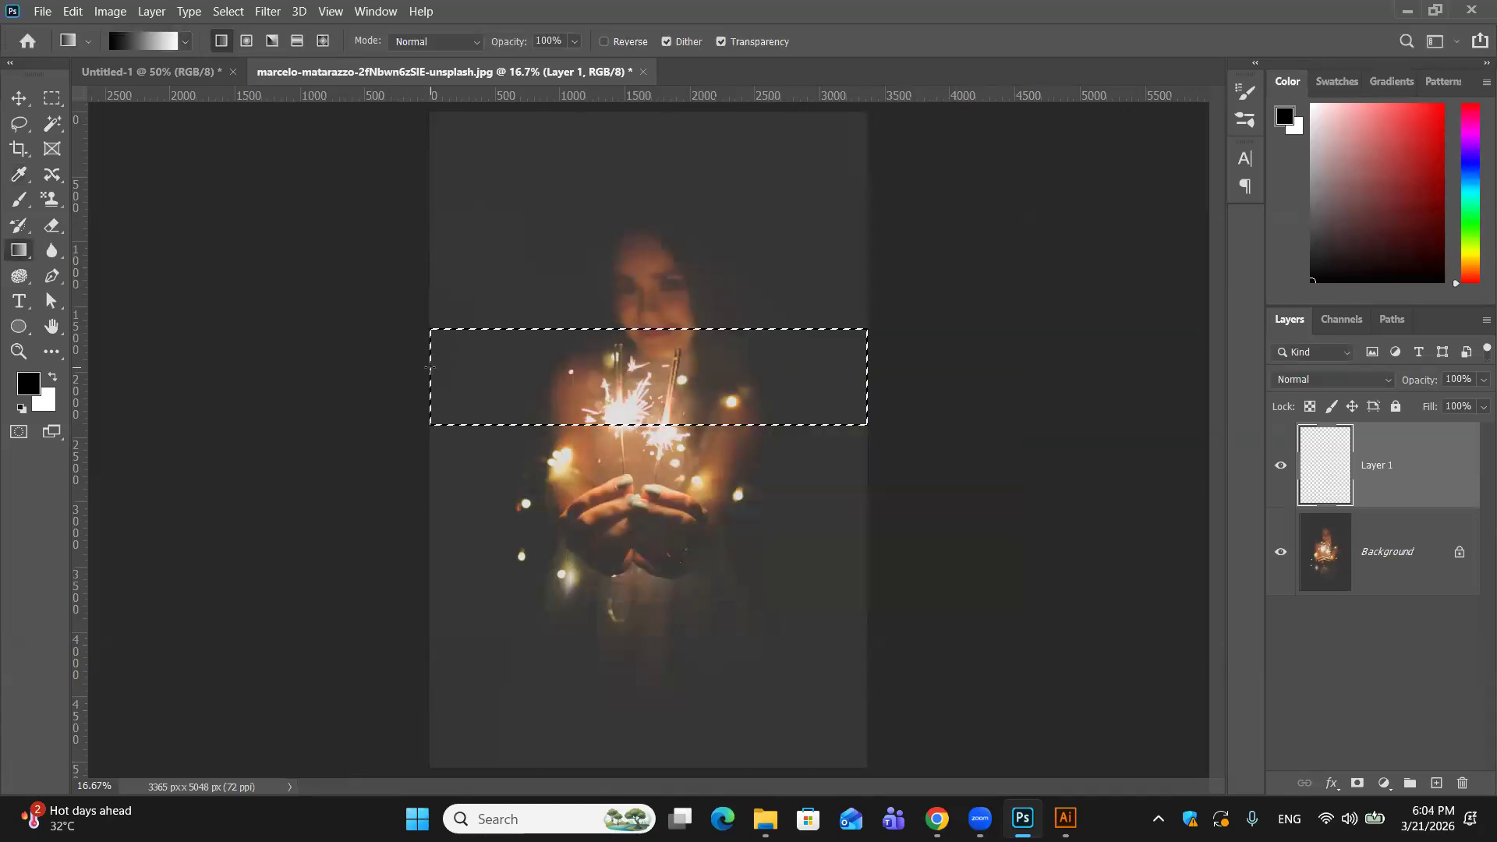
{"action": "left_click_drag", "start_coordinate": [429, 367], "coordinate": [867, 367]}
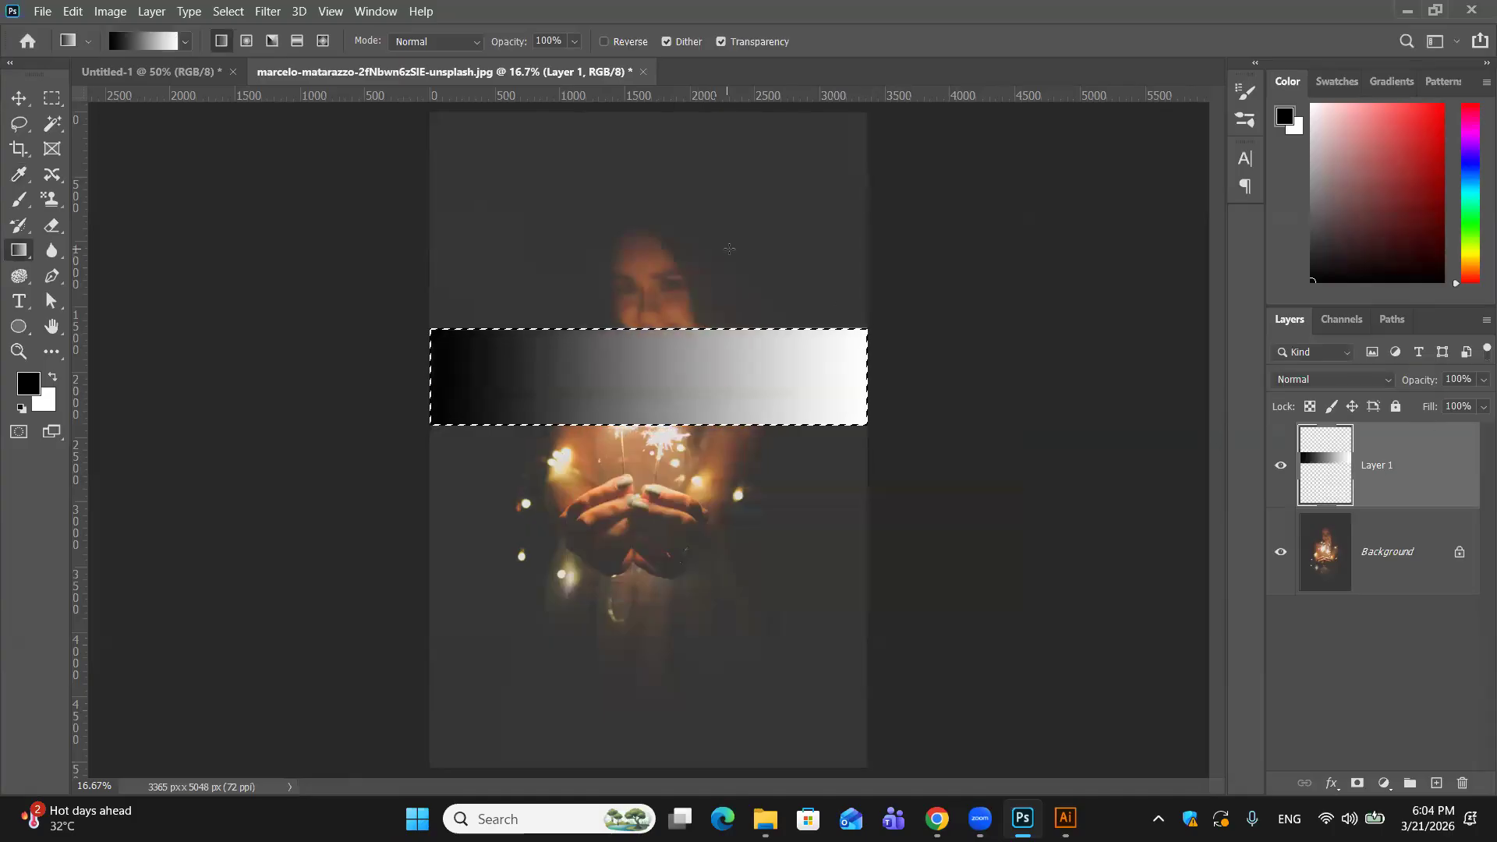
{"action": "left_click", "coordinate": [54, 96]}
{"action": "left_click", "coordinate": [554, 248]}
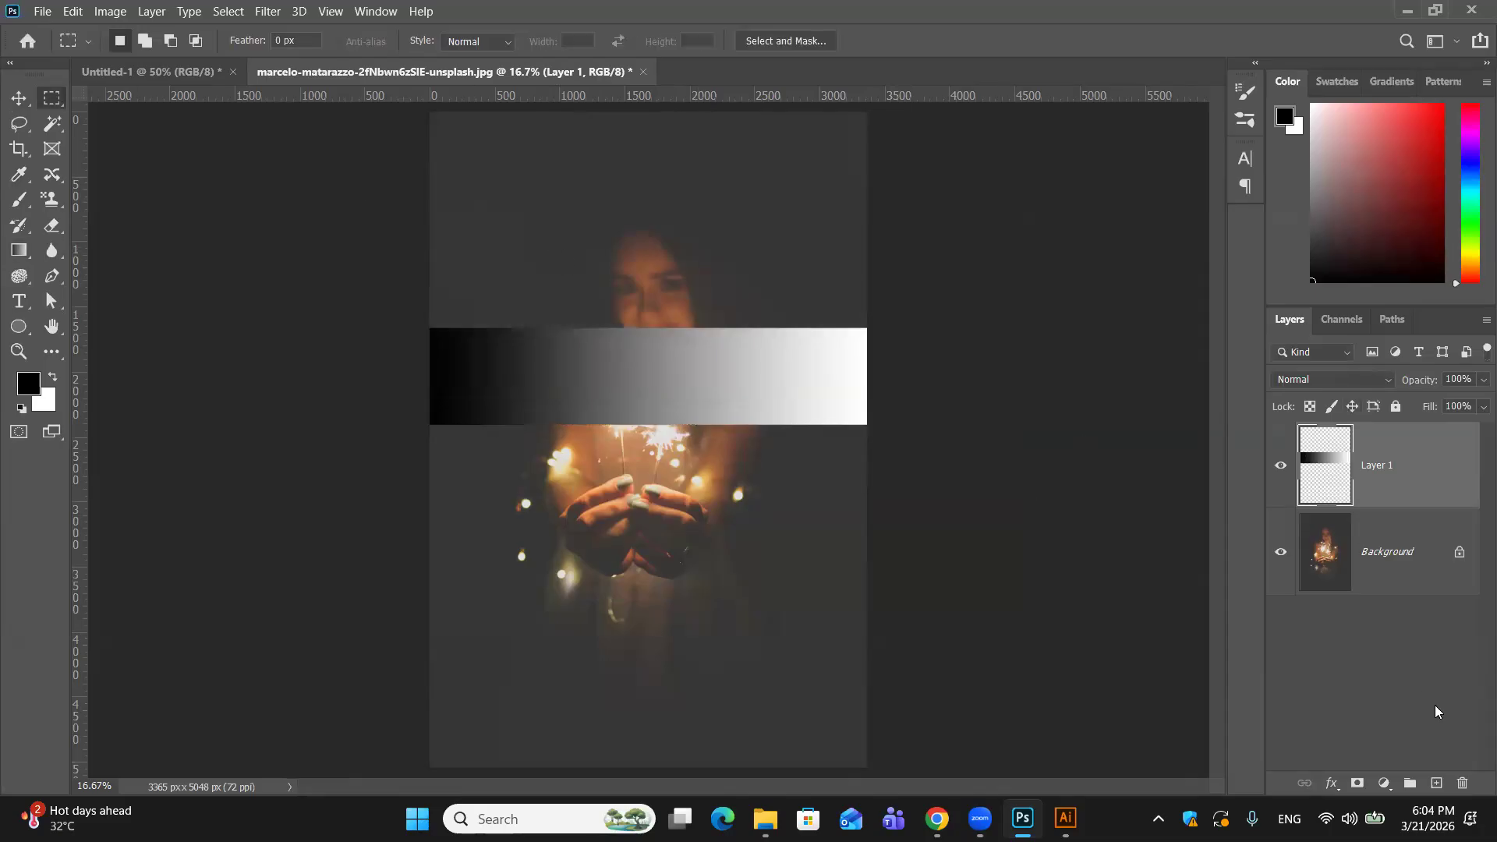
Step: Add another new layer and select a small rectangle at the photo's left edge, just below the gradient band
{"action": "left_click", "coordinate": [1437, 783]}
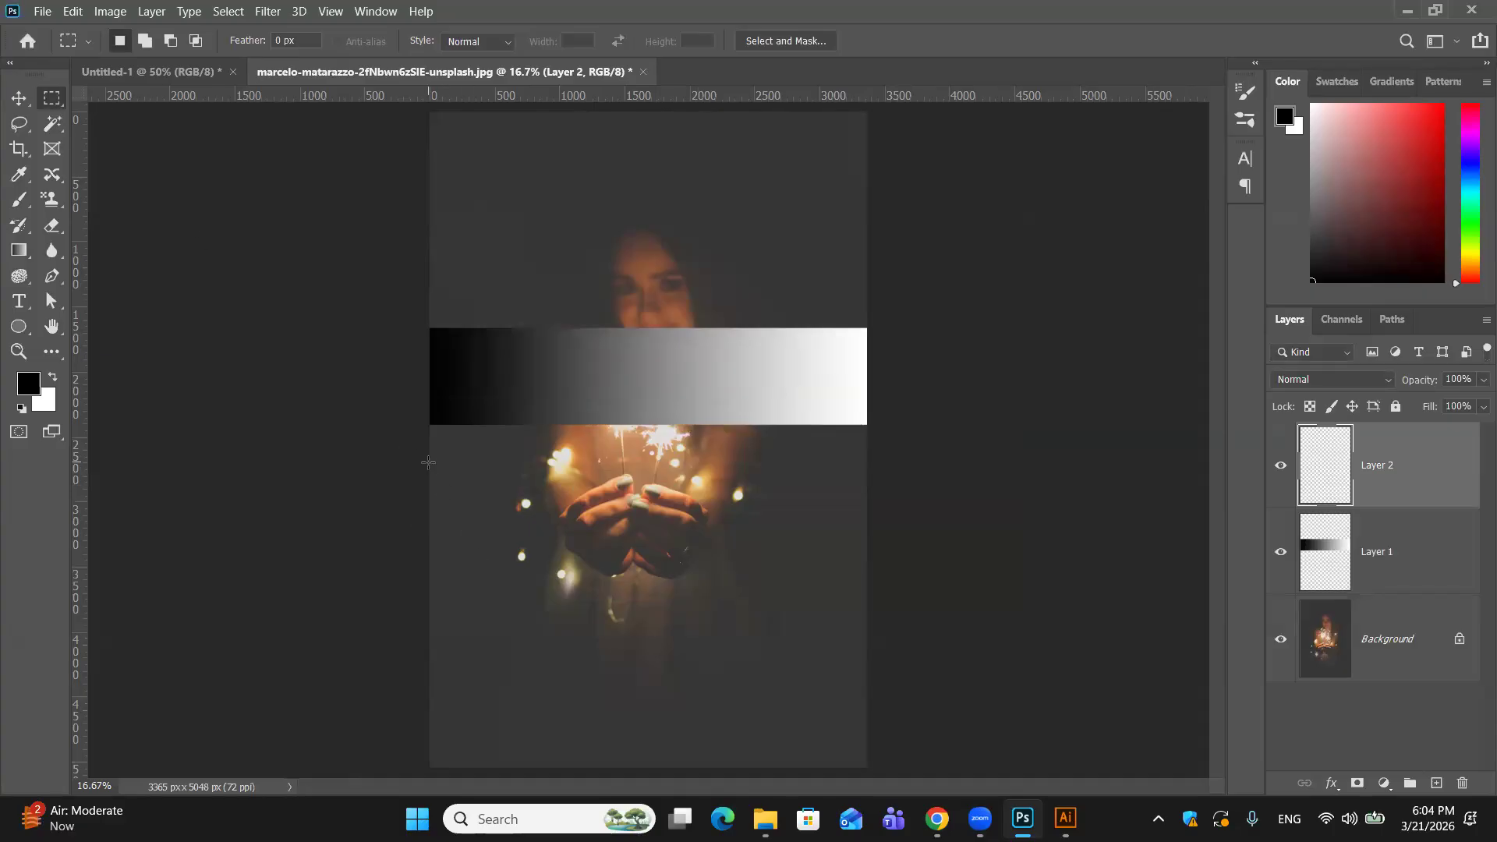
{"action": "left_click_drag", "start_coordinate": [428, 462], "coordinate": [552, 534]}
{"action": "left_click_drag", "start_coordinate": [730, 523], "coordinate": [819, 533]}
{"action": "key", "text": "ctrl+z"}
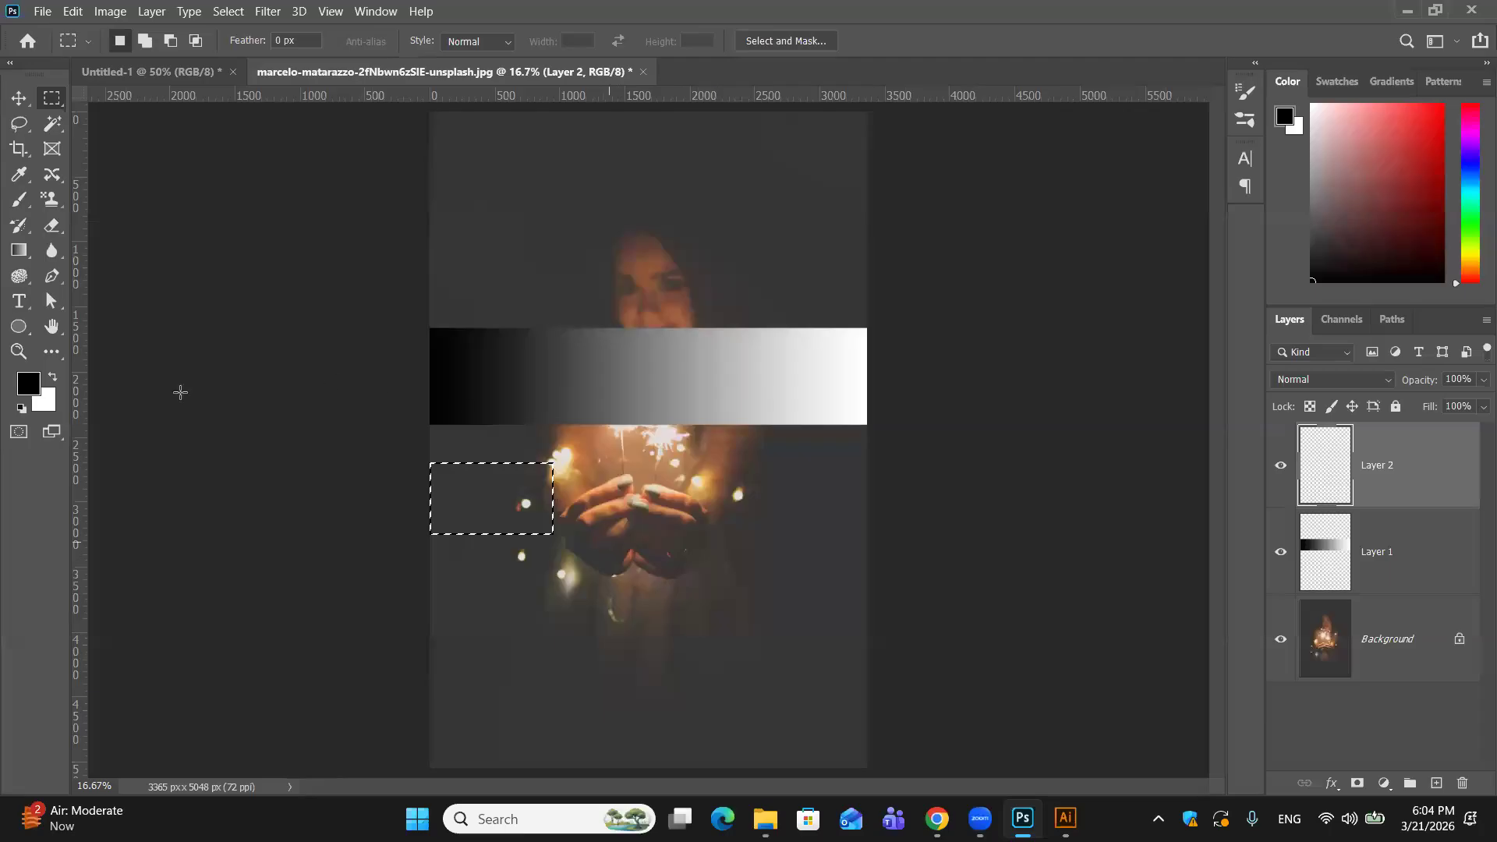
Step: Set the foreground color to ff0000, fill the small rectangular selection with it, and deselect
{"action": "left_click", "coordinate": [33, 387]}
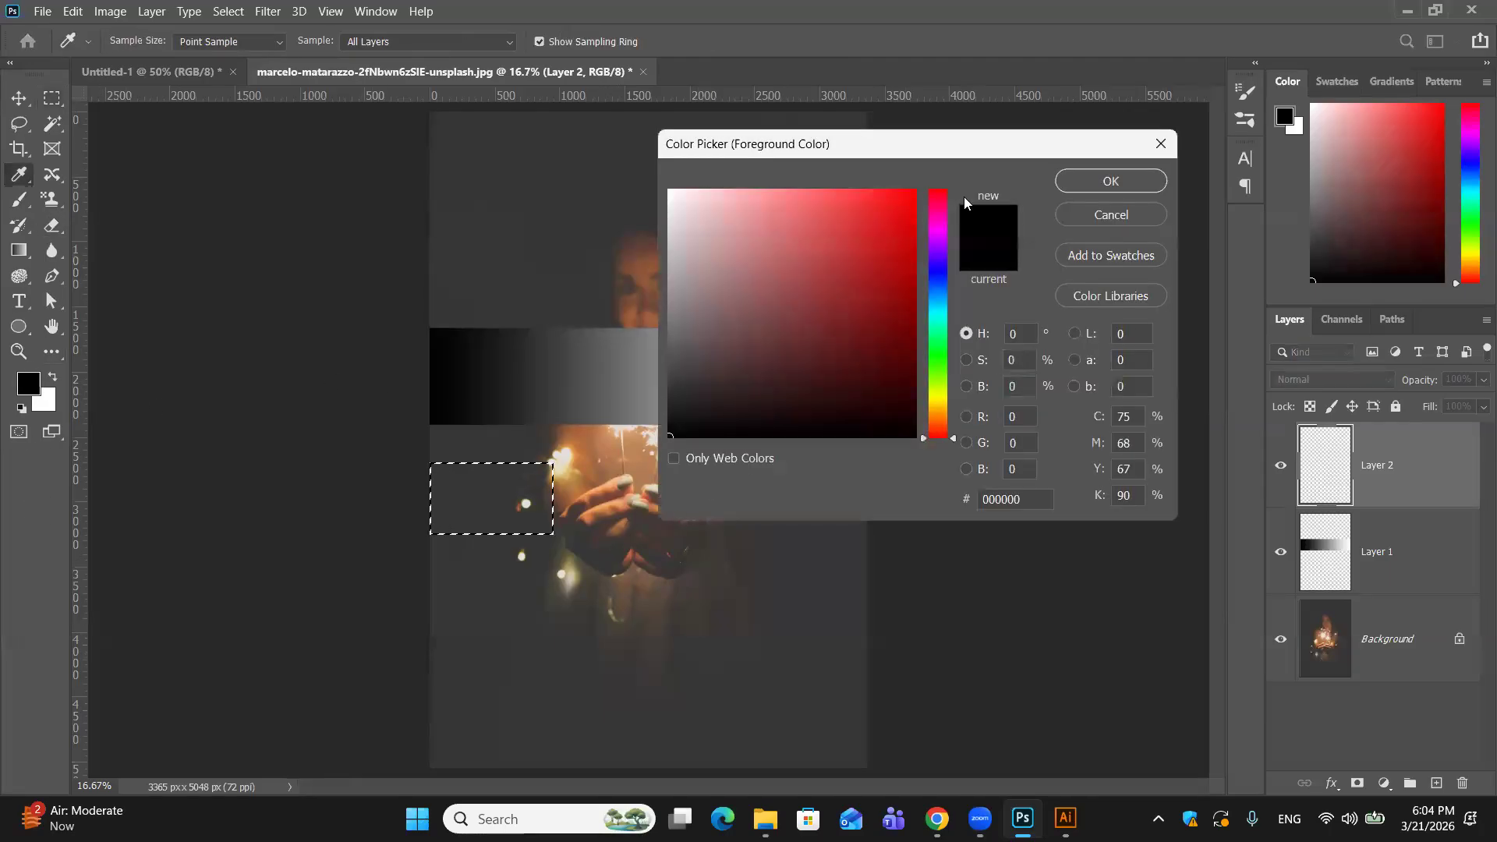
{"action": "type", "text": "ff0000"}
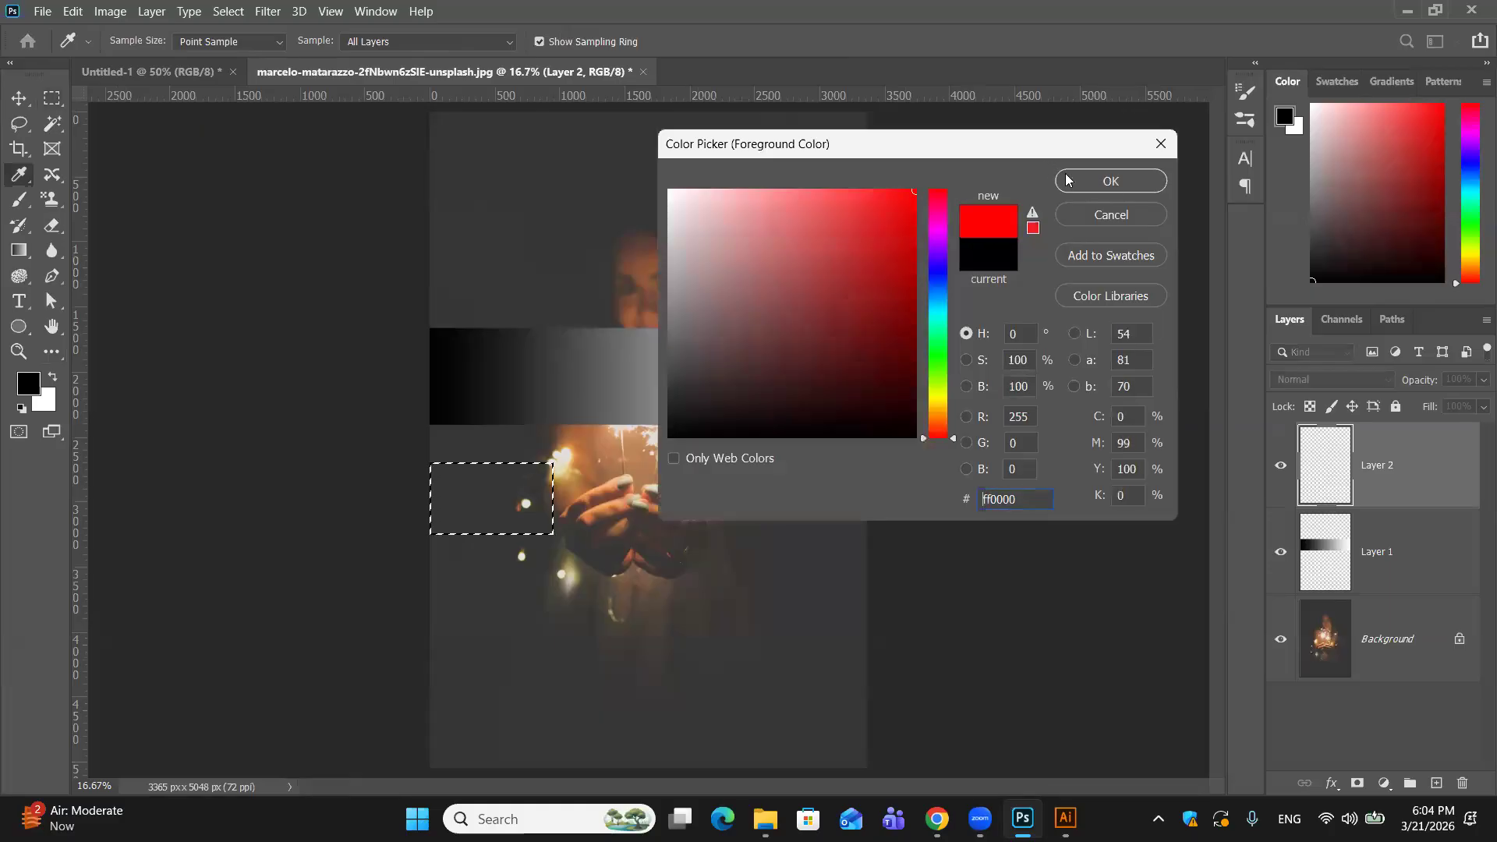
{"action": "left_click", "coordinate": [1110, 178]}
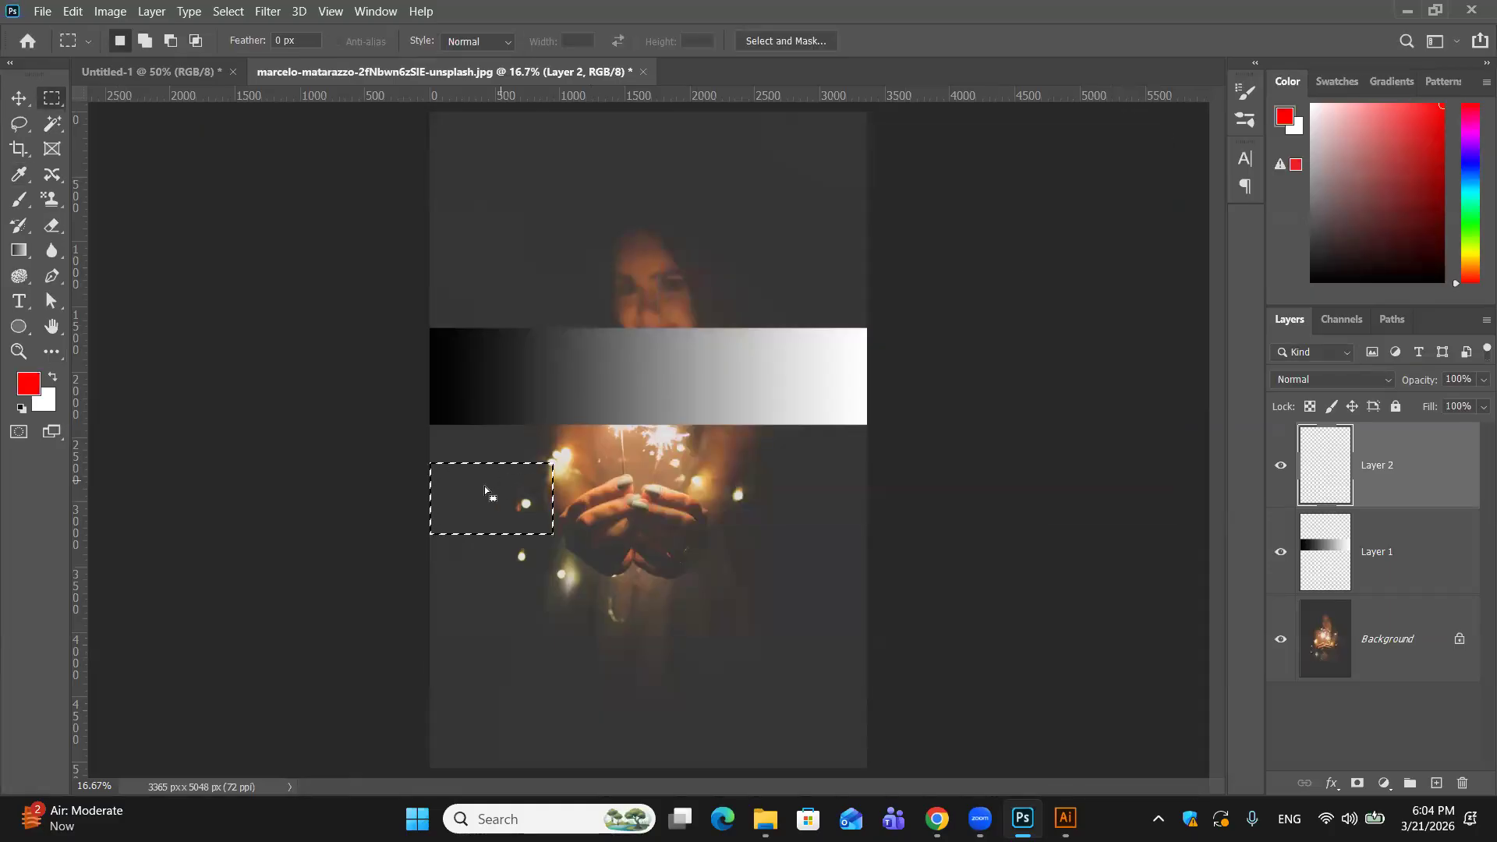
{"action": "key", "text": "alt+BackSpace"}
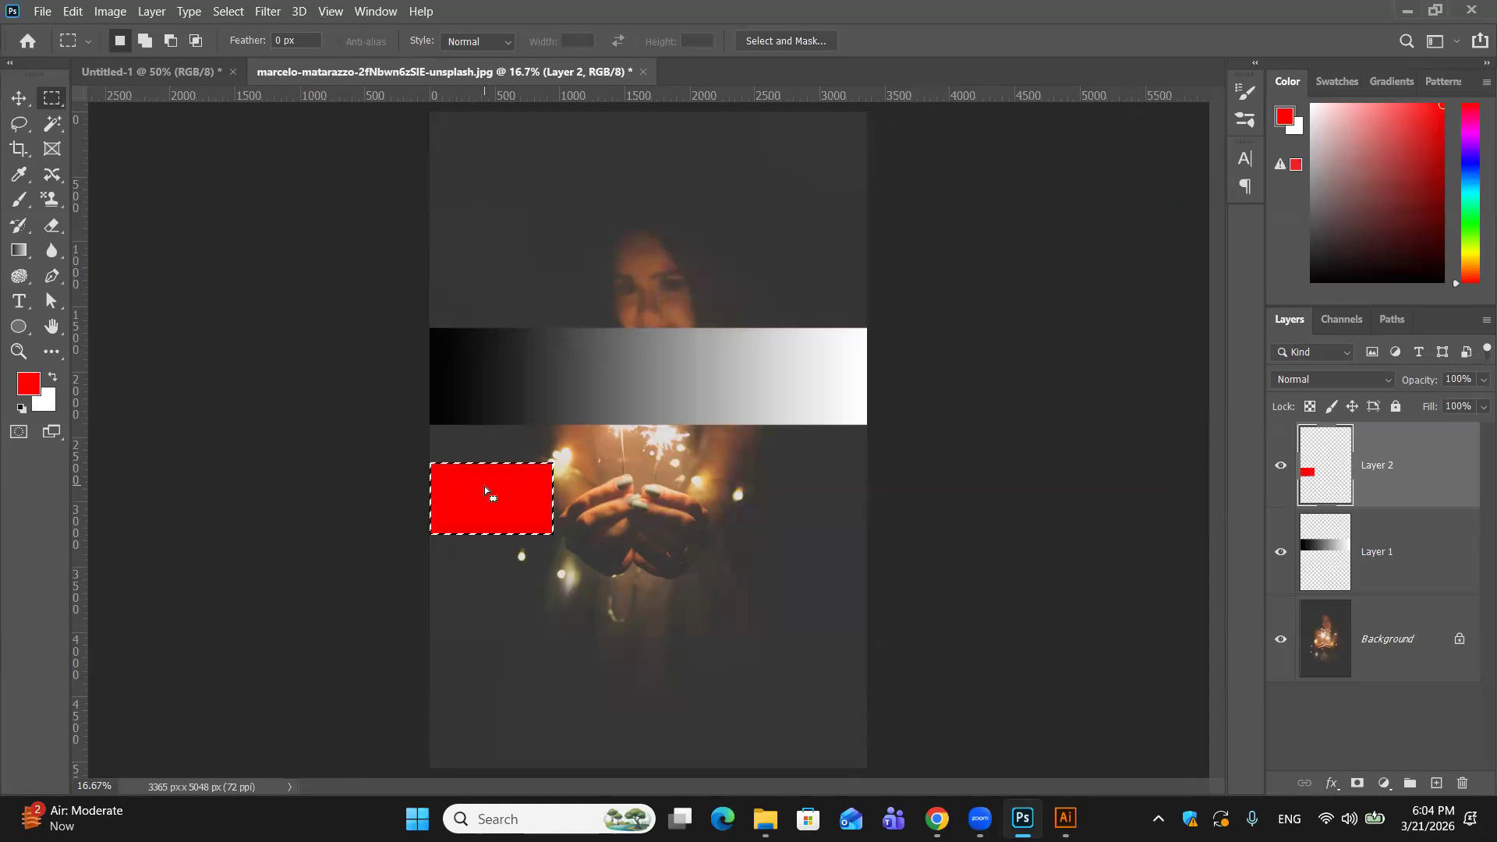
{"action": "key", "text": "ctrl+d"}
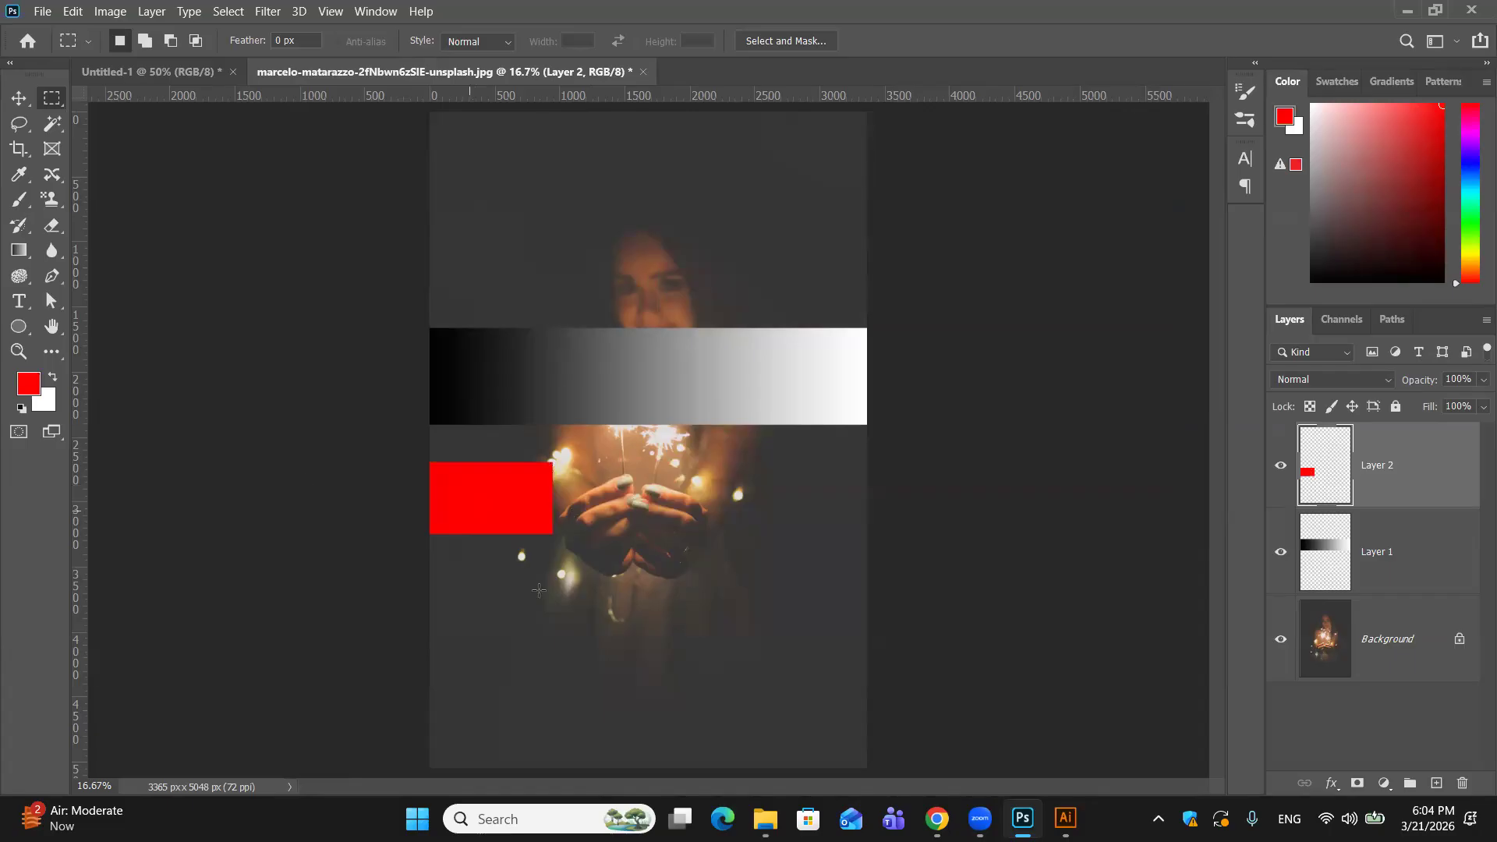
Step: Duplicate the red rectangle beside the original, level with it and separated by a small gap
{"action": "left_click", "coordinate": [19, 98]}
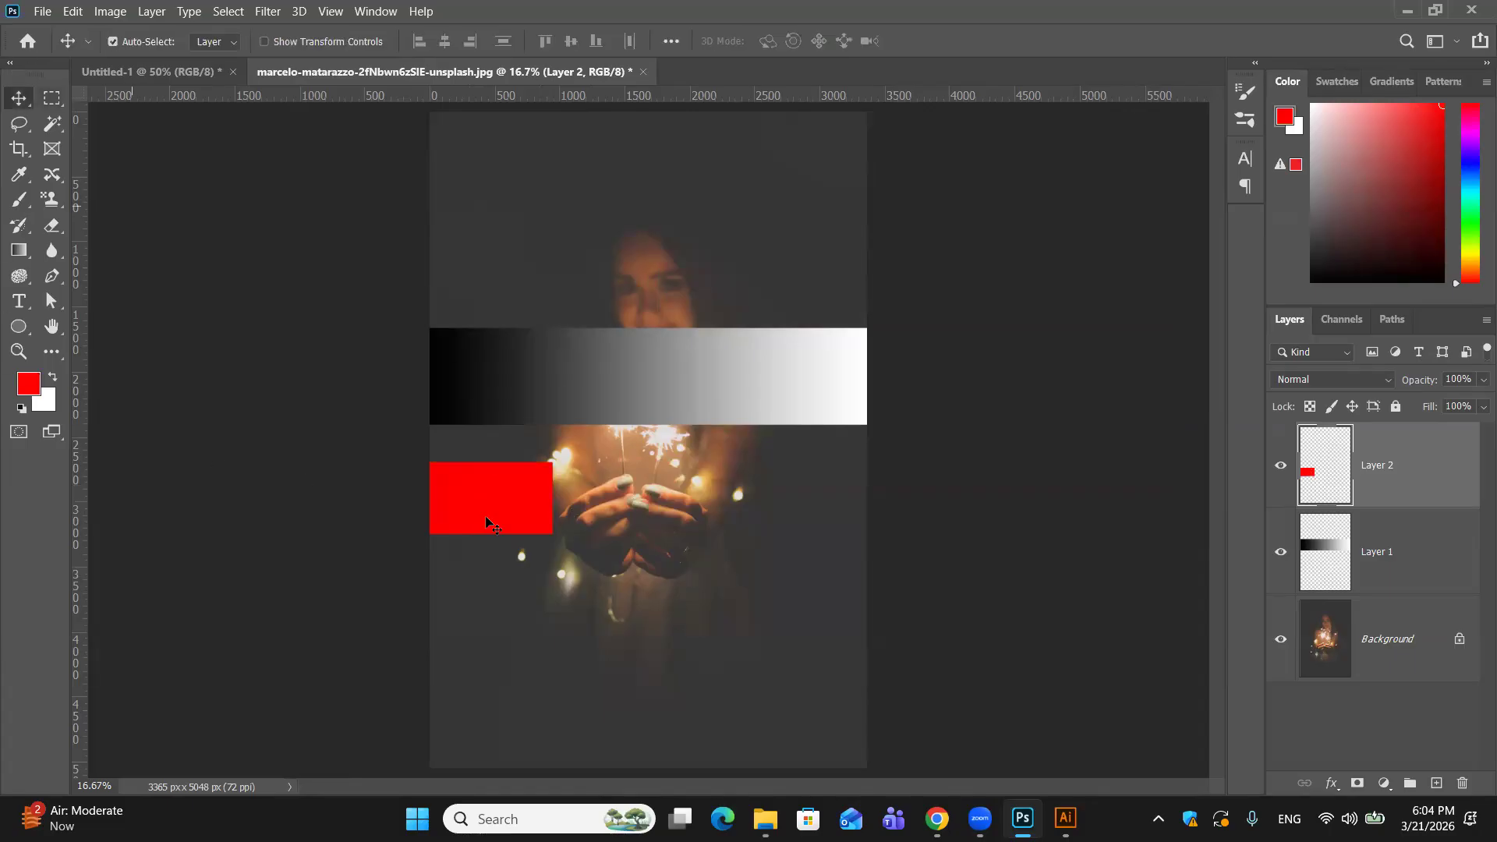
{"action": "left_click_drag", "start_coordinate": [501, 512], "coordinate": [640, 509]}
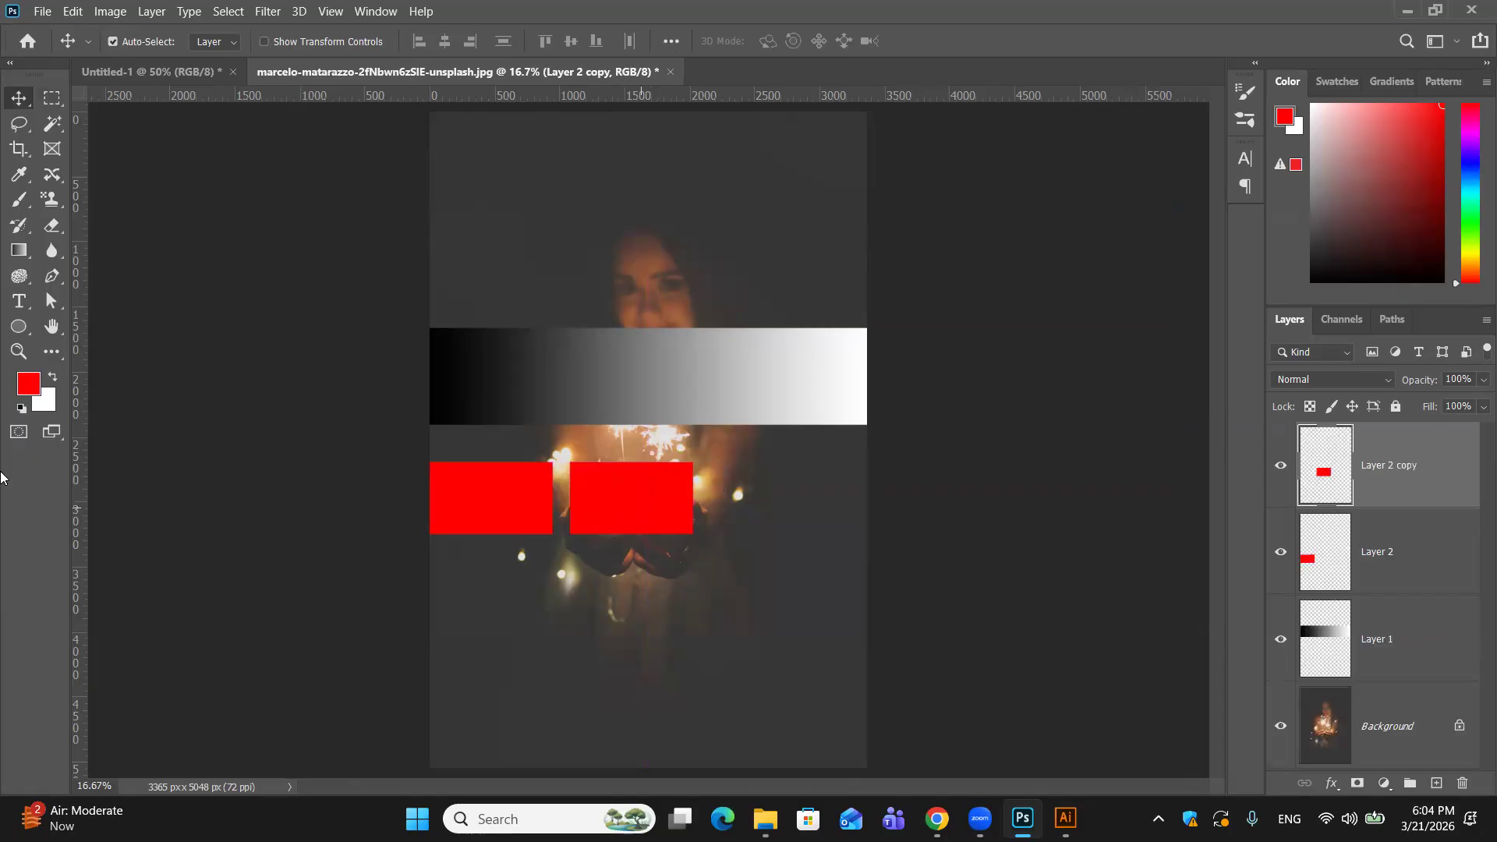
Step: Set the foreground color to bright green, 00ff36
{"action": "left_click", "coordinate": [32, 383]}
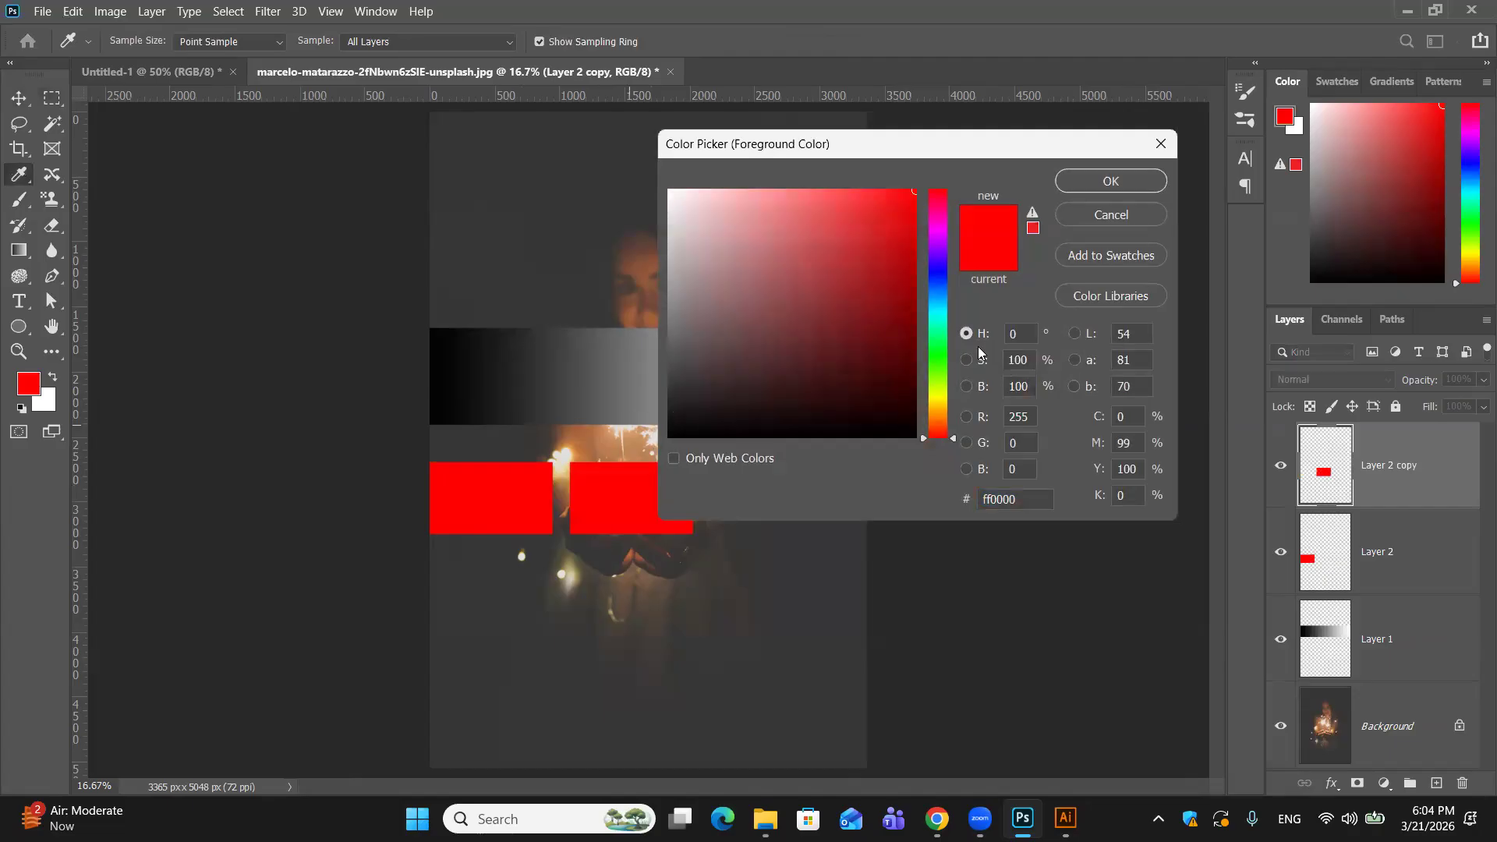
{"action": "left_click", "coordinate": [939, 346]}
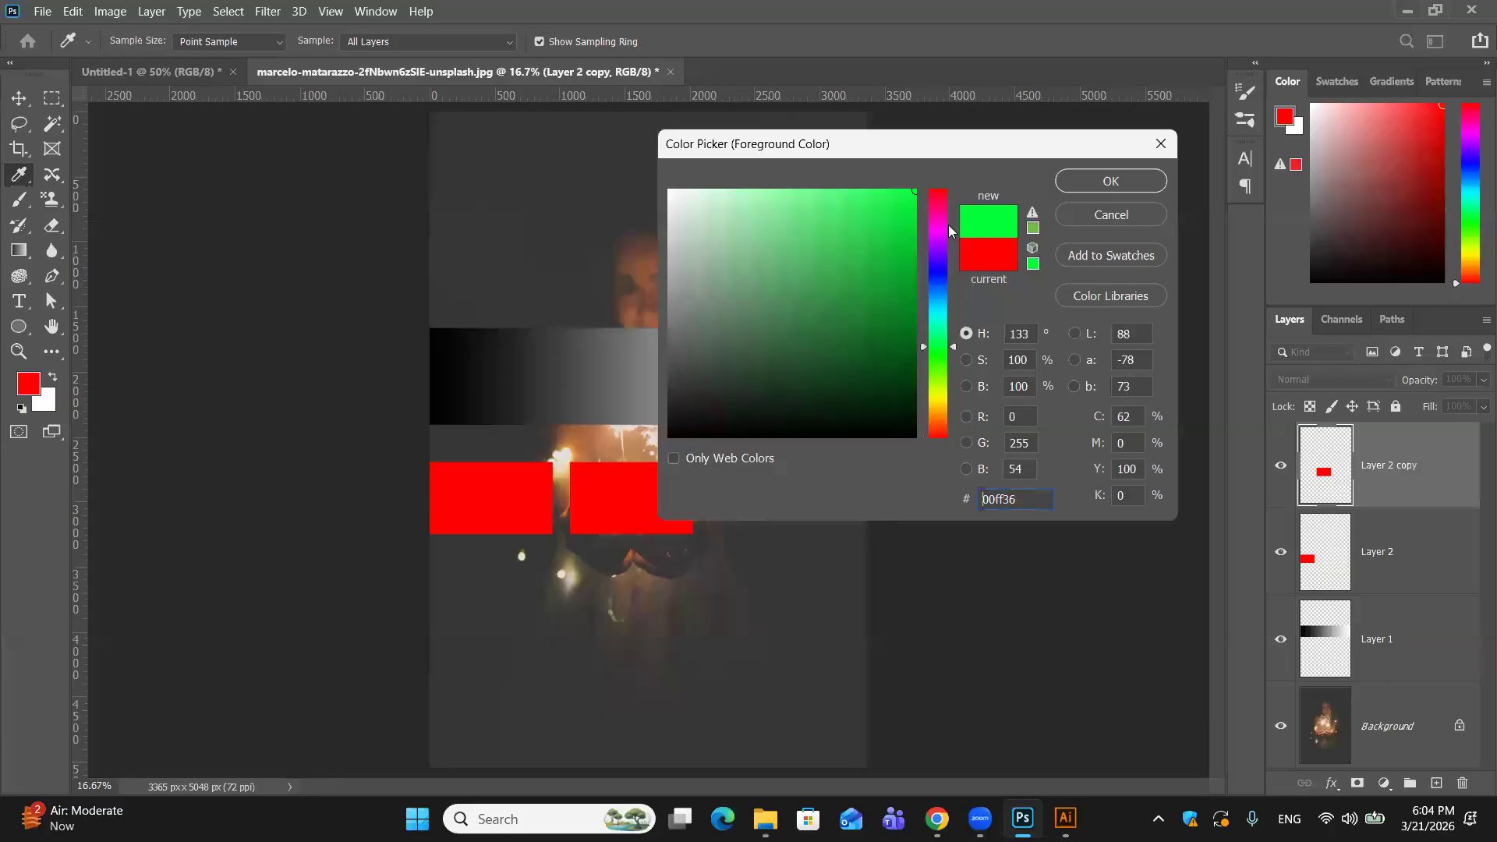
{"action": "key", "text": "v"}
{"action": "left_click", "coordinate": [1111, 181]}
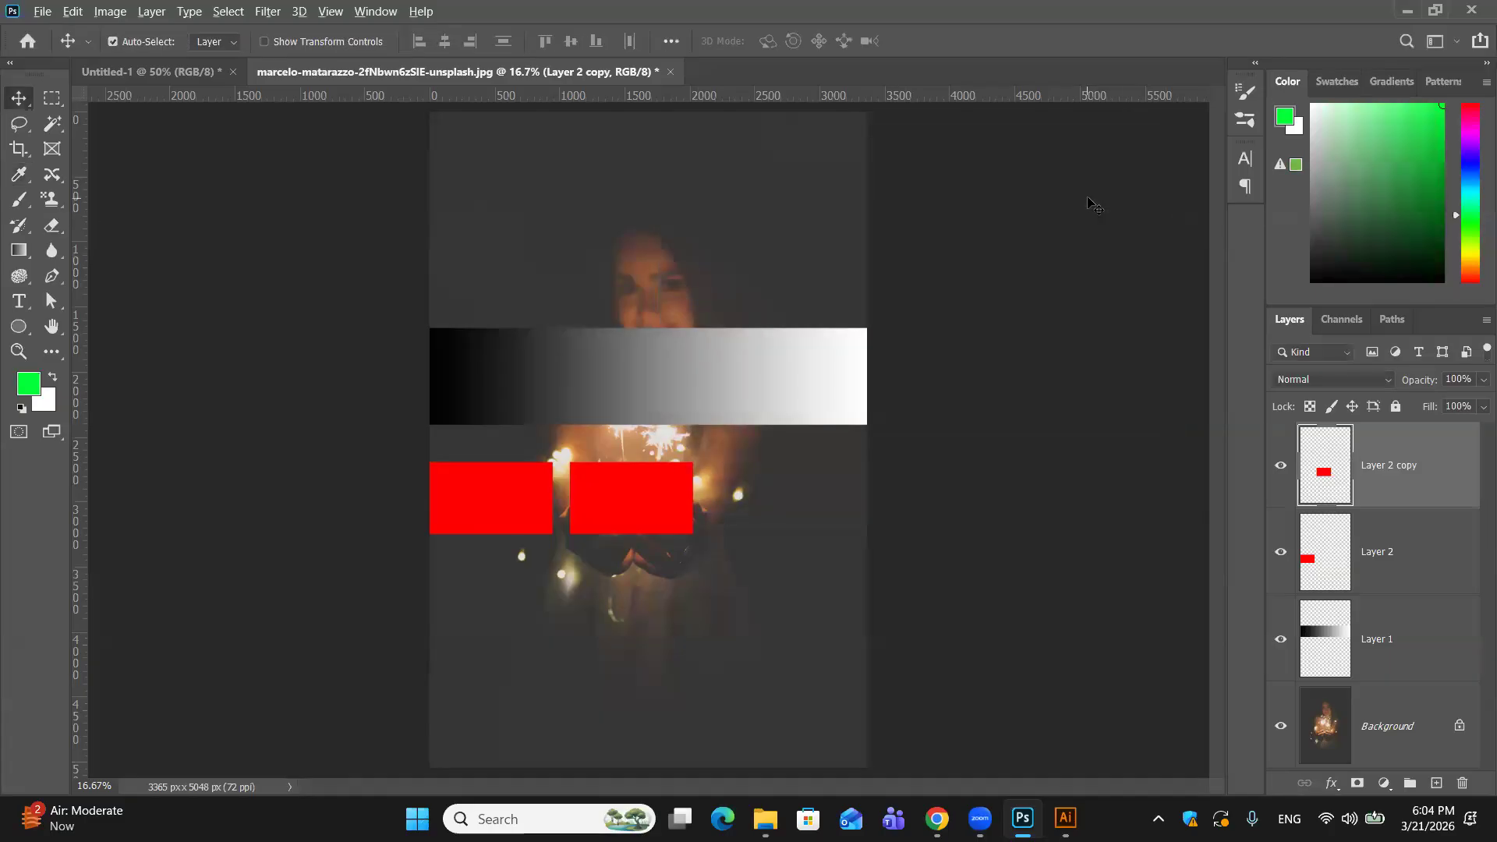
Step: Try filling the duplicated rectangle's layer with the foreground green, undo the fill, and delete that duplicate layer
{"action": "key", "text": "alt+BackSpace"}
{"action": "key", "text": "ctrl+z"}
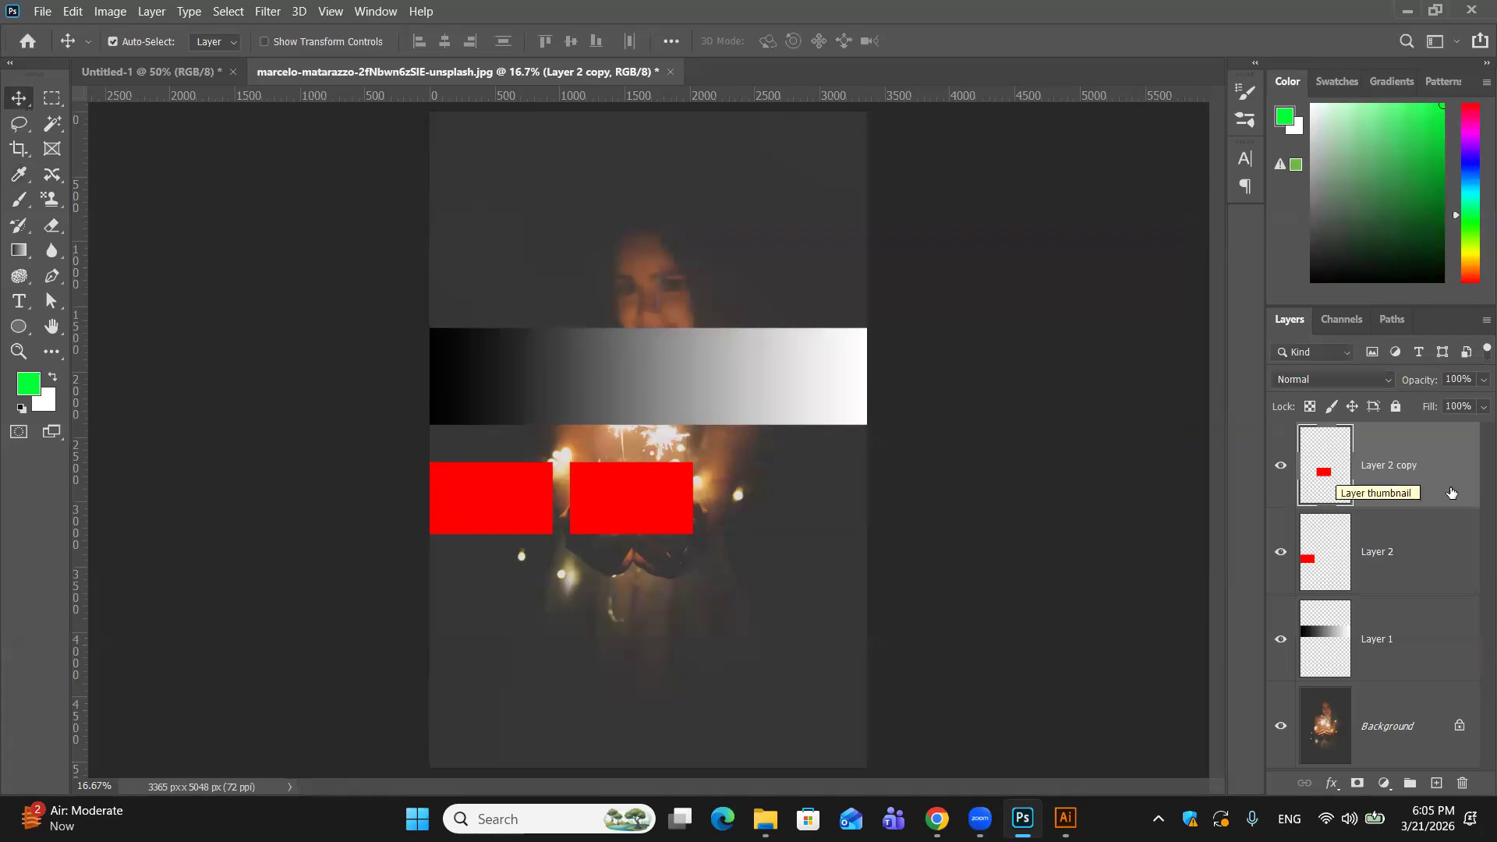
{"action": "key", "text": "Delete"}
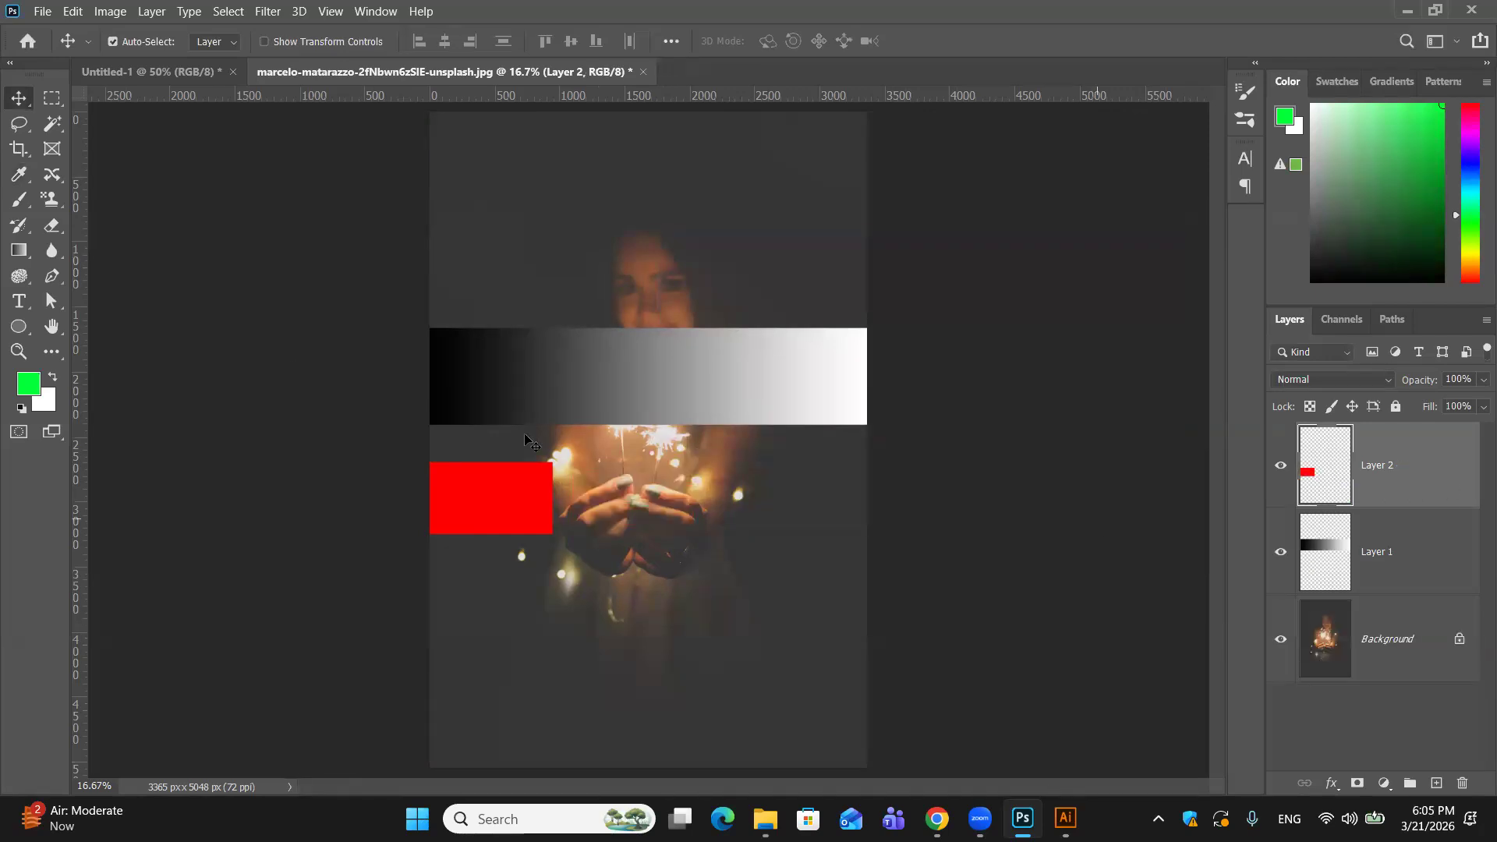
Step: Select a rectangle beside the red one on Layer 2, fill it with the foreground green, and deselect
{"action": "key", "text": "m"}
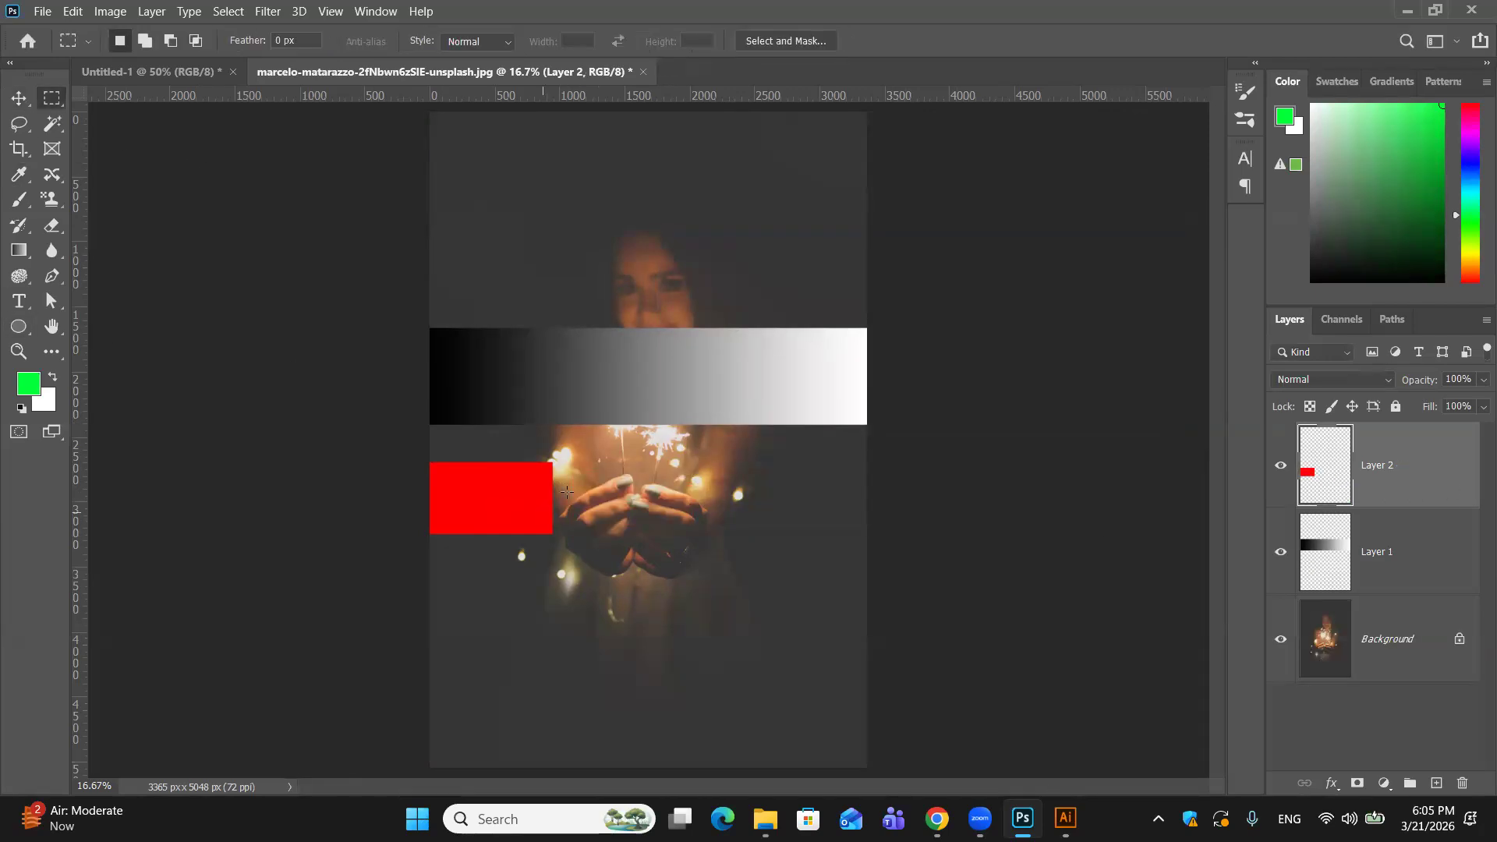
{"action": "left_click_drag", "start_coordinate": [563, 471], "coordinate": [657, 498]}
{"action": "key", "text": "alt+BackSpace"}
{"action": "key", "text": "ctrl+d"}
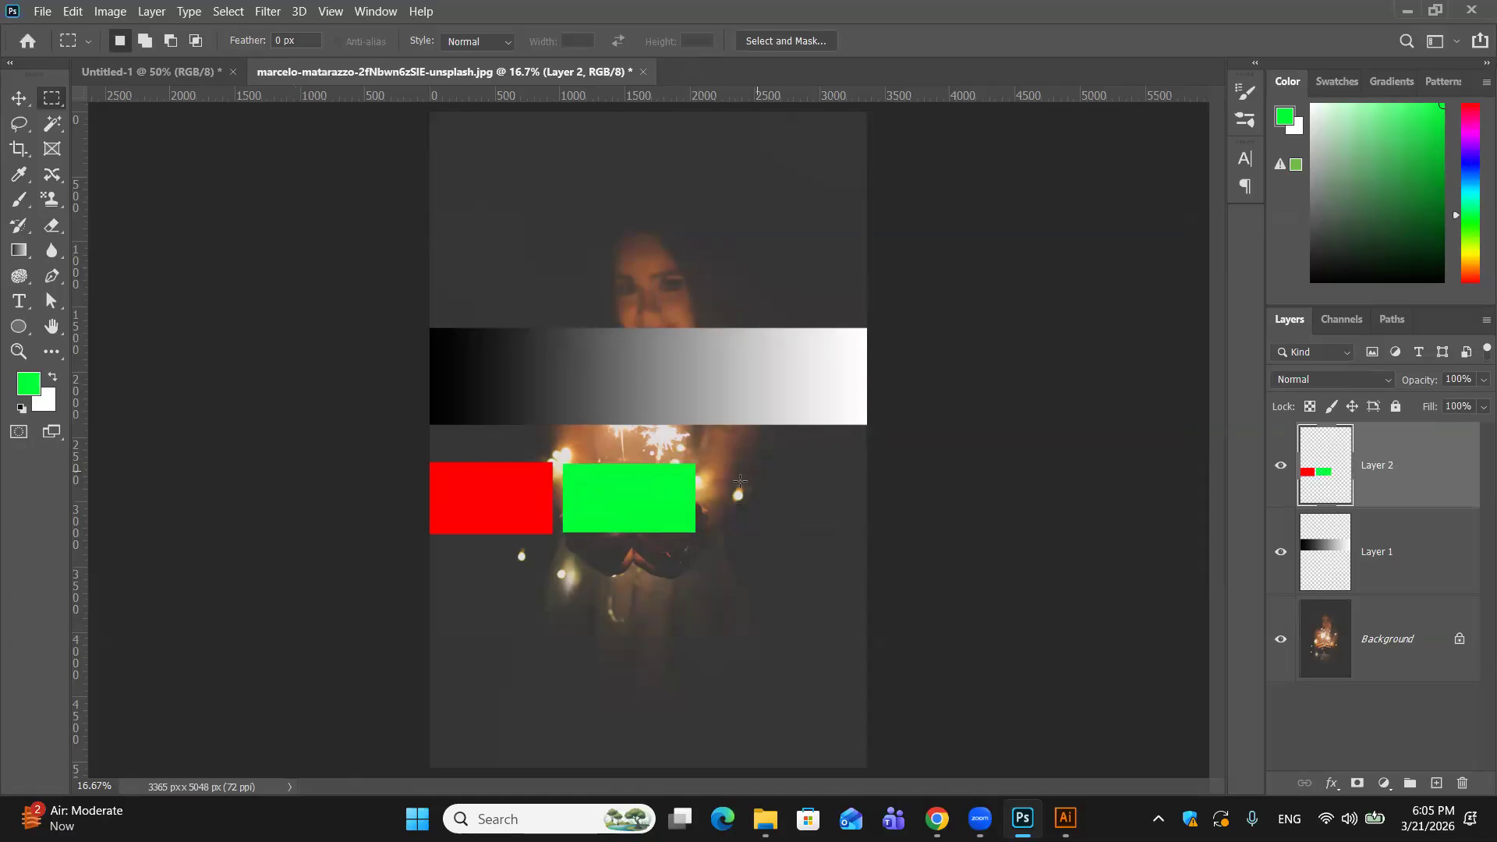
Step: Select a third rectangle beside the green one, fill it with yellow e4ff00 as the foreground color, and deselect
{"action": "left_click_drag", "start_coordinate": [709, 464], "coordinate": [841, 534]}
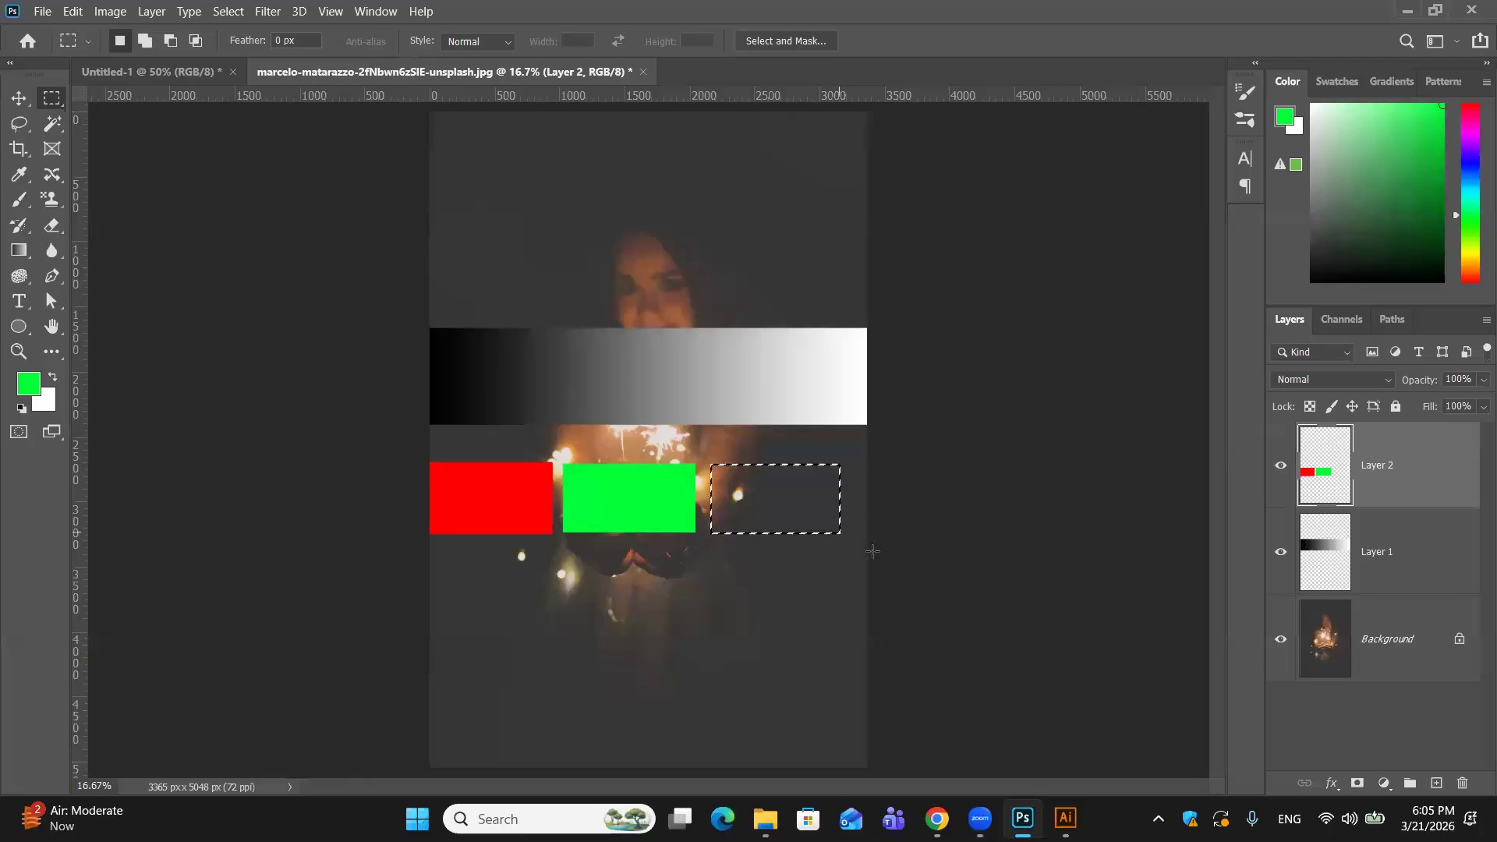
{"action": "left_click", "coordinate": [28, 383]}
{"action": "left_click", "coordinate": [930, 391]}
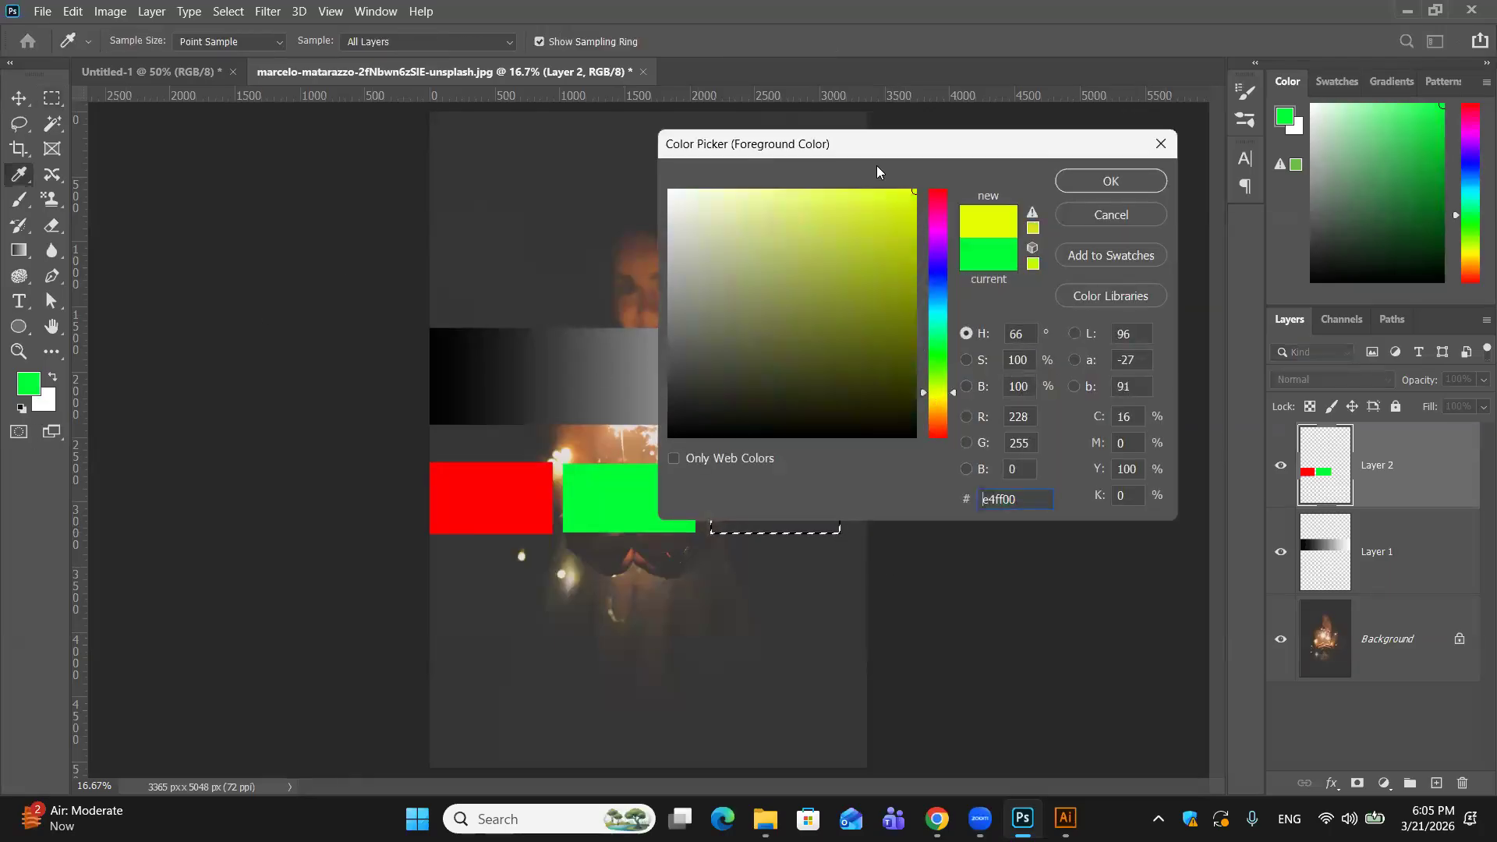
{"action": "left_click", "coordinate": [1111, 181]}
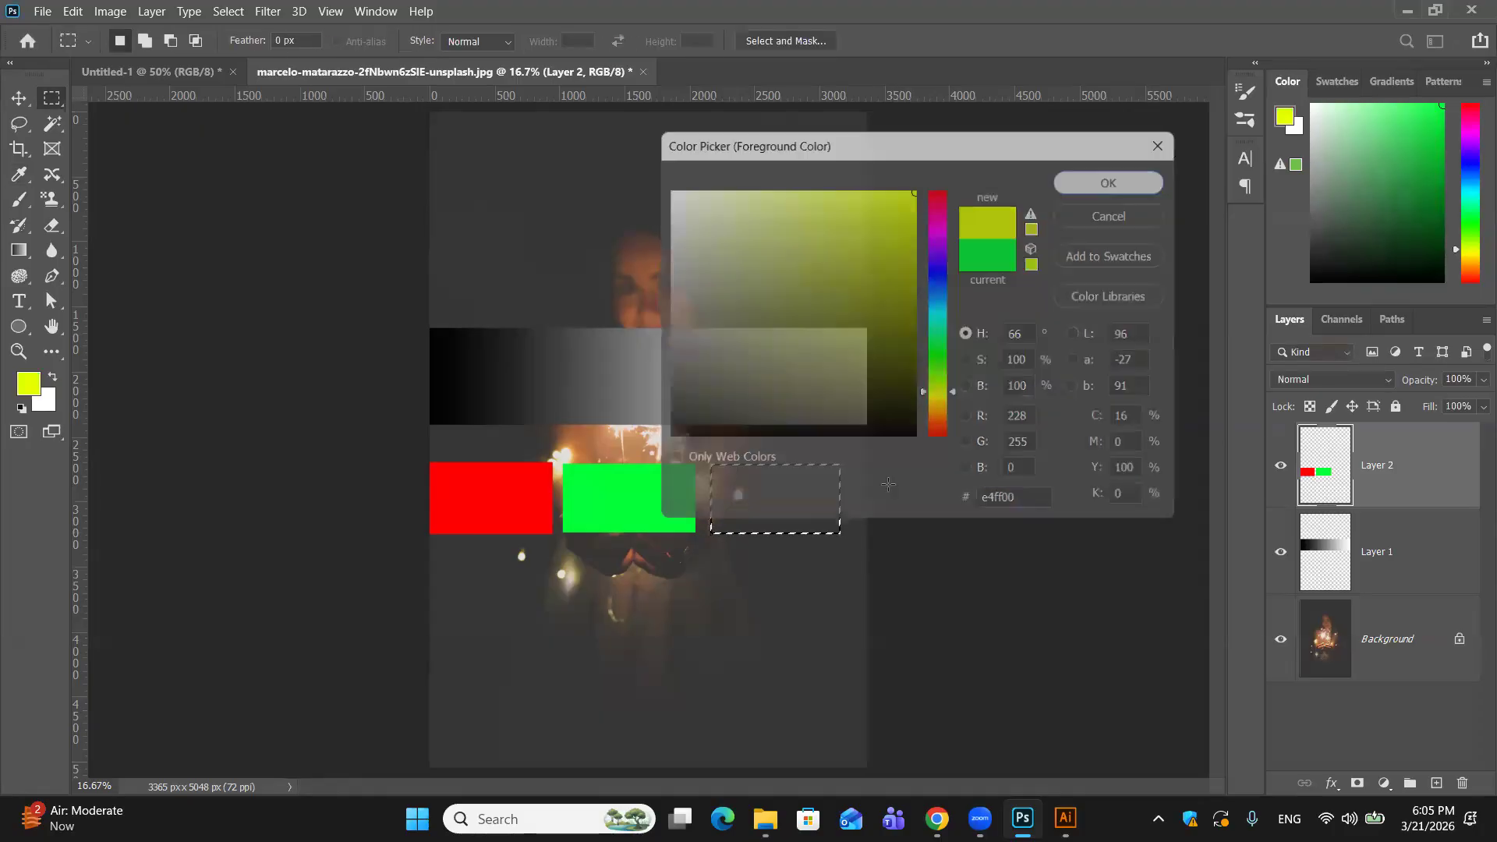
{"action": "key", "text": "alt+BackSpace"}
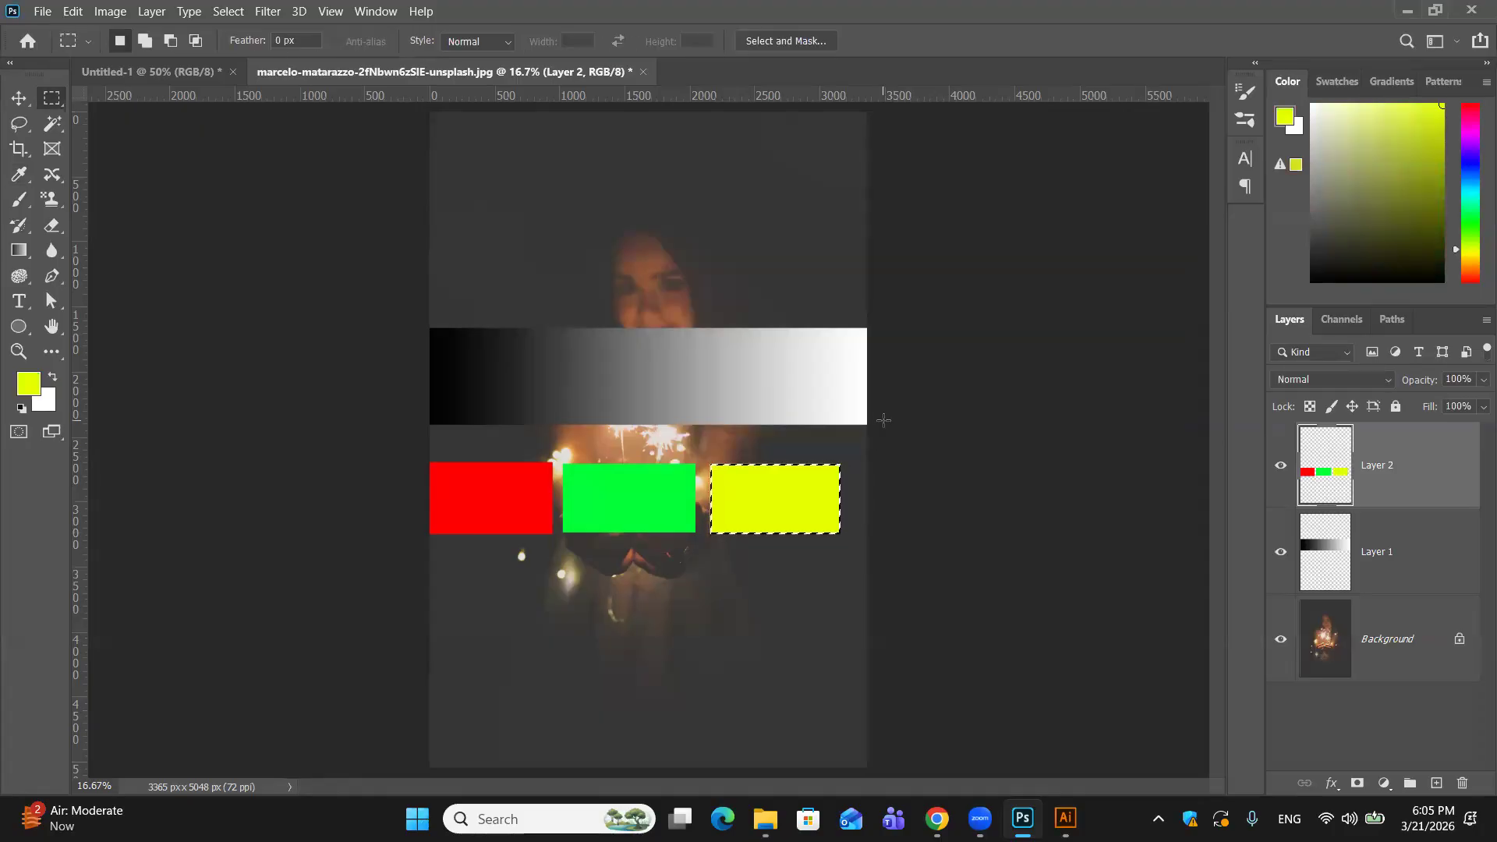
{"action": "key", "text": "ctrl+d"}
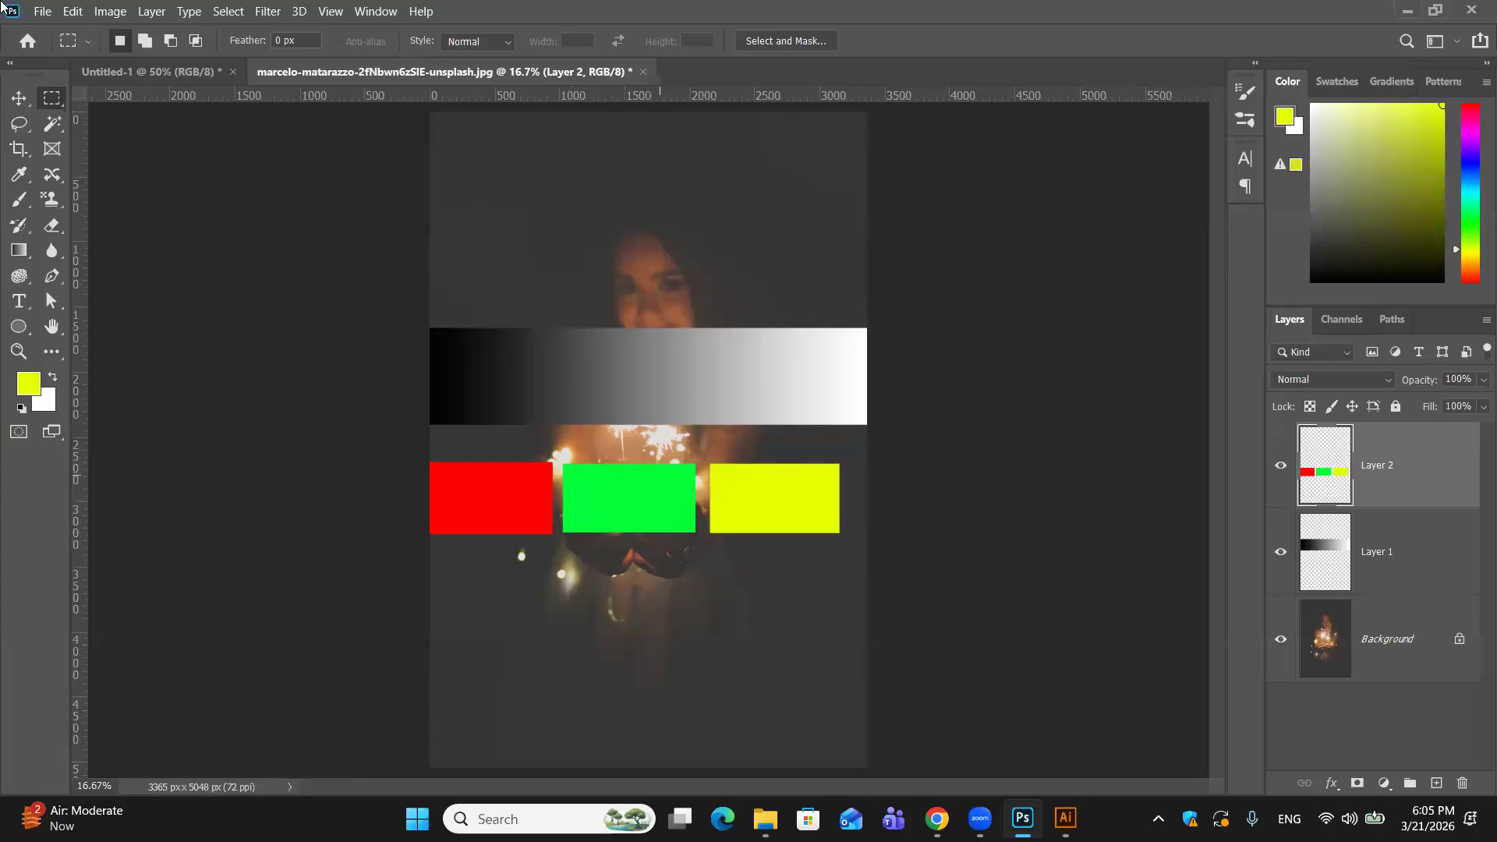
Step: Hide the colored rectangles' layer, Layer 2, and select the gradient band's layer, Layer 1
{"action": "key", "text": "v"}
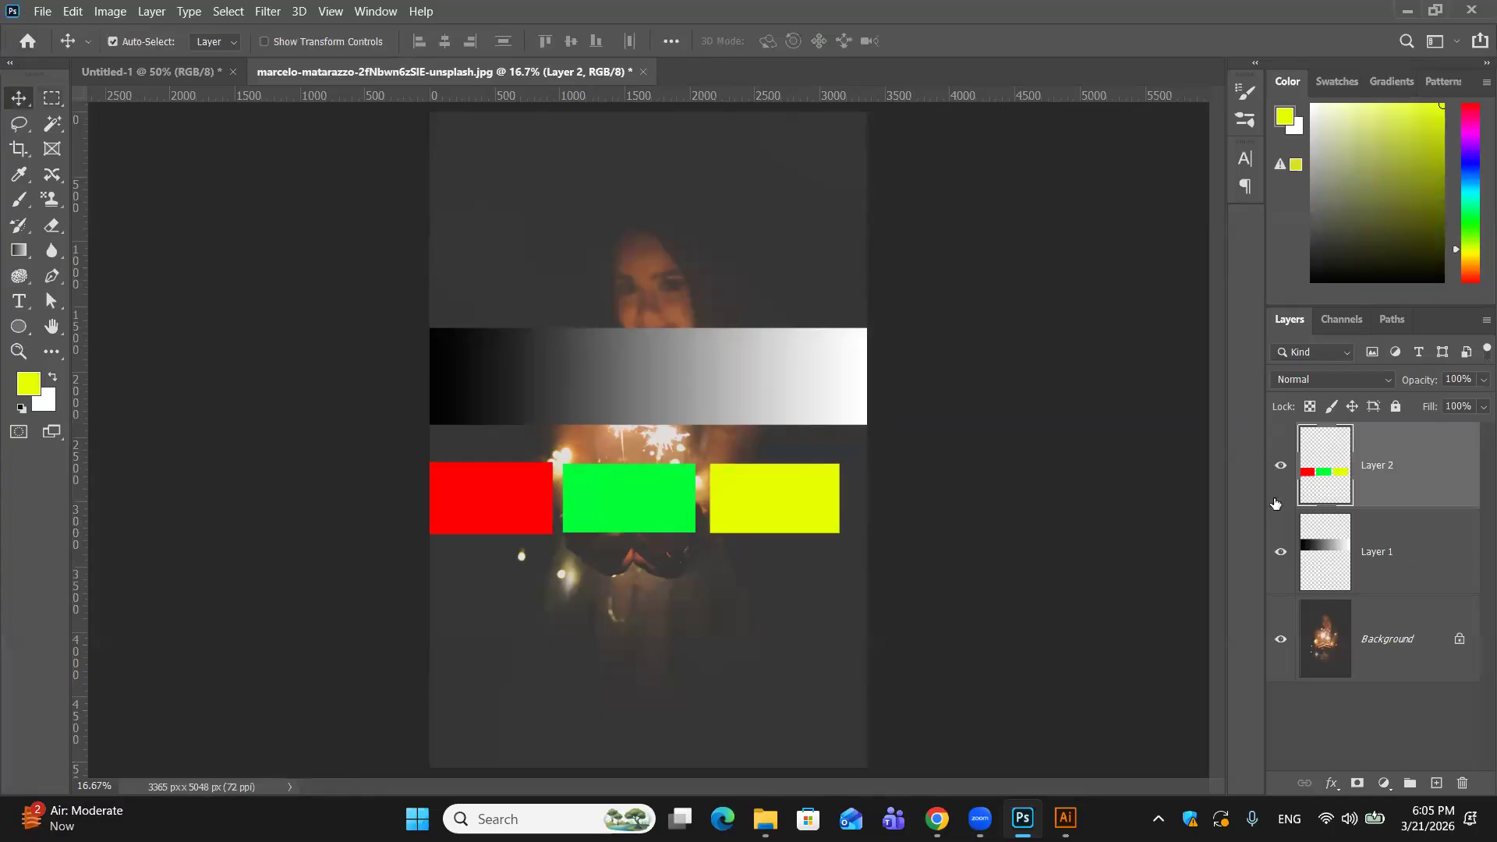
{"action": "left_click", "coordinate": [1279, 471]}
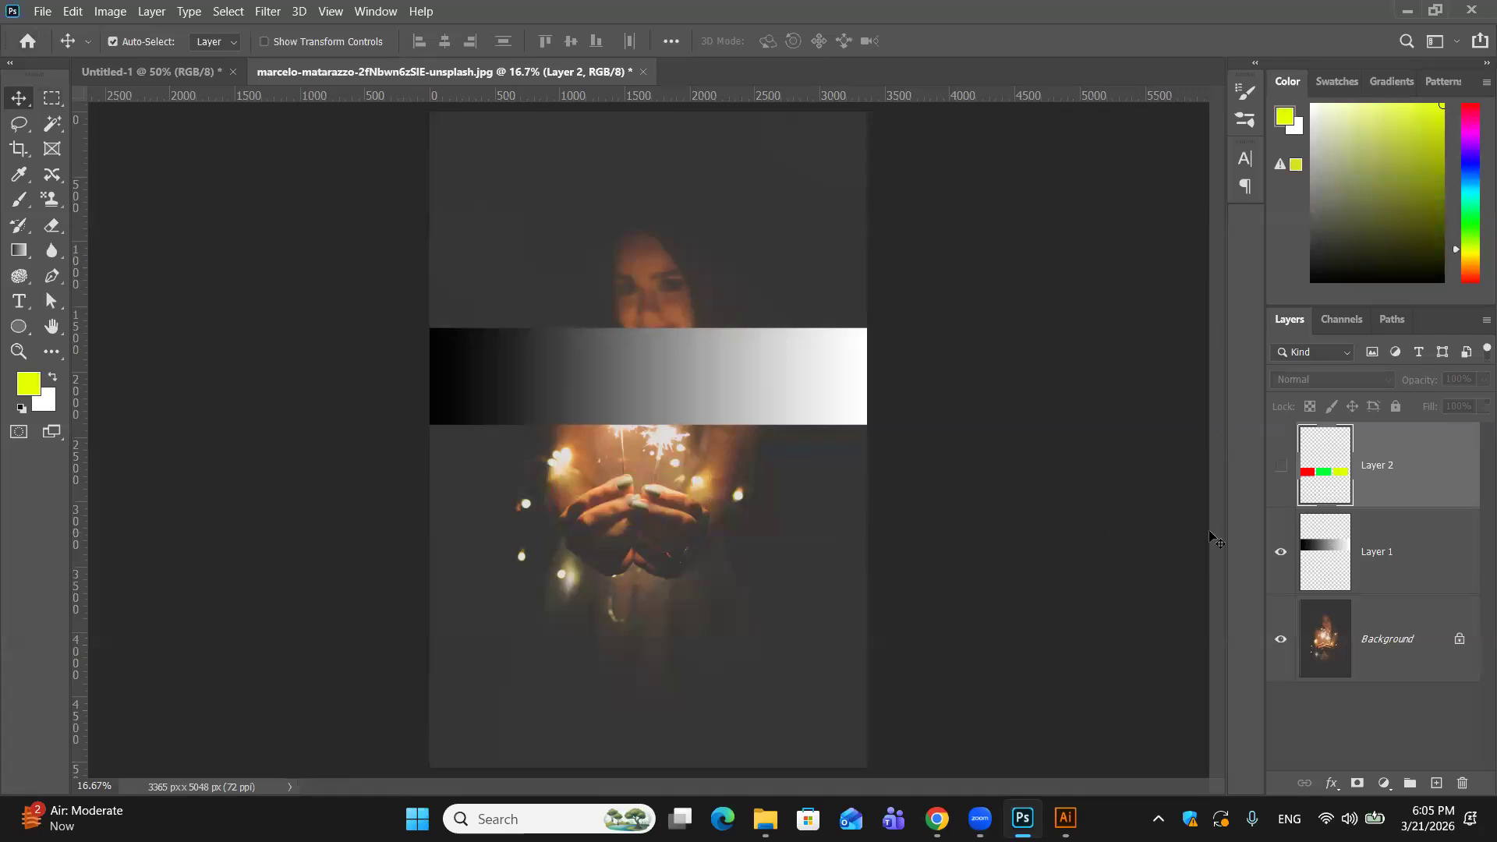
{"action": "left_click", "coordinate": [1408, 573]}
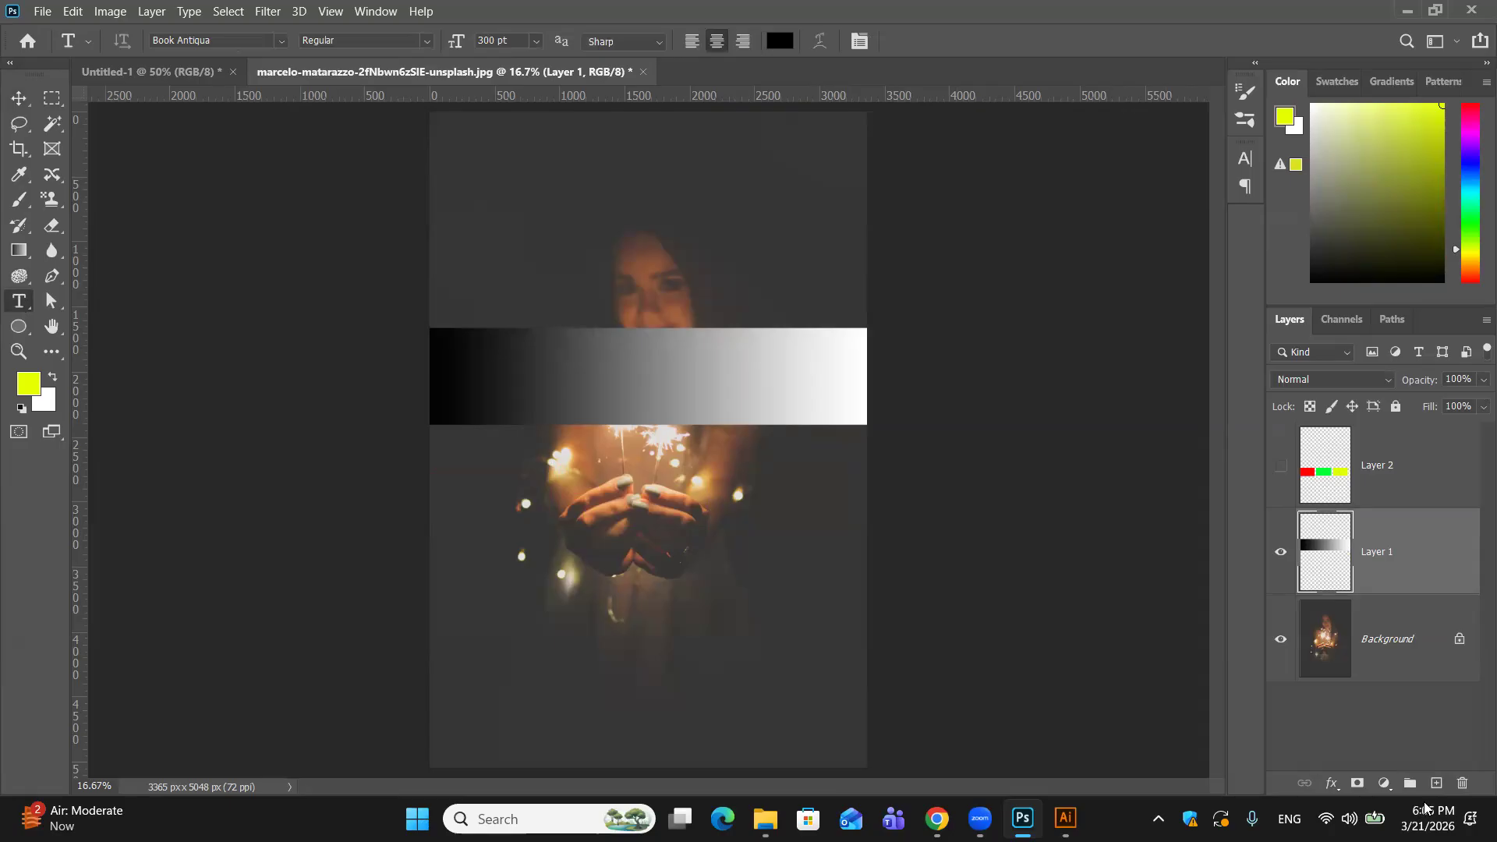
Step: Add a new layer above the gradient band and place the text "sparkle" on it, near the photo's upper-left area
{"action": "left_click", "coordinate": [1435, 785]}
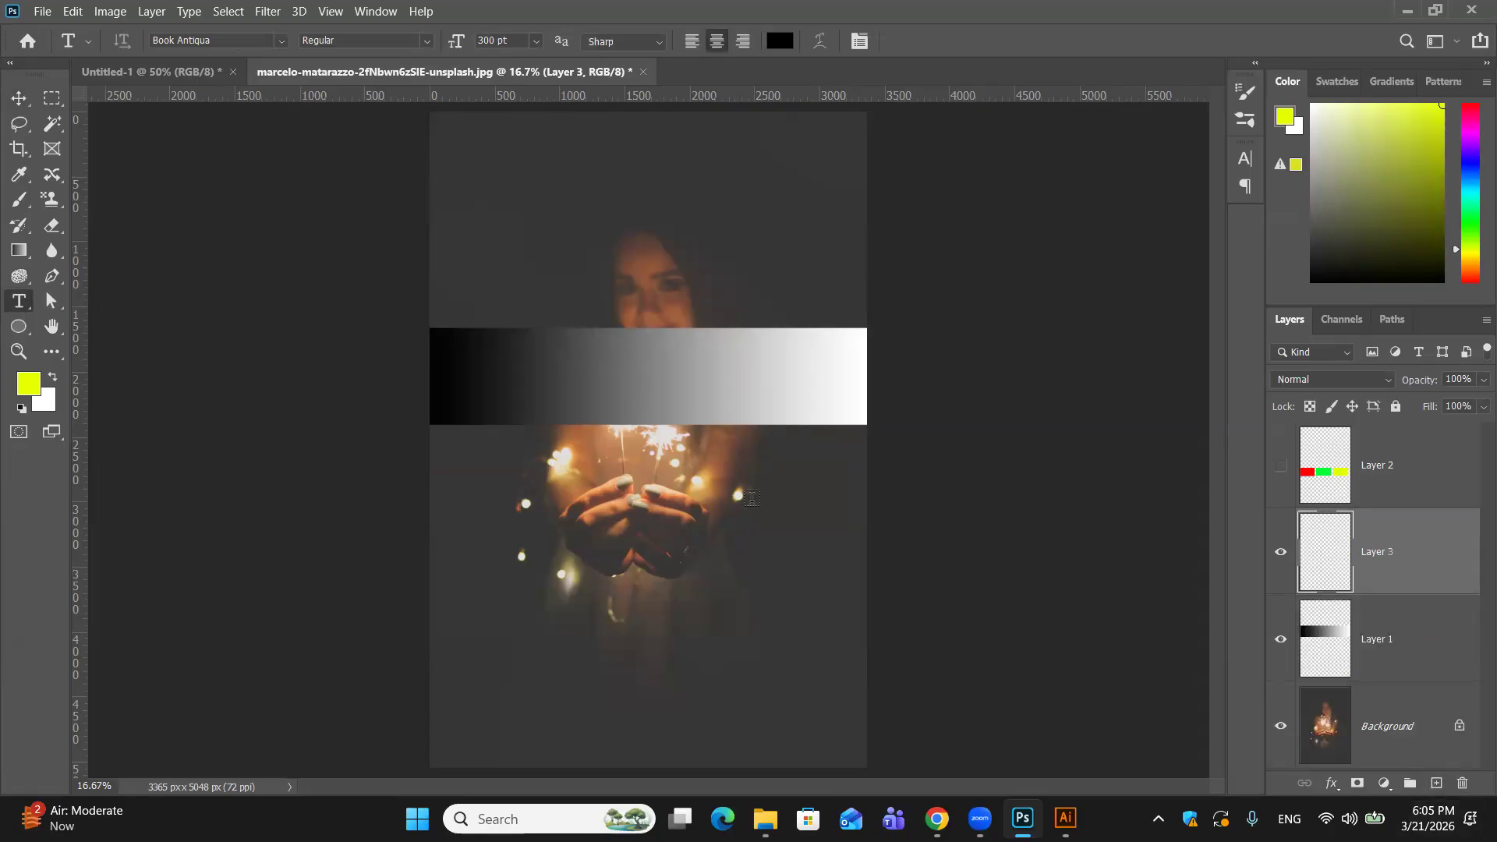
{"action": "left_click", "coordinate": [508, 215]}
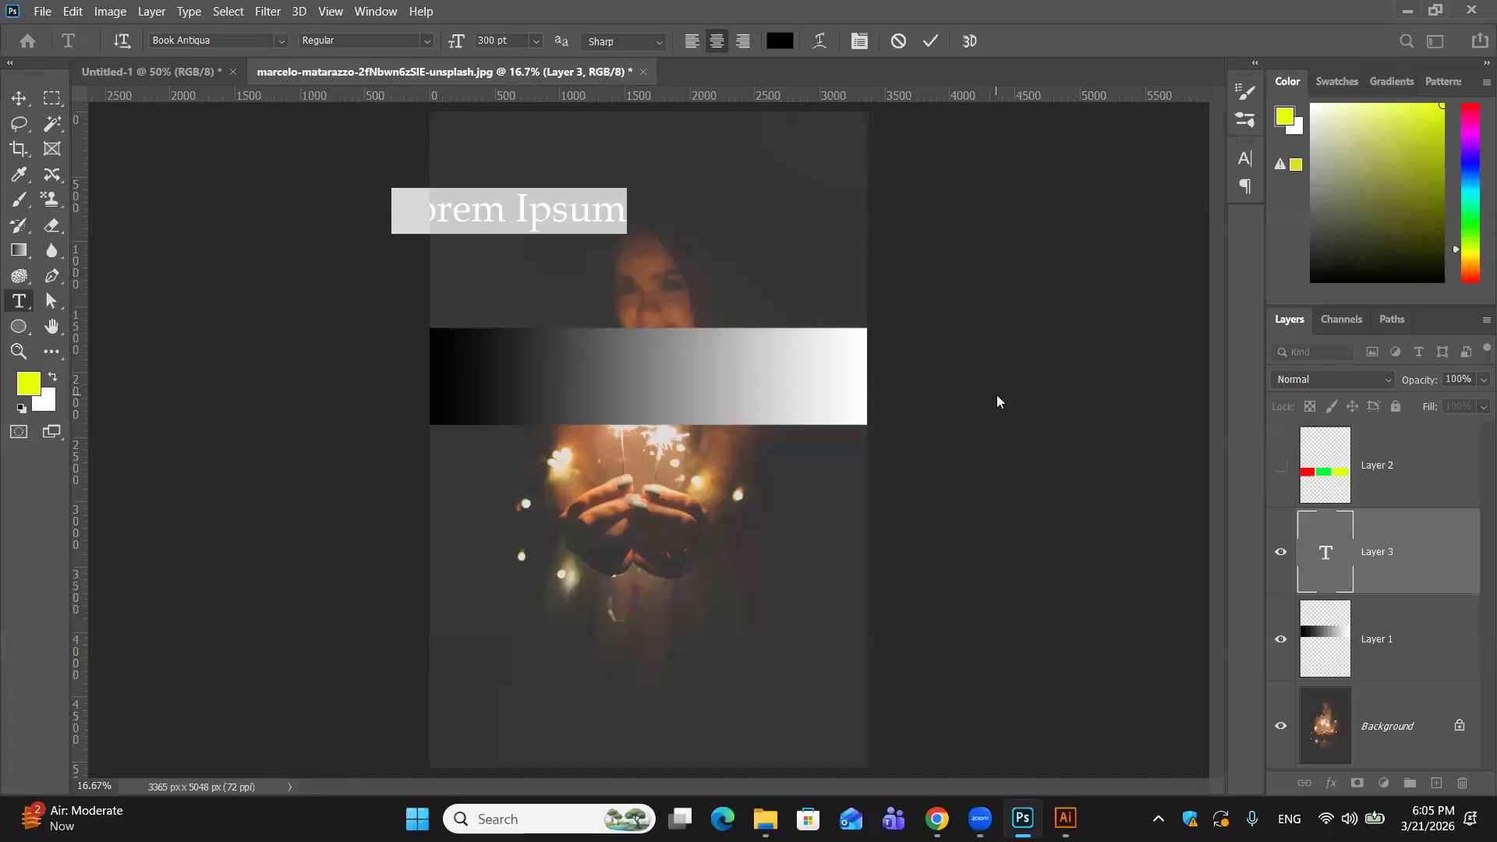
{"action": "type", "text": "S"}
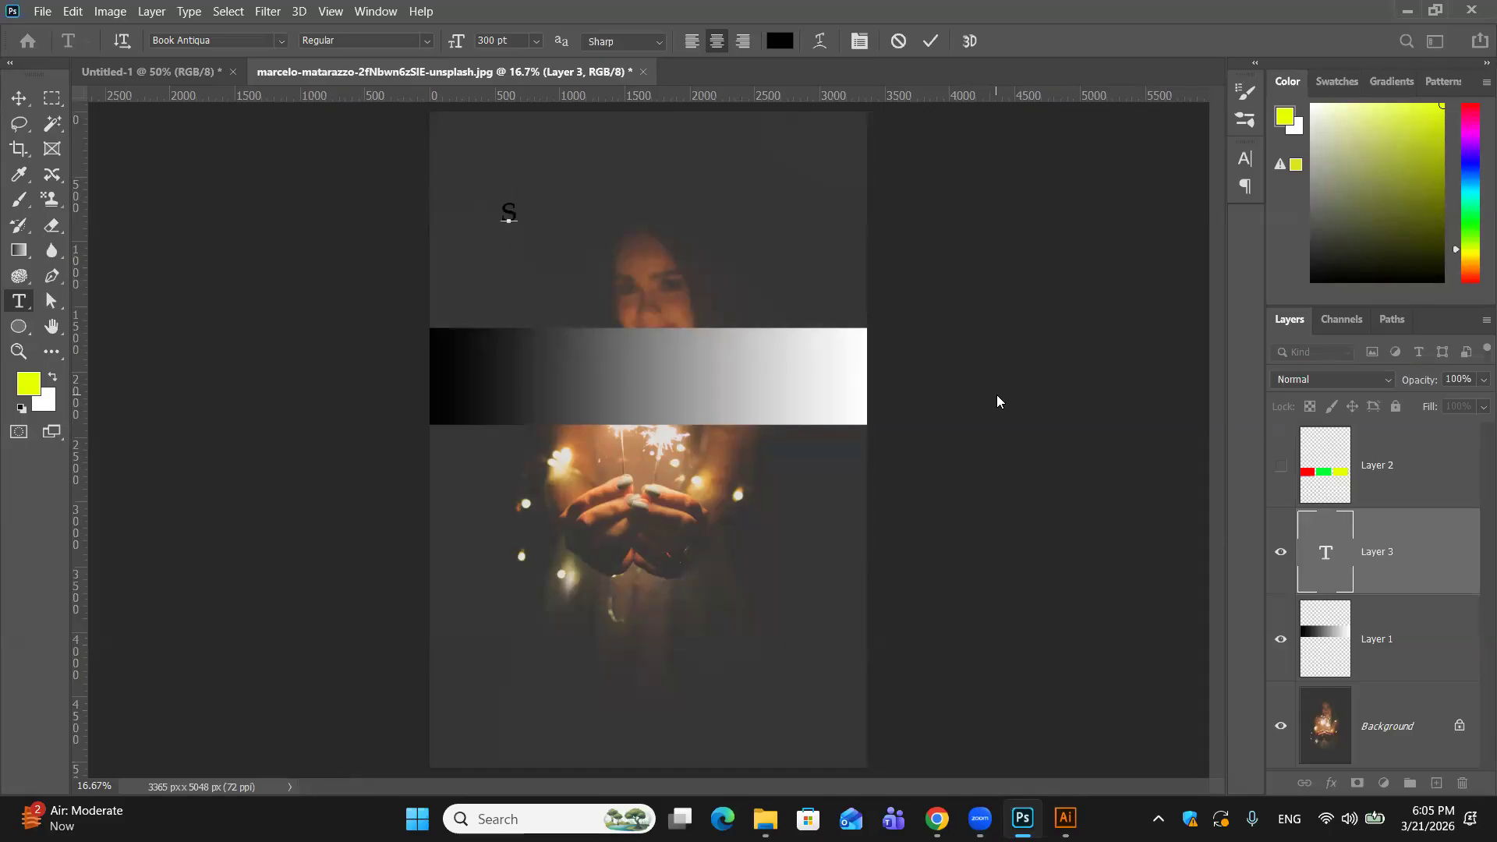
{"action": "type", "text": "parkle"}
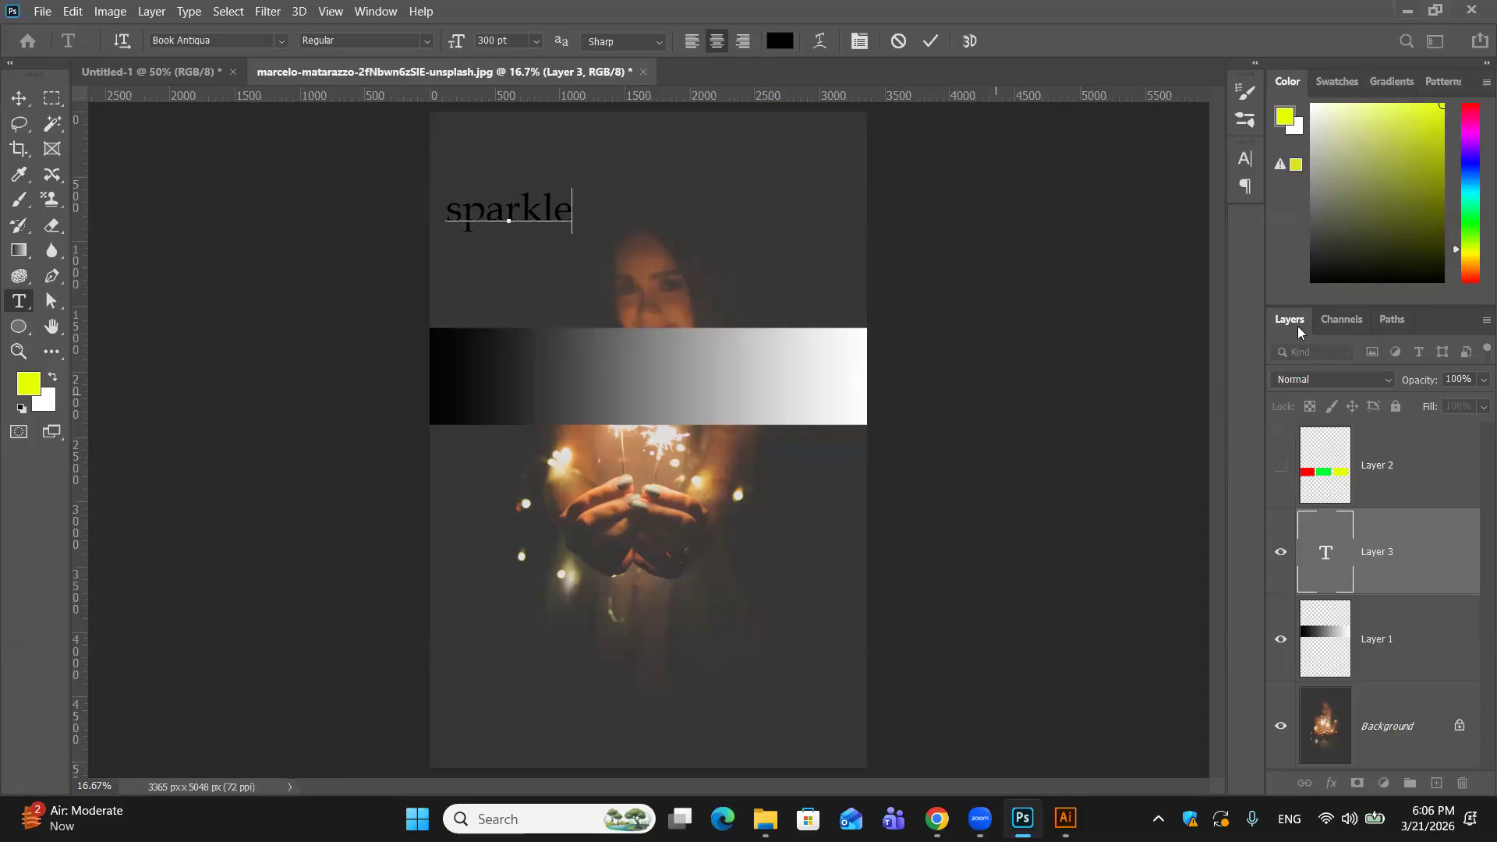
{"action": "left_click", "coordinate": [930, 40]}
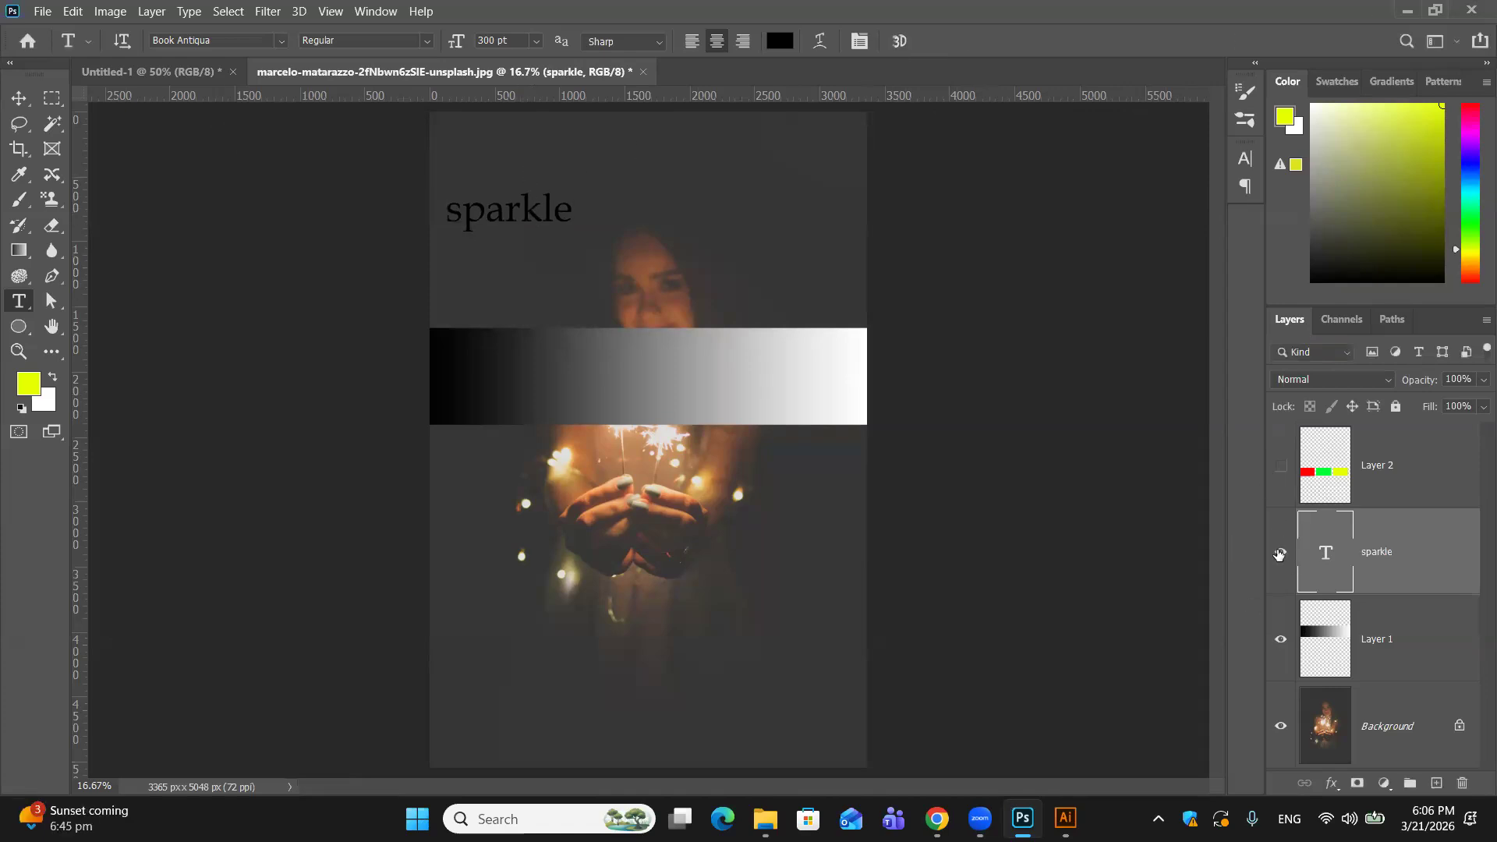
Step: Hide the sparkle text layer, select the gradient band's layer, and switch to the Move tool
{"action": "left_click", "coordinate": [1280, 554]}
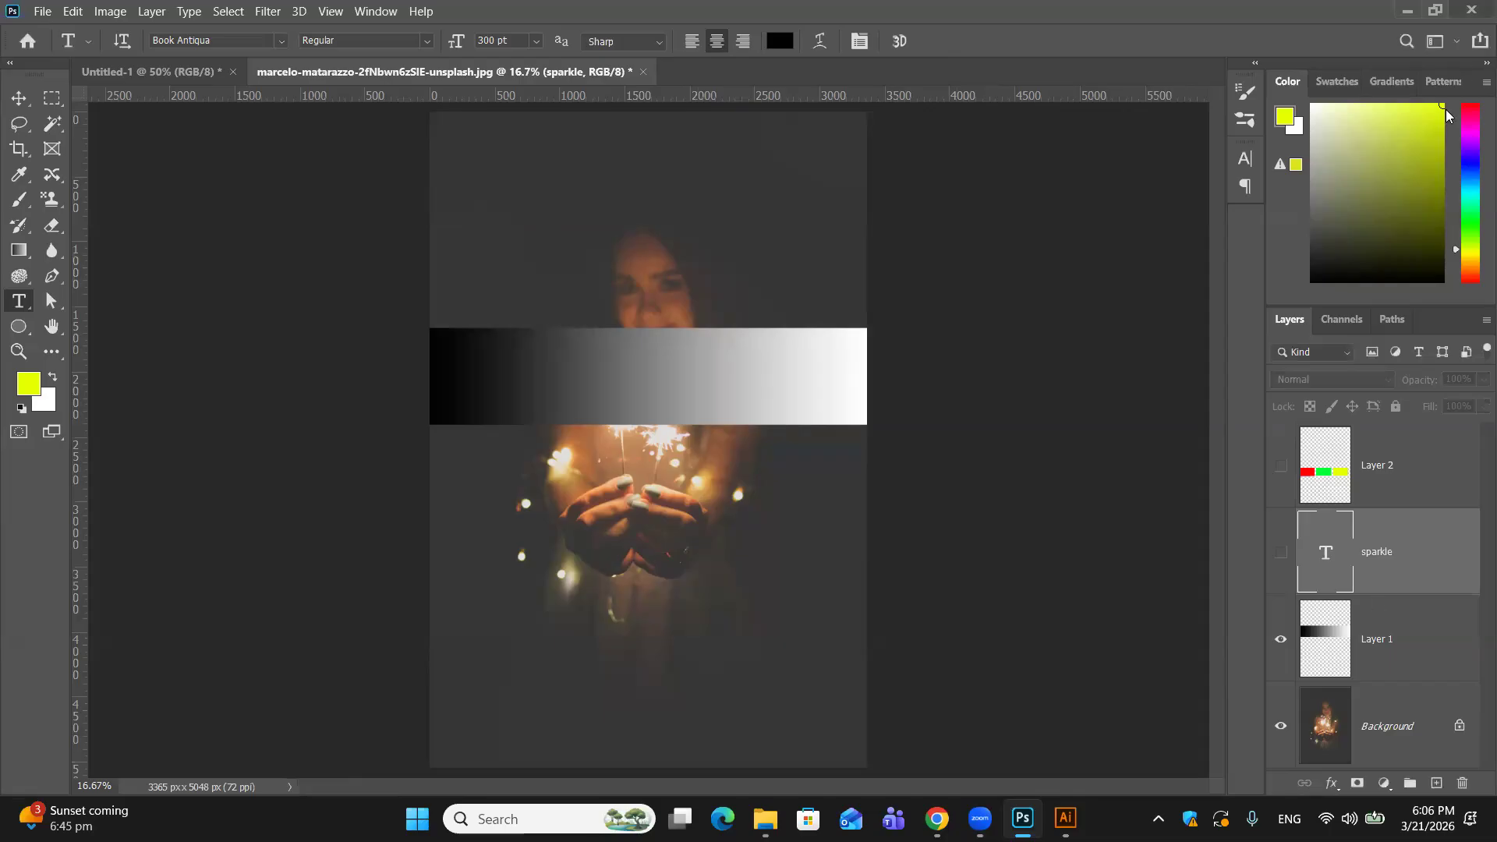
{"action": "left_click", "coordinate": [1458, 656]}
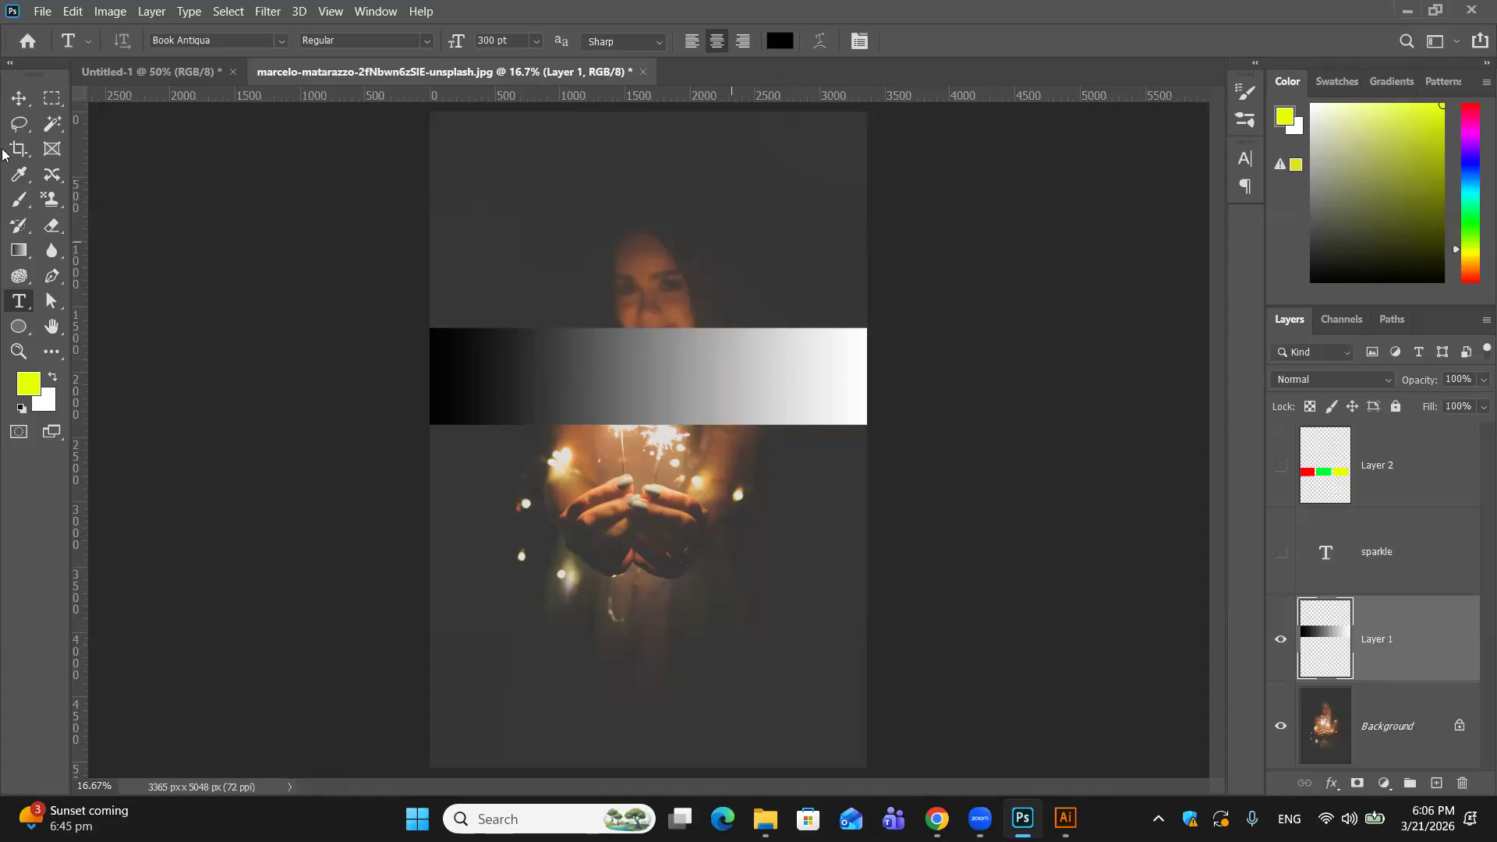
{"action": "left_click", "coordinate": [18, 101]}
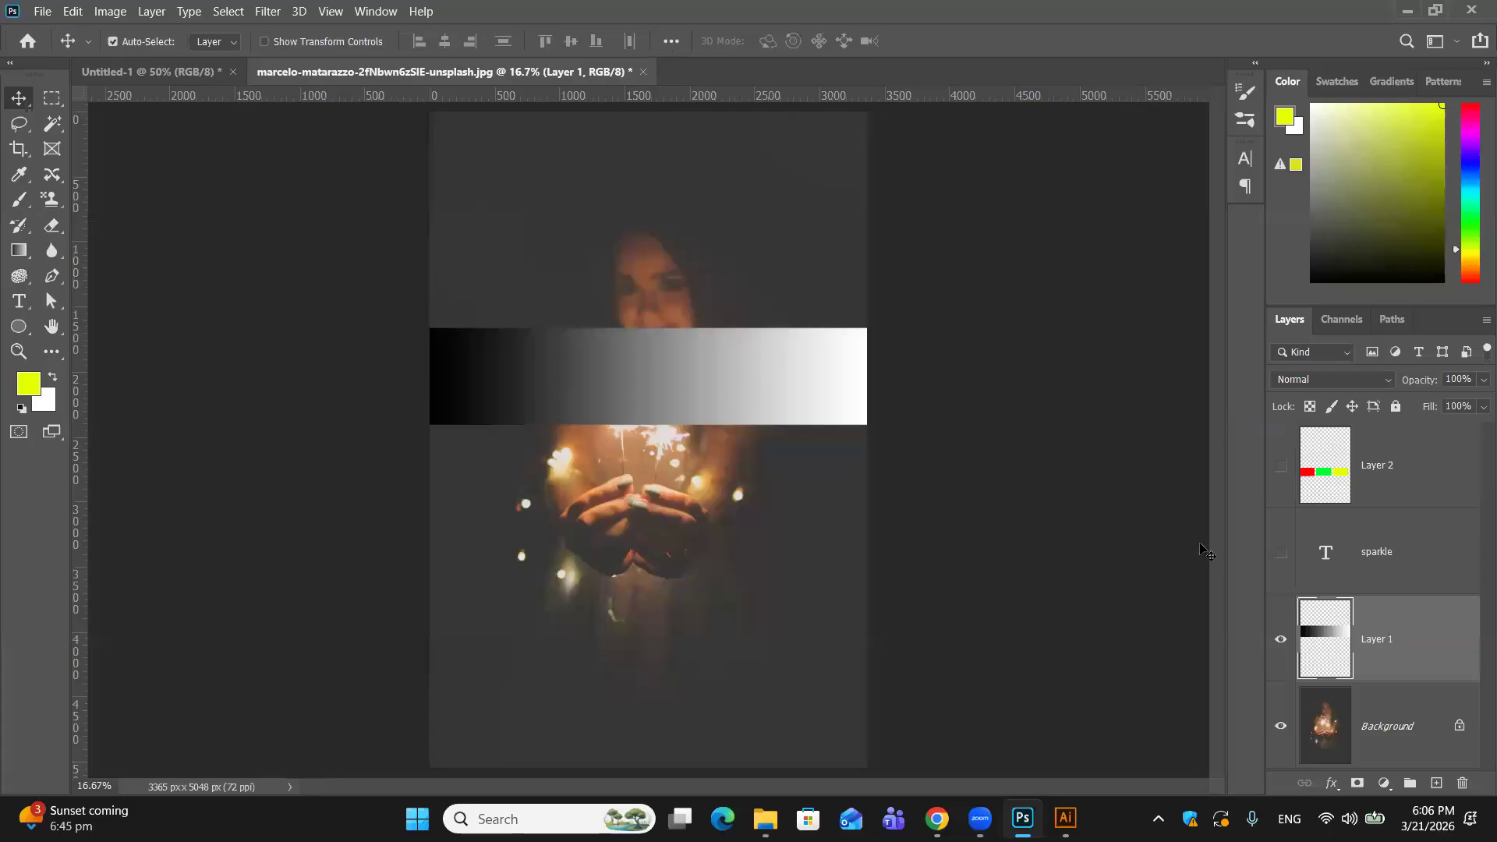
Step: Examine the Blend If channel choices in the gradient layer's blending options and cancel the dialog
{"action": "double_click", "coordinate": [1463, 651]}
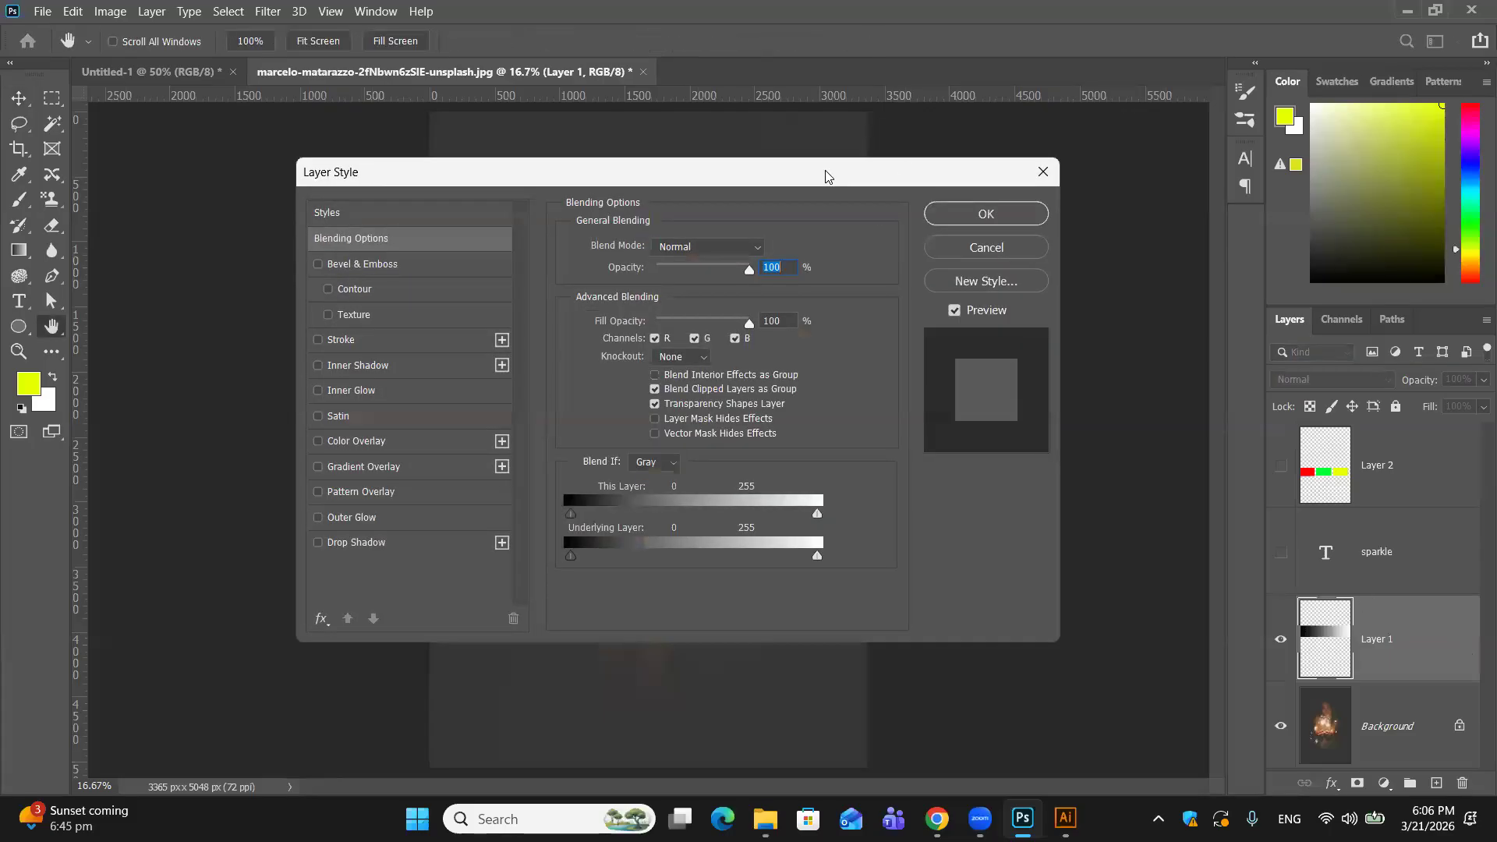
{"action": "left_click_drag", "start_coordinate": [826, 176], "coordinate": [1409, 98]}
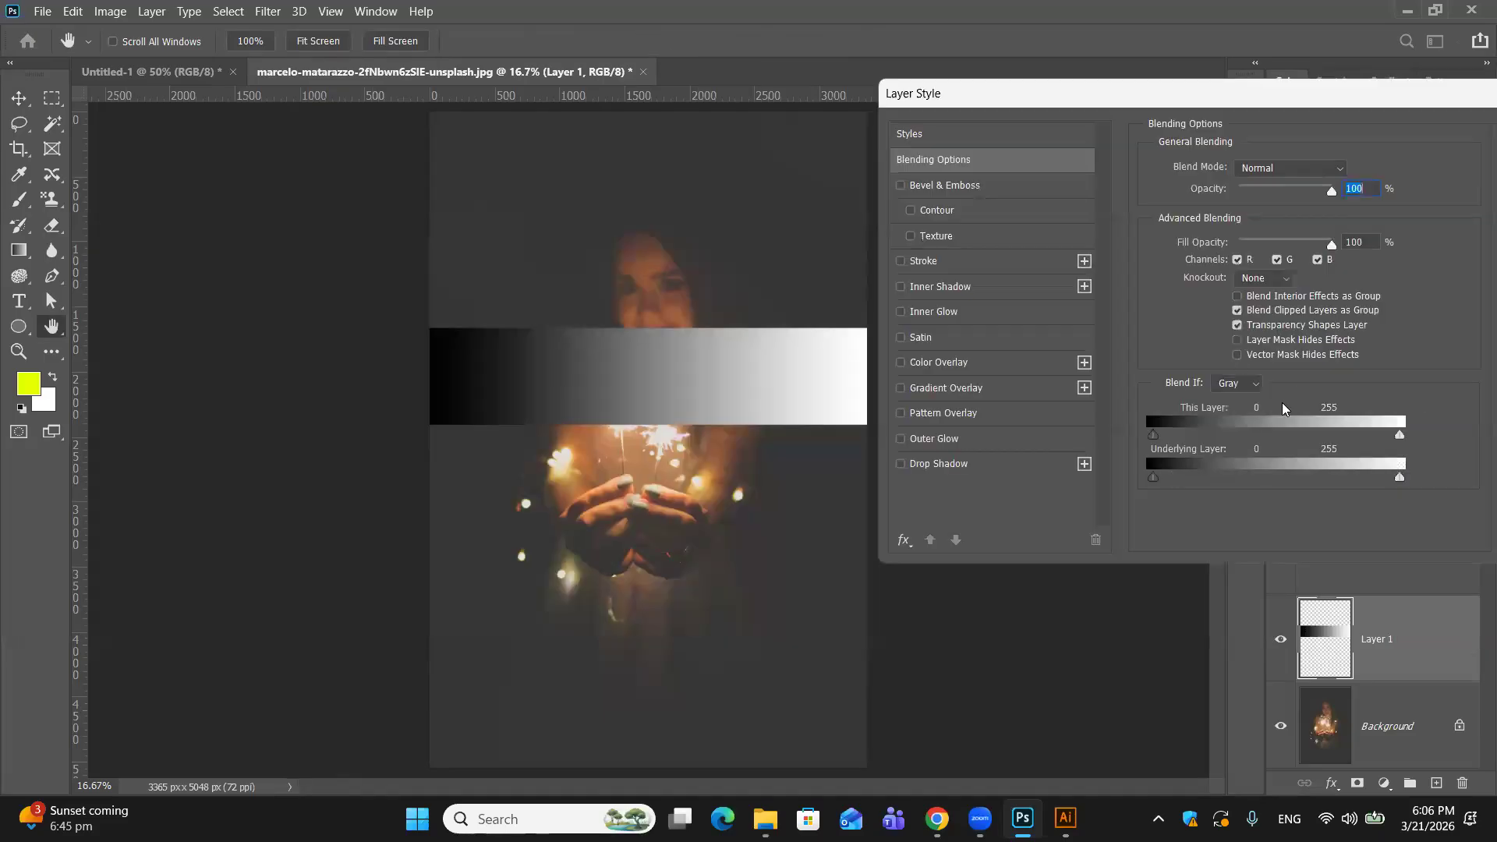
{"action": "left_click", "coordinate": [1257, 384]}
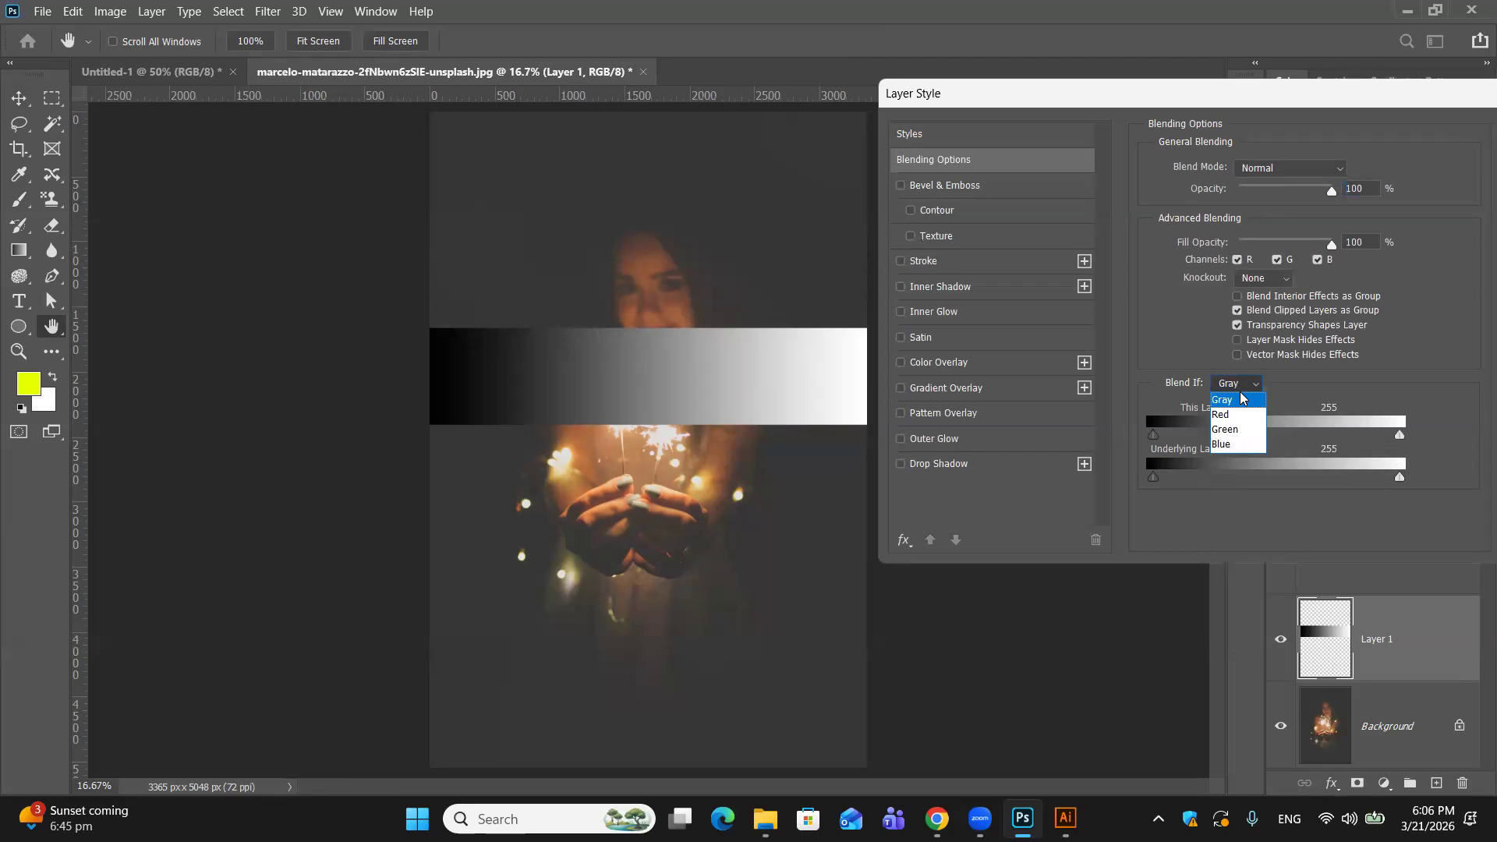
{"action": "left_click", "coordinate": [1240, 399]}
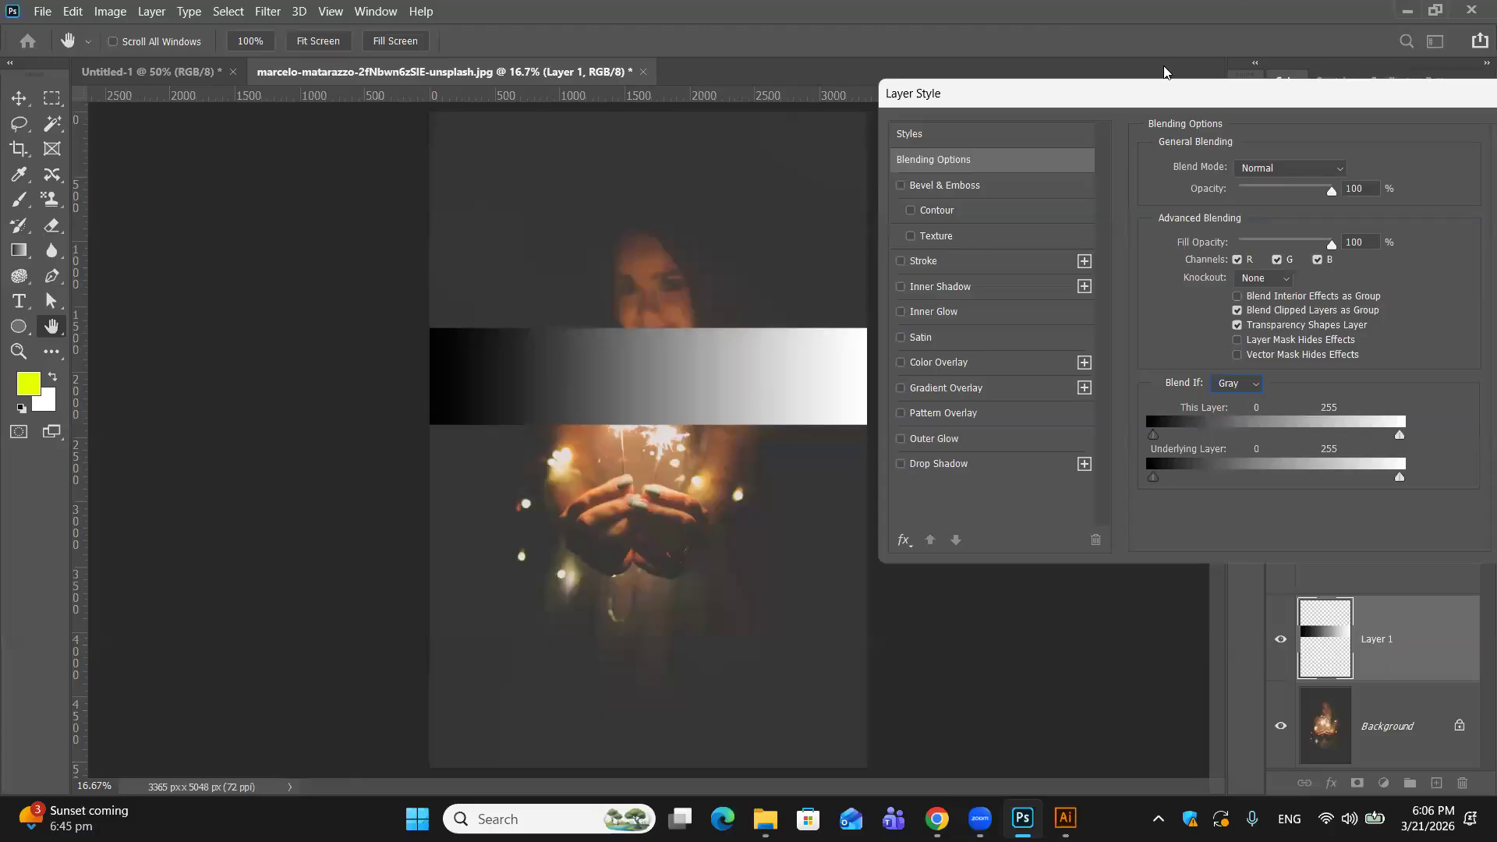
{"action": "left_click_drag", "start_coordinate": [1169, 92], "coordinate": [1226, 76]}
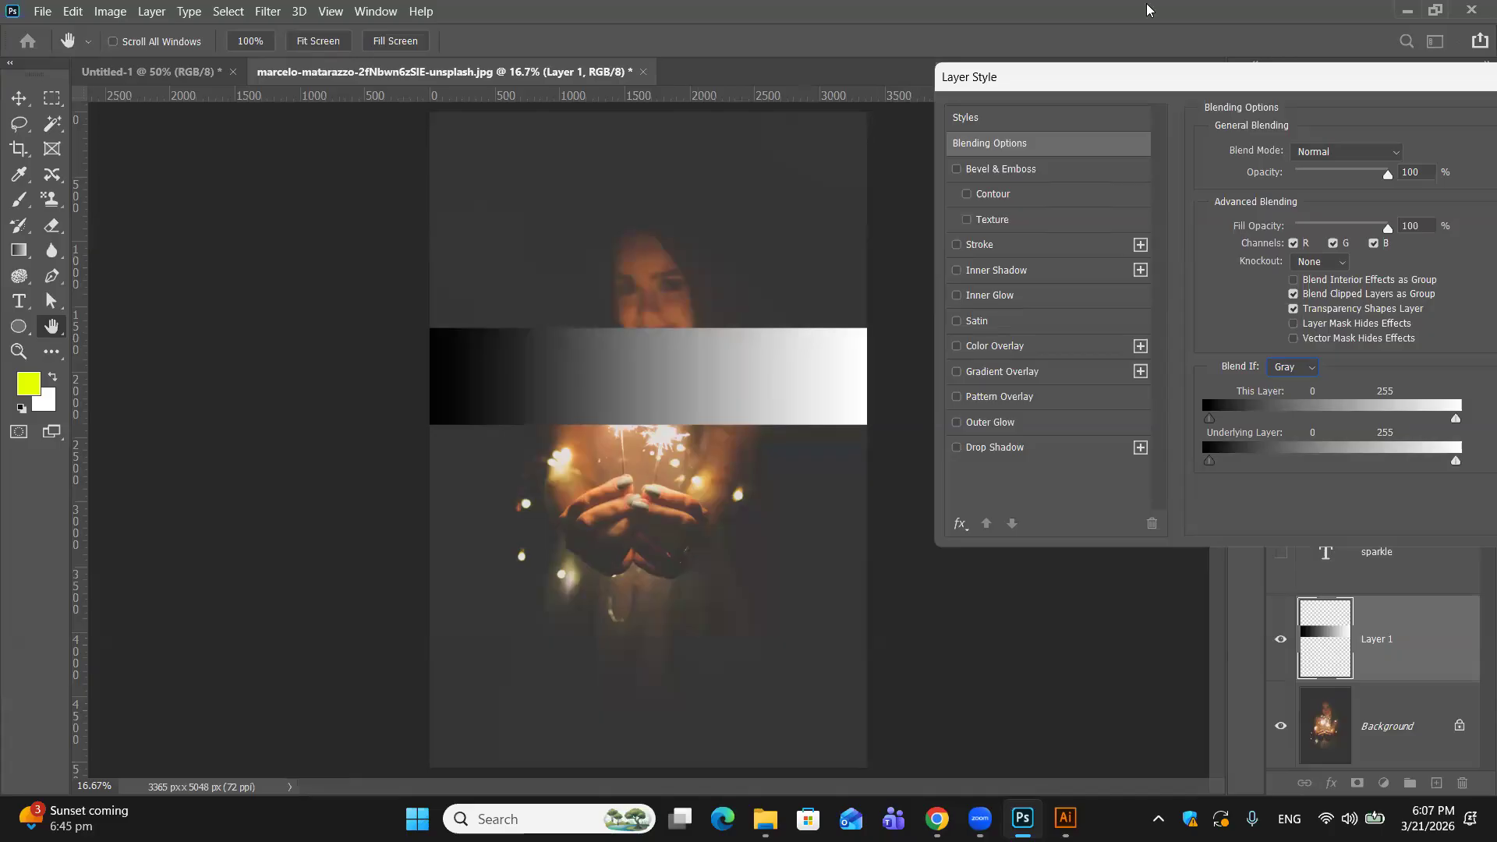
{"action": "left_click_drag", "start_coordinate": [1292, 87], "coordinate": [1250, 104]}
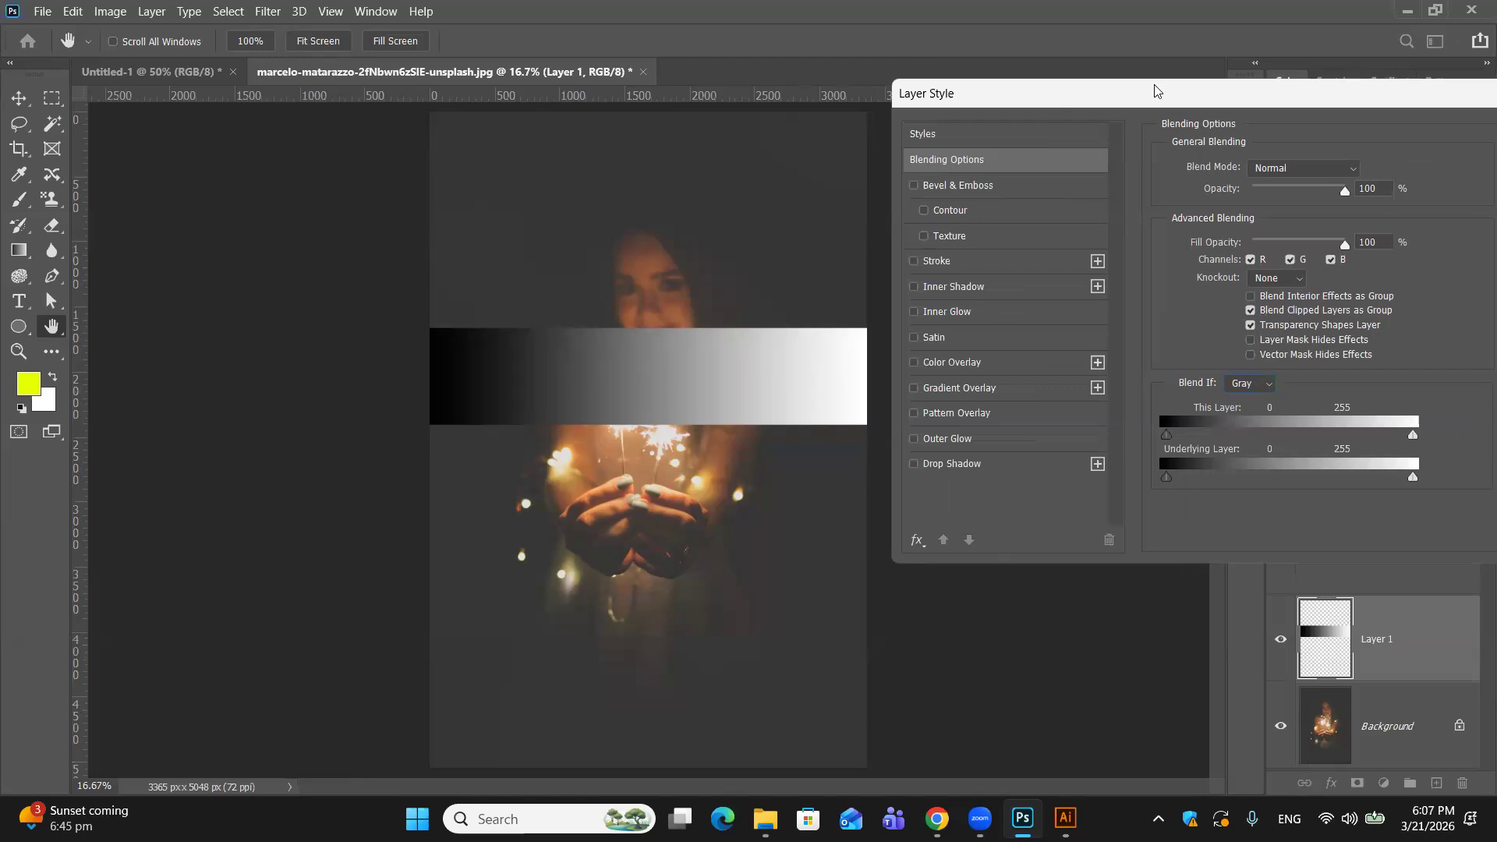
{"action": "left_click_drag", "start_coordinate": [1154, 91], "coordinate": [613, 67]}
{"action": "left_click", "coordinate": [1039, 105]}
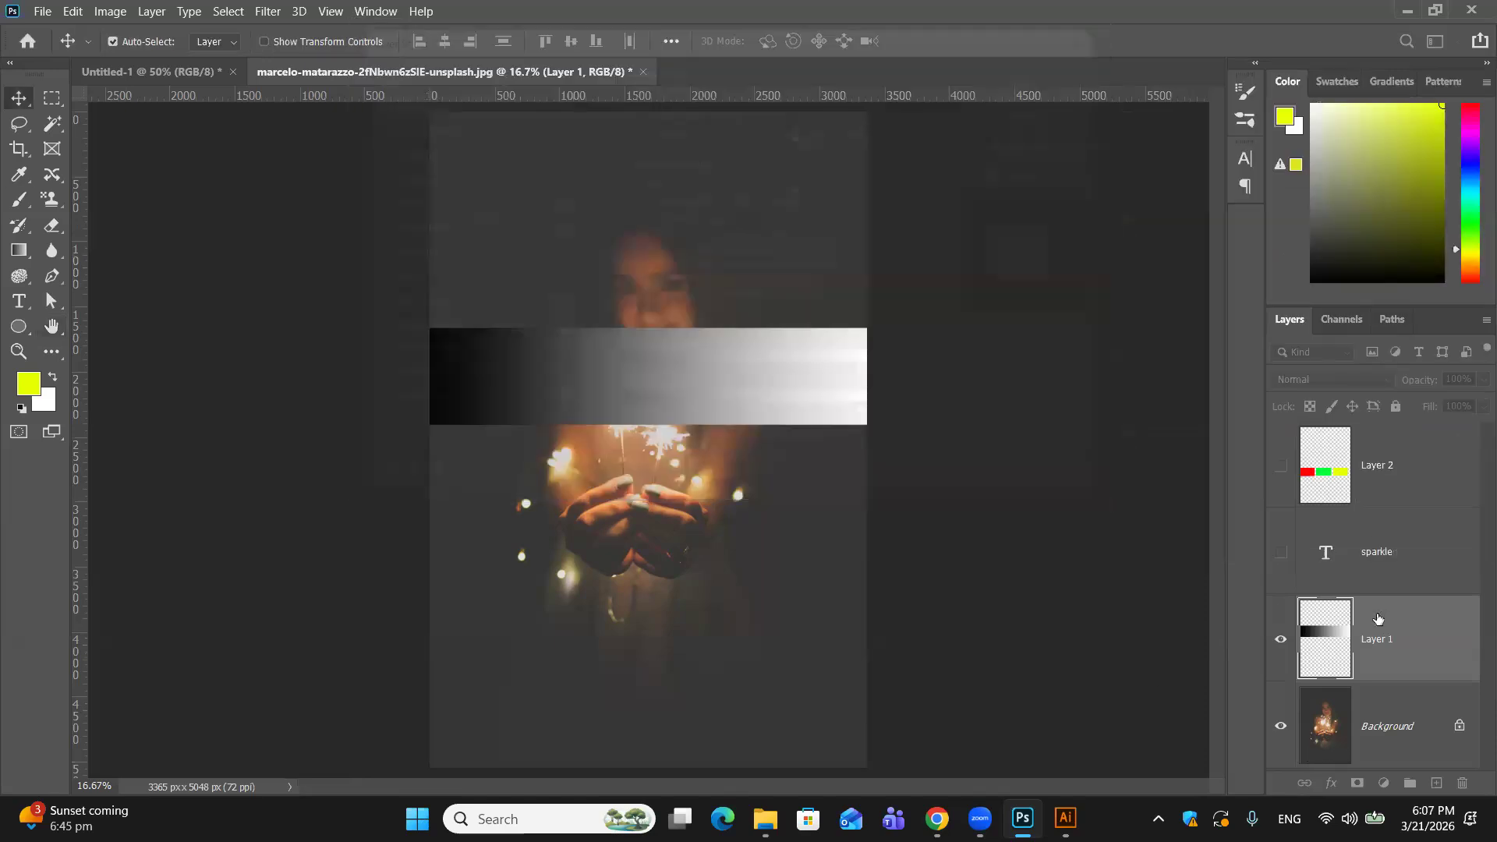
{"action": "left_click", "coordinate": [1425, 748]}
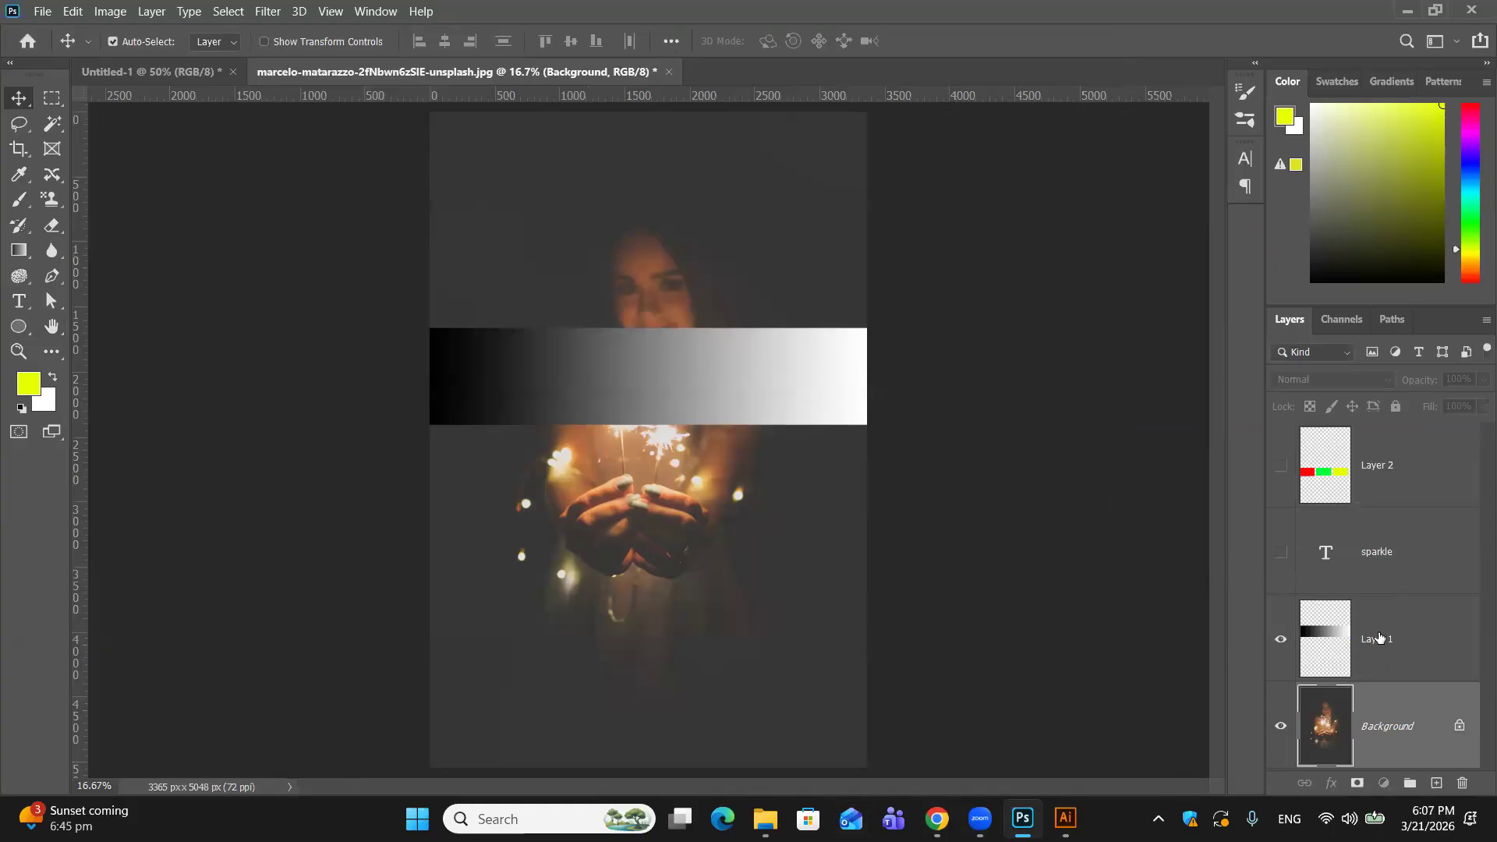
Step: In the gradient layer's blending options, set the black Blend If value for This Layer to 41 with the Gray channel
{"action": "double_click", "coordinate": [1443, 659]}
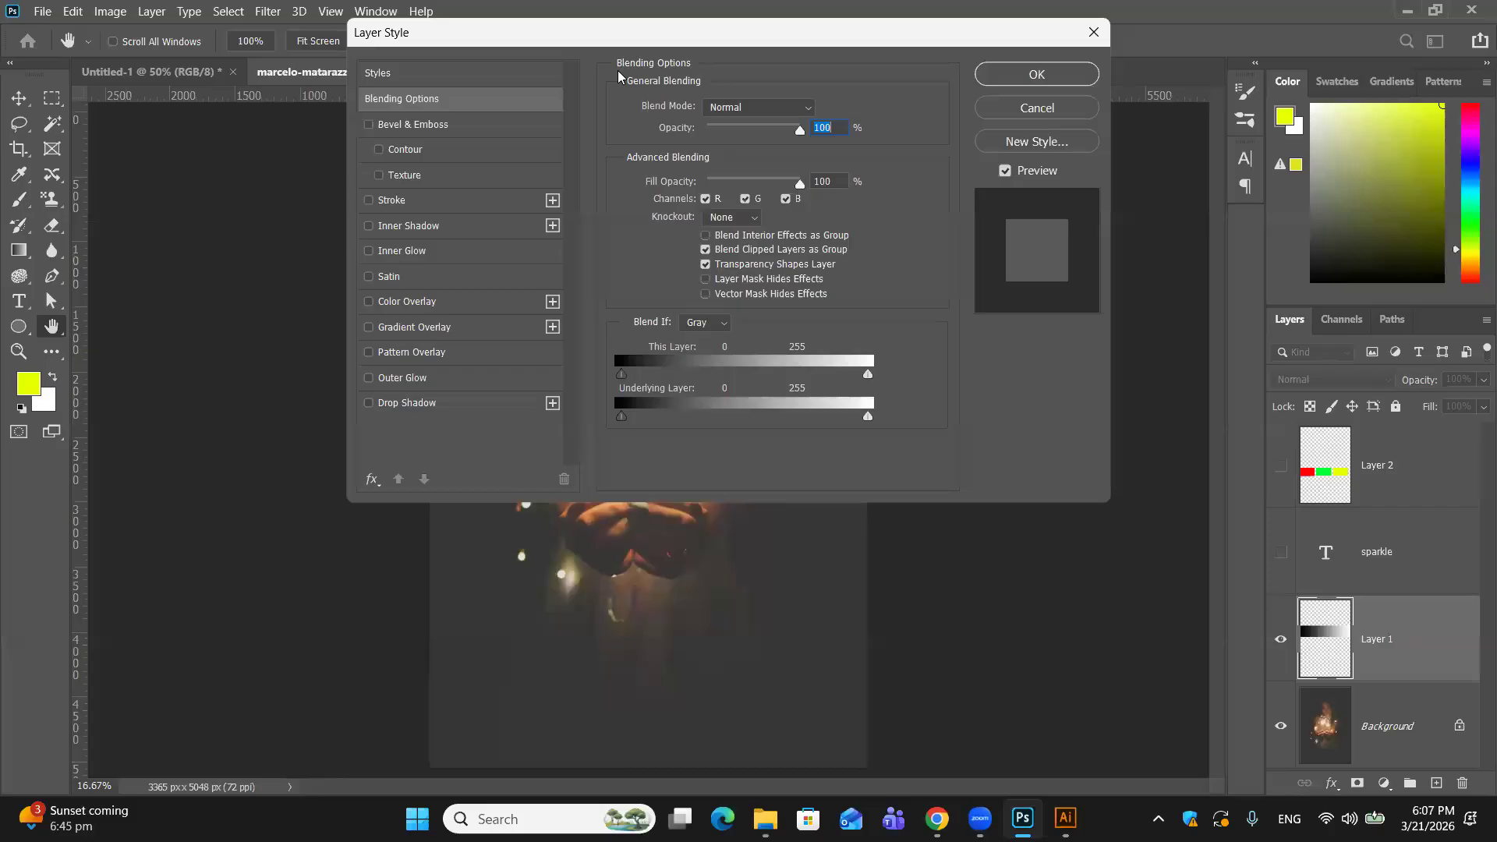
{"action": "left_click_drag", "start_coordinate": [618, 32], "coordinate": [1143, 77]}
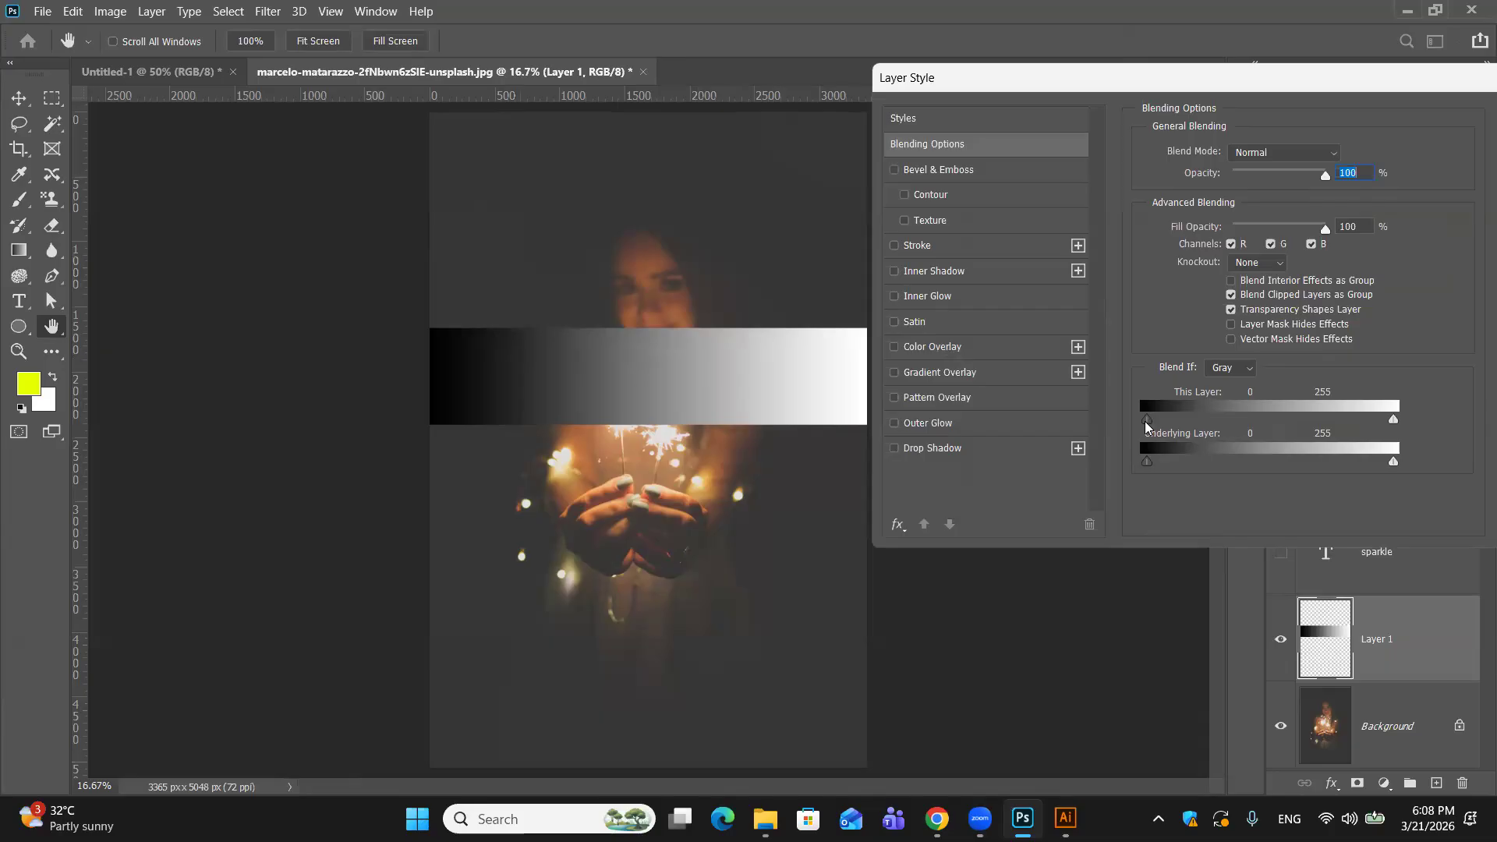
{"action": "left_click_drag", "start_coordinate": [1146, 425], "coordinate": [1187, 425]}
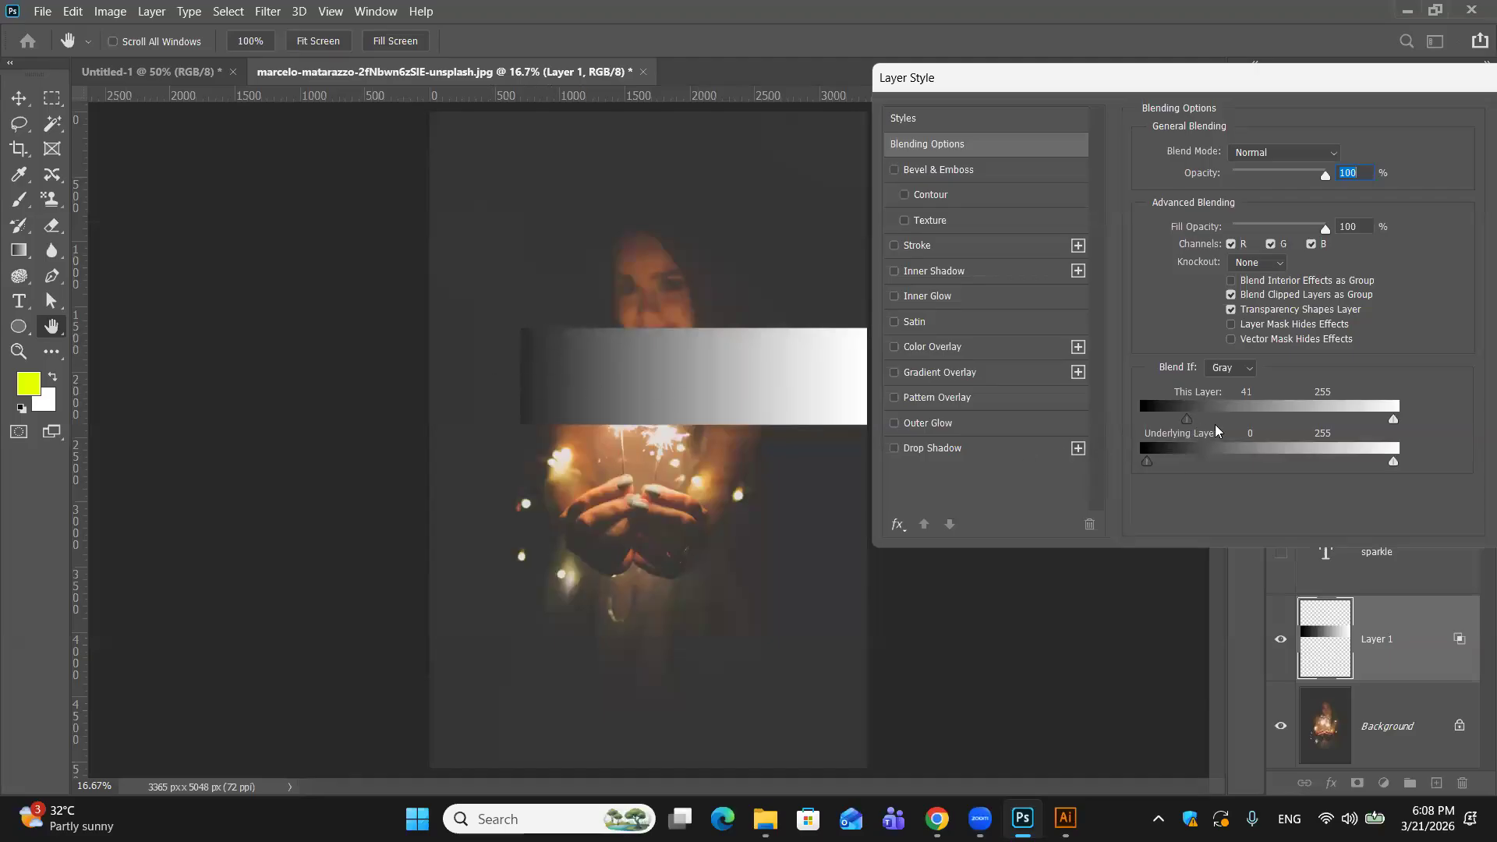
{"action": "mouse_move", "coordinate": [1186, 423]}
{"action": "left_mouse_down"}
{"action": "mouse_move", "coordinate": [1397, 425]}
{"action": "mouse_move", "coordinate": [1166, 425]}
{"action": "mouse_move", "coordinate": [1187, 425]}
{"action": "left_mouse_up"}
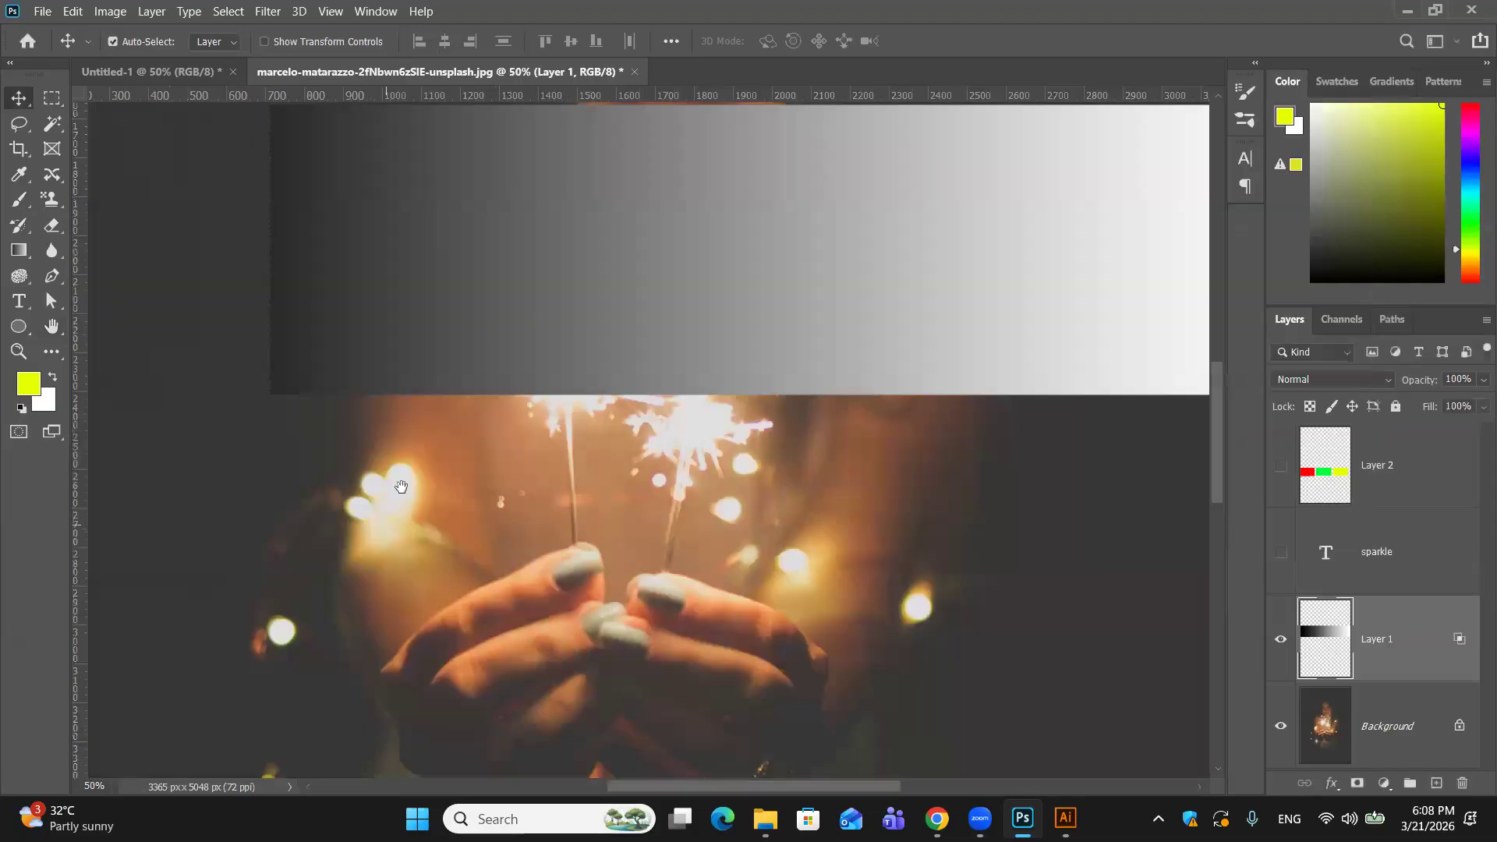
Step: Examine the hard cutoff edge at the gradient band's dark end up close, and return to the full image
{"action": "scroll", "coordinate": [466, 468], "scroll_direction": "up", "scroll_amount": 1}
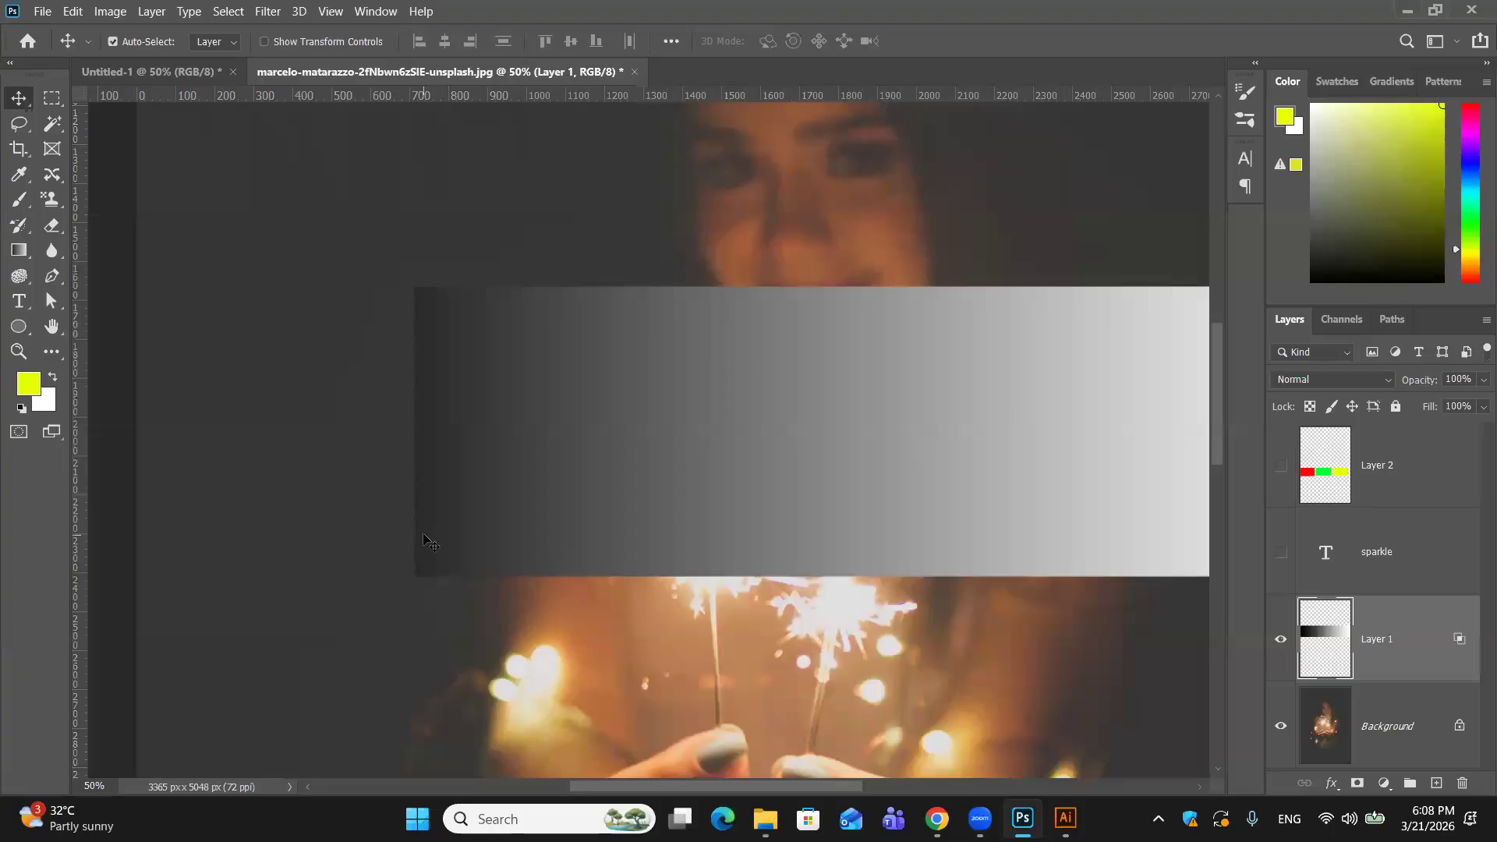
{"action": "key", "text": "ctrl"}
{"action": "key", "text": "ctrl+plus"}
{"action": "key", "text": "ctrl+plus"}
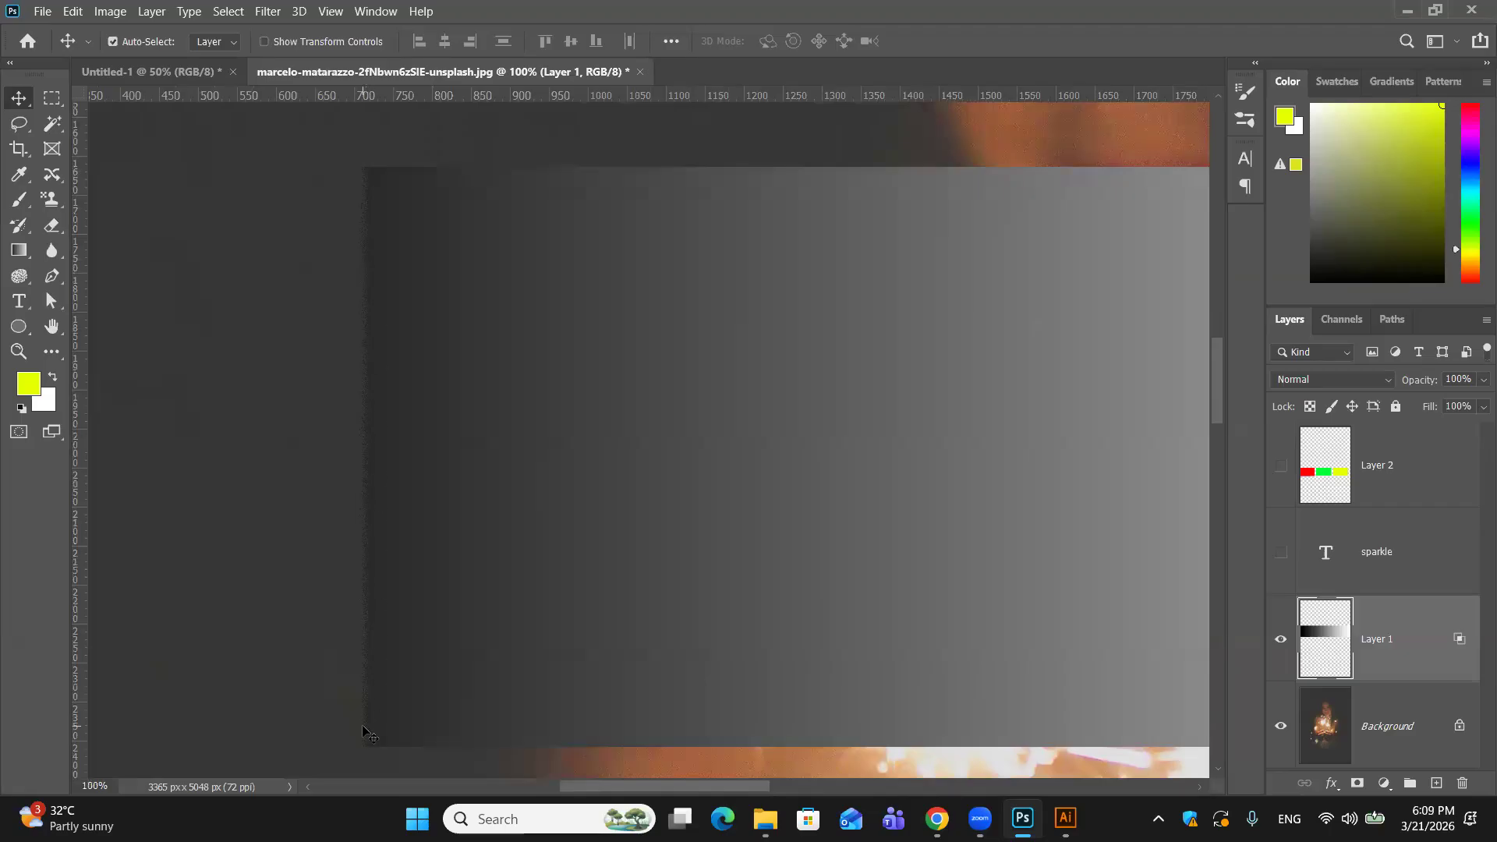
{"action": "key", "text": "ctrl+minus"}
{"action": "key", "text": "ctrl+minus"}
{"action": "key", "text": "ctrl+minus"}
{"action": "key", "text": "ctrl+minus"}
{"action": "key", "text": "ctrl+minus"}
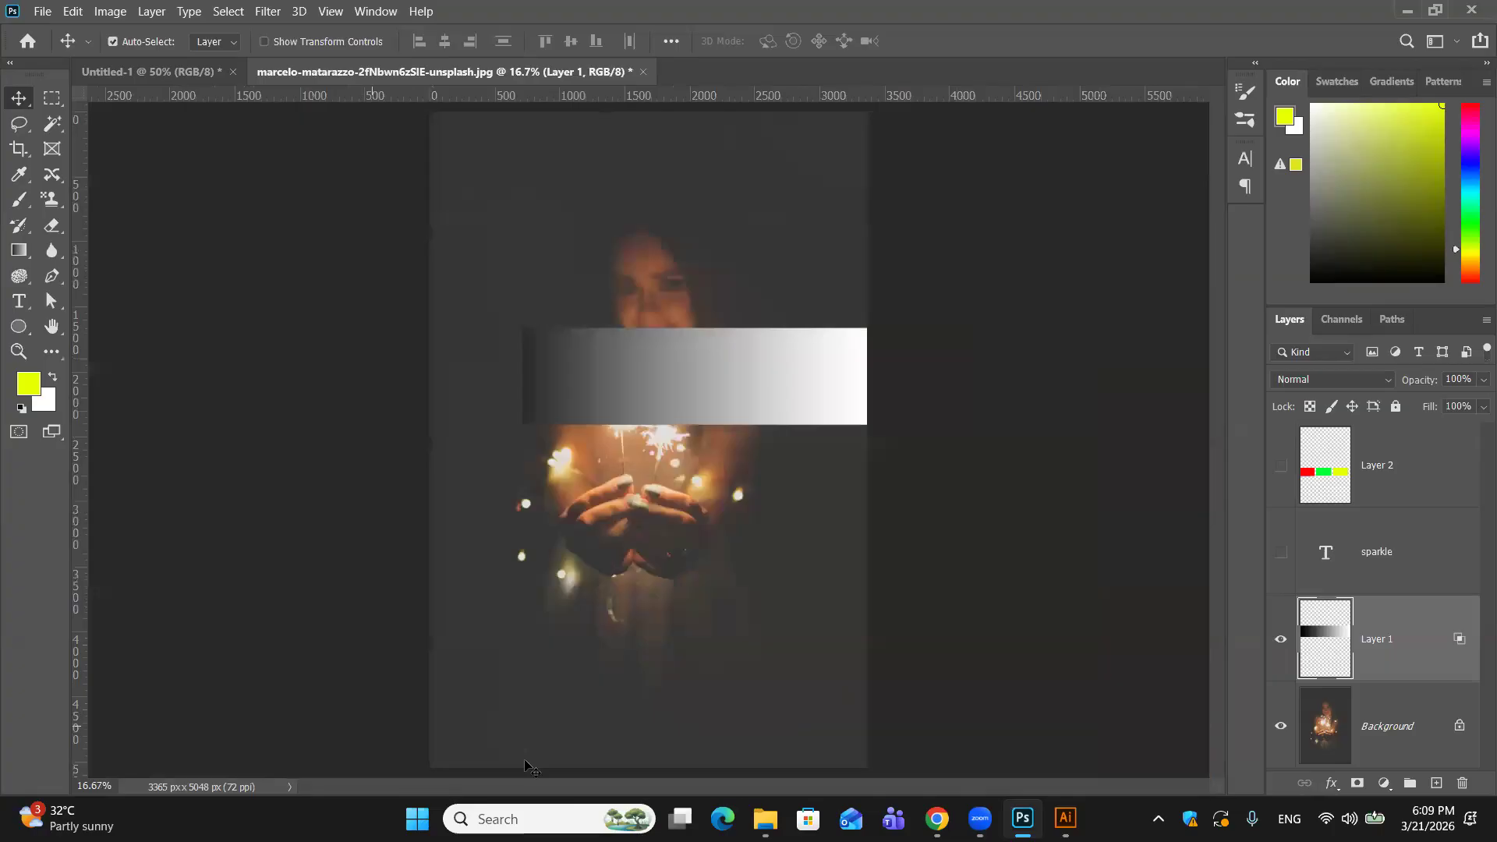
Step: In the gradient layer's blending options, reset This Layer's black Blend If value to 0 and set its white value to 210
{"action": "double_click", "coordinate": [1394, 664]}
{"action": "left_click", "coordinate": [1441, 615]}
{"action": "double_click", "coordinate": [1429, 634]}
{"action": "left_click_drag", "start_coordinate": [955, 93], "coordinate": [1301, 70]}
{"action": "left_click_drag", "start_coordinate": [1266, 409], "coordinate": [1146, 399]}
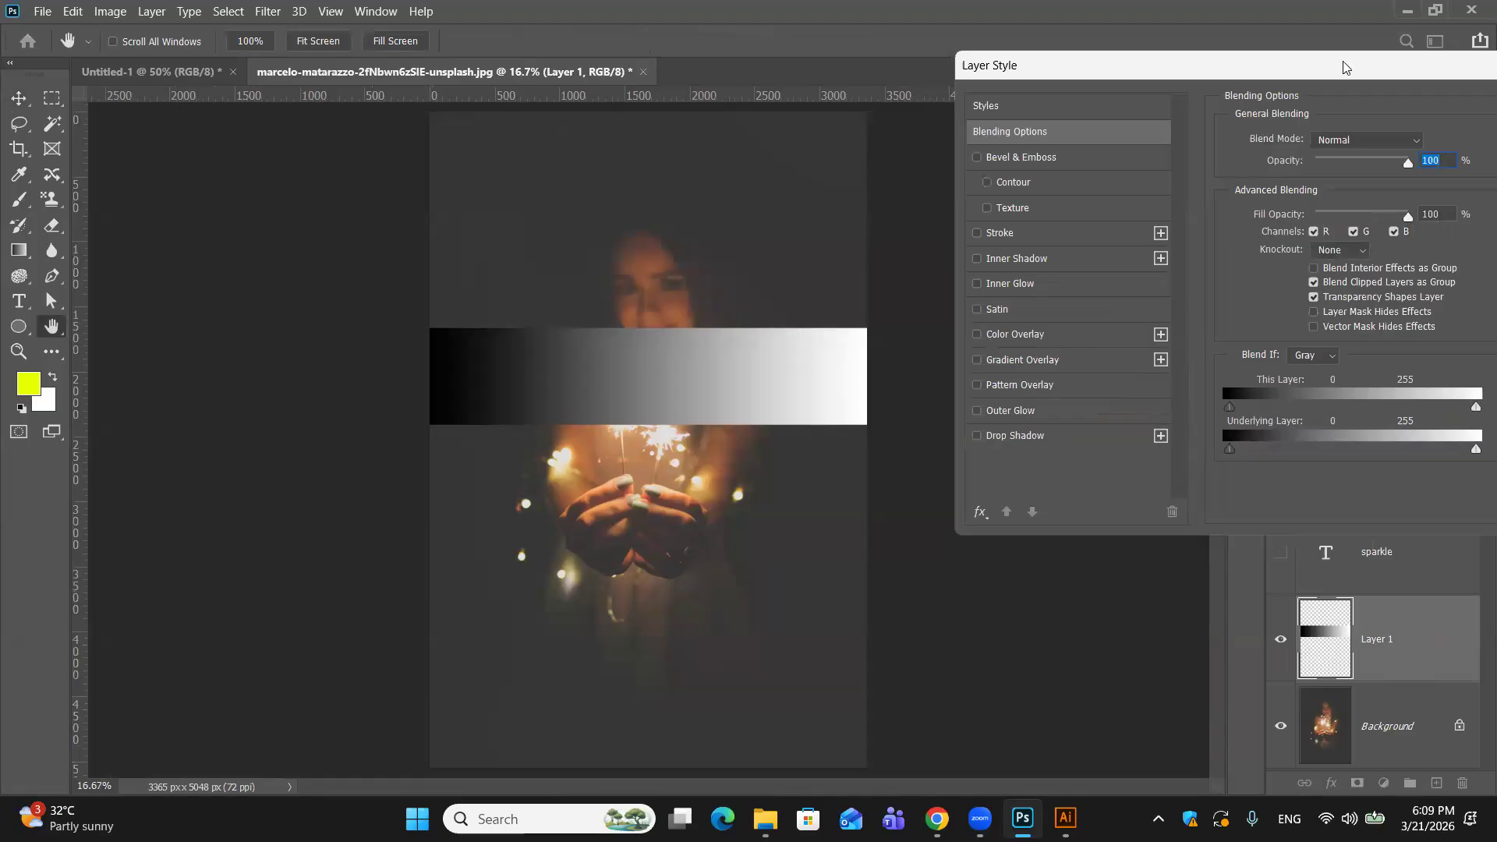
{"action": "left_click_drag", "start_coordinate": [1343, 67], "coordinate": [1244, 18]}
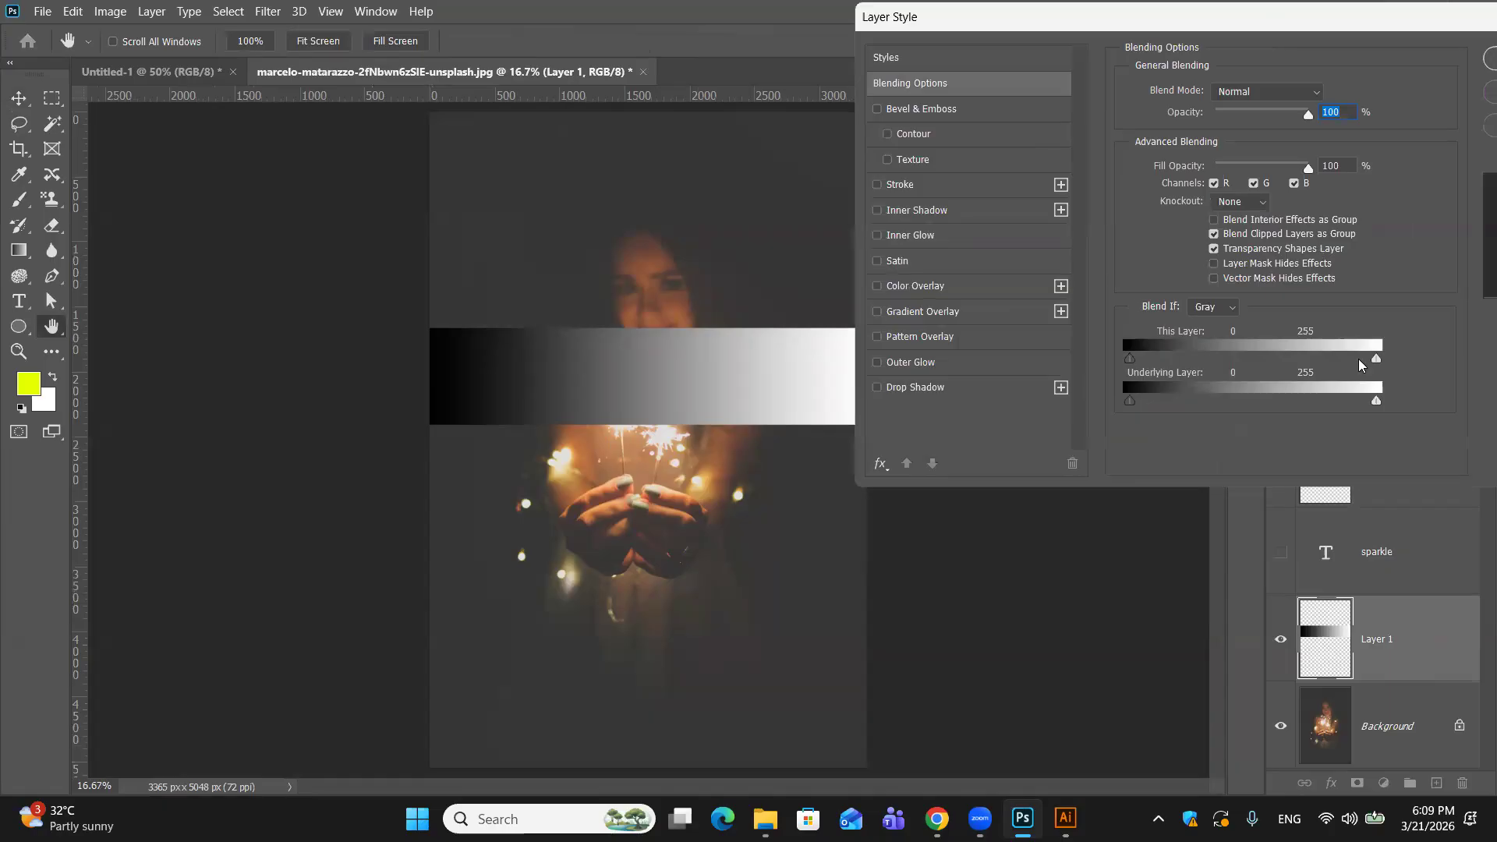
{"action": "left_click_drag", "start_coordinate": [1400, 358], "coordinate": [1357, 360]}
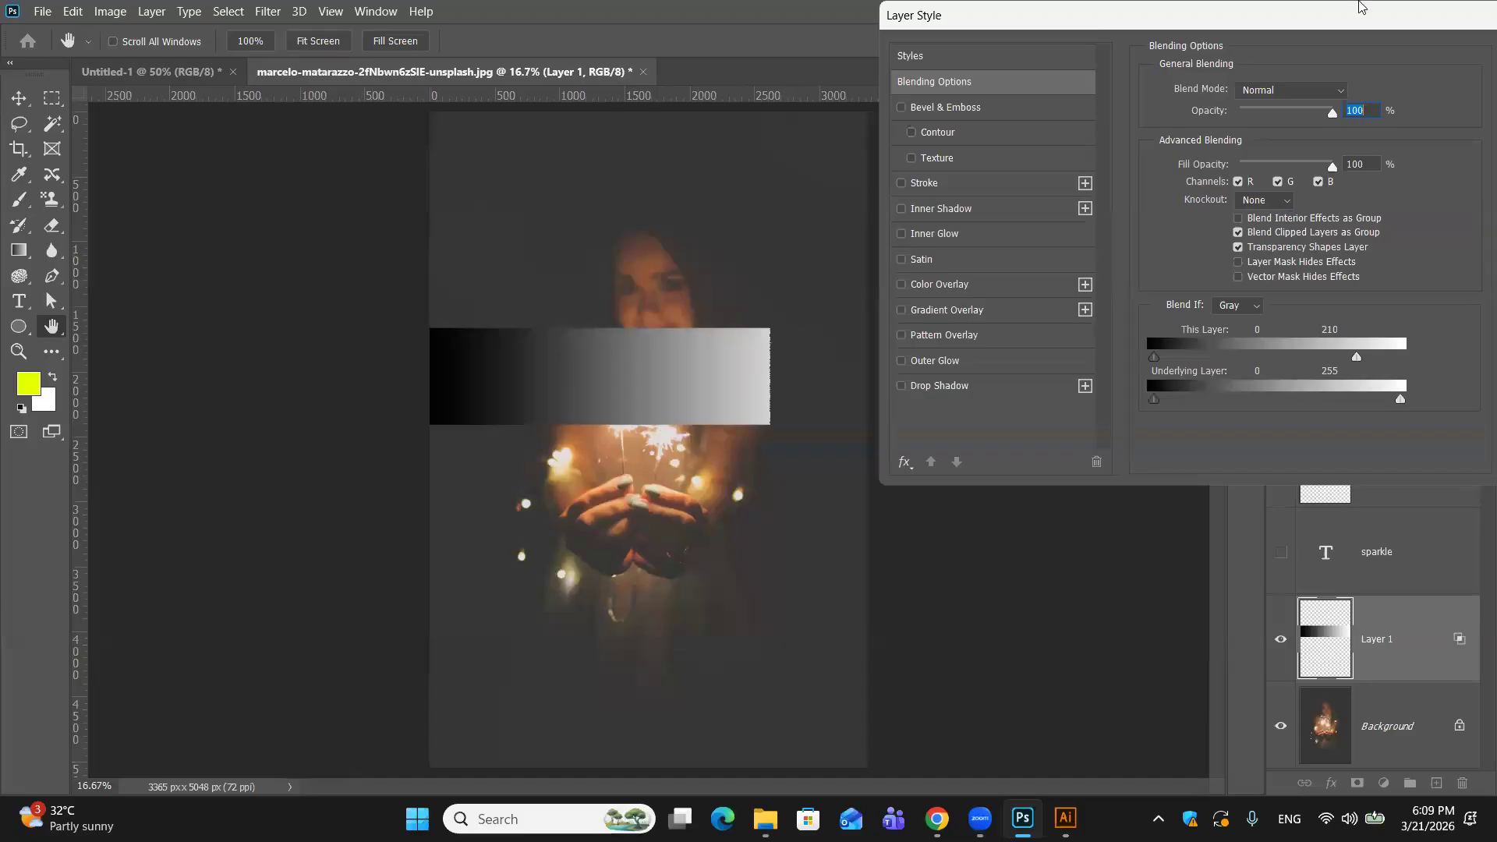
{"action": "left_click_drag", "start_coordinate": [1190, 15], "coordinate": [1044, 42]}
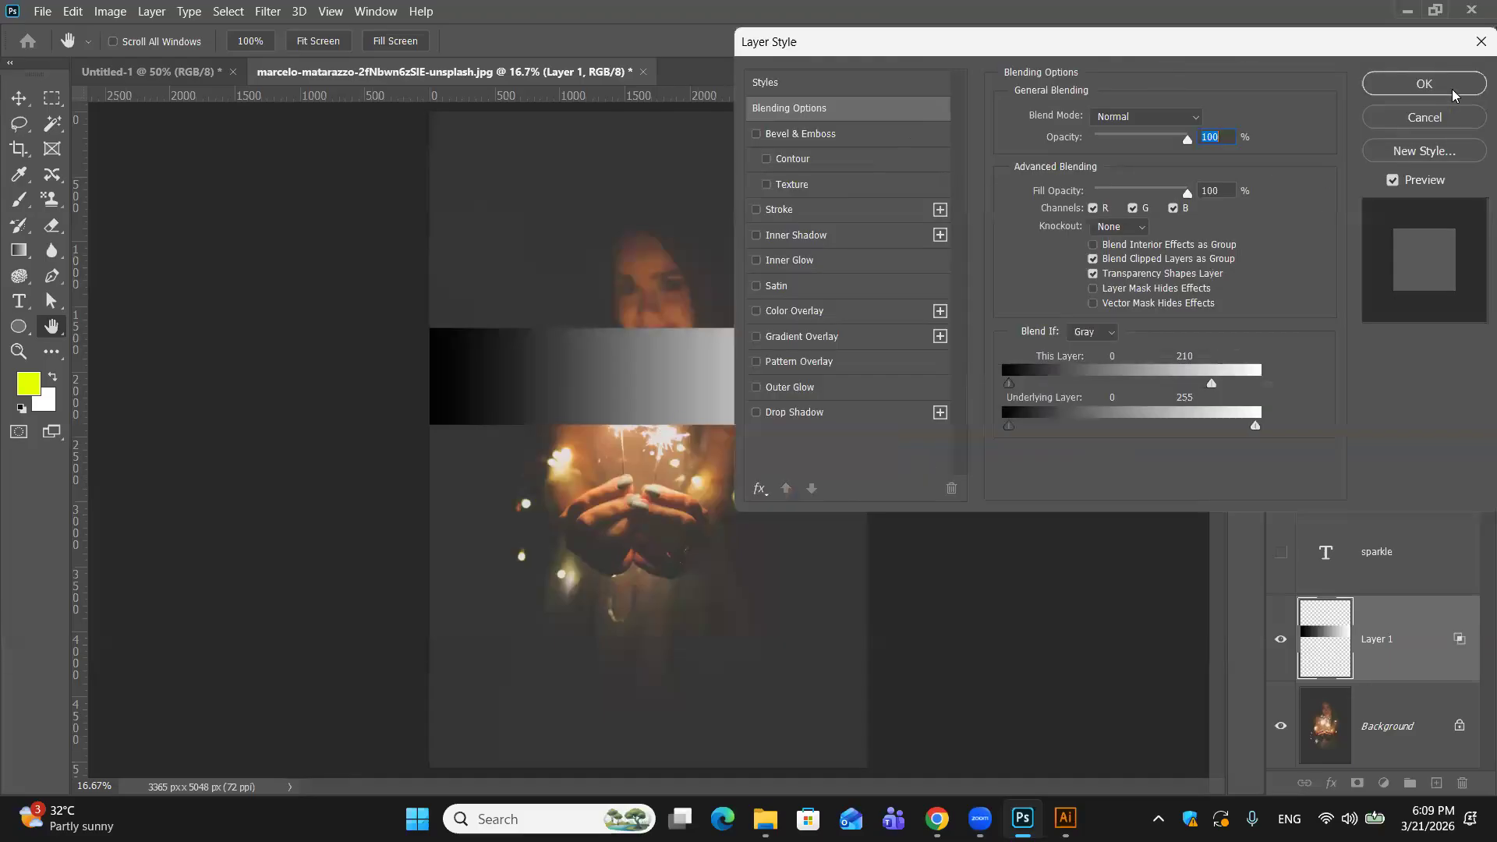
{"action": "left_click", "coordinate": [1452, 86]}
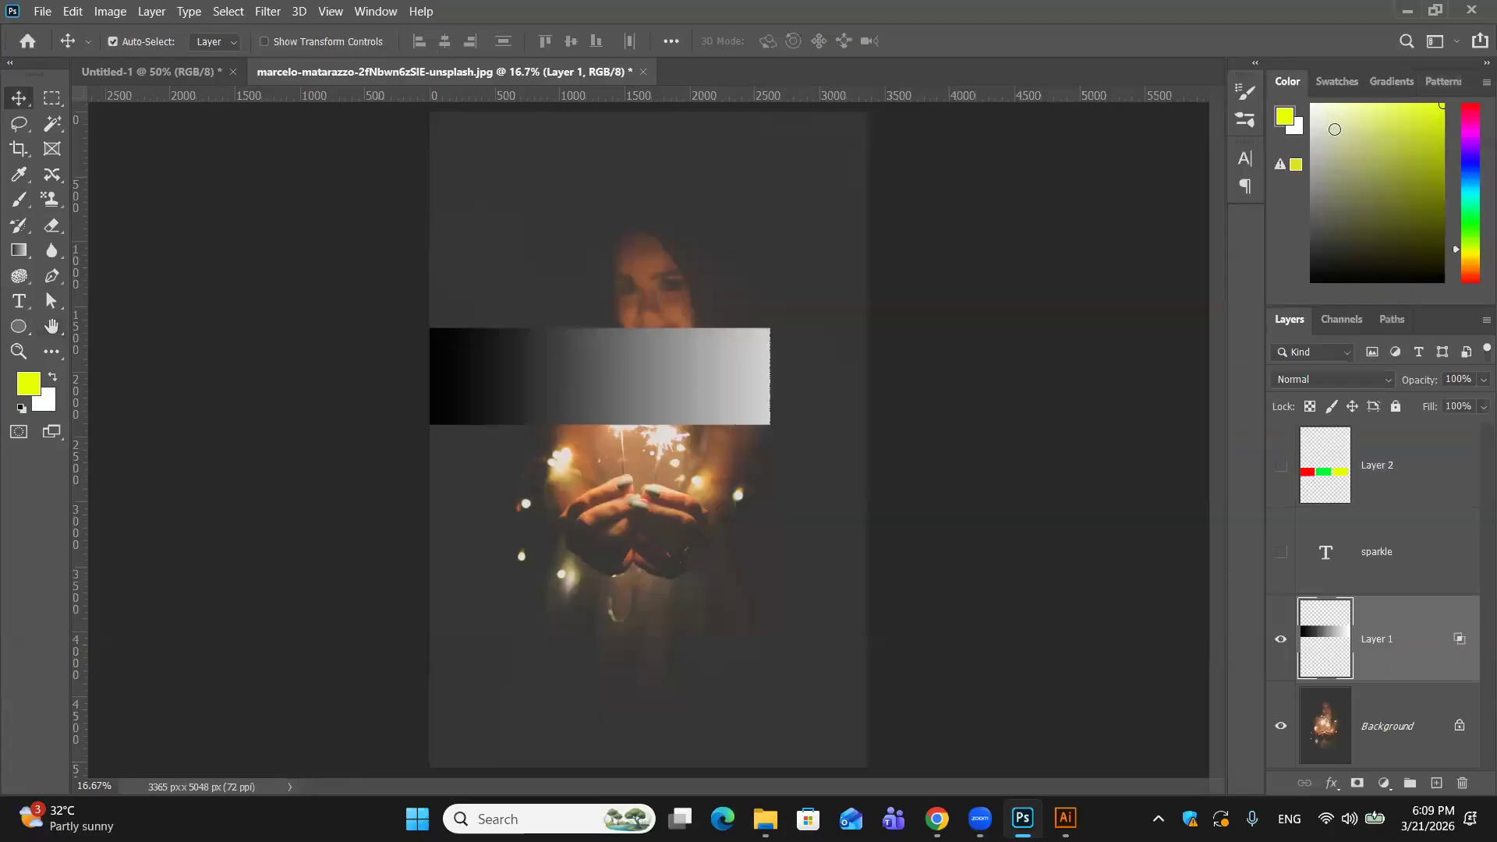
Step: Inspect the gradient band's cut bright edge, and reset This Layer's white Blend If value to 255 in its blending options
{"action": "key", "text": "ctrl+plus"}
{"action": "key", "text": "ctrl+plus"}
{"action": "key", "text": "ctrl+plus"}
{"action": "left_click_drag", "start_coordinate": [948, 285], "coordinate": [898, 312]}
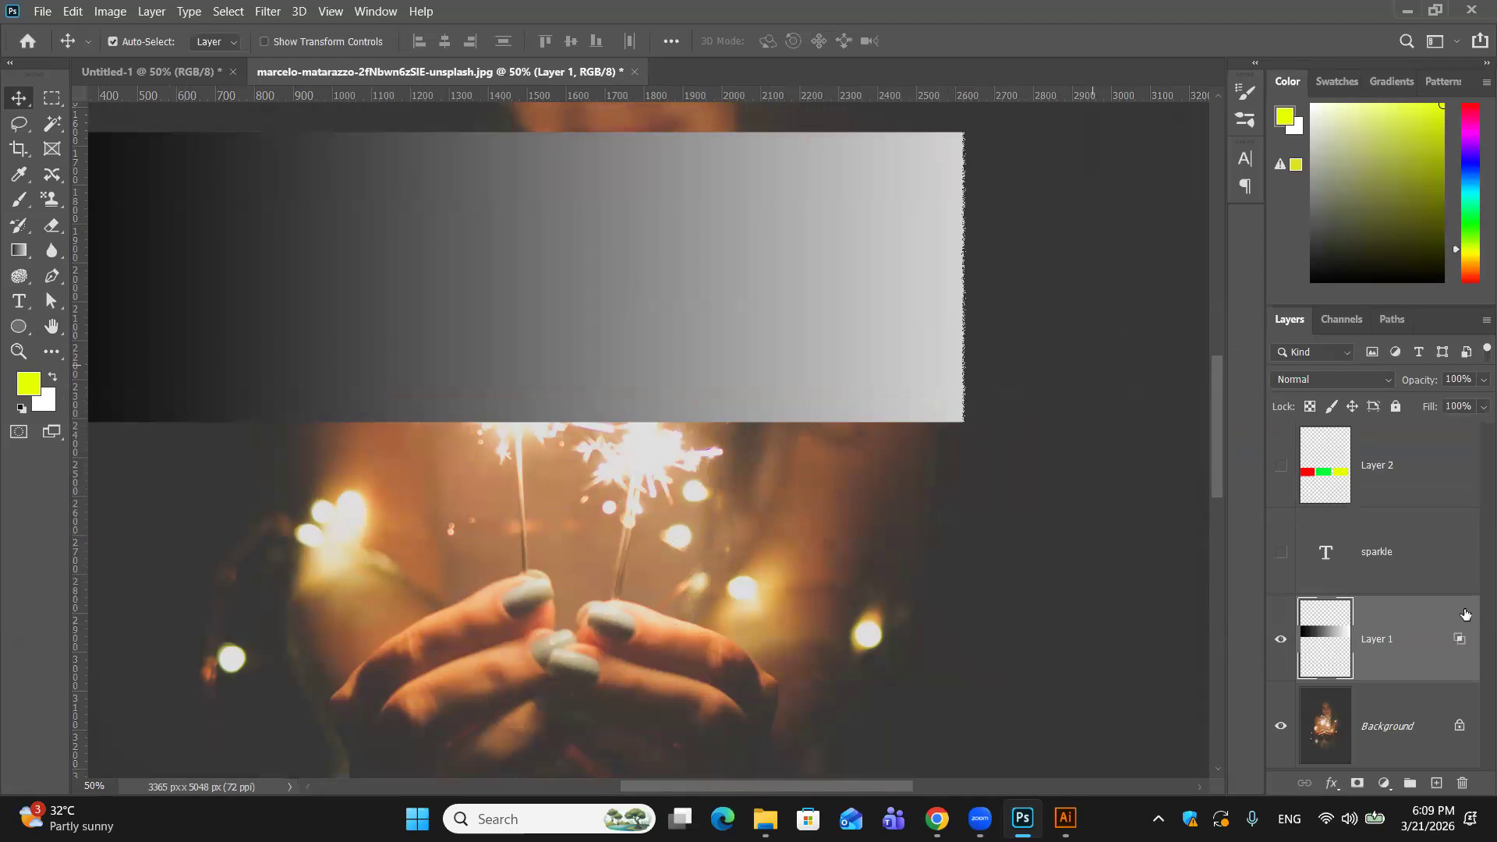
{"action": "double_click", "coordinate": [1432, 642]}
{"action": "left_click_drag", "start_coordinate": [1232, 388], "coordinate": [1263, 387]}
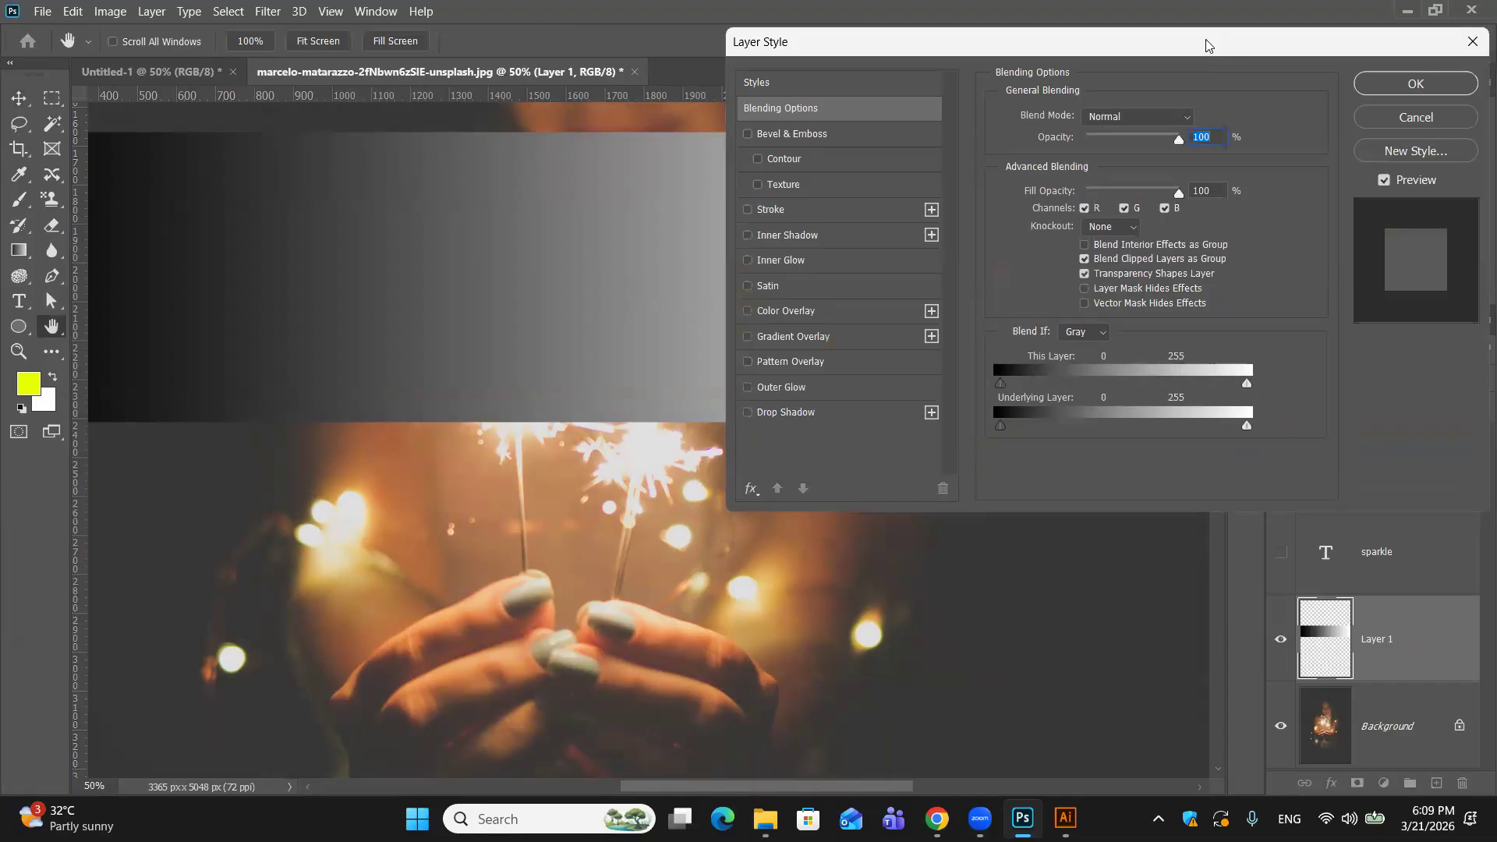
{"action": "left_click_drag", "start_coordinate": [1206, 45], "coordinate": [1493, 87]}
{"action": "key", "text": "ctrl+minus"}
{"action": "key", "text": "ctrl+minus"}
{"action": "key", "text": "ctrl+minus"}
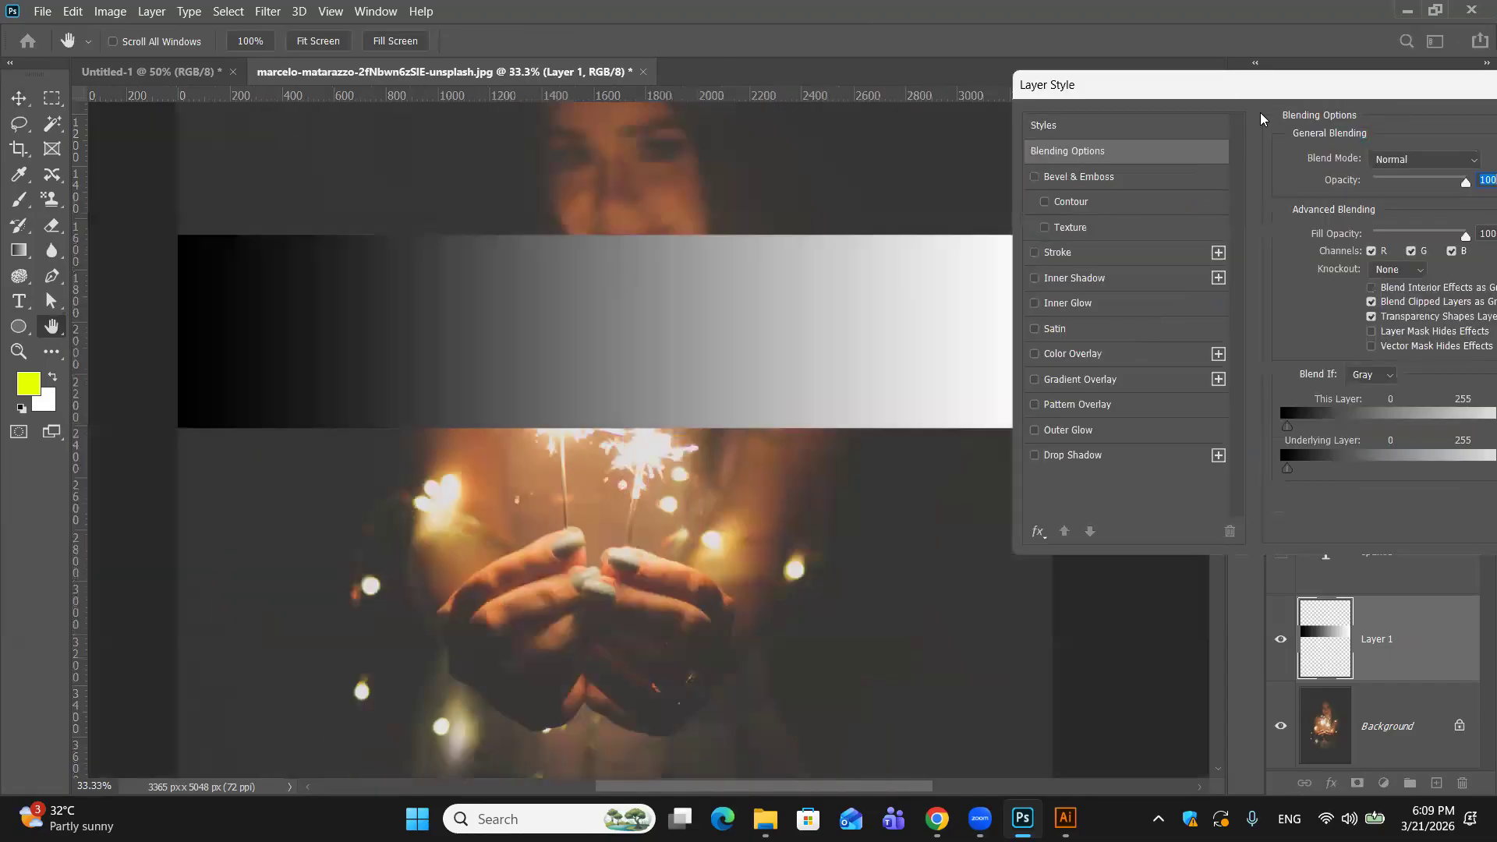
{"action": "left_click_drag", "start_coordinate": [1210, 86], "coordinate": [1089, 70]}
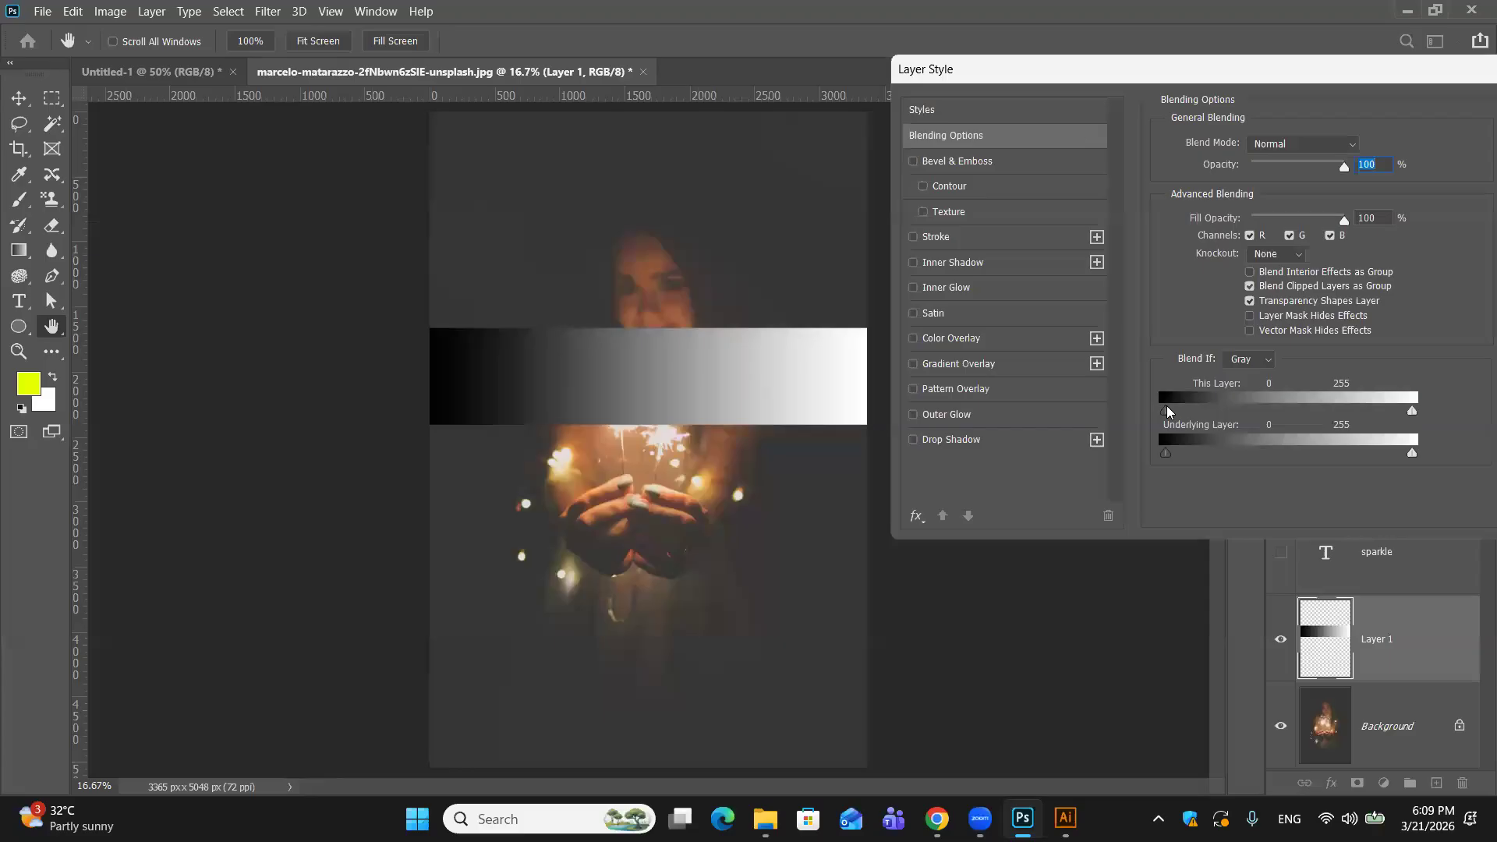
Step: Try a black Blend If value of 53 for This Layer, and return it to 0
{"action": "left_click_drag", "start_coordinate": [1166, 408], "coordinate": [1216, 406]}
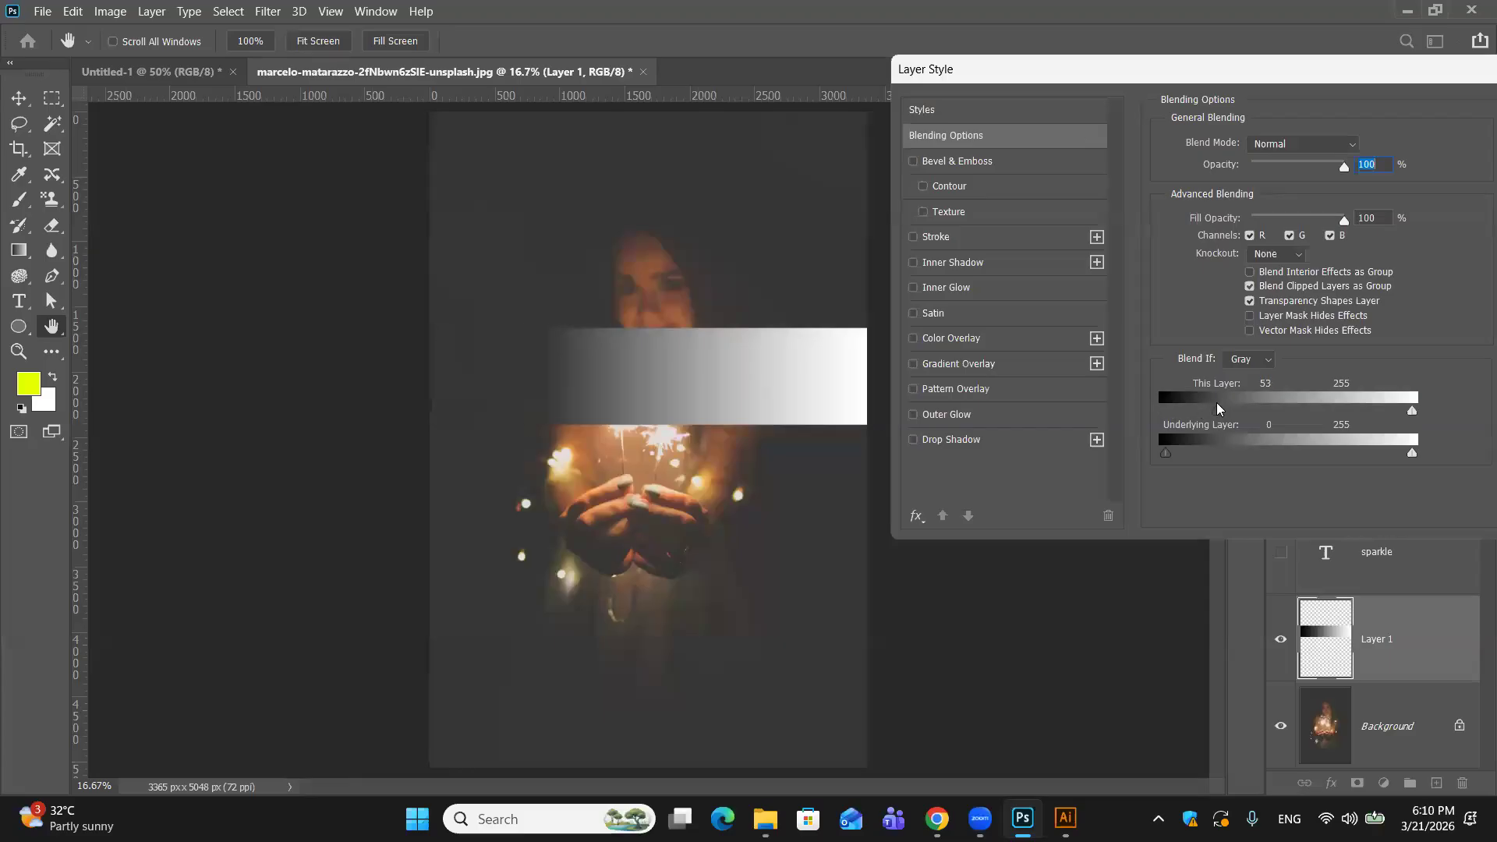
{"action": "left_click_drag", "start_coordinate": [1216, 404], "coordinate": [1139, 402]}
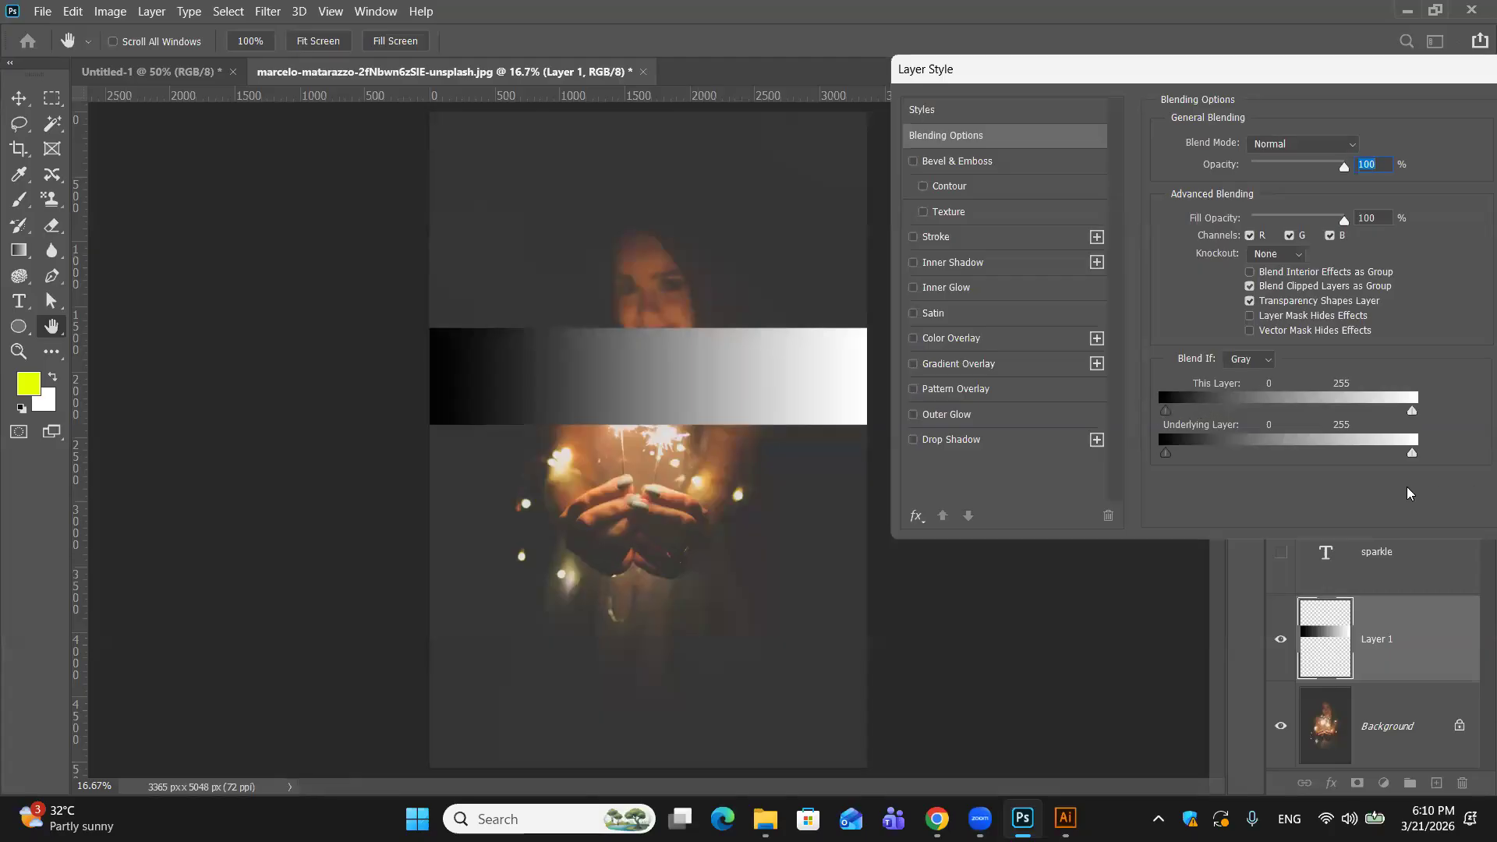
{"action": "left_click_drag", "start_coordinate": [1415, 411], "coordinate": [1475, 411]}
{"action": "left_click_drag", "start_coordinate": [1167, 410], "coordinate": [1170, 409]}
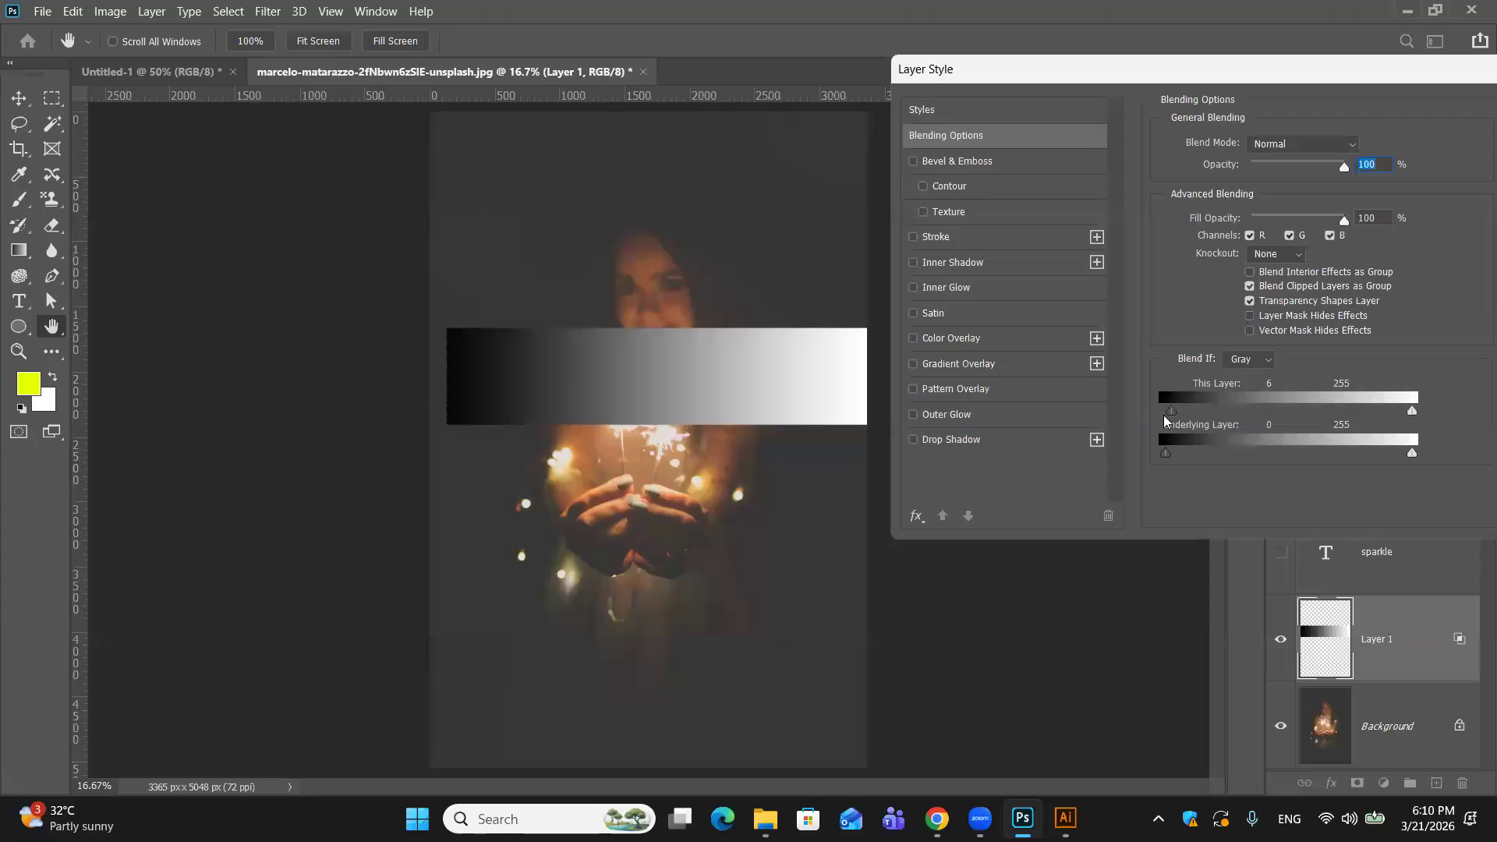
{"action": "left_click_drag", "start_coordinate": [1171, 410], "coordinate": [1166, 411]}
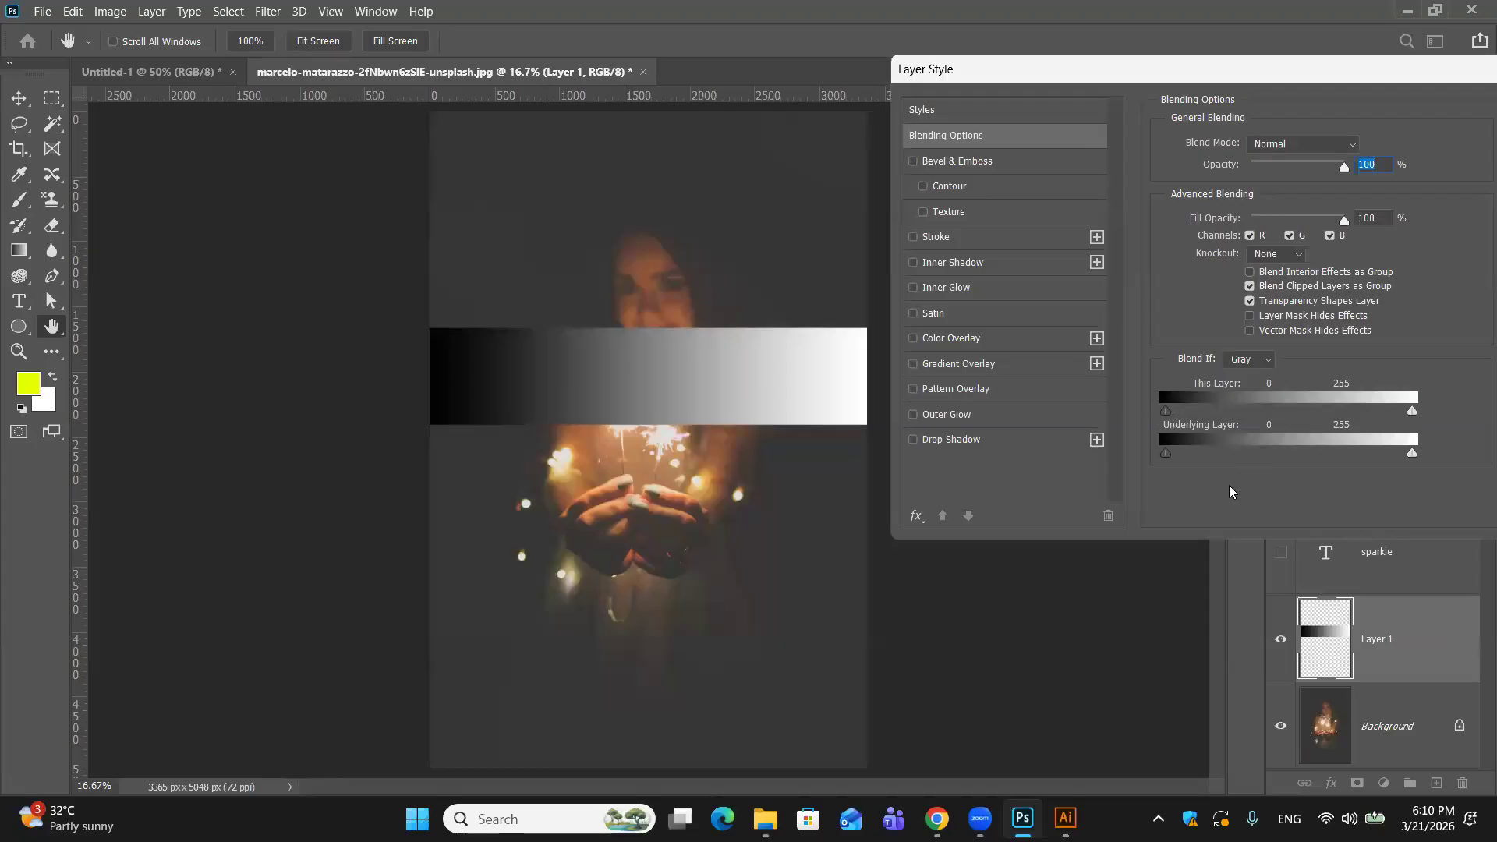
Step: Split This Layer's black Blend If slider to 0 / 39 and apply the blending options to the gradient layer
{"action": "key", "text": "ctrl+plus"}
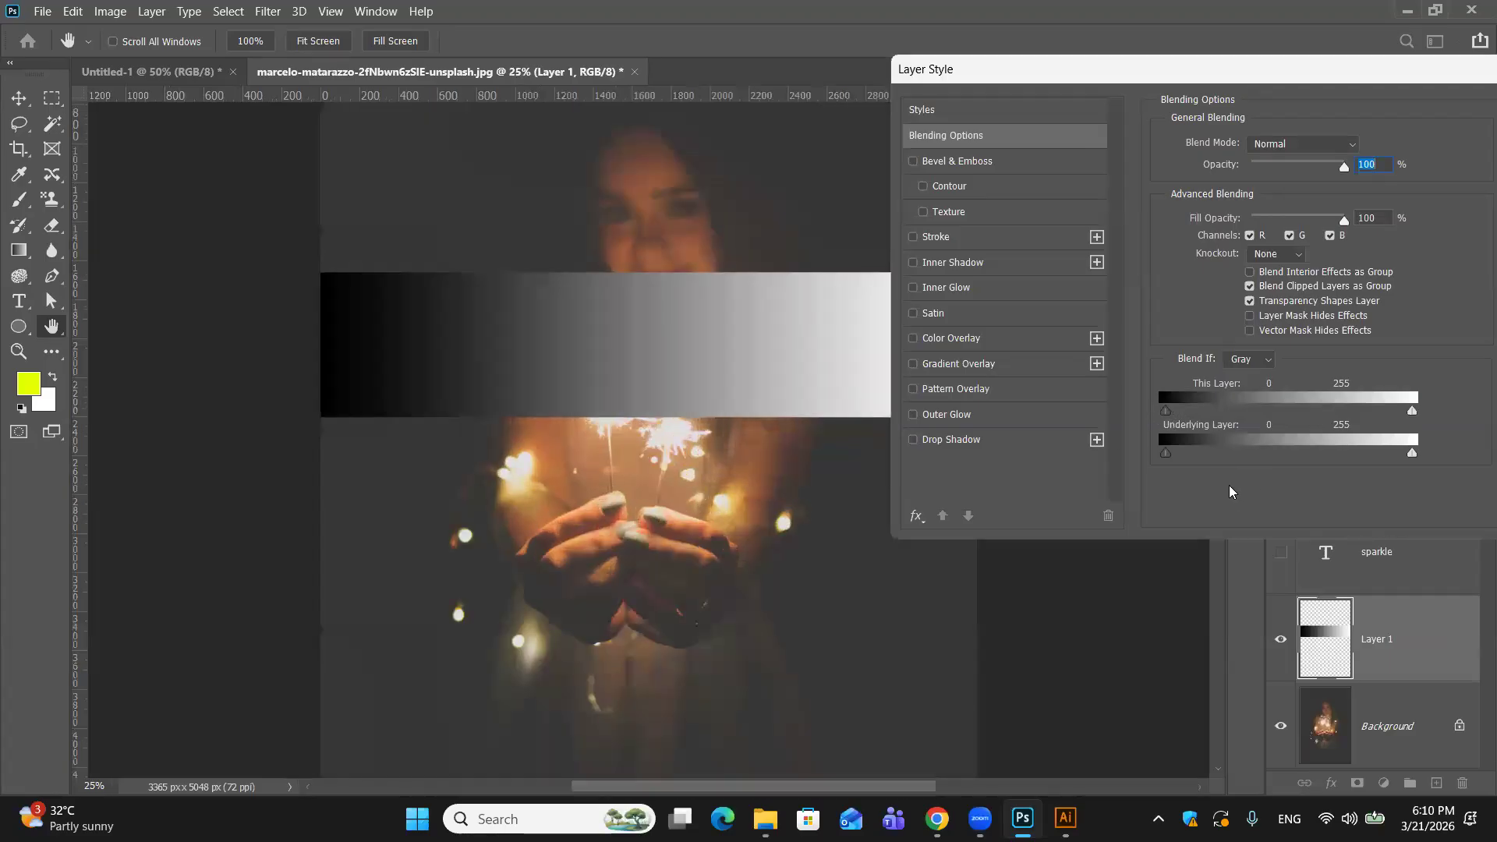
{"action": "key", "text": "ctrl+plus"}
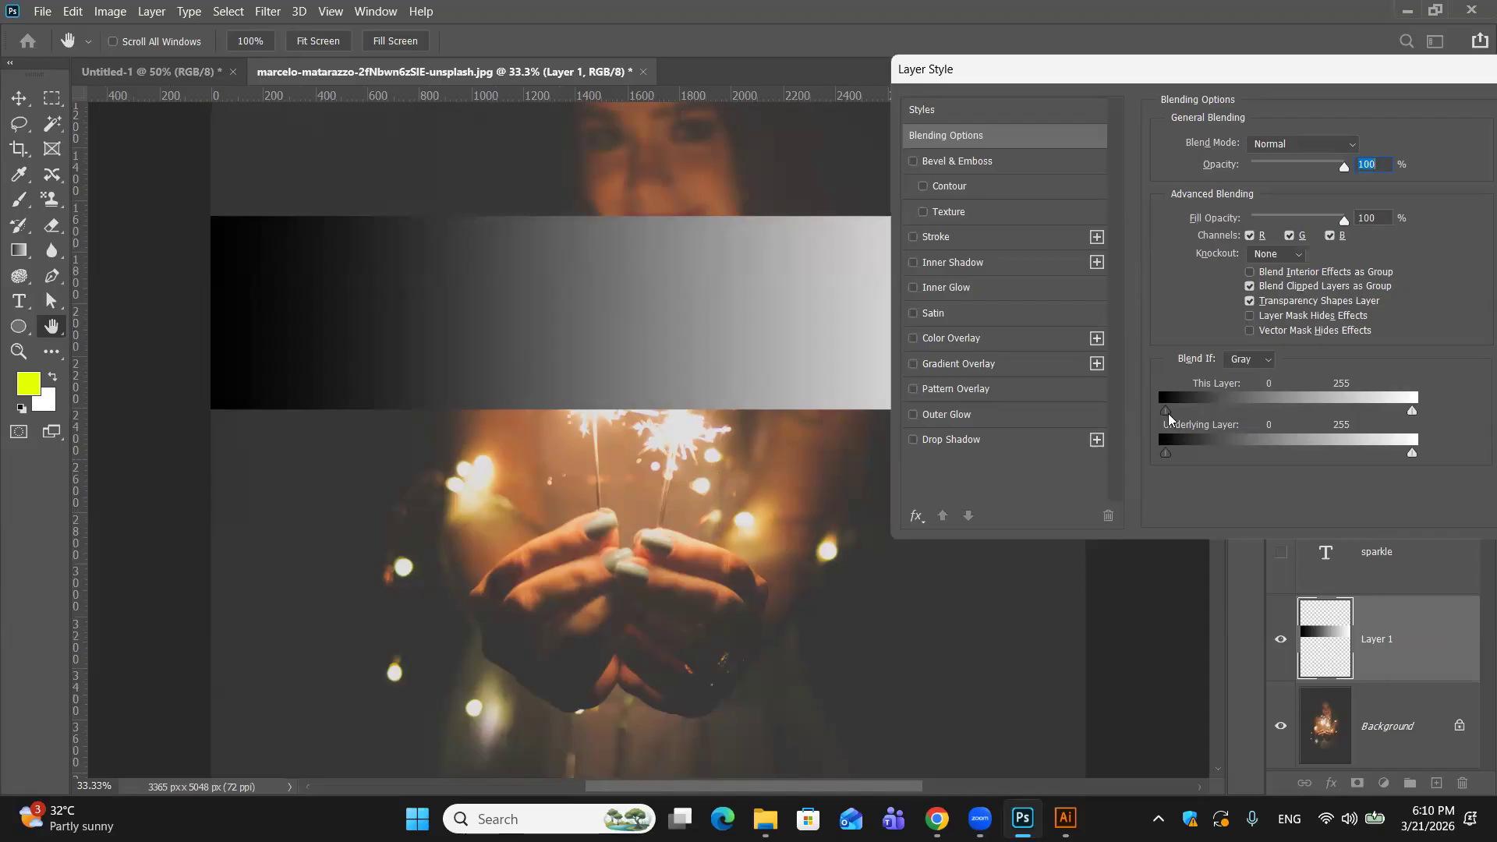
{"action": "left_click_drag", "start_coordinate": [1169, 417], "coordinate": [1205, 418]}
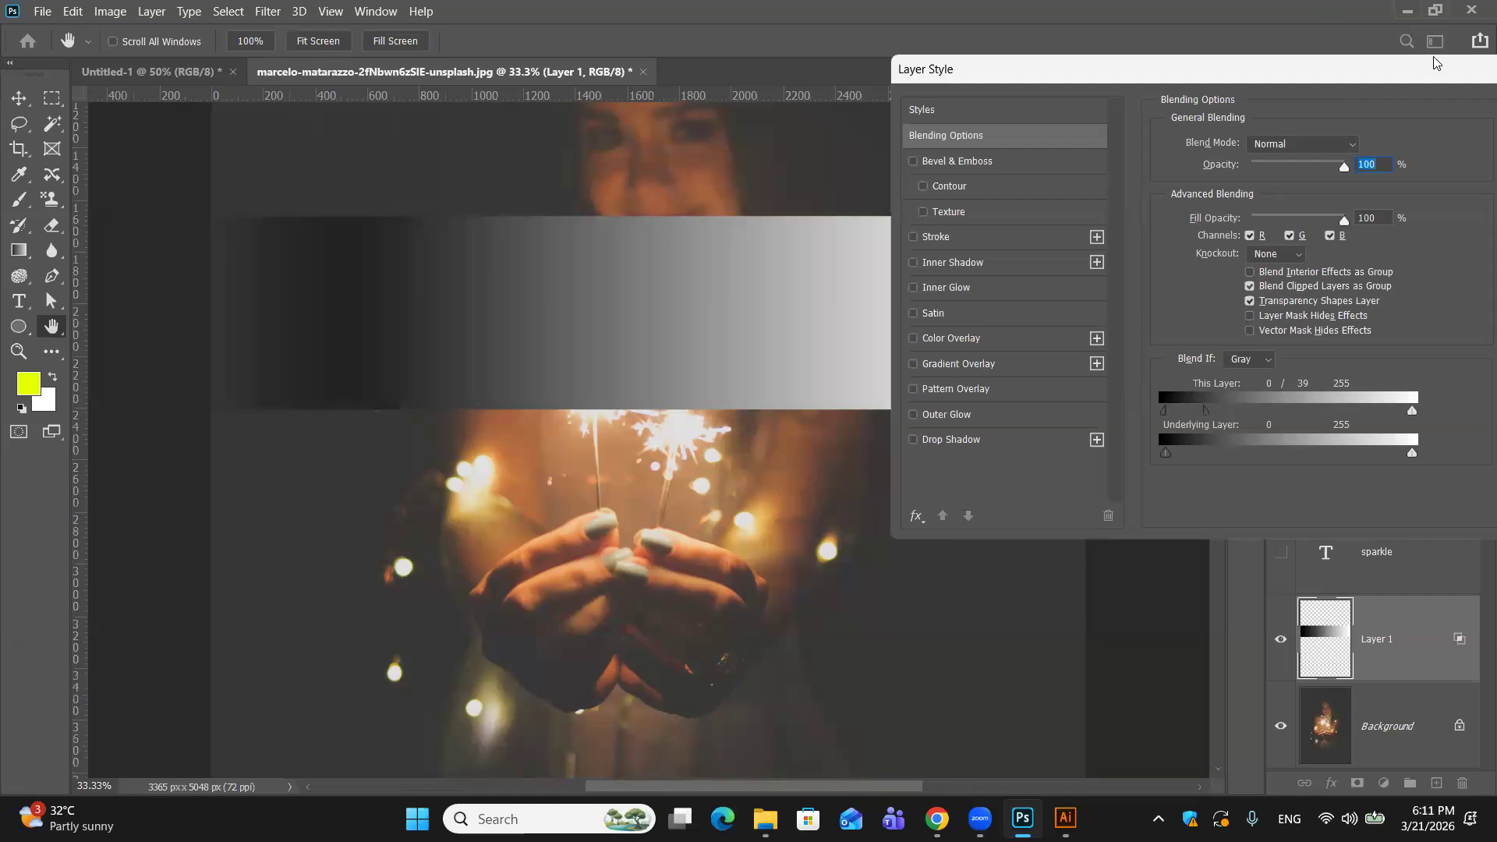
{"action": "left_click_drag", "start_coordinate": [1395, 62], "coordinate": [1221, 78]}
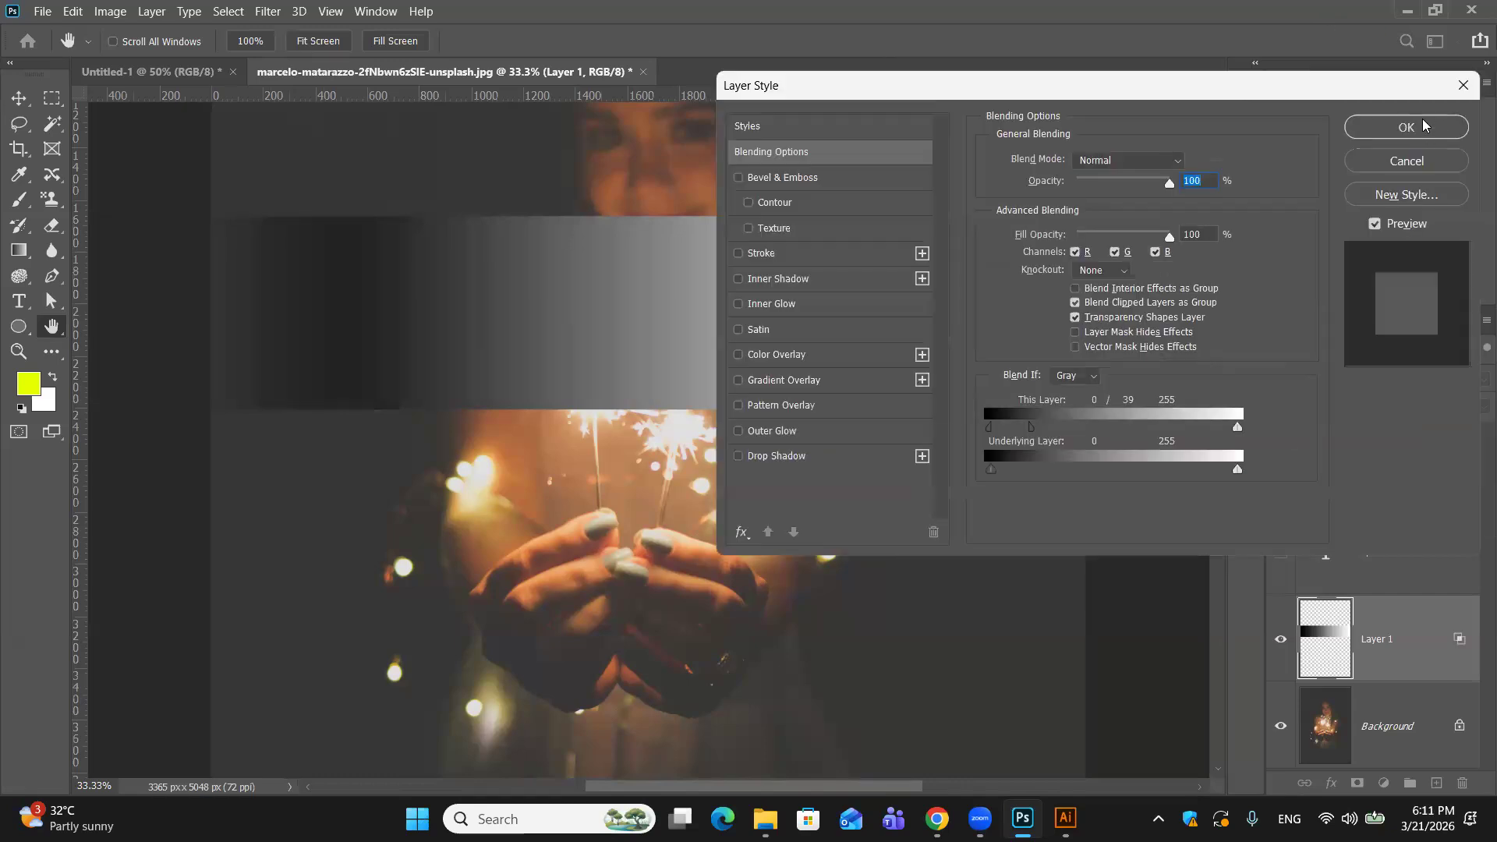
{"action": "left_click", "coordinate": [1423, 125]}
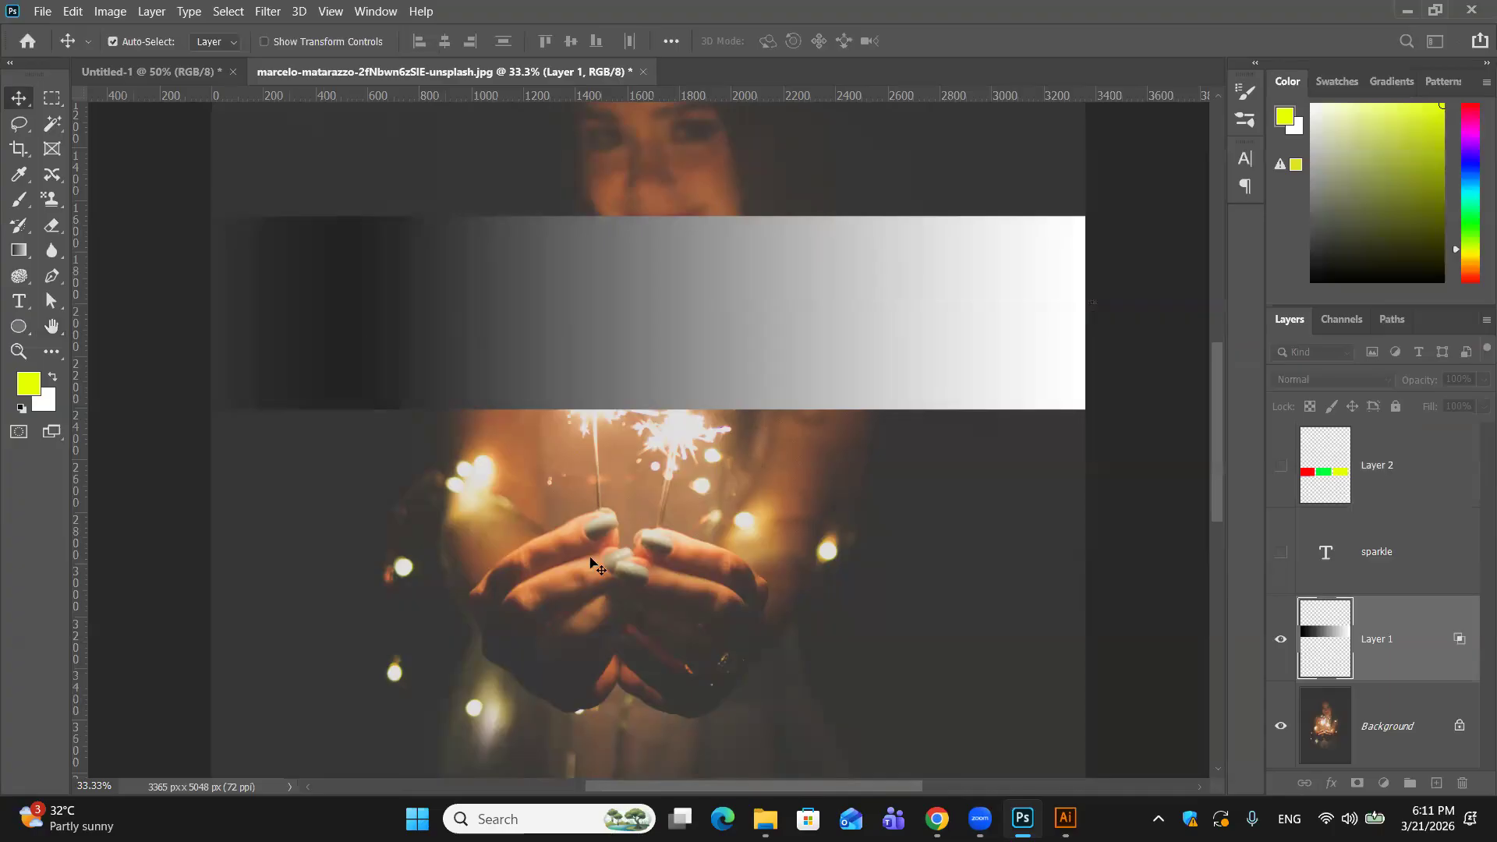
Step: Examine the softened transition at the gradient band's dark end up close, and return to the full image
{"action": "key", "text": "ctrl"}
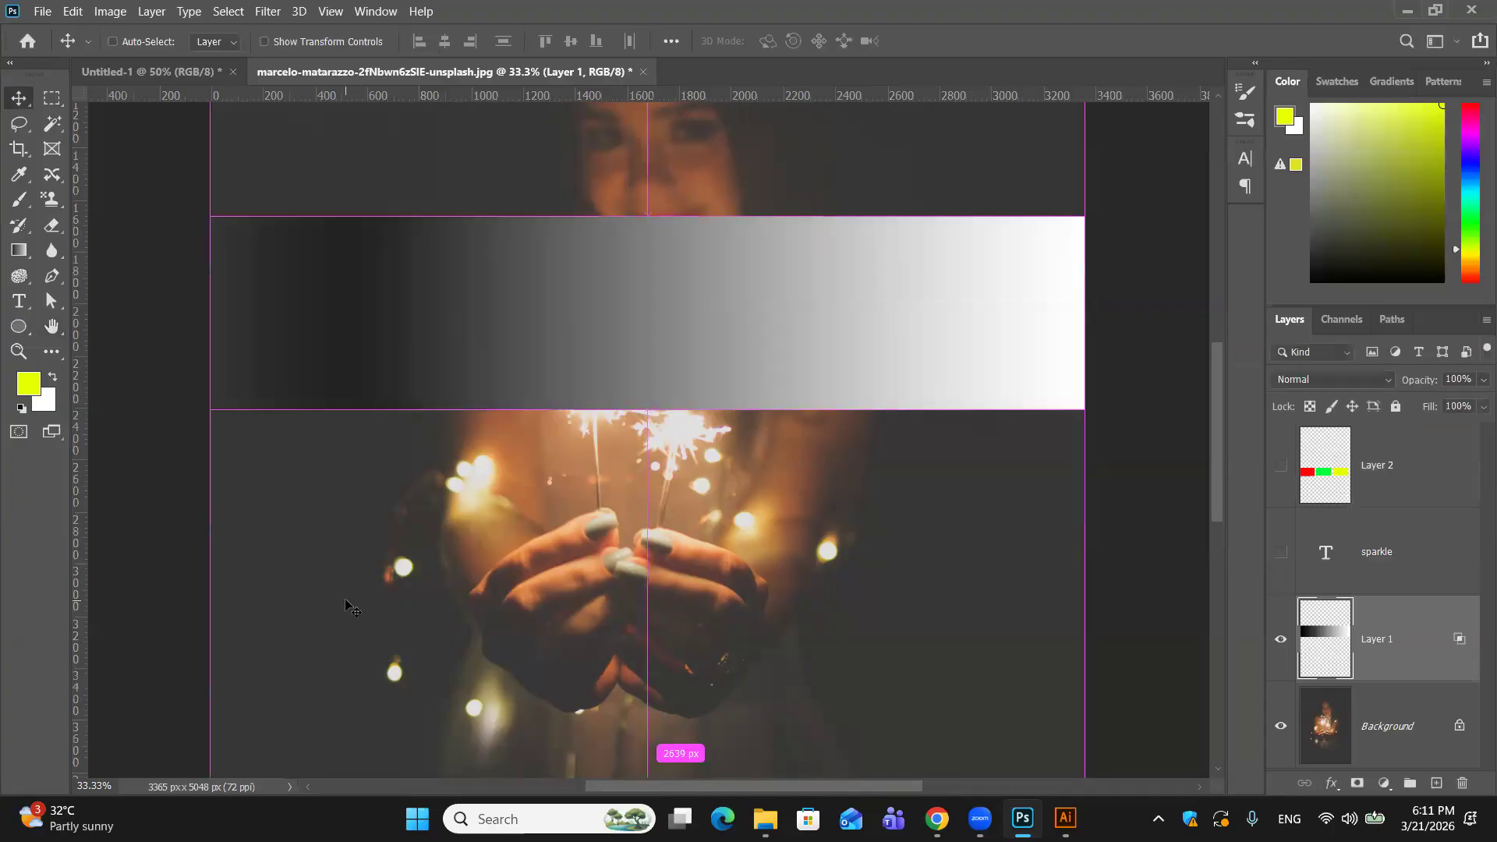
{"action": "key", "text": "ctrl+plus"}
{"action": "key", "text": "ctrl+plus"}
{"action": "left_click_drag", "start_coordinate": [357, 571], "coordinate": [743, 757]}
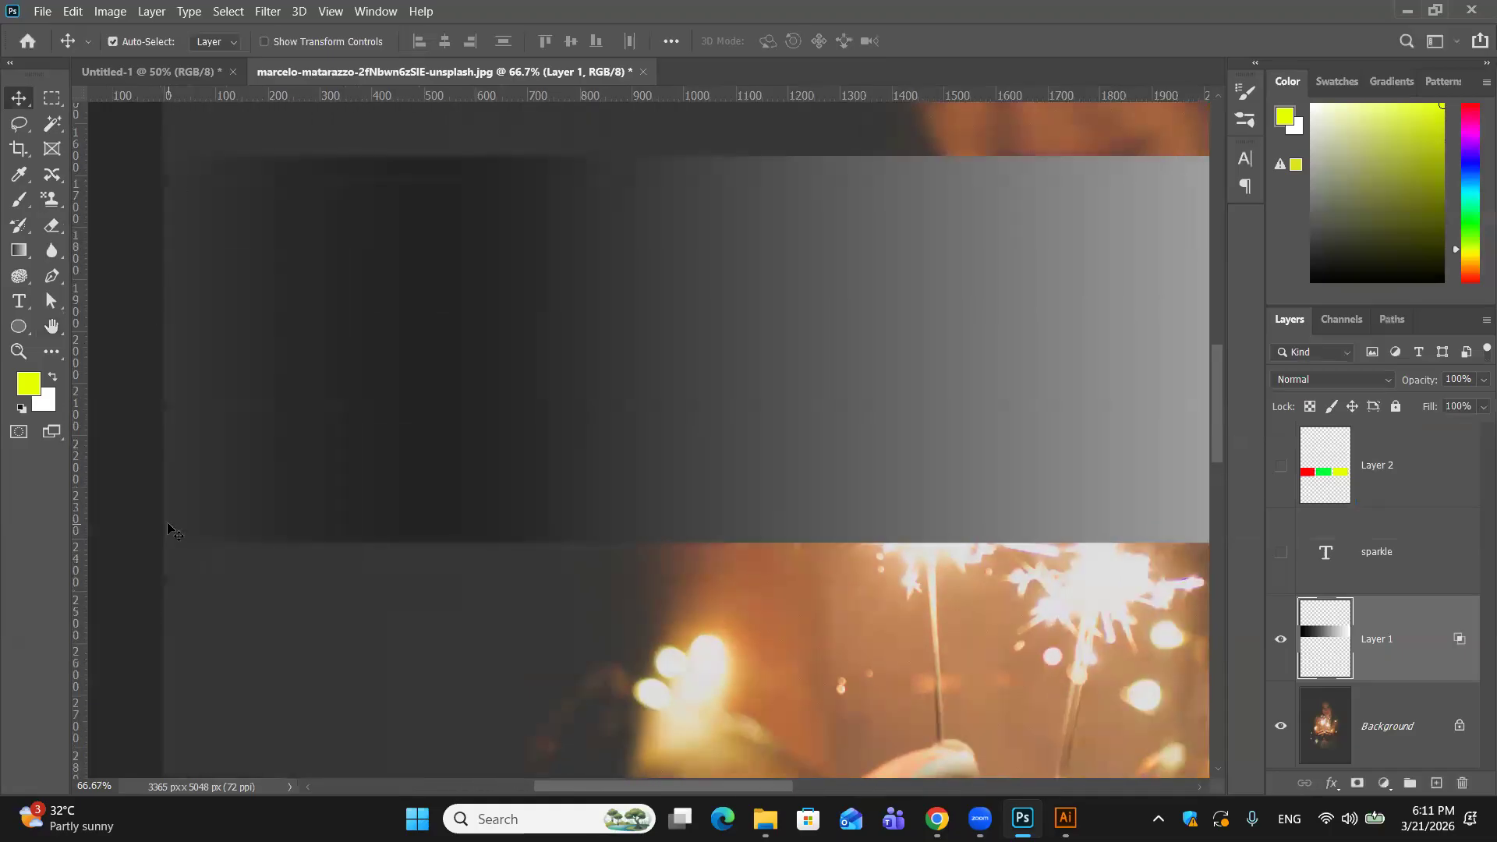
{"action": "key", "text": "ctrl+minus"}
{"action": "key", "text": "ctrl+minus"}
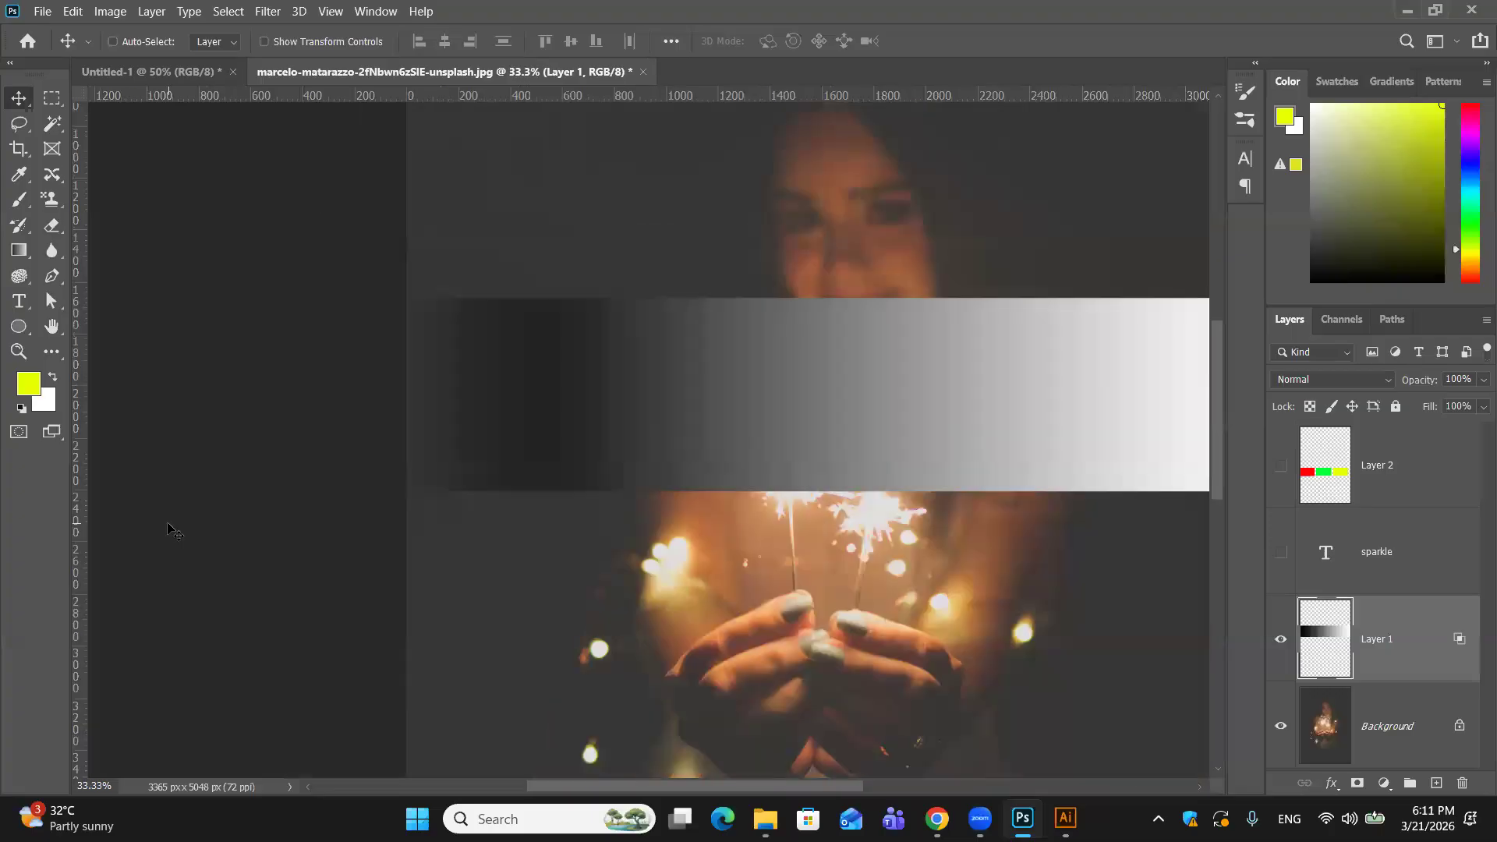
{"action": "key", "text": "ctrl+minus"}
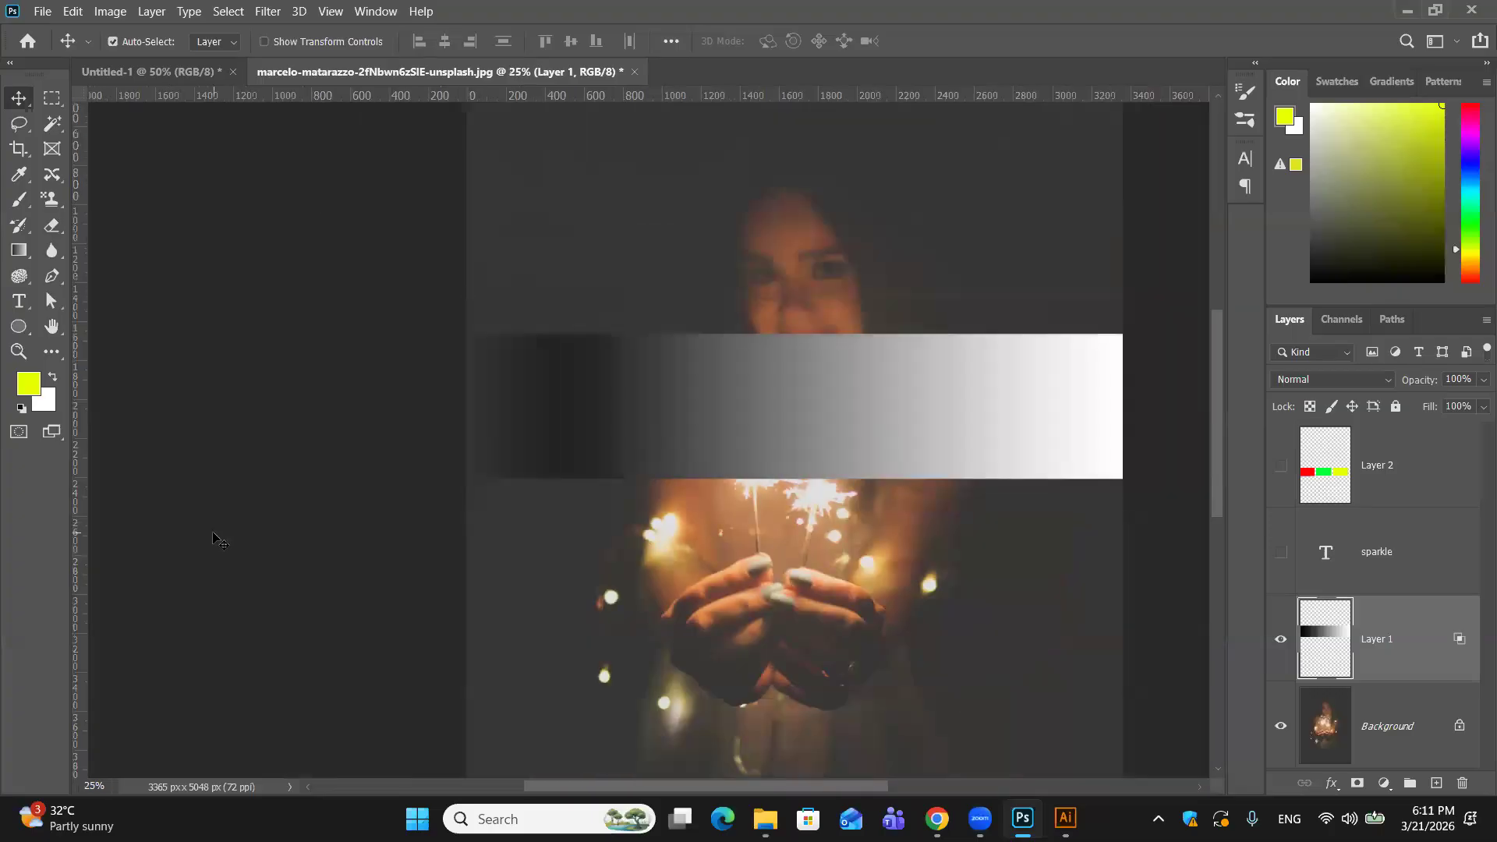
{"action": "key", "text": "ctrl+minus"}
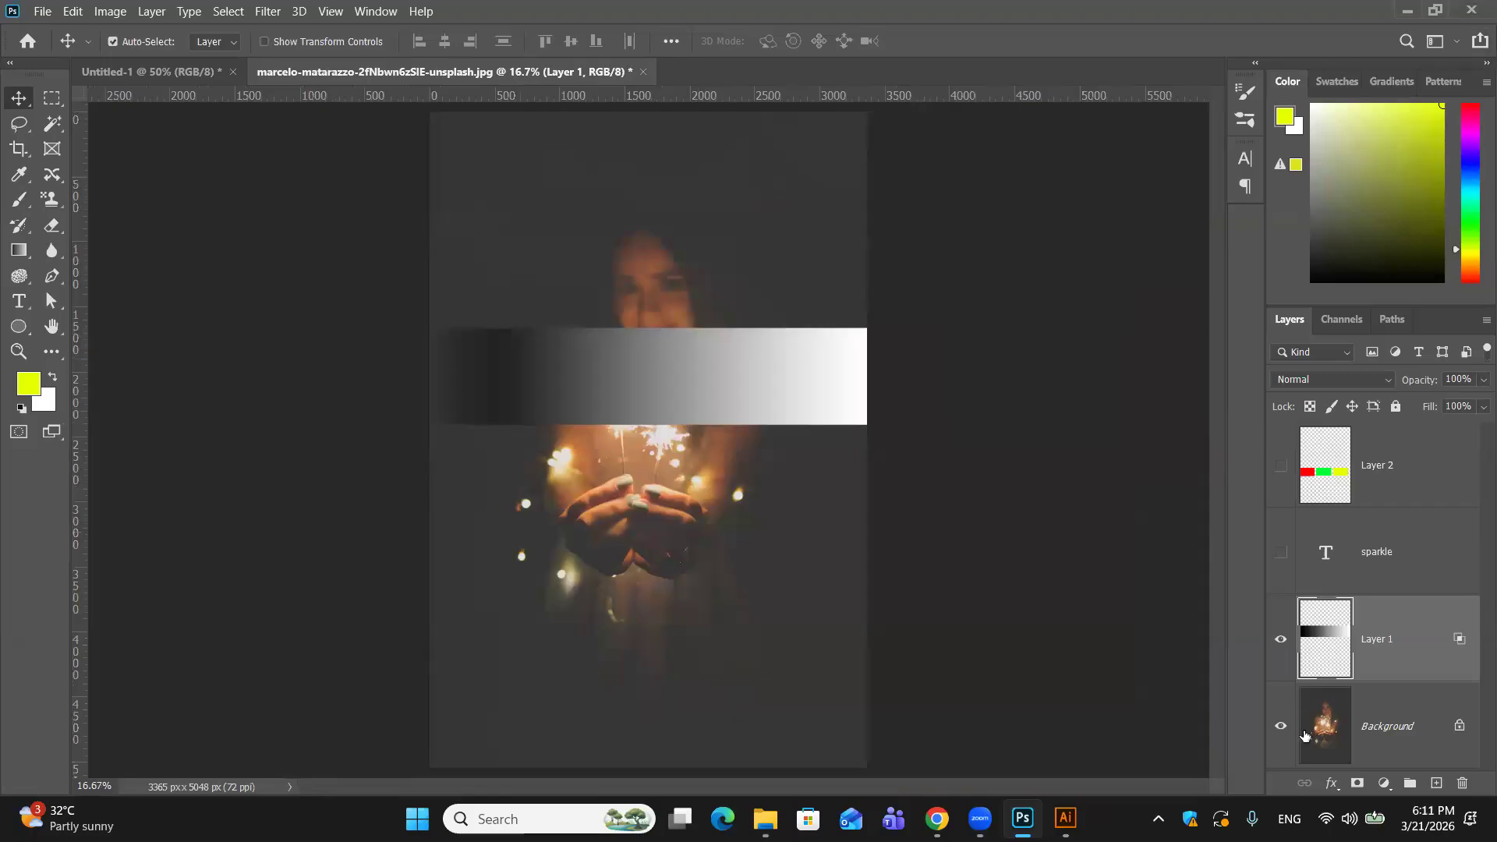
Step: Reopen the gradient layer's blending options and rejoin This Layer's split black Blend If slider at 0
{"action": "double_click", "coordinate": [1421, 626]}
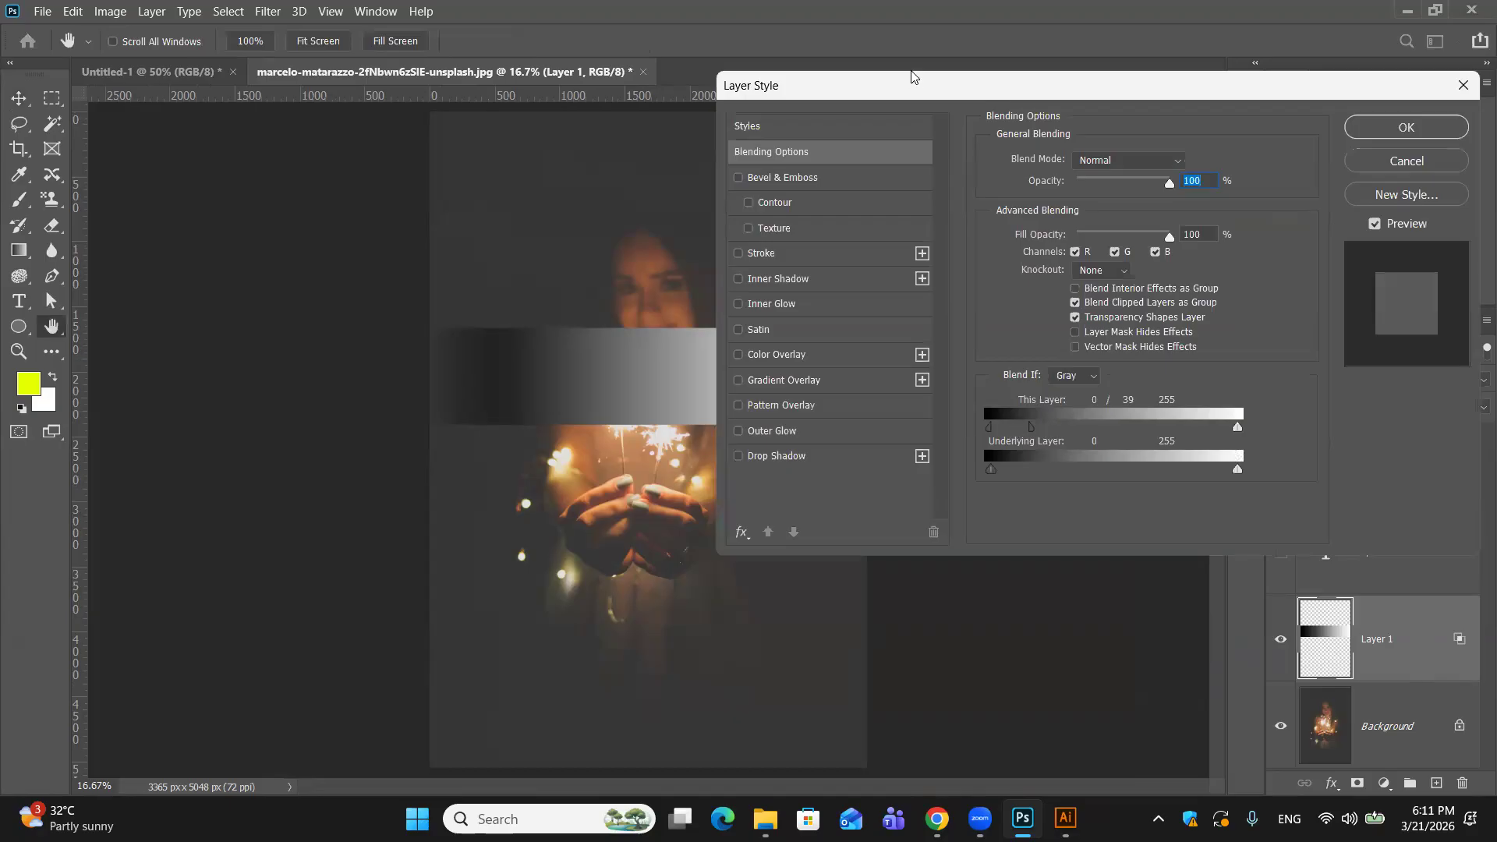
{"action": "left_click_drag", "start_coordinate": [936, 88], "coordinate": [1152, 67]}
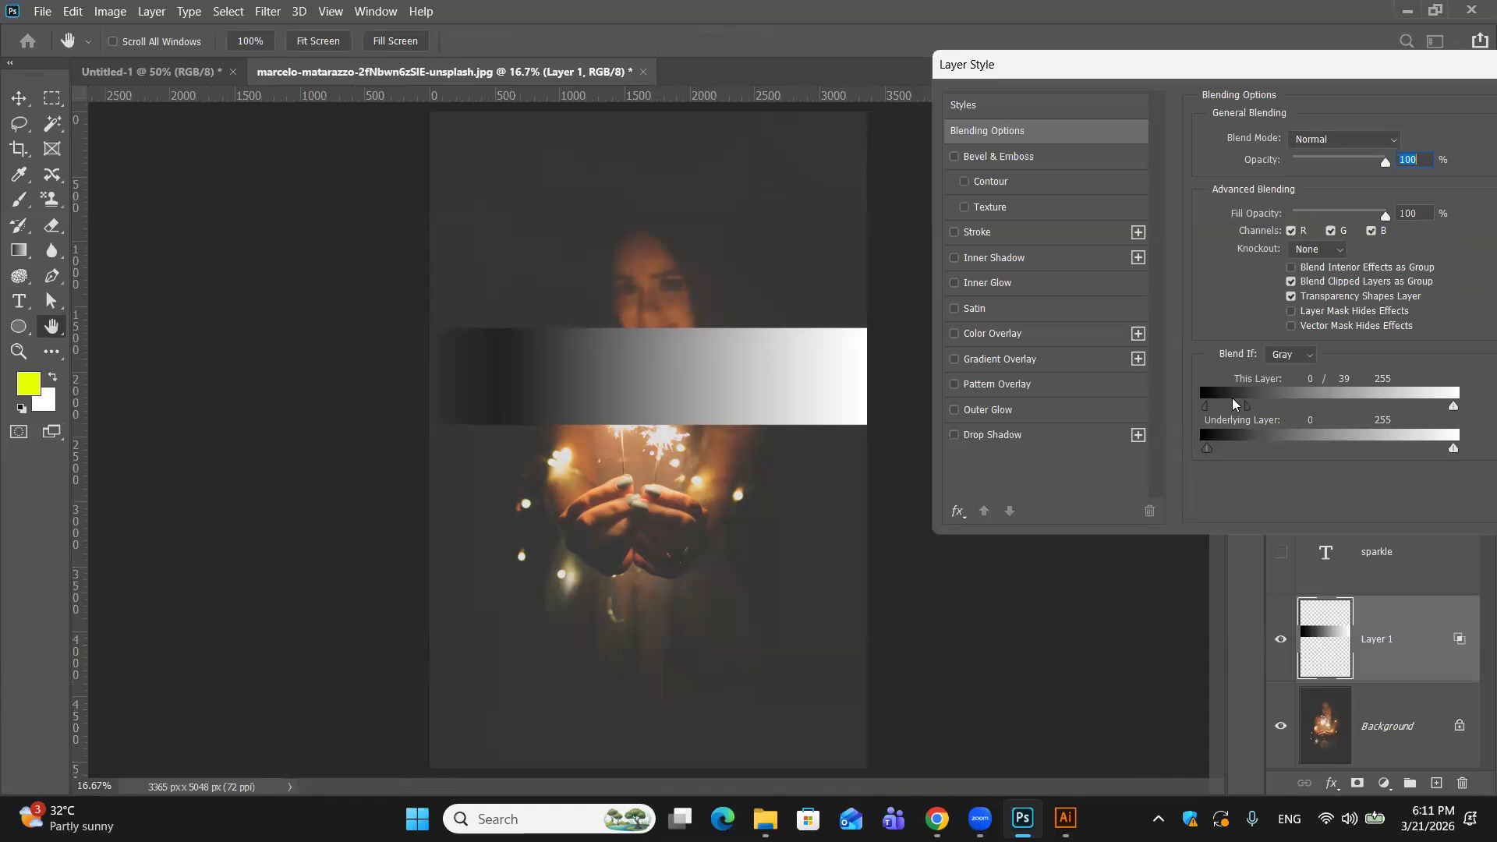
{"action": "left_click_drag", "start_coordinate": [1247, 406], "coordinate": [1189, 398]}
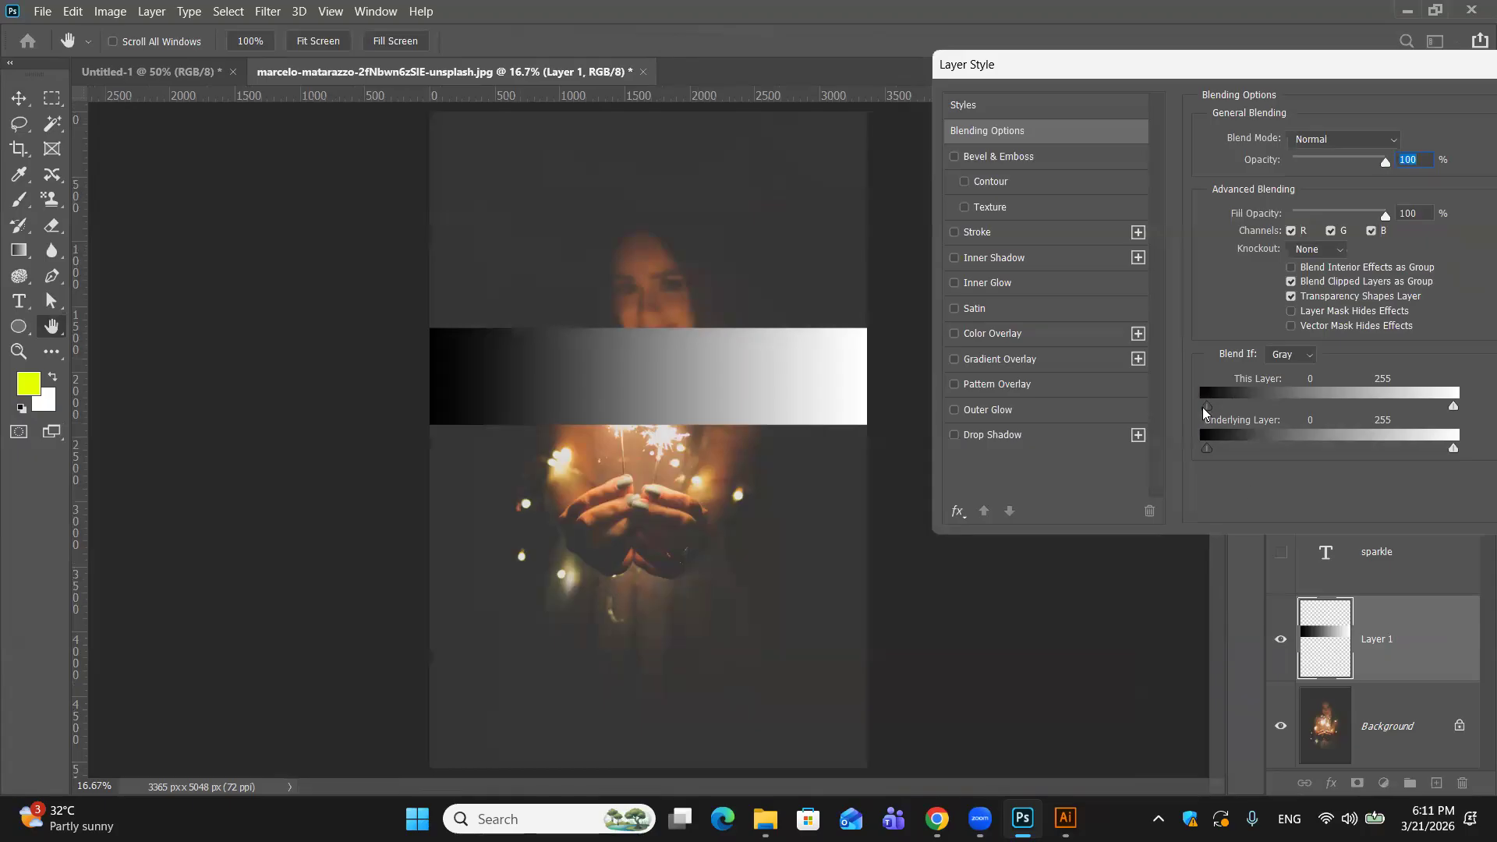
Step: Try an unsplit black Blend If value of 19 for This Layer and inspect the gradient band's dark edge
{"action": "left_click_drag", "start_coordinate": [1202, 407], "coordinate": [1225, 407]}
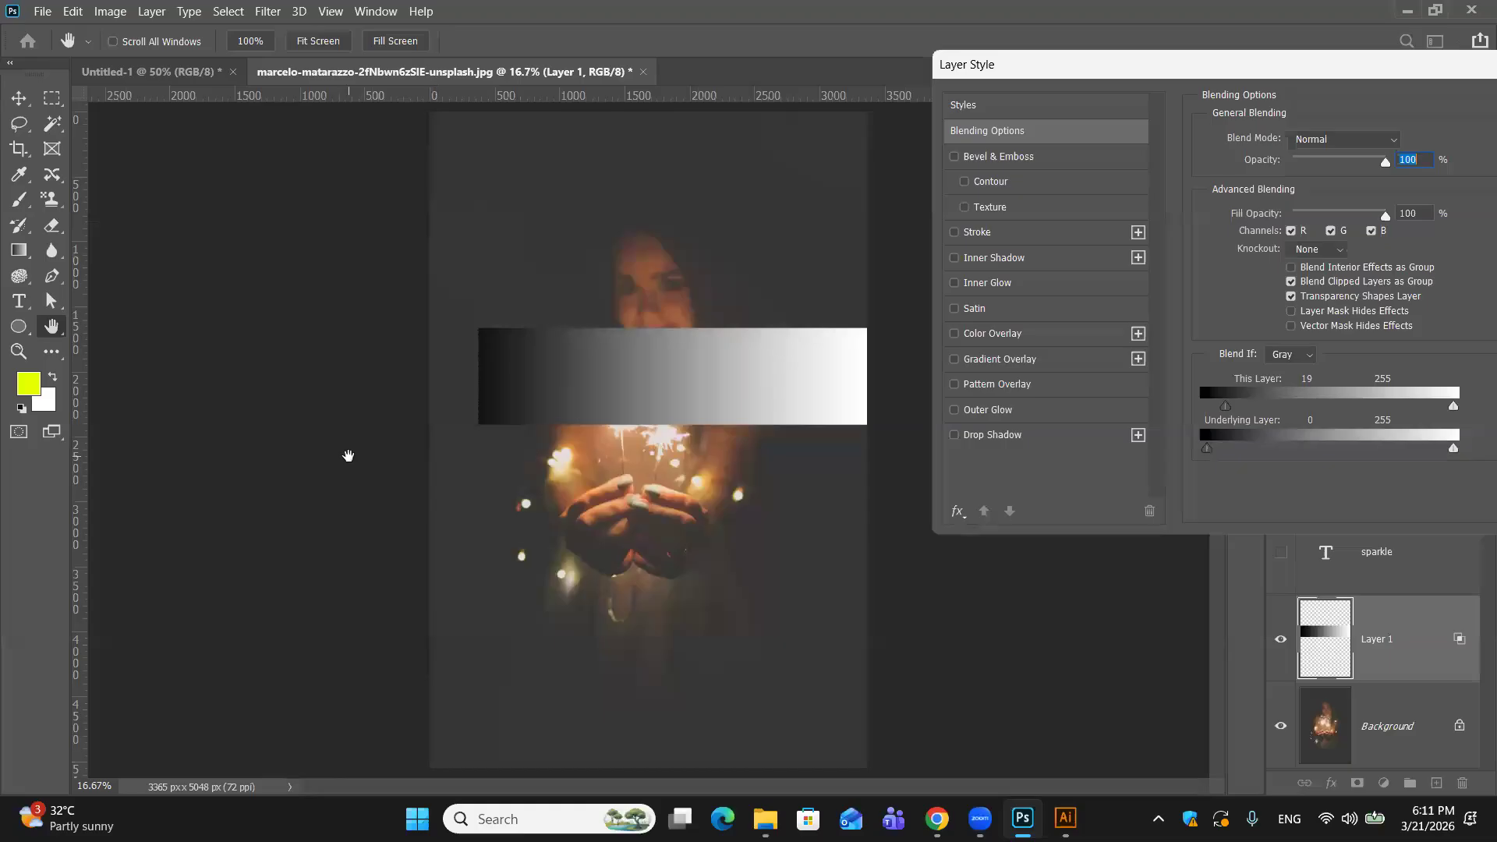
{"action": "key", "text": "ctrl+plus"}
{"action": "key", "text": "ctrl+plus"}
{"action": "key", "text": "ctrl+plus"}
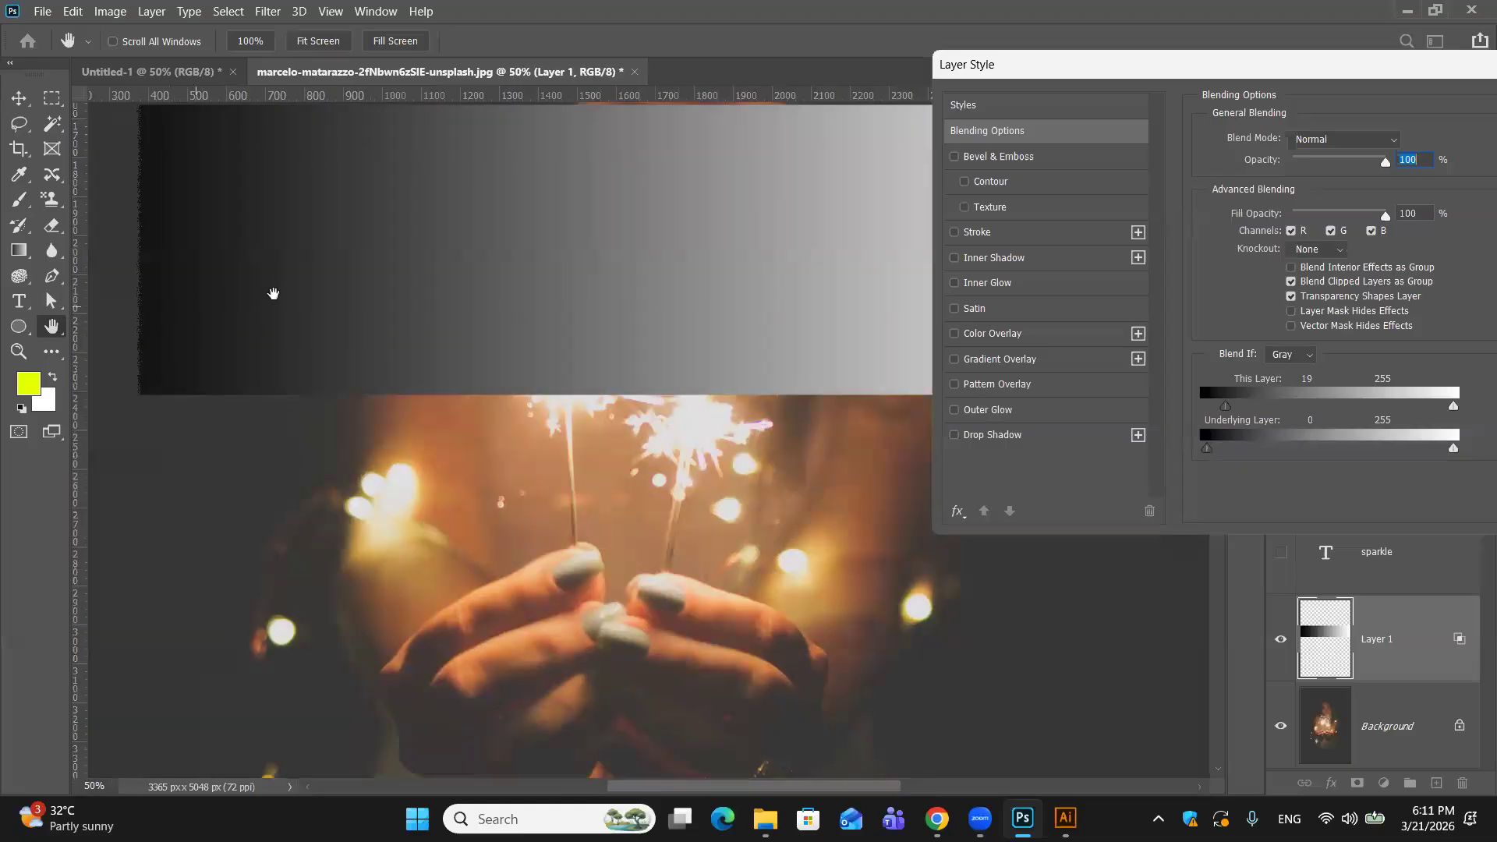
{"action": "left_click_drag", "start_coordinate": [440, 357], "coordinate": [505, 417]}
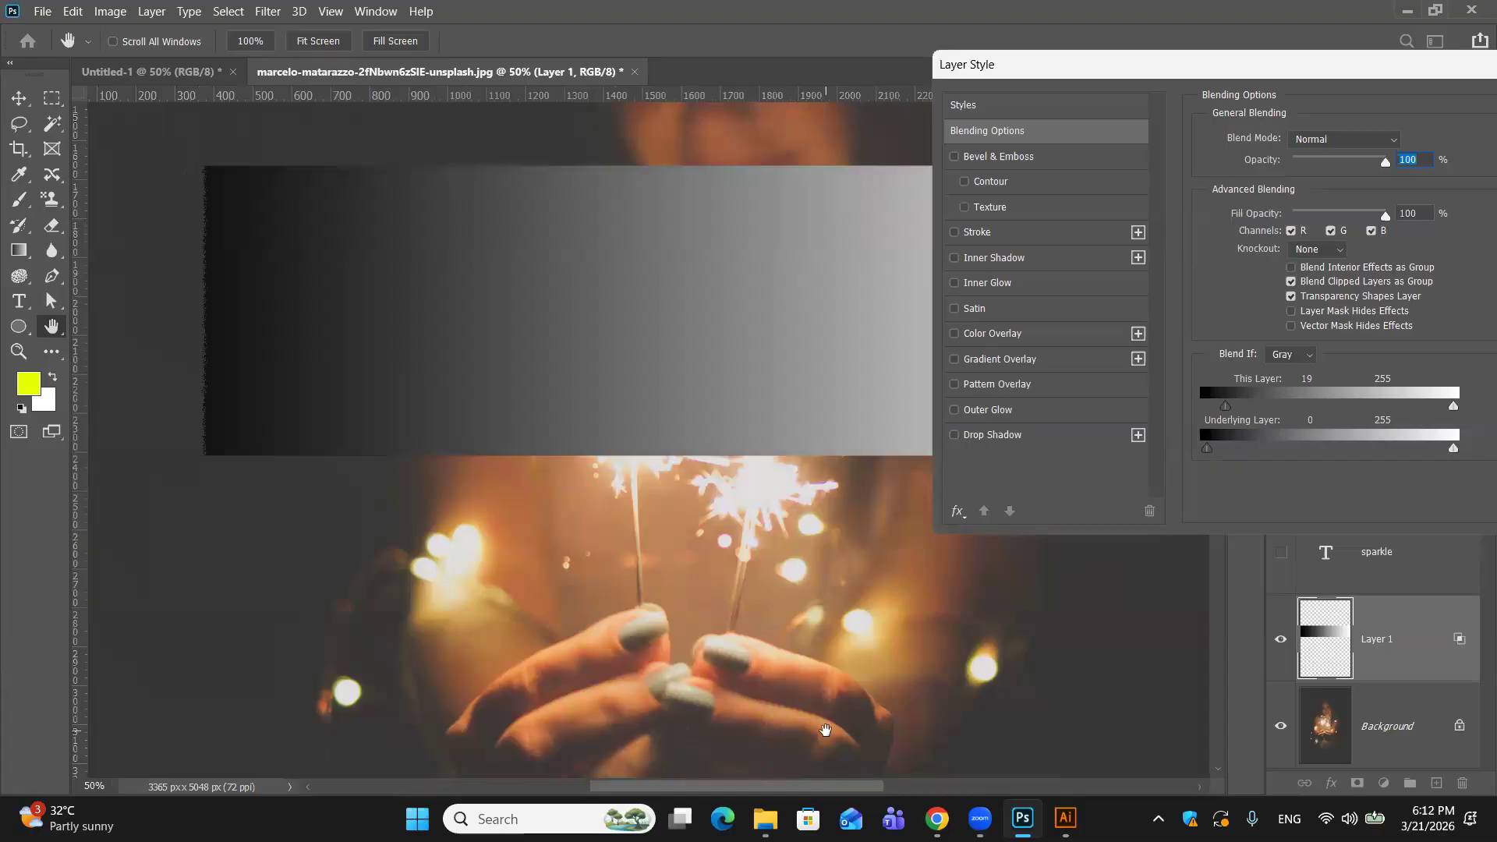
{"action": "key", "text": "ctrl+minus"}
{"action": "key", "text": "ctrl+minus"}
{"action": "key", "text": "ctrl+minus"}
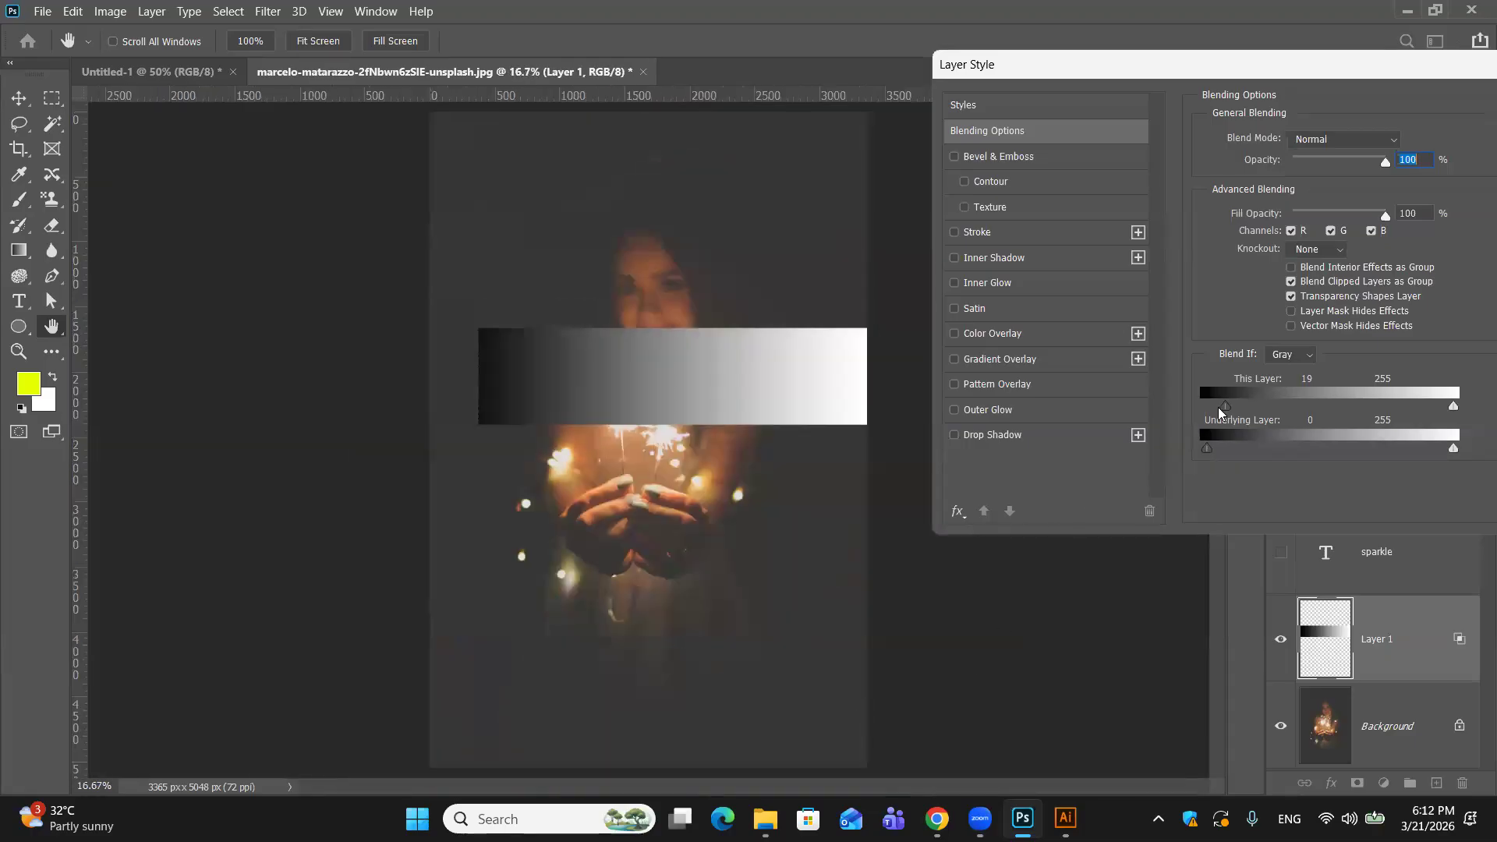
Step: Return This Layer's black Blend If value to 0 and split its white slider to 131 / 255
{"action": "left_click_drag", "start_coordinate": [1221, 405], "coordinate": [1191, 405]}
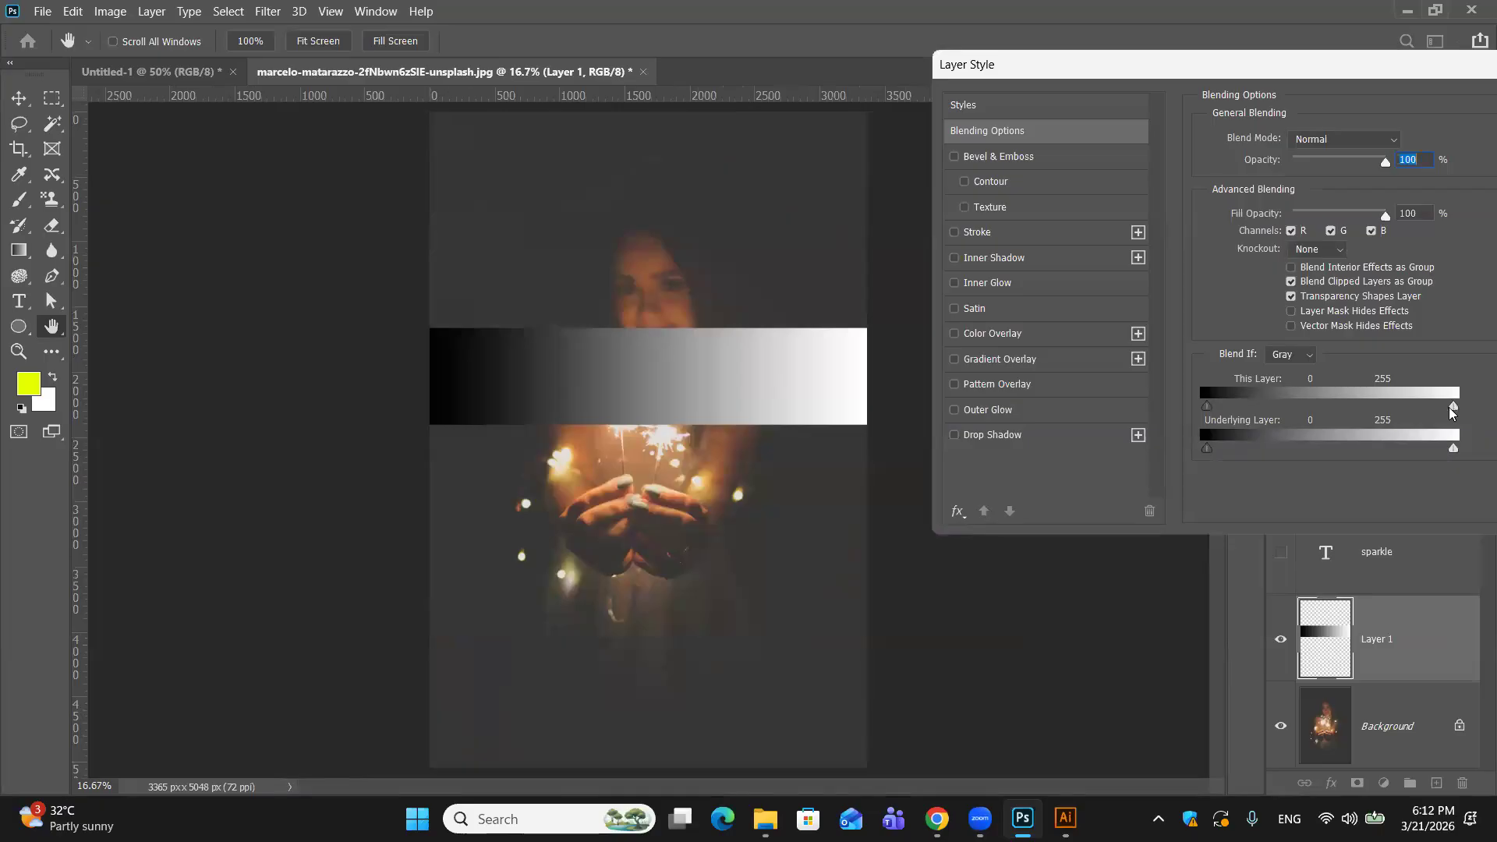
{"action": "left_click_drag", "start_coordinate": [1451, 410], "coordinate": [1334, 414]}
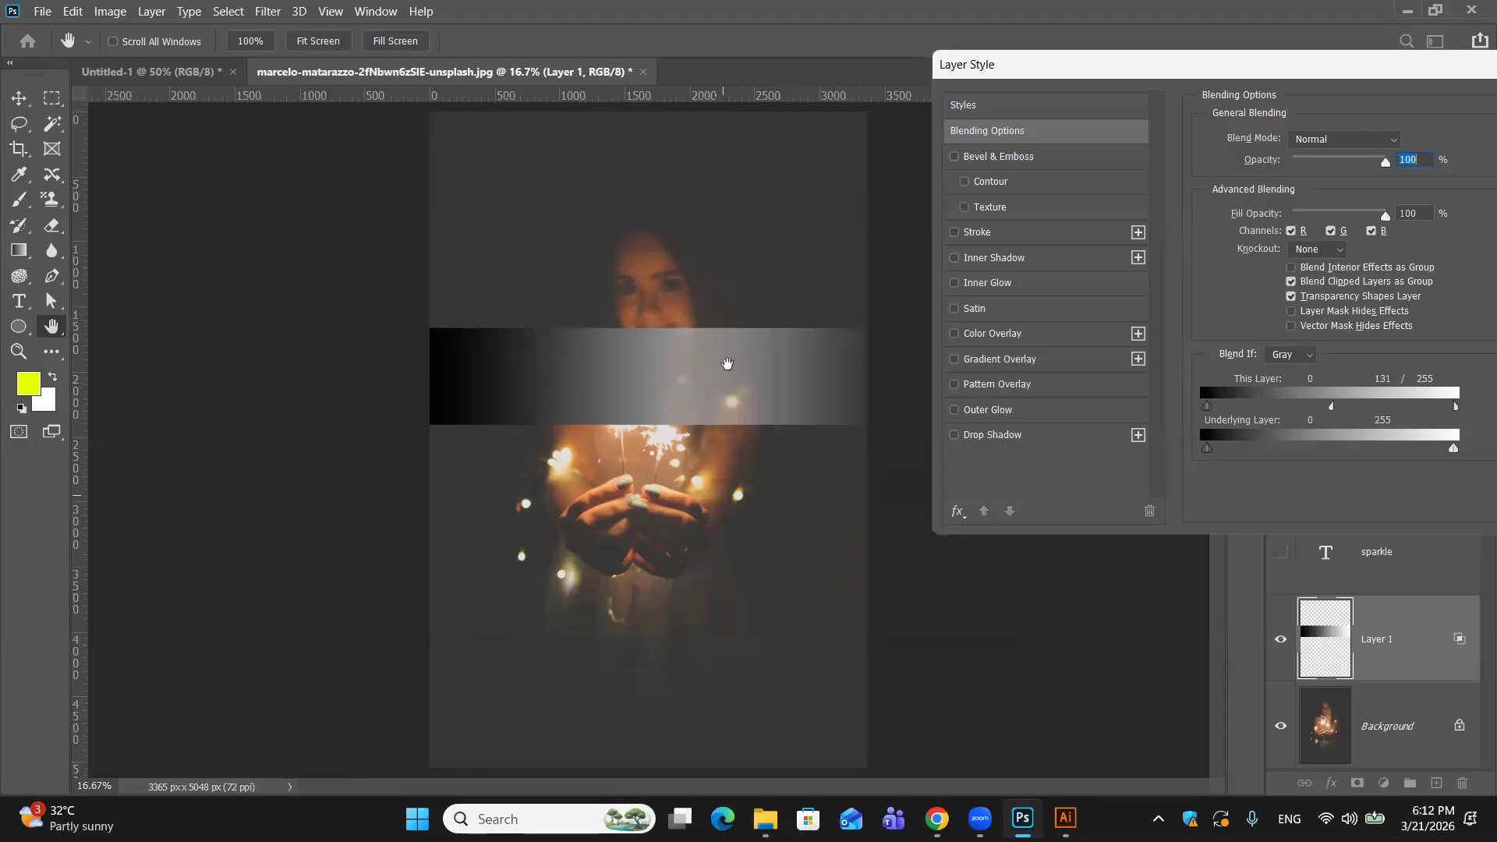
Step: Apply the split white Blend If setting to the gradient layer and examine the band's bright end up close
{"action": "left_click_drag", "start_coordinate": [1363, 68], "coordinate": [788, 120]}
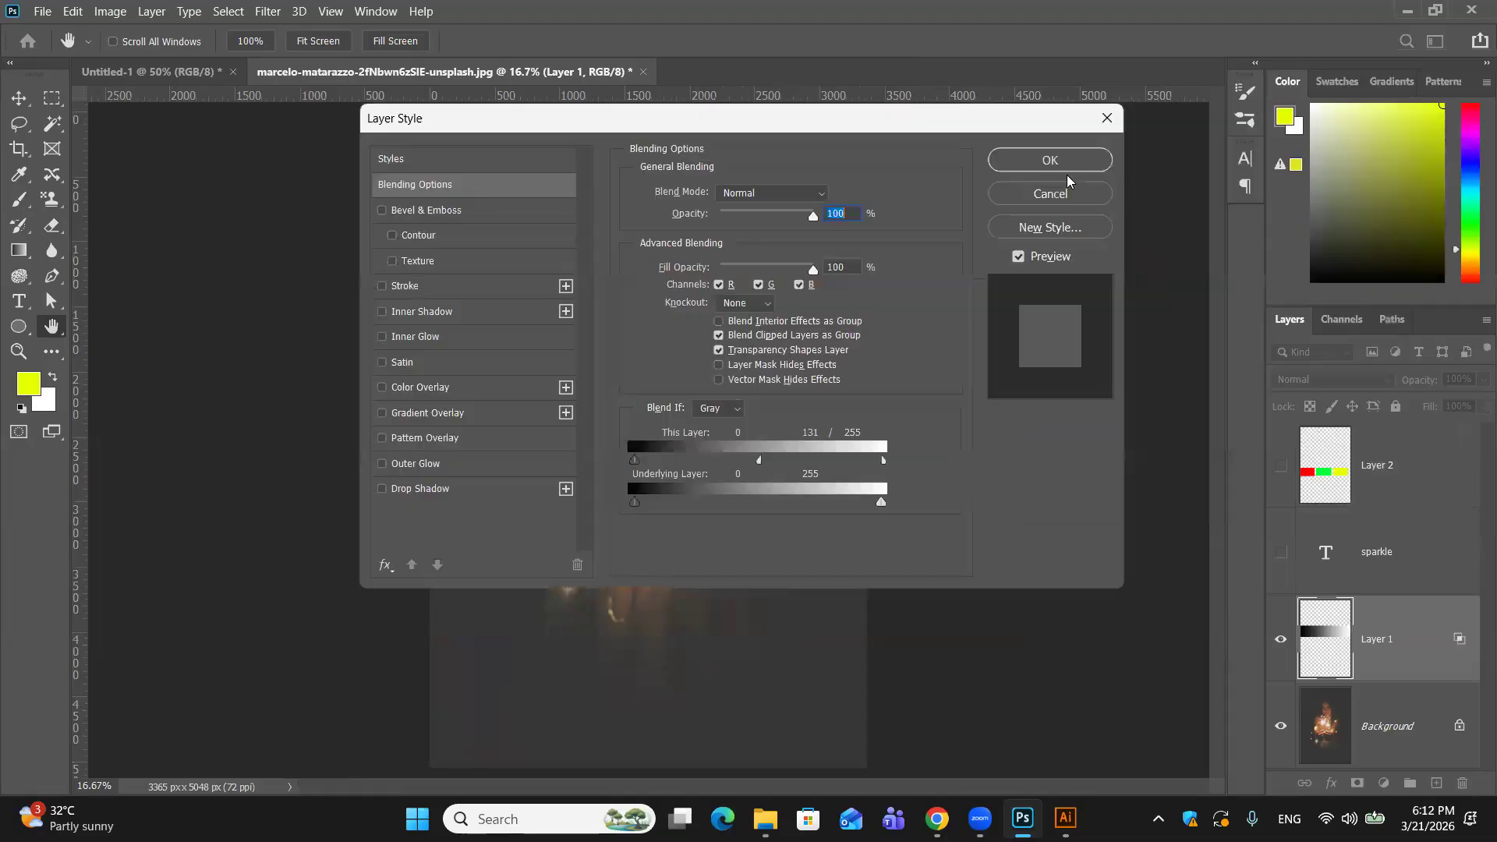
{"action": "left_click", "coordinate": [1050, 160]}
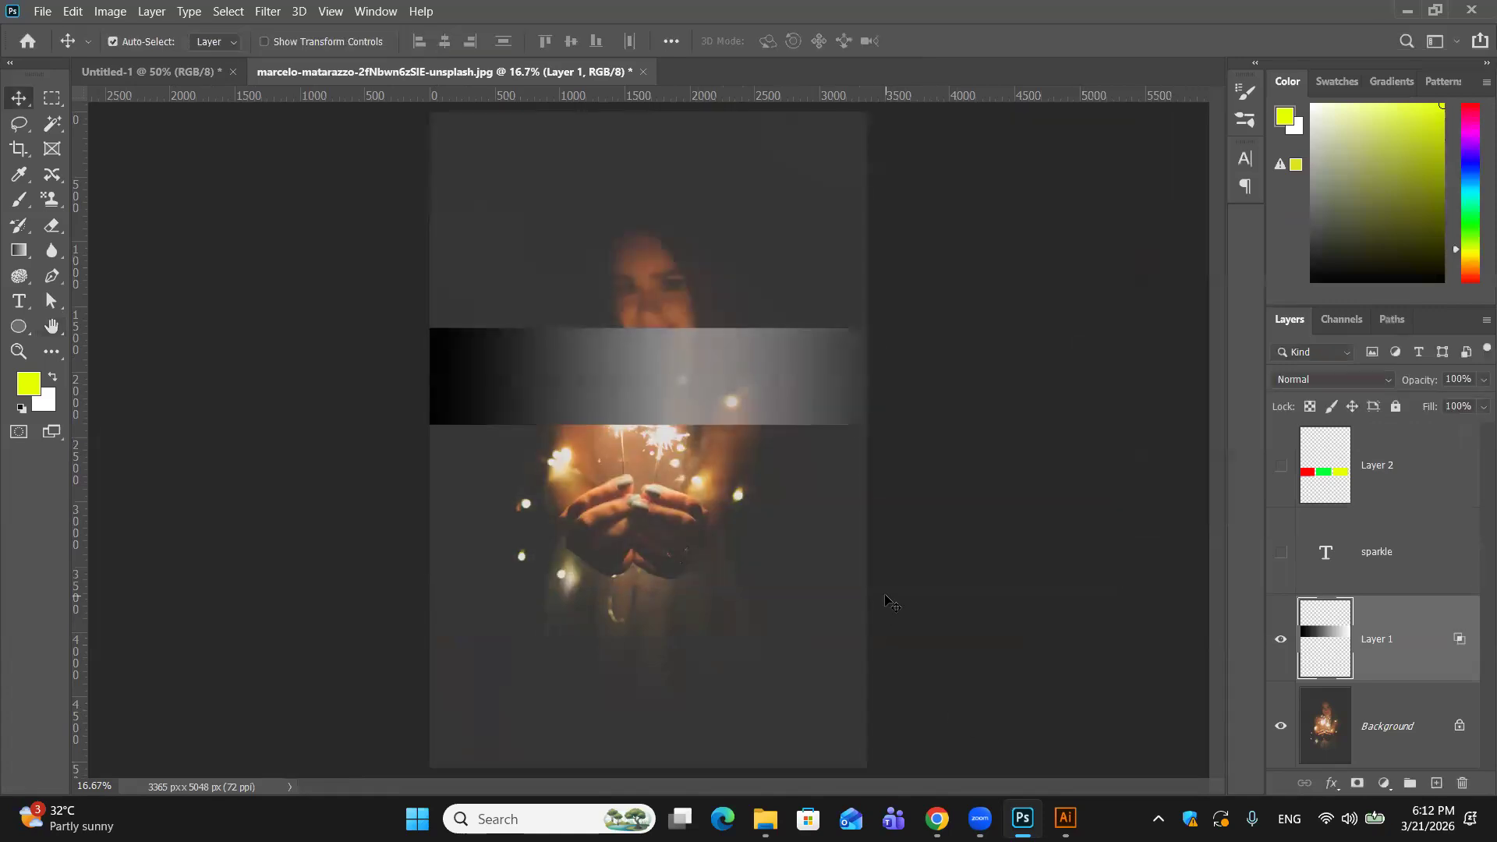
{"action": "key", "text": "ctrl+plus"}
{"action": "key", "text": "ctrl+plus"}
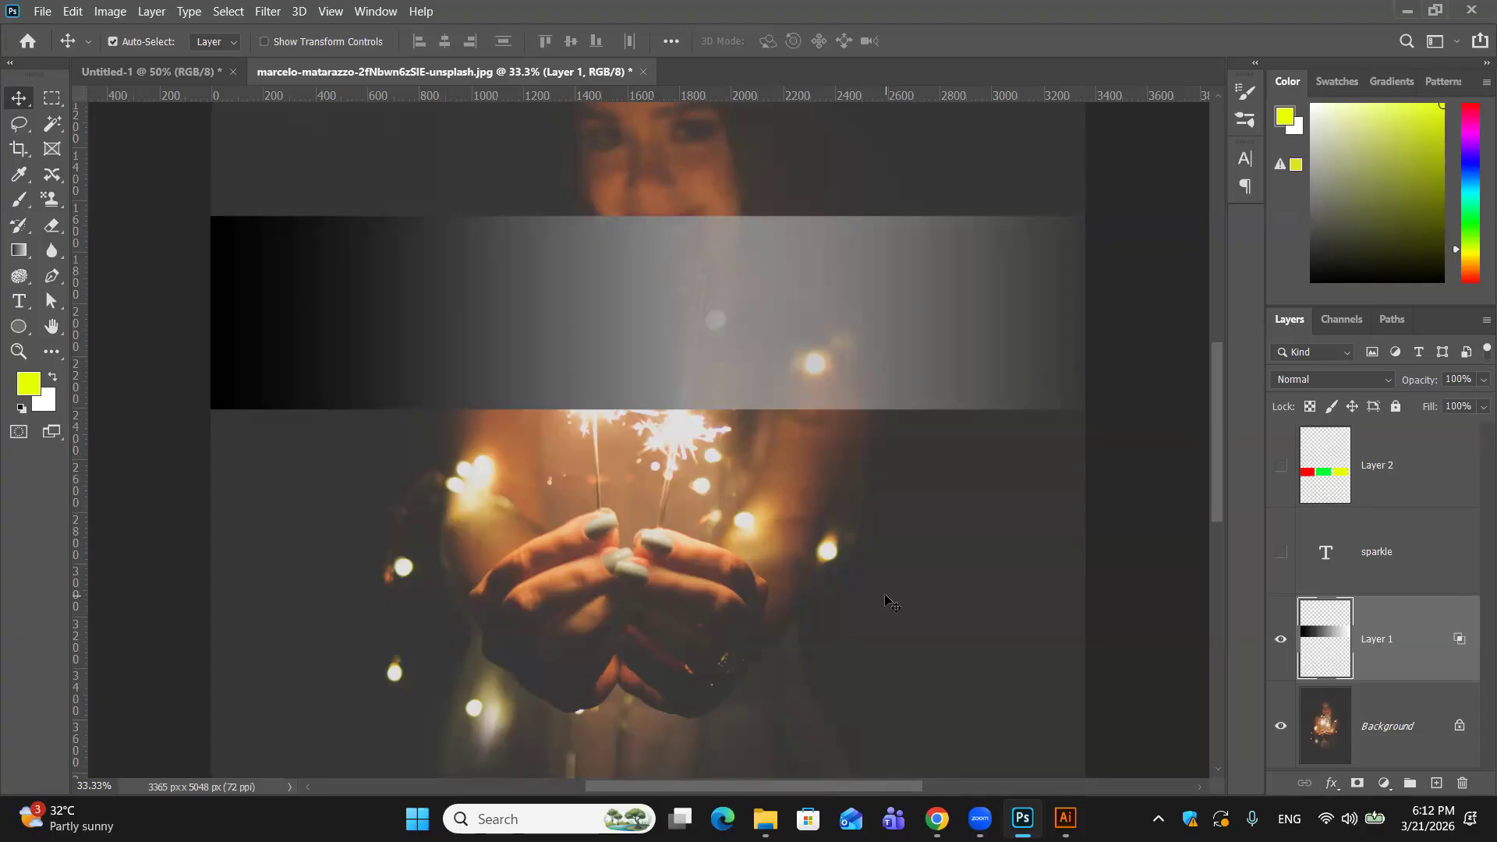
Step: Reopen the gradient layer's blending options and rejoin This Layer's split white Blend If slider at 255
{"action": "double_click", "coordinate": [1445, 655]}
{"action": "mouse_move", "coordinate": [882, 462]}
{"action": "left_mouse_down"}
{"action": "mouse_move", "coordinate": [765, 470]}
{"action": "mouse_move", "coordinate": [882, 461]}
{"action": "left_mouse_up"}
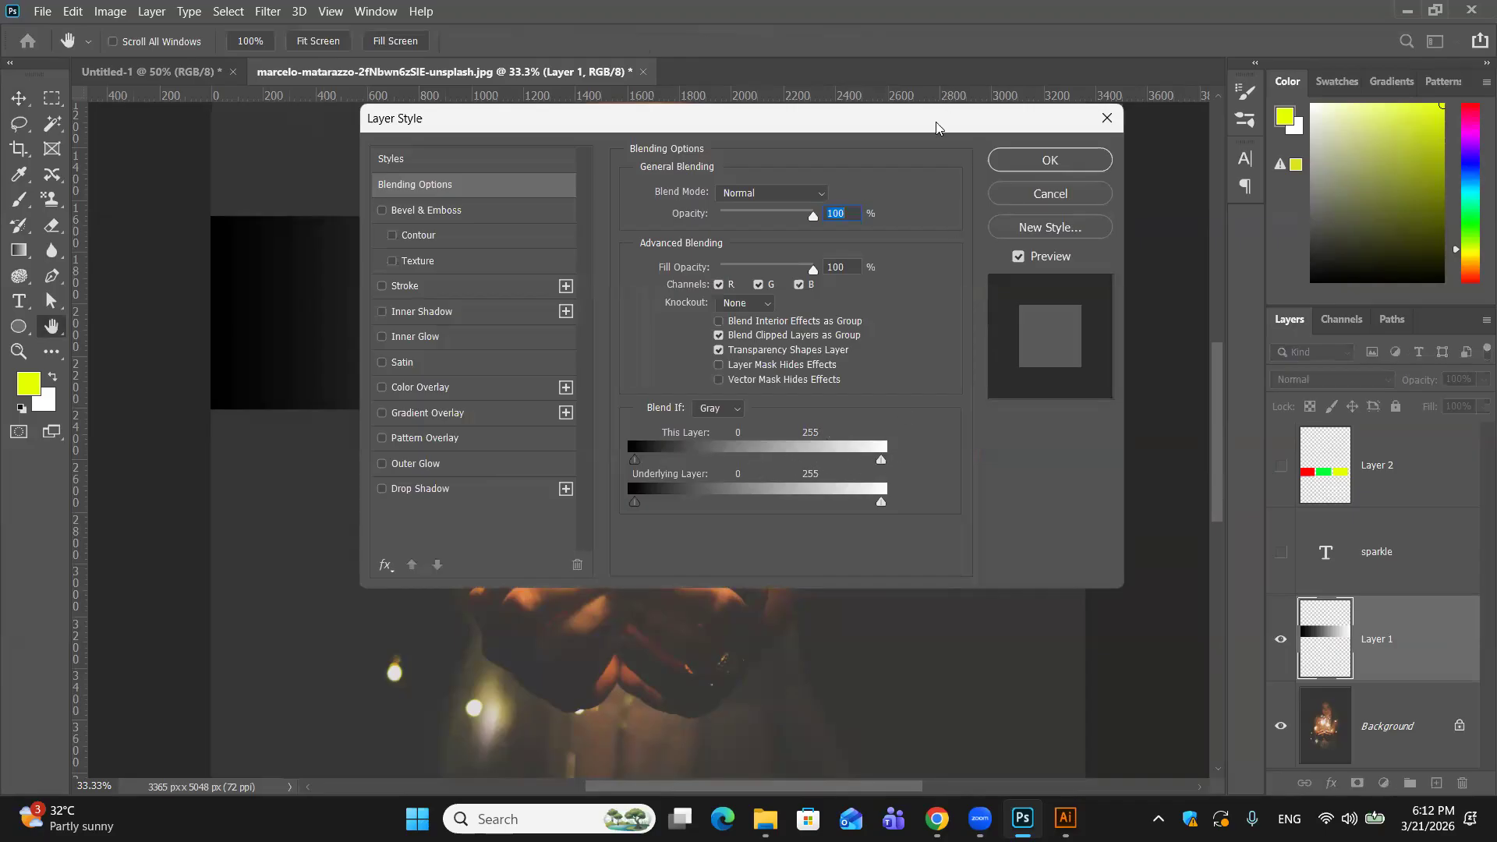
{"action": "left_click_drag", "start_coordinate": [936, 127], "coordinate": [1259, 437]}
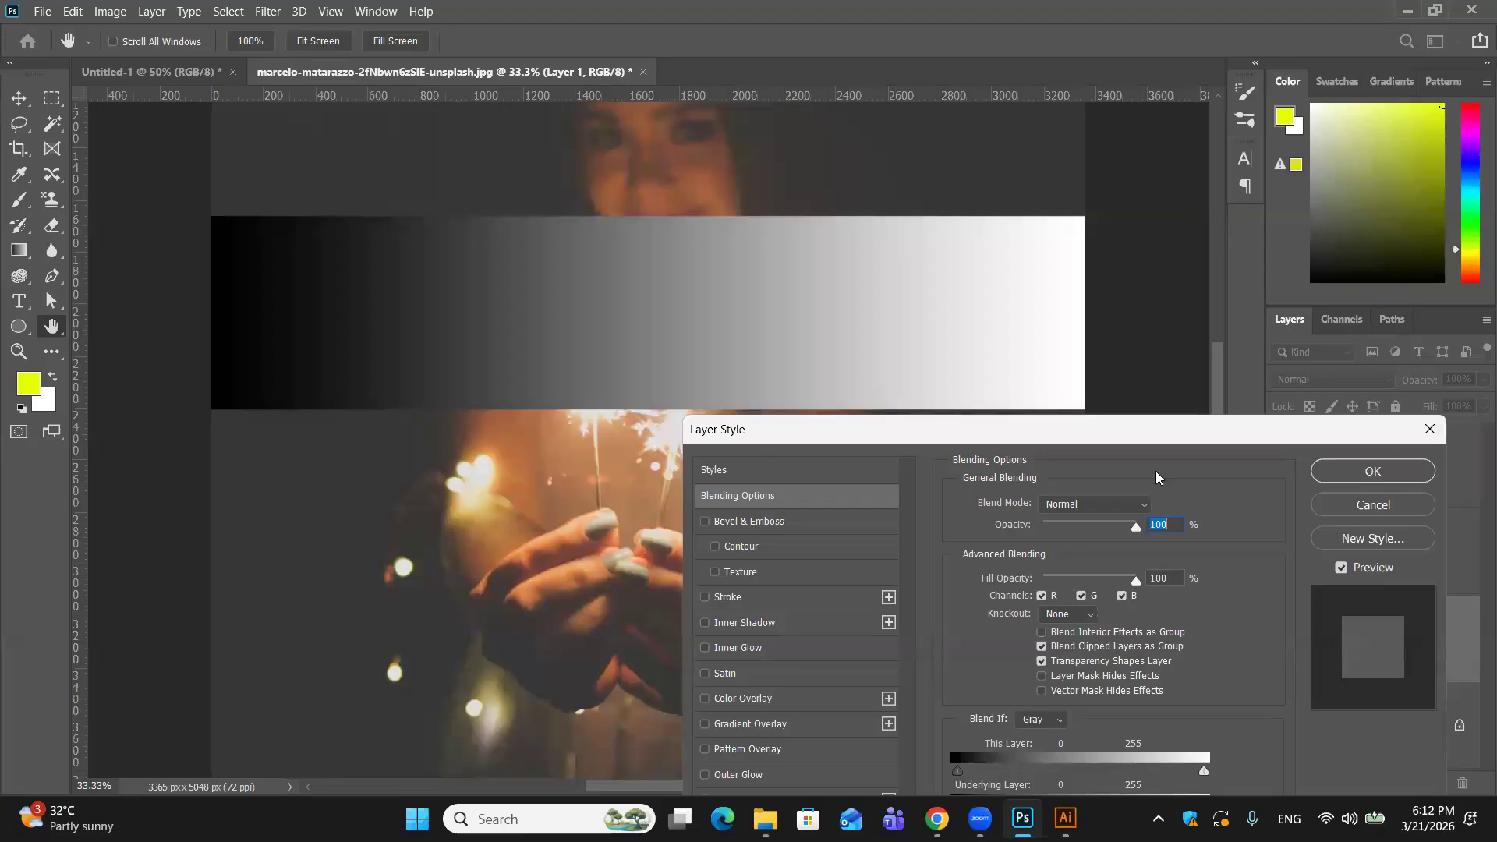
{"action": "left_click_drag", "start_coordinate": [1165, 443], "coordinate": [1466, 128]}
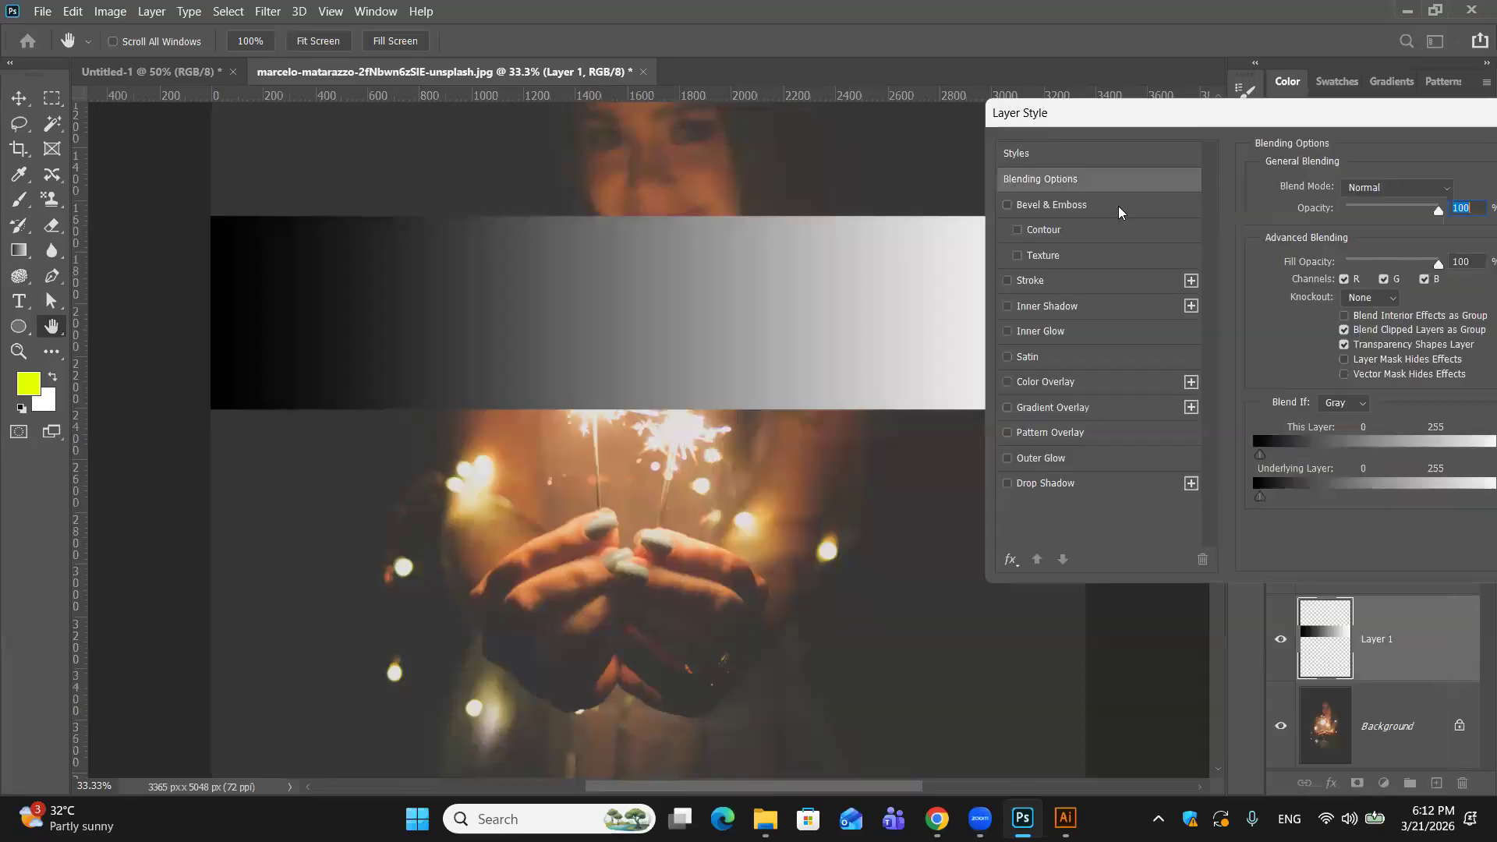
{"action": "key", "text": "ctrl+minus"}
{"action": "key", "text": "ctrl+minus"}
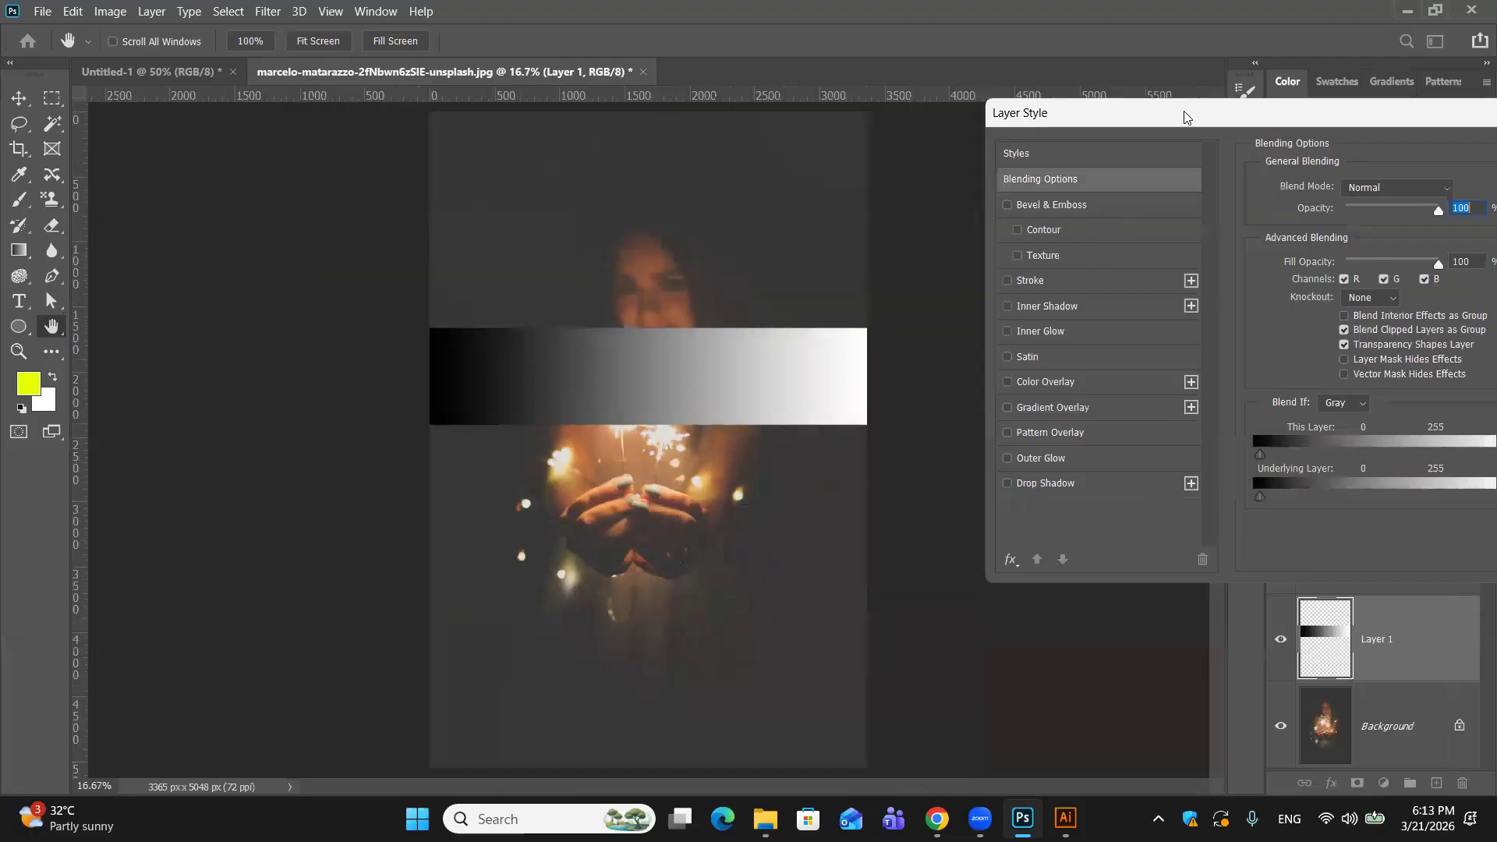
{"action": "left_click_drag", "start_coordinate": [1183, 116], "coordinate": [1058, 84]}
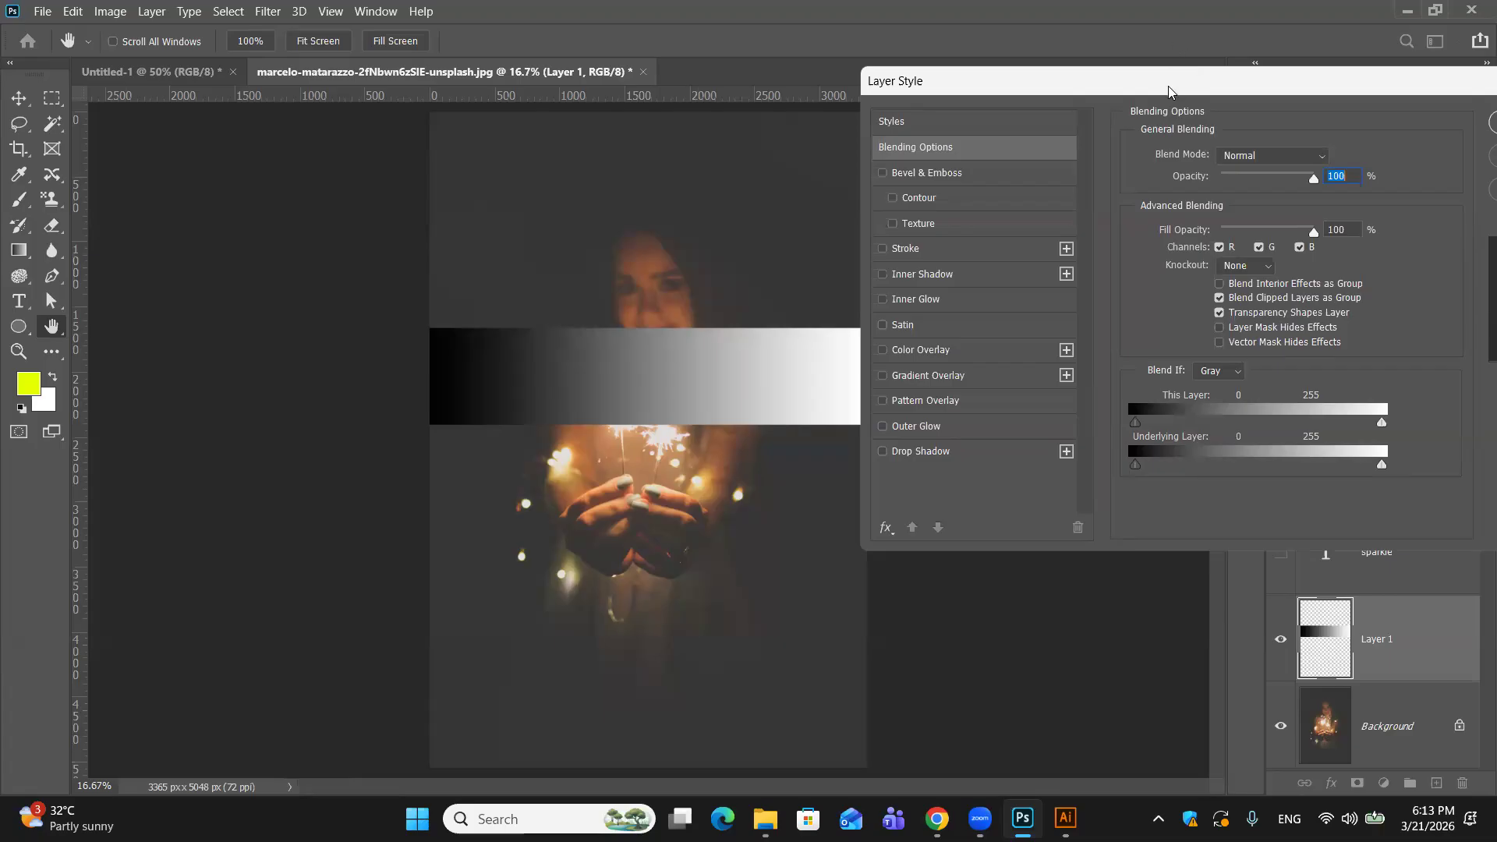
{"action": "left_click_drag", "start_coordinate": [1168, 91], "coordinate": [1240, 99]}
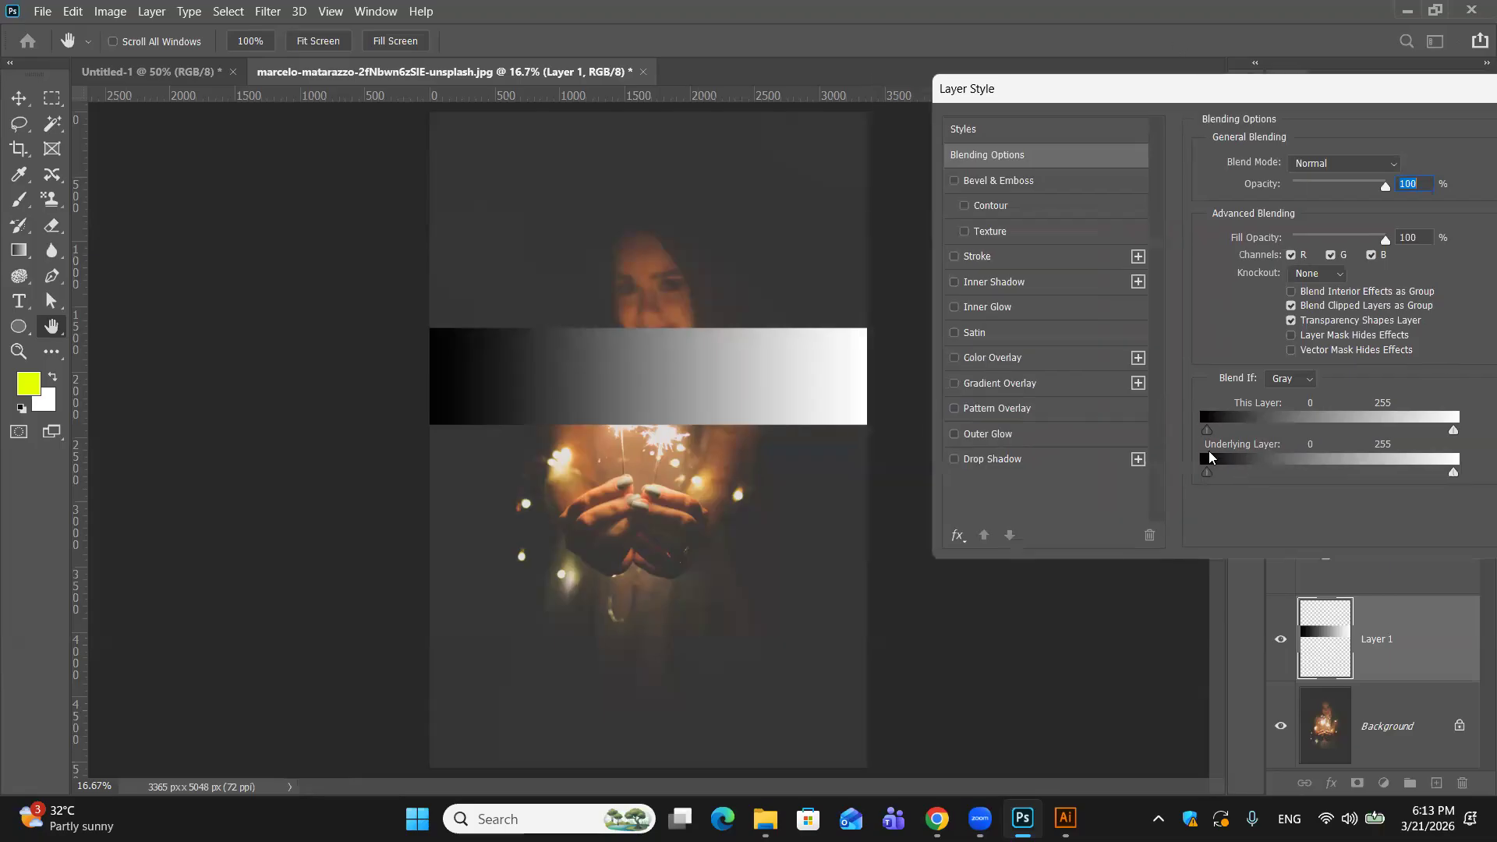
{"action": "mouse_move", "coordinate": [1207, 431]}
{"action": "left_mouse_down"}
{"action": "mouse_move", "coordinate": [1232, 431]}
{"action": "mouse_move", "coordinate": [1207, 431]}
{"action": "left_mouse_up"}
{"action": "left_click_drag", "start_coordinate": [1207, 435], "coordinate": [1130, 444]}
{"action": "mouse_move", "coordinate": [1209, 436]}
{"action": "left_mouse_down"}
{"action": "mouse_move", "coordinate": [1290, 434]}
{"action": "mouse_move", "coordinate": [1207, 435]}
{"action": "left_mouse_up"}
{"action": "left_click_drag", "start_coordinate": [1300, 96], "coordinate": [1263, 76]}
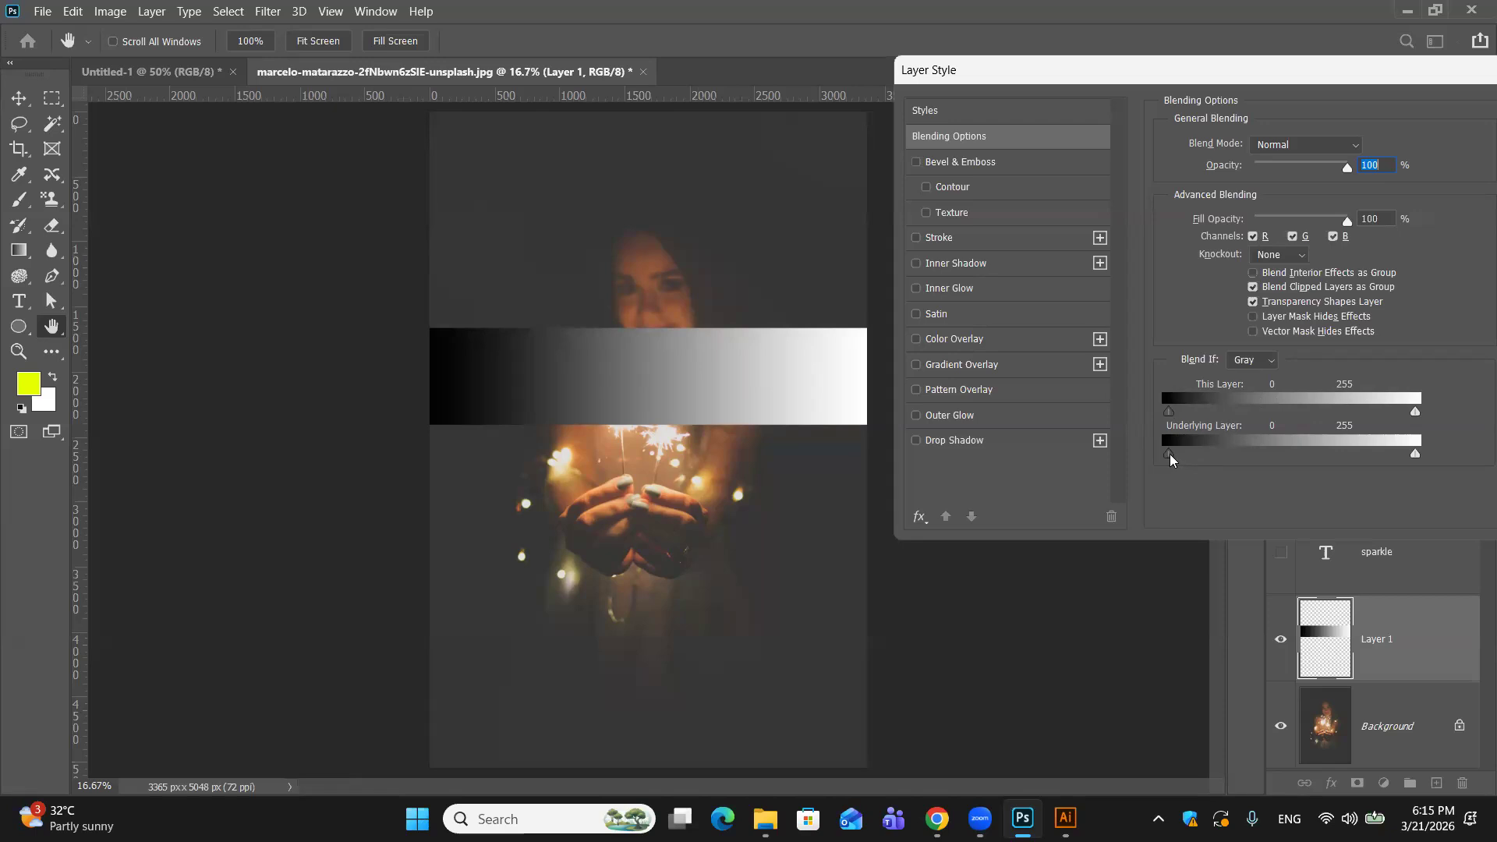
Step: Try raising Underlying Layer's black Blend If slider, try its white slider at 61, and restore each before leaving the blending options
{"action": "left_click_drag", "start_coordinate": [1170, 459], "coordinate": [1225, 457]}
{"action": "left_click_drag", "start_coordinate": [1225, 456], "coordinate": [1168, 457]}
{"action": "left_click_drag", "start_coordinate": [1415, 453], "coordinate": [1228, 467]}
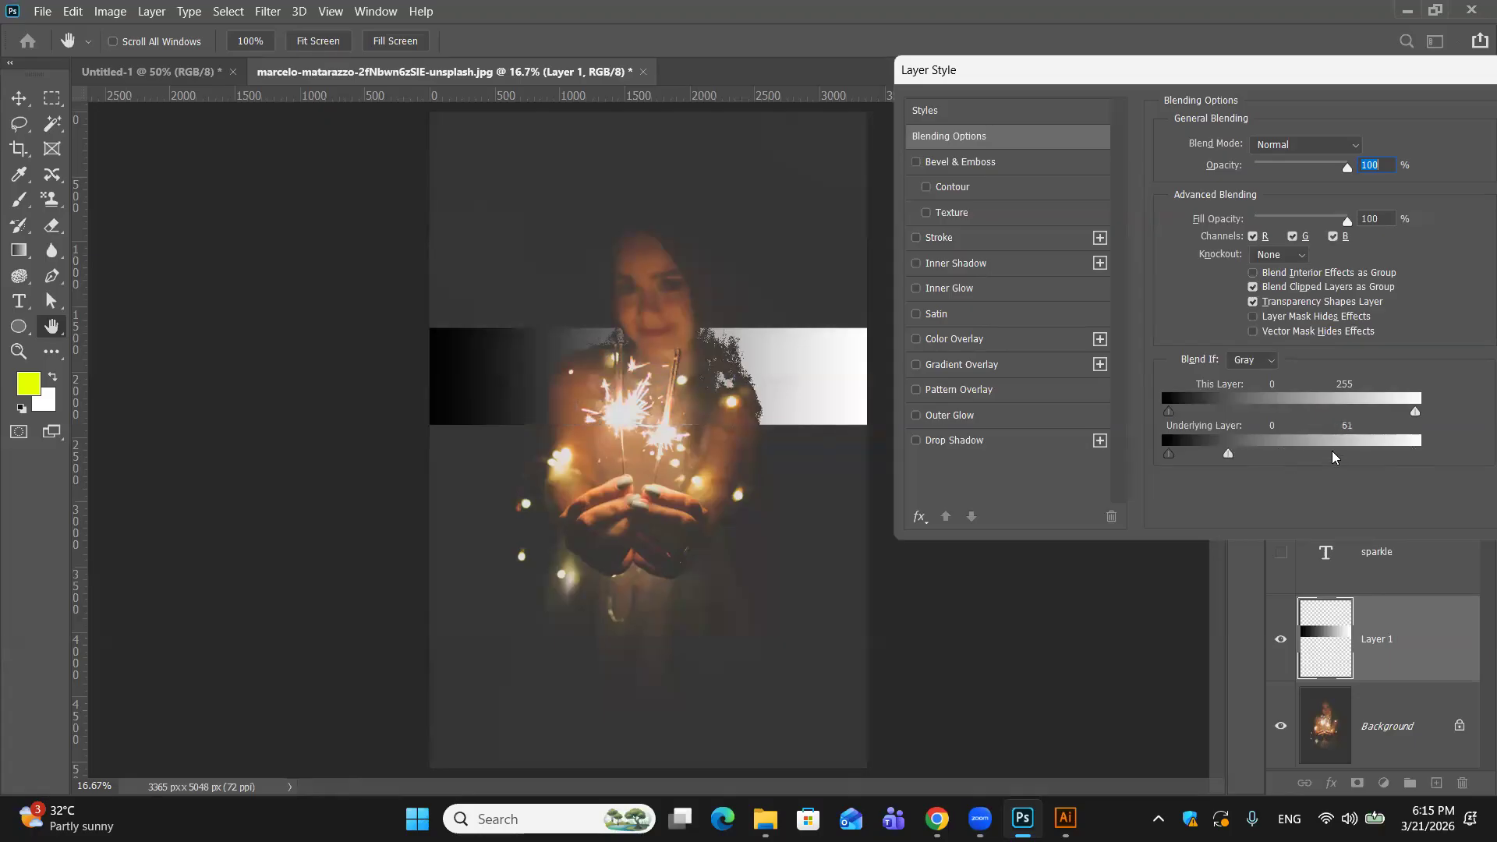
{"action": "left_click_drag", "start_coordinate": [1332, 458], "coordinate": [1415, 457]}
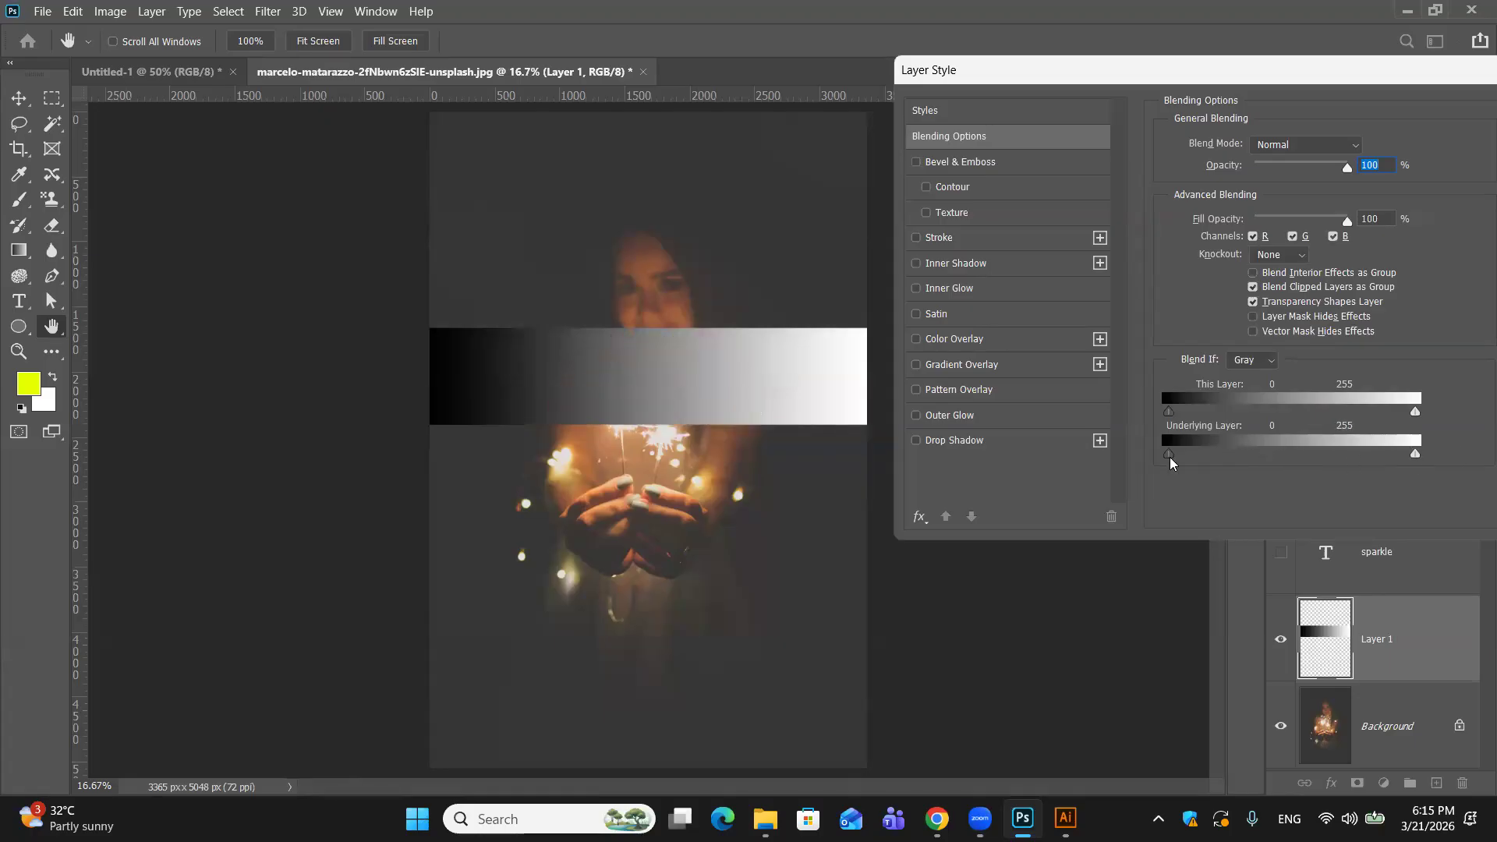
{"action": "mouse_move", "coordinate": [1168, 454]}
{"action": "left_mouse_down"}
{"action": "mouse_move", "coordinate": [1411, 452]}
{"action": "mouse_move", "coordinate": [1168, 455]}
{"action": "left_mouse_up"}
{"action": "key", "text": "Down"}
{"action": "key", "text": "Down"}
{"action": "key", "text": "Return"}
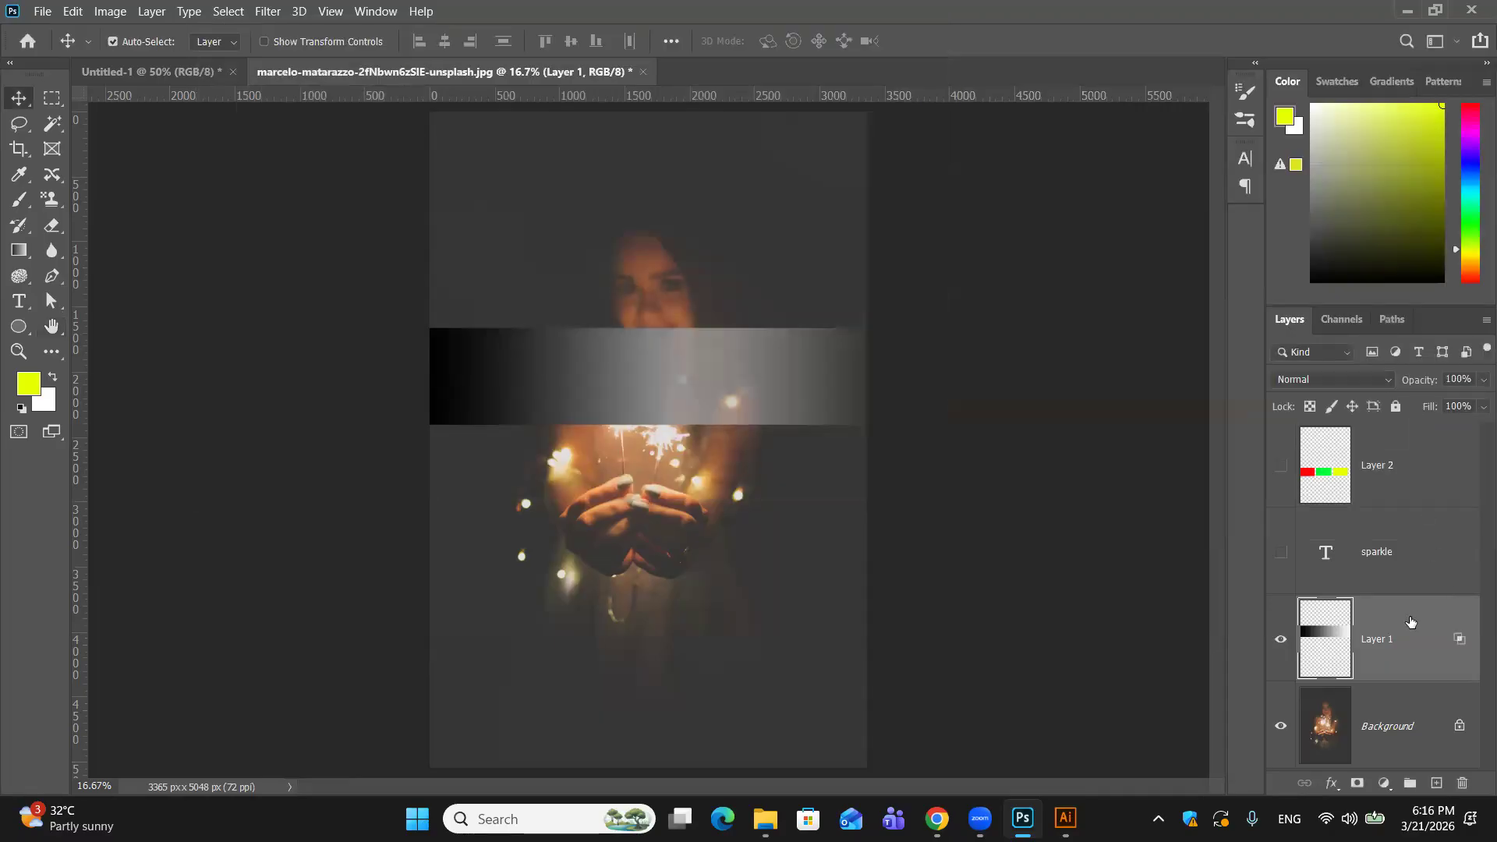
Step: Move the gradient band down so that it covers the lit sparklers above the woman's hands
{"action": "mouse_move", "coordinate": [721, 395]}
{"action": "left_mouse_down"}
{"action": "mouse_move", "coordinate": [722, 417]}
{"action": "mouse_move", "coordinate": [733, 386]}
{"action": "left_mouse_up"}
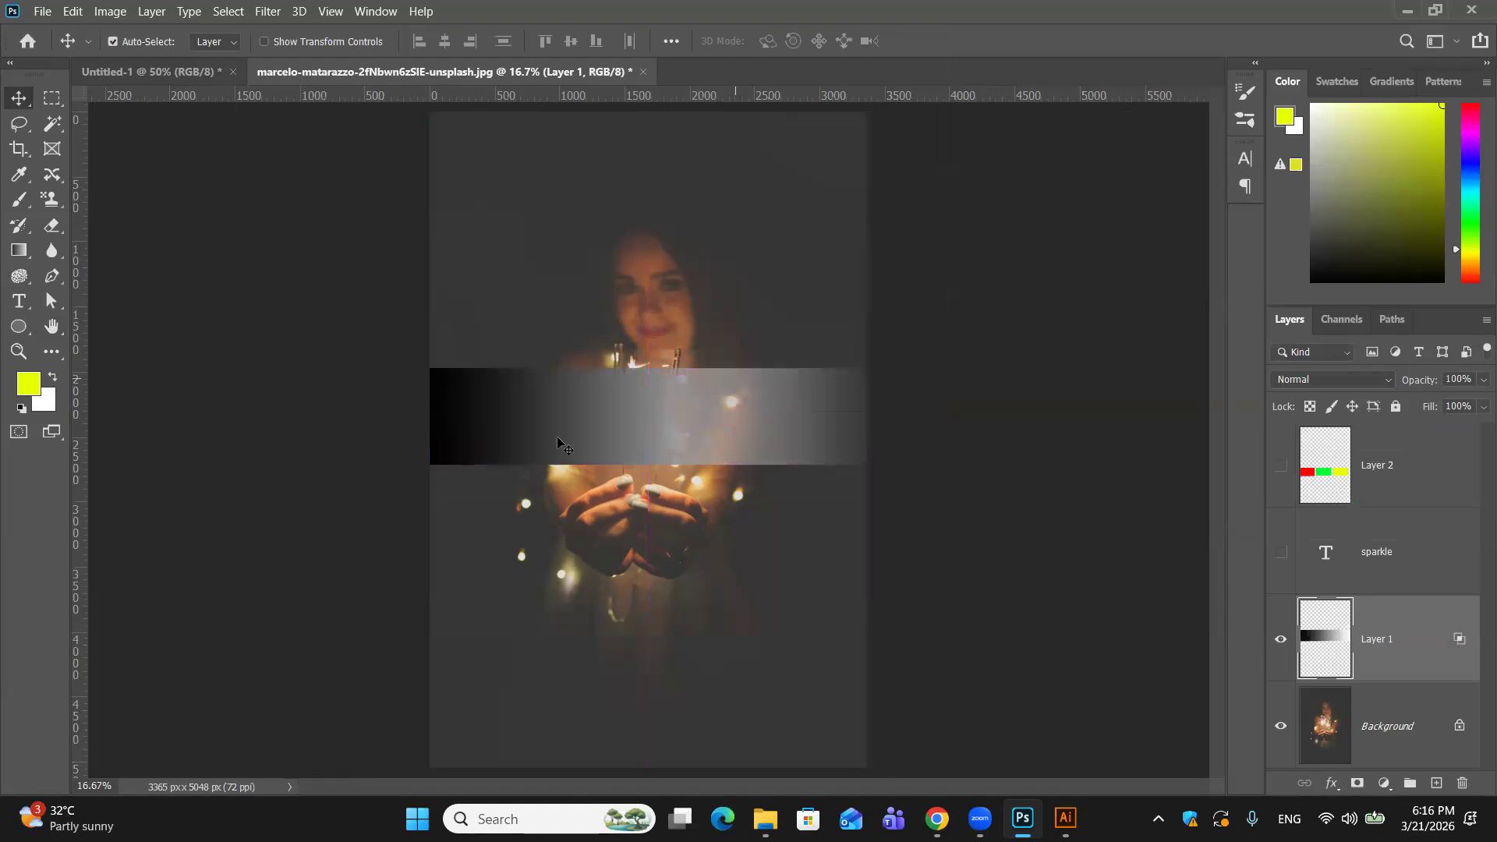
Step: Try splitting Underlying Layer's white Blend If slider to 34 / 255 for the gradient layer, and discard the change
{"action": "double_click", "coordinate": [1438, 635]}
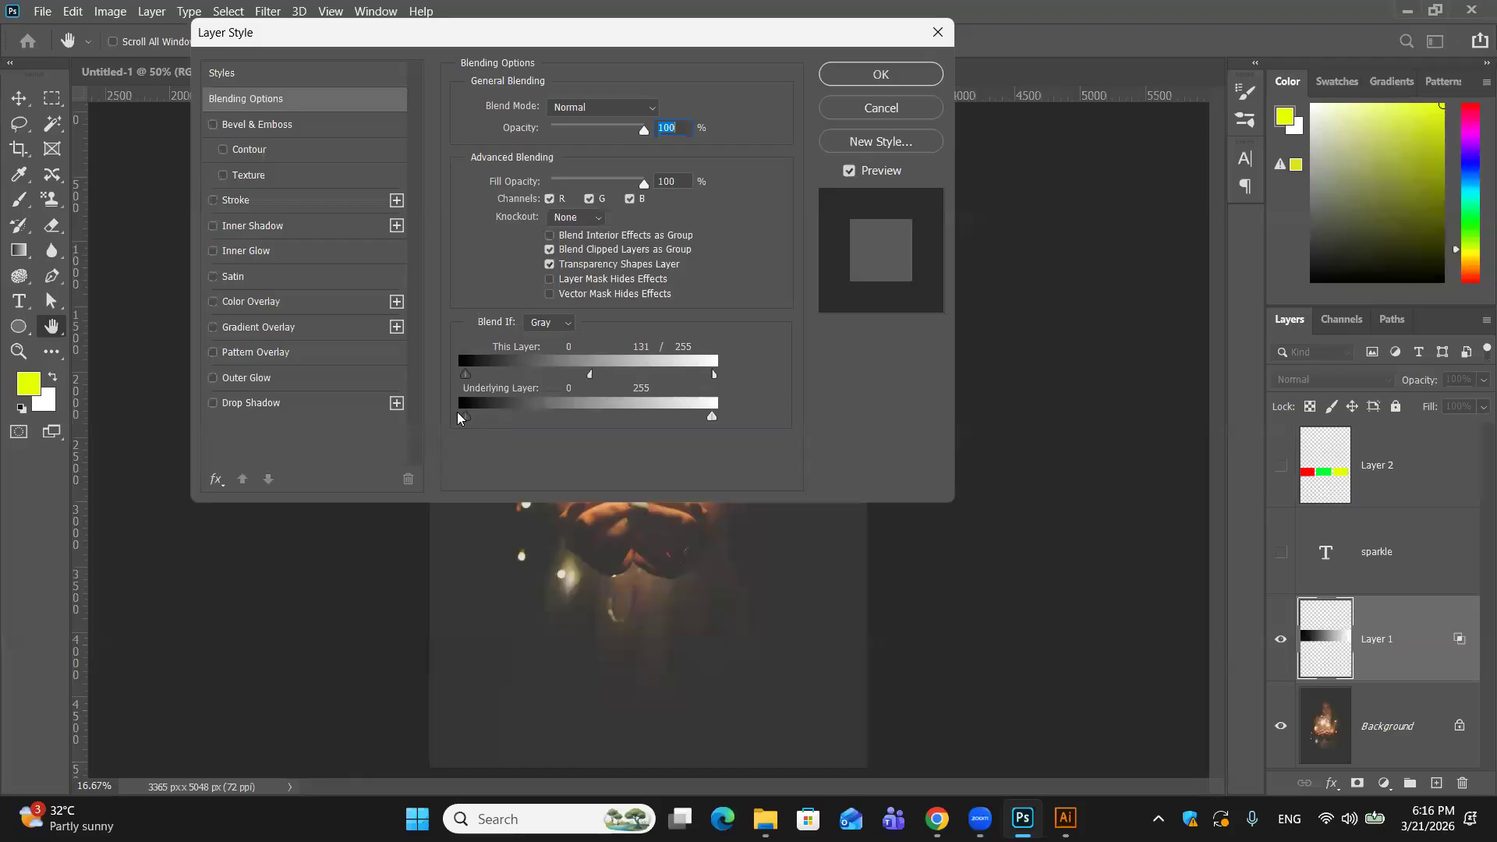
{"action": "left_click_drag", "start_coordinate": [719, 48], "coordinate": [1381, 31]}
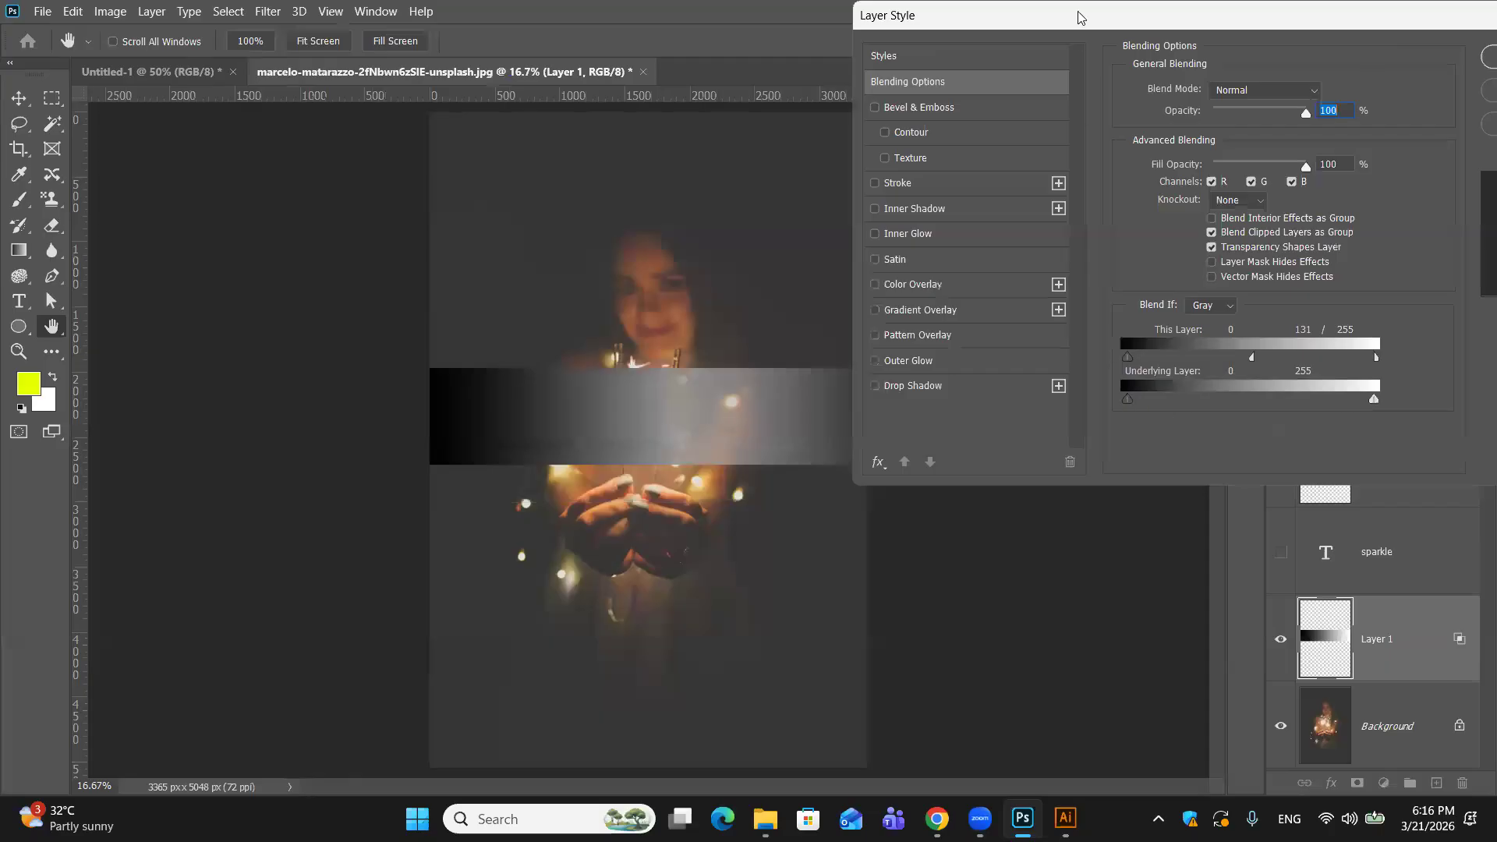
{"action": "left_click_drag", "start_coordinate": [1075, 30], "coordinate": [1117, 30]}
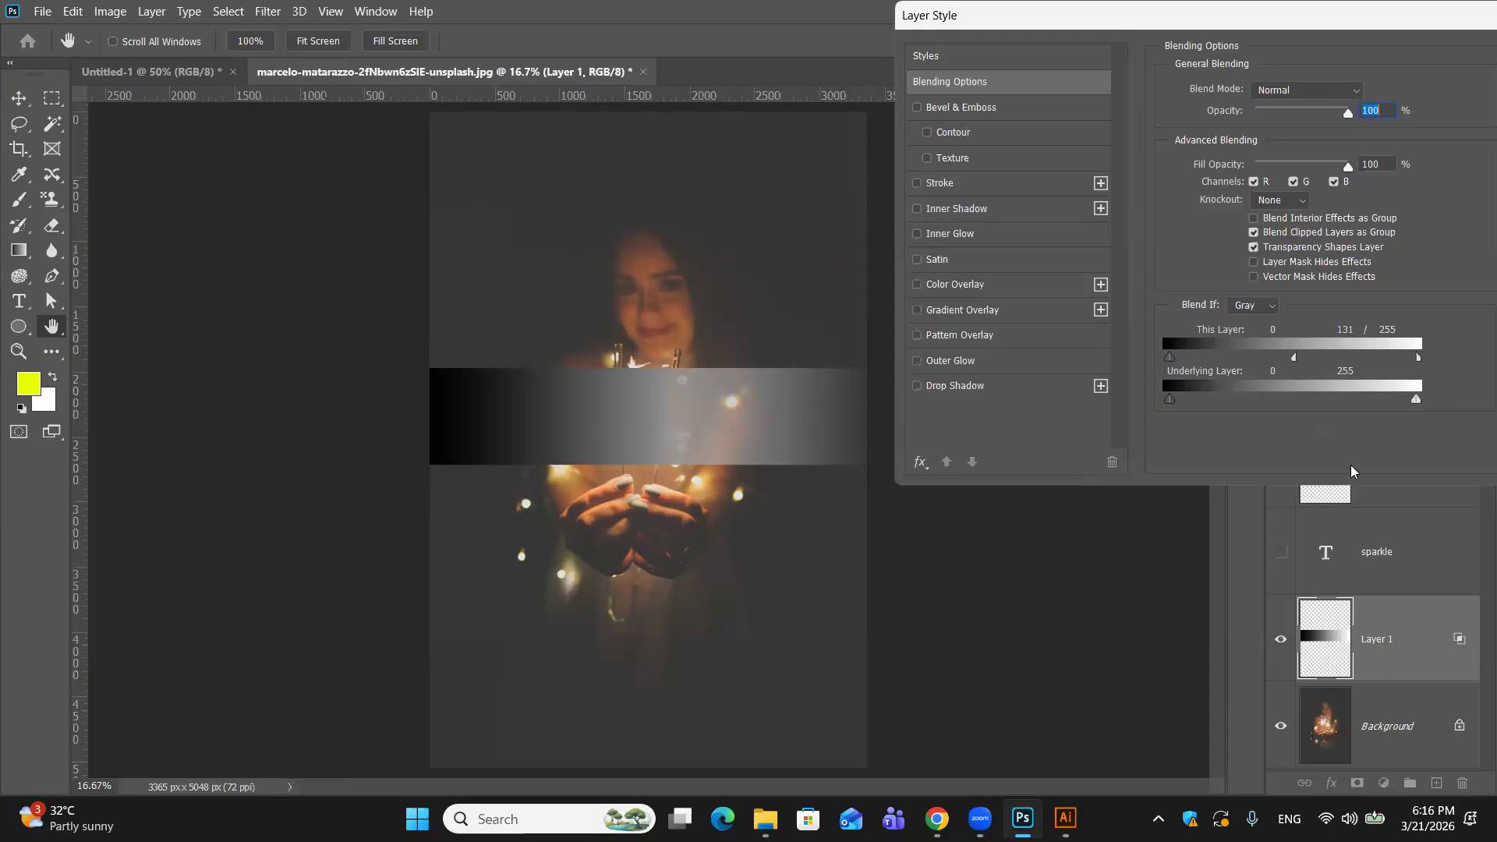
{"action": "left_click_drag", "start_coordinate": [1415, 400], "coordinate": [1207, 399]}
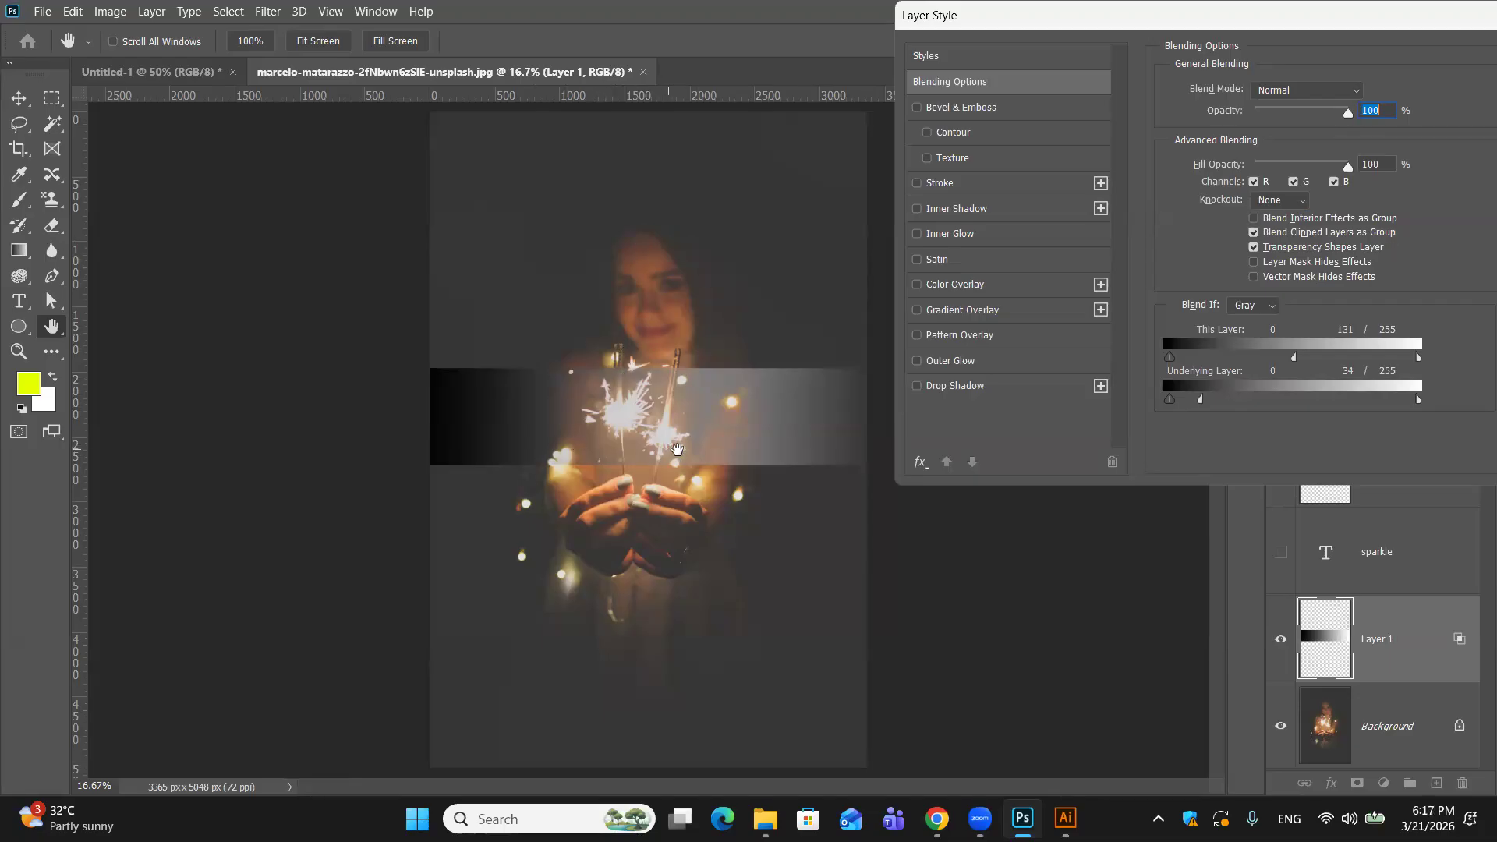
{"action": "left_click_drag", "start_coordinate": [1108, 16], "coordinate": [410, 204]}
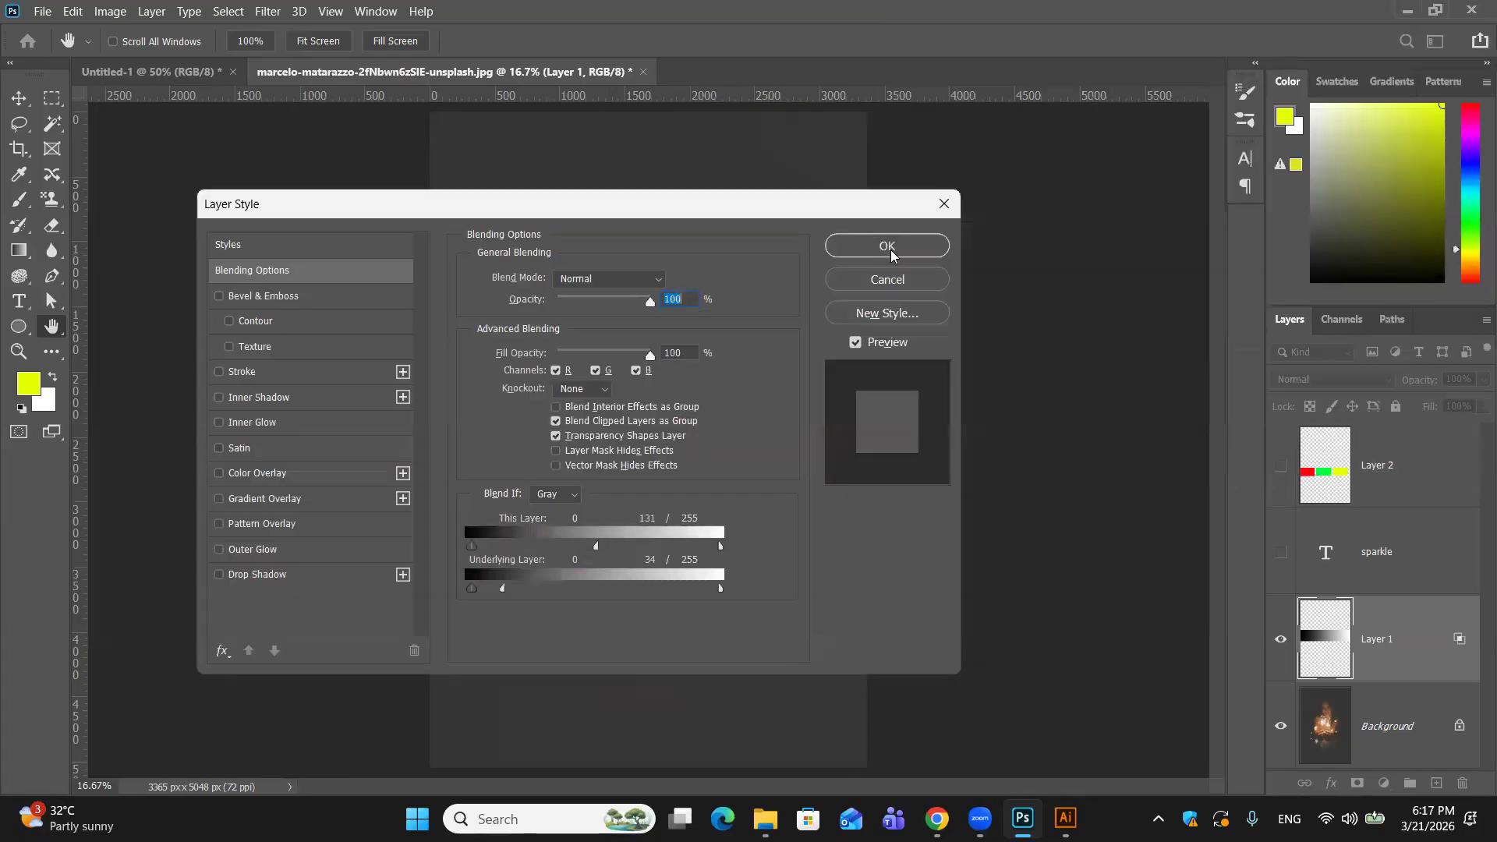
{"action": "left_click", "coordinate": [879, 282]}
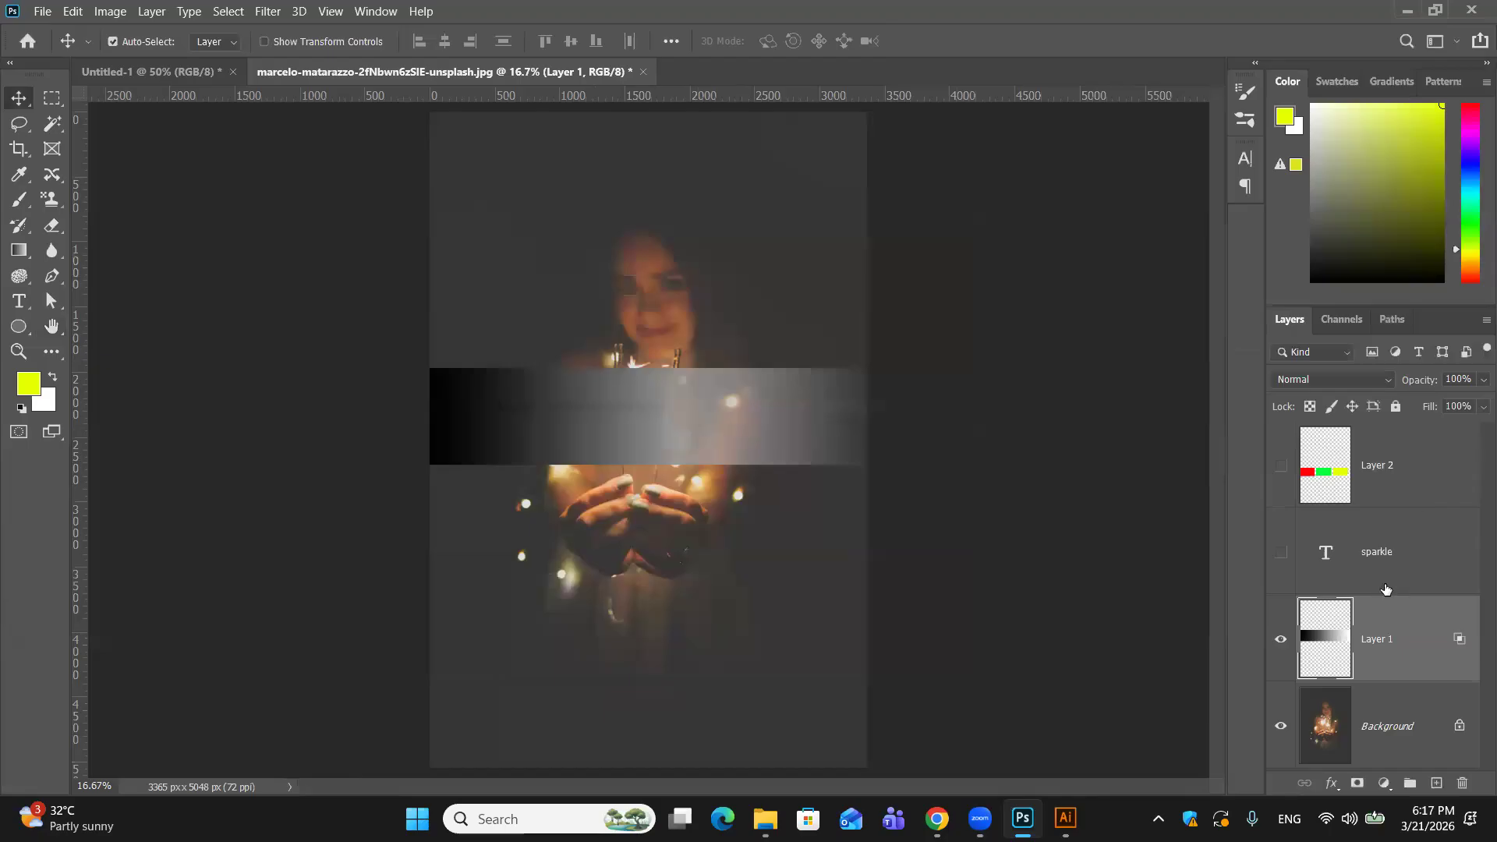
Step: Show the "sparkle" text layer and recolor its text to red ff0000
{"action": "left_click", "coordinate": [1281, 552]}
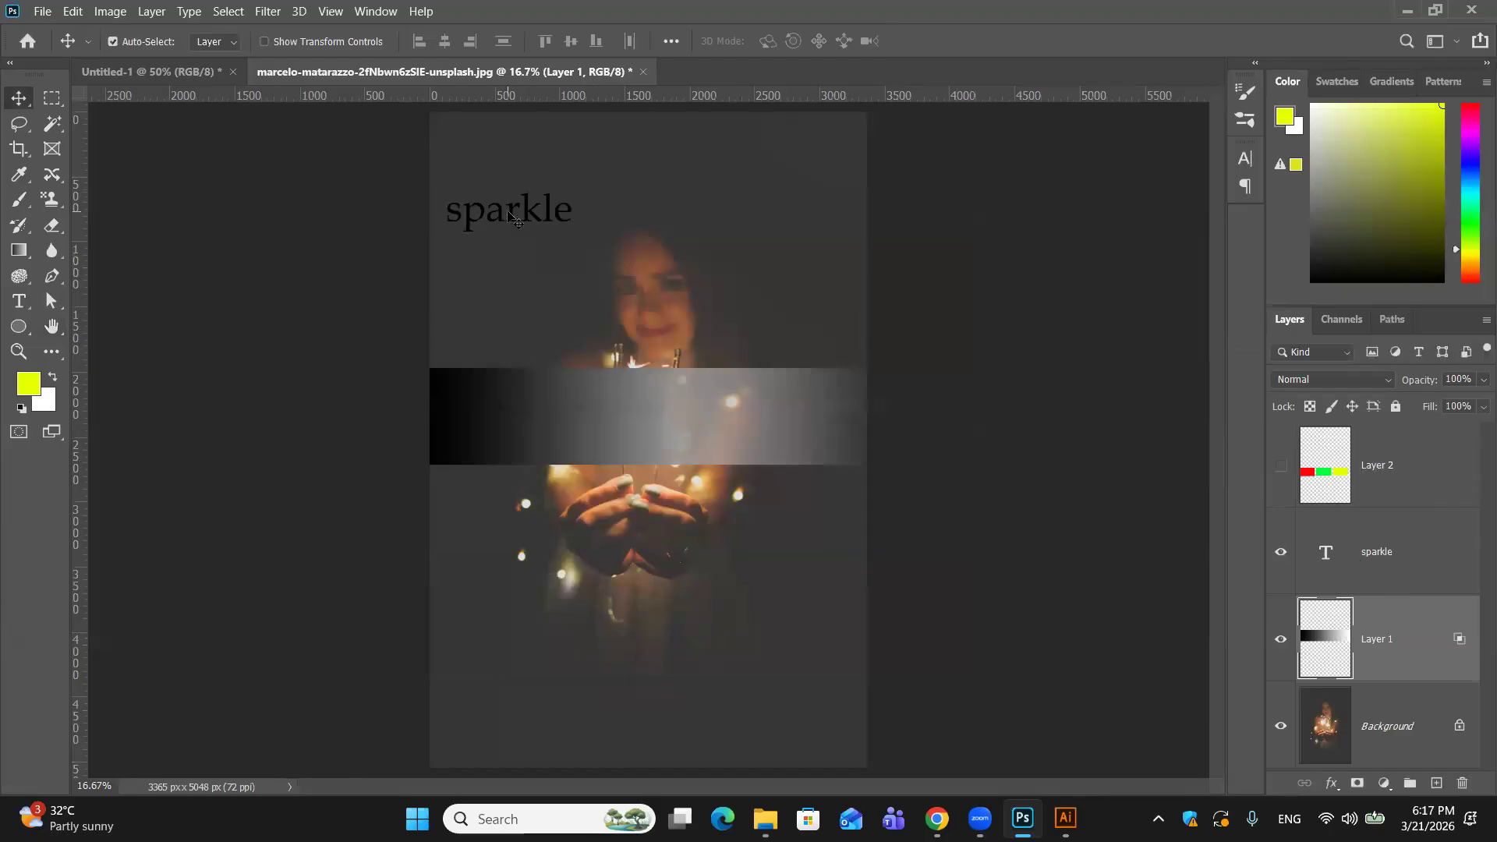
{"action": "left_click", "coordinate": [511, 216]}
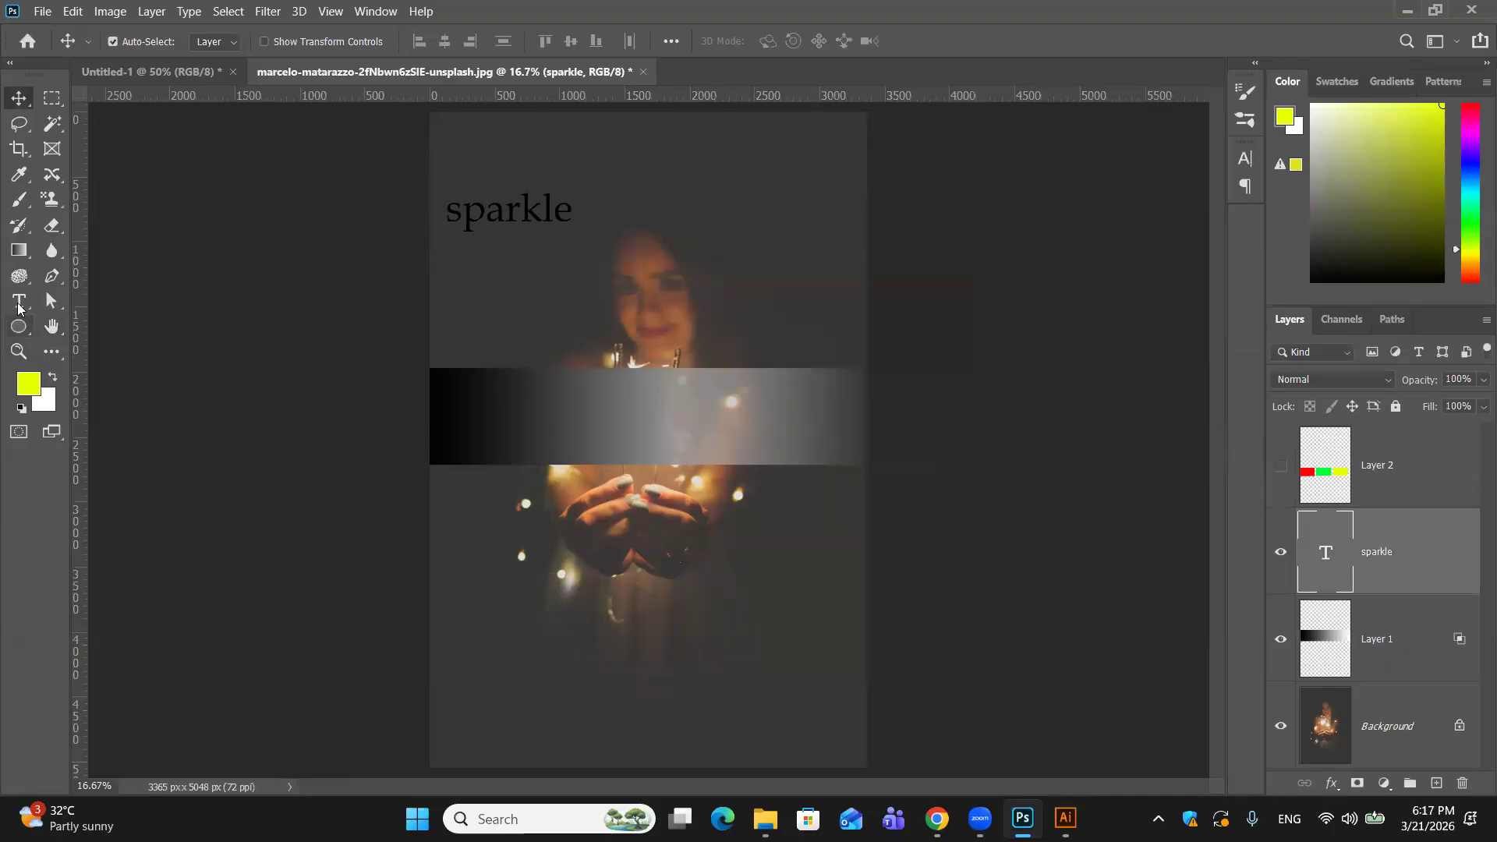
{"action": "double_click", "coordinate": [542, 219]}
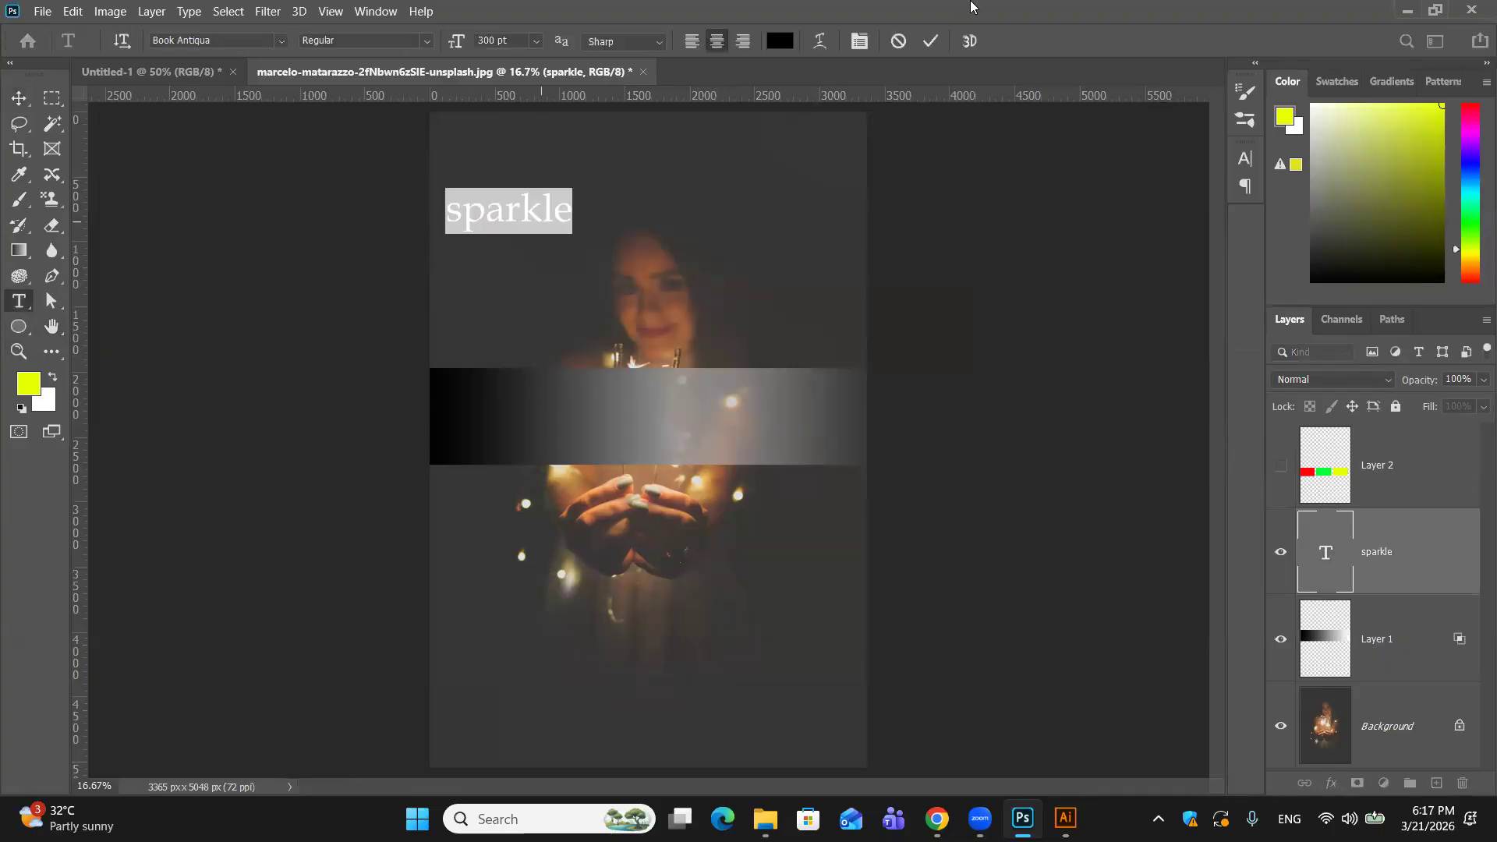
{"action": "left_click", "coordinate": [781, 41]}
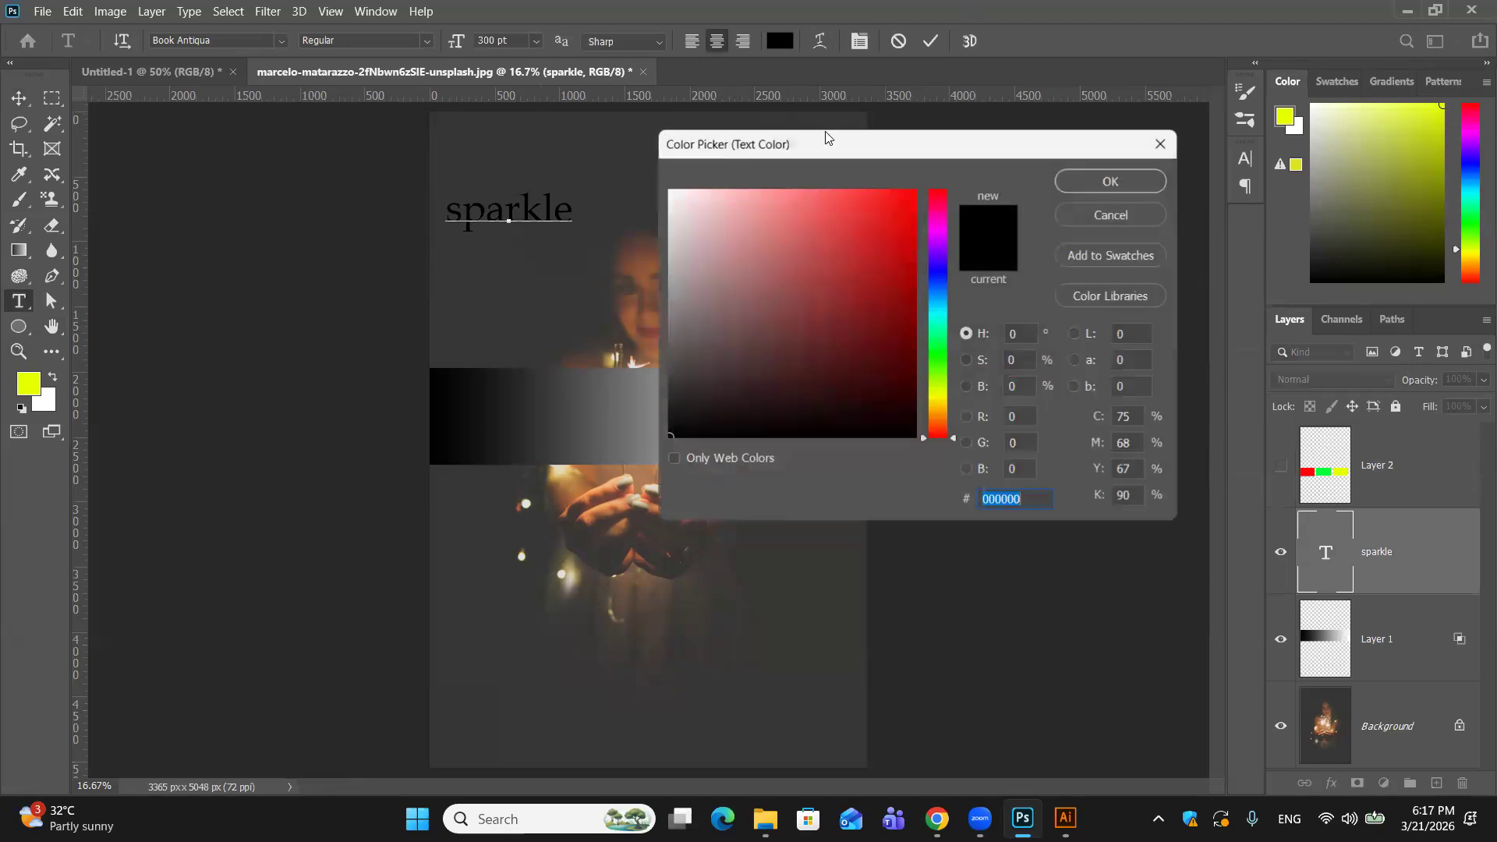
{"action": "left_click", "coordinate": [879, 226]}
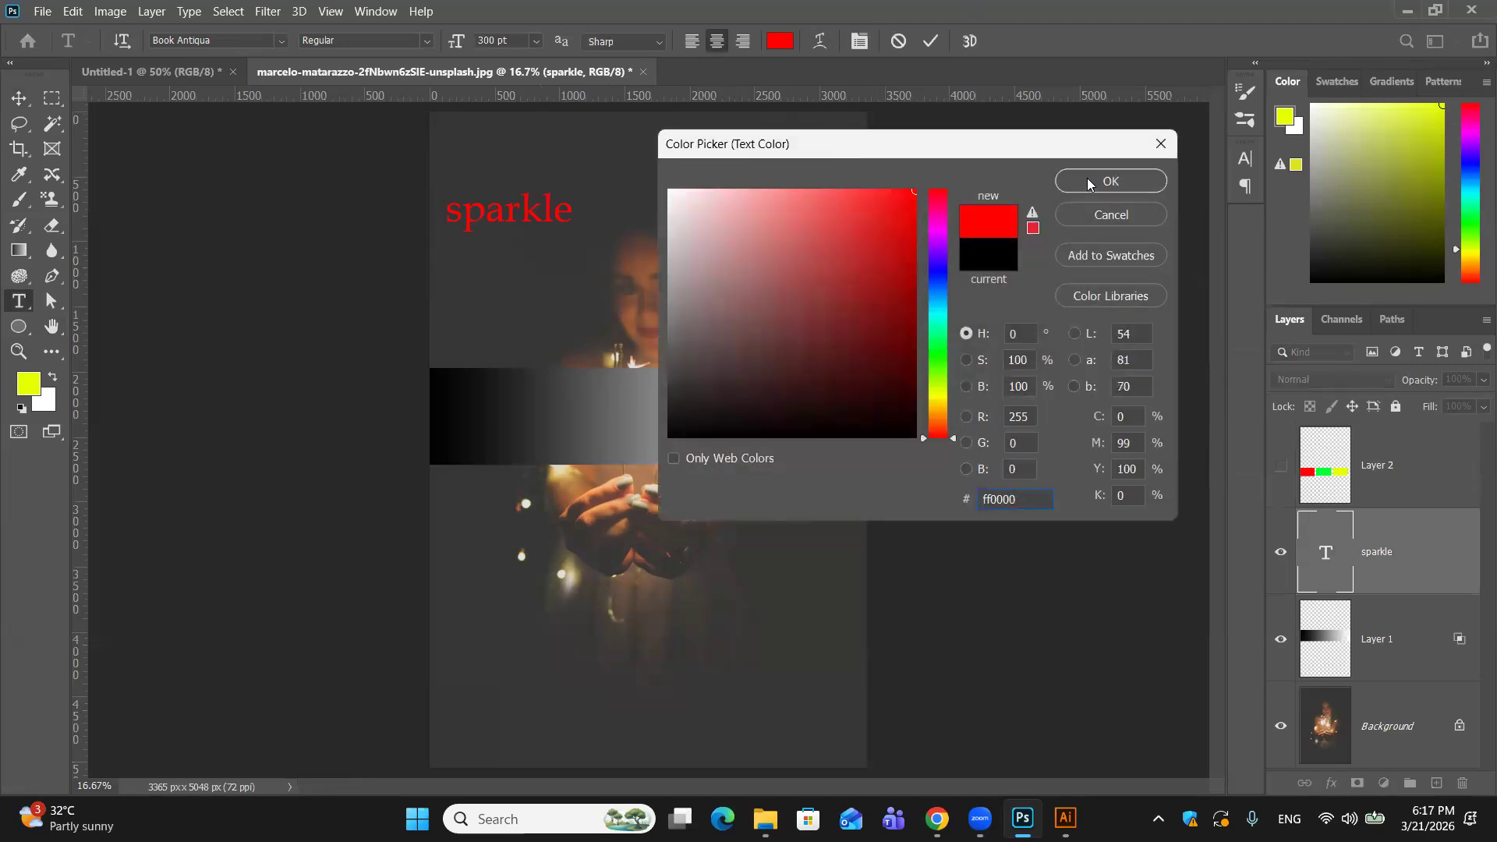
{"action": "left_click", "coordinate": [1099, 180]}
Step: Increase the "sparkle" text's font size to 492 pt
{"action": "left_click", "coordinate": [859, 43]}
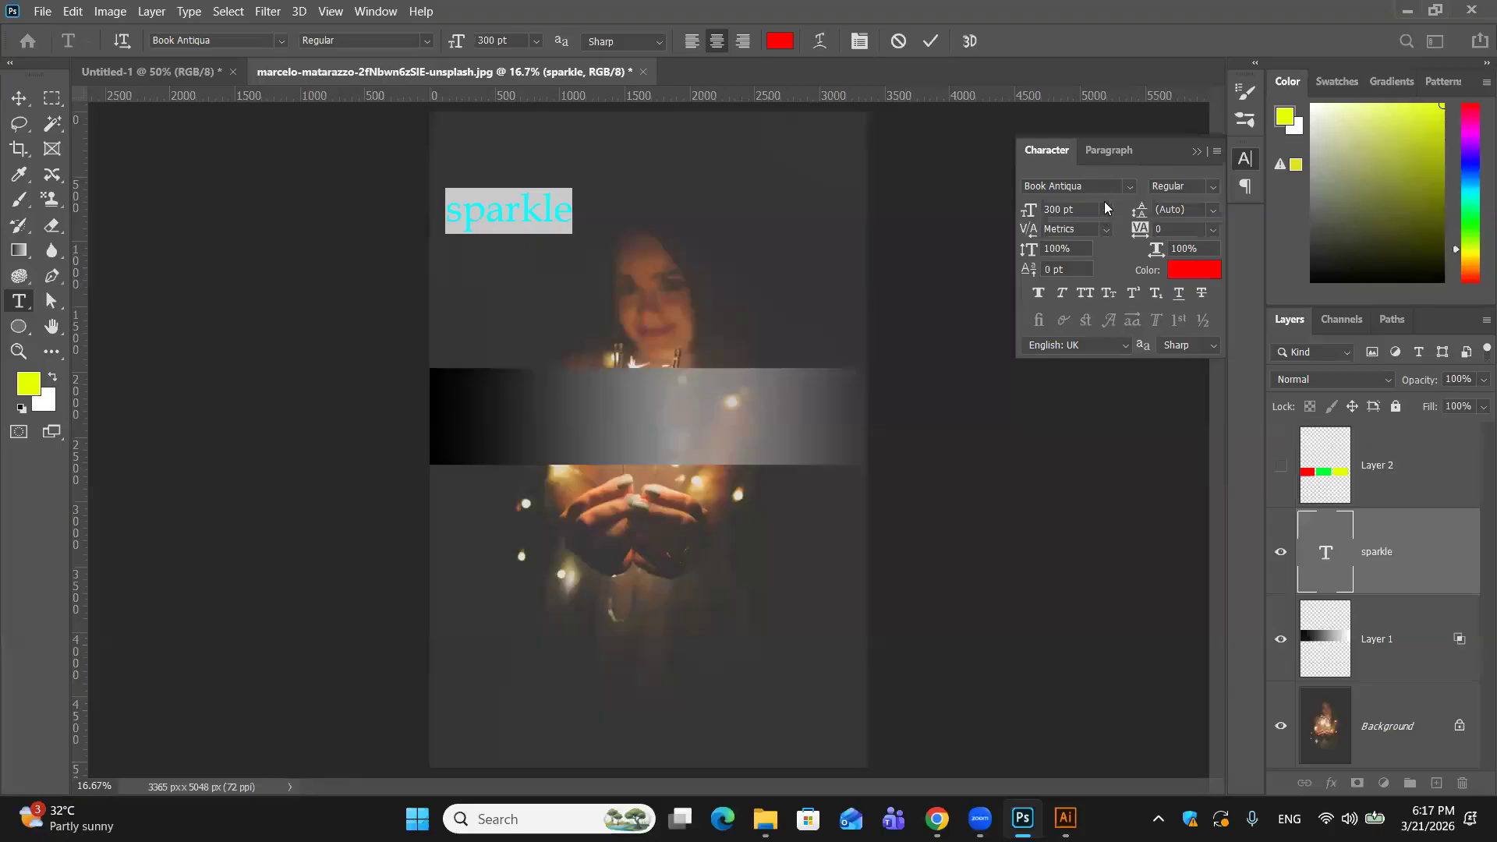
{"action": "key", "text": "Up"}
{"action": "key", "text": "Up"}
{"action": "key", "text": "Up"}
{"action": "key", "text": "Up"}
{"action": "key", "text": "Up"}
{"action": "key", "text": "Up"}
{"action": "key", "text": "Up"}
{"action": "key", "text": "Up"}
{"action": "key", "text": "Up"}
{"action": "key", "text": "Up"}
{"action": "key", "text": "Up"}
{"action": "key", "text": "Up"}
{"action": "key", "text": "Up"}
{"action": "key", "text": "Up"}
{"action": "key", "text": "Up"}
{"action": "key", "text": "Up"}
{"action": "key", "text": "Up"}
{"action": "key", "text": "Up"}
{"action": "key", "text": "Up"}
{"action": "key", "text": "Up"}
{"action": "key", "text": "Up"}
{"action": "key", "text": "Up"}
{"action": "key", "text": "Up"}
{"action": "key", "text": "Up"}
{"action": "key", "text": "Up"}
{"action": "key", "text": "Up"}
{"action": "key", "text": "Up"}
{"action": "key", "text": "Up"}
{"action": "key", "text": "Up"}
{"action": "key", "text": "Up"}
{"action": "key", "text": "Up"}
{"action": "key", "text": "Up"}
{"action": "key", "text": "Up"}
{"action": "key", "text": "Up"}
{"action": "key", "text": "Up"}
{"action": "key", "text": "Up"}
{"action": "key", "text": "Up"}
{"action": "key", "text": "Up"}
{"action": "key", "text": "Up"}
{"action": "key", "text": "Up"}
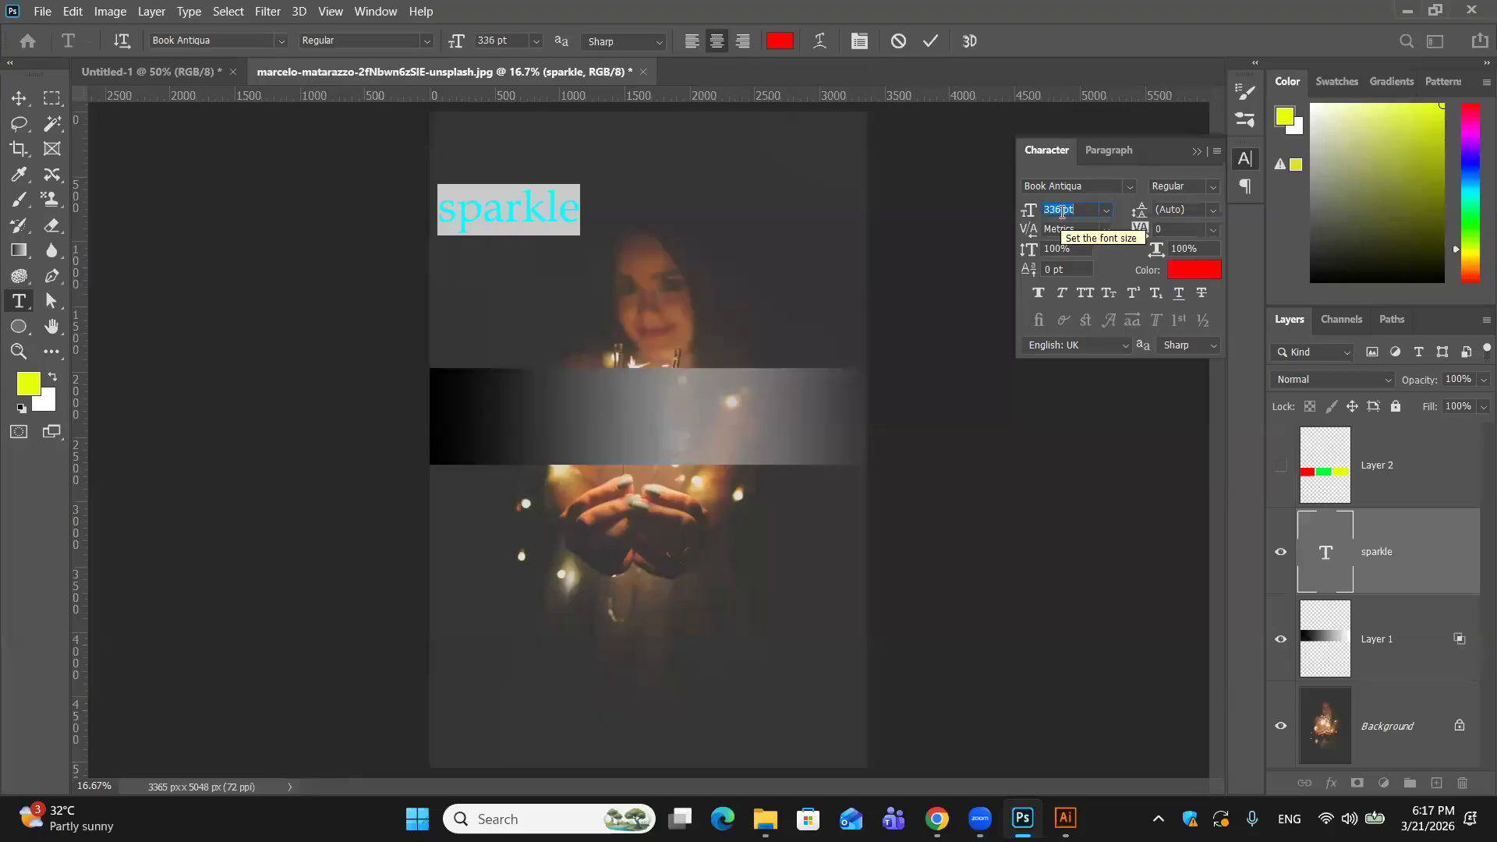
{"action": "key", "text": "Up"}
{"action": "key", "text": "Up"}
{"action": "key", "text": "Up"}
{"action": "key", "text": "Up"}
{"action": "key", "text": "Up"}
{"action": "key", "text": "Up"}
{"action": "key", "text": "Up"}
{"action": "key", "text": "Up"}
{"action": "key", "text": "Up"}
{"action": "key", "text": "Up"}
{"action": "key", "text": "Up"}
{"action": "key", "text": "Up"}
{"action": "key", "text": "Up"}
{"action": "key", "text": "Up"}
{"action": "key", "text": "Up"}
{"action": "key", "text": "Up"}
{"action": "key", "text": "Up"}
{"action": "key", "text": "Up"}
{"action": "key", "text": "Up"}
{"action": "key", "text": "Up"}
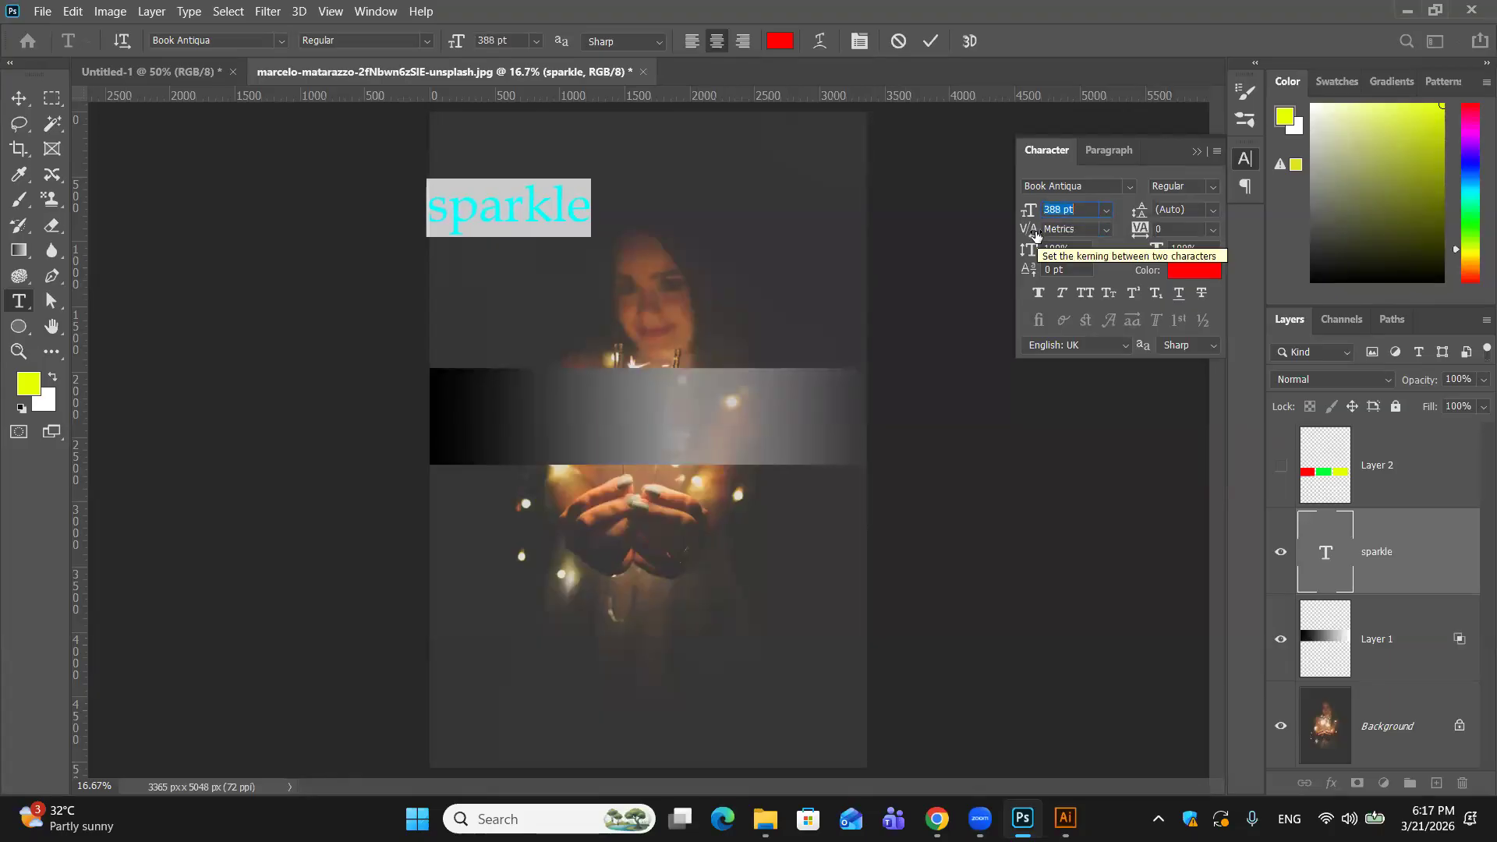
{"action": "key", "text": "Up"}
{"action": "key", "text": "Up"}
{"action": "key", "text": "Up"}
{"action": "key", "text": "Up"}
{"action": "key", "text": "Up"}
{"action": "key", "text": "Up"}
{"action": "key", "text": "Up"}
{"action": "key", "text": "Up"}
{"action": "key", "text": "Up"}
{"action": "key", "text": "Up"}
{"action": "key", "text": "Up"}
{"action": "key", "text": "Up"}
{"action": "key", "text": "Up"}
{"action": "key", "text": "Up"}
{"action": "key", "text": "Up"}
{"action": "key", "text": "Up"}
{"action": "key", "text": "Up"}
{"action": "key", "text": "Up"}
{"action": "key", "text": "Up"}
{"action": "key", "text": "Up"}
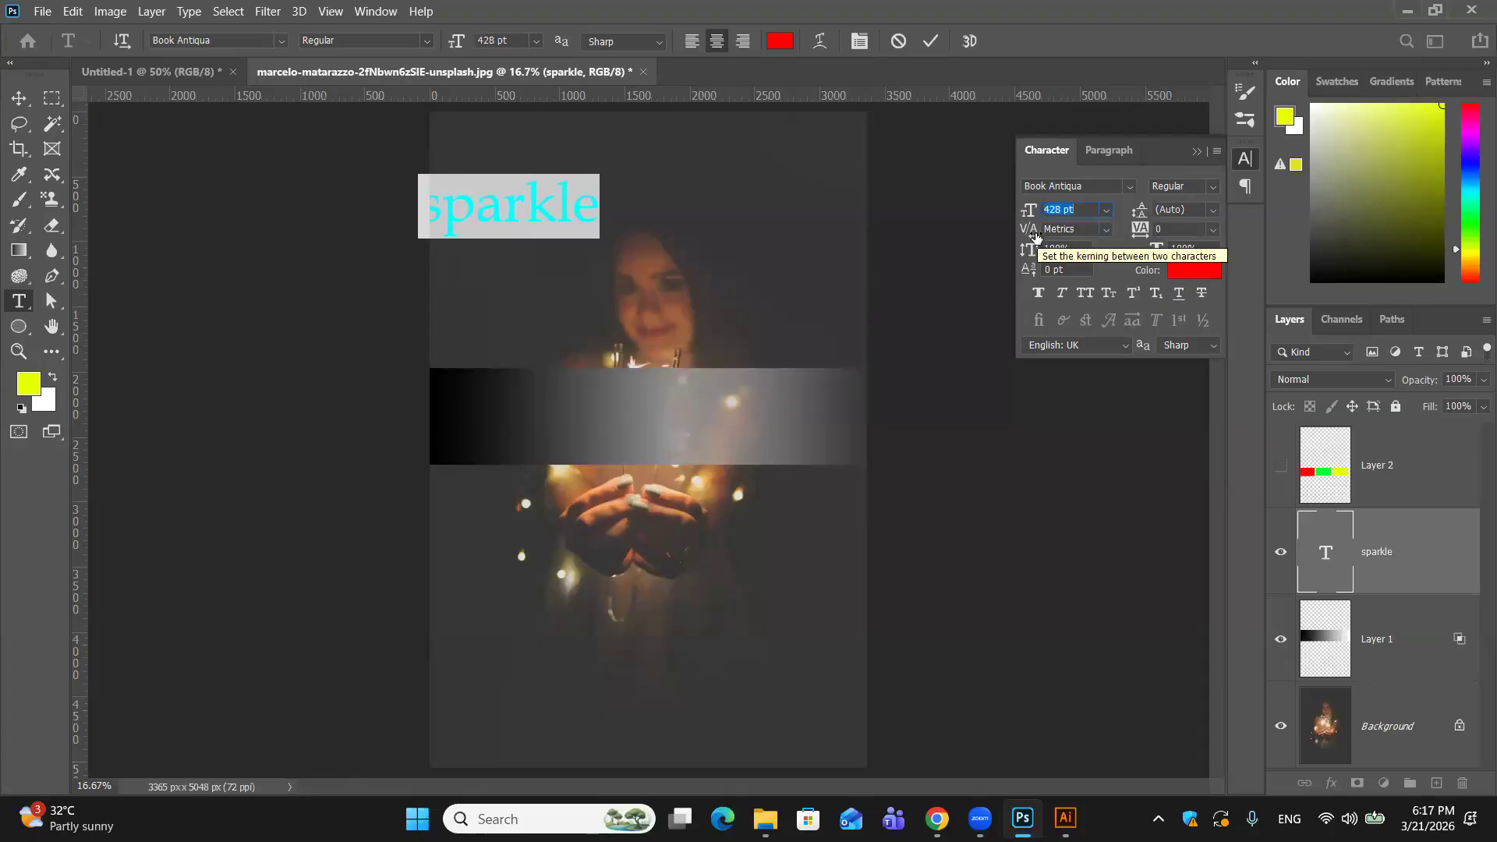
{"action": "key", "text": "Up"}
{"action": "key", "text": "Up"}
{"action": "key", "text": "Up"}
{"action": "key", "text": "Up"}
{"action": "key", "text": "Up"}
{"action": "key", "text": "Up"}
{"action": "key", "text": "Up"}
{"action": "key", "text": "Up"}
{"action": "key", "text": "Up"}
{"action": "key", "text": "Up"}
{"action": "key", "text": "Up"}
{"action": "key", "text": "Up"}
{"action": "key", "text": "Up"}
{"action": "key", "text": "Up"}
{"action": "key", "text": "Up"}
{"action": "key", "text": "Up"}
{"action": "key", "text": "Up"}
{"action": "key", "text": "Up"}
{"action": "key", "text": "Up"}
{"action": "key", "text": "Up"}
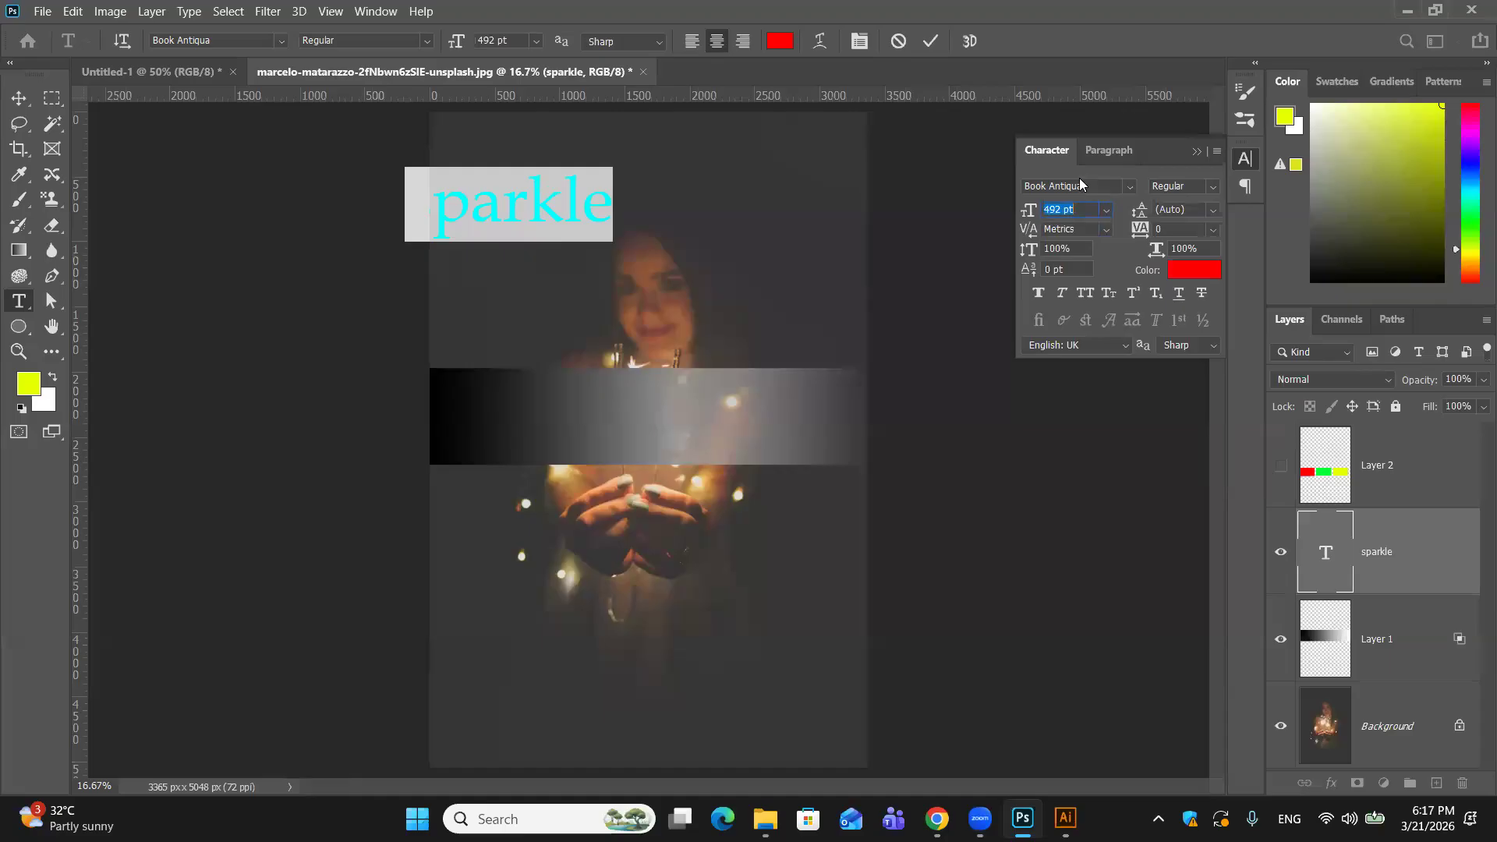
Step: Change the "sparkle" text's font to Impact and commit the text edit
{"action": "left_click", "coordinate": [1132, 186]}
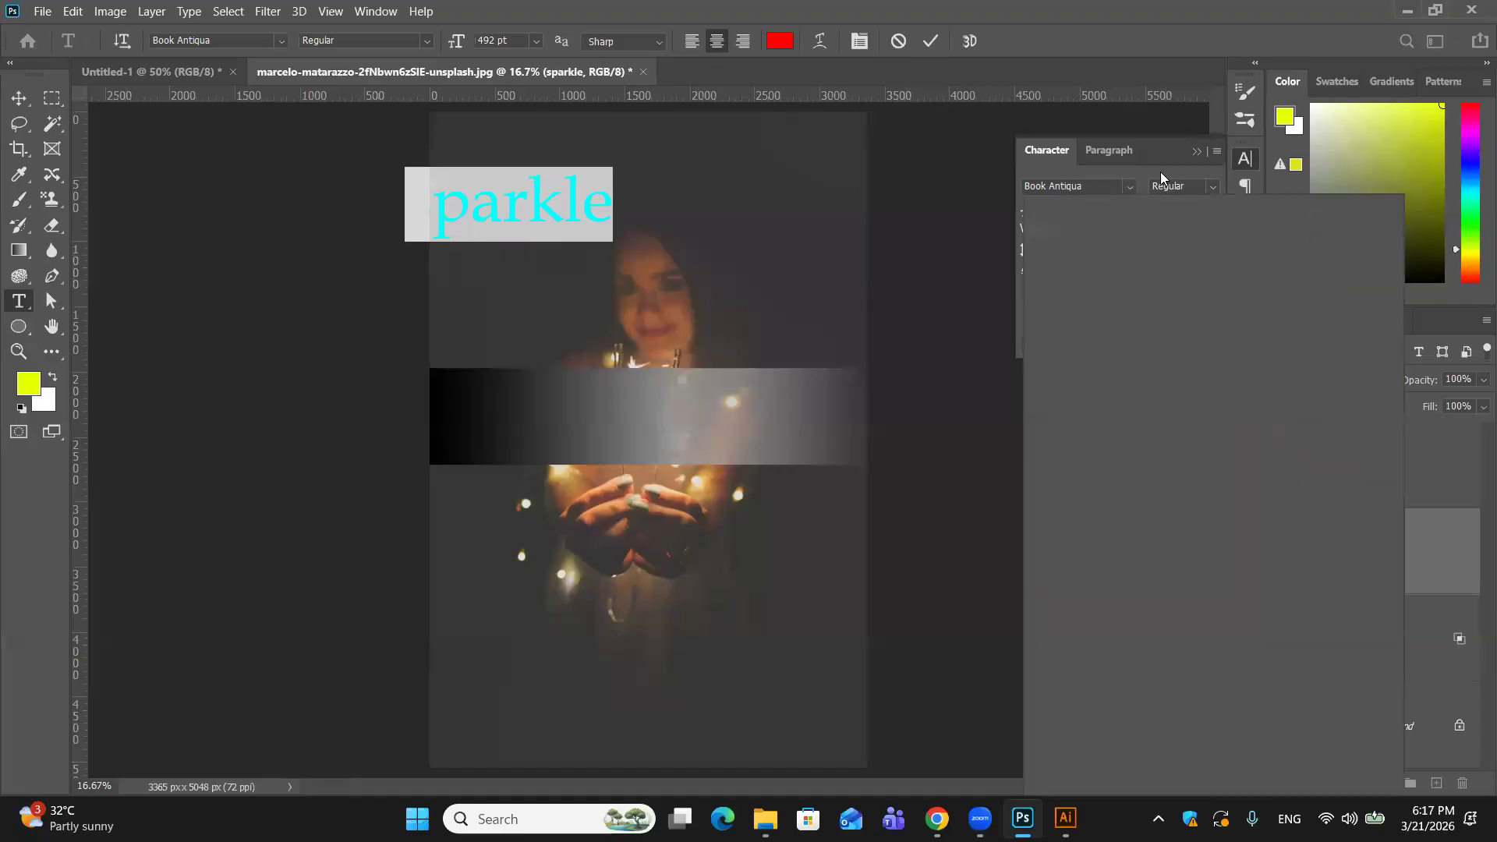
{"action": "left_click", "coordinate": [1253, 267]}
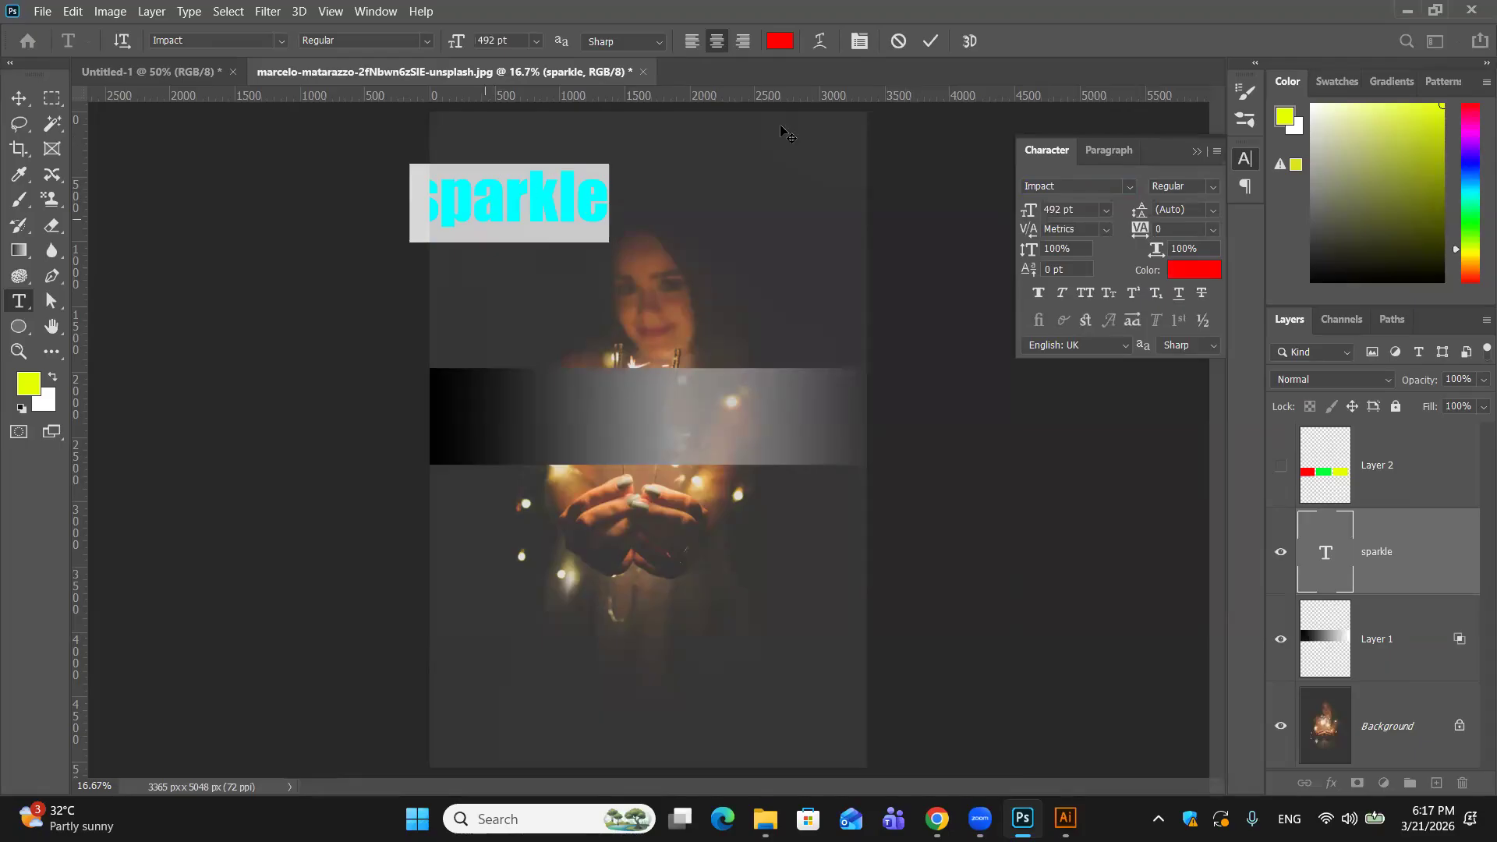
{"action": "left_click", "coordinate": [930, 41]}
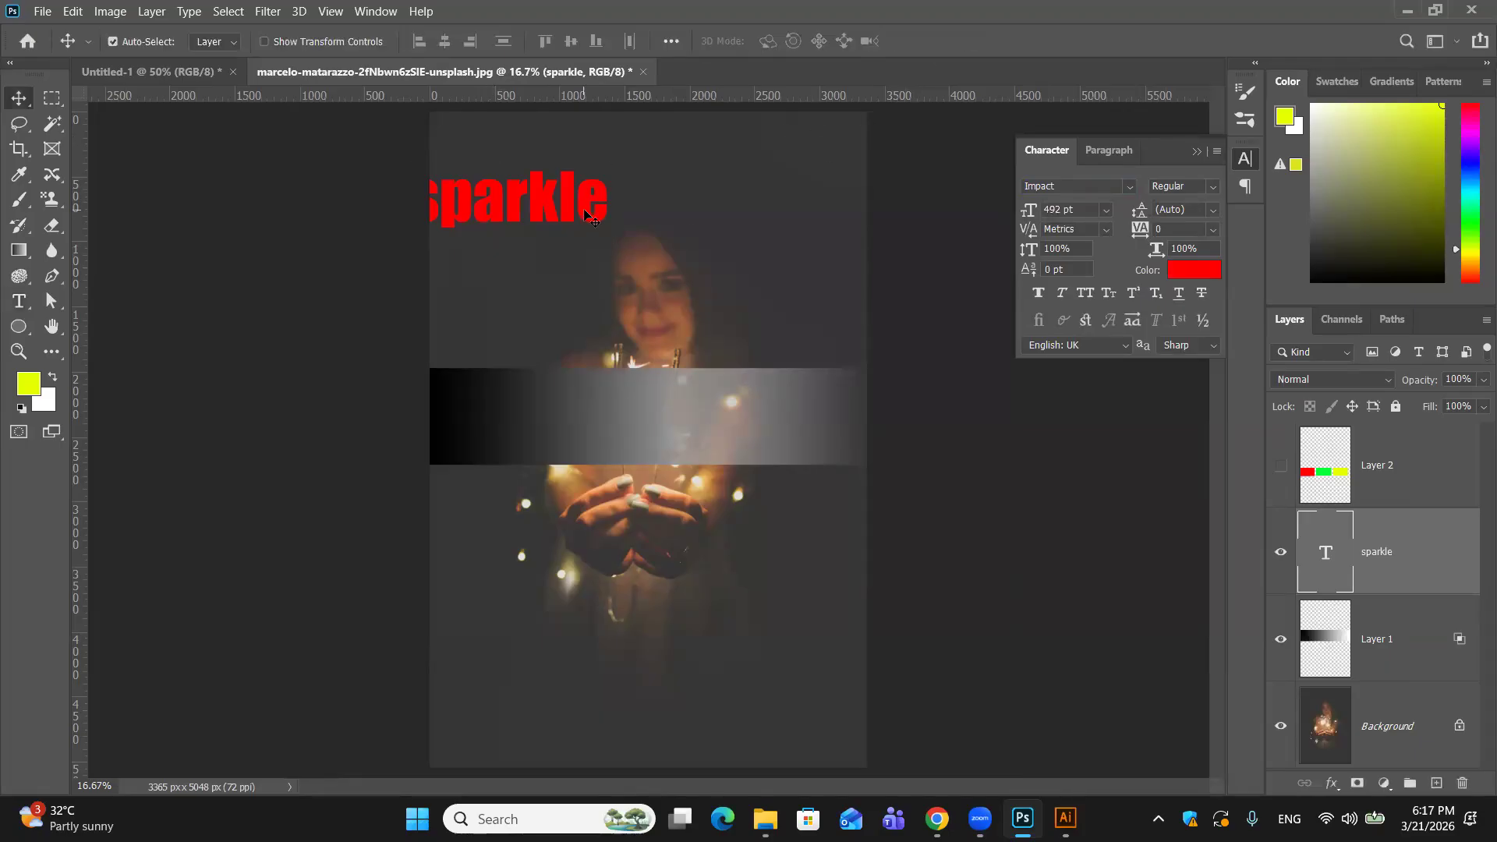
Step: Hide the gradient layer and move the "sparkle" text over the lit sparklers, centered horizontally on the woman
{"action": "left_click_drag", "start_coordinate": [546, 199], "coordinate": [577, 253]}
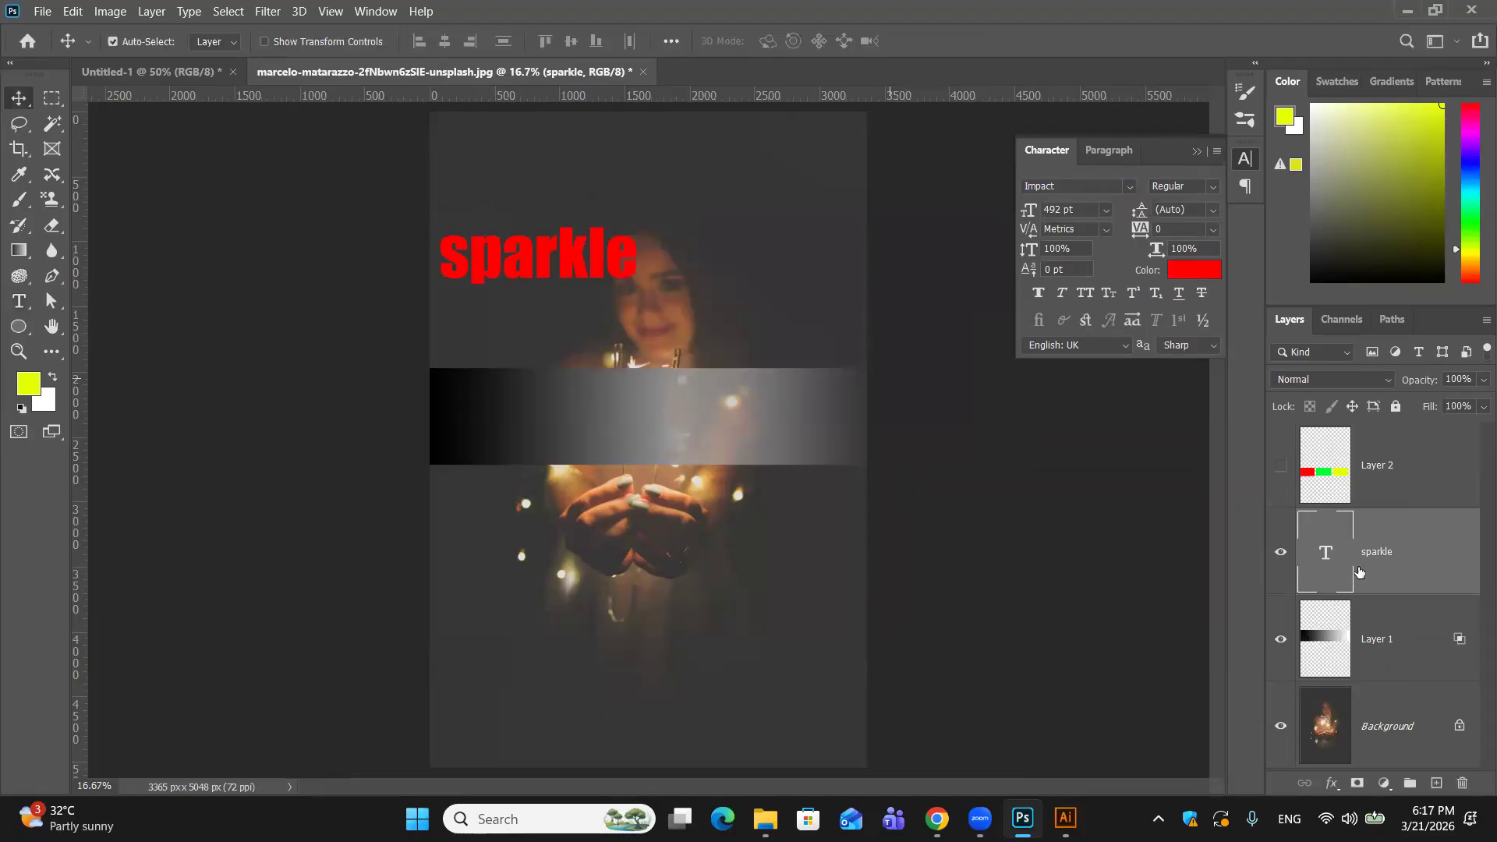
{"action": "left_click", "coordinate": [1281, 639]}
{"action": "left_click_drag", "start_coordinate": [533, 263], "coordinate": [633, 414]}
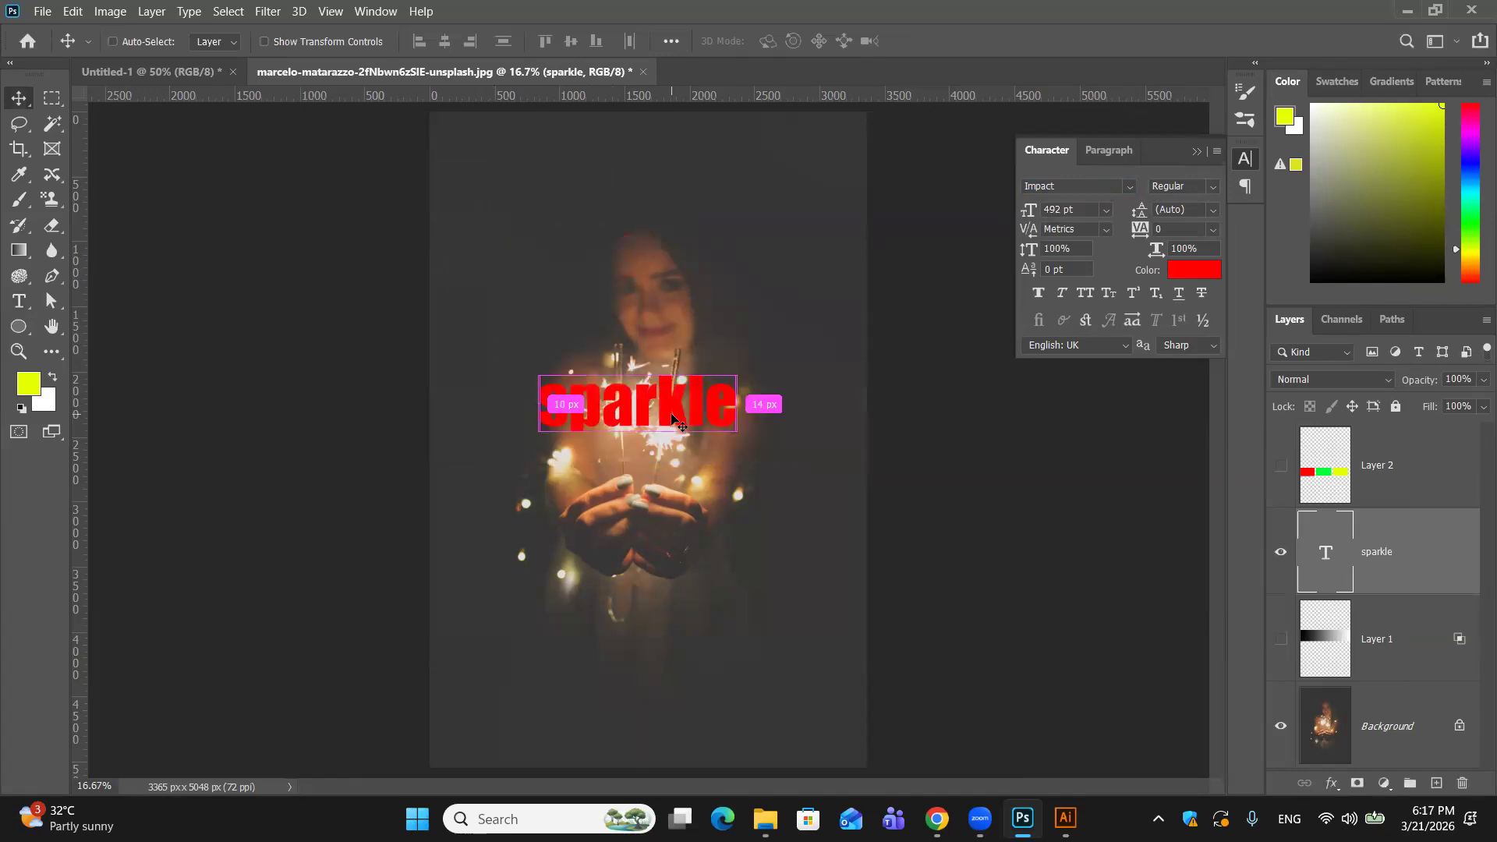
Step: Scale the "sparkle" text up proportionally to 210.73% and center it across the portrait over the sparklers
{"action": "key", "text": "ctrl+t"}
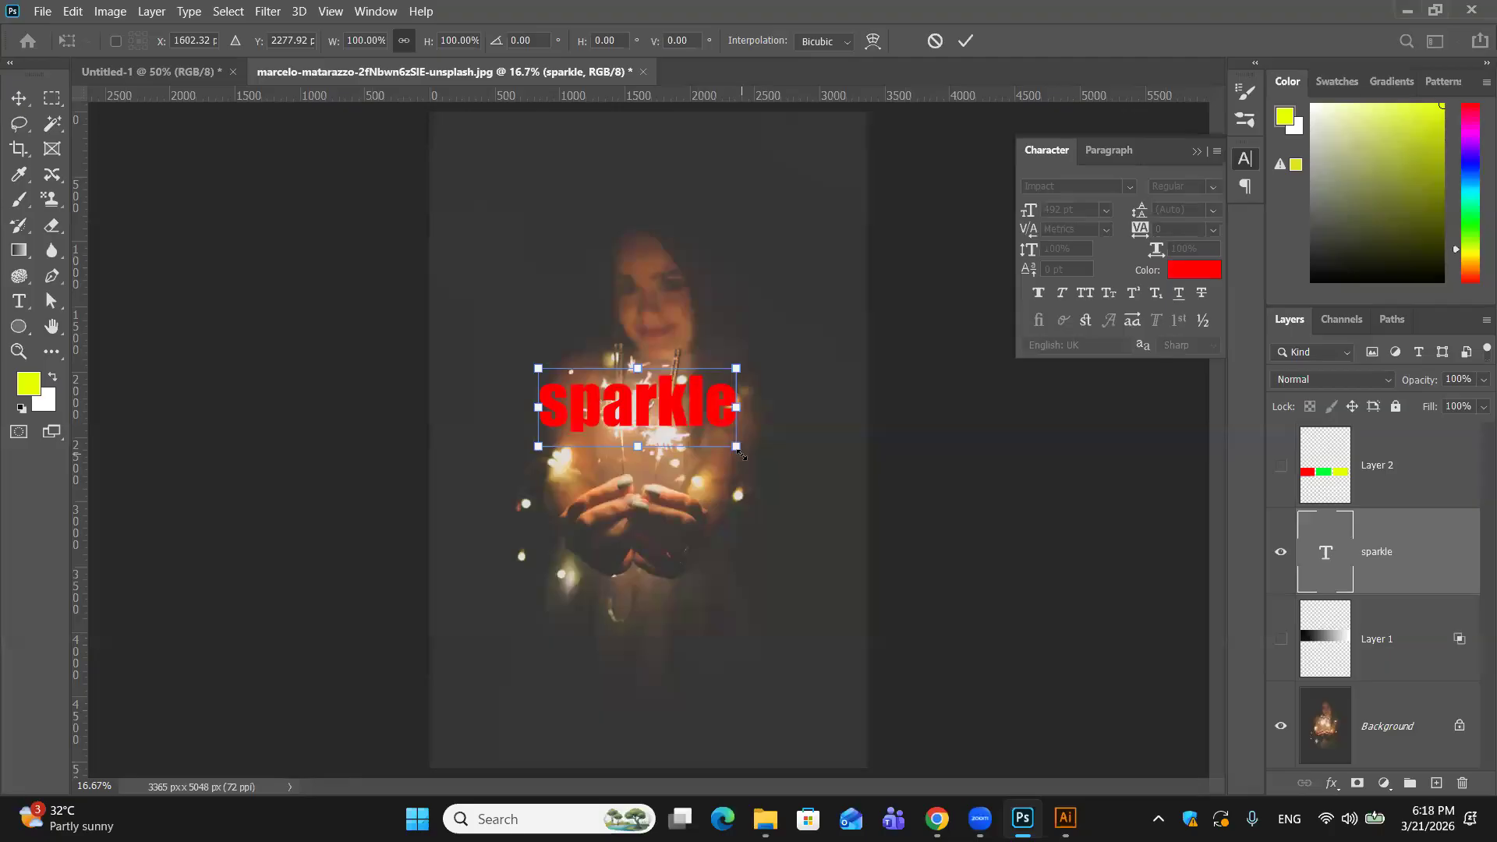
{"action": "left_click_drag", "start_coordinate": [736, 446], "coordinate": [947, 582]}
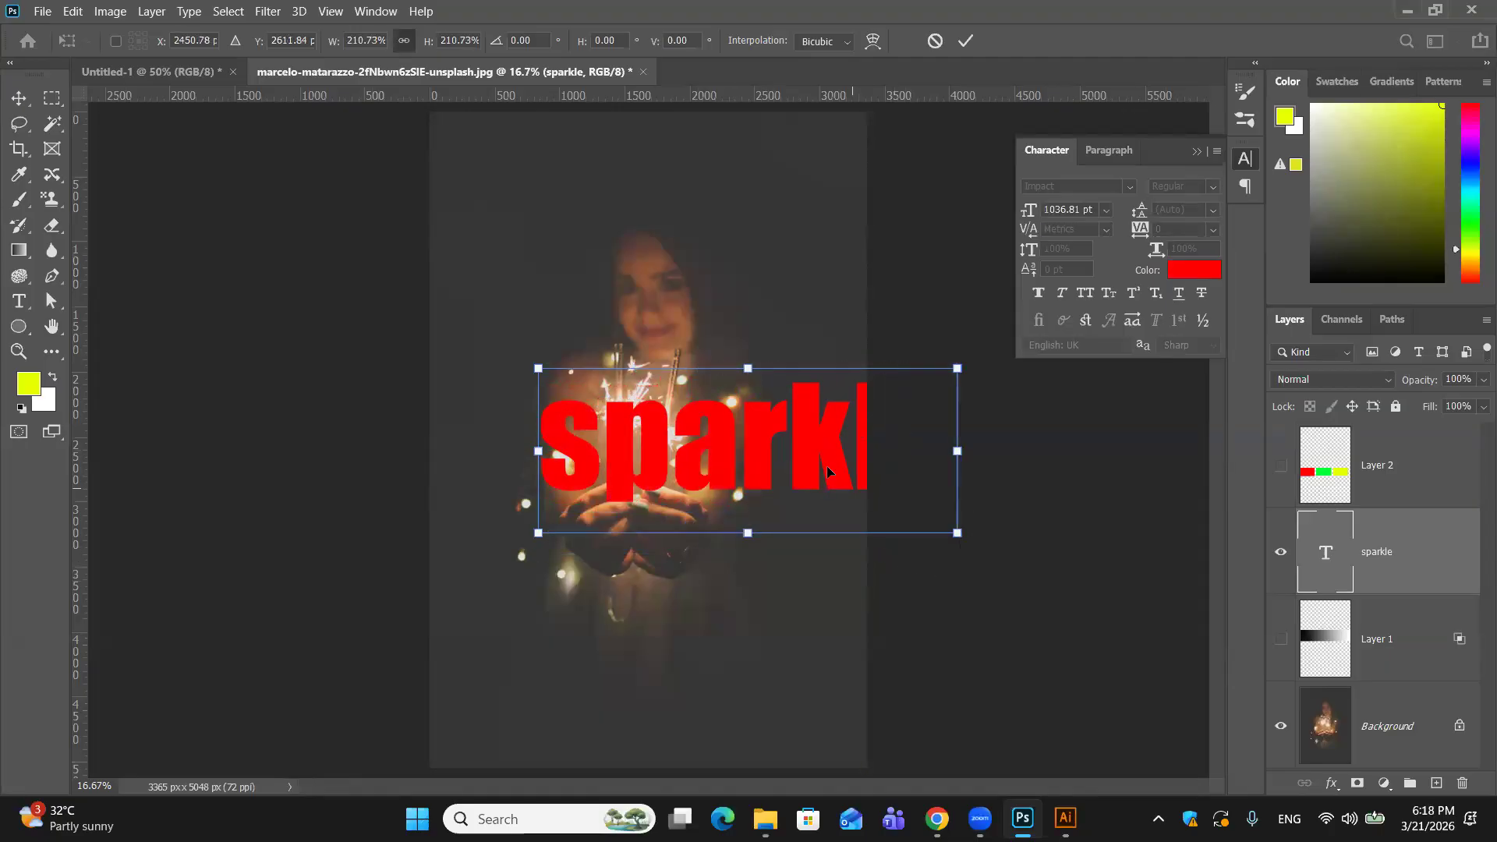
{"action": "left_click_drag", "start_coordinate": [827, 468], "coordinate": [731, 443]}
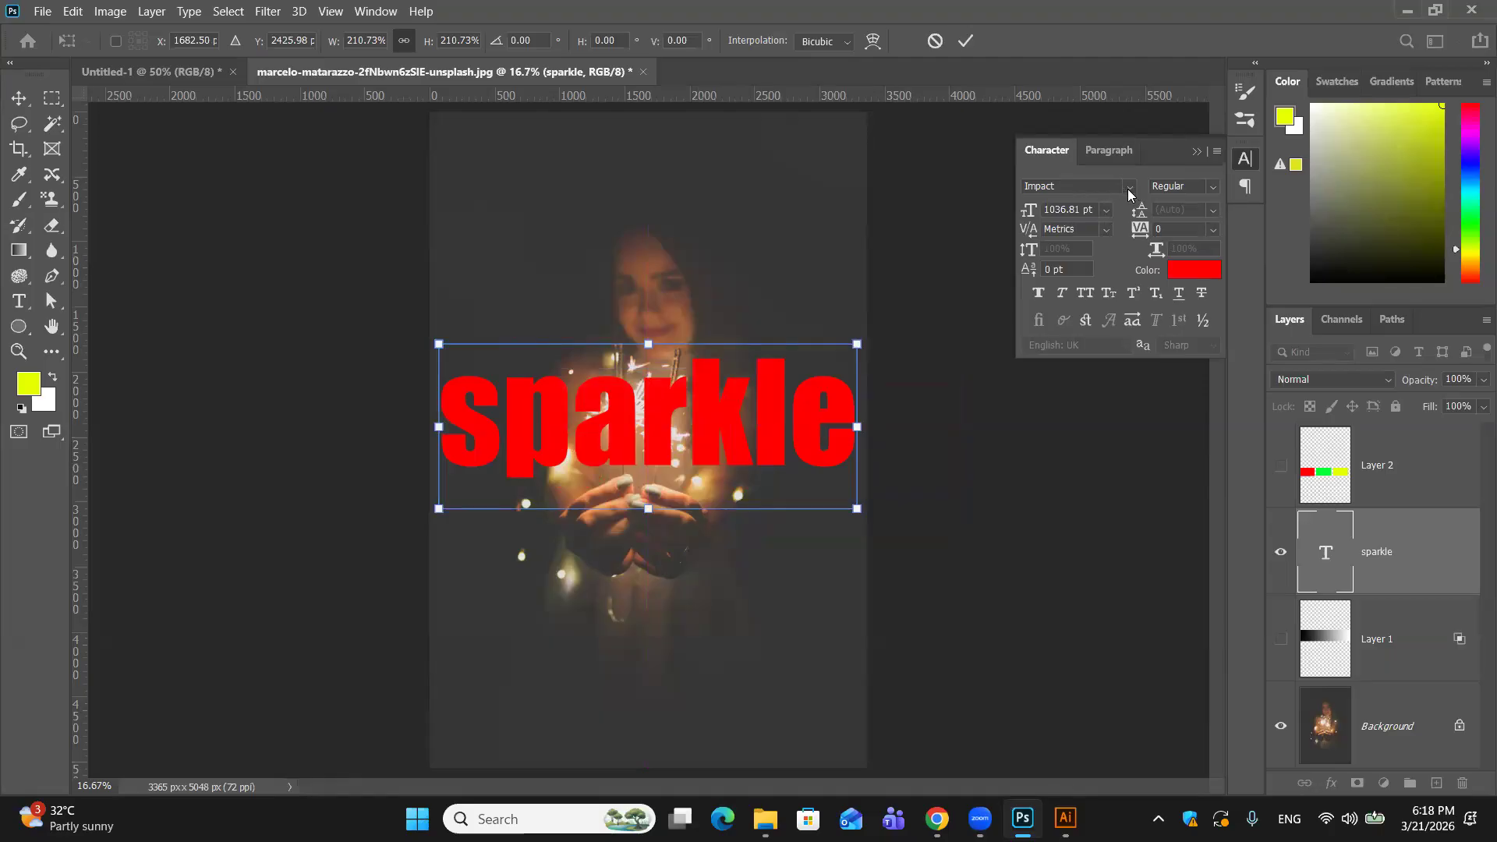
{"action": "left_click", "coordinate": [966, 40]}
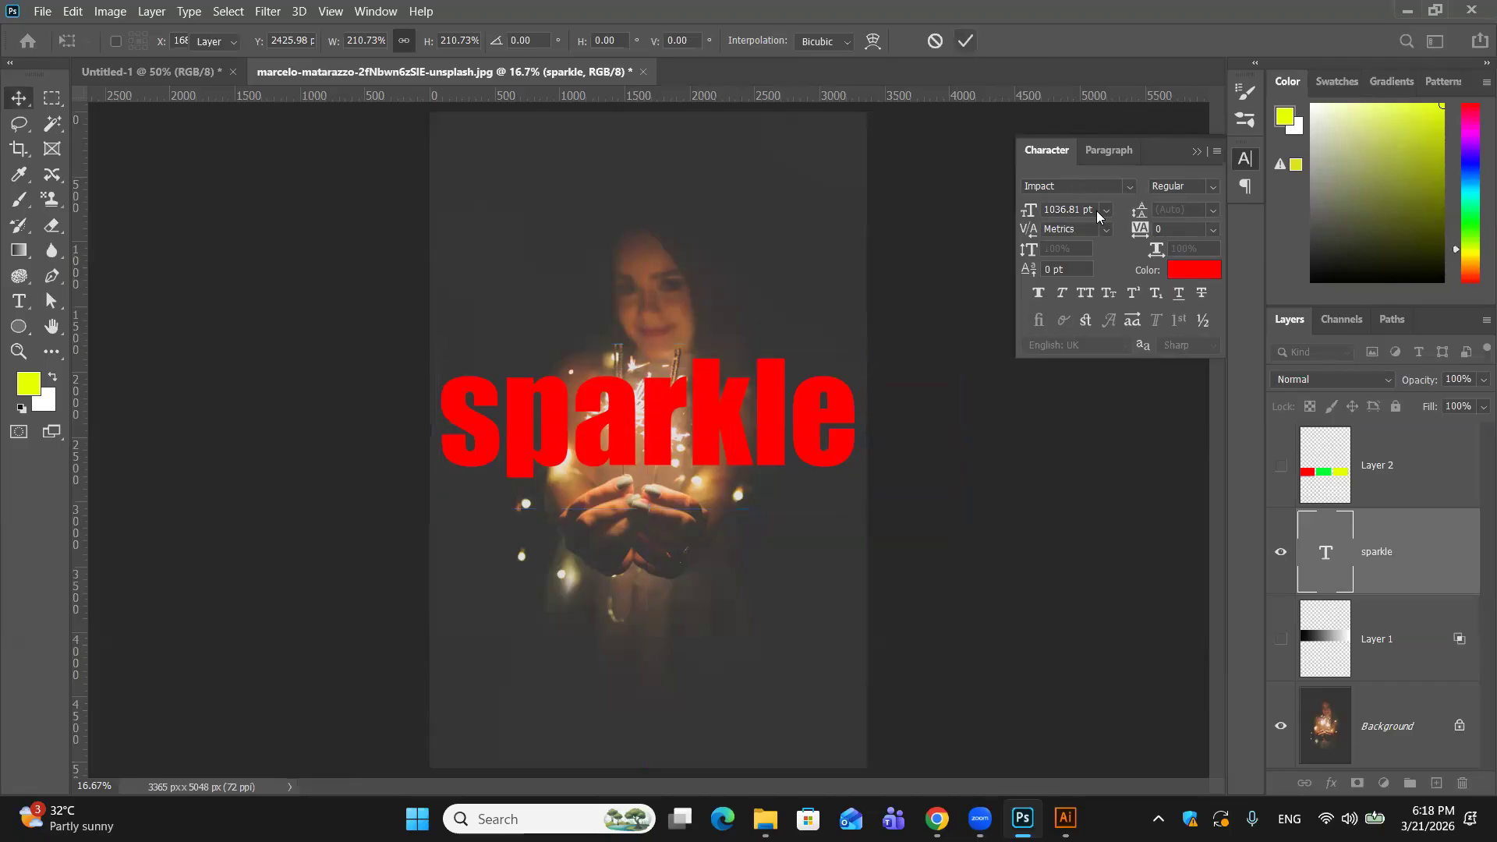
Step: Change the "sparkle" text's font to Berlin Sans FB with the Bold style
{"action": "left_click", "coordinate": [1132, 188]}
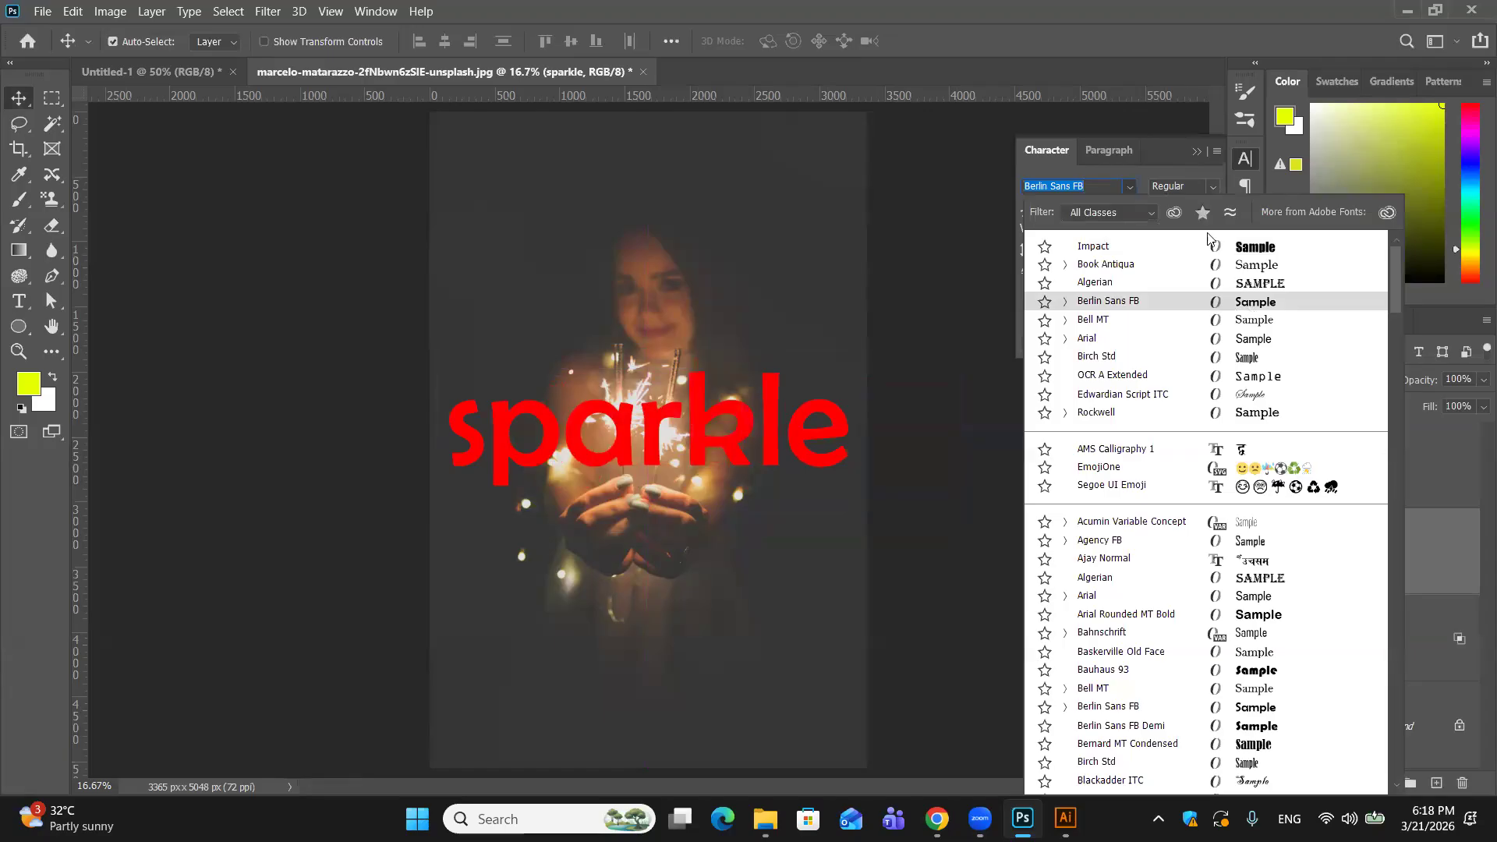
{"action": "left_click", "coordinate": [1248, 304]}
{"action": "left_click", "coordinate": [1204, 190]}
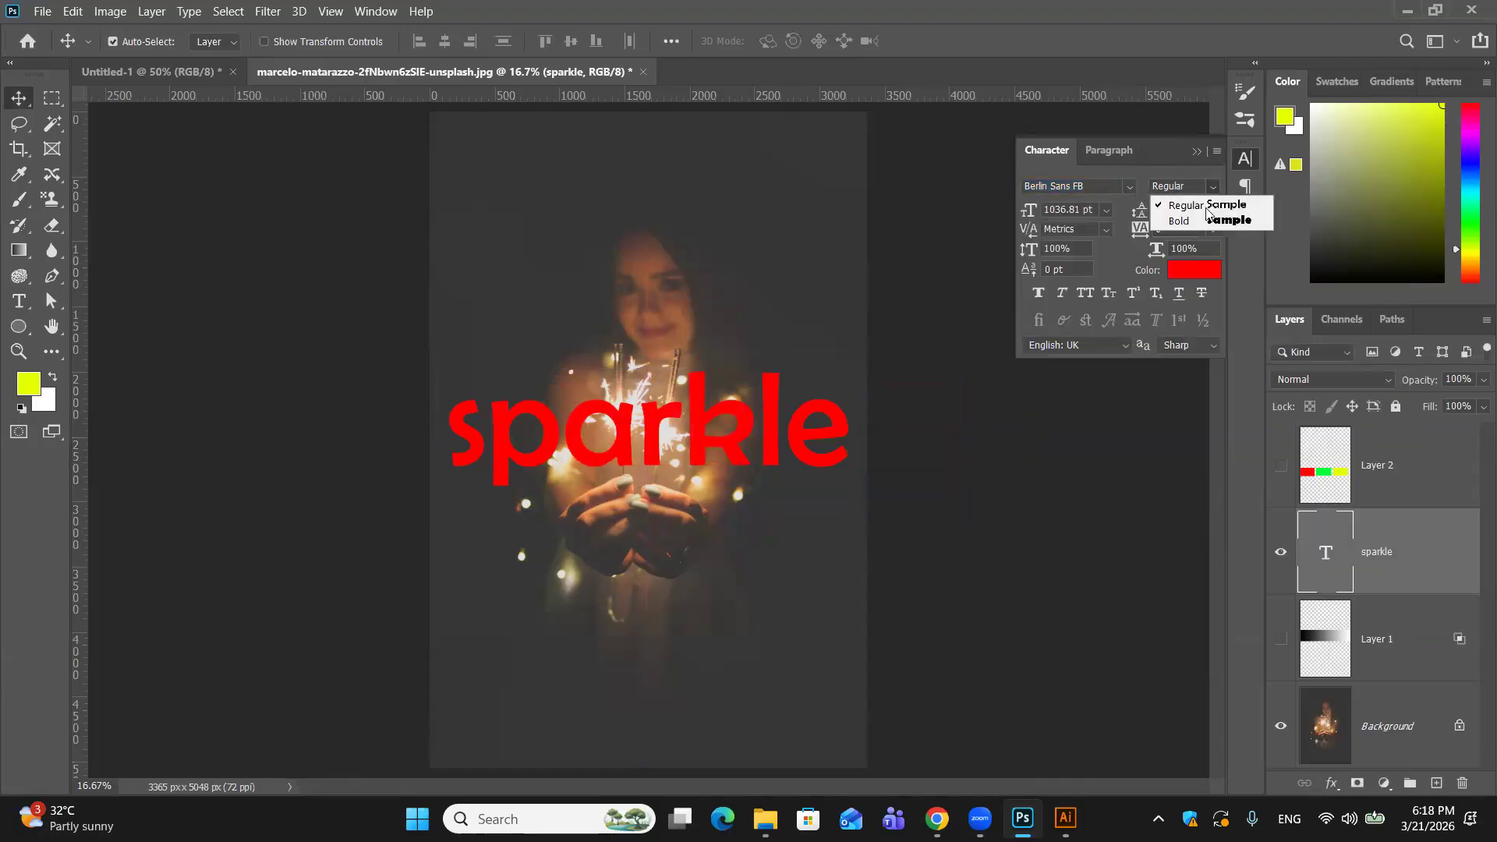
{"action": "left_click", "coordinate": [1162, 221]}
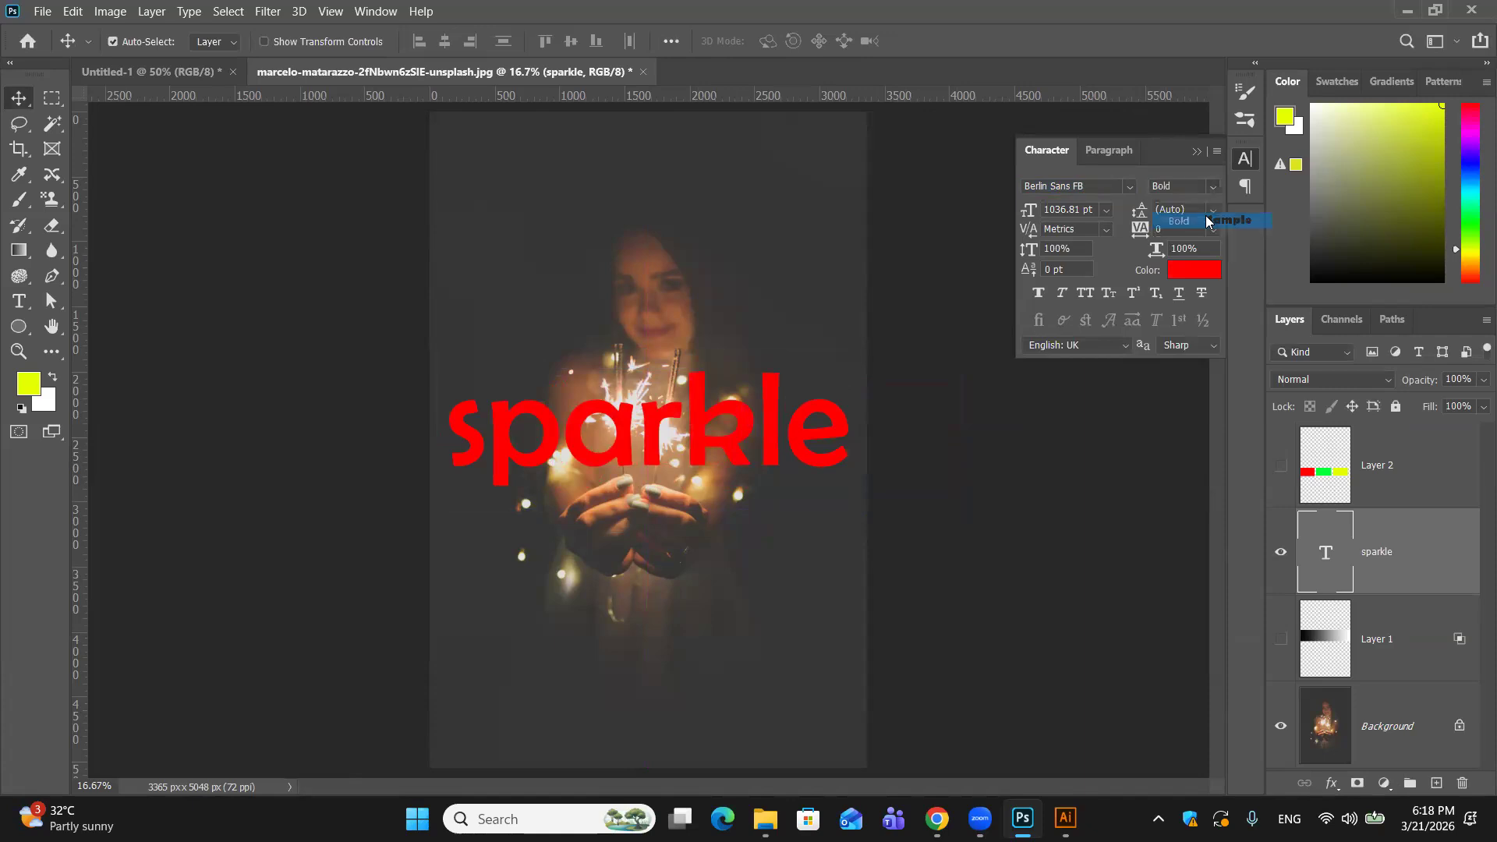
Step: Change the "sparkle" text's font to Arial Bold and collapse the character settings
{"action": "left_click", "coordinate": [1136, 196]}
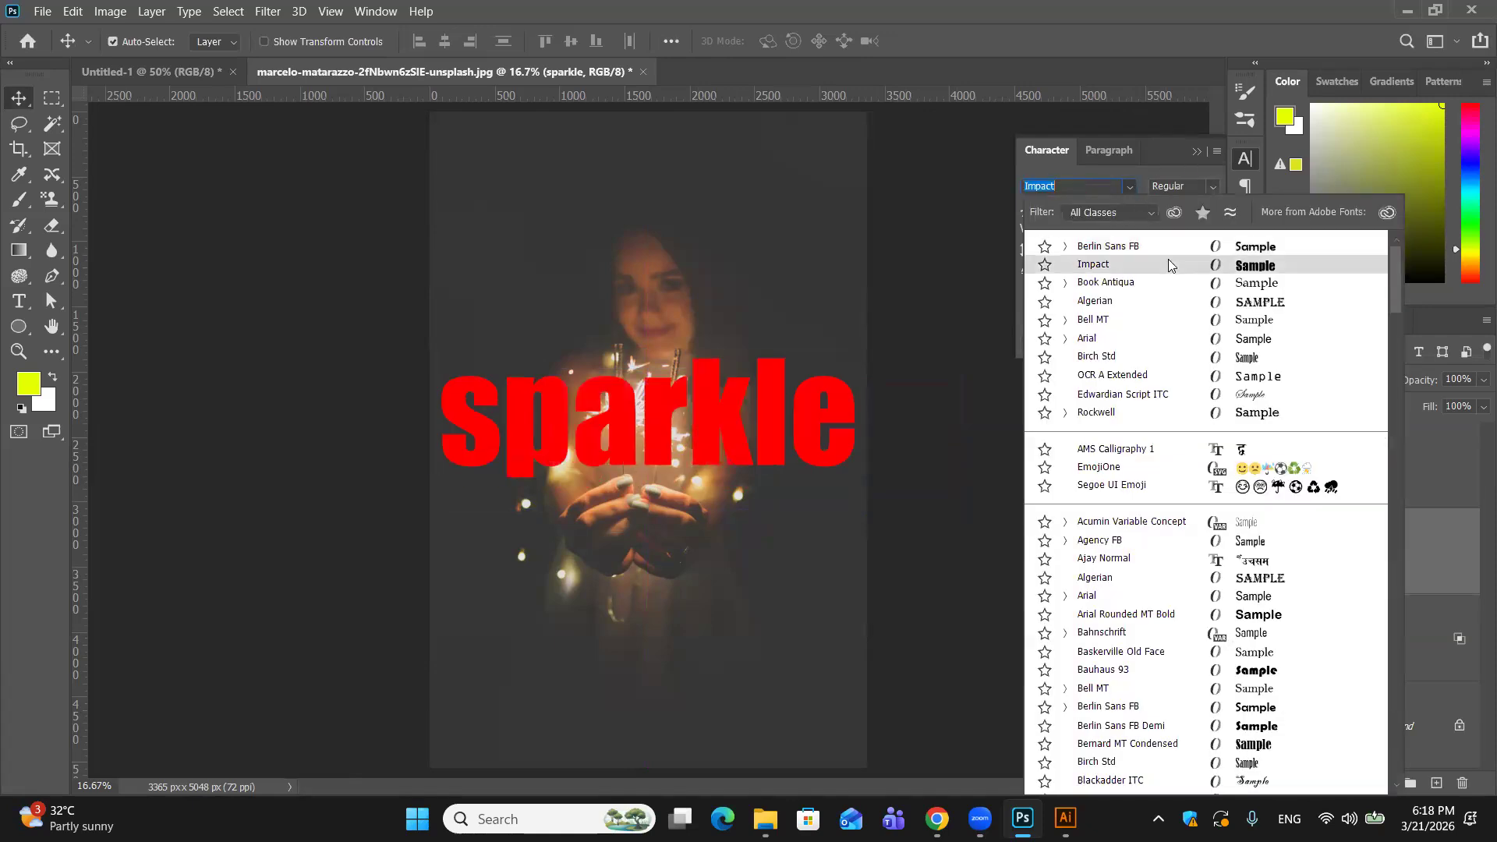
{"action": "left_click", "coordinate": [1144, 338]}
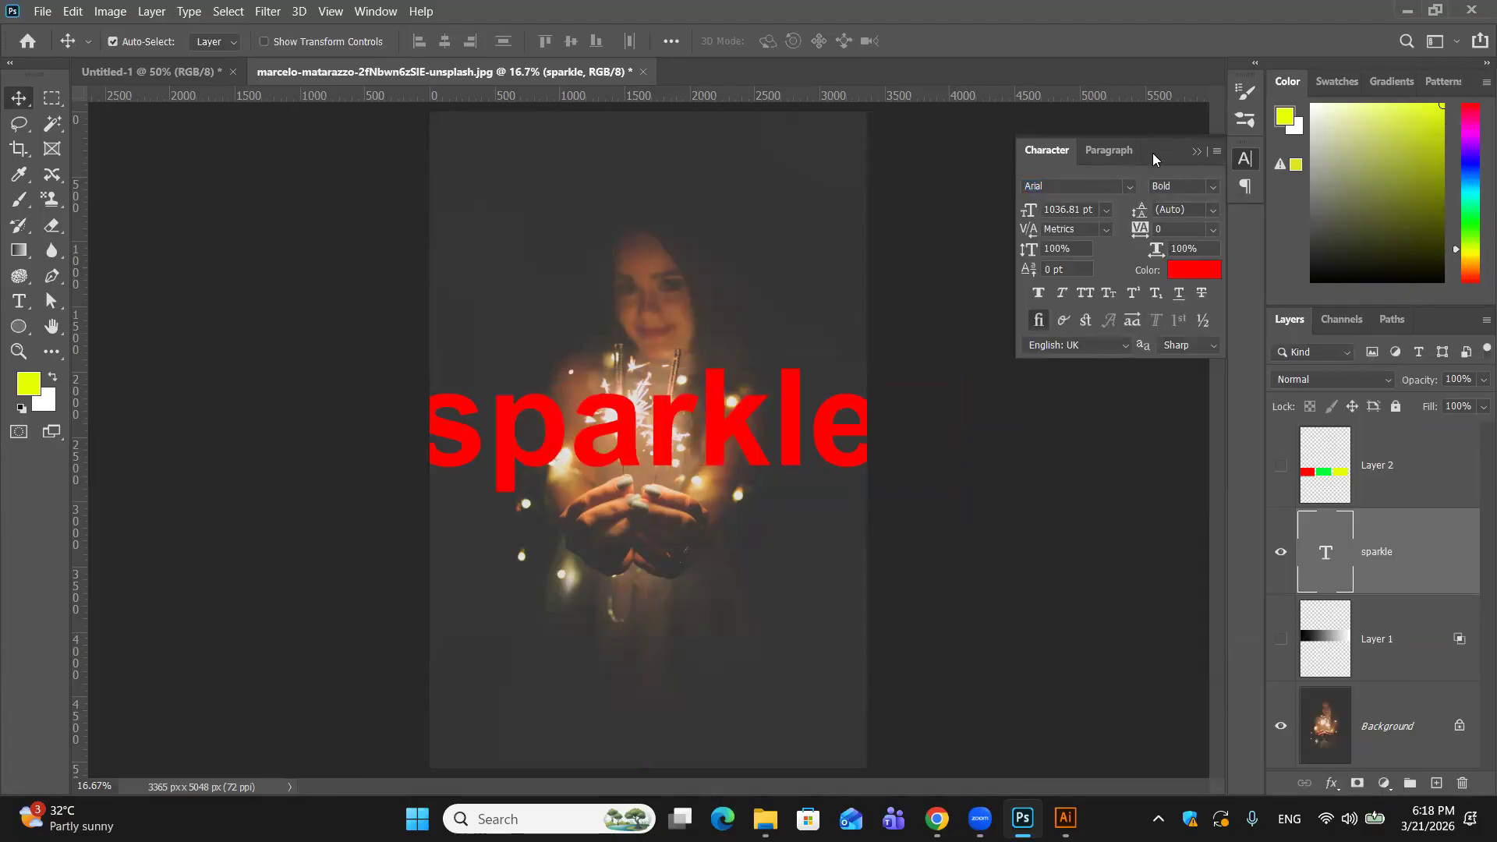
{"action": "left_click", "coordinate": [1196, 152]}
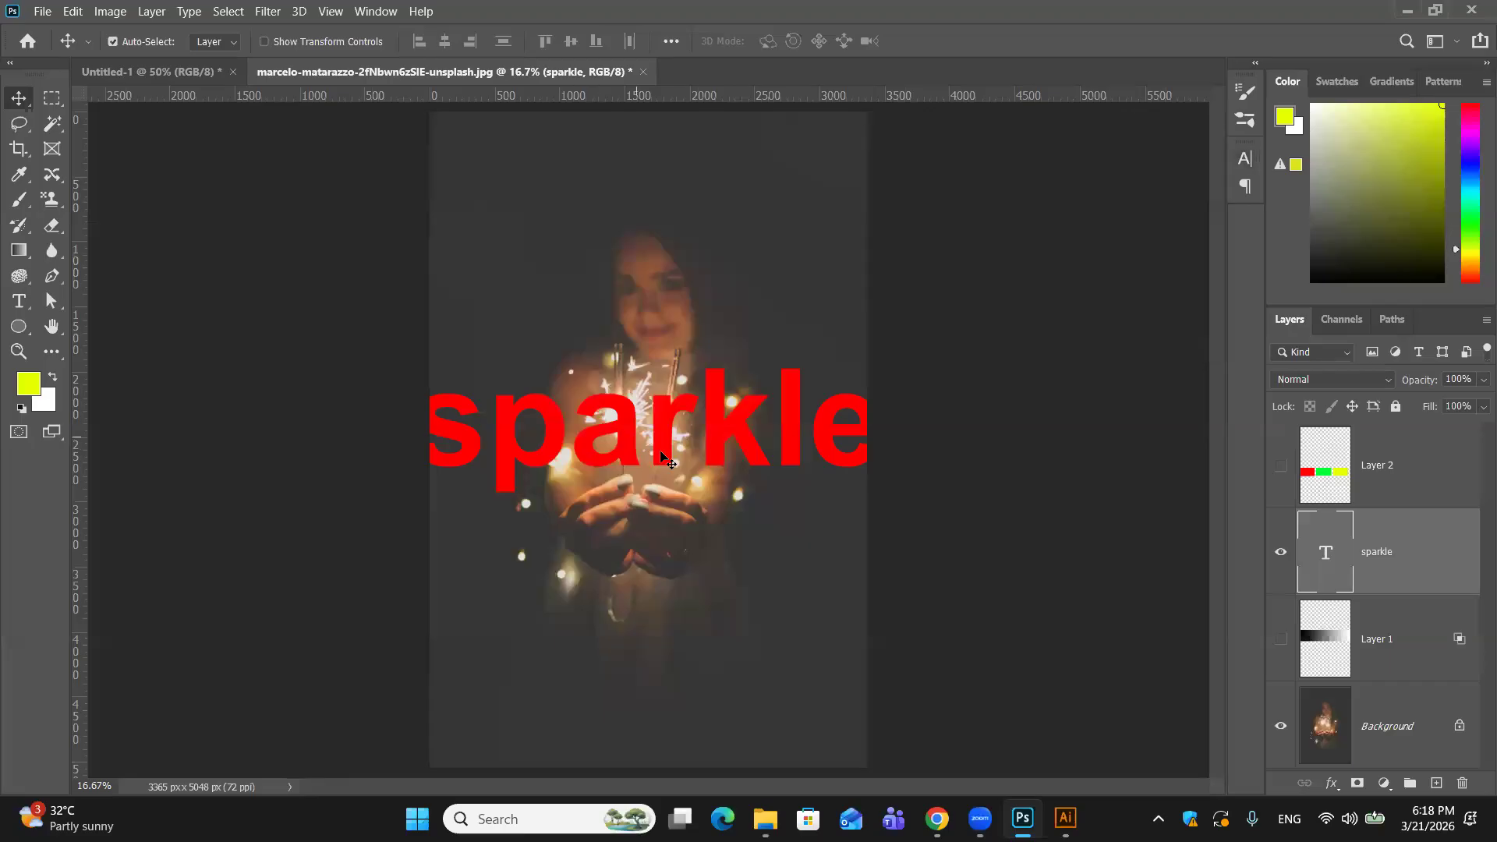
Step: Scale the "sparkle" text down to 93.29% and reposition it so it fits between the portrait's side edges
{"action": "key", "text": "ctrl+t"}
{"action": "left_click_drag", "start_coordinate": [412, 516], "coordinate": [444, 504]}
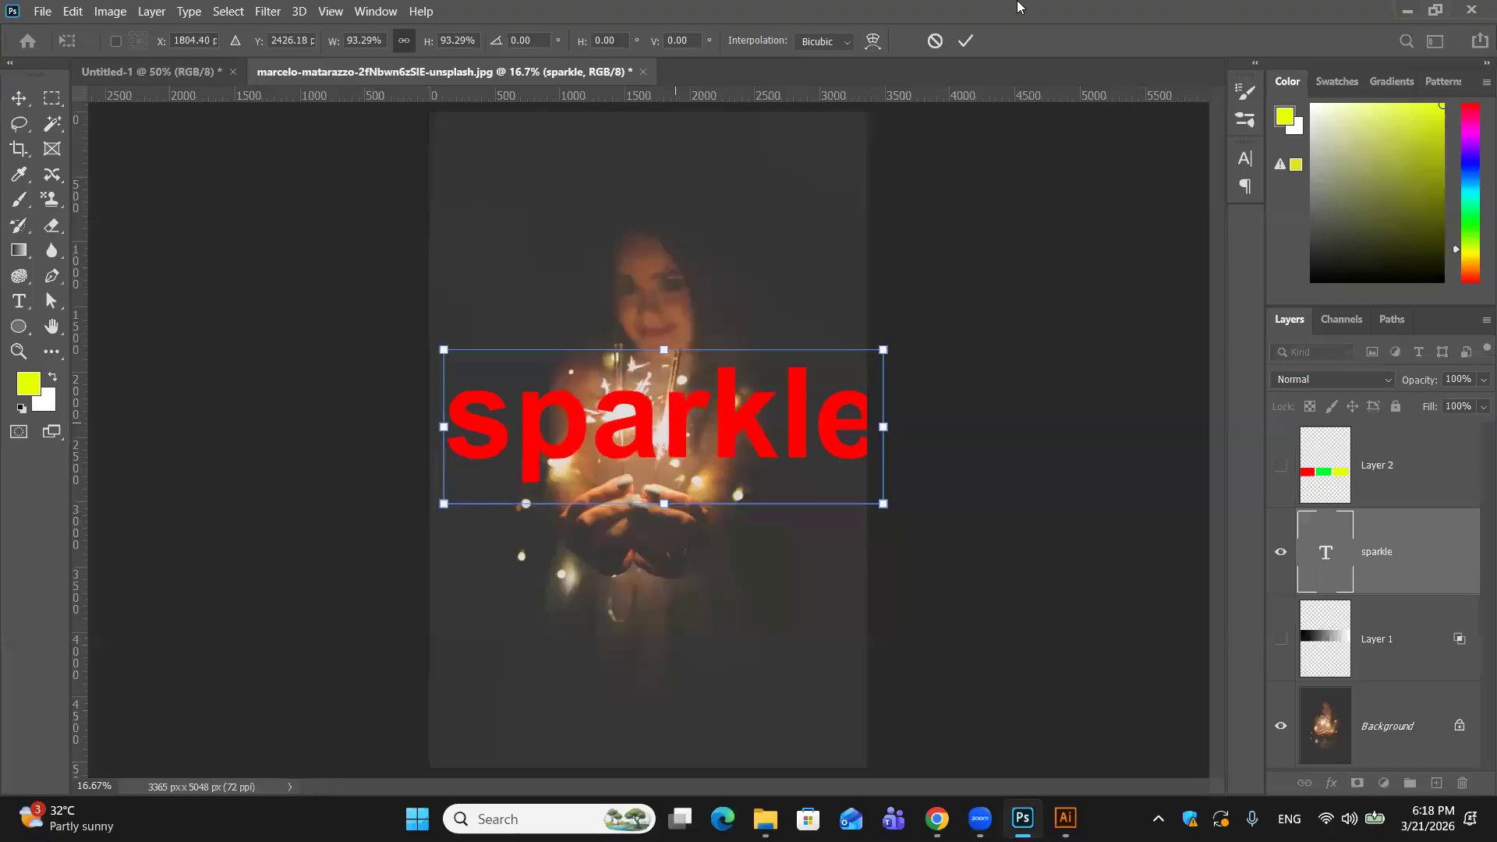
{"action": "left_click_drag", "start_coordinate": [800, 418], "coordinate": [787, 417]}
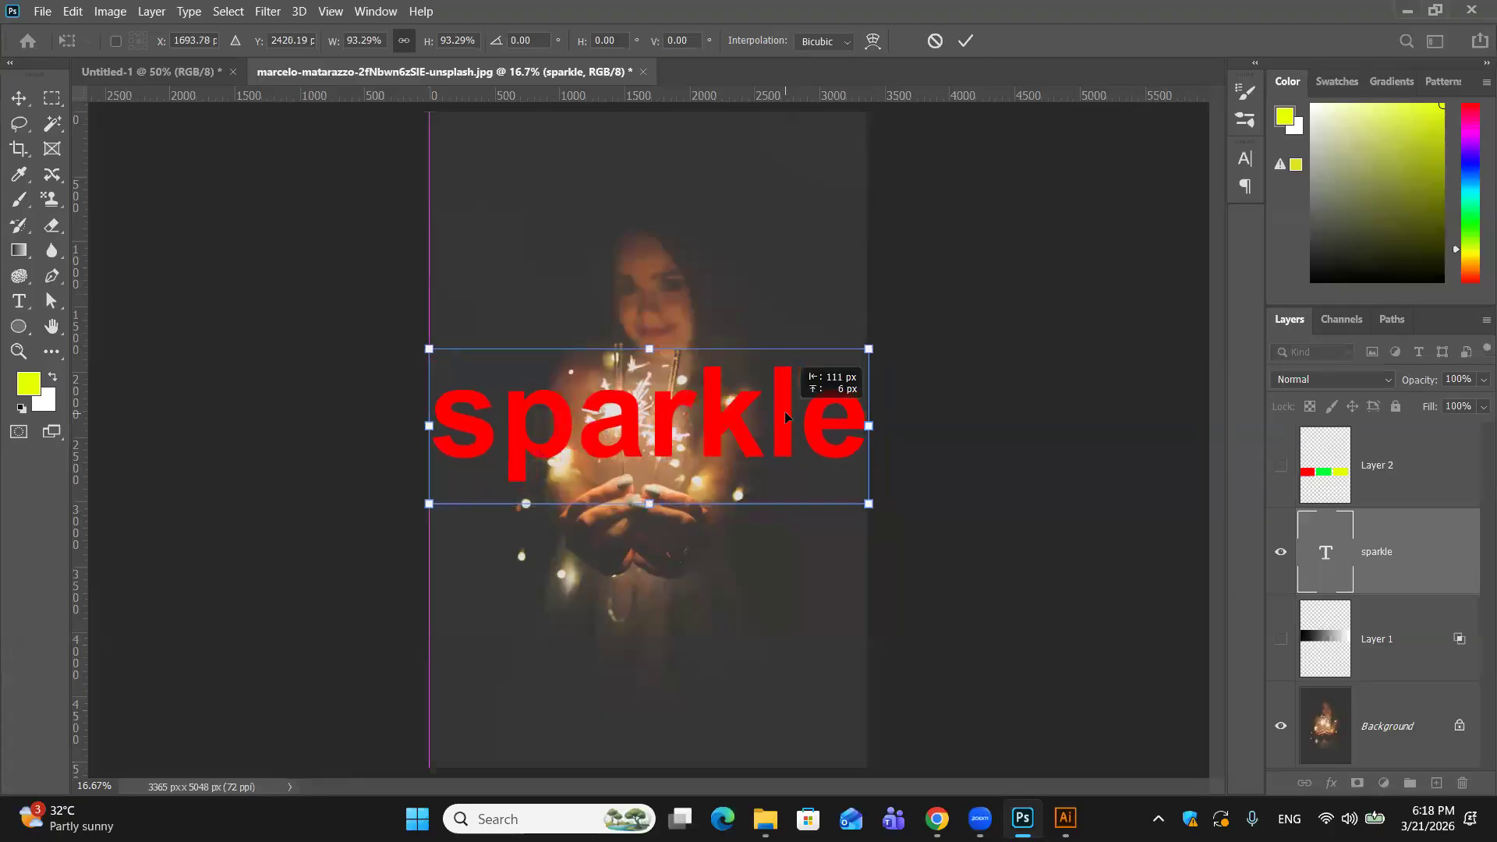
{"action": "left_click", "coordinate": [965, 41]}
Step: Switch the "sparkle" text's font back to Impact and collapse the character settings
{"action": "left_click", "coordinate": [17, 302]}
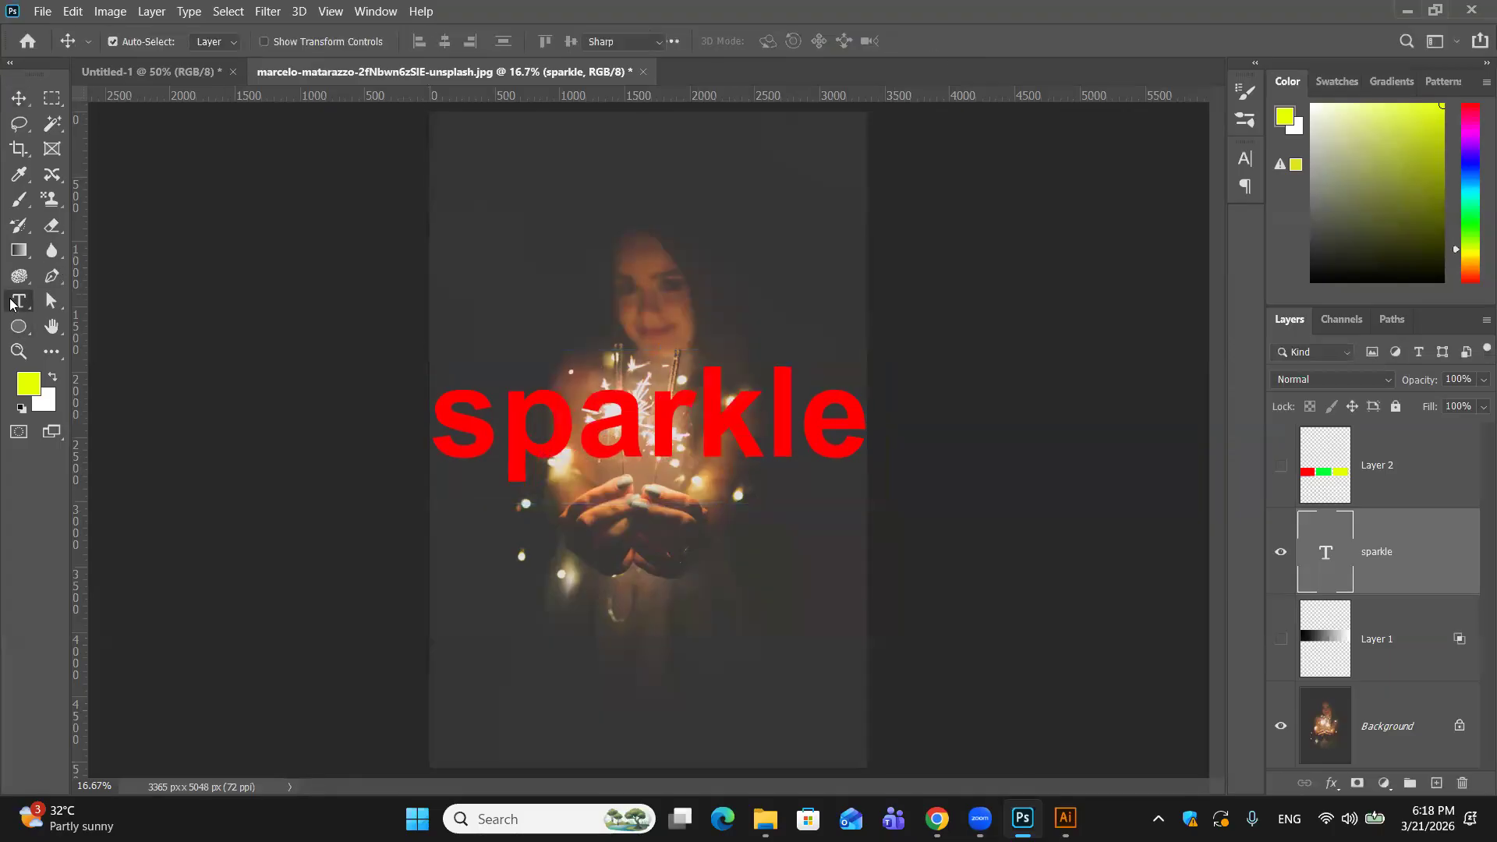
{"action": "left_click", "coordinate": [861, 41]}
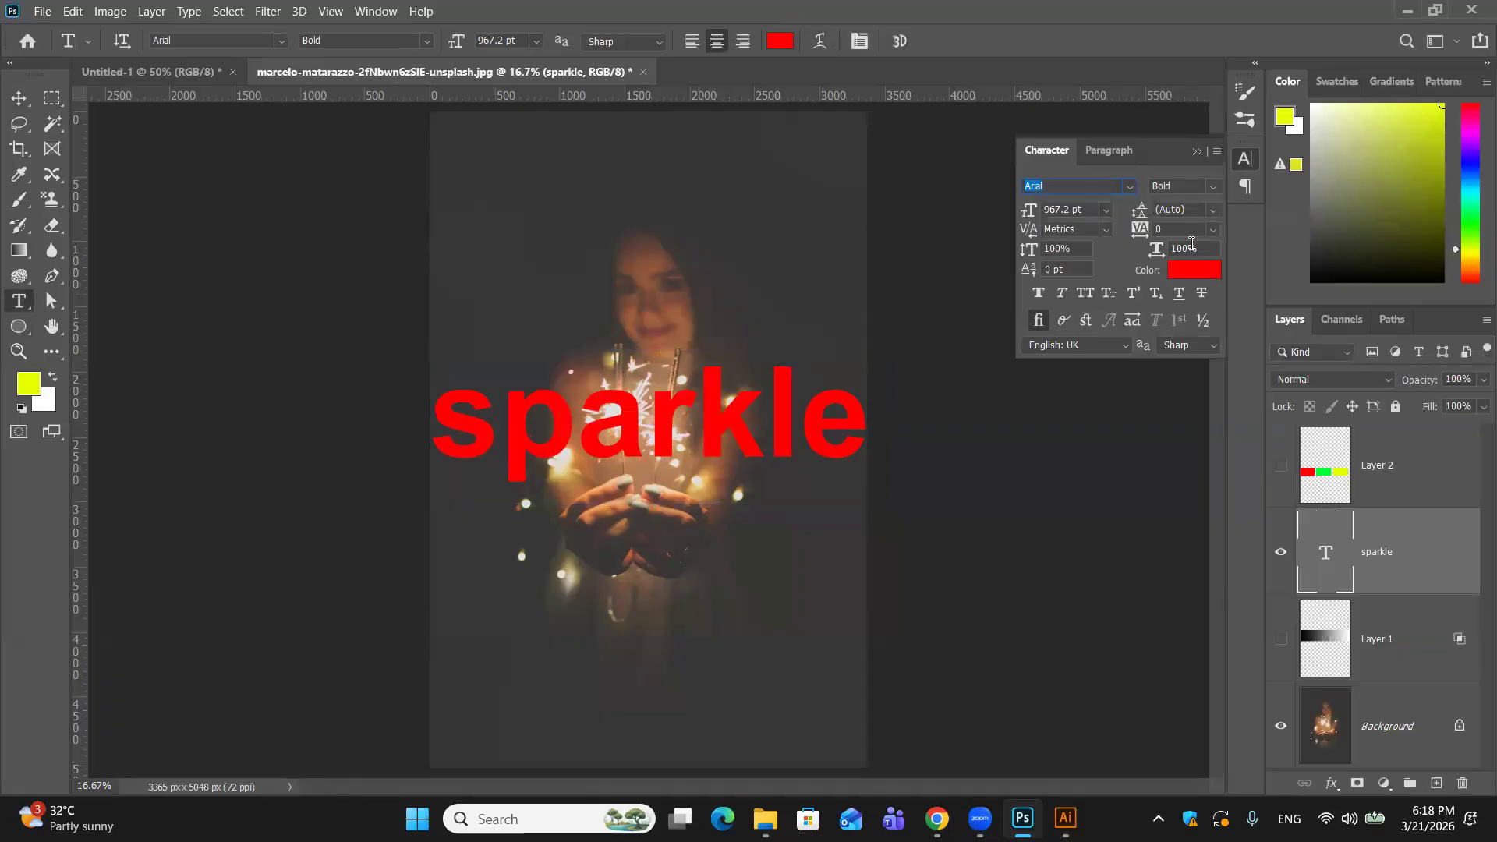
{"action": "left_click", "coordinate": [1107, 210]}
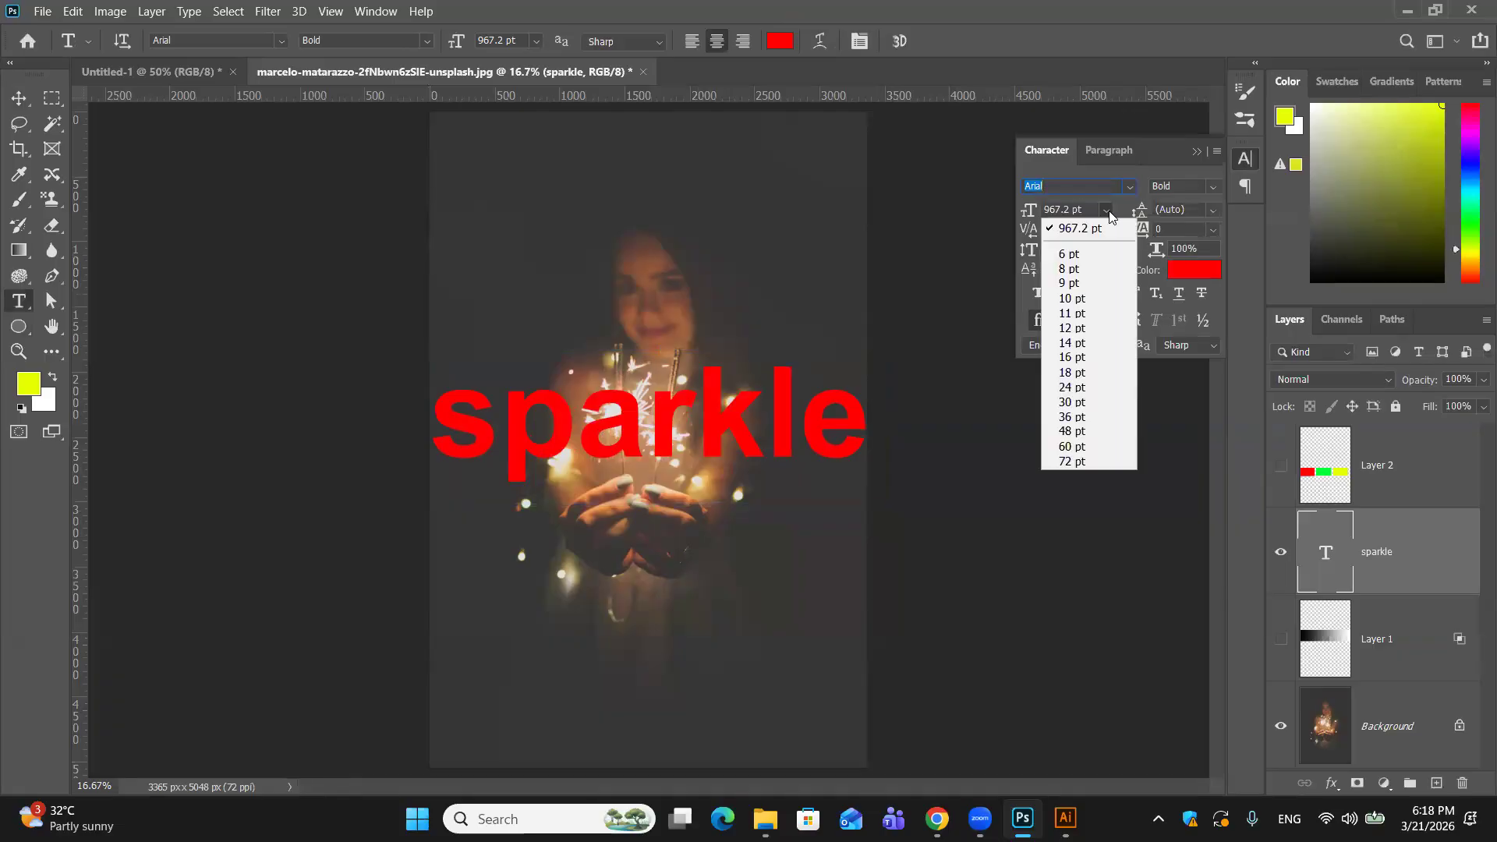
{"action": "left_click", "coordinate": [955, 159]}
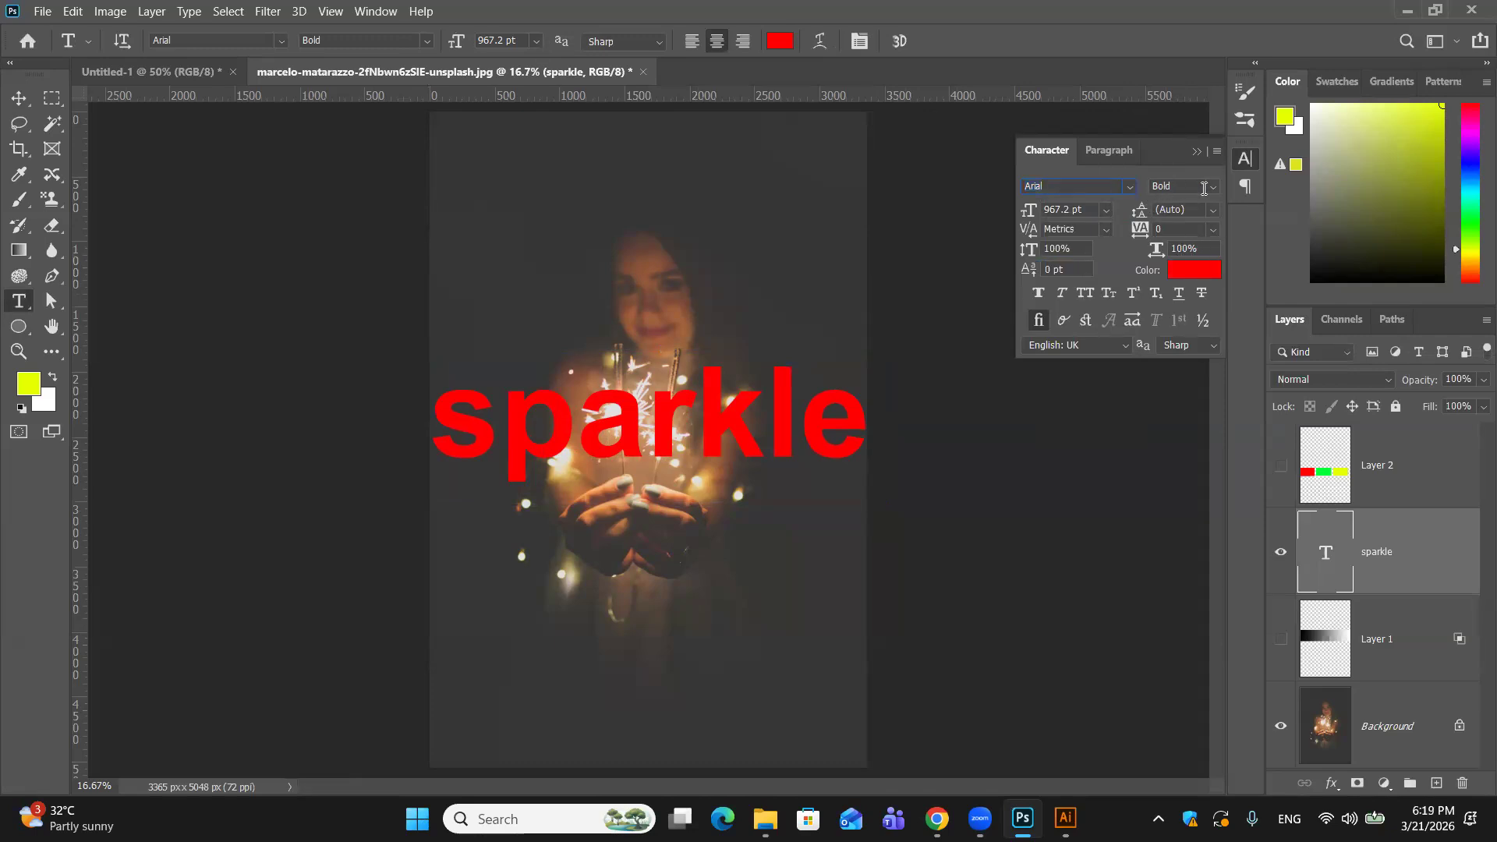
{"action": "left_click", "coordinate": [1128, 188]}
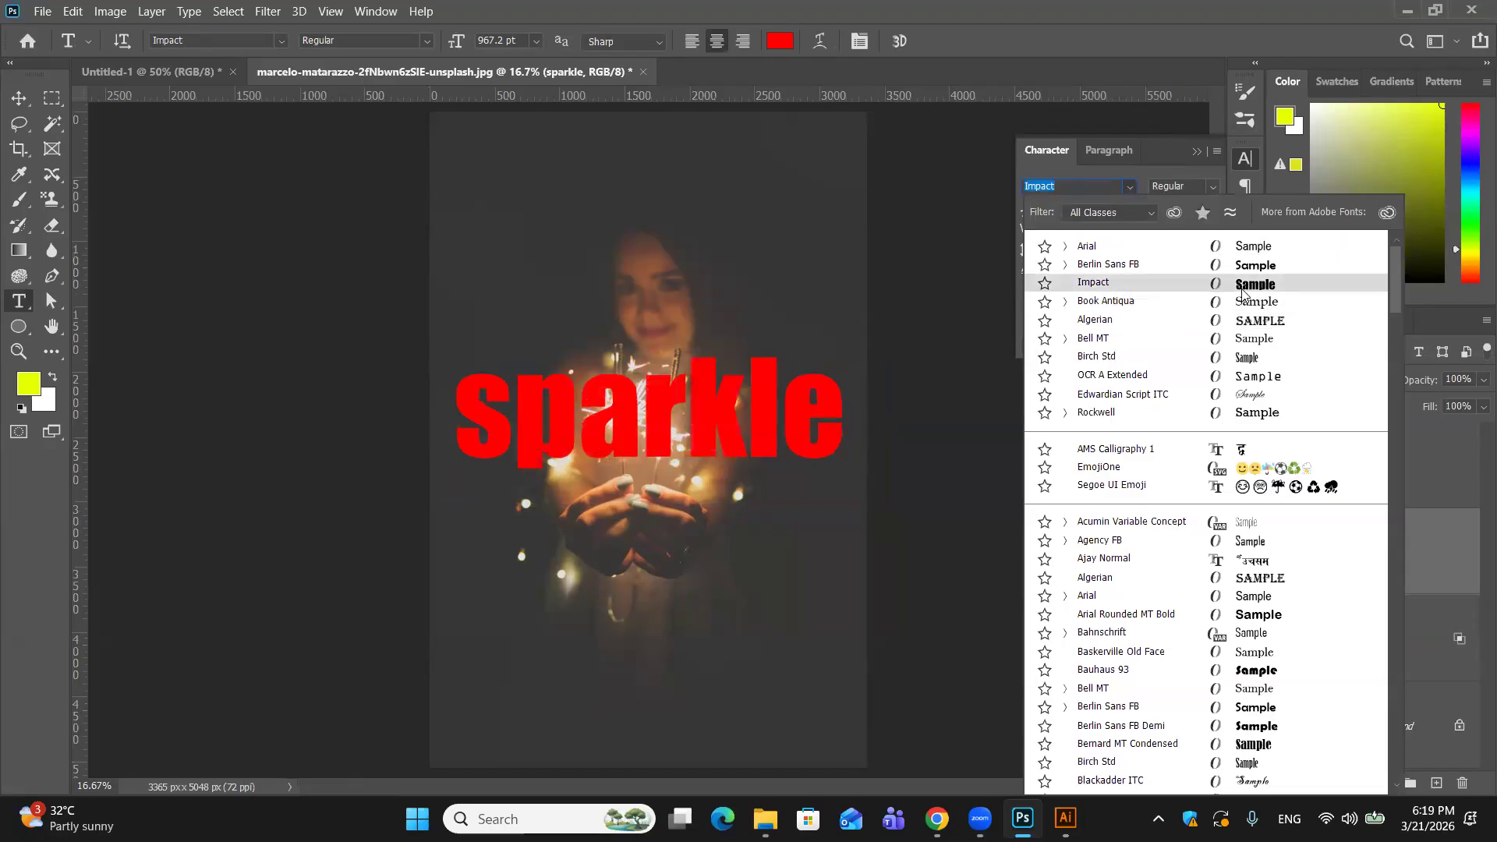
{"action": "left_click", "coordinate": [1243, 287]}
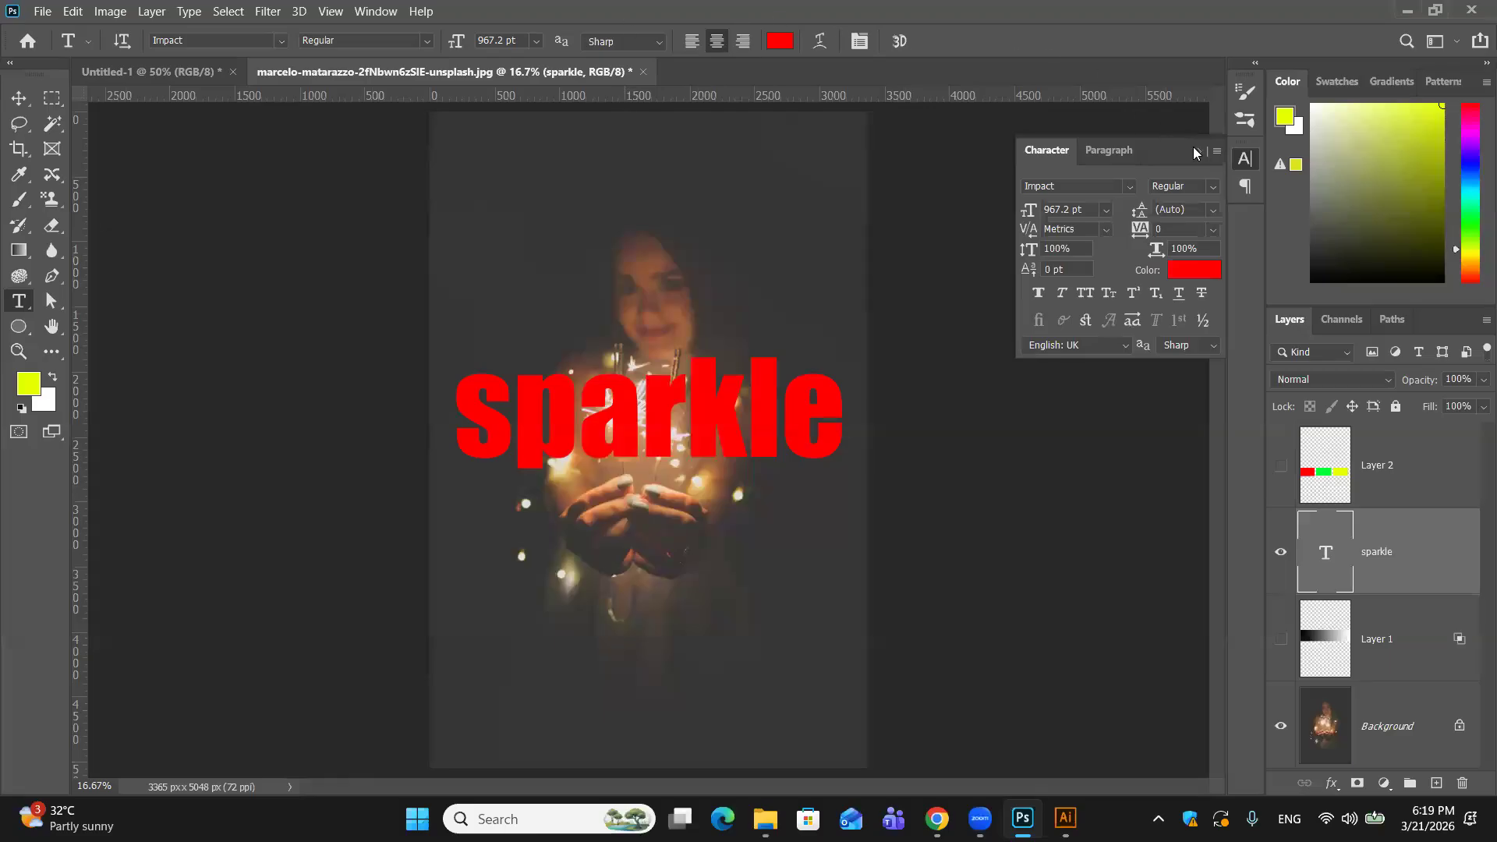
{"action": "left_click", "coordinate": [1193, 152]}
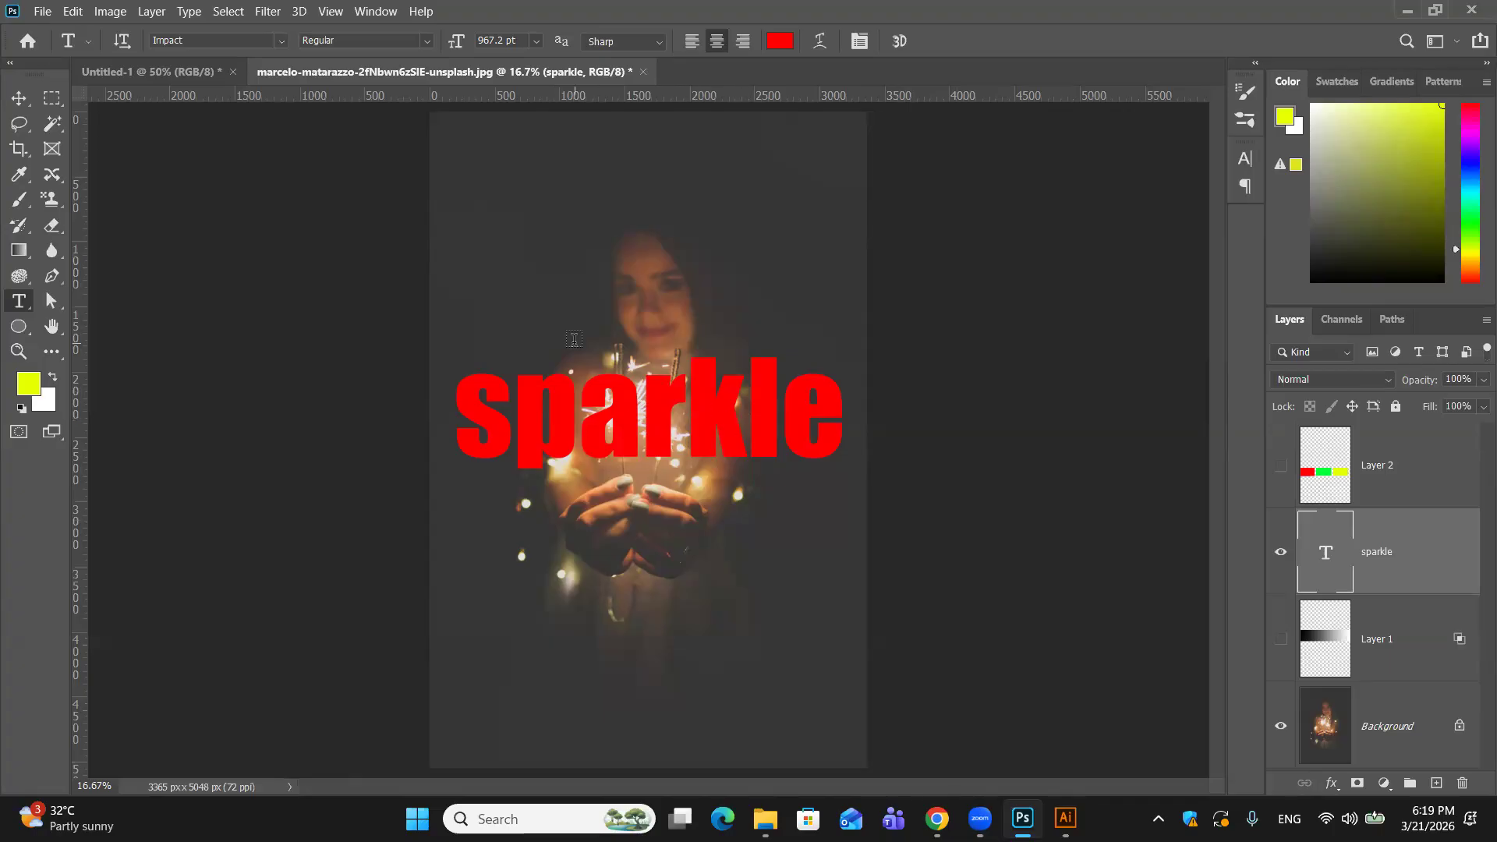
Step: In the "sparkle" layer's Blending Options, split the Underlying Layer white slider to 0 / 255
{"action": "left_click", "coordinate": [19, 97]}
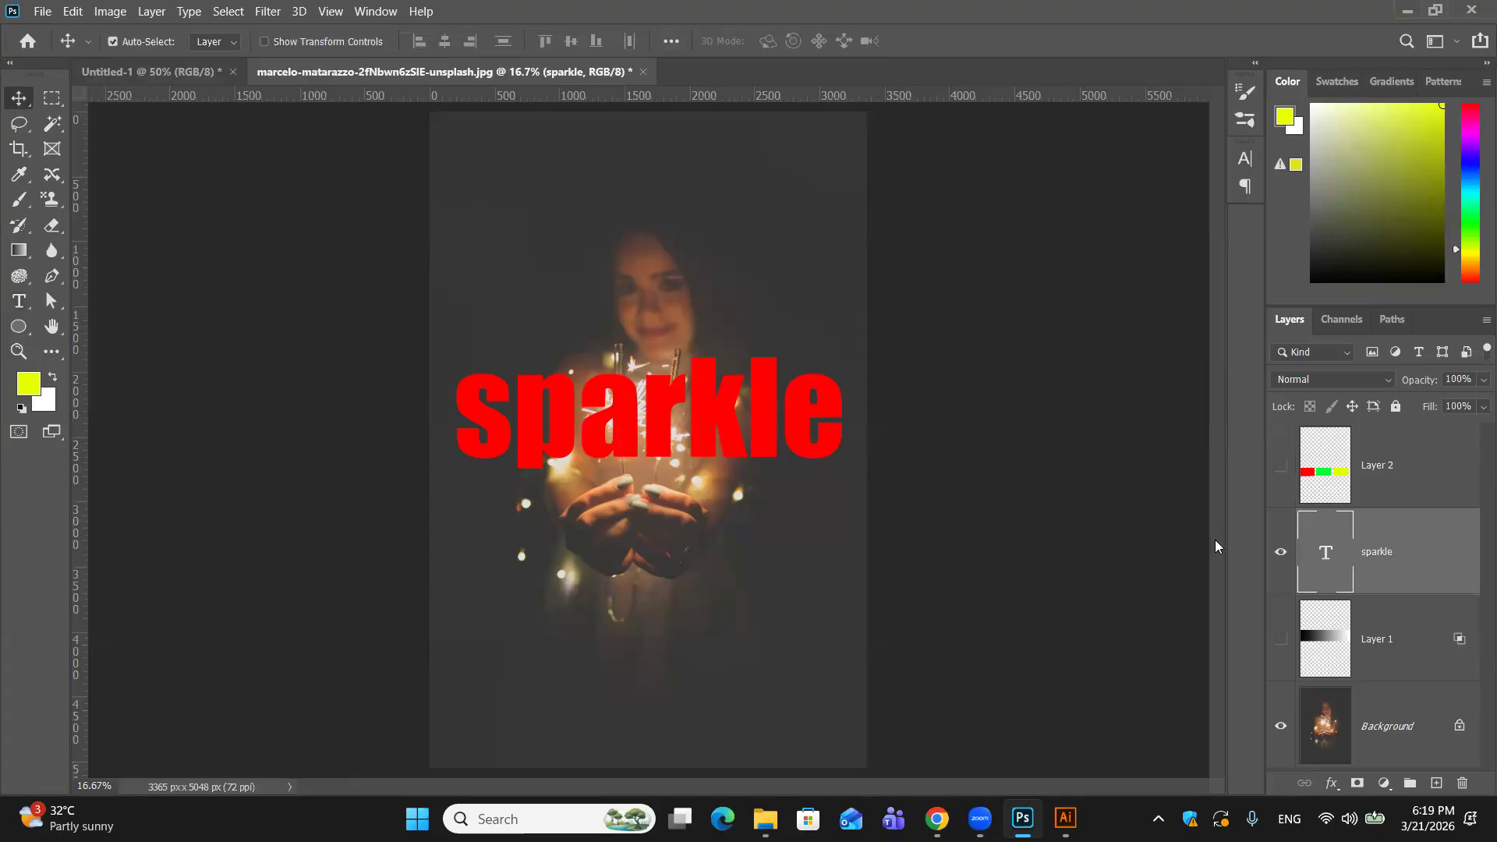
{"action": "key", "text": "h"}
{"action": "double_click", "coordinate": [1427, 559]}
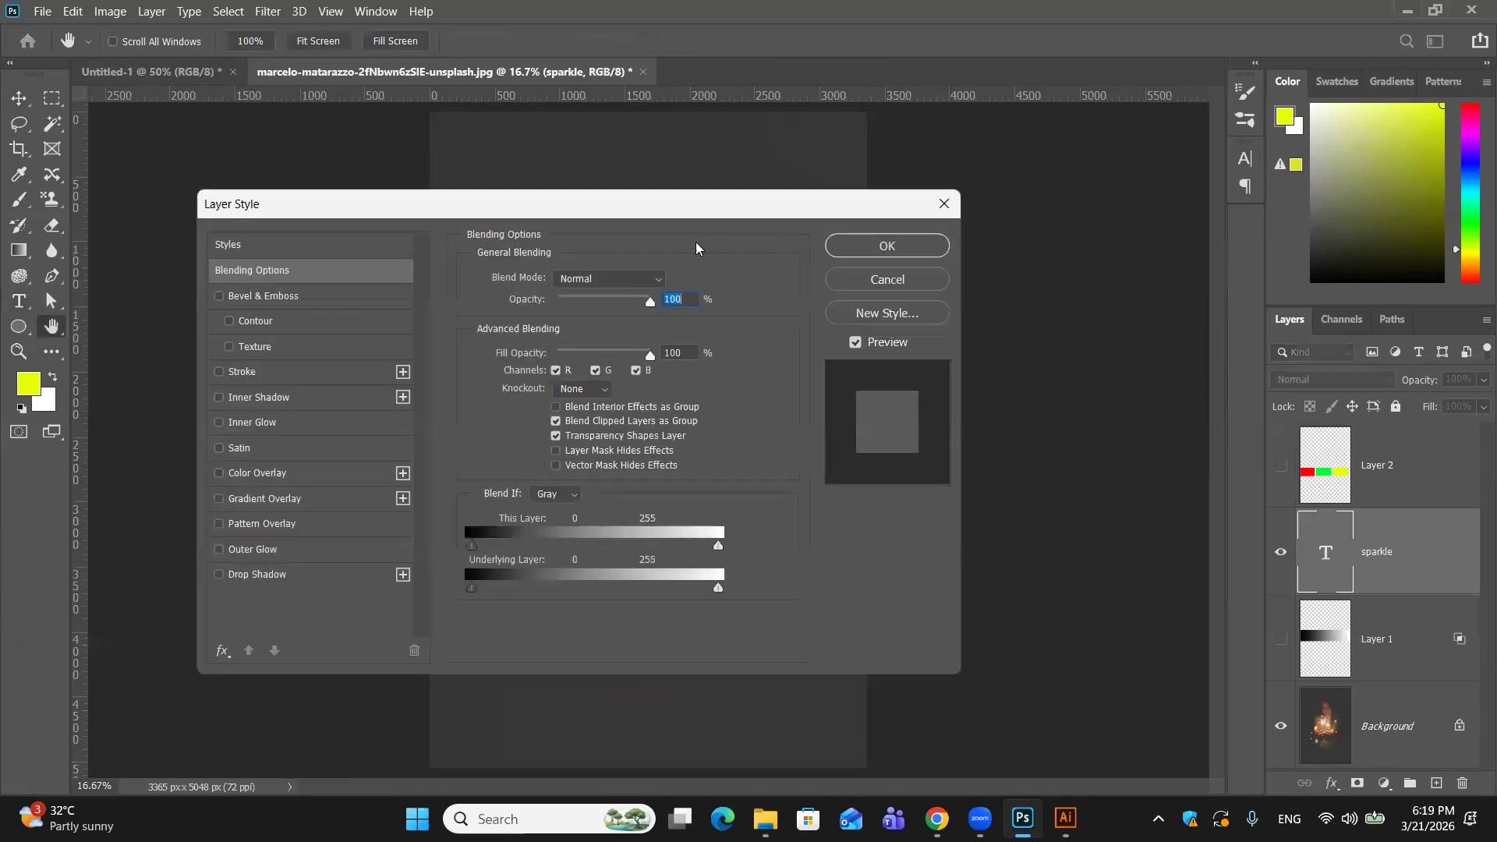
{"action": "left_click_drag", "start_coordinate": [695, 206], "coordinate": [1384, 111]}
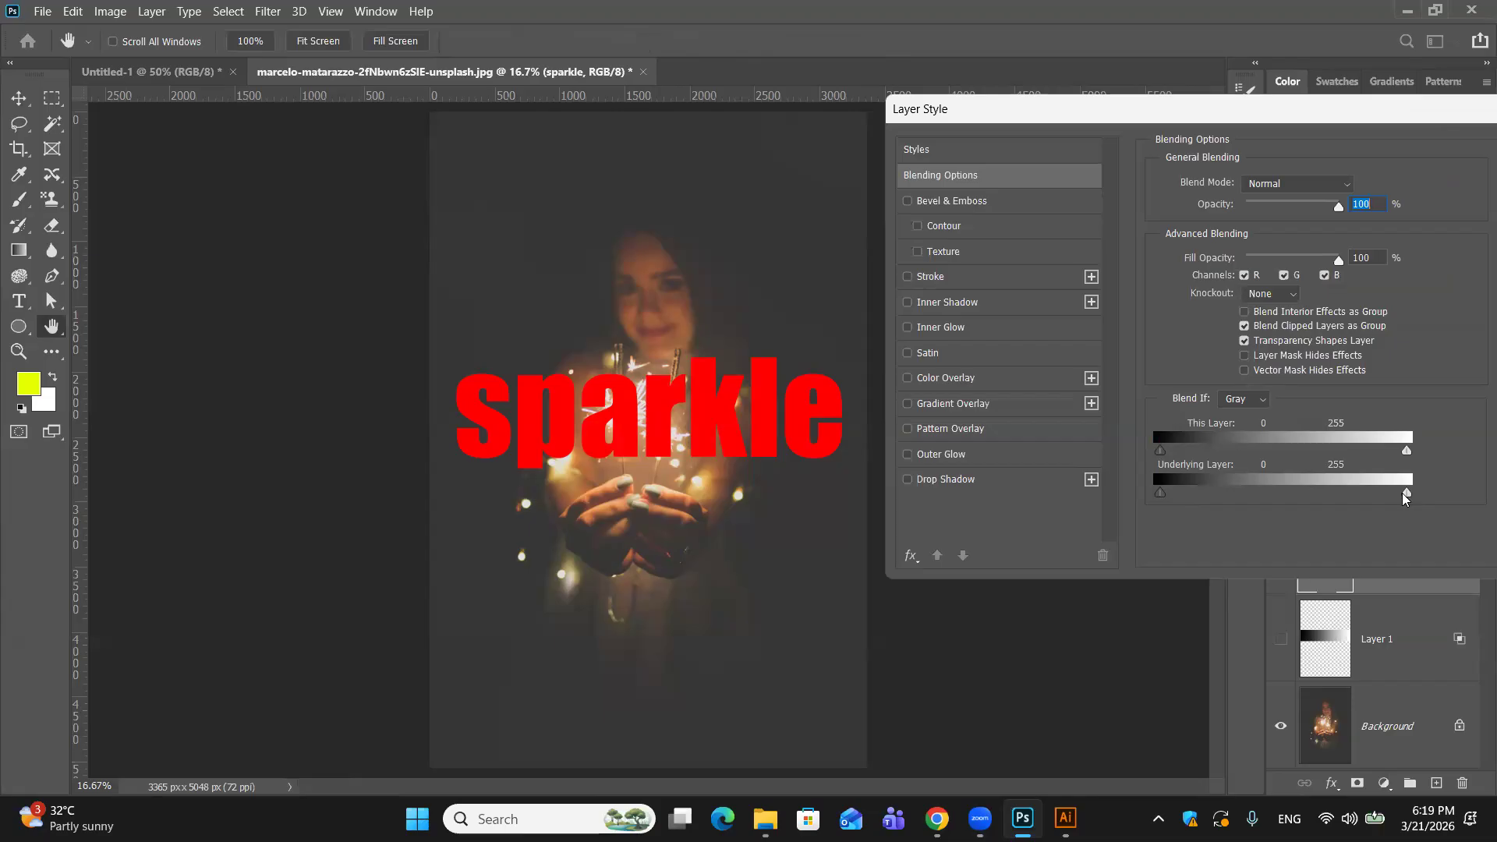
{"action": "left_click_drag", "start_coordinate": [1405, 497], "coordinate": [1161, 496]}
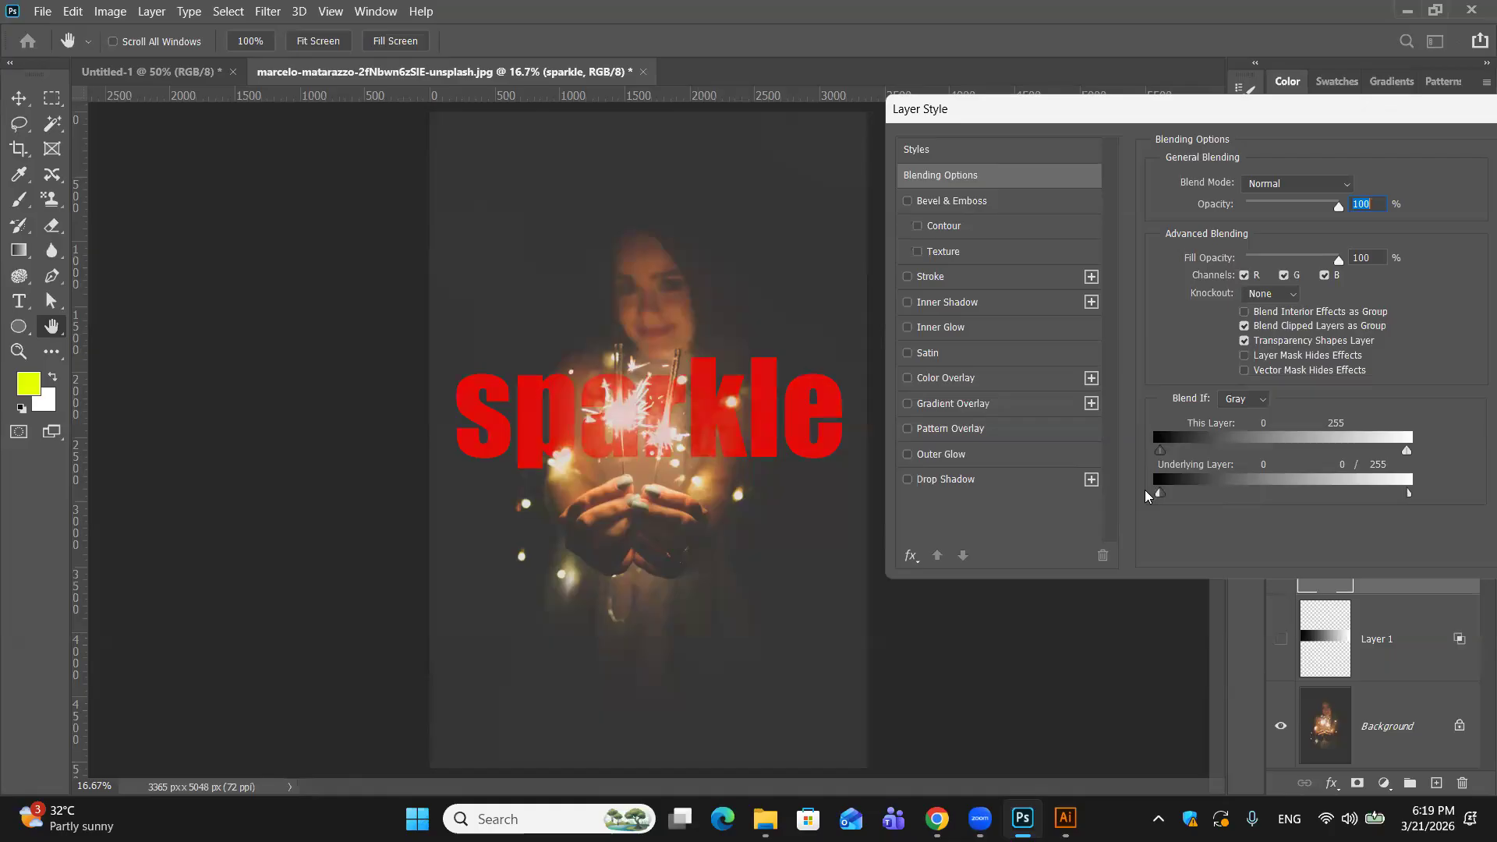
Step: Lower the outer half of the Underlying Layer white slider to 193 and apply the layer style
{"action": "key", "text": "alt"}
{"action": "left_click_drag", "start_coordinate": [1407, 493], "coordinate": [1348, 499]}
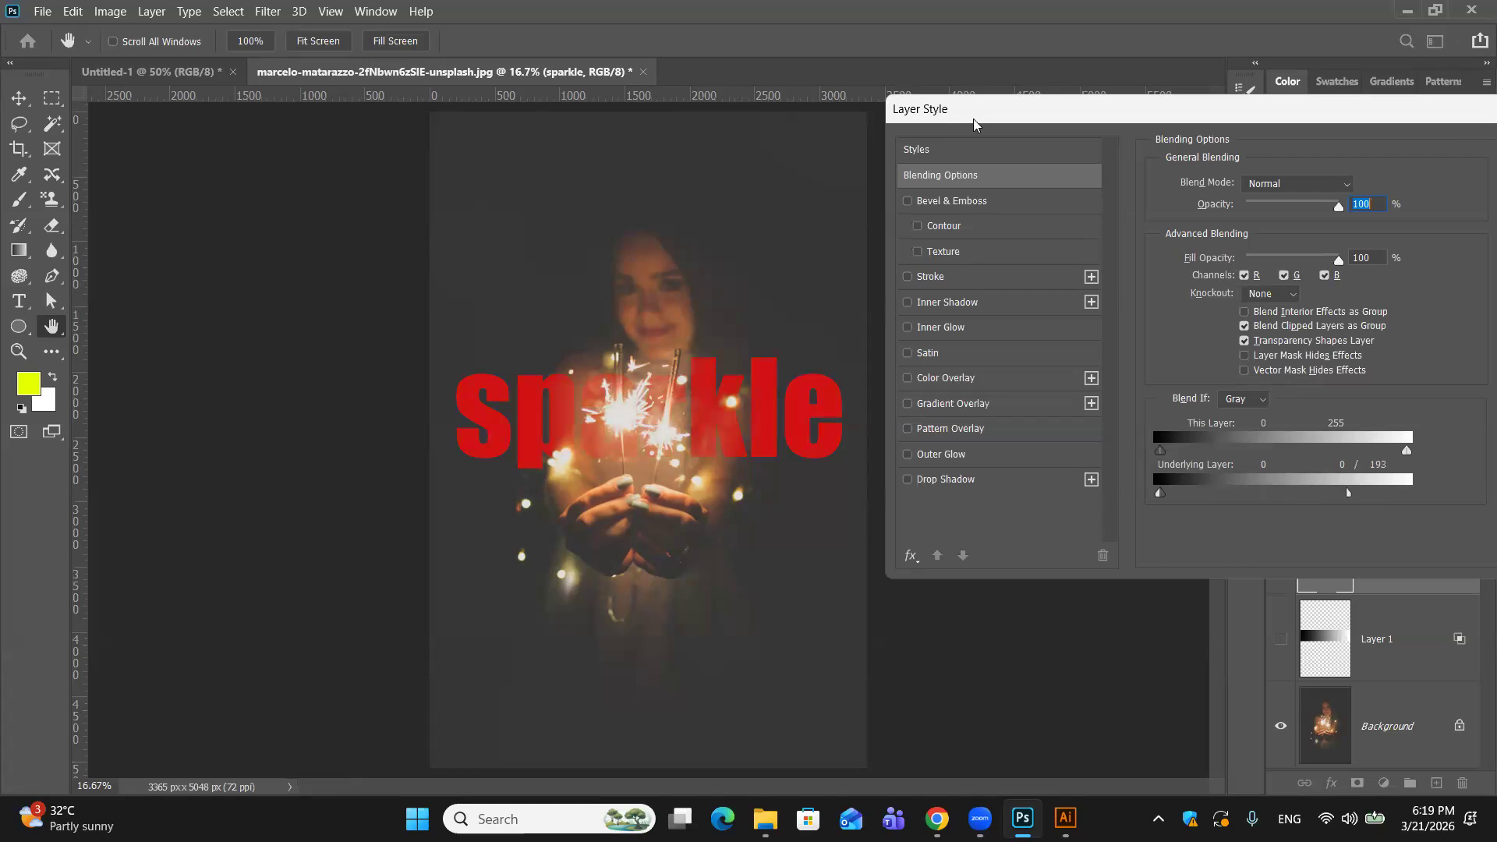
{"action": "left_click_drag", "start_coordinate": [977, 123], "coordinate": [497, 131]}
{"action": "key", "text": "Return"}
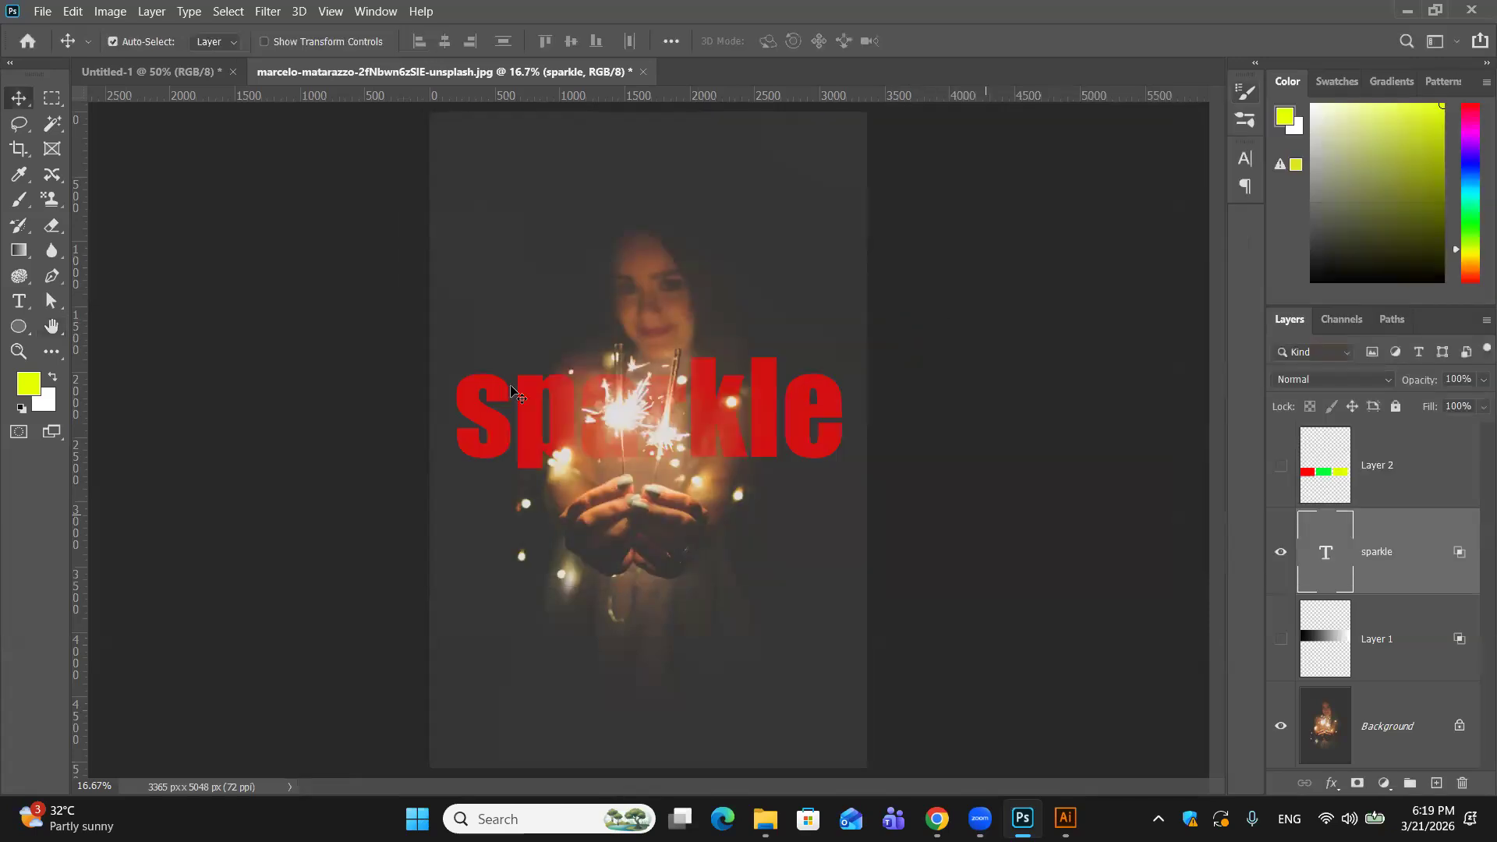
Step: Return the "sparkle" layer's Underlying Layer white slider to 0 / 255, set its black slider to 43, and apply
{"action": "double_click", "coordinate": [1430, 533]}
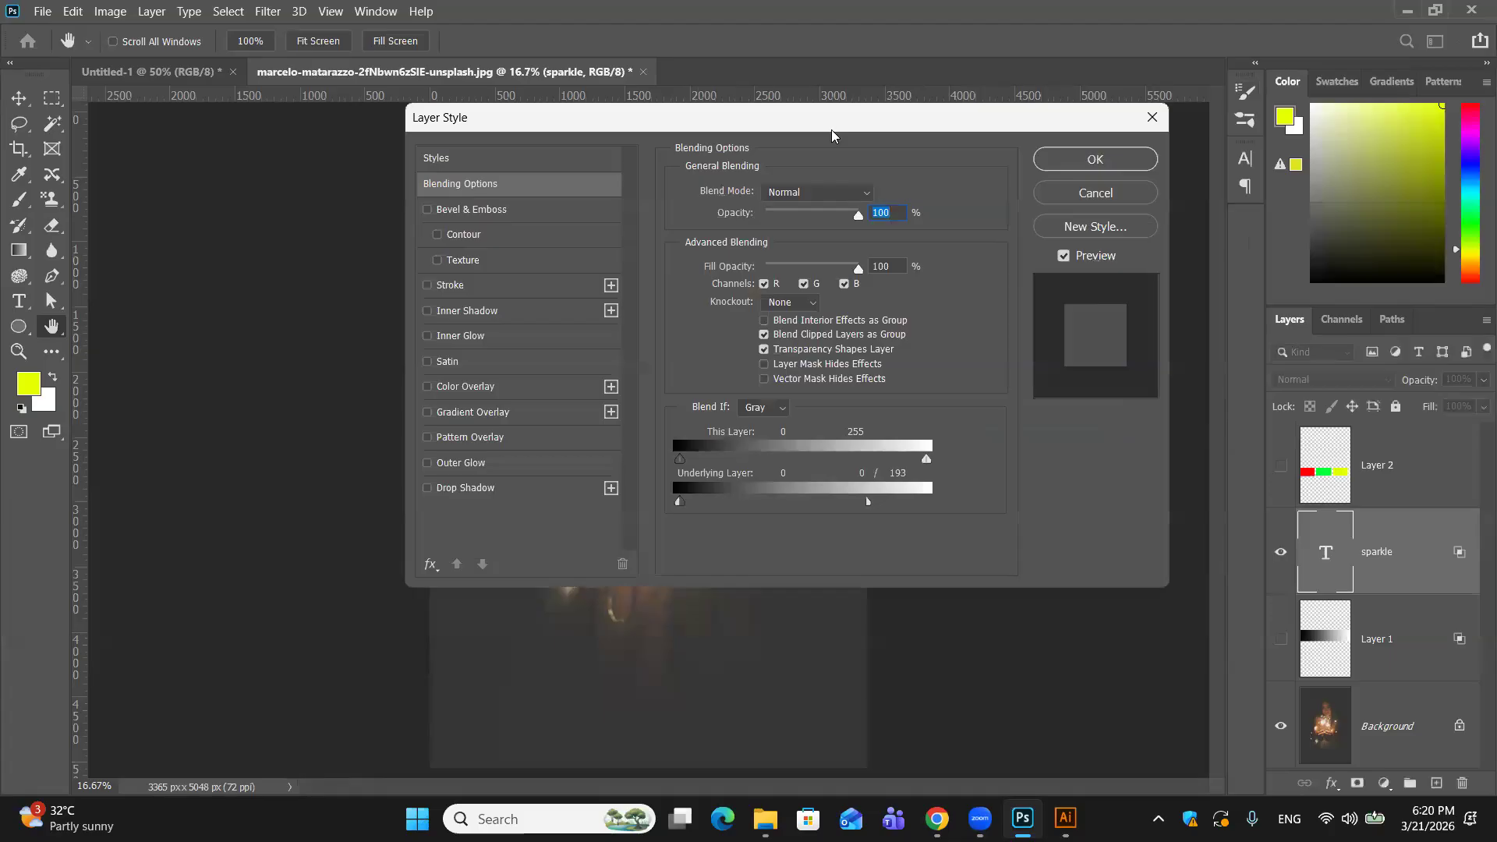
{"action": "left_click_drag", "start_coordinate": [832, 135], "coordinate": [1362, 115]}
{"action": "left_click_drag", "start_coordinate": [1402, 484], "coordinate": [1474, 483]}
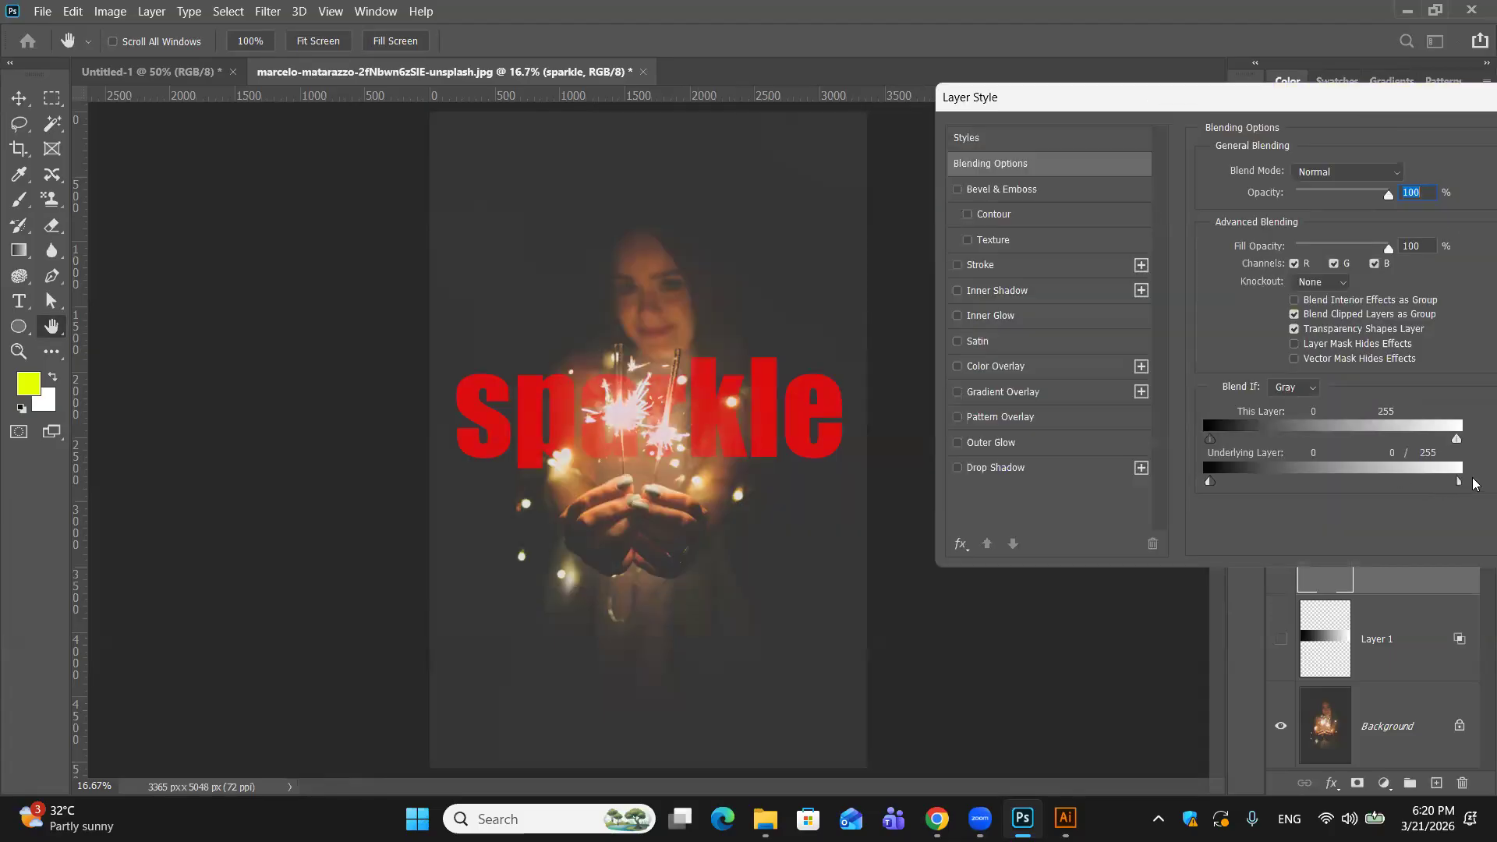
{"action": "left_click_drag", "start_coordinate": [1213, 485], "coordinate": [1253, 487]}
{"action": "left_click_drag", "start_coordinate": [1177, 98], "coordinate": [765, 105]}
{"action": "key", "text": "Return"}
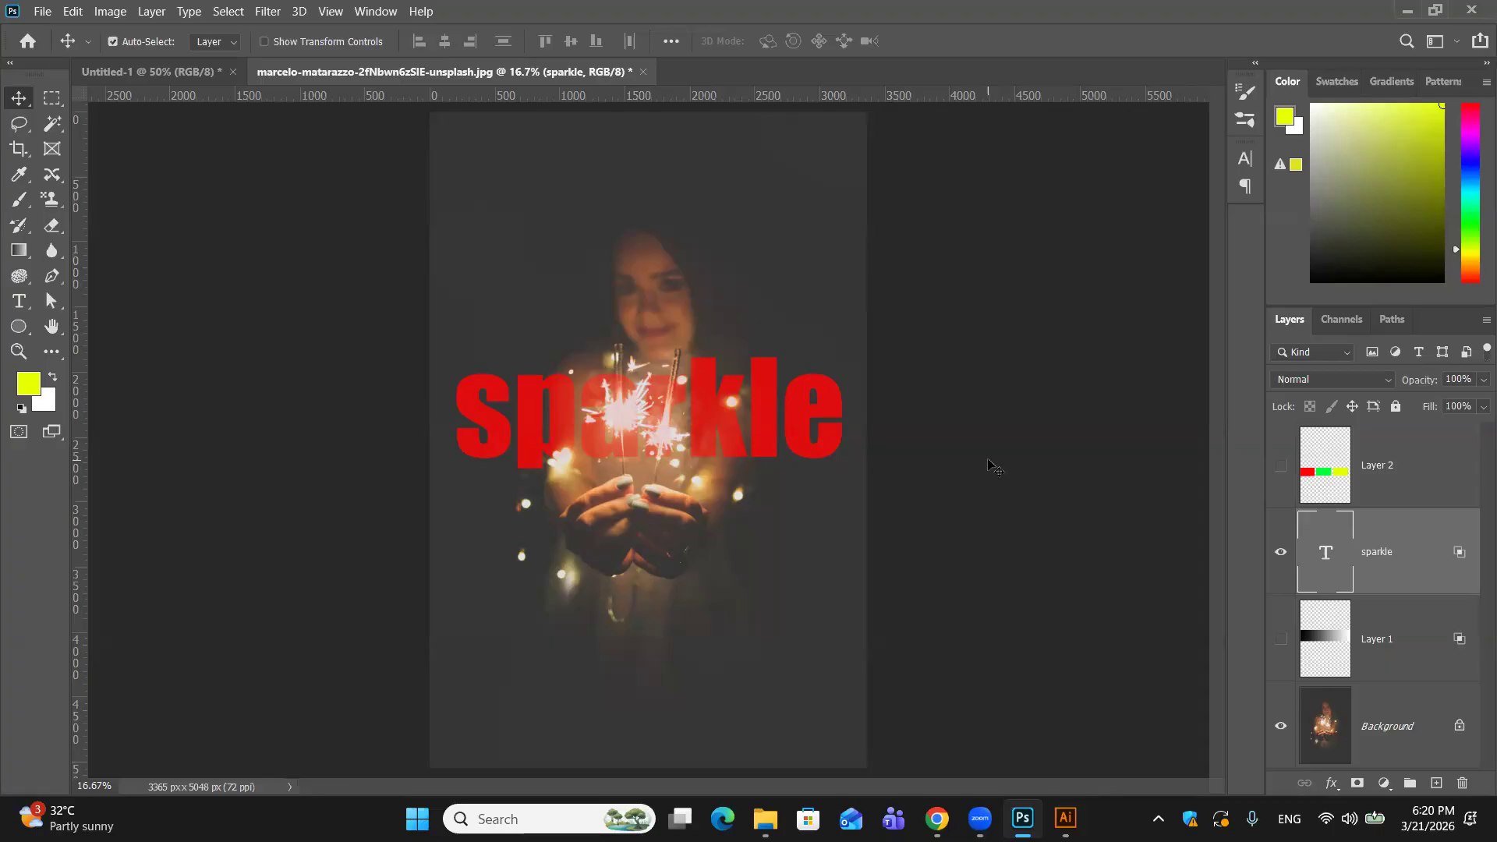
Step: Review the "sparkle" layer's Blend If settings alongside the blended text in the image
{"action": "double_click", "coordinate": [1420, 540]}
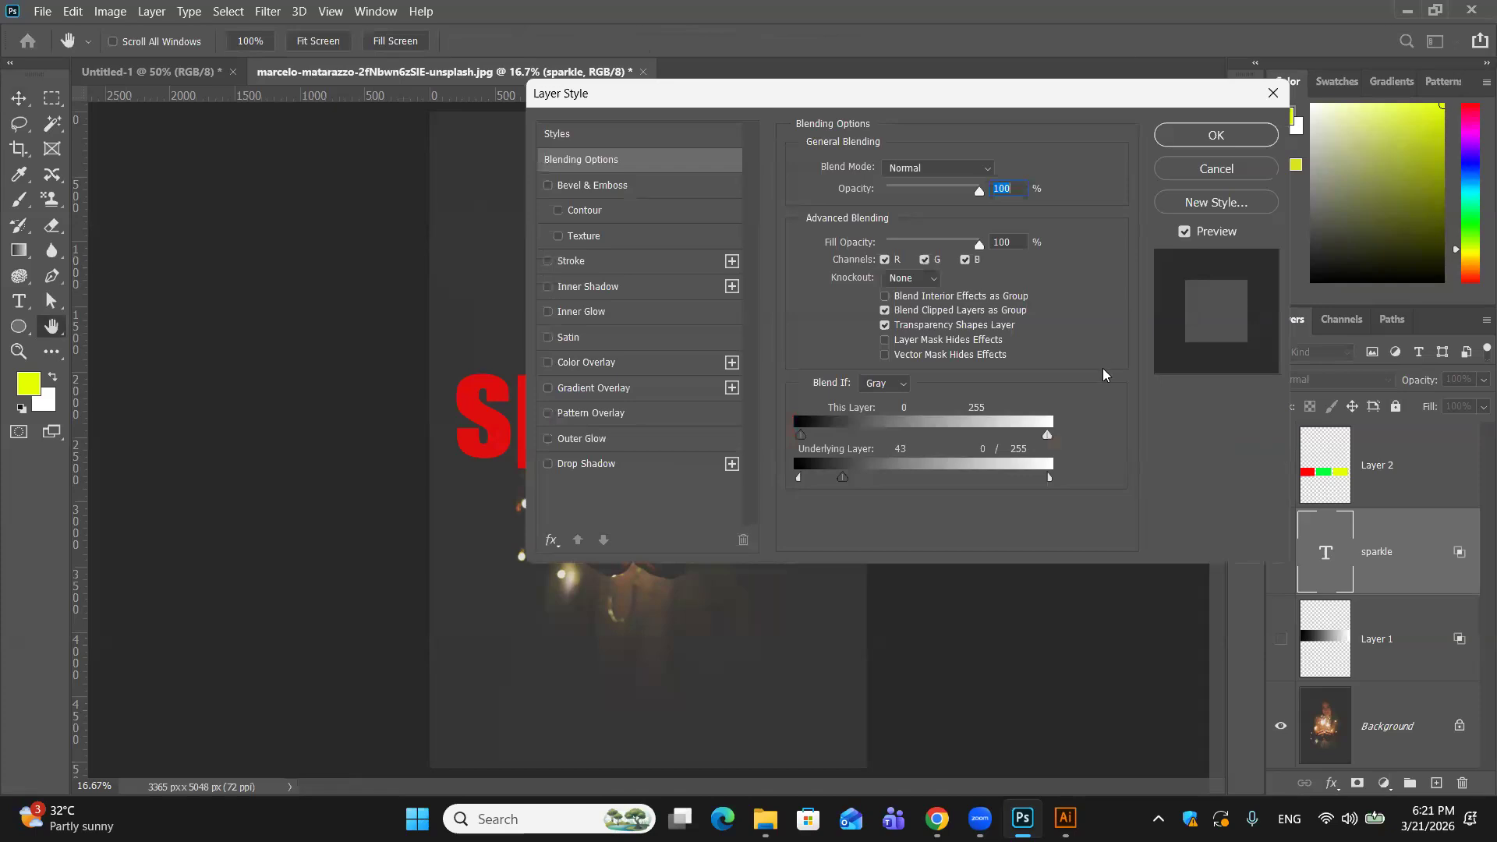
{"action": "left_click_drag", "start_coordinate": [760, 99], "coordinate": [1122, 45]}
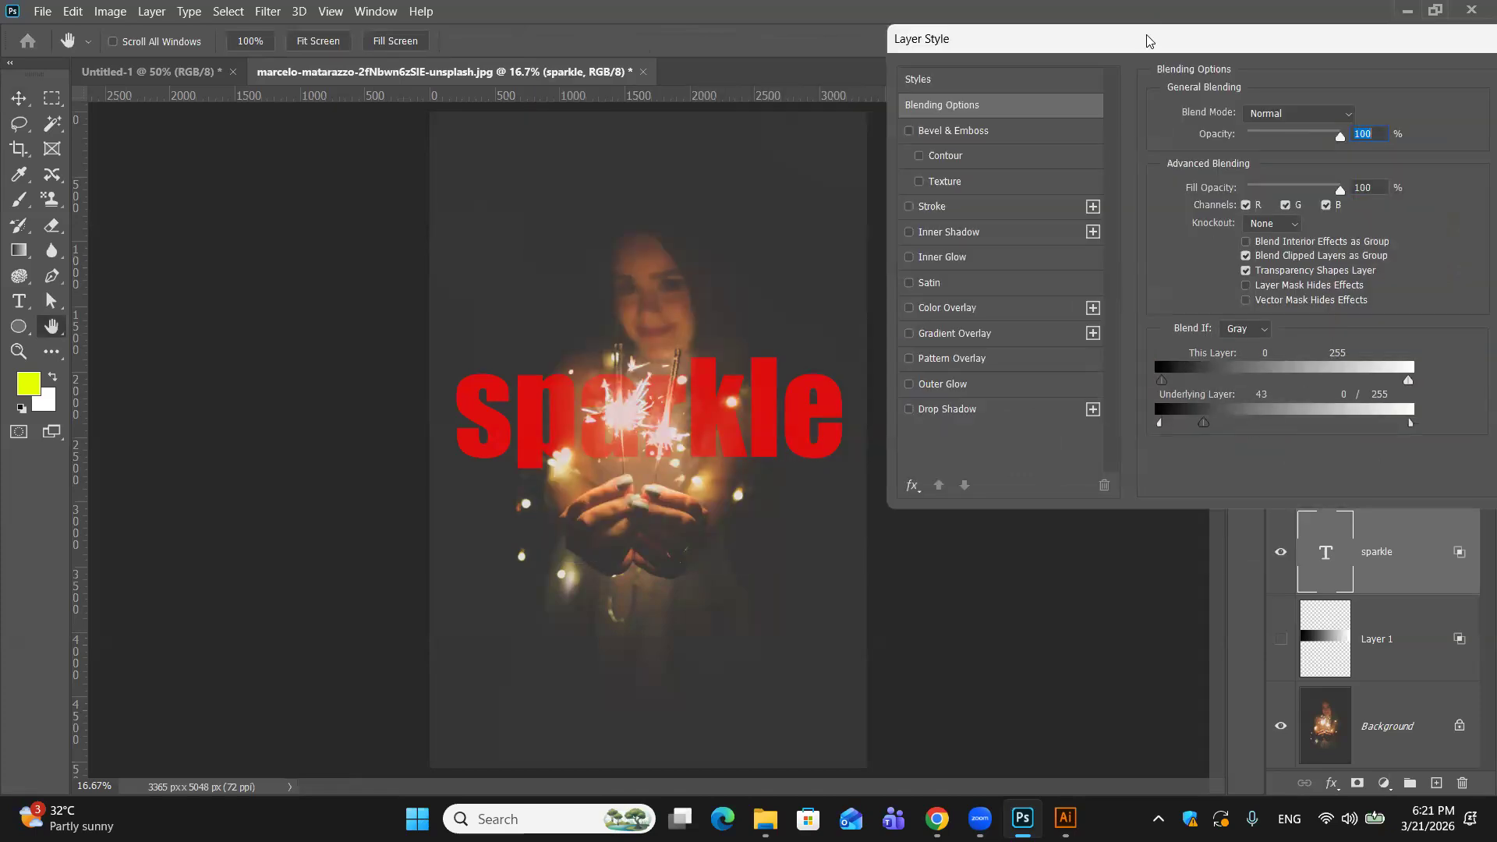
{"action": "left_click_drag", "start_coordinate": [1146, 39], "coordinate": [1085, 94]}
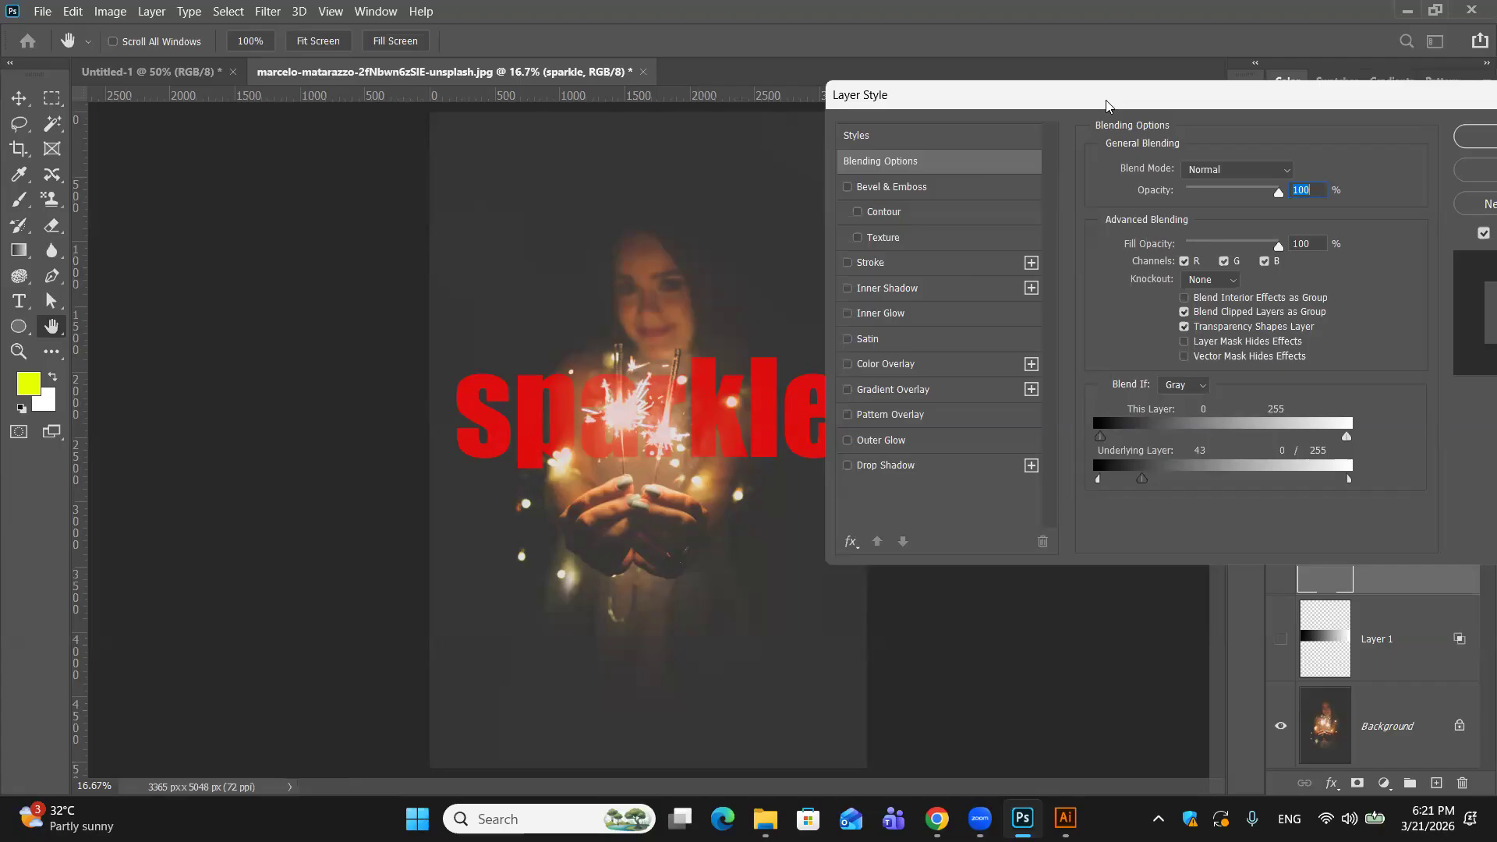
{"action": "left_click_drag", "start_coordinate": [1107, 105], "coordinate": [1144, 69]}
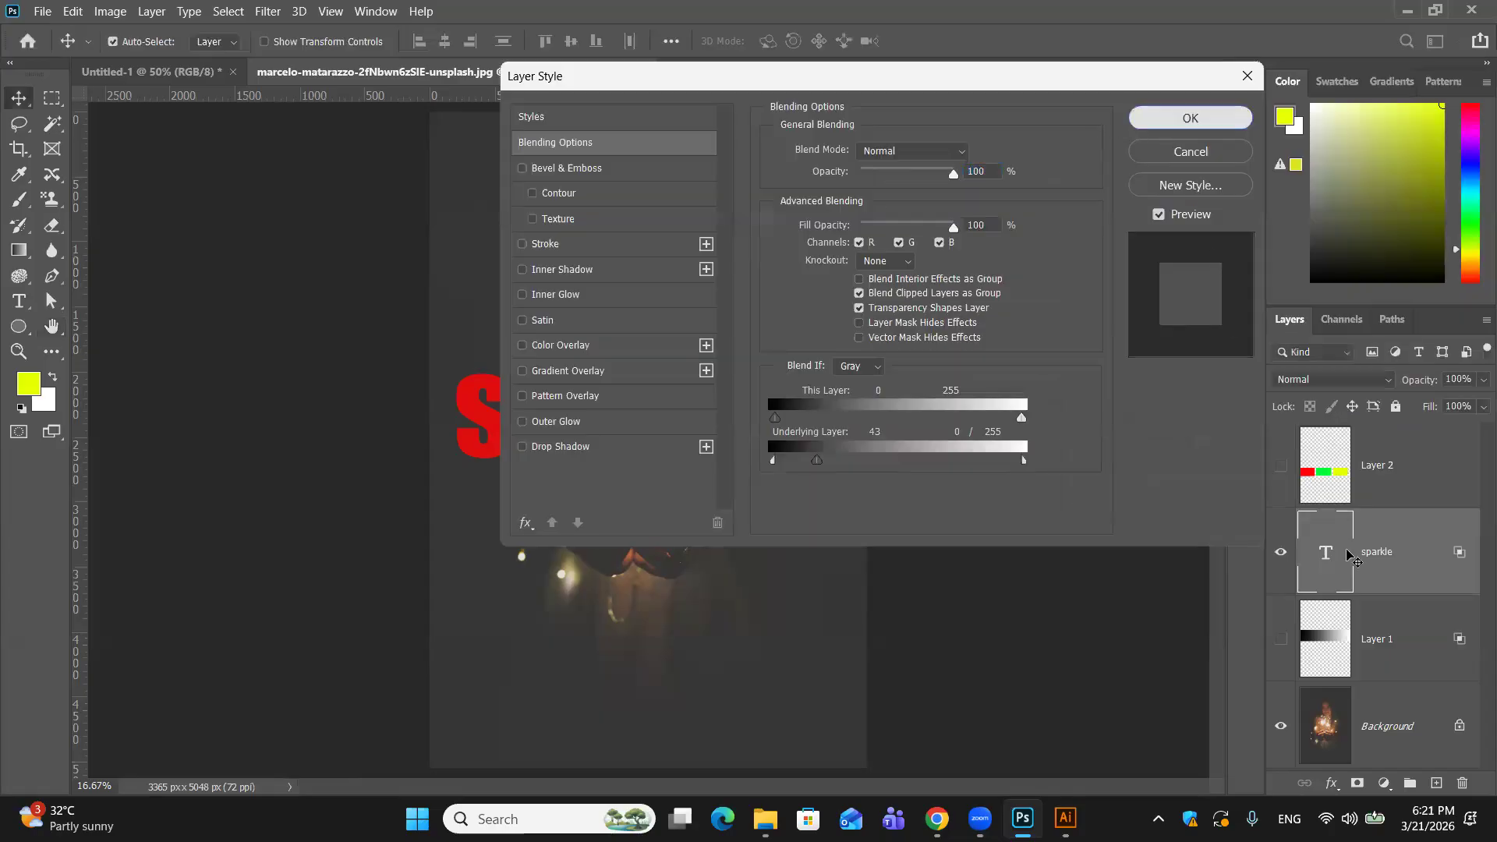
{"action": "key", "text": "Return"}
Step: Show the red, green and yellow blocks layer in place of "sparkle" and move the blocks up over the sparklers
{"action": "left_click", "coordinate": [1281, 552]}
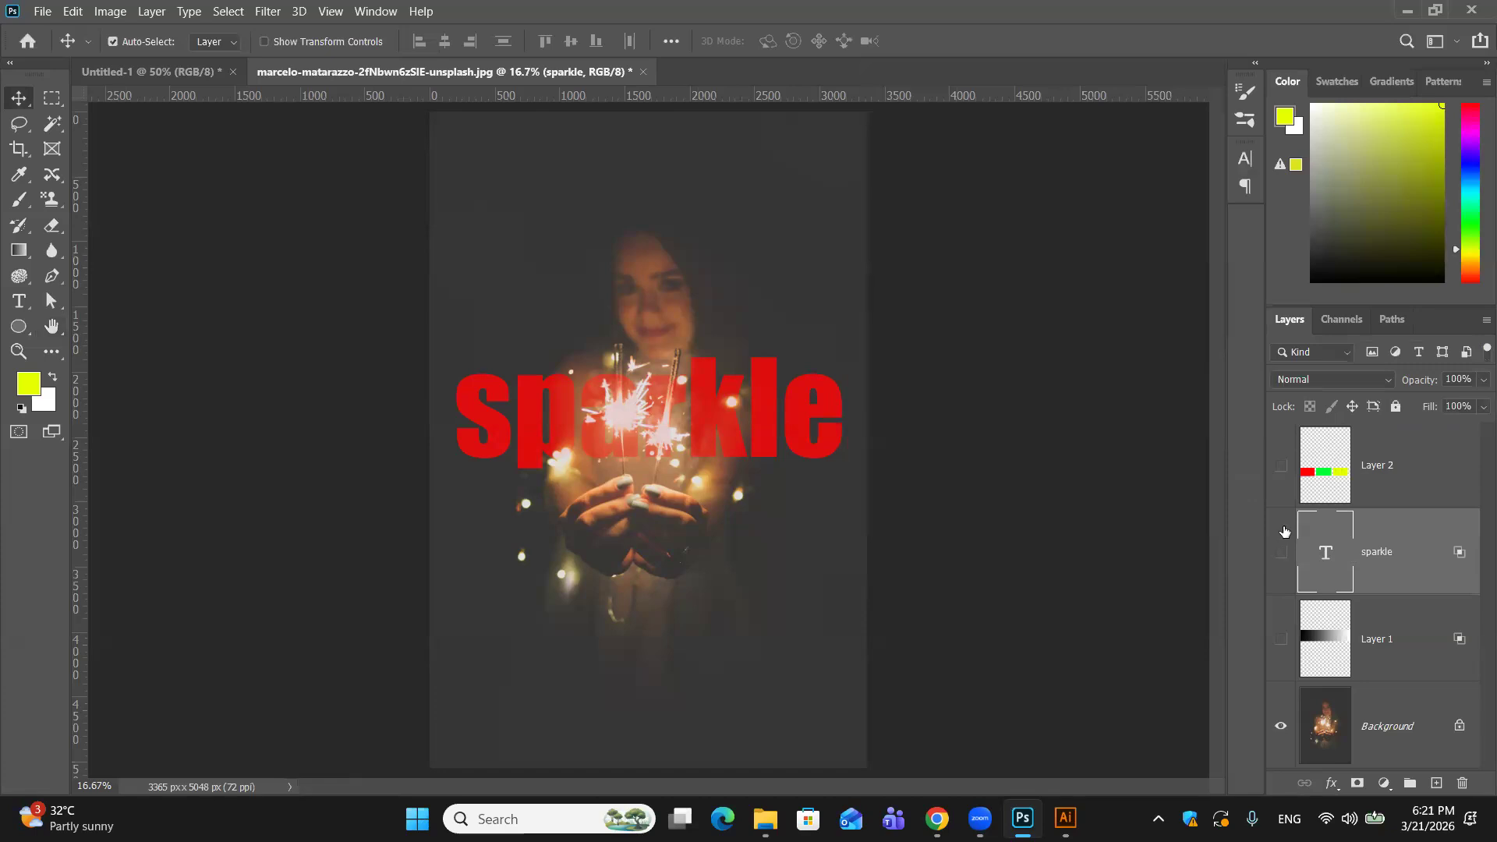
{"action": "left_click", "coordinate": [1280, 466]}
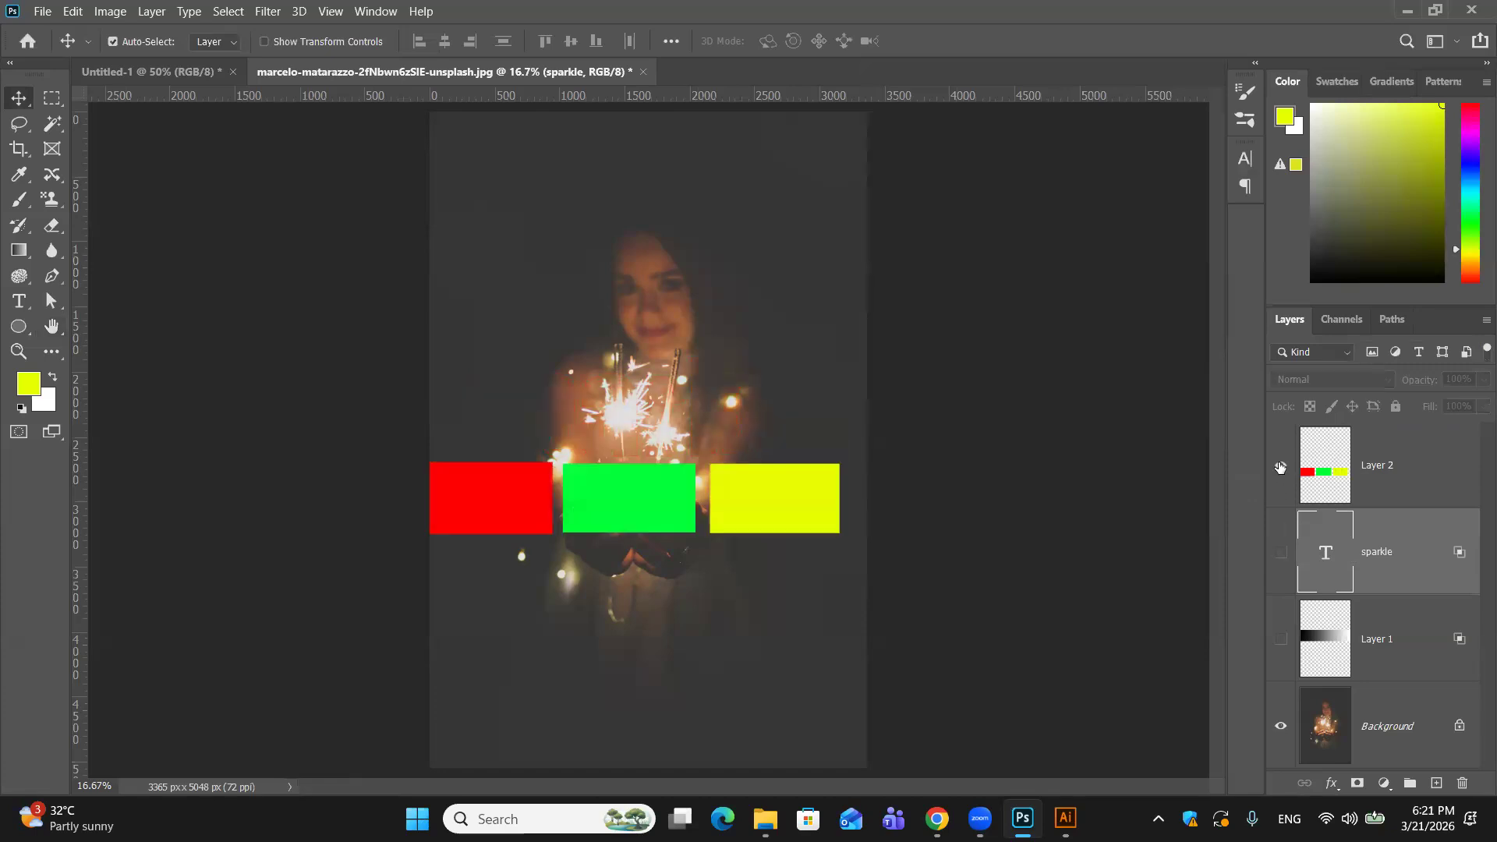
{"action": "left_click_drag", "start_coordinate": [497, 454], "coordinate": [525, 360]}
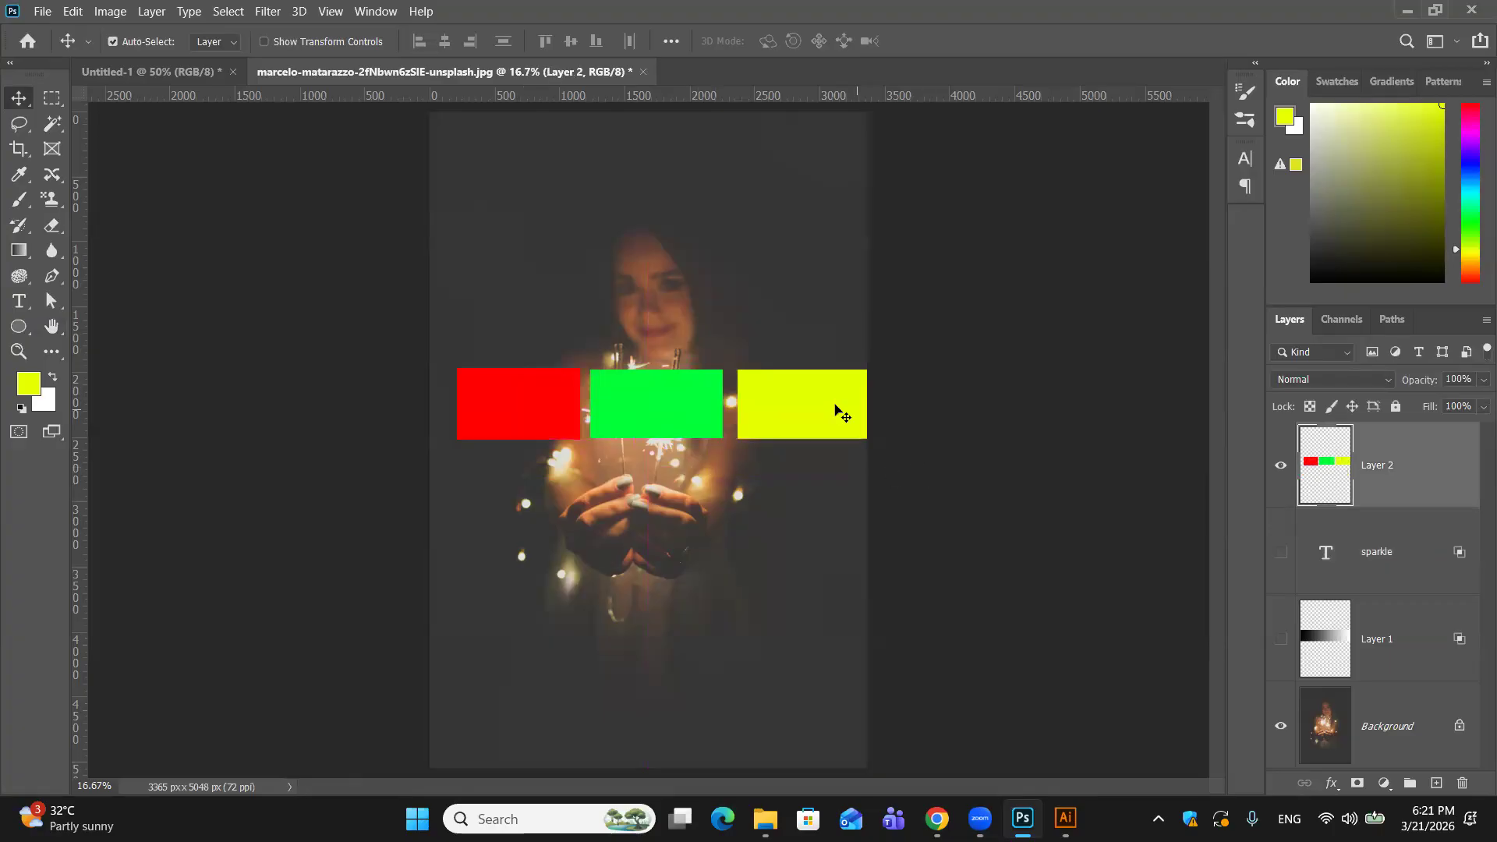
Step: Select the yellow block on Layer 2, refill it with blue 003cff, and deselect
{"action": "left_click", "coordinate": [52, 98]}
{"action": "left_click_drag", "start_coordinate": [738, 369], "coordinate": [868, 433]}
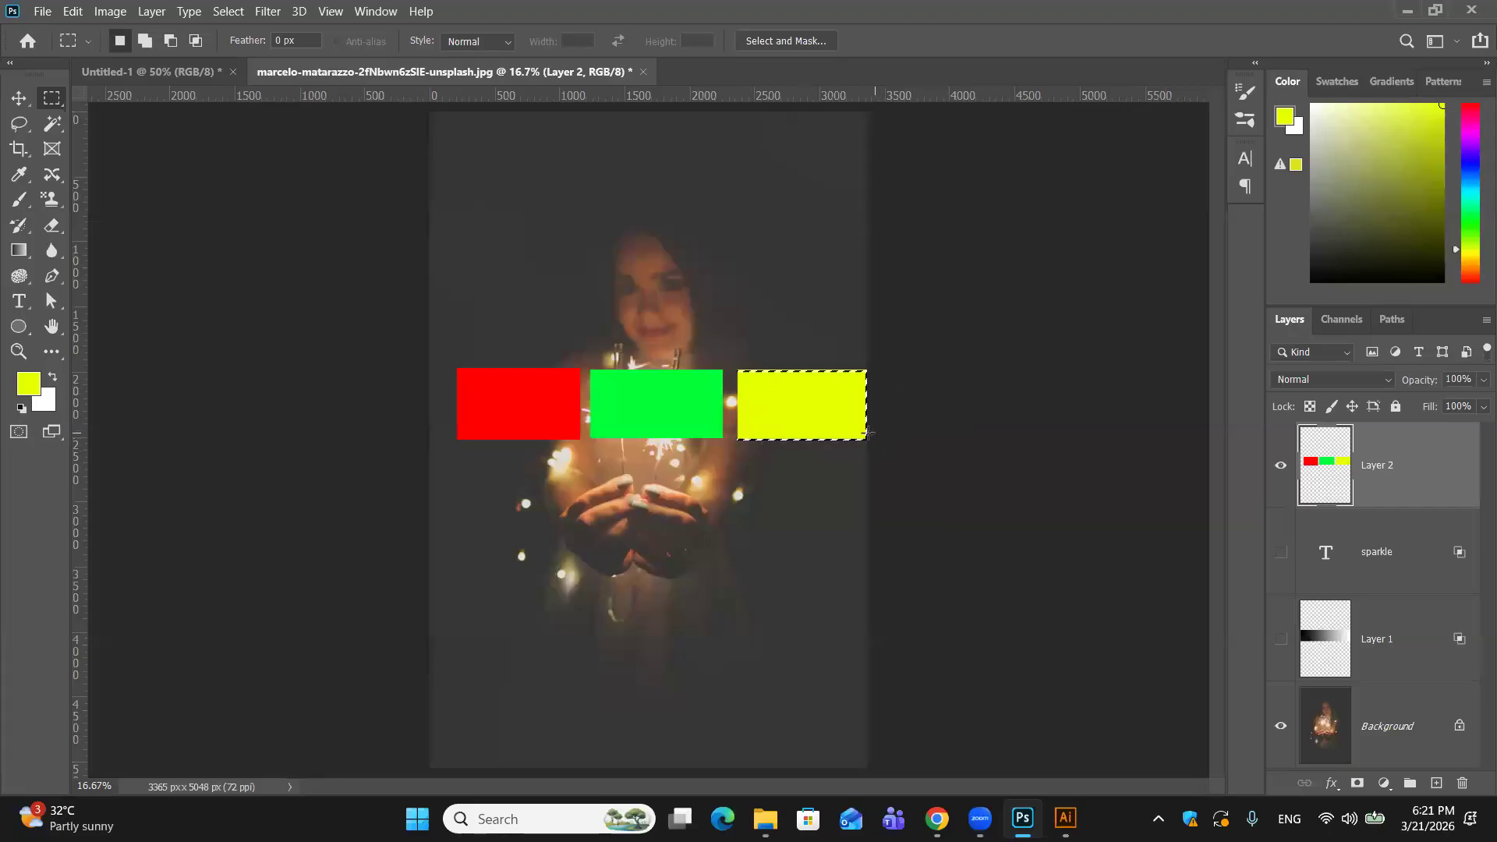
{"action": "left_click", "coordinate": [28, 386]}
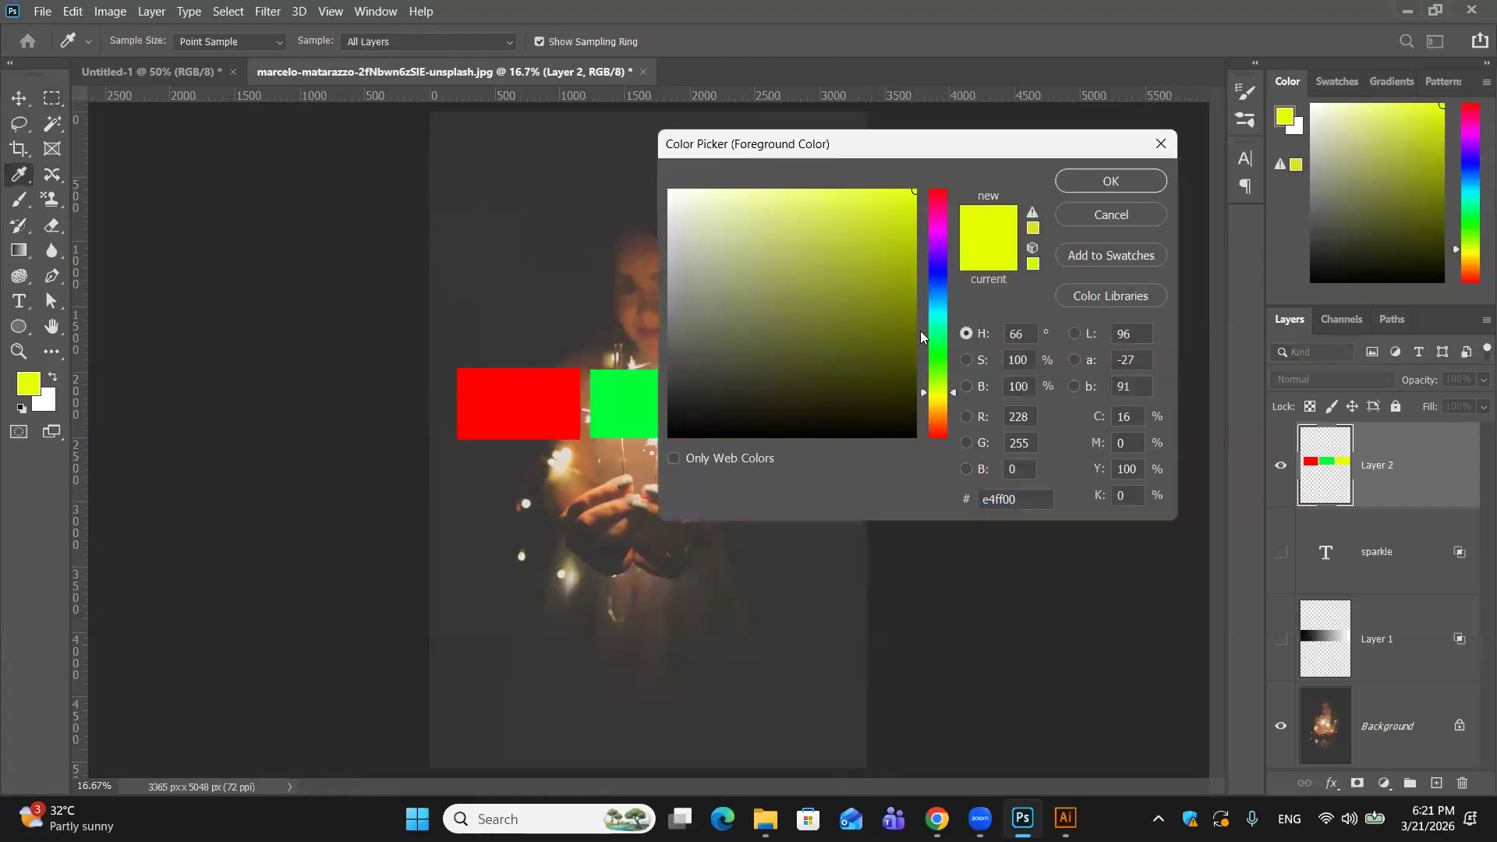
{"action": "left_click", "coordinate": [942, 289]}
{"action": "left_click", "coordinate": [1076, 184]}
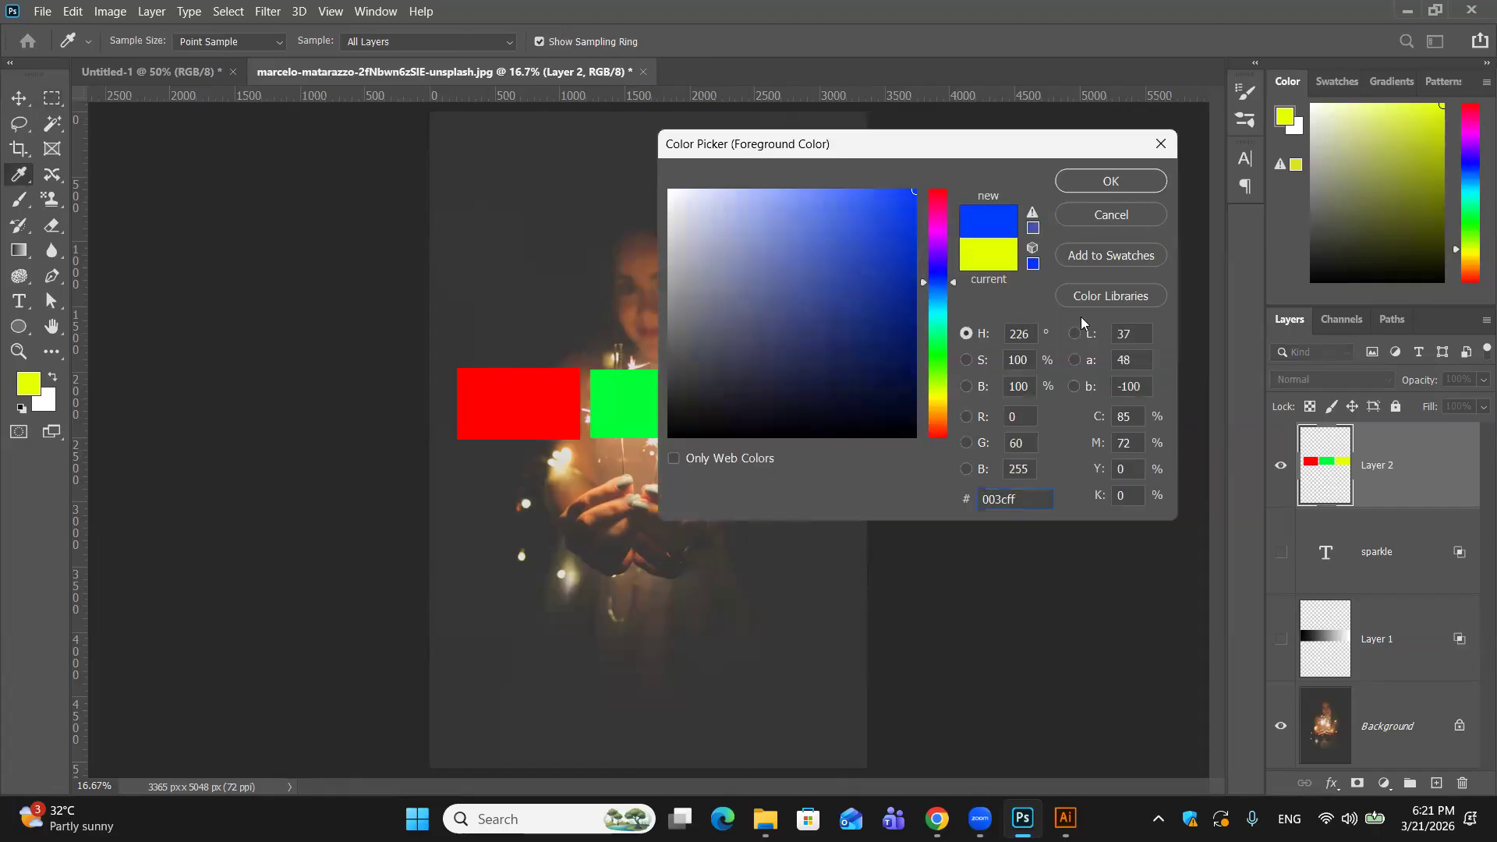
{"action": "key", "text": "alt+BackSpace"}
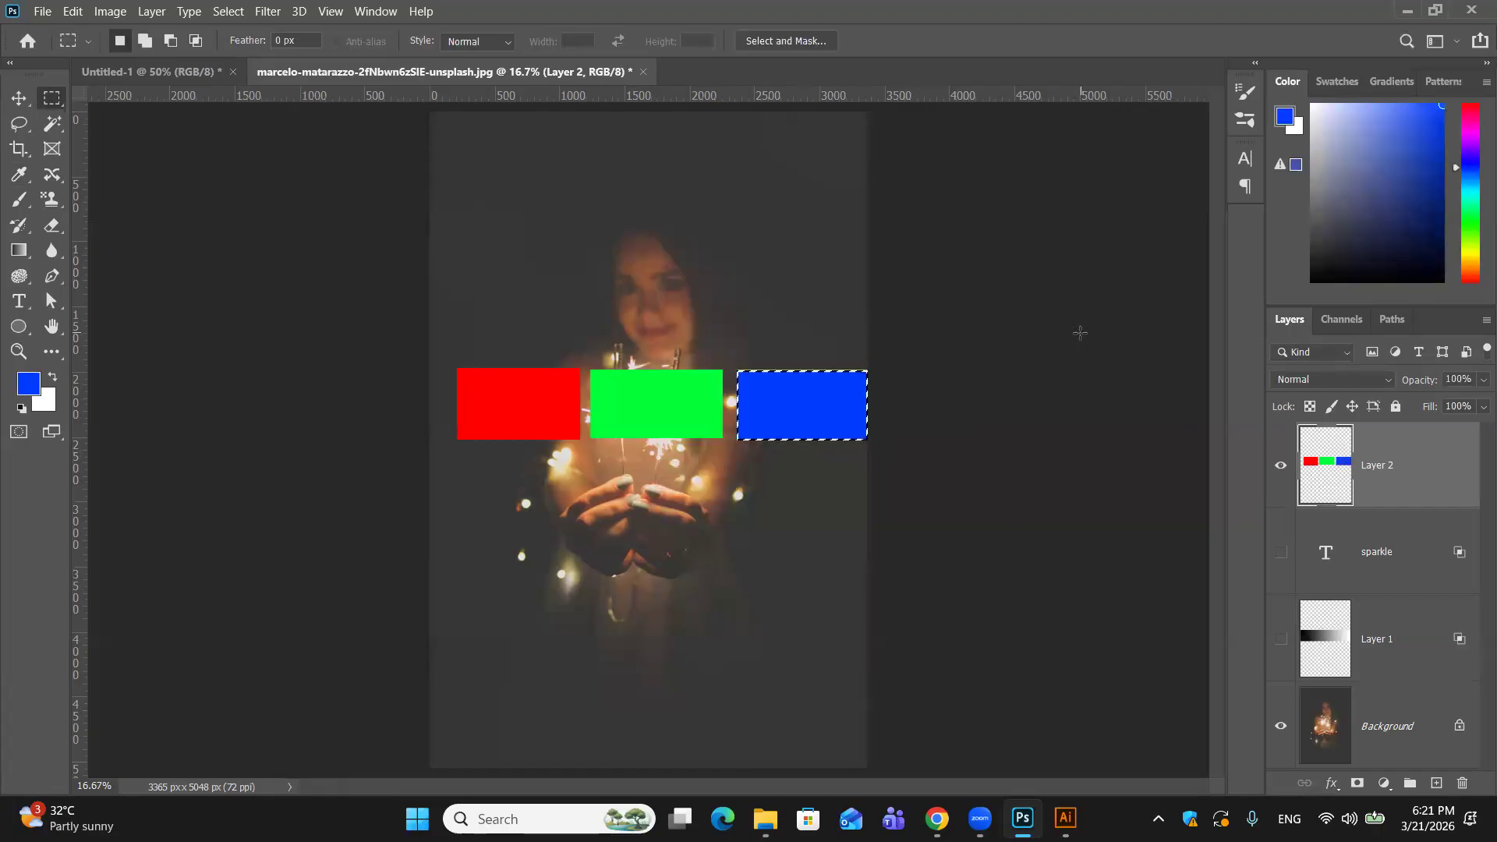
{"action": "key", "text": "ctrl+d"}
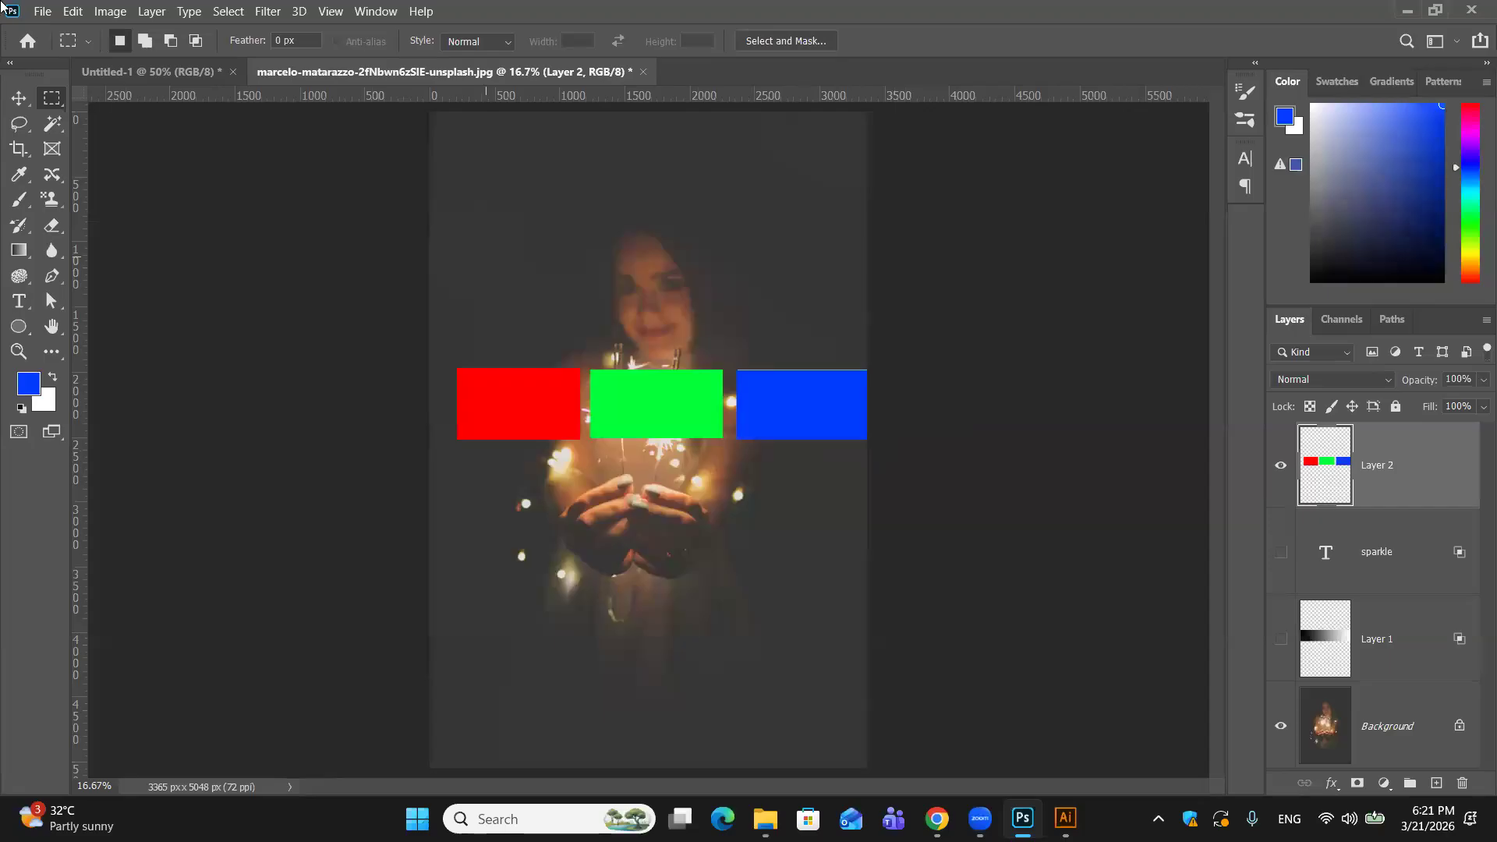
{"action": "left_click", "coordinate": [17, 99]}
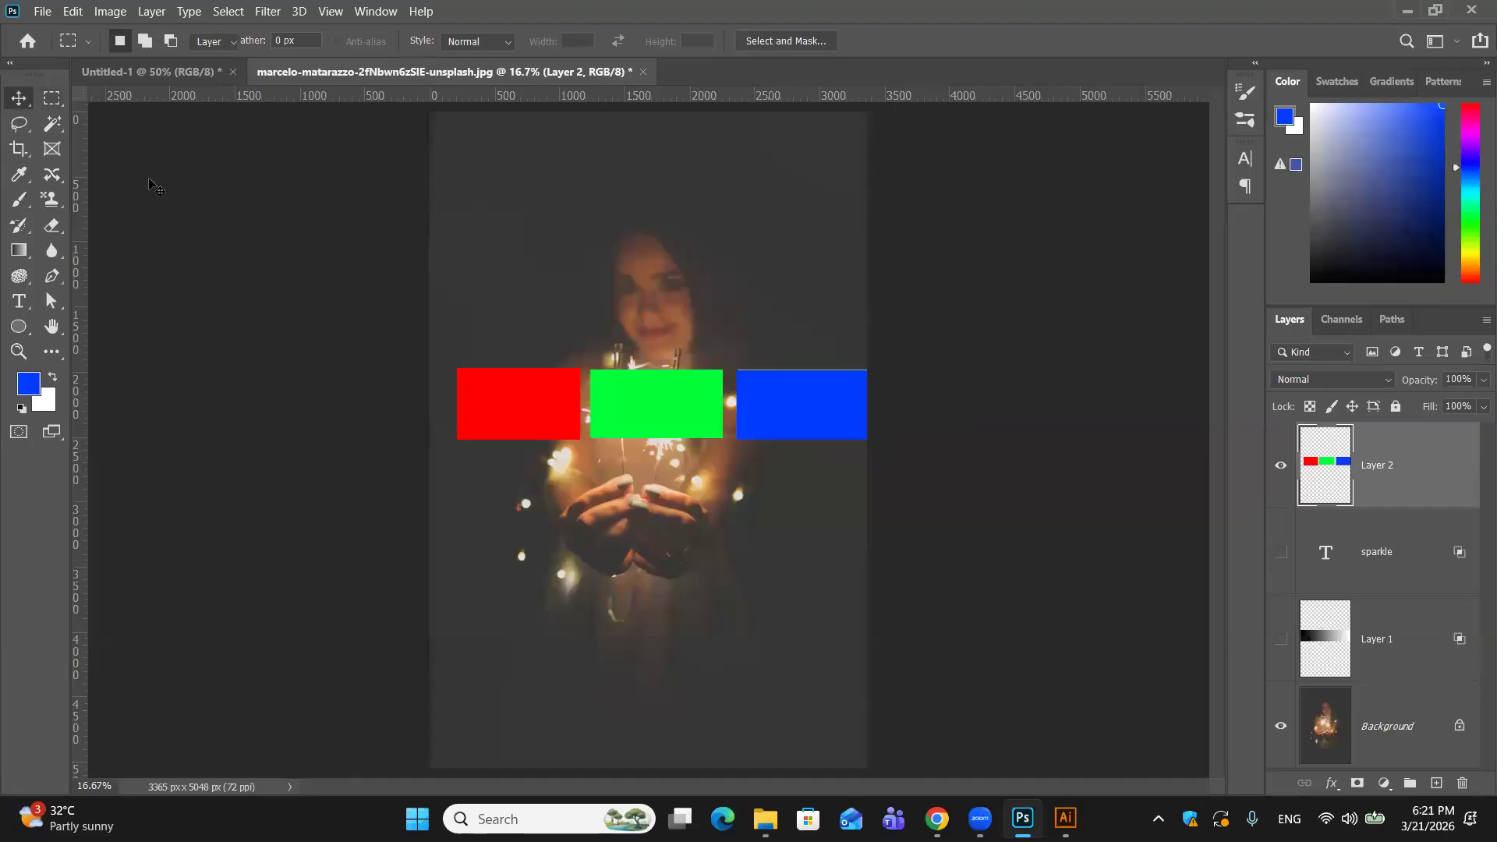
{"action": "left_click", "coordinate": [852, 409]}
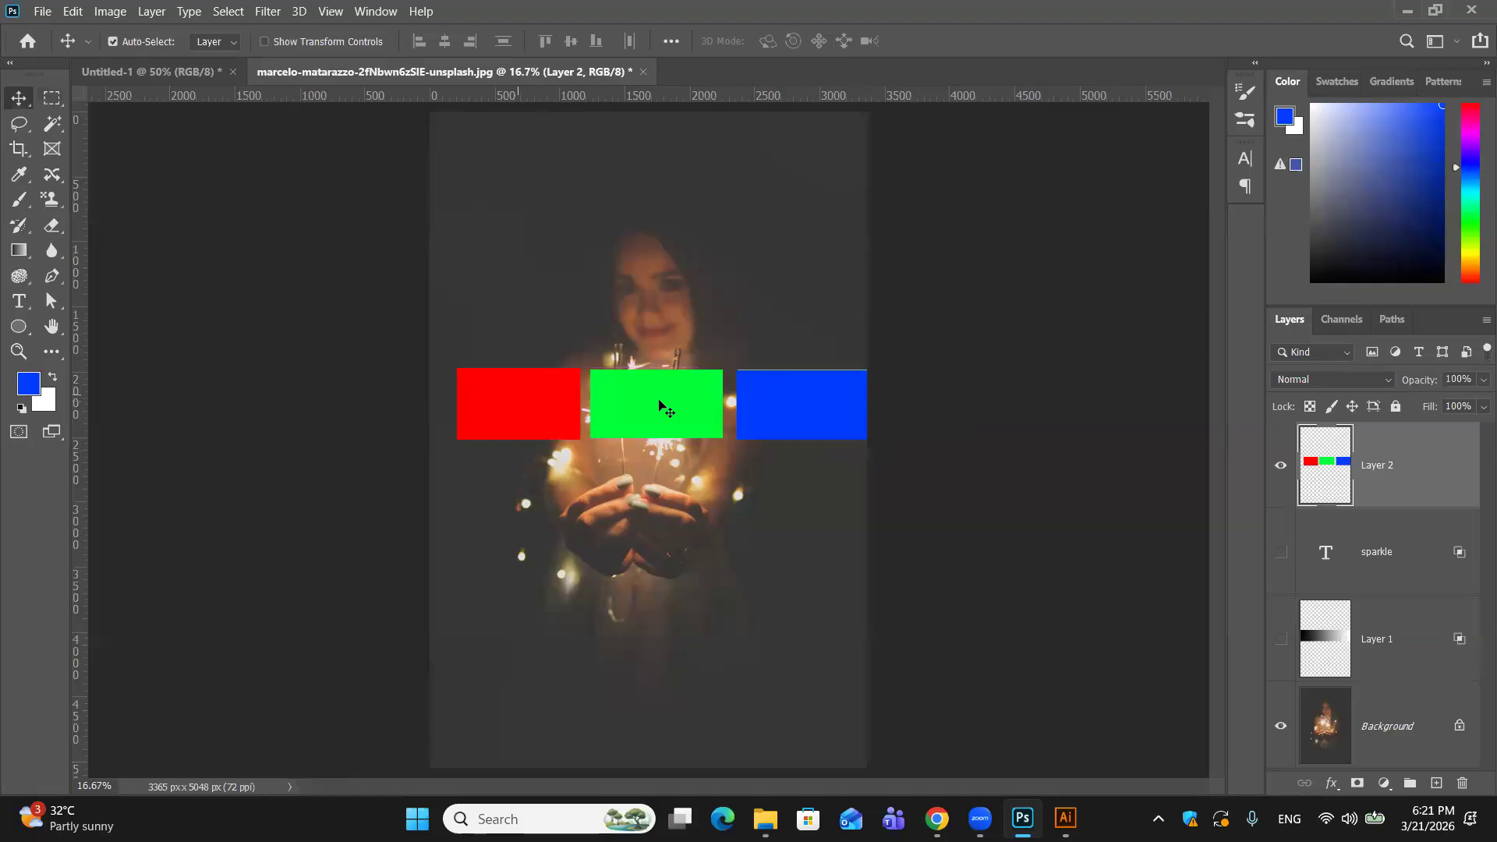
Step: Open the blending options of the colored blocks layer and set Blend If to Red, keeping the blocks in view
{"action": "double_click", "coordinate": [1424, 453]}
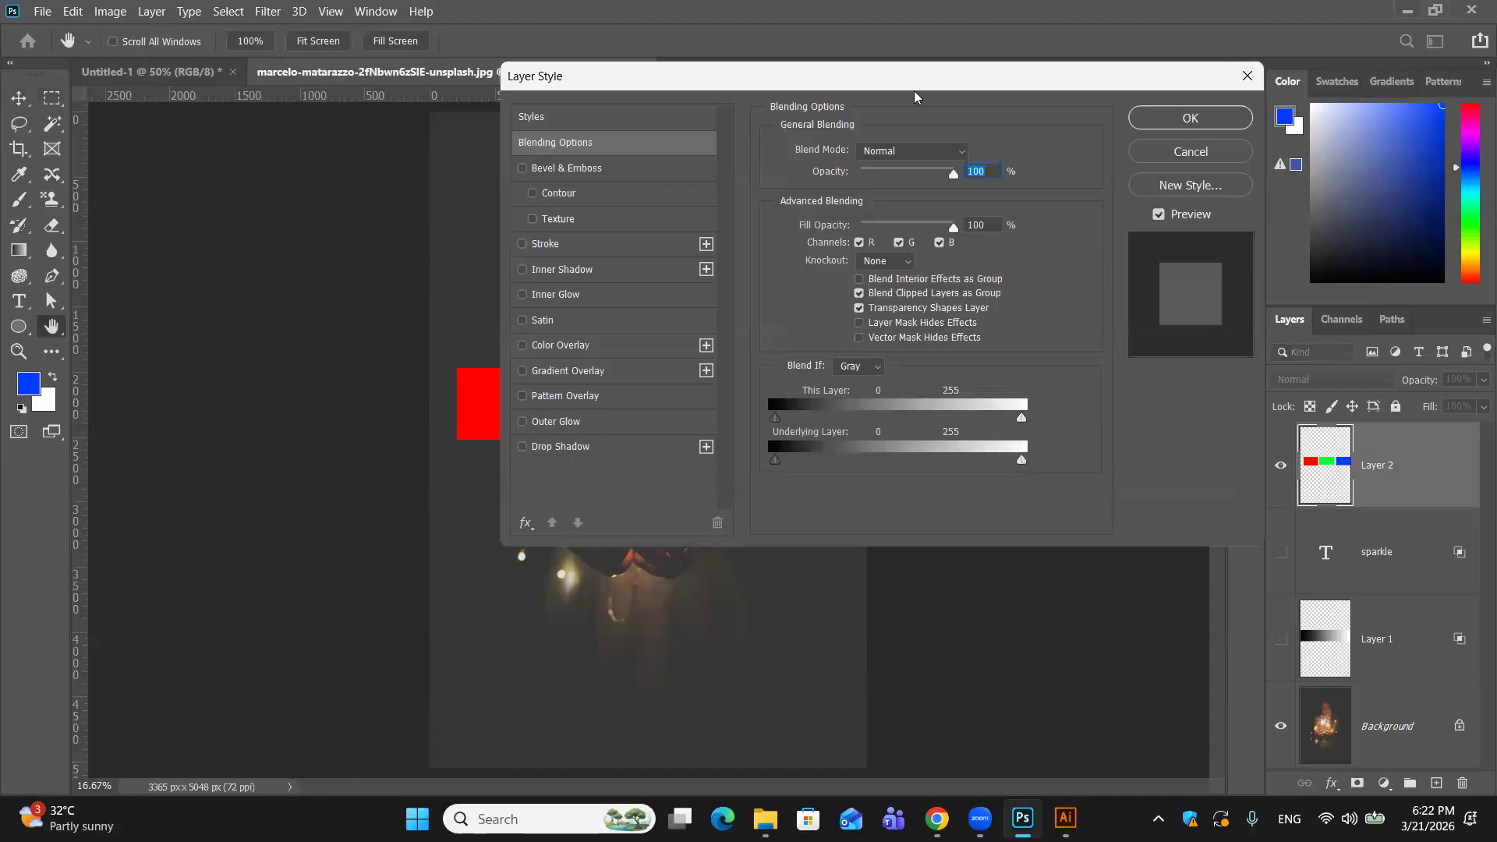
{"action": "left_click_drag", "start_coordinate": [959, 83], "coordinate": [1293, 31]}
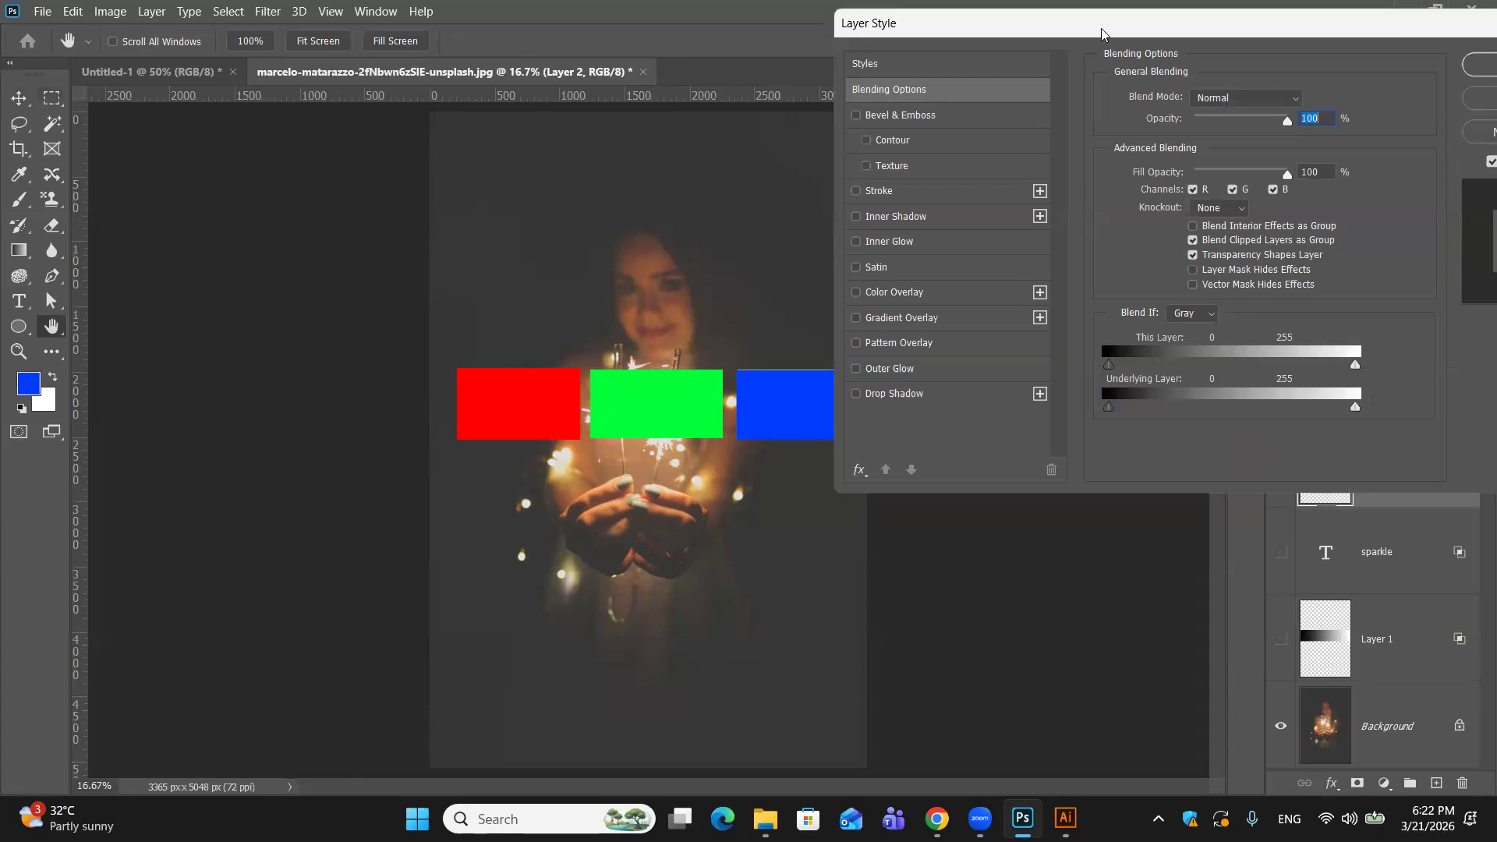
{"action": "left_click_drag", "start_coordinate": [1102, 33], "coordinate": [1160, 57]}
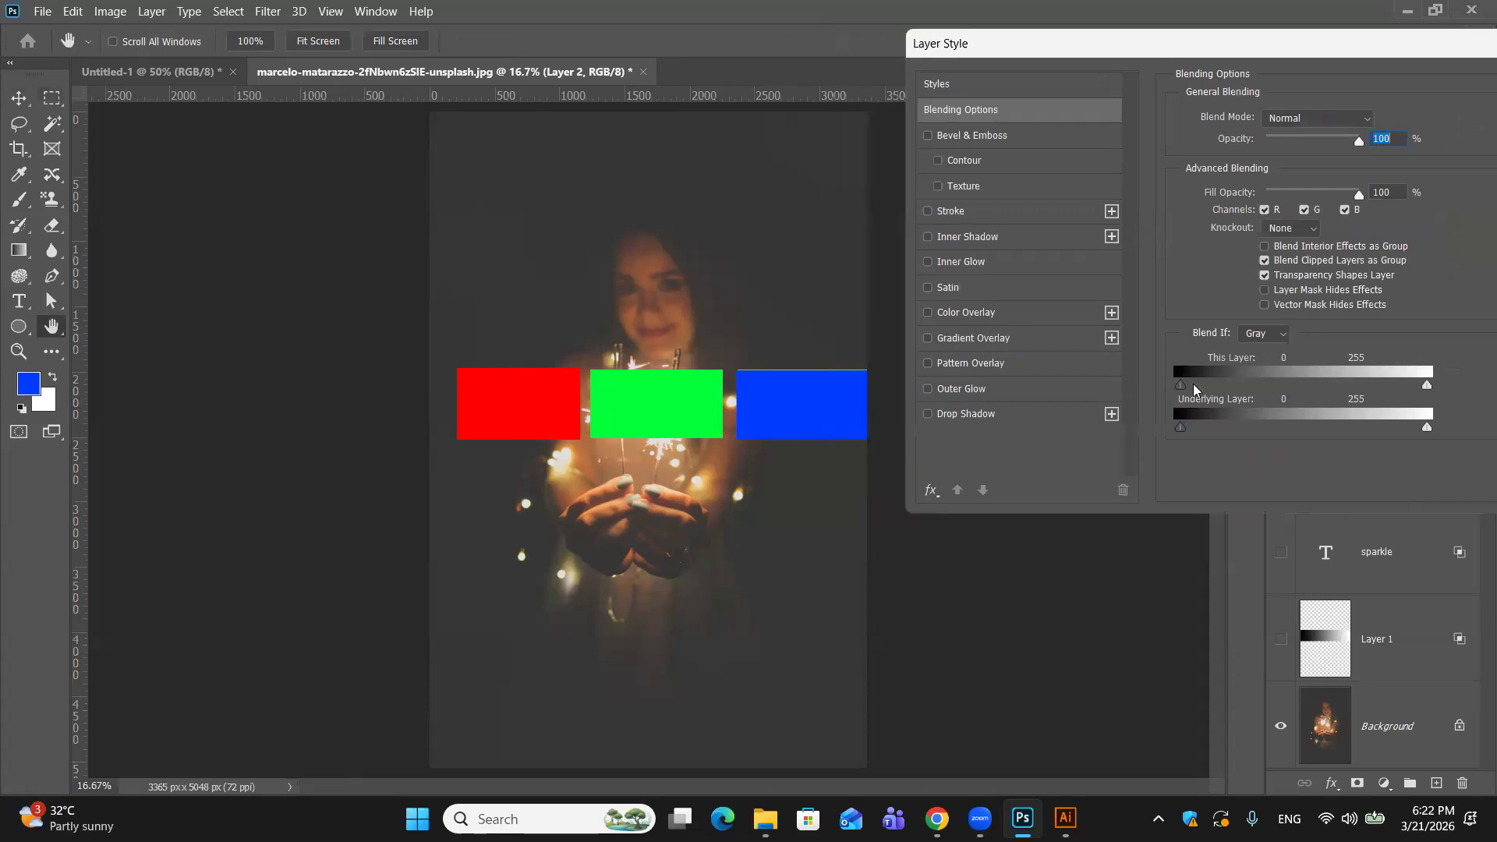
{"action": "left_click", "coordinate": [1283, 333]}
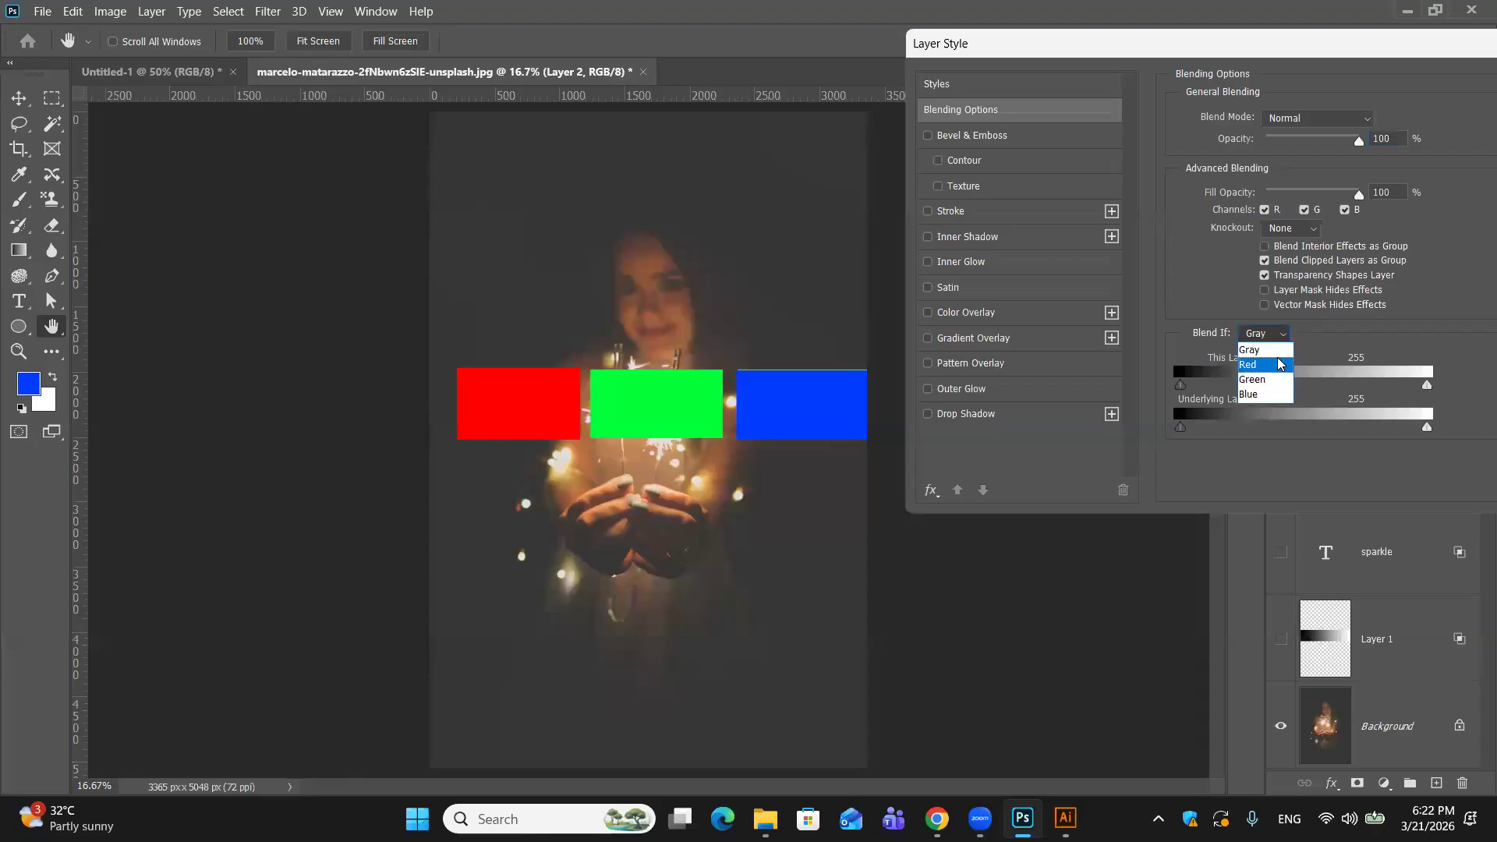
{"action": "left_click", "coordinate": [1276, 367]}
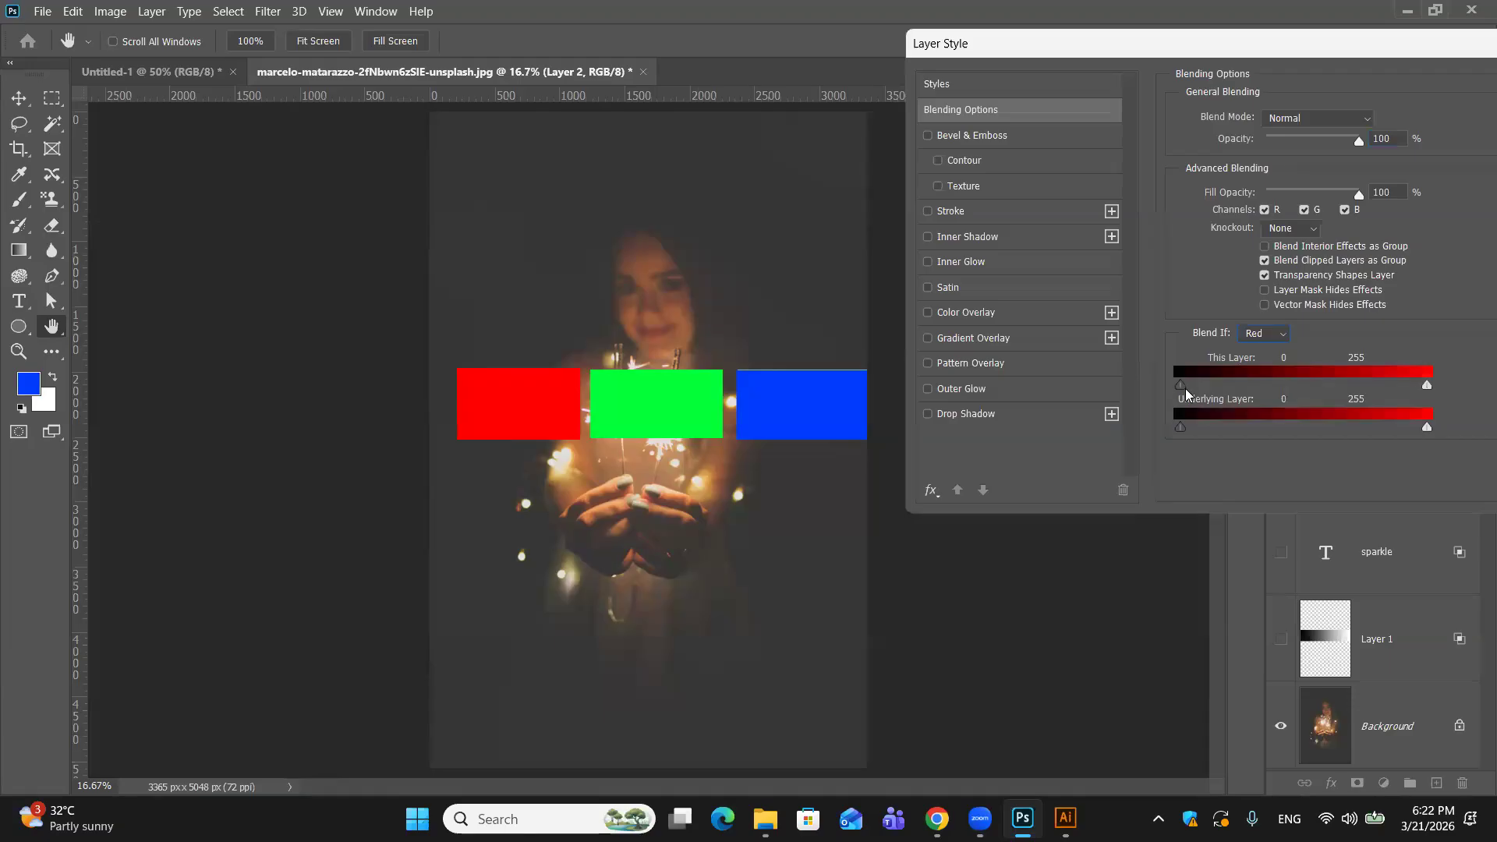
Step: Try This Layer's black slider at 128 on the Red channel of the blocks layer, and discard the layer style
{"action": "mouse_move", "coordinate": [1185, 391]}
{"action": "left_mouse_down"}
{"action": "mouse_move", "coordinate": [1233, 389]}
{"action": "mouse_move", "coordinate": [1165, 394]}
{"action": "mouse_move", "coordinate": [1210, 388]}
{"action": "mouse_move", "coordinate": [1179, 387]}
{"action": "left_mouse_up"}
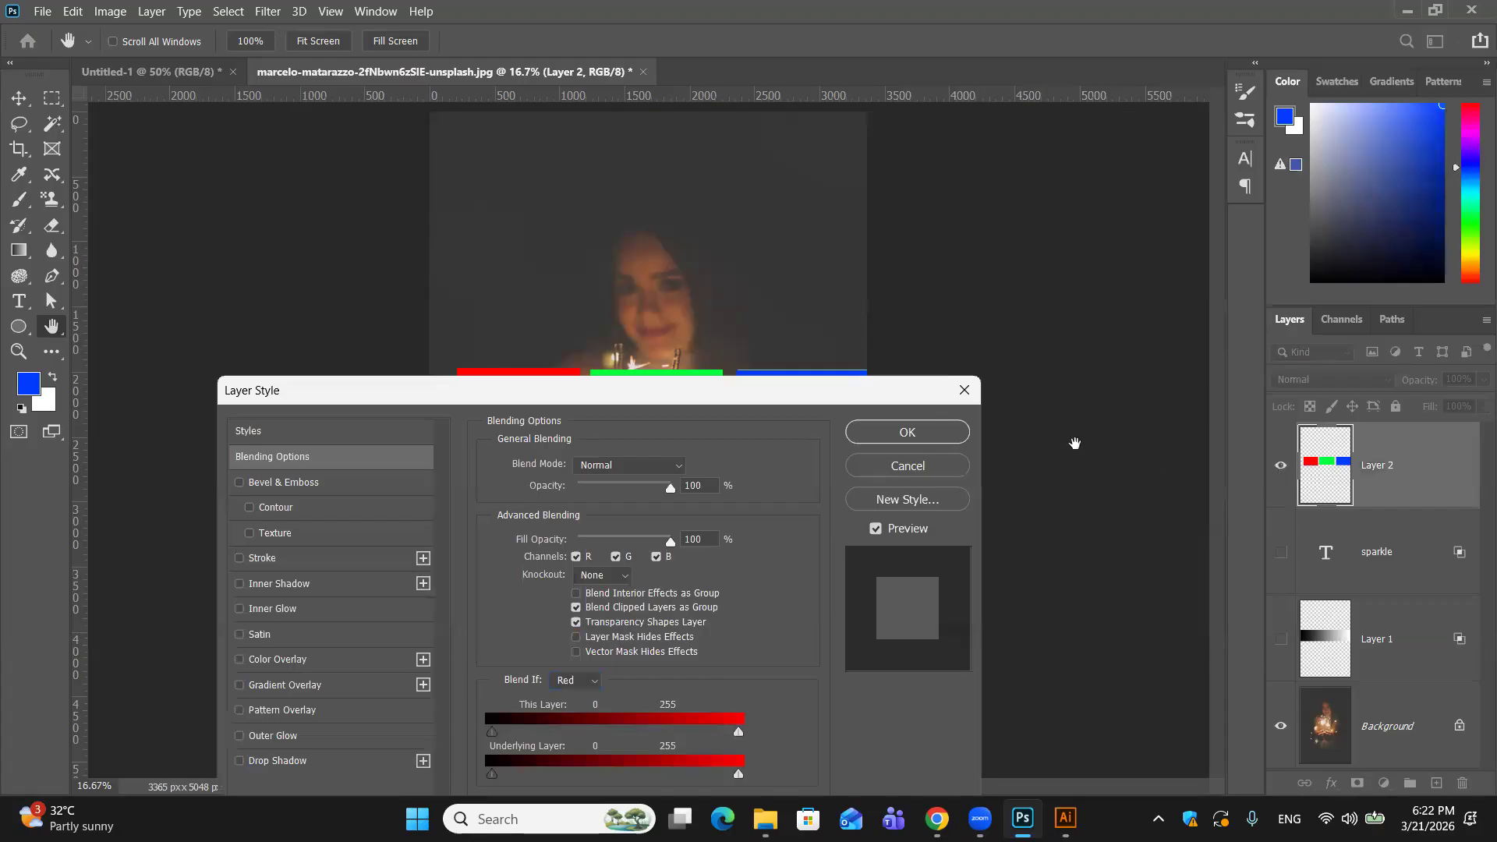
{"action": "left_click_drag", "start_coordinate": [917, 393], "coordinate": [1496, 170]}
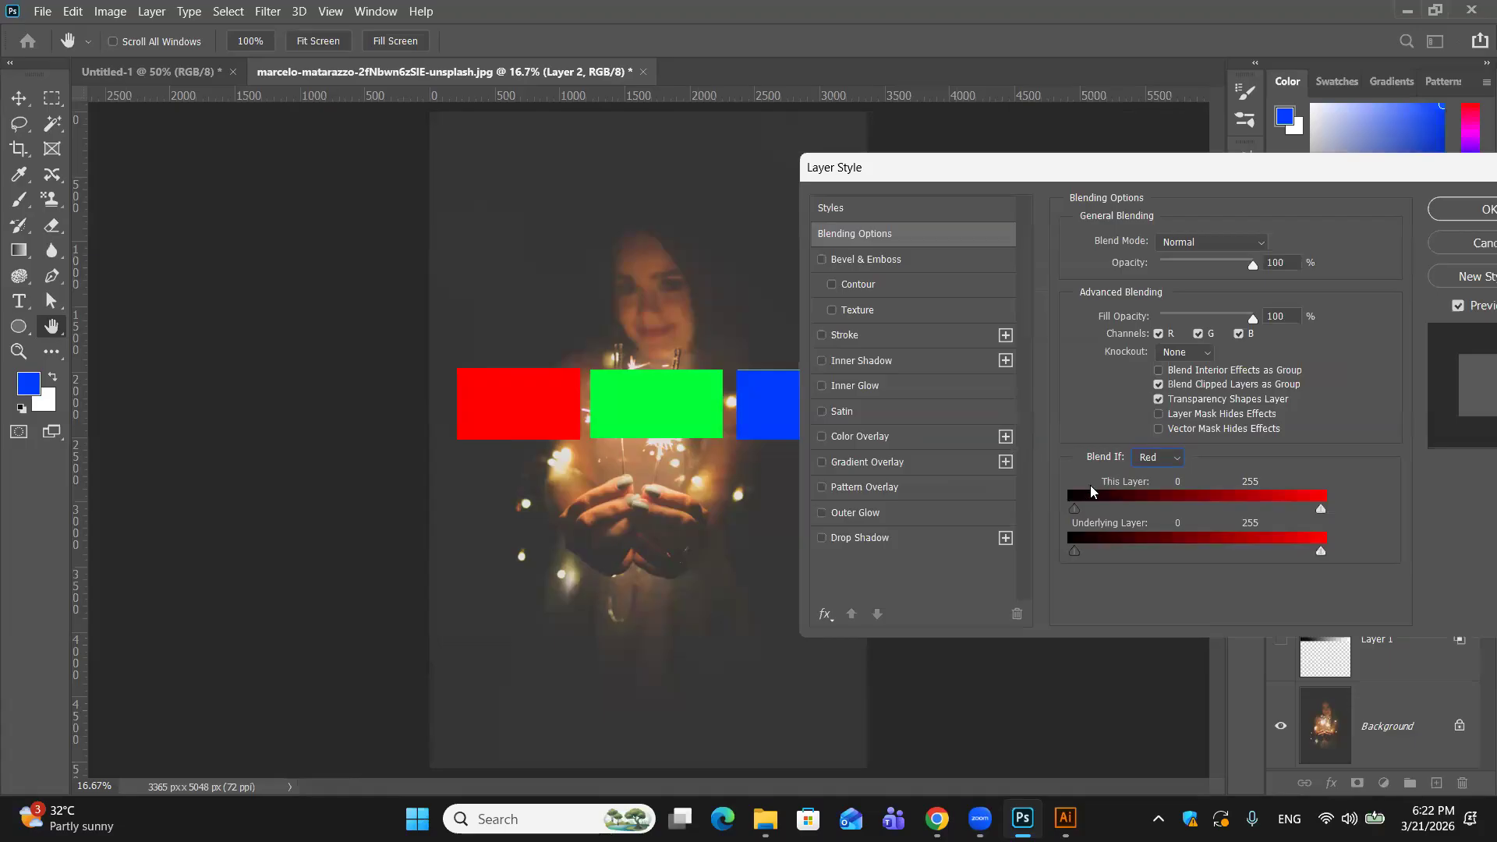
{"action": "left_click_drag", "start_coordinate": [1134, 504], "coordinate": [1181, 496]}
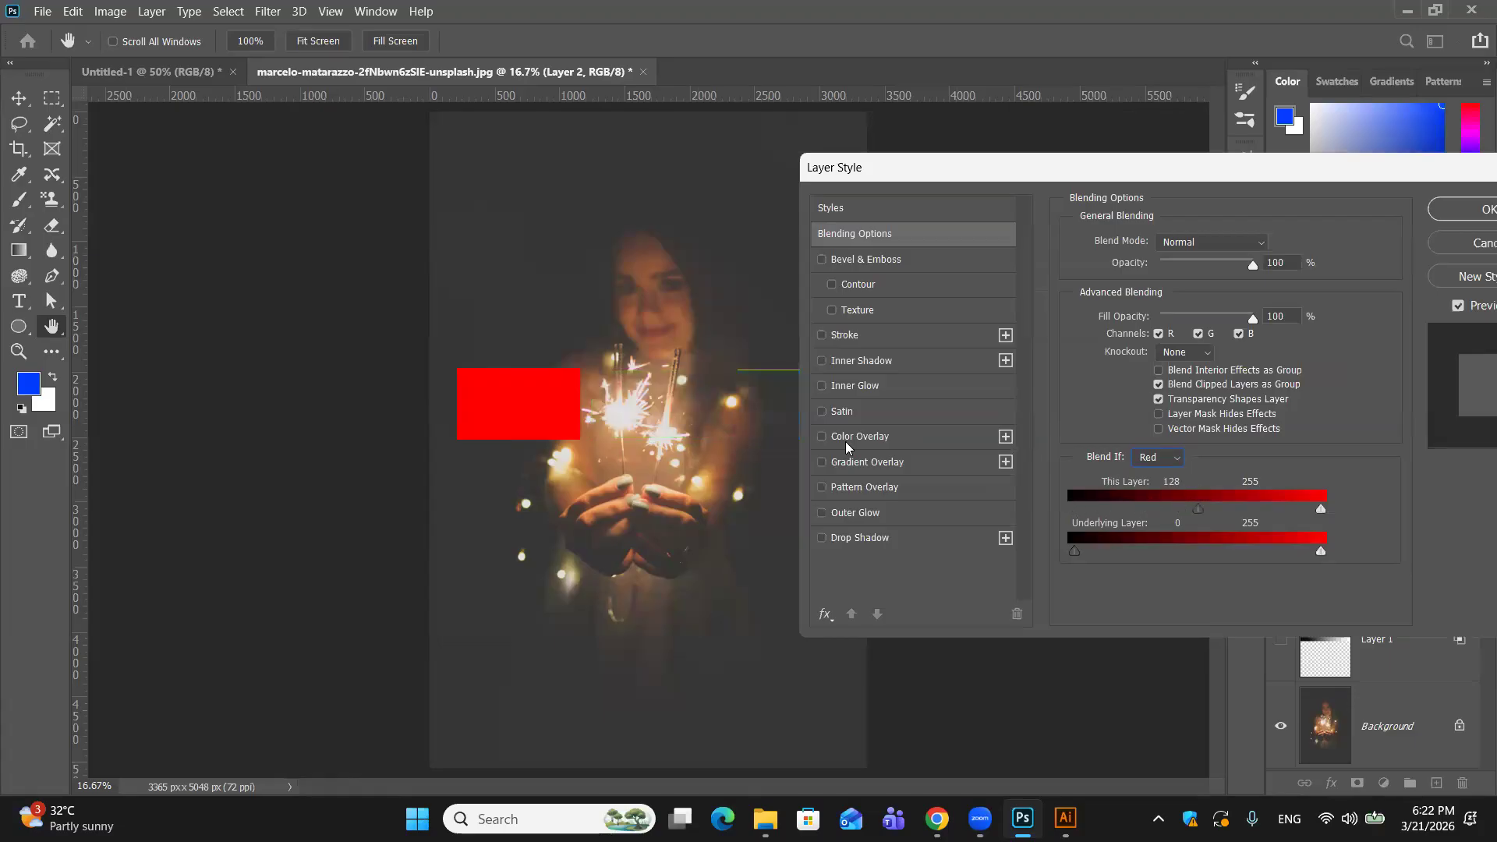
{"action": "key", "text": "ctrl+z"}
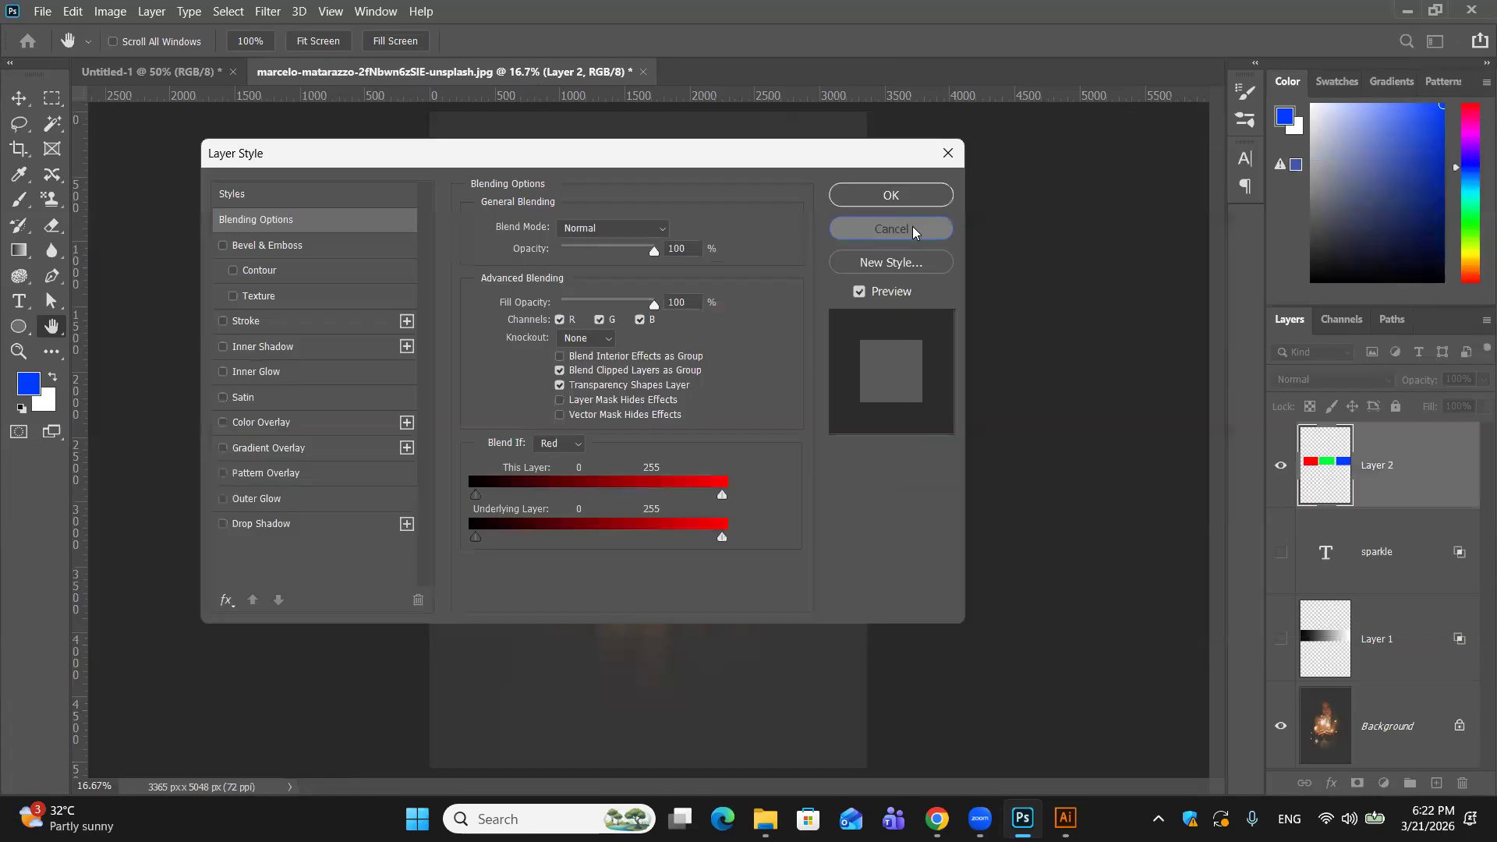
{"action": "left_click", "coordinate": [891, 229]}
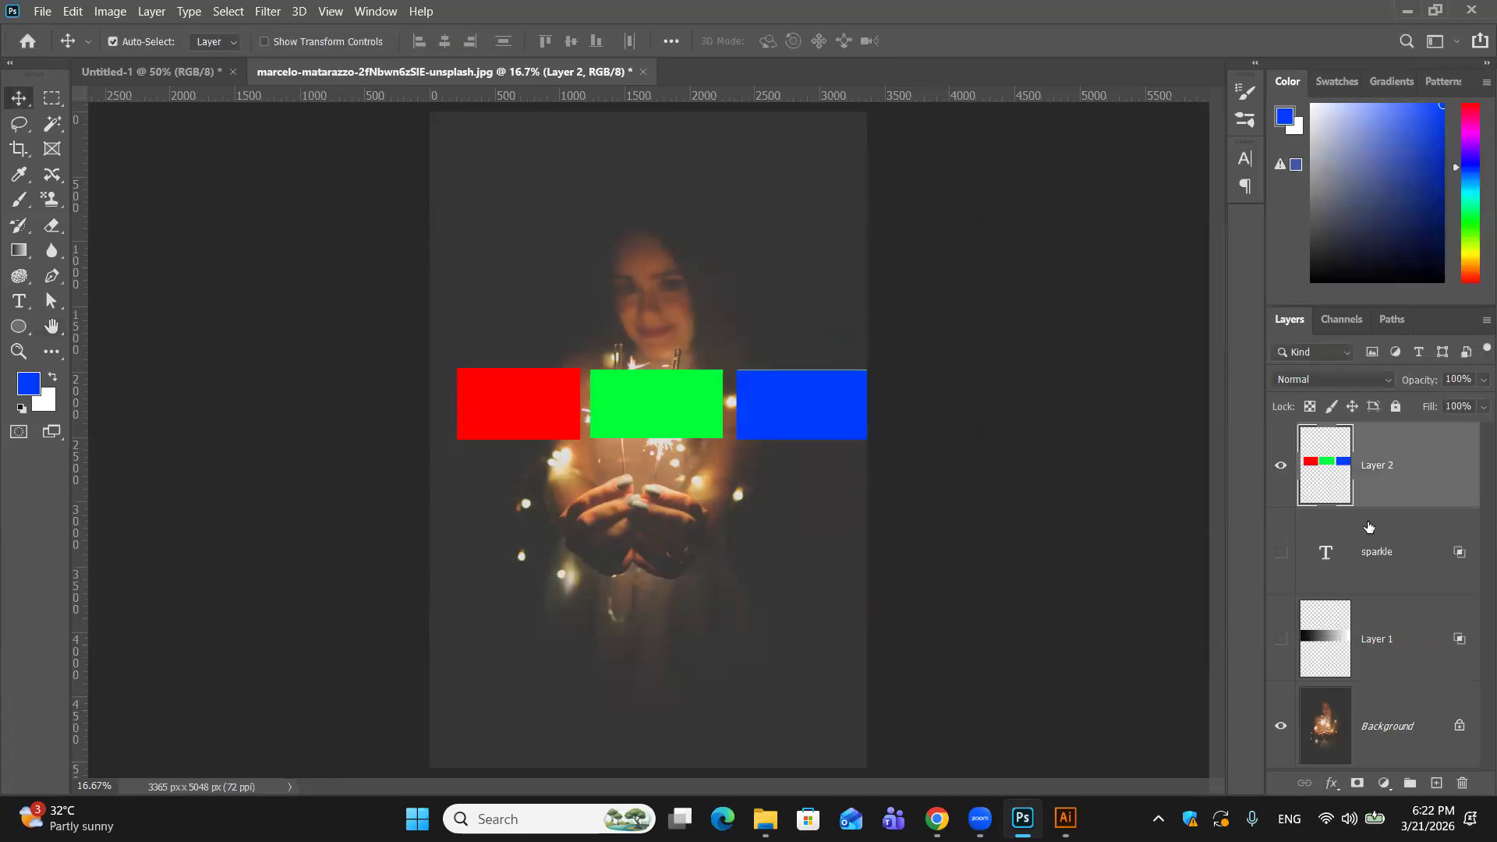
Step: Hide the colored blocks layer and add a new layer with a blue-filled rectangle beside the sparklers, from the portrait's left edge
{"action": "left_click", "coordinate": [1281, 467]}
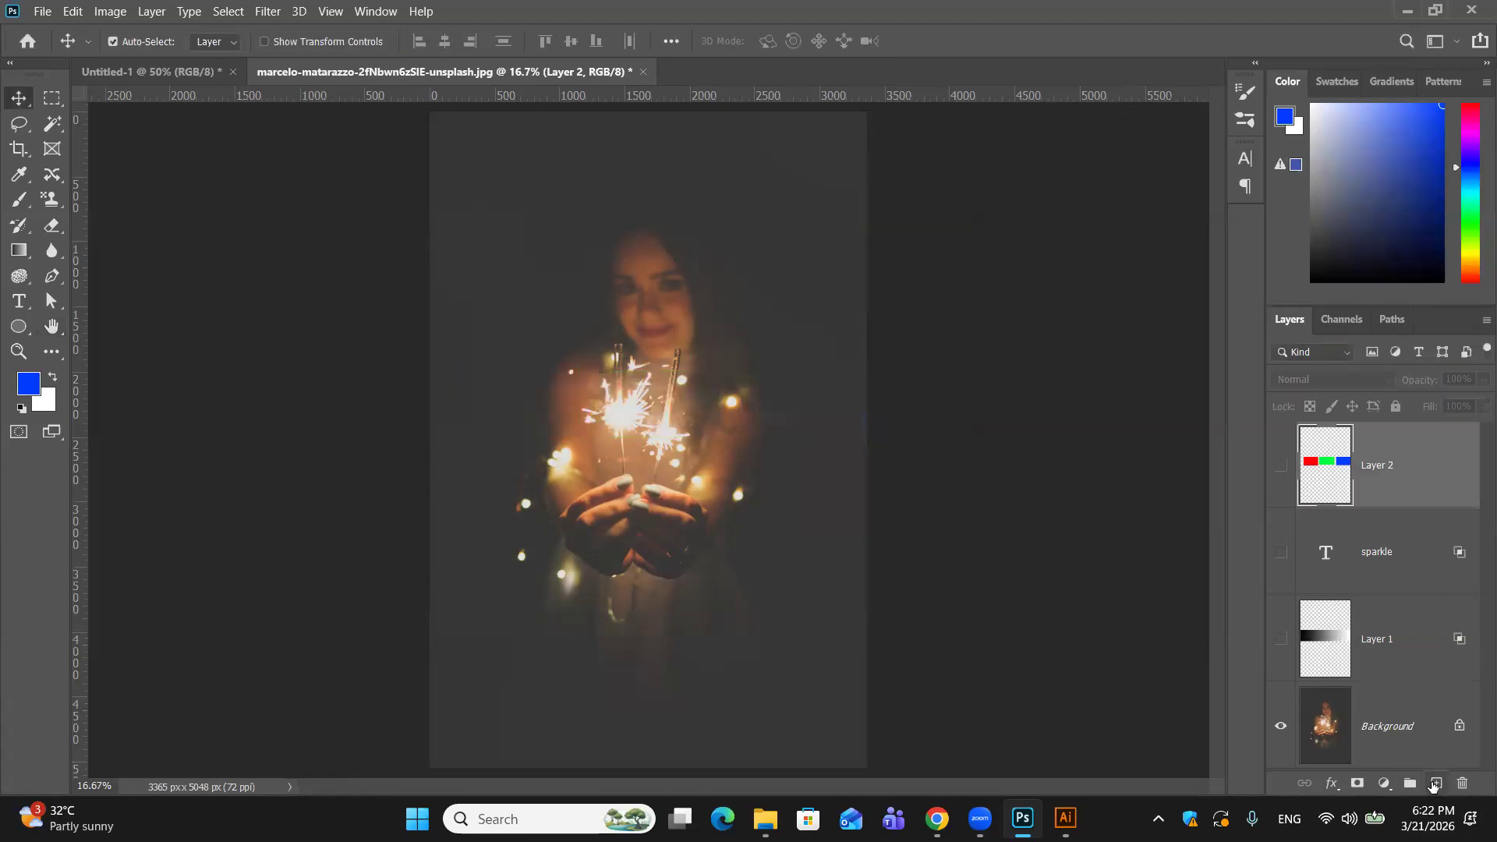
{"action": "left_click", "coordinate": [1435, 783]}
{"action": "left_click", "coordinate": [52, 97]}
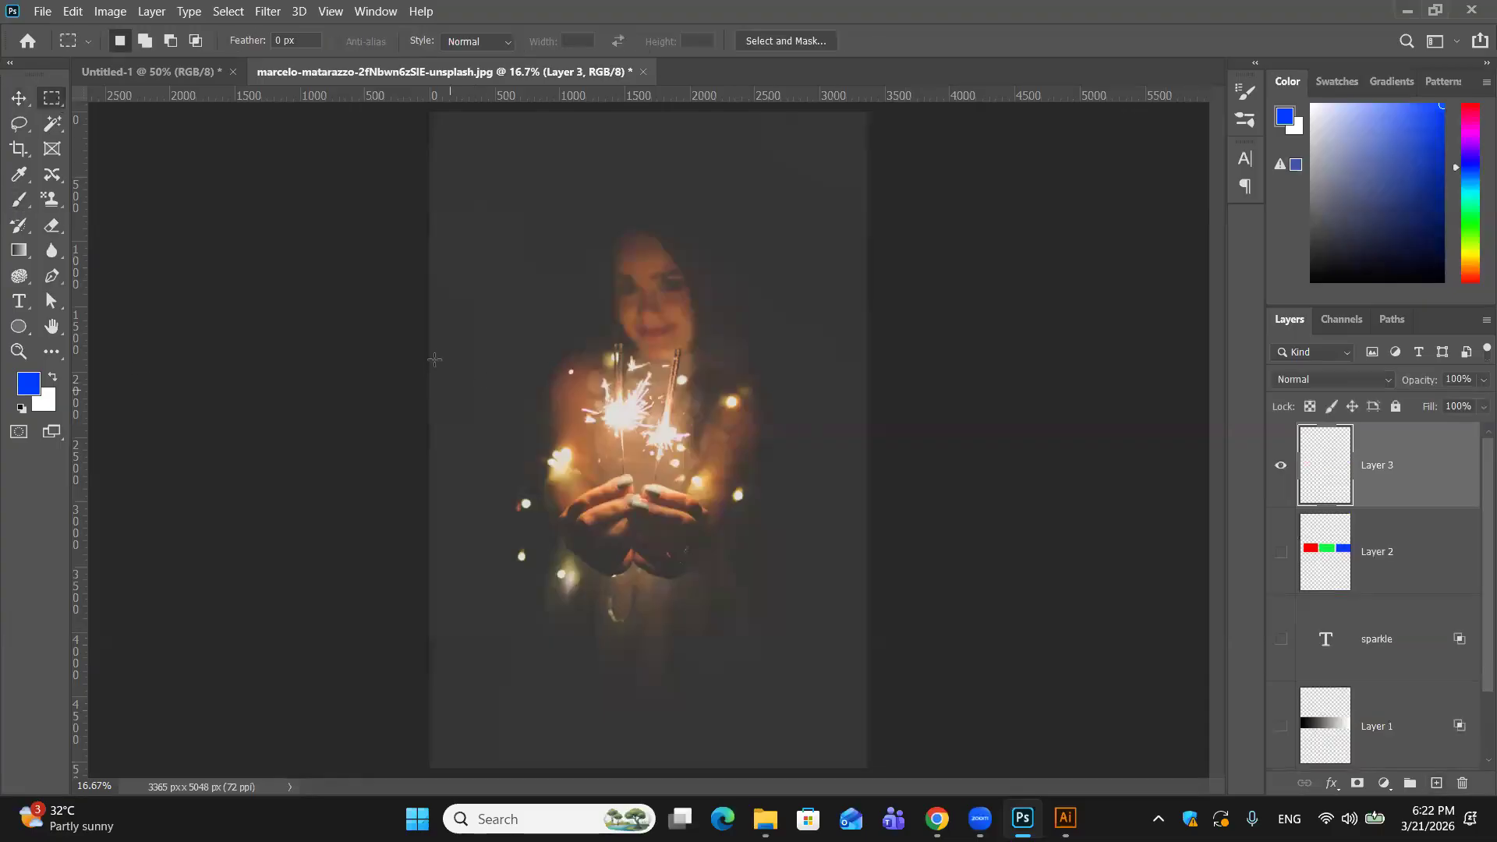
{"action": "left_click_drag", "start_coordinate": [431, 349], "coordinate": [586, 439]}
{"action": "key", "text": "alt+BackSpace"}
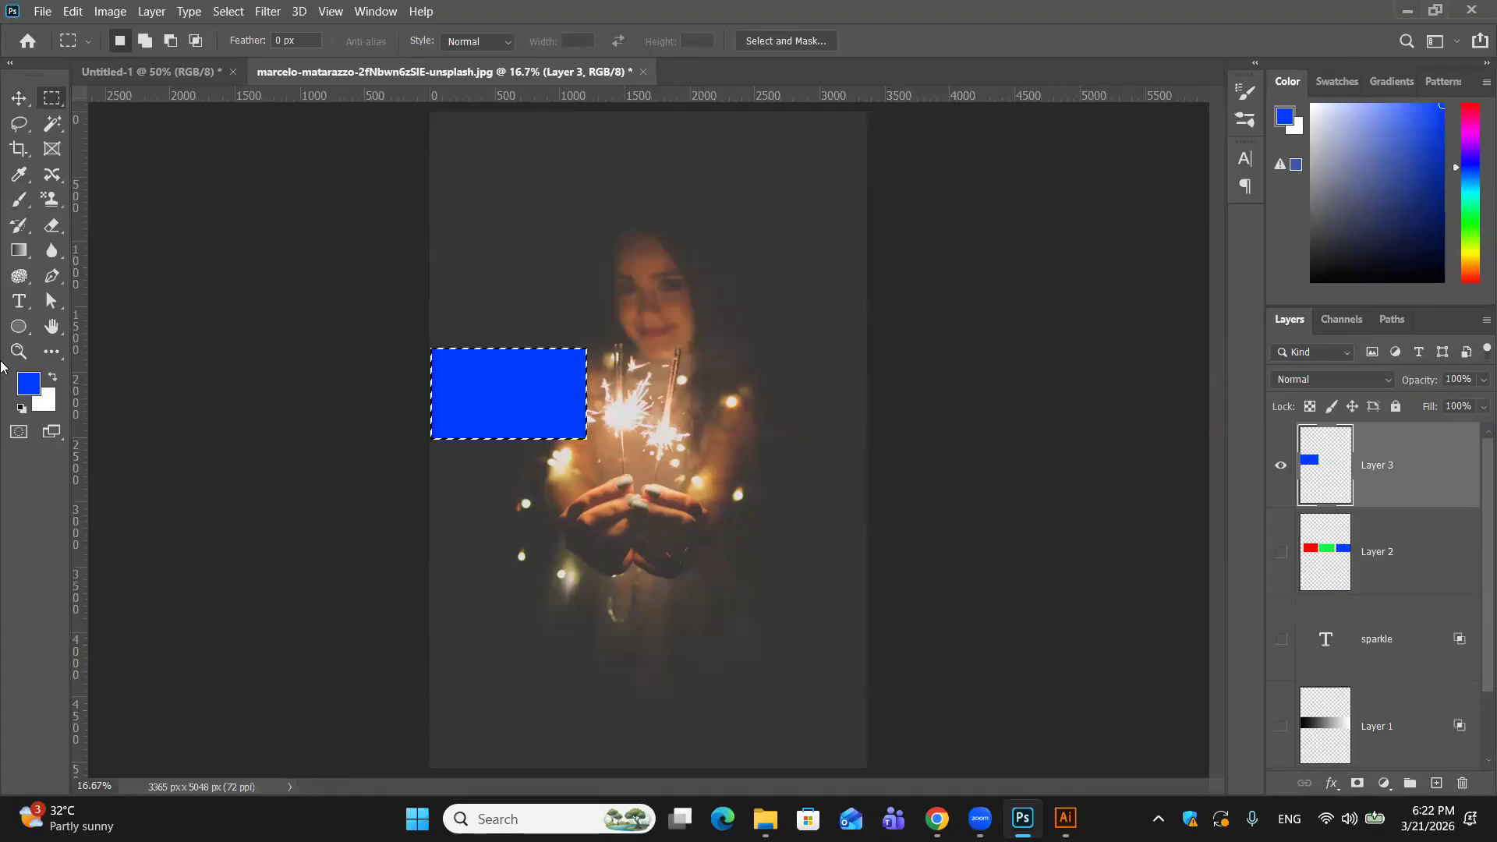
{"action": "key", "text": "ctrl+d"}
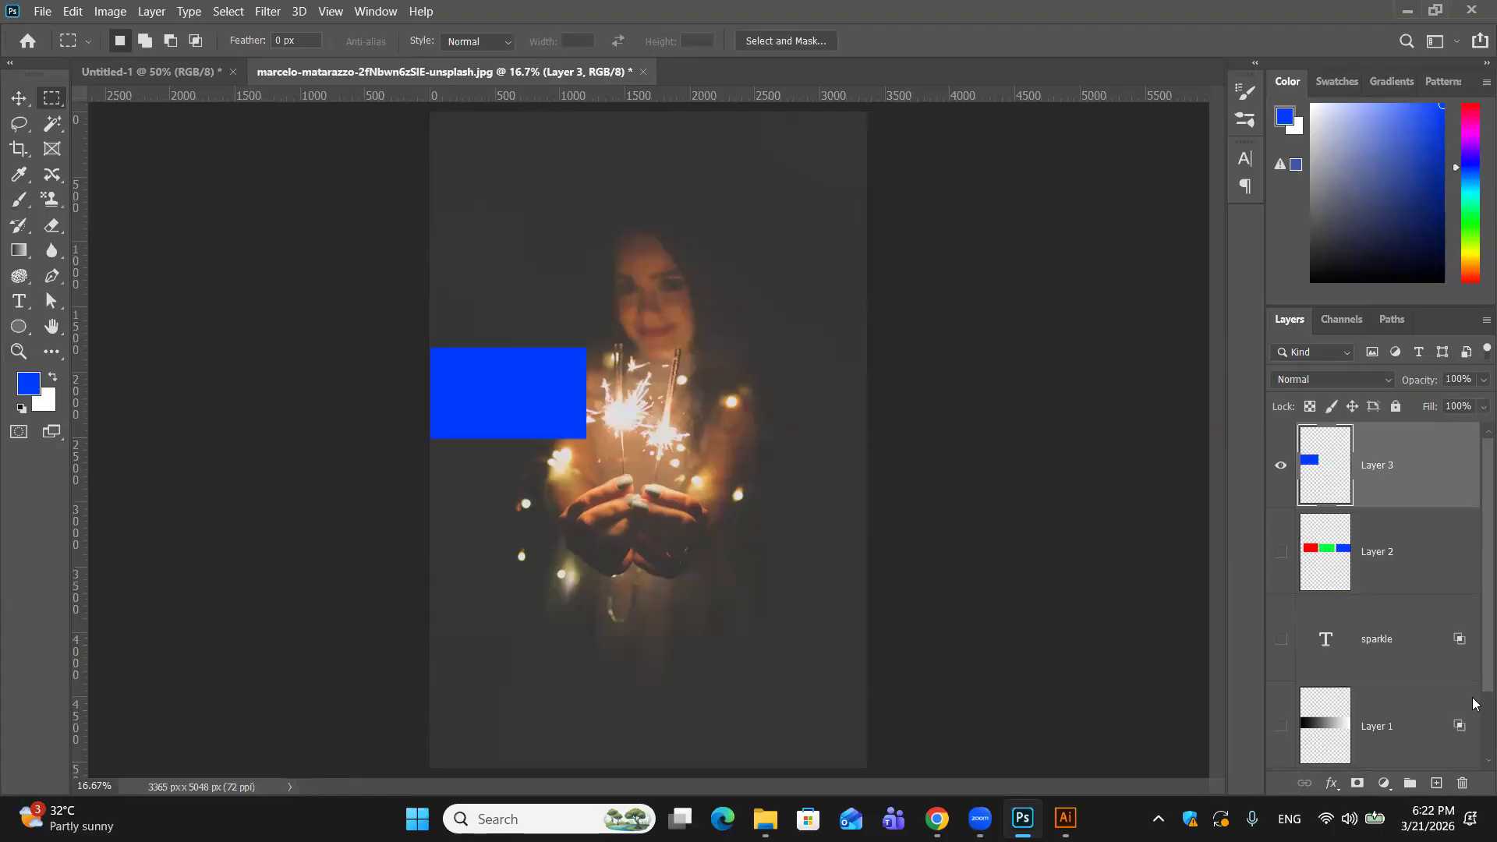
Step: Try the This Layer sliders with Blend If set to Blue on the blue rectangle's layer, and cancel the layer style
{"action": "double_click", "coordinate": [1451, 445]}
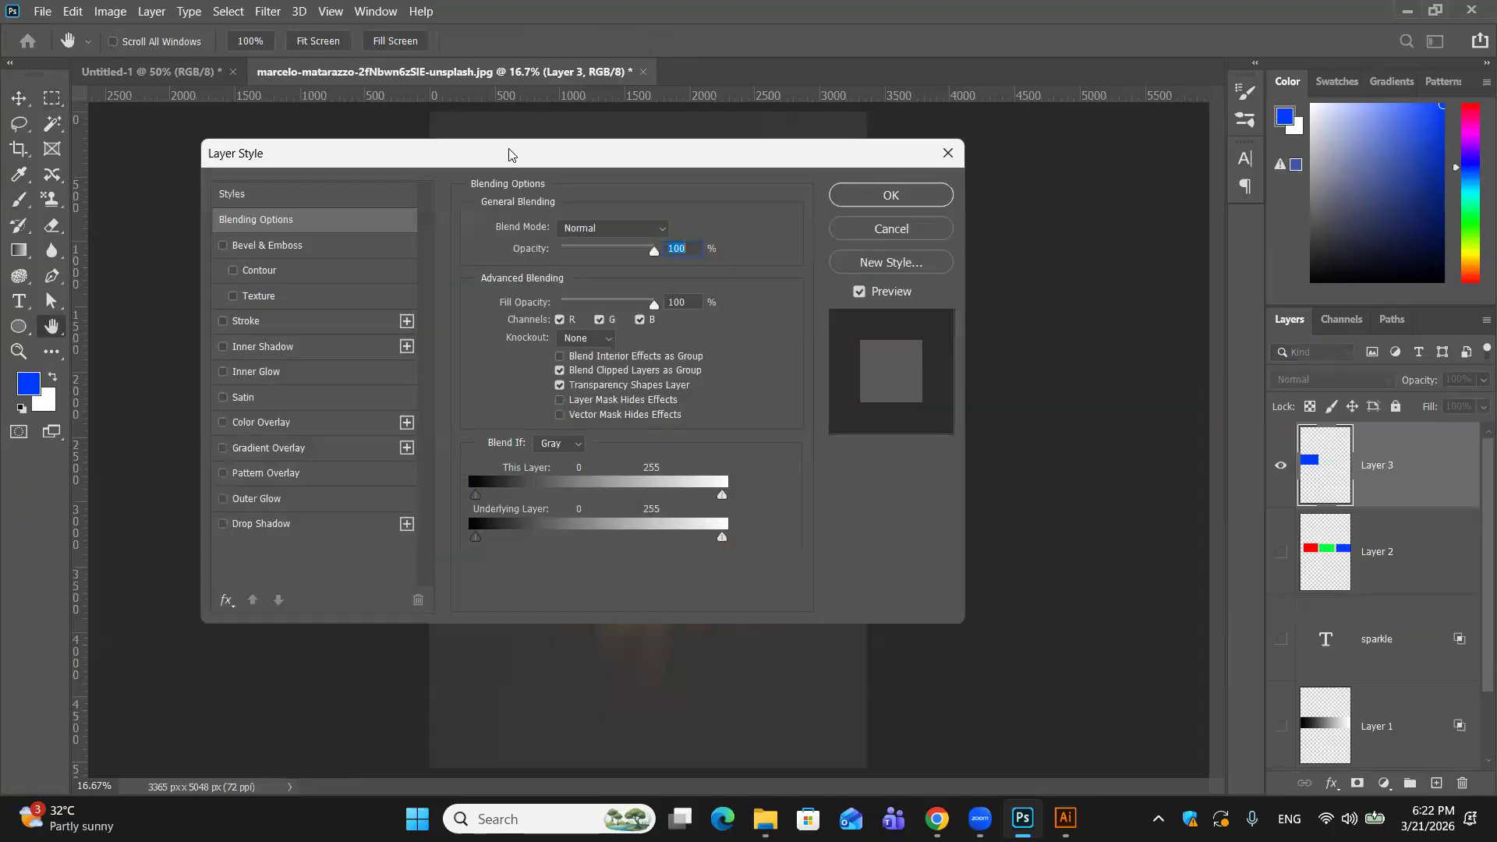
{"action": "left_click_drag", "start_coordinate": [511, 154], "coordinate": [1235, 143]}
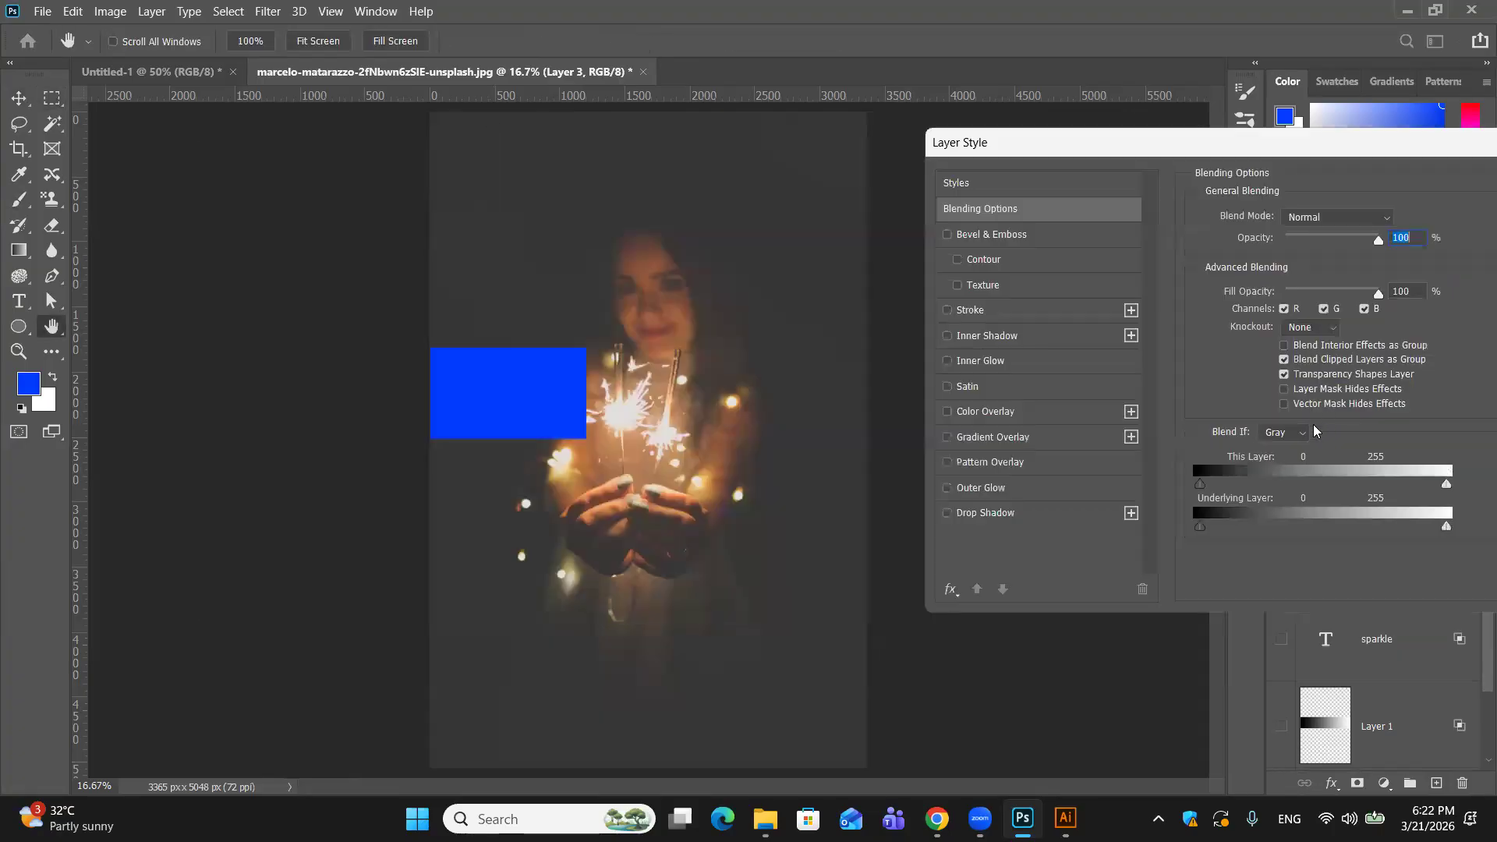
{"action": "left_click", "coordinate": [1284, 432]}
{"action": "left_click", "coordinate": [1287, 492]}
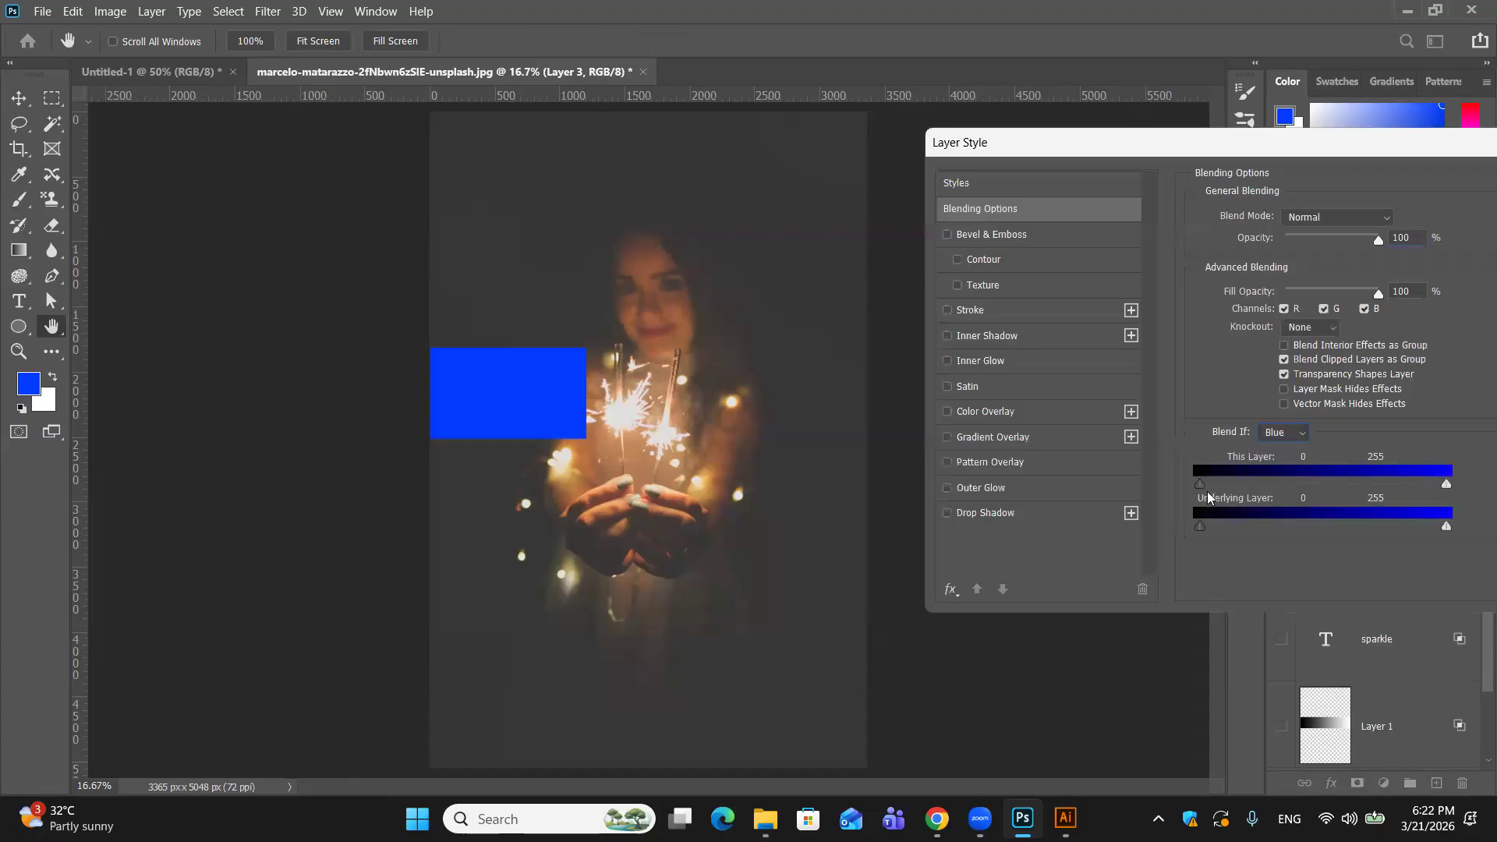
{"action": "left_click_drag", "start_coordinate": [1202, 486], "coordinate": [1117, 483]}
{"action": "left_click_drag", "start_coordinate": [1449, 487], "coordinate": [1476, 461]}
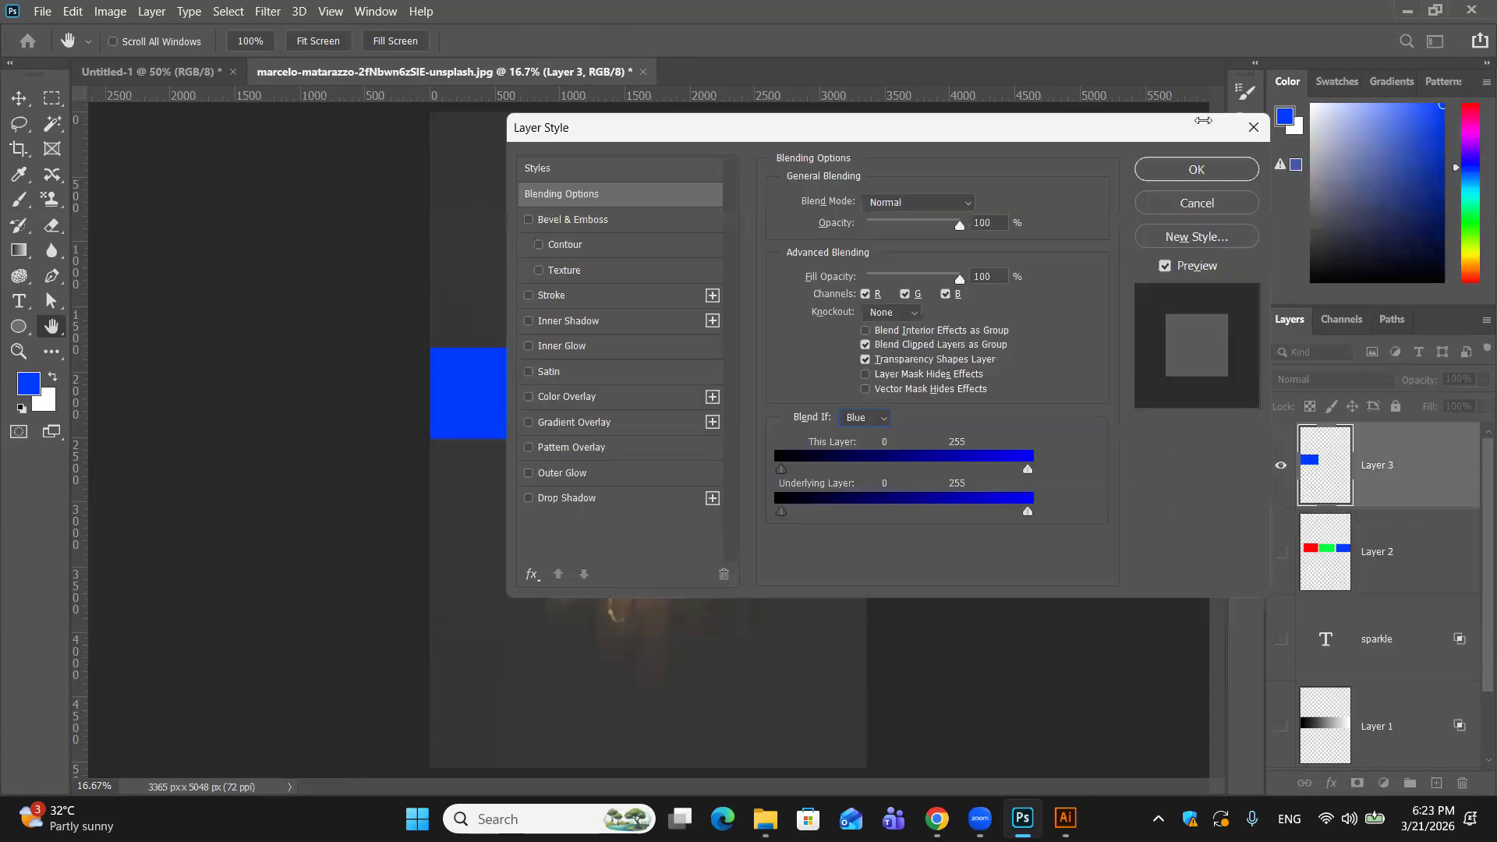
{"action": "left_click", "coordinate": [1162, 170]}
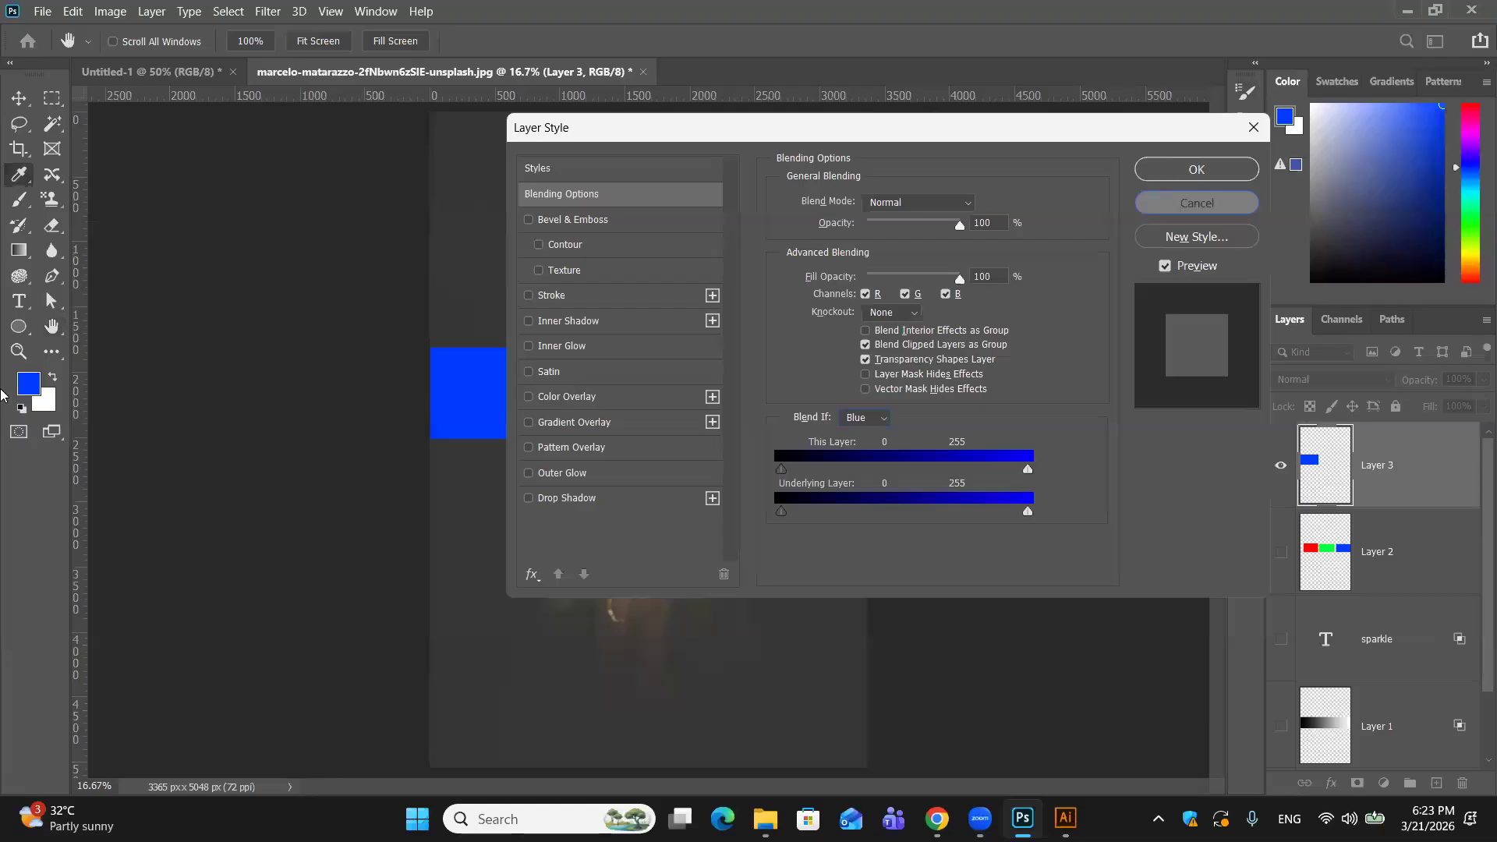
Step: Set the foreground color to red fd061d, refill only the blue rectangle on Layer 3 with it, and deselect
{"action": "left_click", "coordinate": [27, 386]}
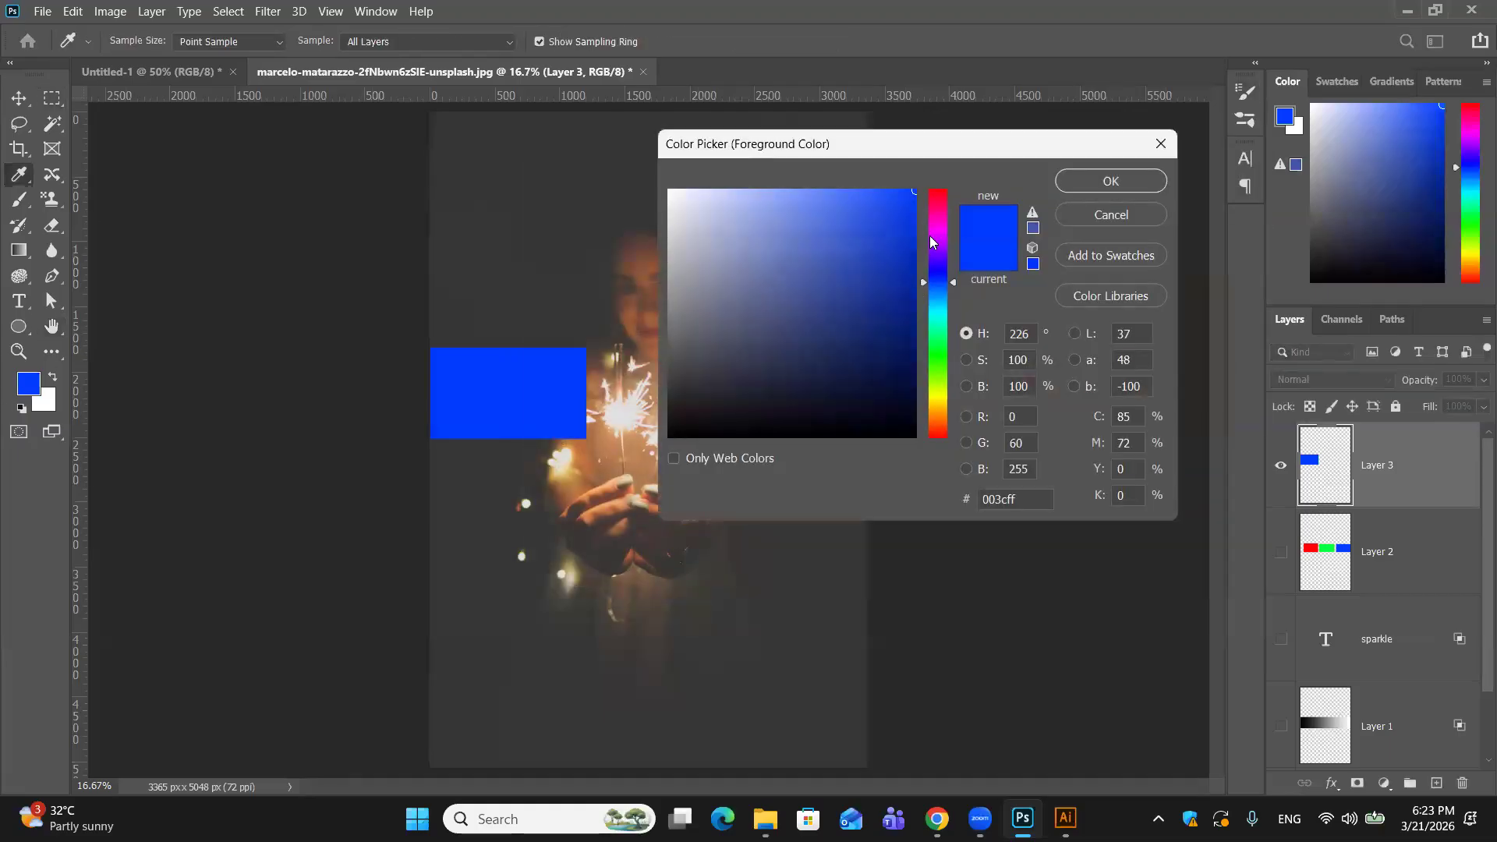
{"action": "left_click", "coordinate": [938, 197]}
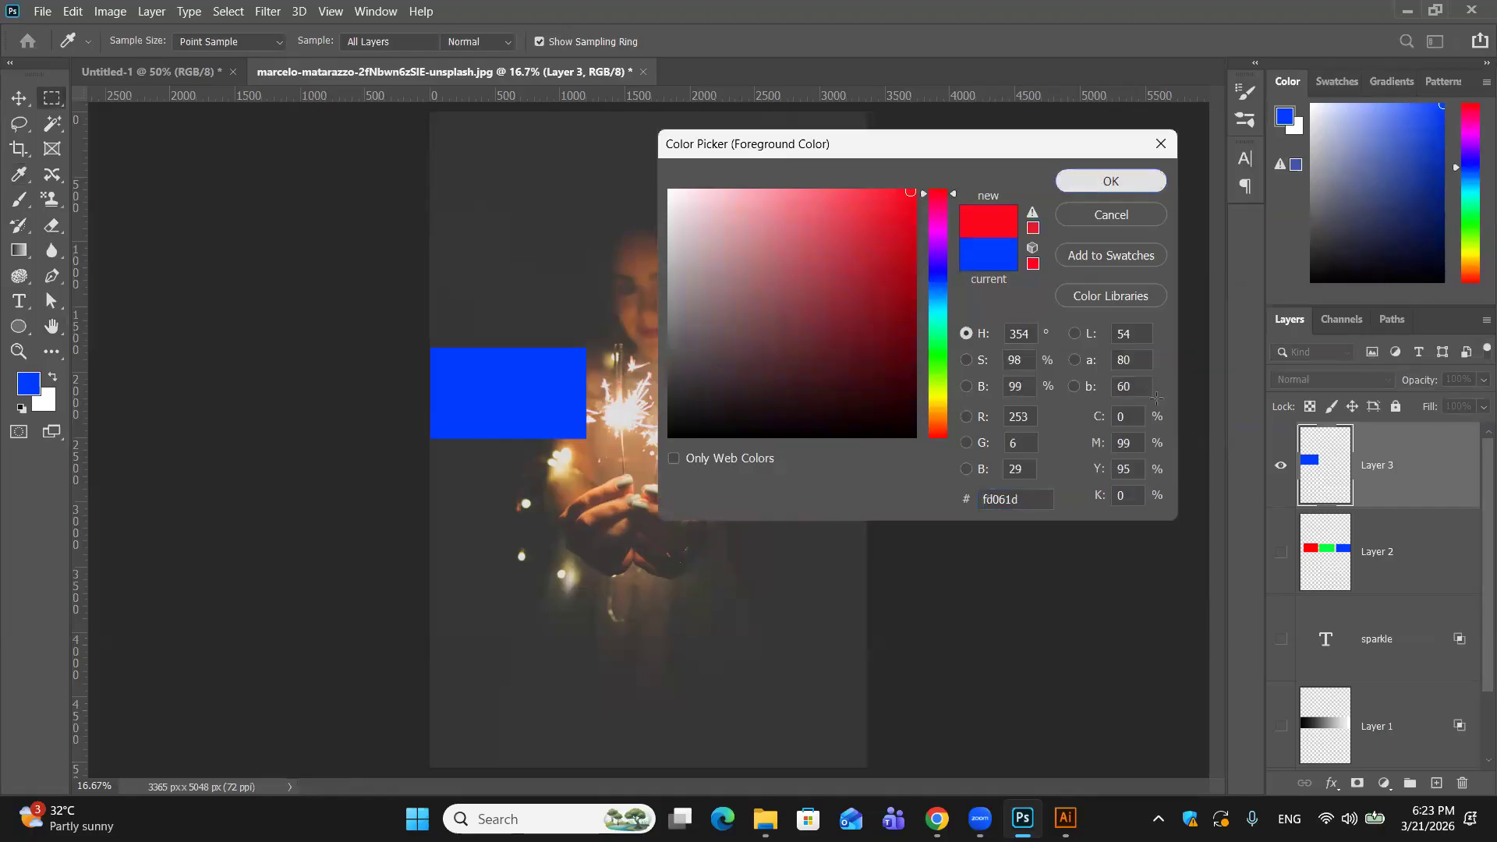
{"action": "left_click", "coordinate": [1105, 180]}
{"action": "key", "text": "alt+BackSpace"}
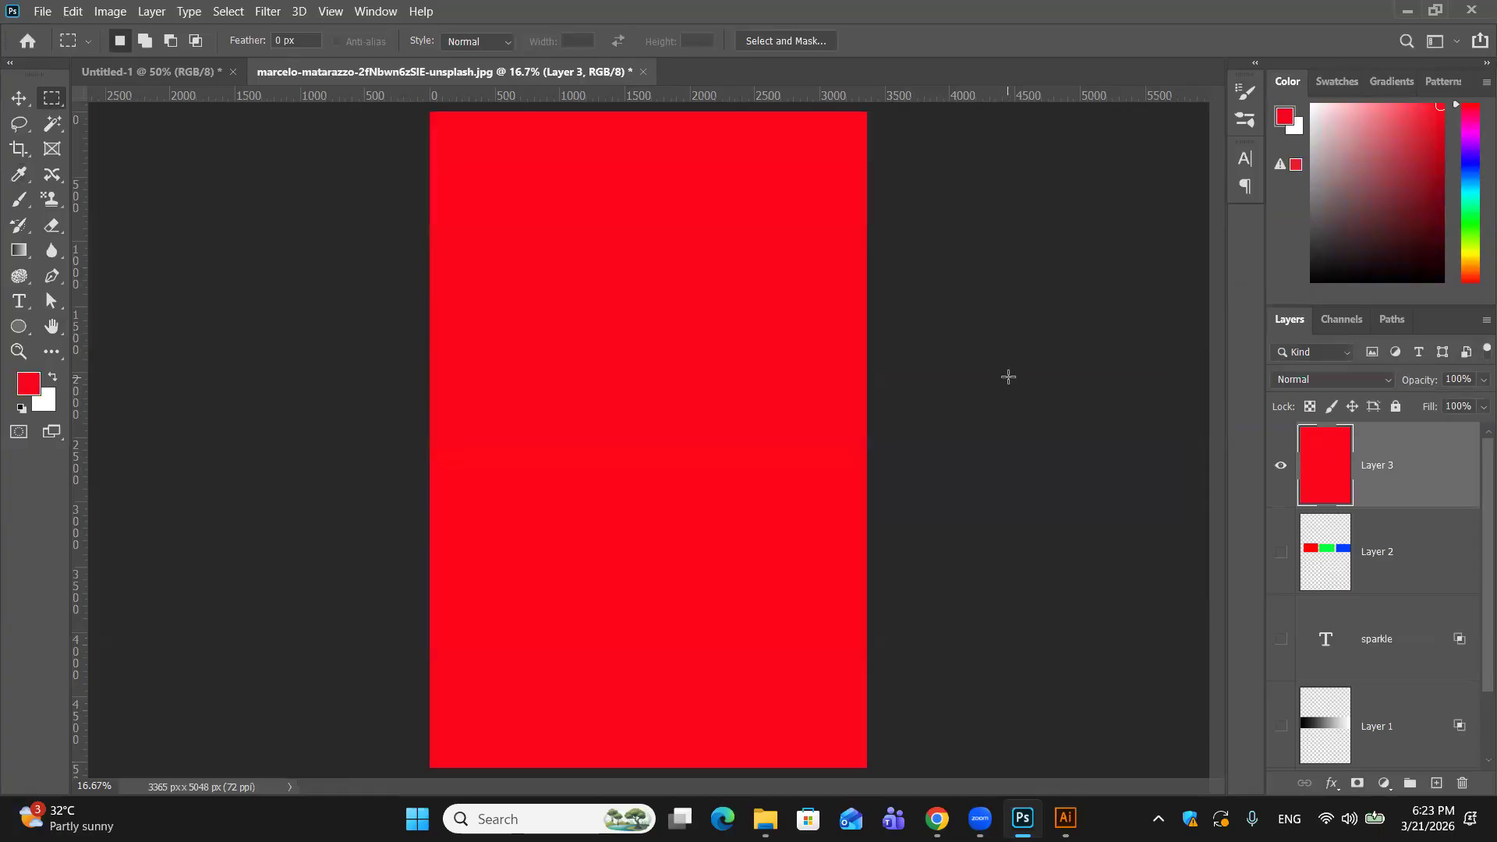
{"action": "key", "text": "ctrl+z"}
{"action": "key", "text": "ctrl+z"}
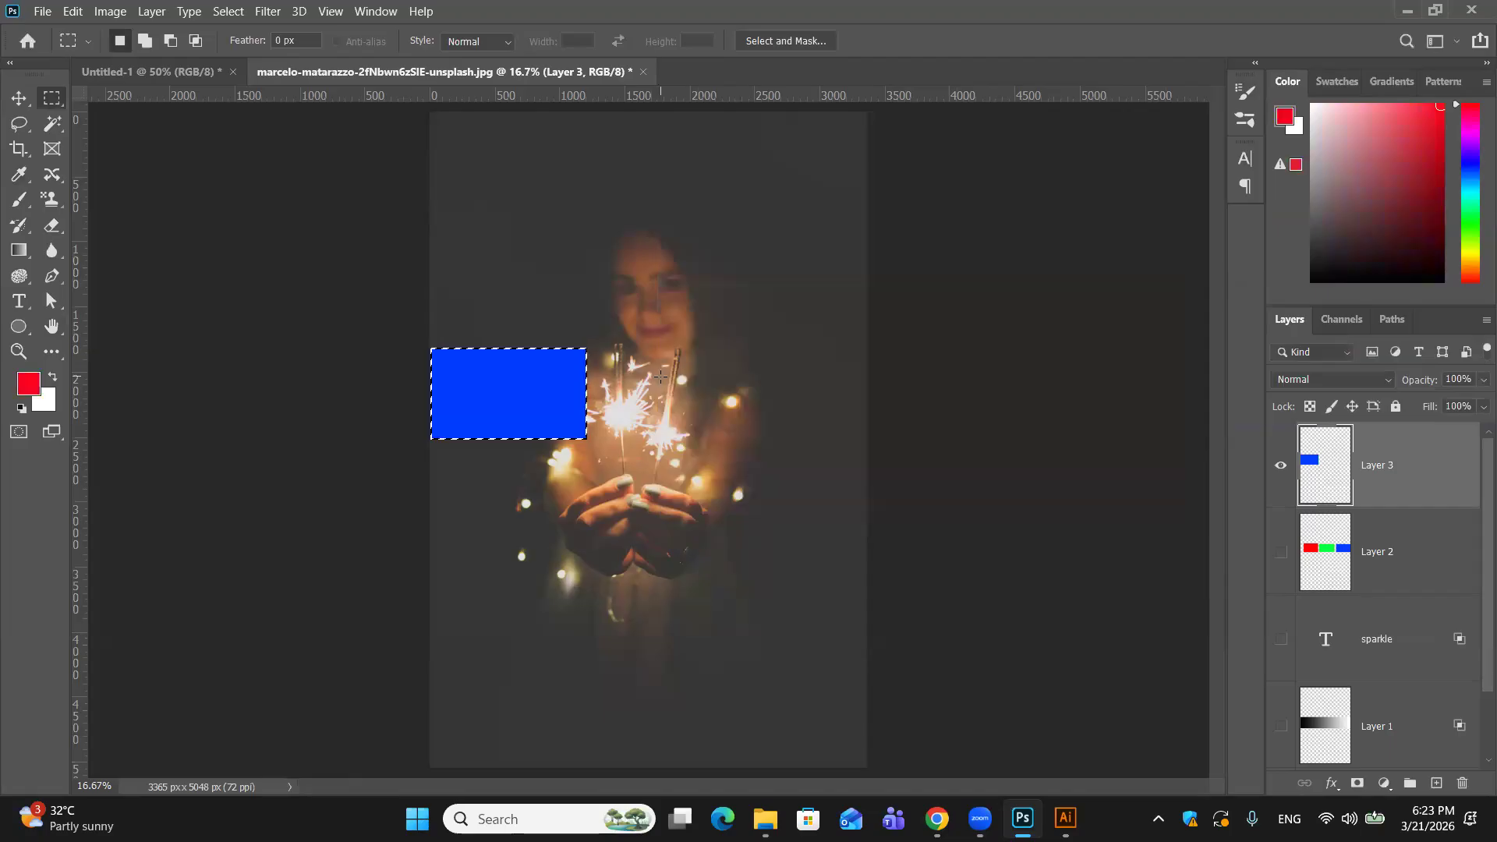
{"action": "key", "text": "alt+BackSpace"}
{"action": "key", "text": "ctrl+d"}
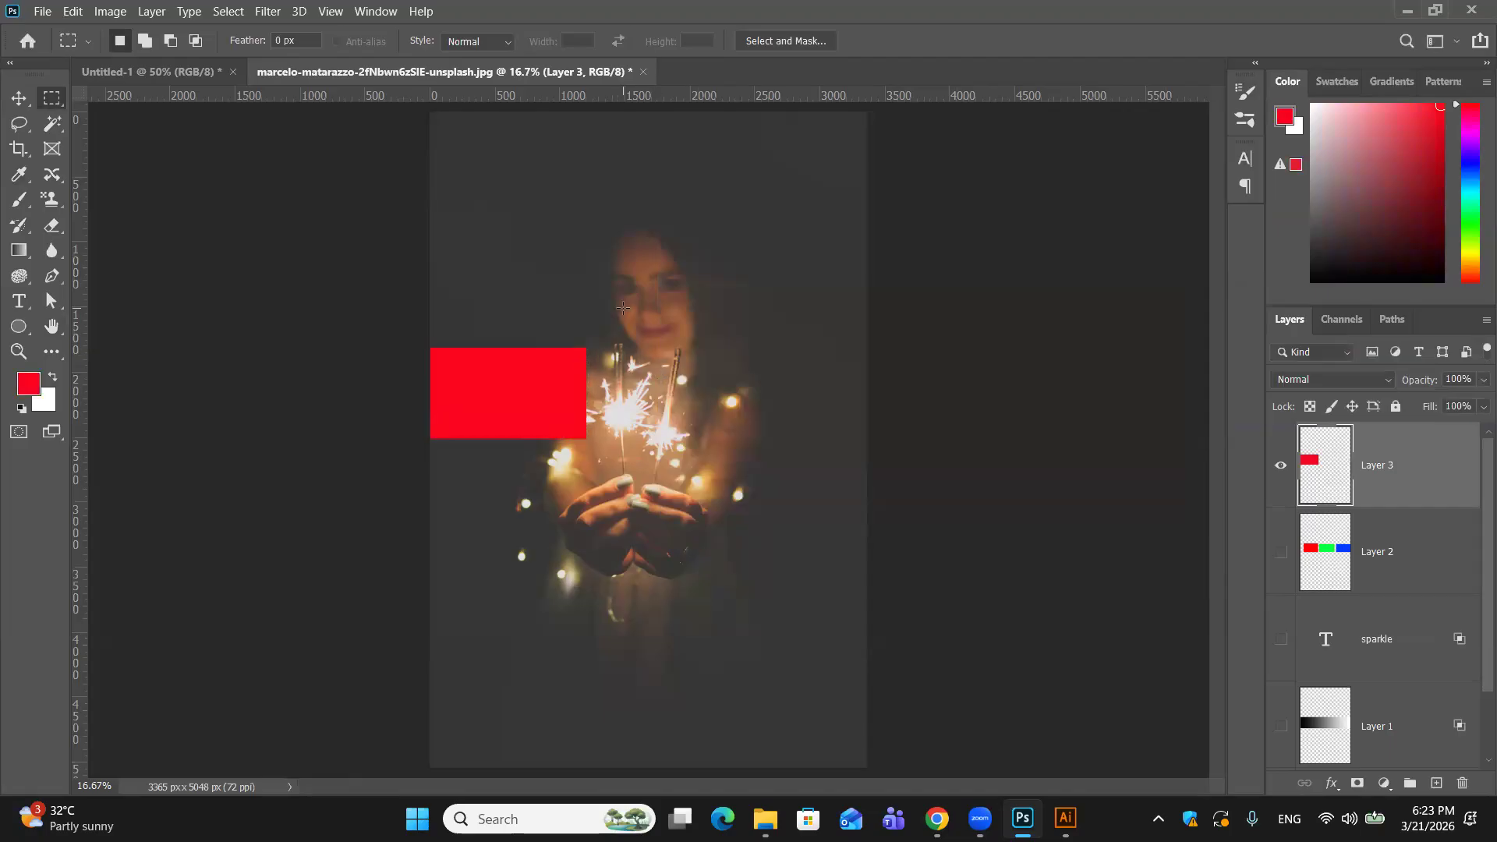
Step: Try the This Layer sliders with Blend If set to Red on the red rectangle's layer, and cancel the layer style
{"action": "double_click", "coordinate": [1454, 496]}
{"action": "left_click_drag", "start_coordinate": [996, 135], "coordinate": [1289, 87]}
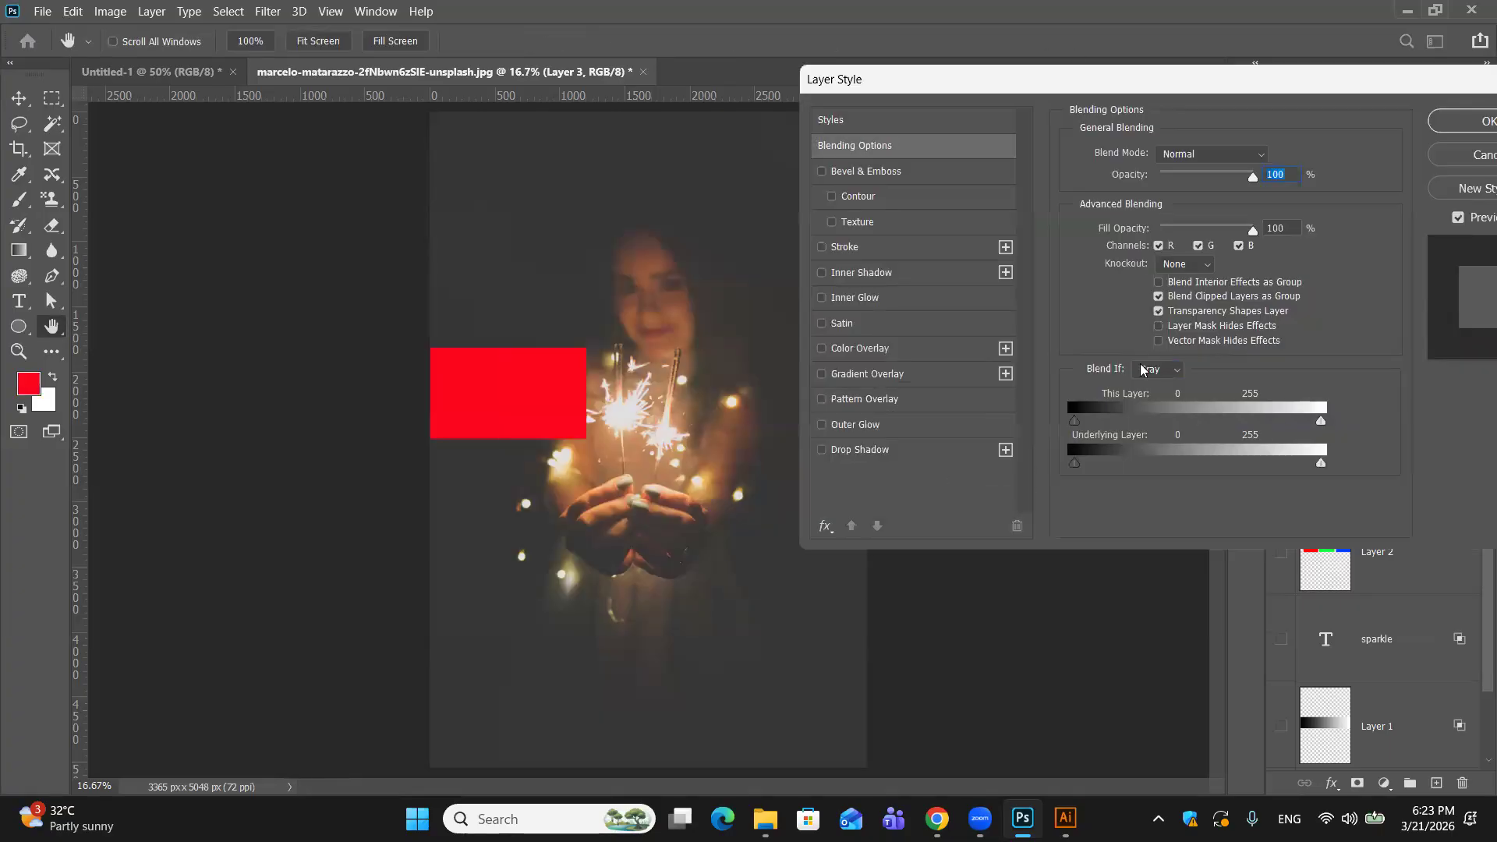
{"action": "left_click", "coordinate": [1181, 379]}
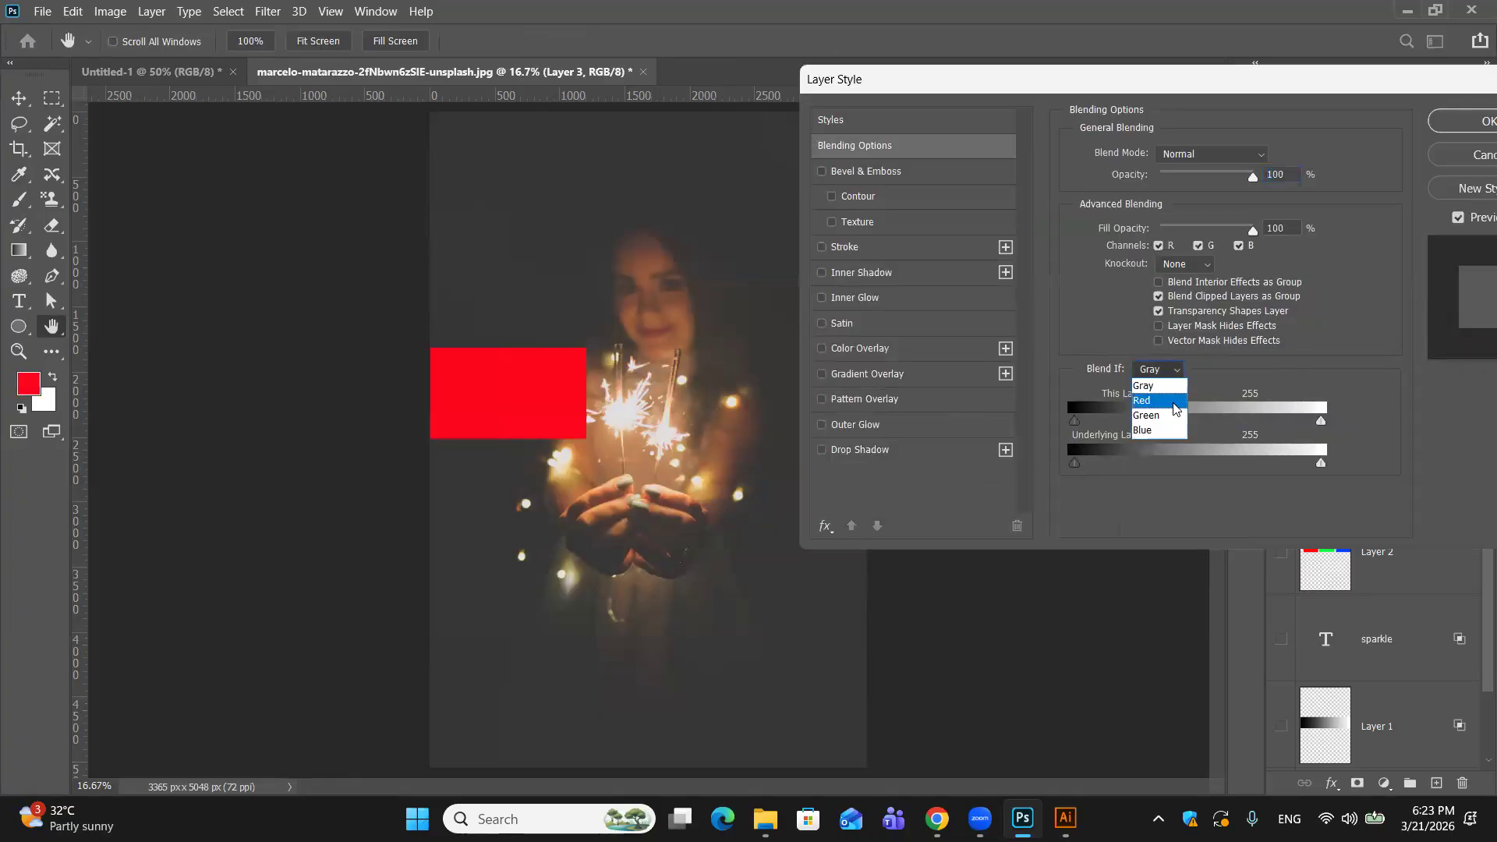
{"action": "left_click", "coordinate": [1173, 400]}
{"action": "mouse_move", "coordinate": [1078, 425]}
{"action": "left_mouse_down"}
{"action": "mouse_move", "coordinate": [1156, 415]}
{"action": "mouse_move", "coordinate": [1094, 431]}
{"action": "left_mouse_up"}
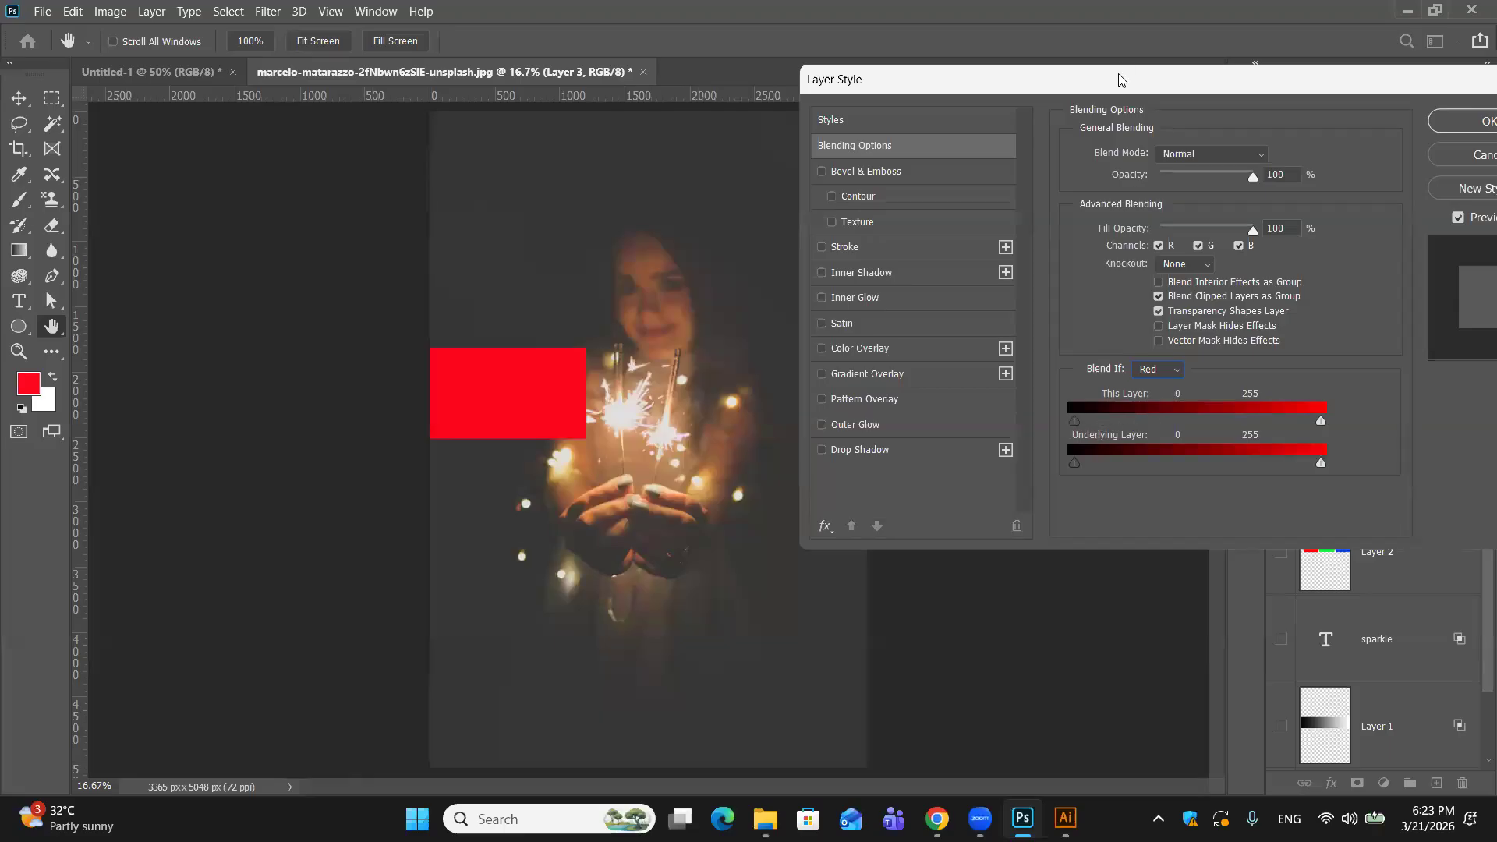
{"action": "left_click_drag", "start_coordinate": [1121, 80], "coordinate": [1159, 73]}
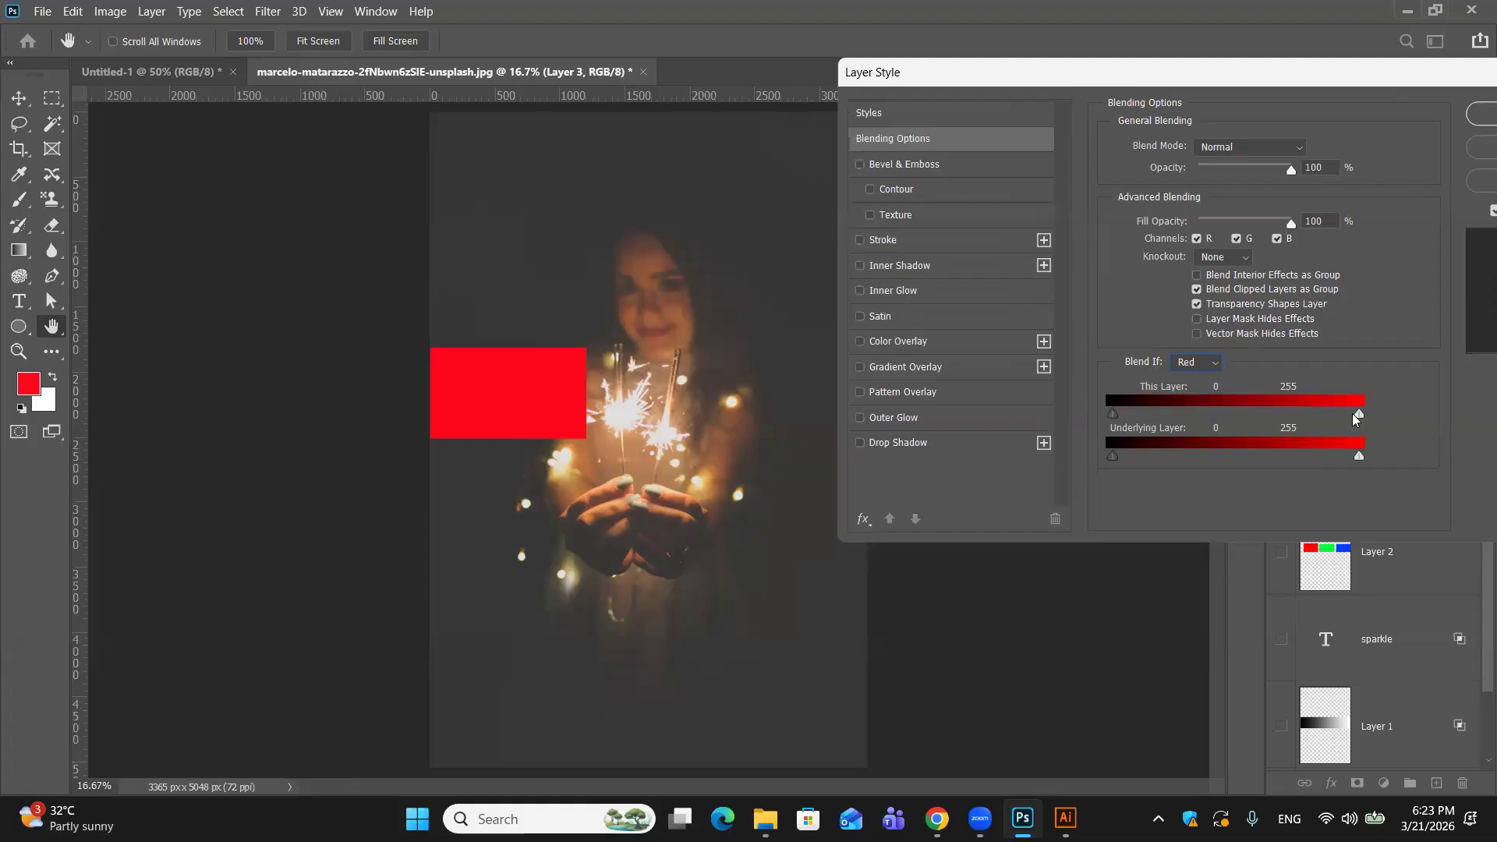
{"action": "mouse_move", "coordinate": [1358, 415]}
{"action": "left_mouse_down"}
{"action": "mouse_move", "coordinate": [1291, 415]}
{"action": "mouse_move", "coordinate": [1382, 413]}
{"action": "left_mouse_up"}
{"action": "left_click_drag", "start_coordinate": [1357, 414], "coordinate": [1423, 439]}
{"action": "left_click", "coordinate": [1475, 148]}
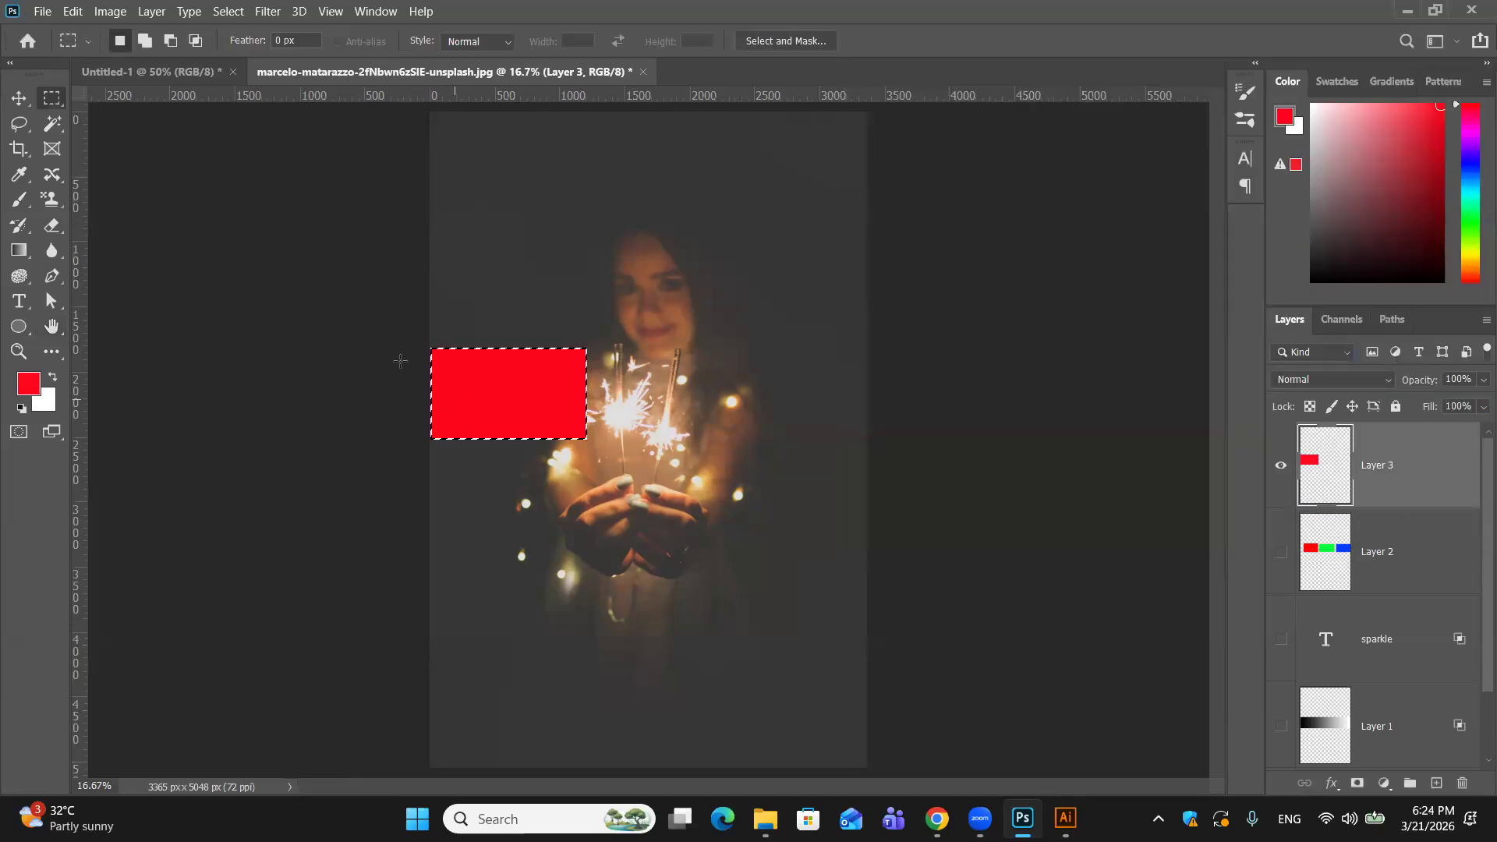
Step: Set the foreground color to green 06fd69, refill the selected rectangle on Layer 3 with it, and deselect
{"action": "left_click", "coordinate": [29, 383]}
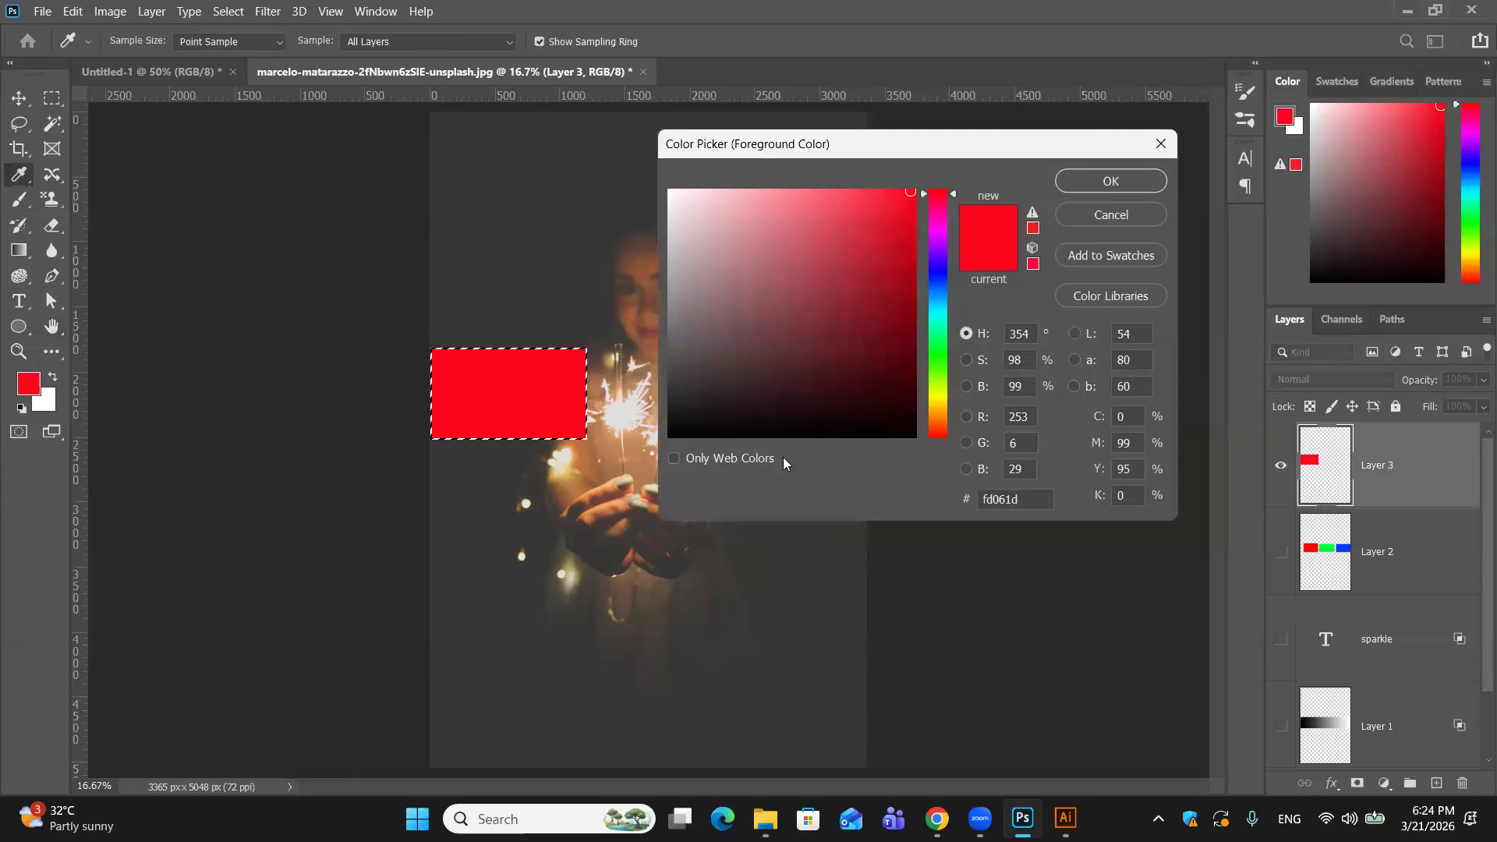
{"action": "left_click", "coordinate": [939, 338]}
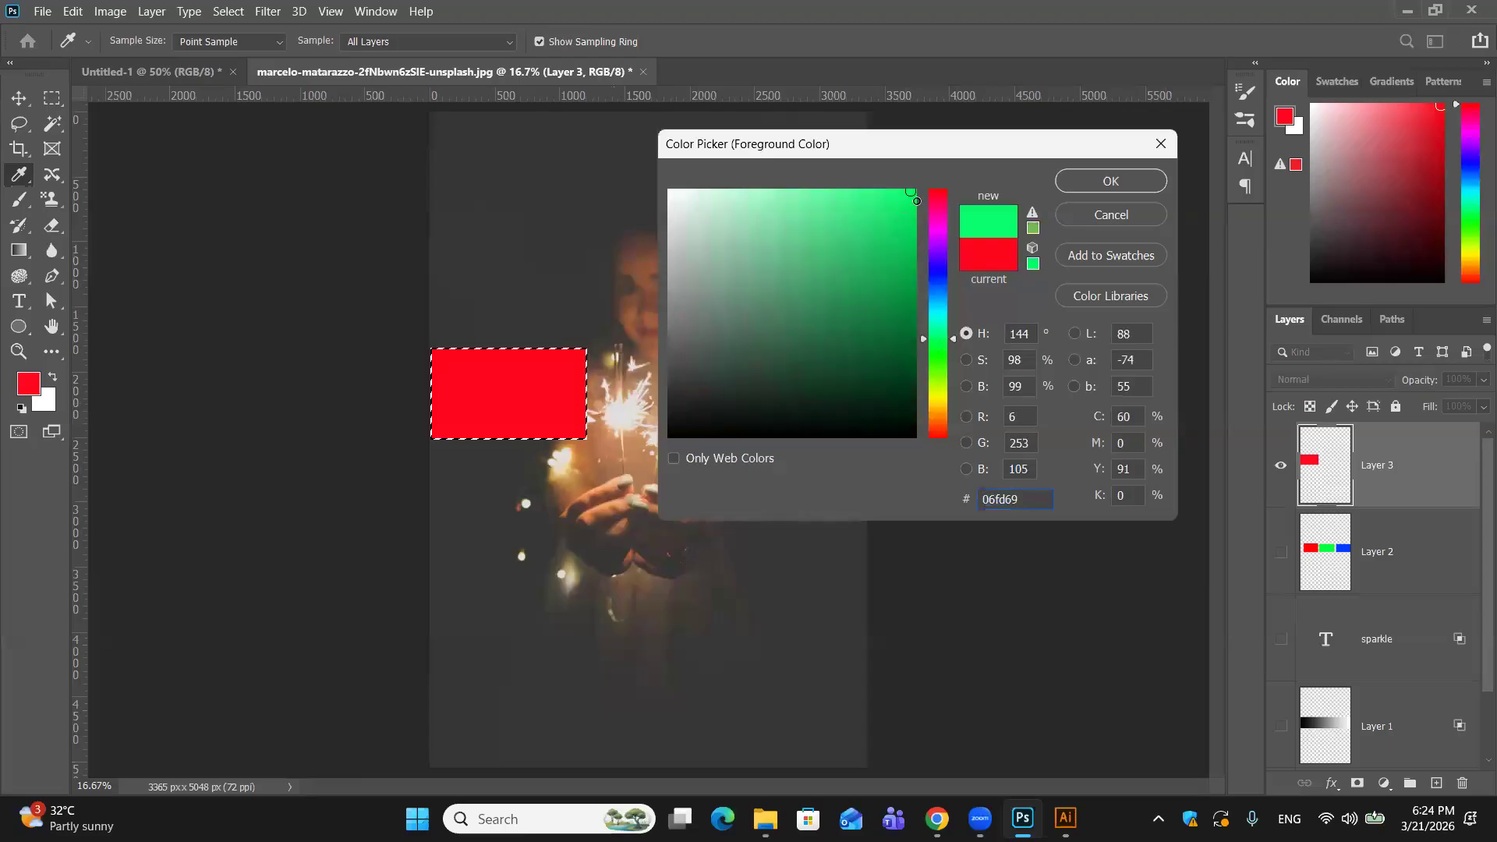
{"action": "left_click", "coordinate": [1064, 186]}
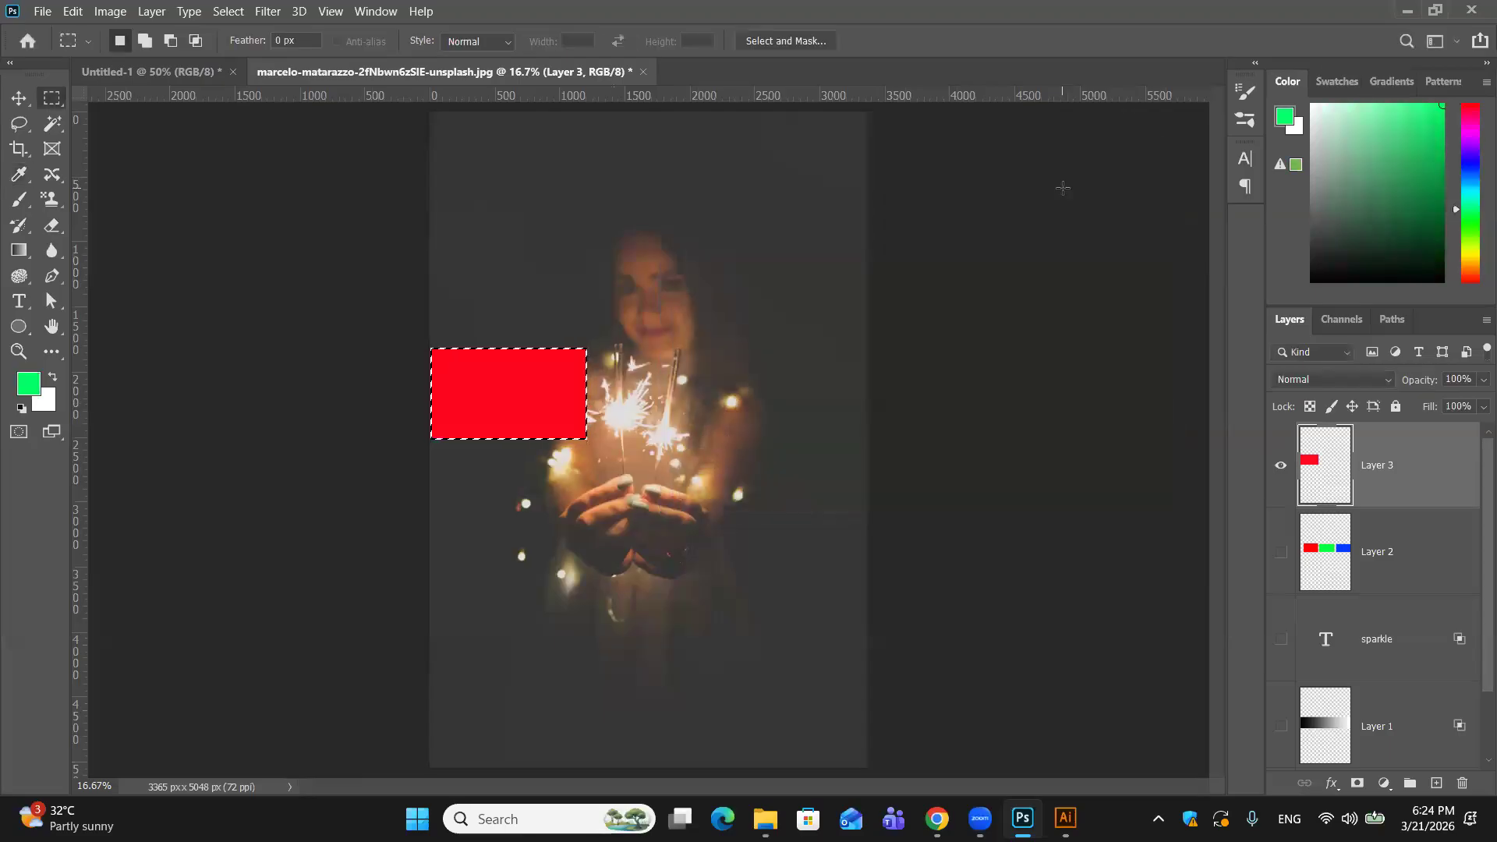
{"action": "key", "text": "alt+BackSpace"}
{"action": "key", "text": "ctrl+d"}
Step: Try the This Layer white slider with Blend If set to Green on the green rectangle's layer, and cancel the layer style
{"action": "double_click", "coordinate": [1462, 452]}
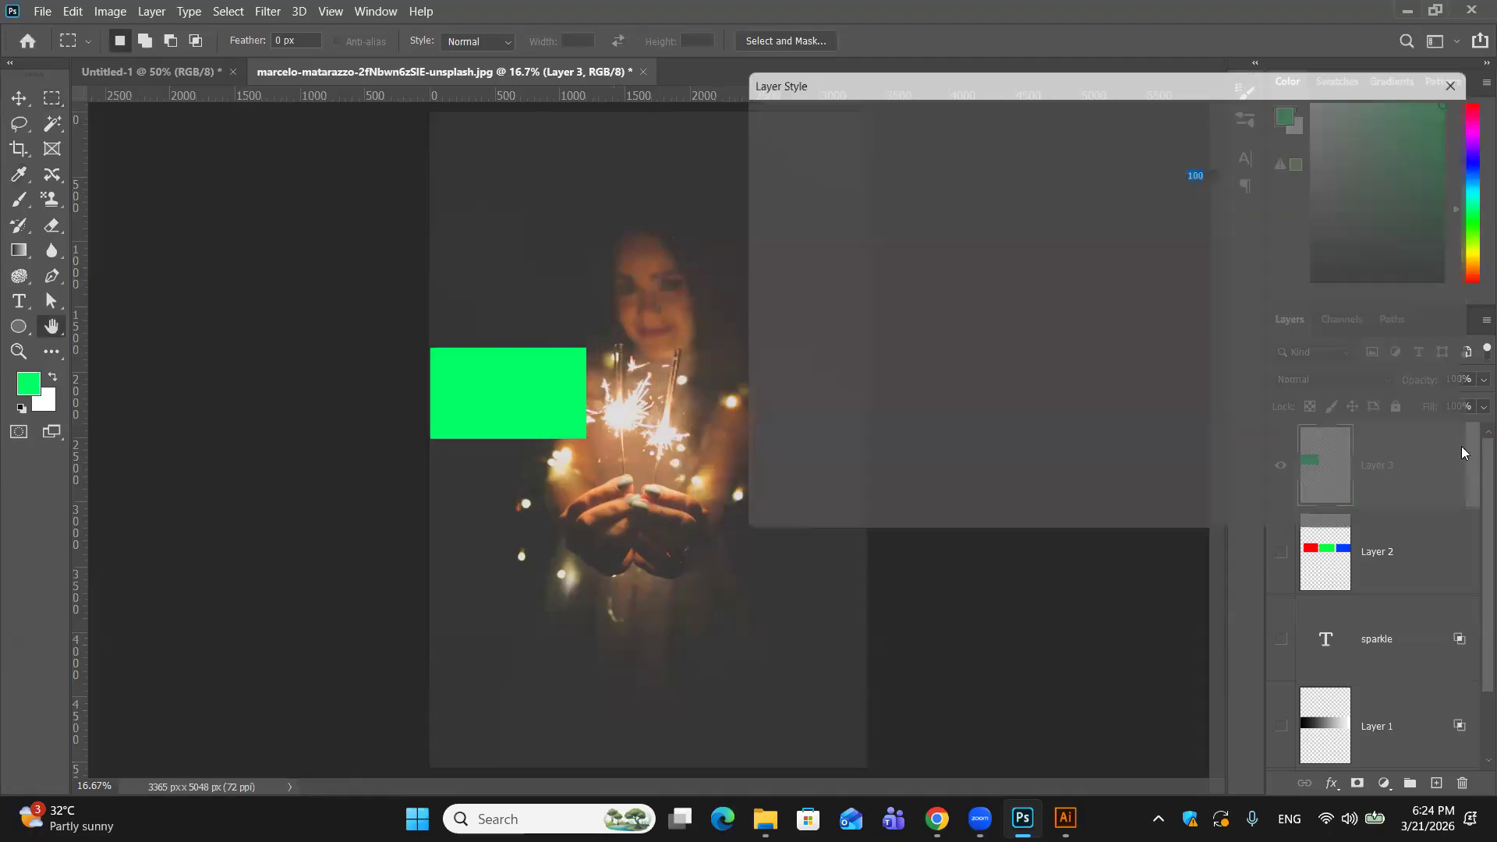
{"action": "left_click", "coordinate": [1083, 362]}
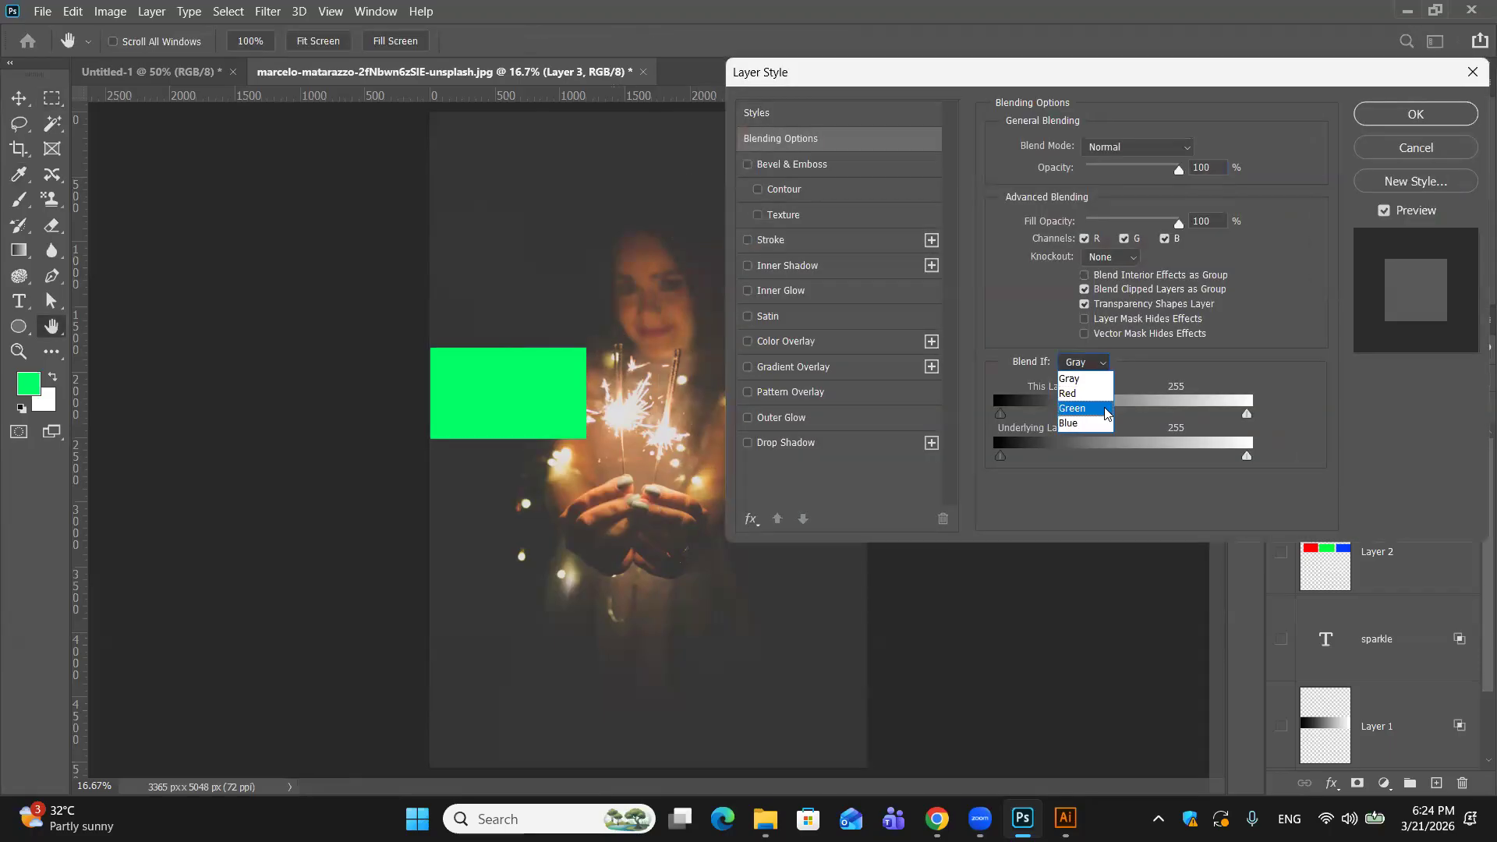
{"action": "left_click", "coordinate": [1080, 403]}
{"action": "left_click_drag", "start_coordinate": [1163, 83], "coordinate": [1310, 83]}
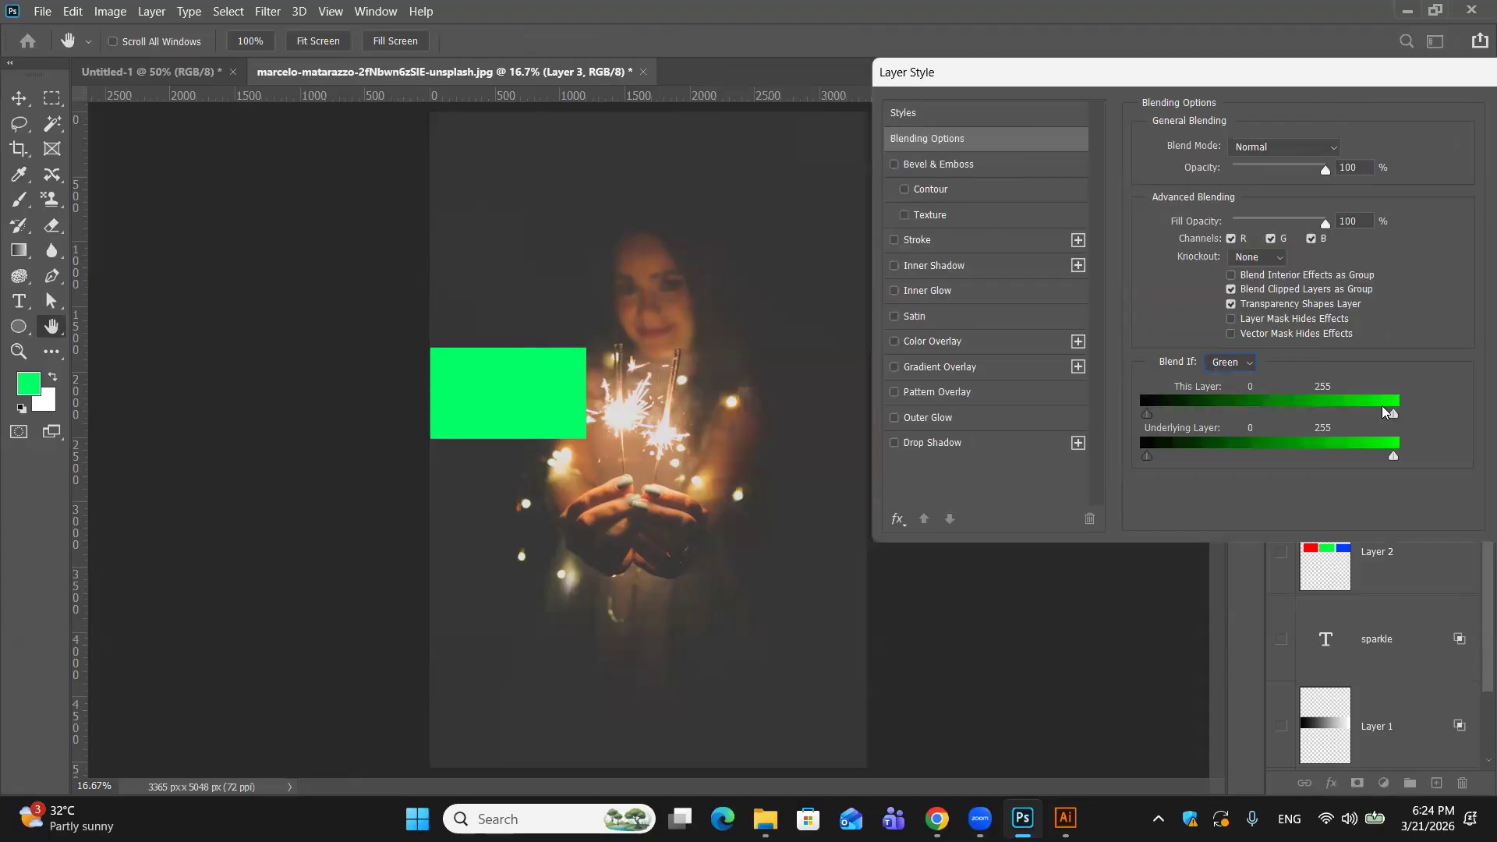
{"action": "left_click_drag", "start_coordinate": [1384, 411], "coordinate": [1415, 417]}
{"action": "left_click_drag", "start_coordinate": [1134, 73], "coordinate": [645, 82]}
{"action": "left_click", "coordinate": [1088, 153]}
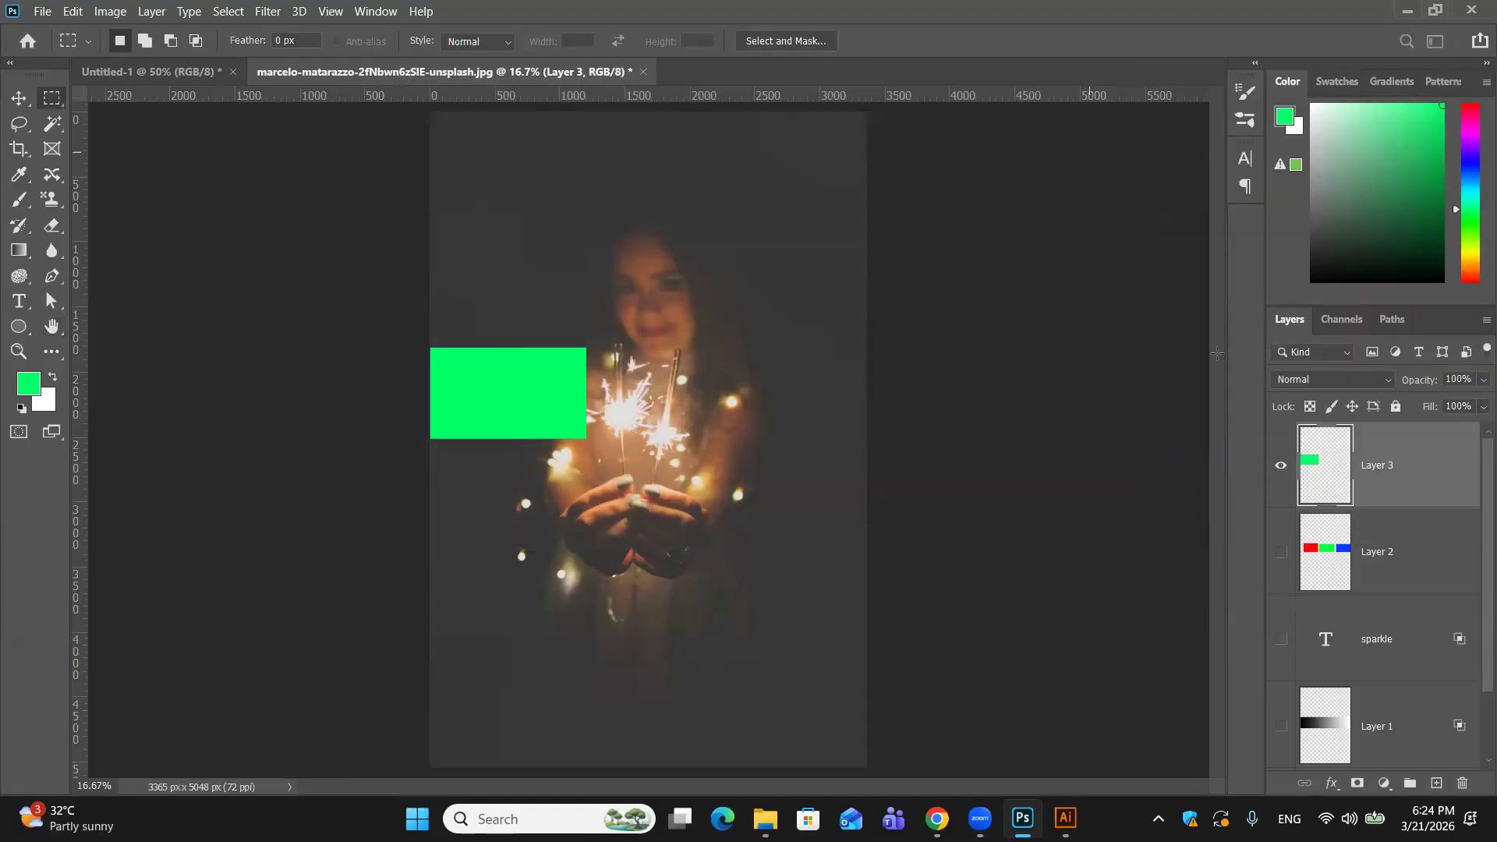
Step: Show the "sparkle" text layer over the portrait and hide the green rectangle's layer, keeping Layer 1 and Layer 2 hidden
{"action": "scroll", "coordinate": [1427, 549], "scroll_direction": "down", "scroll_amount": 1}
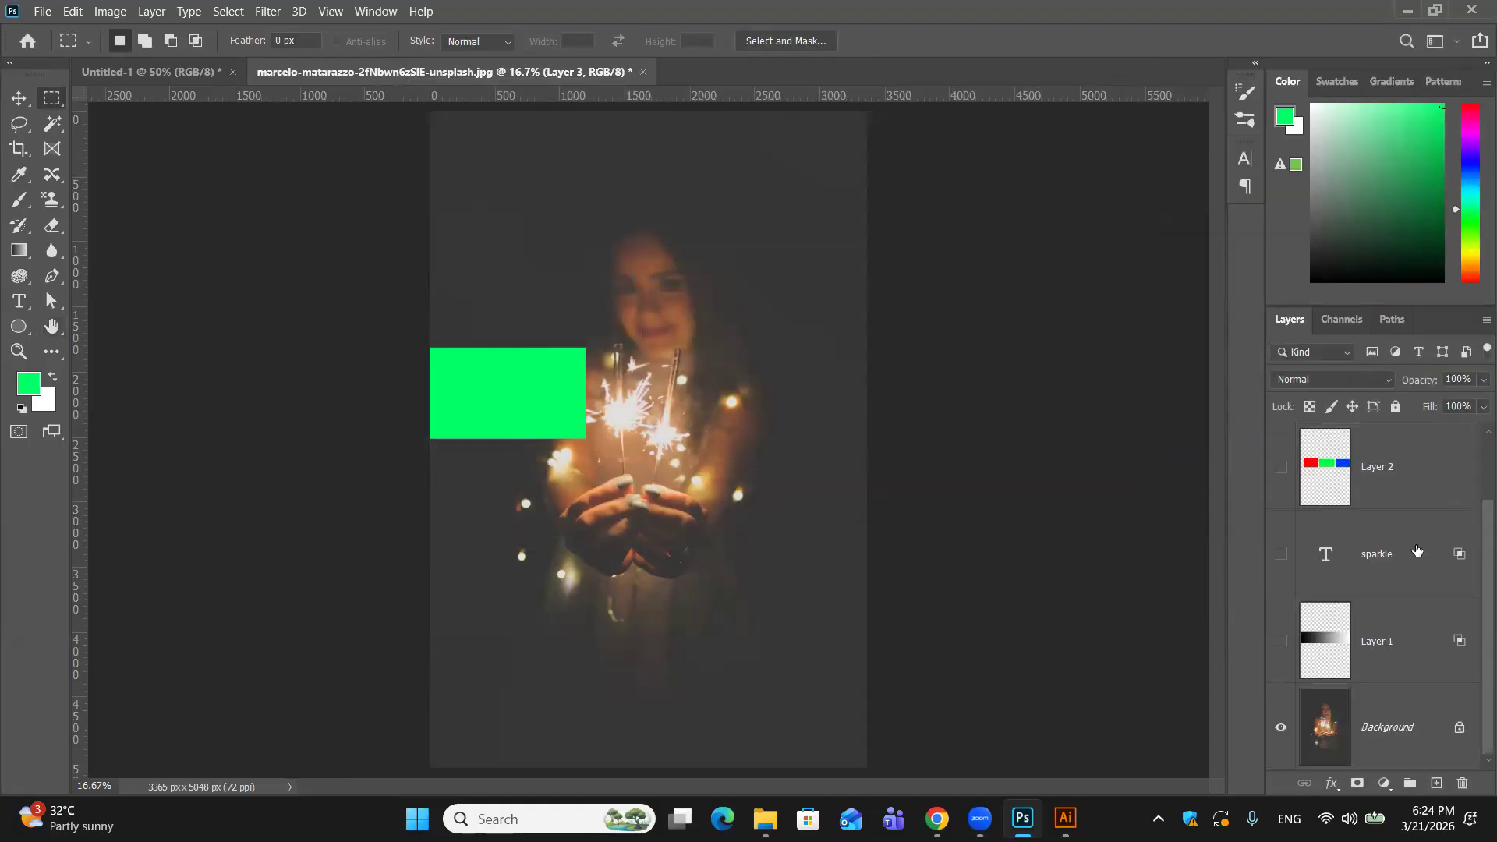
{"action": "left_click", "coordinate": [1281, 556]}
{"action": "left_click", "coordinate": [1283, 653]}
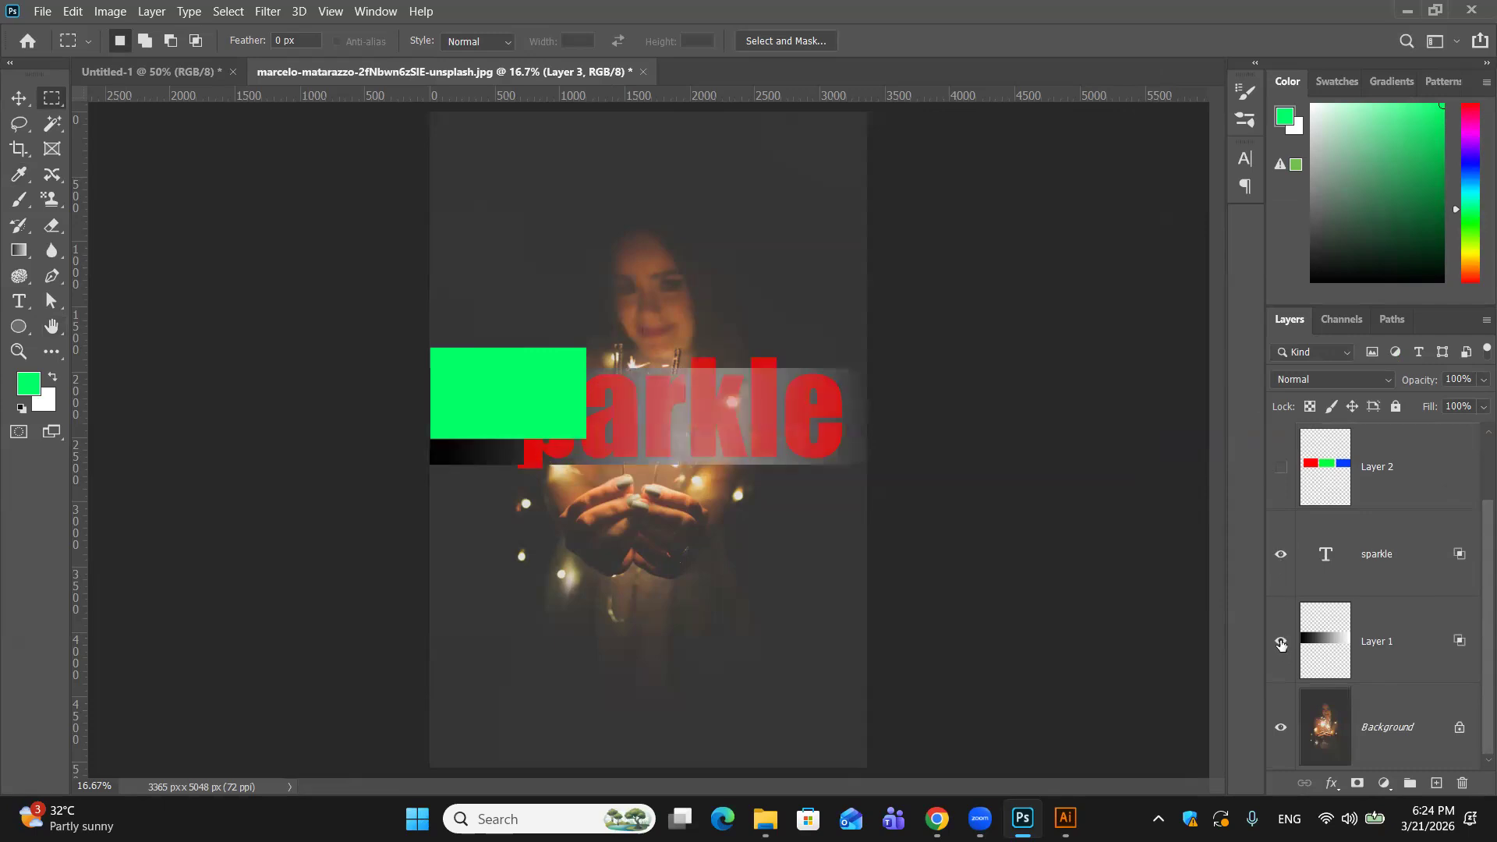
{"action": "left_click", "coordinate": [1281, 644]}
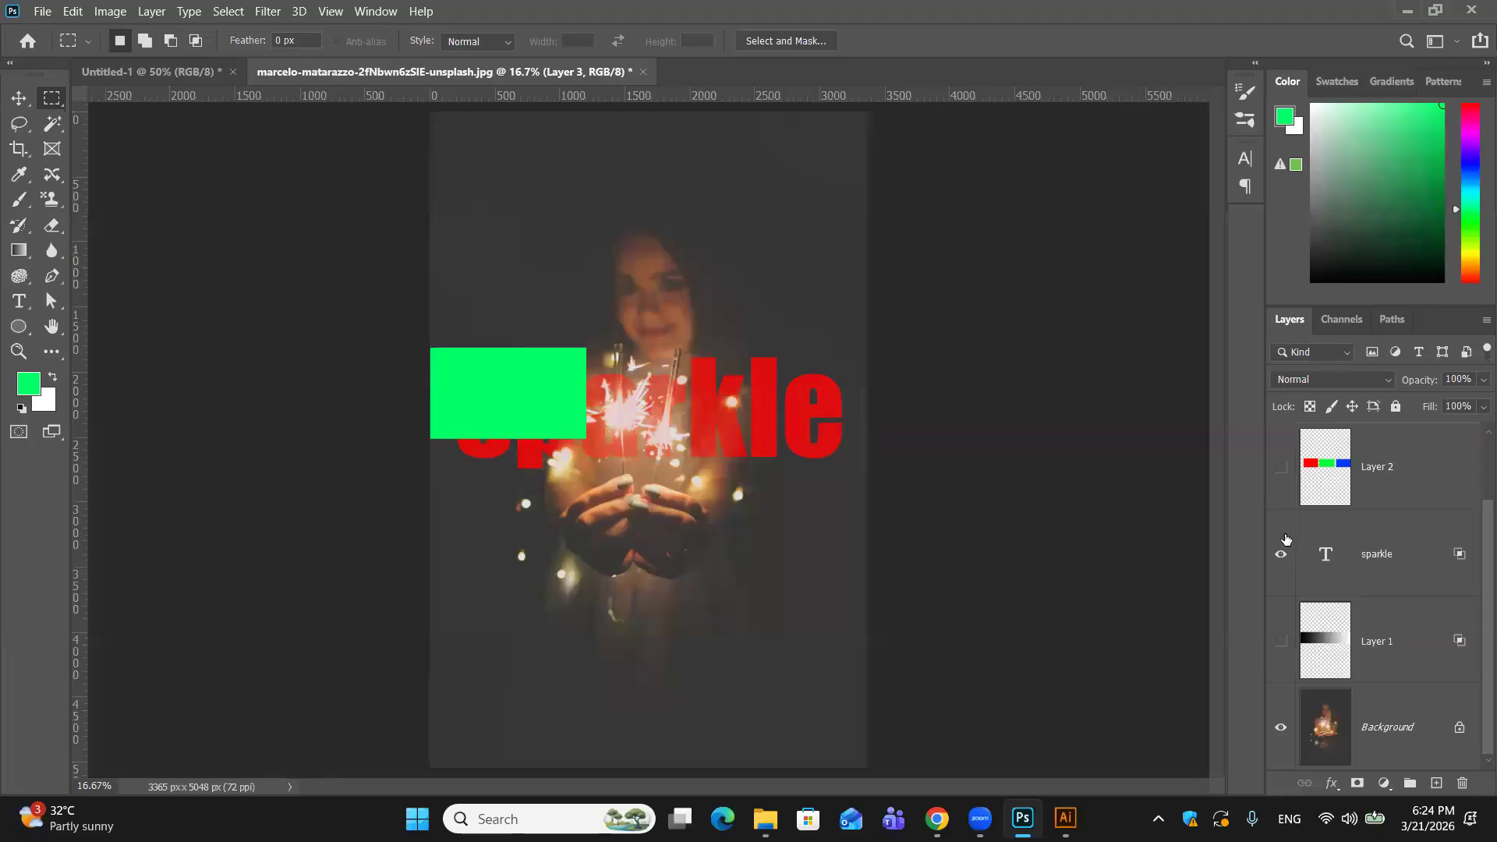
{"action": "left_click", "coordinate": [1278, 467]}
{"action": "left_click", "coordinate": [1279, 466]}
{"action": "scroll", "coordinate": [1284, 554], "scroll_direction": "up", "scroll_amount": 1}
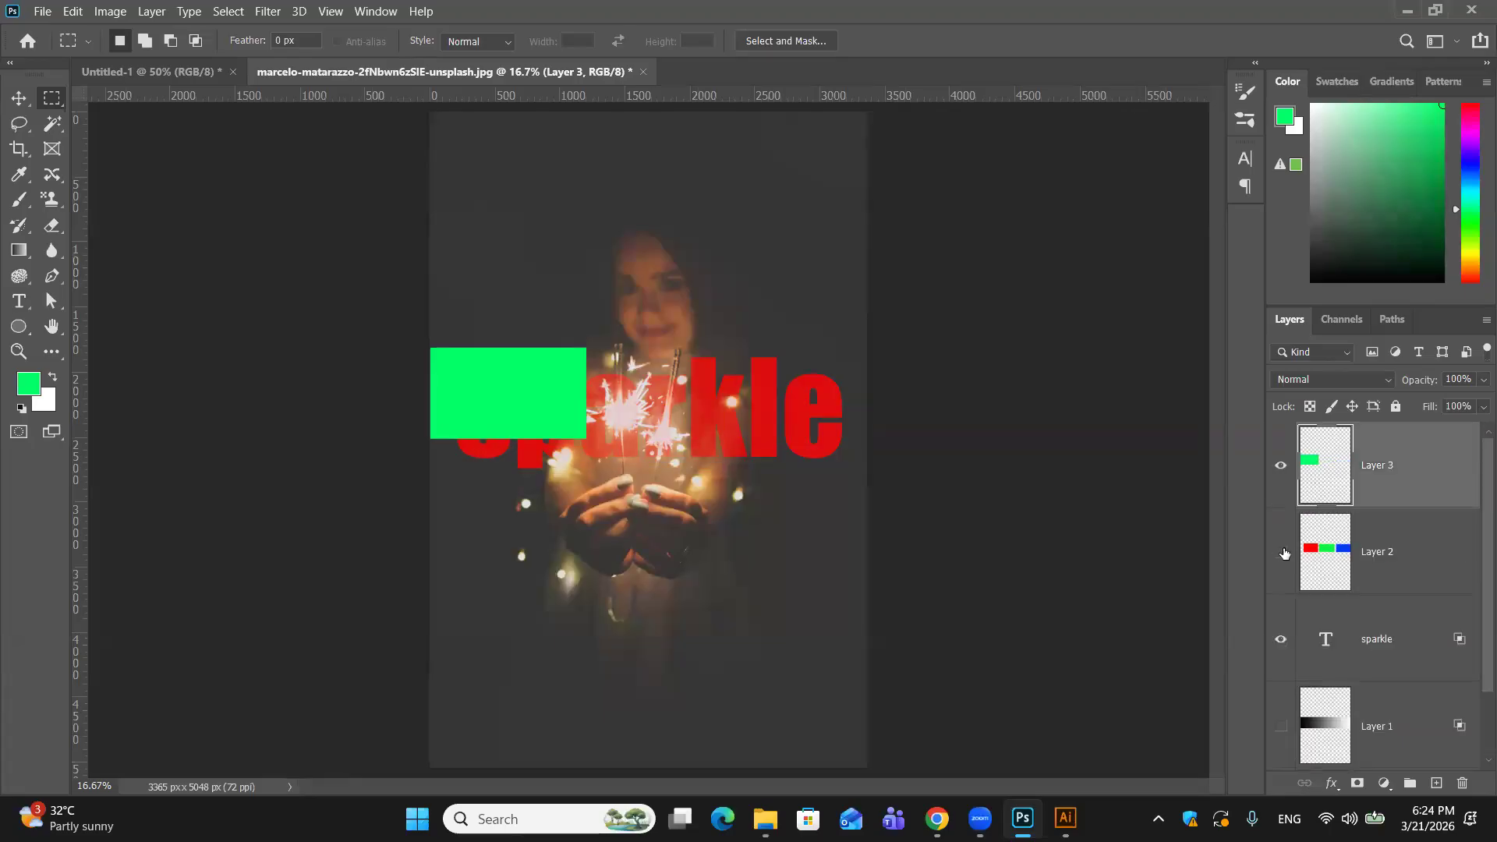
{"action": "left_click", "coordinate": [1279, 464]}
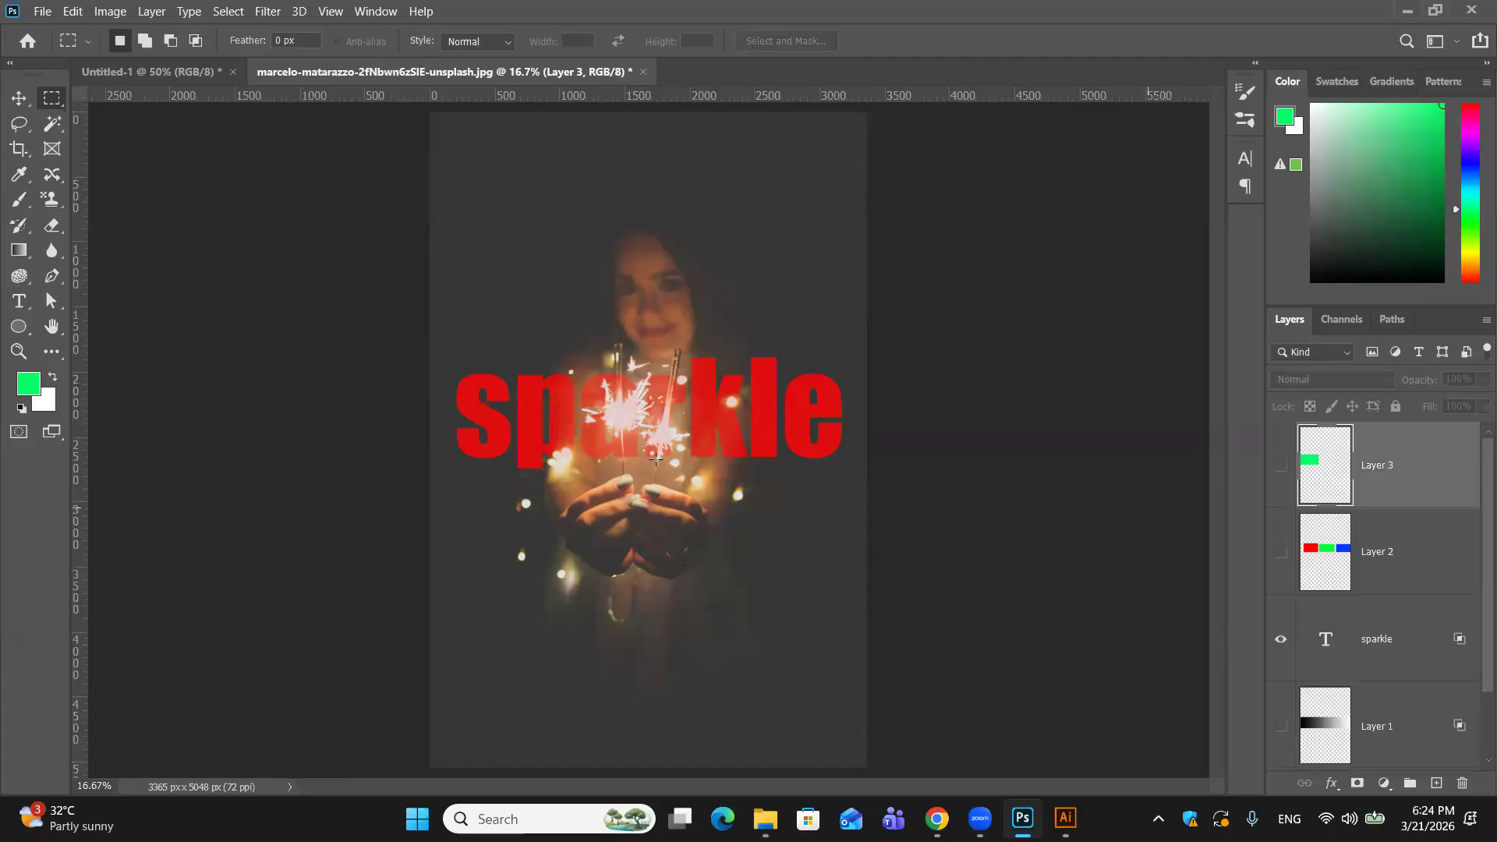
Step: Try an Outer Glow on the colored blocks layer, view the list of available effects, and cancel the layer style
{"action": "scroll", "coordinate": [1370, 591], "scroll_direction": "down", "scroll_amount": 1}
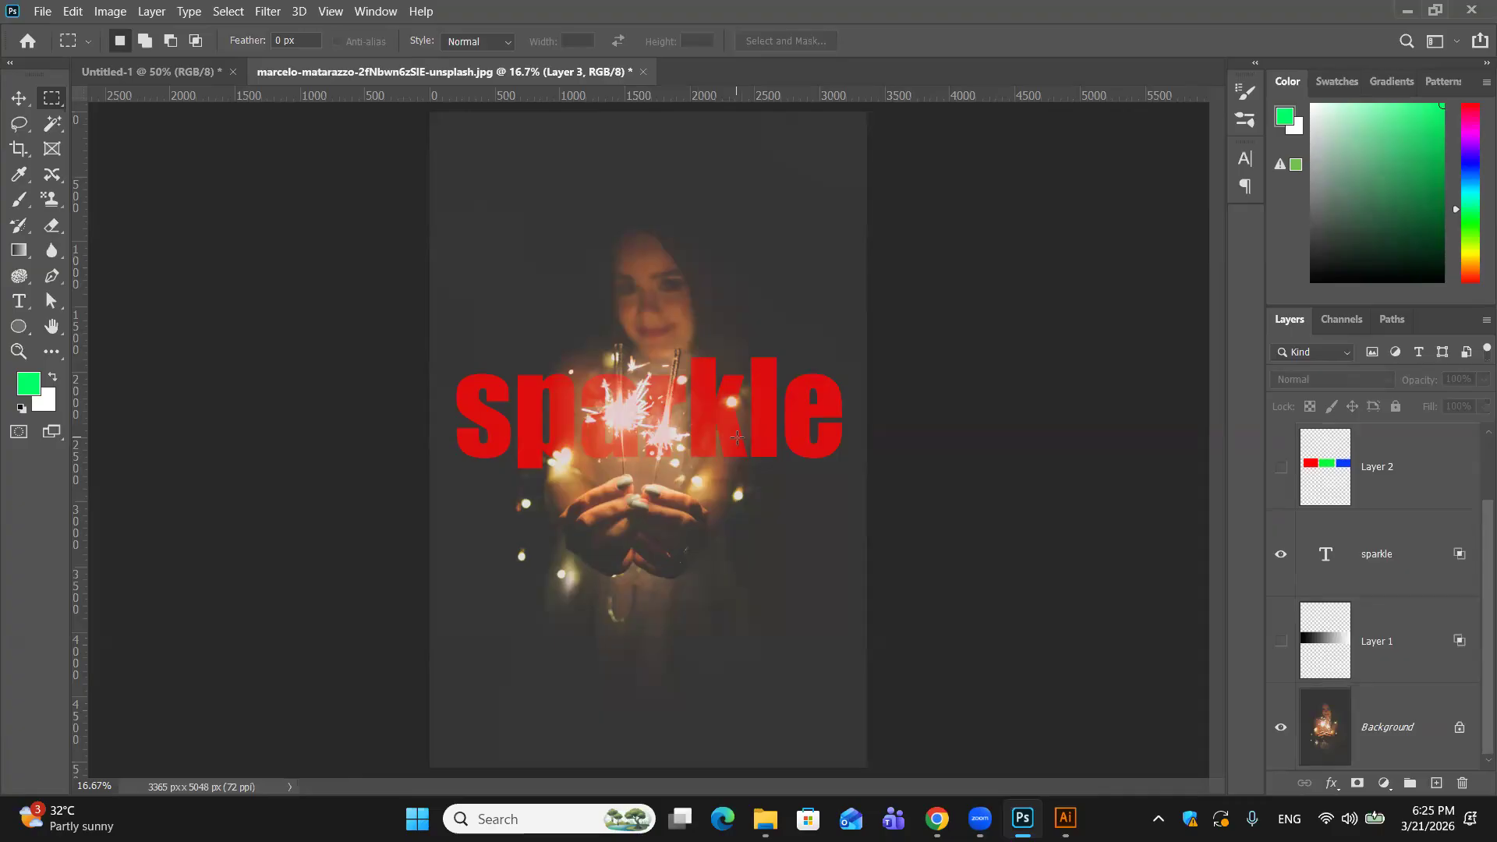
{"action": "double_click", "coordinate": [1430, 466]}
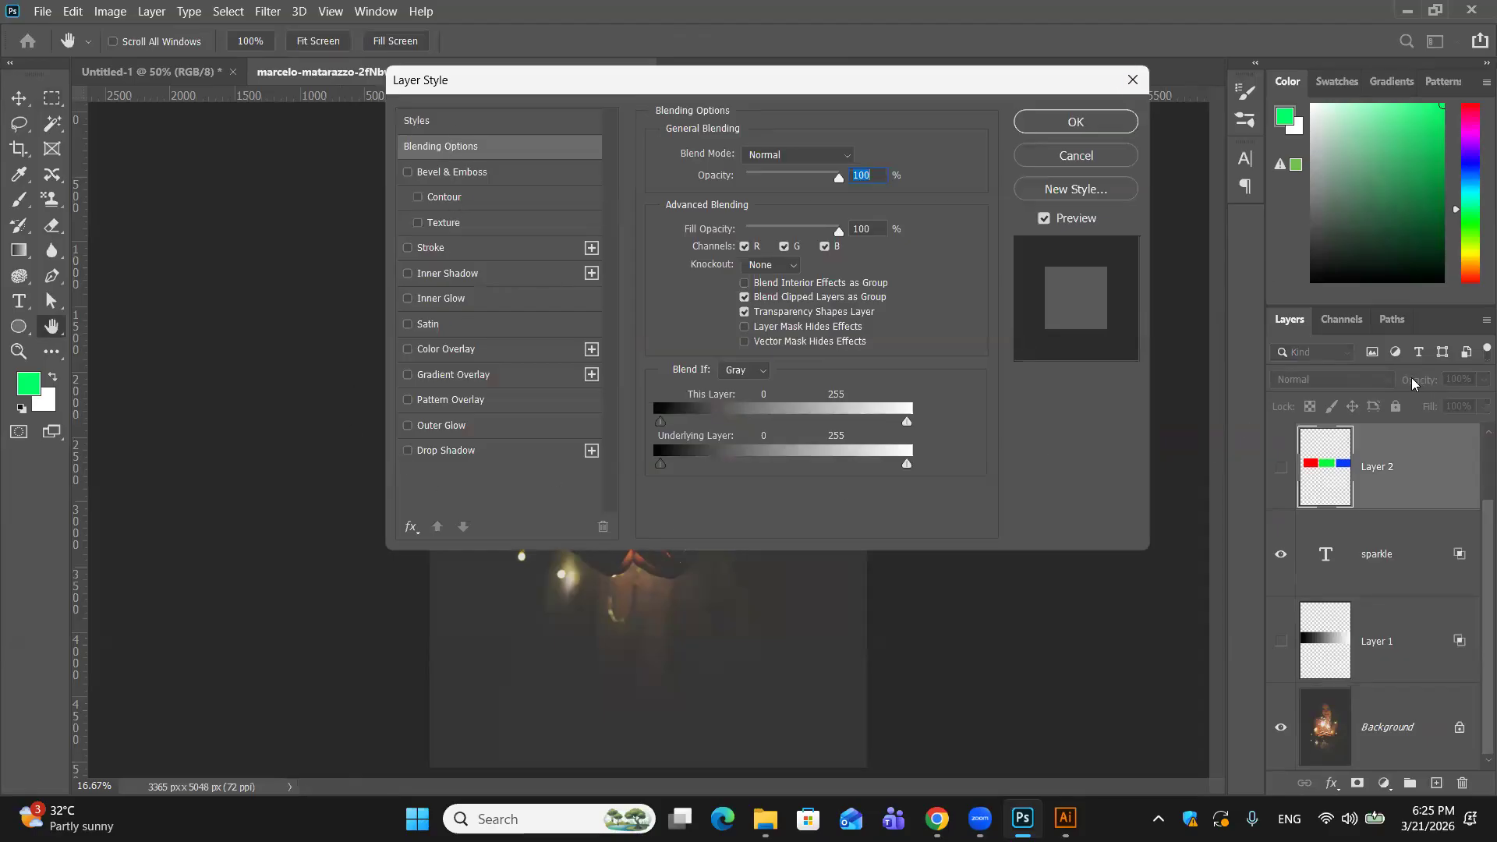
{"action": "left_click", "coordinate": [485, 428]}
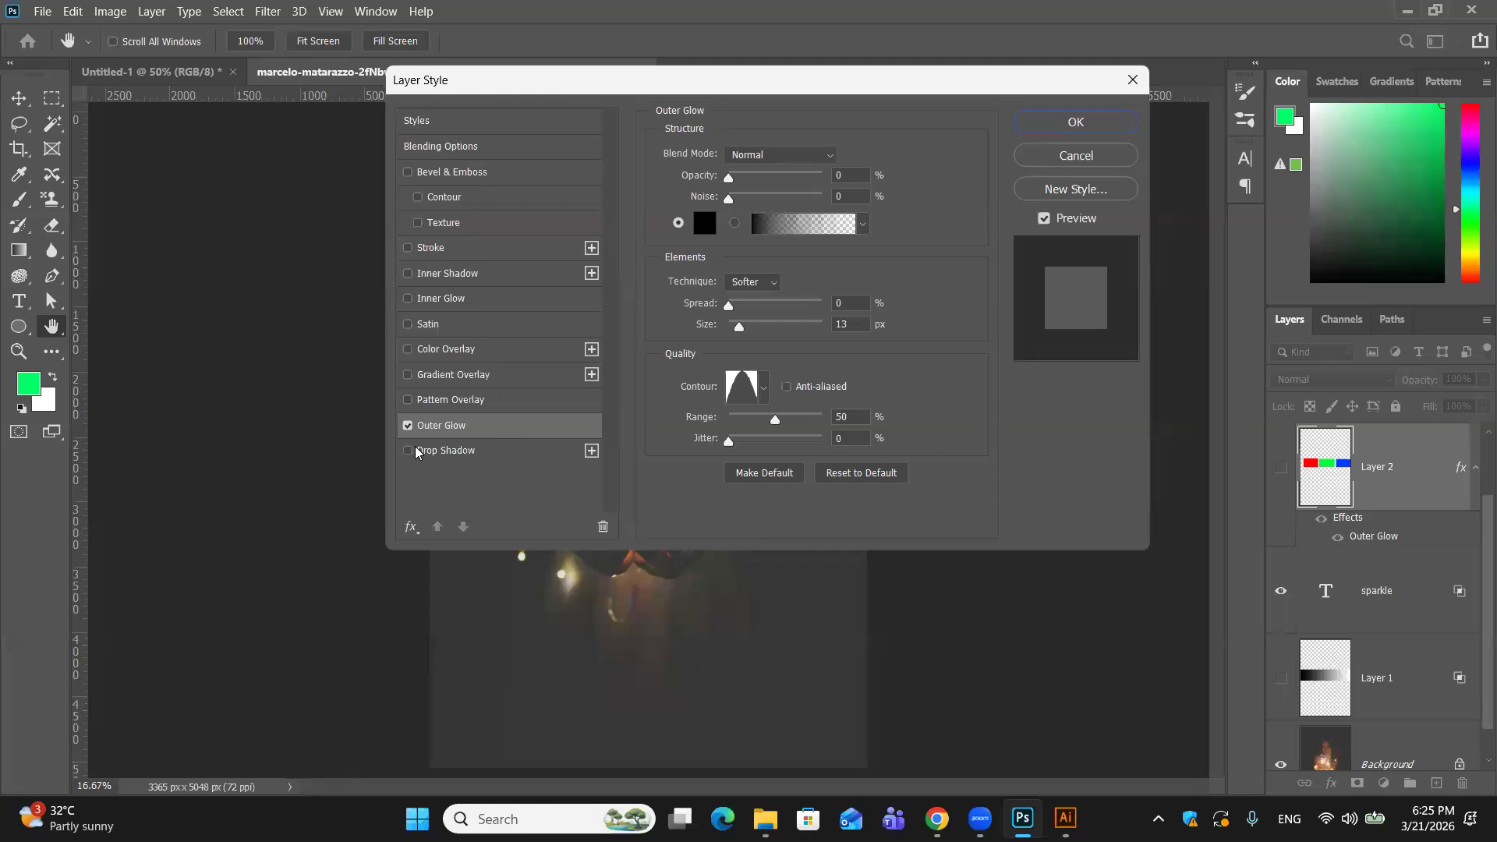
{"action": "left_click", "coordinate": [411, 527]}
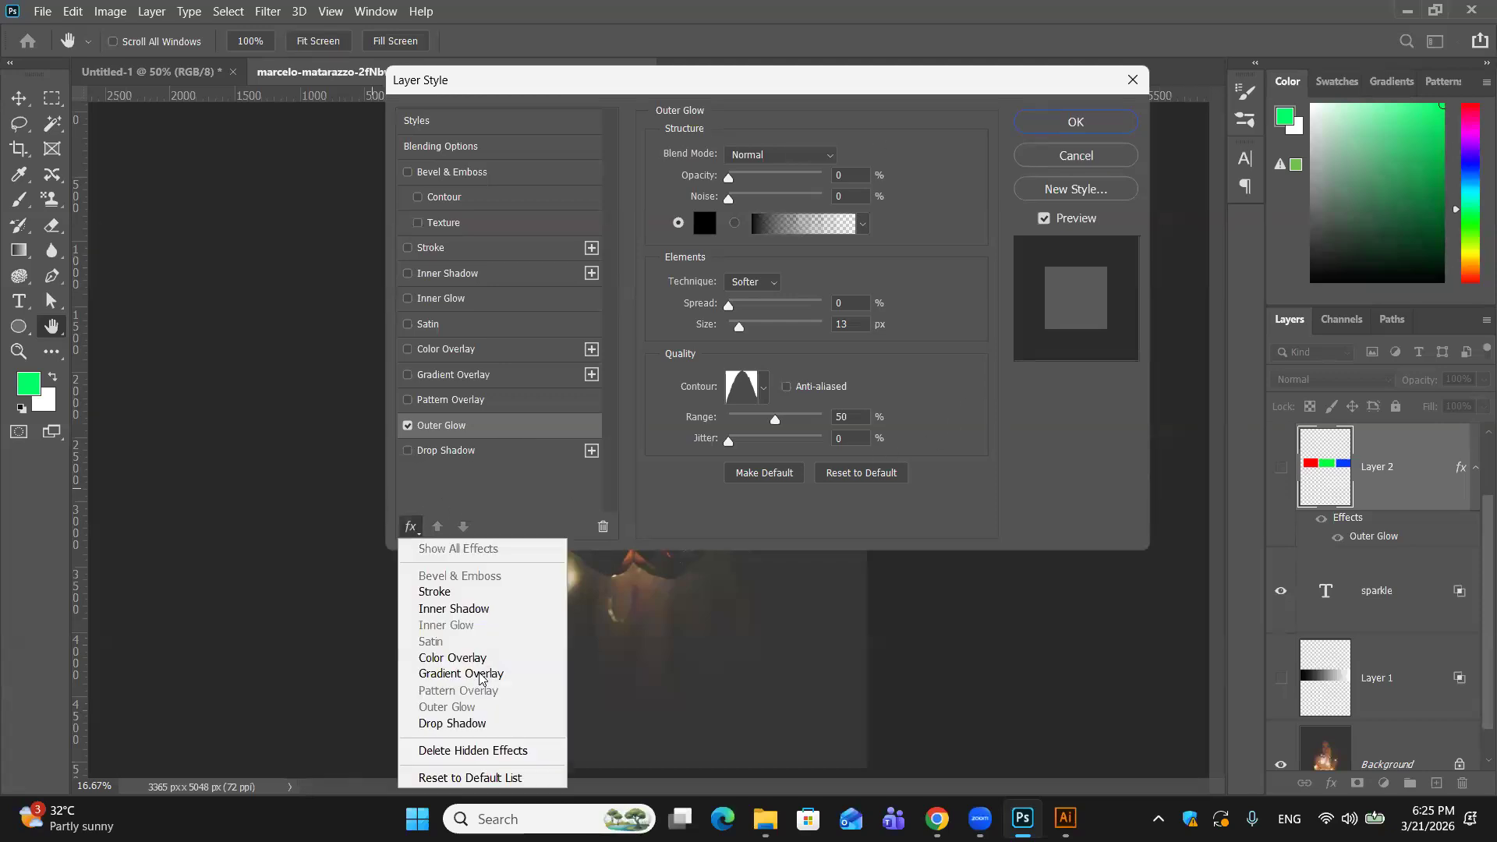
{"action": "left_click", "coordinate": [965, 77]}
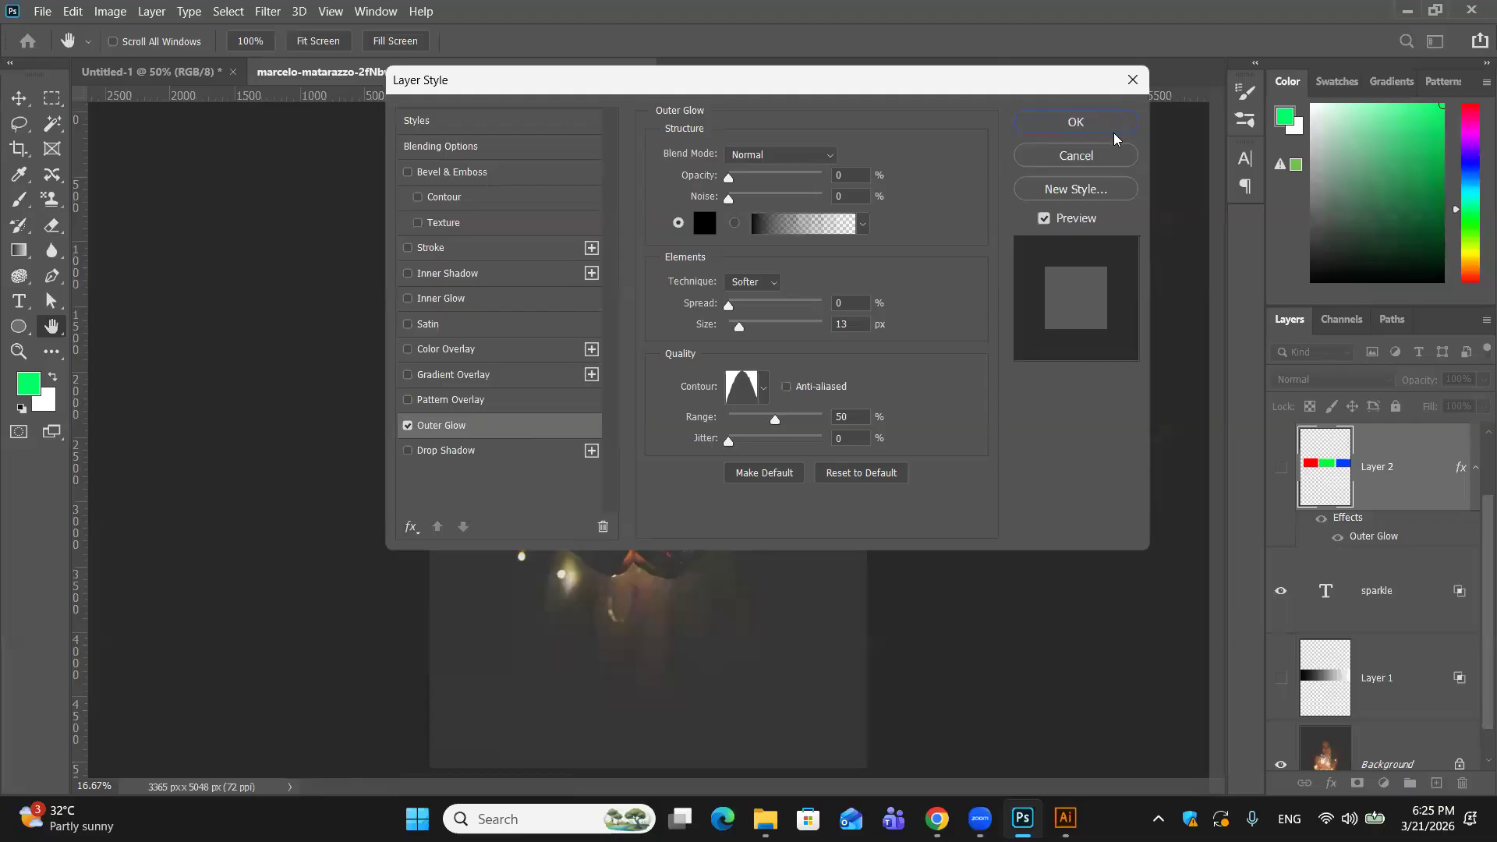
{"action": "left_click", "coordinate": [1080, 156]}
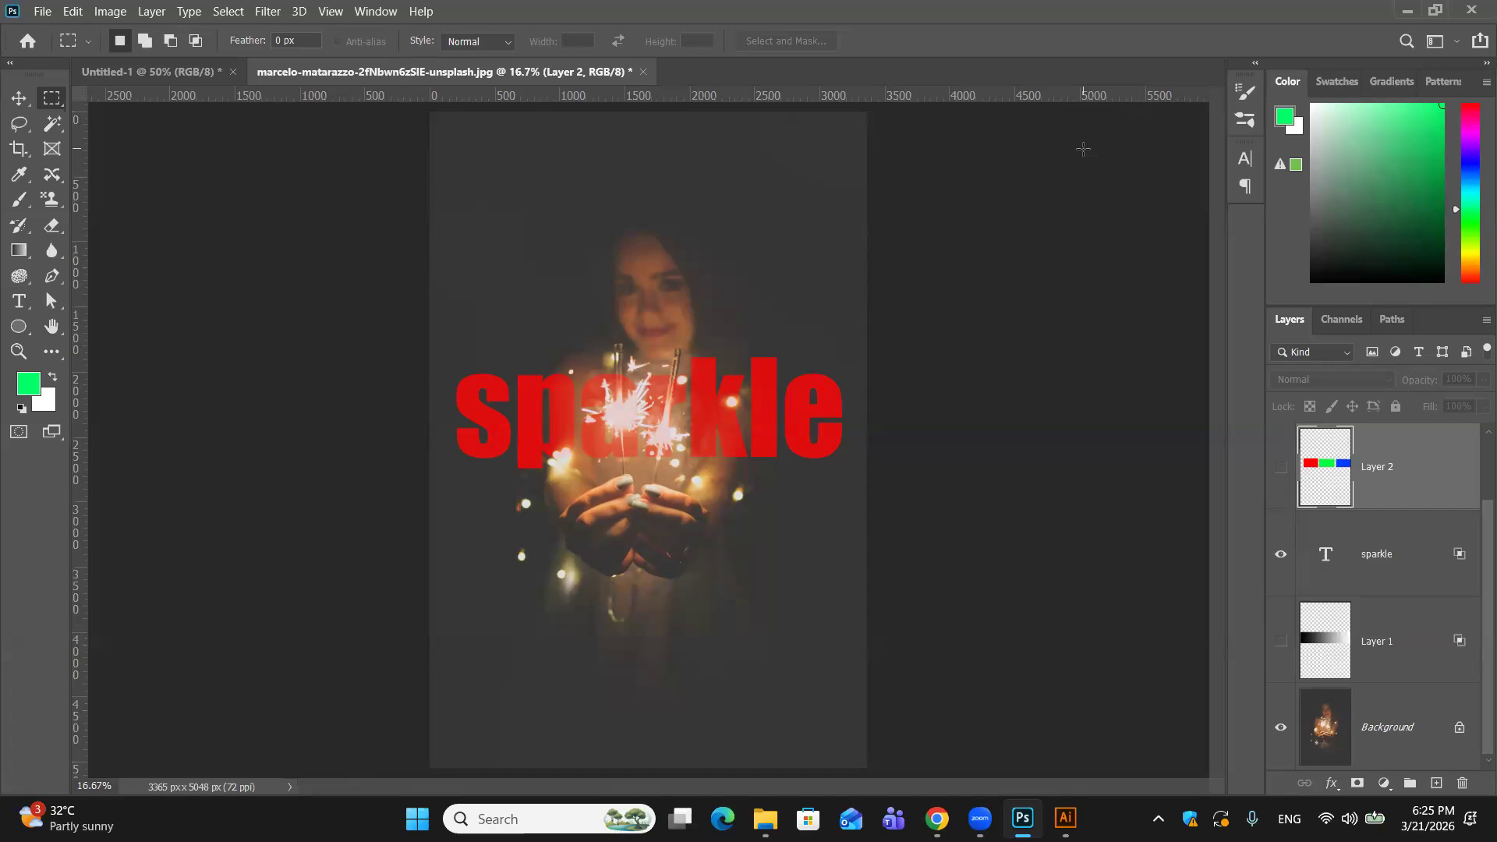
Step: Close the portrait document without saving its changes
{"action": "left_click", "coordinate": [643, 72]}
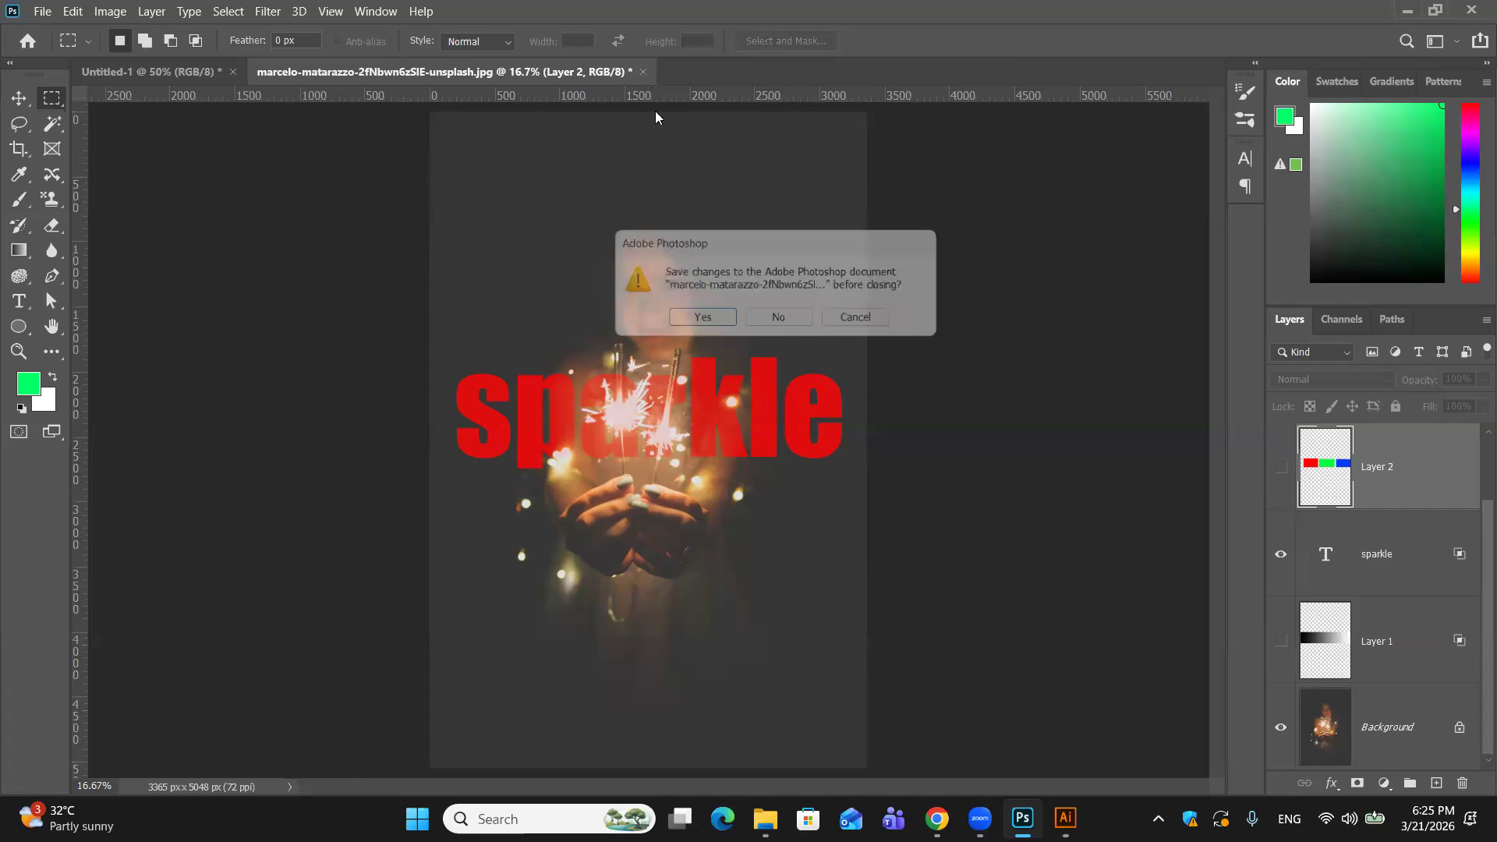
{"action": "left_click", "coordinate": [775, 316]}
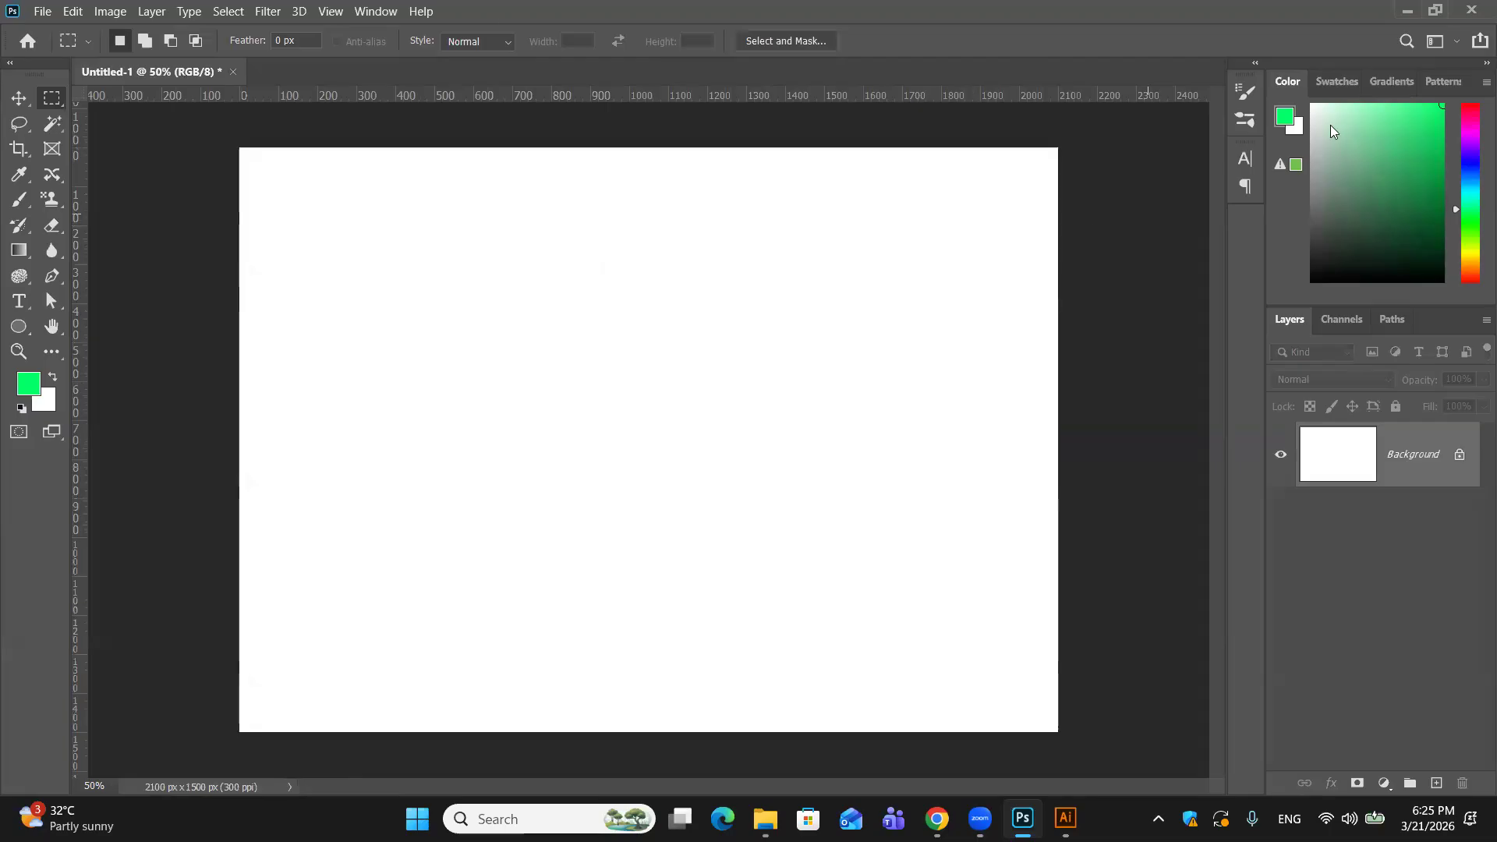
{"action": "left_click", "coordinate": [269, 11]}
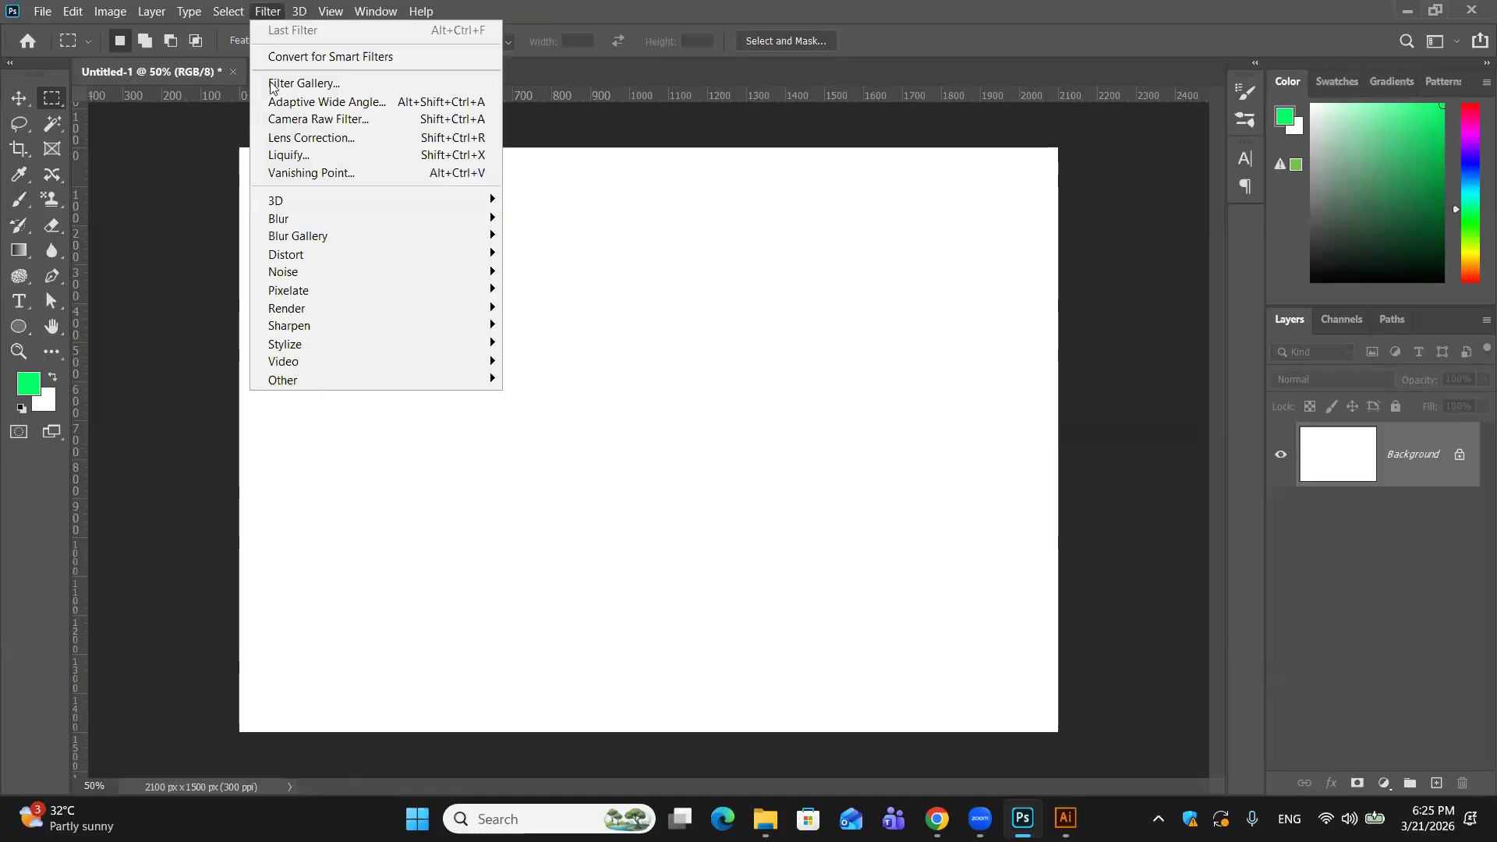
{"action": "mouse_move", "coordinate": [281, 216]}
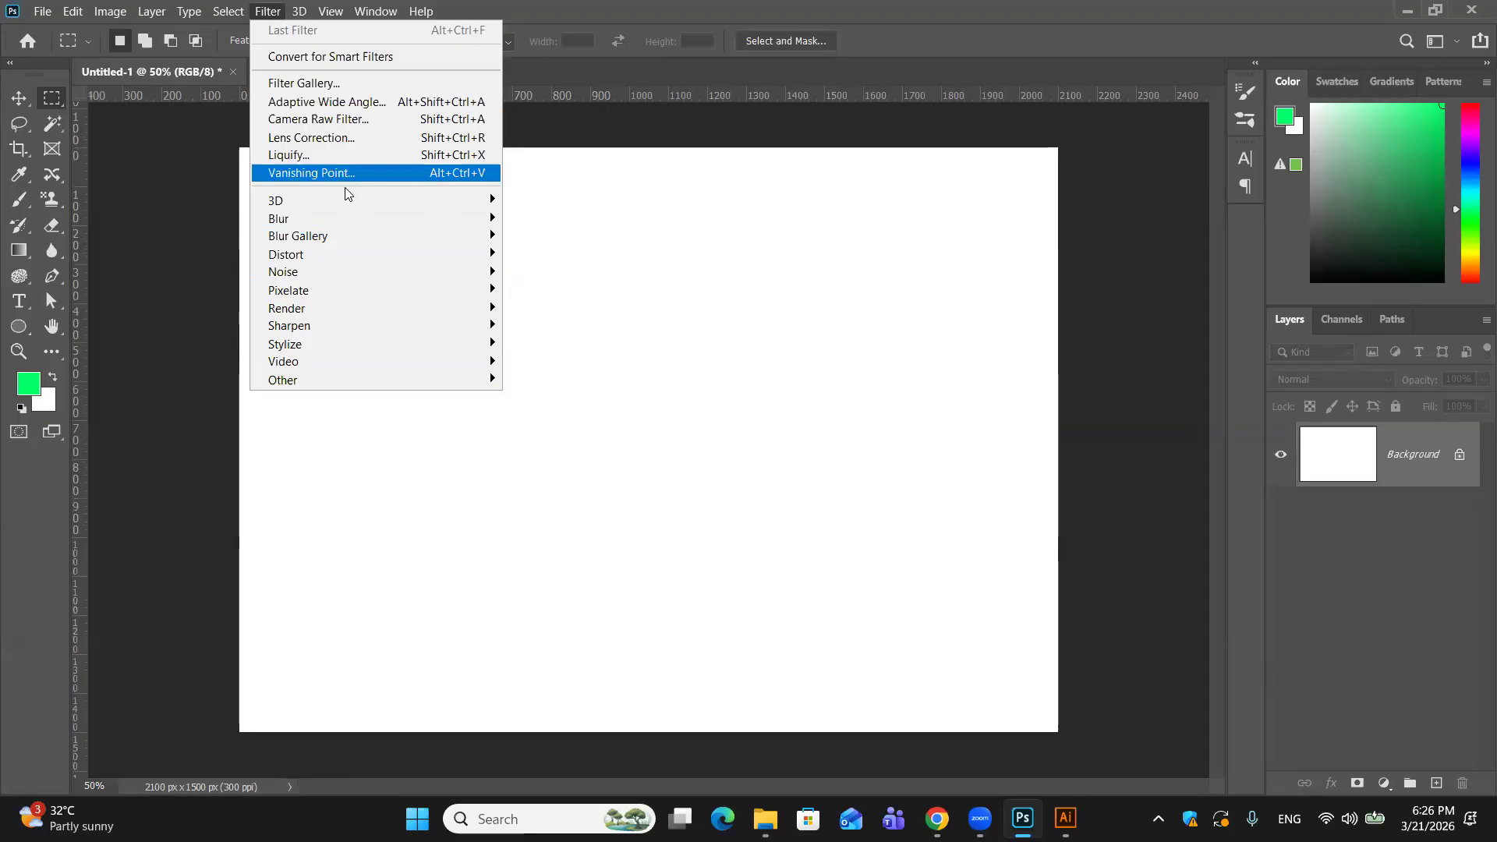
{"action": "left_click", "coordinate": [662, 156]}
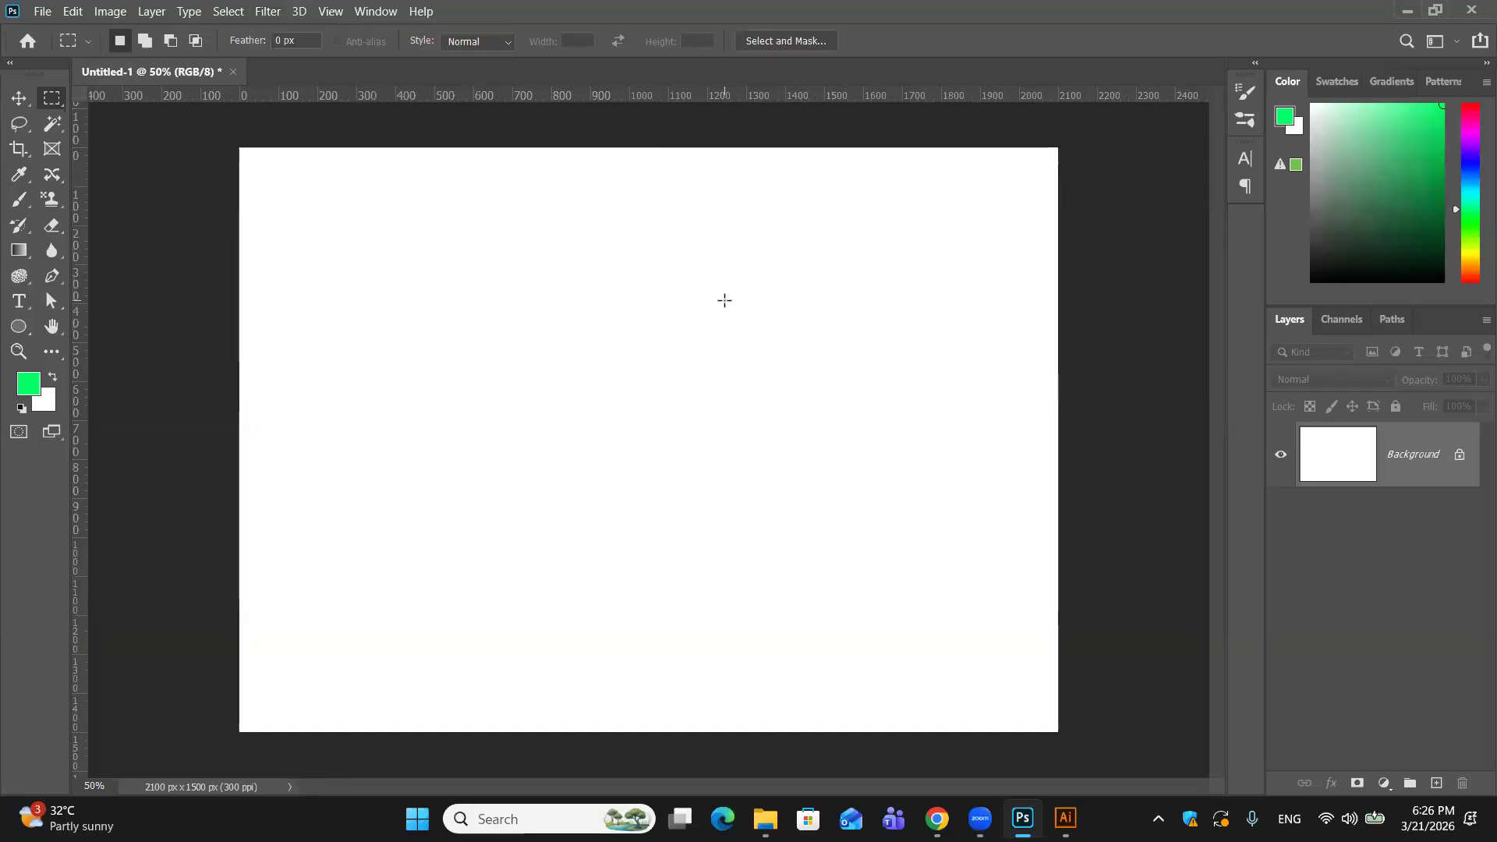
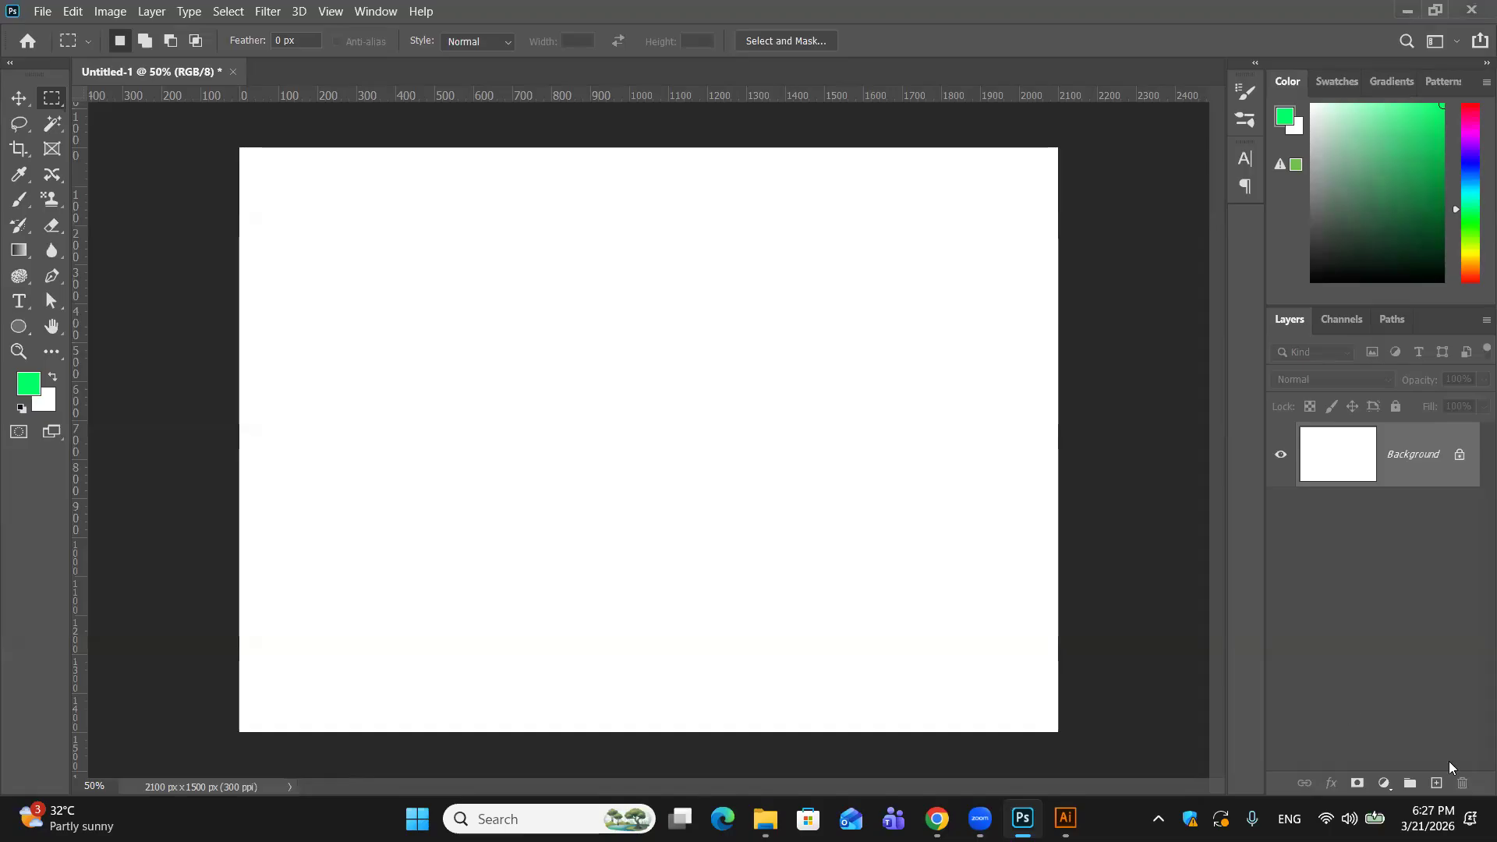
Step: Add a new layer and start horizontal text on the blank canvas
{"action": "left_click", "coordinate": [1438, 782]}
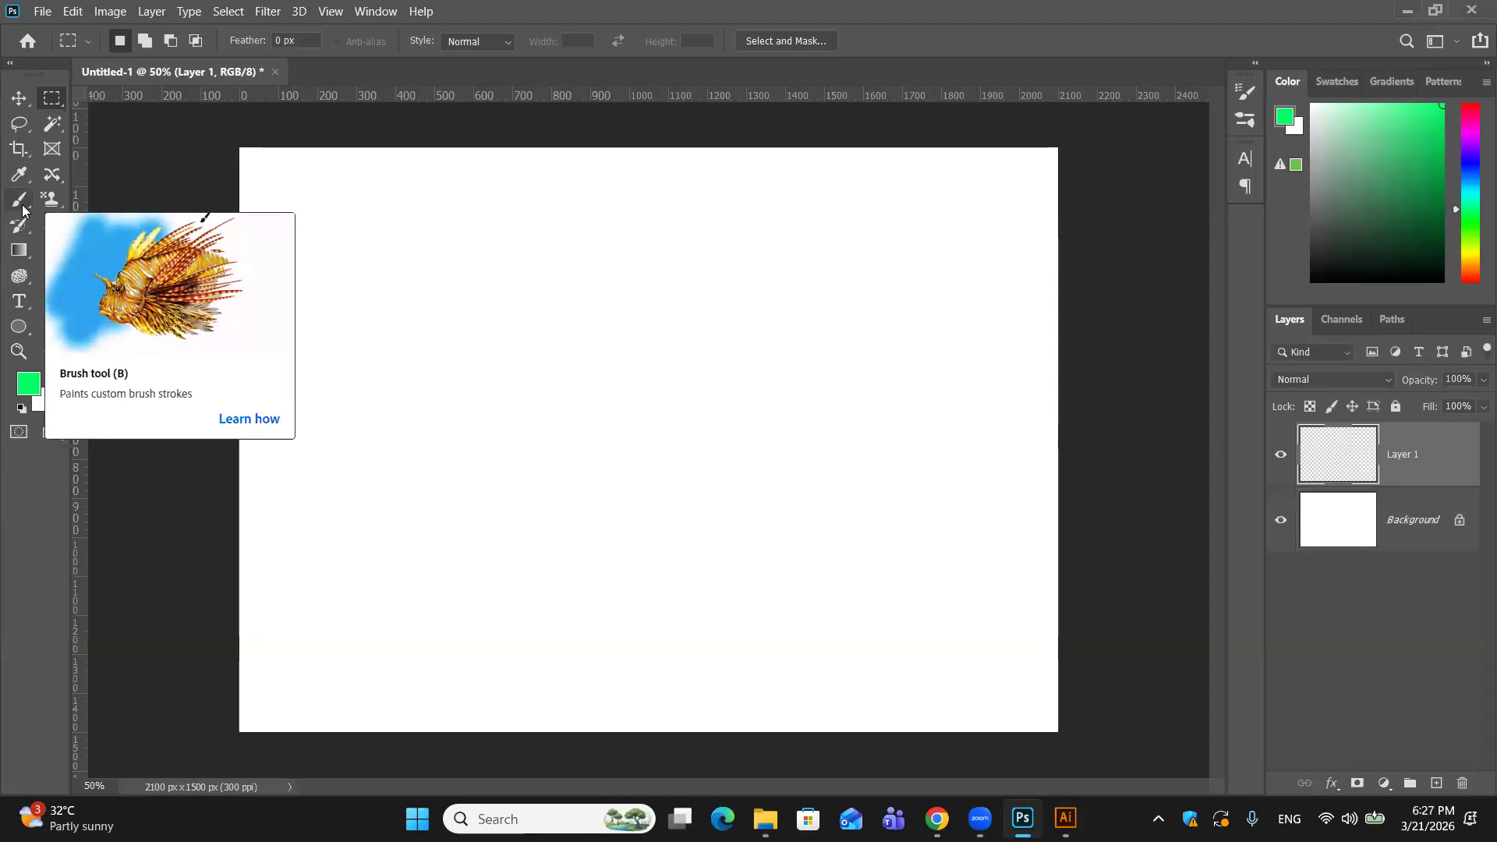
{"action": "left_click", "coordinate": [19, 298]}
{"action": "left_click", "coordinate": [483, 324]}
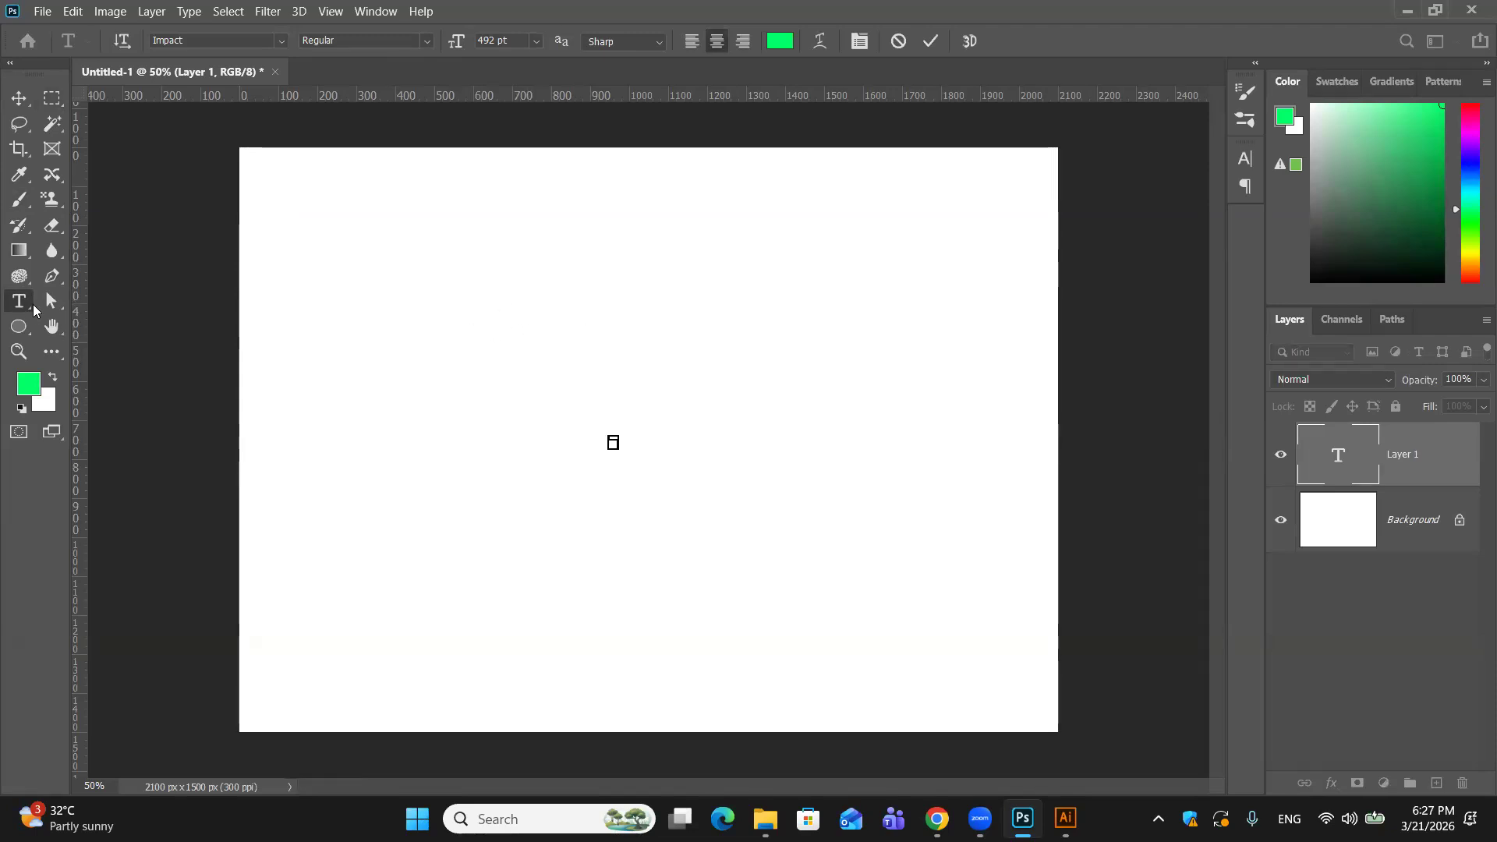
{"action": "right_click", "coordinate": [29, 299]}
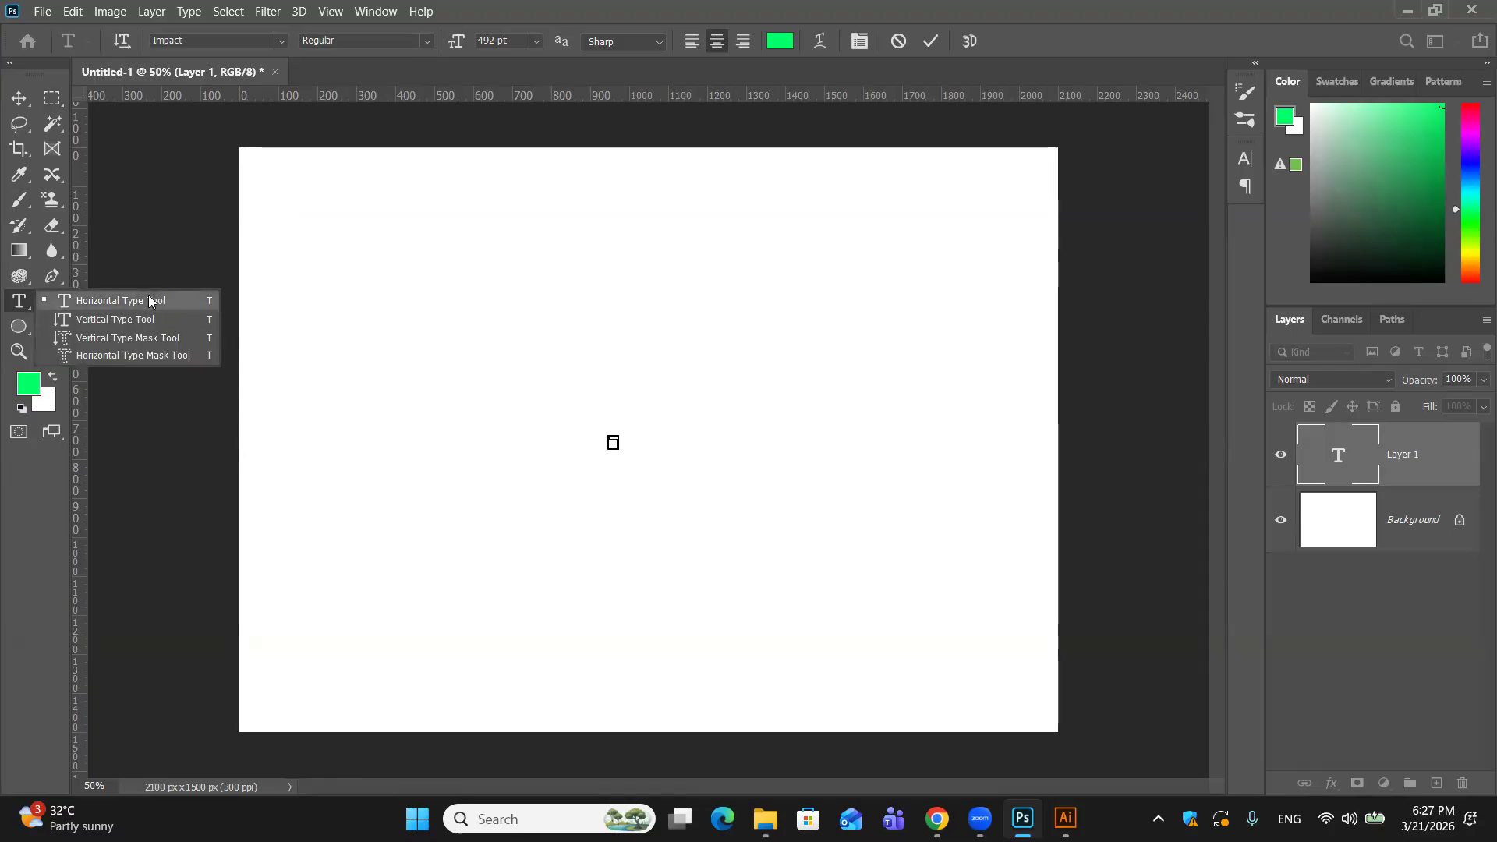
{"action": "left_click", "coordinate": [426, 245]}
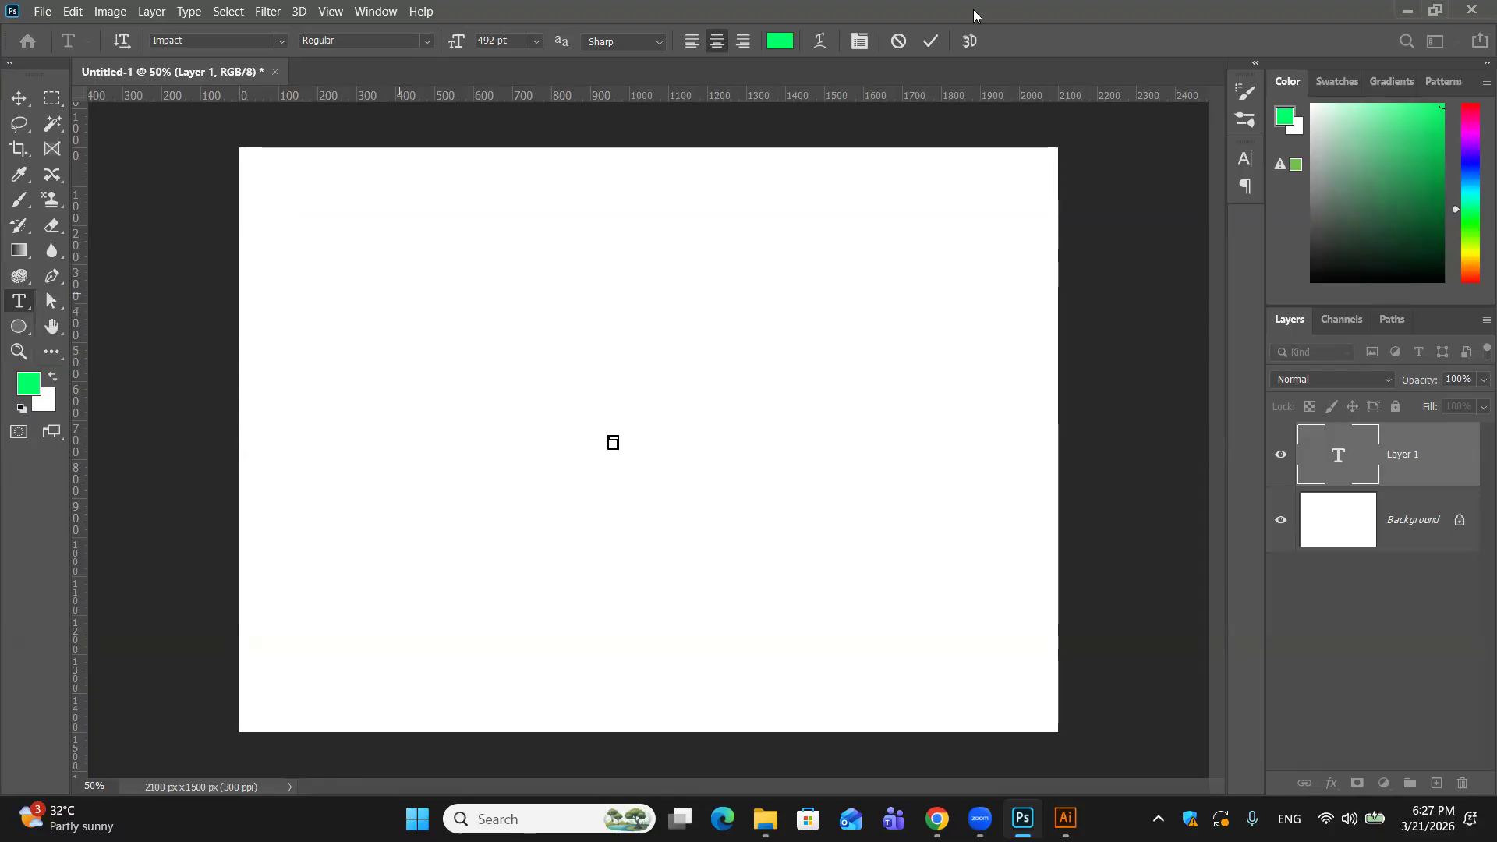
Step: Set the font size of the text to 60 pt, keeping the Impact font
{"action": "left_click", "coordinate": [860, 43]}
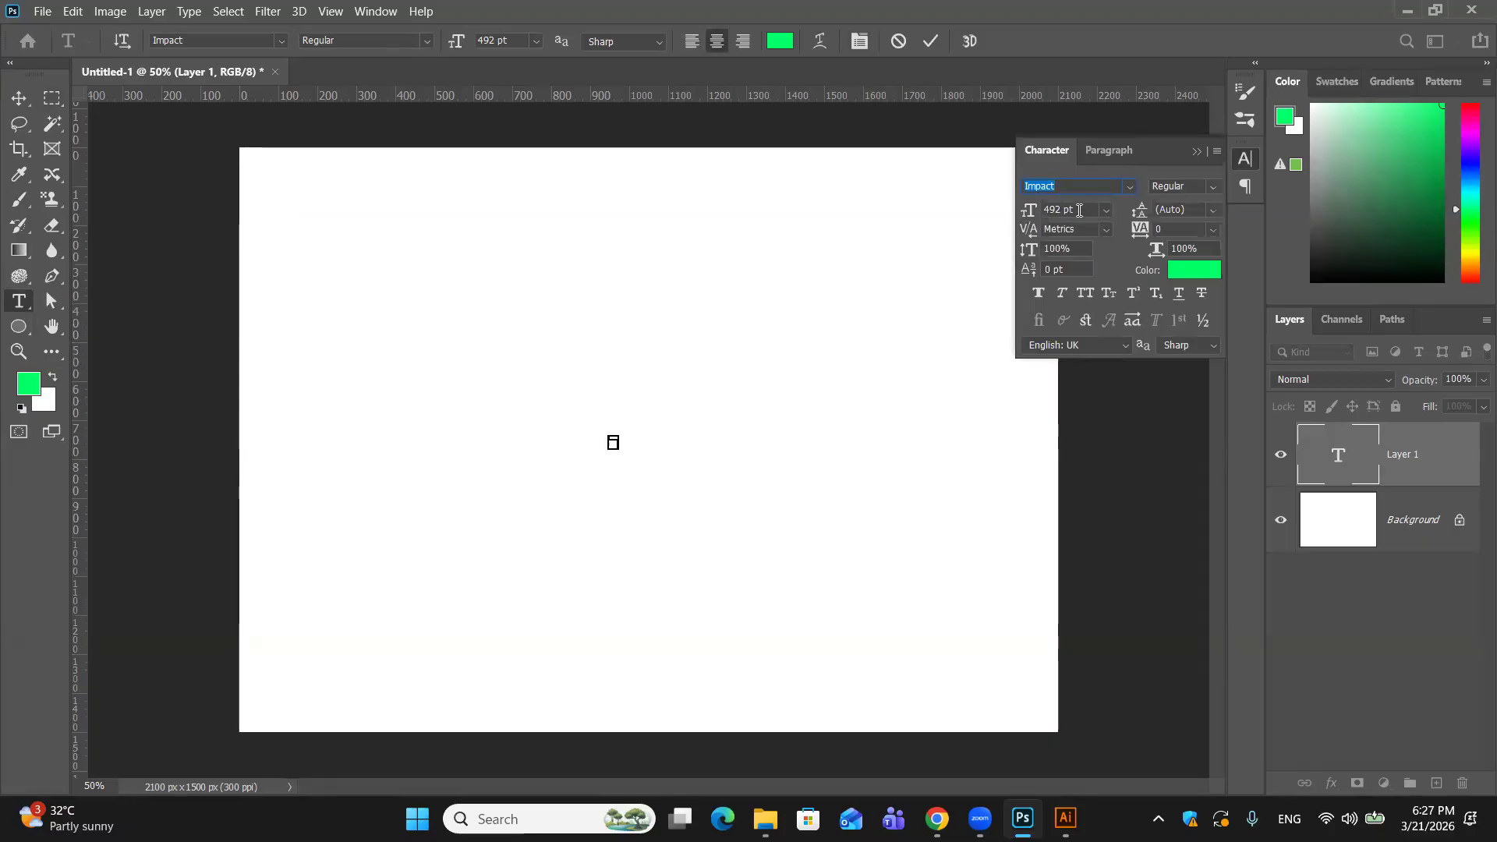
{"action": "left_click", "coordinate": [1106, 210]}
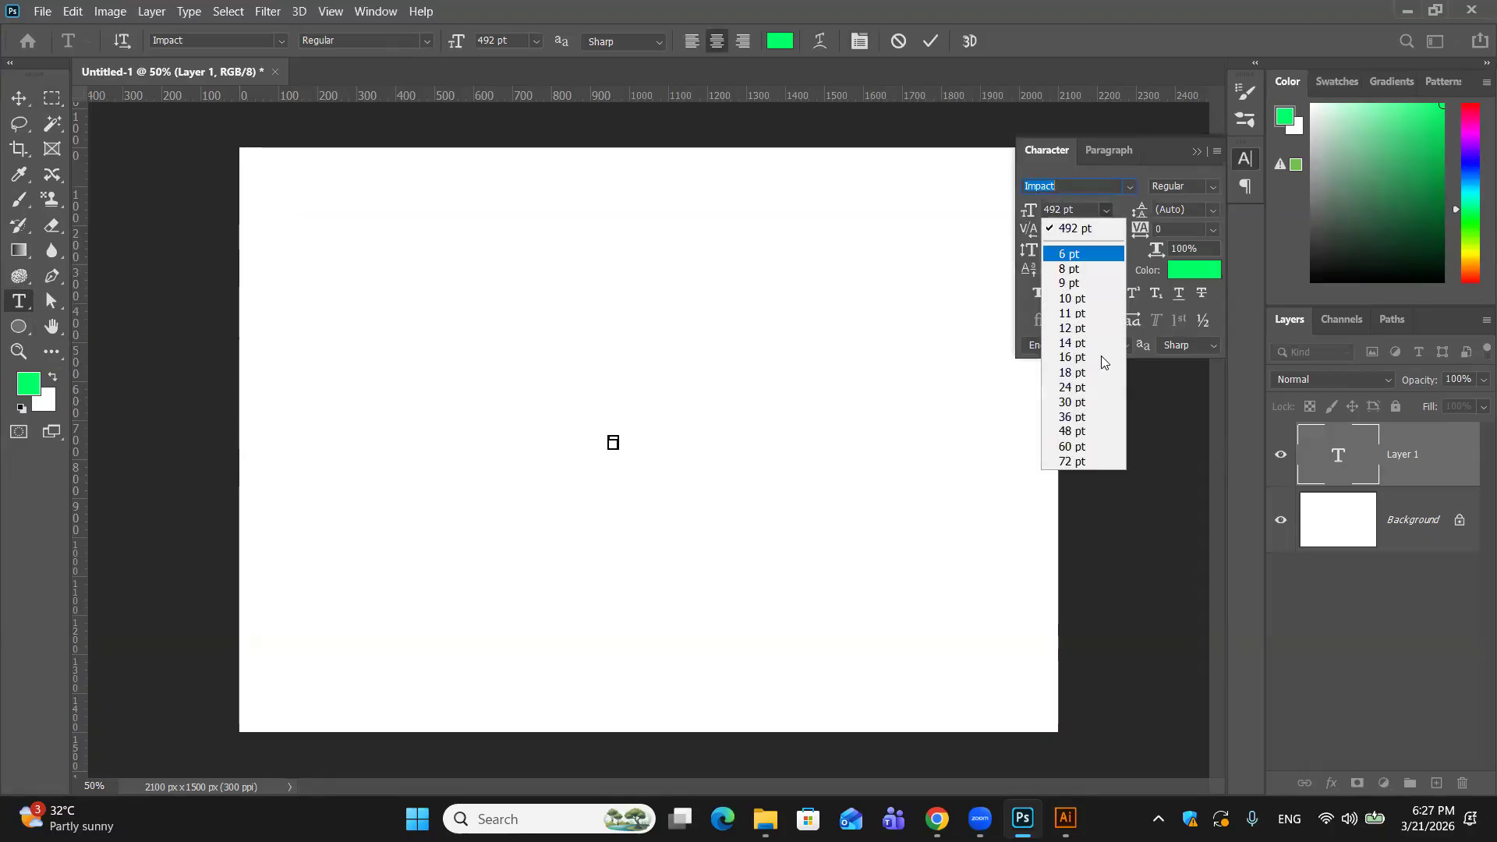
{"action": "left_click", "coordinate": [1073, 447]}
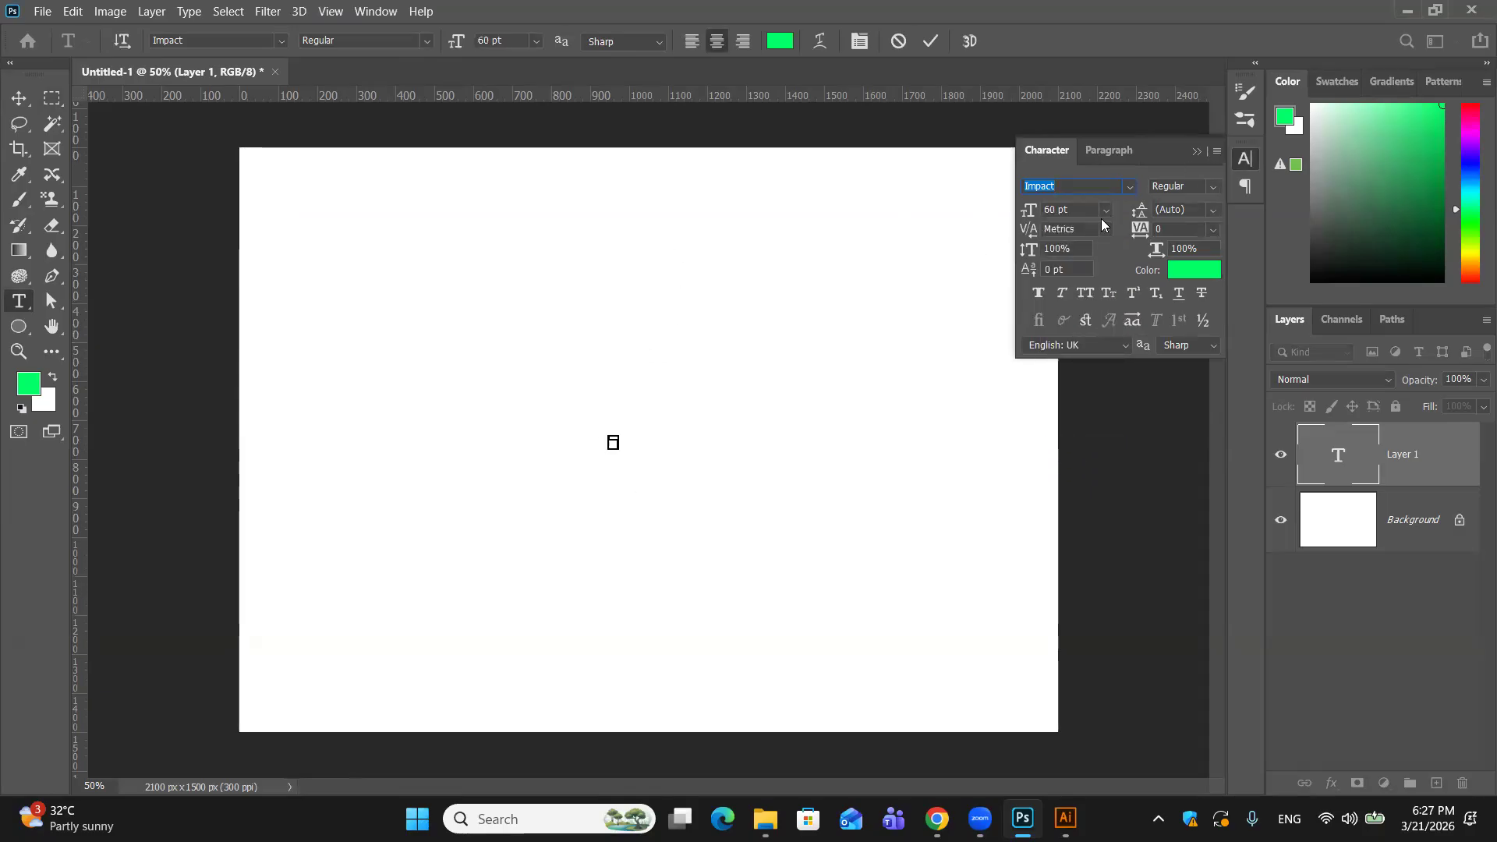
{"action": "left_click", "coordinate": [1129, 191]}
{"action": "left_click", "coordinate": [484, 394]}
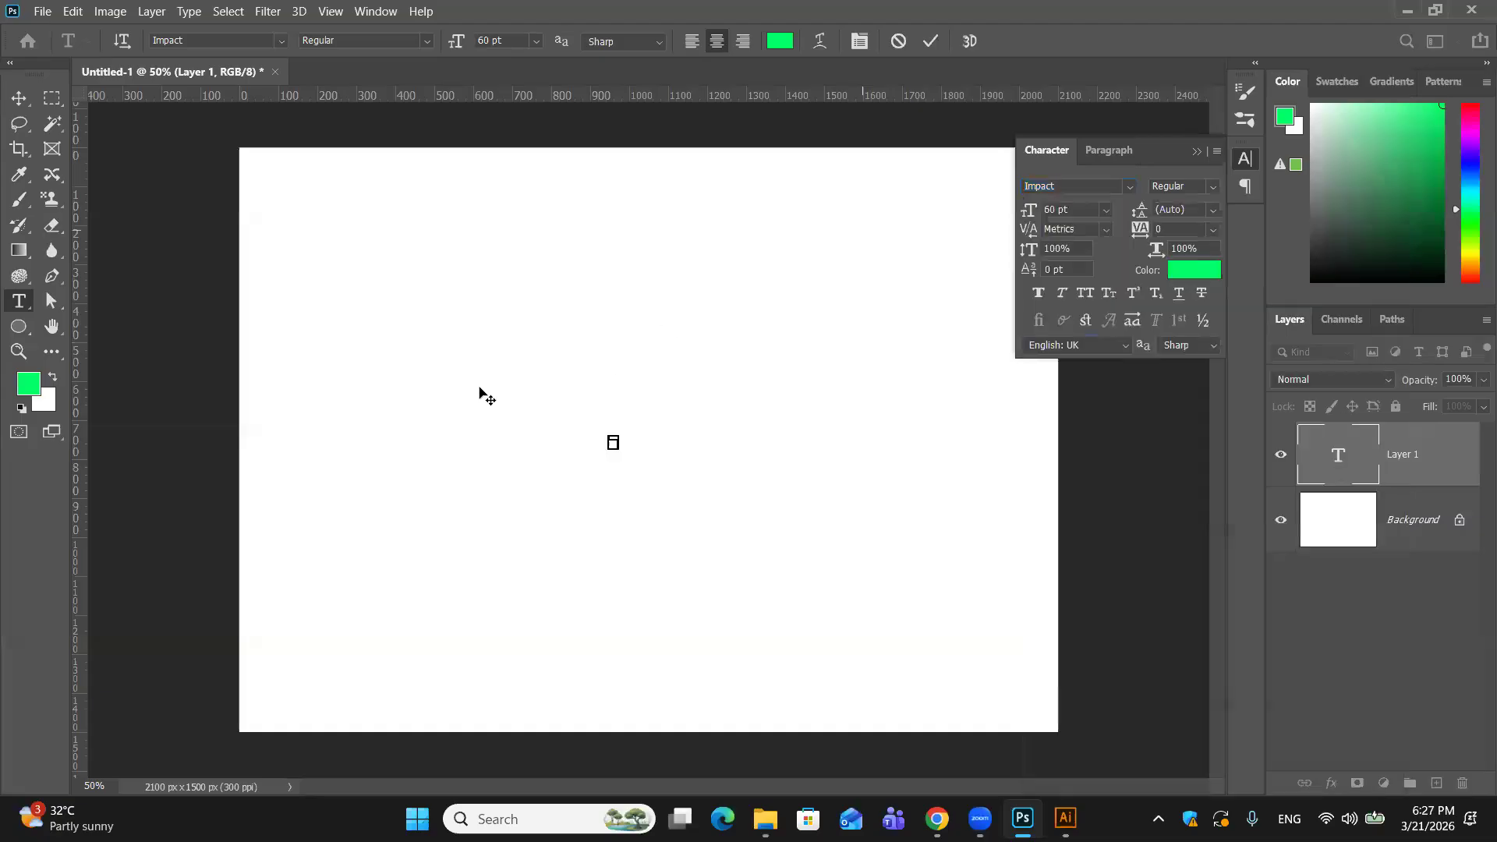
Step: Commit the empty text and delete its layer, leaving only the Background
{"action": "left_click", "coordinate": [931, 42]}
{"action": "left_click", "coordinate": [1197, 152]}
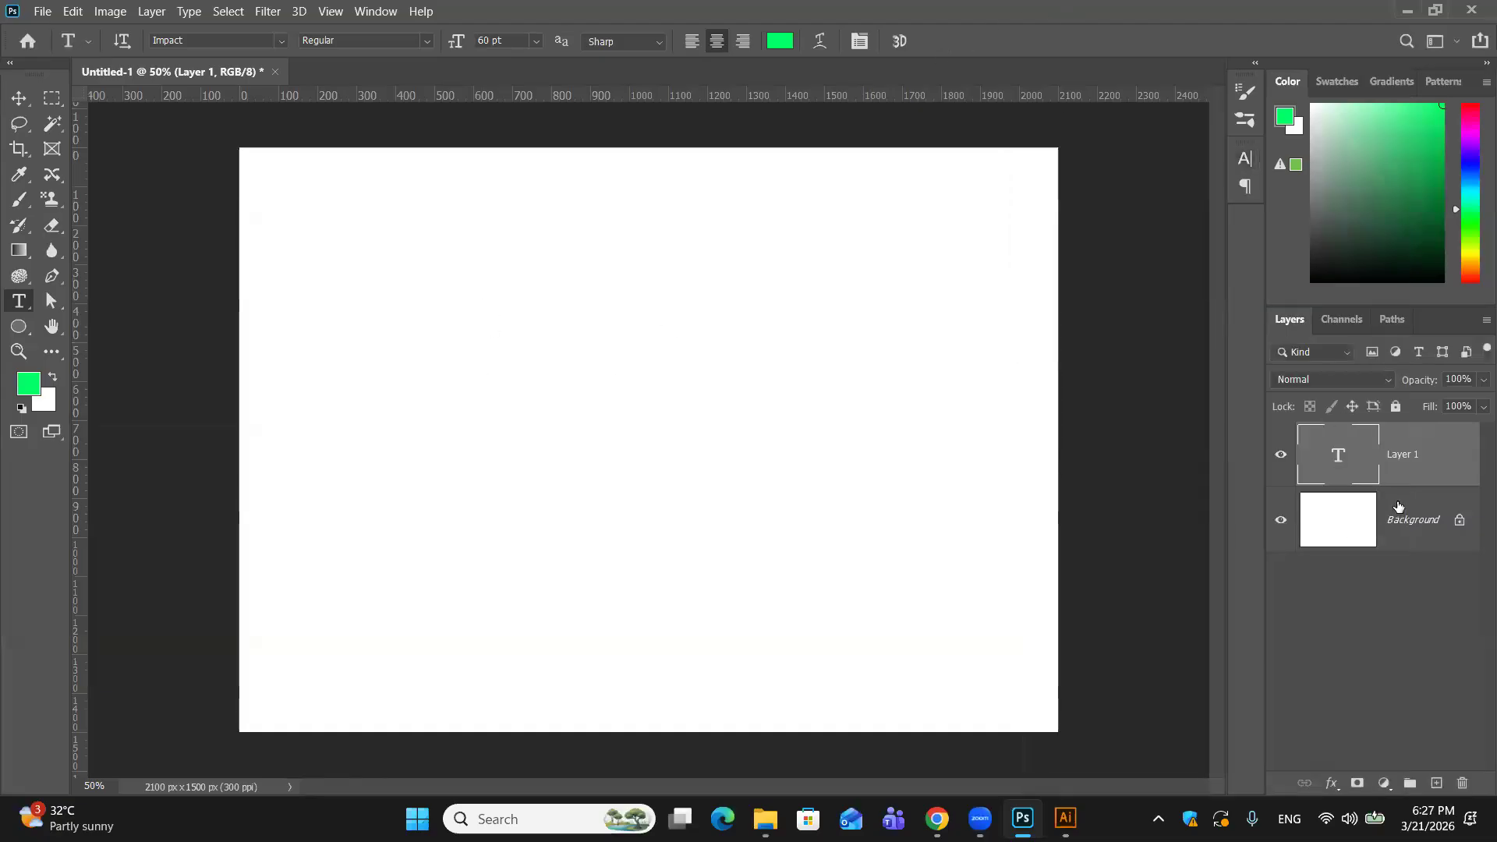
{"action": "key", "text": "Delete"}
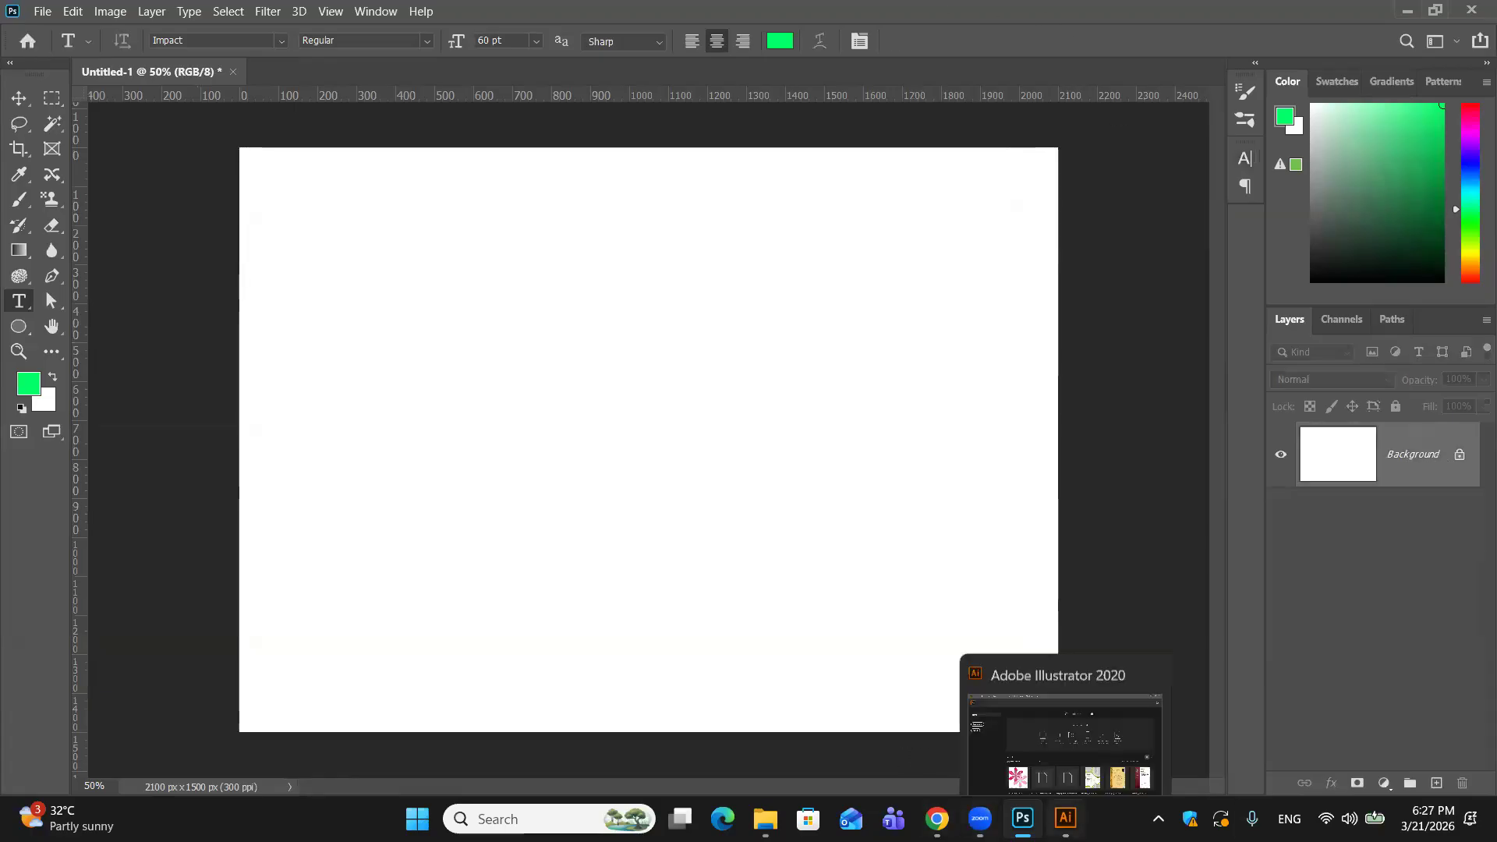
Step: Switch to Illustrator, shift the small light flower slightly toward the red flower, and group all the flower artwork
{"action": "left_click", "coordinate": [1065, 818]}
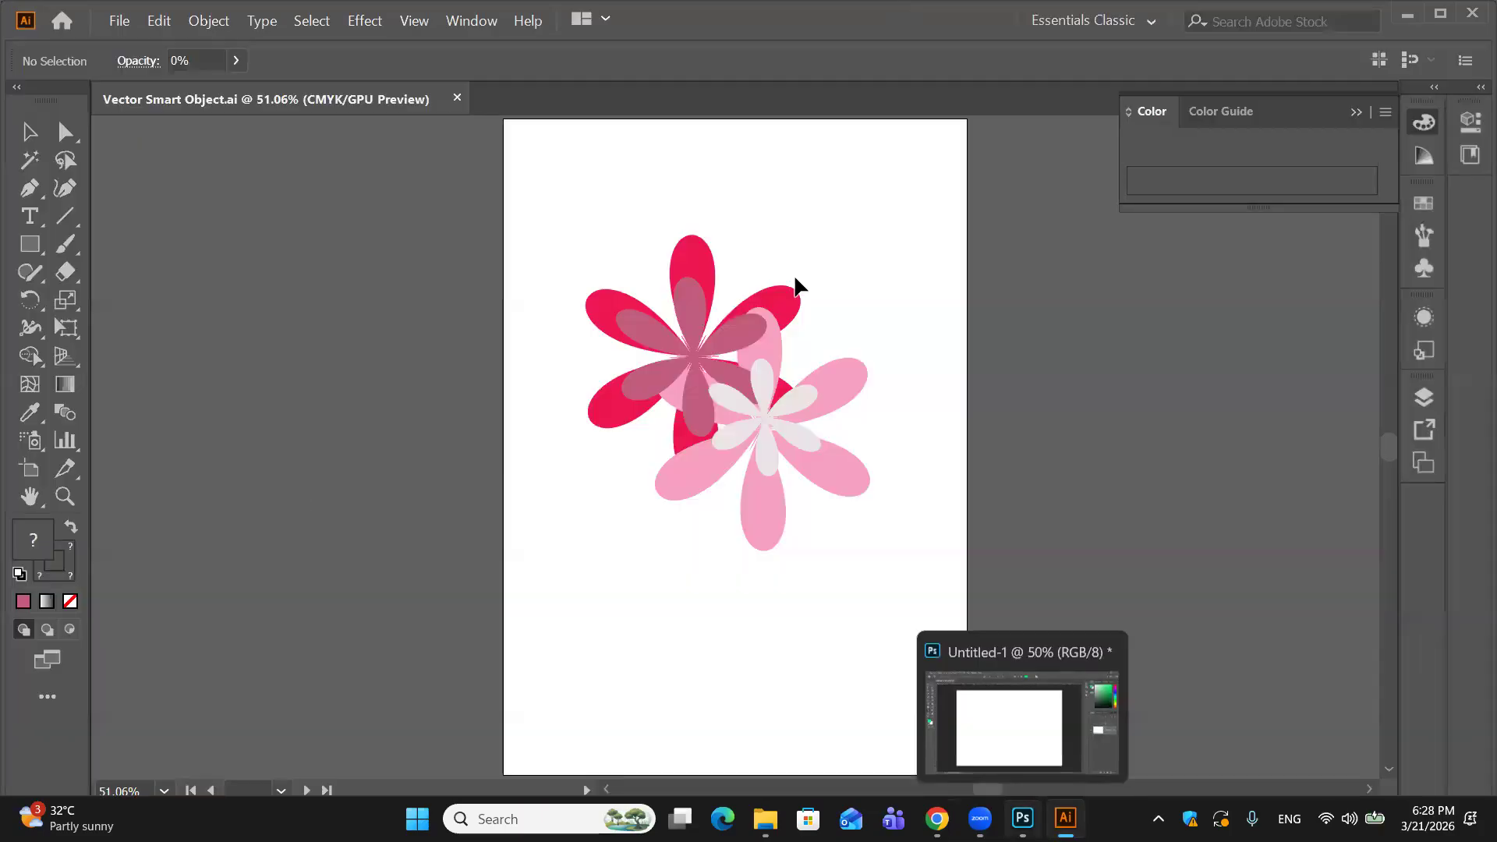
{"action": "left_click_drag", "start_coordinate": [803, 384], "coordinate": [730, 413]}
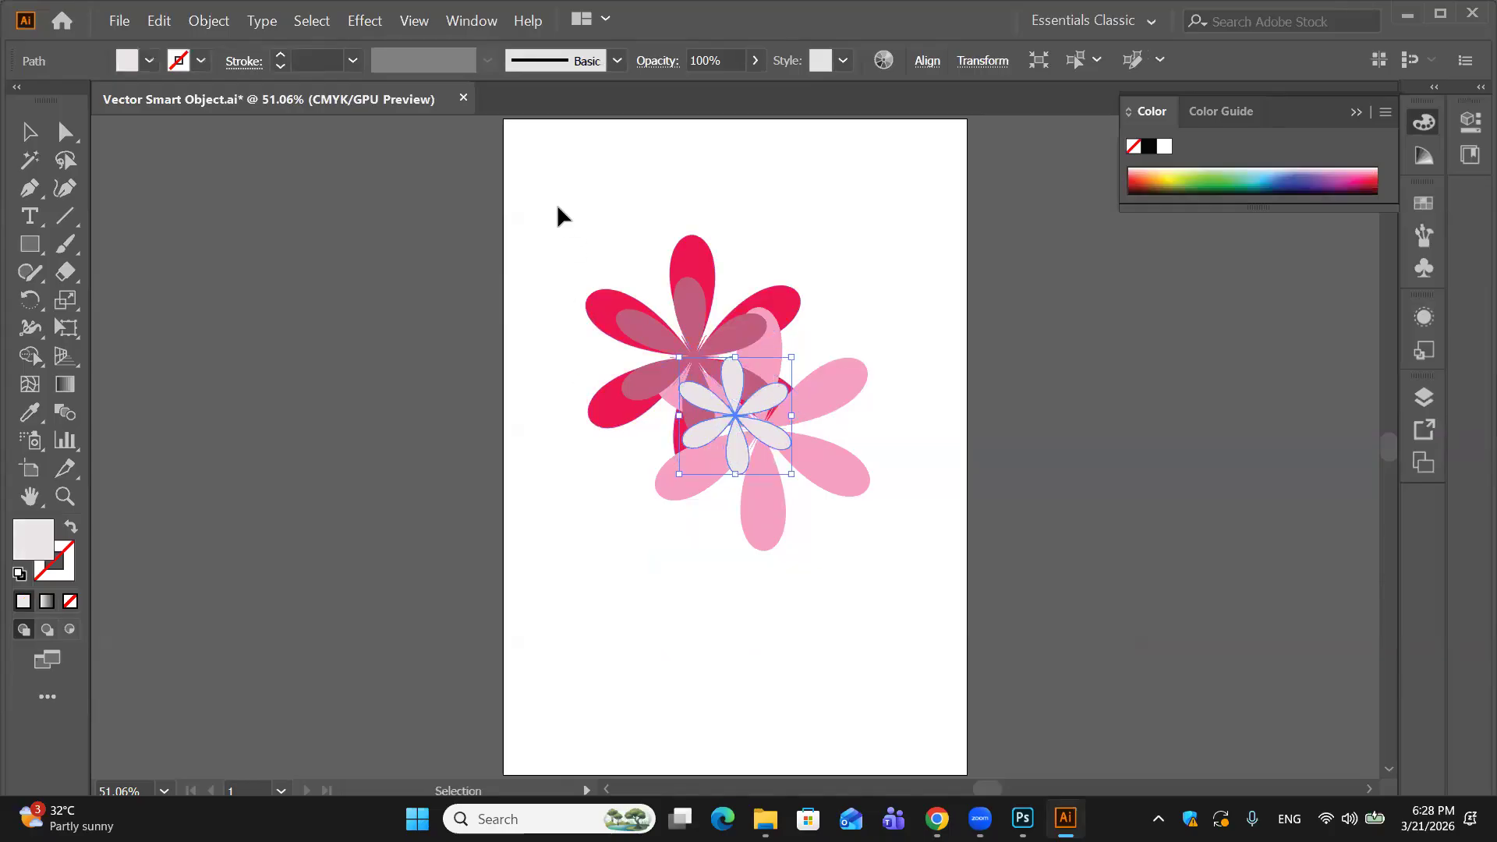
{"action": "left_click_drag", "start_coordinate": [550, 192], "coordinate": [920, 575]}
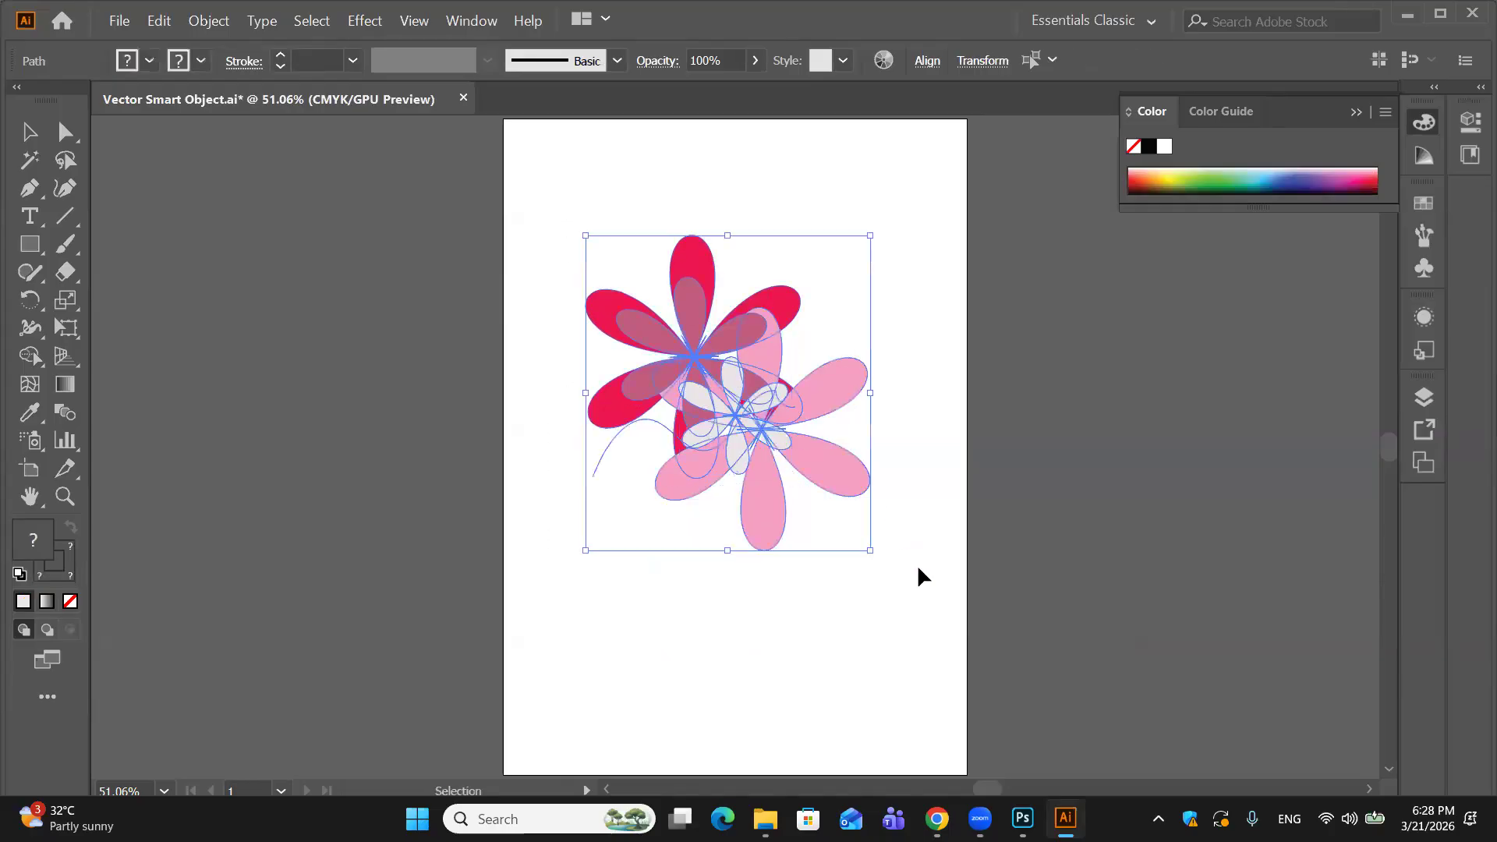
{"action": "key", "text": "ctrl+g"}
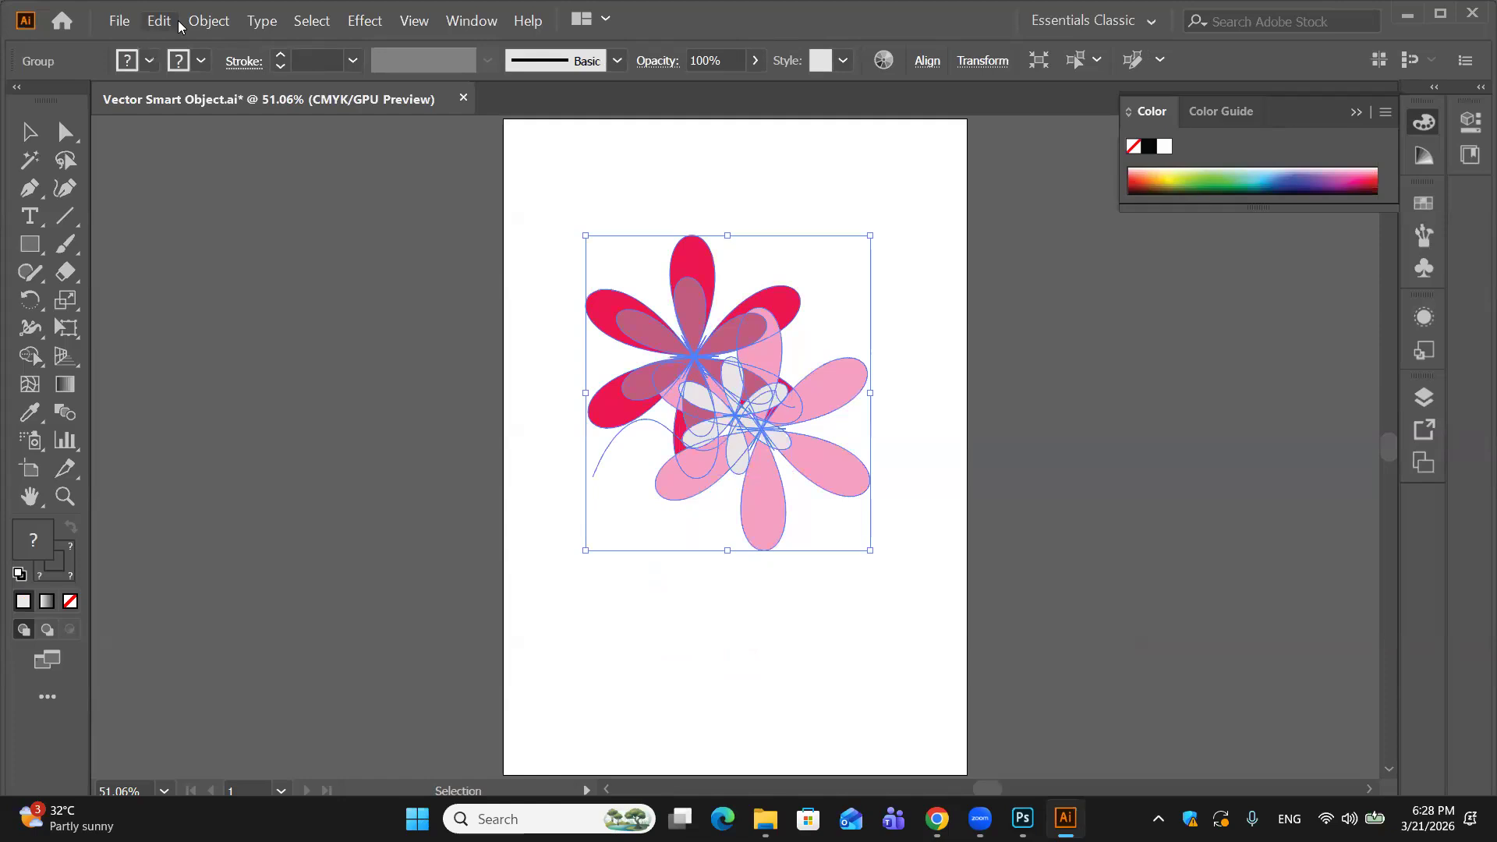
Step: Expand the grouped flower artwork with both Fill and Stroke enabled, and deselect it
{"action": "left_click", "coordinate": [151, 22]}
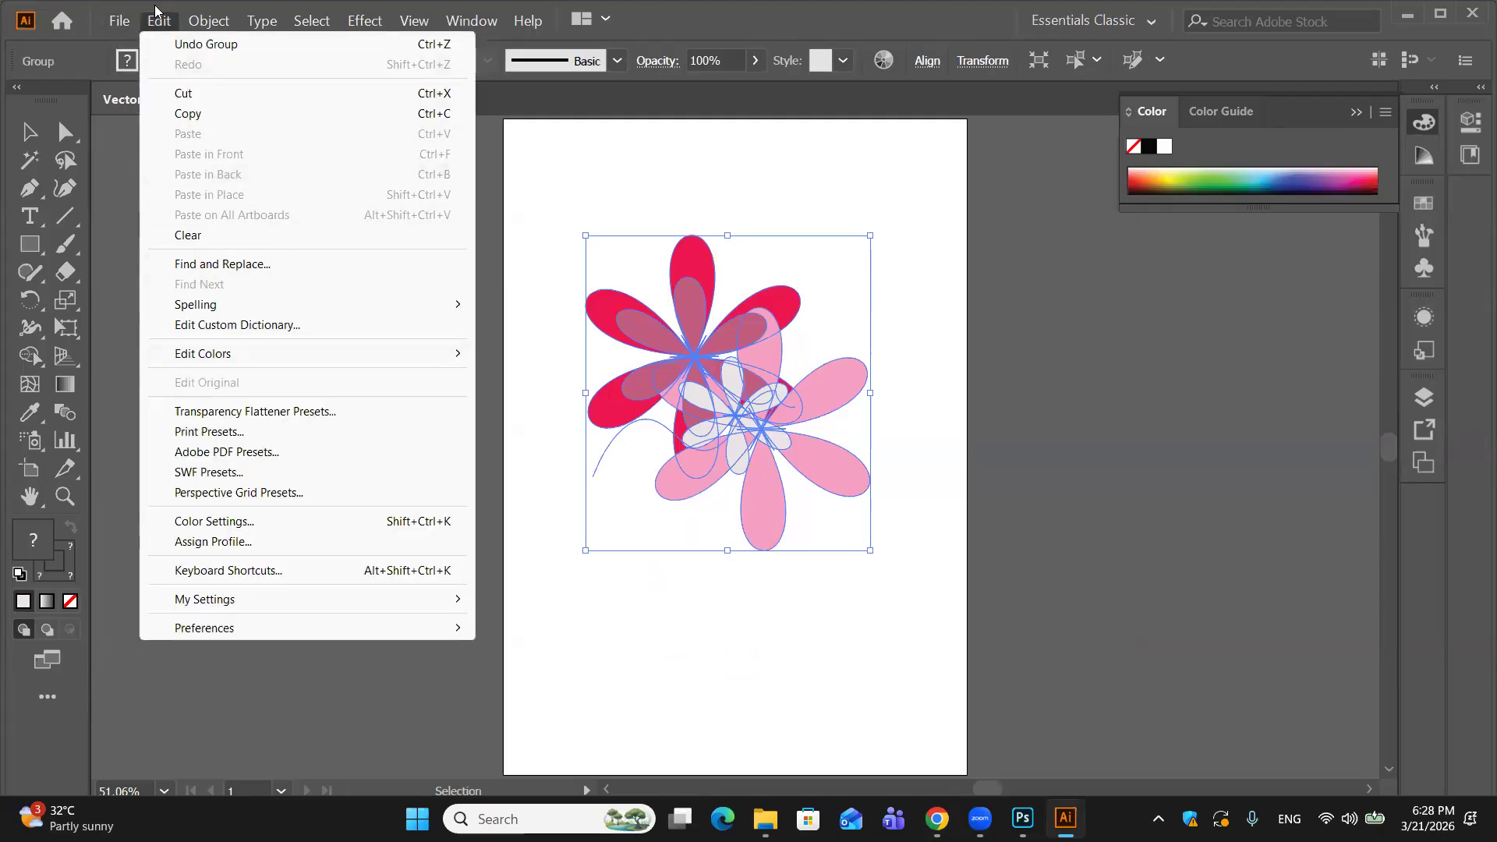
{"action": "mouse_move", "coordinate": [208, 19]}
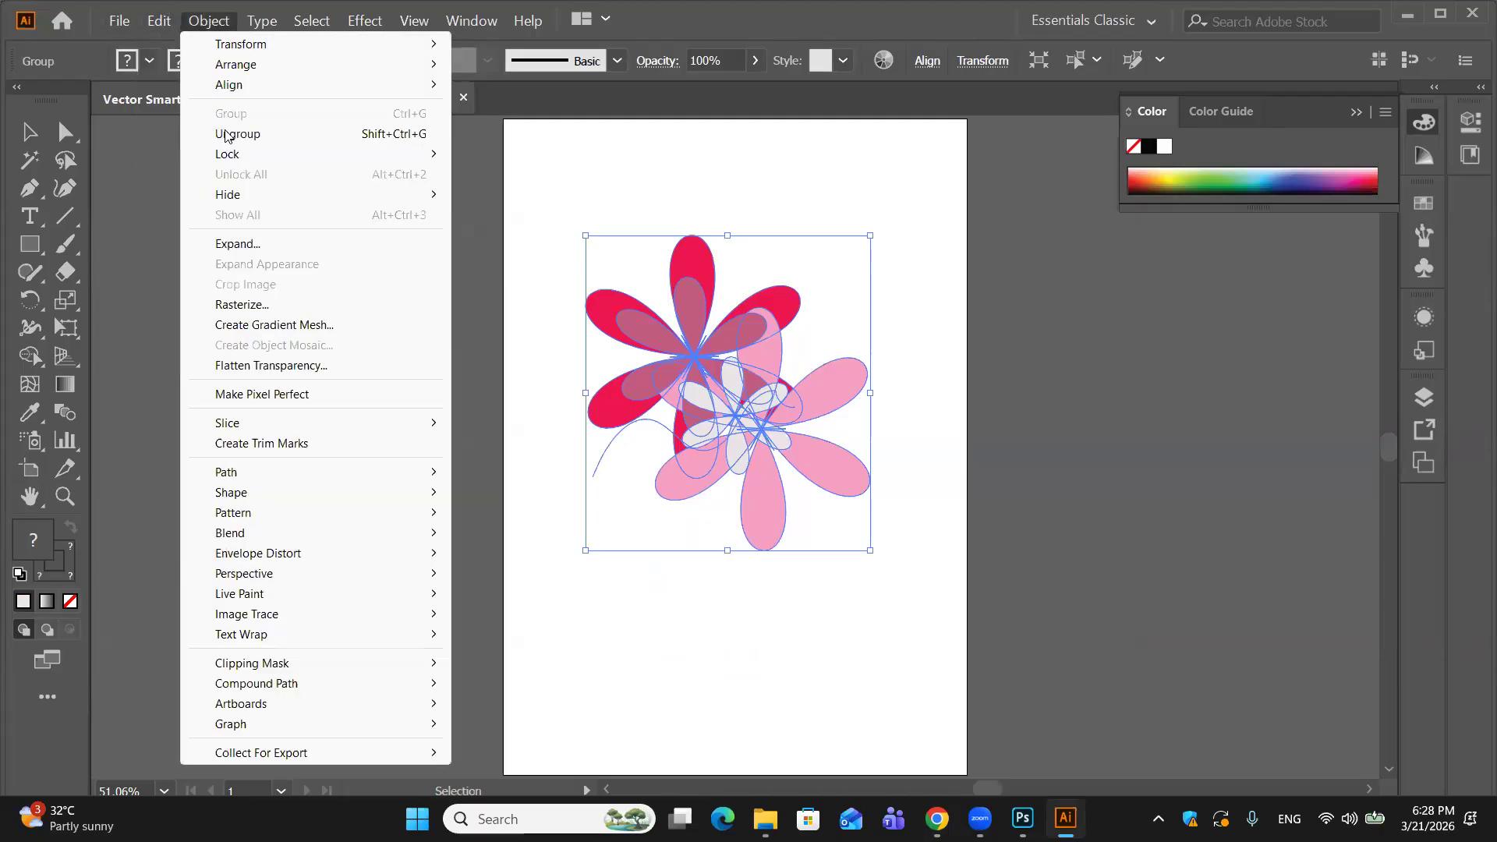
{"action": "left_click", "coordinate": [243, 243]}
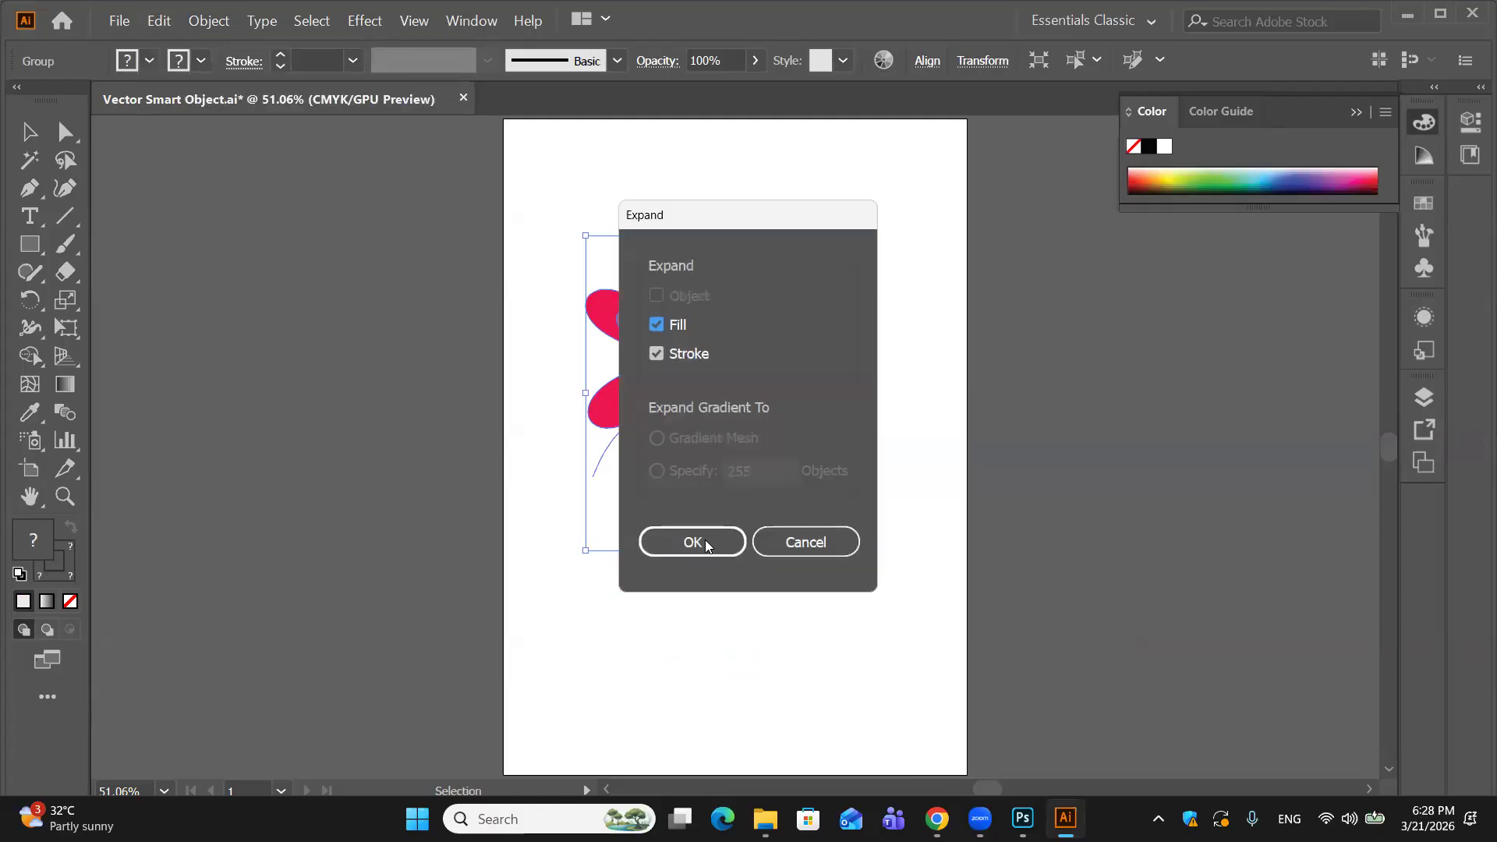
{"action": "left_click", "coordinate": [707, 546]}
{"action": "left_click", "coordinate": [455, 320]}
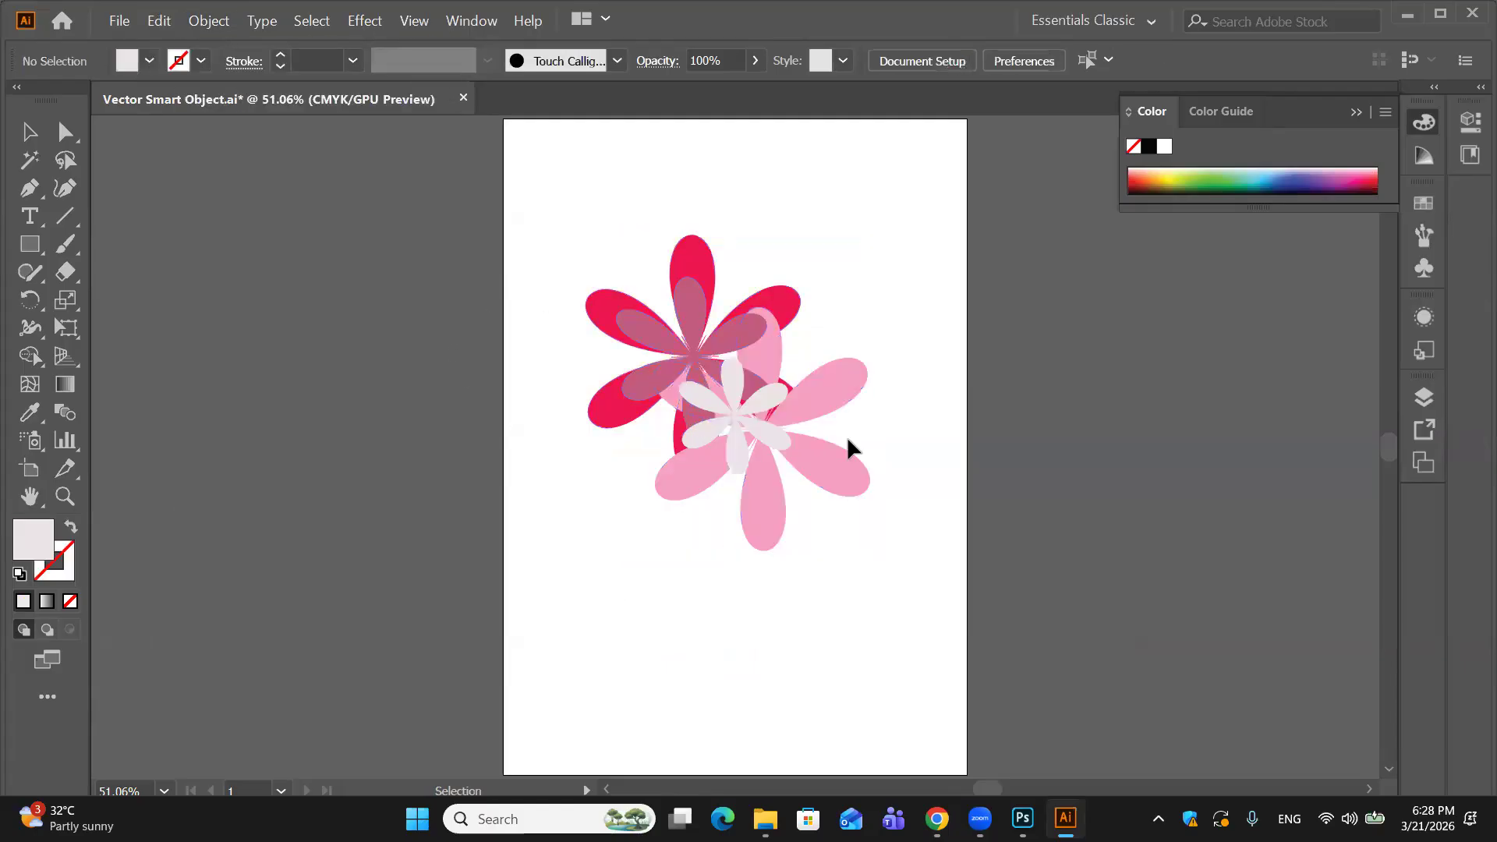
Step: Examine the anchor points of the expanded flowers with the Direct Selection tool
{"action": "key", "text": "a"}
{"action": "left_click_drag", "start_coordinate": [607, 219], "coordinate": [942, 666]}
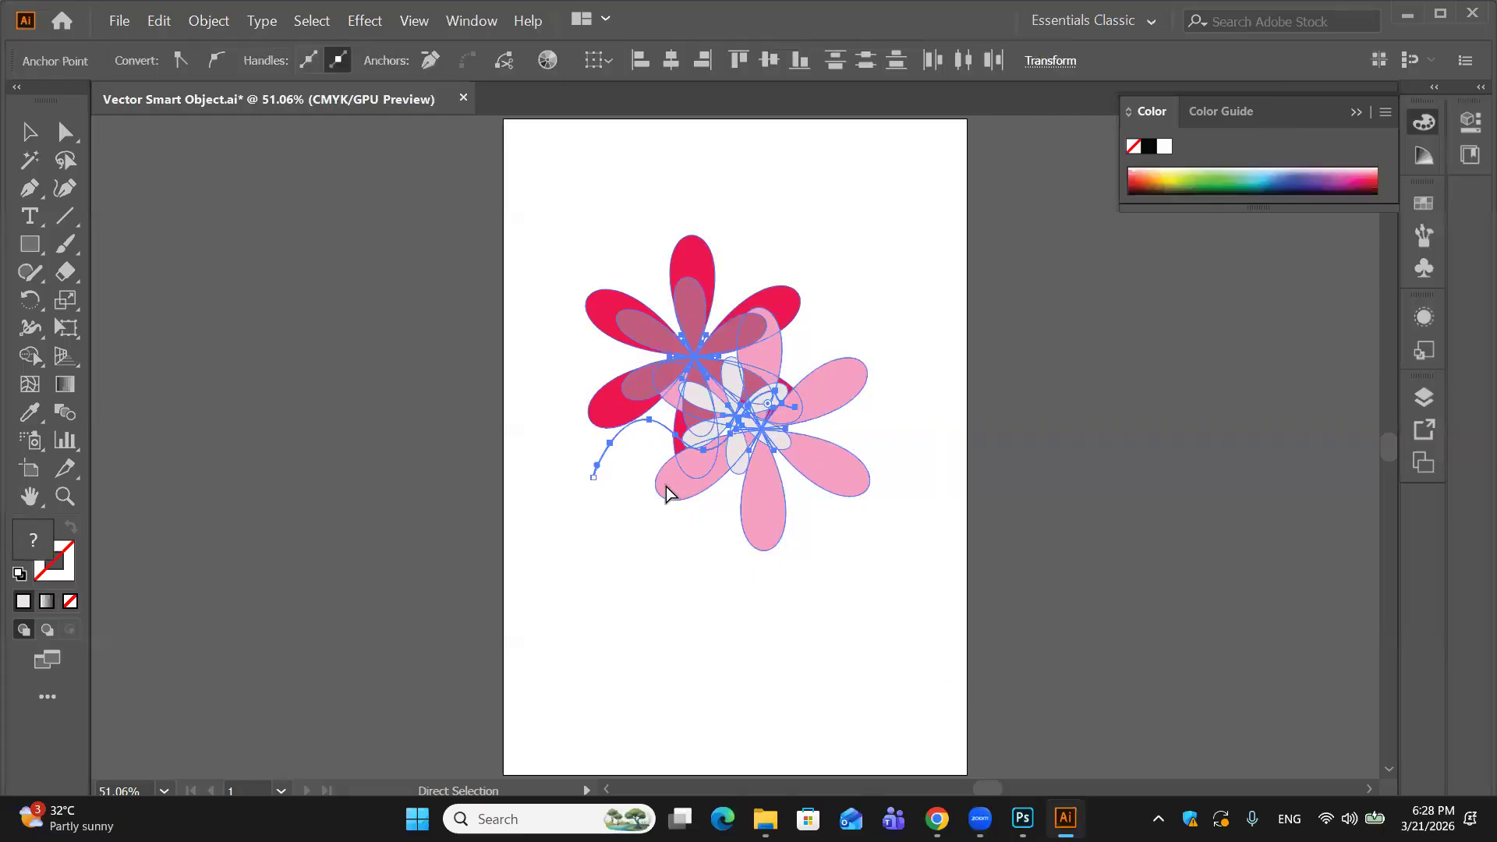
{"action": "key", "text": "v"}
Step: Switch back to Photoshop and paste the copied flower artwork as Pixels
{"action": "left_click", "coordinate": [1018, 815]}
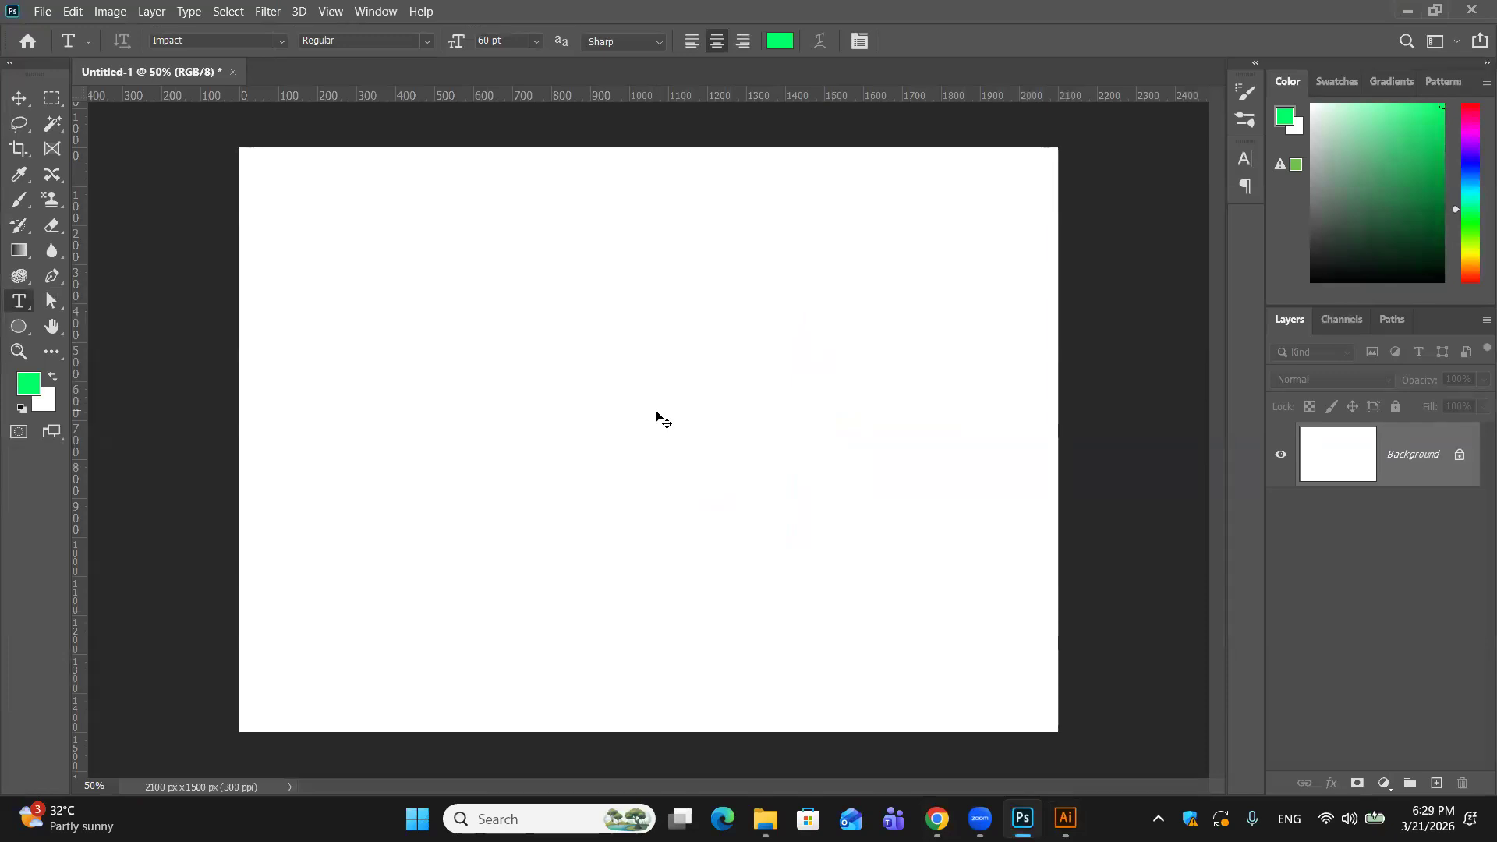
{"action": "key", "text": "ctrl+v"}
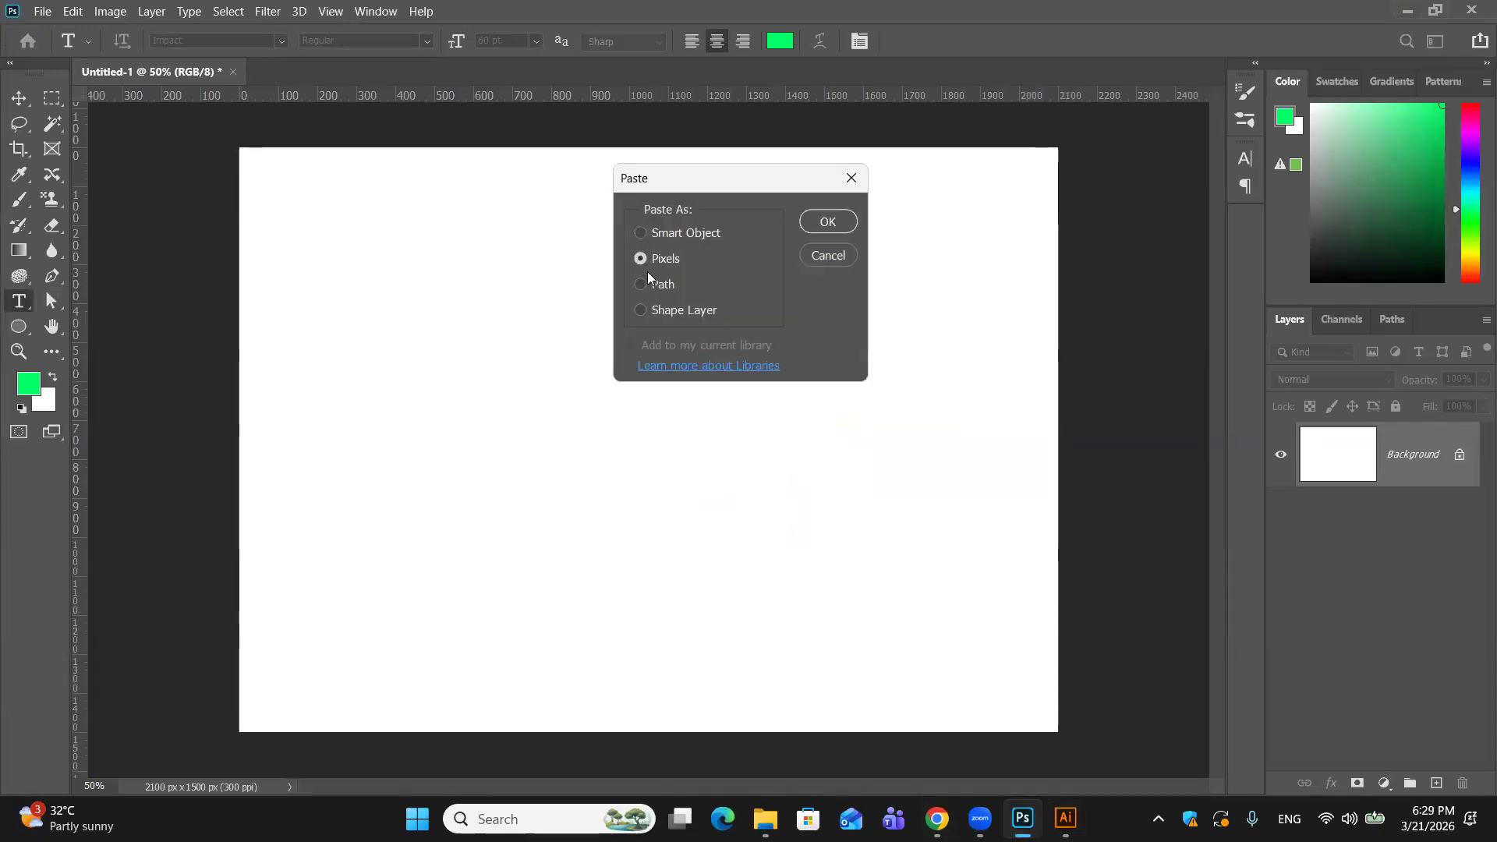
{"action": "left_click", "coordinate": [815, 220]}
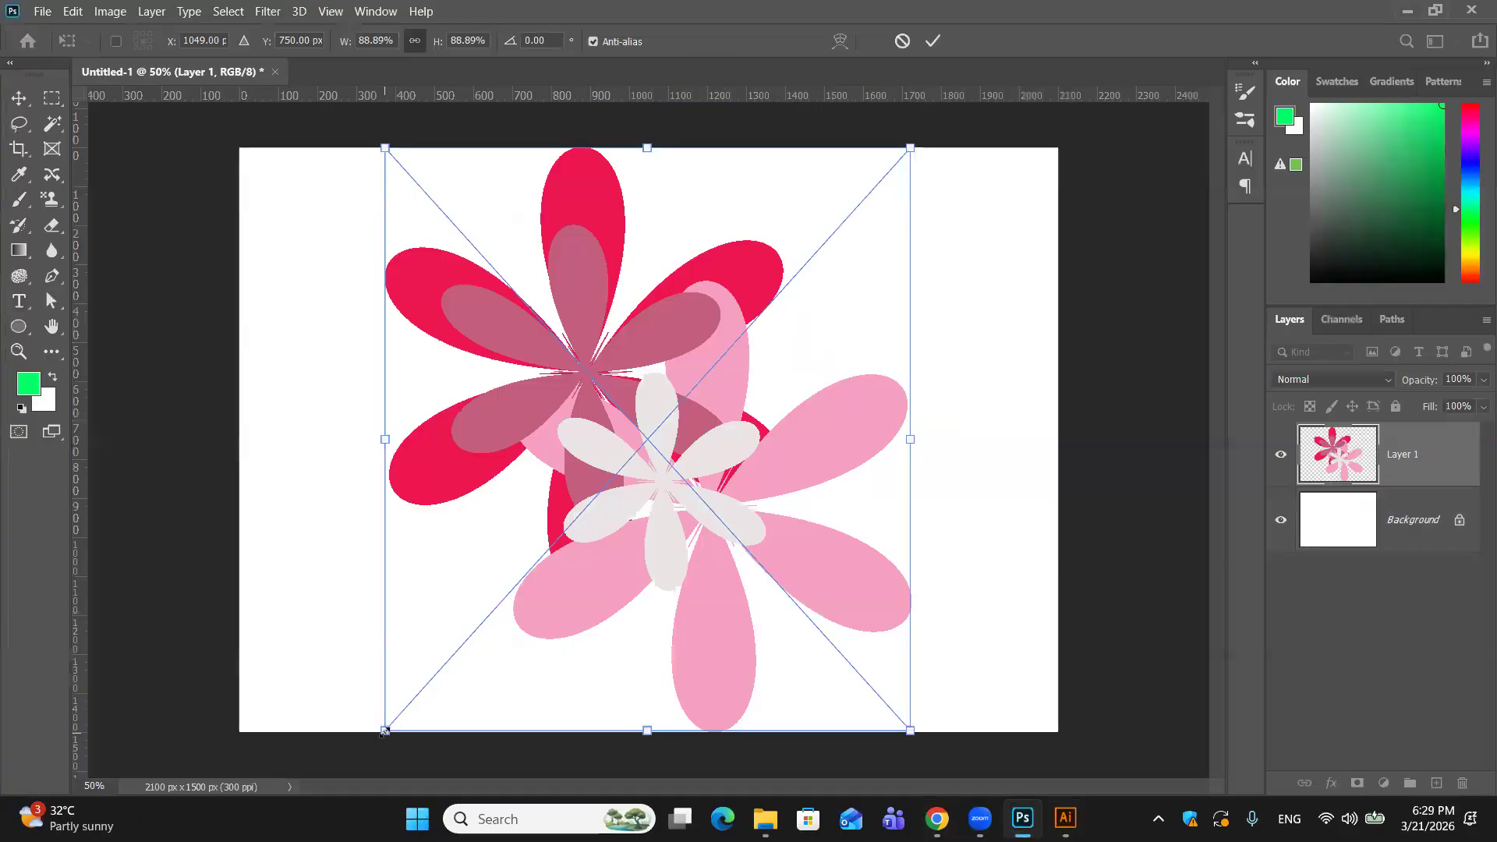
Step: Scale the pasted flowers to about 42% near the canvas center, commit the placement, and hide Layer 1
{"action": "left_click_drag", "start_coordinate": [384, 730], "coordinate": [845, 294]}
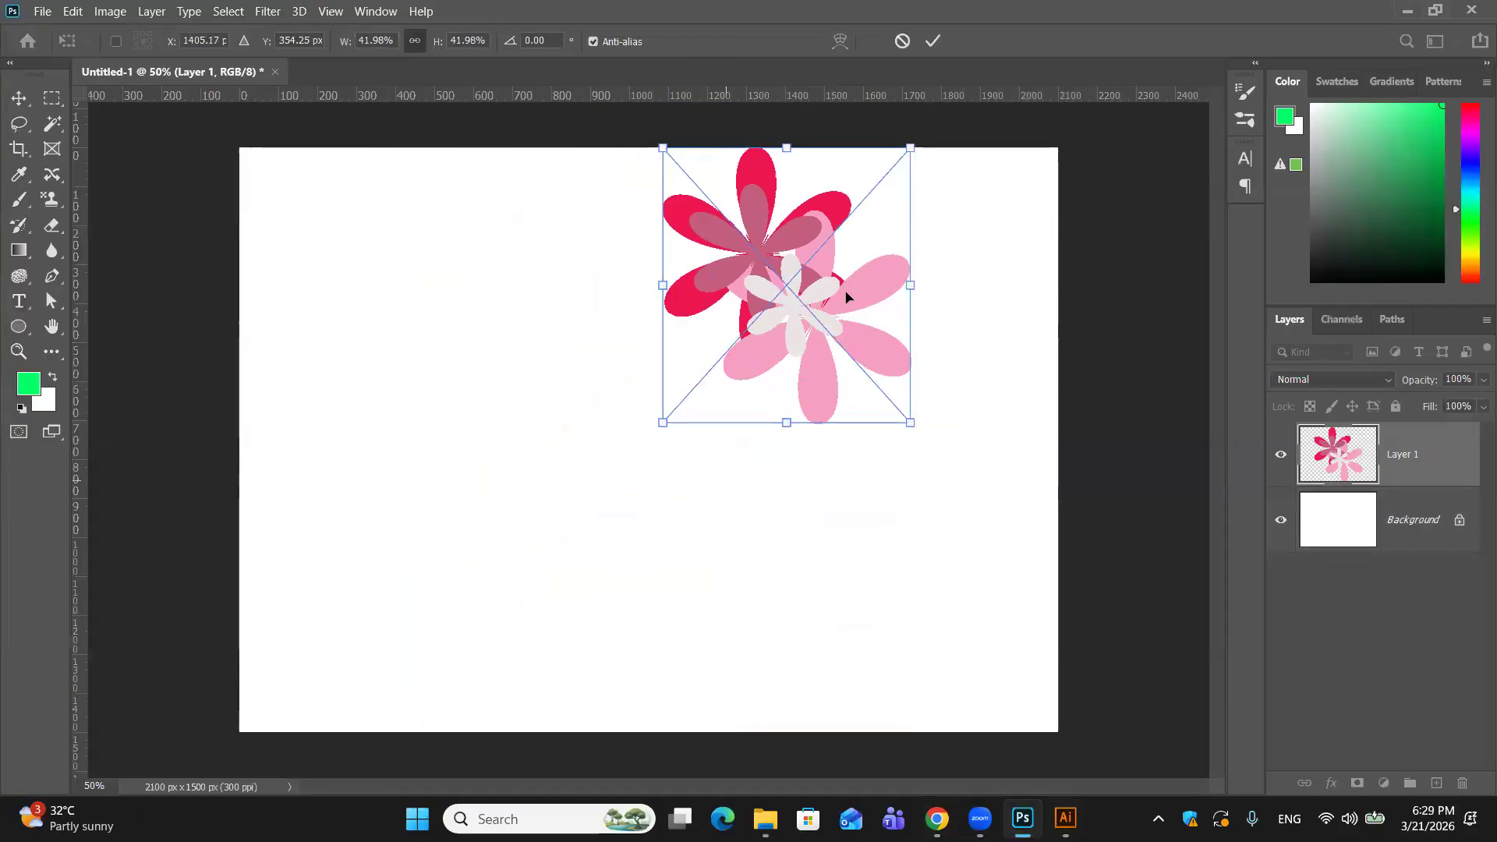
{"action": "left_click_drag", "start_coordinate": [782, 365], "coordinate": [624, 481]}
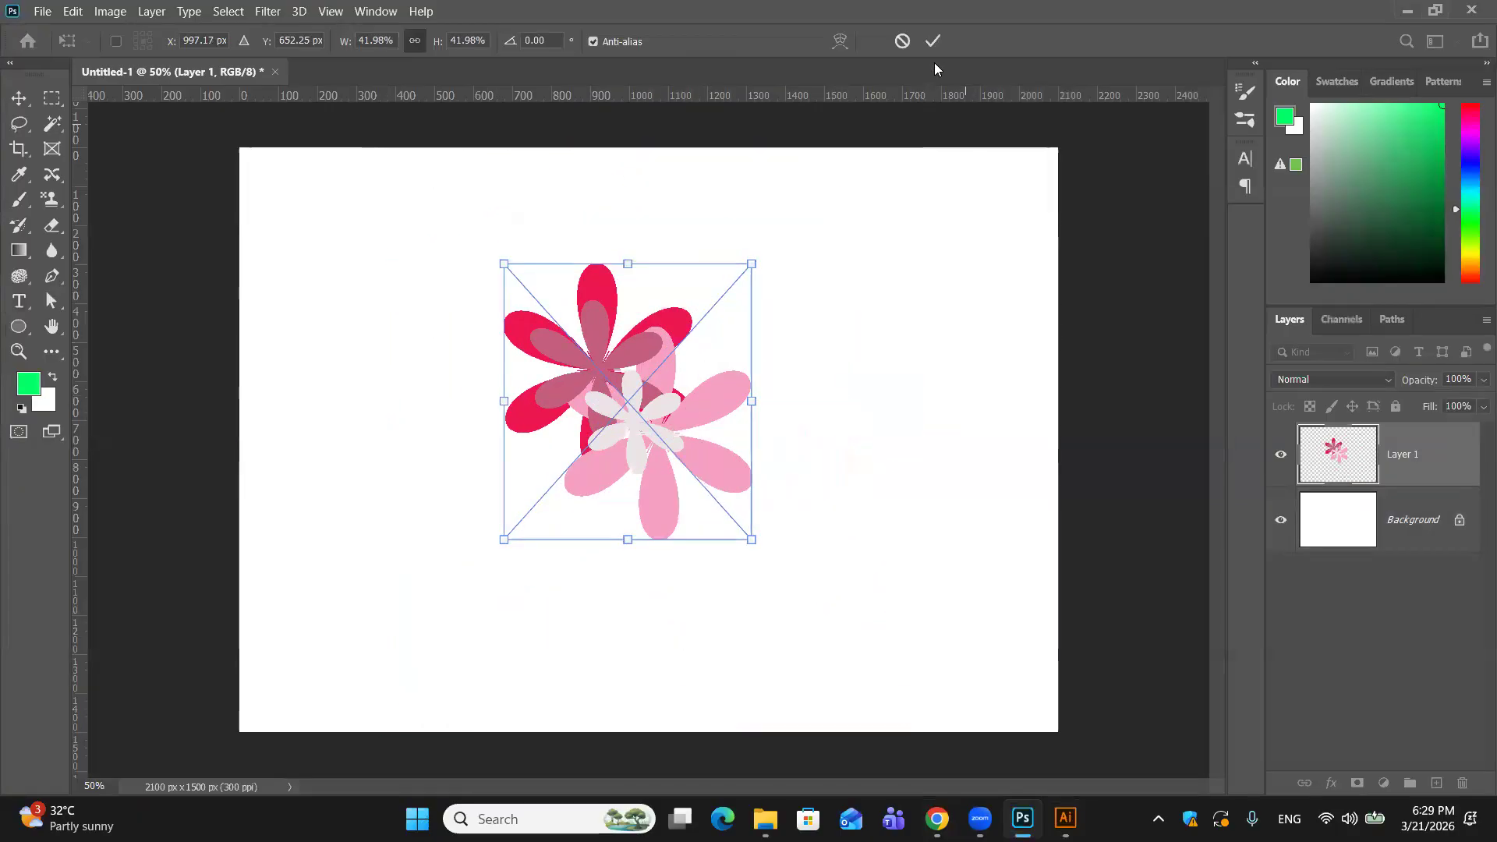
{"action": "key", "text": "t"}
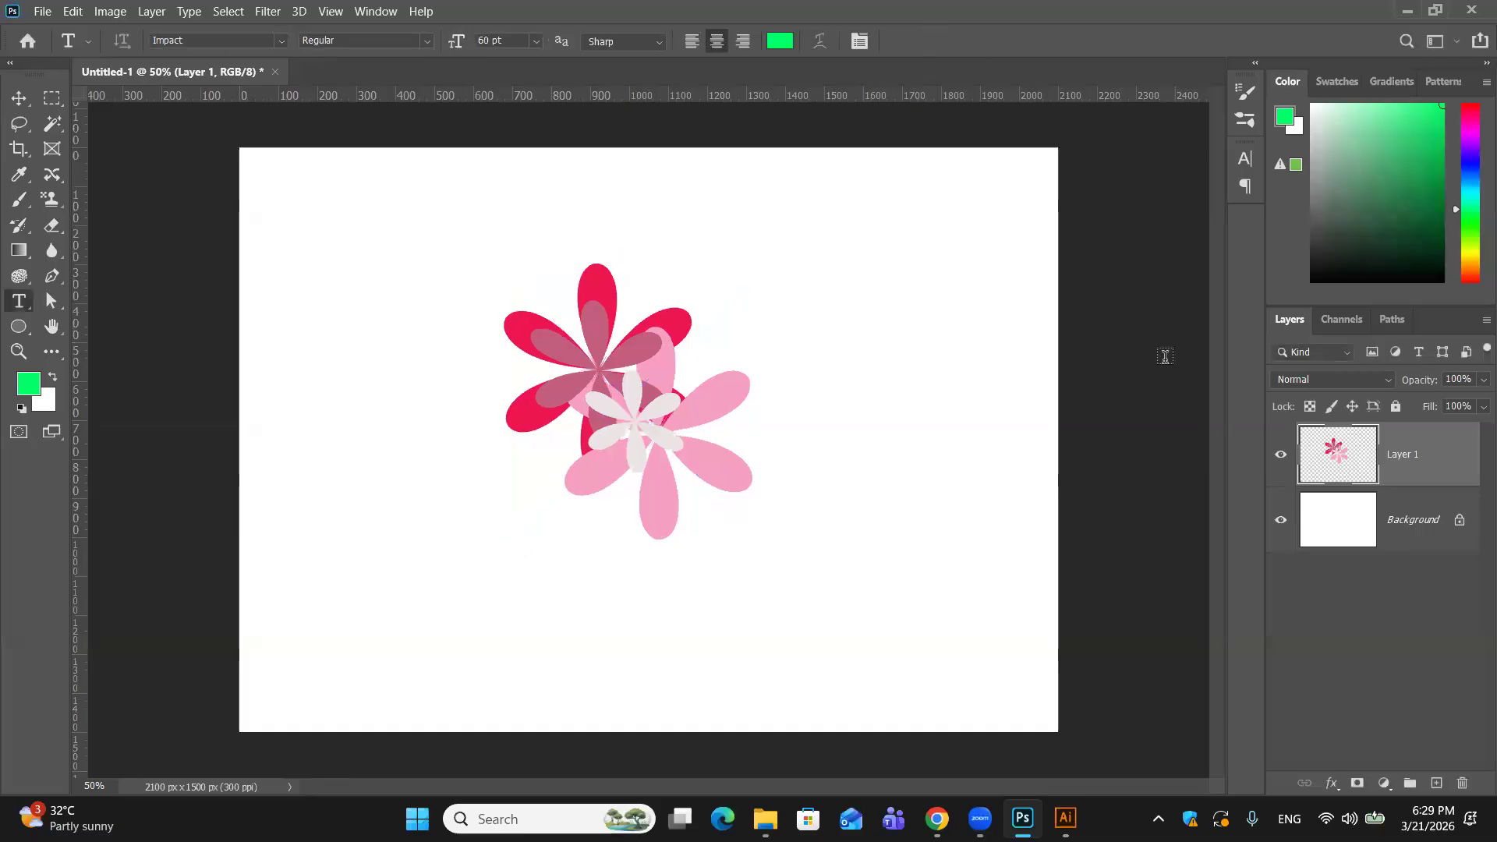
{"action": "left_click", "coordinate": [1282, 456]}
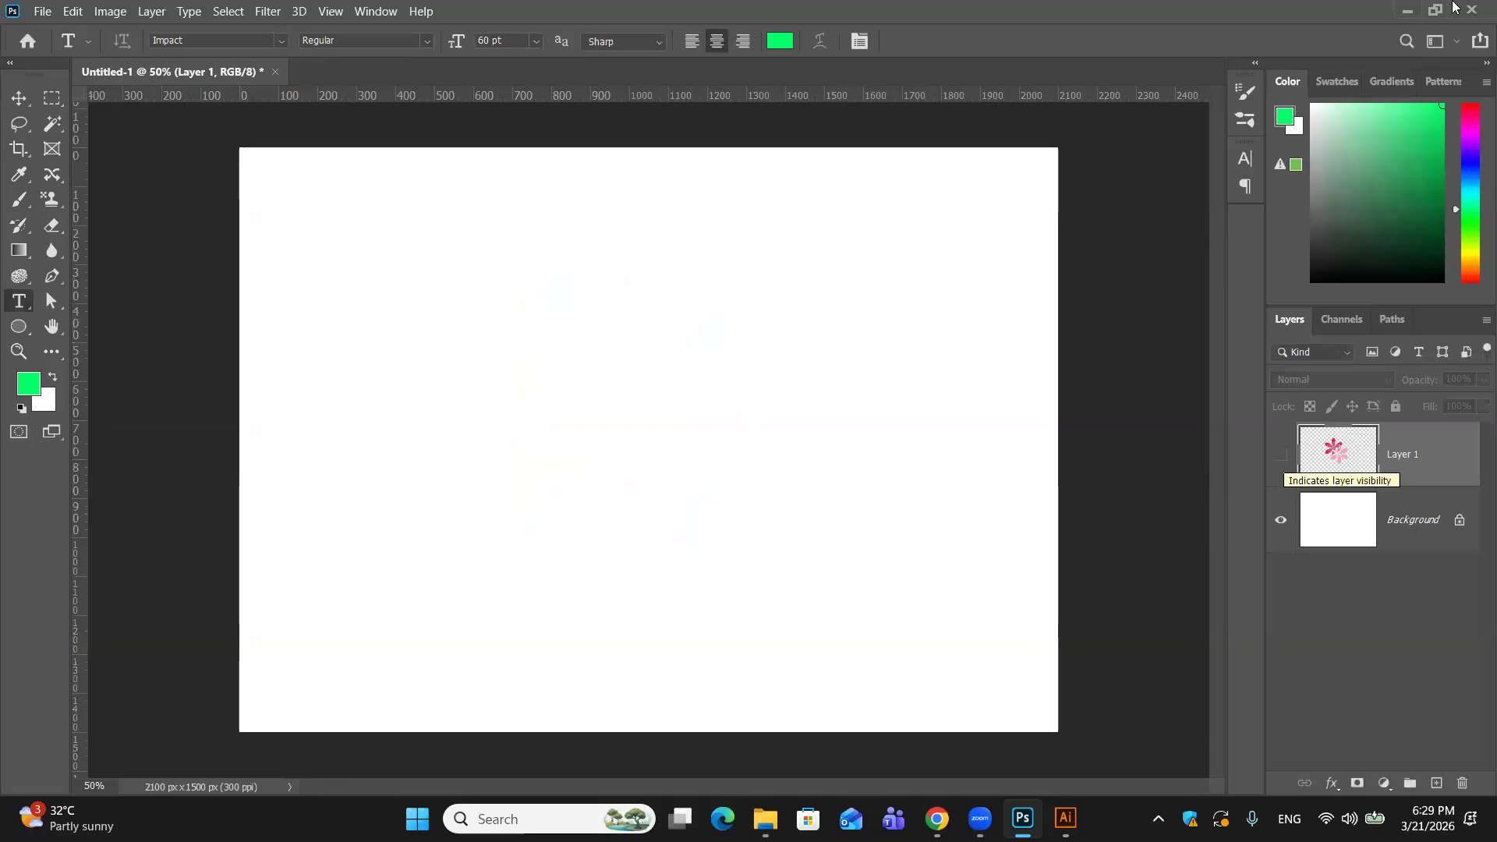
Step: Place the cardboard box photo from the Downloads folder into the document at its default fitted size
{"action": "left_click", "coordinate": [1406, 11]}
{"action": "left_click", "coordinate": [1410, 14]}
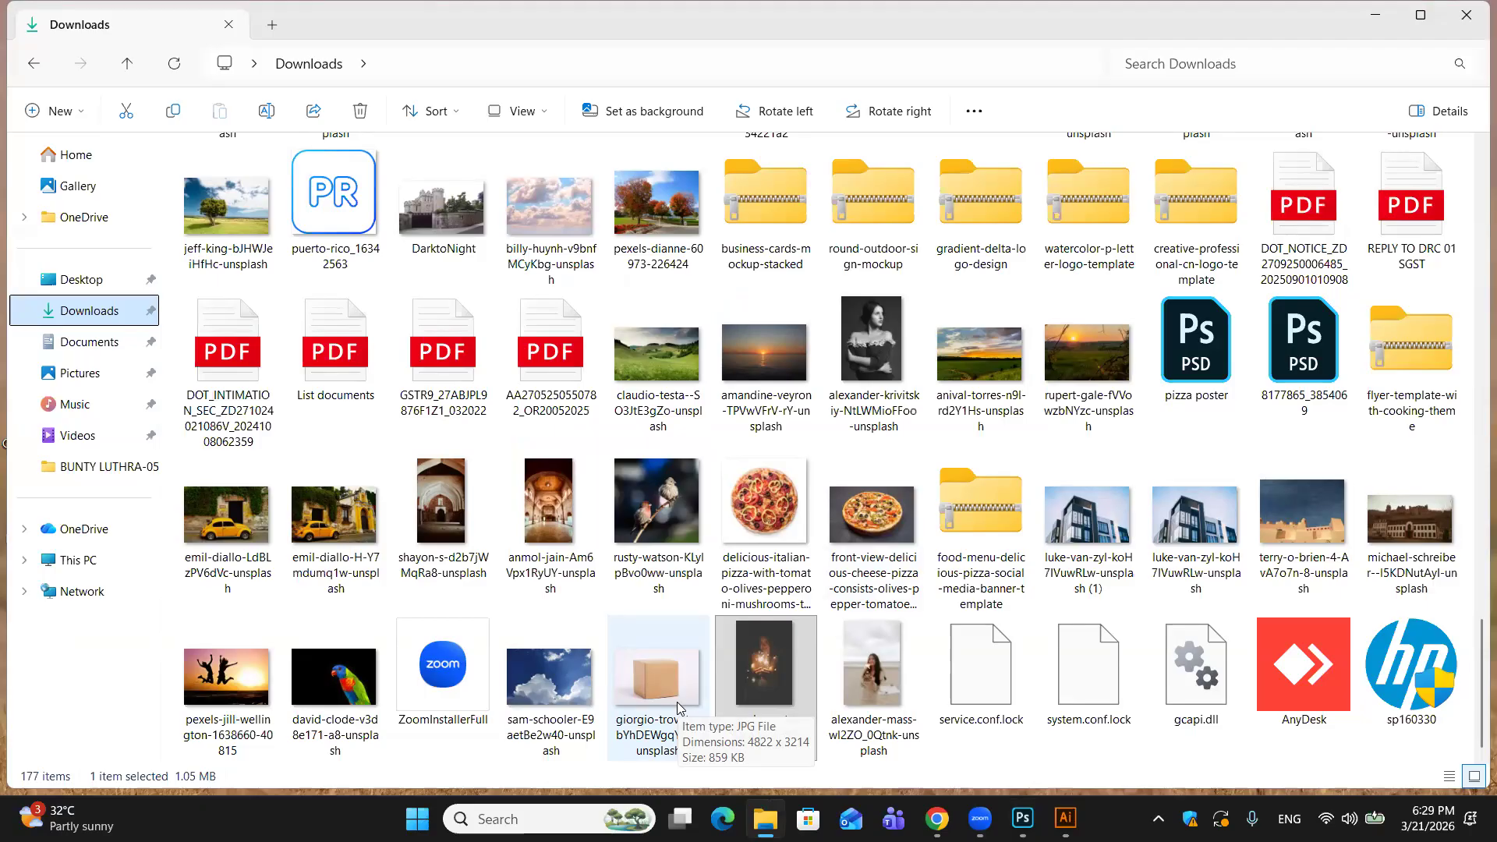
{"action": "left_click", "coordinate": [652, 672]}
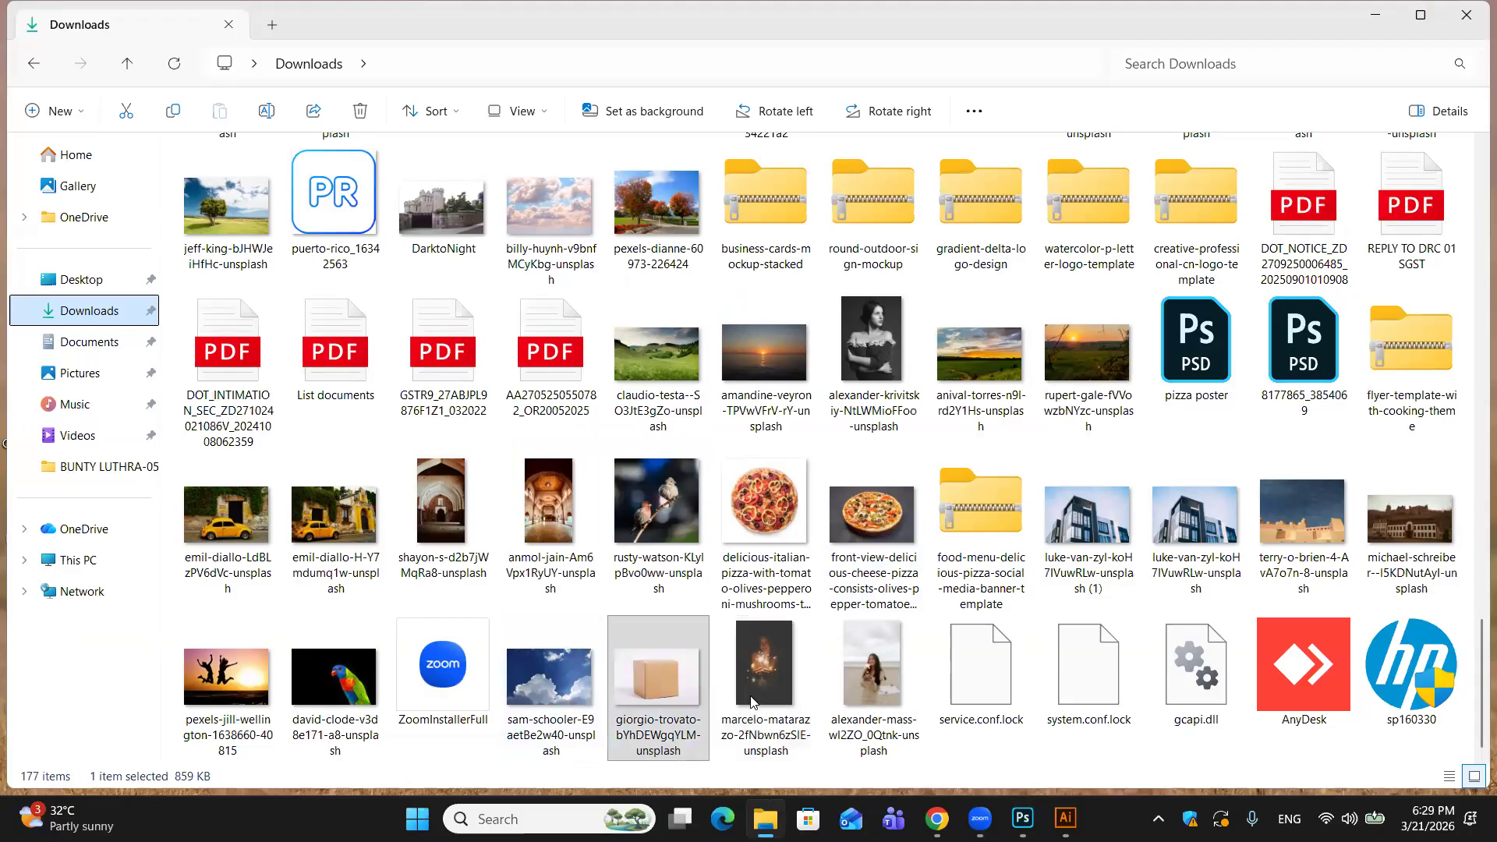
{"action": "left_click_drag", "start_coordinate": [656, 677], "coordinate": [733, 457]}
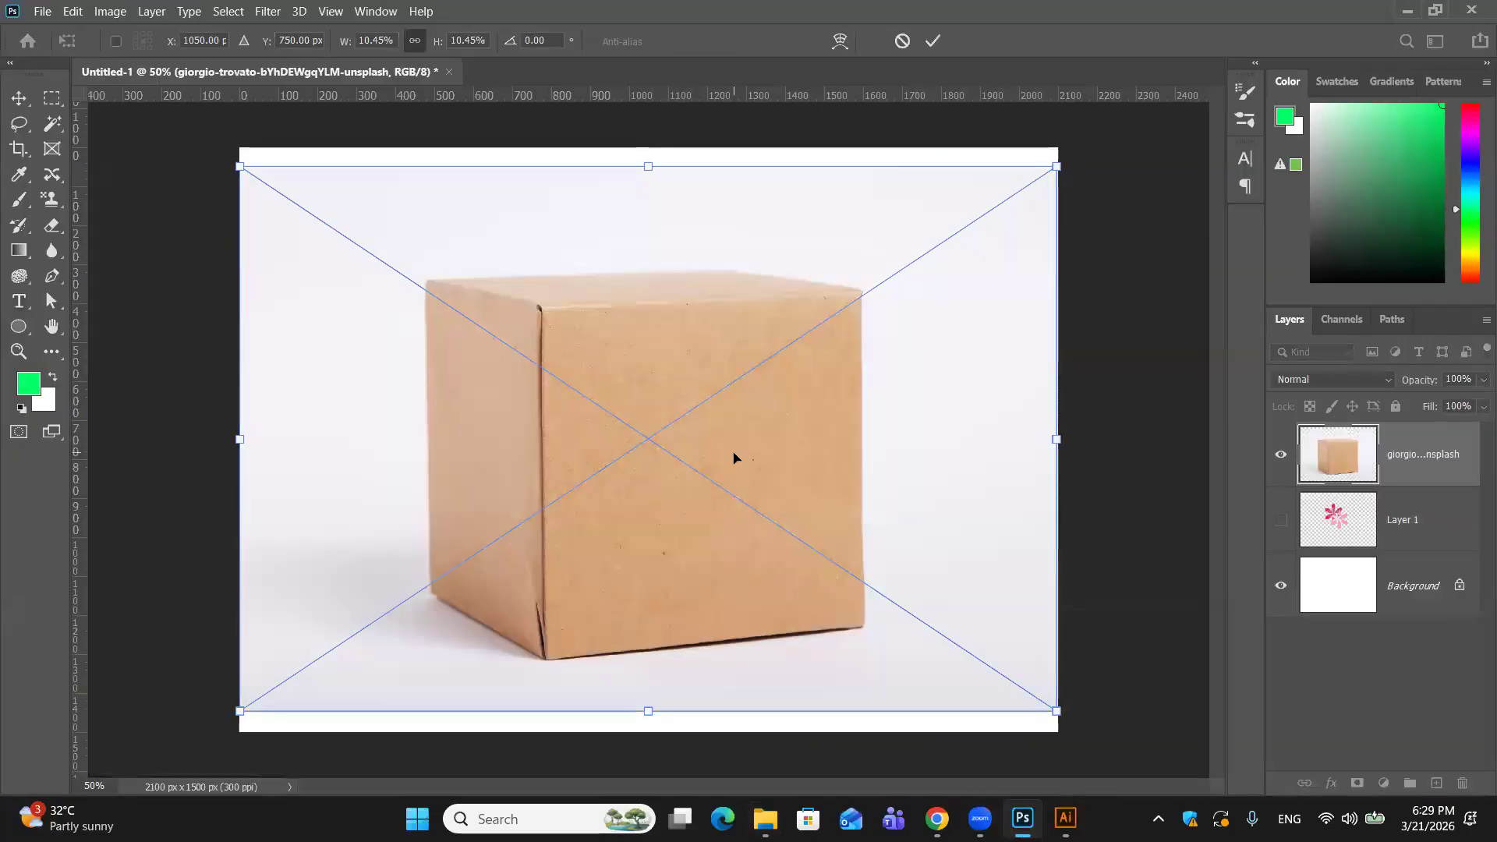
{"action": "left_click", "coordinate": [932, 41]}
{"action": "key", "text": "t"}
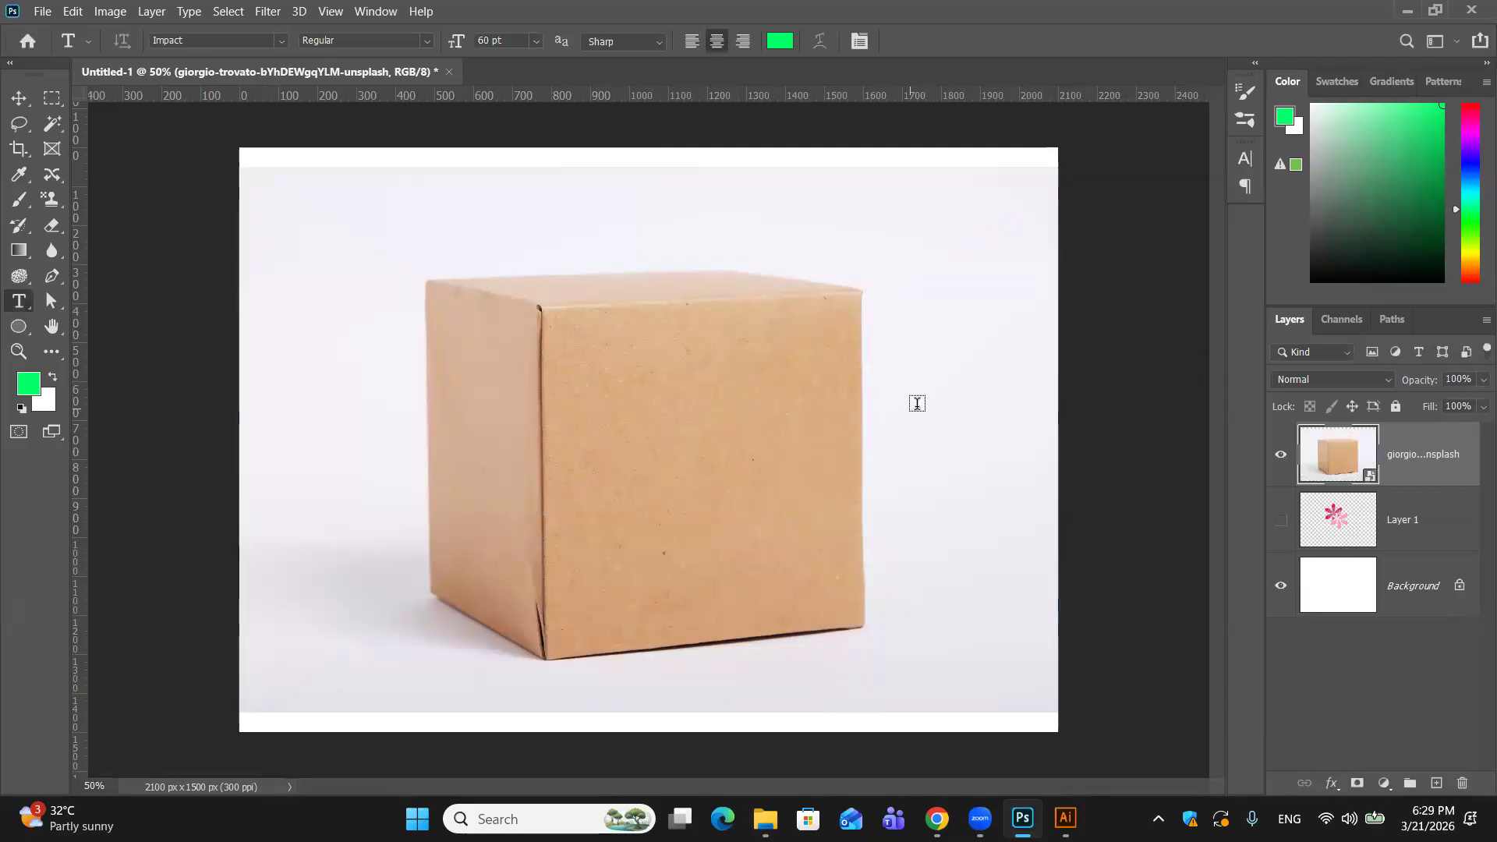
Step: Shift the box photo slightly upward with the Move tool and reorder its layer below Layer 1
{"action": "left_click", "coordinate": [14, 95]}
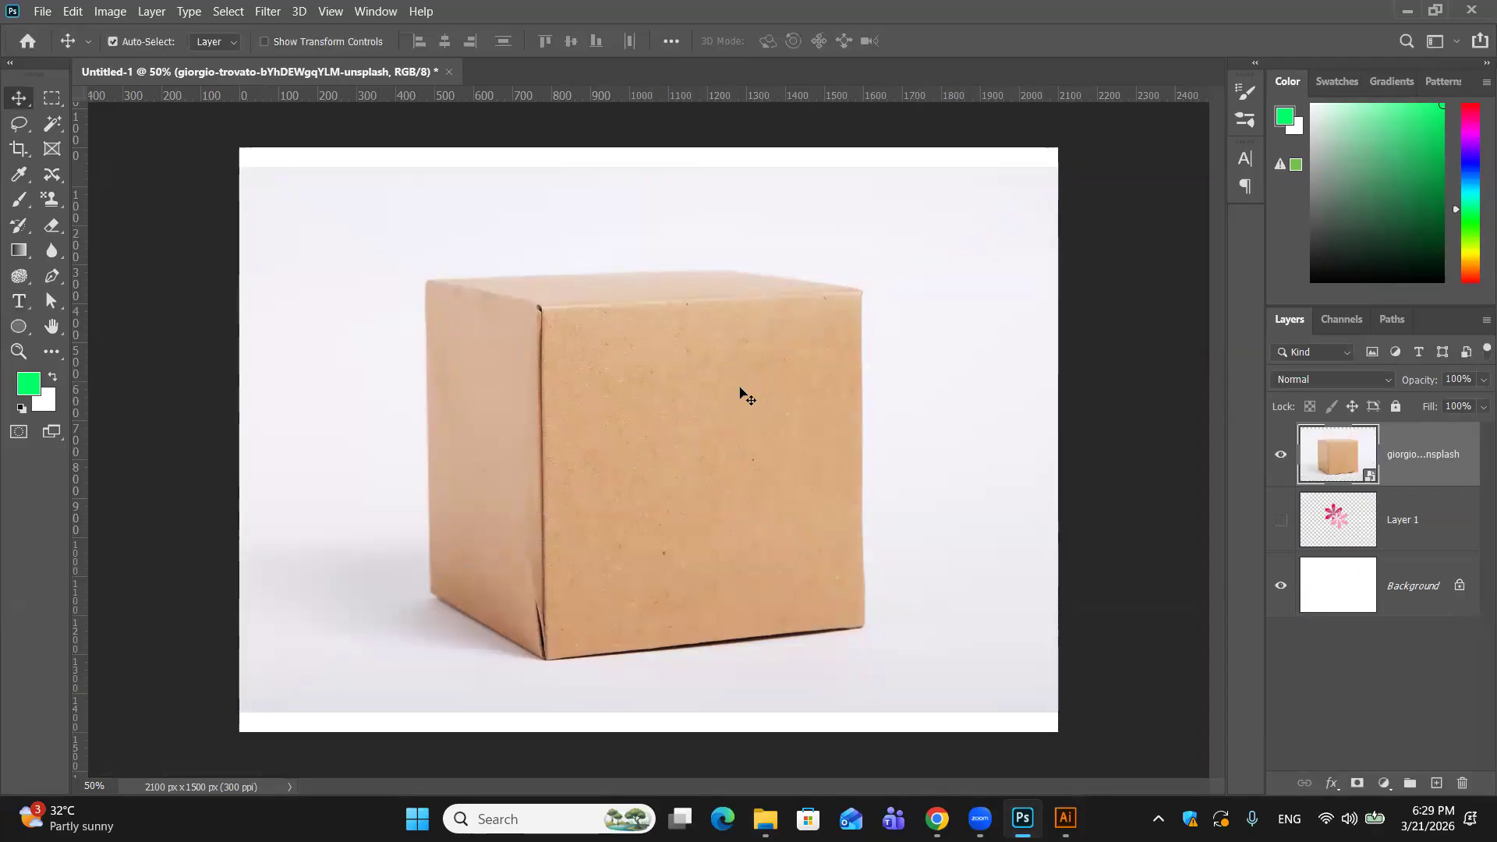
{"action": "left_click_drag", "start_coordinate": [733, 401], "coordinate": [736, 394]}
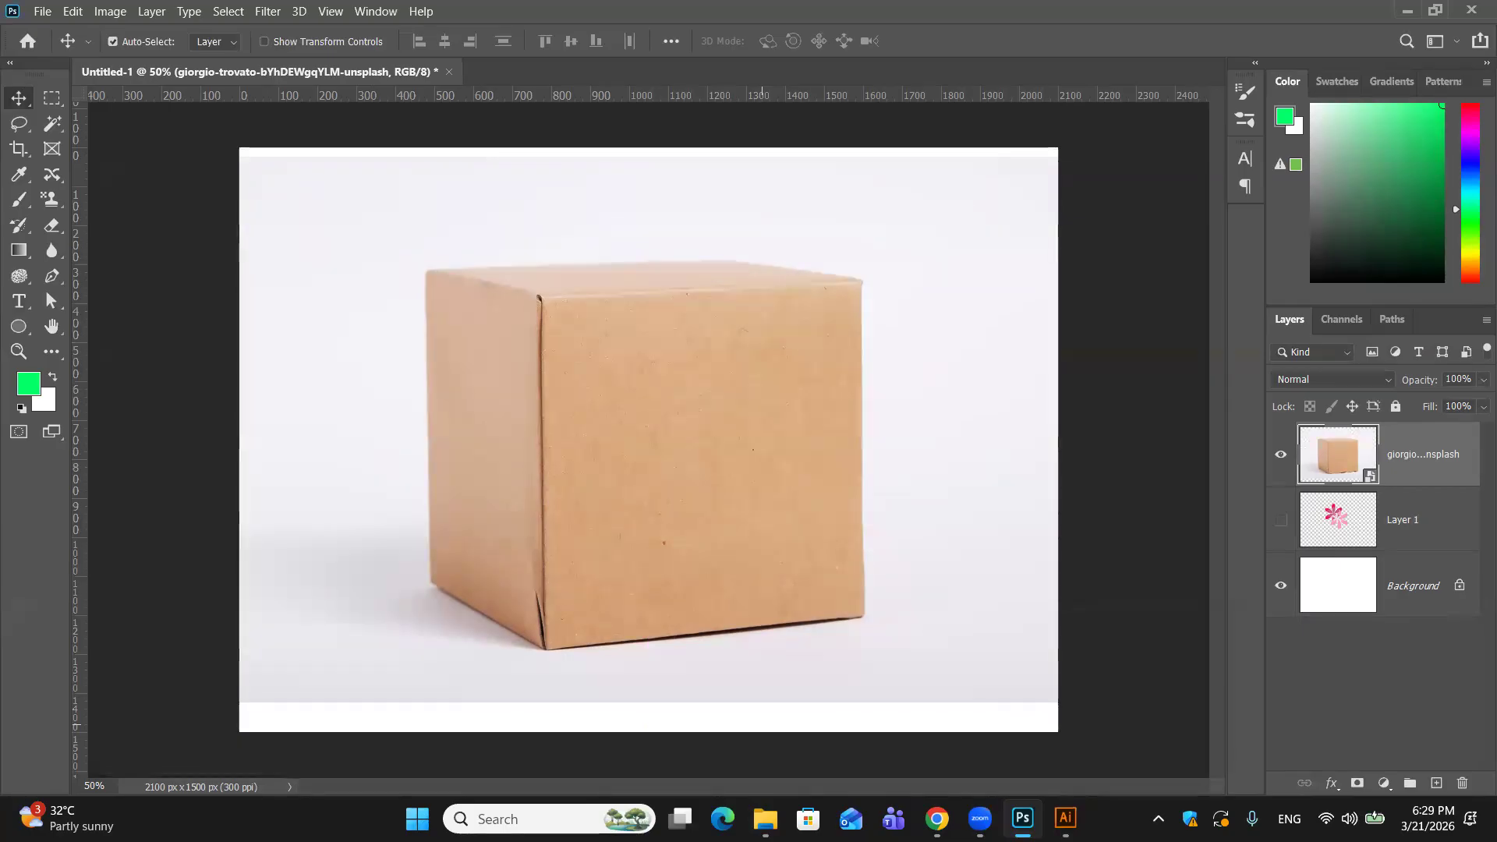
{"action": "left_click_drag", "start_coordinate": [1433, 477], "coordinate": [1434, 552]}
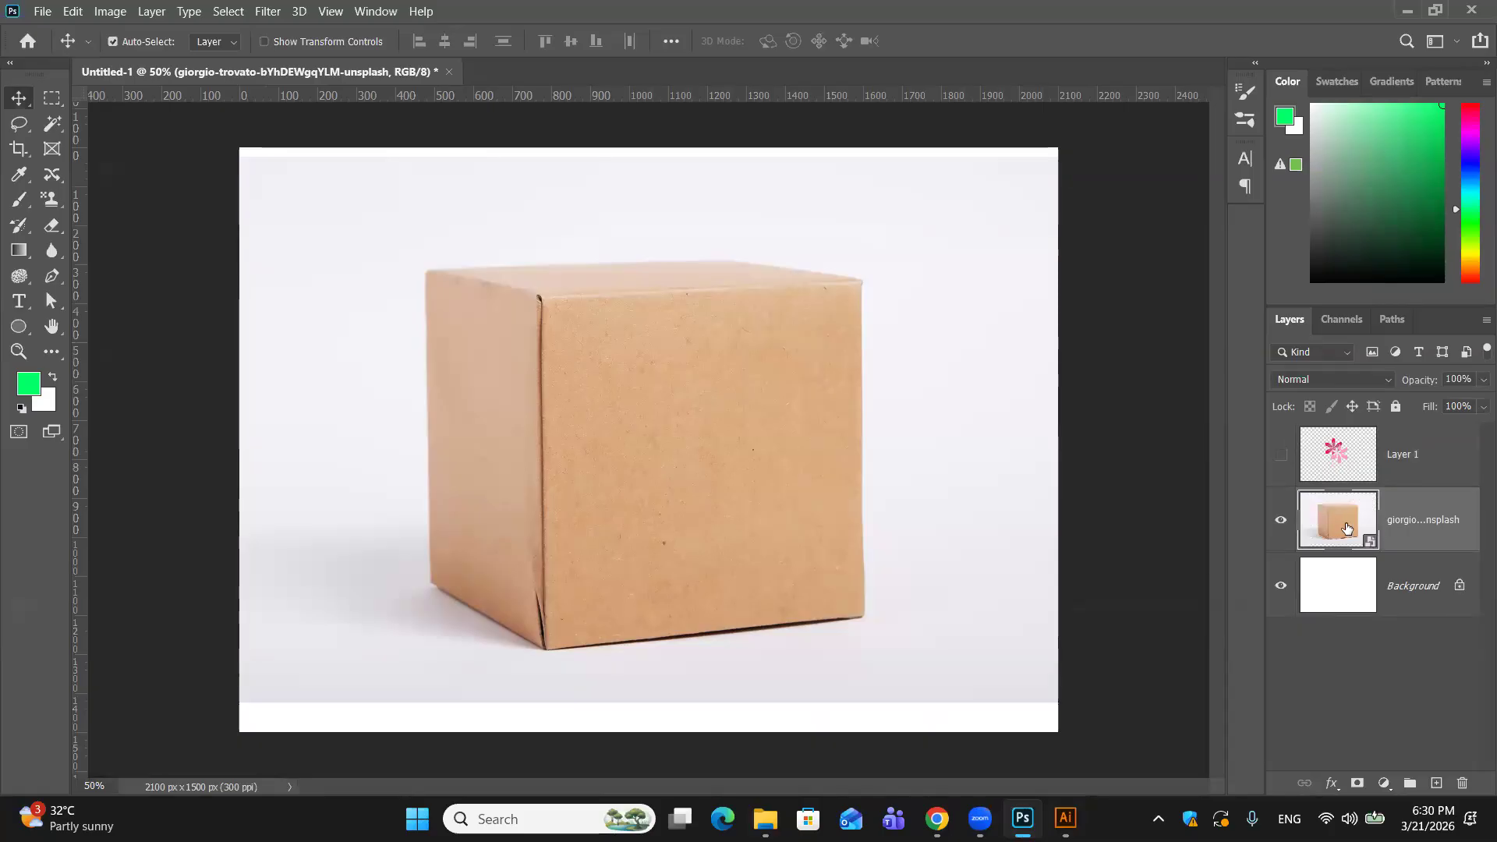
Step: Delete the cardboard box photo's layer from the document
{"action": "key", "text": "Delete"}
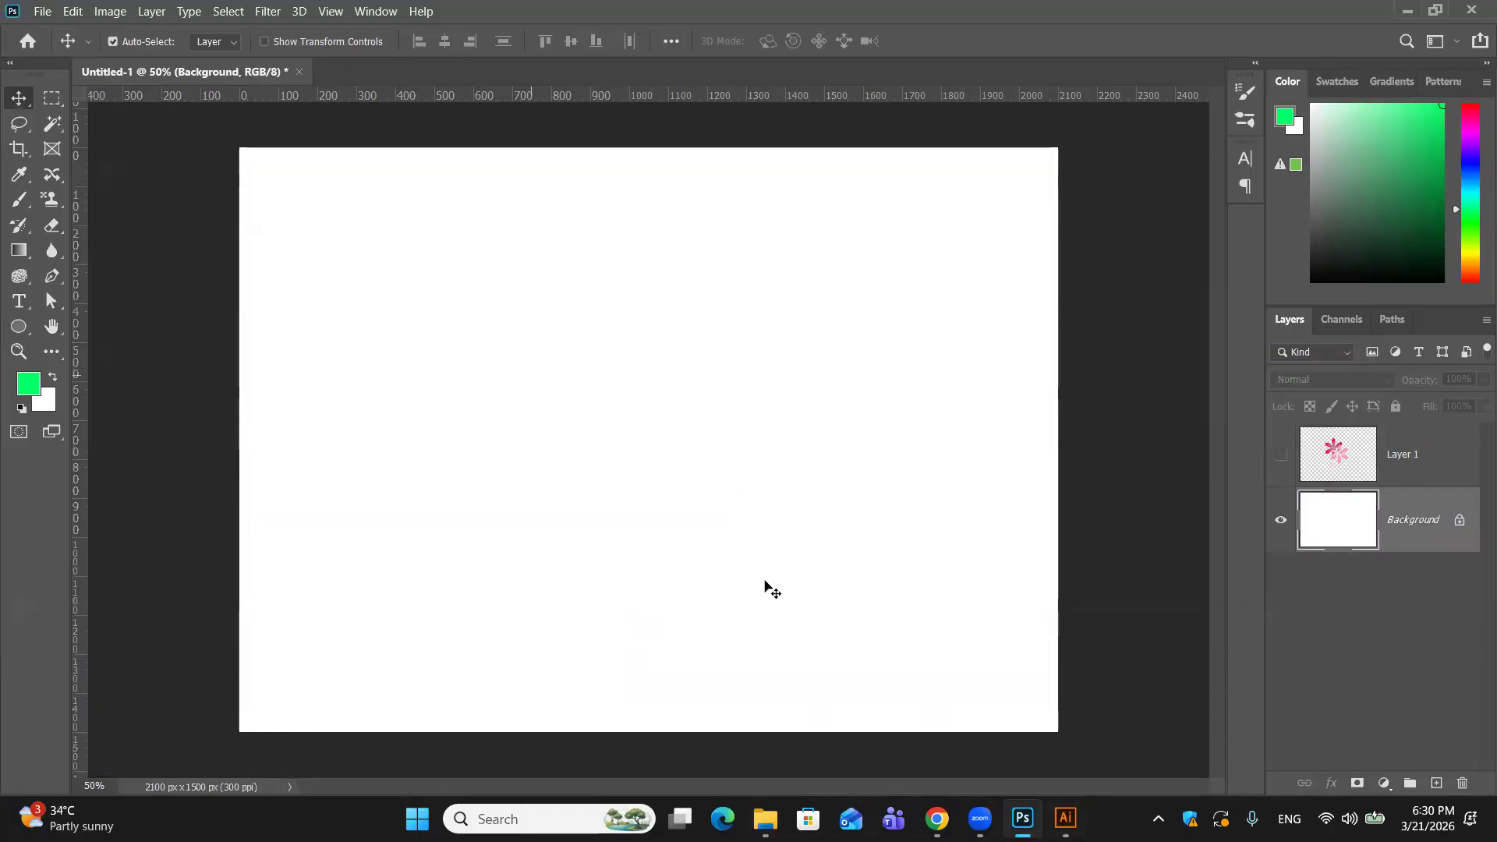
{"action": "mouse_move", "coordinate": [1022, 818]}
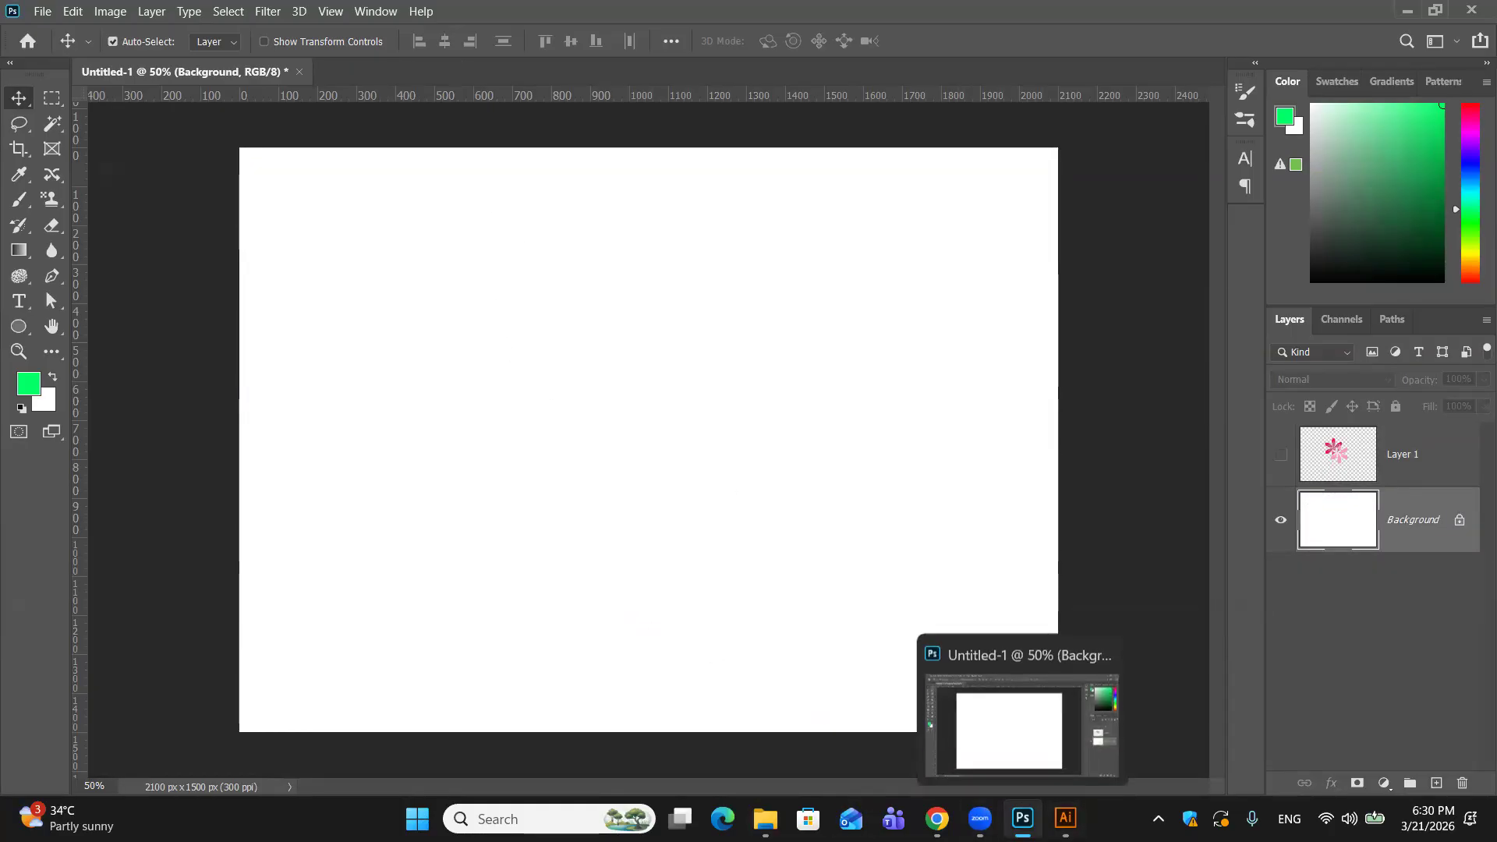
{"action": "left_click", "coordinate": [43, 12]}
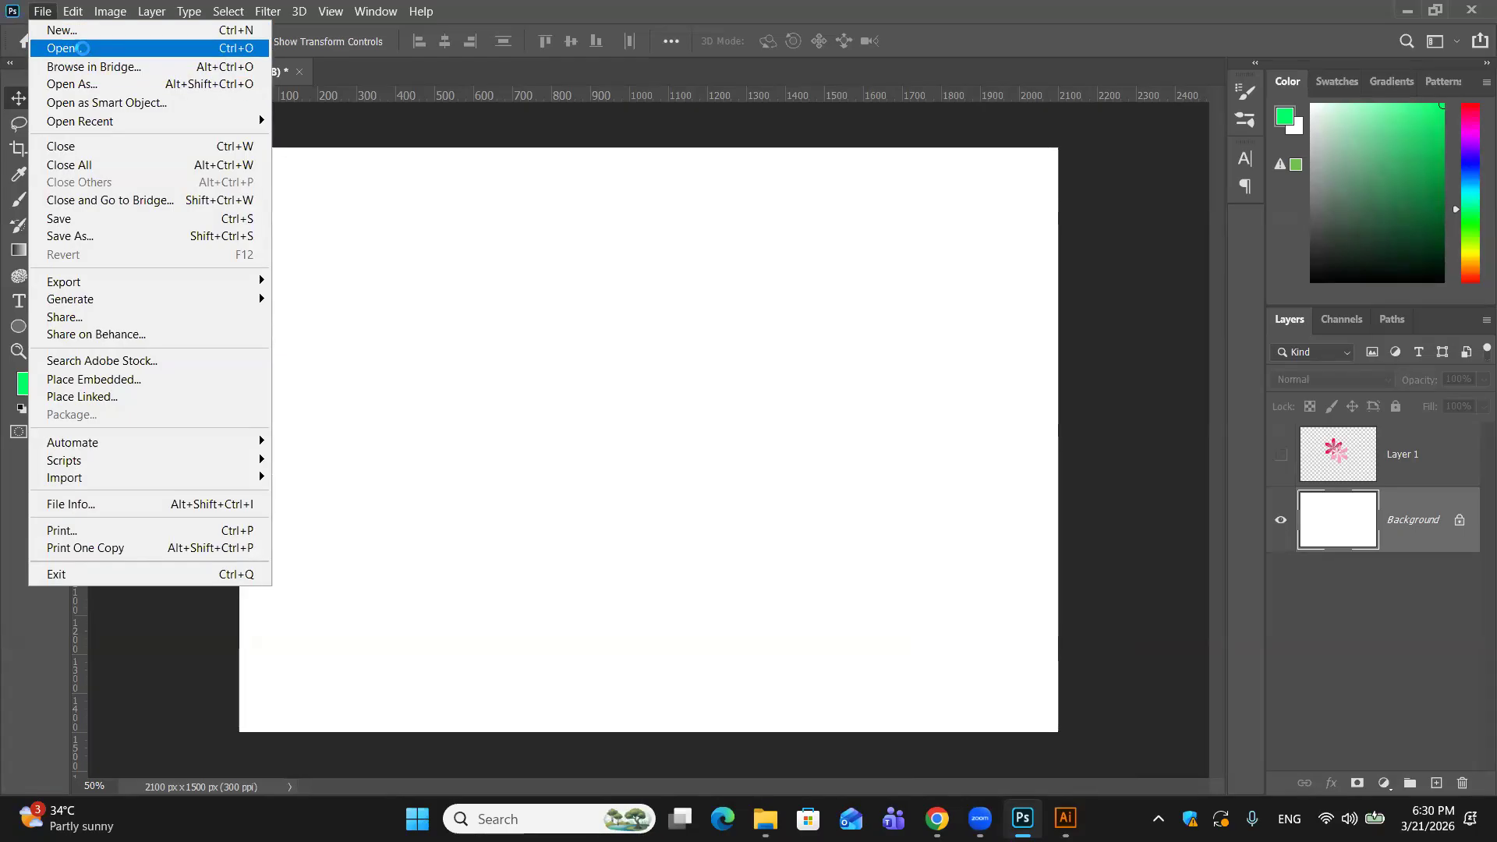
{"action": "left_click", "coordinate": [83, 49]}
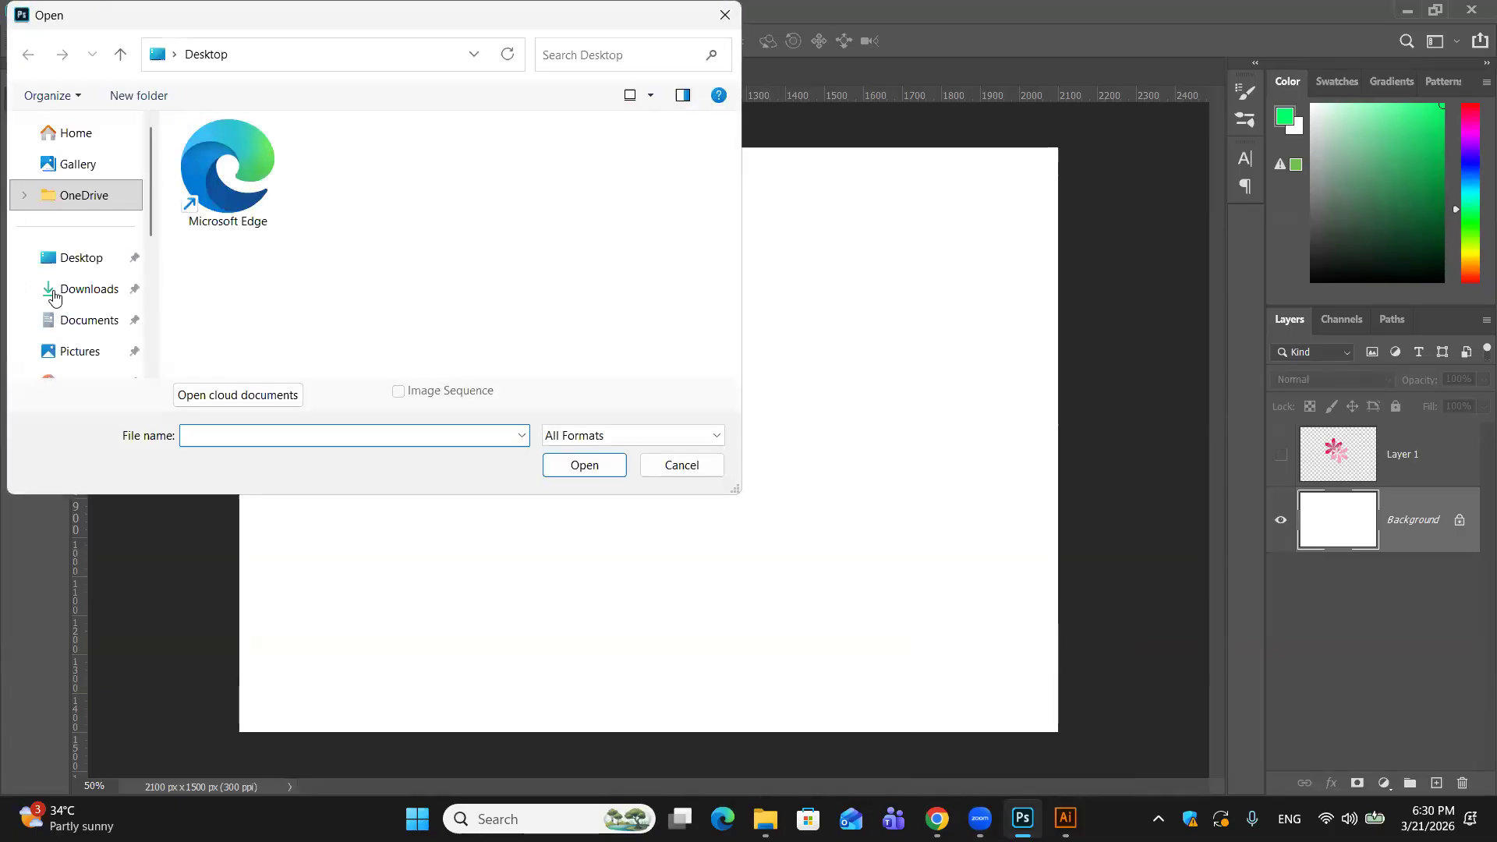
{"action": "left_click", "coordinate": [70, 285]}
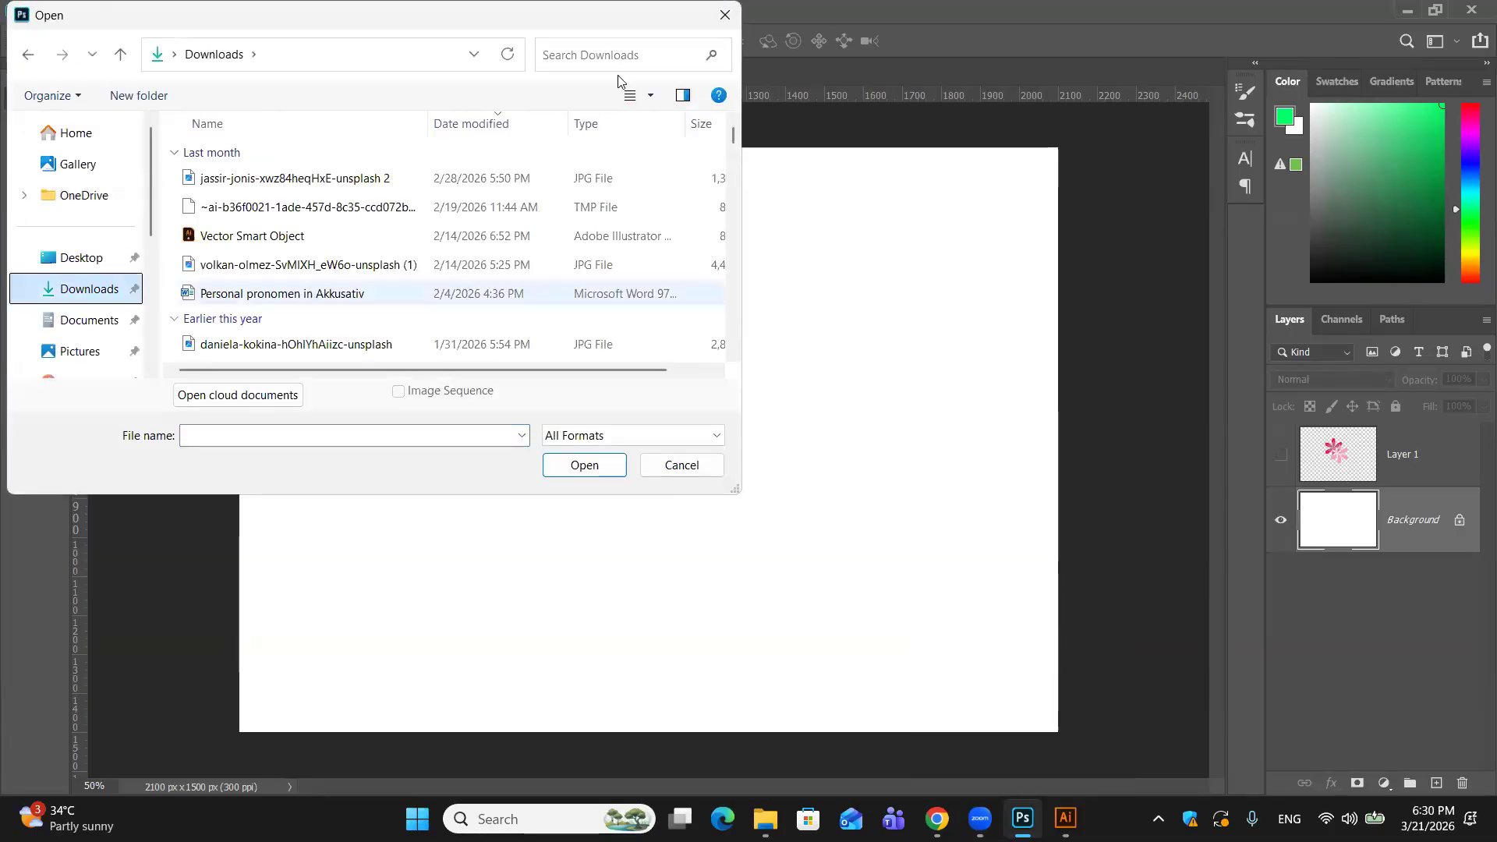
{"action": "left_click", "coordinate": [683, 95]}
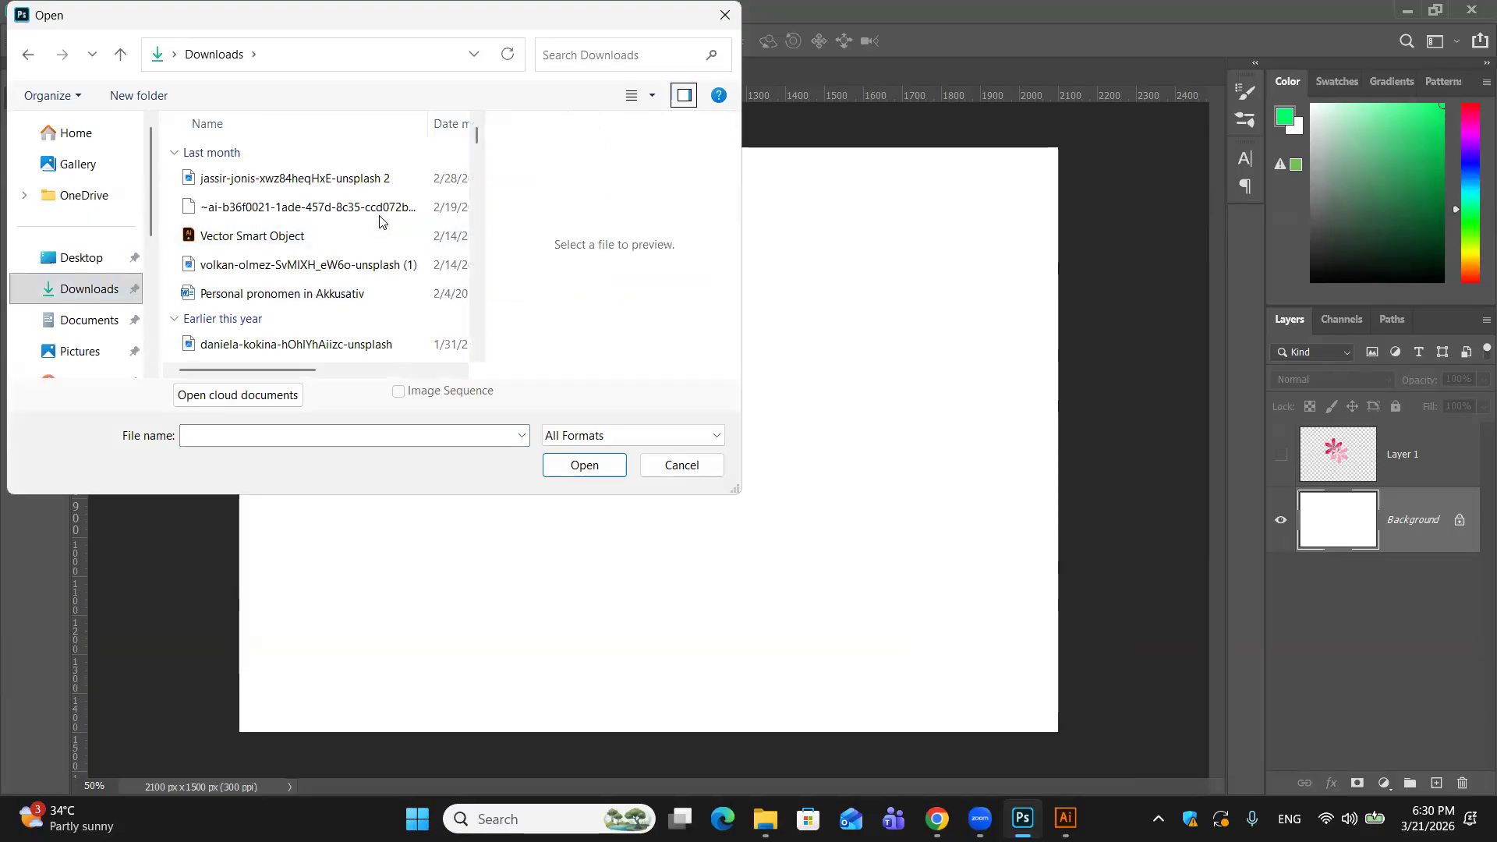
{"action": "scroll", "coordinate": [377, 224], "scroll_direction": "down", "scroll_amount": 10}
{"action": "scroll", "coordinate": [382, 215], "scroll_direction": "down", "scroll_amount": 20}
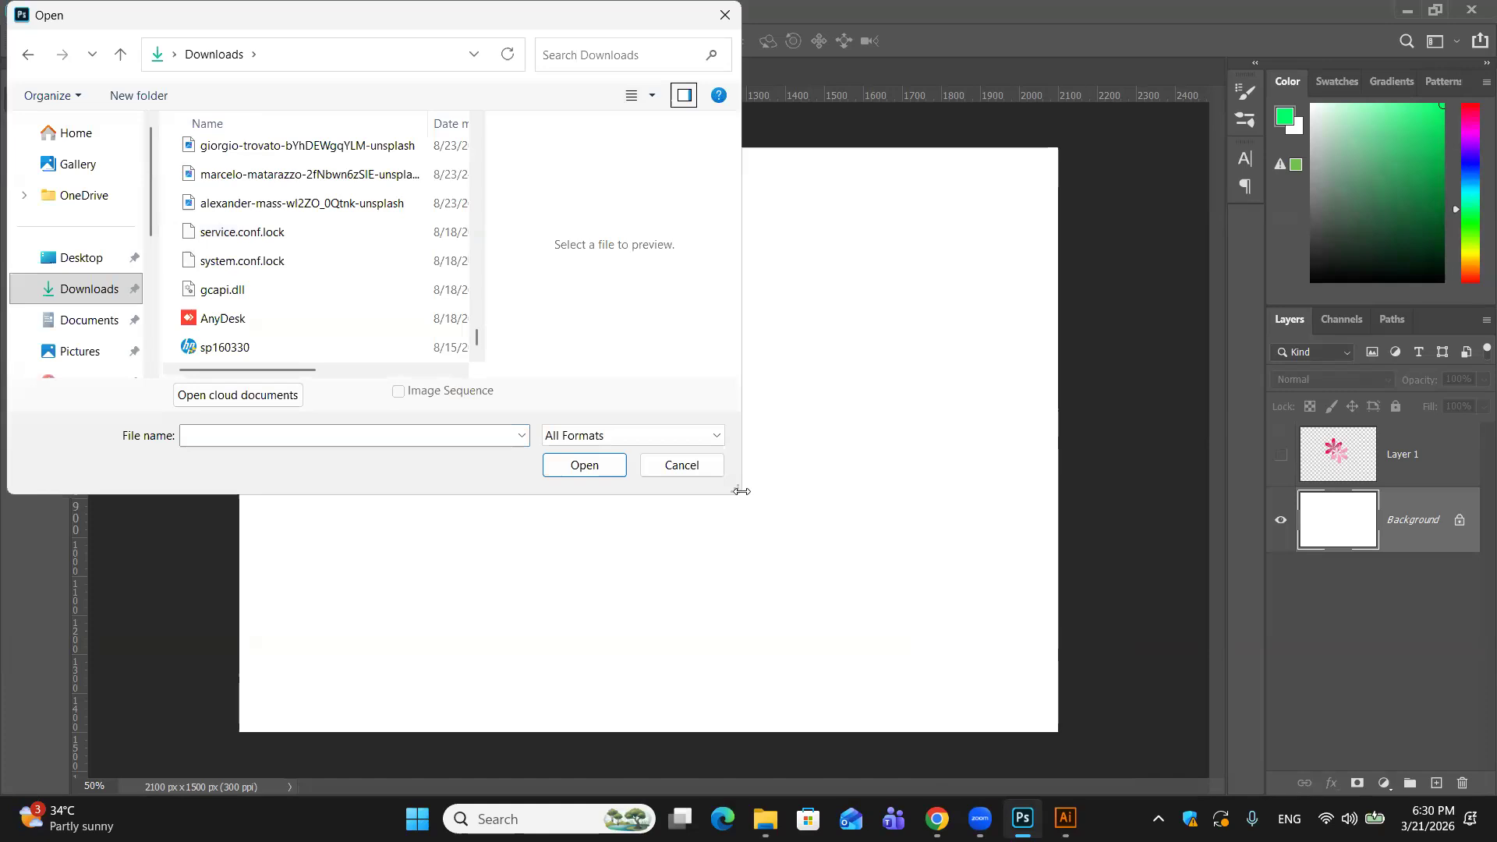
{"action": "left_click", "coordinate": [681, 466]}
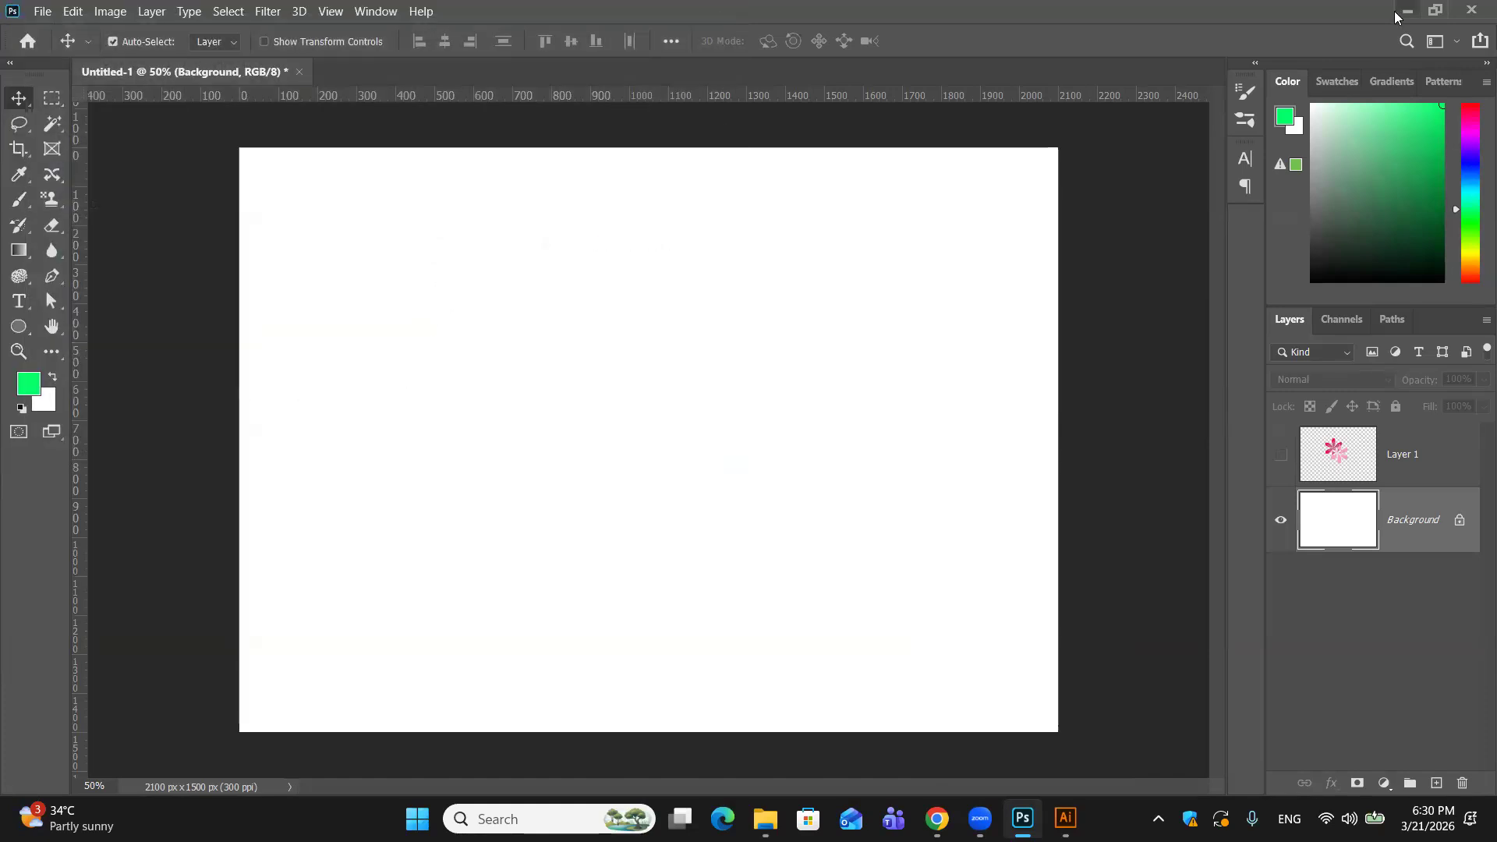
Step: Place the cardboard box photo from the Downloads folder at its default fitted size and shift it up to the canvas's upper edge
{"action": "left_click", "coordinate": [1435, 9]}
{"action": "left_click_drag", "start_coordinate": [639, 666], "coordinate": [674, 367]}
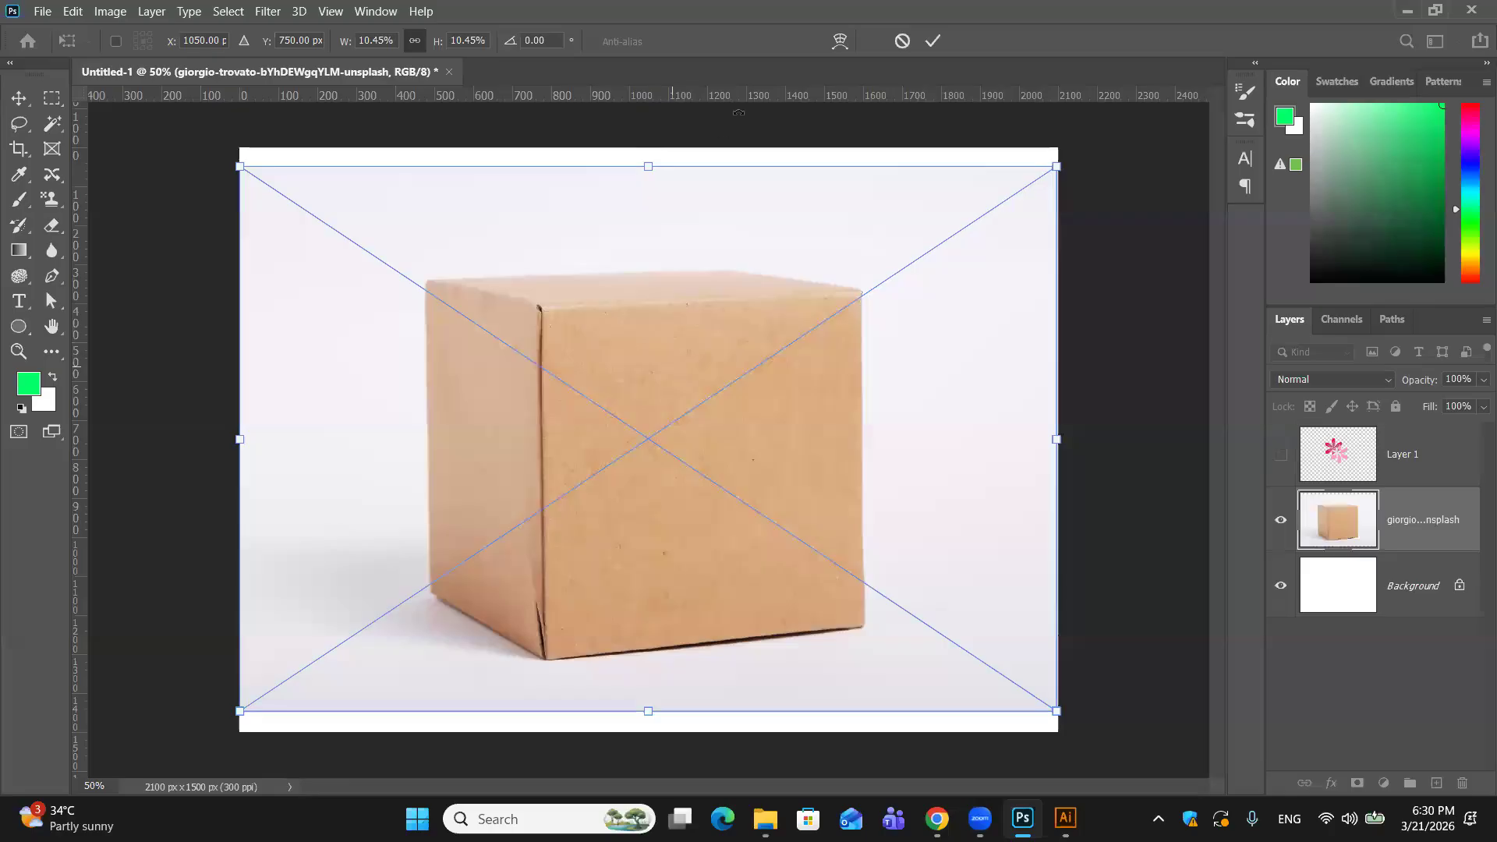
{"action": "left_click", "coordinate": [934, 41]}
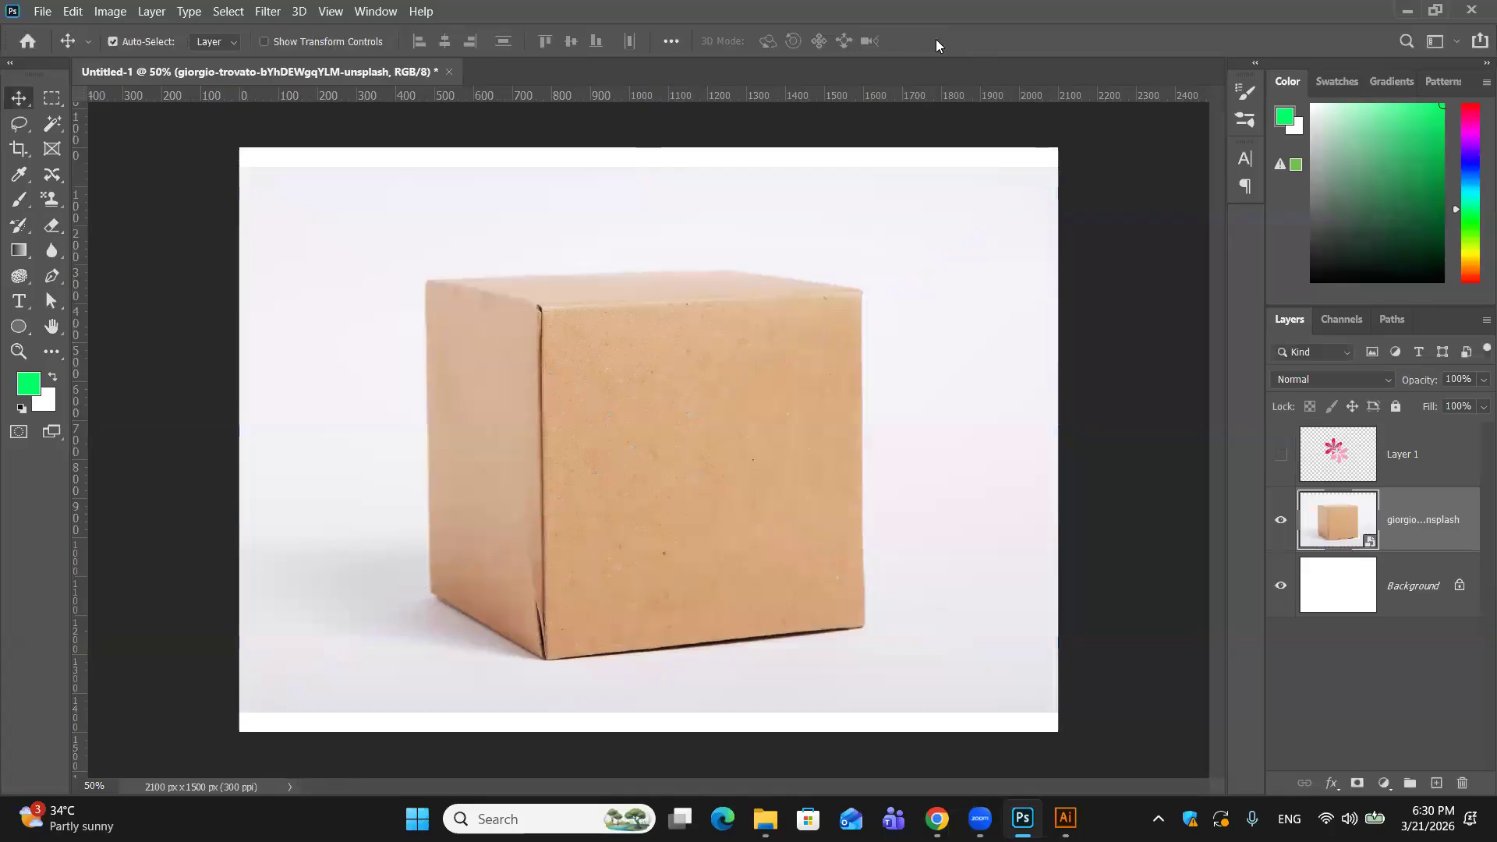
{"action": "left_click_drag", "start_coordinate": [757, 388], "coordinate": [760, 368]}
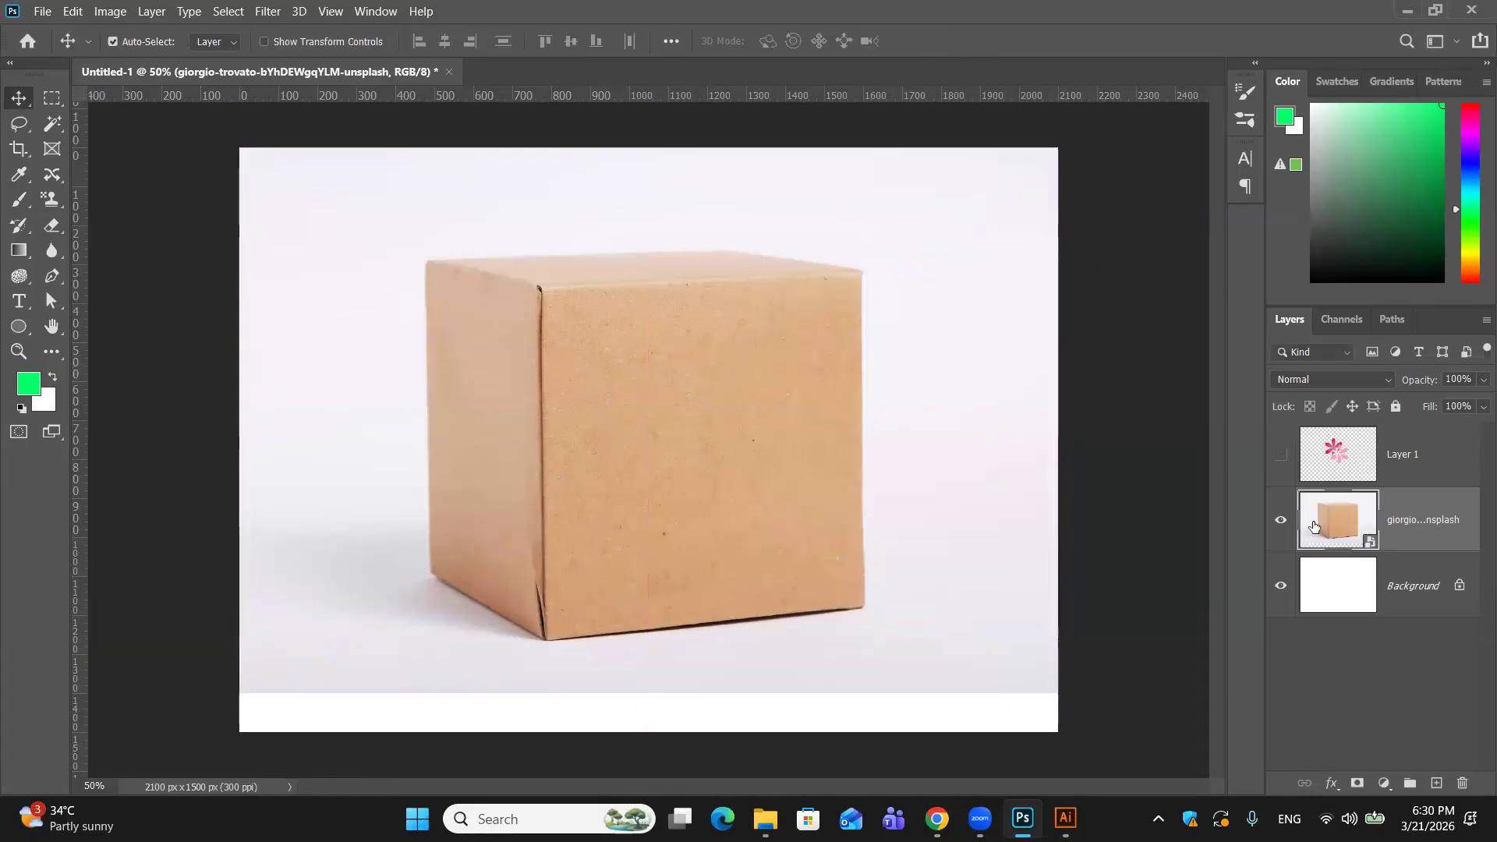
Step: Try moving the box photo up toward the document tab, undo that move, and delete the photo's layer
{"action": "left_click_drag", "start_coordinate": [775, 437], "coordinate": [514, 71]}
{"action": "key", "text": "ctrl+z"}
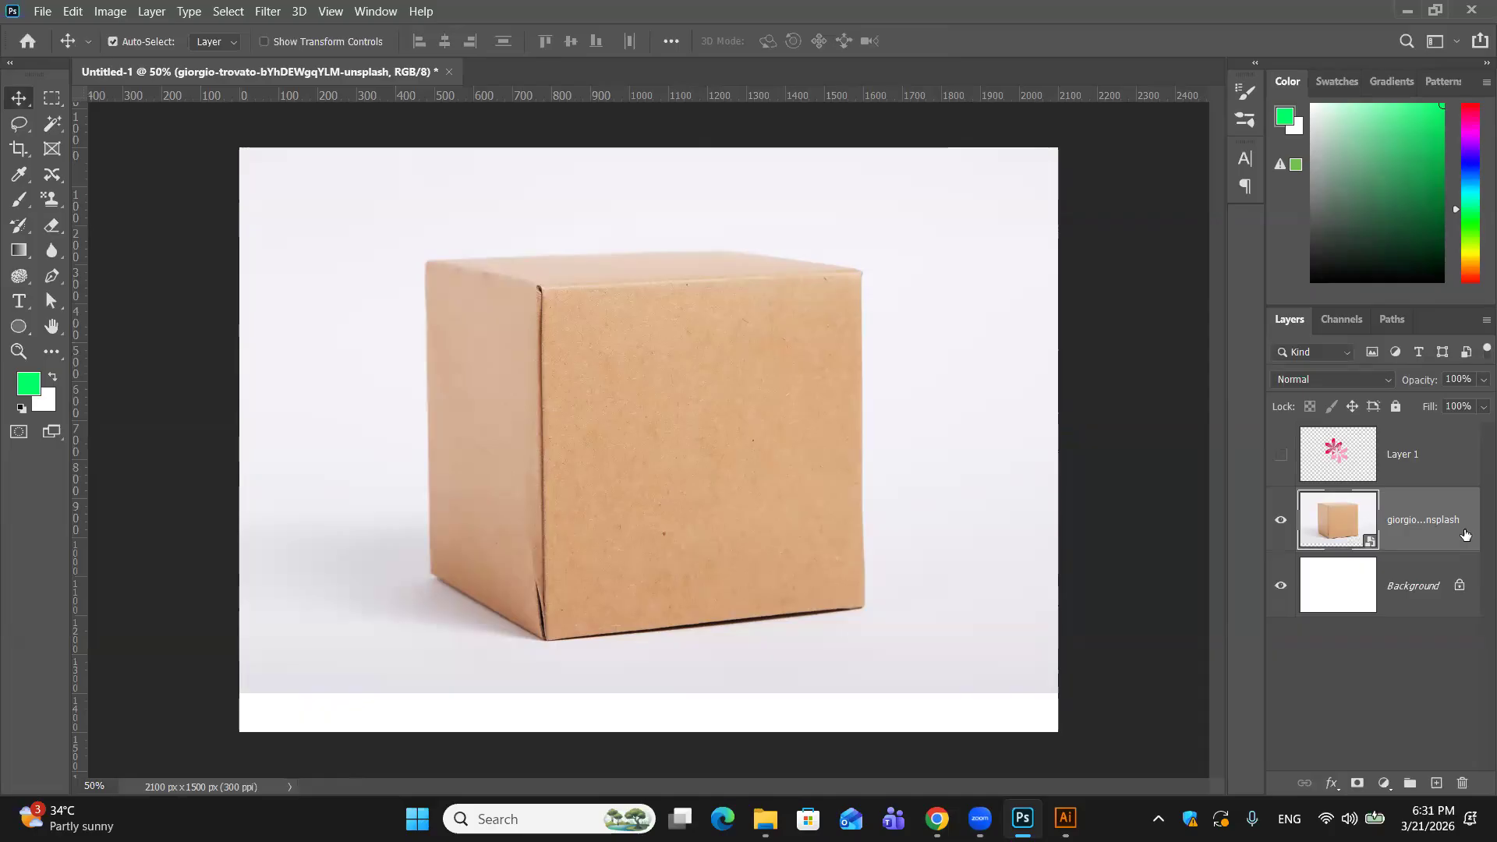
{"action": "key", "text": "Delete"}
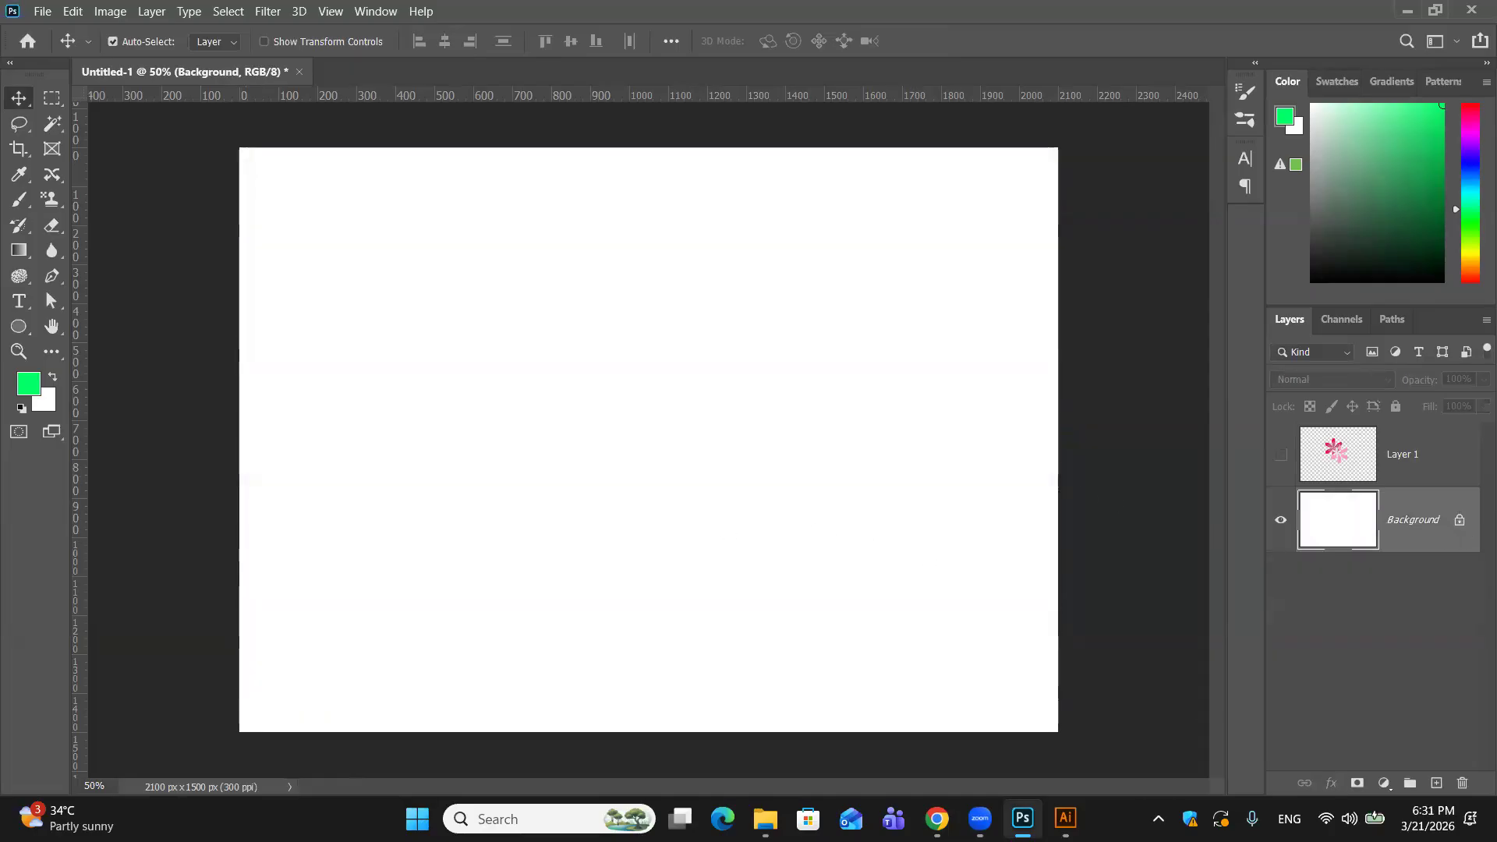
Step: Copy the cardboard box photo file in the Downloads folder and try to paste it onto the Photoshop canvas
{"action": "left_click", "coordinate": [1412, 15]}
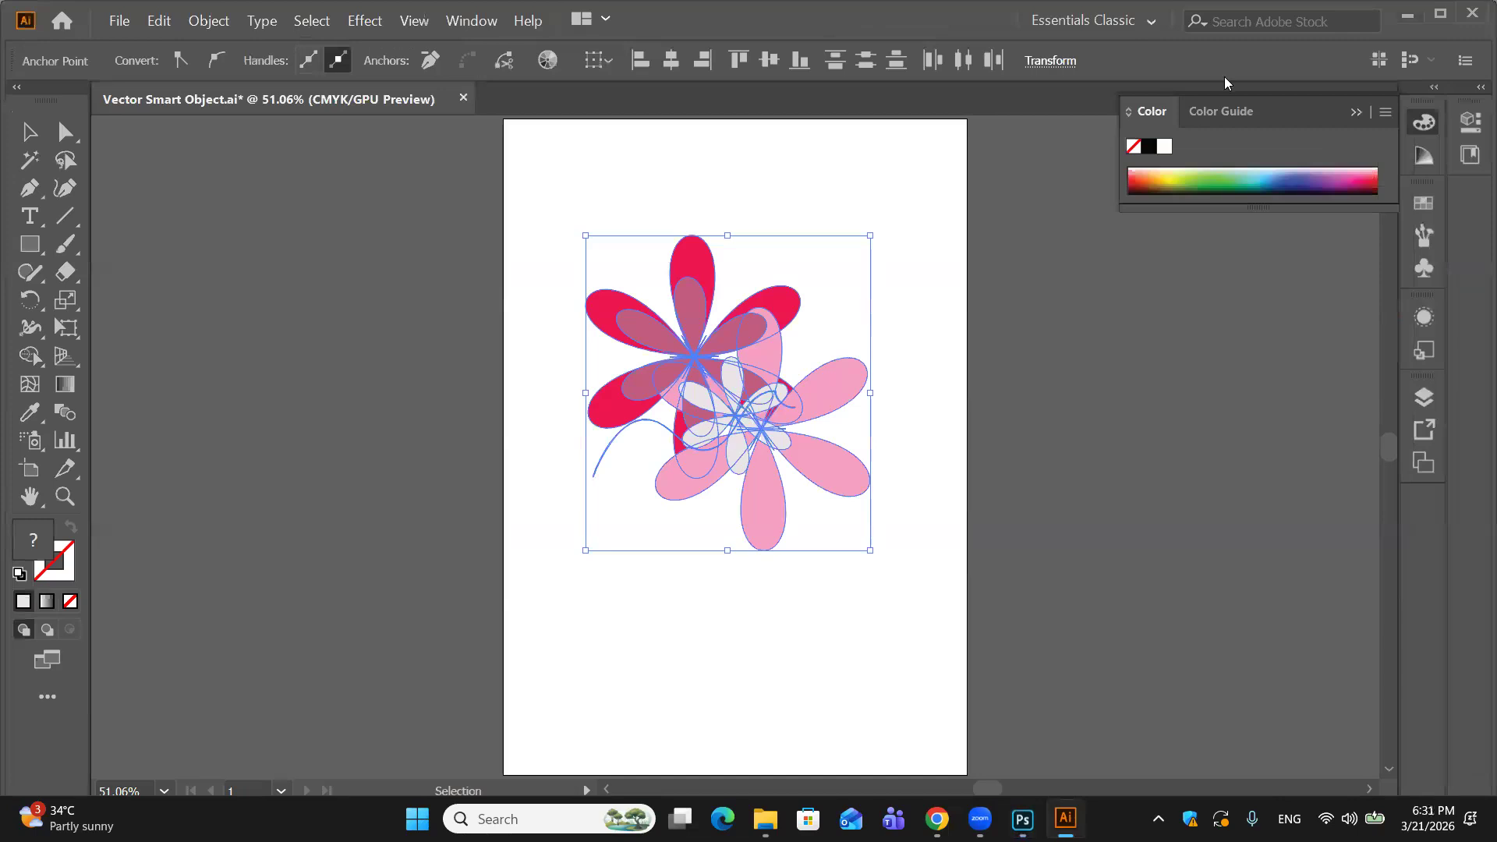
{"action": "left_click", "coordinate": [1410, 15]}
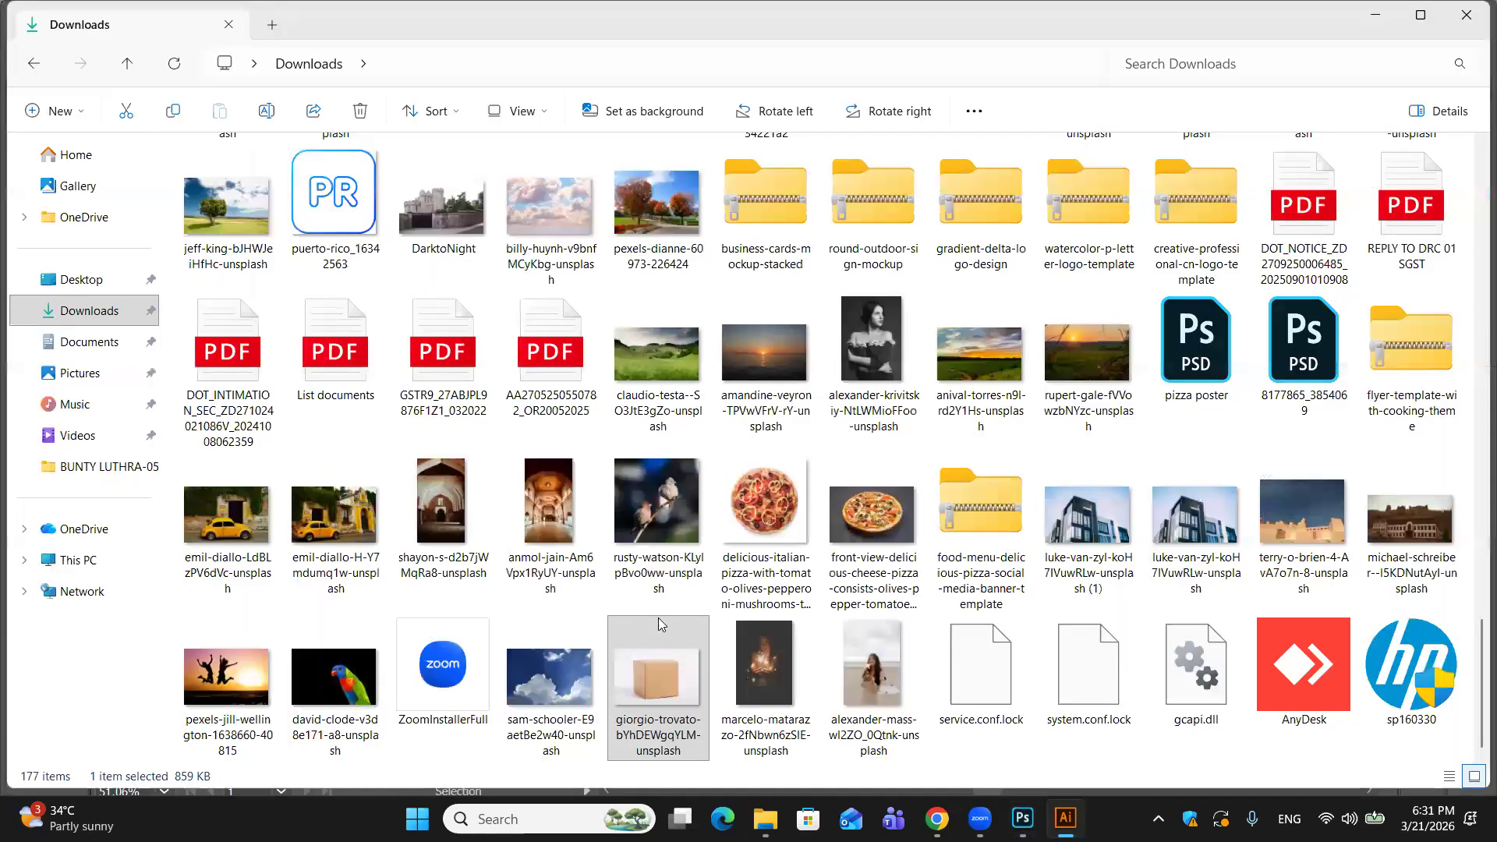
{"action": "right_click", "coordinate": [655, 675]}
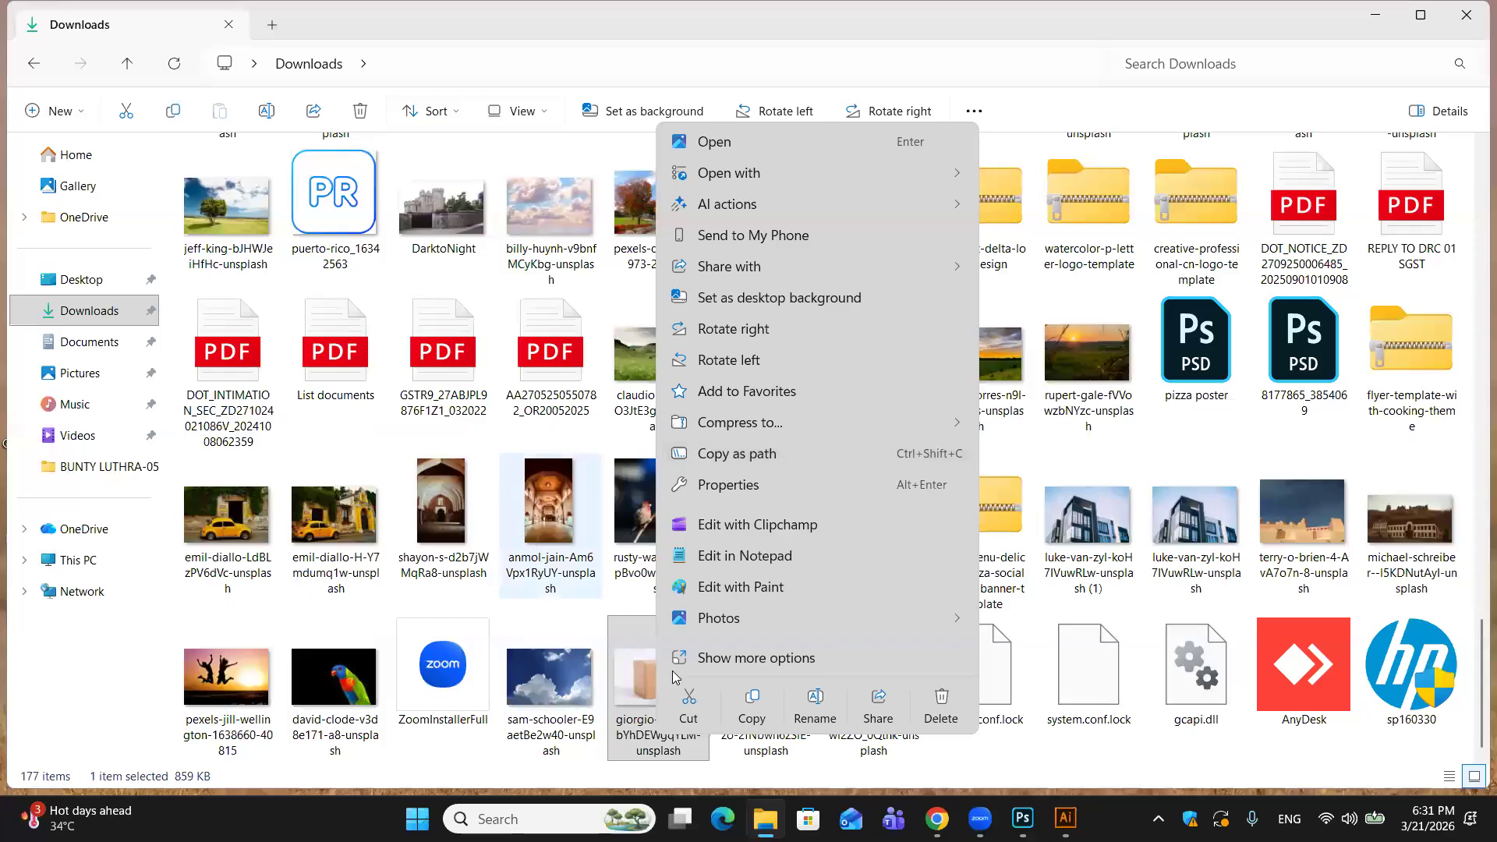
{"action": "left_click", "coordinate": [755, 715]}
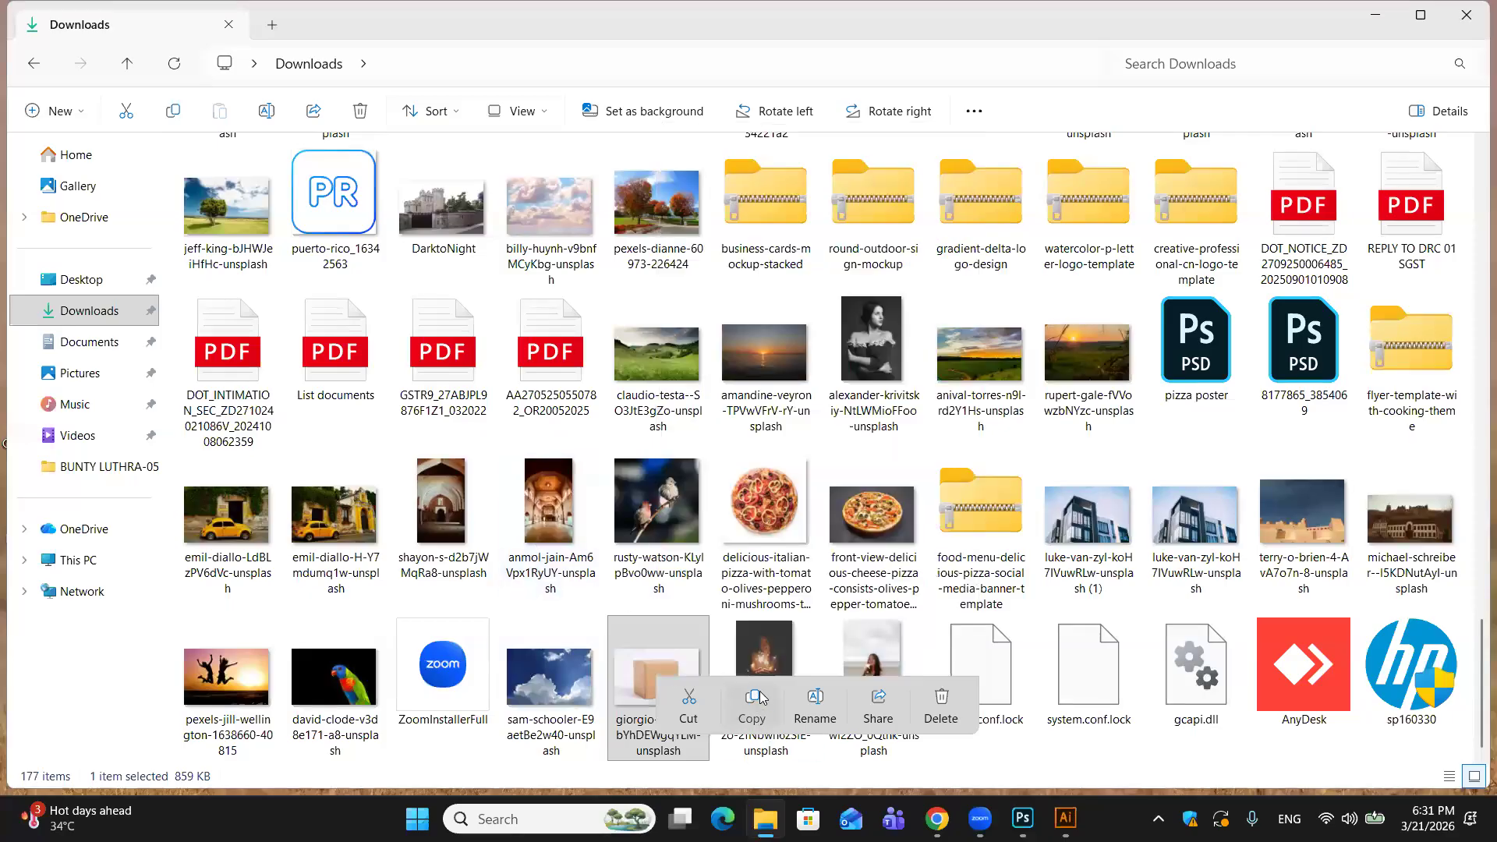
{"action": "left_click", "coordinate": [1020, 817]}
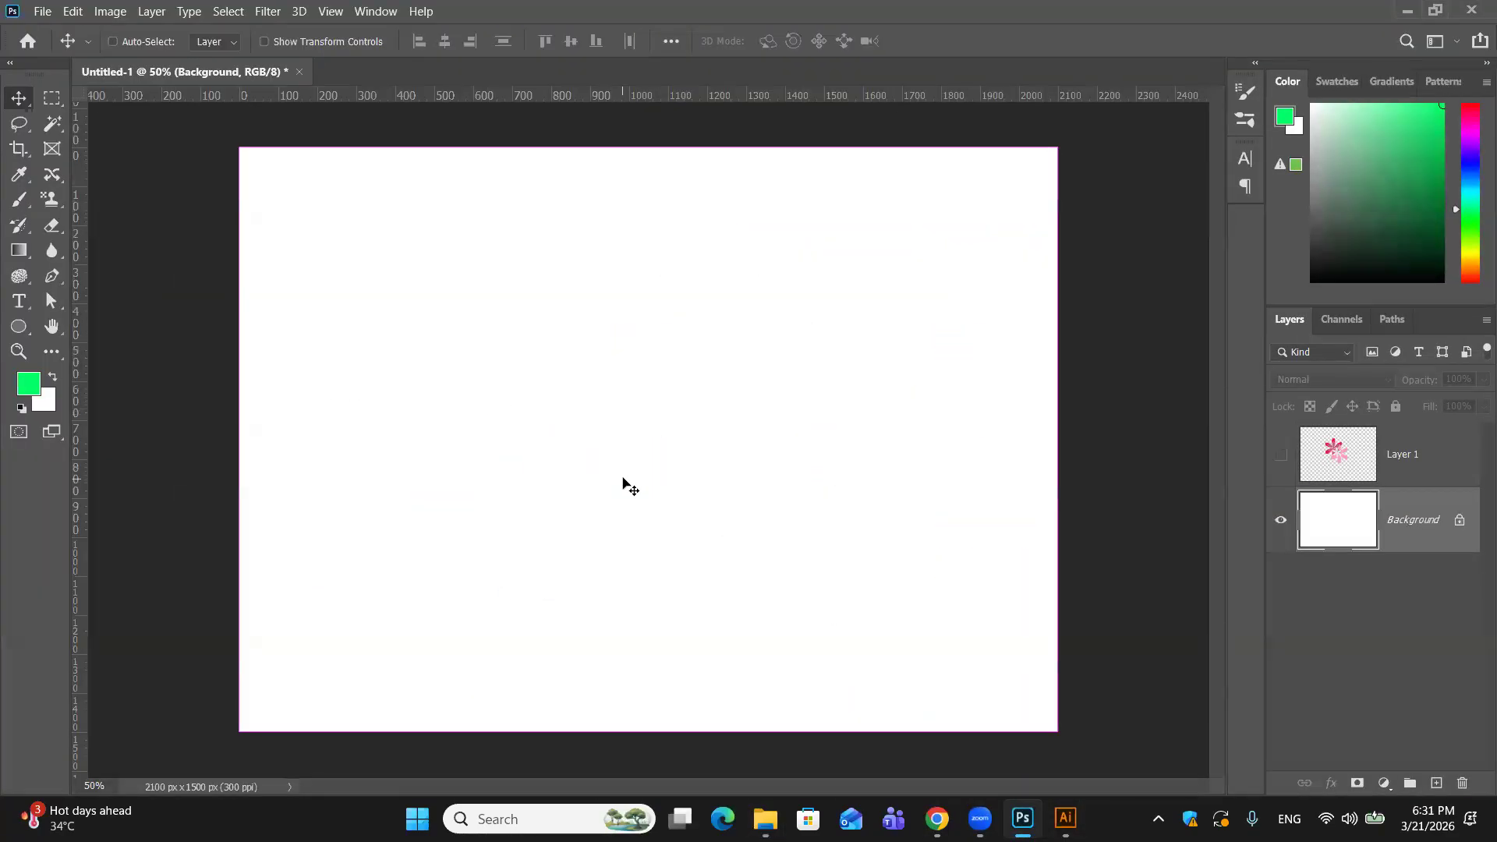
{"action": "right_click", "coordinate": [623, 480]}
{"action": "left_click", "coordinate": [703, 399]}
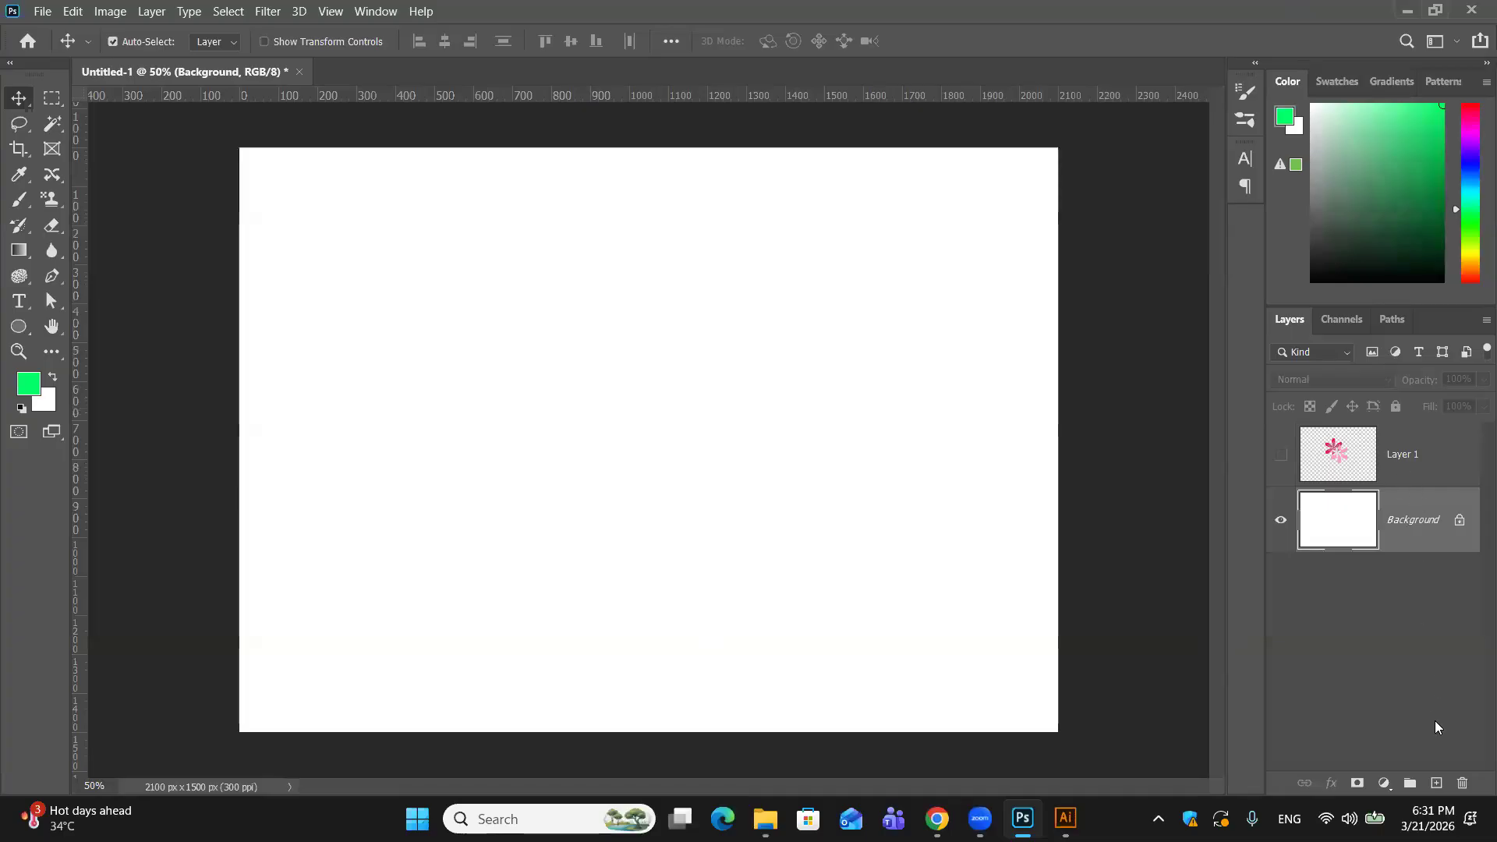
Step: Add a blank layer above the Background and place the cardboard box photo from Downloads there at its default fitted size
{"action": "left_click", "coordinate": [1434, 782]}
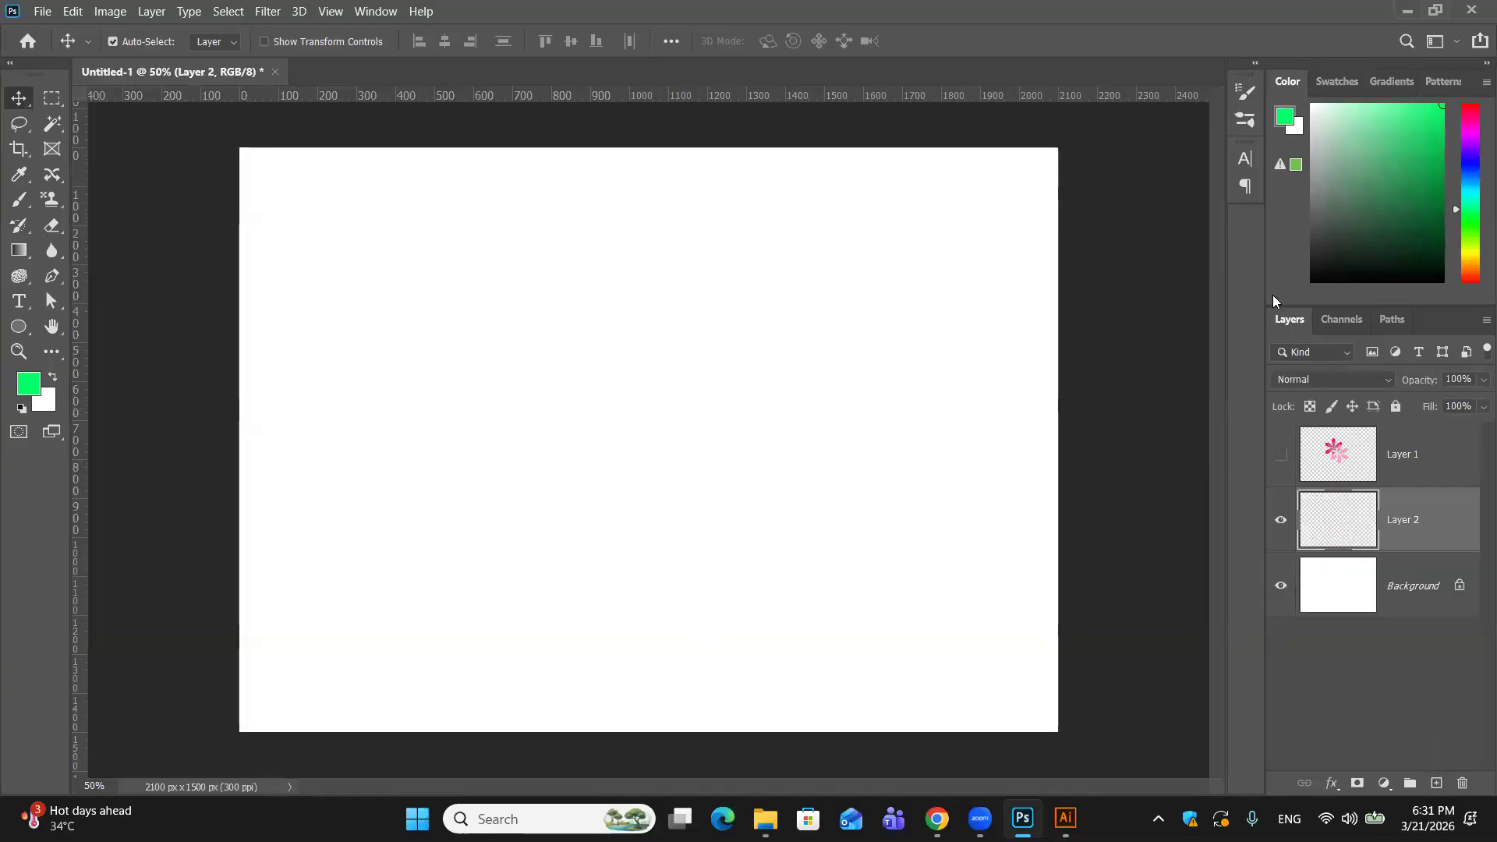
{"action": "left_click", "coordinate": [1407, 12]}
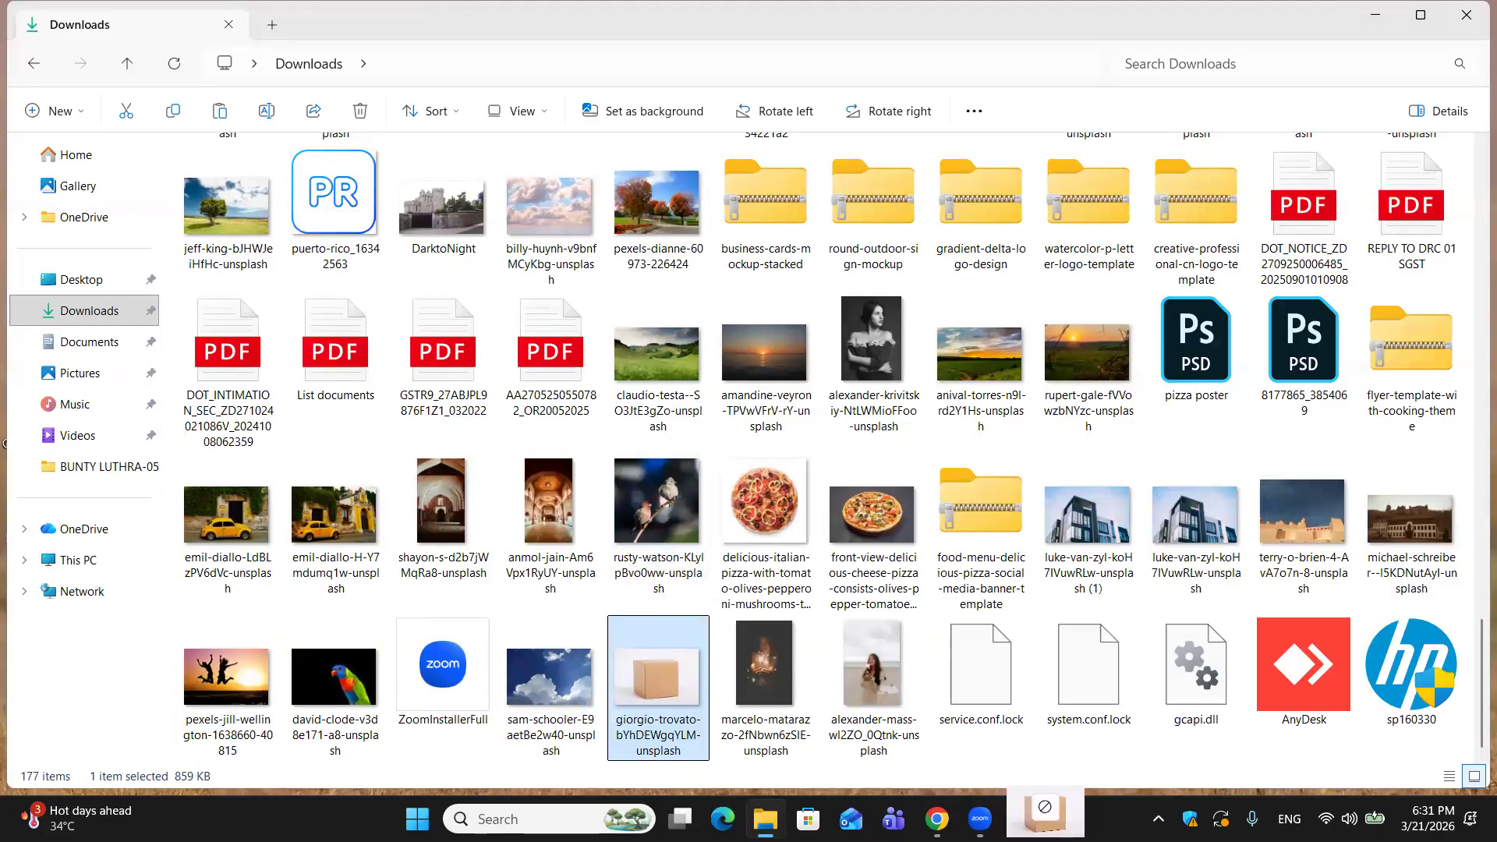
{"action": "left_click", "coordinate": [1022, 818]}
{"action": "left_click_drag", "start_coordinate": [624, 368], "coordinate": [623, 366]}
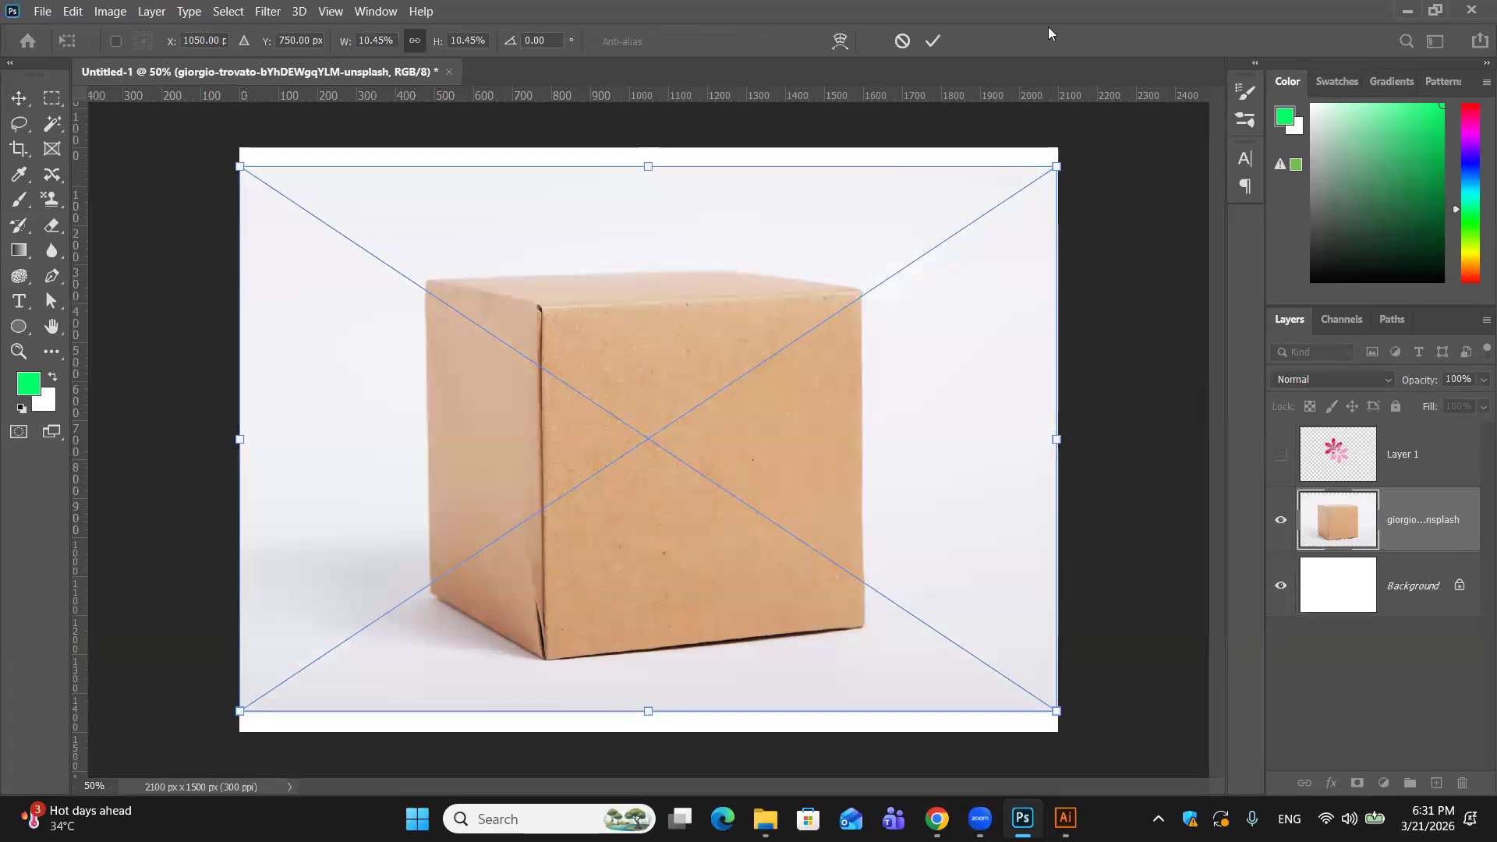
{"action": "left_click", "coordinate": [931, 45]}
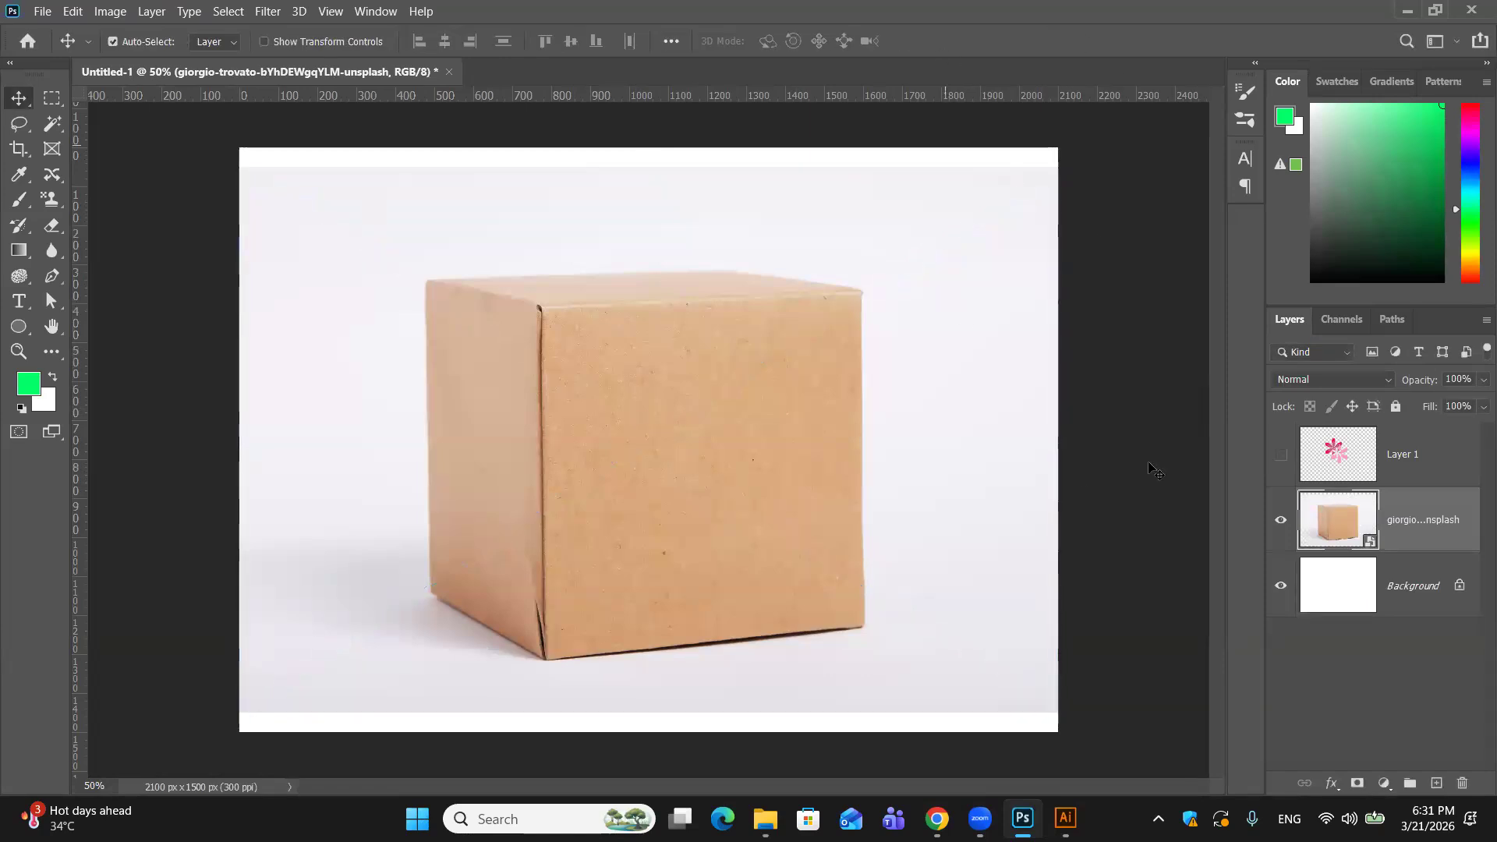
Step: Check the box photo with the Background layer briefly hidden, and delete the photo's layer from the document
{"action": "left_click", "coordinate": [1281, 587]}
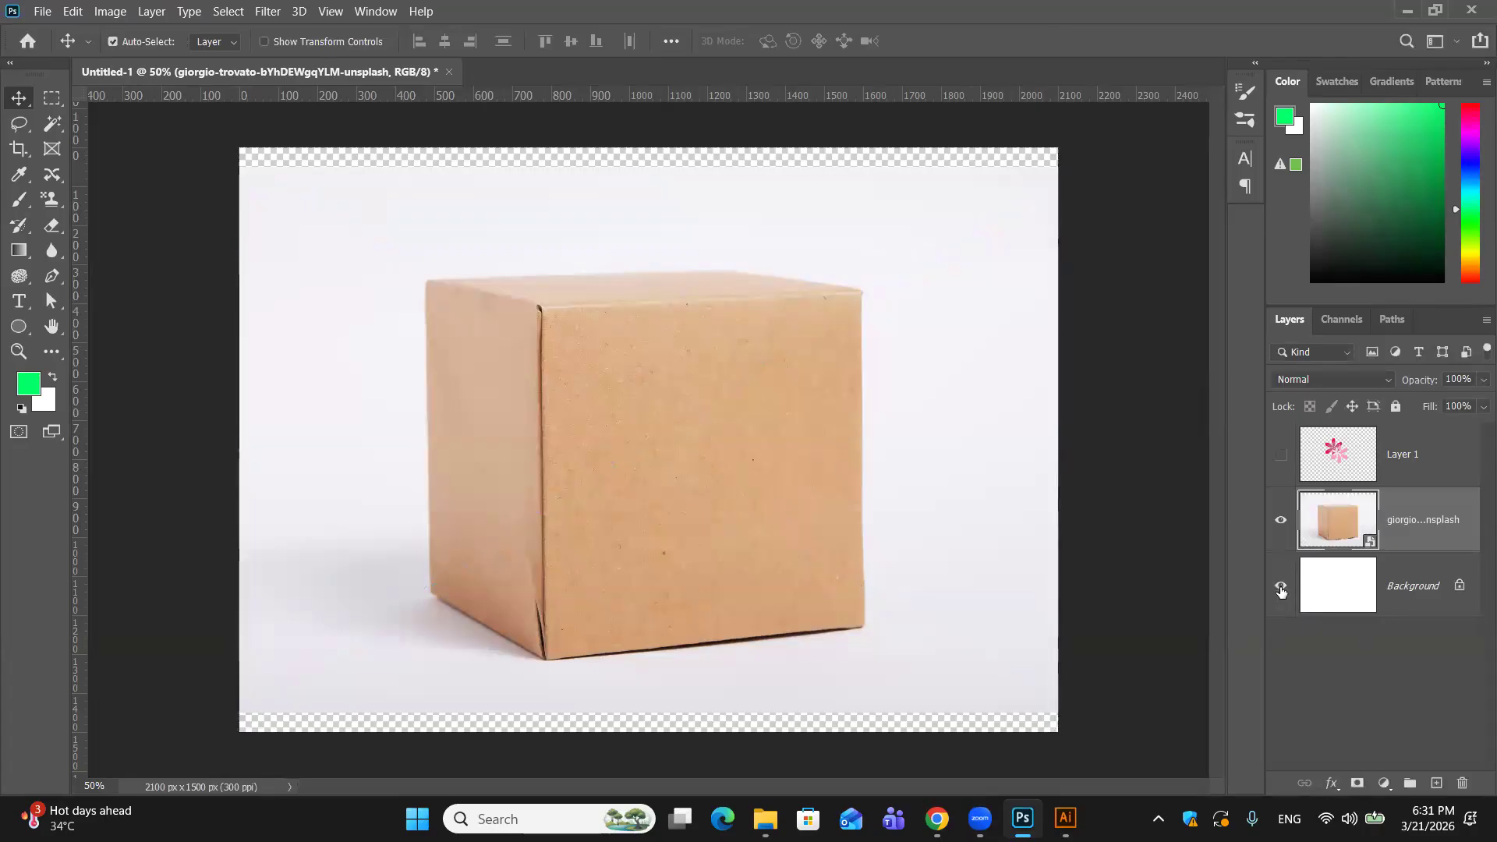
{"action": "left_click", "coordinate": [1281, 587]}
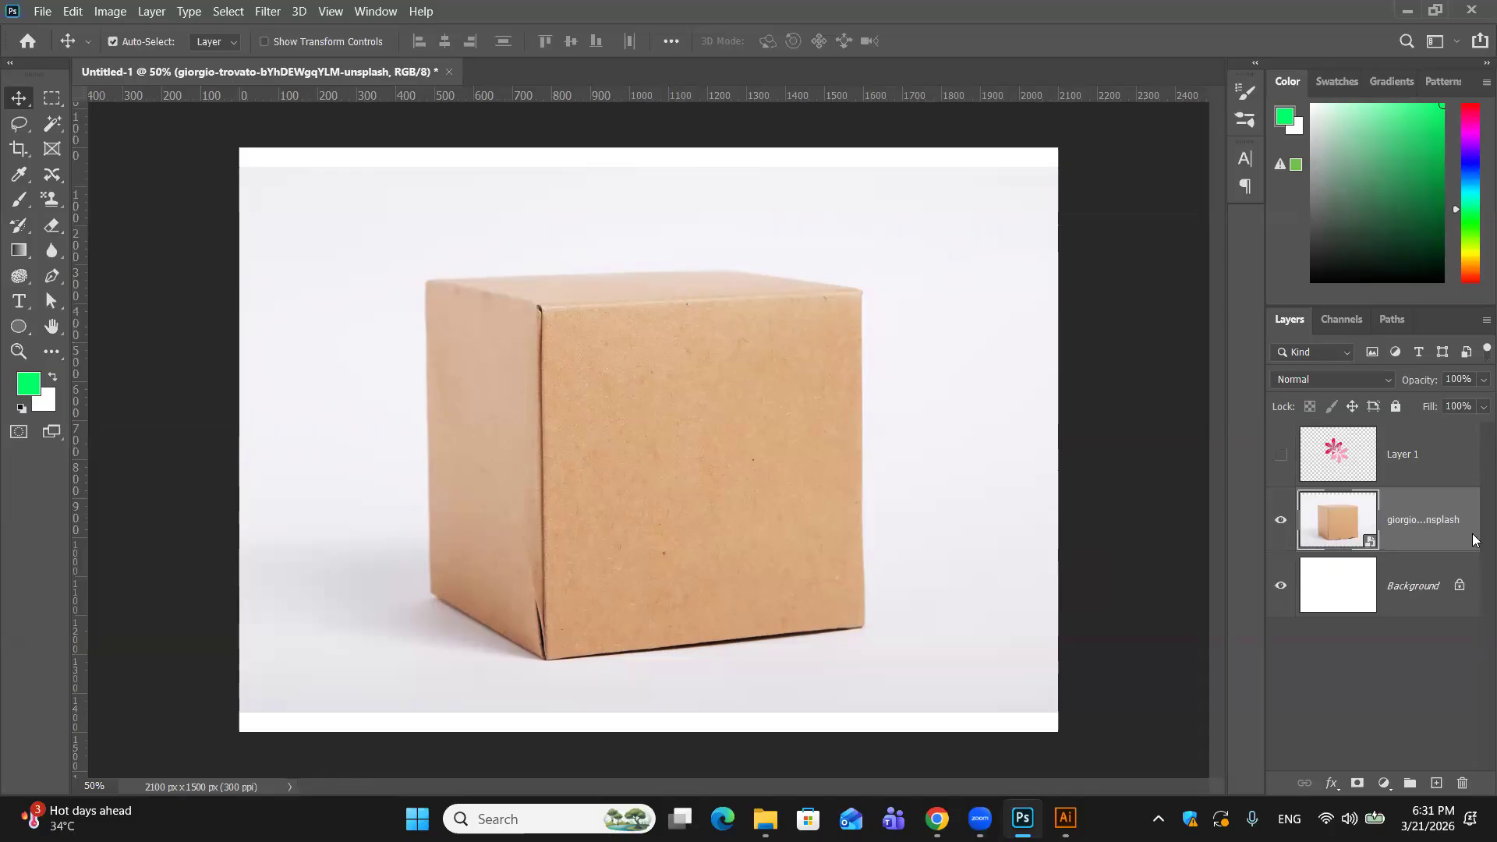
{"action": "key", "text": "Delete"}
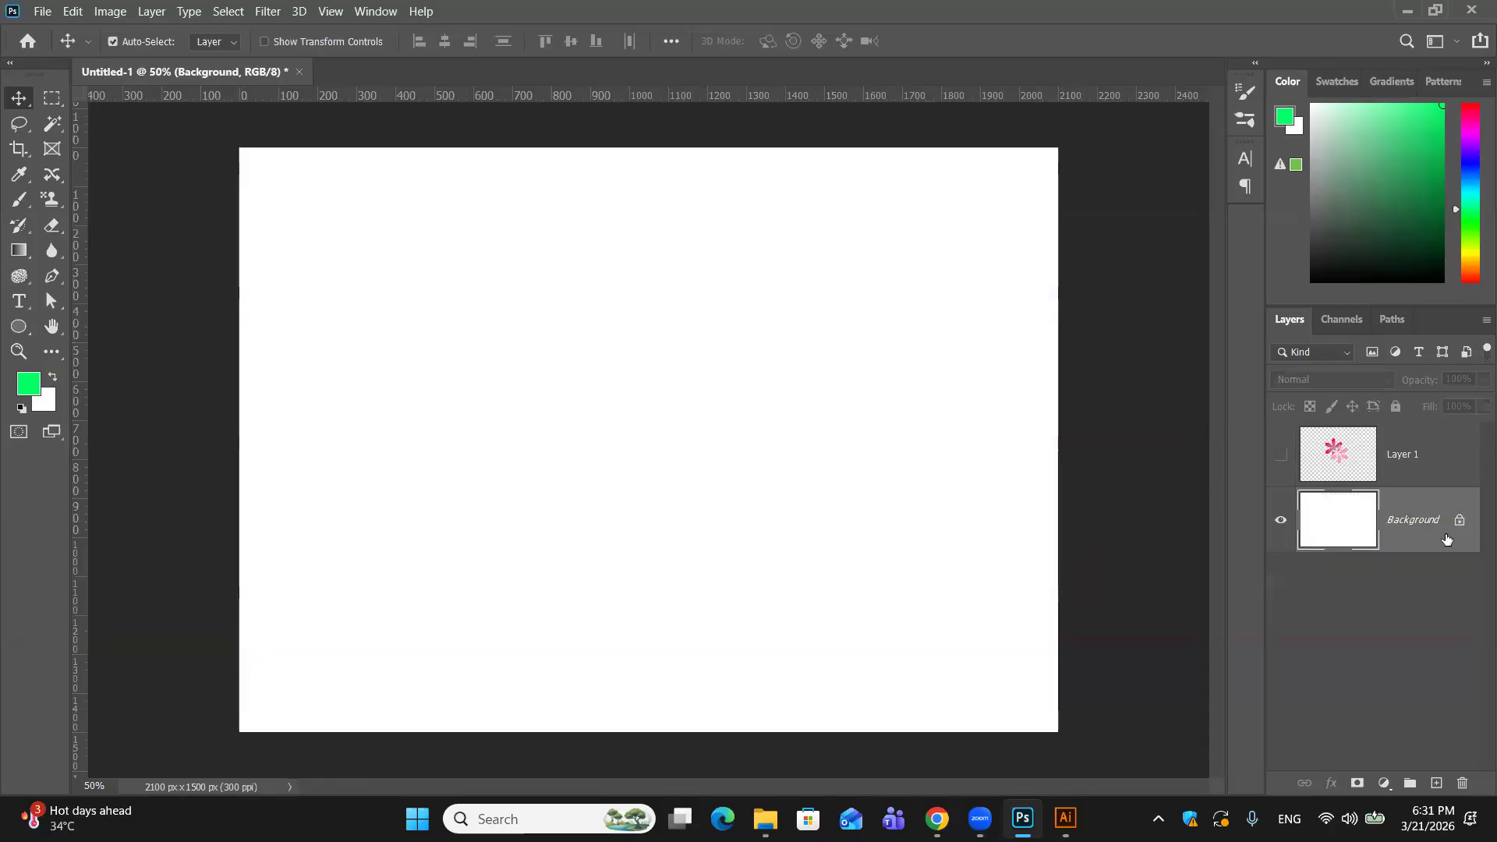
{"action": "left_click", "coordinate": [43, 11]}
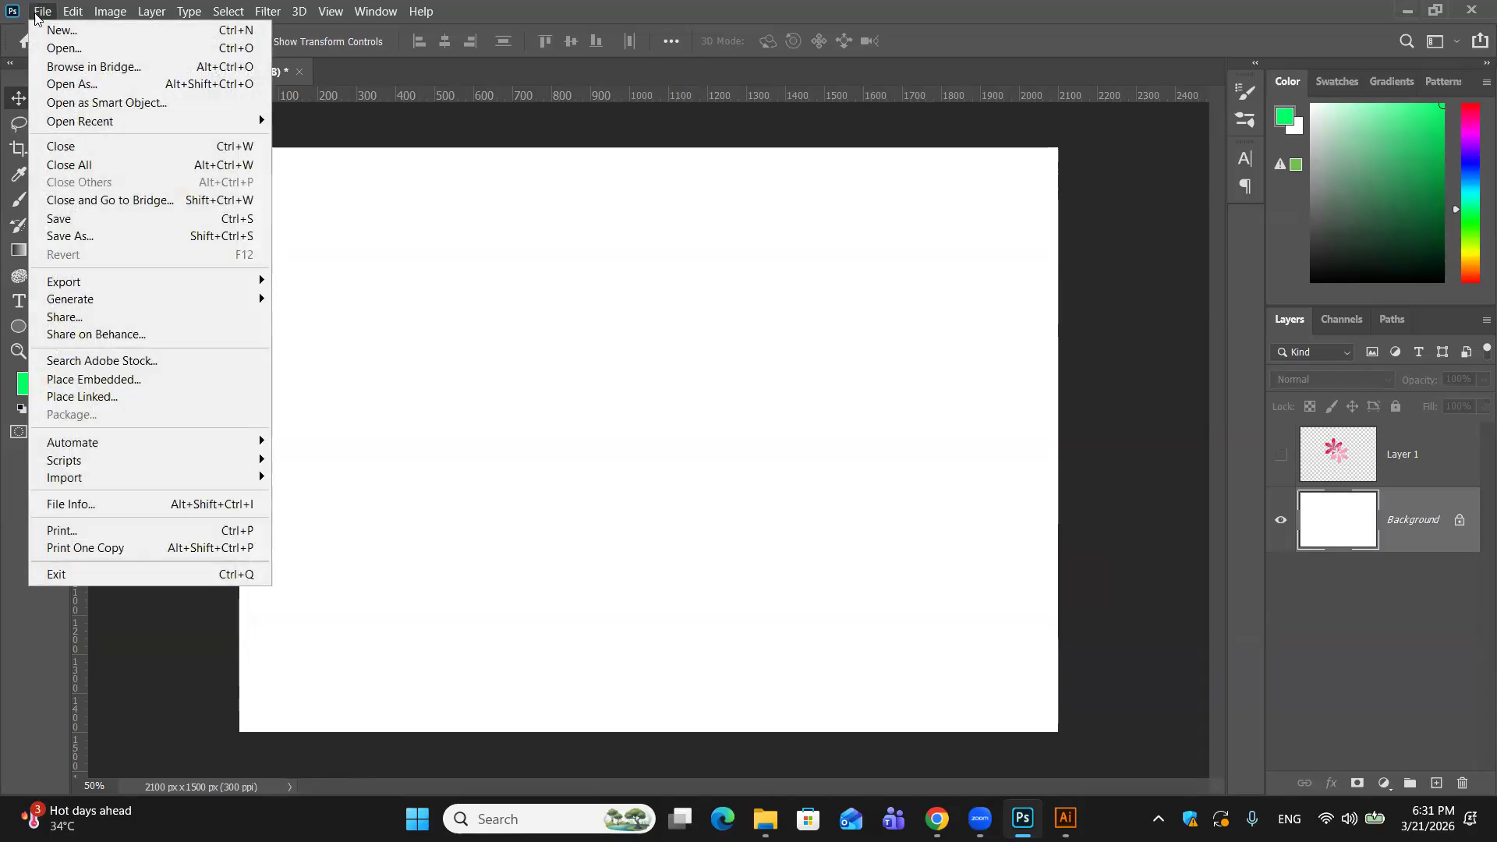
{"action": "left_click", "coordinate": [48, 52]}
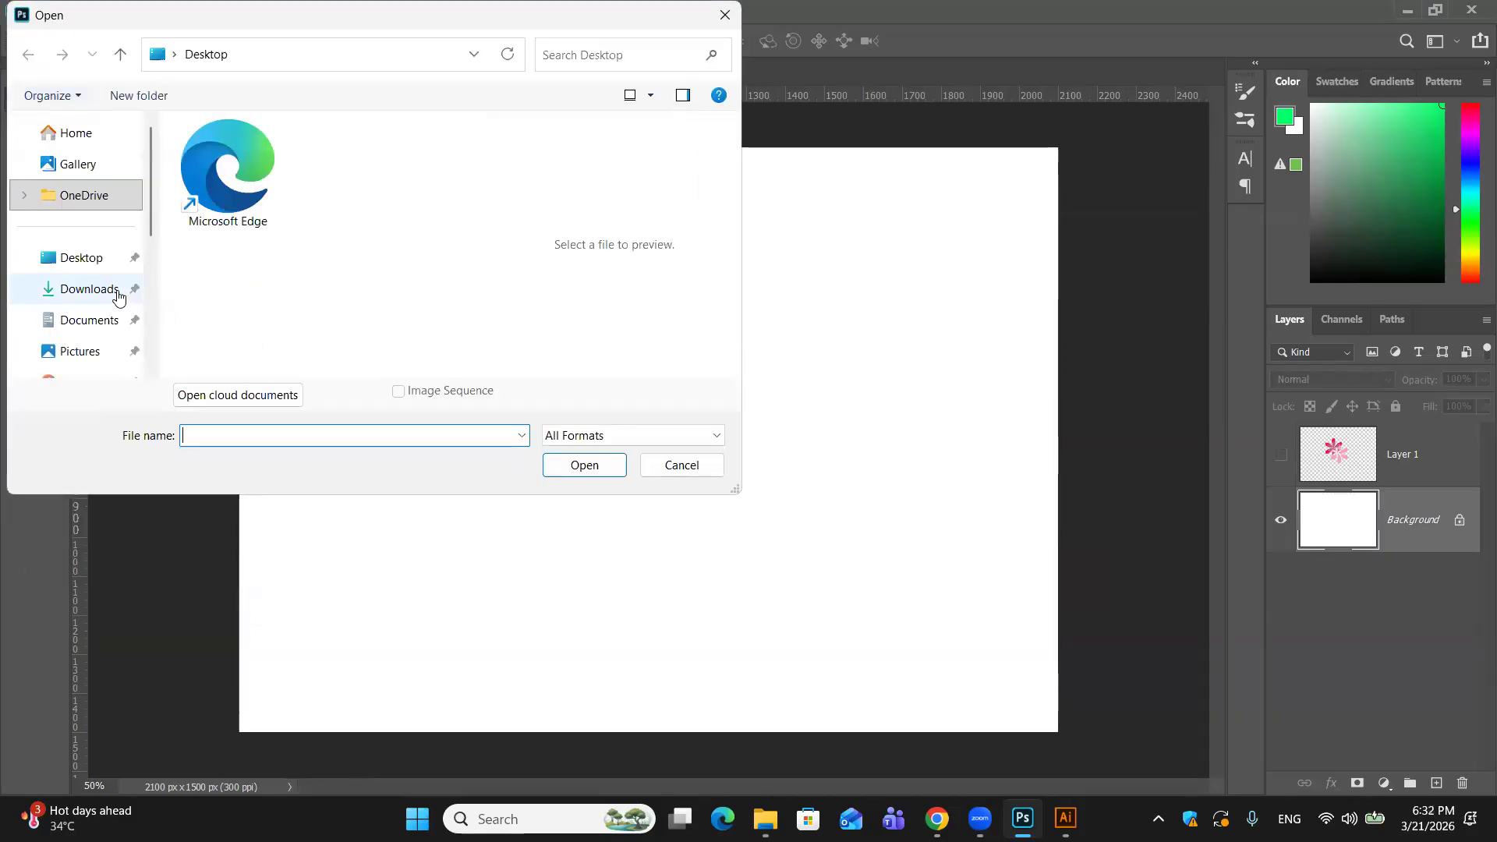
{"action": "left_click", "coordinate": [117, 295]}
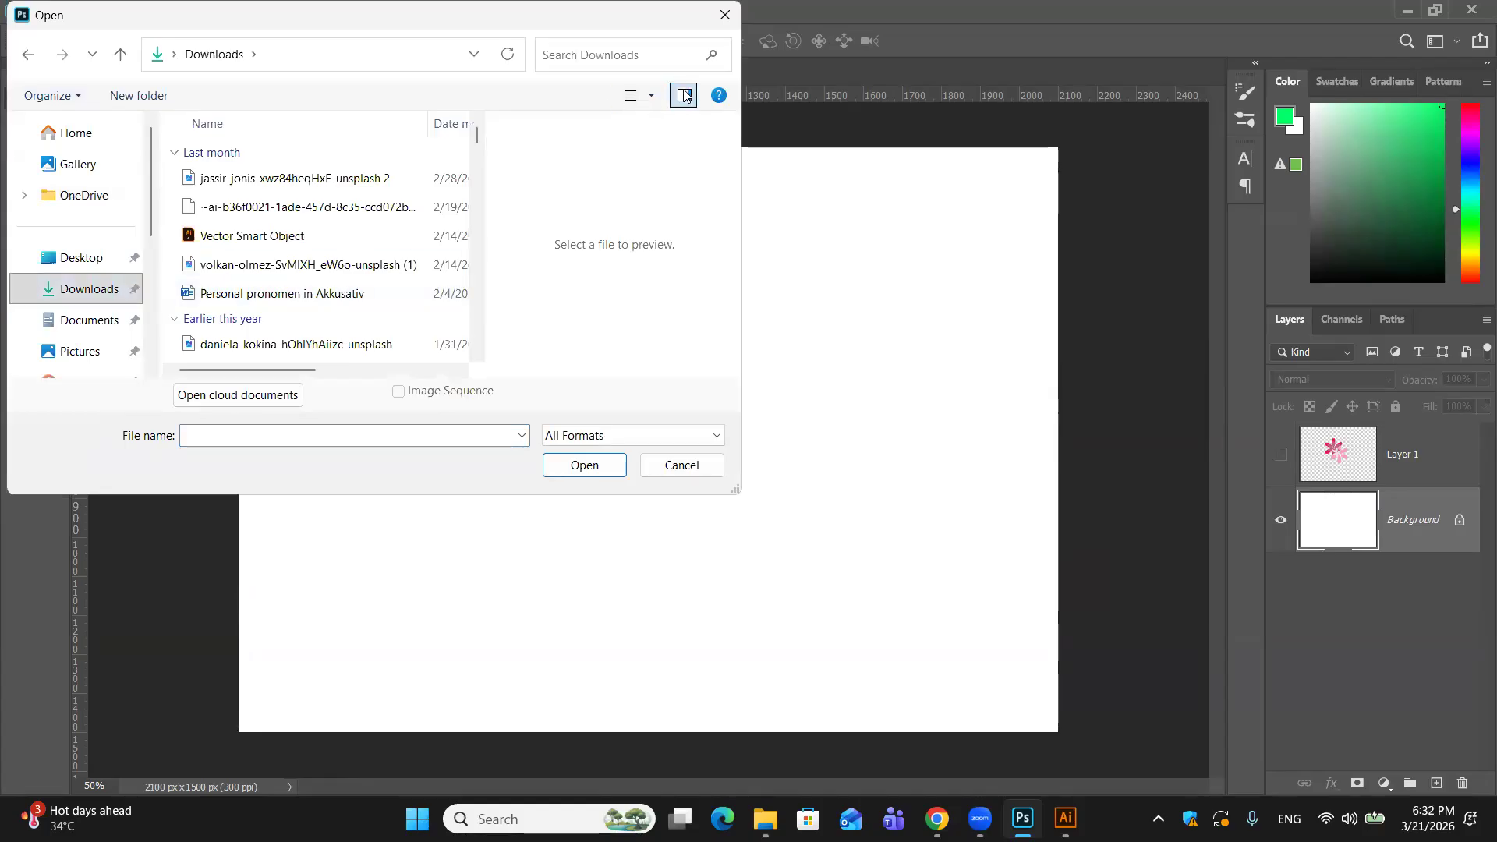
{"action": "left_click", "coordinate": [685, 95]}
{"action": "left_click", "coordinate": [653, 95]}
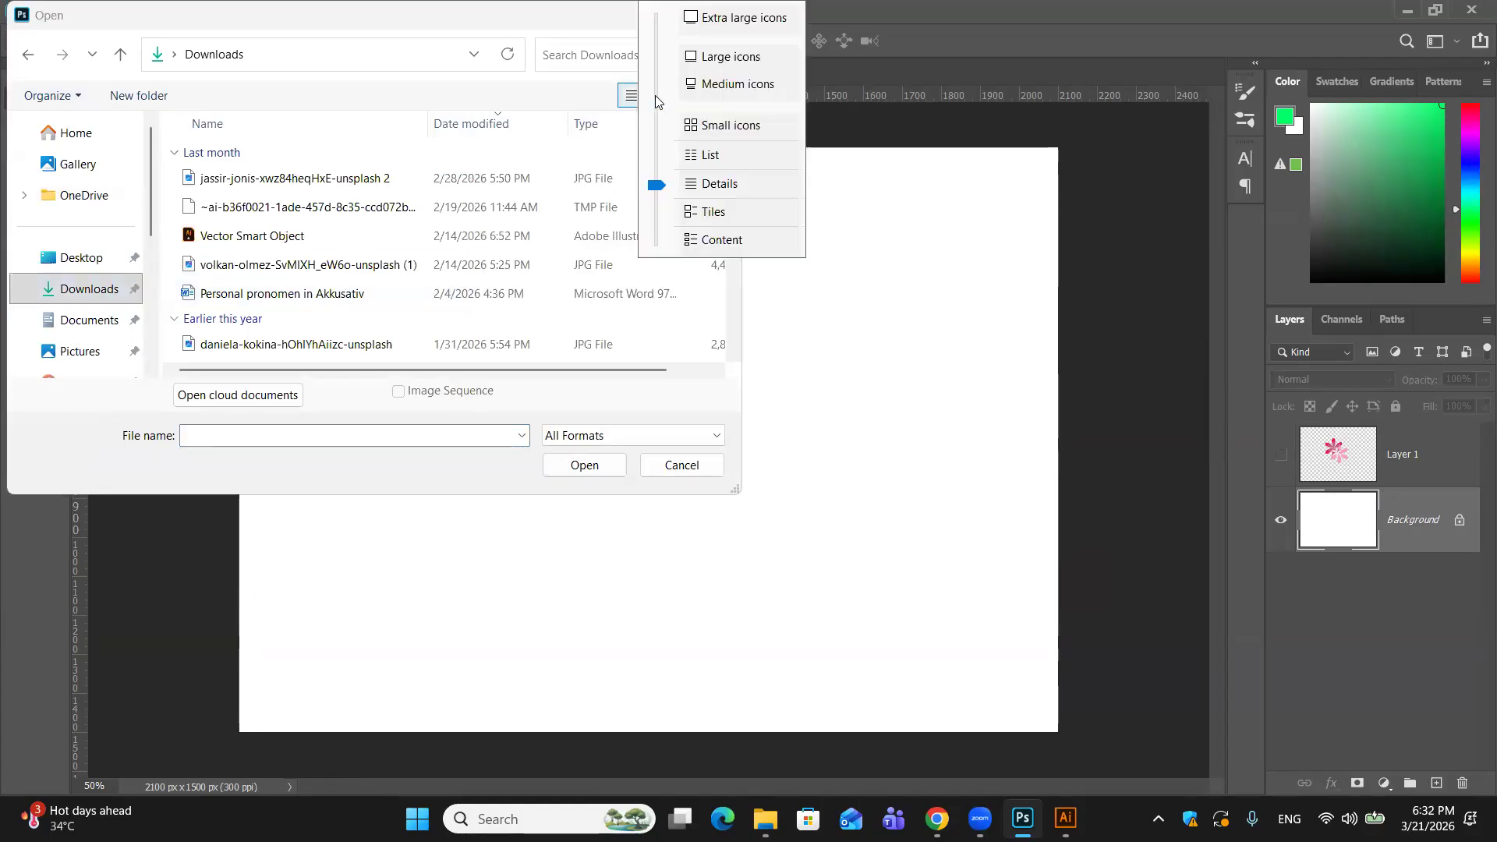
{"action": "left_click", "coordinate": [633, 97]}
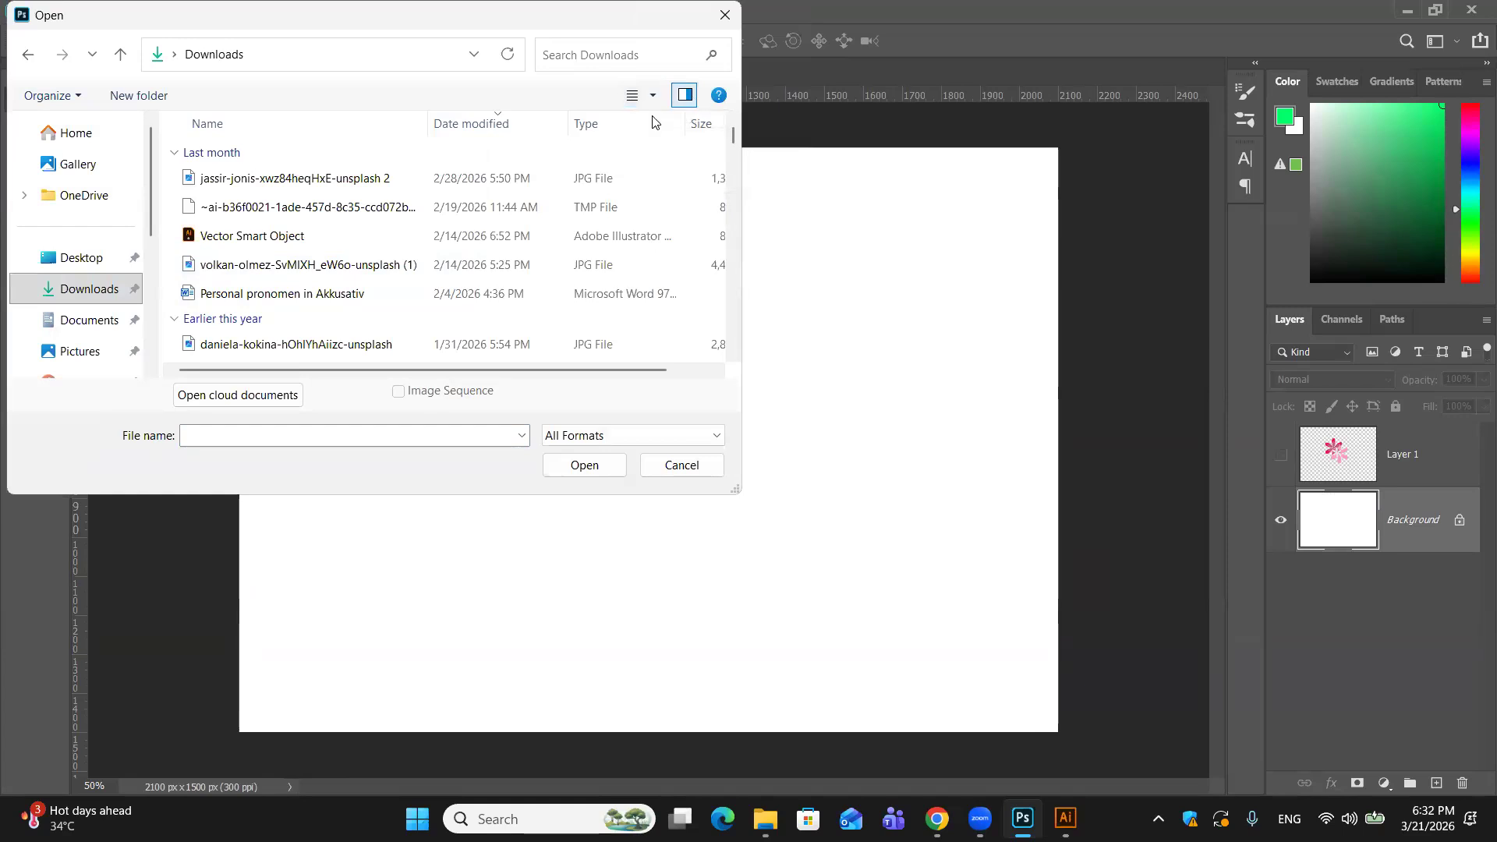
{"action": "scroll", "coordinate": [494, 221], "scroll_direction": "down", "scroll_amount": 5}
{"action": "scroll", "coordinate": [493, 220], "scroll_direction": "down", "scroll_amount": 15}
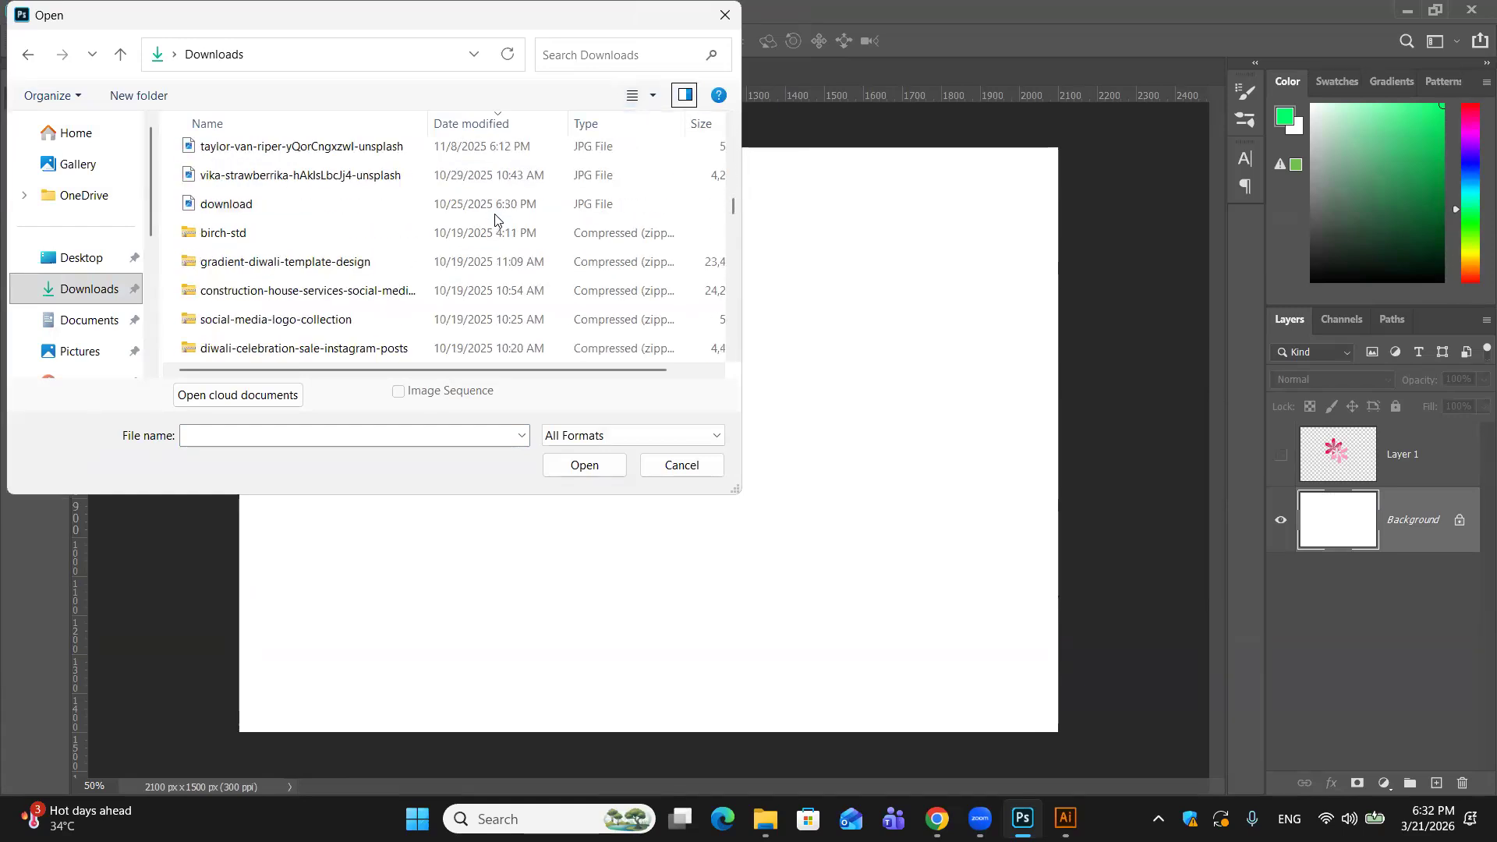
{"action": "scroll", "coordinate": [494, 217], "scroll_direction": "down", "scroll_amount": 5}
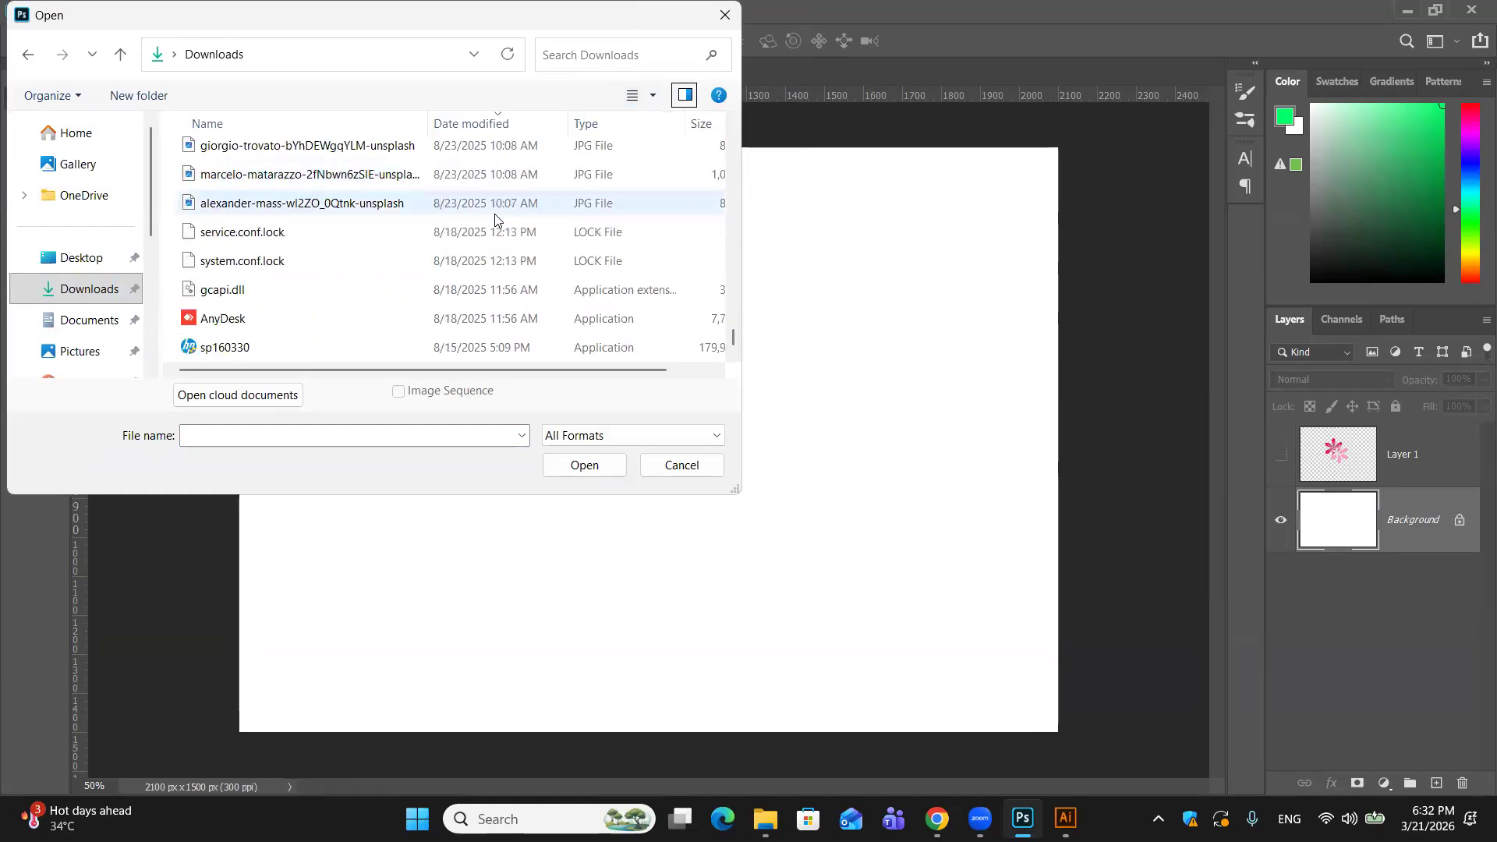
{"action": "left_click", "coordinate": [675, 465]}
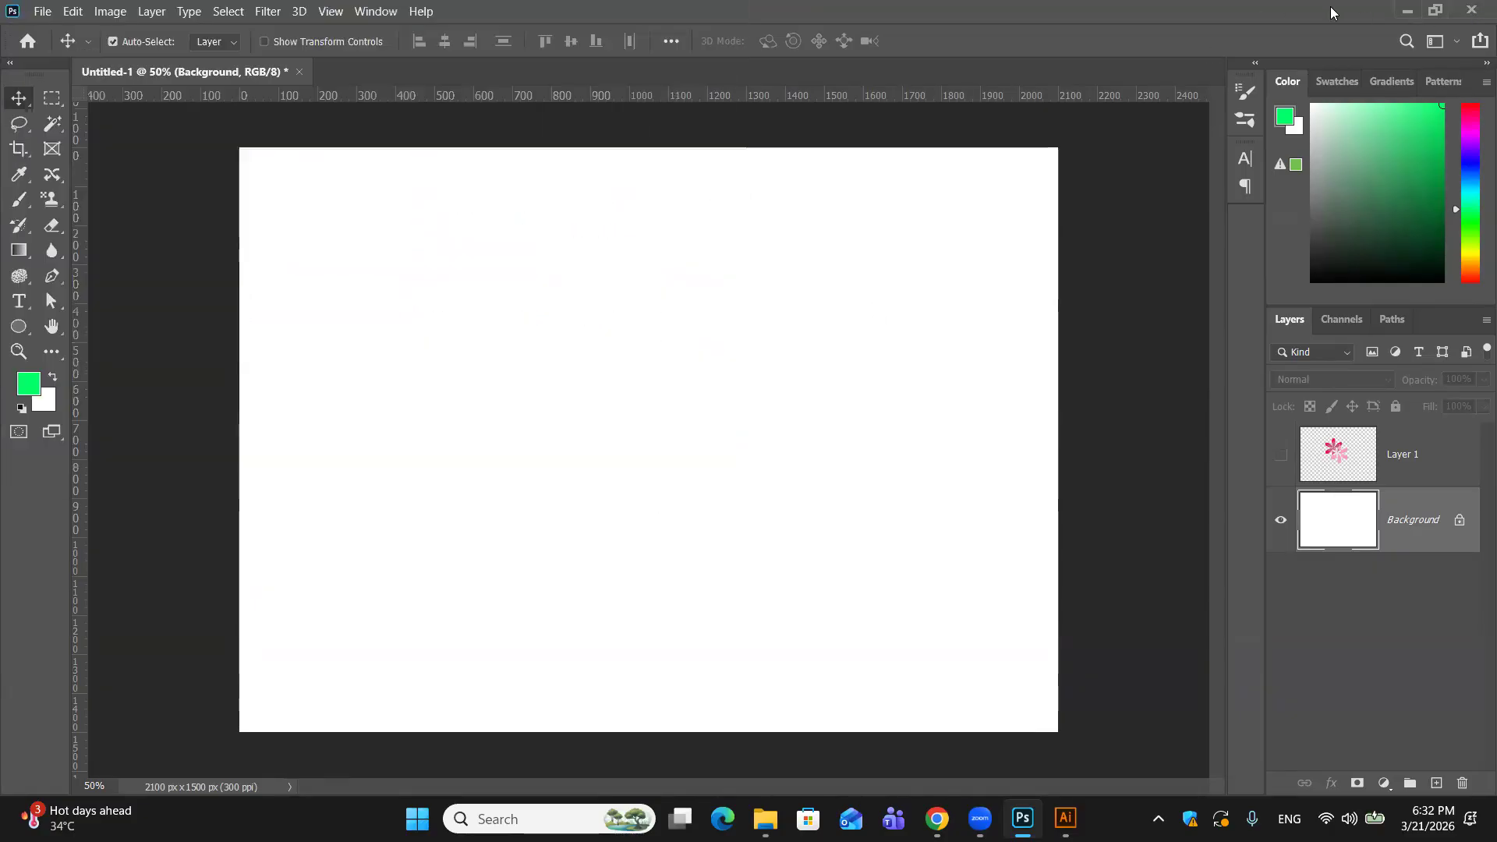
{"action": "left_click", "coordinate": [1408, 11]}
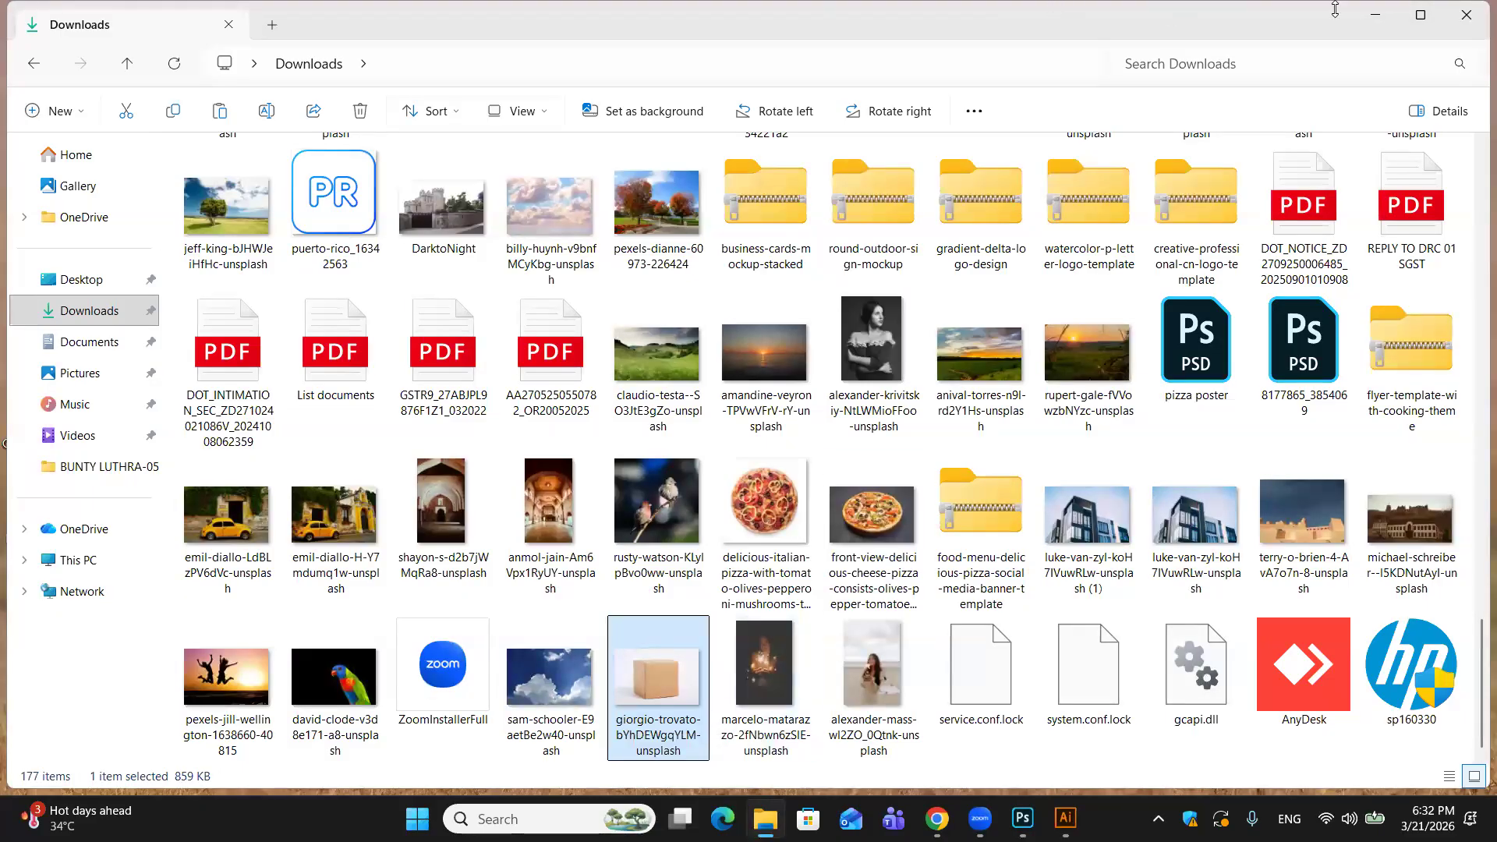
{"action": "left_click", "coordinate": [1367, 15]}
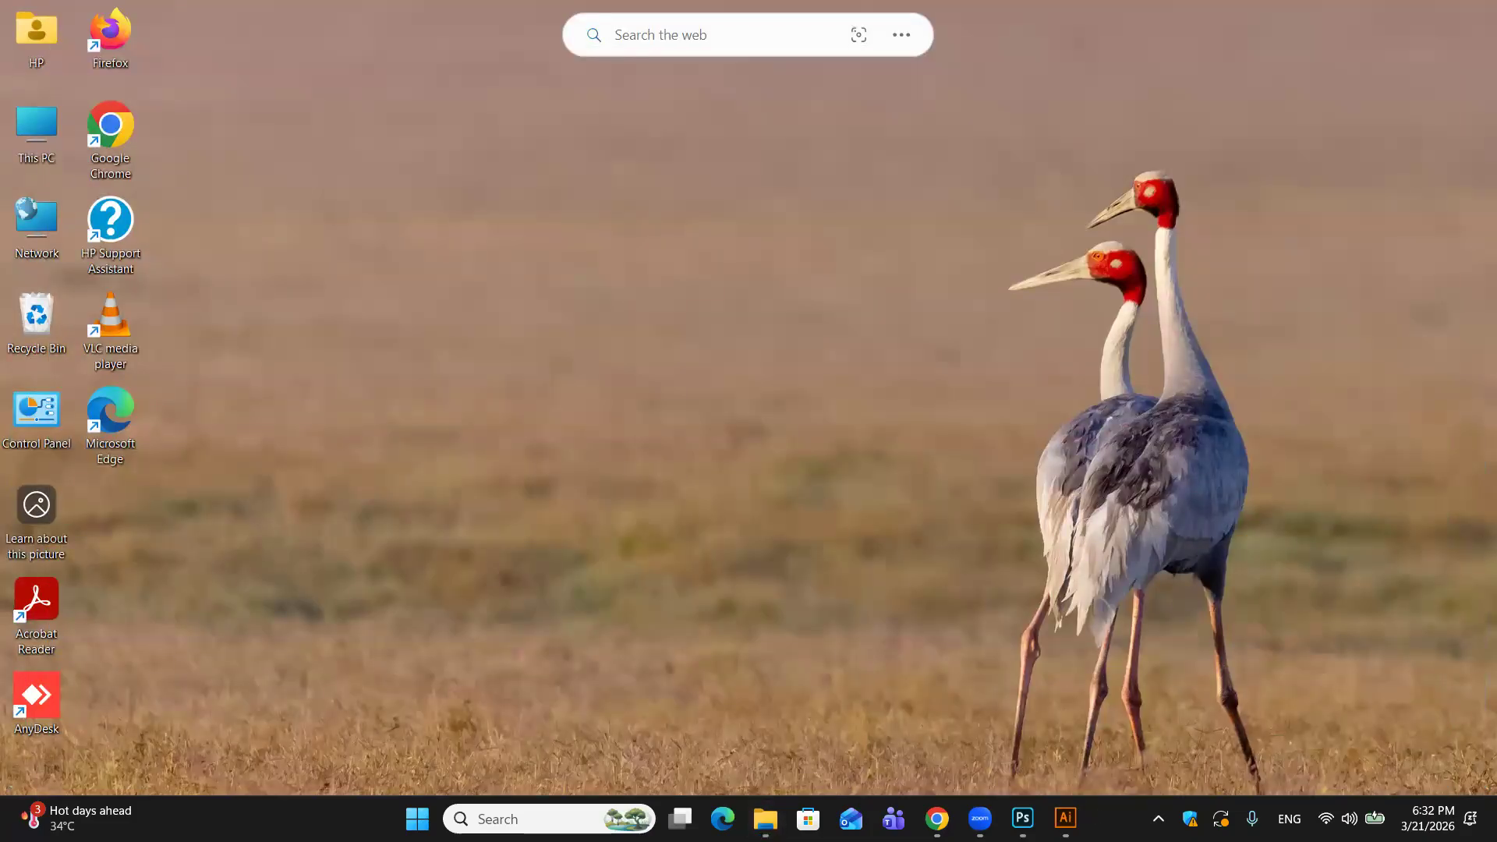
{"action": "left_click", "coordinate": [1022, 818]}
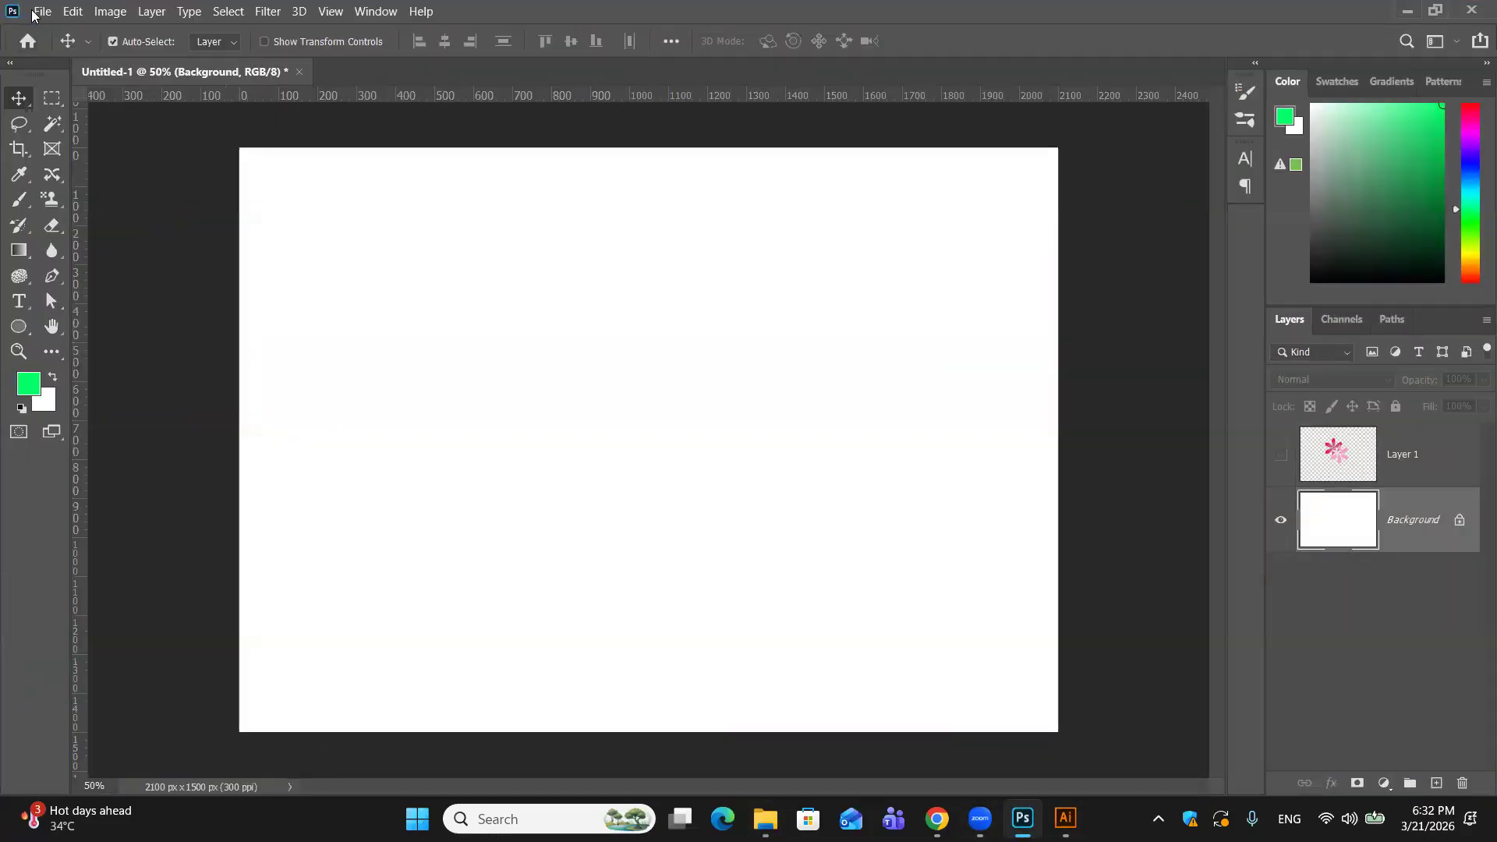
Step: Browse the Downloads folder in the Open dialog down to the cardboard box photo near the end of the list
{"action": "left_click", "coordinate": [33, 14]}
{"action": "left_click", "coordinate": [45, 43]}
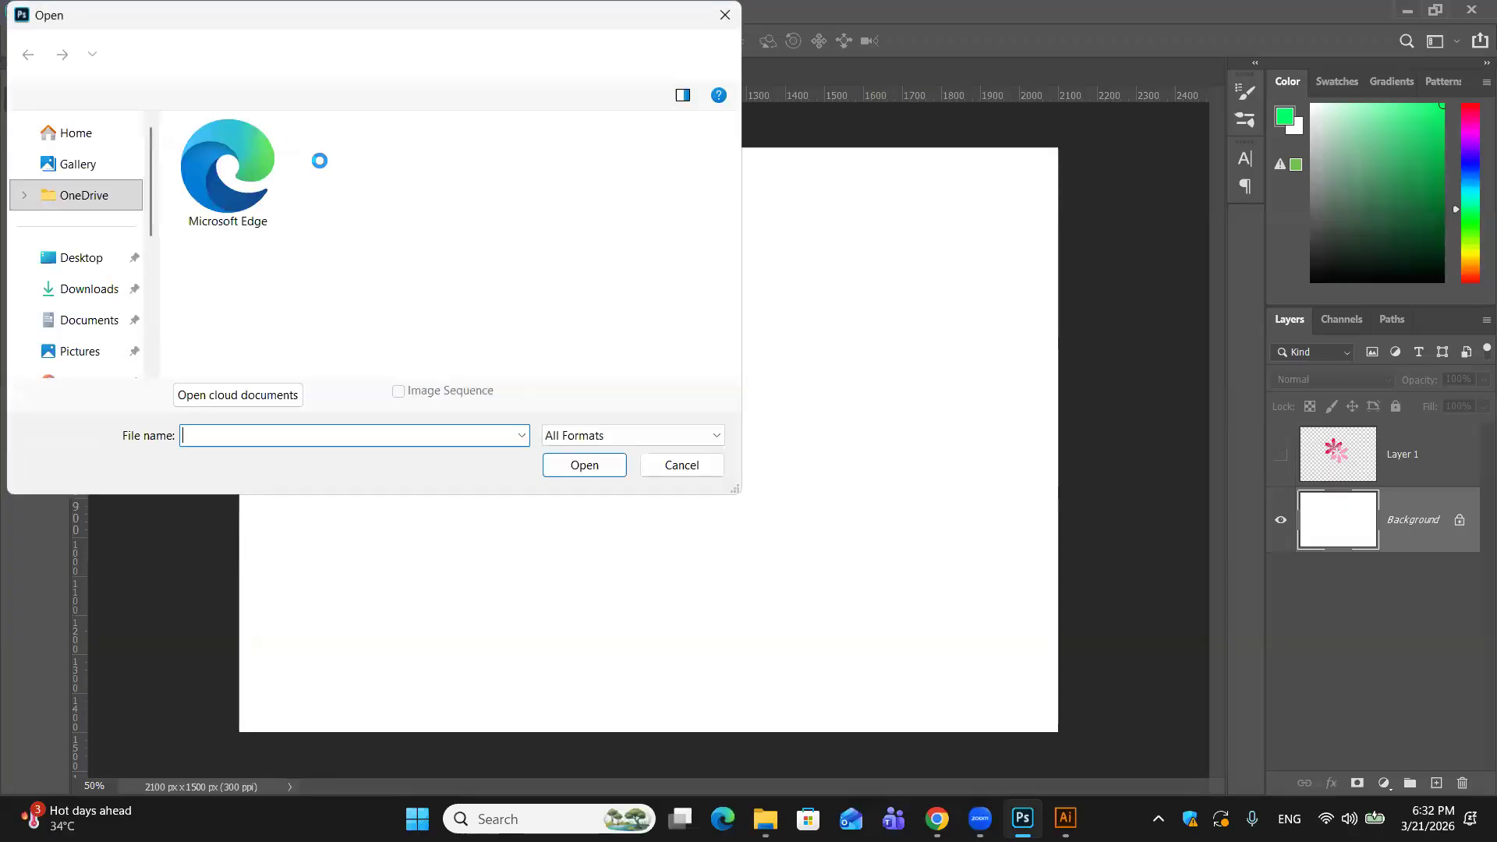
{"action": "left_click", "coordinate": [94, 293]}
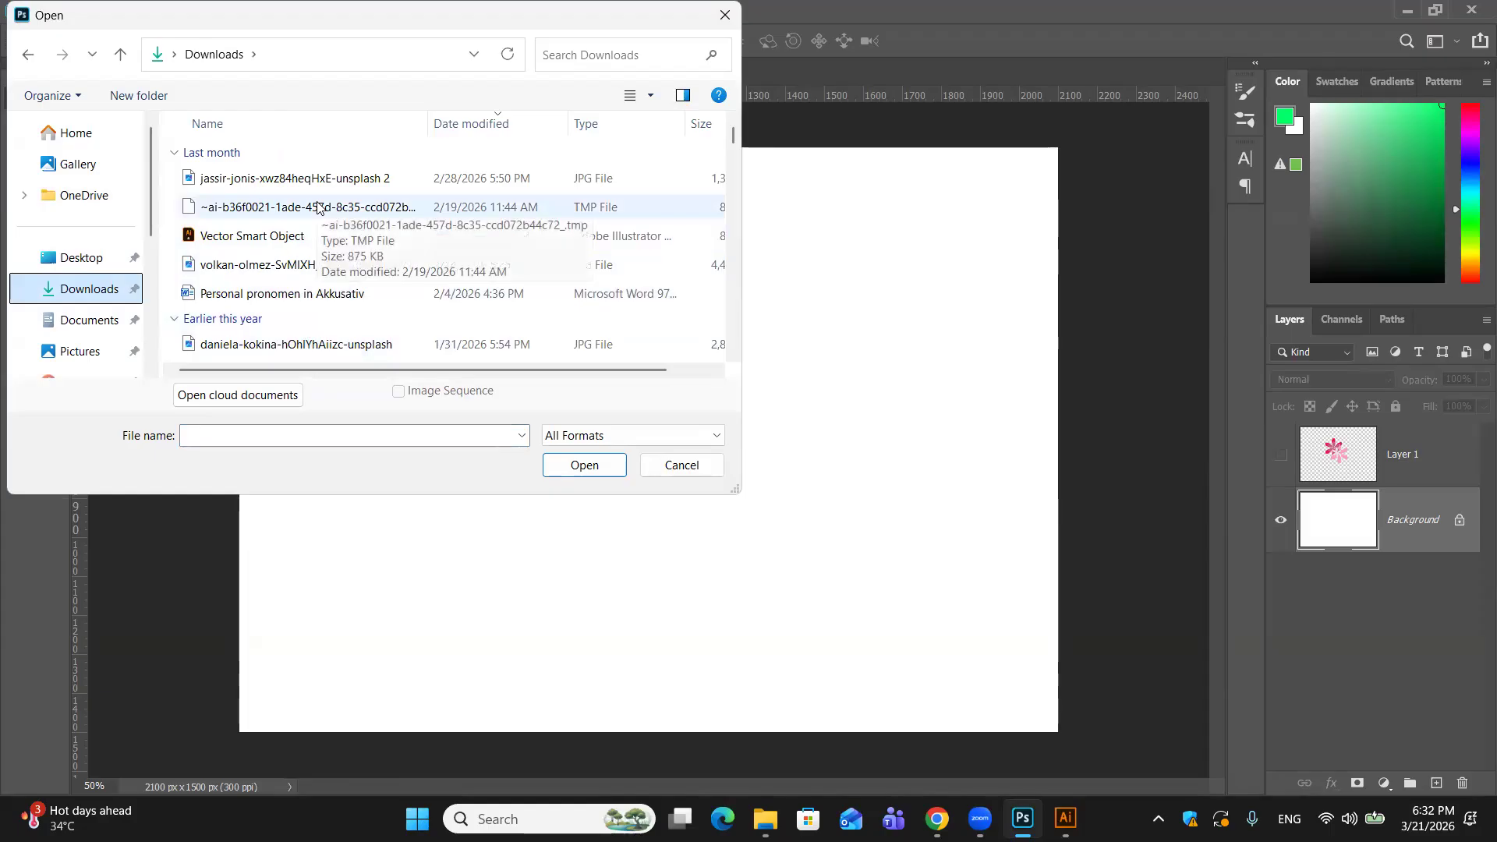
{"action": "left_click", "coordinate": [731, 206]}
{"action": "left_click", "coordinate": [733, 207]}
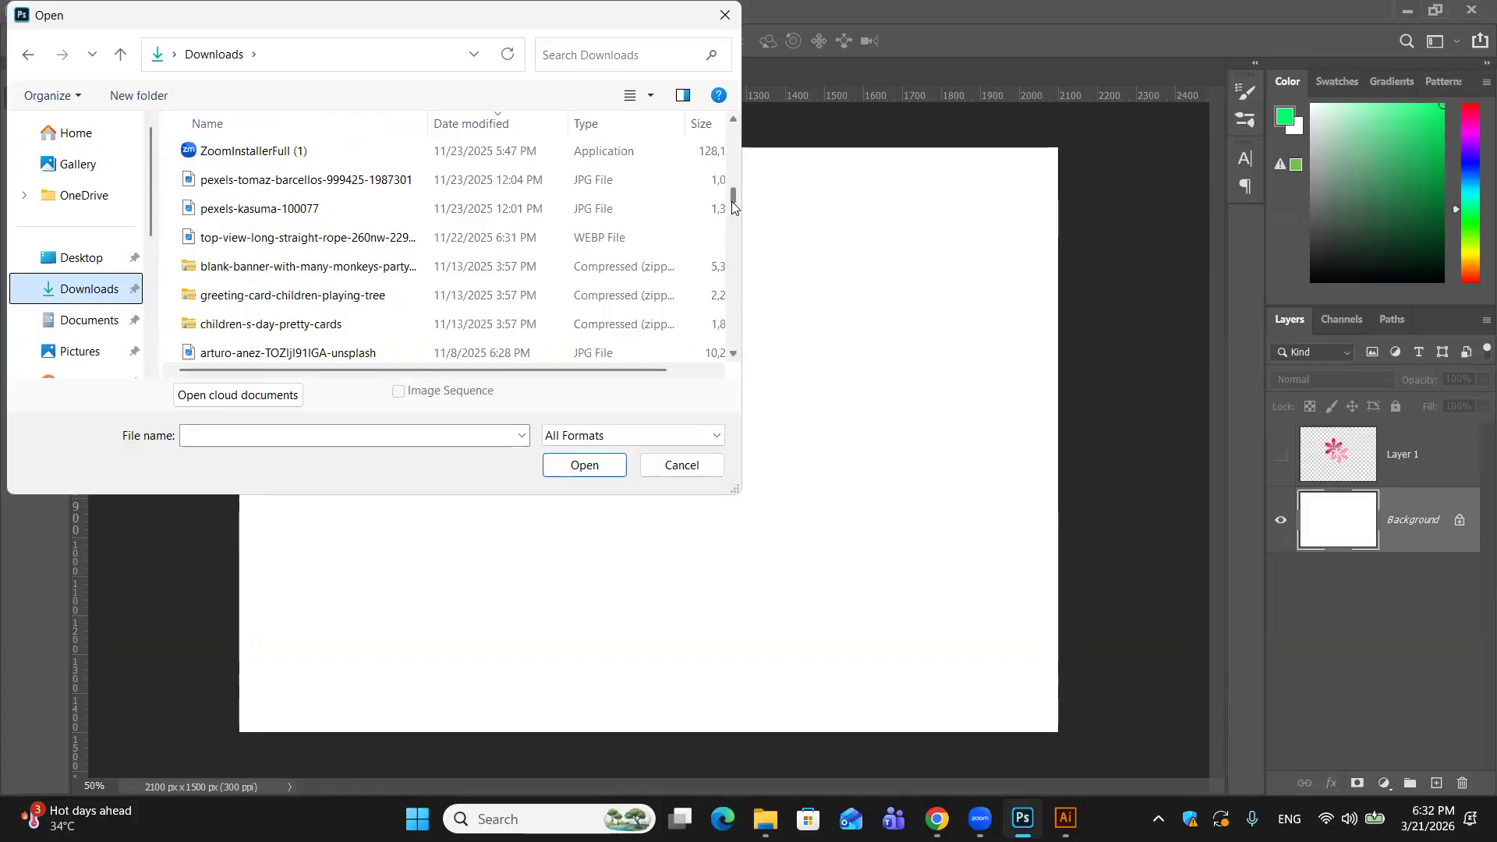
{"action": "left_click_drag", "start_coordinate": [732, 201], "coordinate": [730, 368]}
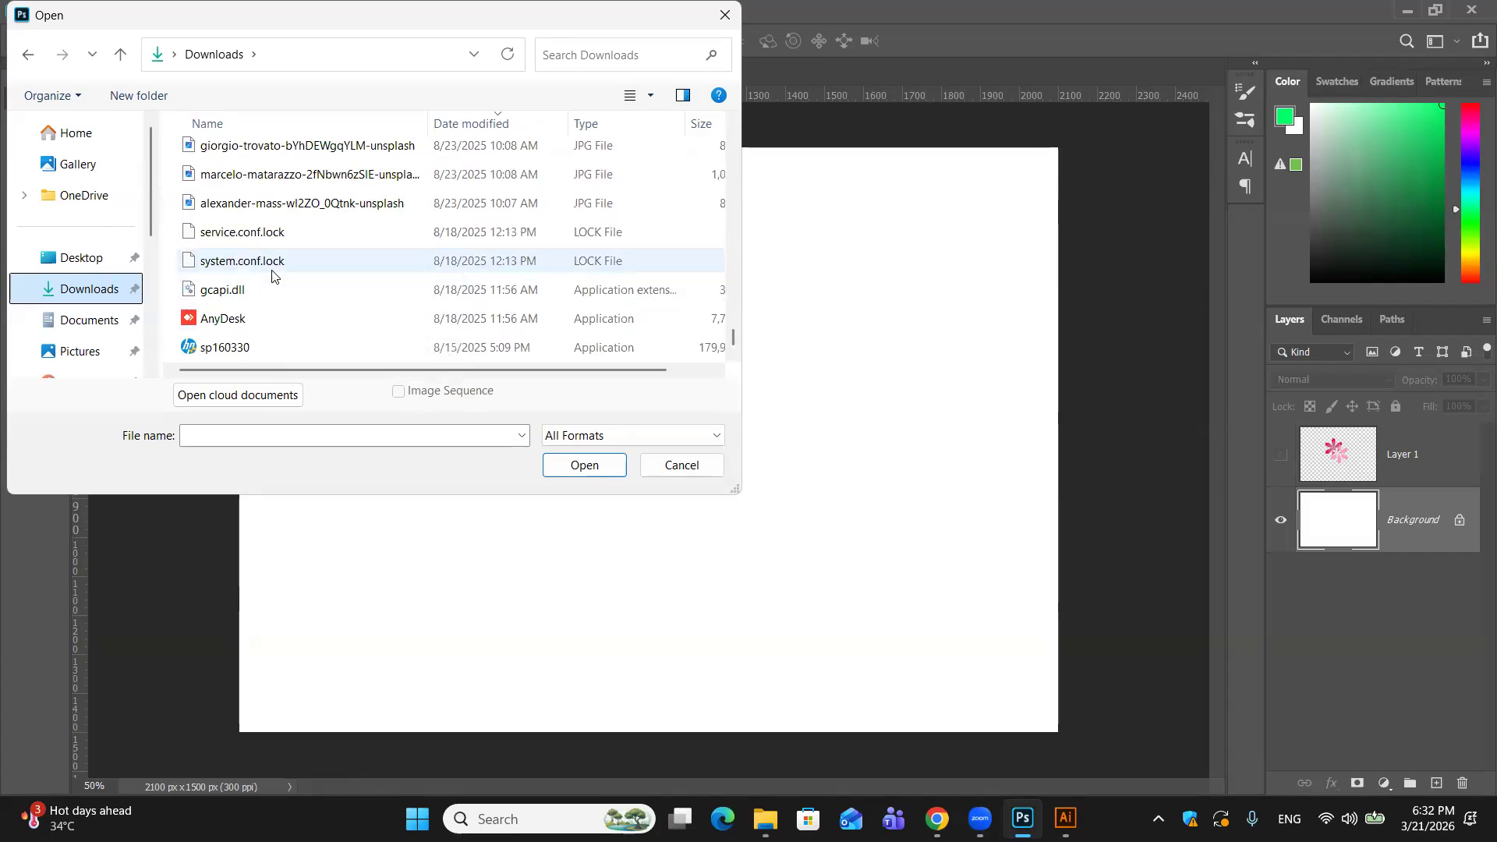
Step: Open the cardboard box photo from the Downloads folder
{"action": "scroll", "coordinate": [272, 272], "scroll_direction": "up", "scroll_amount": 1}
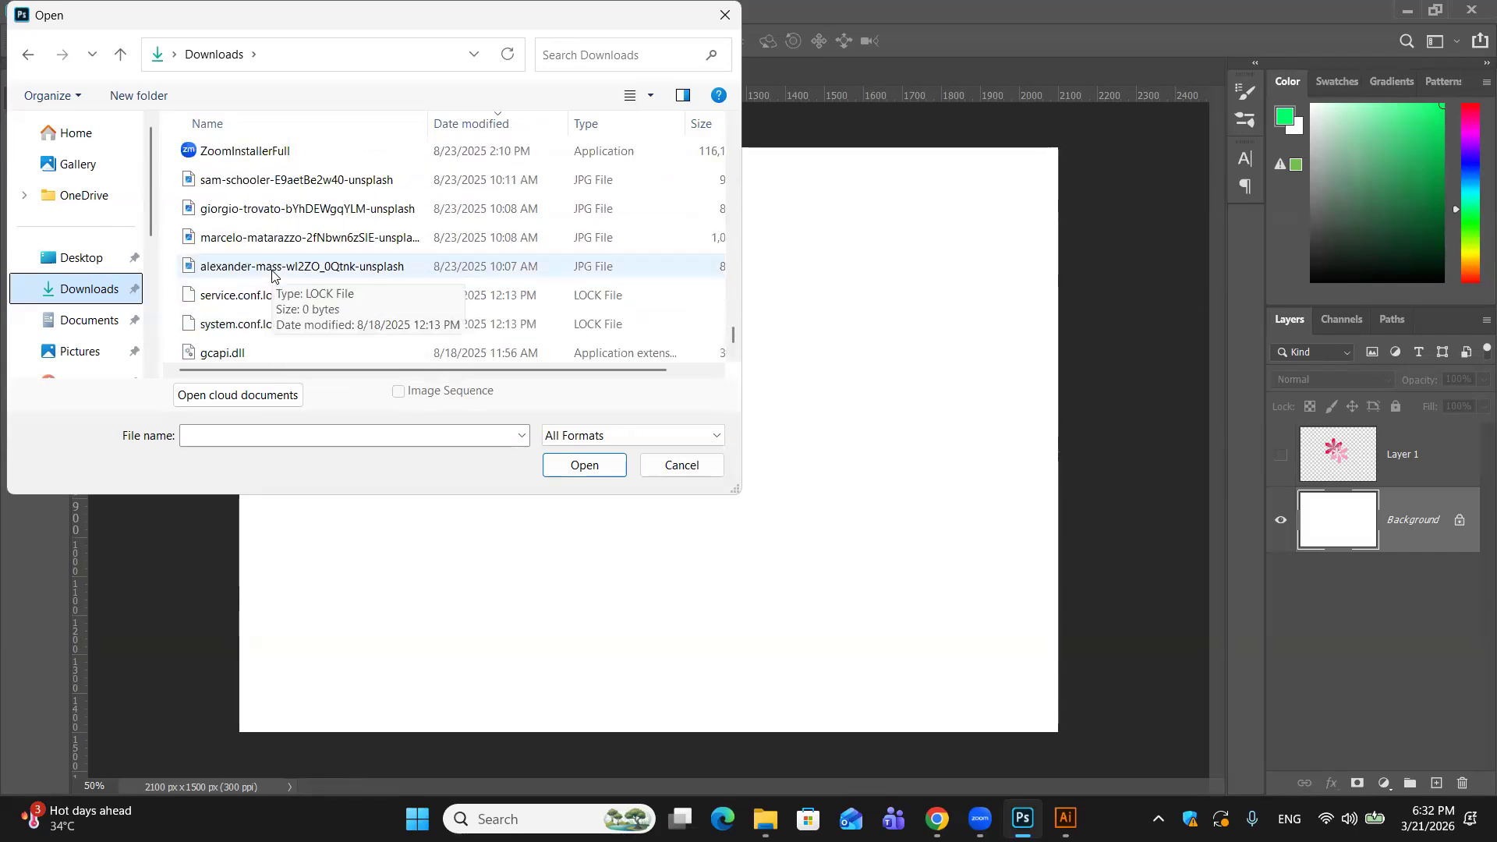
{"action": "left_click", "coordinate": [273, 209]}
{"action": "left_click", "coordinate": [584, 464]}
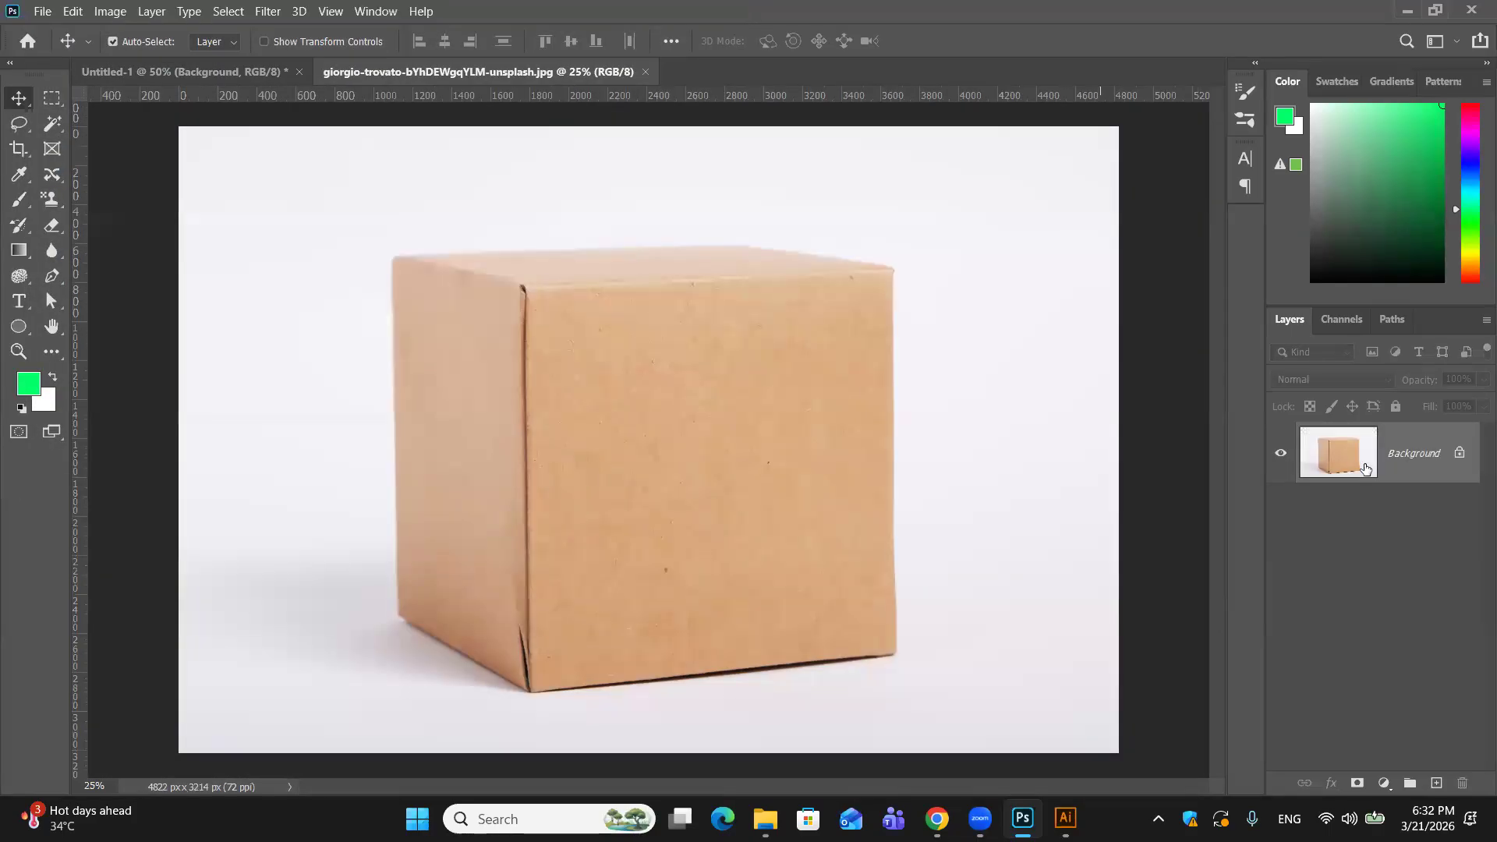
Step: Copy the cardboard box photo into the Untitled-1 document as a new layer above the Background
{"action": "left_click", "coordinate": [272, 72]}
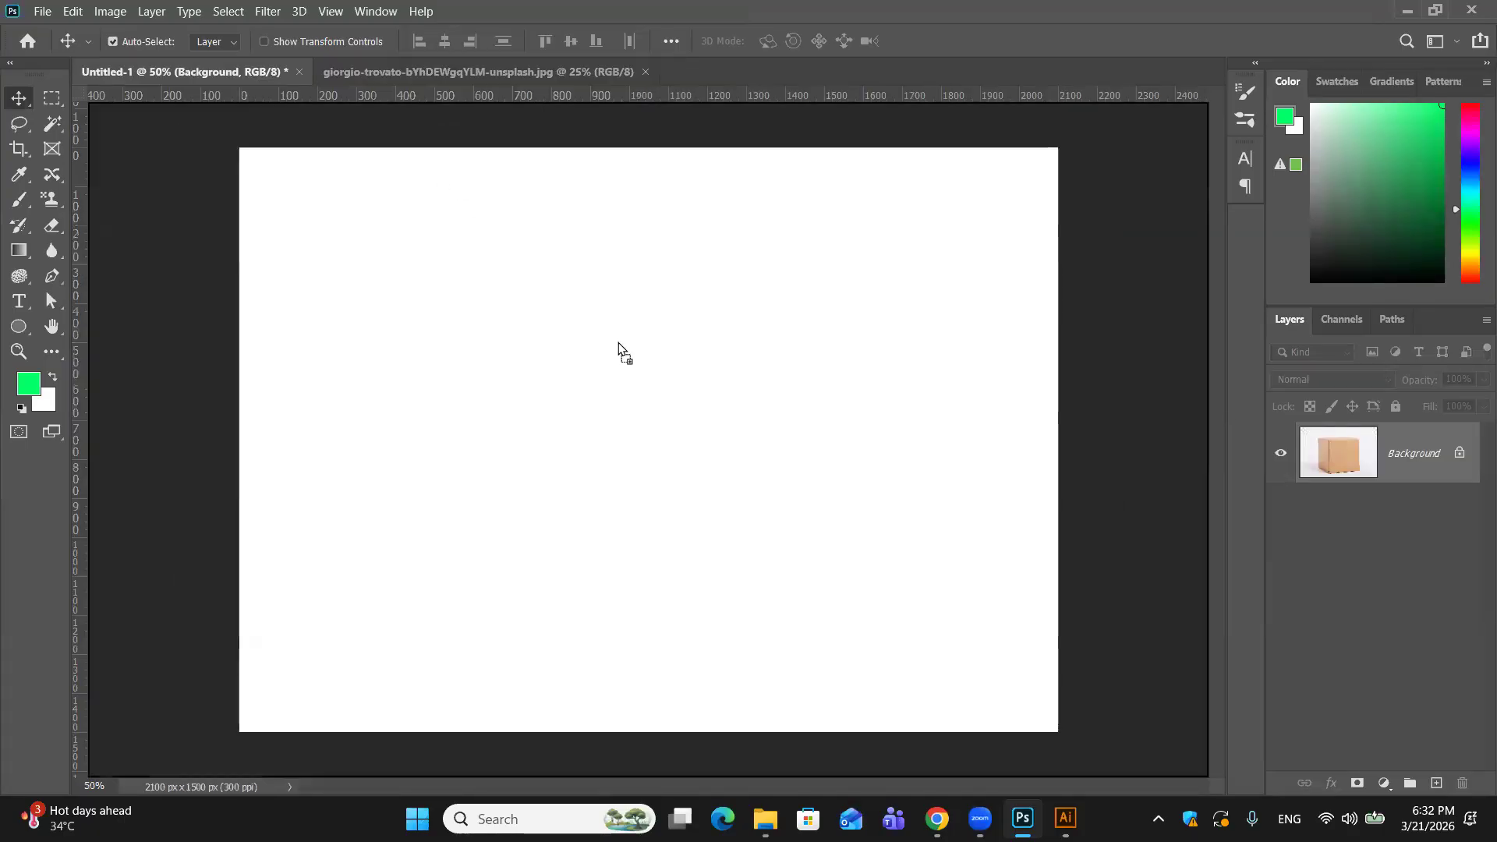
{"action": "left_click", "coordinate": [503, 73]}
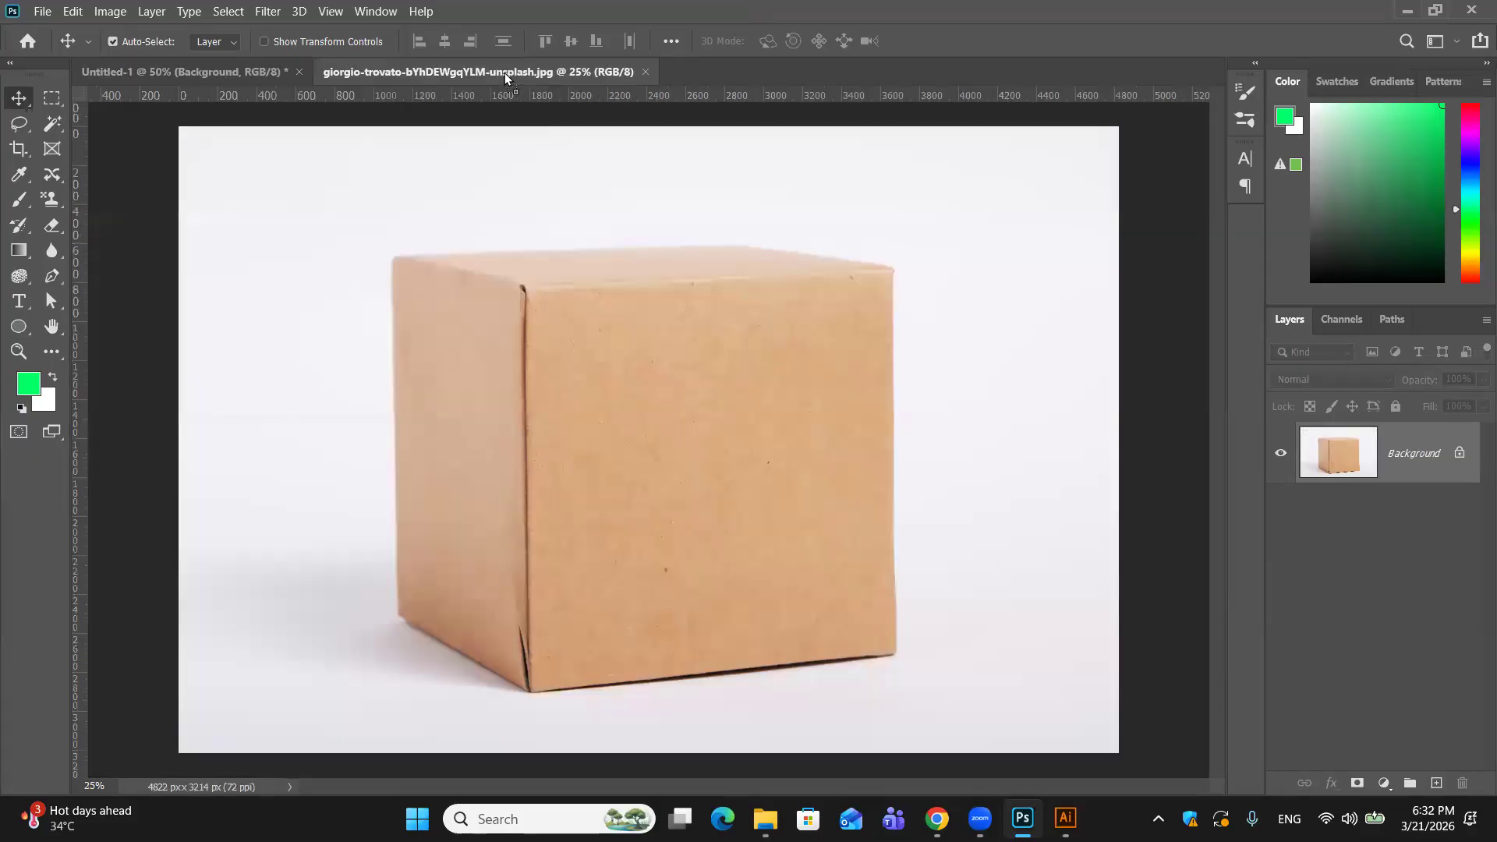
{"action": "left_click", "coordinate": [231, 72]}
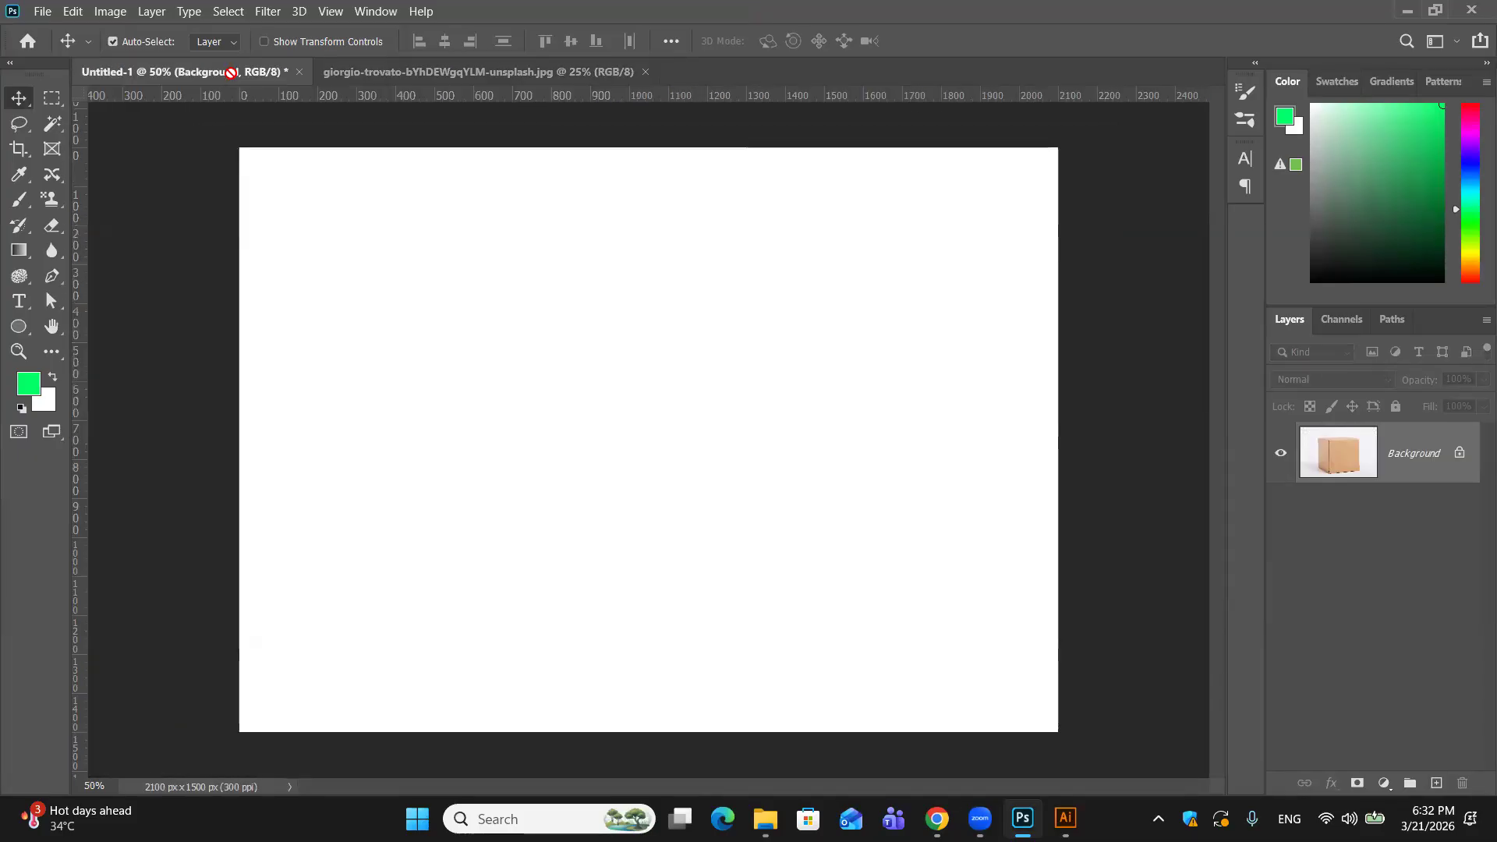
{"action": "left_click_drag", "start_coordinate": [230, 72], "coordinate": [725, 561]}
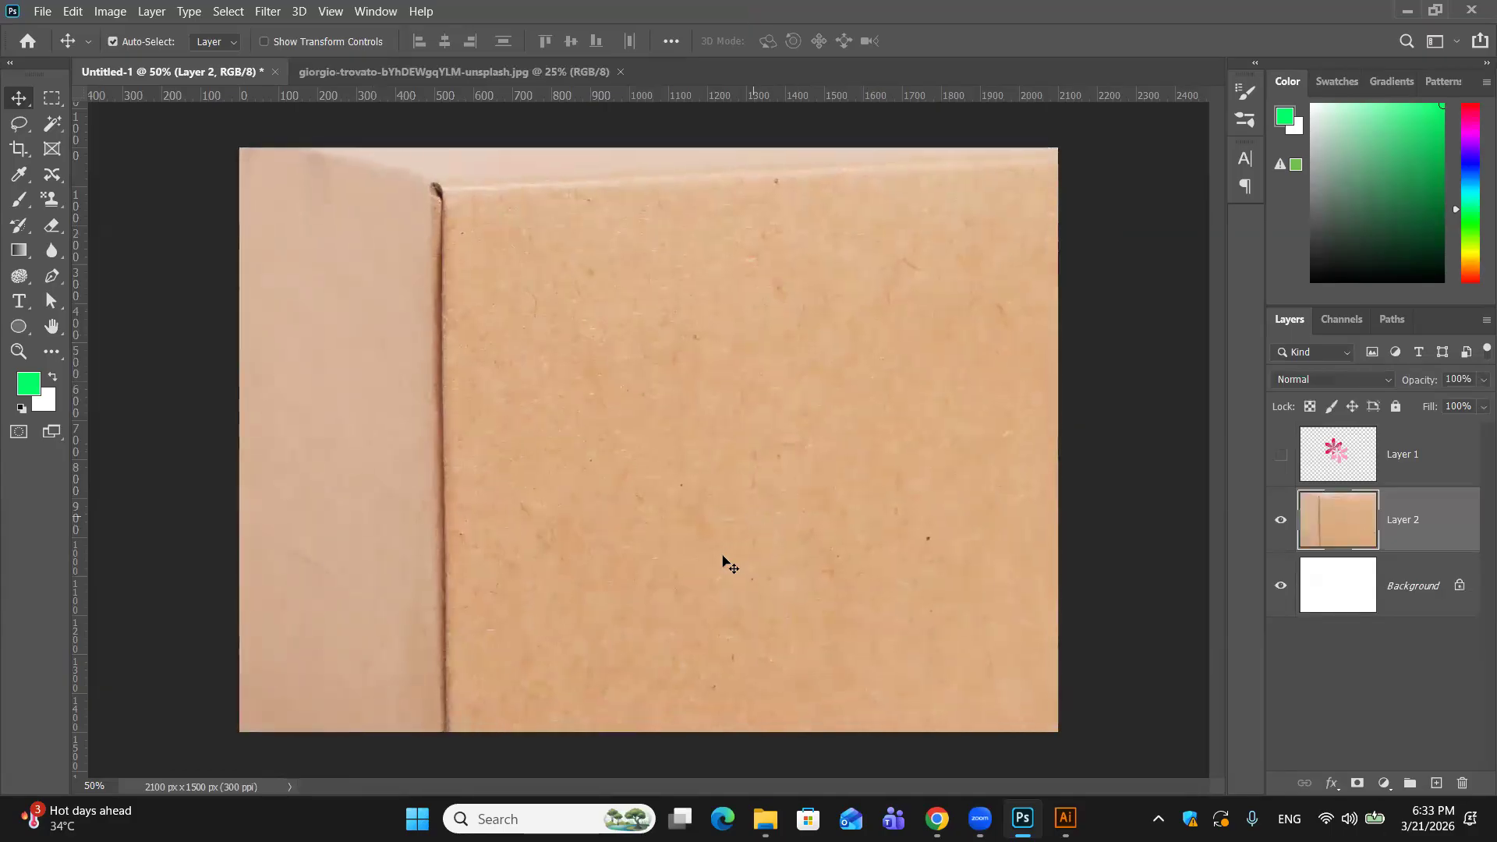
Step: Scale the box photo to about 48.4% and reposition it so the whole box sits centred on the canvas
{"action": "key", "text": "ctrl+t"}
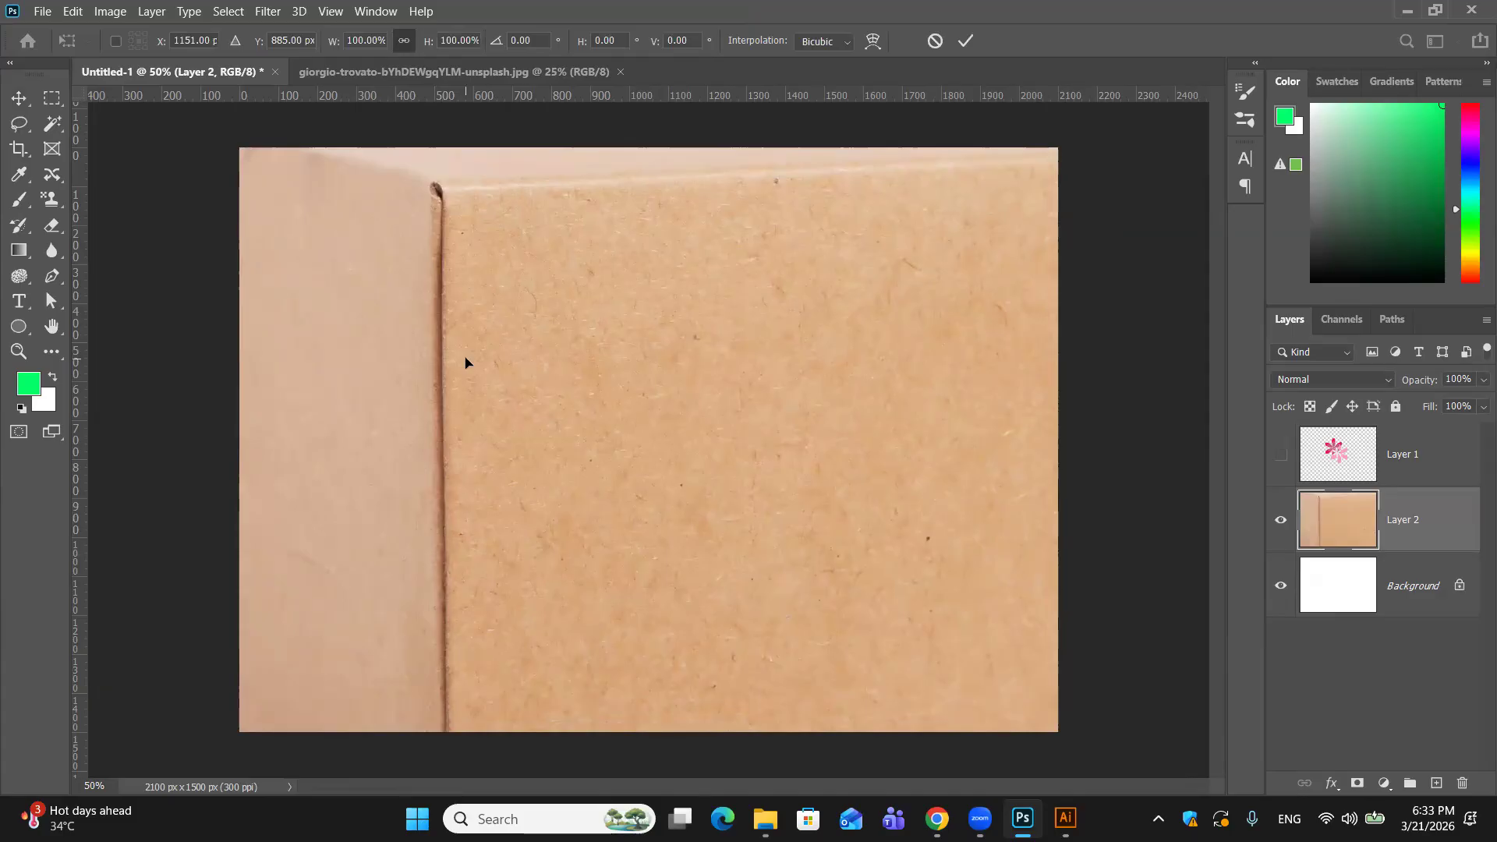
{"action": "key", "text": "ctrl+plus"}
{"action": "key", "text": "ctrl+minus"}
{"action": "key", "text": "ctrl+minus"}
{"action": "key", "text": "ctrl+minus"}
{"action": "key", "text": "ctrl+minus"}
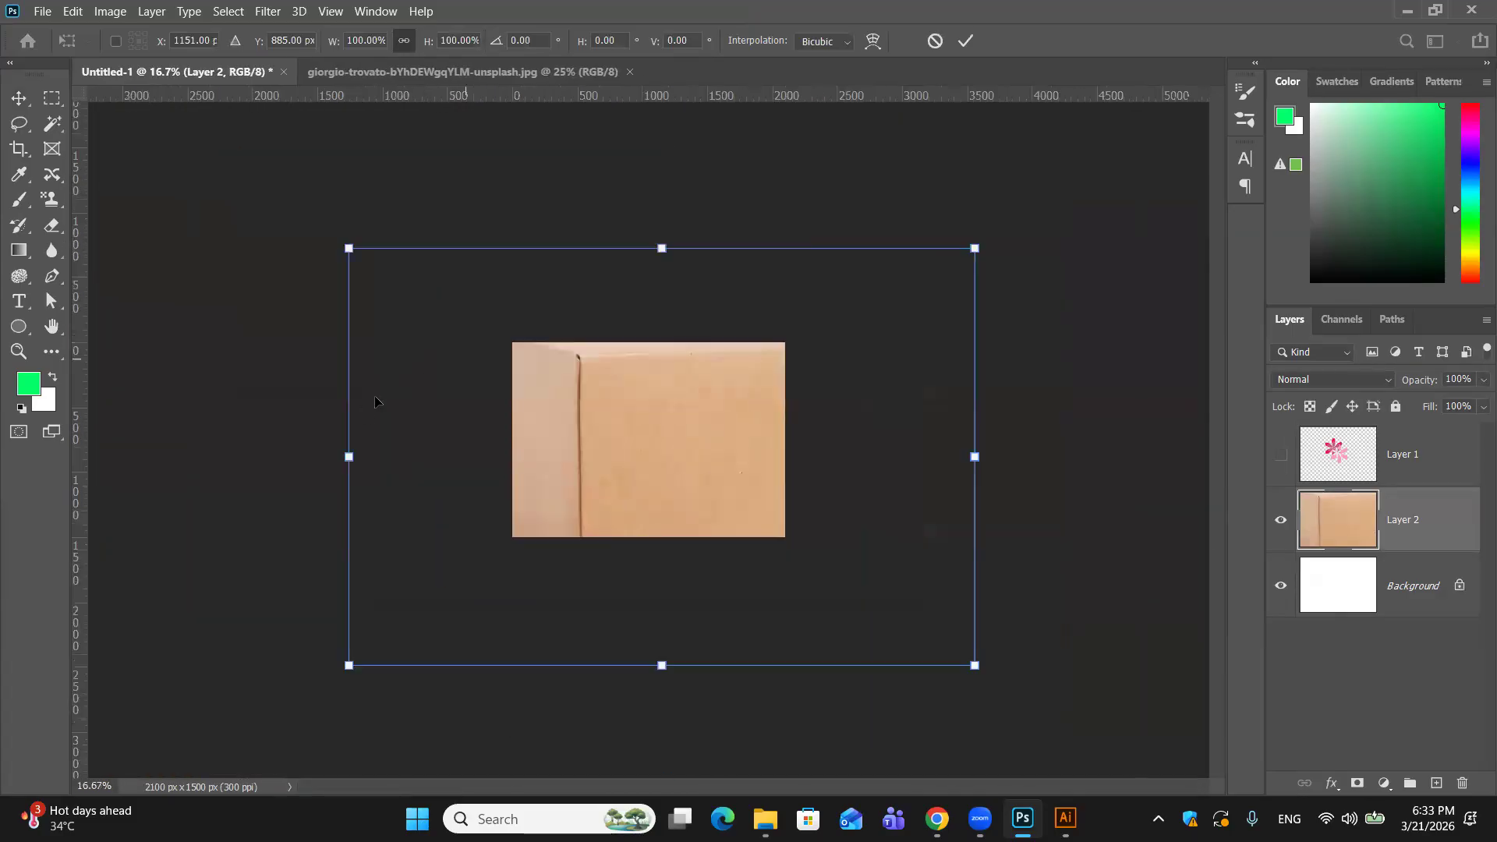
{"action": "left_click_drag", "start_coordinate": [349, 665], "coordinate": [671, 450]}
{"action": "left_click_drag", "start_coordinate": [753, 409], "coordinate": [584, 492]}
{"action": "left_click", "coordinate": [965, 40]}
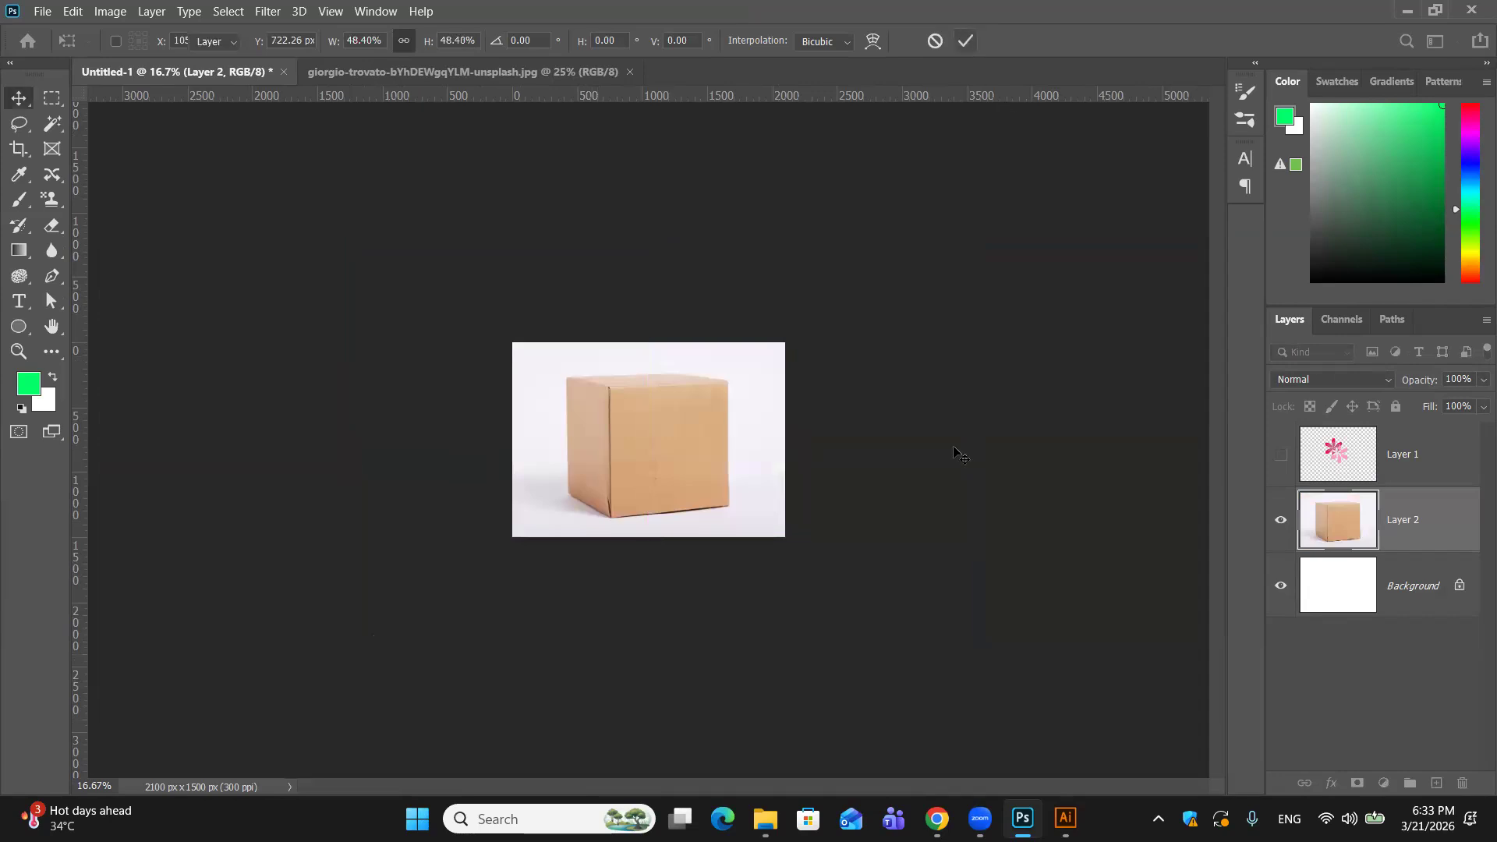
{"action": "key", "text": "ctrl+plus"}
{"action": "key", "text": "ctrl+plus"}
{"action": "key", "text": "ctrl+plus"}
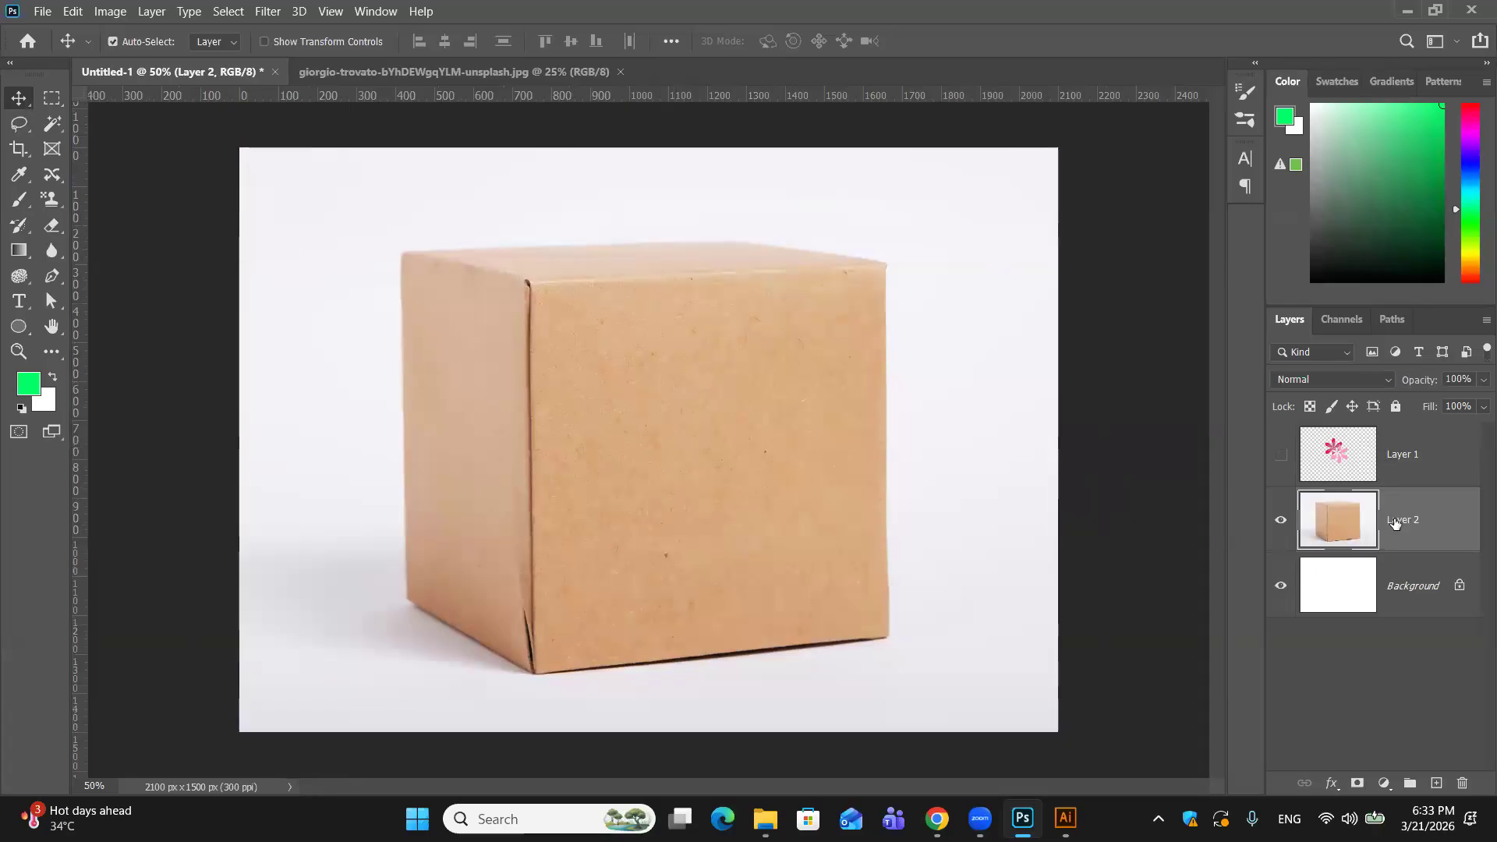
{"action": "left_click", "coordinate": [1130, 306]}
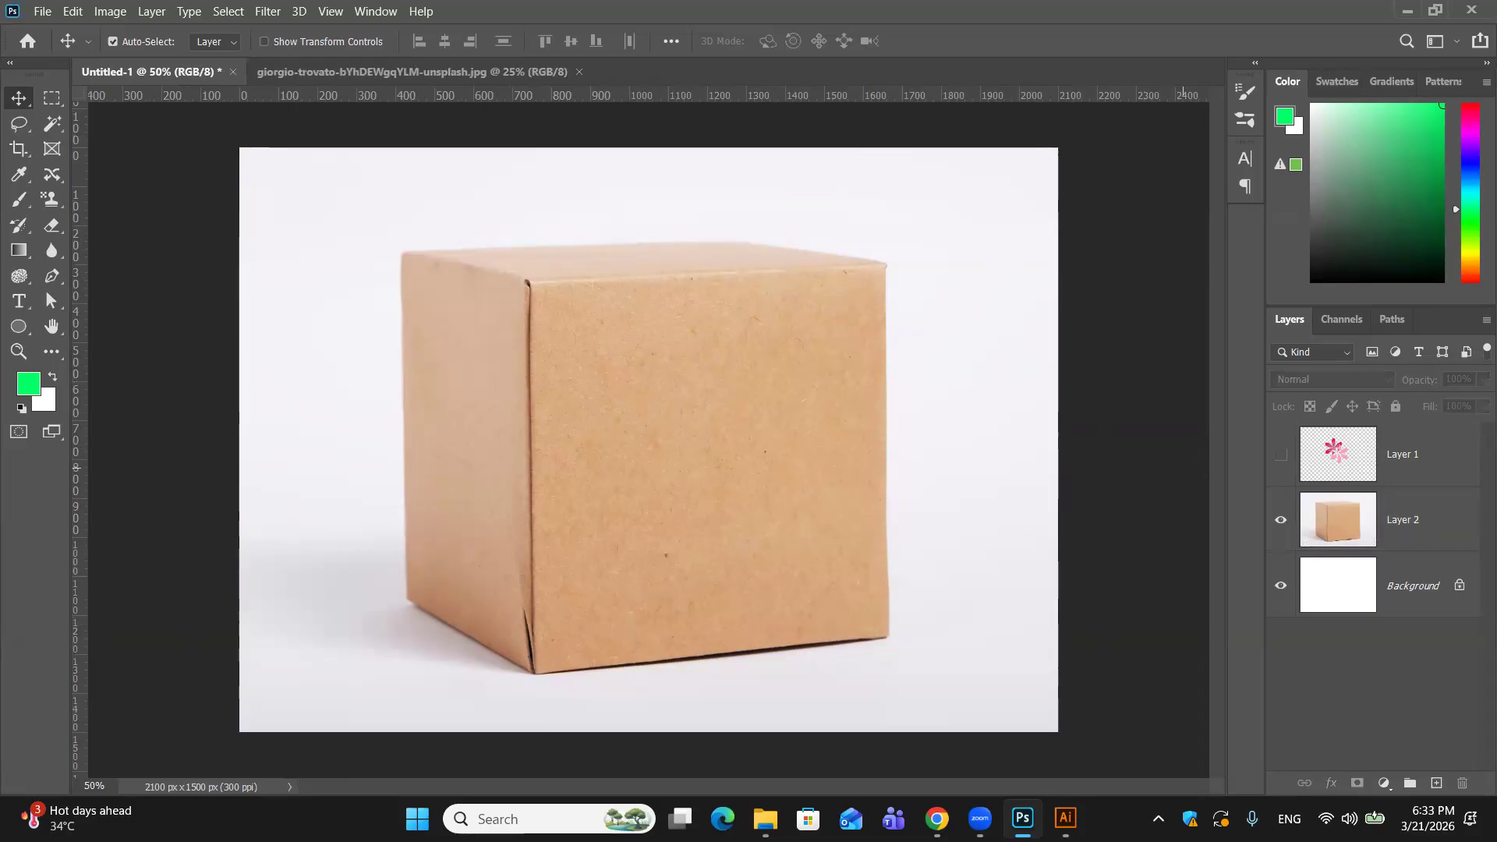
Step: Show the flower artwork on Layer 1 and move it onto the middle of the box's front face
{"action": "left_click", "coordinate": [1280, 452]}
{"action": "left_click", "coordinate": [1440, 518]}
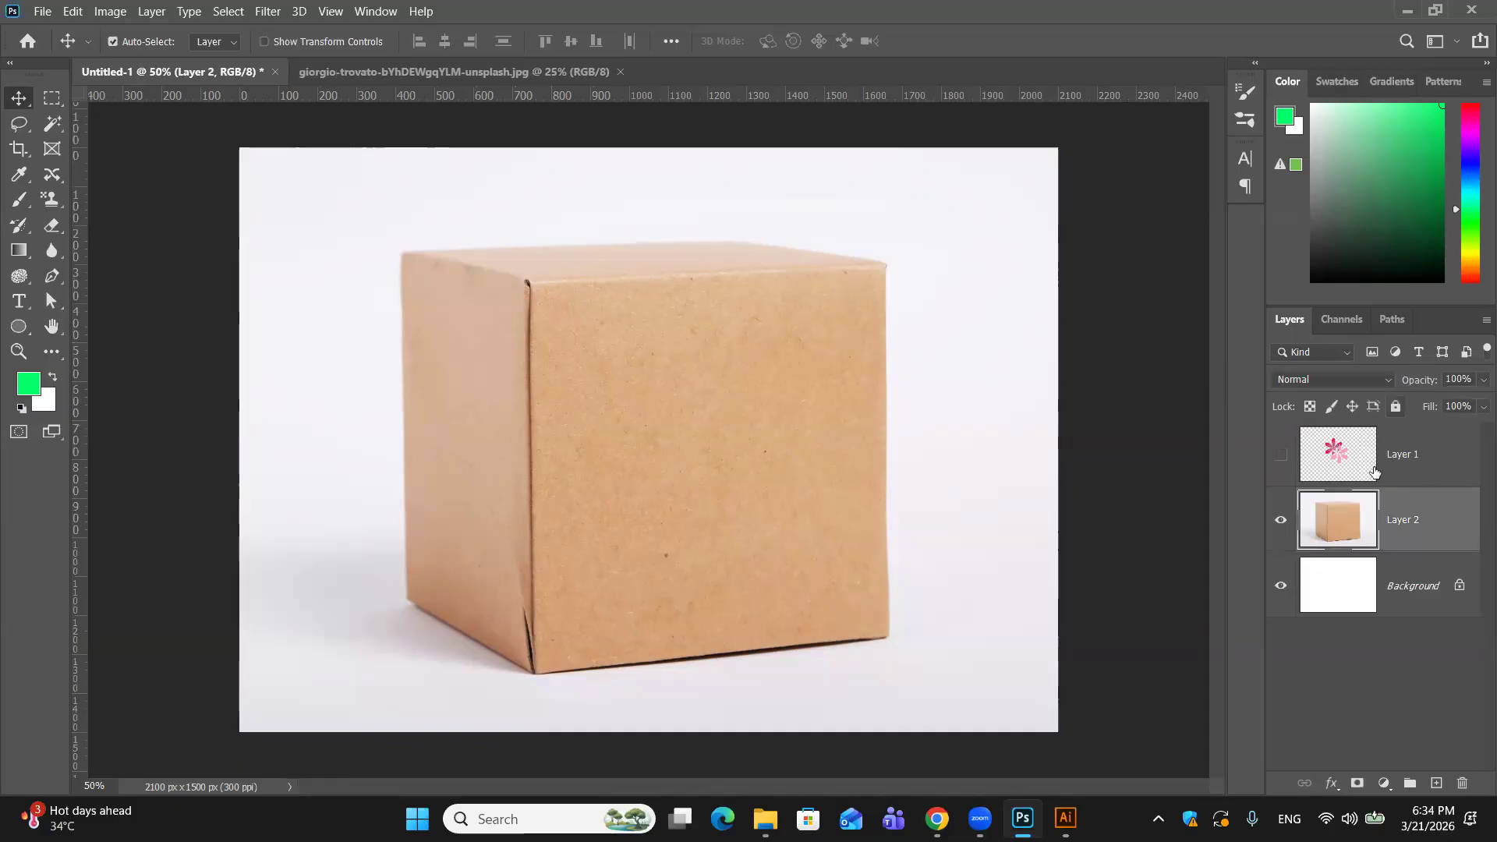
{"action": "left_click", "coordinate": [1281, 459]}
{"action": "left_click_drag", "start_coordinate": [579, 431], "coordinate": [632, 481]}
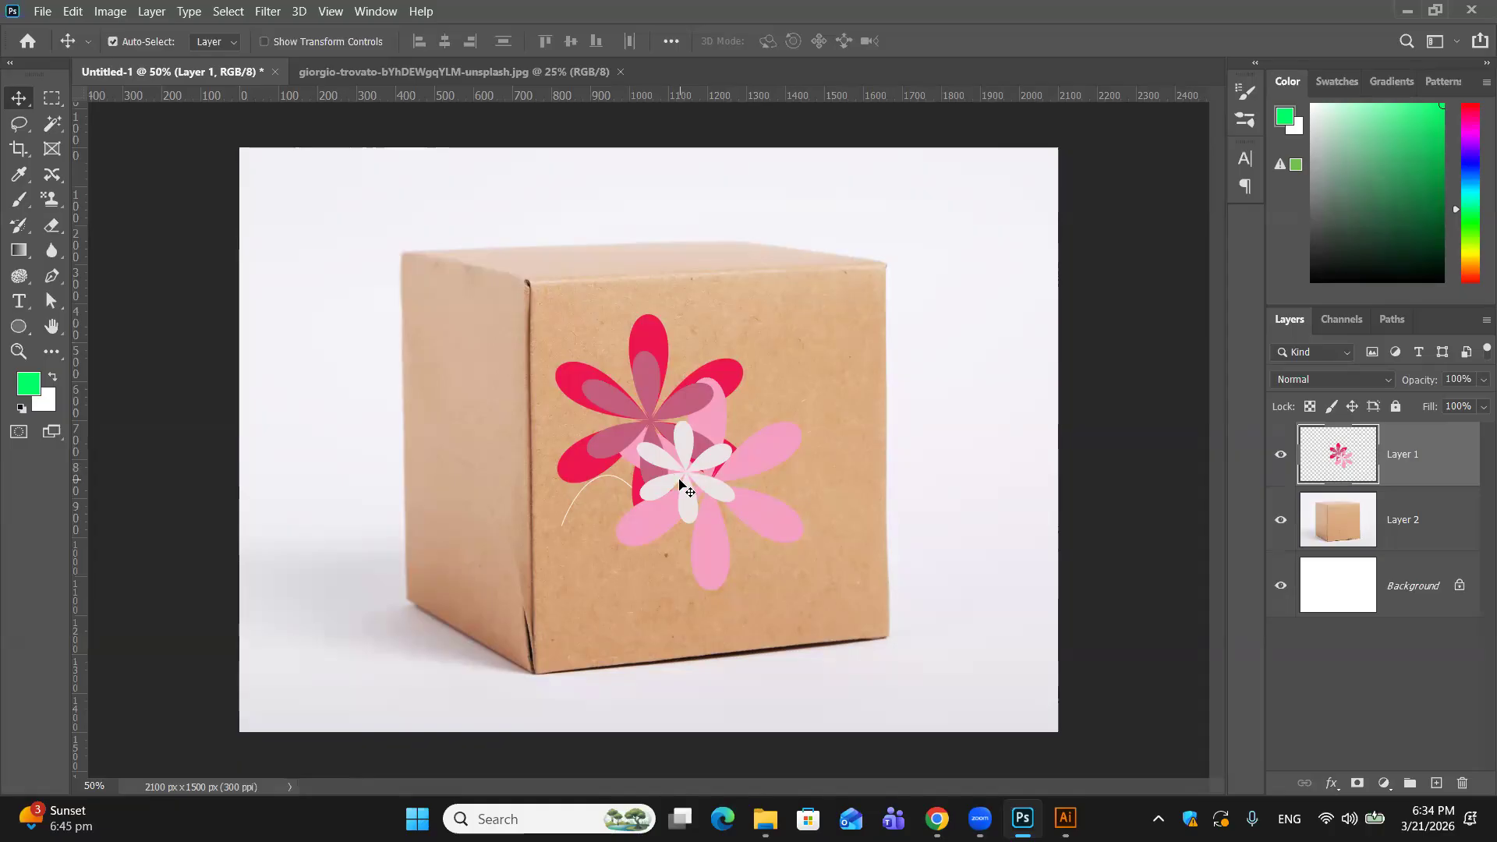
{"action": "mouse_move", "coordinate": [646, 435]}
{"action": "left_mouse_down"}
{"action": "mouse_move", "coordinate": [713, 476]}
{"action": "mouse_move", "coordinate": [689, 450]}
{"action": "mouse_move", "coordinate": [685, 476]}
{"action": "mouse_move", "coordinate": [663, 446]}
{"action": "left_mouse_up"}
{"action": "left_click_drag", "start_coordinate": [690, 454], "coordinate": [723, 472]}
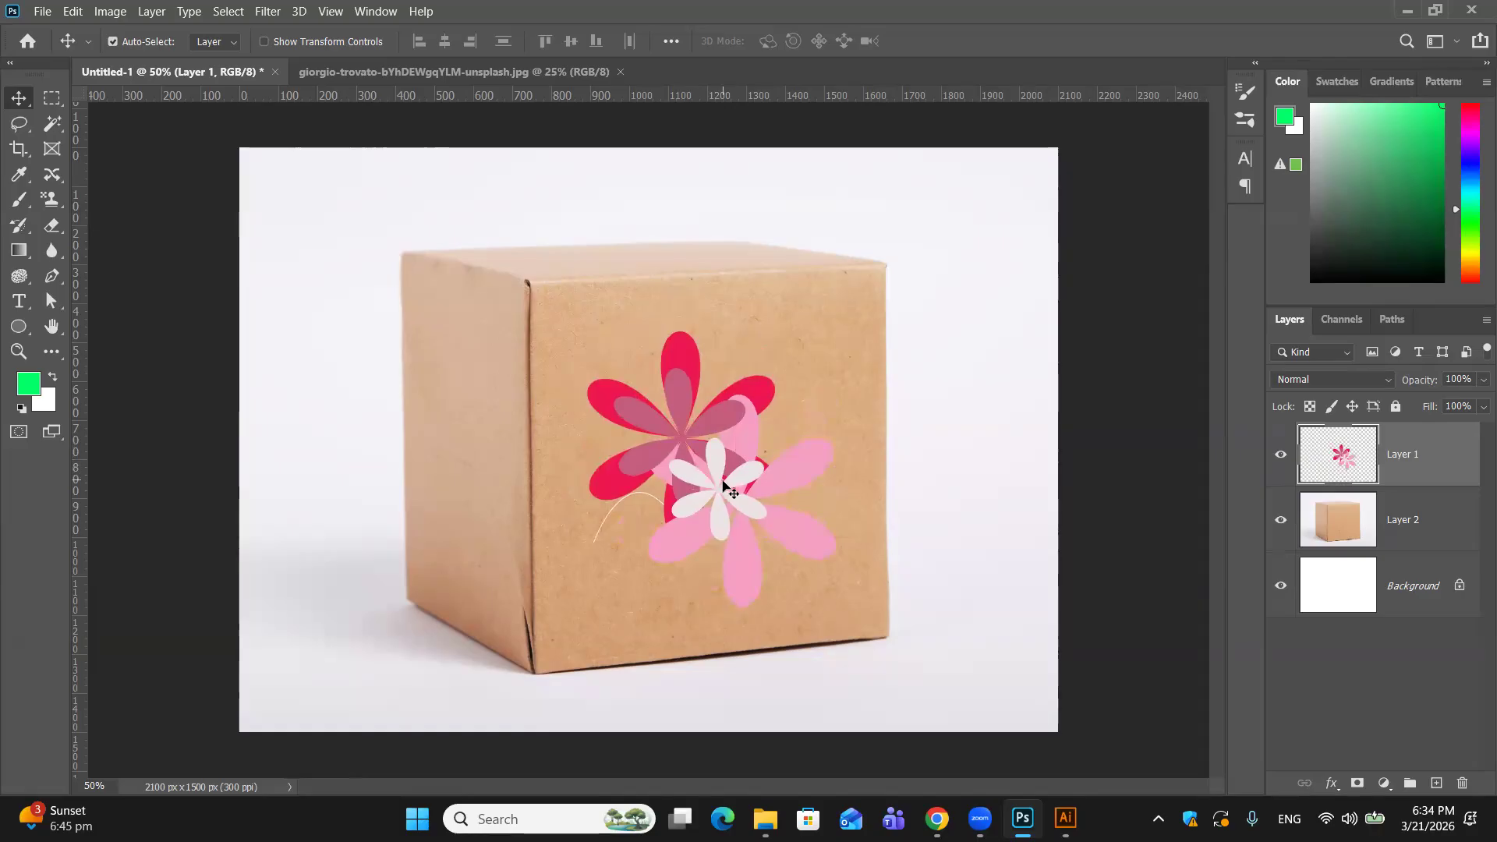
{"action": "left_click_drag", "start_coordinate": [704, 468], "coordinate": [686, 450]}
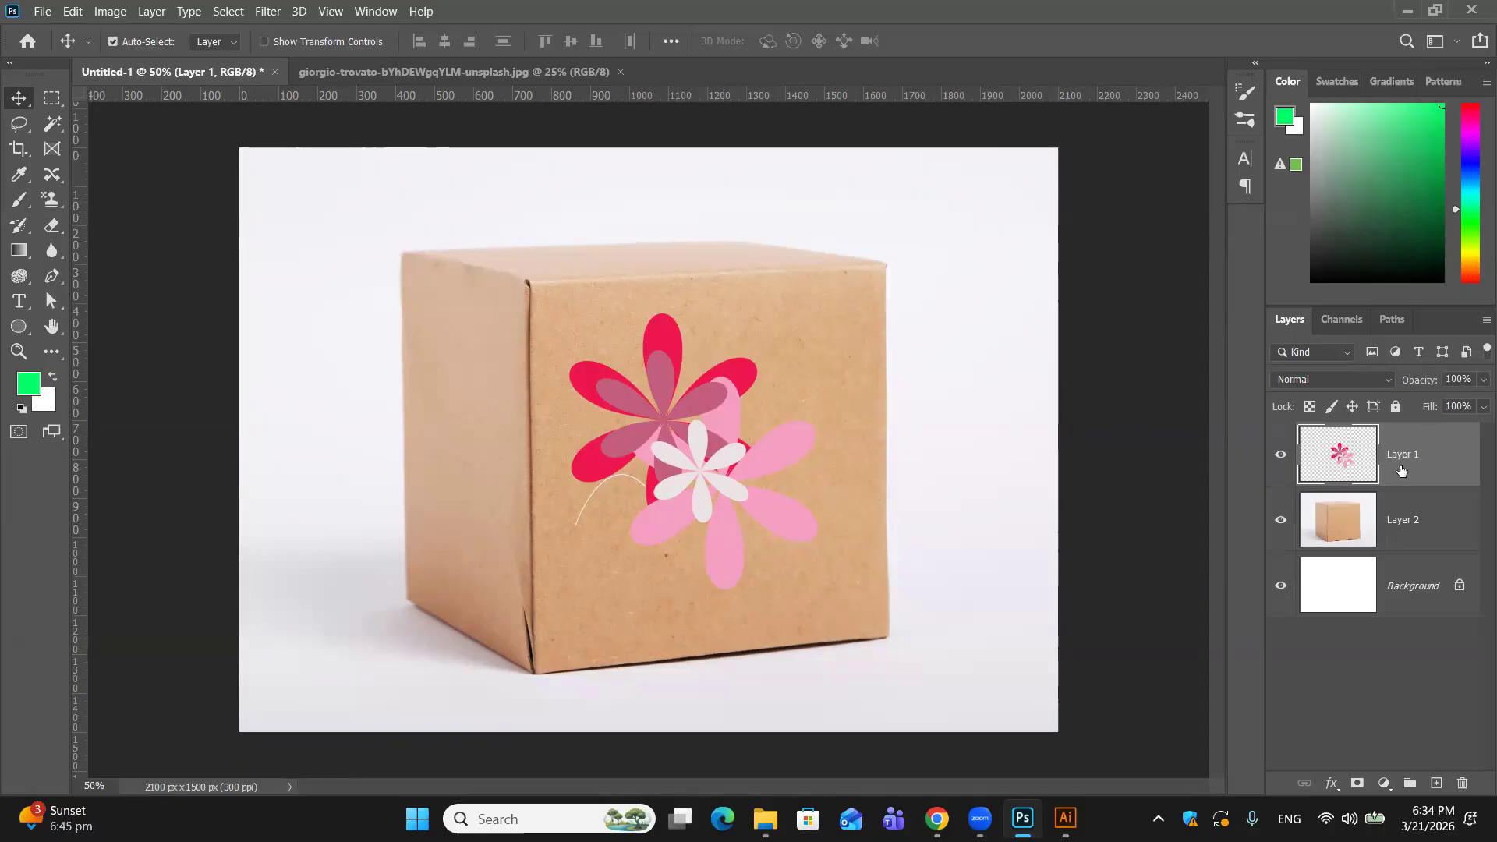
Step: Select the full canvas and cut the flower artwork from Layer 1 to the clipboard
{"action": "key", "text": "ctrl+a"}
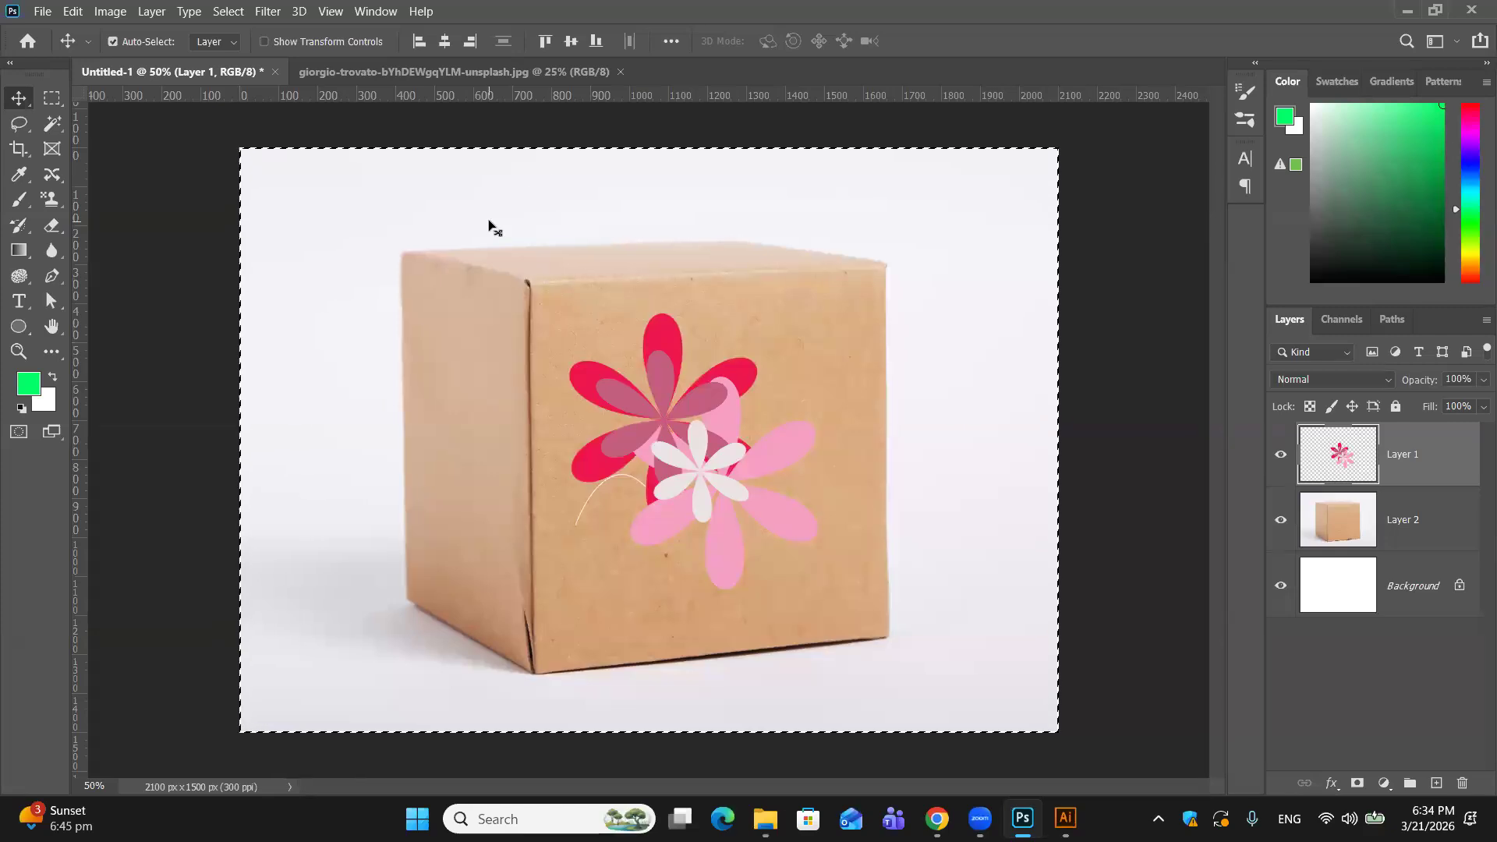
{"action": "key", "text": "ctrl"}
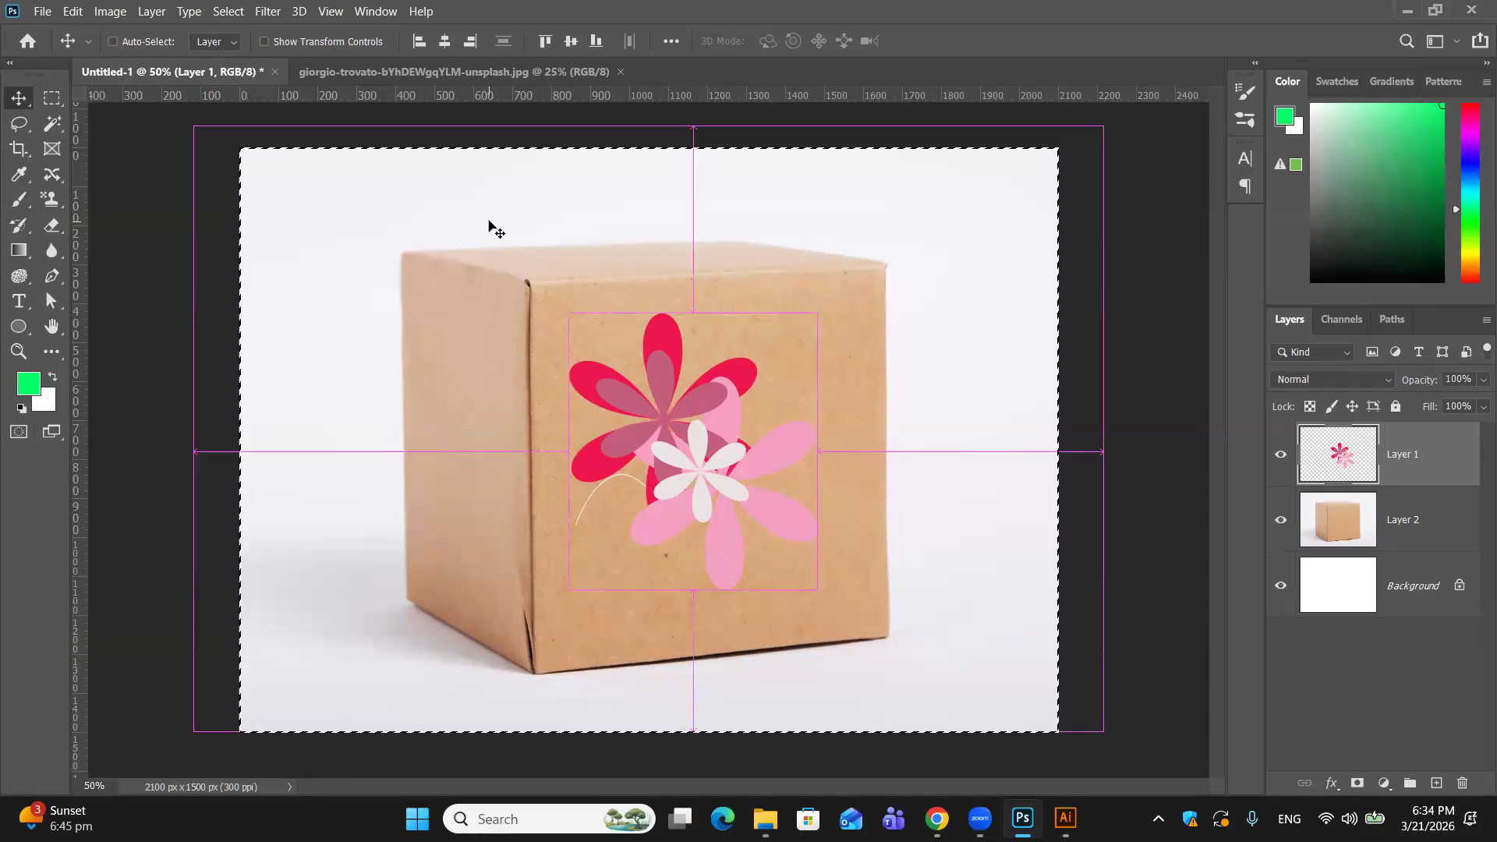
{"action": "key", "text": "ctrl+x"}
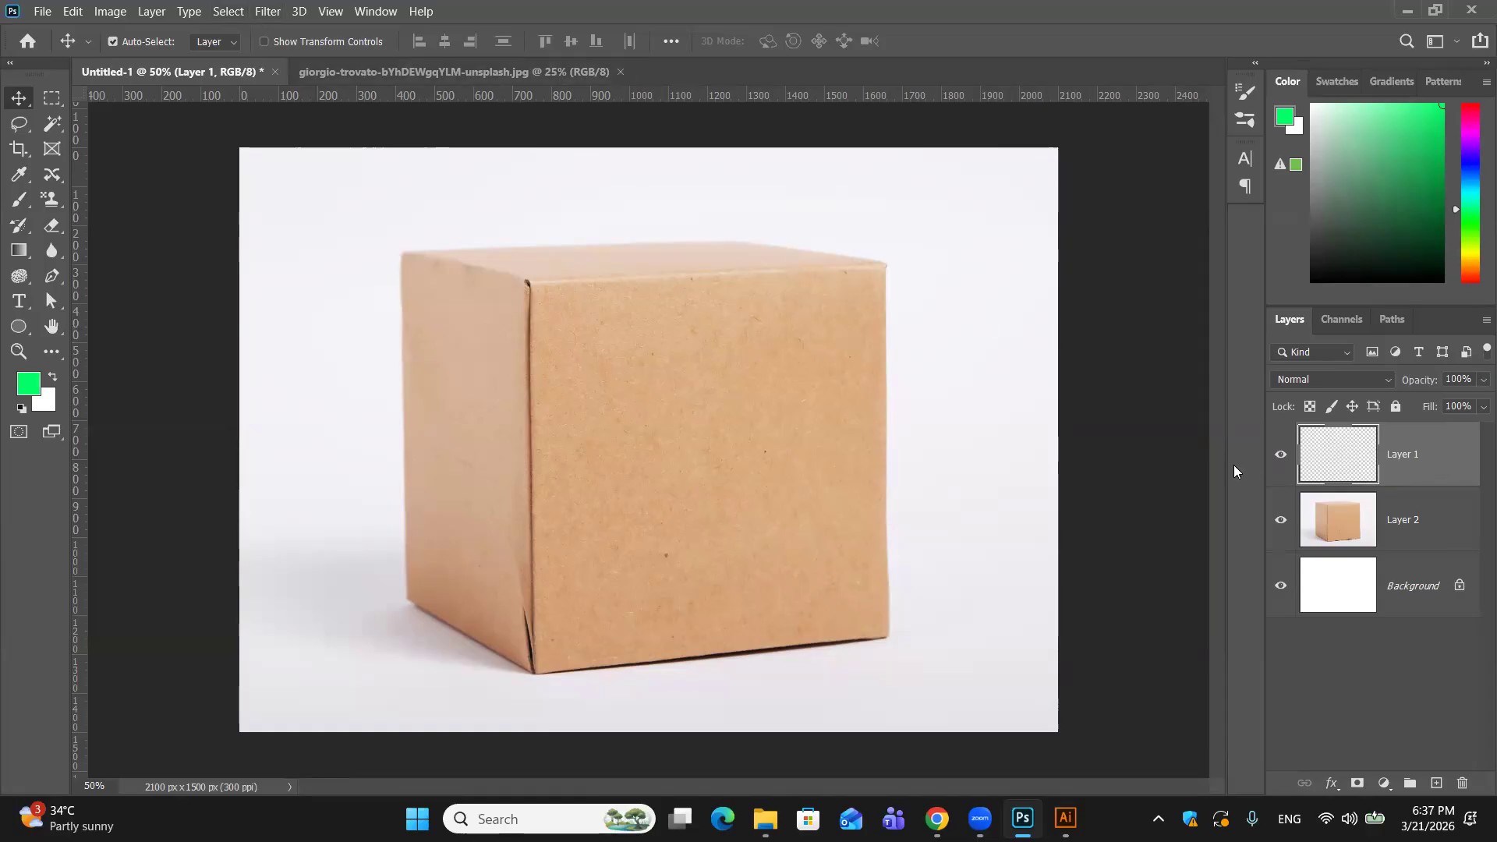
Step: Start the Vanishing Point filter and define a perspective plane on the four corners of the box's left side face
{"action": "left_click", "coordinate": [267, 11]}
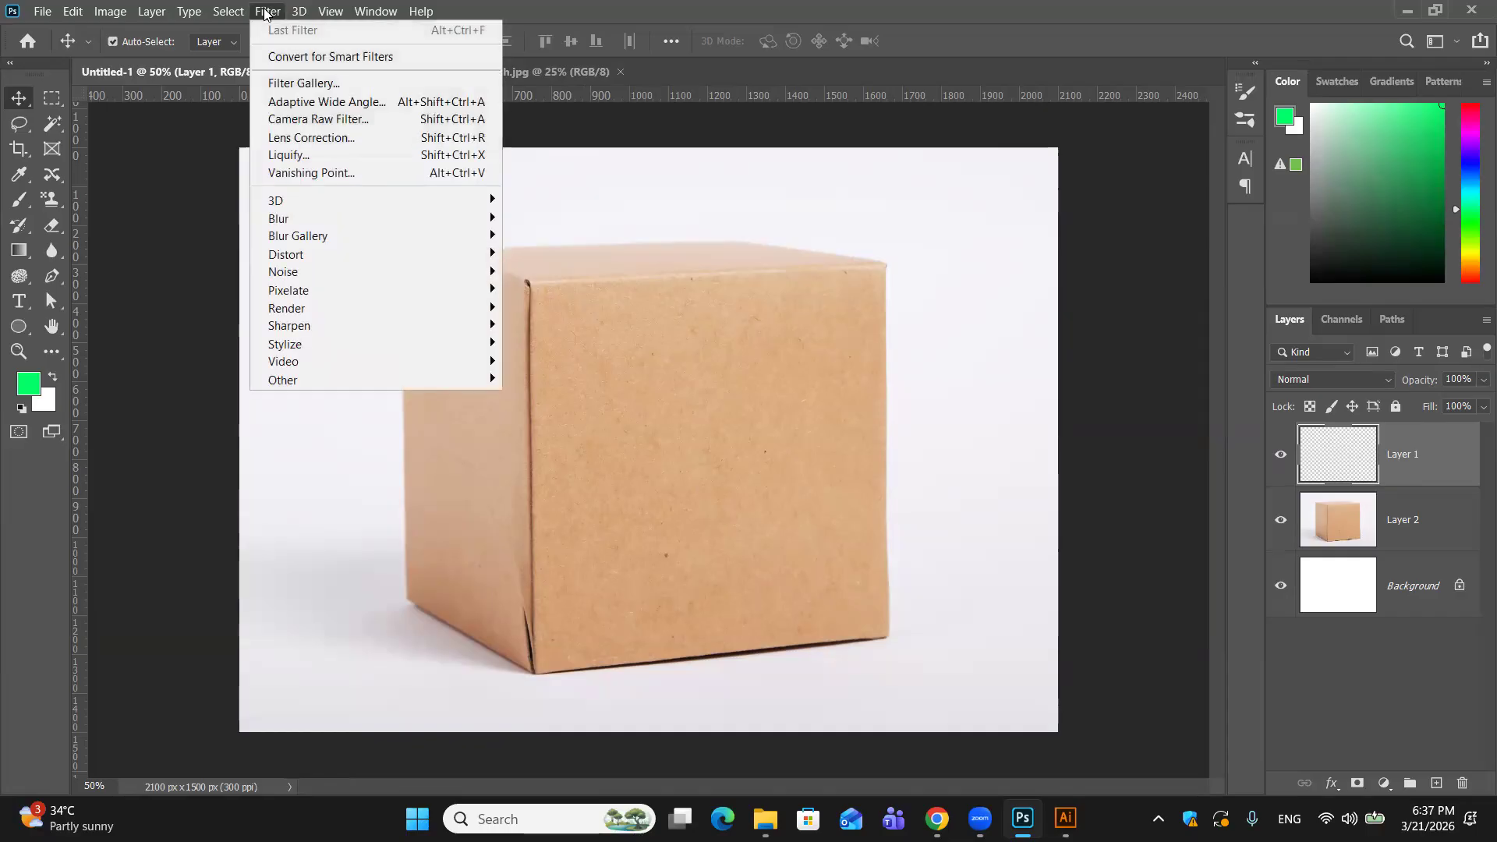
{"action": "left_click", "coordinate": [293, 172]}
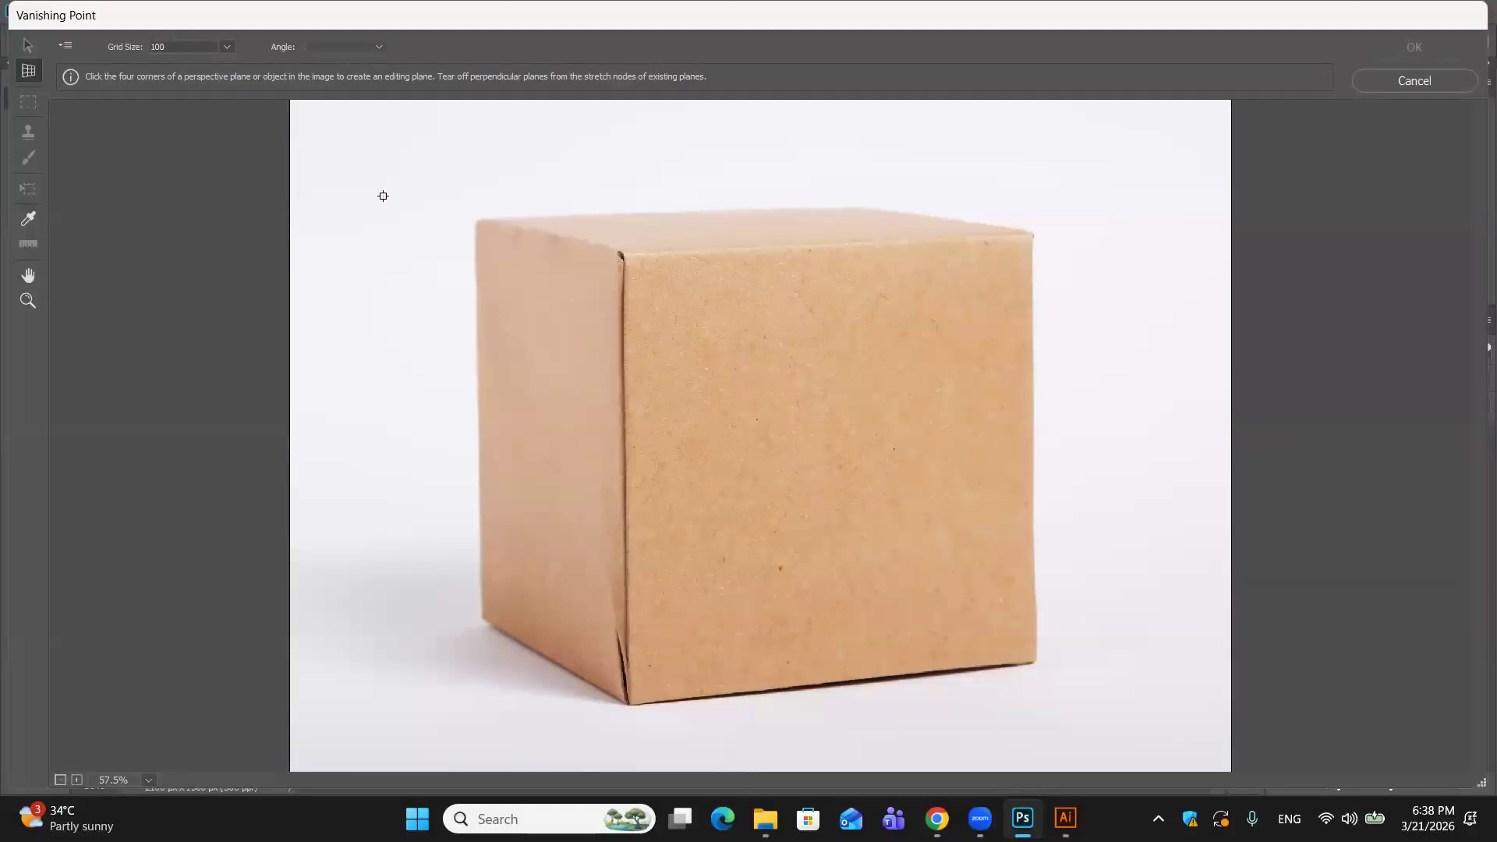
{"action": "left_click", "coordinate": [479, 222]}
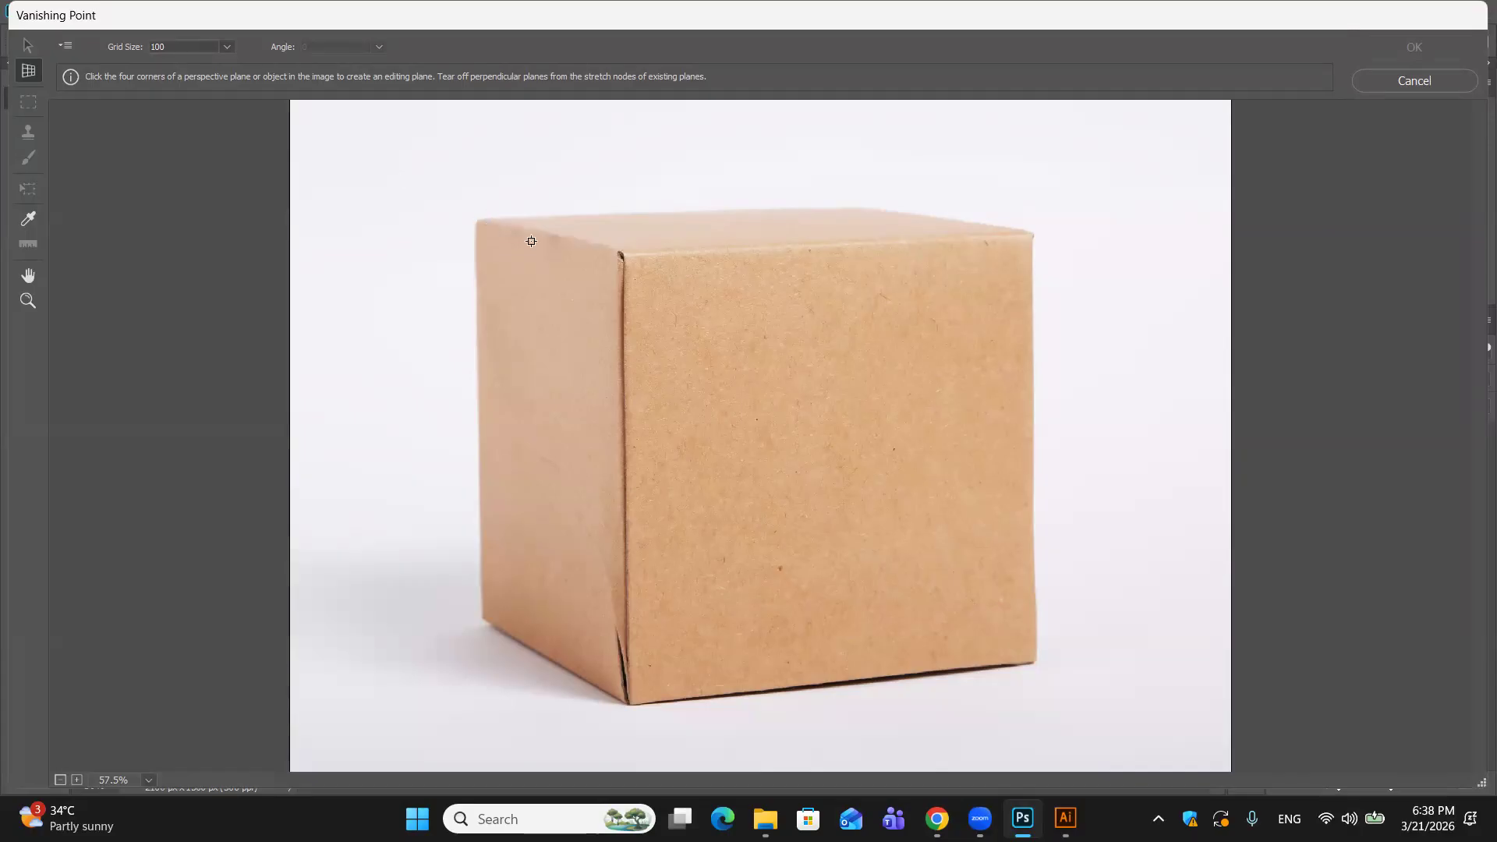
{"action": "left_click", "coordinate": [618, 253]}
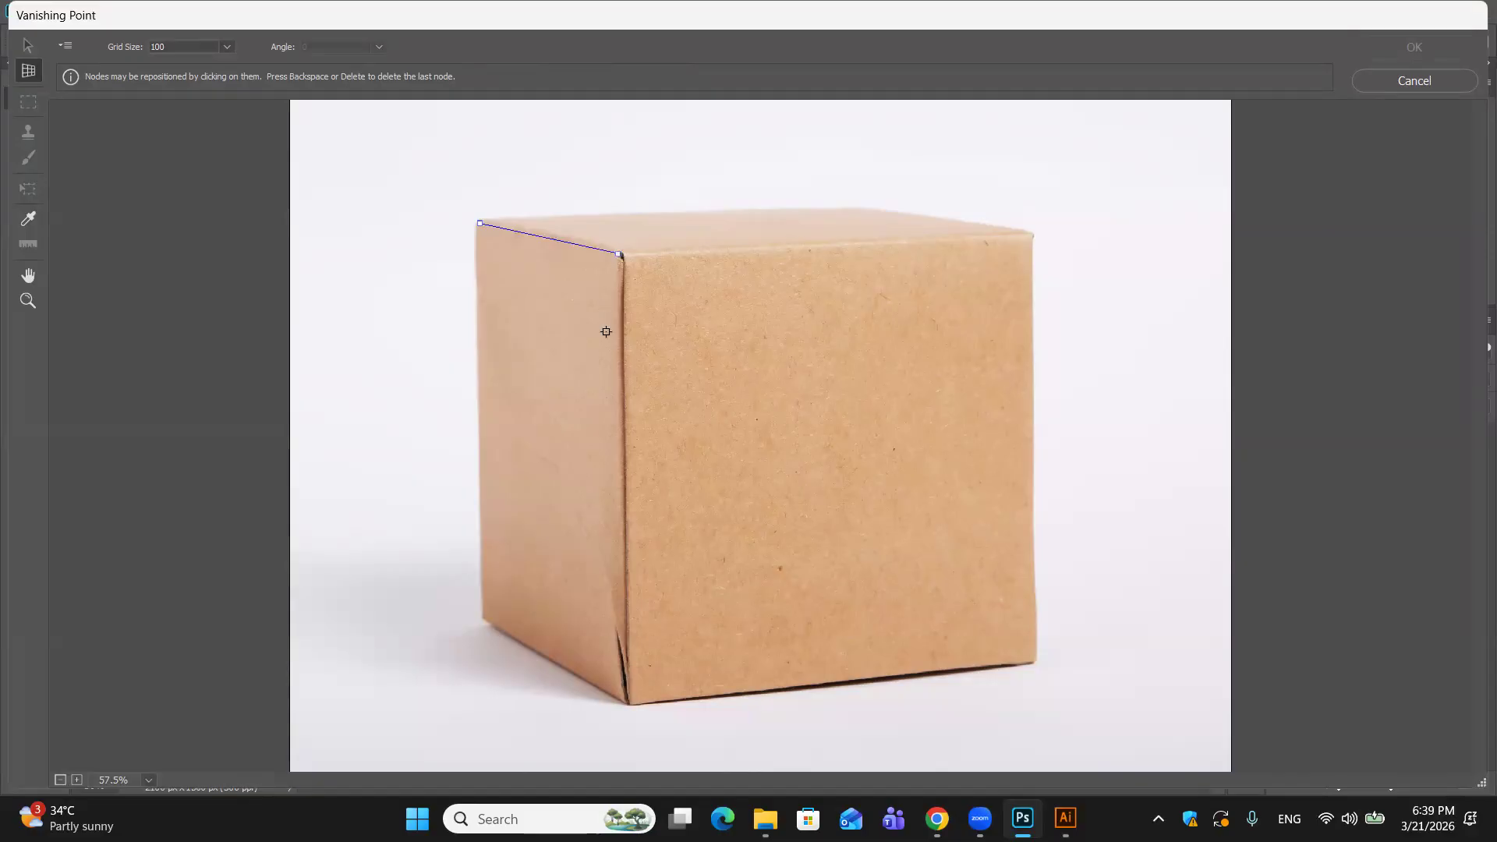
{"action": "left_click", "coordinate": [625, 704]}
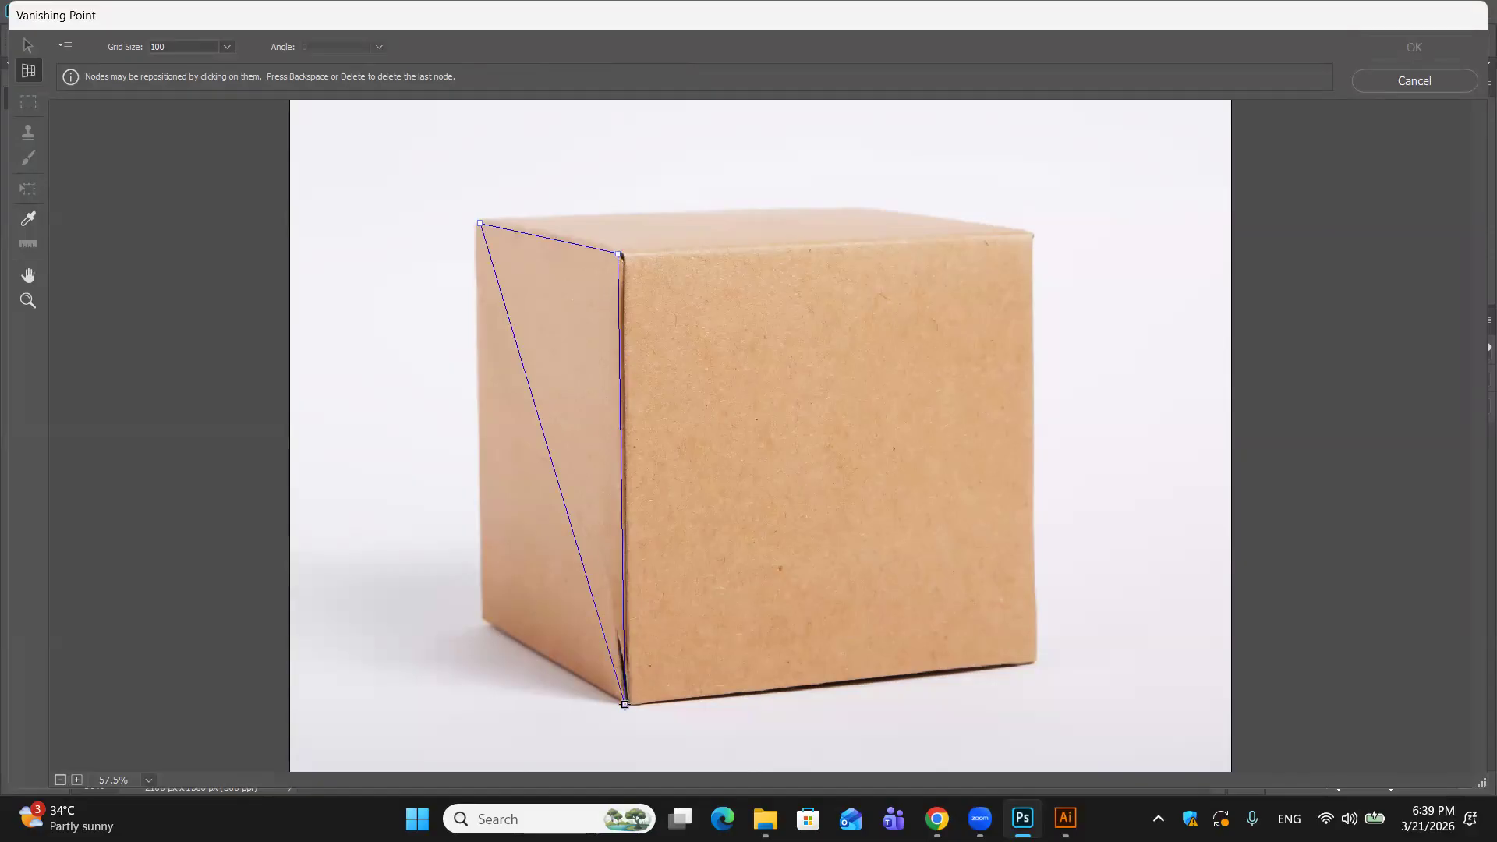
{"action": "left_click", "coordinate": [481, 617]}
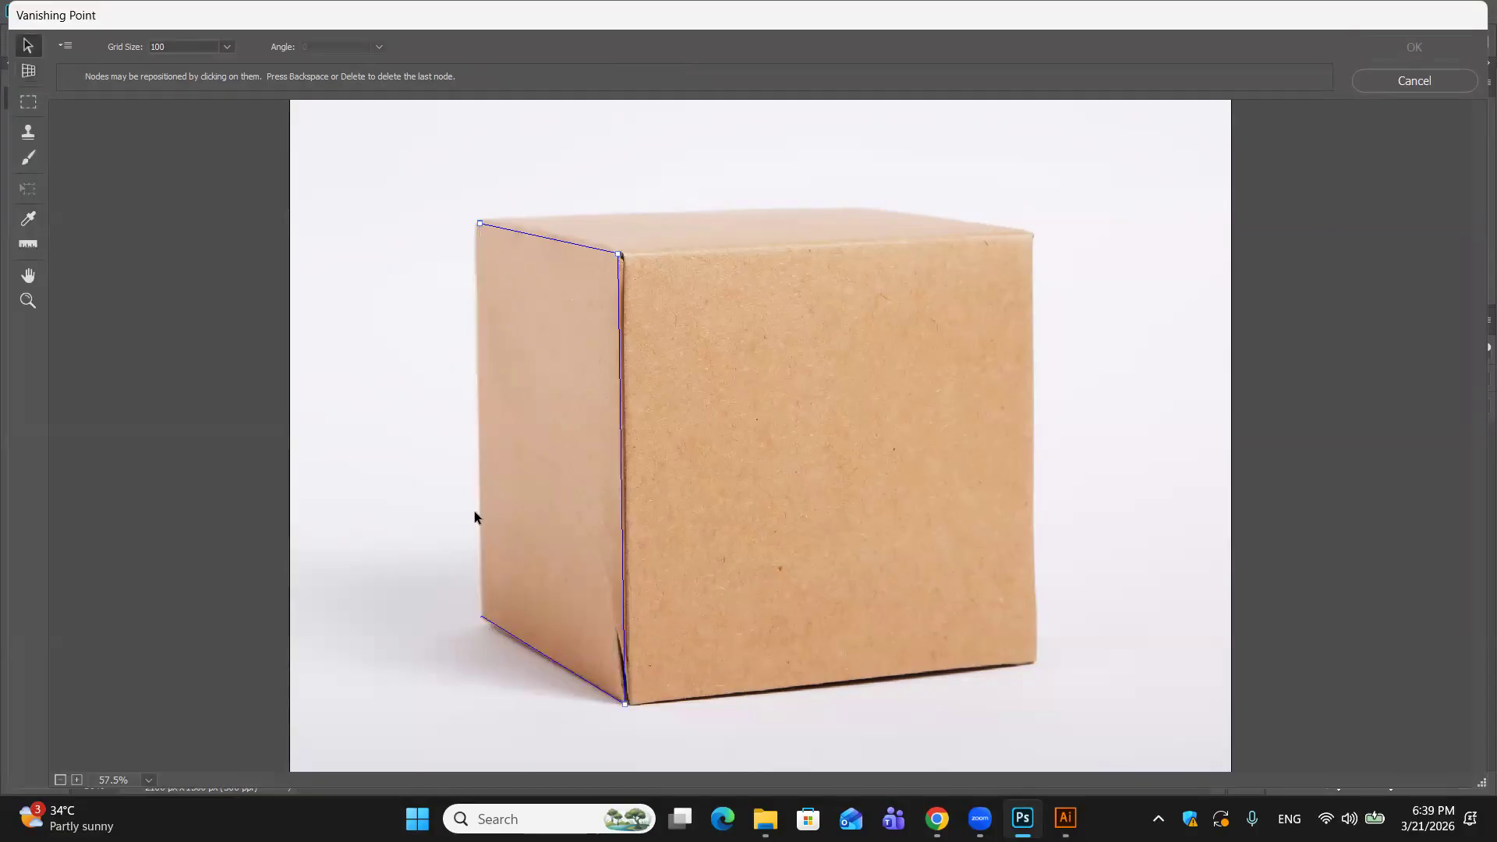
Step: Fit the plane's two upper corners to the box's edges and paste the flower artwork into Vanishing Point
{"action": "left_click_drag", "start_coordinate": [478, 225], "coordinate": [475, 224]}
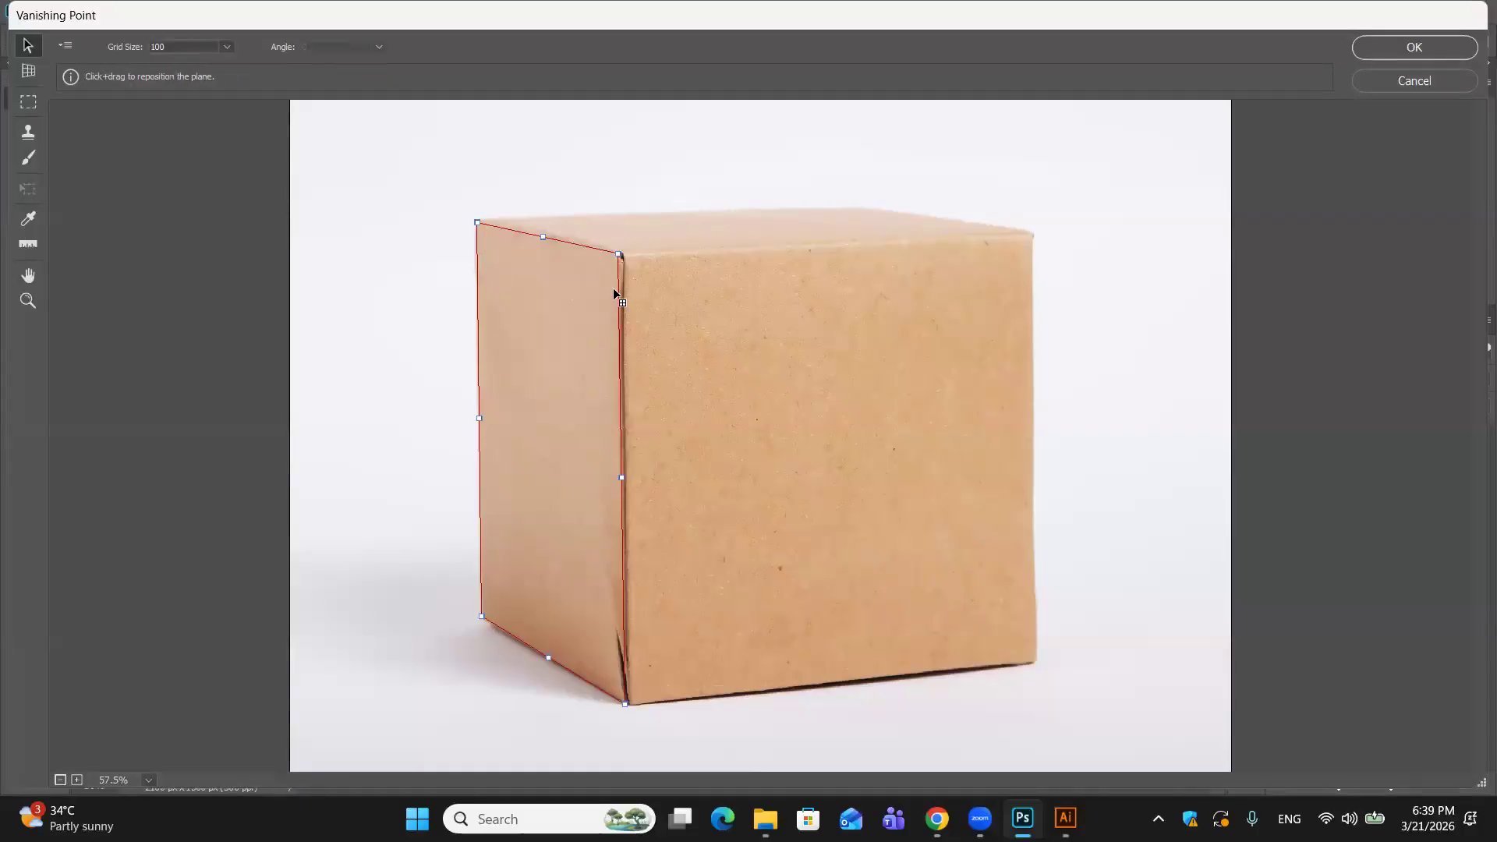
{"action": "left_click_drag", "start_coordinate": [619, 251], "coordinate": [623, 259]}
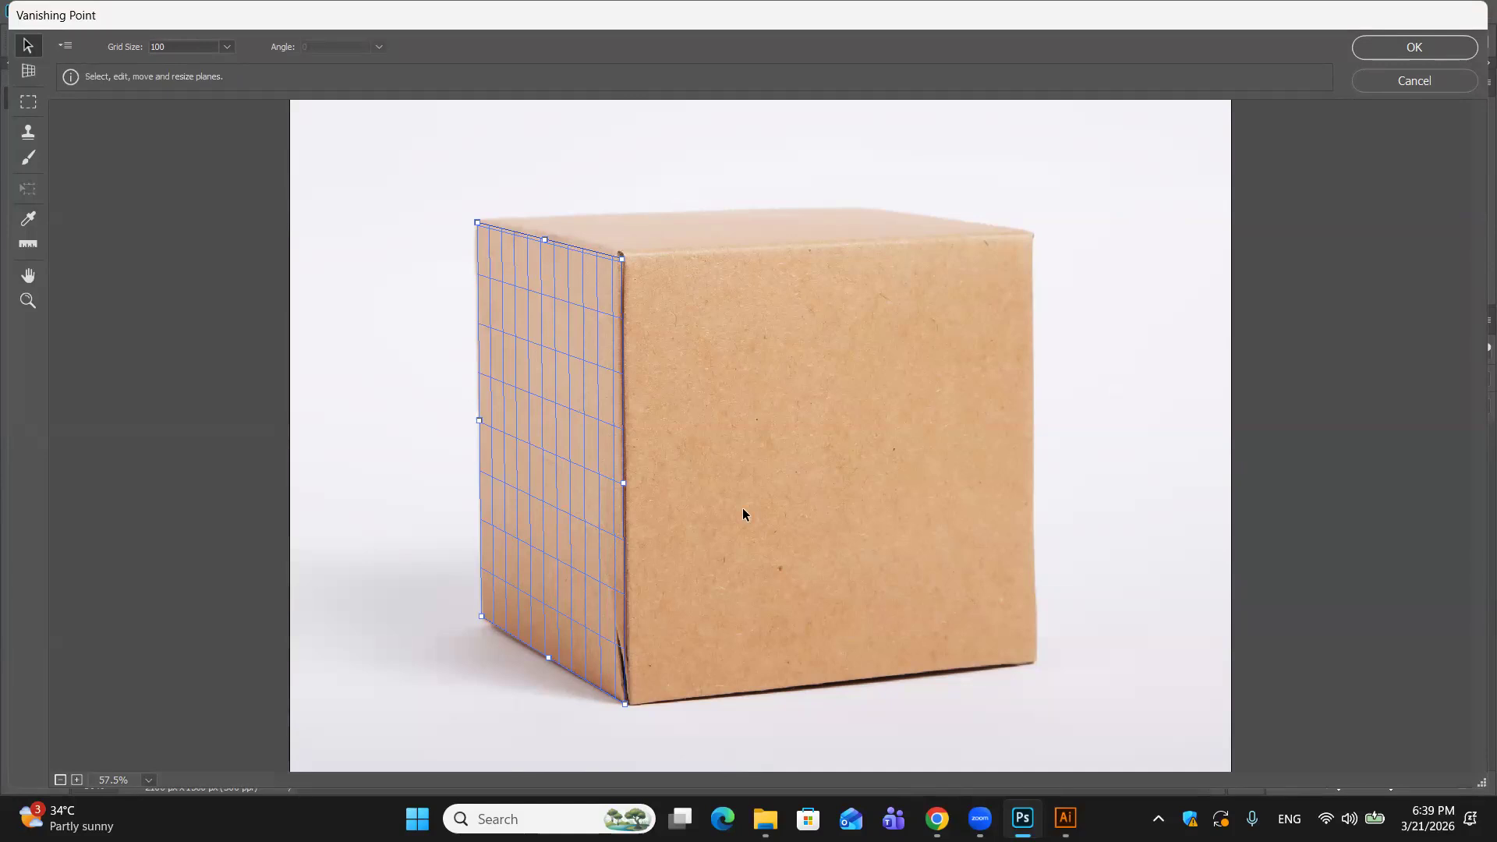
{"action": "key", "text": "ctrl+v"}
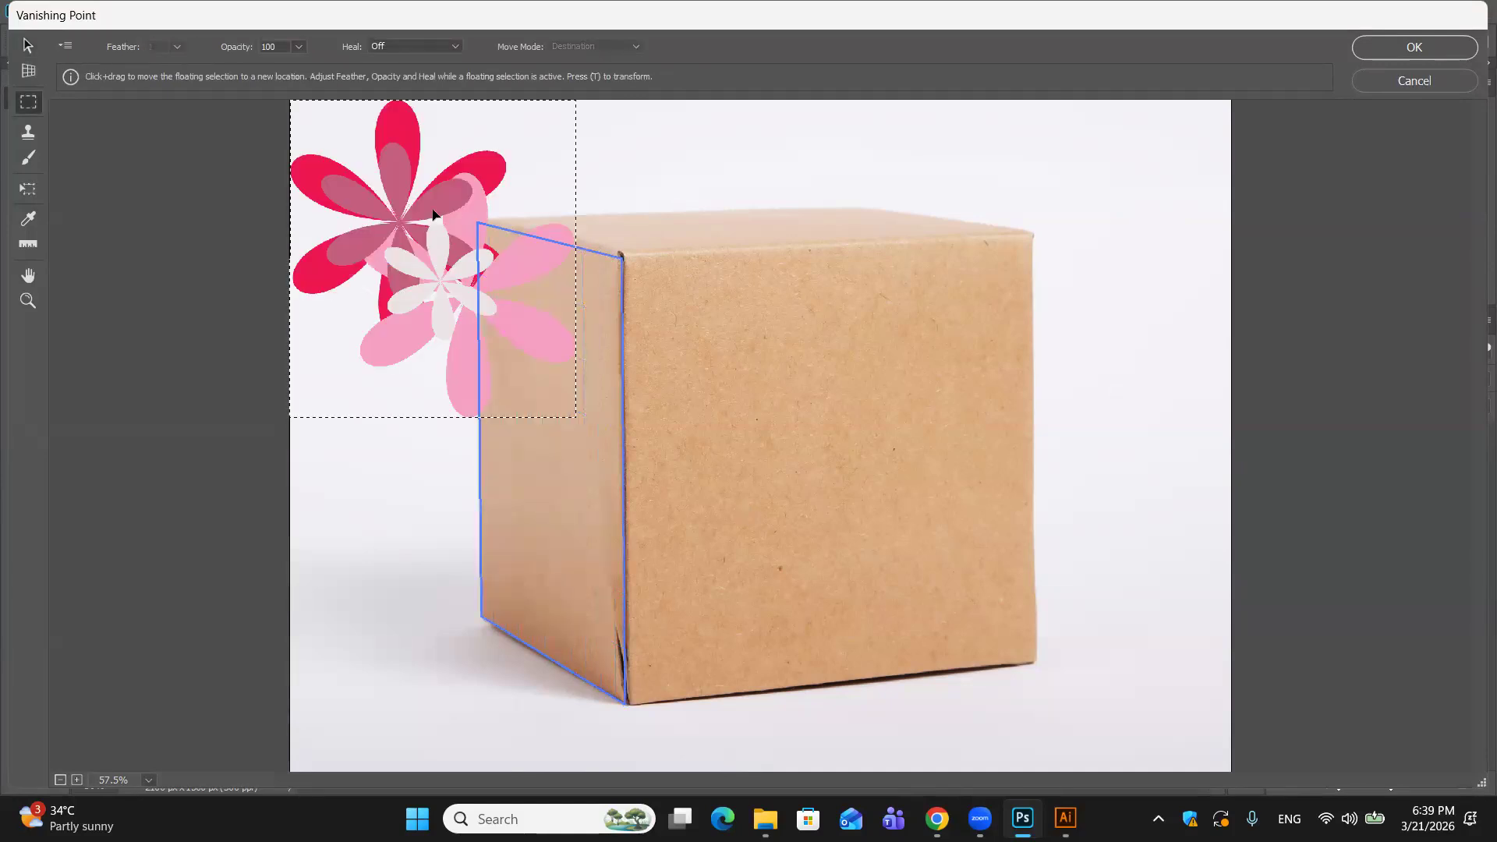
Step: Try to place the full-size flower artwork on the side plane with the Transform tool, and undo the placement
{"action": "left_click_drag", "start_coordinate": [443, 220], "coordinate": [570, 345]}
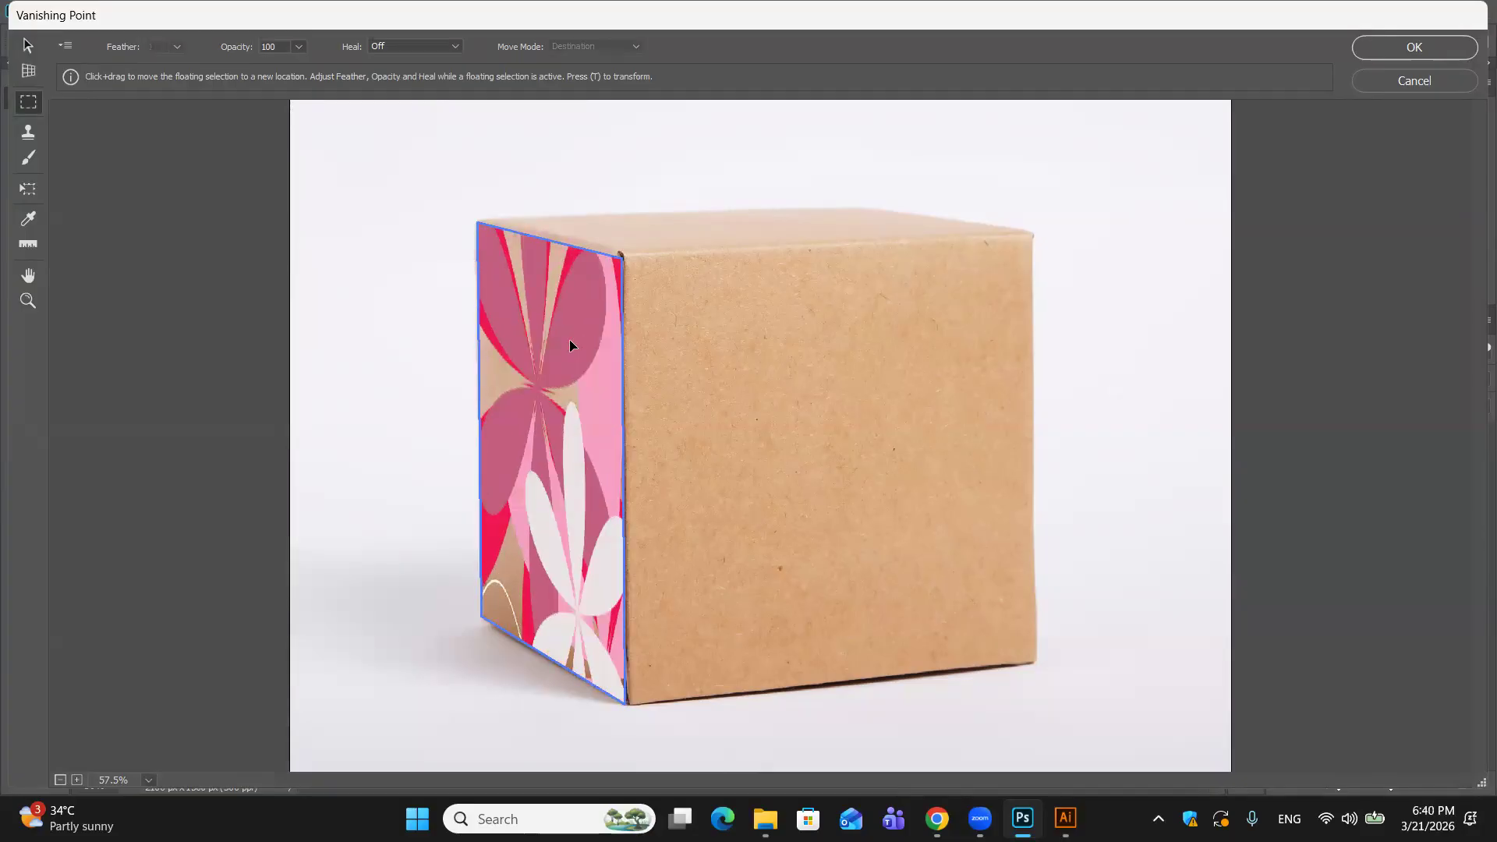
{"action": "key", "text": "t"}
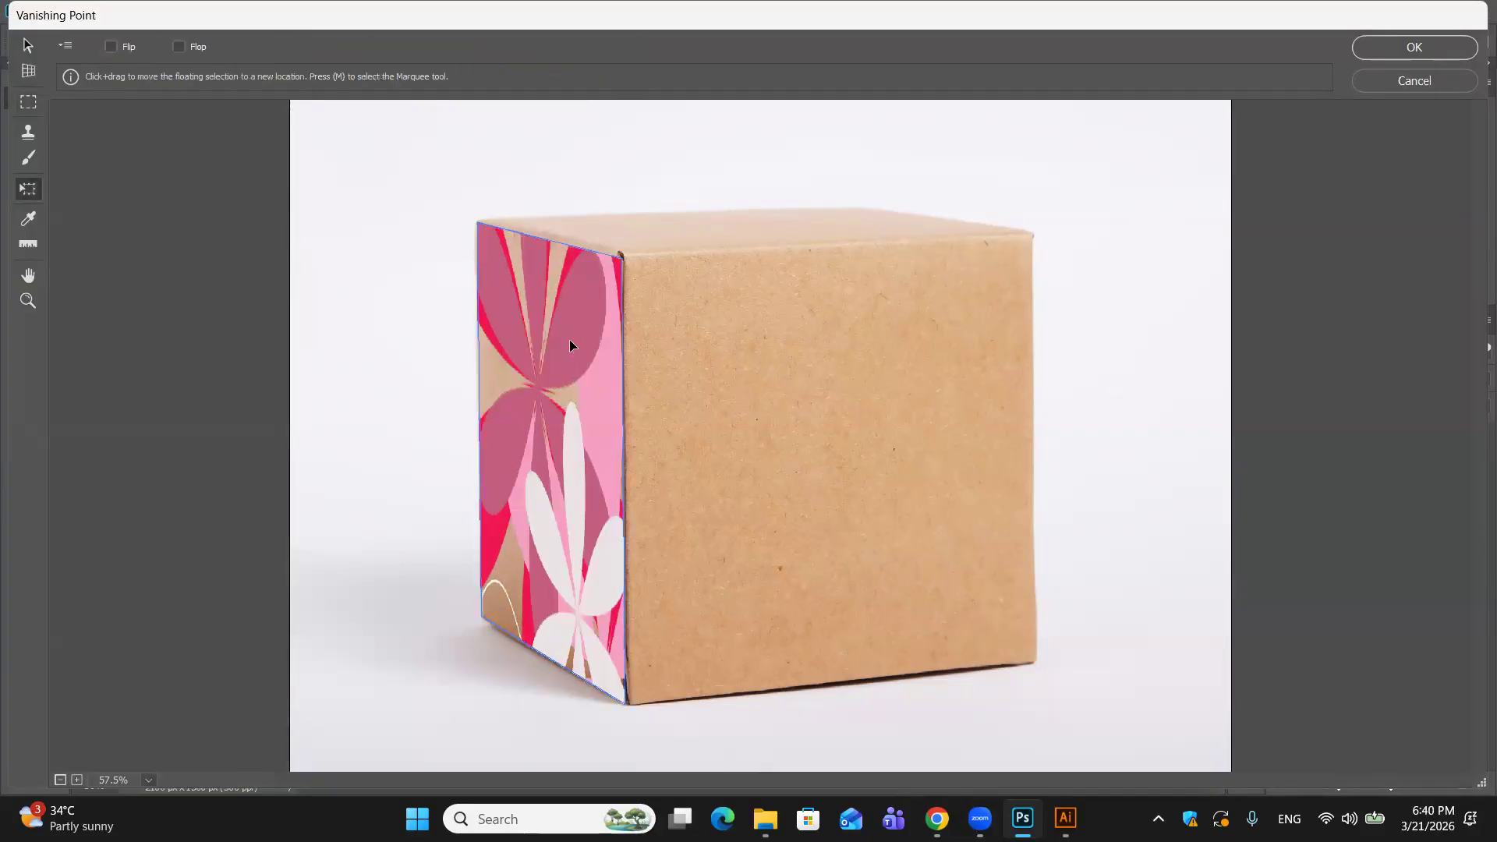
{"action": "left_click_drag", "start_coordinate": [625, 702], "coordinate": [572, 521]}
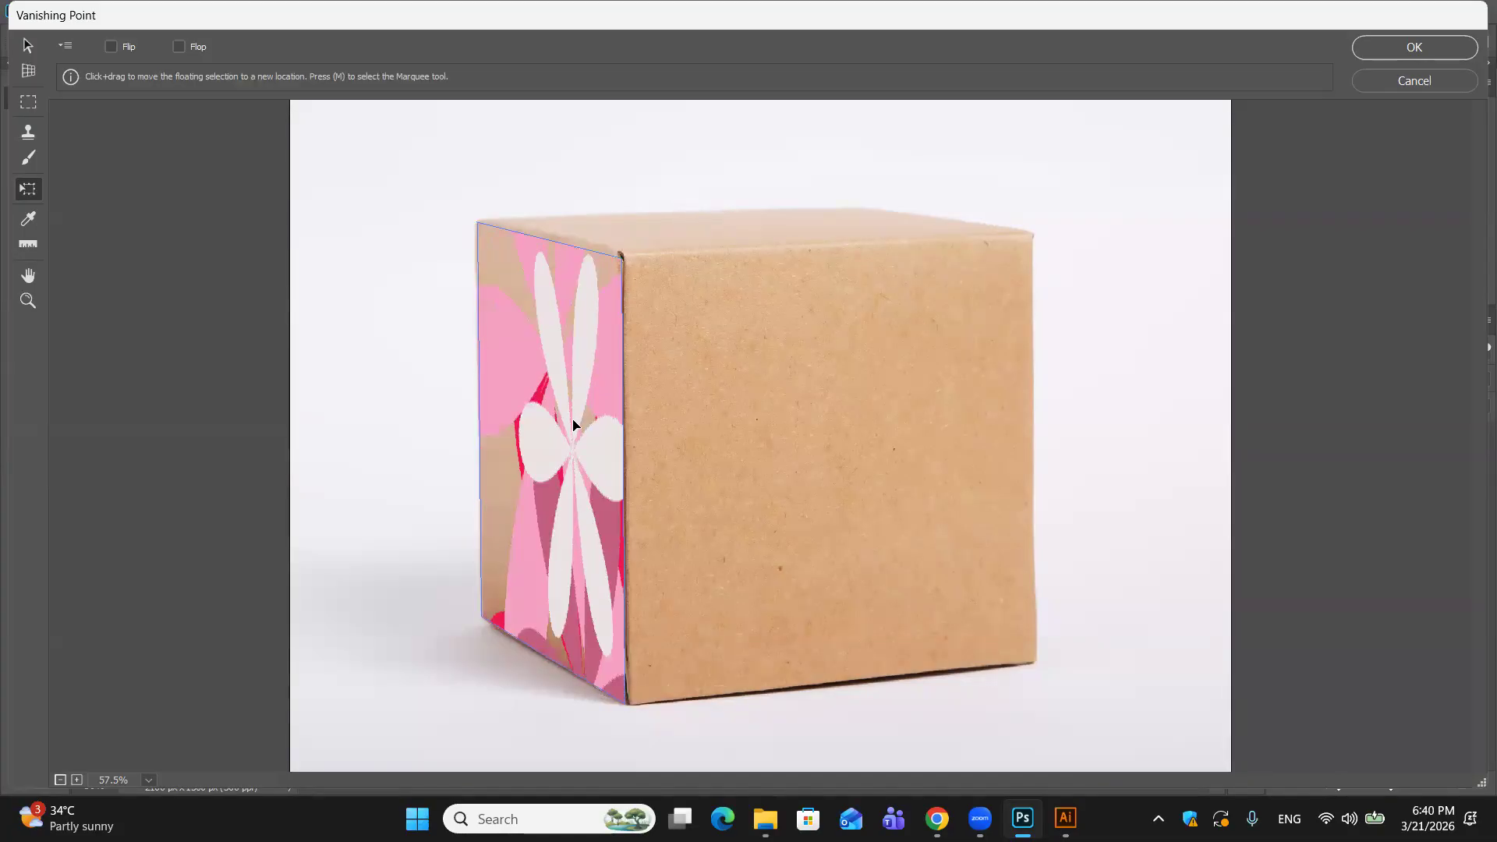
{"action": "key", "text": "ctrl+z"}
{"action": "key", "text": "ctrl+z"}
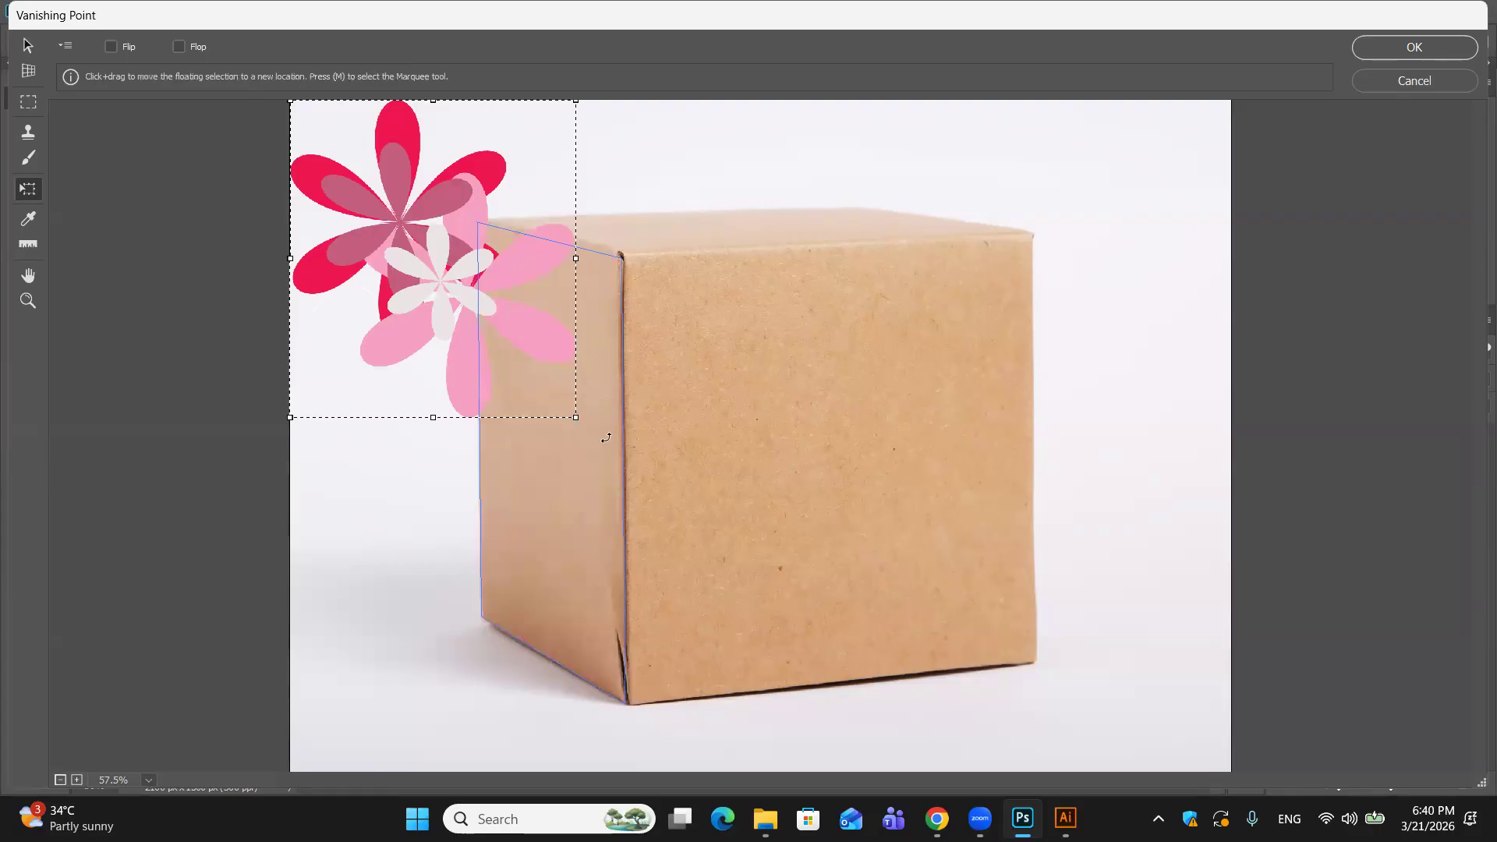
Step: Try to shrink the flower artwork outside the box with the Transform tool, and undo the scaling
{"action": "left_click_drag", "start_coordinate": [576, 418], "coordinate": [282, 207]}
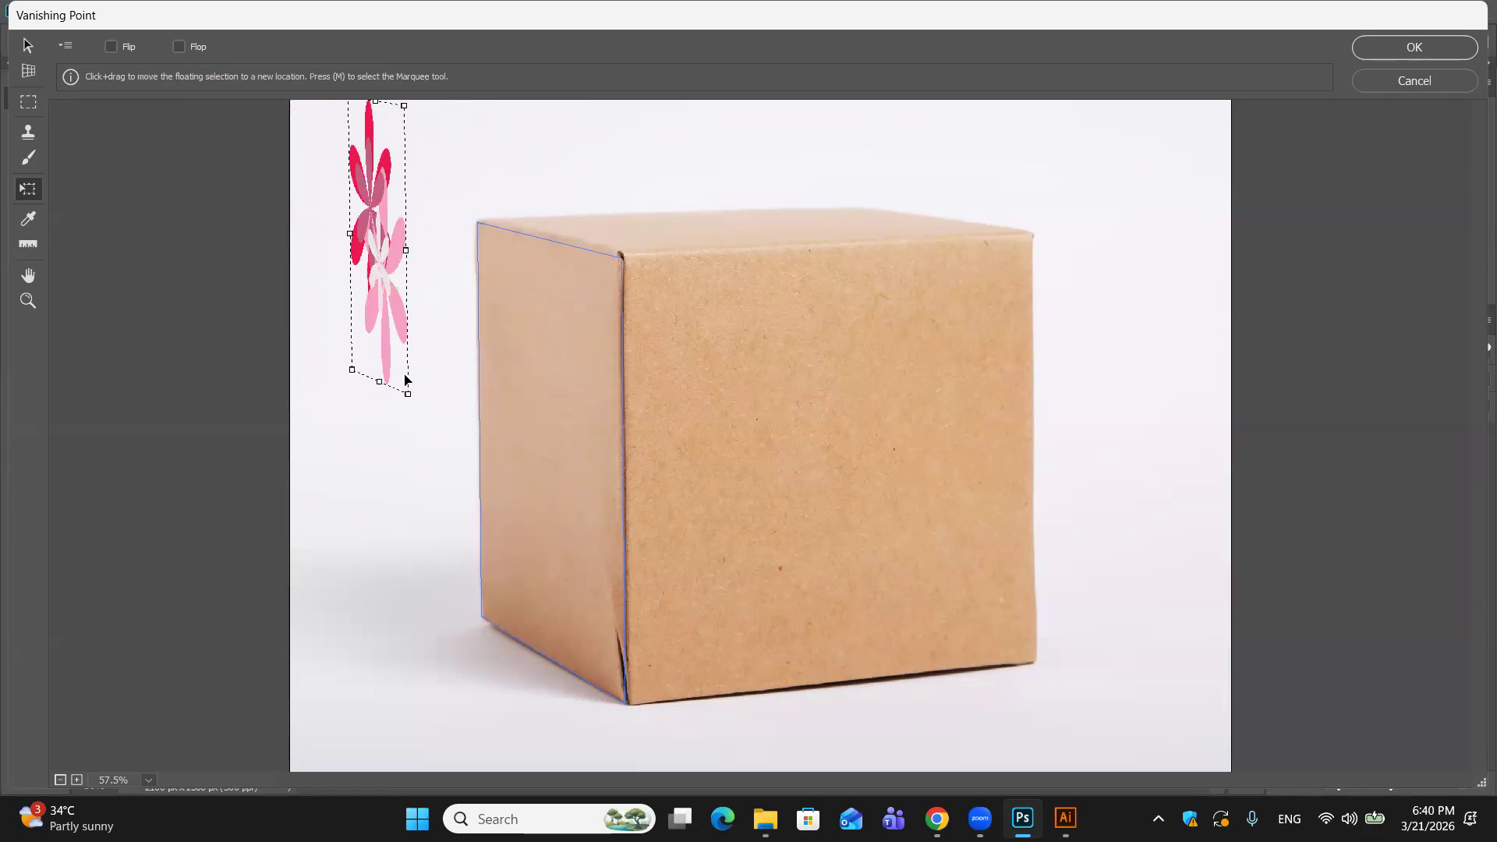
{"action": "left_click_drag", "start_coordinate": [408, 395], "coordinate": [413, 200]}
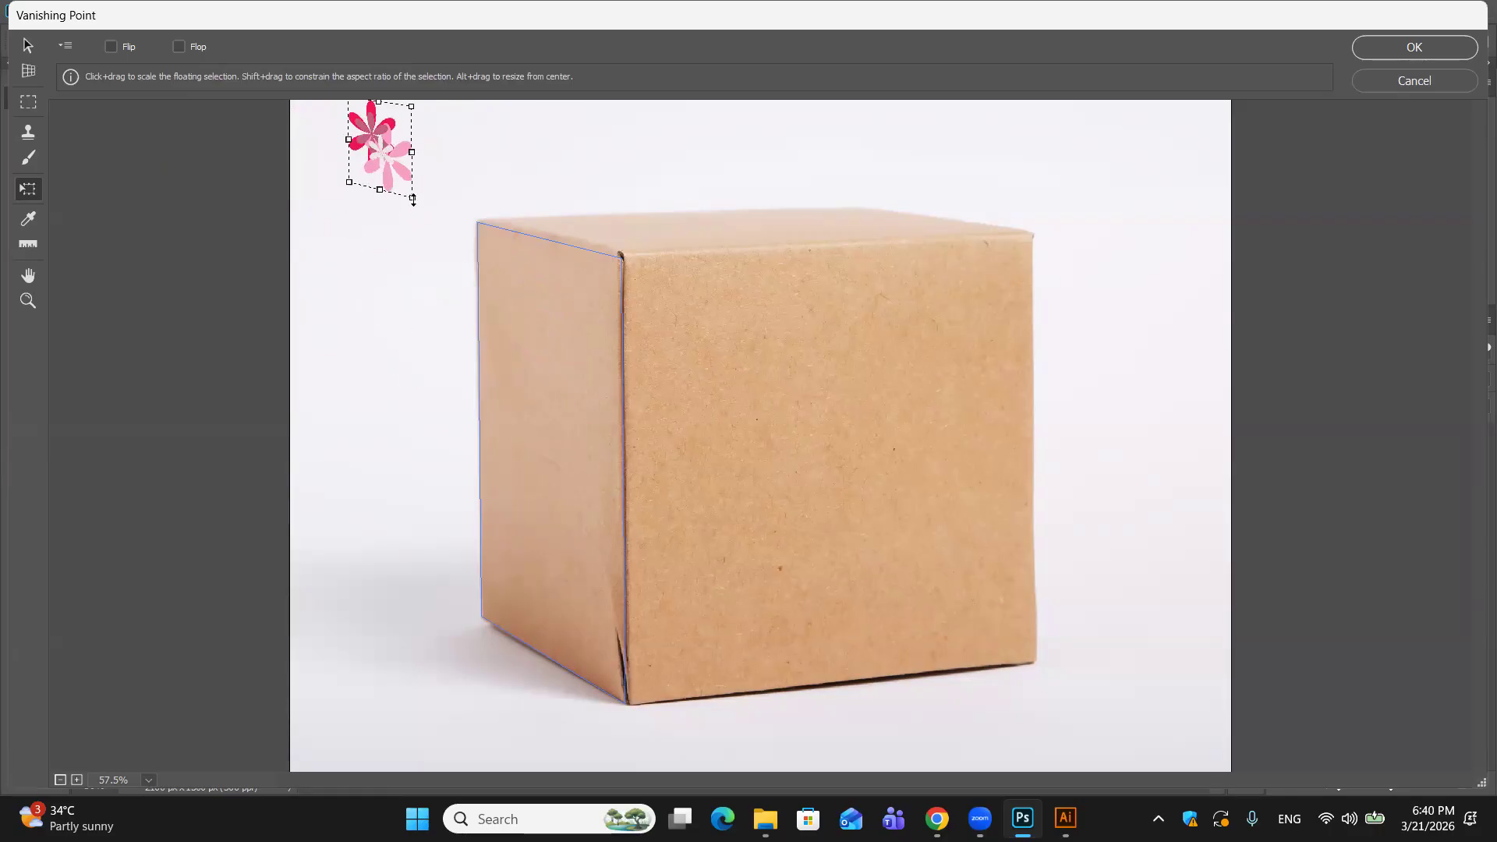
{"action": "key", "text": "ctrl+z"}
{"action": "key", "text": "ctrl+z"}
{"action": "key", "text": "ctrl+z"}
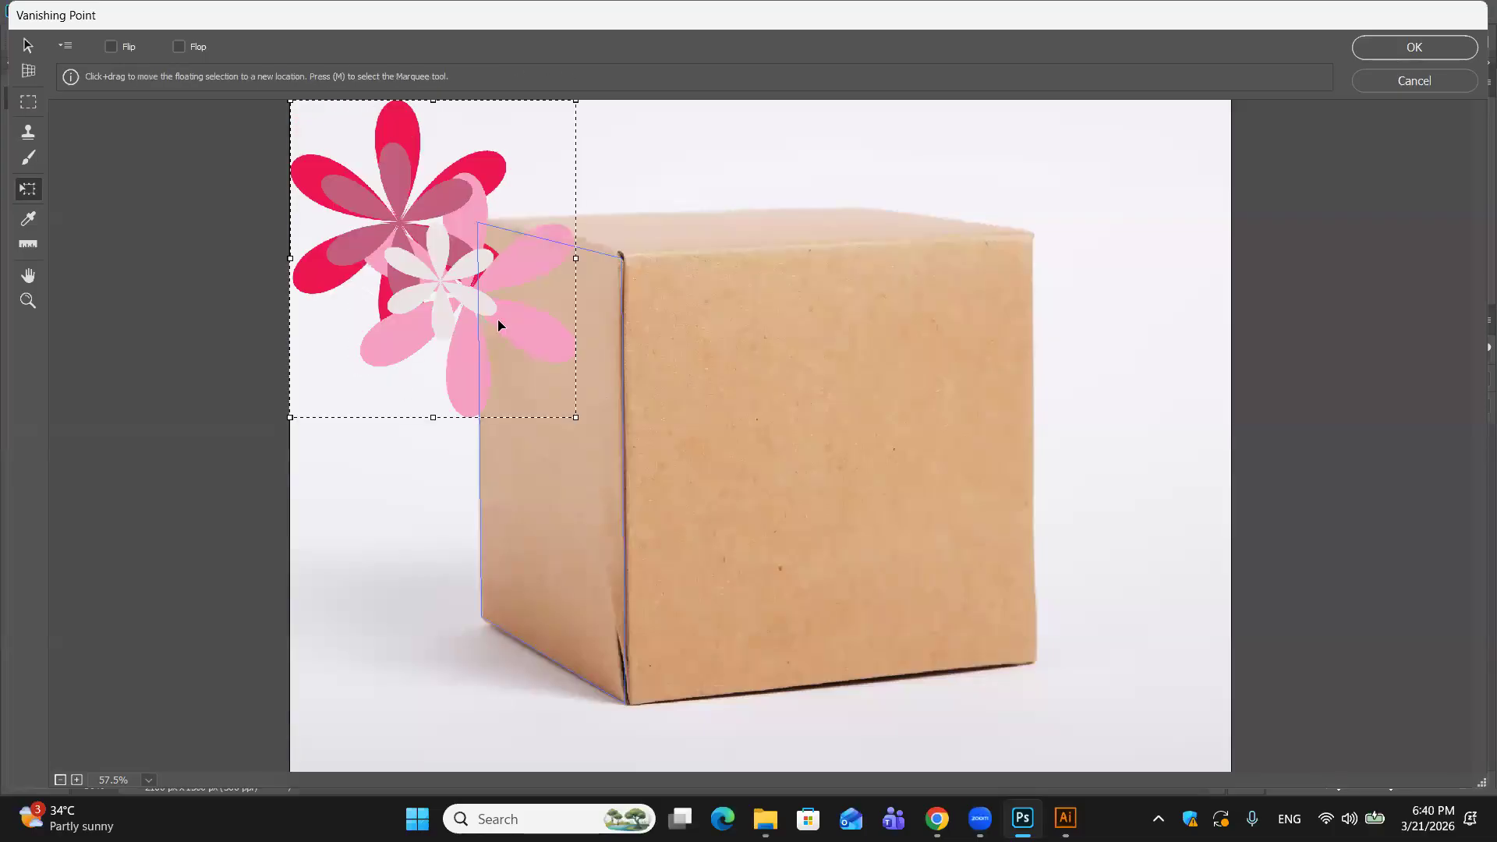
Step: Apply the shrunken flower artwork low on the box's left side face, and add a new empty layer
{"action": "left_click_drag", "start_coordinate": [574, 419], "coordinate": [578, 555]}
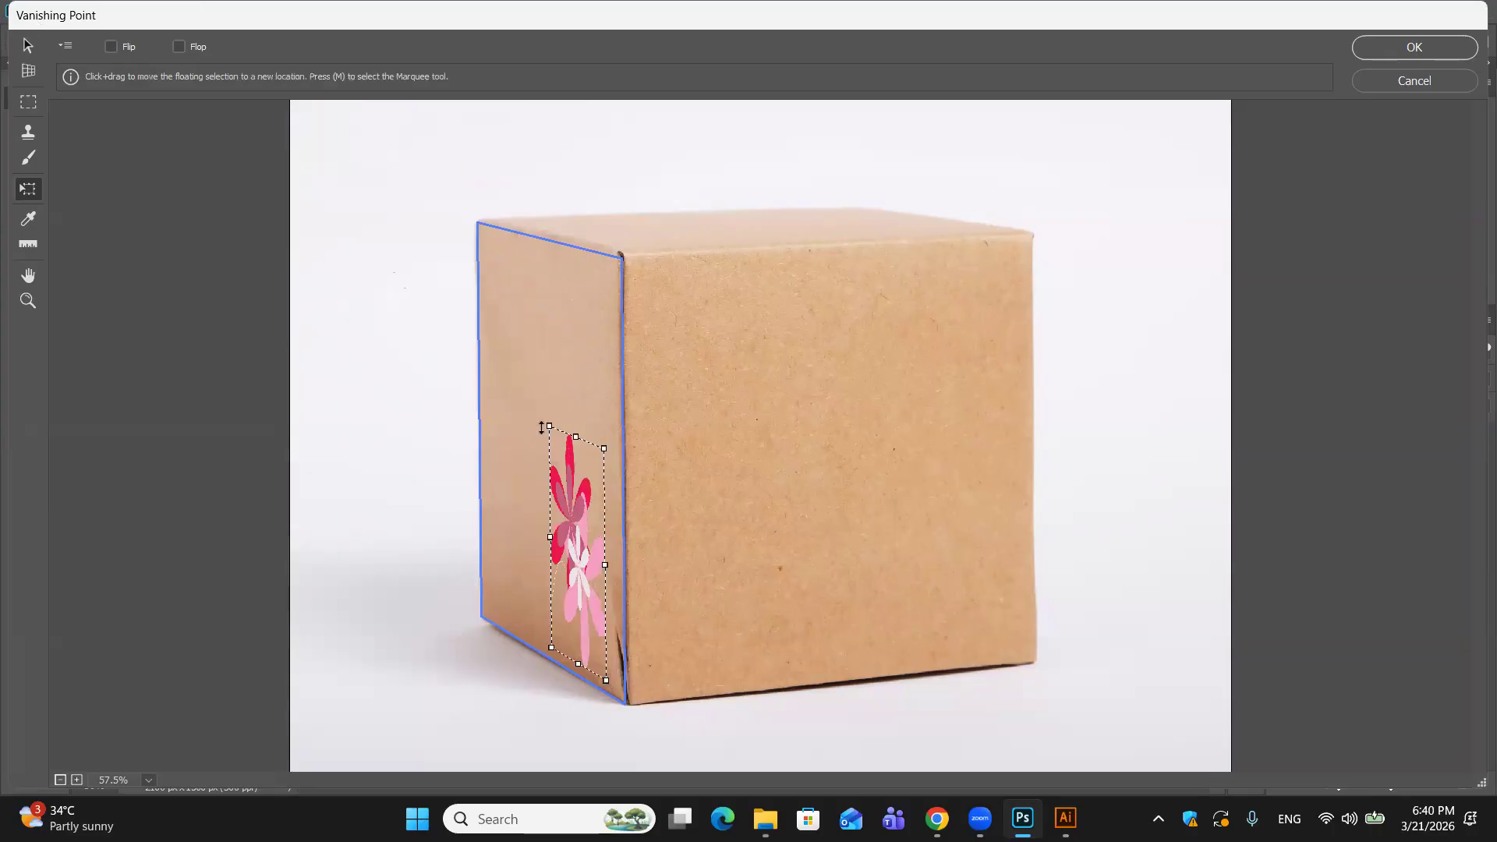
{"action": "left_click", "coordinate": [1393, 46]}
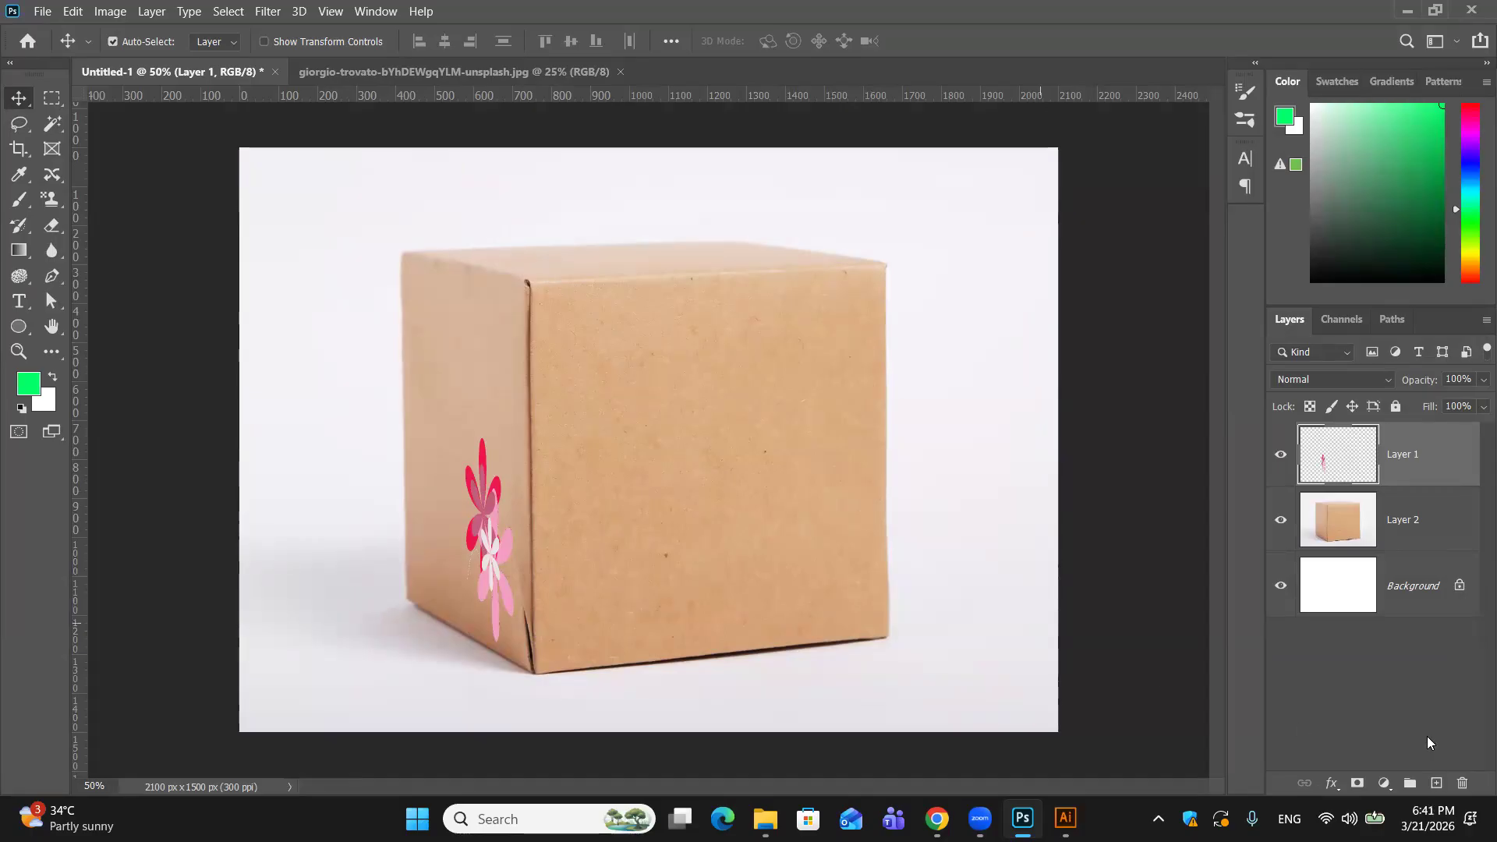
{"action": "left_click", "coordinate": [1433, 782]}
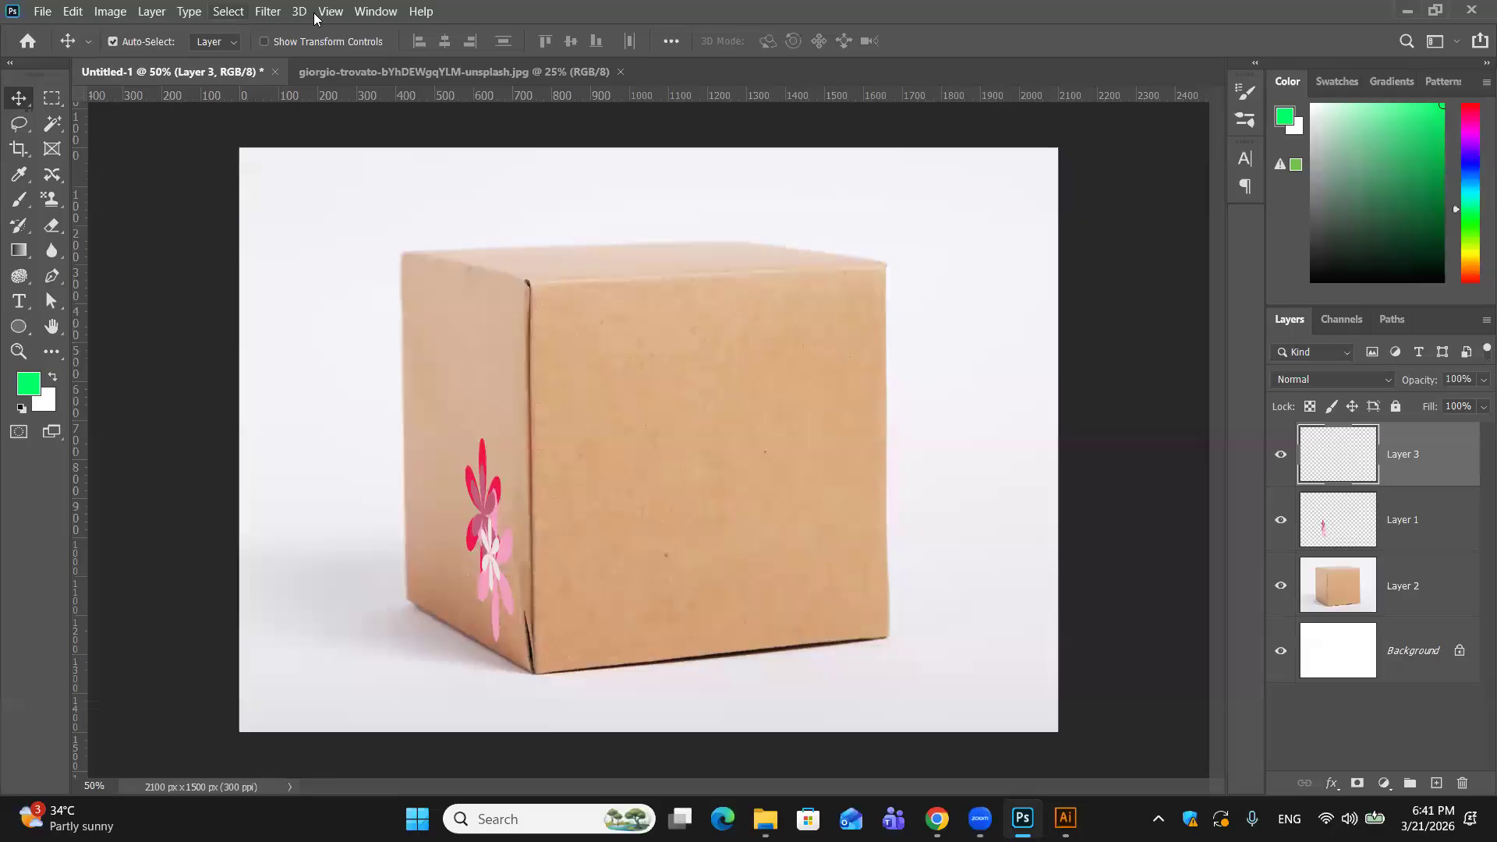
Step: Try to define a second Vanishing Point plane on the four corners of the box's front face
{"action": "left_click", "coordinate": [279, 15]}
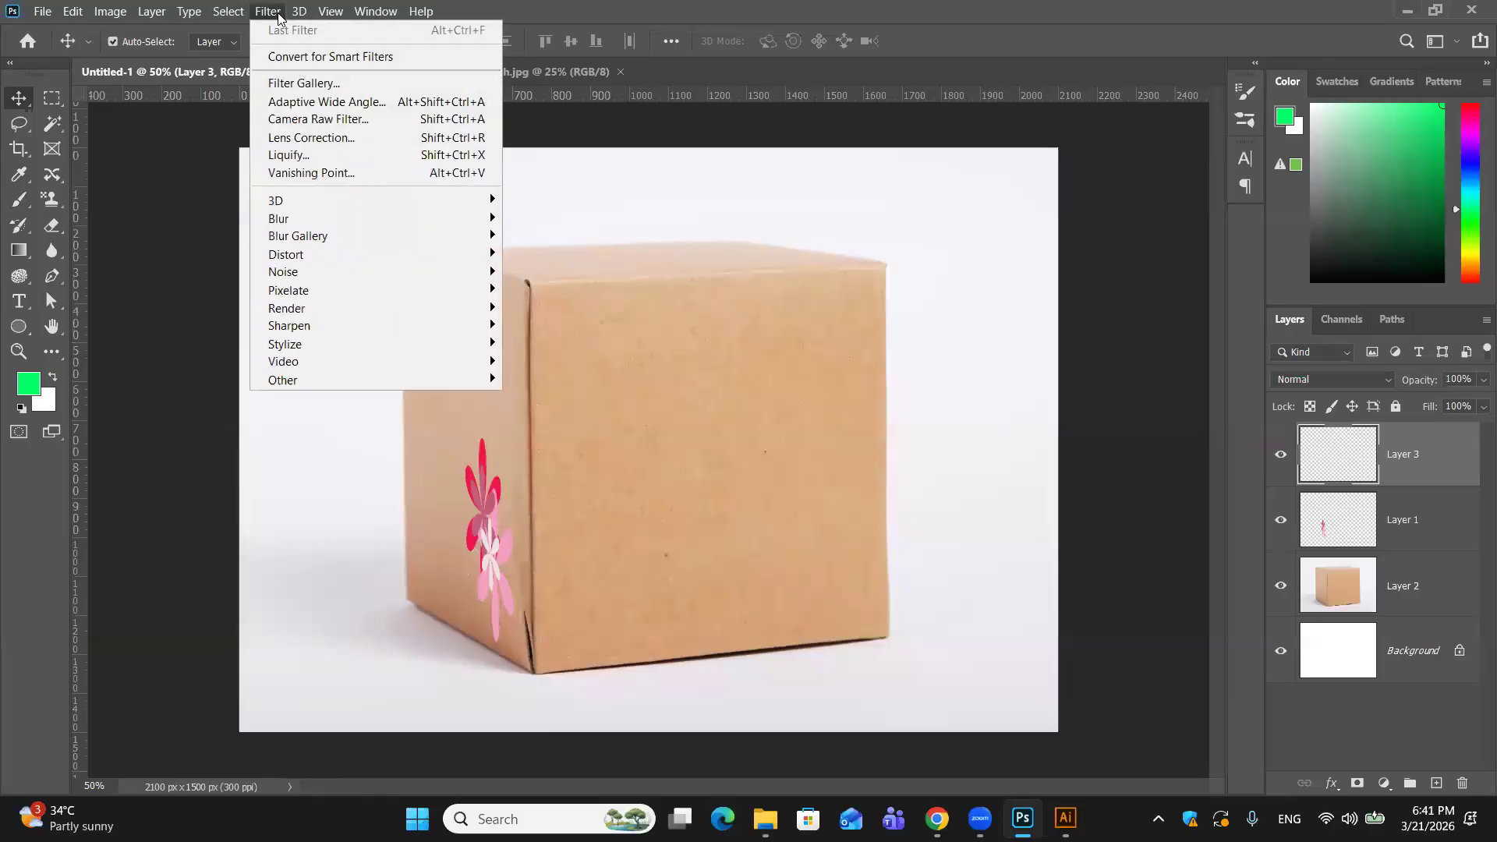
{"action": "left_click", "coordinate": [351, 173]}
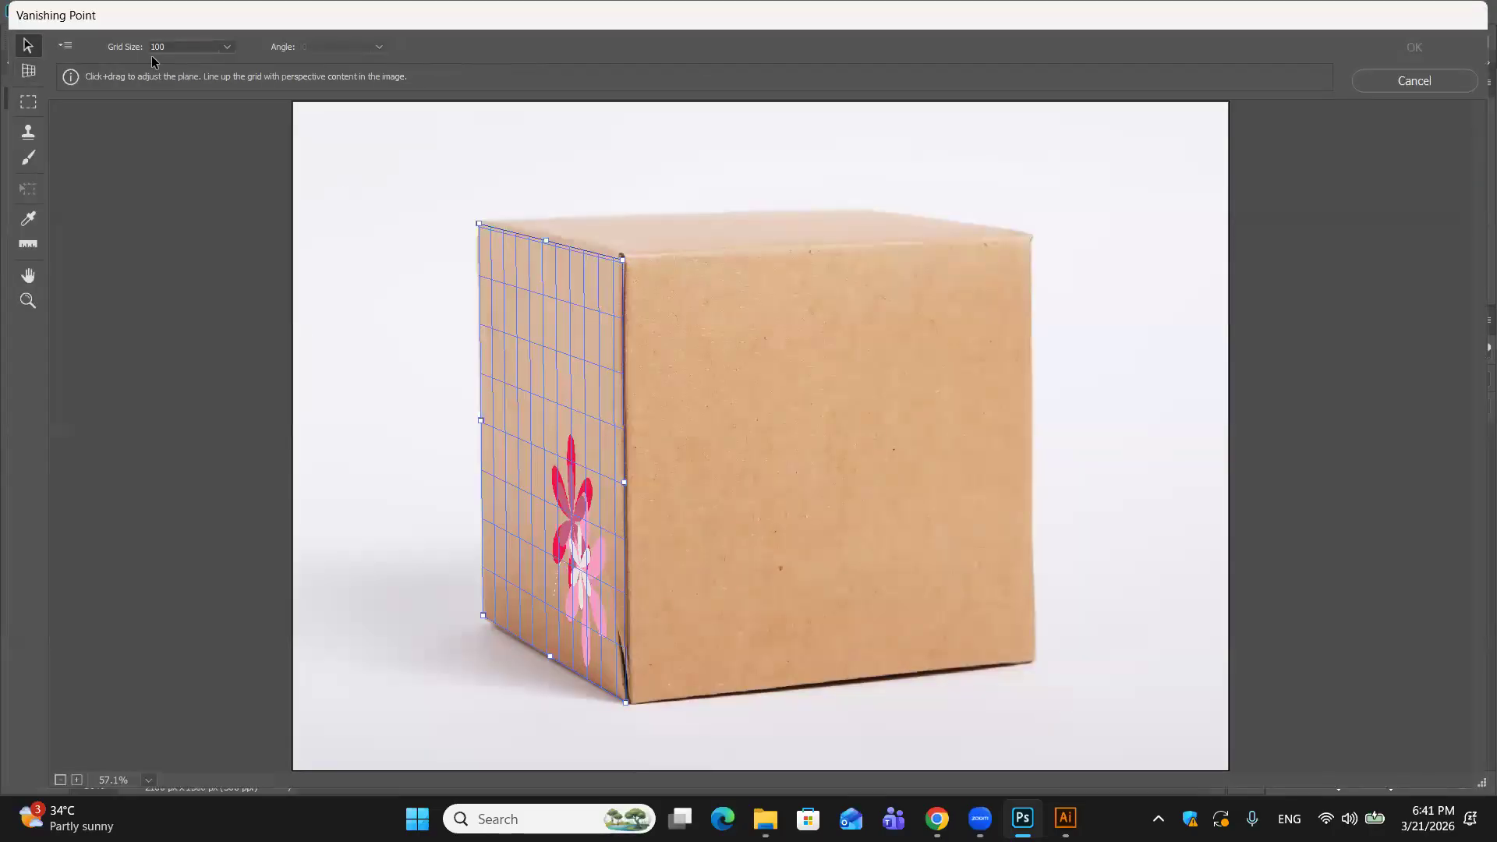
{"action": "left_click", "coordinate": [27, 75]}
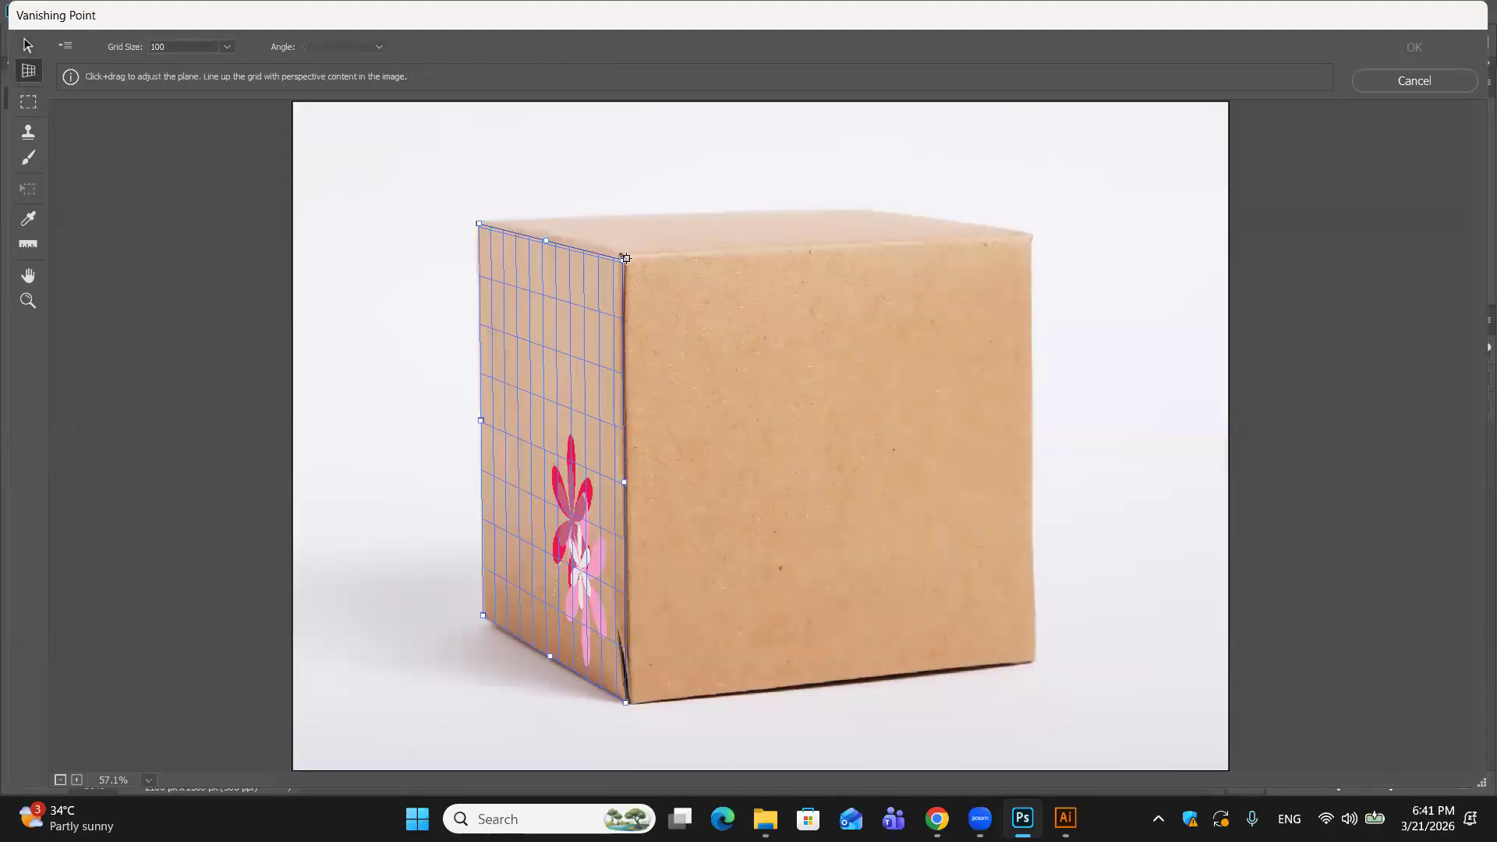
{"action": "left_click", "coordinate": [1030, 239]}
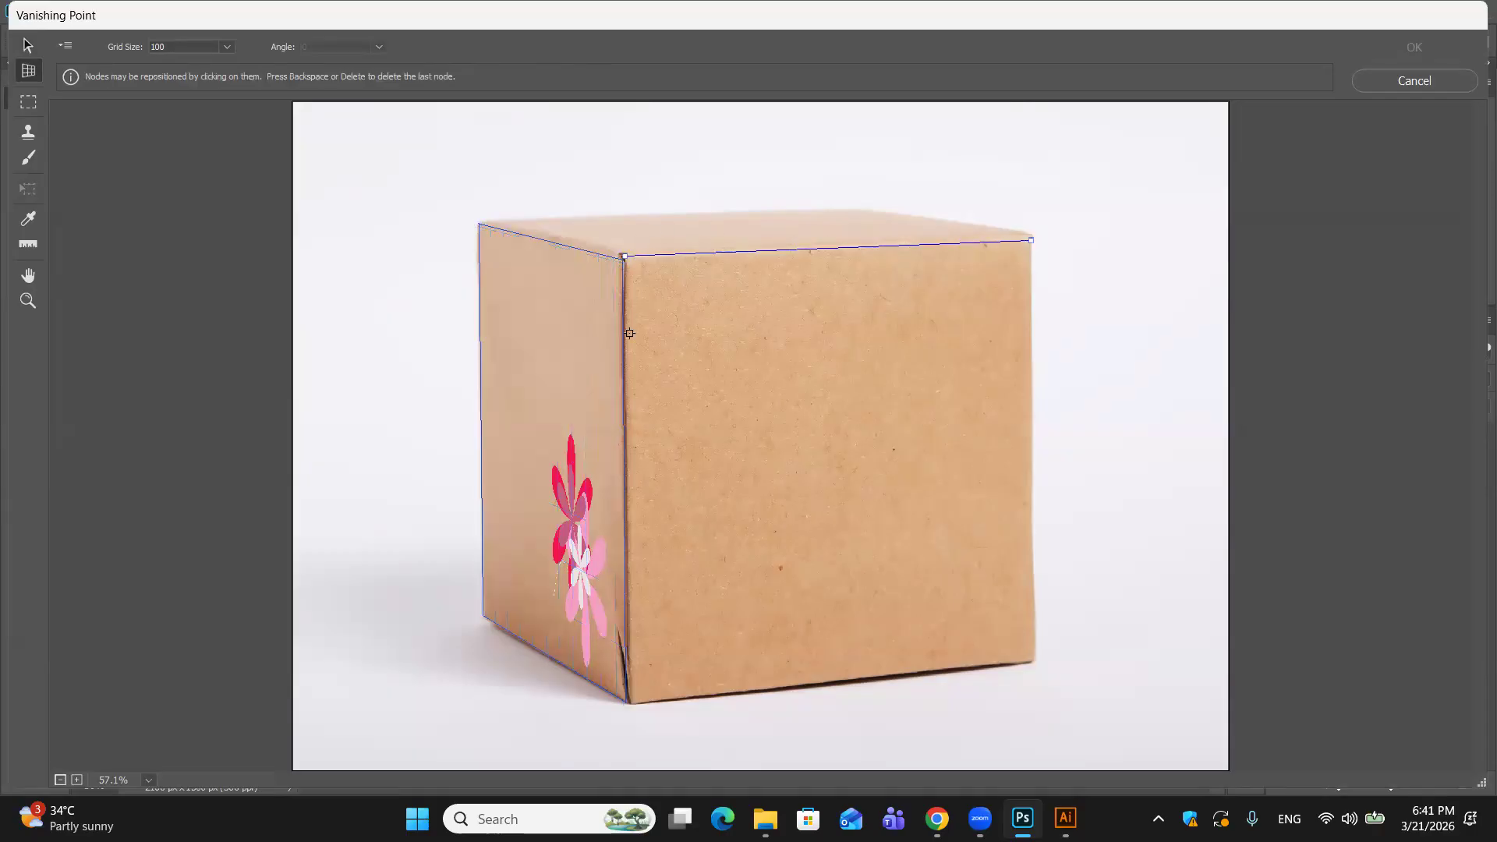
{"action": "left_click", "coordinate": [629, 704]}
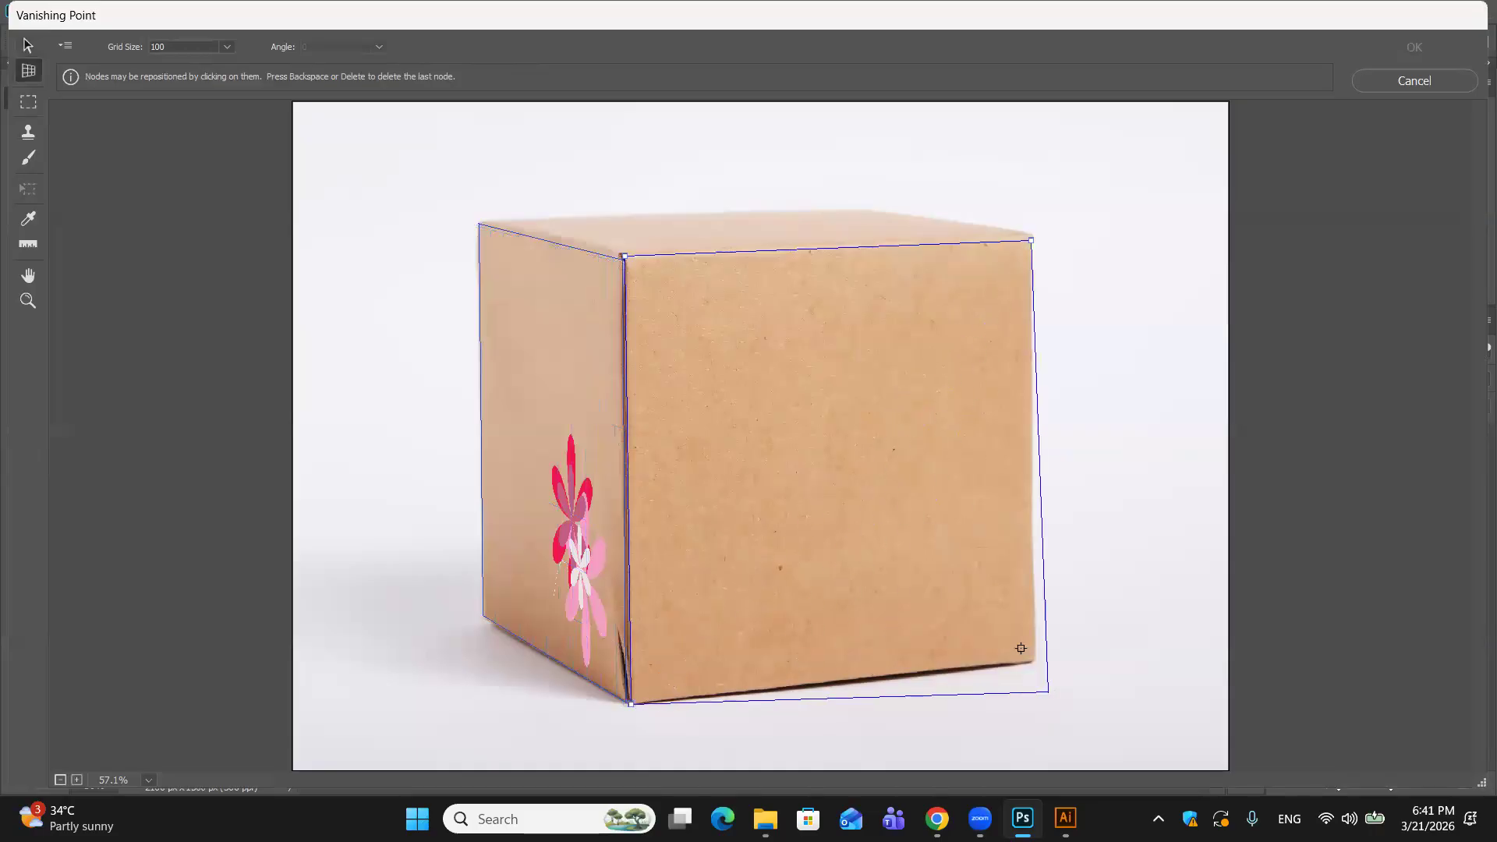
{"action": "left_click", "coordinate": [1035, 662]}
{"action": "left_click", "coordinate": [1035, 662]}
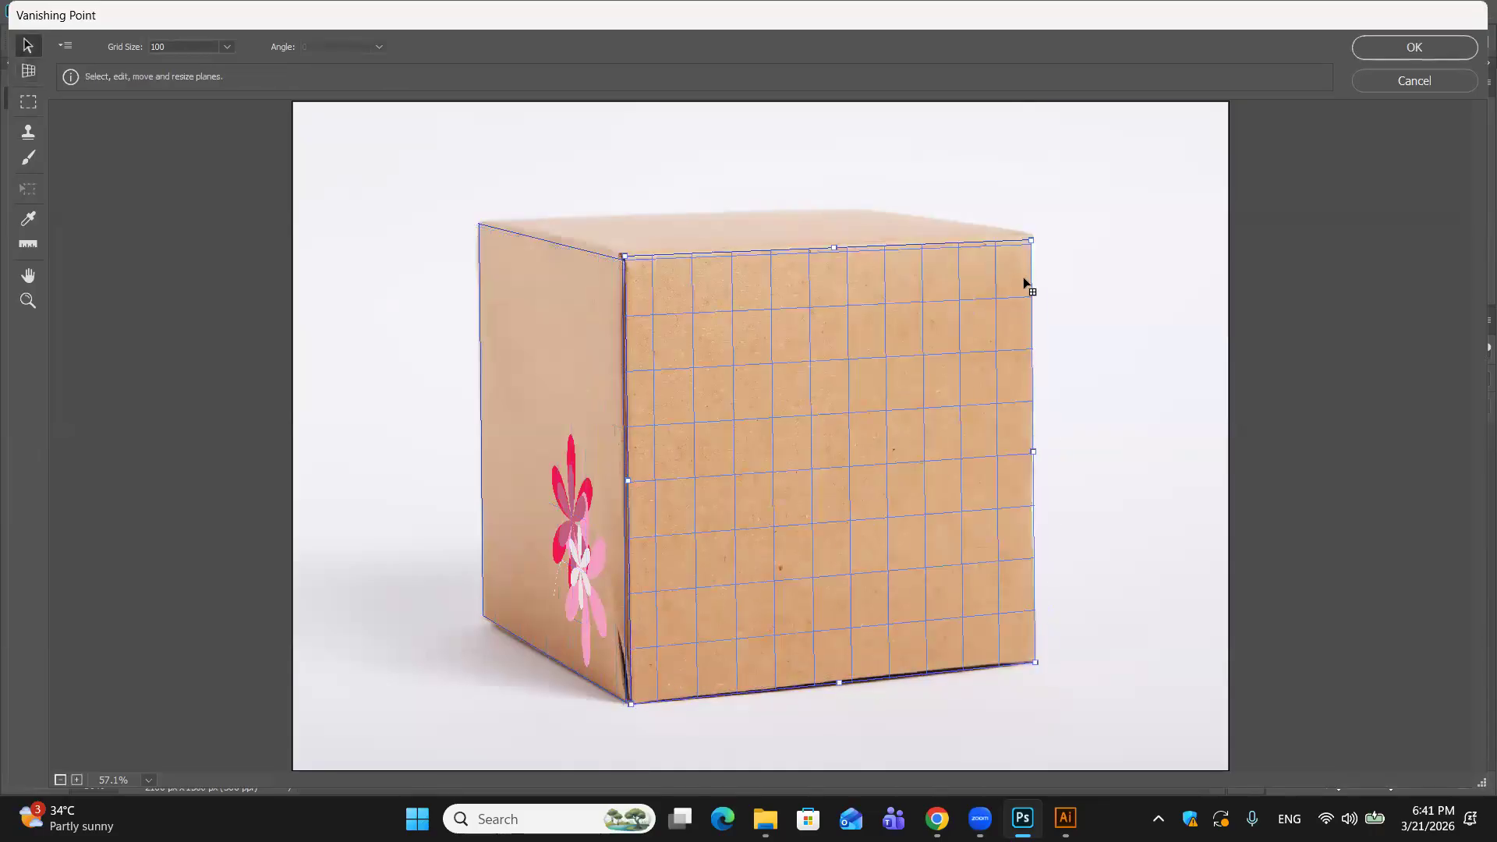
{"action": "left_click_drag", "start_coordinate": [1032, 243], "coordinate": [1029, 239]}
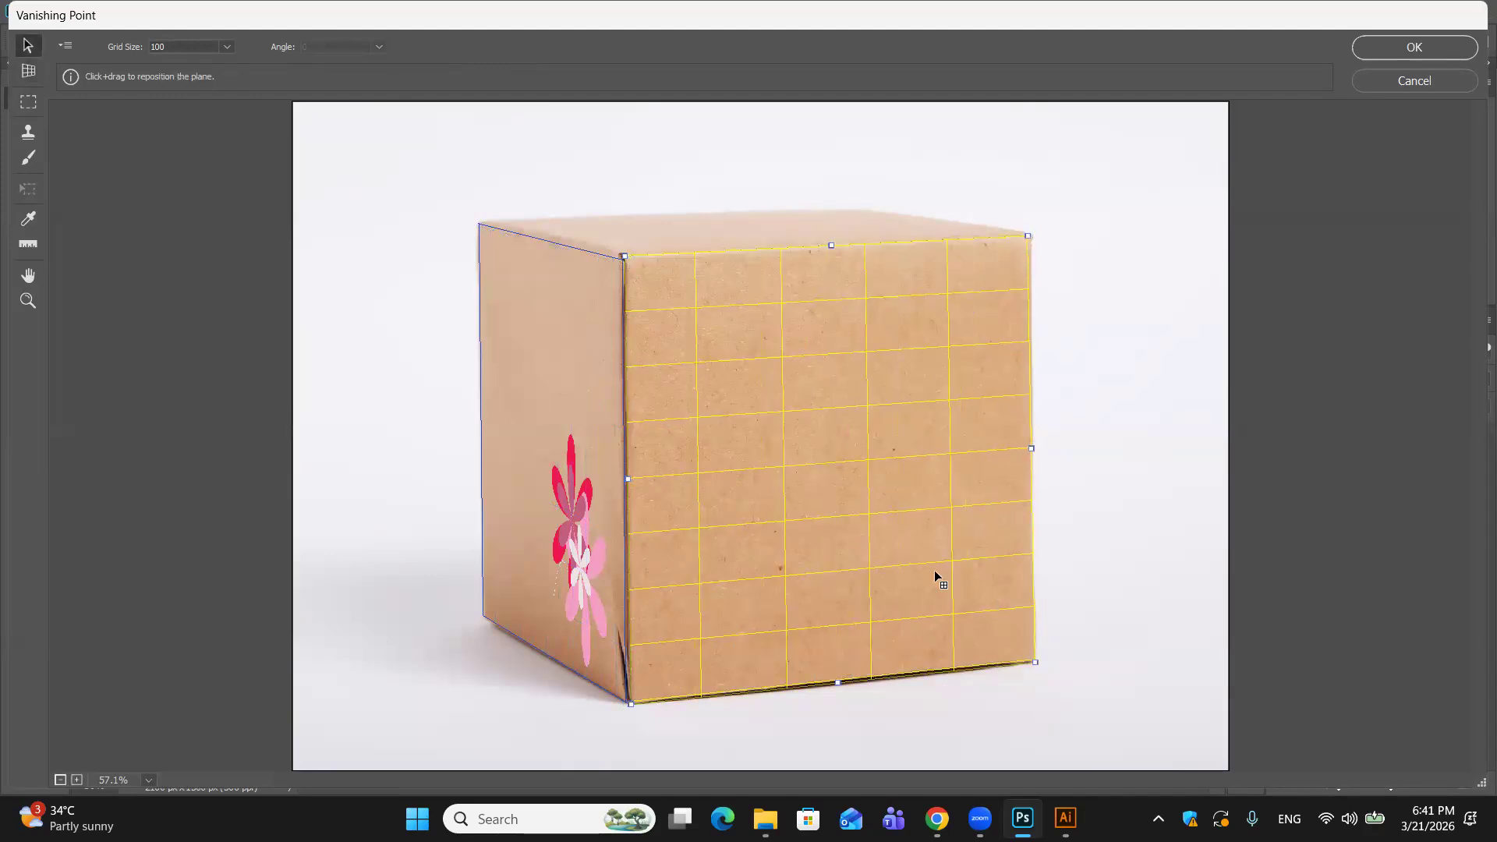
Step: Try to scale the pasted flower artwork in Vanishing Point, and cancel the filter
{"action": "key", "text": "ctrl+v"}
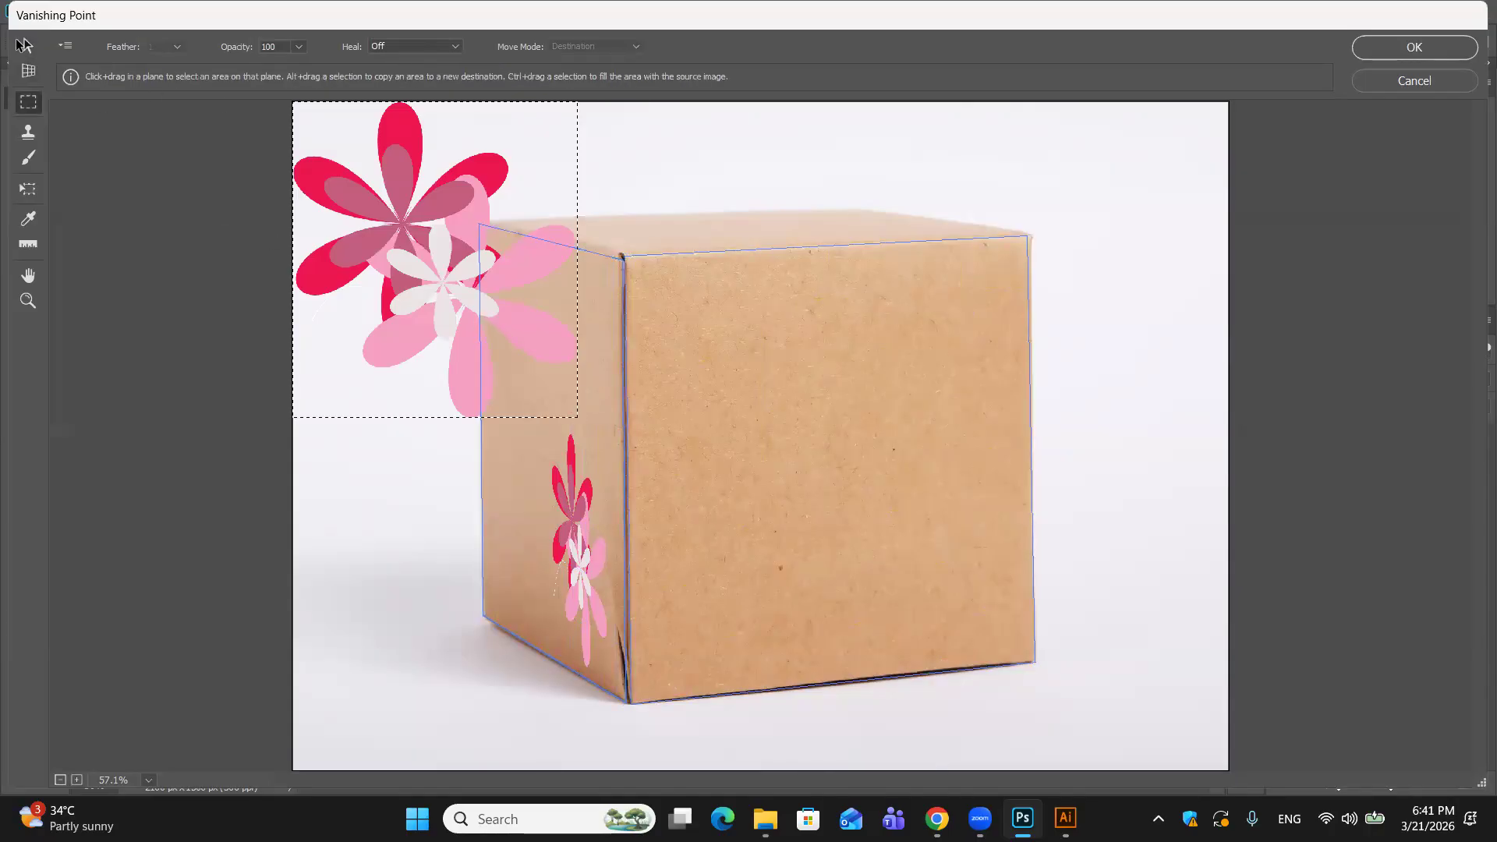
{"action": "left_click", "coordinate": [28, 75]}
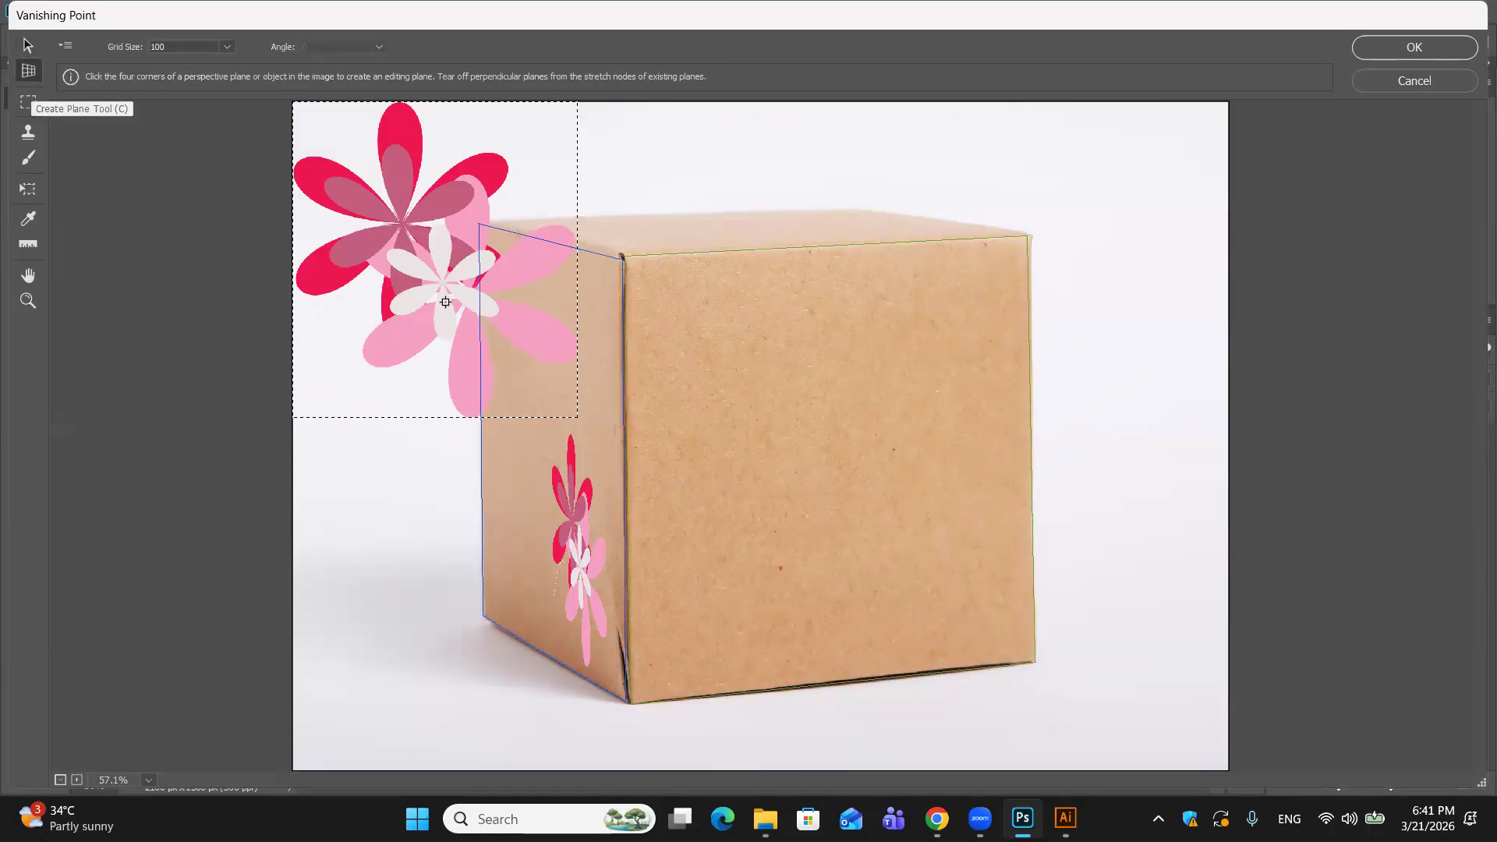
{"action": "left_click_drag", "start_coordinate": [578, 418], "coordinate": [525, 359]}
{"action": "key", "text": "ctrl+z"}
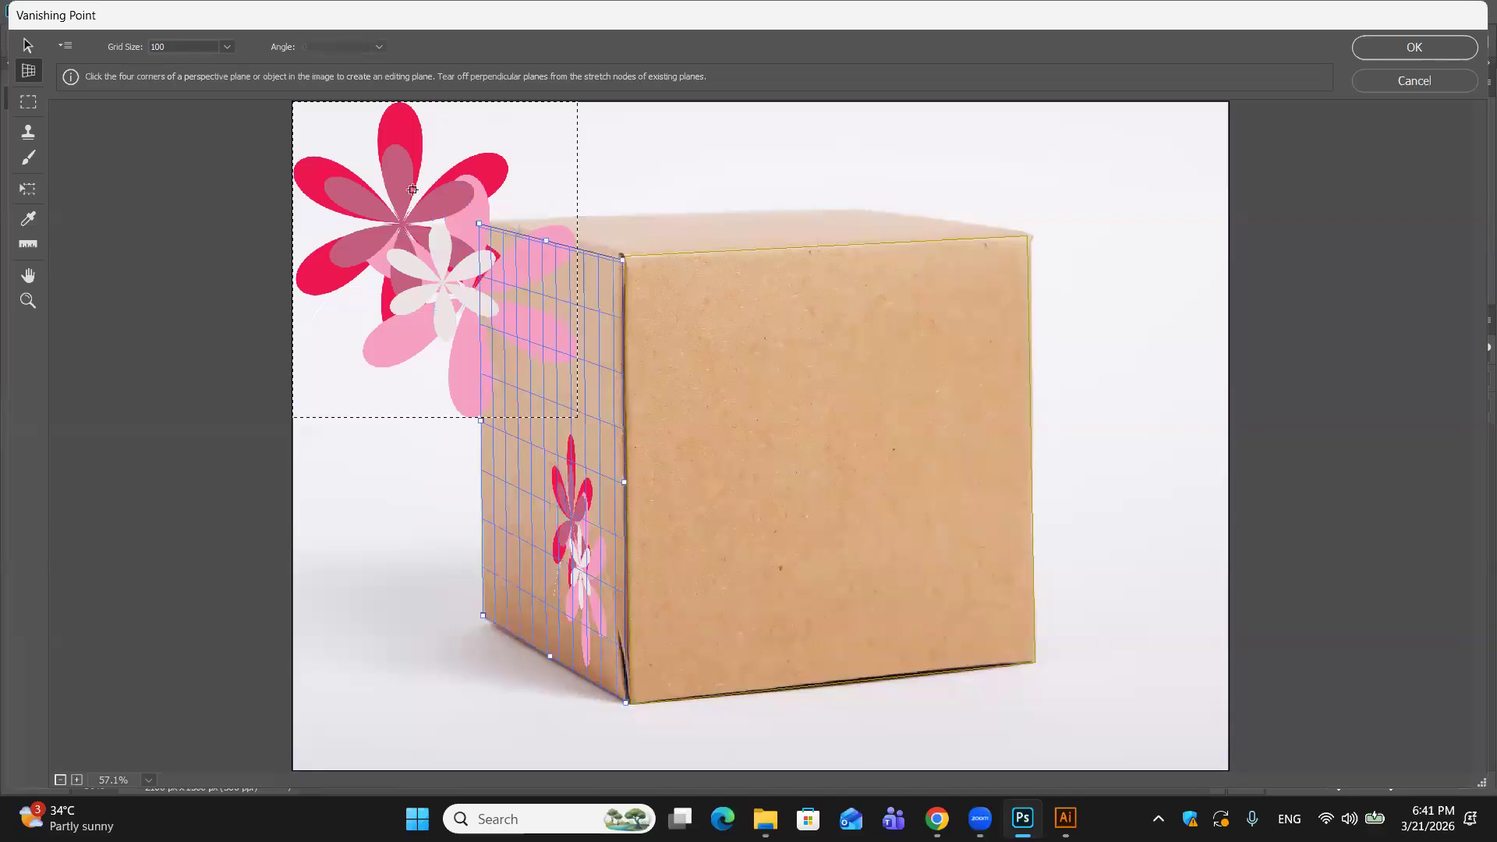
{"action": "left_click", "coordinate": [489, 267]}
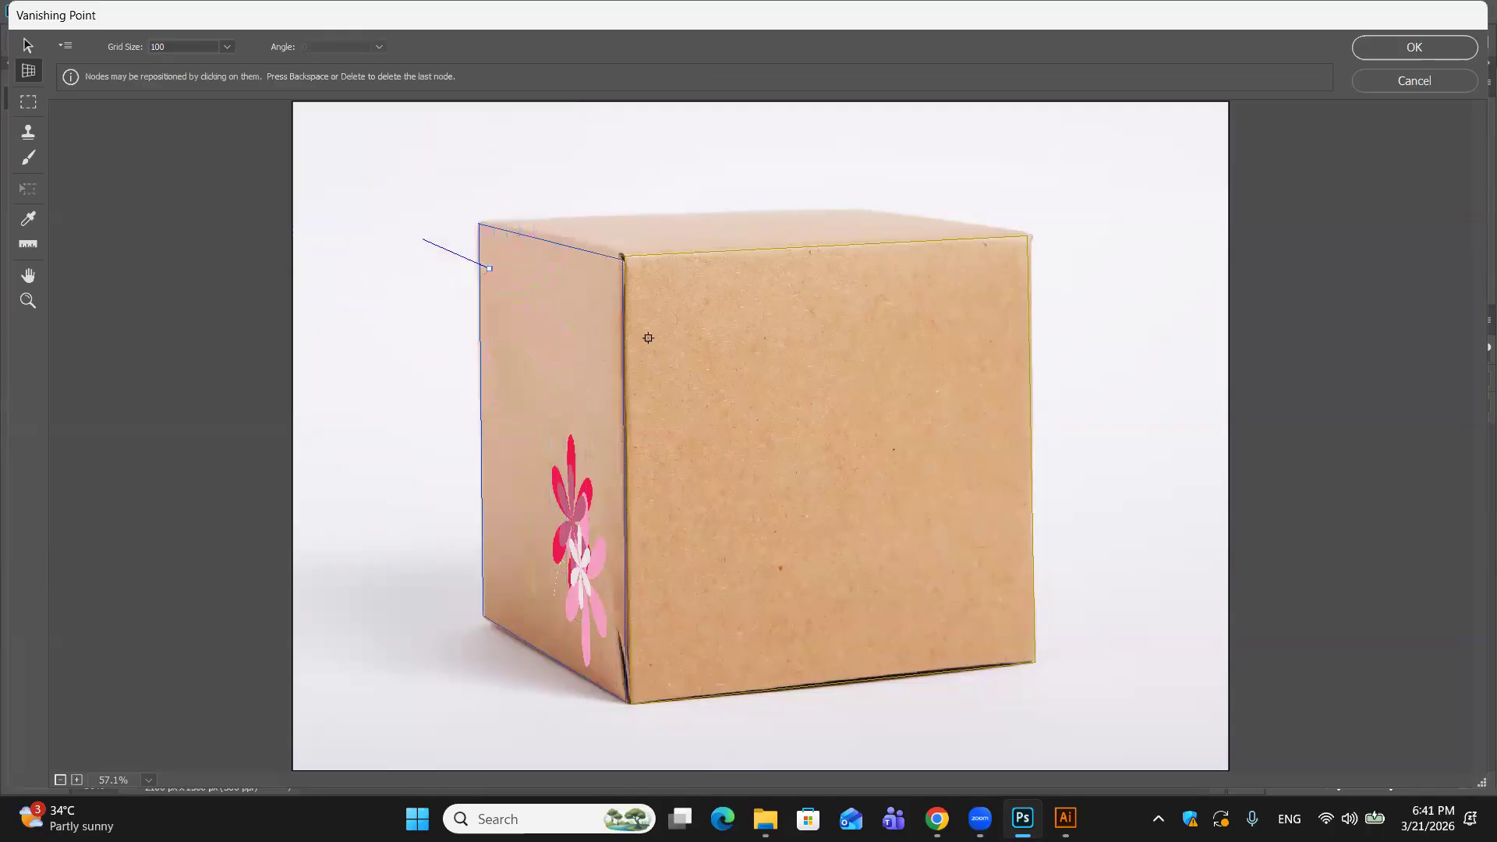
{"action": "key", "text": "Escape"}
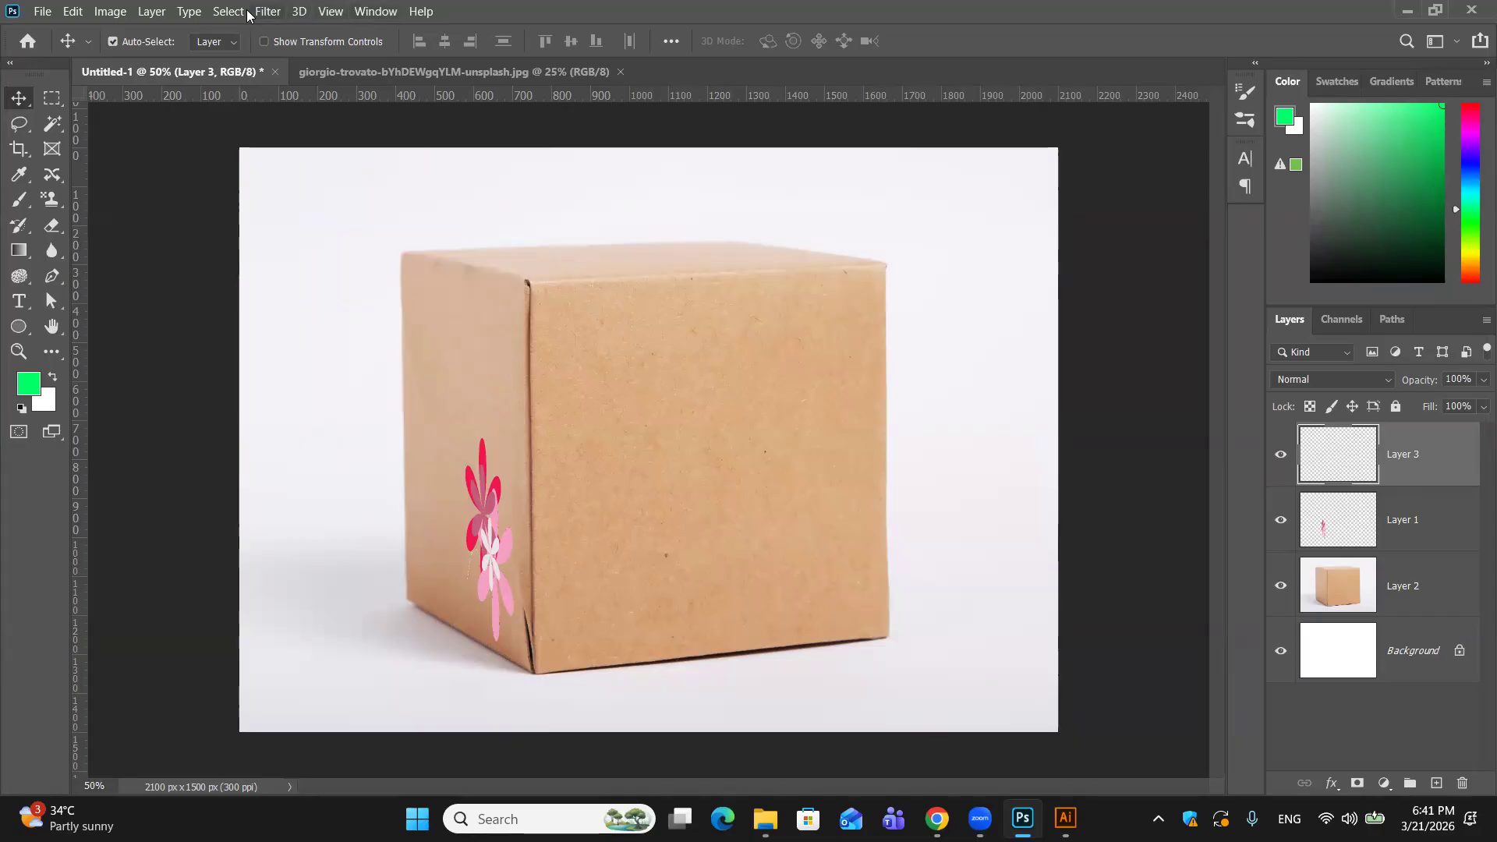
Step: Restart the Vanishing Point filter and define a perspective plane on the four corners of the box's front face
{"action": "left_click", "coordinate": [267, 11]}
{"action": "left_click", "coordinate": [330, 170]}
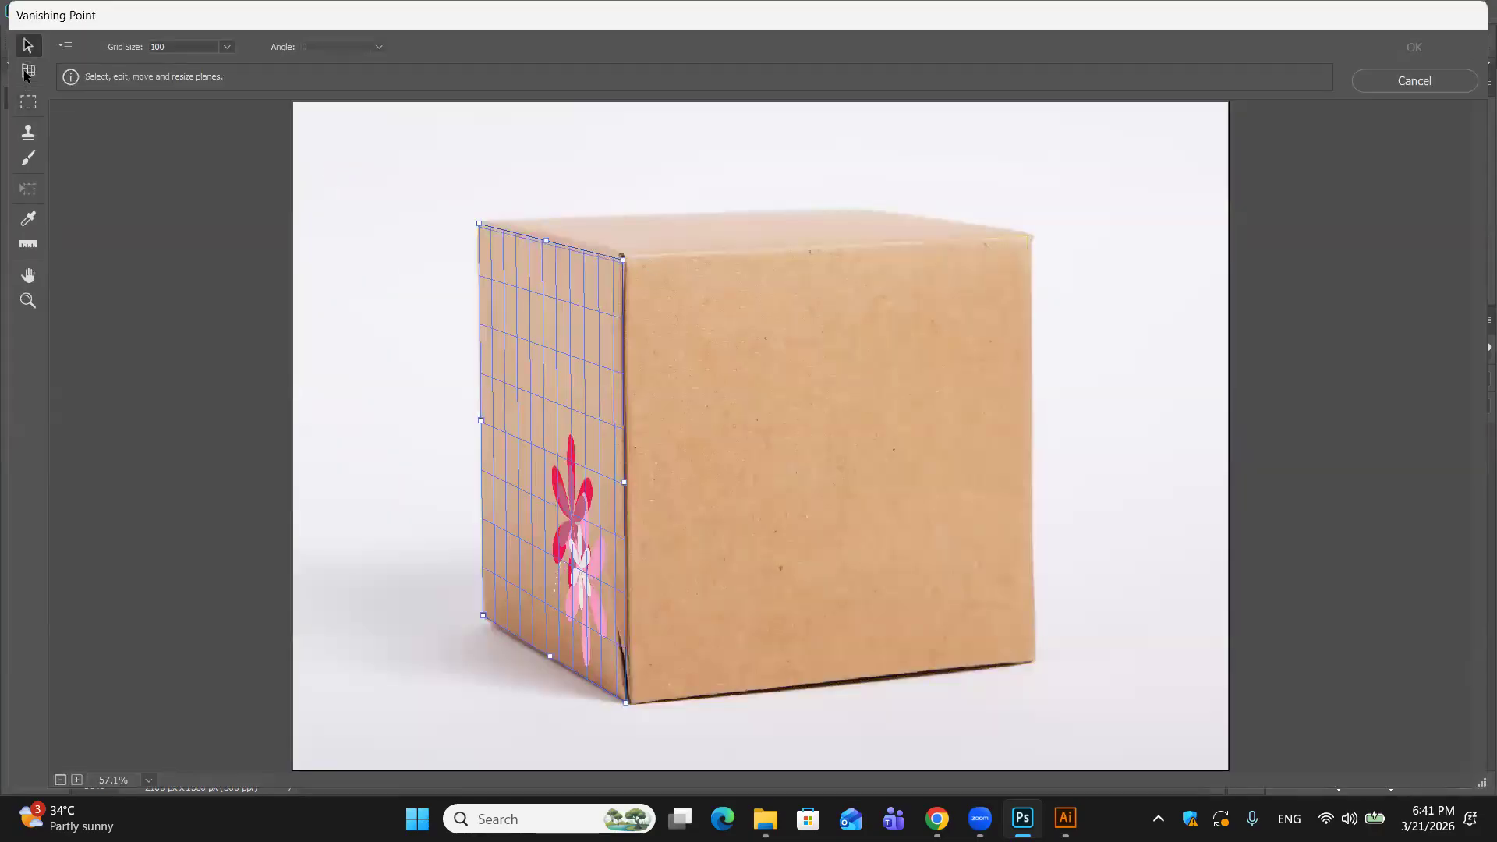
{"action": "left_click", "coordinate": [26, 73]}
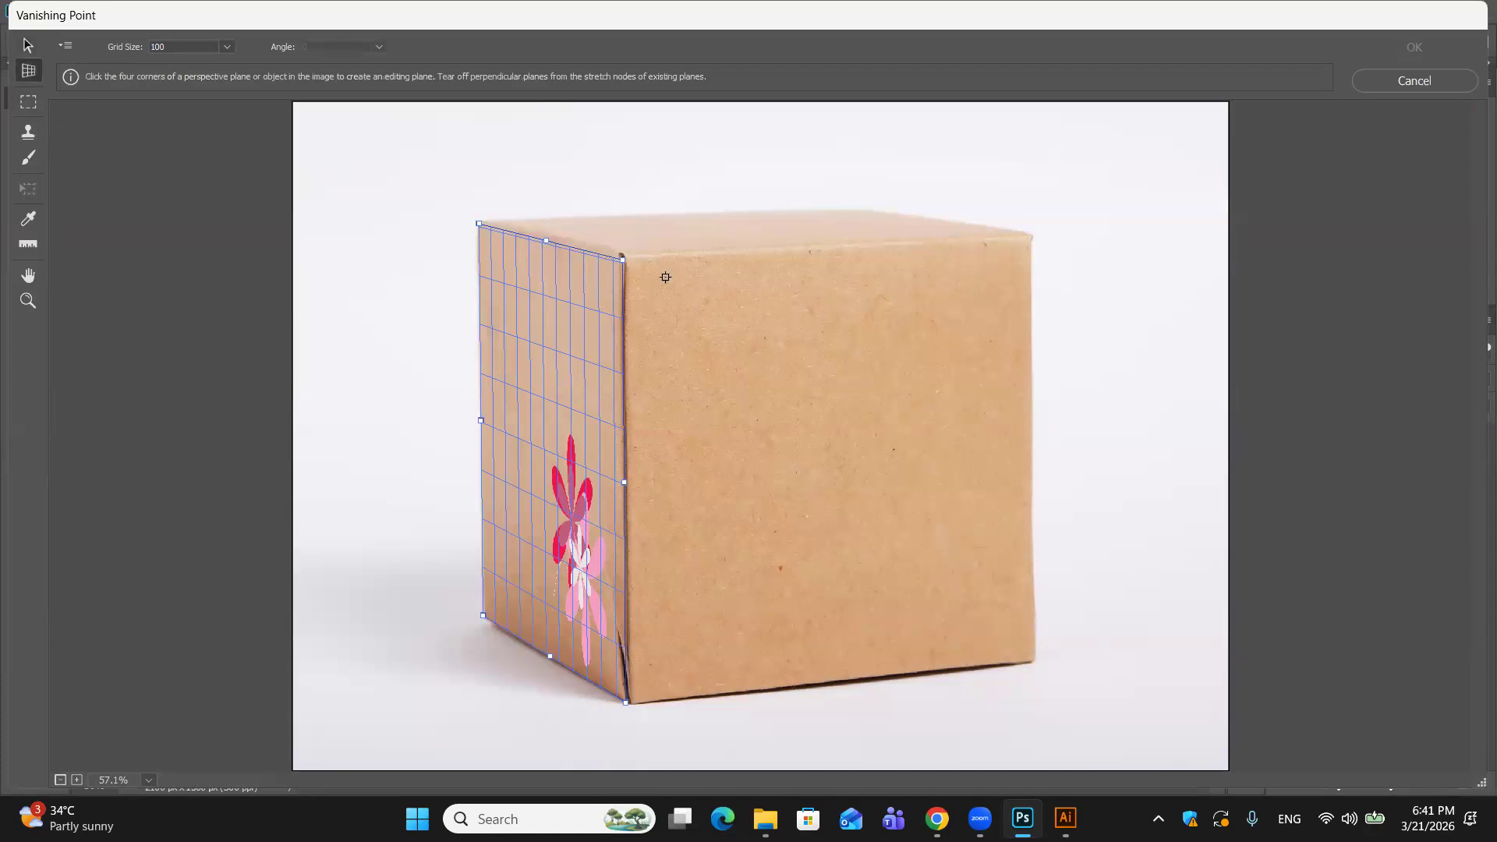
{"action": "left_click", "coordinate": [1030, 236]}
{"action": "left_click", "coordinate": [623, 256]}
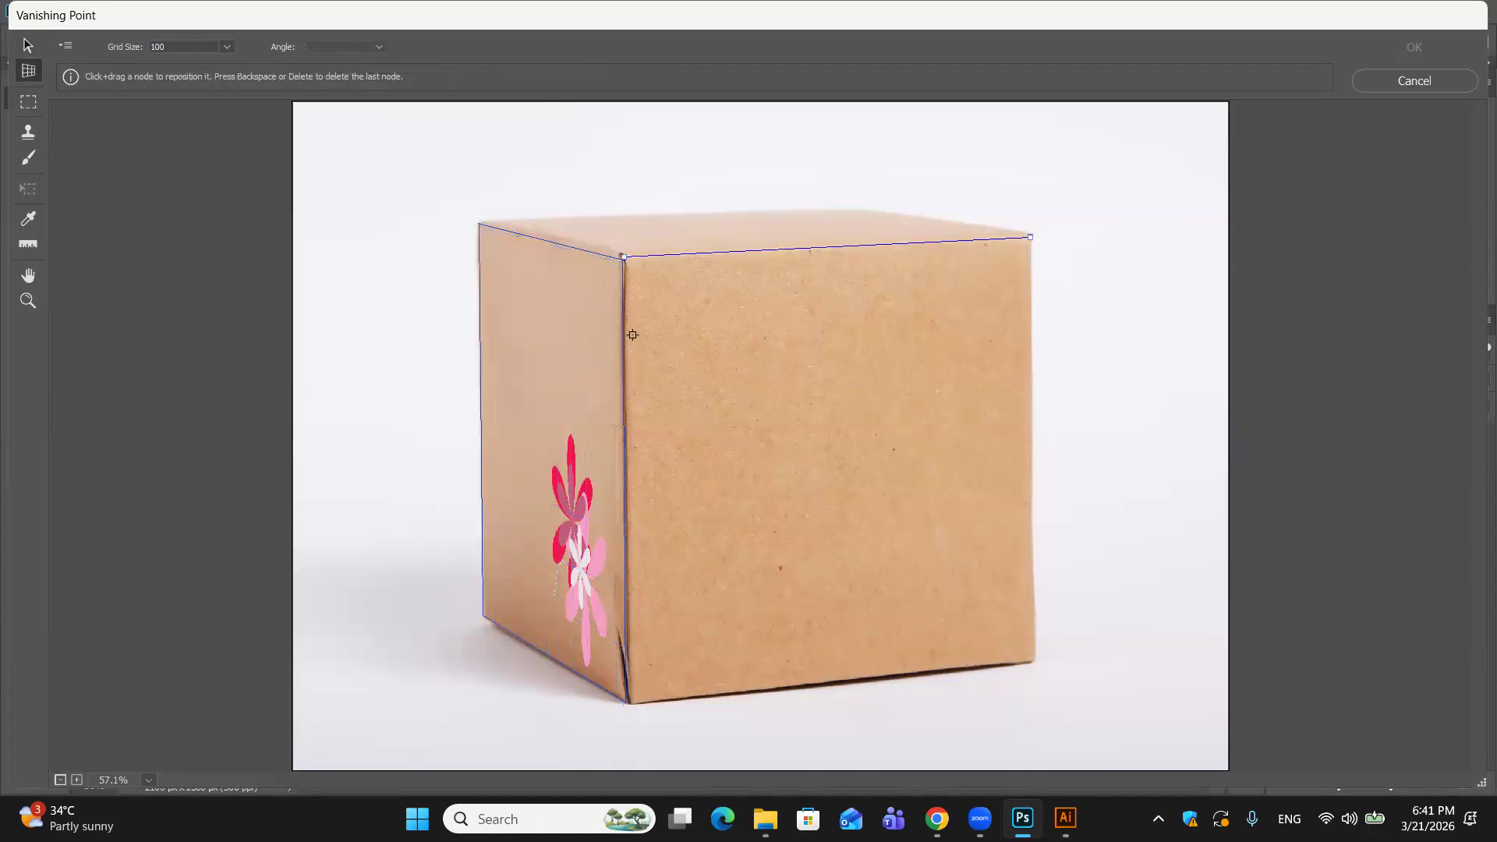
{"action": "left_click", "coordinate": [628, 706]}
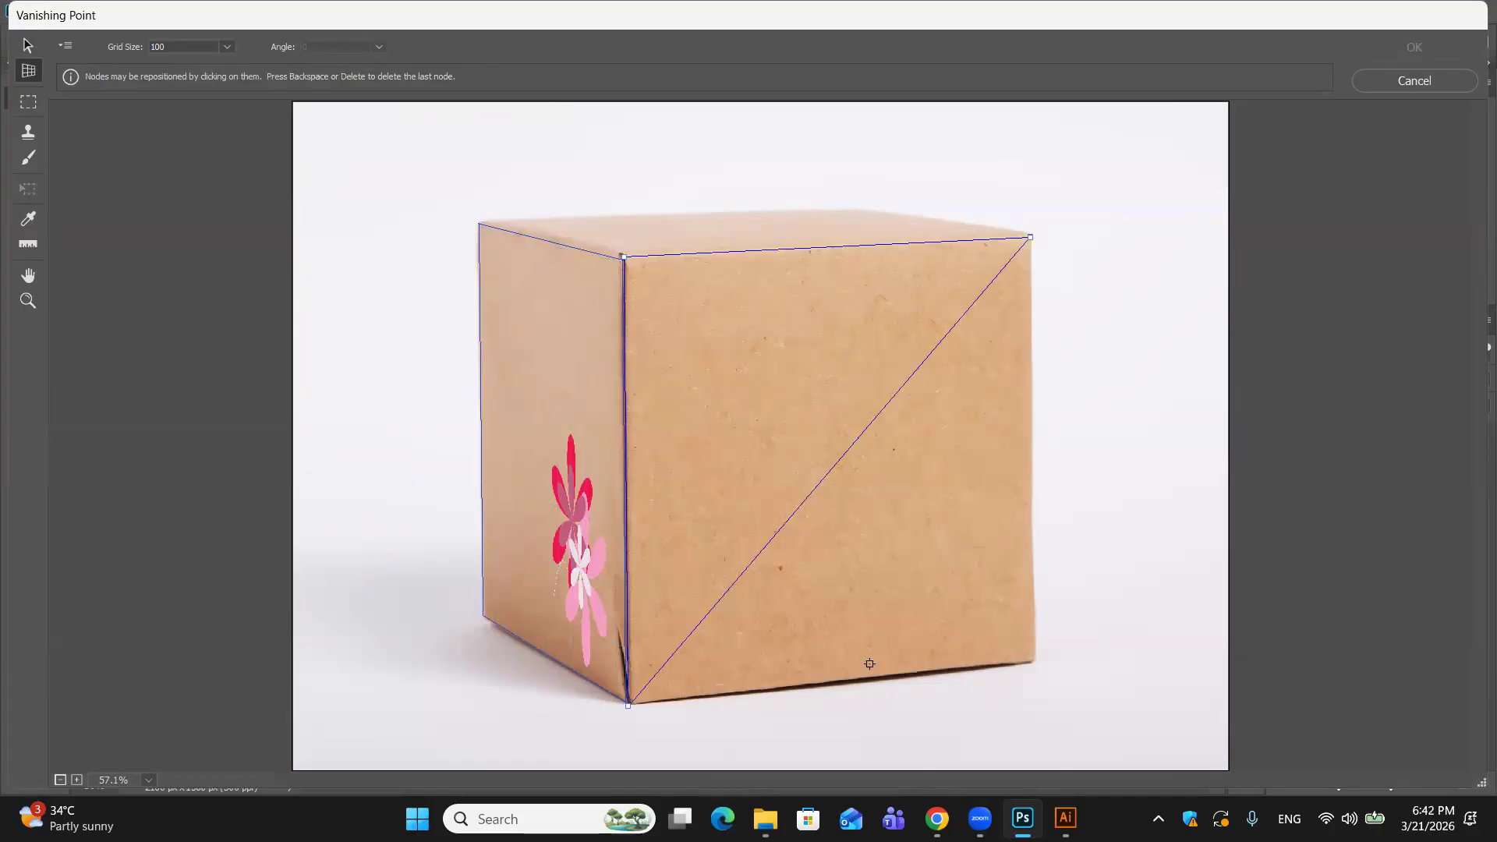
{"action": "left_click", "coordinate": [1035, 662]}
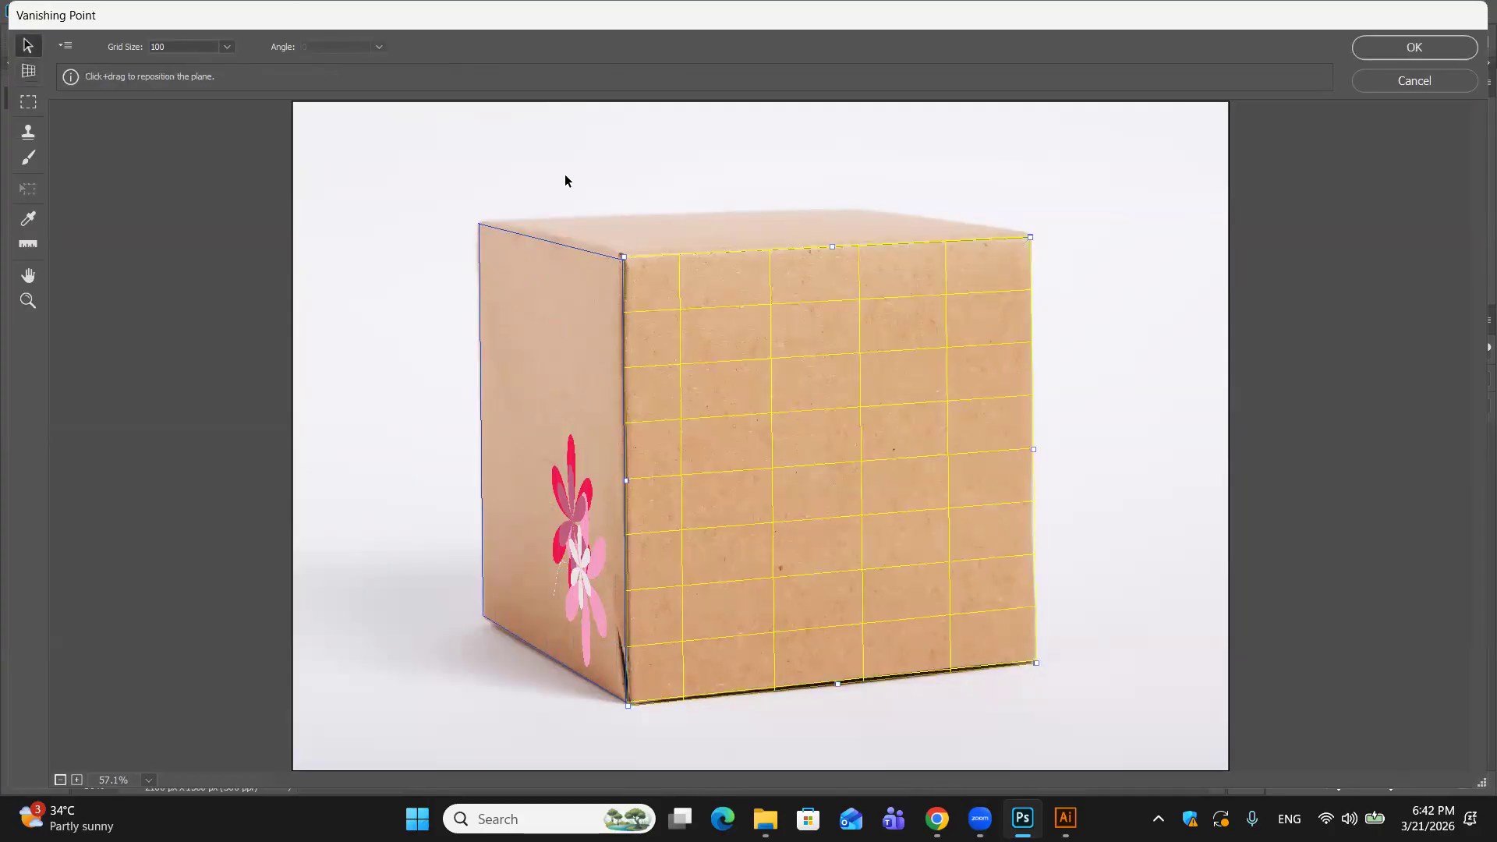
{"action": "key", "text": "ctrl+v"}
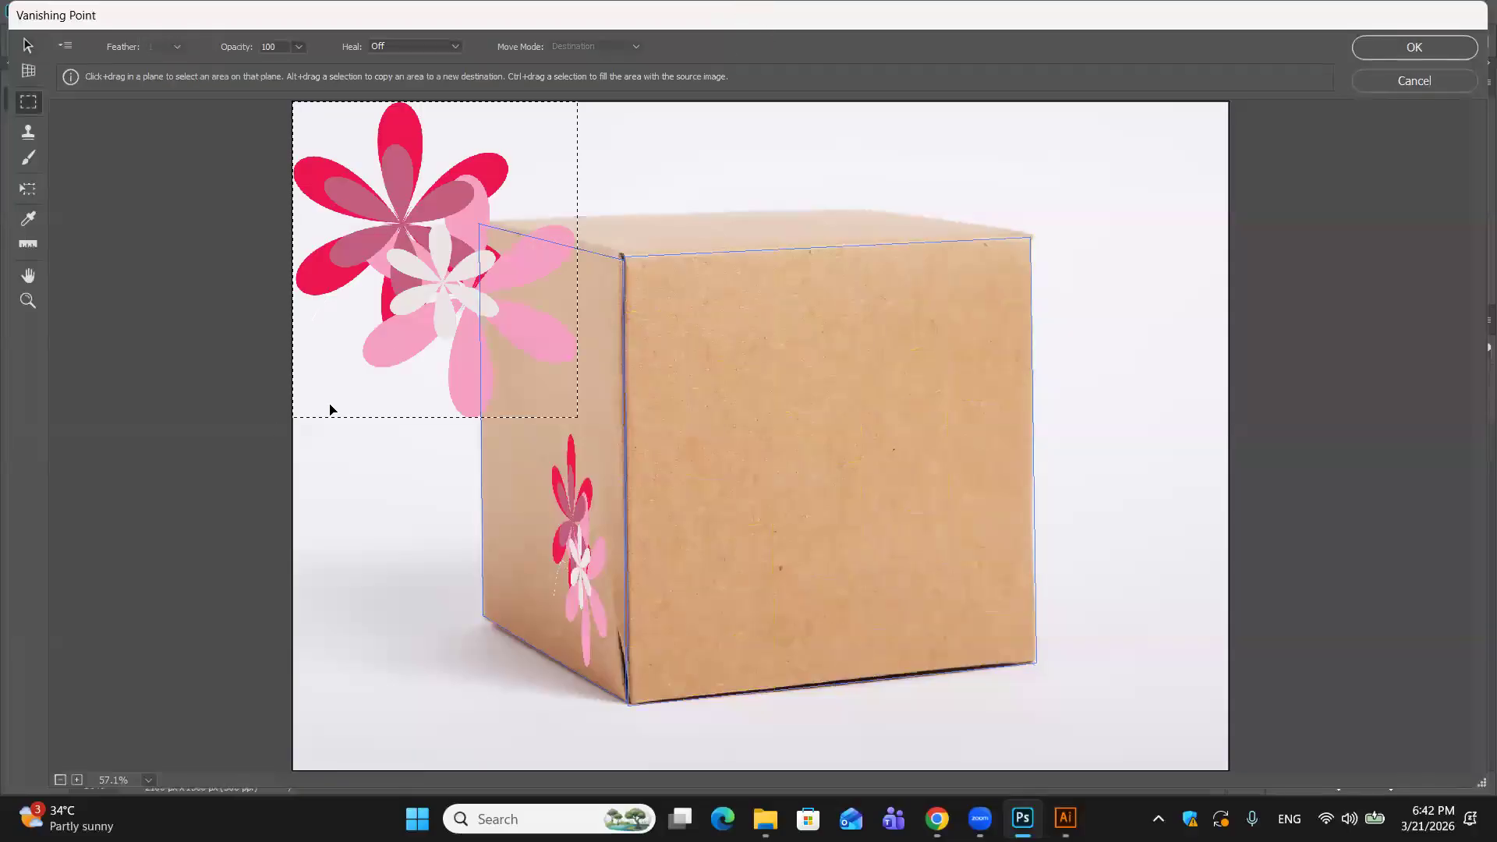
{"action": "left_click", "coordinate": [316, 403]}
{"action": "key", "text": "ctrl+z"}
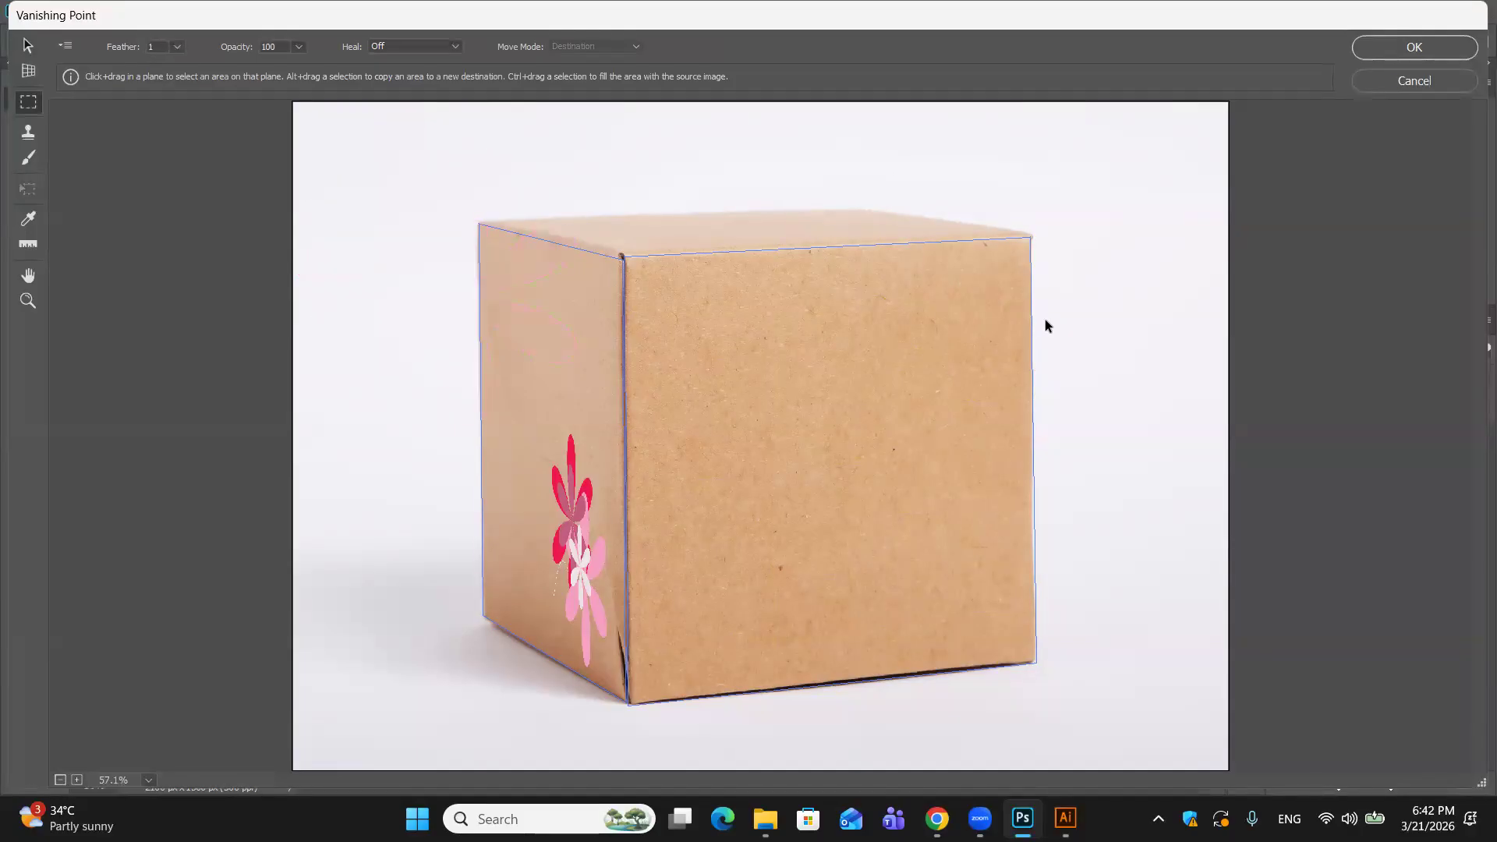
Step: Paste the flower artwork at full size onto the front plane, running past the face's right edge, and apply the filter
{"action": "key", "text": "ctrl+v"}
{"action": "left_click_drag", "start_coordinate": [450, 177], "coordinate": [911, 401]}
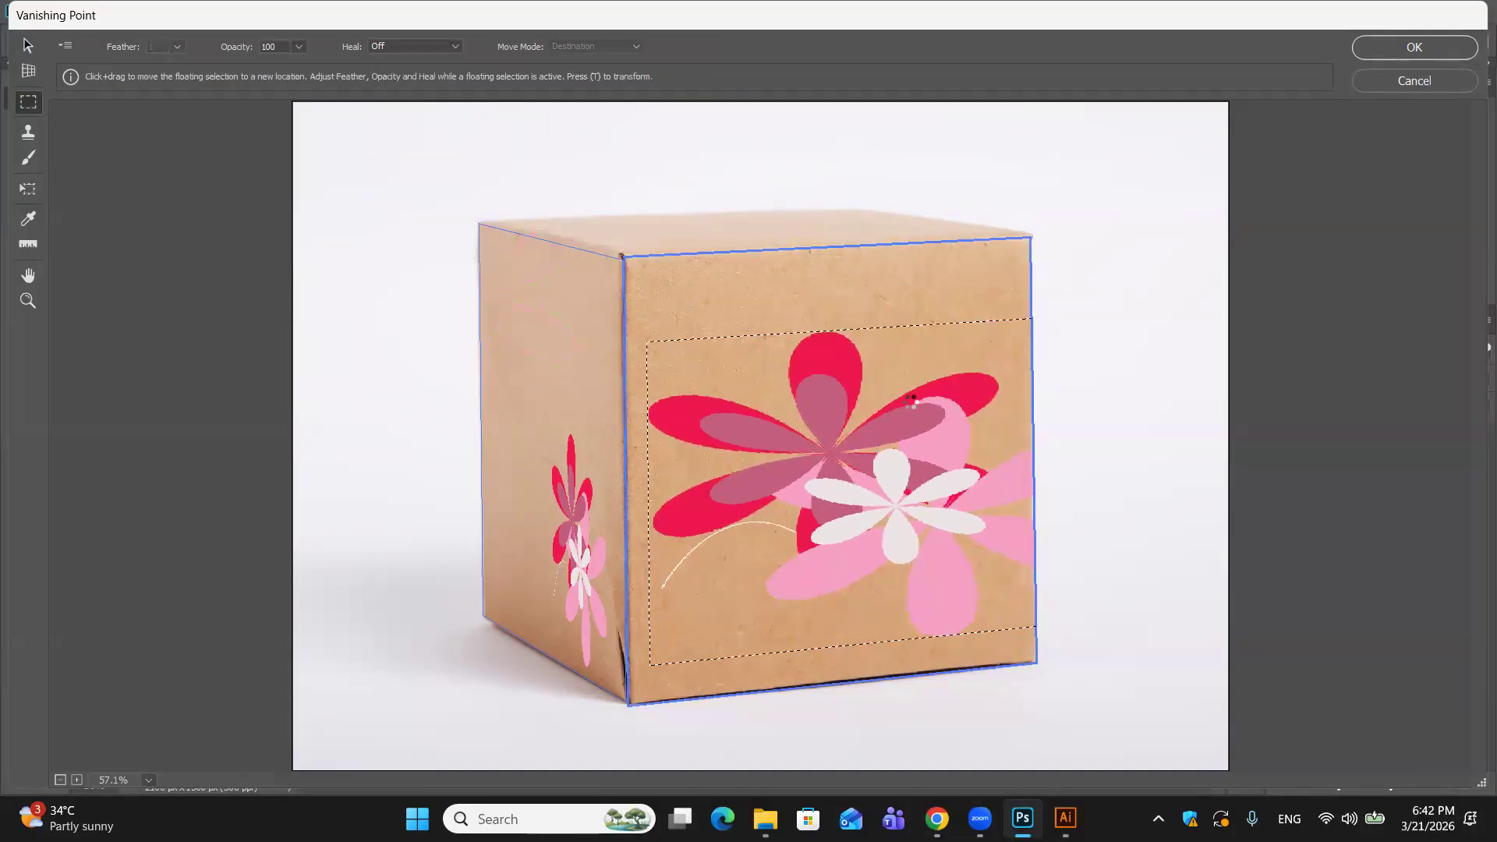
{"action": "mouse_move", "coordinate": [695, 629]}
{"action": "left_mouse_down"}
{"action": "mouse_move", "coordinate": [681, 621]}
{"action": "mouse_move", "coordinate": [651, 654]}
{"action": "mouse_move", "coordinate": [572, 662]}
{"action": "mouse_move", "coordinate": [757, 612]}
{"action": "mouse_move", "coordinate": [654, 630]}
{"action": "mouse_move", "coordinate": [625, 676]}
{"action": "mouse_move", "coordinate": [699, 622]}
{"action": "left_mouse_up"}
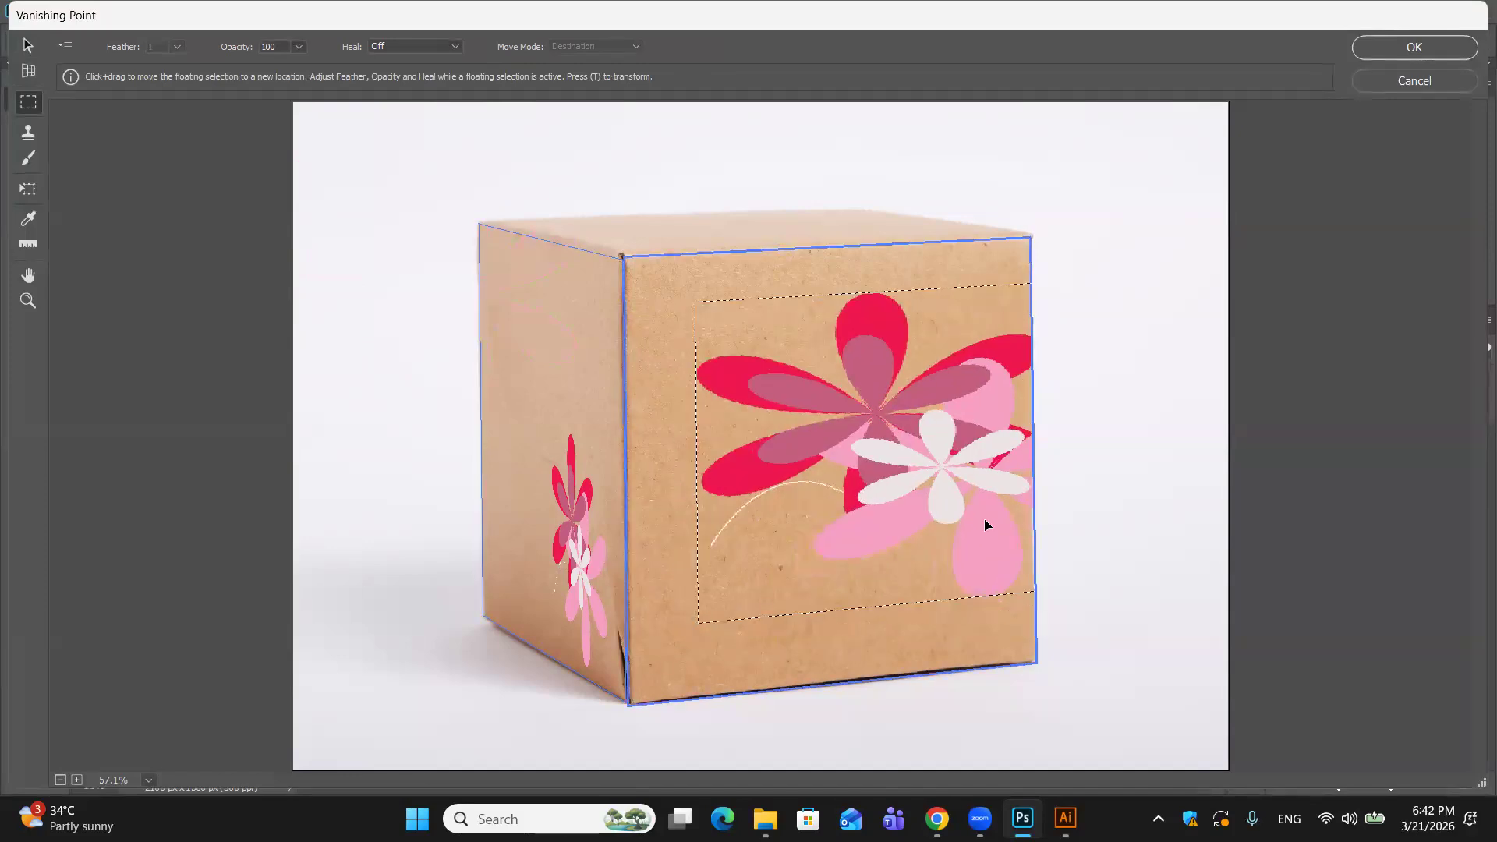
{"action": "left_click_drag", "start_coordinate": [965, 471], "coordinate": [902, 514]}
{"action": "left_click", "coordinate": [1044, 220]}
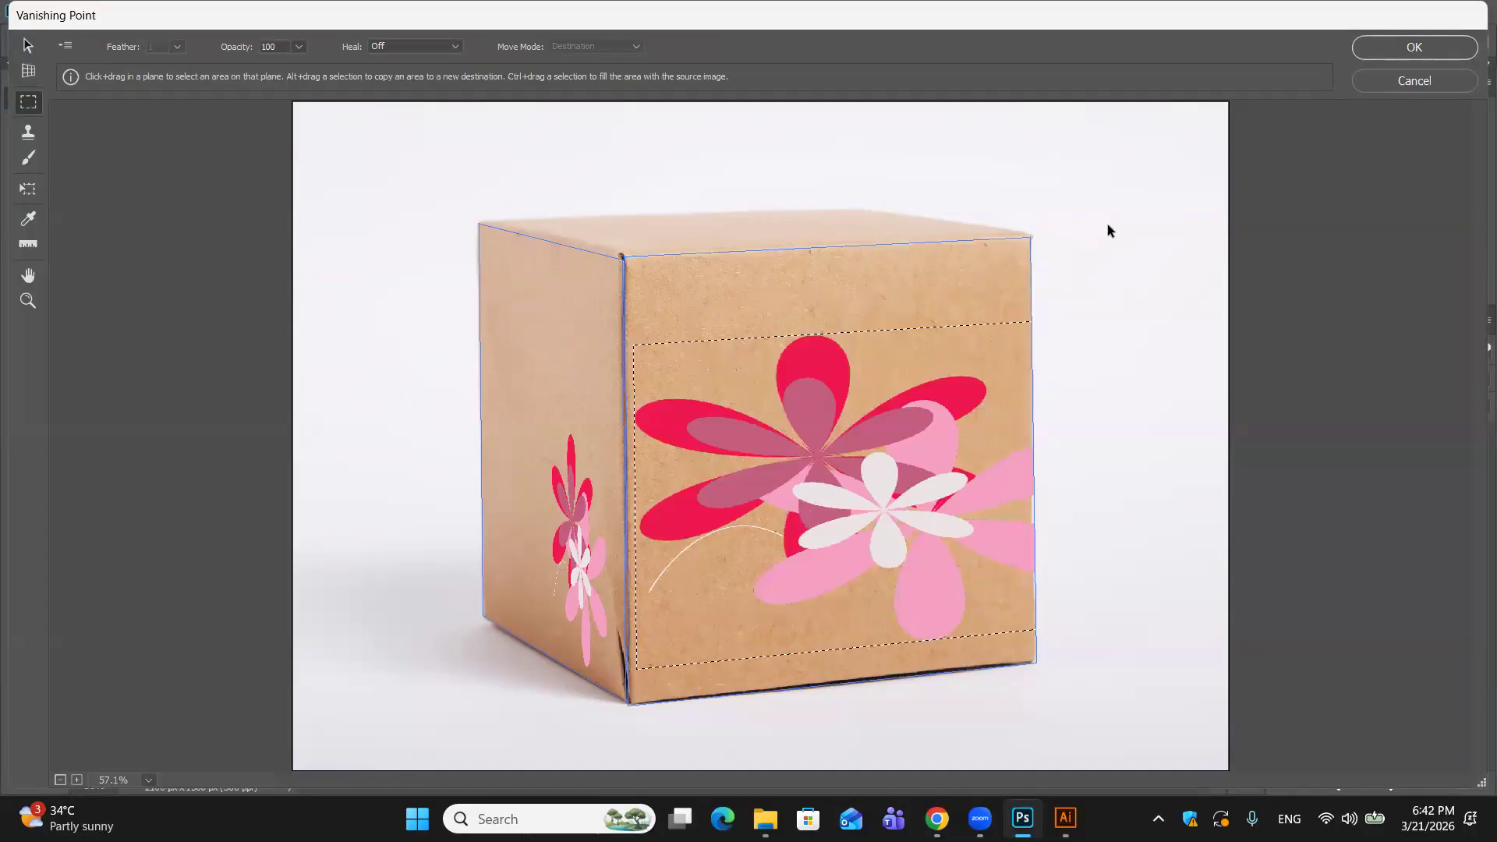
{"action": "left_click", "coordinate": [1442, 55]}
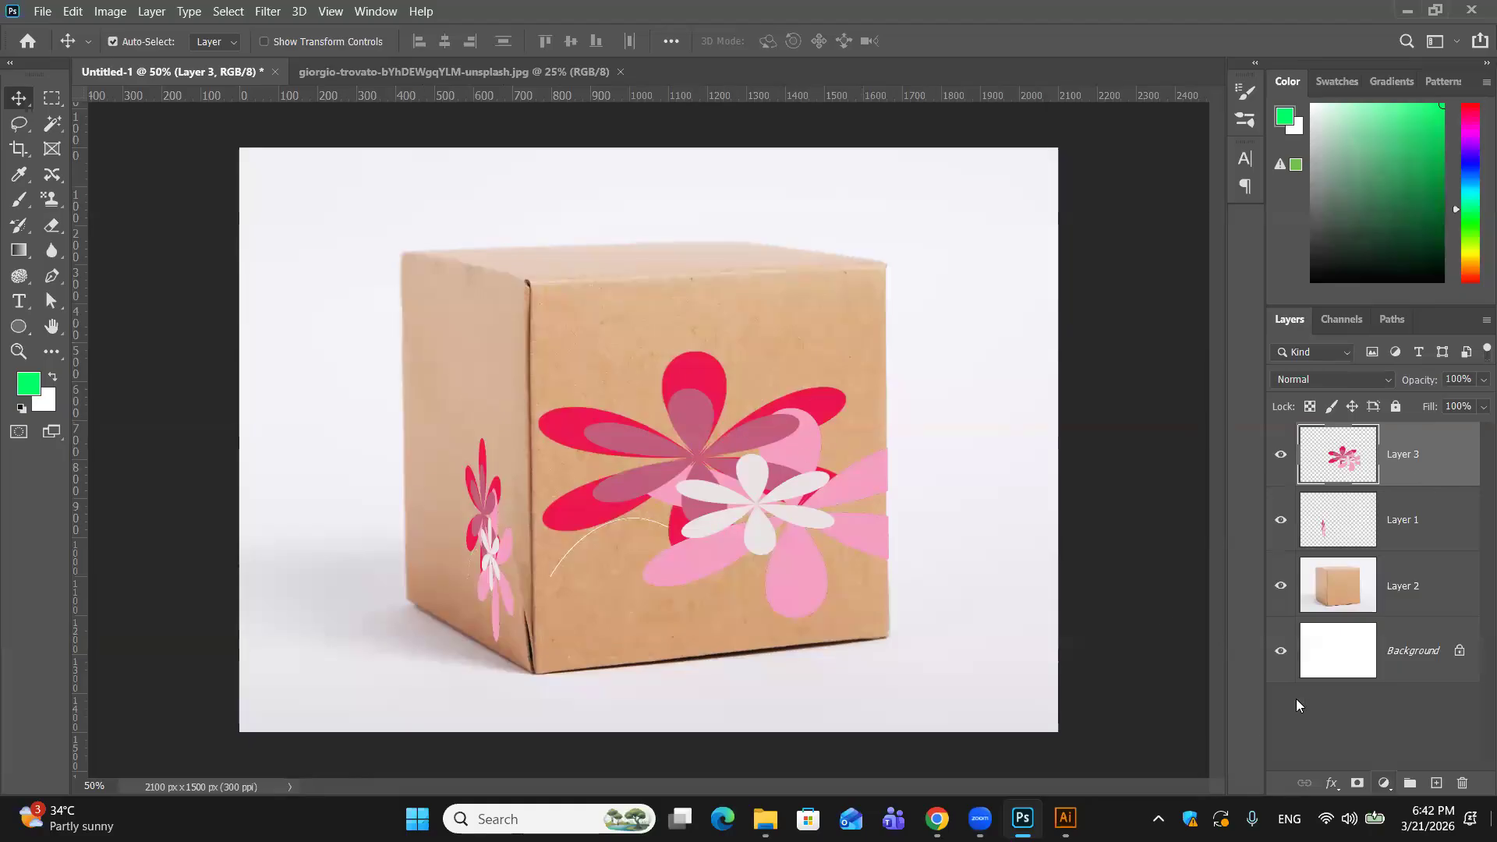
Step: On a new layer, define a Vanishing Point plane on the four corners of the box's top face and fit its back corner
{"action": "left_click", "coordinate": [1435, 783]}
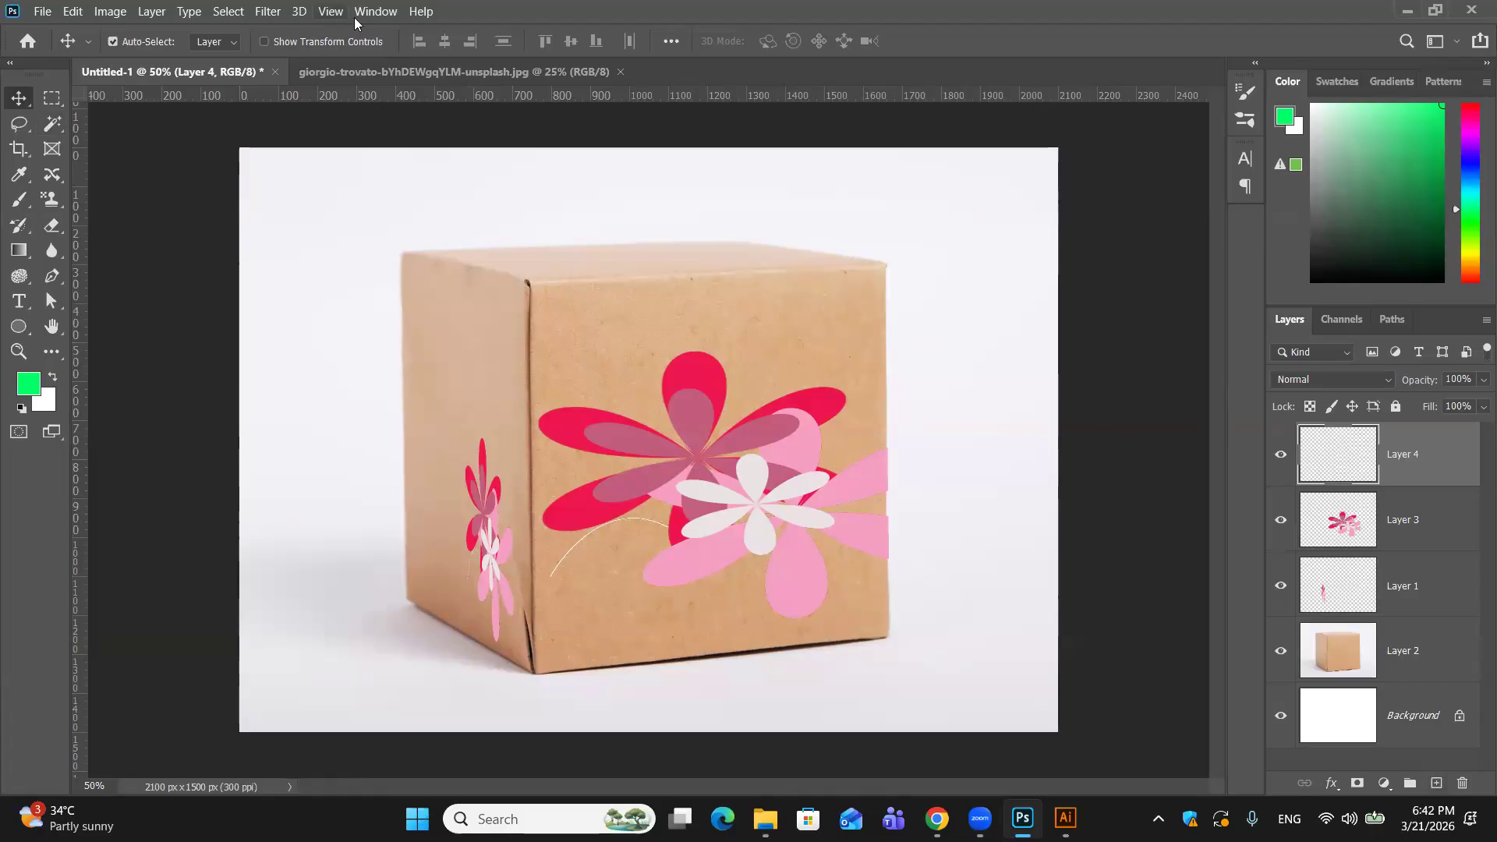
{"action": "left_click", "coordinate": [283, 18]}
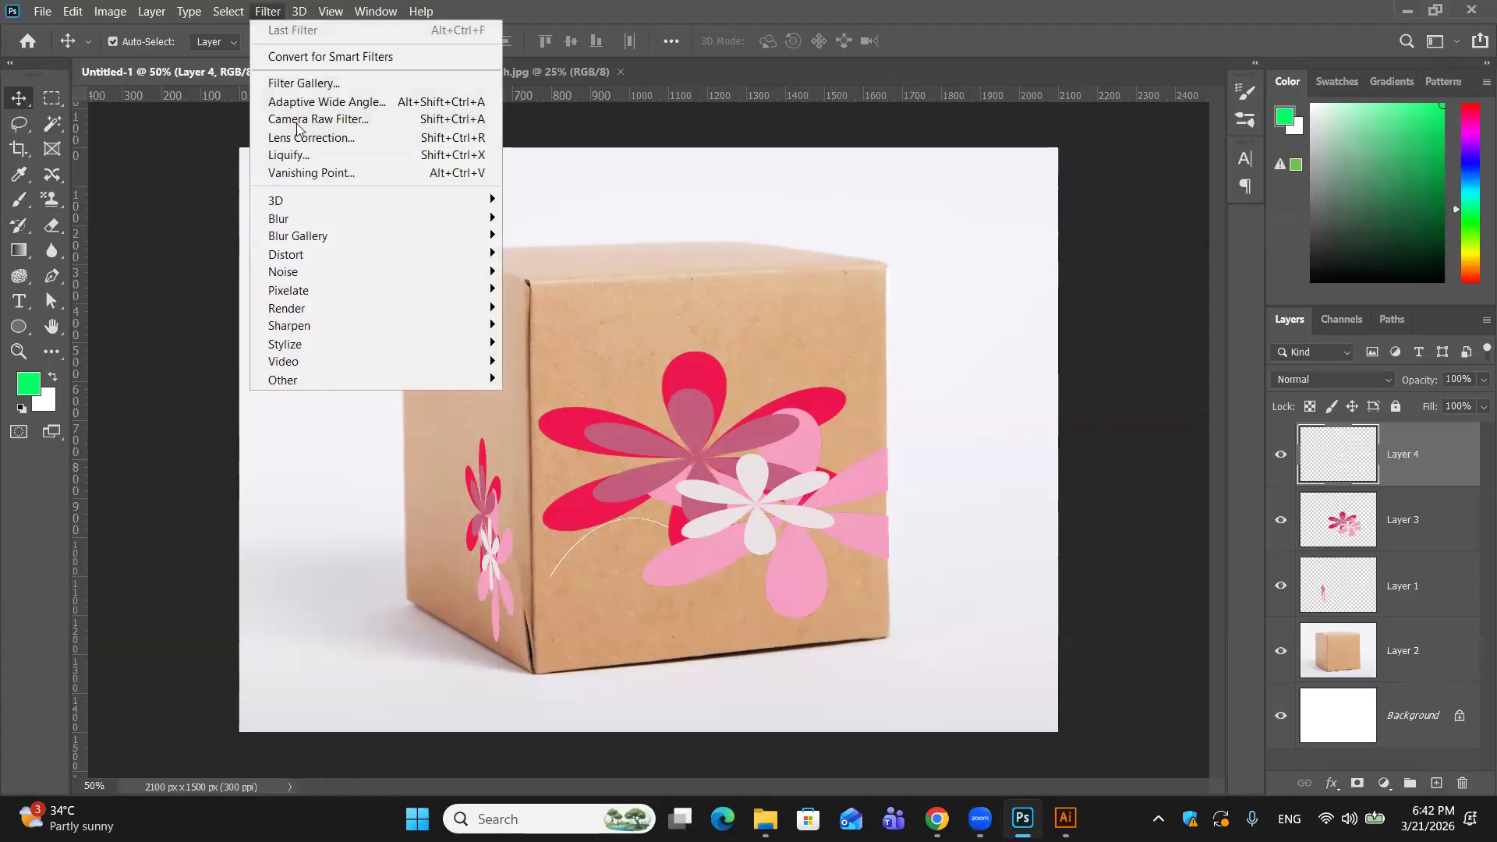
{"action": "left_click", "coordinate": [300, 165]}
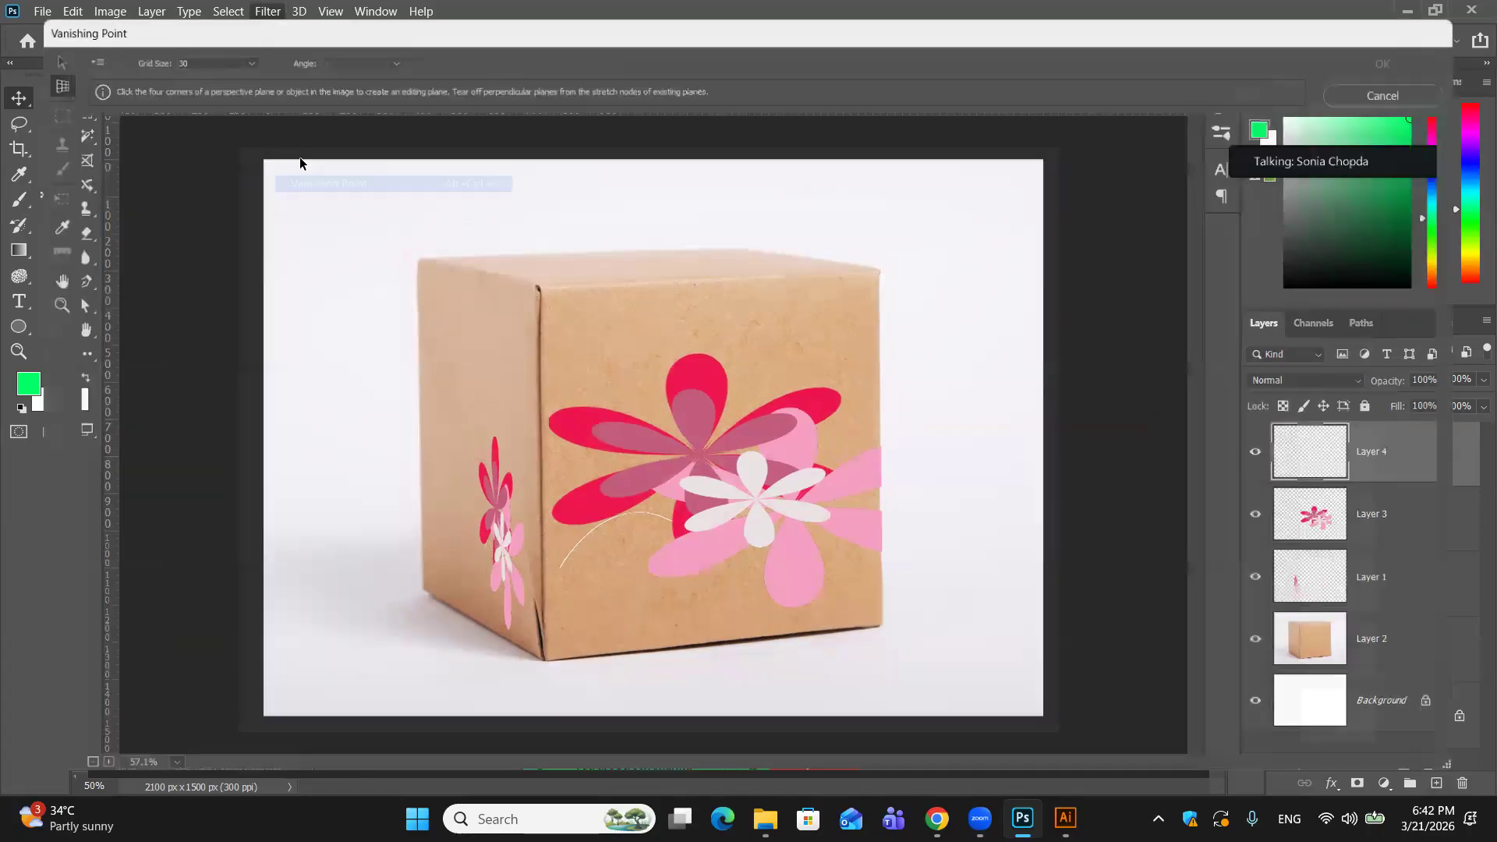
{"action": "left_click", "coordinate": [28, 71]}
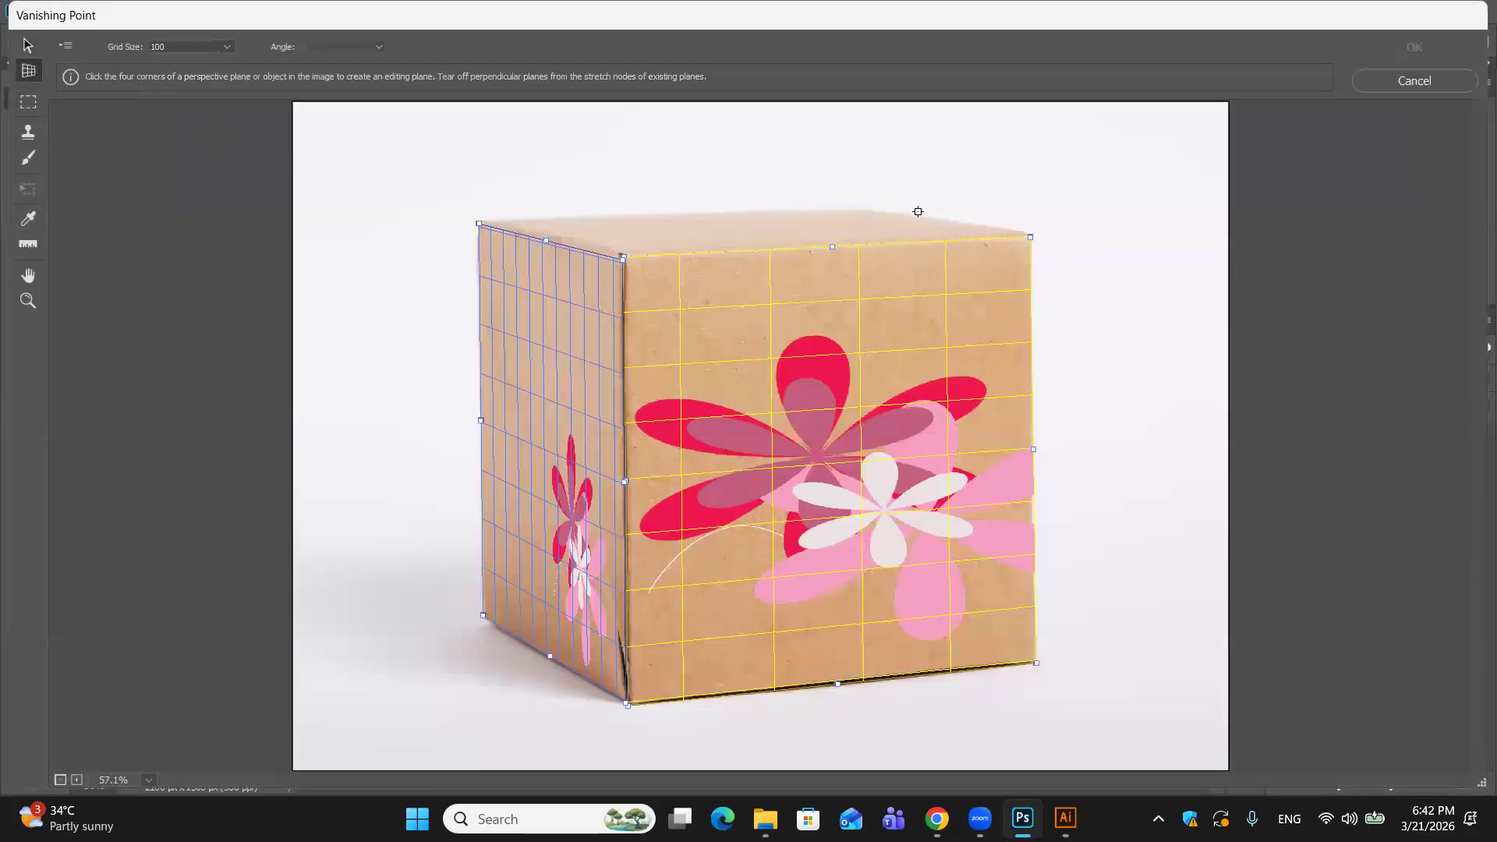
{"action": "left_click", "coordinate": [857, 208]}
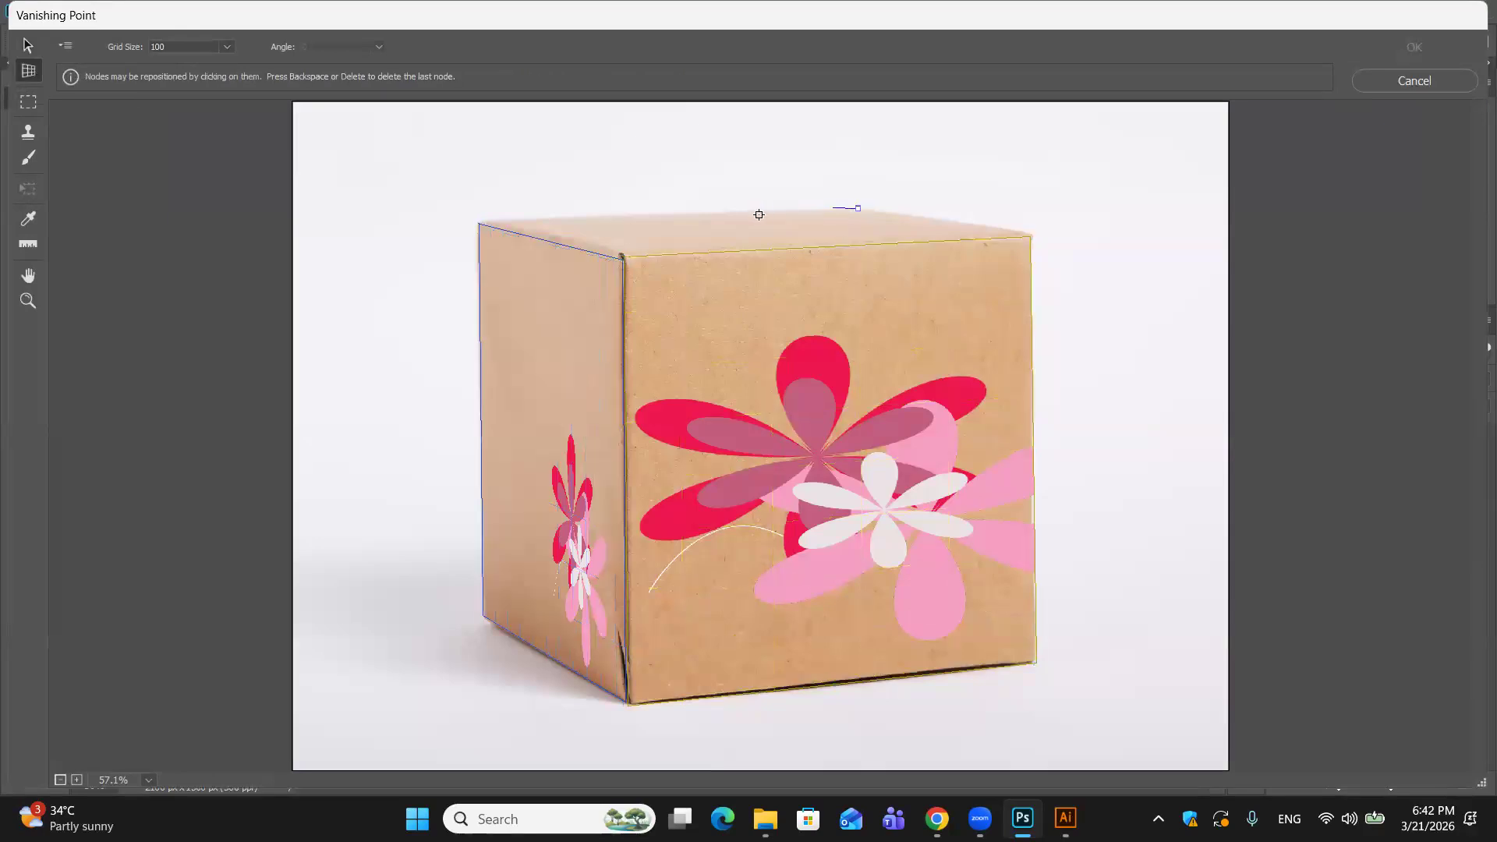
{"action": "left_click", "coordinate": [480, 219]}
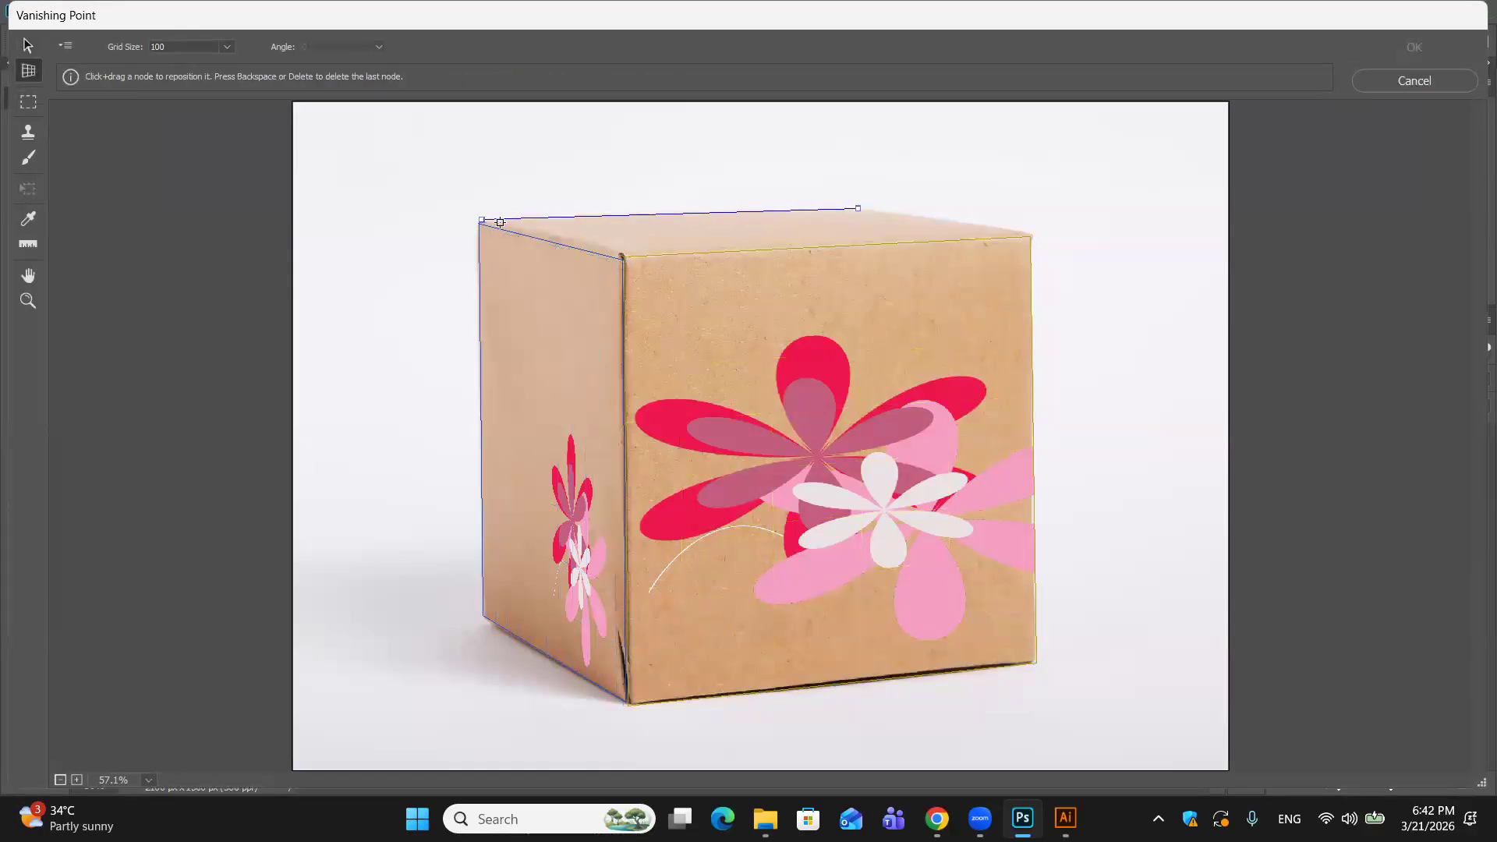
{"action": "left_click", "coordinate": [624, 255]}
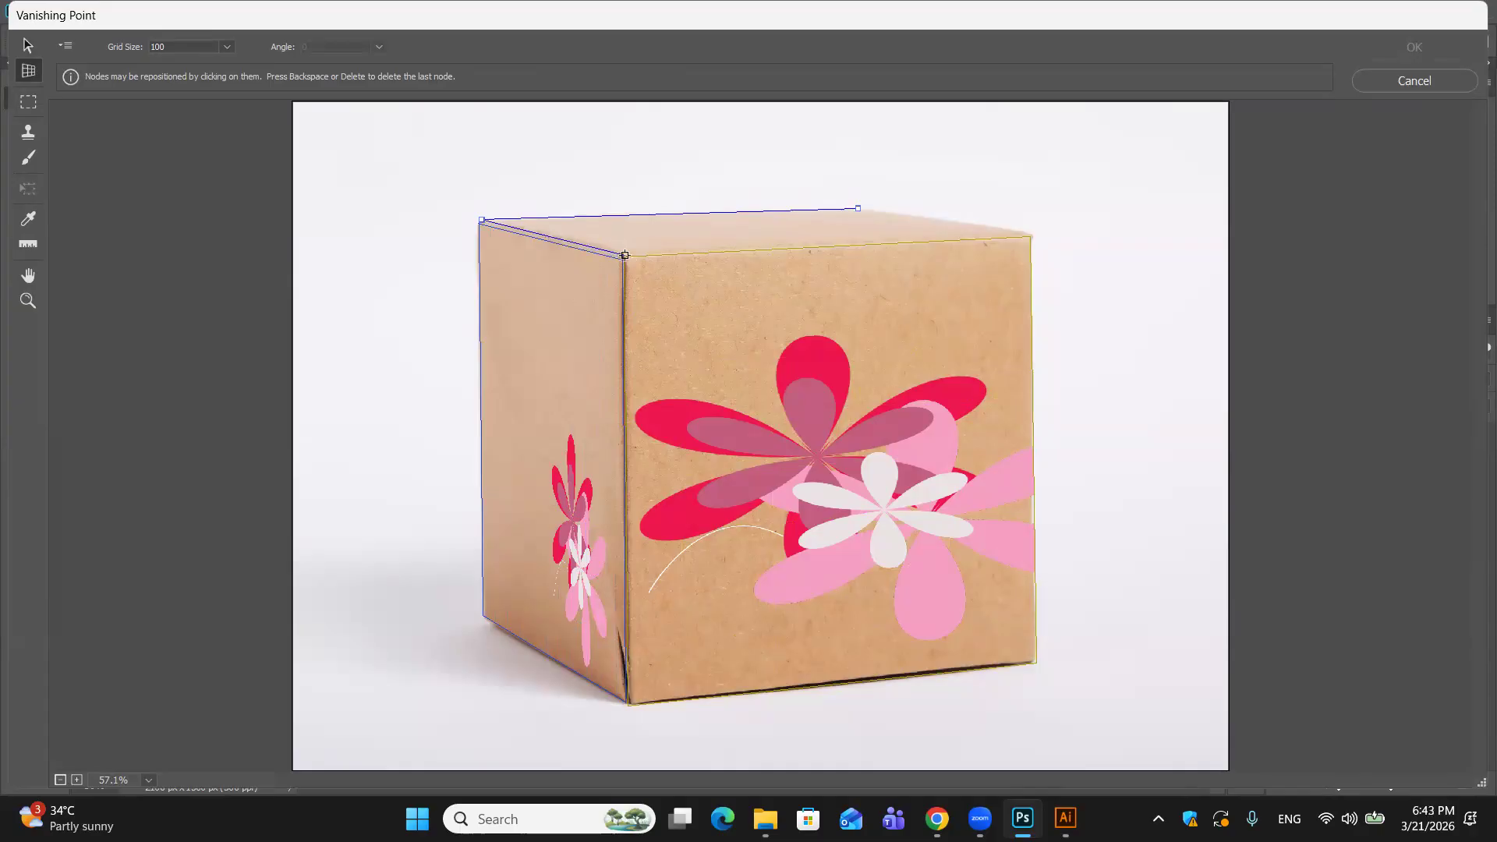
{"action": "left_click", "coordinate": [1033, 231]}
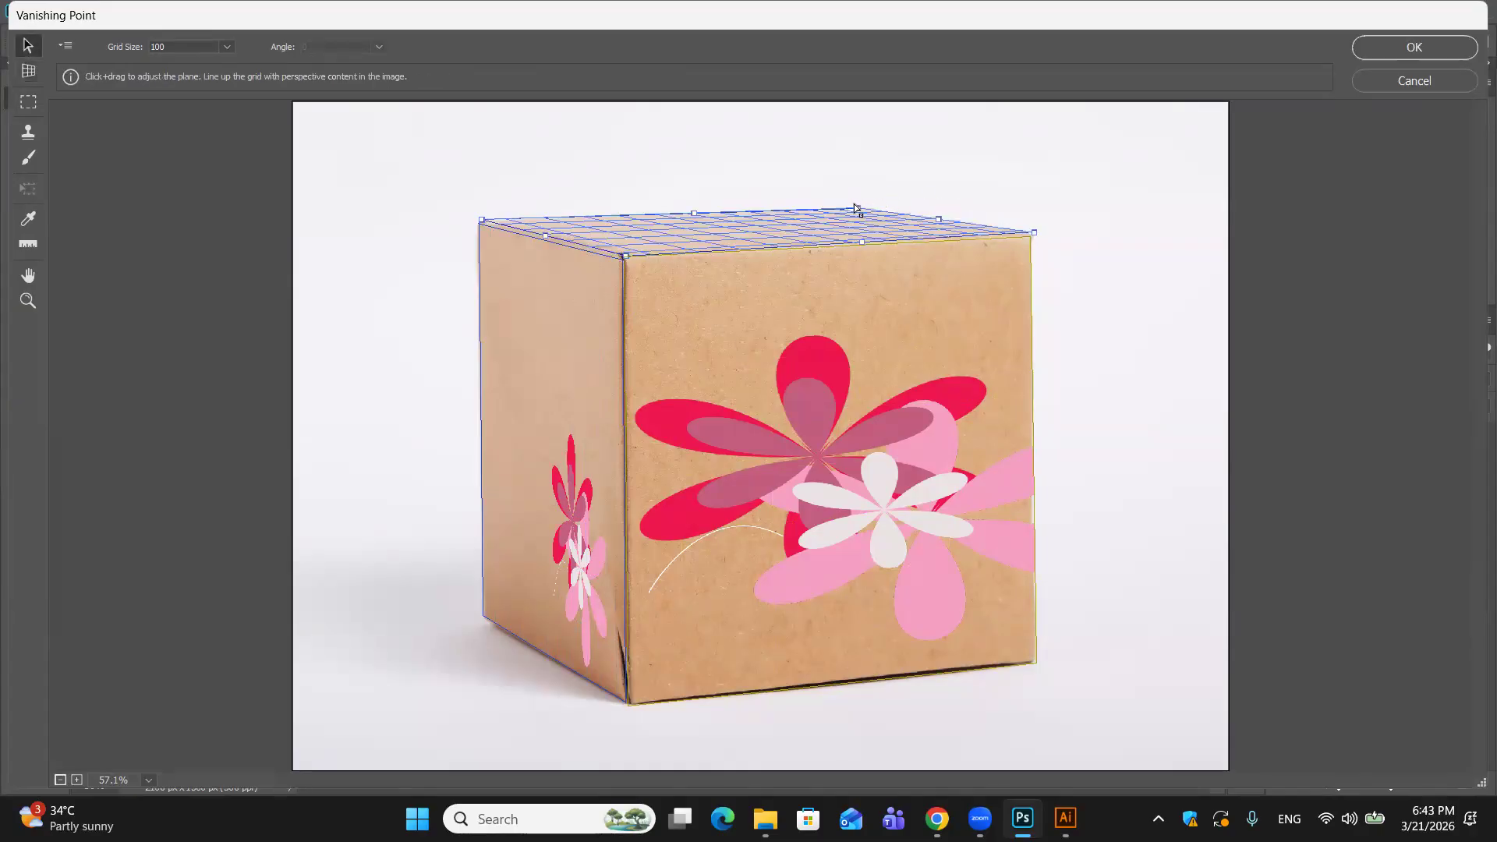
{"action": "left_click_drag", "start_coordinate": [858, 208], "coordinate": [867, 211]}
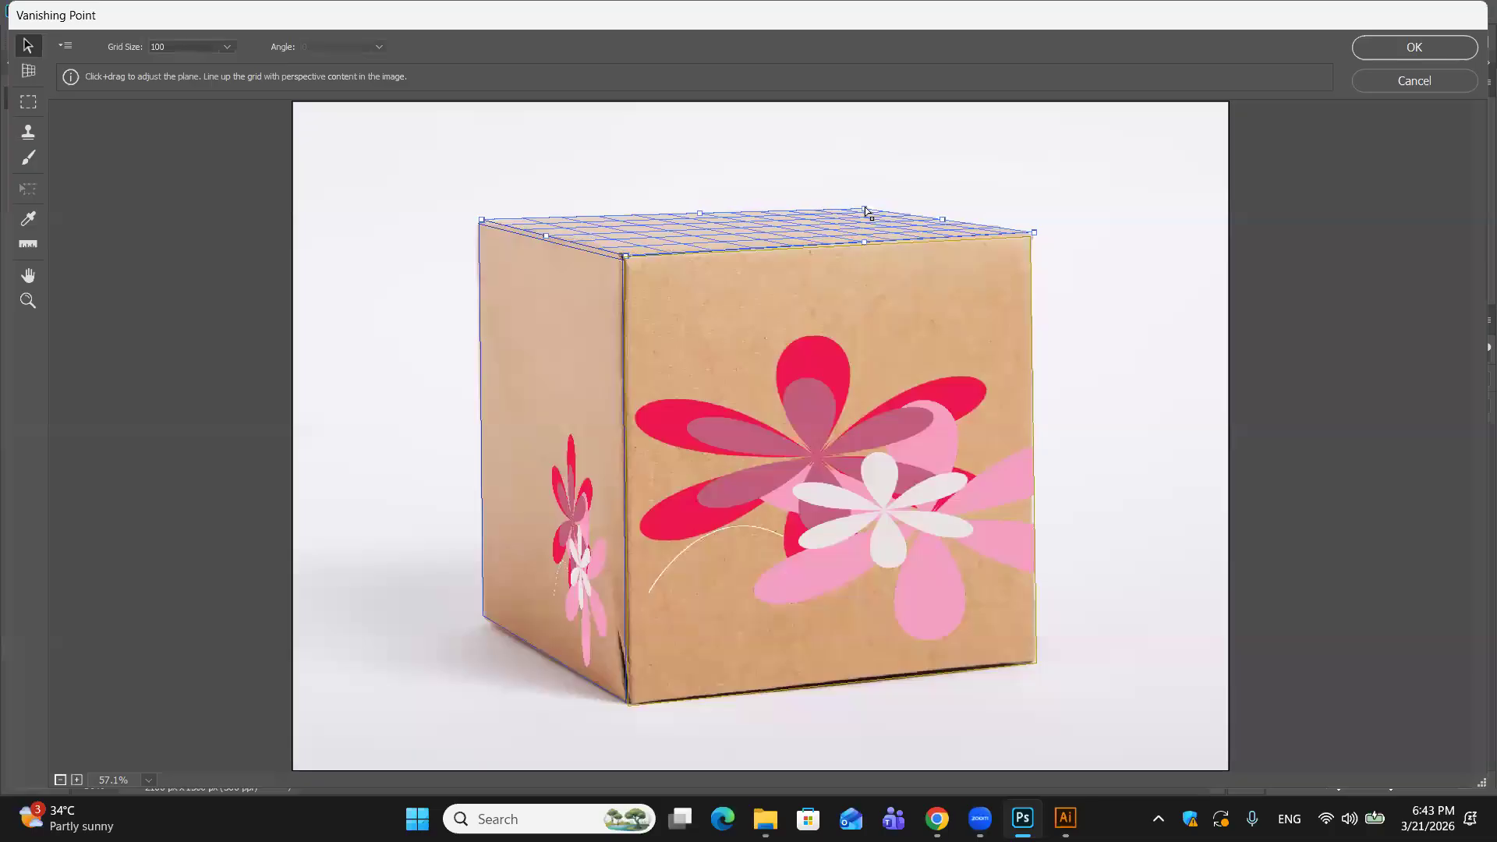
Step: Paste the flower artwork onto the box's top plane in Vanishing Point and apply the filter
{"action": "key", "text": "ctrl+v"}
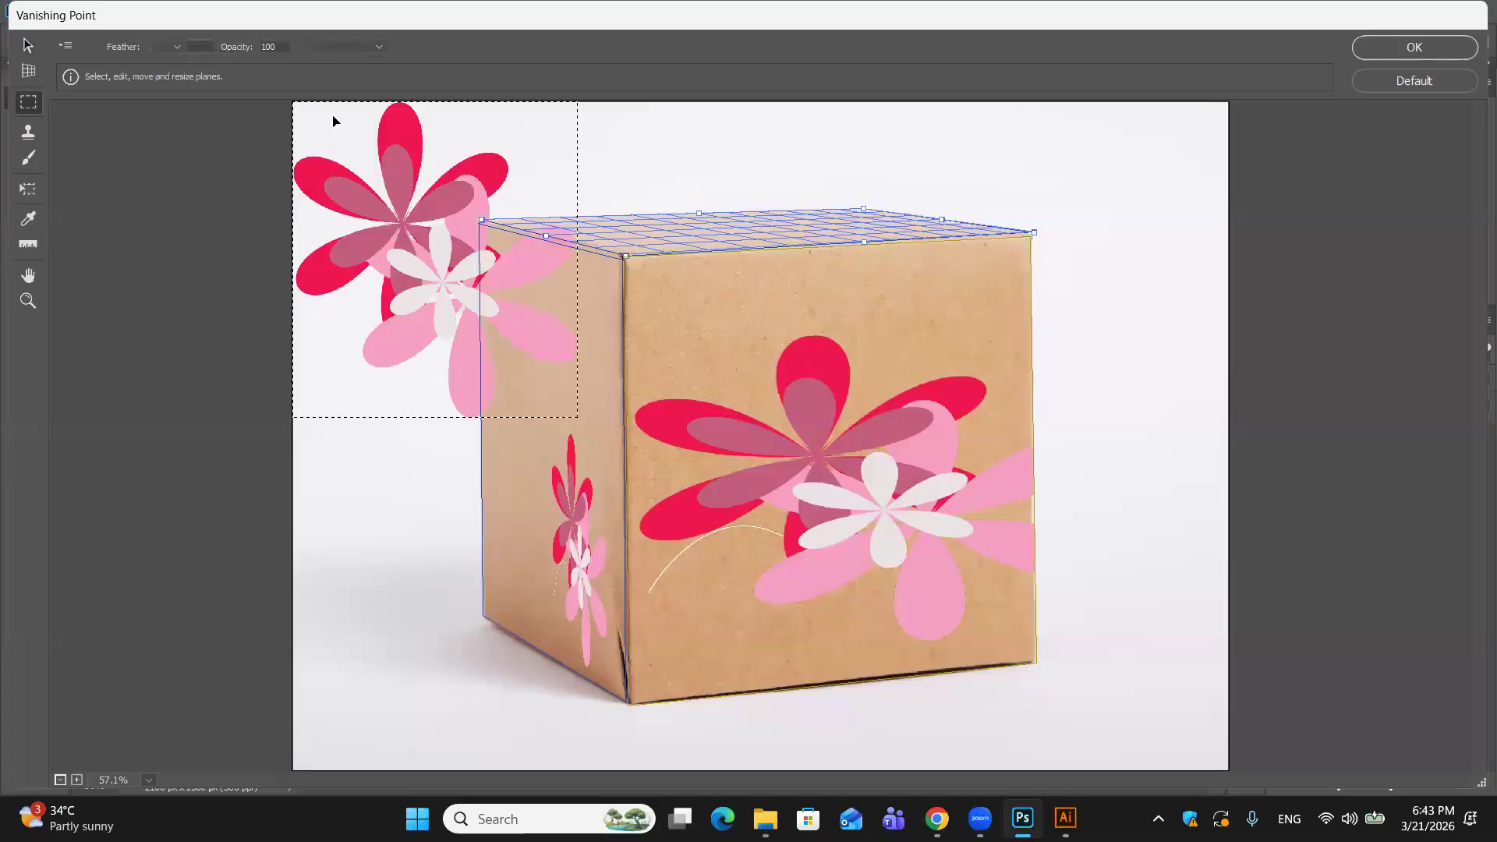
{"action": "left_click_drag", "start_coordinate": [400, 250], "coordinate": [693, 242]}
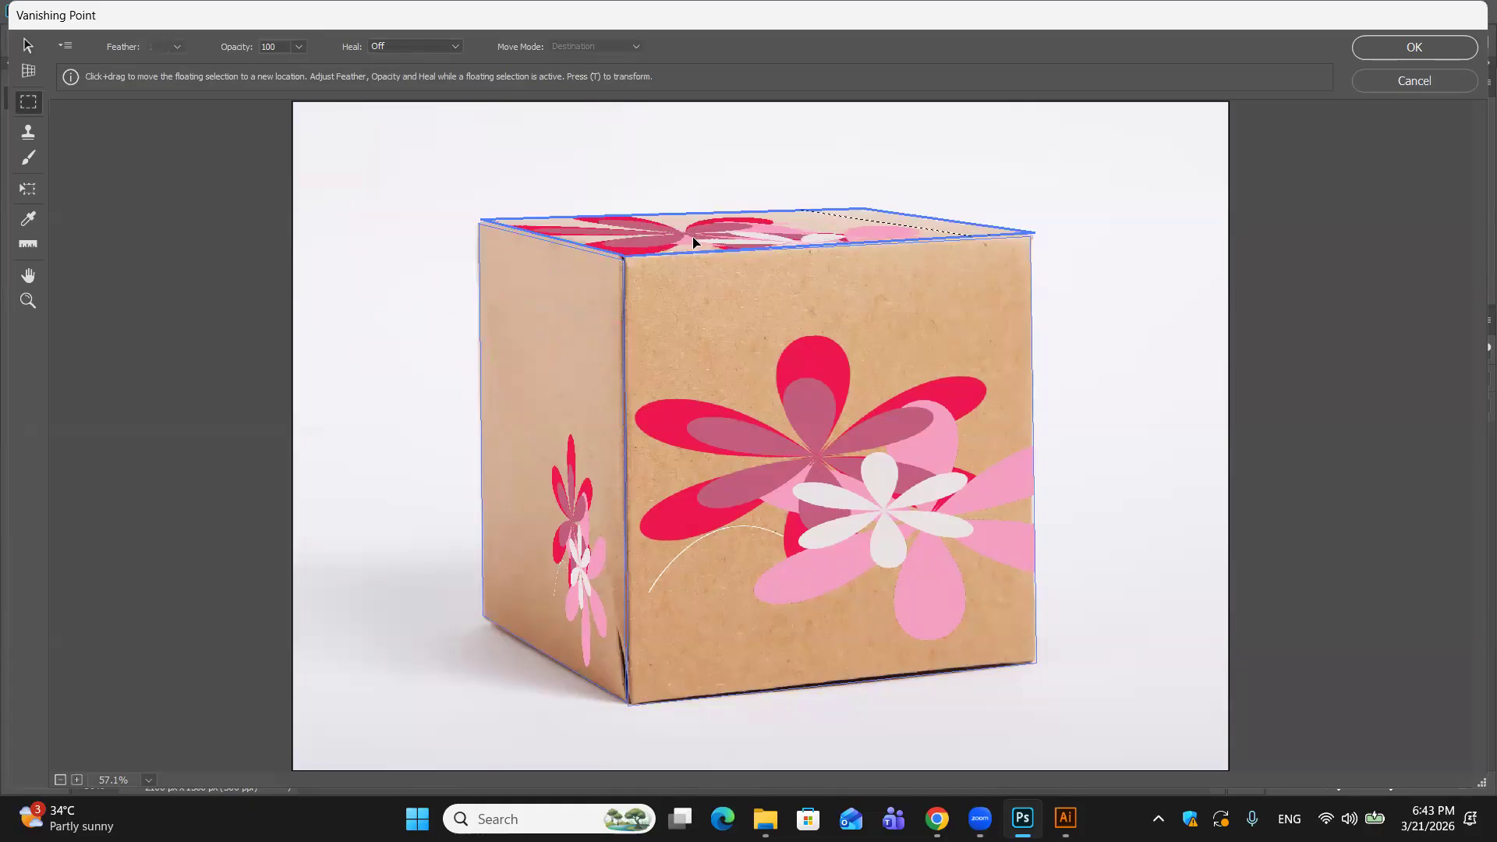
{"action": "left_click", "coordinate": [1414, 47]}
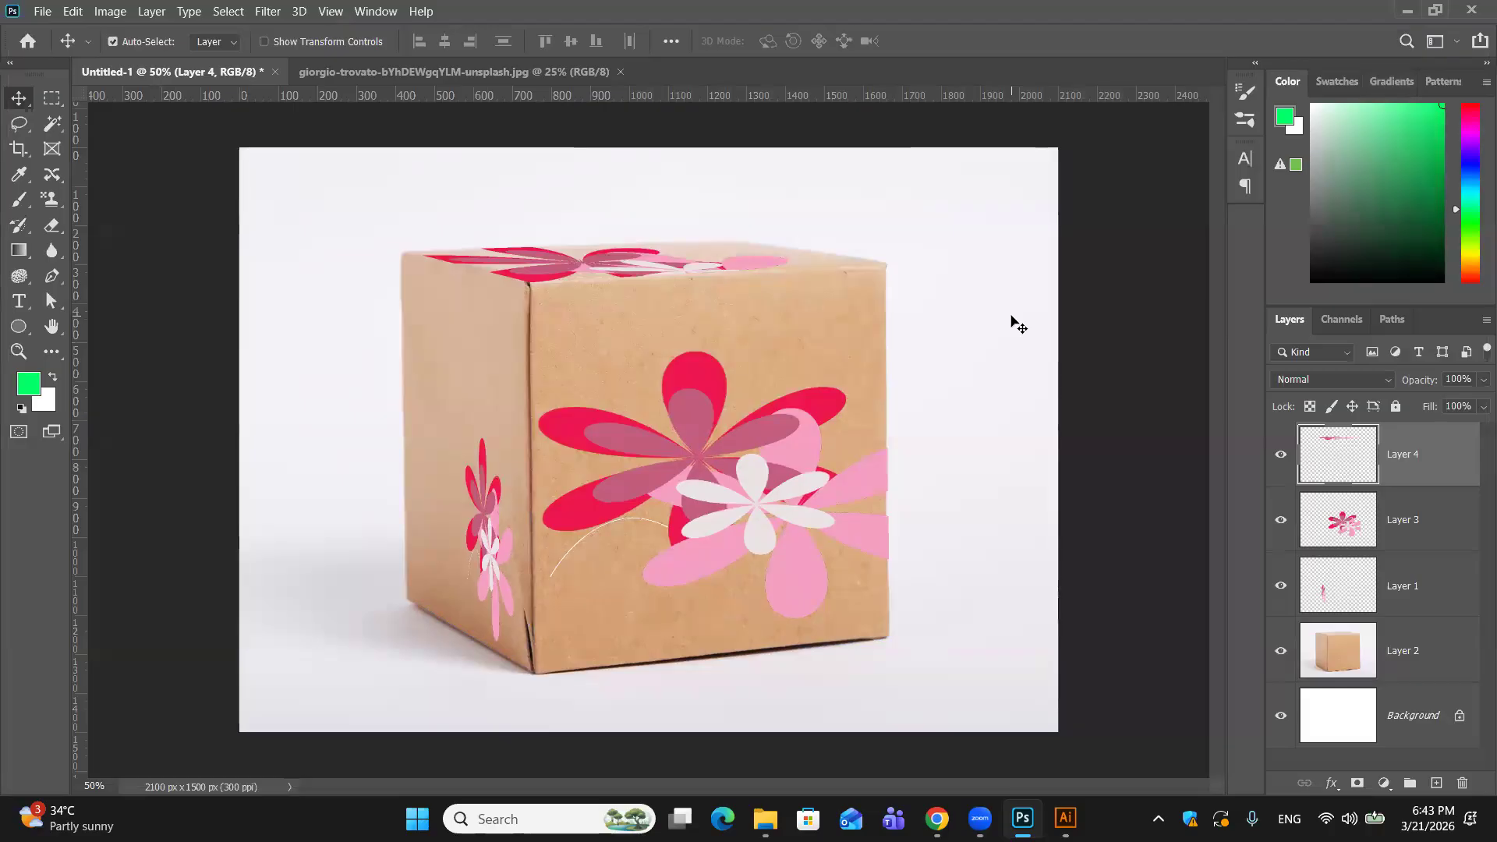
{"action": "left_click_drag", "start_coordinate": [1171, 388], "coordinate": [1295, 406]}
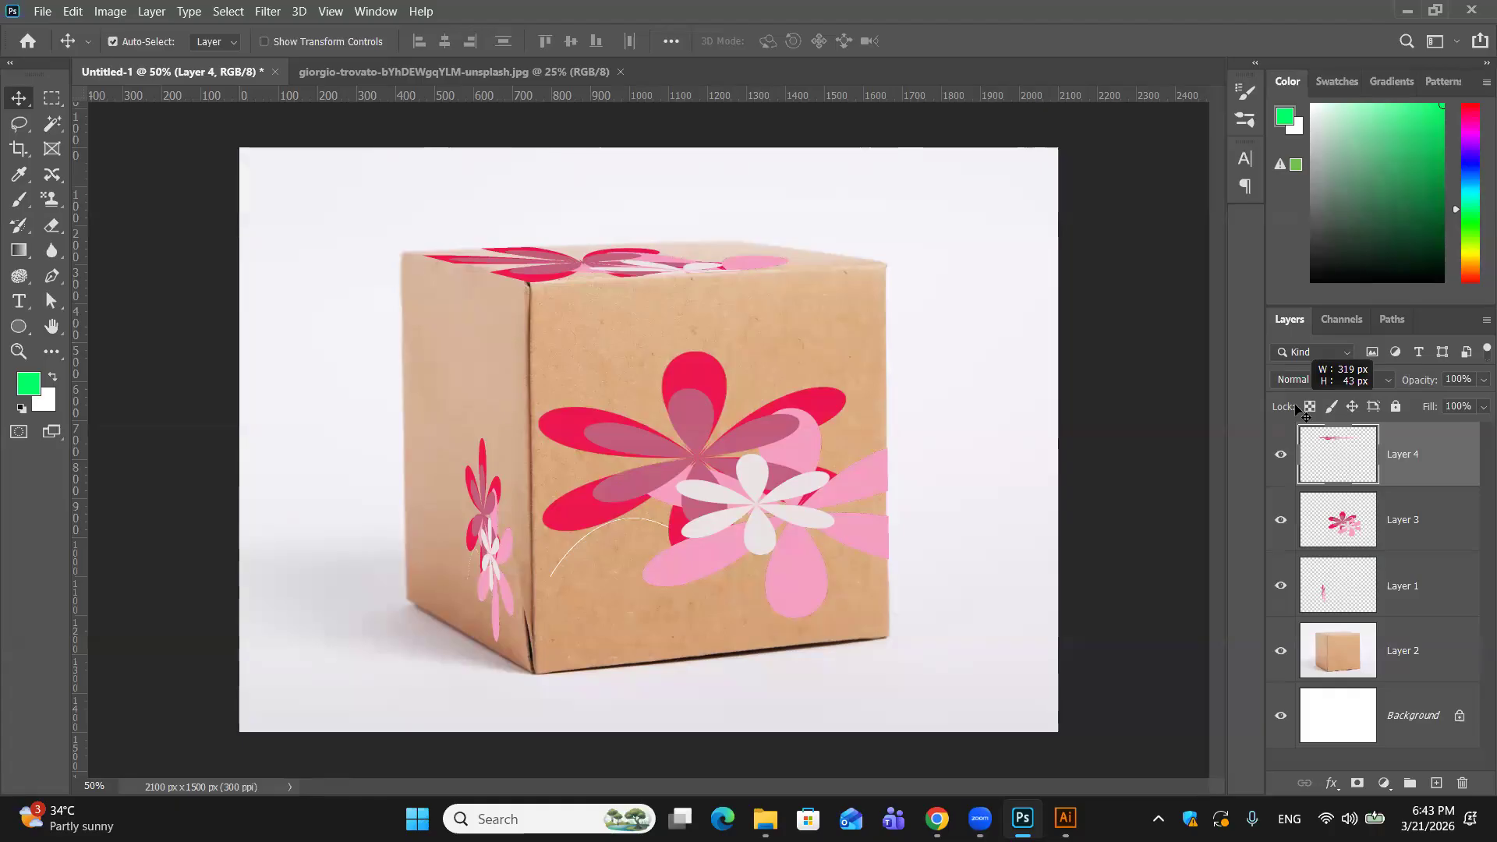
{"action": "left_click_drag", "start_coordinate": [1295, 407], "coordinate": [1474, 227]}
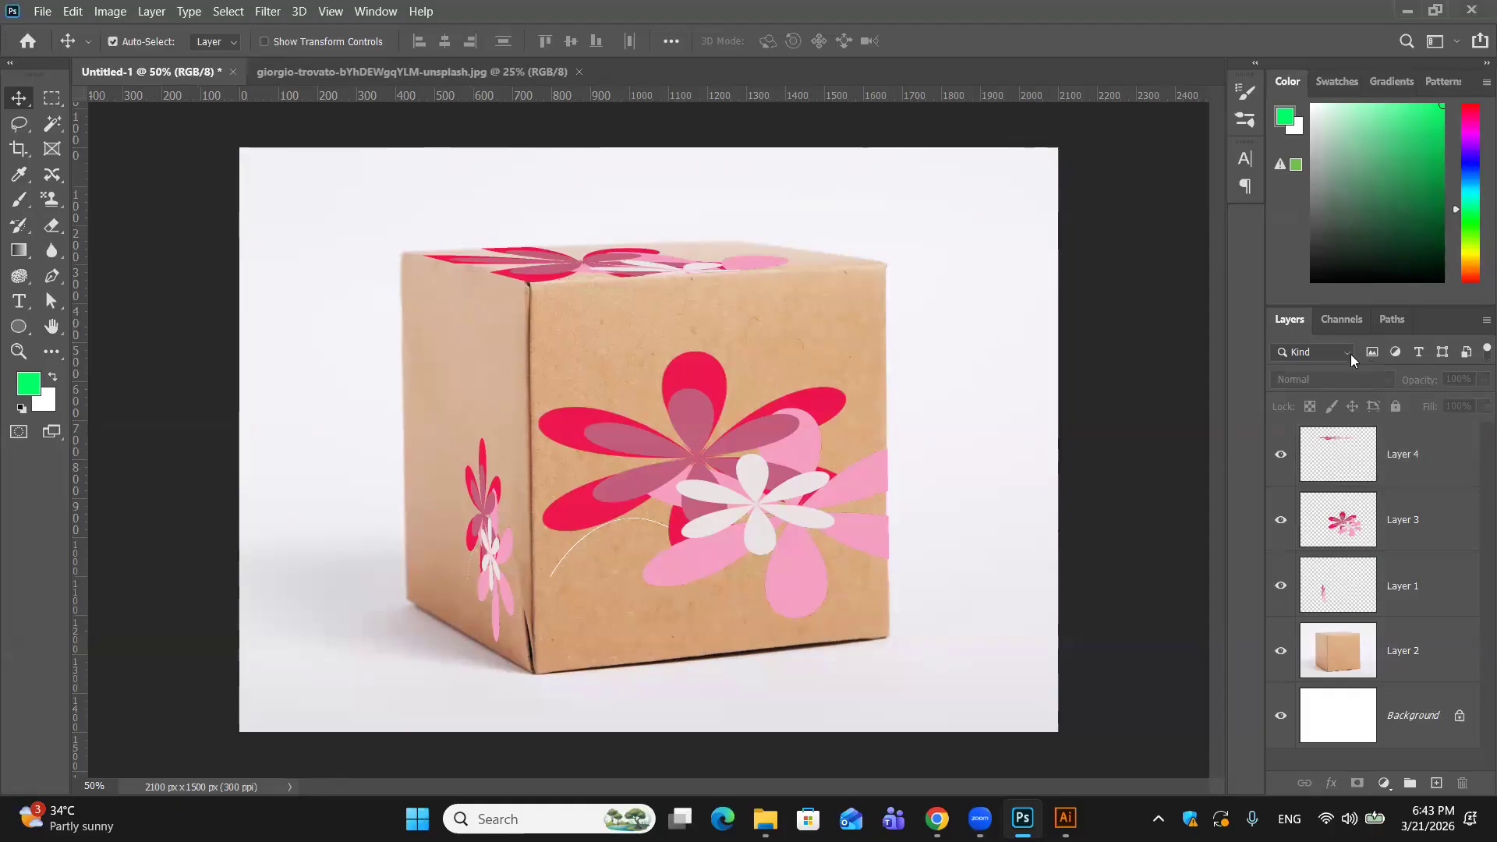
{"action": "left_click", "coordinate": [1446, 473]}
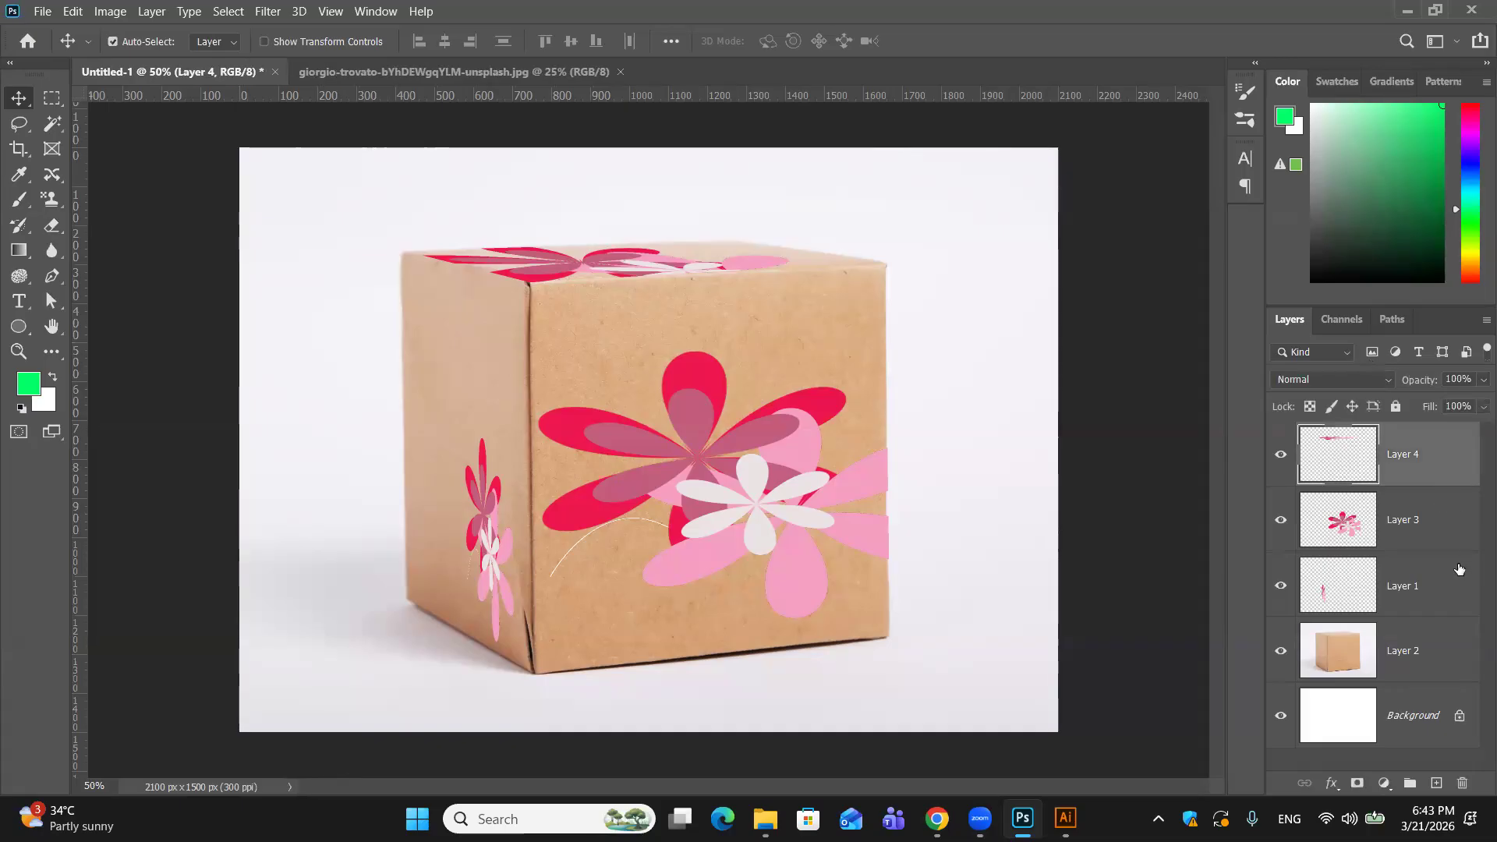
Step: Set the box photo layer's blend mode to Luminosity and its opacity to 89%
{"action": "left_click", "coordinate": [1450, 657]}
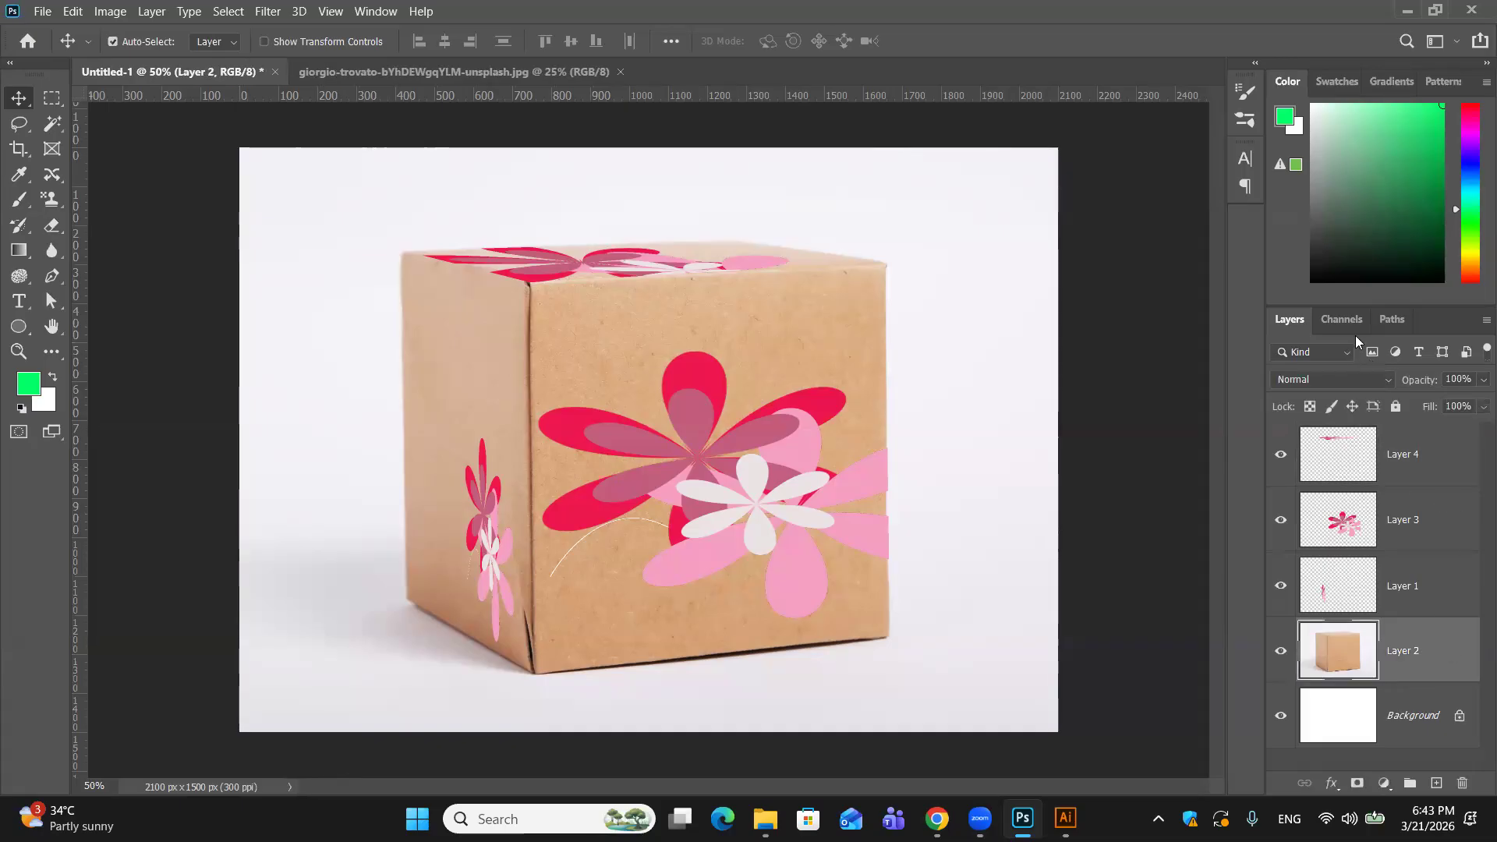
{"action": "left_click", "coordinate": [1381, 378]}
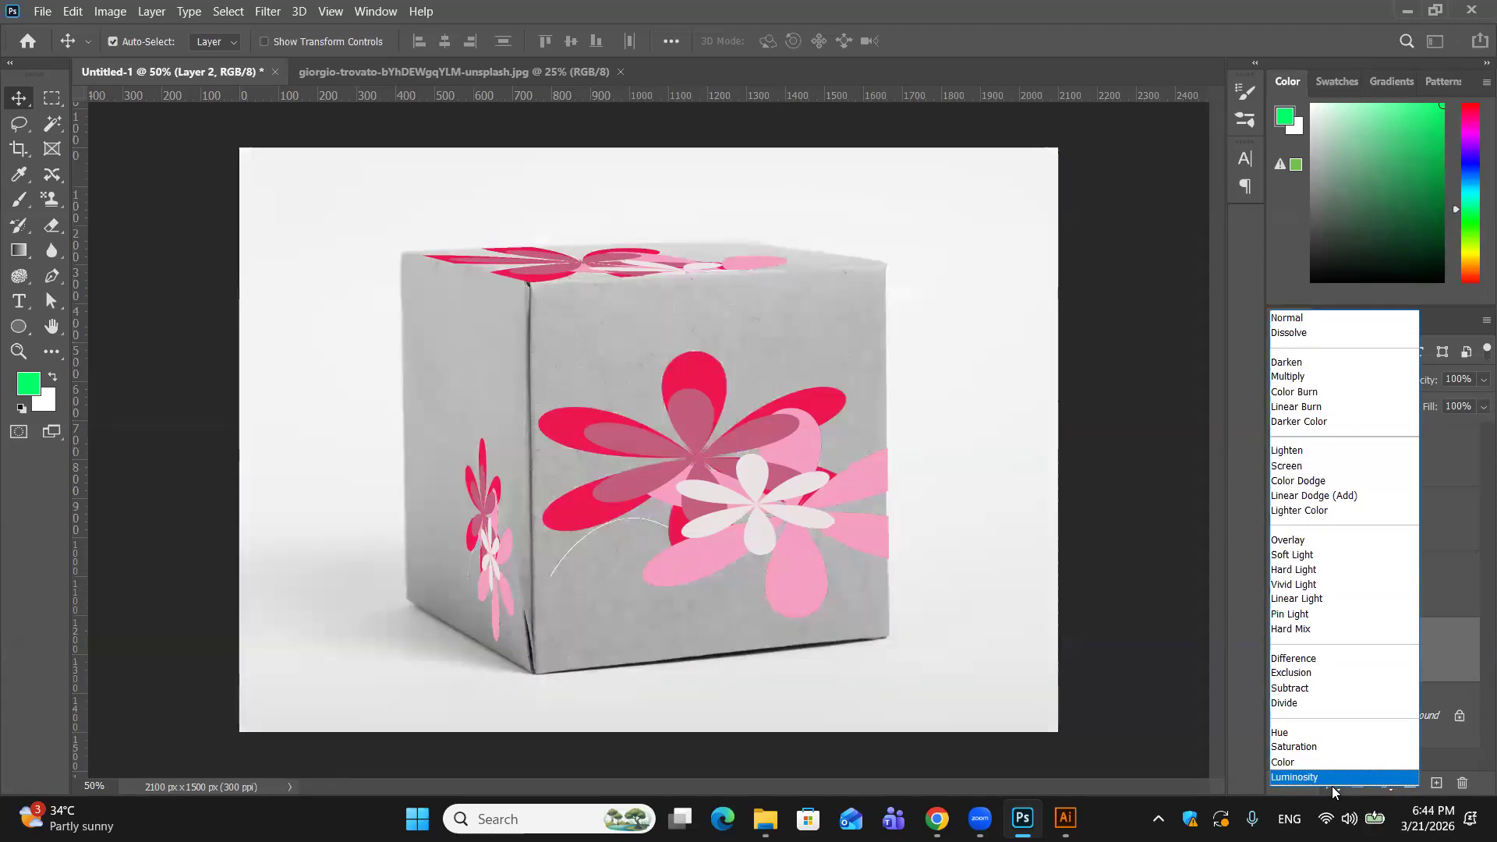
{"action": "key", "text": "v"}
{"action": "left_click", "coordinate": [1318, 777]}
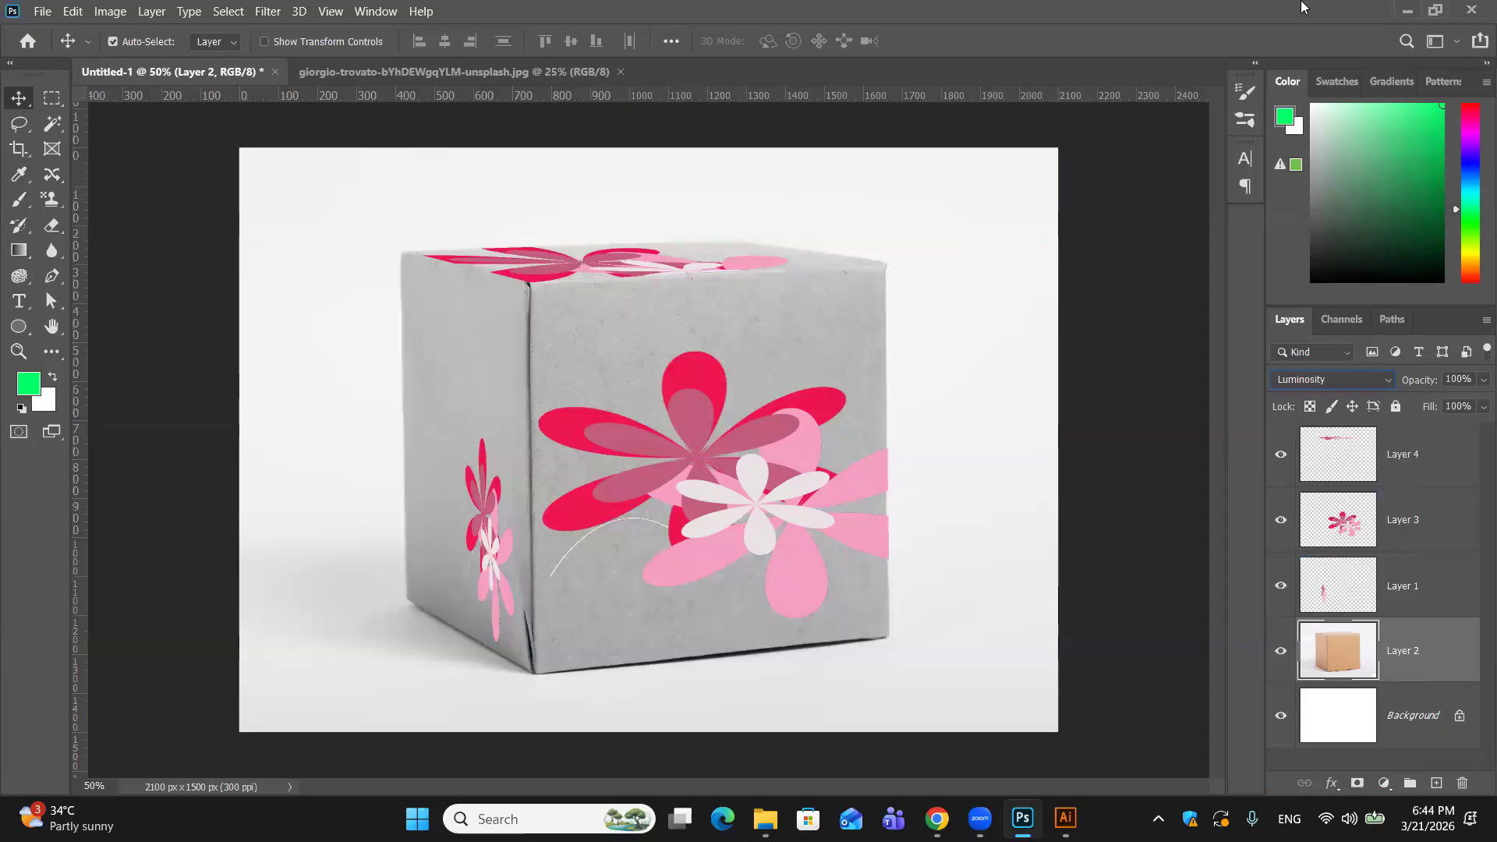
{"action": "left_click", "coordinate": [1483, 380]}
{"action": "mouse_move", "coordinate": [1484, 401]}
{"action": "left_mouse_down"}
{"action": "mouse_move", "coordinate": [1444, 404]}
{"action": "mouse_move", "coordinate": [1472, 400]}
{"action": "left_mouse_up"}
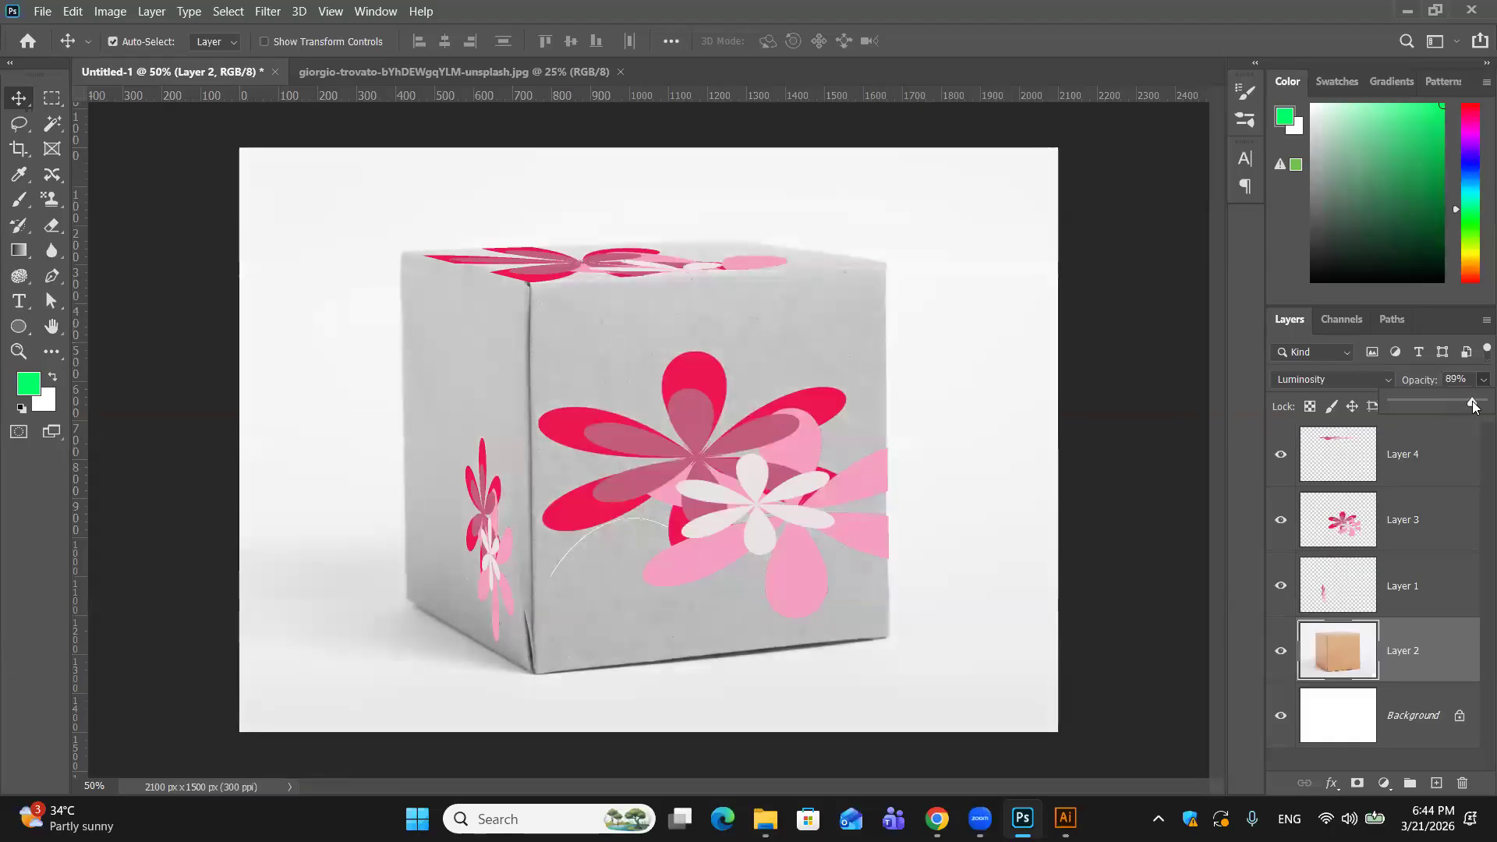
{"action": "left_click", "coordinate": [946, 260]}
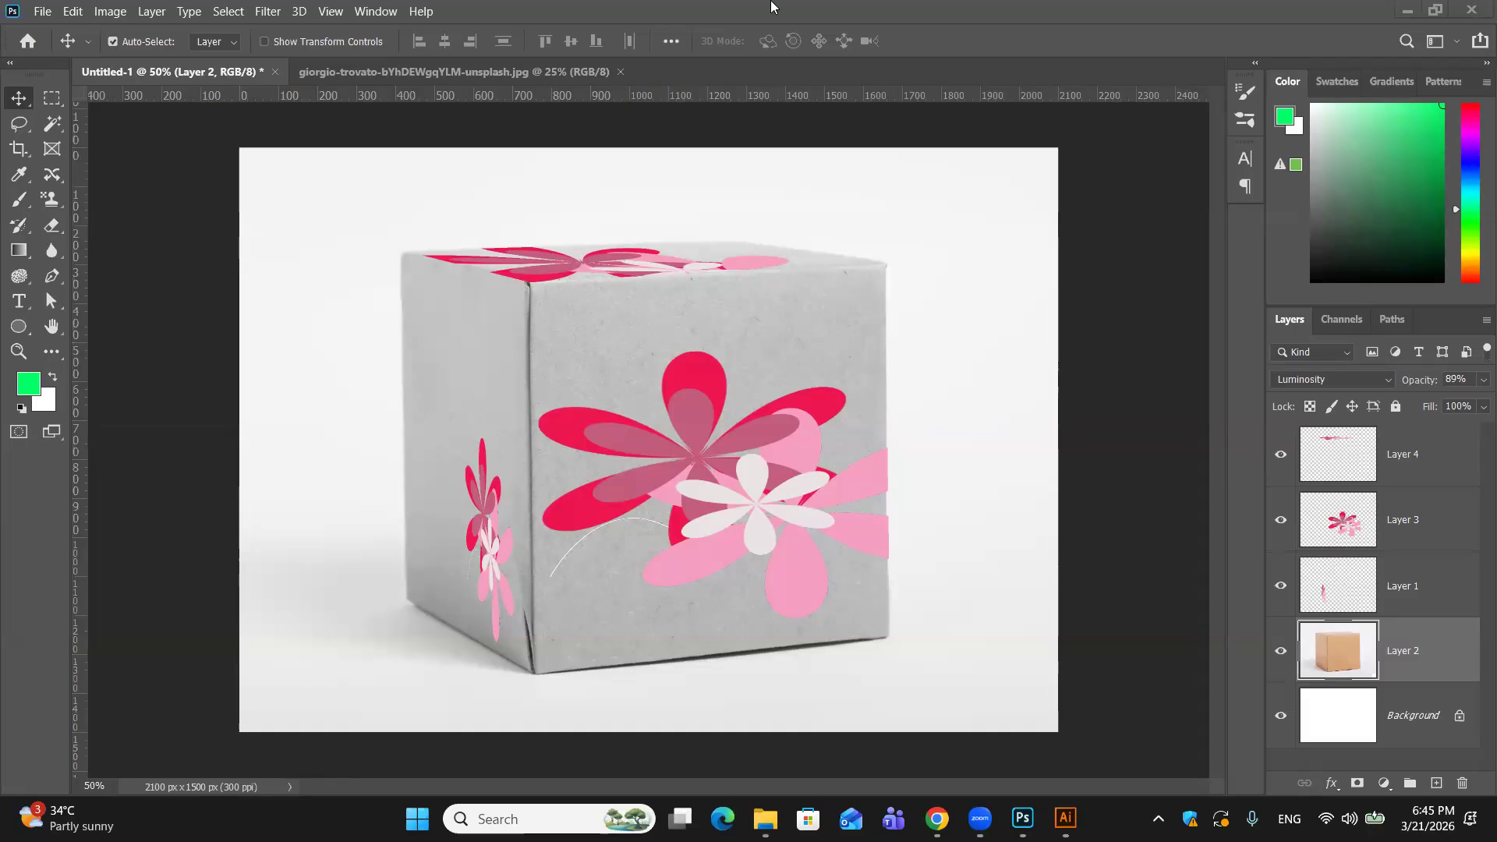
Step: Open the woman's portrait photo with the pink background from the Downloads folder as a separate Photoshop document
{"action": "left_click", "coordinate": [1407, 12]}
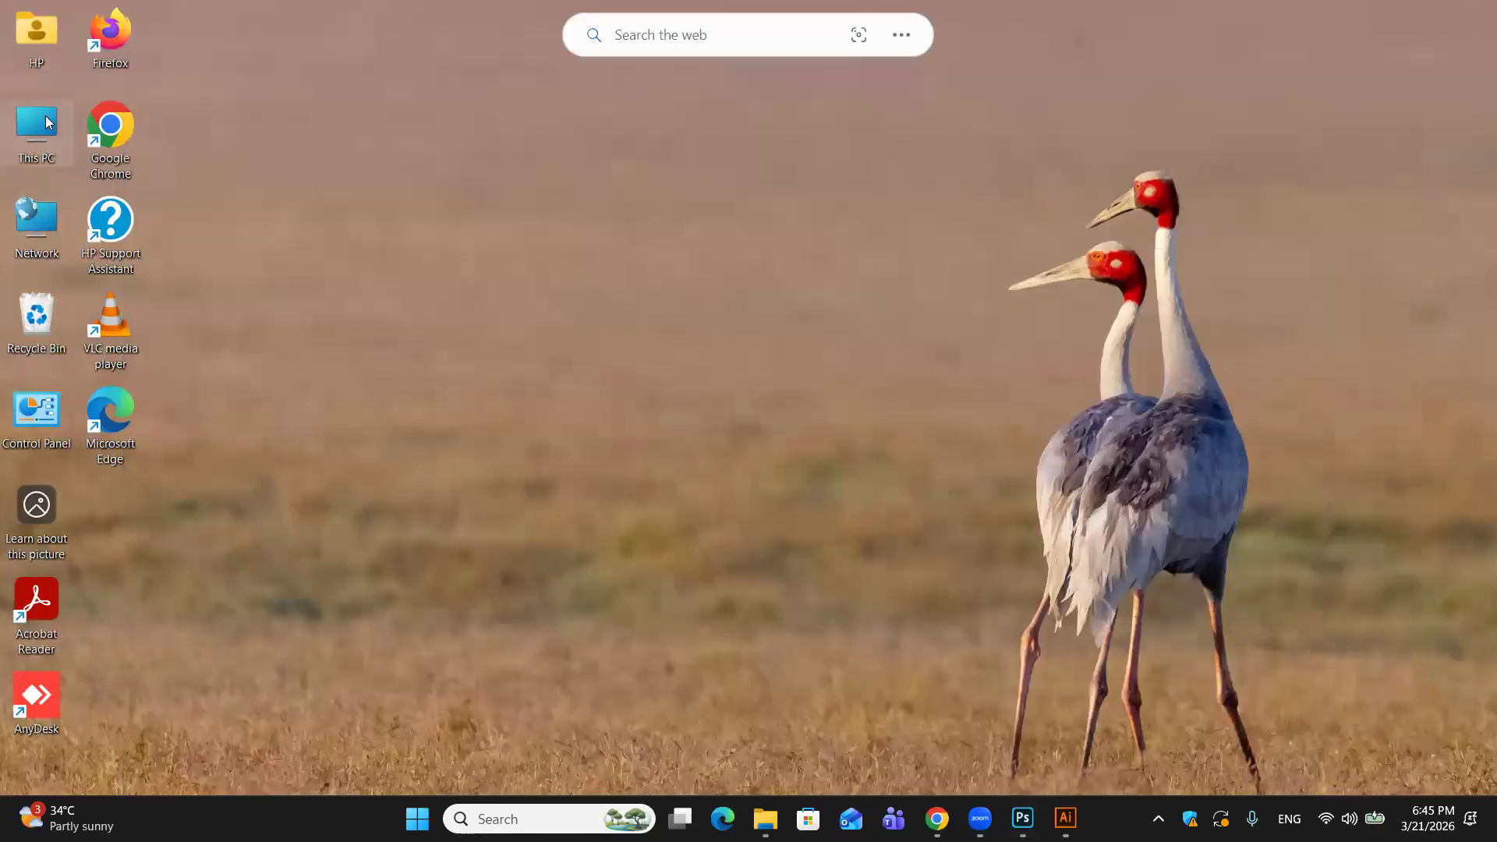
{"action": "double_click", "coordinate": [37, 125]}
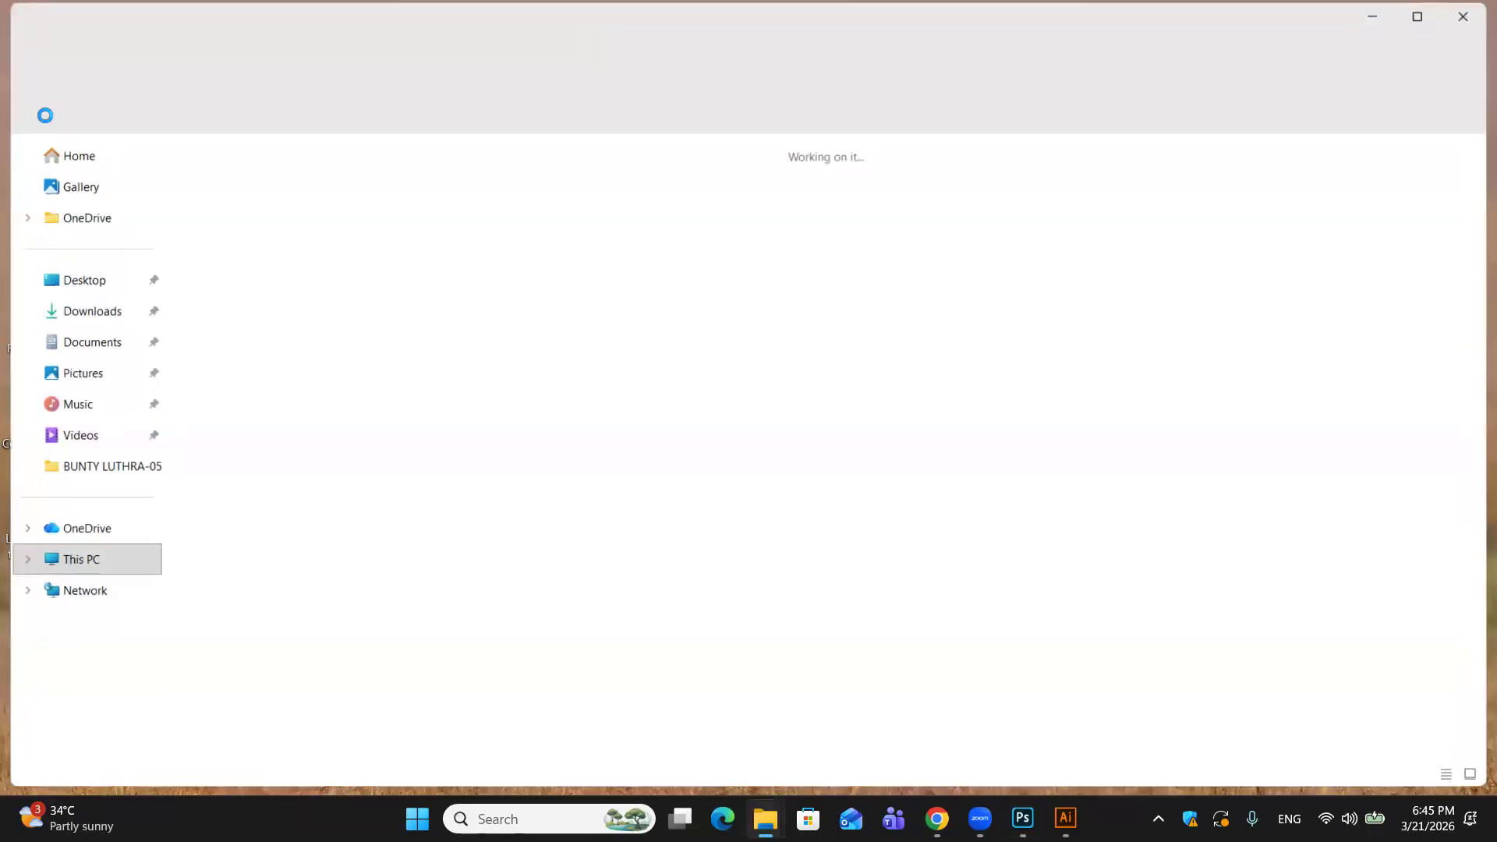
{"action": "left_click", "coordinate": [88, 323]}
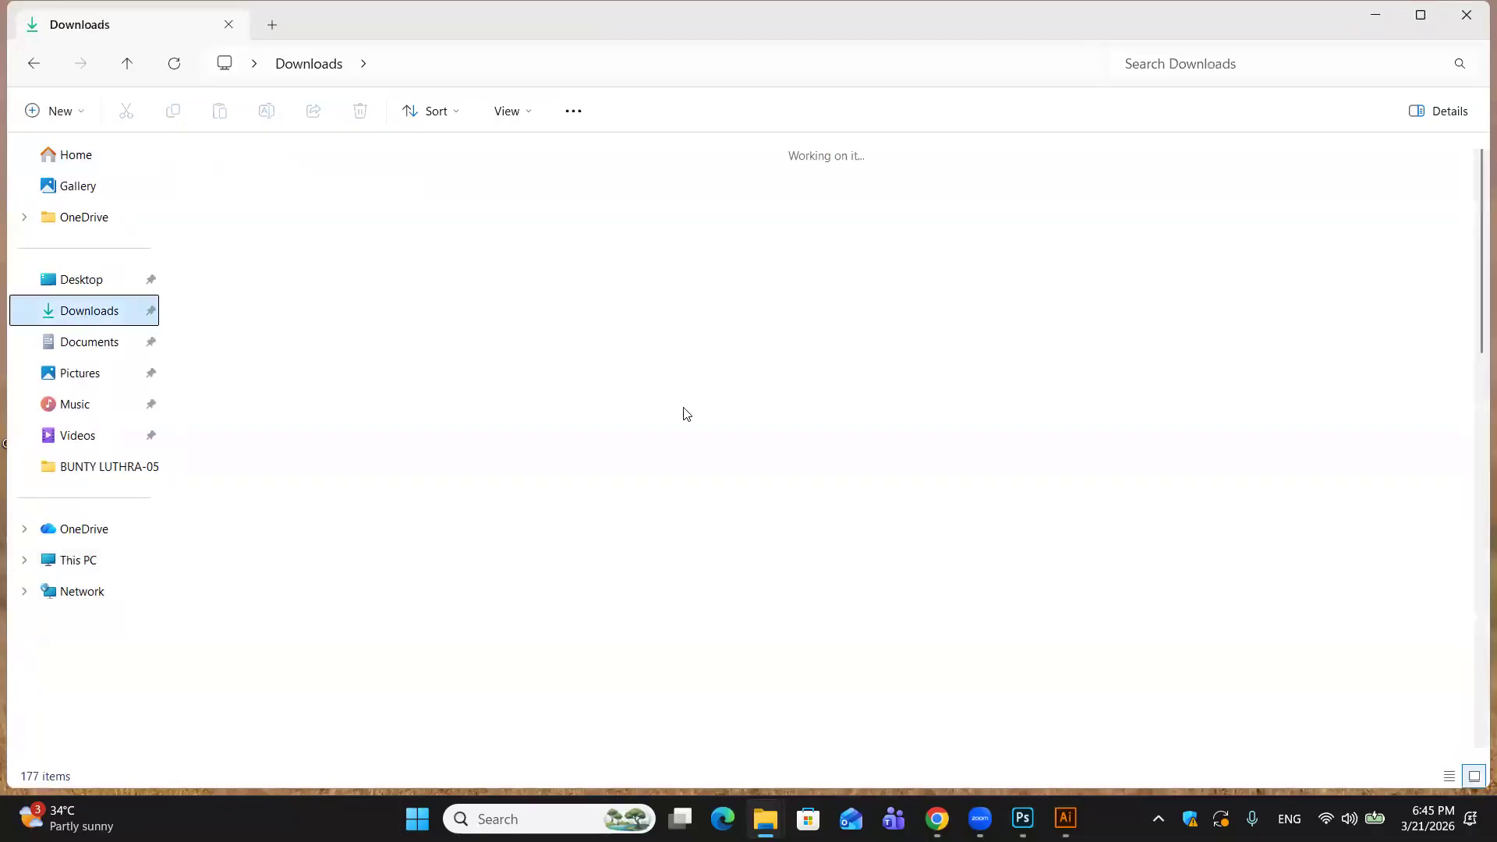
{"action": "scroll", "coordinate": [686, 418], "scroll_direction": "down", "scroll_amount": 4}
{"action": "scroll", "coordinate": [692, 422], "scroll_direction": "down", "scroll_amount": 10}
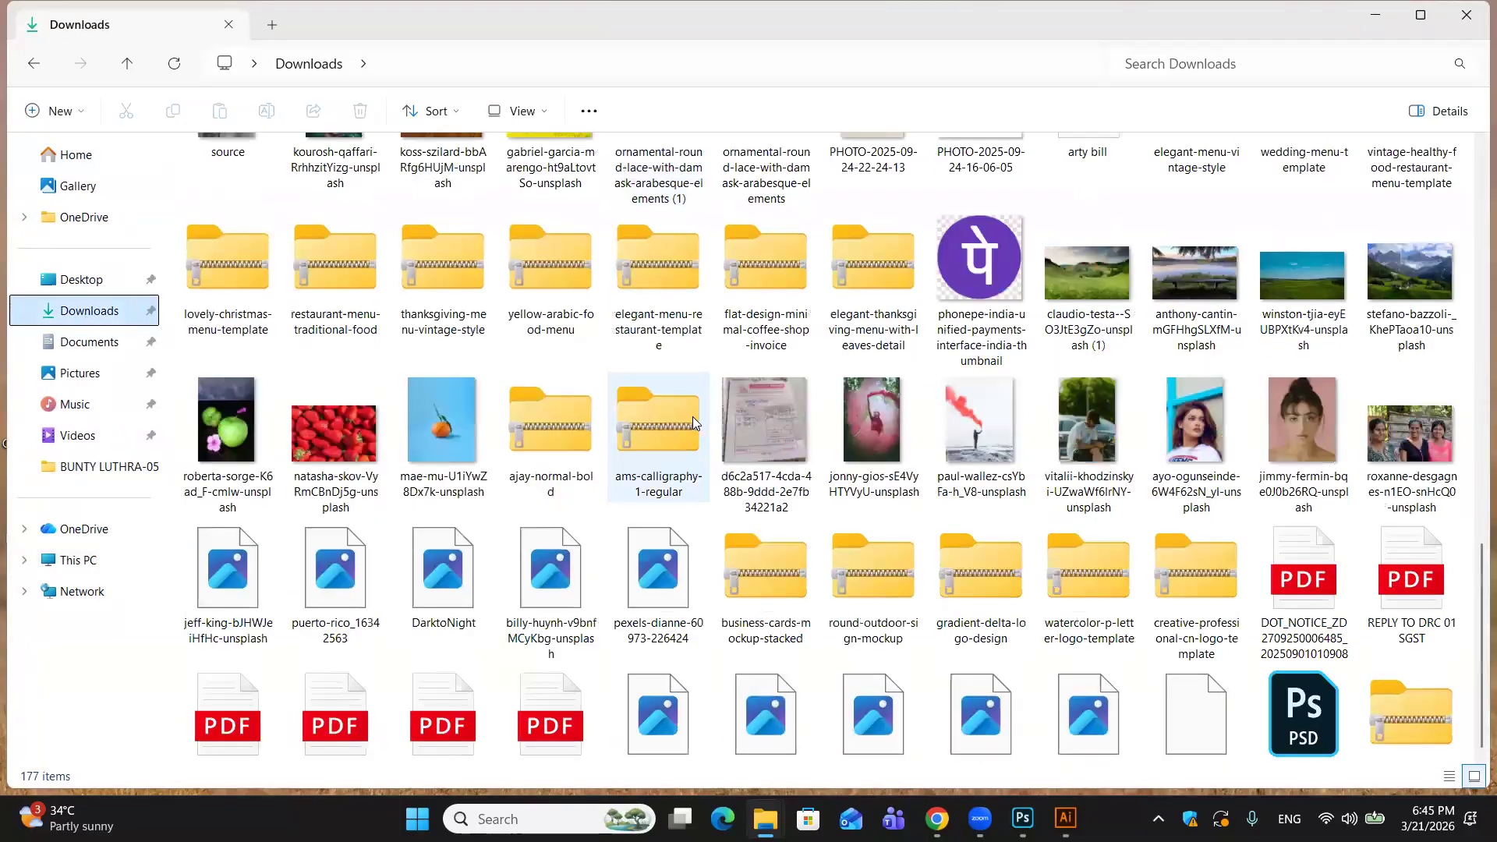
{"action": "left_click_drag", "start_coordinate": [1331, 430], "coordinate": [668, 88]}
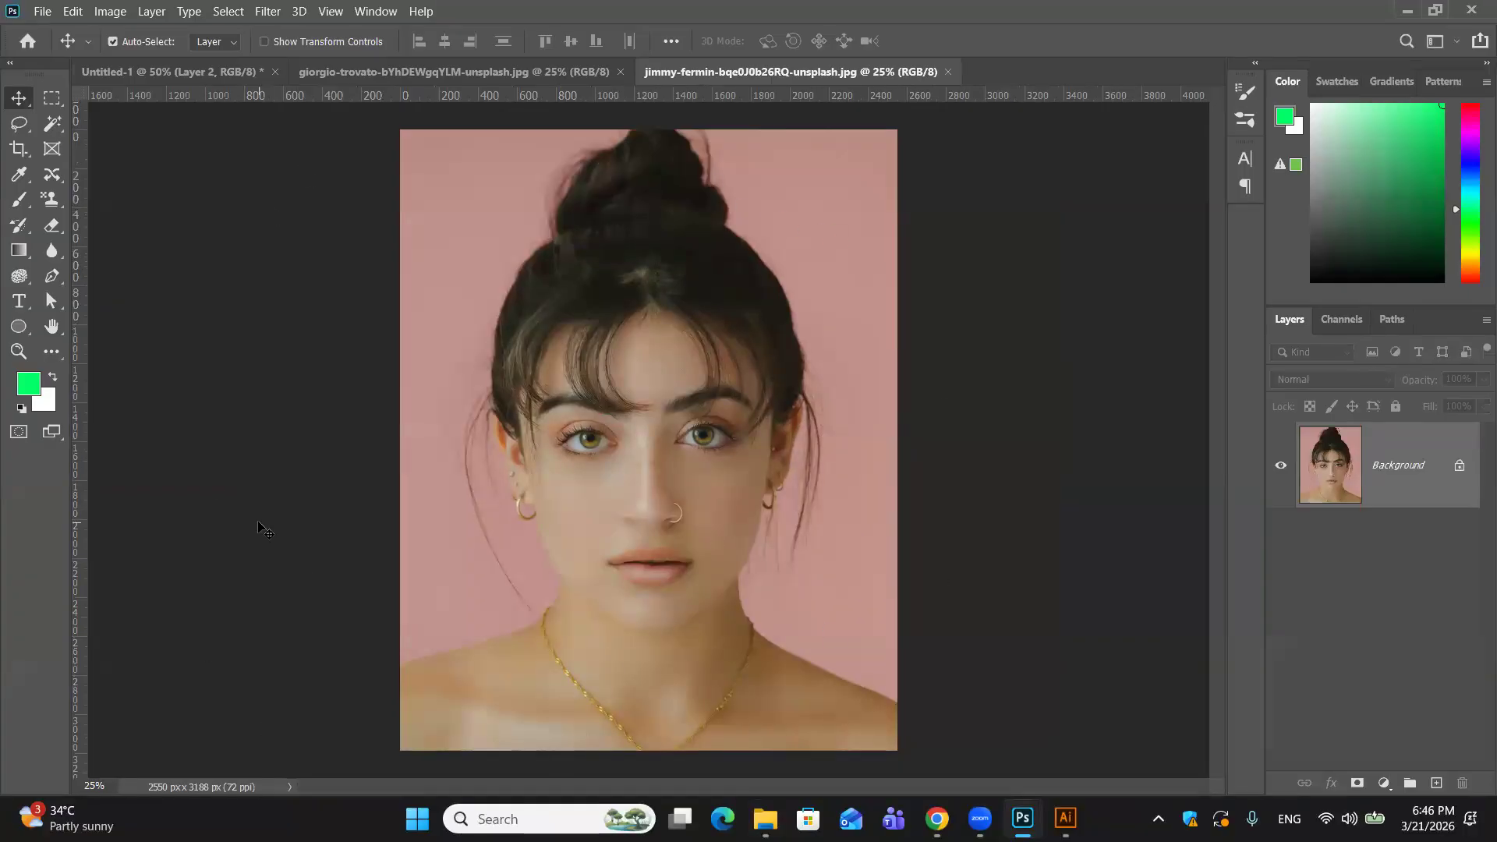
Step: Convert the portrait's Background layer to a Smart Object
{"action": "left_click", "coordinate": [275, 12]}
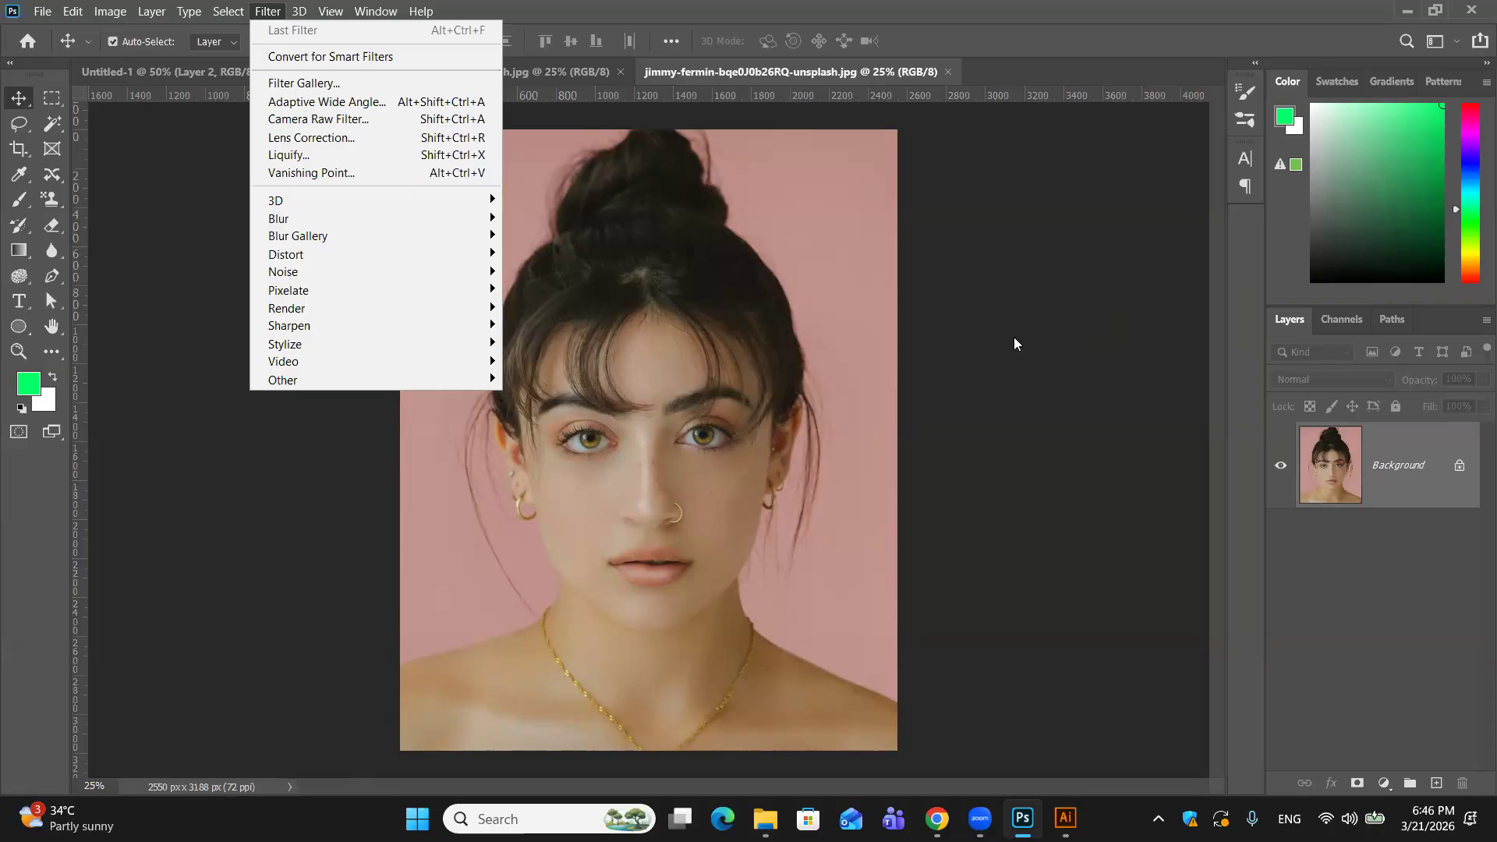
{"action": "left_click", "coordinate": [1446, 463]}
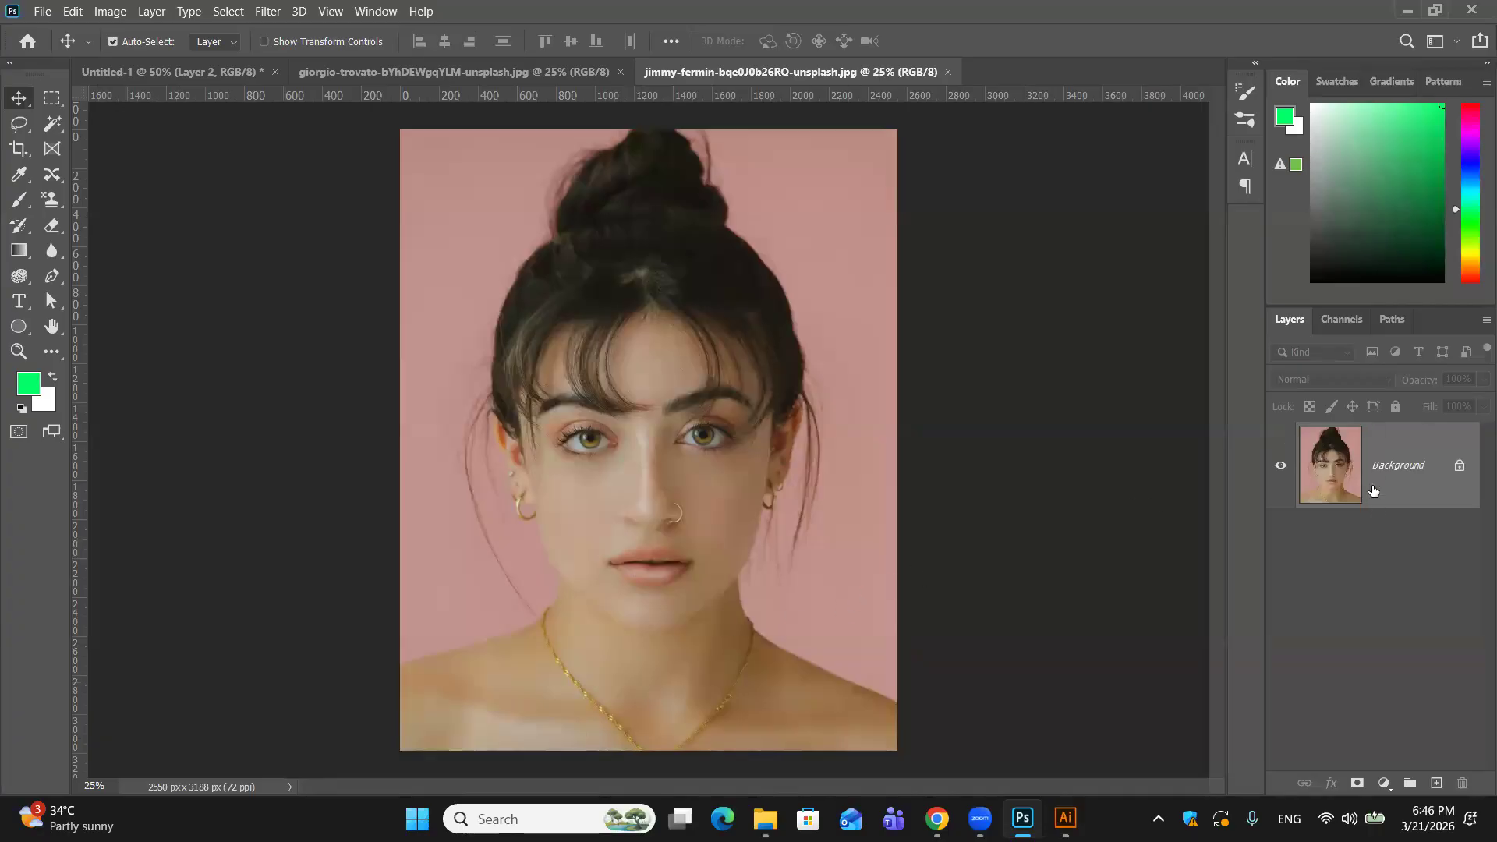
{"action": "right_click", "coordinate": [1392, 491]}
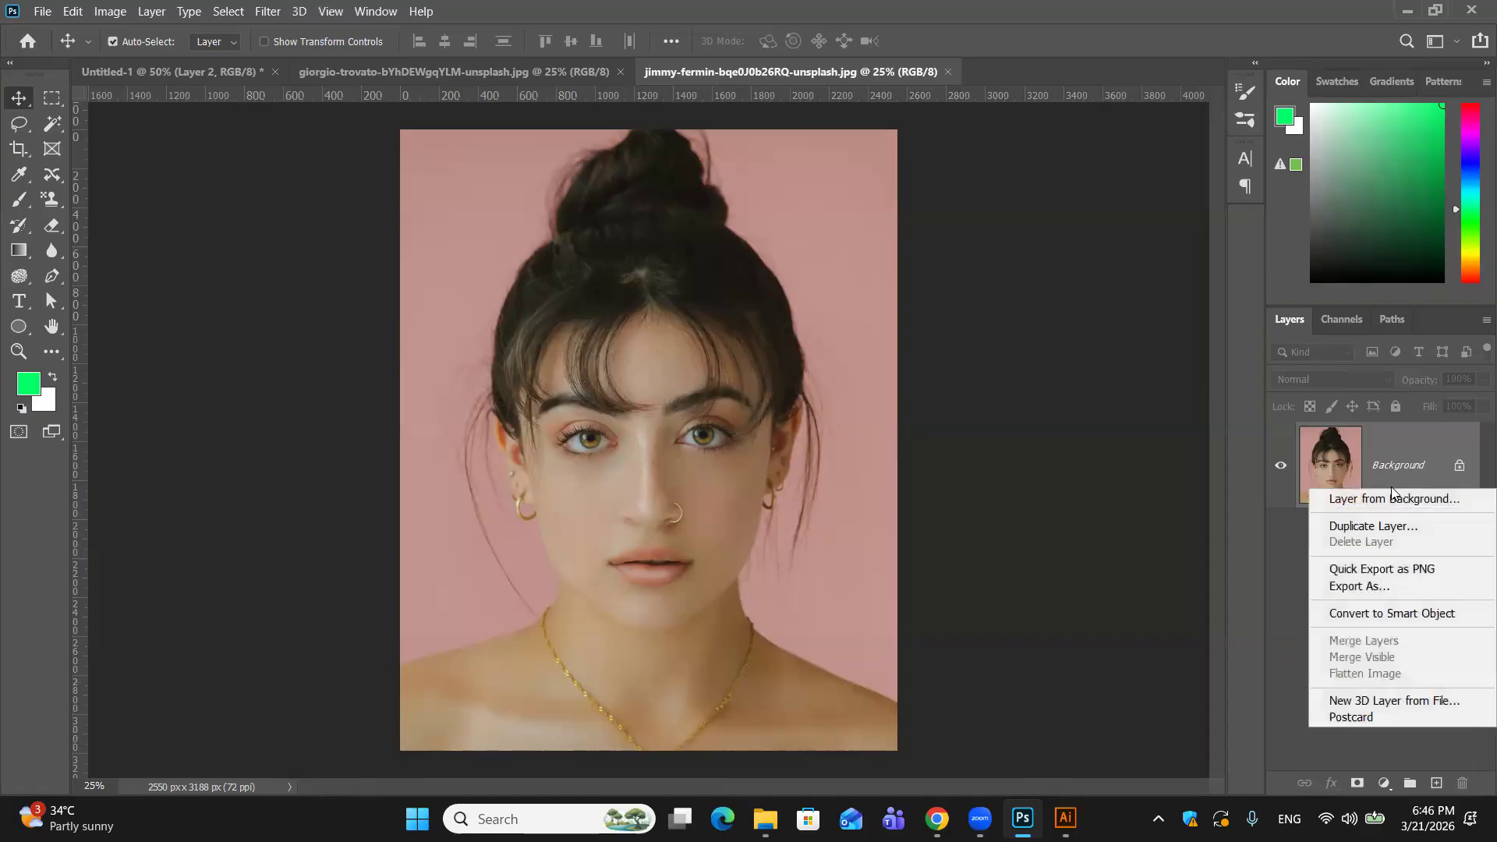
{"action": "left_click", "coordinate": [1427, 613]}
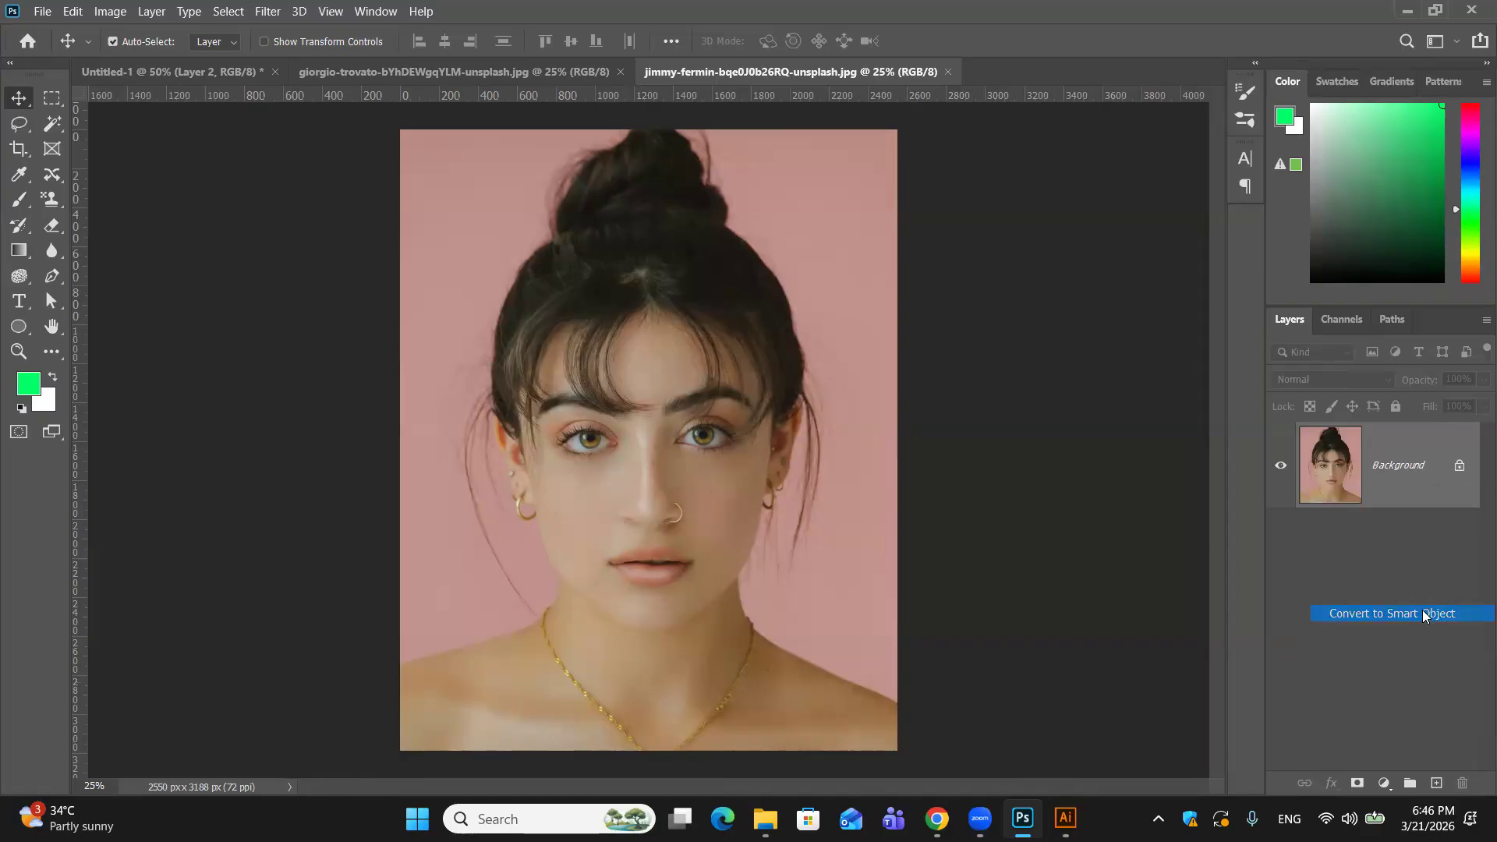
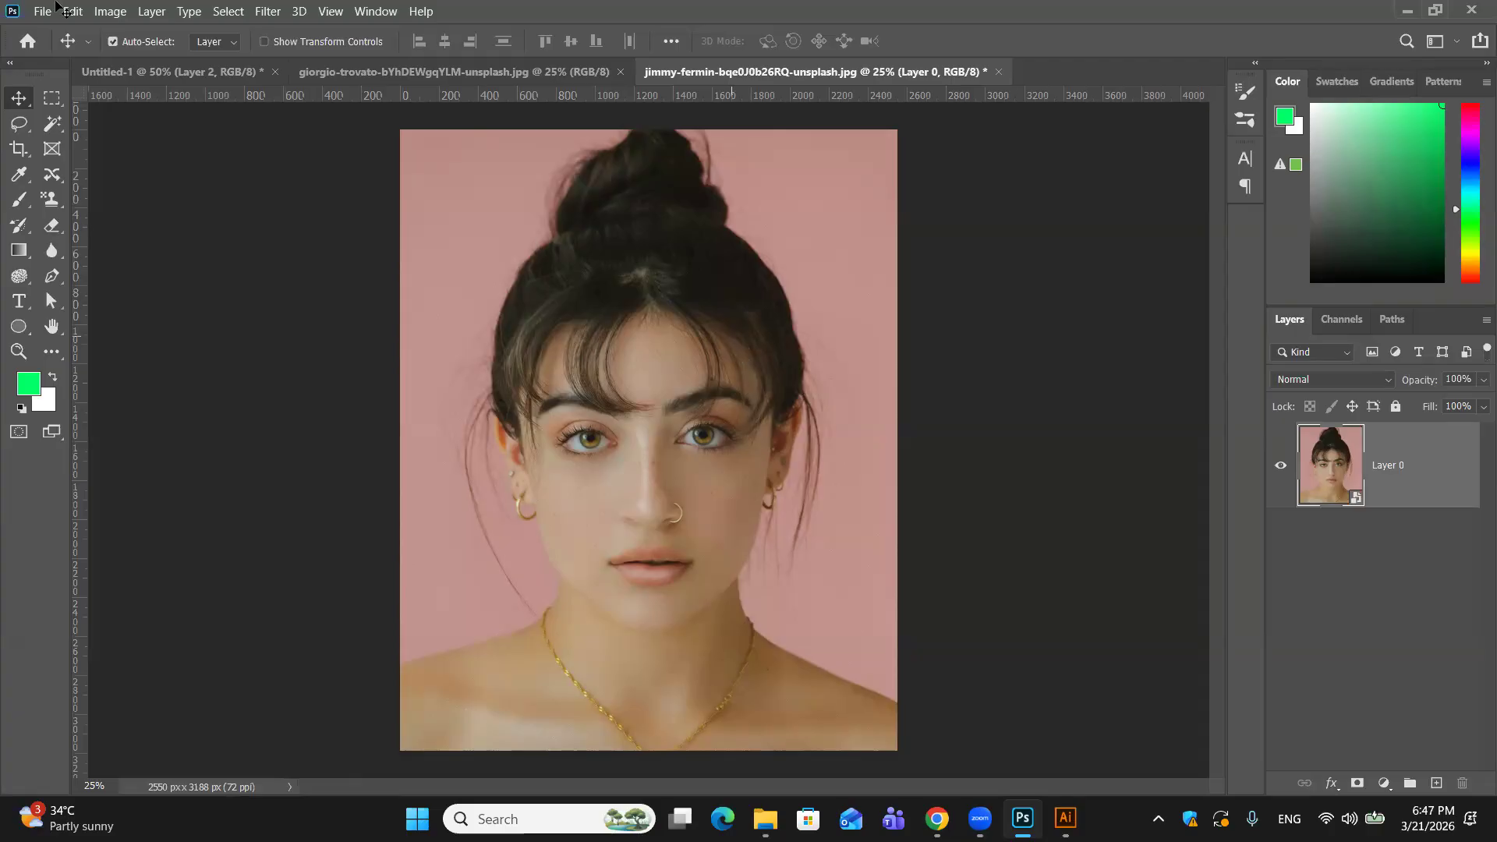
Step: Open the Liquify filter on the portrait, look at the Bloat and Twirl tools, and activate the Face tool
{"action": "left_click", "coordinate": [278, 11]}
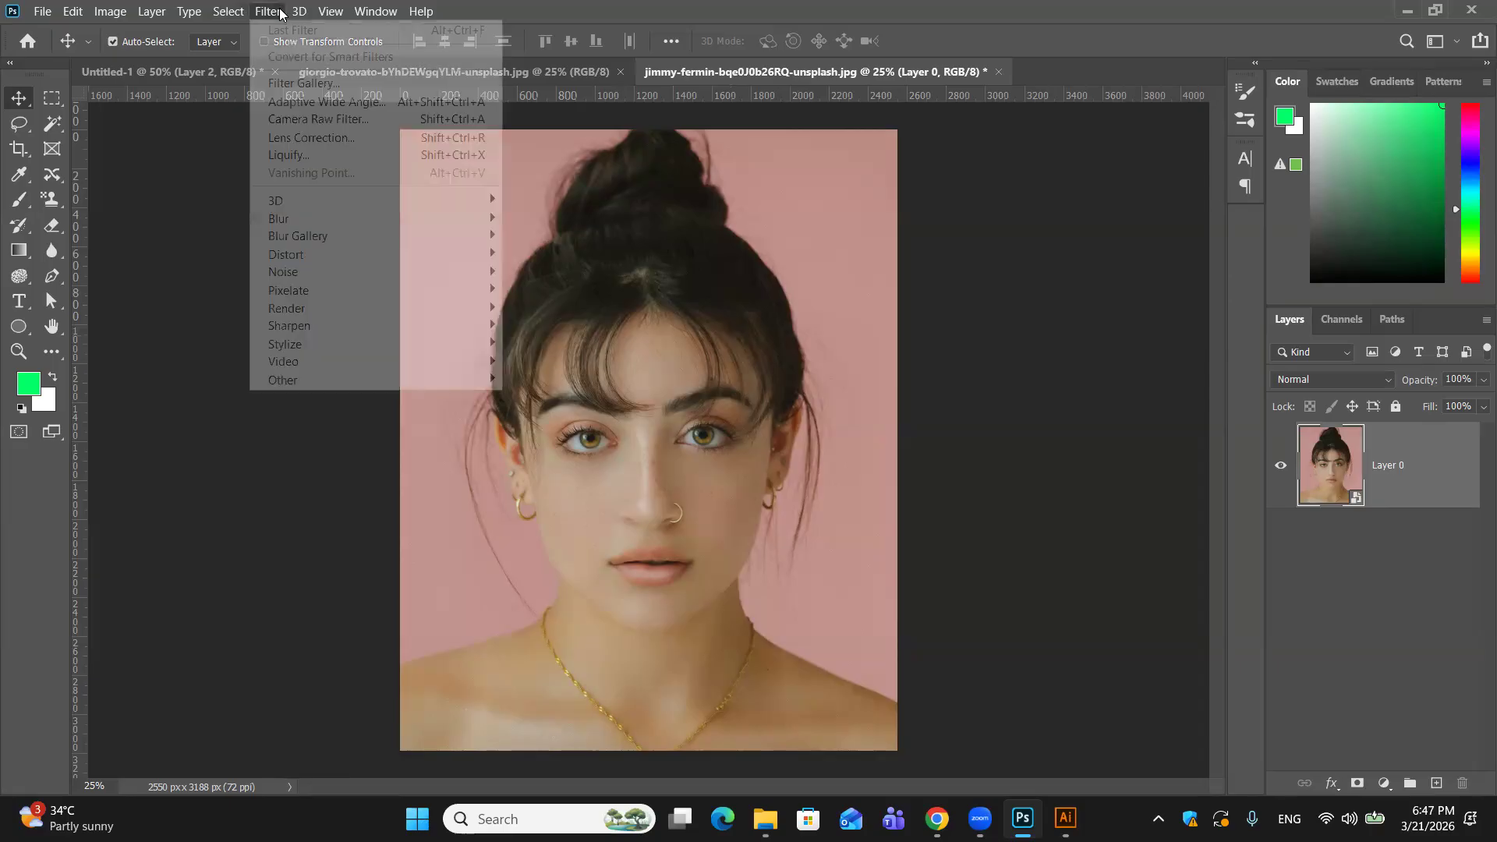
{"action": "left_click", "coordinate": [328, 161]}
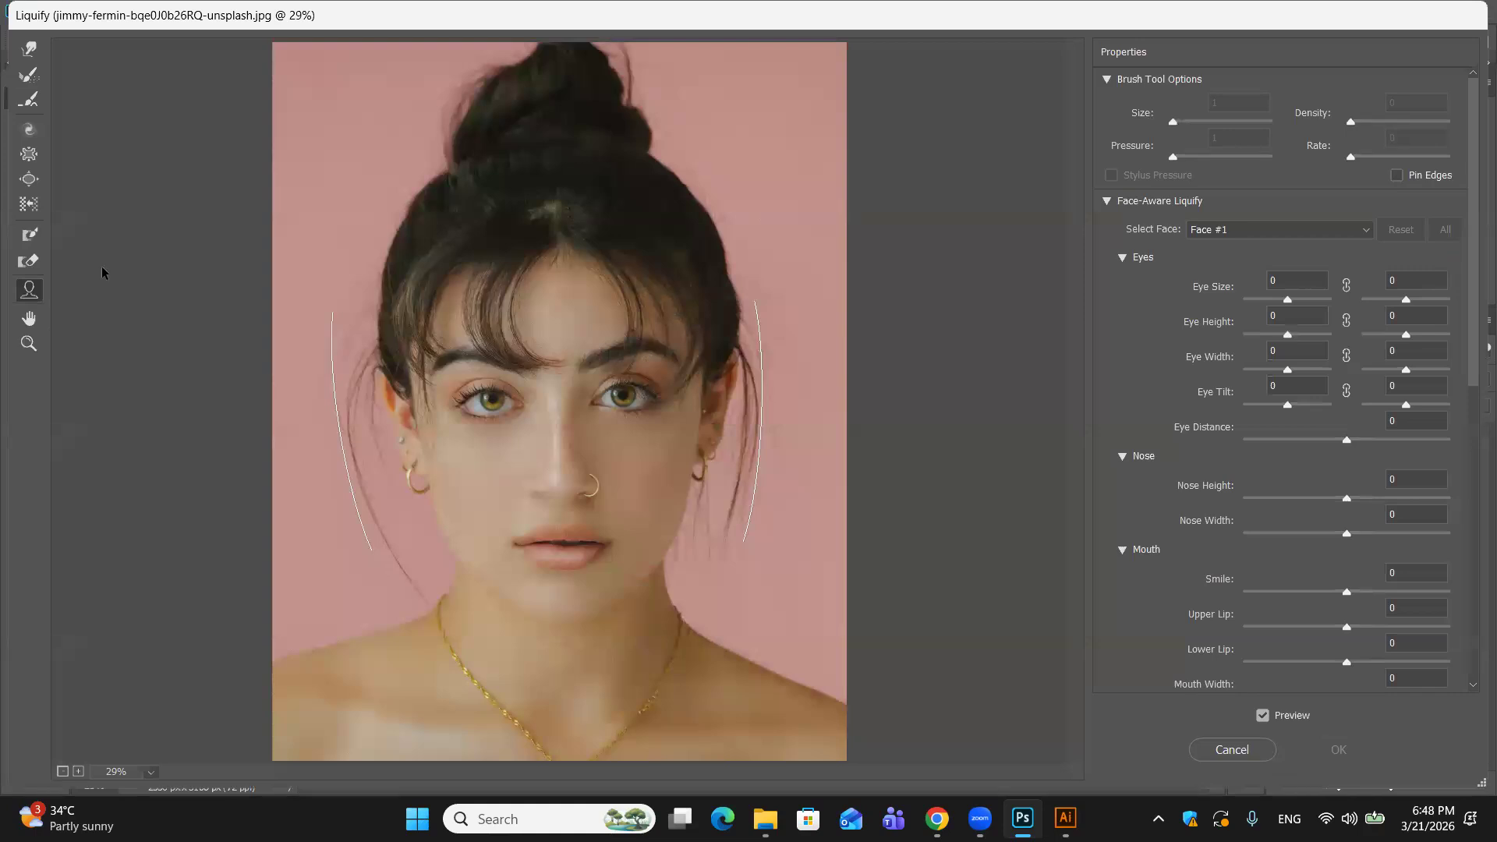
{"action": "left_click", "coordinate": [1277, 45]}
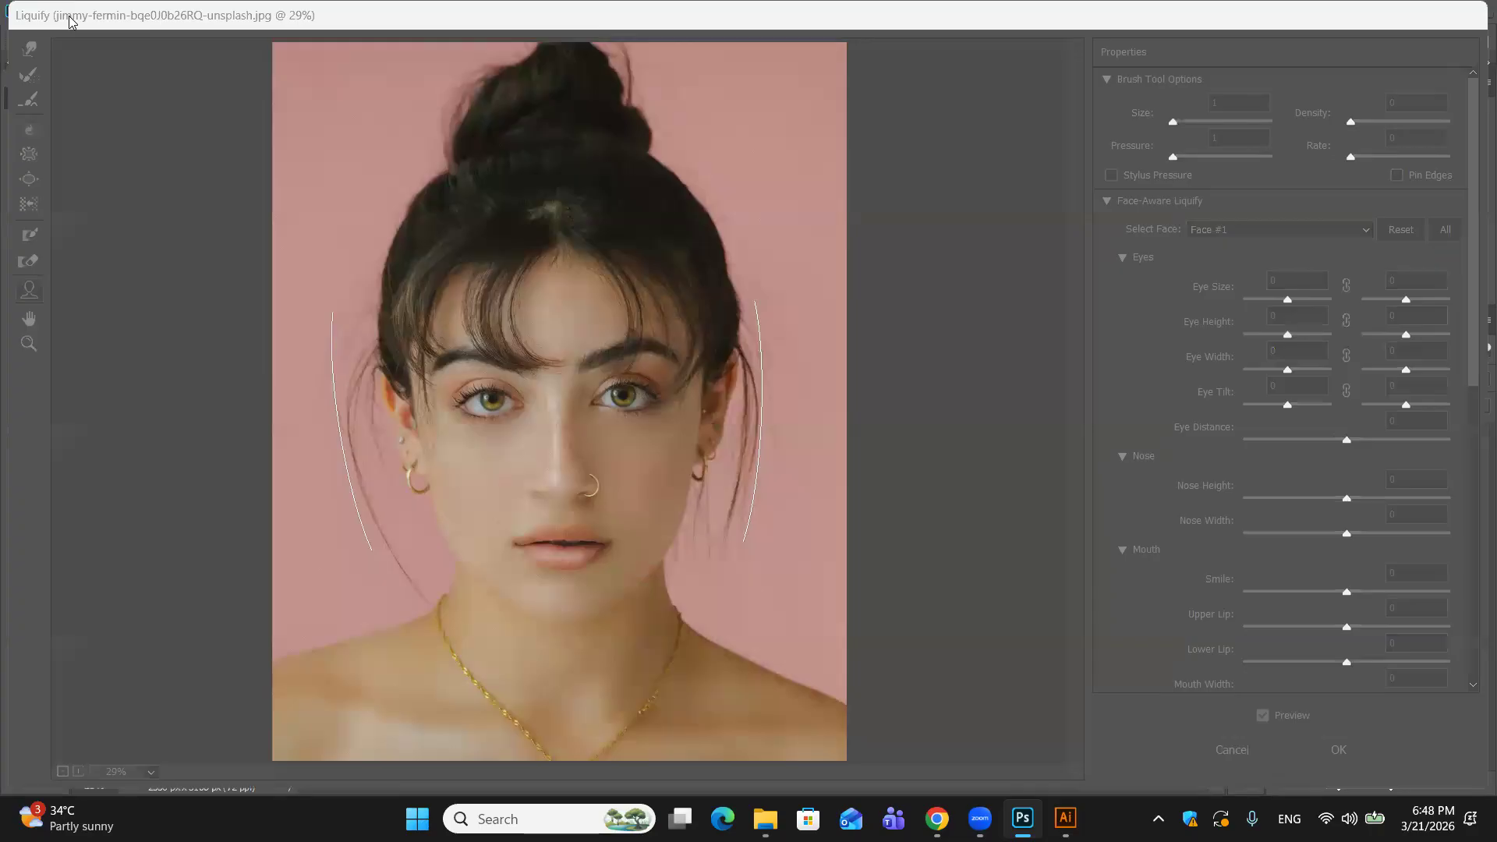
{"action": "left_click", "coordinate": [29, 179]}
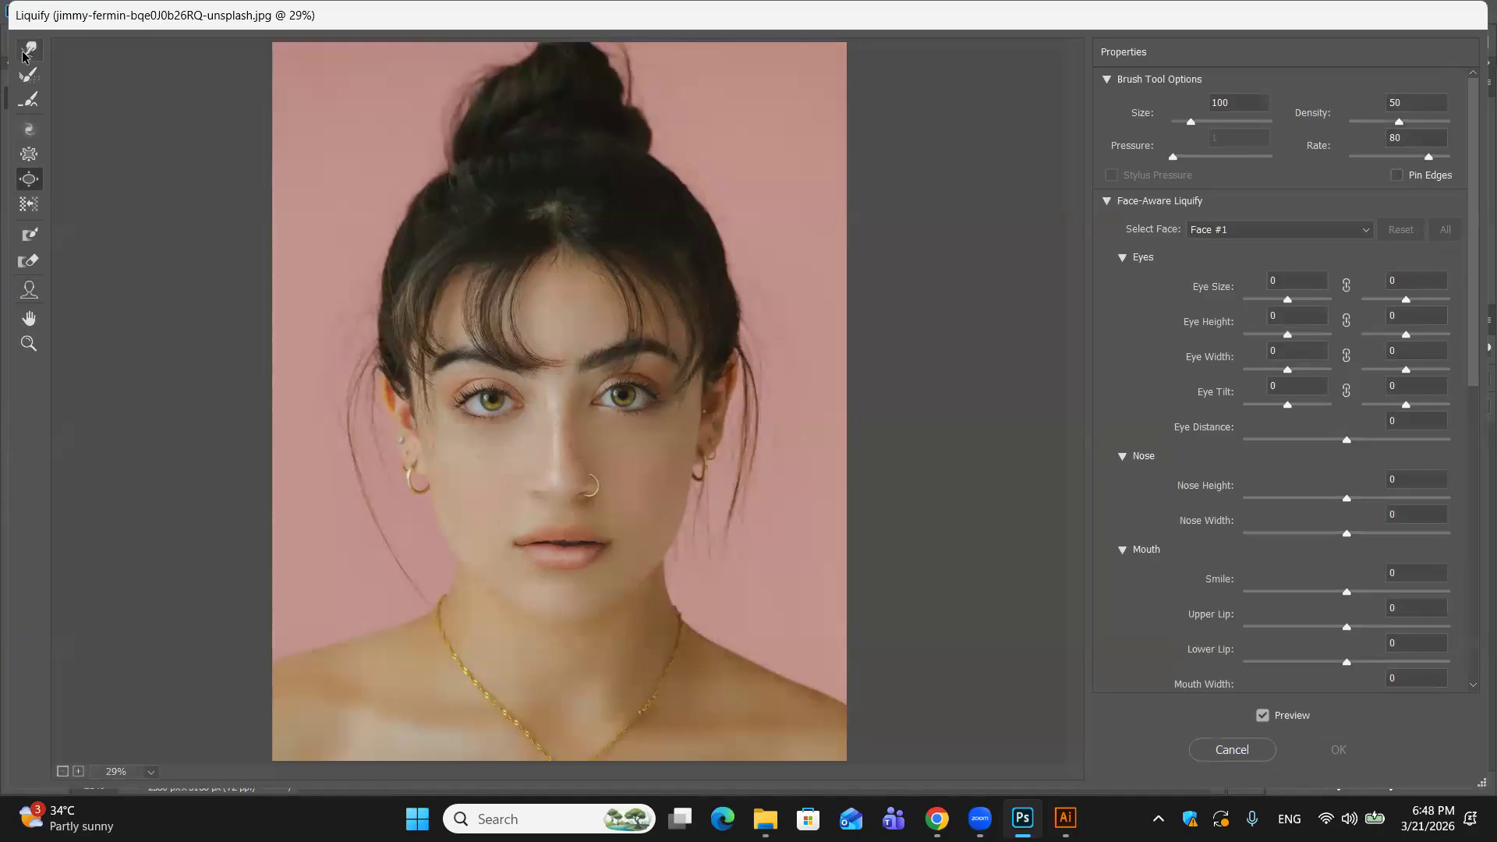
{"action": "left_click", "coordinate": [28, 131]}
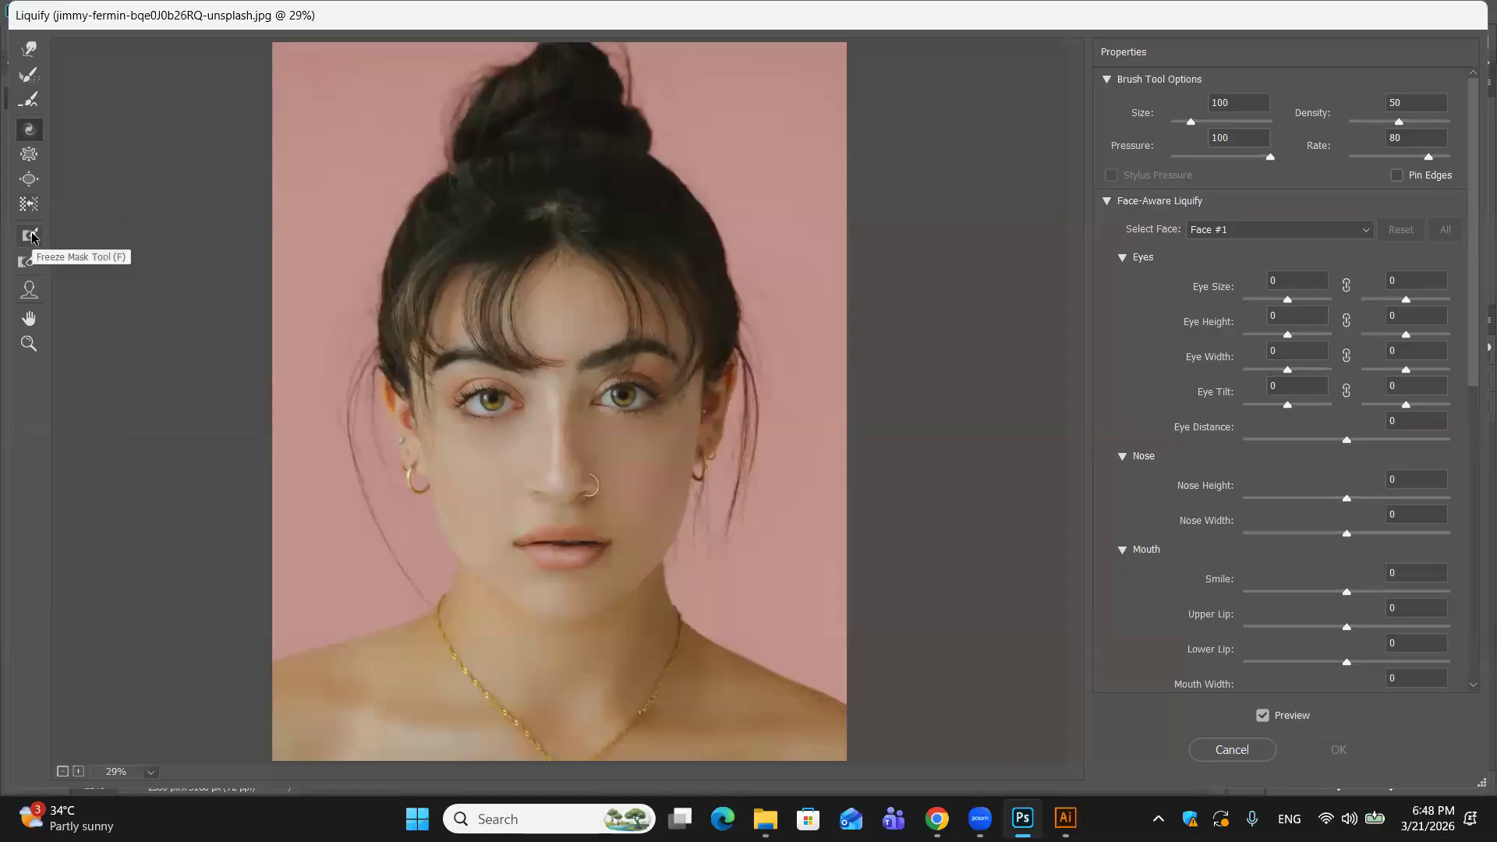
{"action": "left_click", "coordinate": [29, 133]}
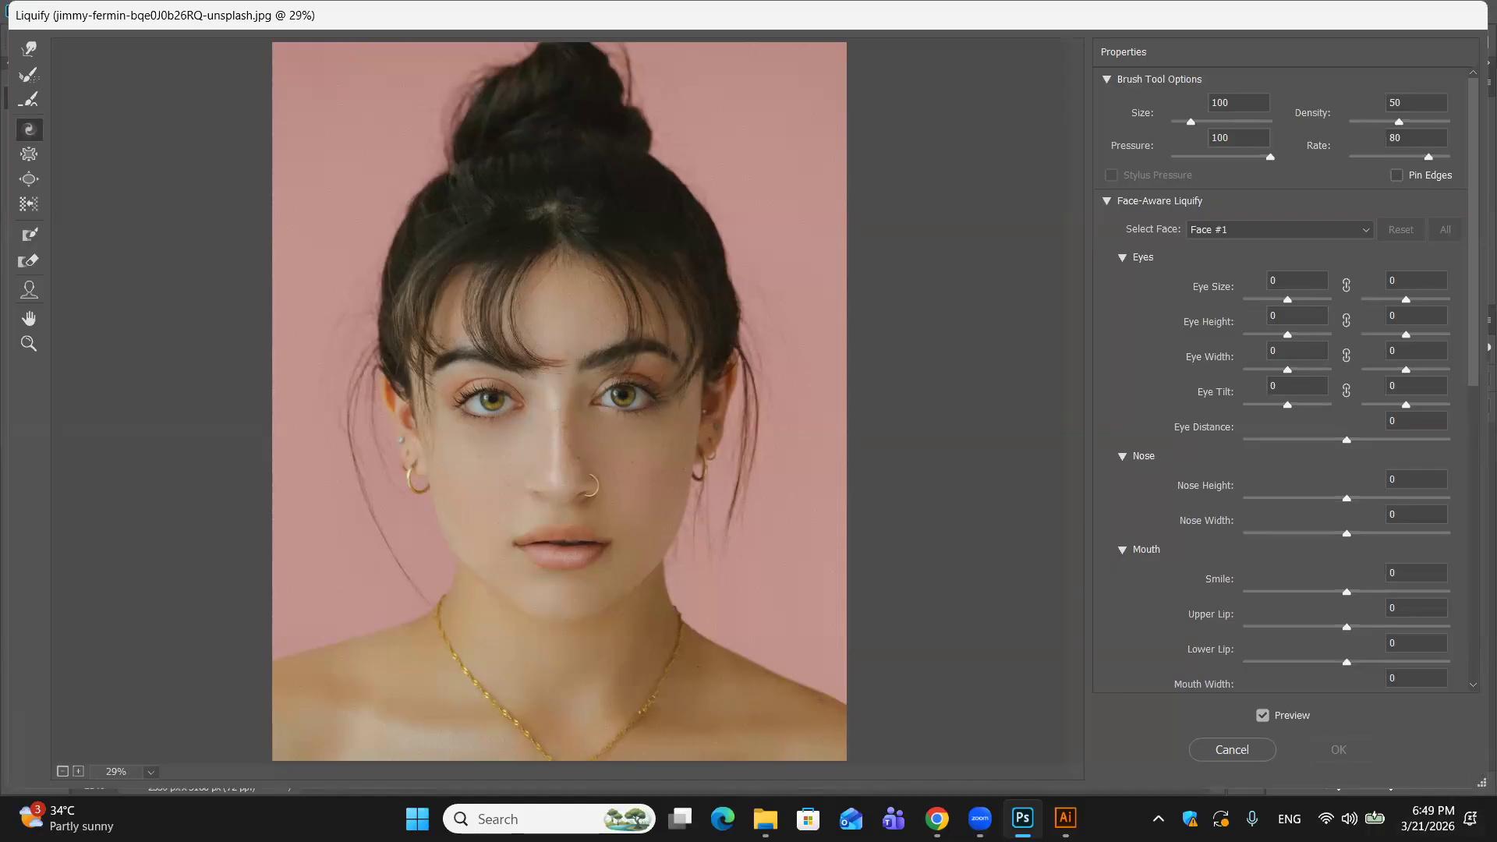
{"action": "left_click", "coordinate": [27, 297]}
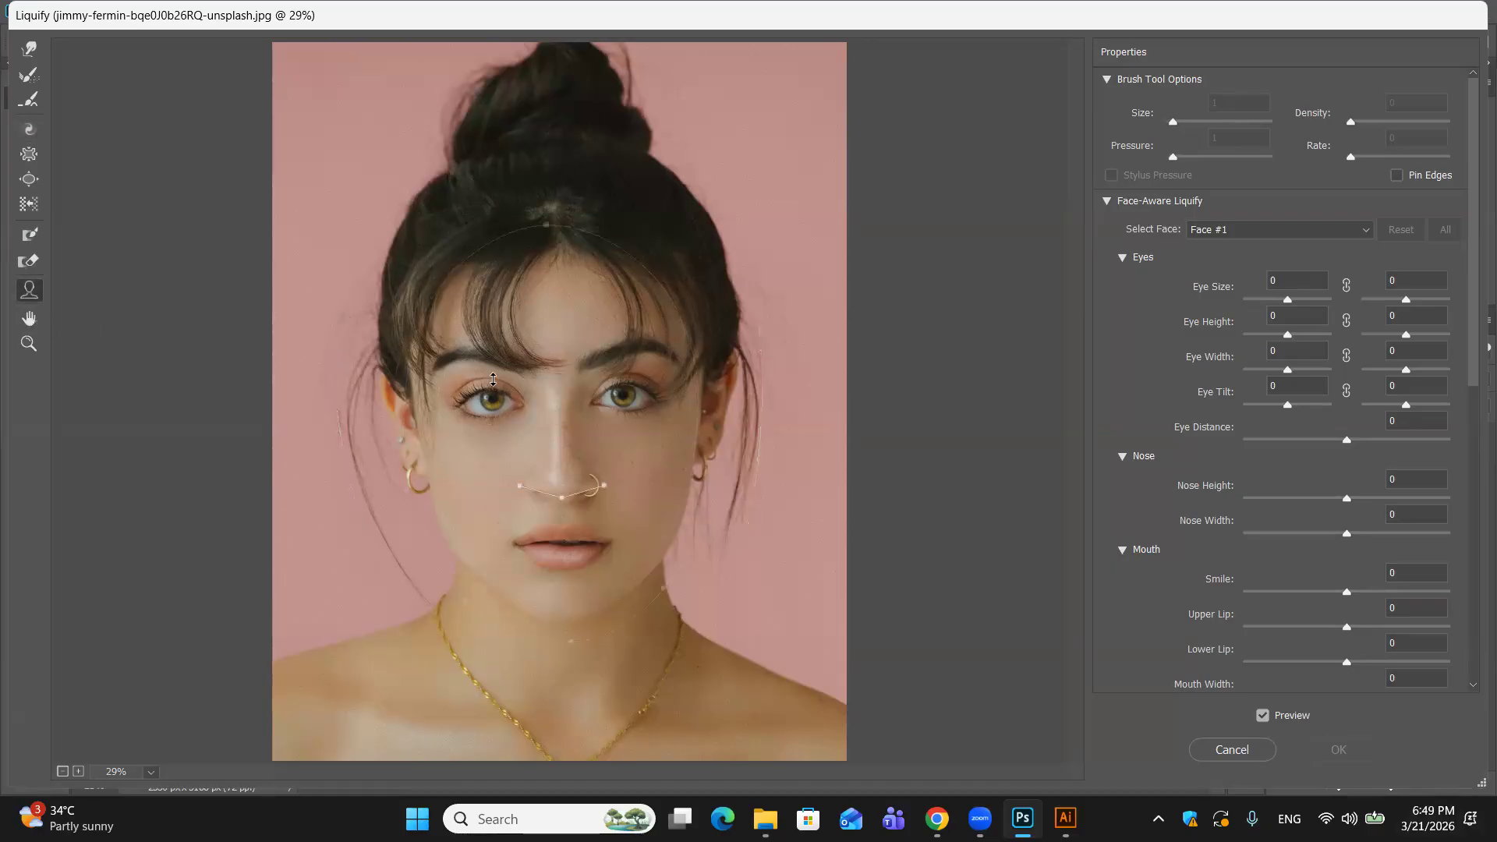
{"action": "mouse_move", "coordinate": [635, 259]}
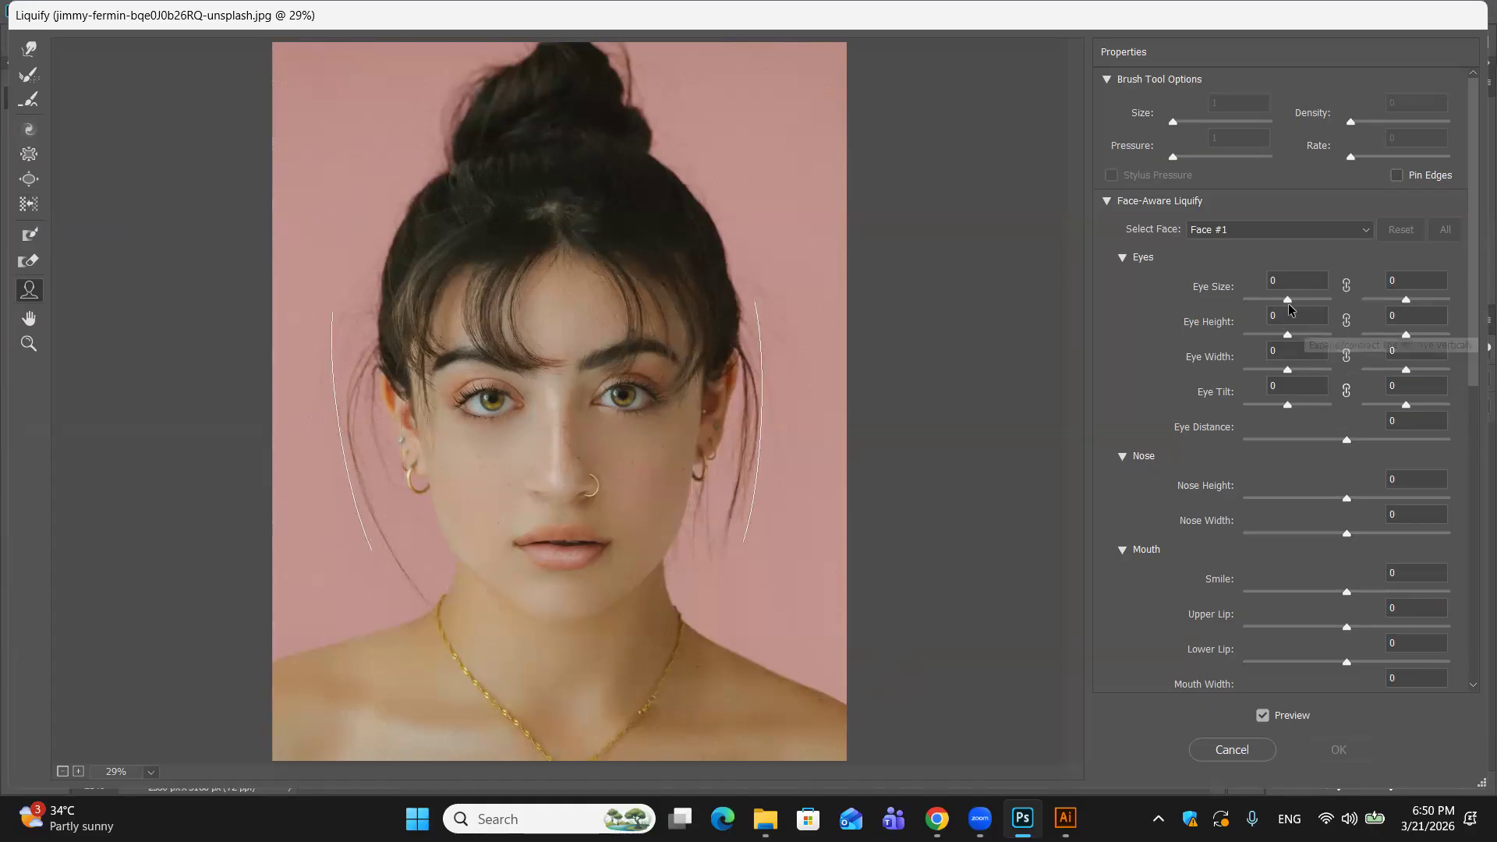
Step: Try reducing the left Eye Size to -100 on its own, and set it back to 0
{"action": "left_click_drag", "start_coordinate": [1287, 300], "coordinate": [1263, 302]}
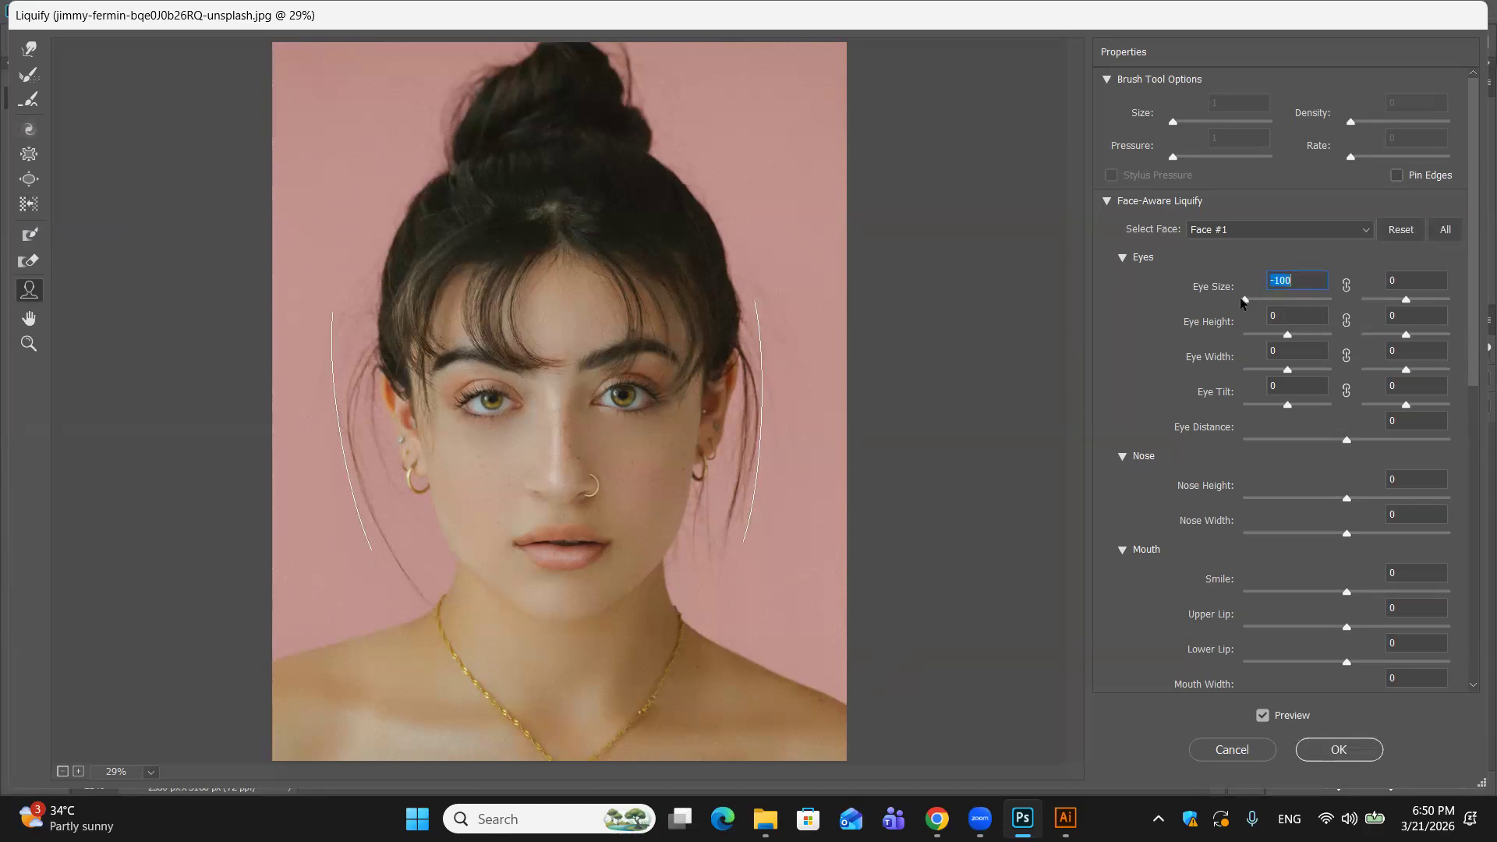
{"action": "left_click_drag", "start_coordinate": [1243, 299], "coordinate": [1285, 296]}
{"action": "type", "text": "0"}
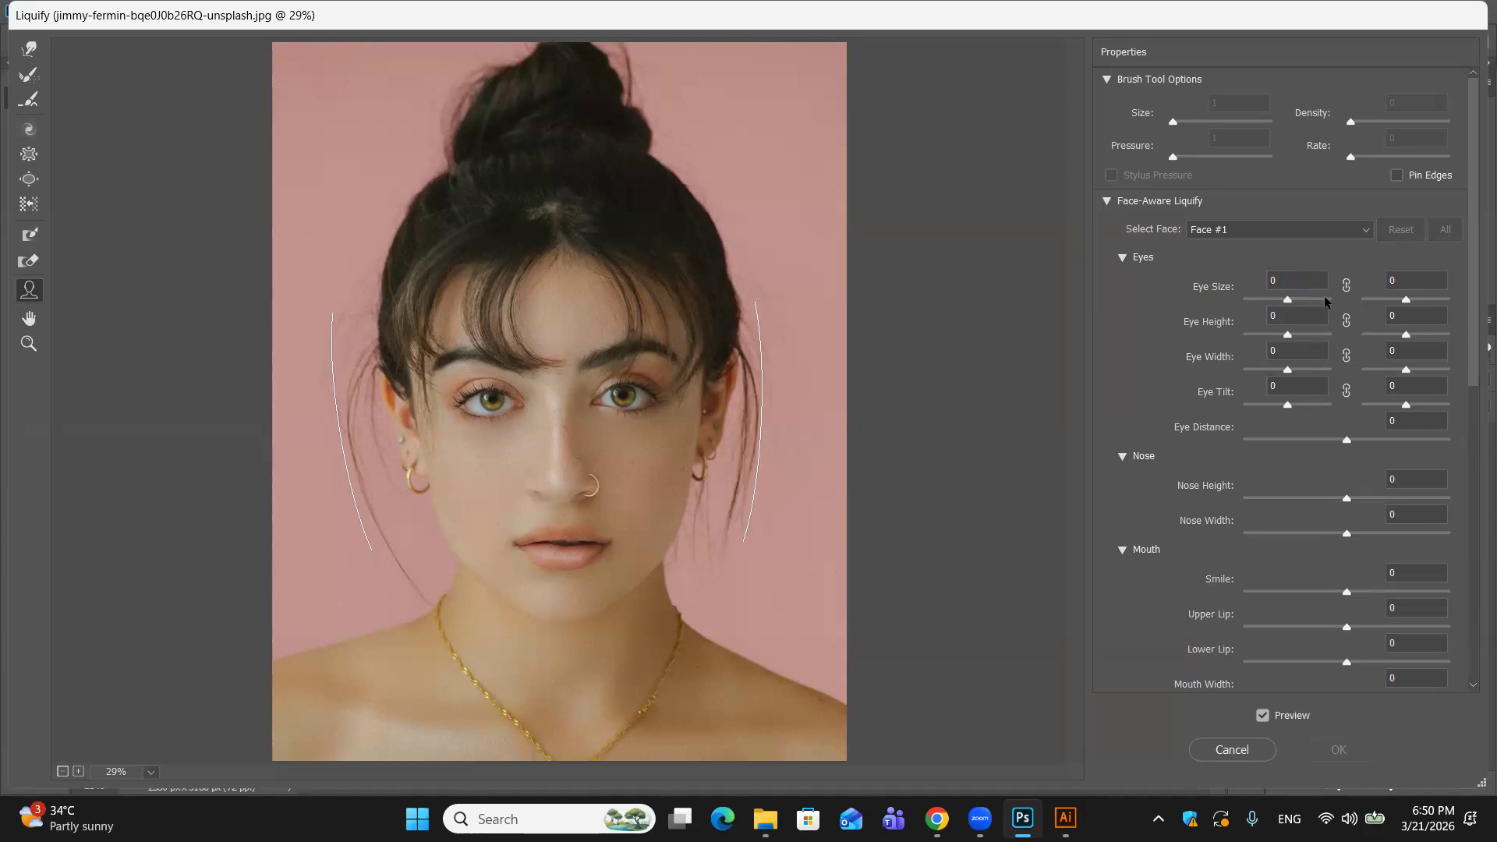
Step: Link the left and right Eye Size values and set both to -49
{"action": "left_click", "coordinate": [1346, 286]}
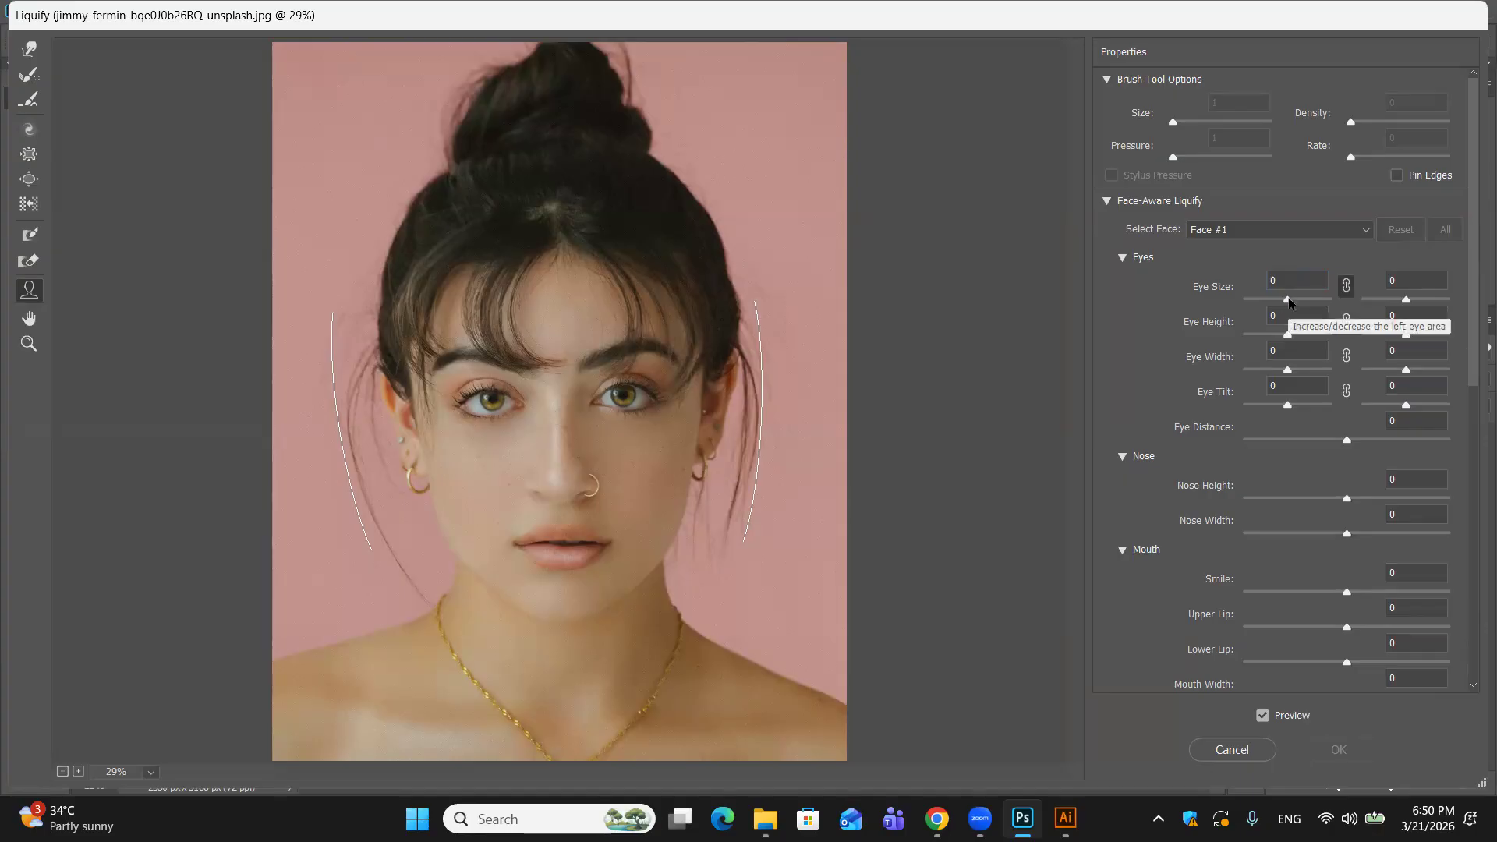
{"action": "left_click", "coordinate": [1289, 304]}
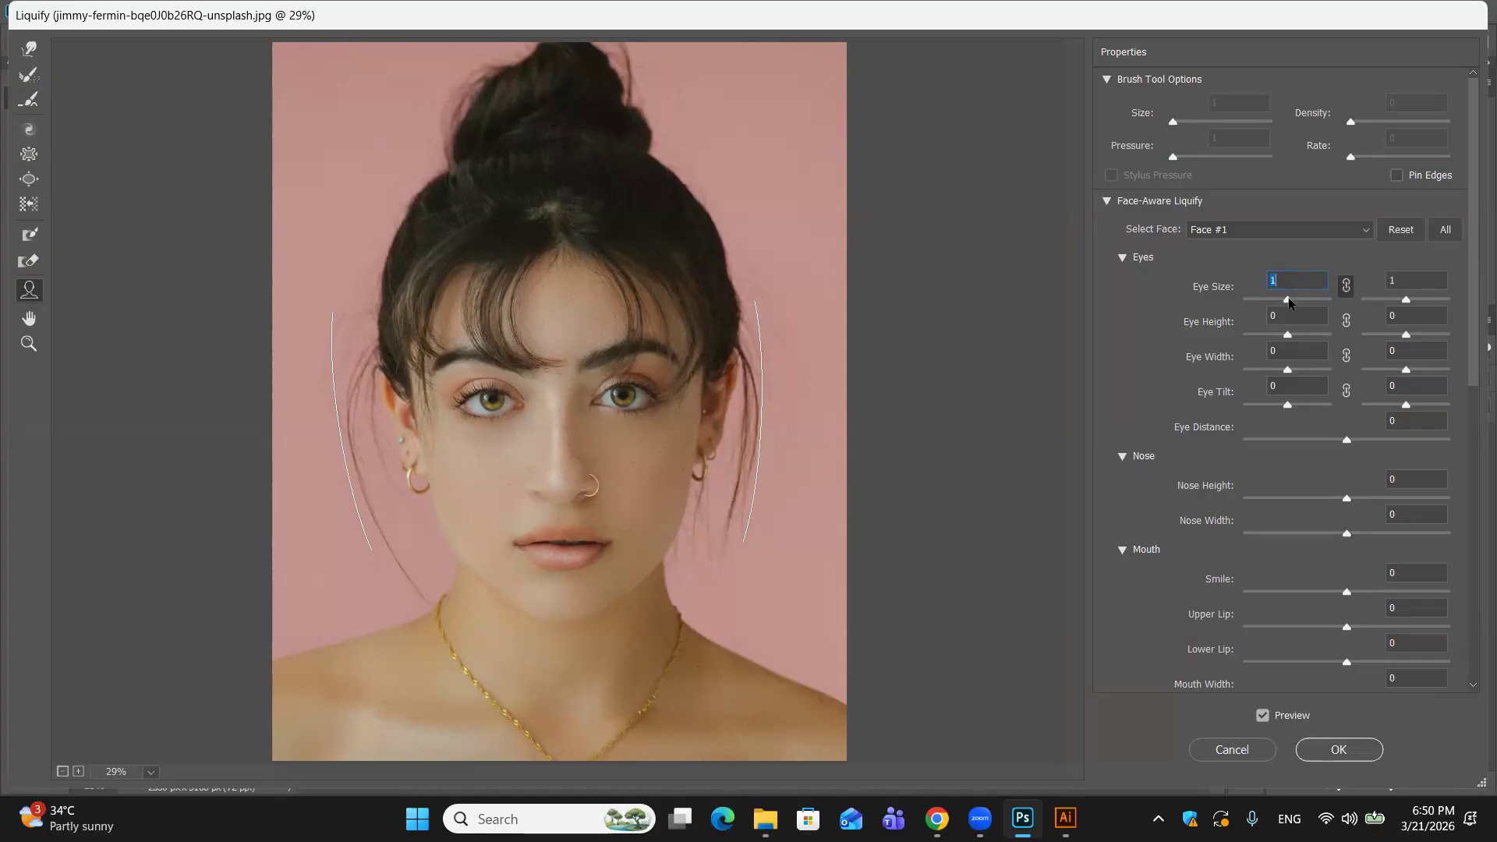
{"action": "left_click", "coordinate": [1285, 299]}
{"action": "mouse_move", "coordinate": [1276, 303]}
{"action": "left_mouse_down"}
{"action": "mouse_move", "coordinate": [1249, 303]}
{"action": "mouse_move", "coordinate": [1270, 300]}
{"action": "left_mouse_up"}
Step: Link the left and right Eye Height values and set both to -38
{"action": "left_click", "coordinate": [1345, 322]}
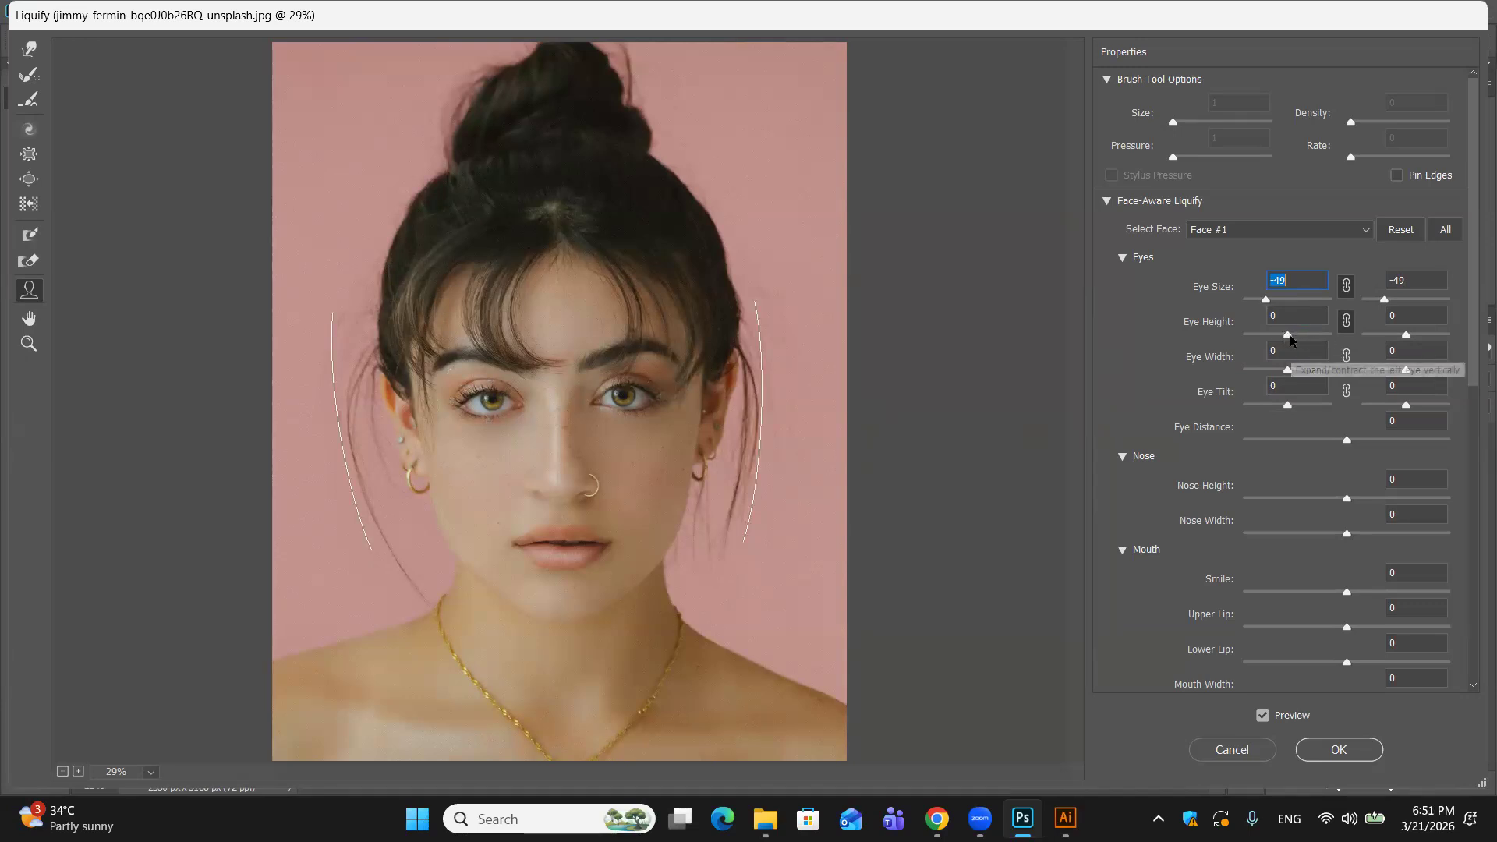
{"action": "left_click", "coordinate": [1290, 336]}
{"action": "mouse_move", "coordinate": [1290, 336]}
{"action": "left_mouse_down"}
{"action": "mouse_move", "coordinate": [1307, 336]}
{"action": "mouse_move", "coordinate": [1275, 353]}
{"action": "left_mouse_up"}
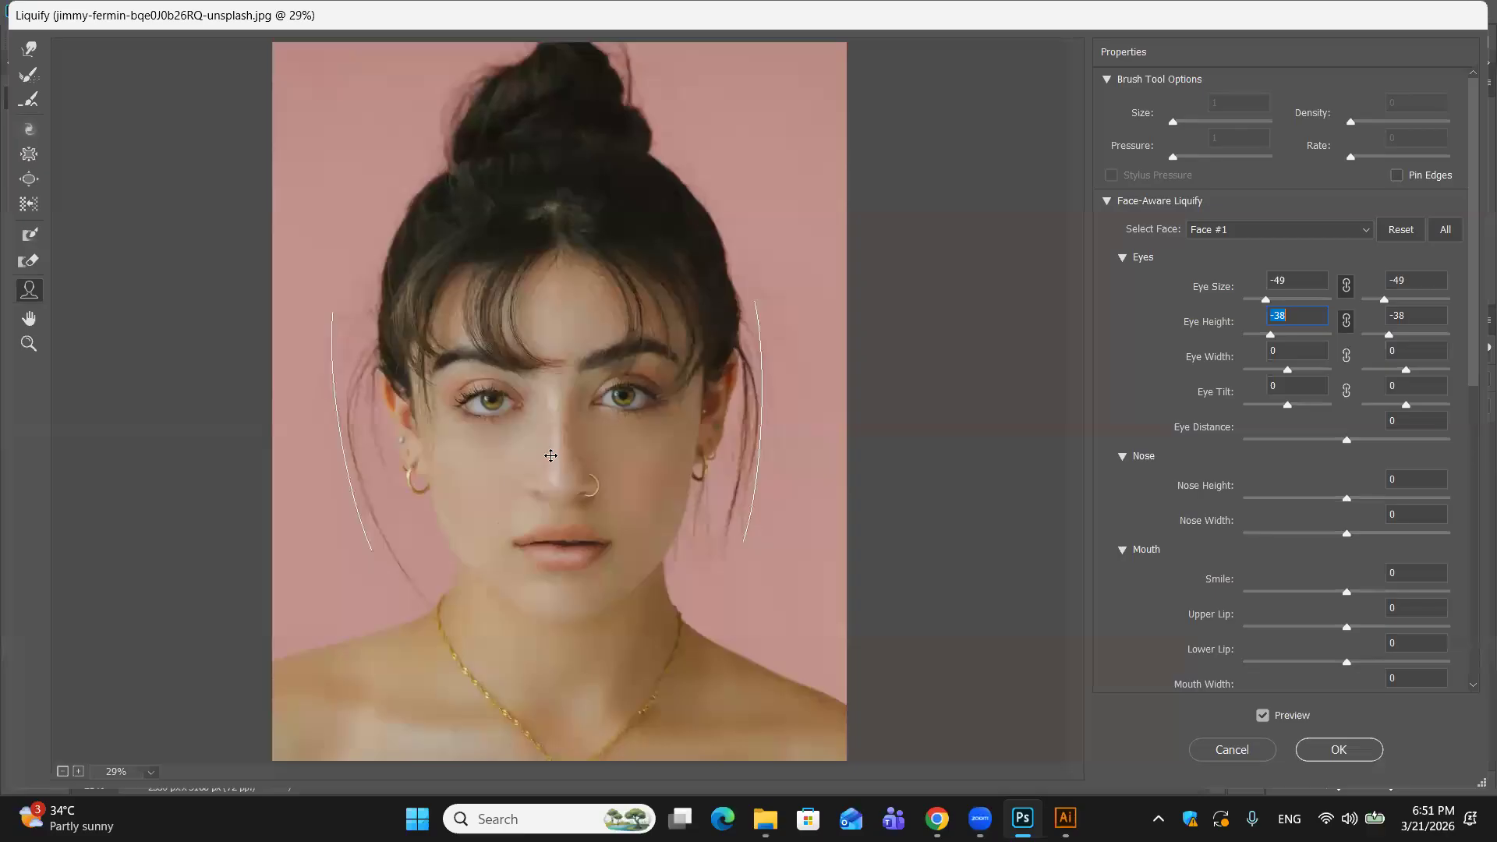
Step: Link the left and right Eye Width values and set both to 10
{"action": "mouse_move", "coordinate": [630, 406]}
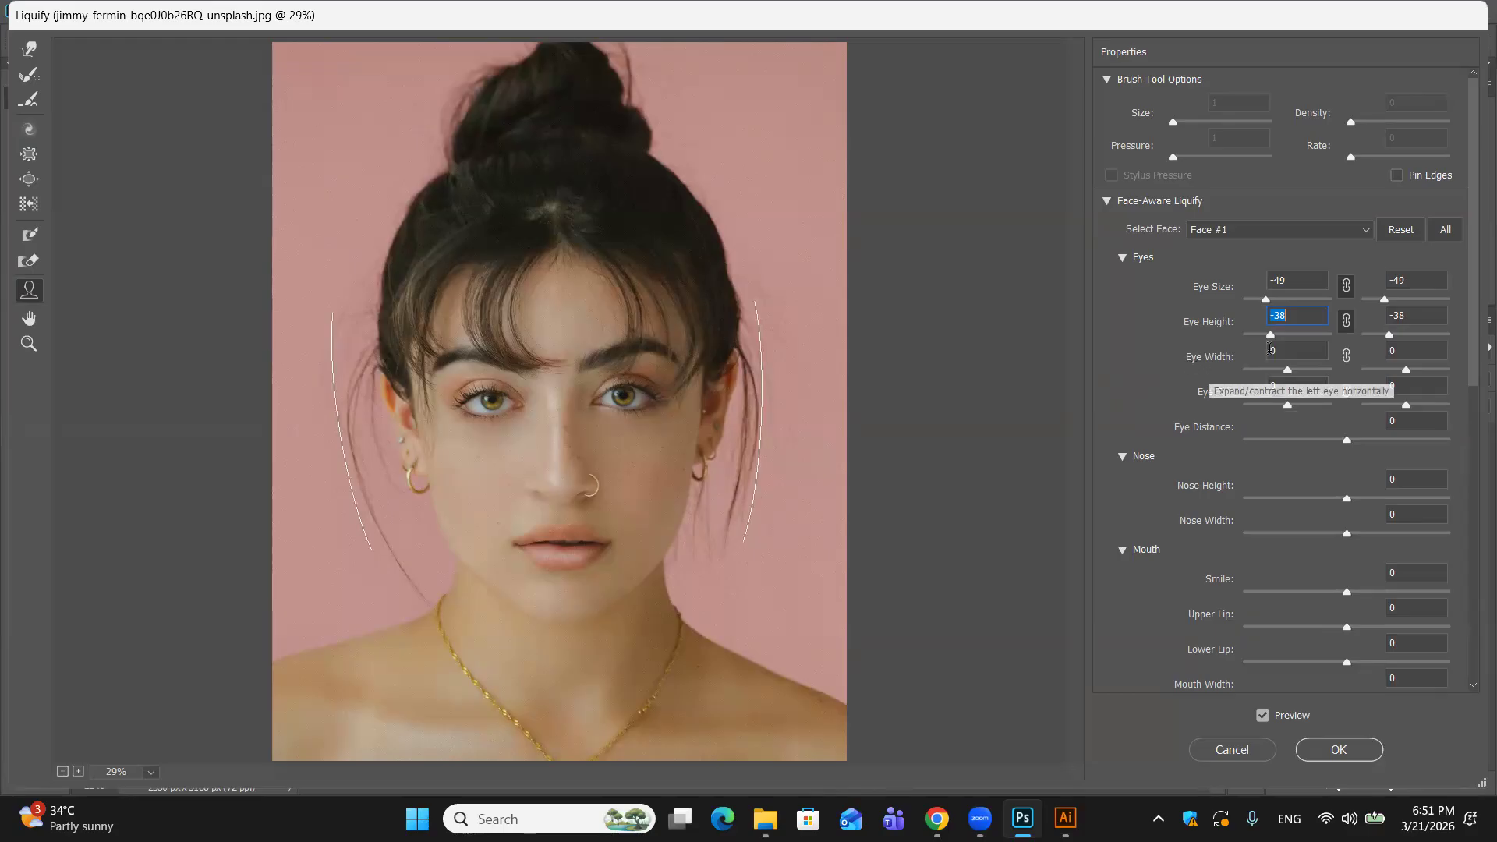
{"action": "left_click", "coordinate": [1344, 355]}
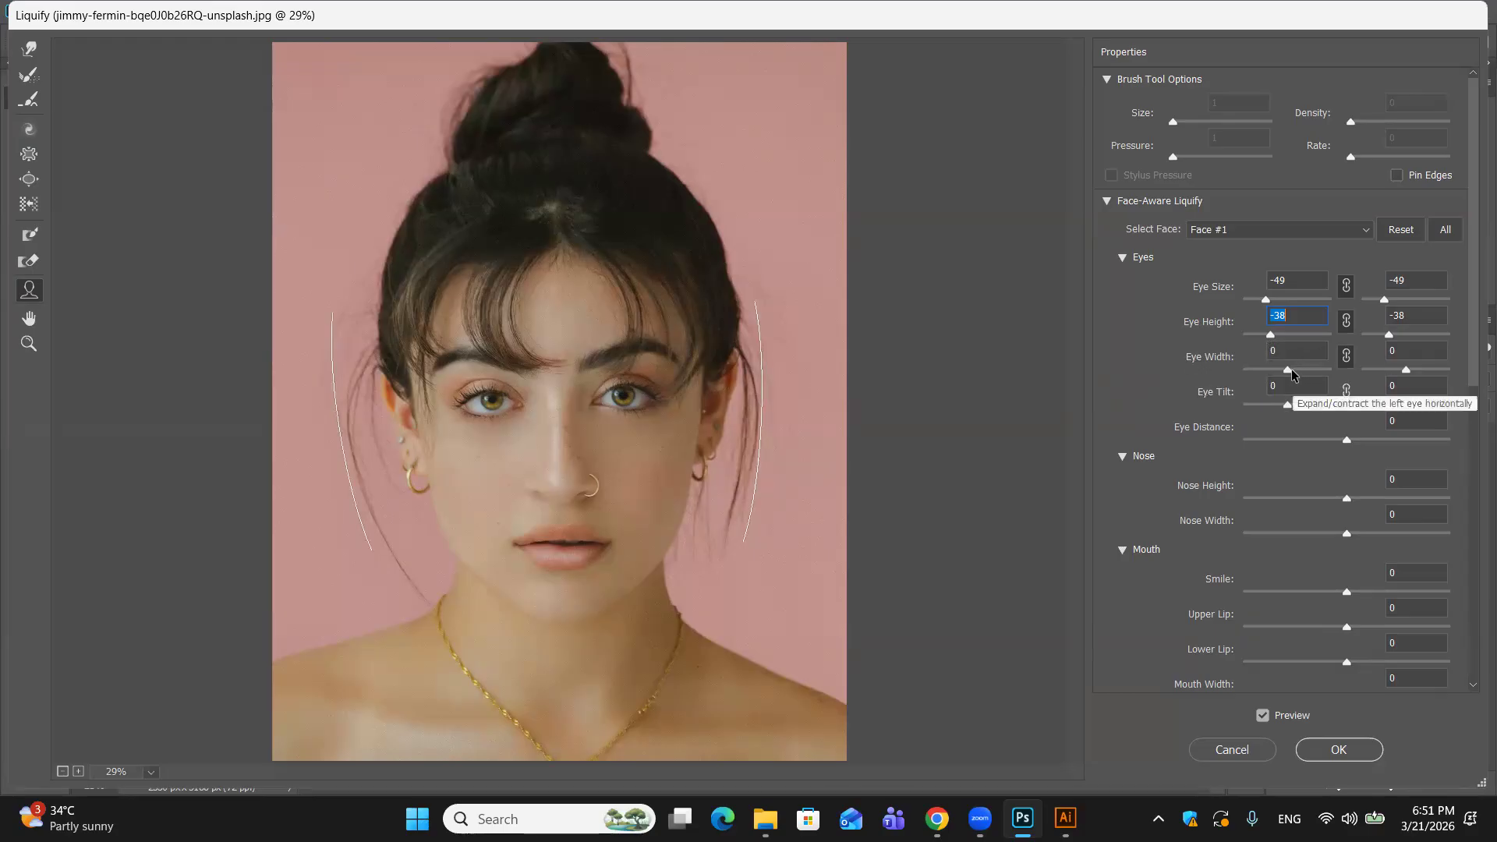
{"action": "left_click_drag", "start_coordinate": [1292, 368], "coordinate": [1288, 372]}
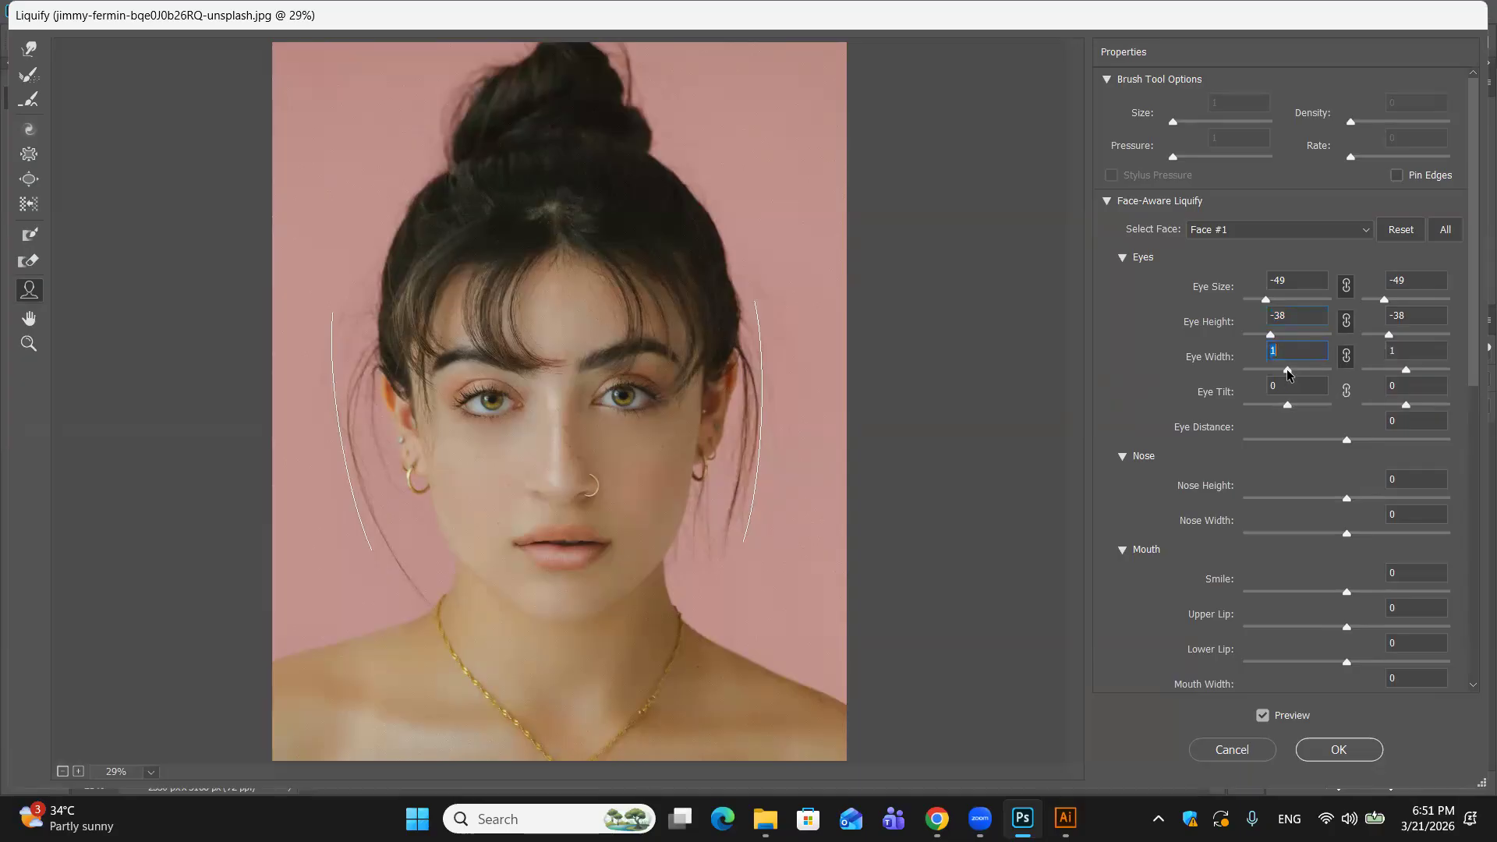
{"action": "mouse_move", "coordinate": [1287, 373]}
{"action": "left_mouse_down"}
{"action": "mouse_move", "coordinate": [1261, 374]}
{"action": "mouse_move", "coordinate": [1292, 375]}
{"action": "left_mouse_up"}
Step: Link the left and right Eye Tilt values, set both to 33, and try a different Eye Distance before returning it to 0
{"action": "left_click", "coordinate": [1345, 391]}
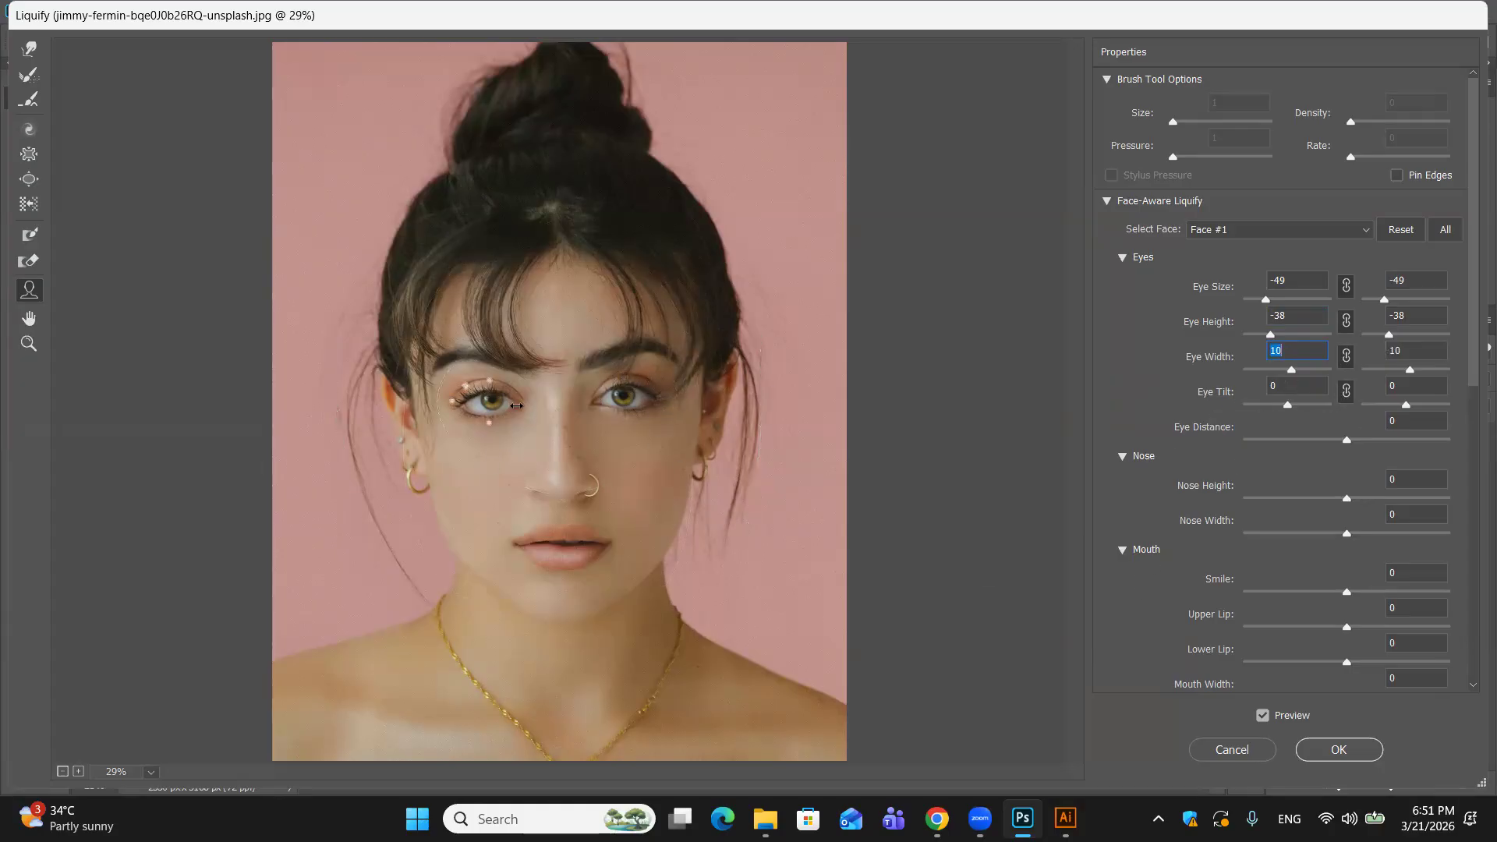
{"action": "left_click", "coordinate": [1287, 405]}
{"action": "left_click_drag", "start_coordinate": [1294, 407], "coordinate": [1301, 407]}
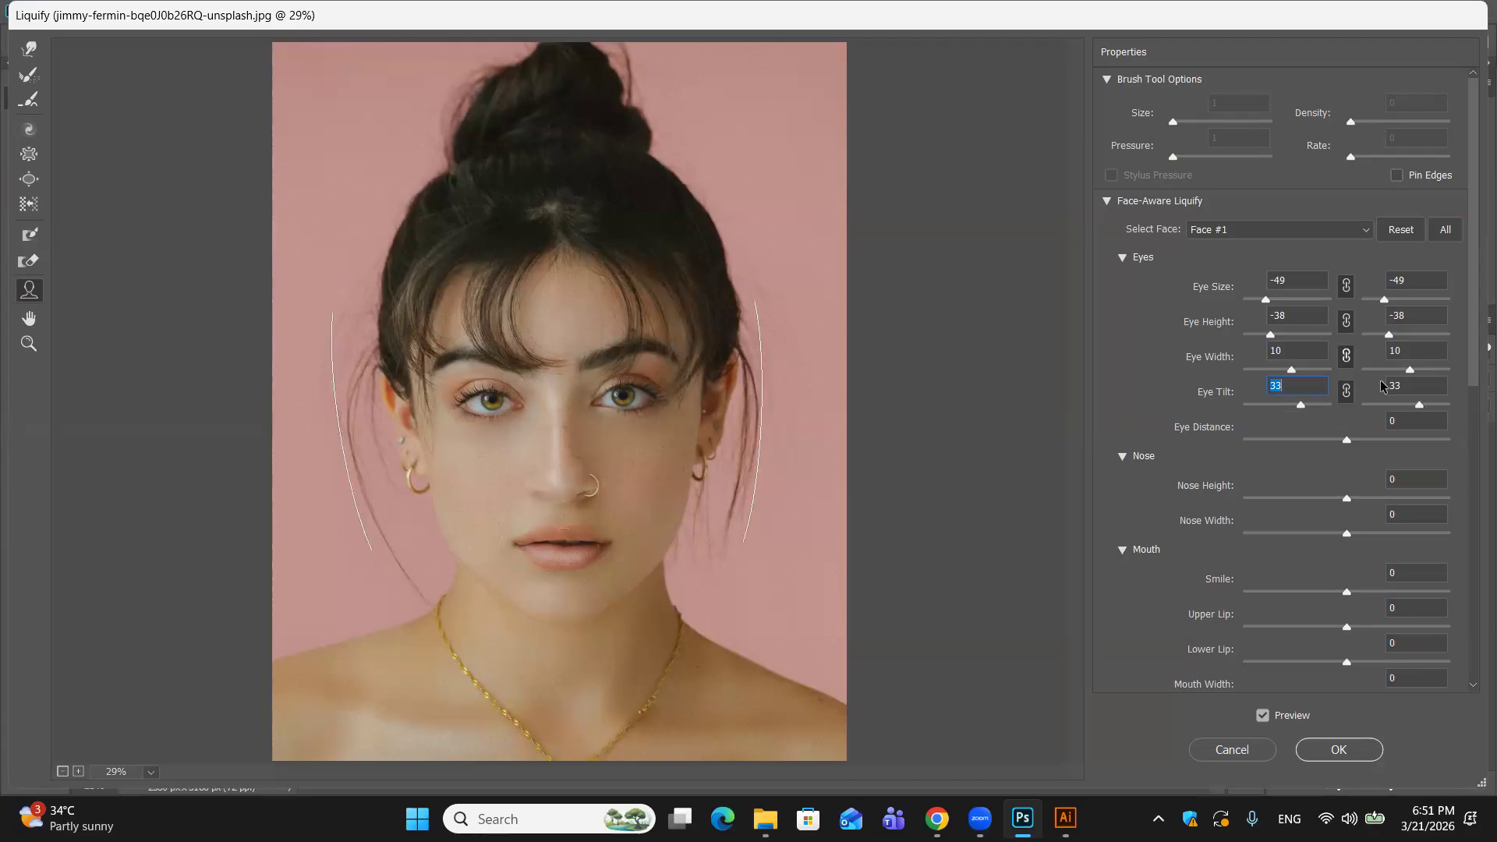
{"action": "mouse_move", "coordinate": [1346, 441]}
{"action": "left_mouse_down"}
{"action": "mouse_move", "coordinate": [1266, 442]}
{"action": "mouse_move", "coordinate": [1352, 439]}
{"action": "left_mouse_up"}
{"action": "type", "text": "0"}
Step: Set the Nose Height to 37 and the Nose Width to -24
{"action": "scroll", "coordinate": [1228, 468], "scroll_direction": "down", "scroll_amount": 3}
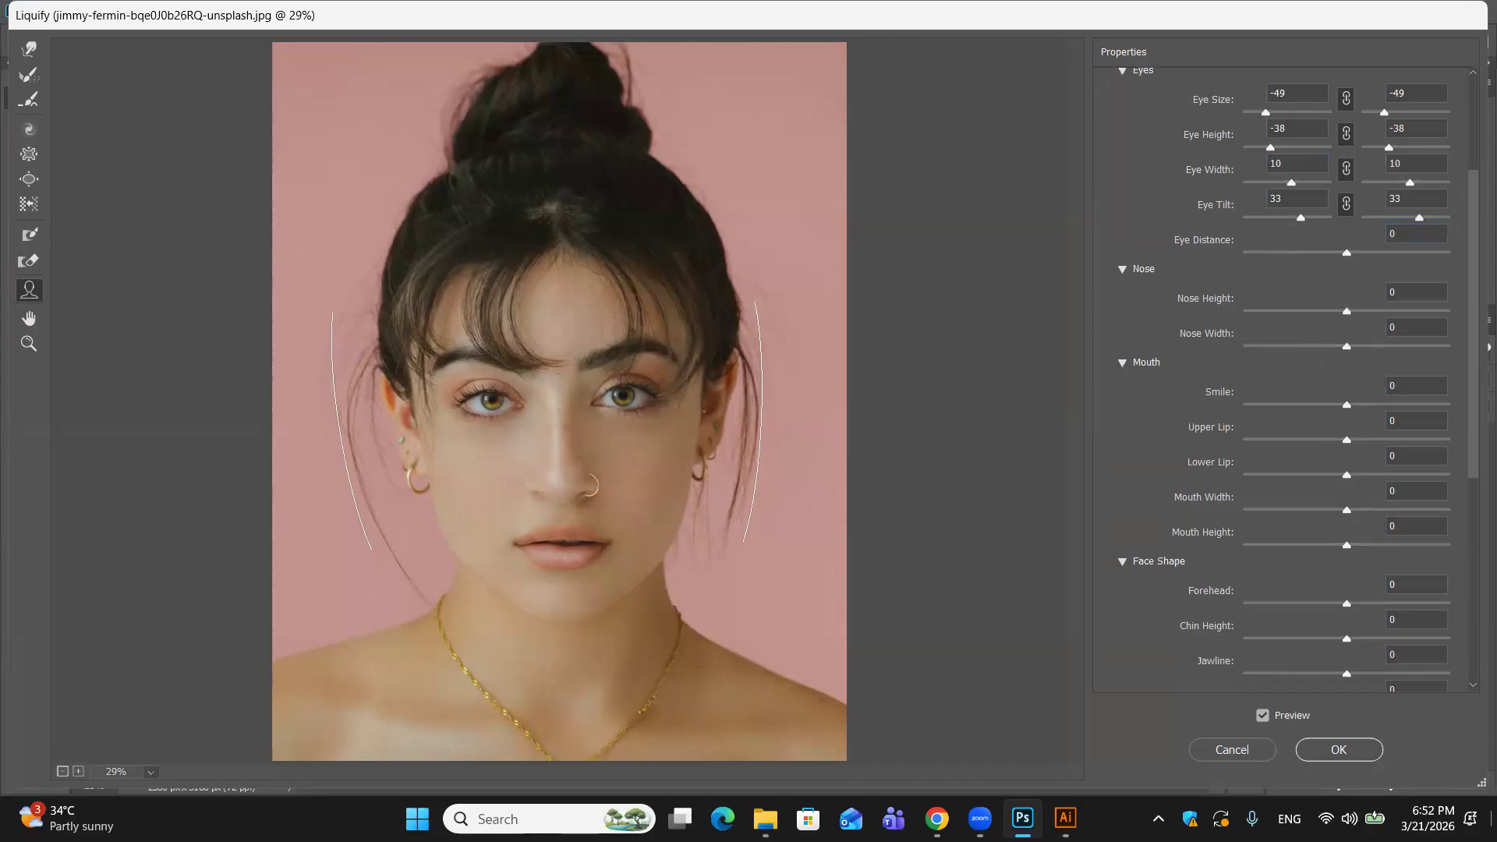
{"action": "mouse_move", "coordinate": [453, 291]}
{"action": "left_click_drag", "start_coordinate": [1347, 311], "coordinate": [1383, 310]}
{"action": "mouse_move", "coordinate": [591, 503]}
{"action": "left_click_drag", "start_coordinate": [1351, 346], "coordinate": [1326, 346]}
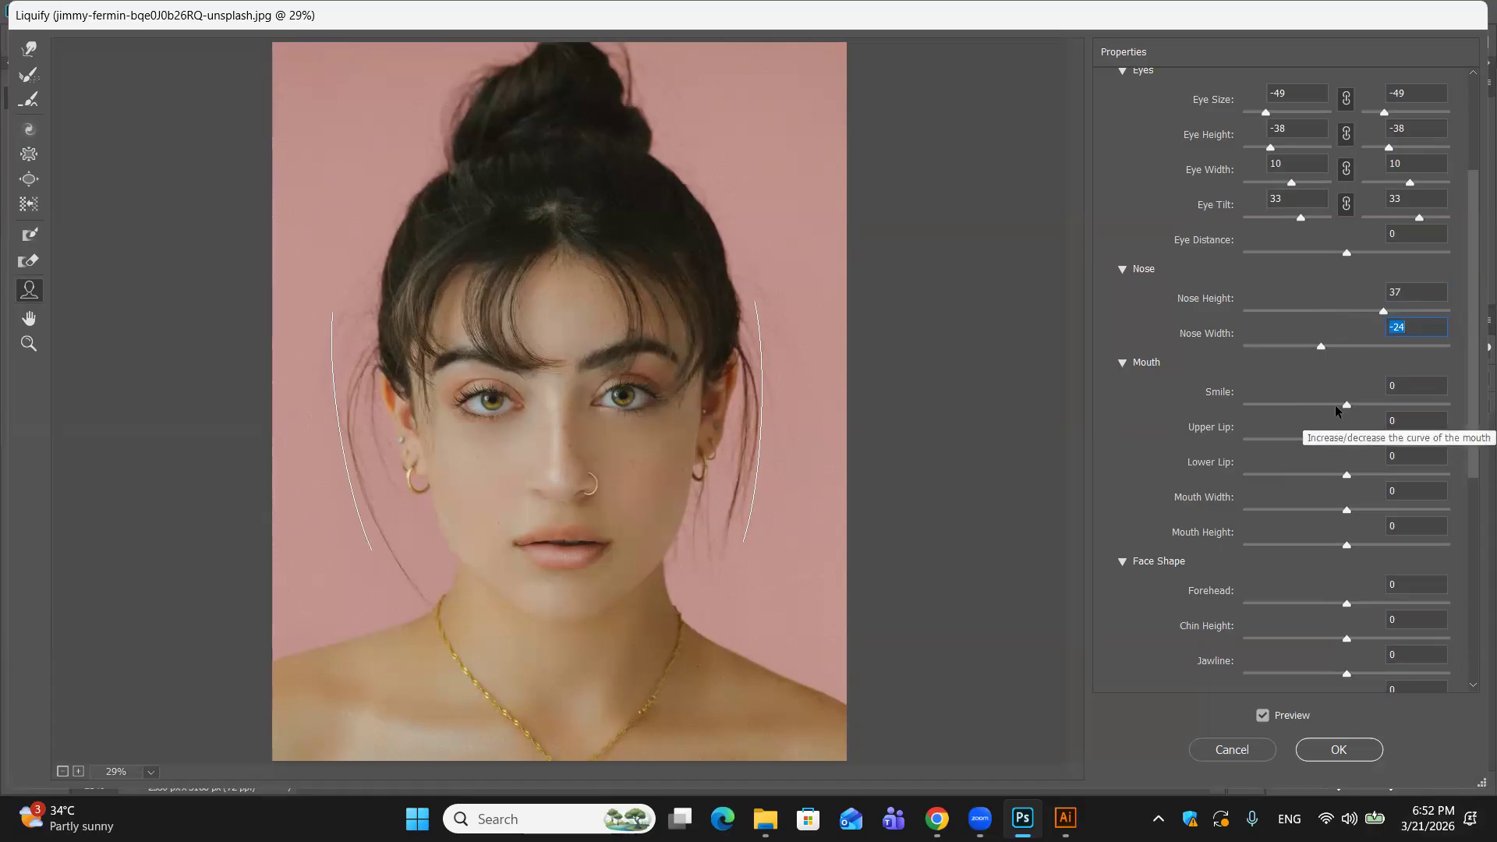
Step: Reshape the mouth with Smile 44, Upper Lip -52 and Lower Lip 30
{"action": "left_click_drag", "start_coordinate": [1347, 407], "coordinate": [1387, 411]}
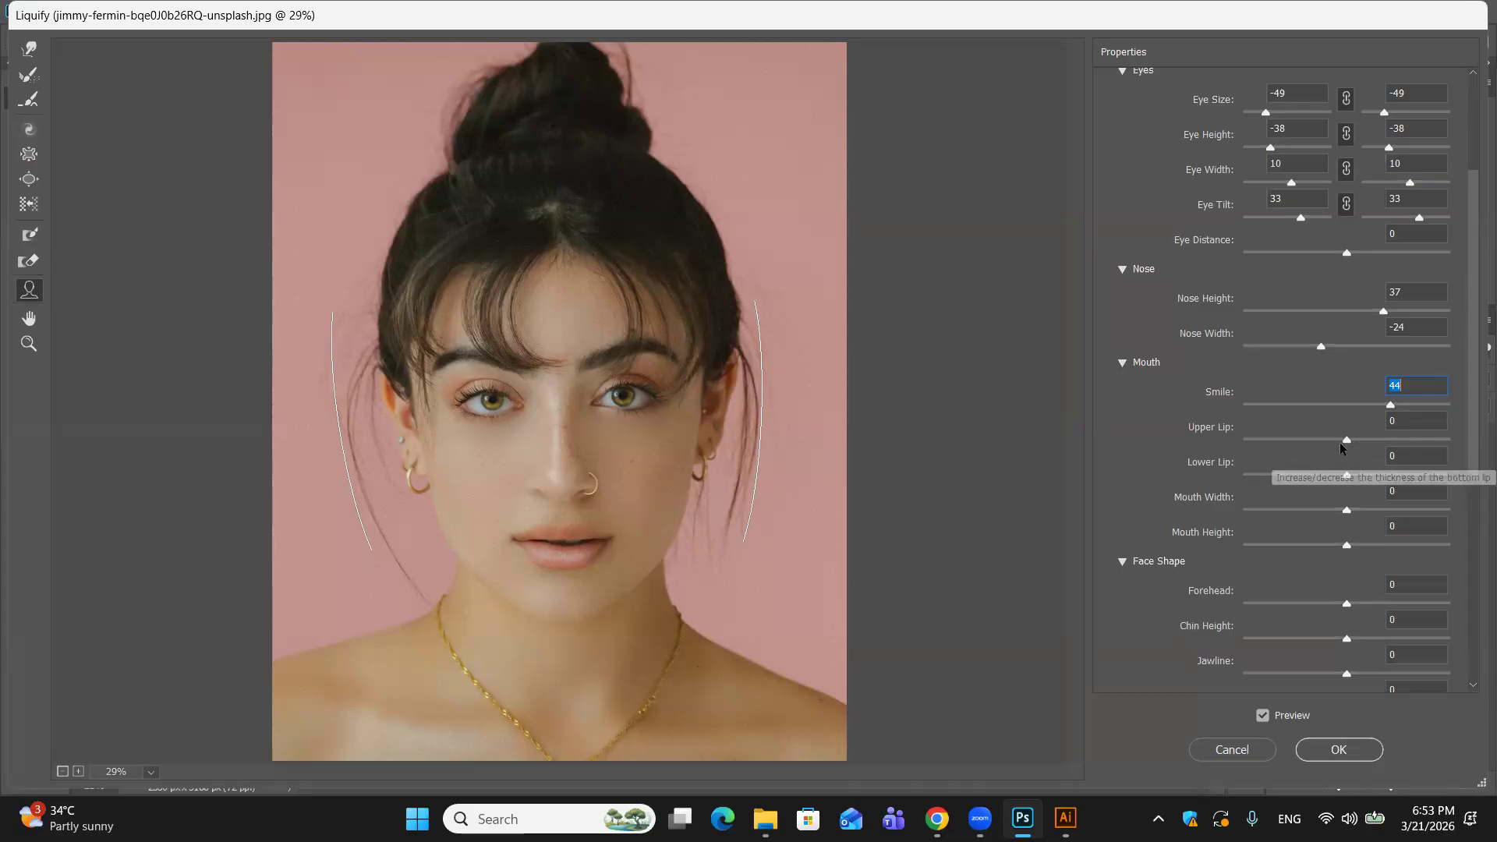
{"action": "left_click_drag", "start_coordinate": [1348, 441], "coordinate": [1294, 438]}
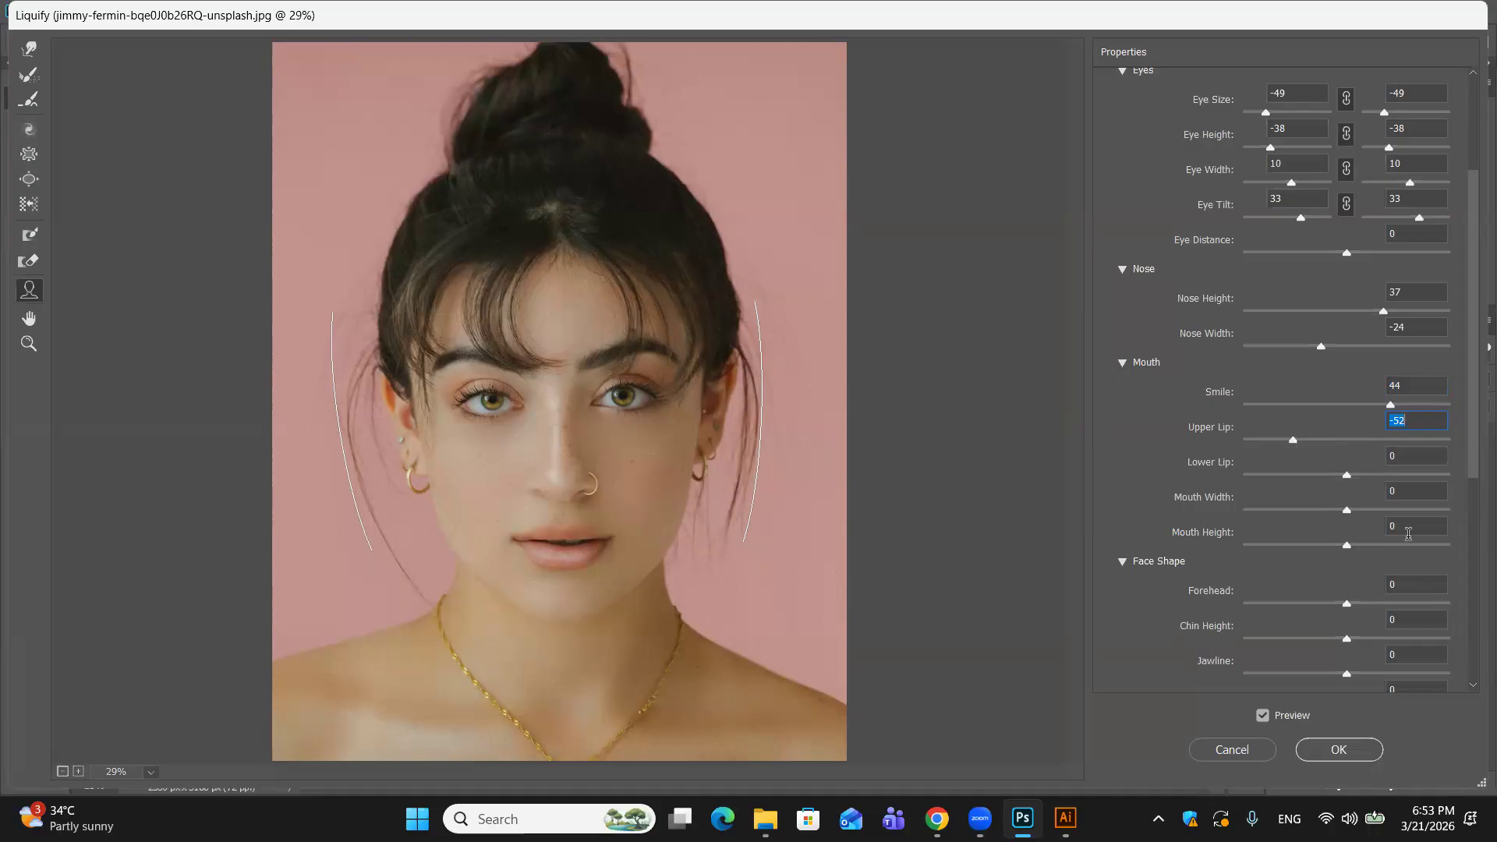
{"action": "left_click", "coordinate": [1345, 476]}
{"action": "left_click_drag", "start_coordinate": [1345, 476], "coordinate": [1379, 477]}
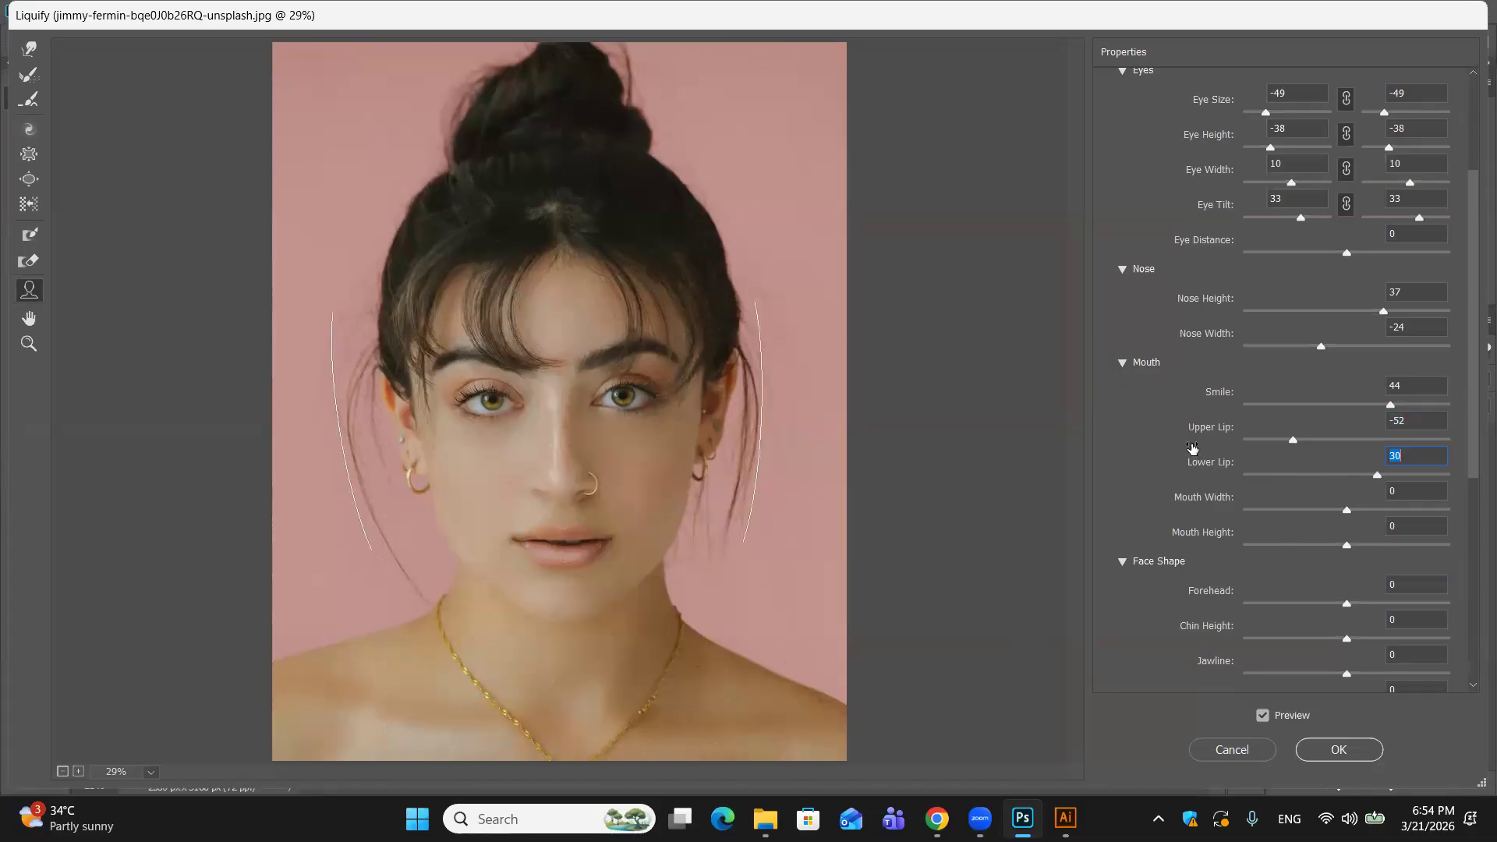
Step: Set the face shape's Forehead to 51 and Chin Height to -38
{"action": "scroll", "coordinate": [1245, 399], "scroll_direction": "down", "scroll_amount": 5}
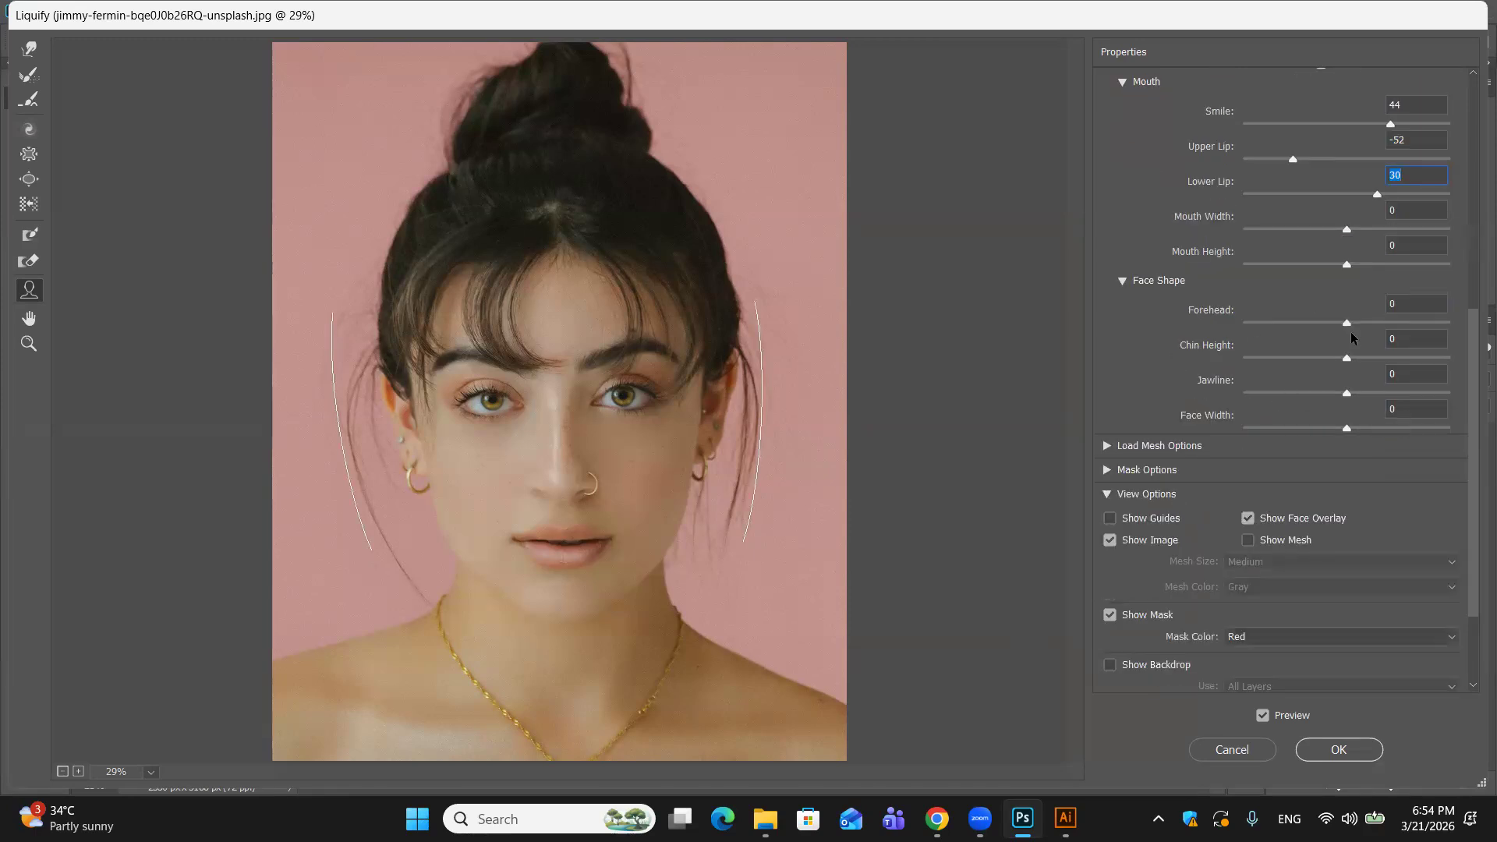
{"action": "mouse_move", "coordinate": [561, 248]}
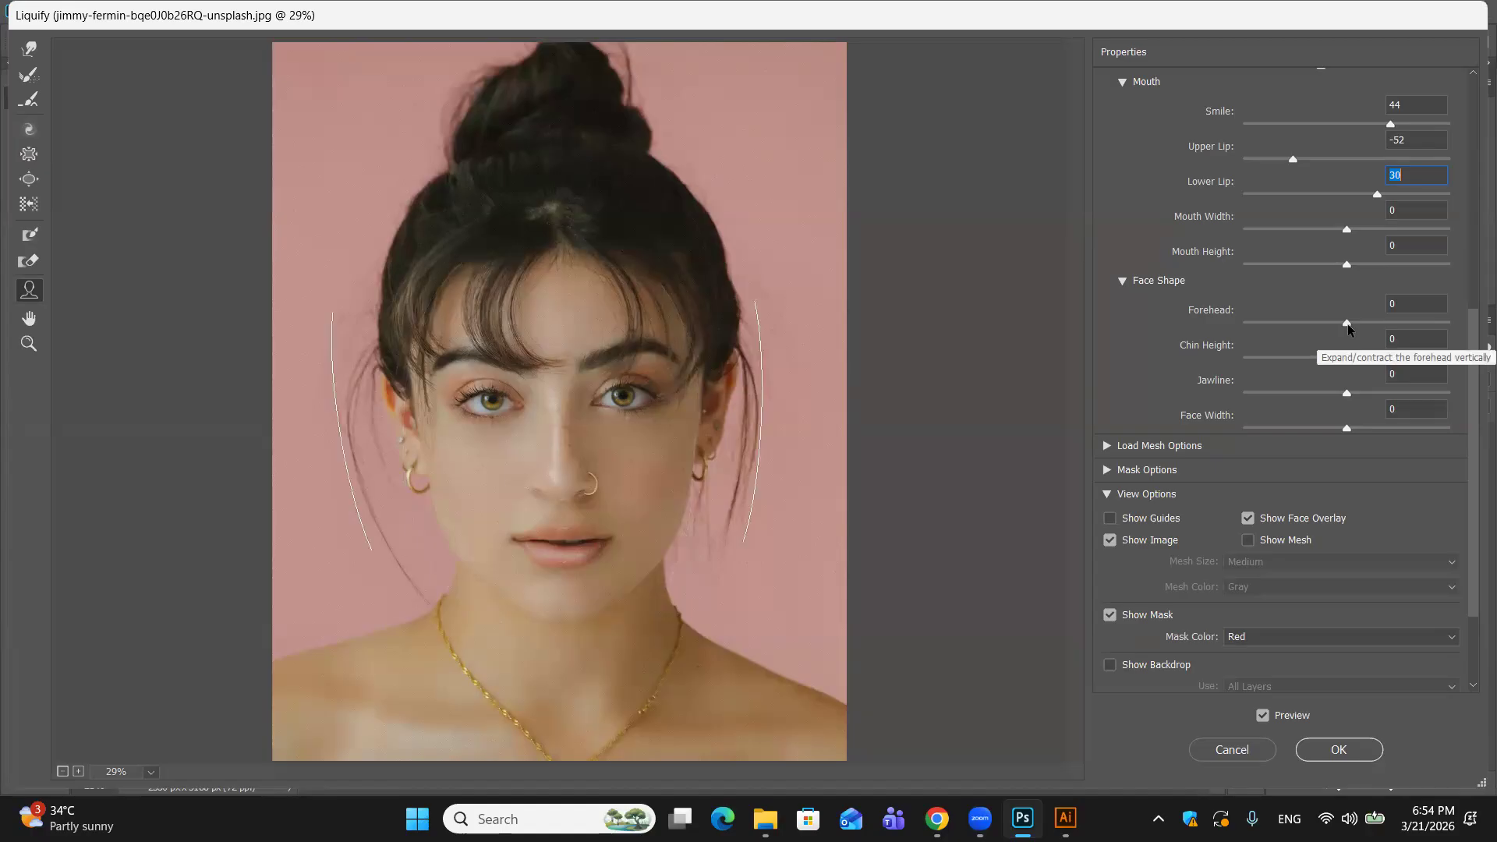
{"action": "left_click_drag", "start_coordinate": [1347, 325], "coordinate": [1400, 321]}
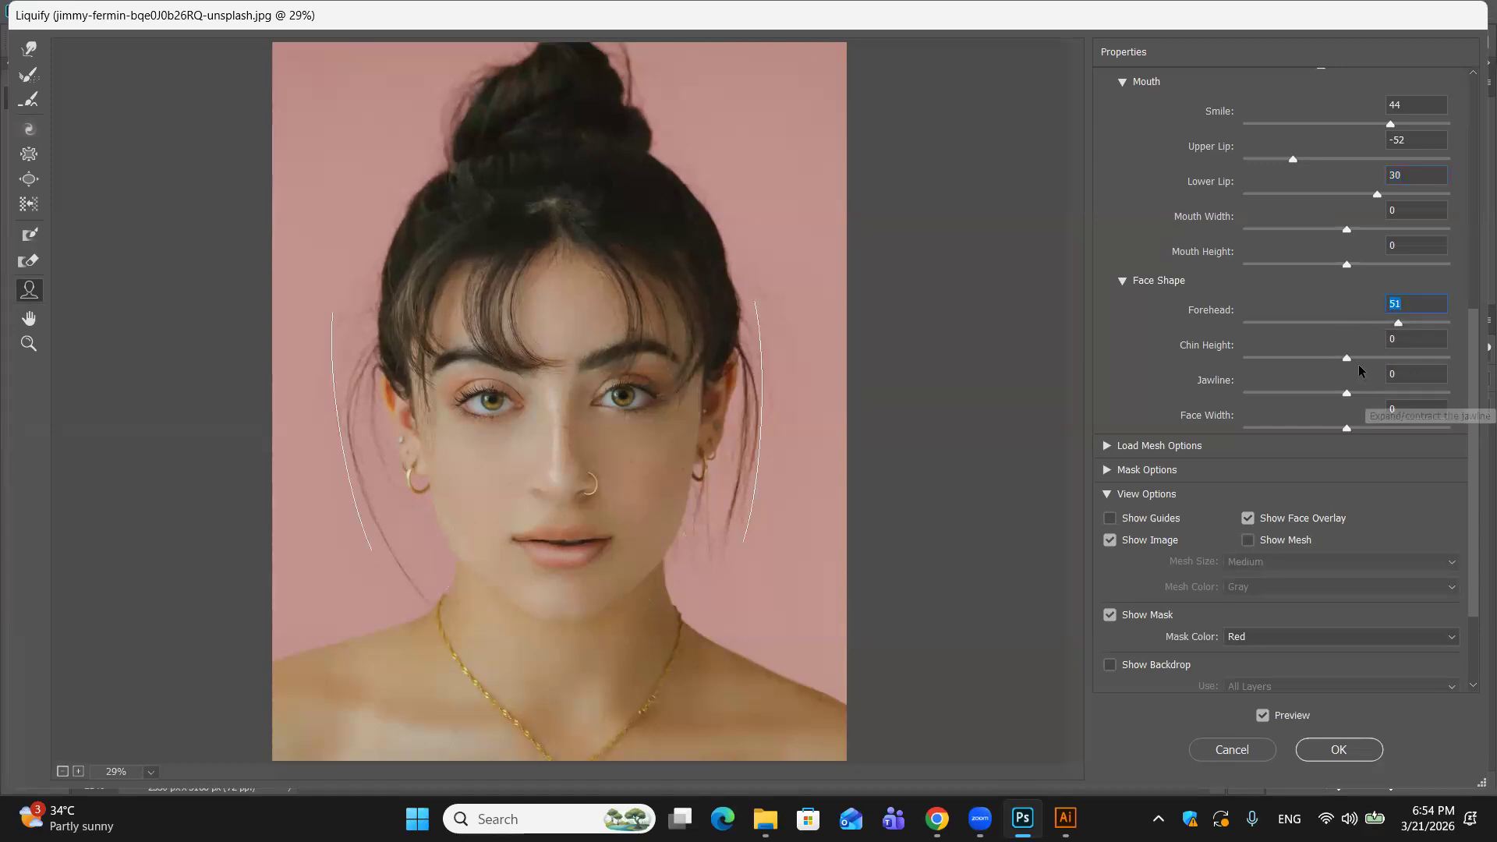
{"action": "left_click_drag", "start_coordinate": [1351, 358], "coordinate": [1247, 363]}
{"action": "left_click", "coordinate": [1321, 363]}
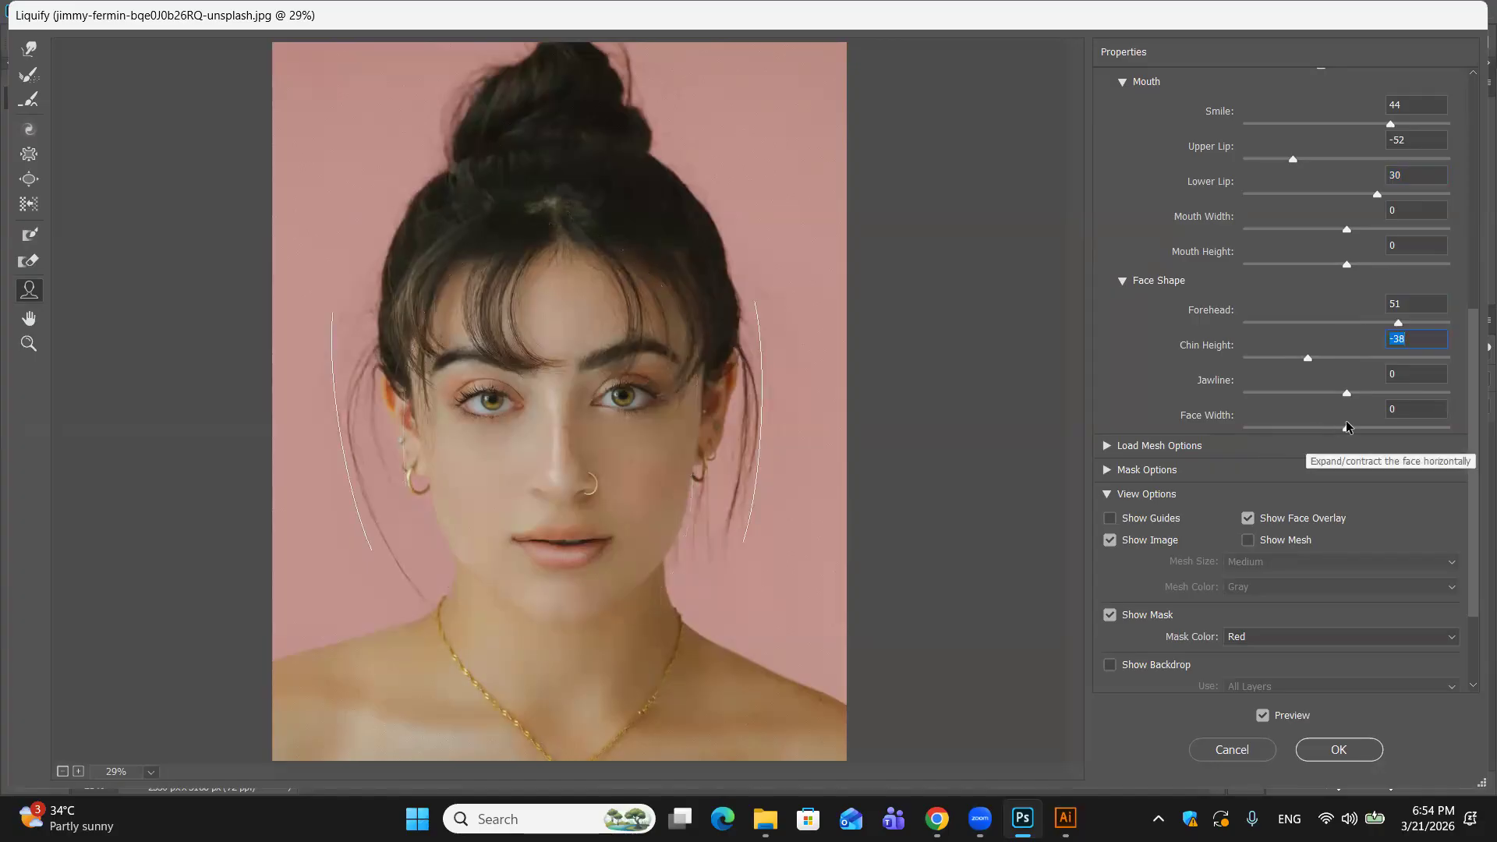
Step: Set the Face Width to -44 and apply the Liquify filter to the portrait
{"action": "left_click_drag", "start_coordinate": [1346, 427], "coordinate": [1300, 432]}
{"action": "scroll", "coordinate": [1325, 468], "scroll_direction": "down", "scroll_amount": 3}
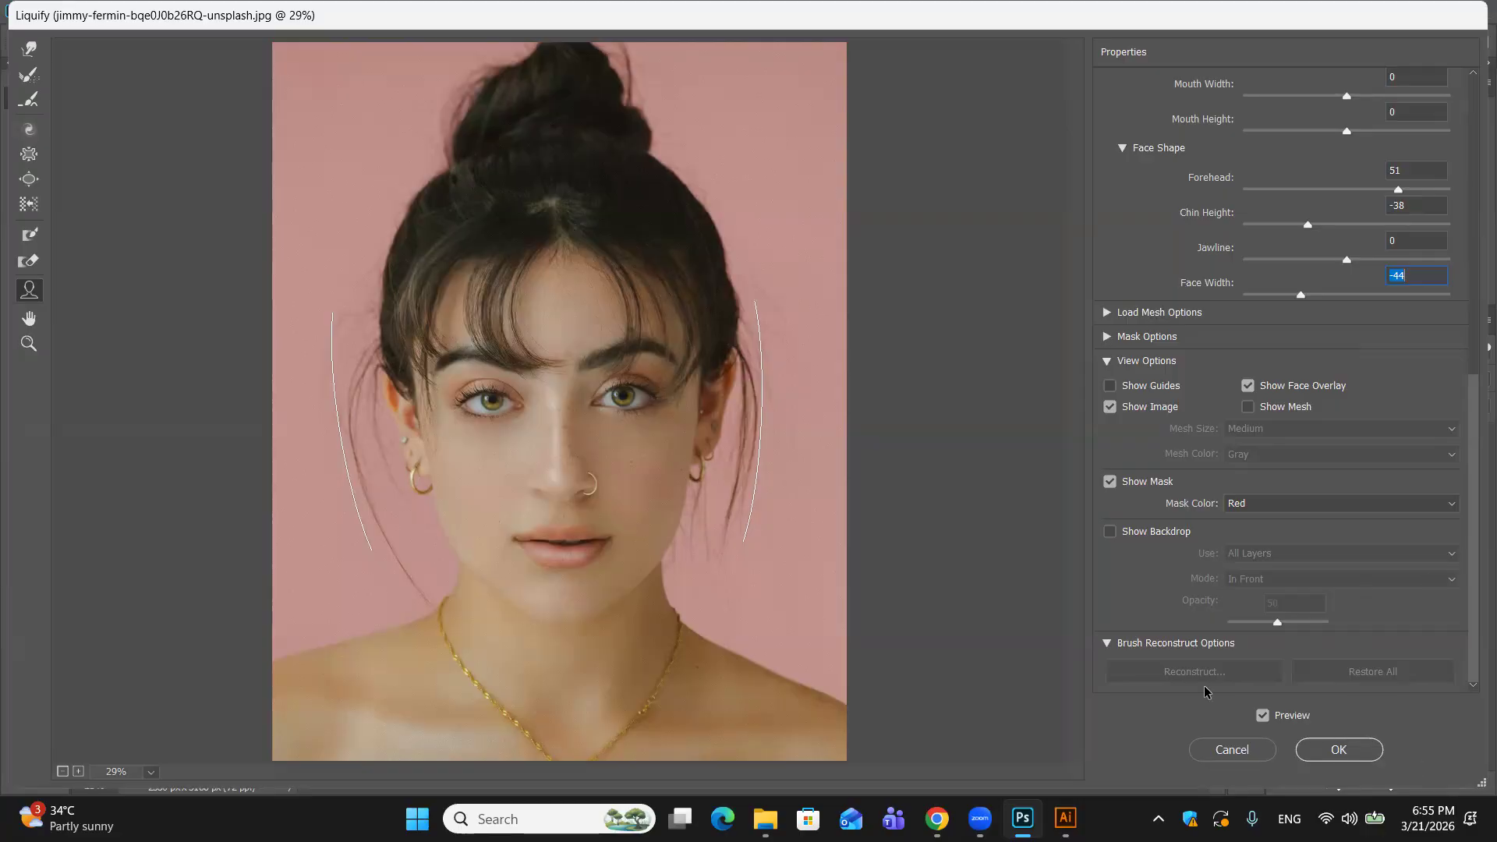
{"action": "left_click", "coordinate": [1331, 752]}
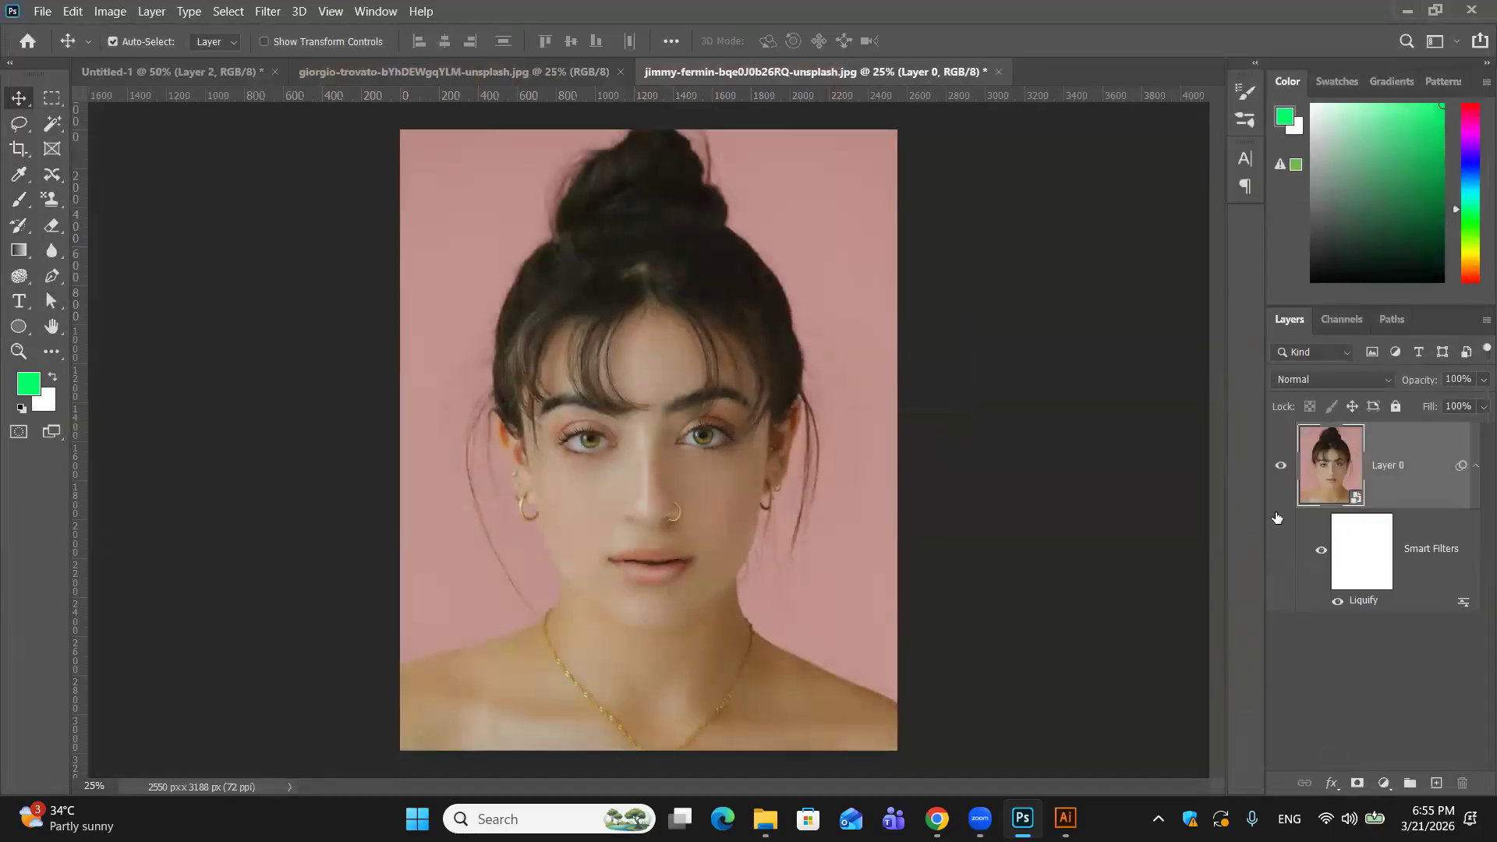
Step: Toggle the visibility of the portrait's Smart Filters repeatedly to compare the face before and after Liquify
{"action": "left_click", "coordinate": [1321, 551]}
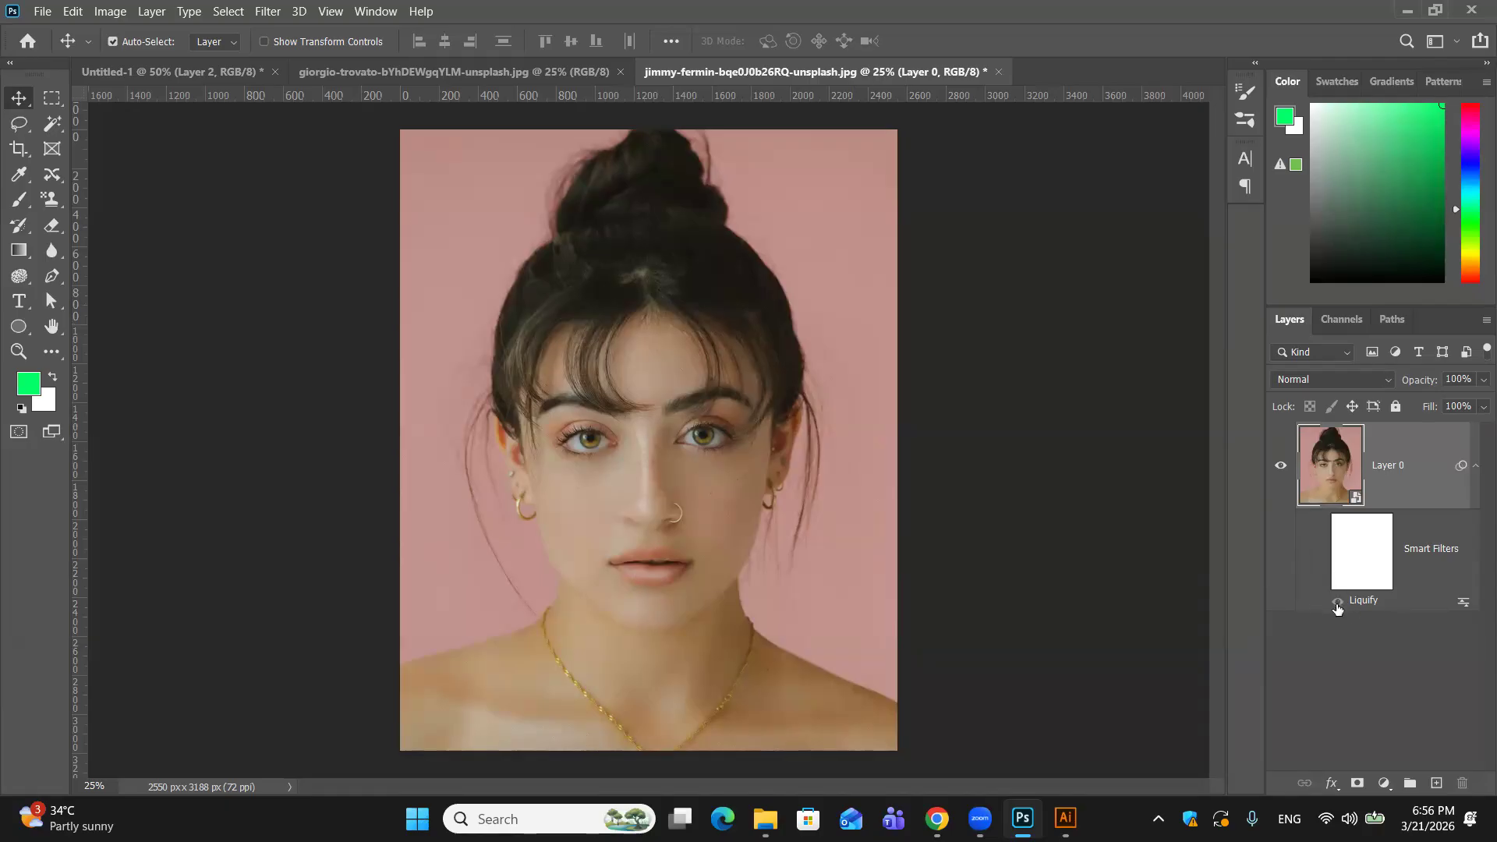
{"action": "left_click", "coordinate": [1325, 554]}
{"action": "left_click", "coordinate": [1325, 554]}
{"action": "left_click", "coordinate": [1324, 554]}
{"action": "left_click", "coordinate": [1324, 554]}
{"action": "left_click", "coordinate": [1324, 554]}
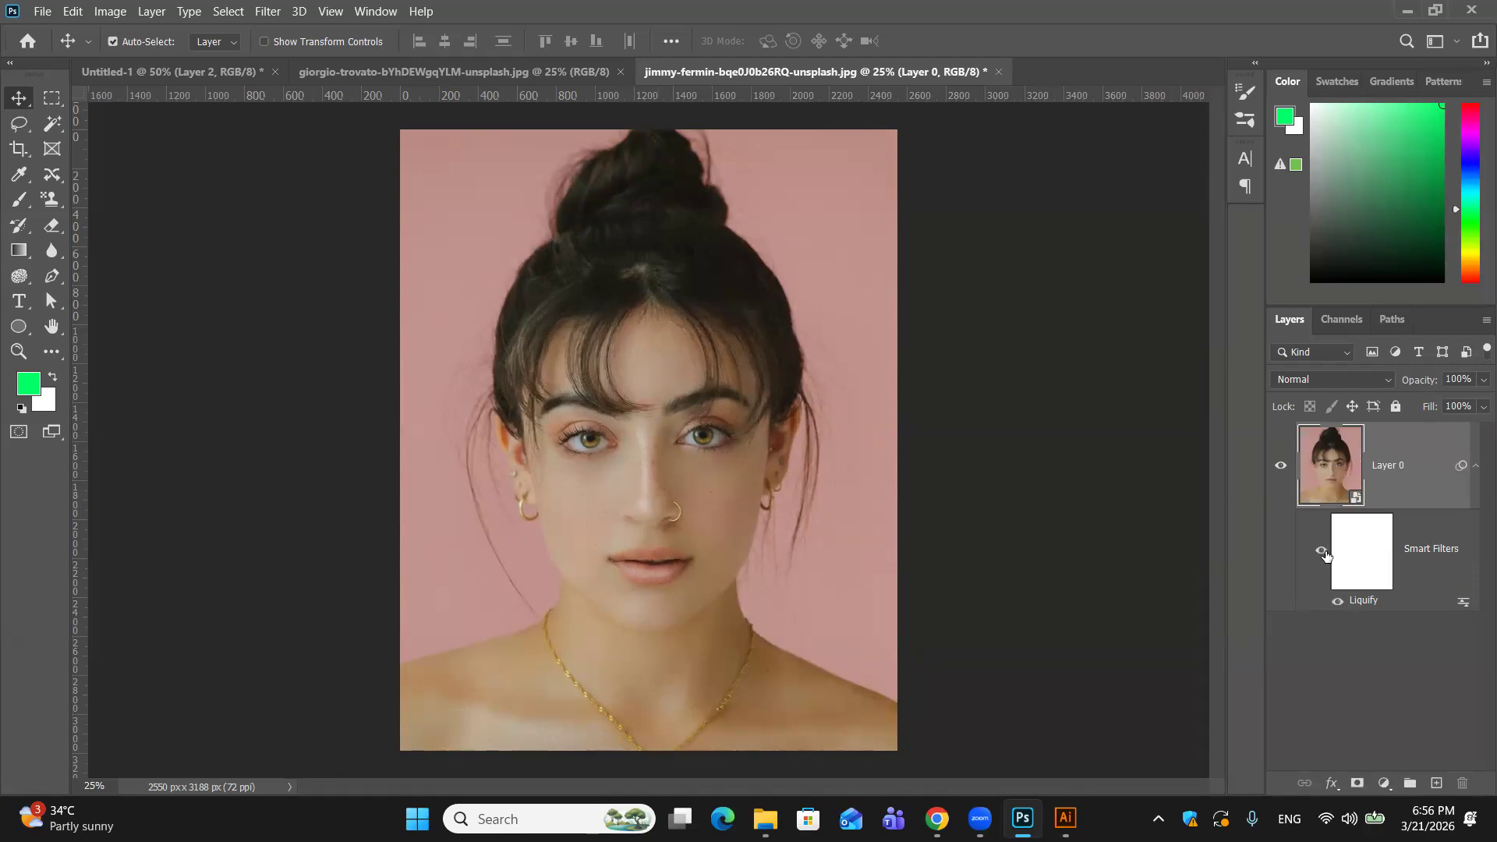
{"action": "left_click", "coordinate": [1324, 553]}
{"action": "left_click", "coordinate": [1326, 555]}
{"action": "left_click", "coordinate": [1325, 555]}
{"action": "left_click", "coordinate": [1322, 555]}
{"action": "left_click", "coordinate": [1323, 555]}
{"action": "left_click", "coordinate": [1324, 555]}
{"action": "left_click", "coordinate": [1326, 554]}
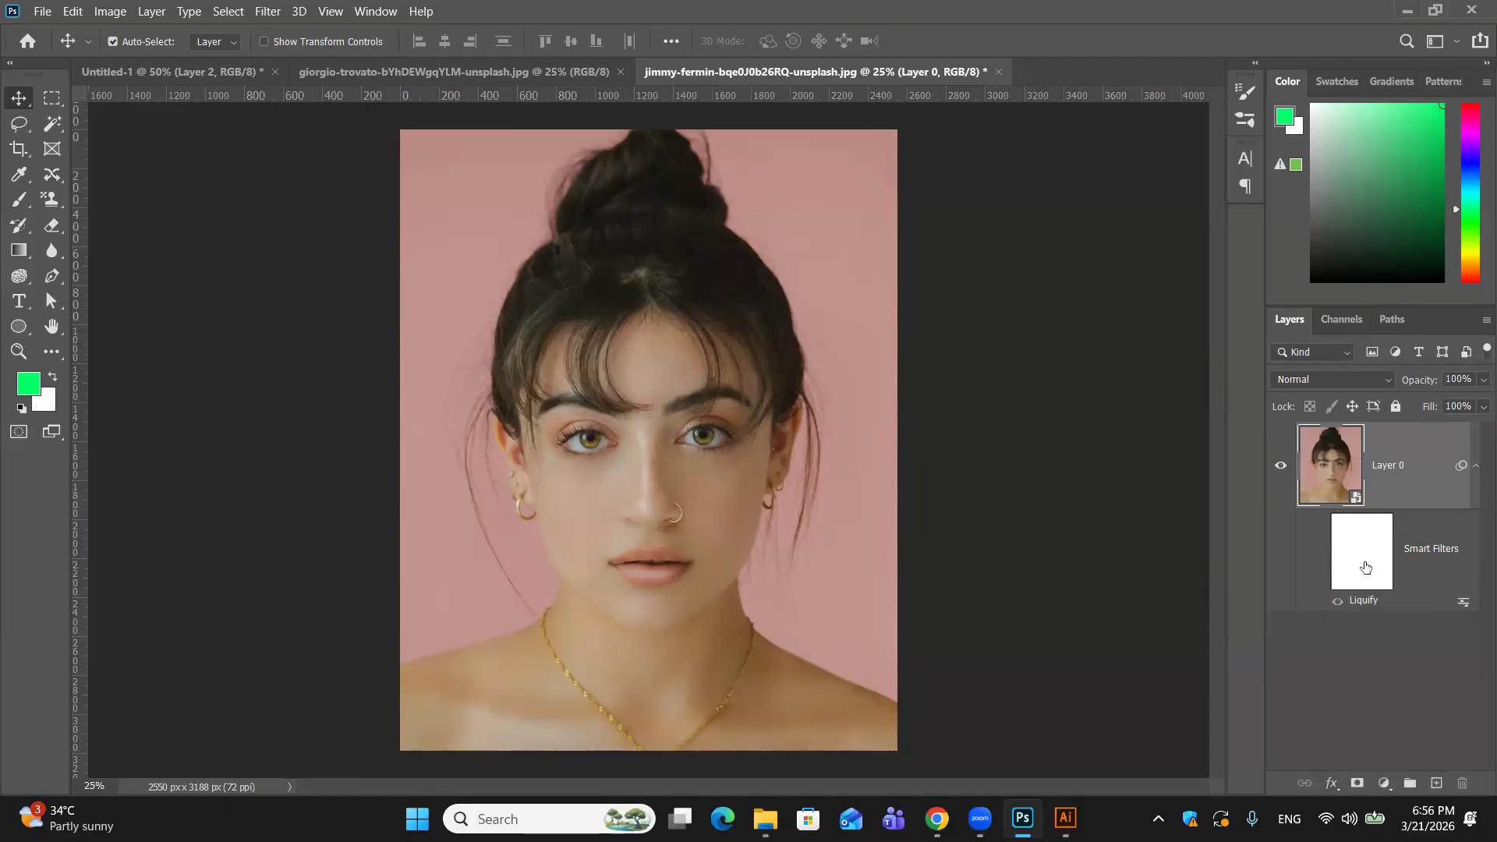
{"action": "left_click", "coordinate": [1325, 555]}
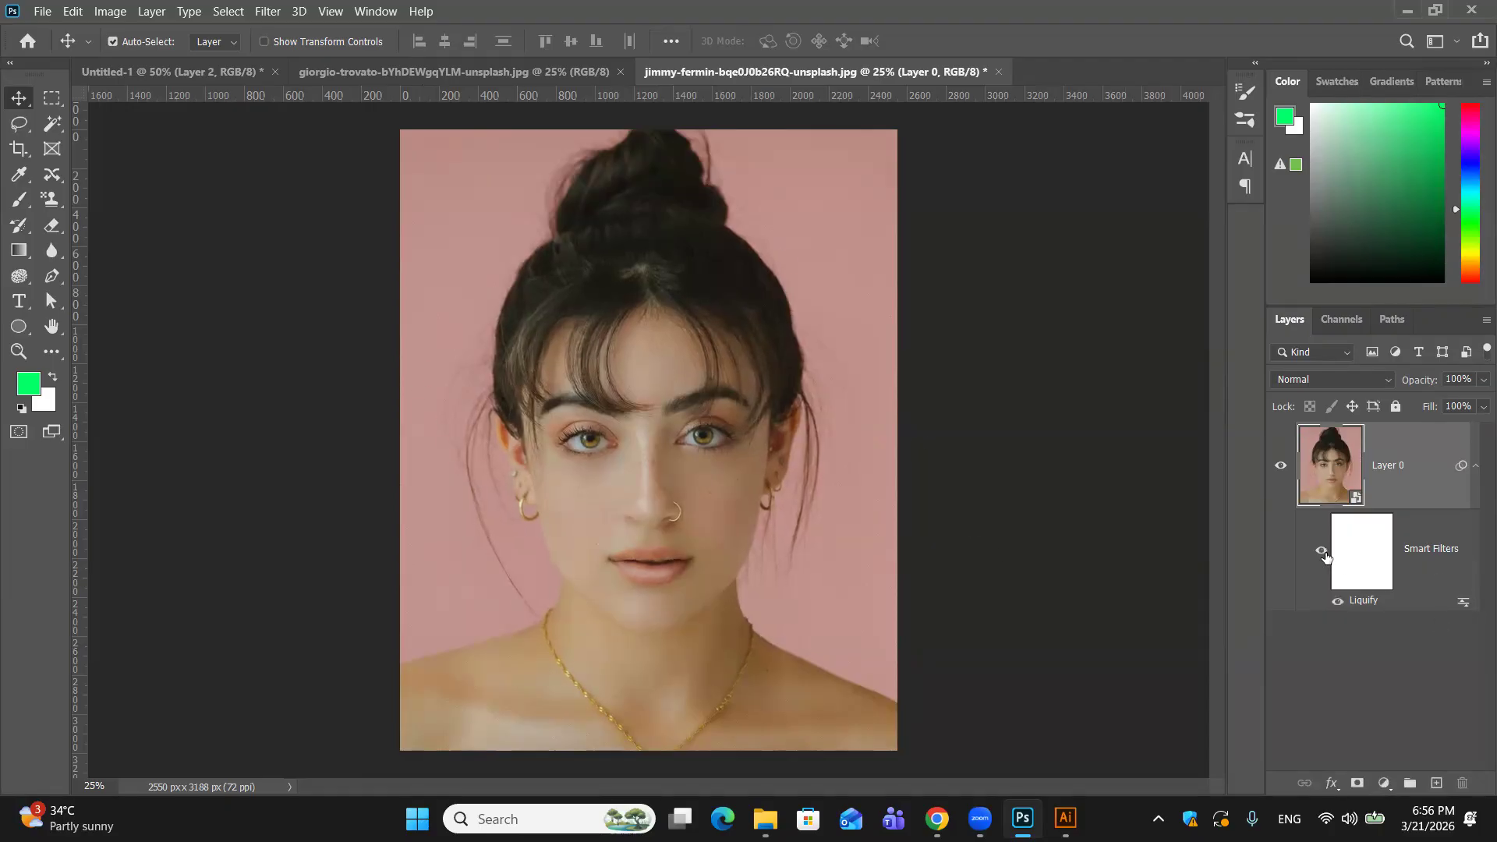
{"action": "left_click", "coordinate": [1327, 555]}
{"action": "left_click", "coordinate": [1328, 555]}
{"action": "left_click", "coordinate": [1318, 549]}
{"action": "left_click", "coordinate": [1318, 550]}
{"action": "left_click", "coordinate": [1317, 550]}
{"action": "left_click", "coordinate": [1317, 550]}
{"action": "left_click", "coordinate": [1317, 551]}
{"action": "left_click", "coordinate": [1317, 550]}
{"action": "left_click", "coordinate": [1317, 550]}
{"action": "left_click", "coordinate": [1318, 549]}
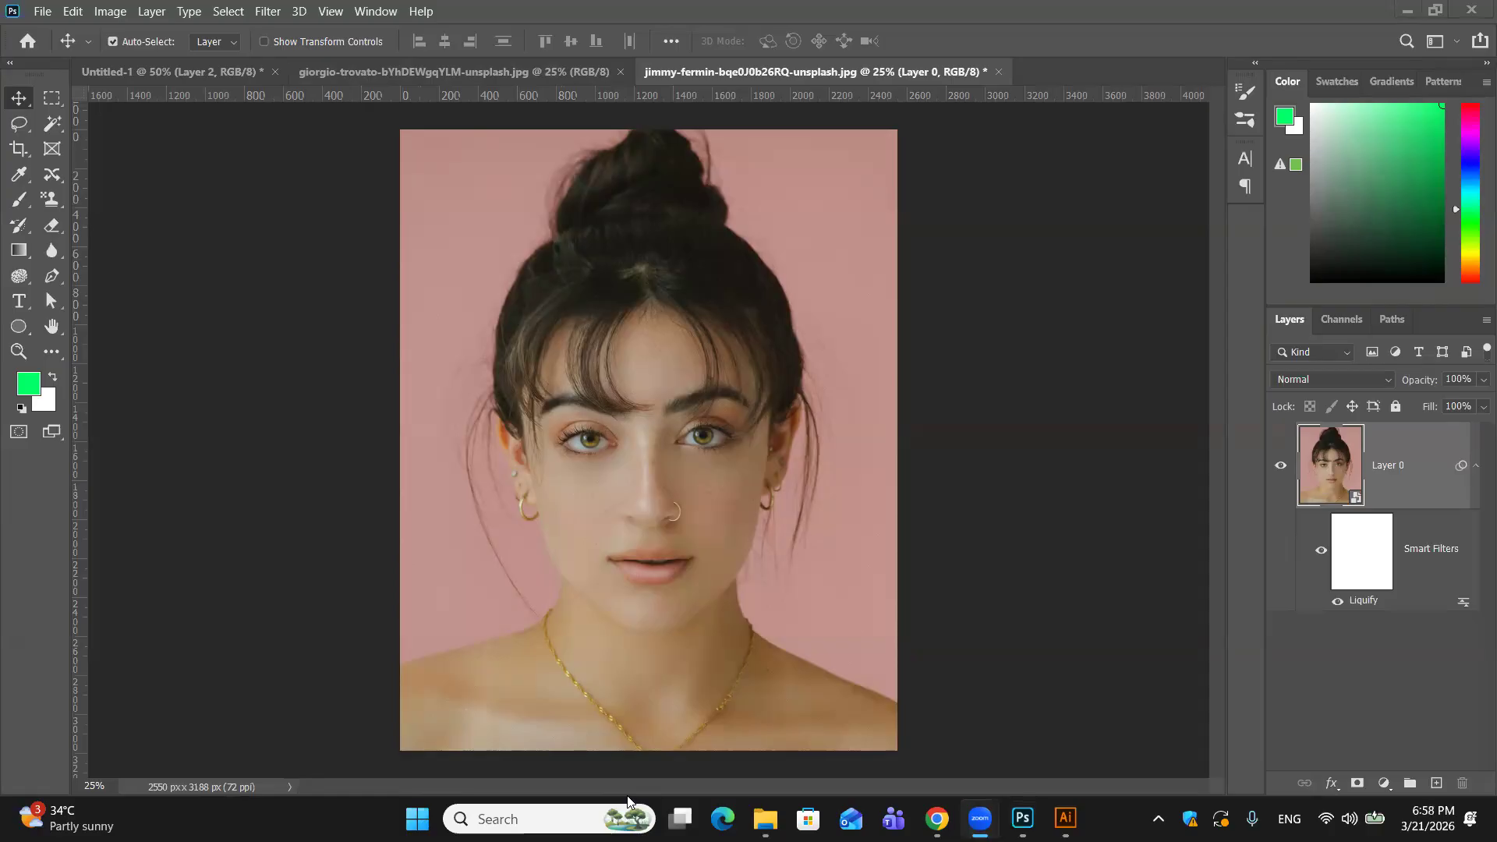
Step: Close the portrait document without saving its changes, and close the other photo document beside it
{"action": "left_click", "coordinate": [1022, 819]}
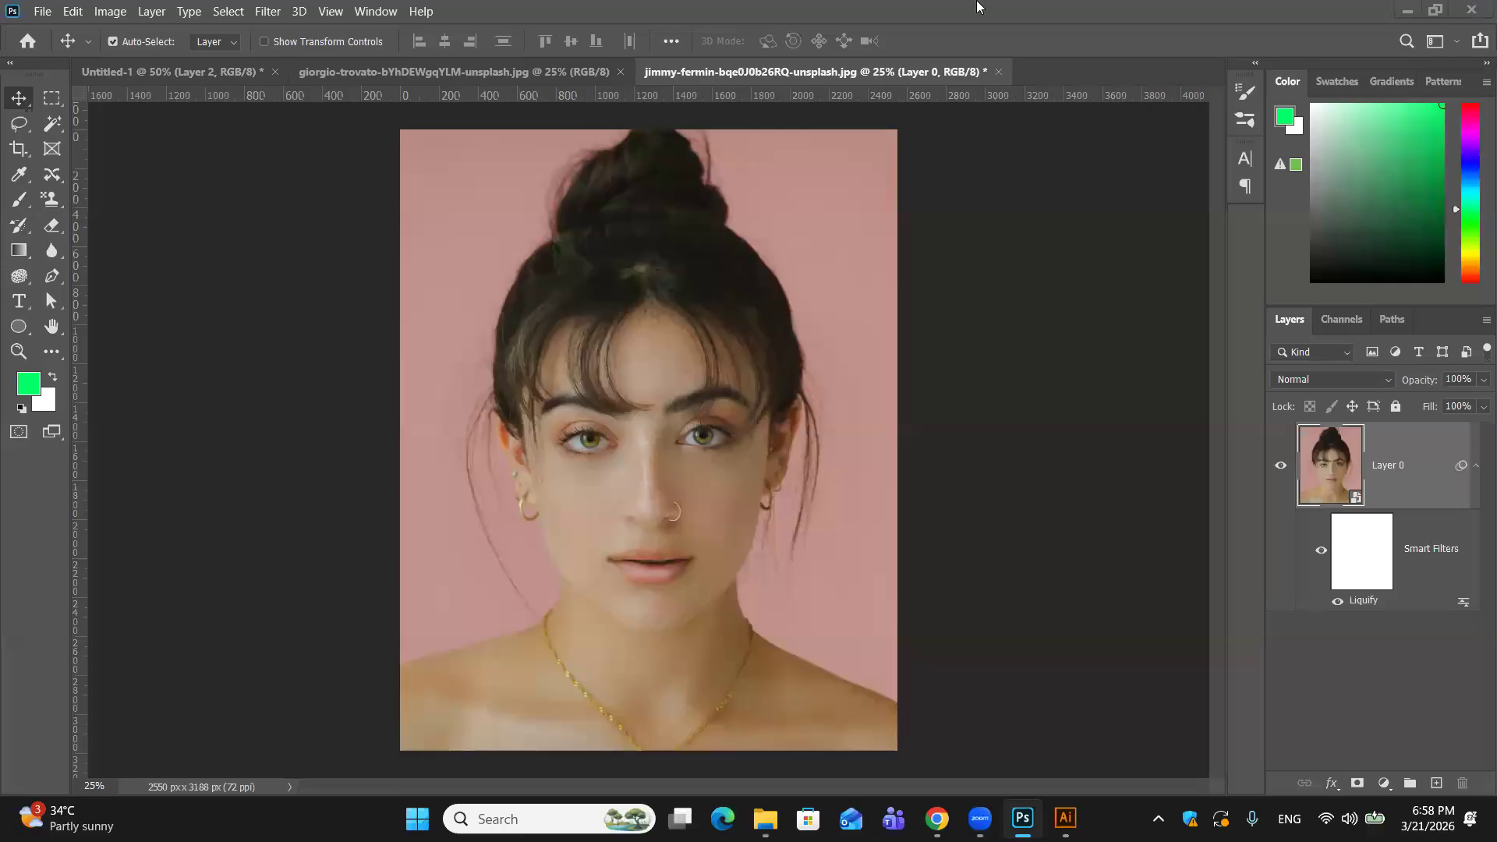
{"action": "left_click", "coordinate": [1001, 71]}
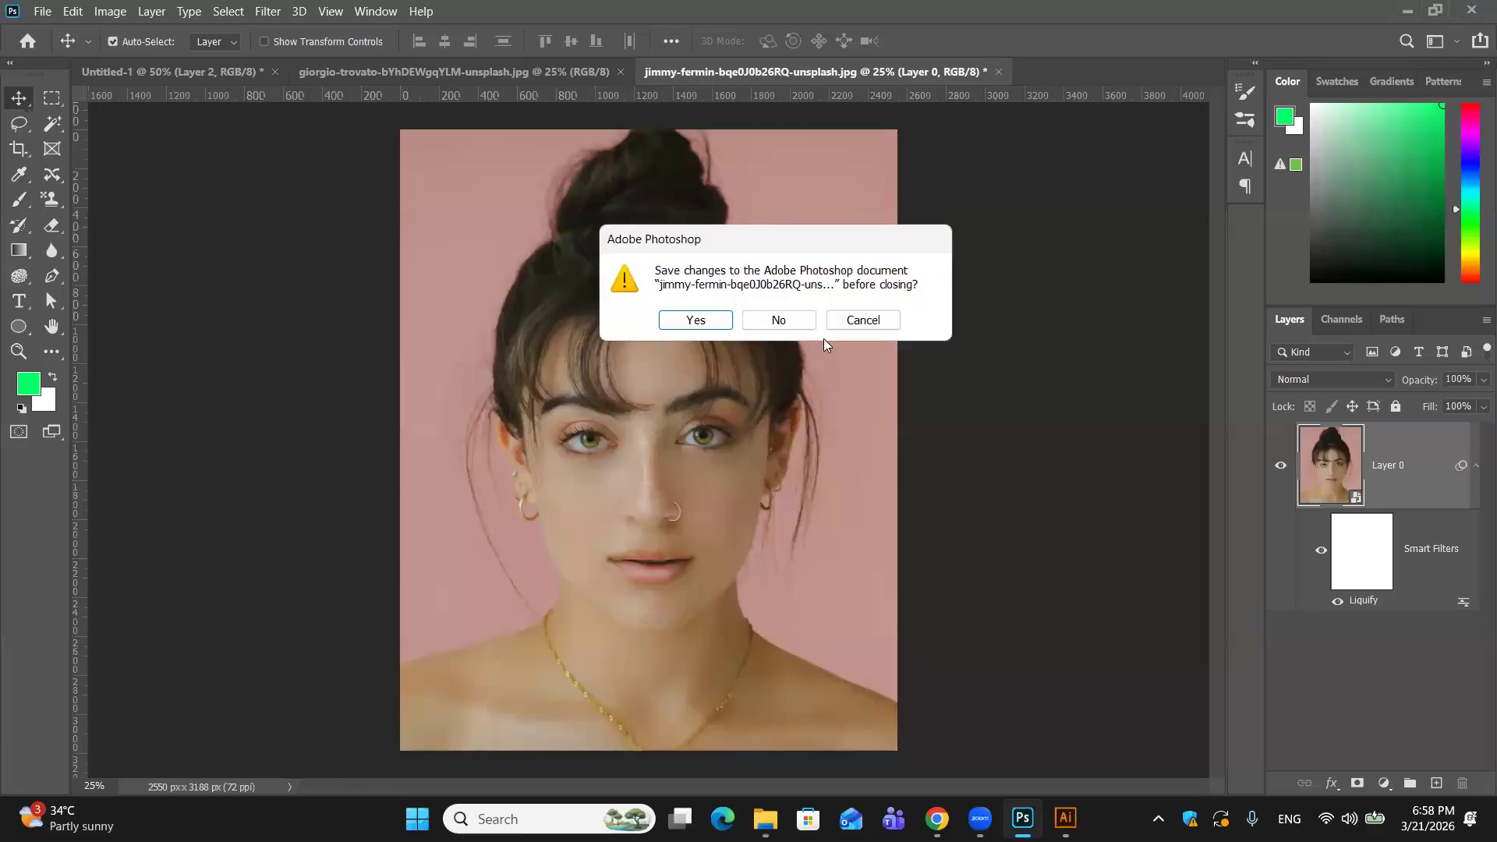
{"action": "left_click", "coordinate": [776, 322]}
{"action": "left_click", "coordinate": [619, 72]}
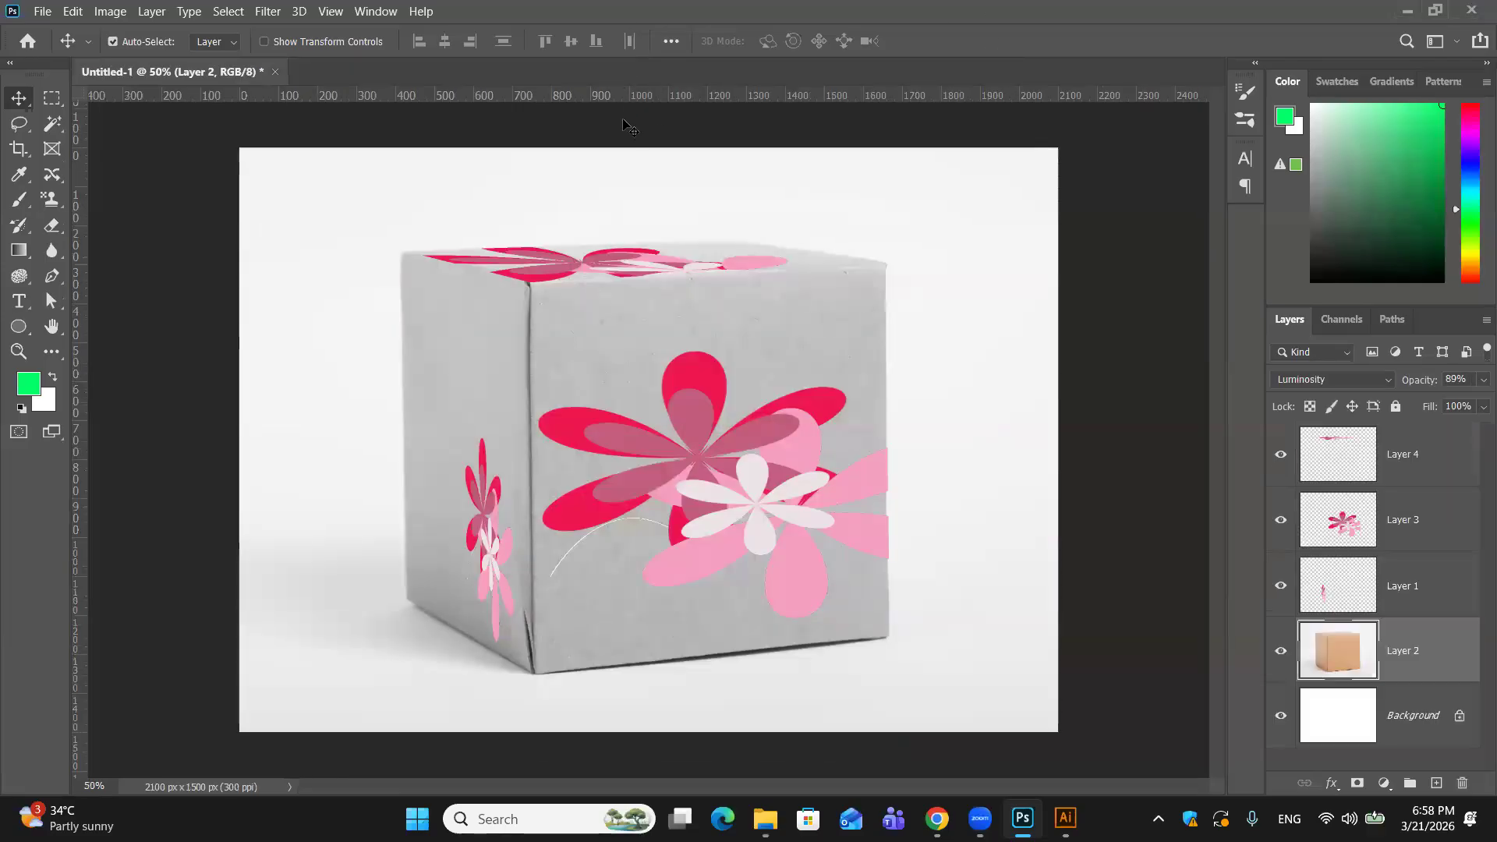
Step: Switch to the Downloads folder in File Explorer and open the dark modern building photo in Photoshop as a new document
{"action": "left_click", "coordinate": [1407, 12]}
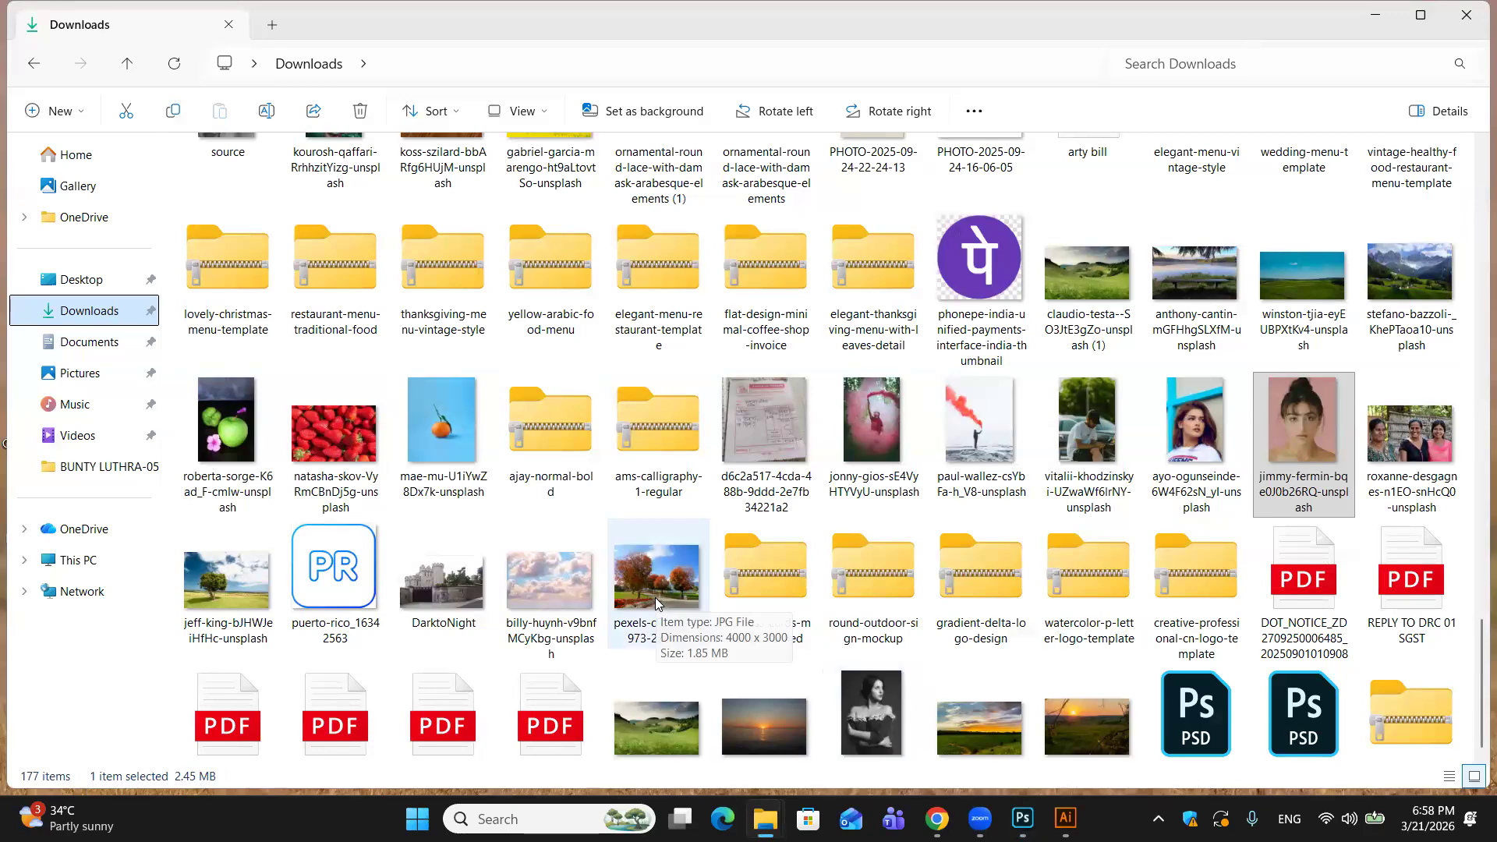
{"action": "scroll", "coordinate": [655, 598], "scroll_direction": "up", "scroll_amount": 8}
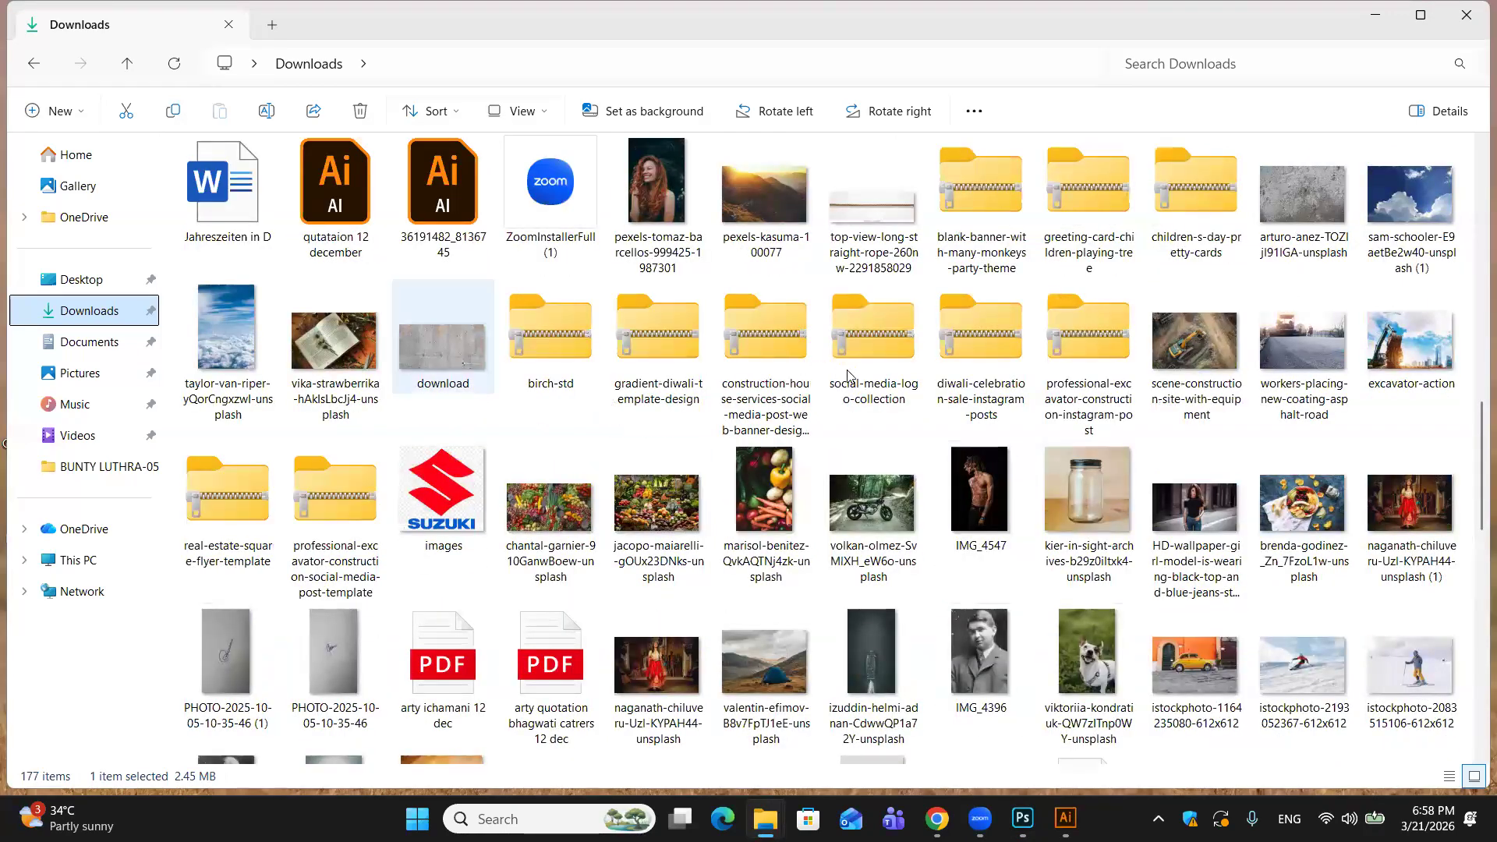
{"action": "scroll", "coordinate": [1126, 491], "scroll_direction": "down", "scroll_amount": 3}
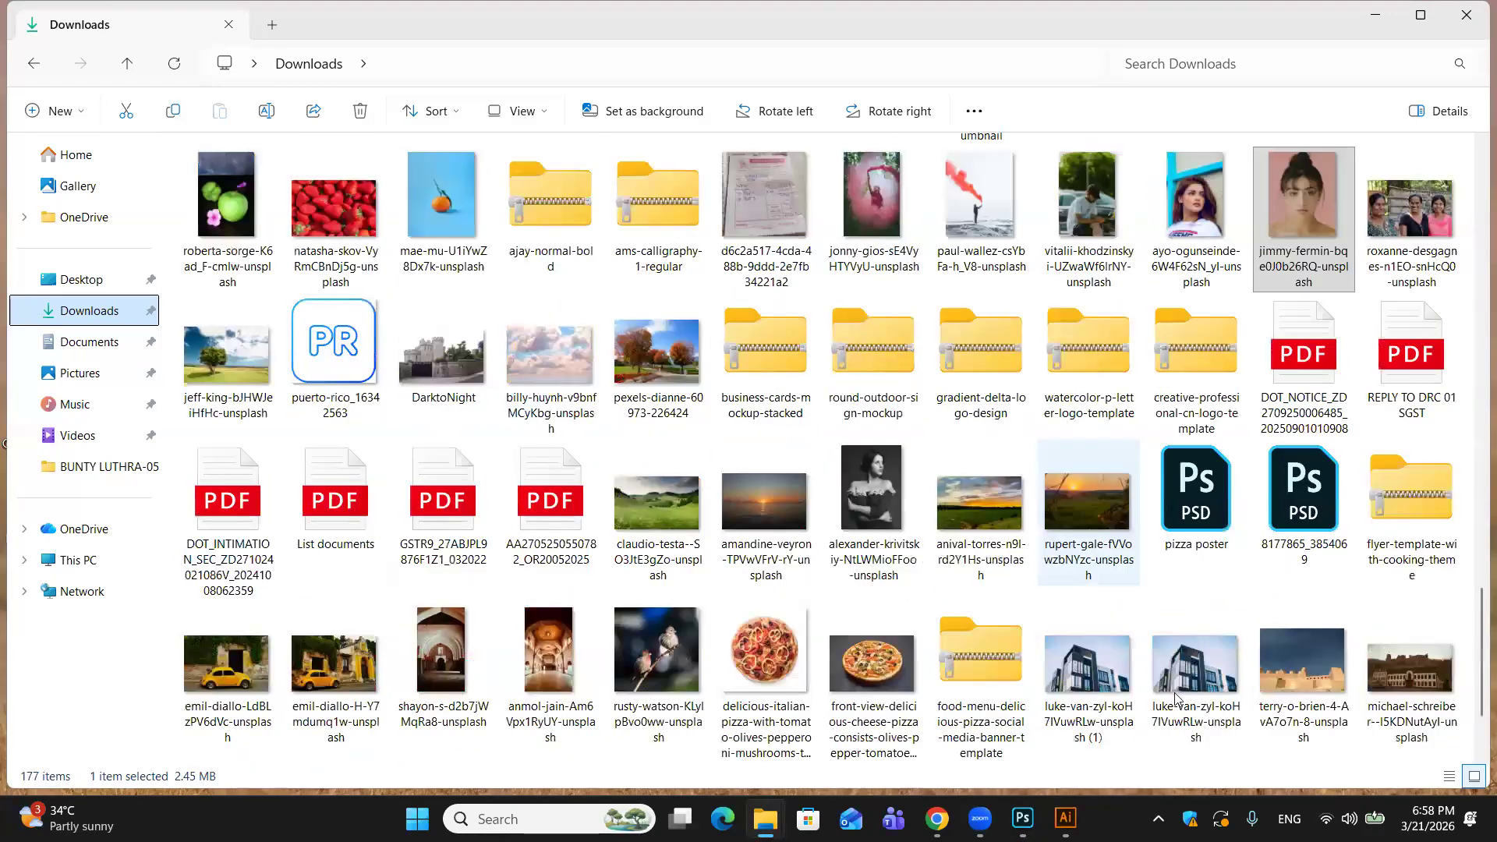
{"action": "left_click_drag", "start_coordinate": [1081, 658], "coordinate": [502, 80]}
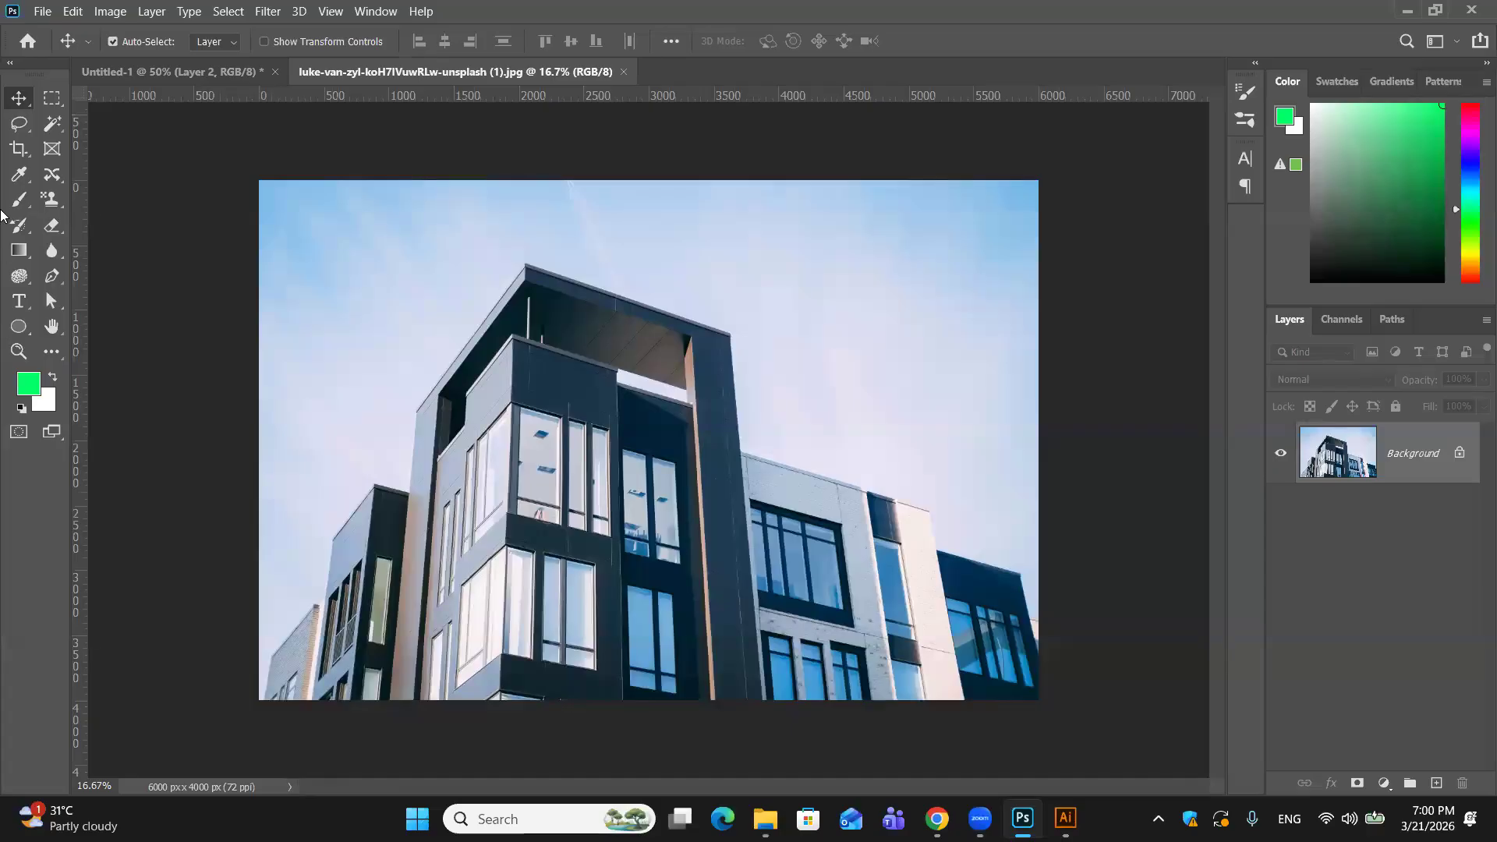
Step: Start Perspective Warp on the building photo and fit the first plane's corners to the narrow side wall of the lower left wing
{"action": "left_click", "coordinate": [74, 14]}
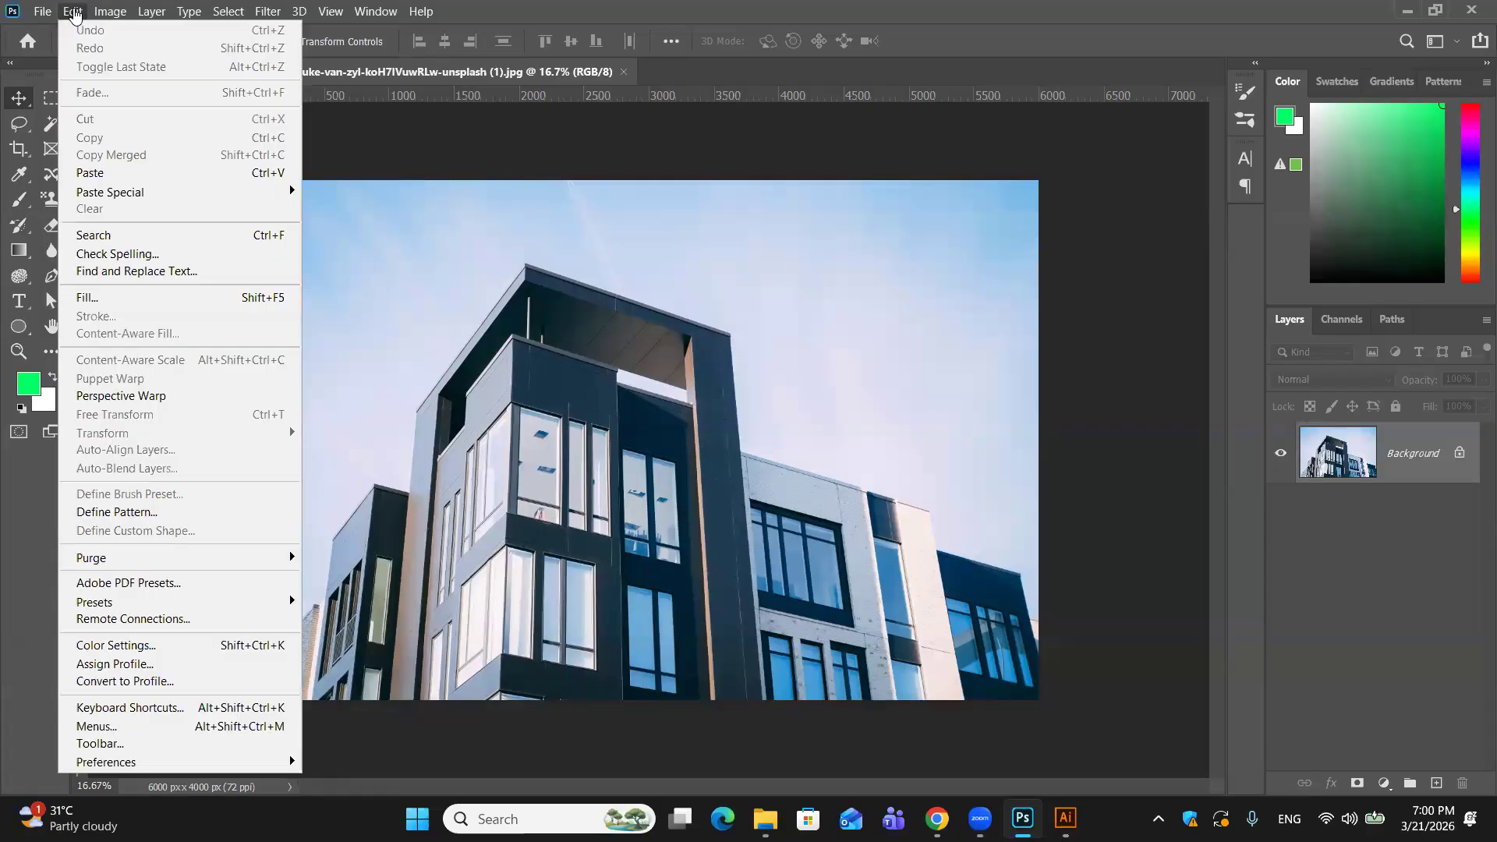
{"action": "mouse_move", "coordinate": [101, 11]}
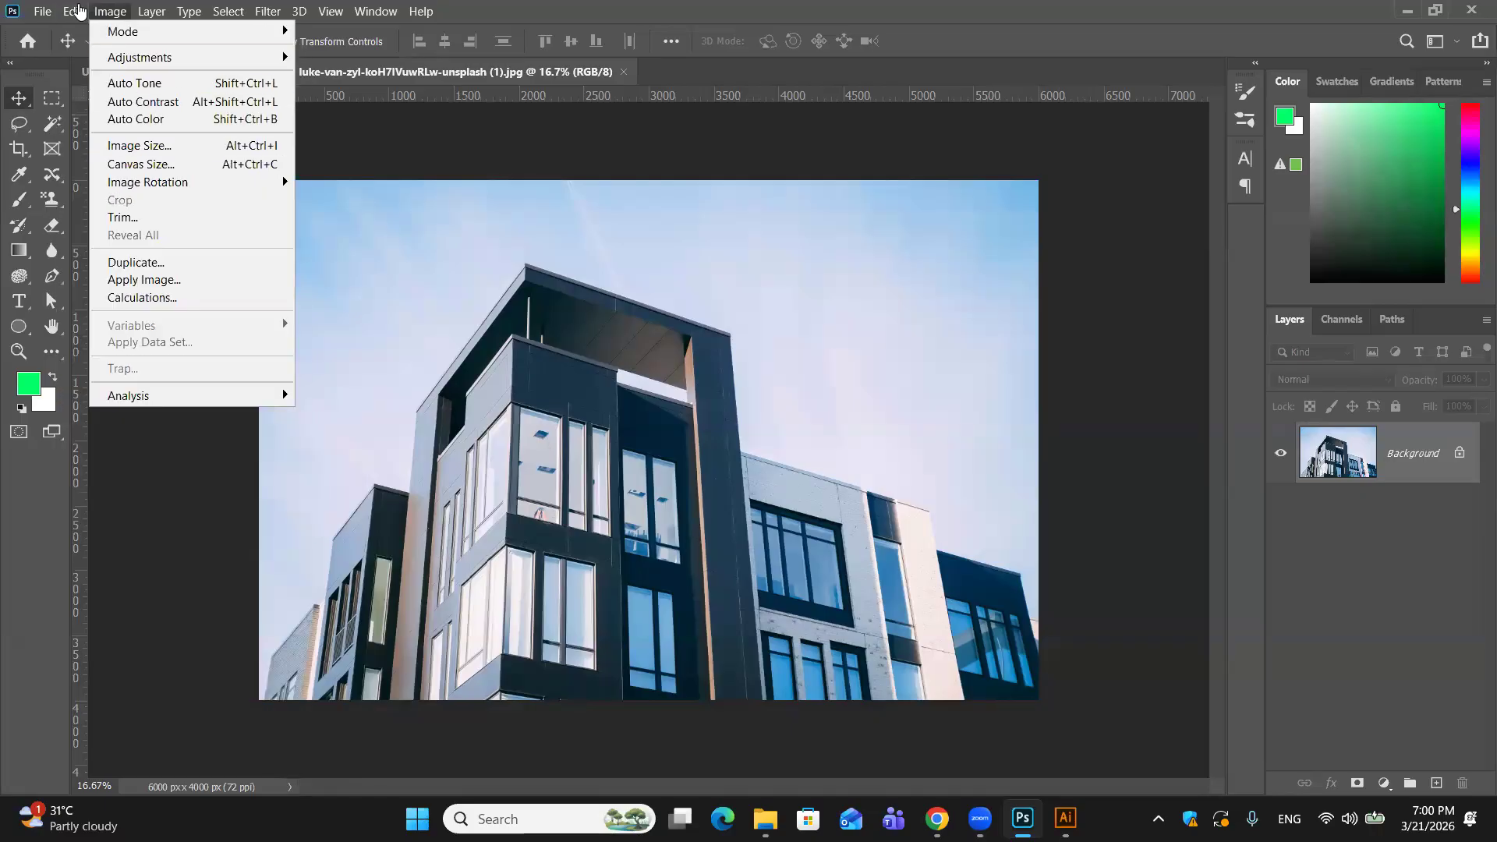
{"action": "left_click", "coordinate": [107, 398]}
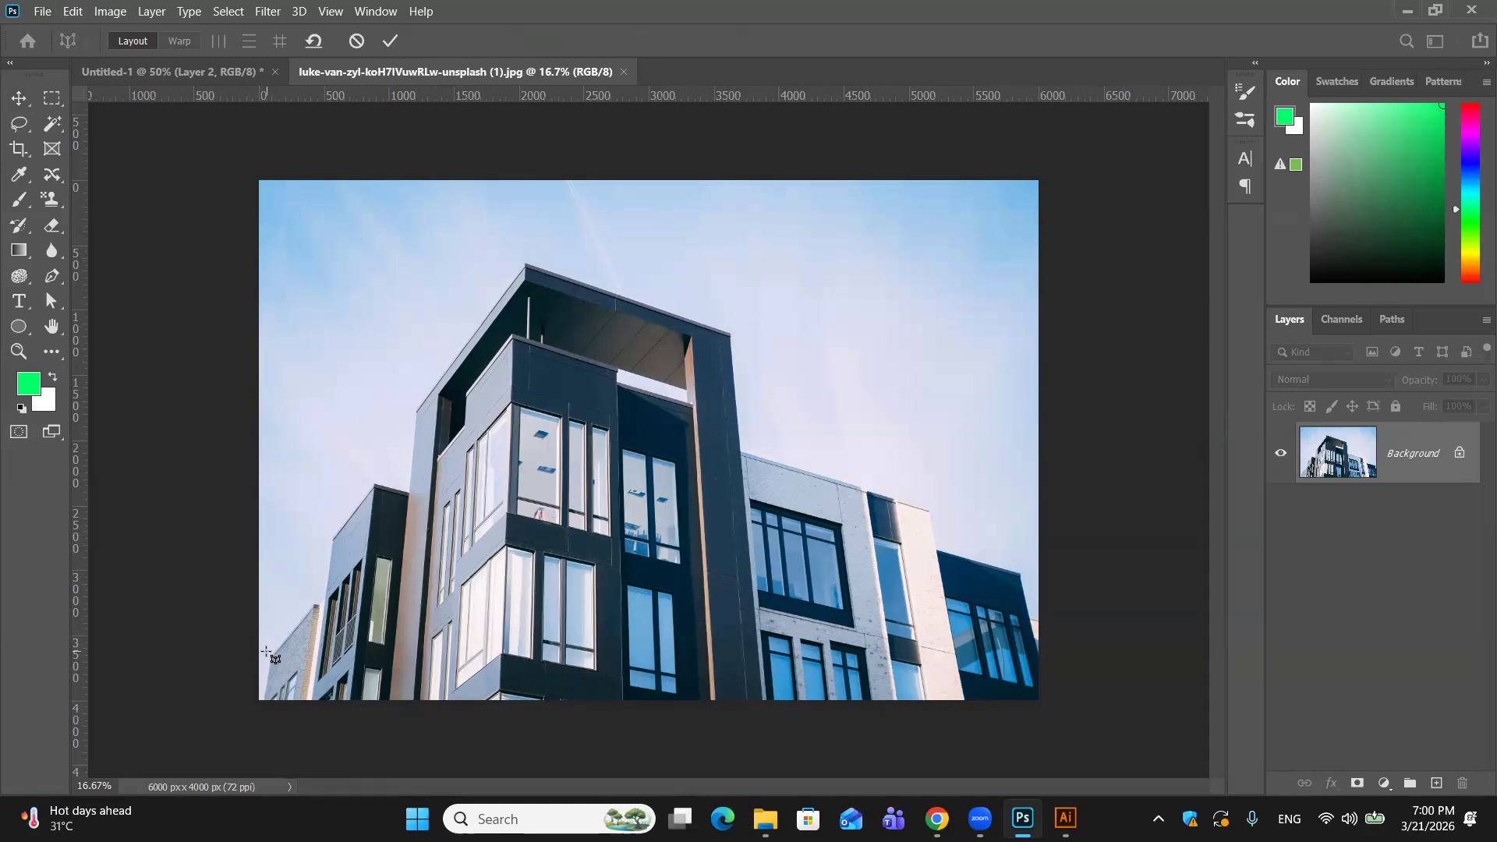
{"action": "left_click", "coordinate": [328, 536]}
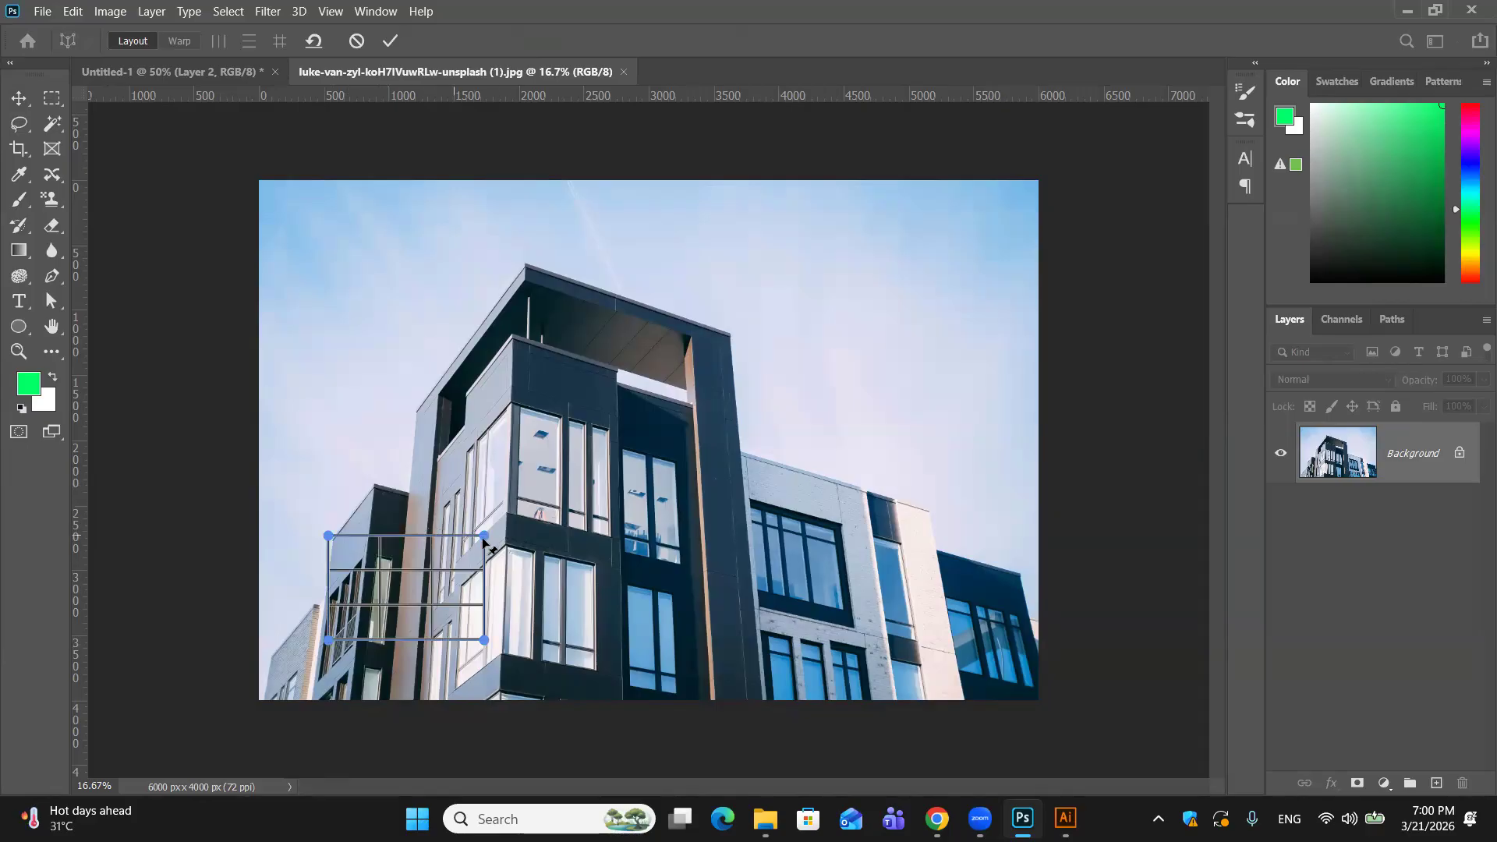
{"action": "left_click_drag", "start_coordinate": [483, 535], "coordinate": [375, 488]}
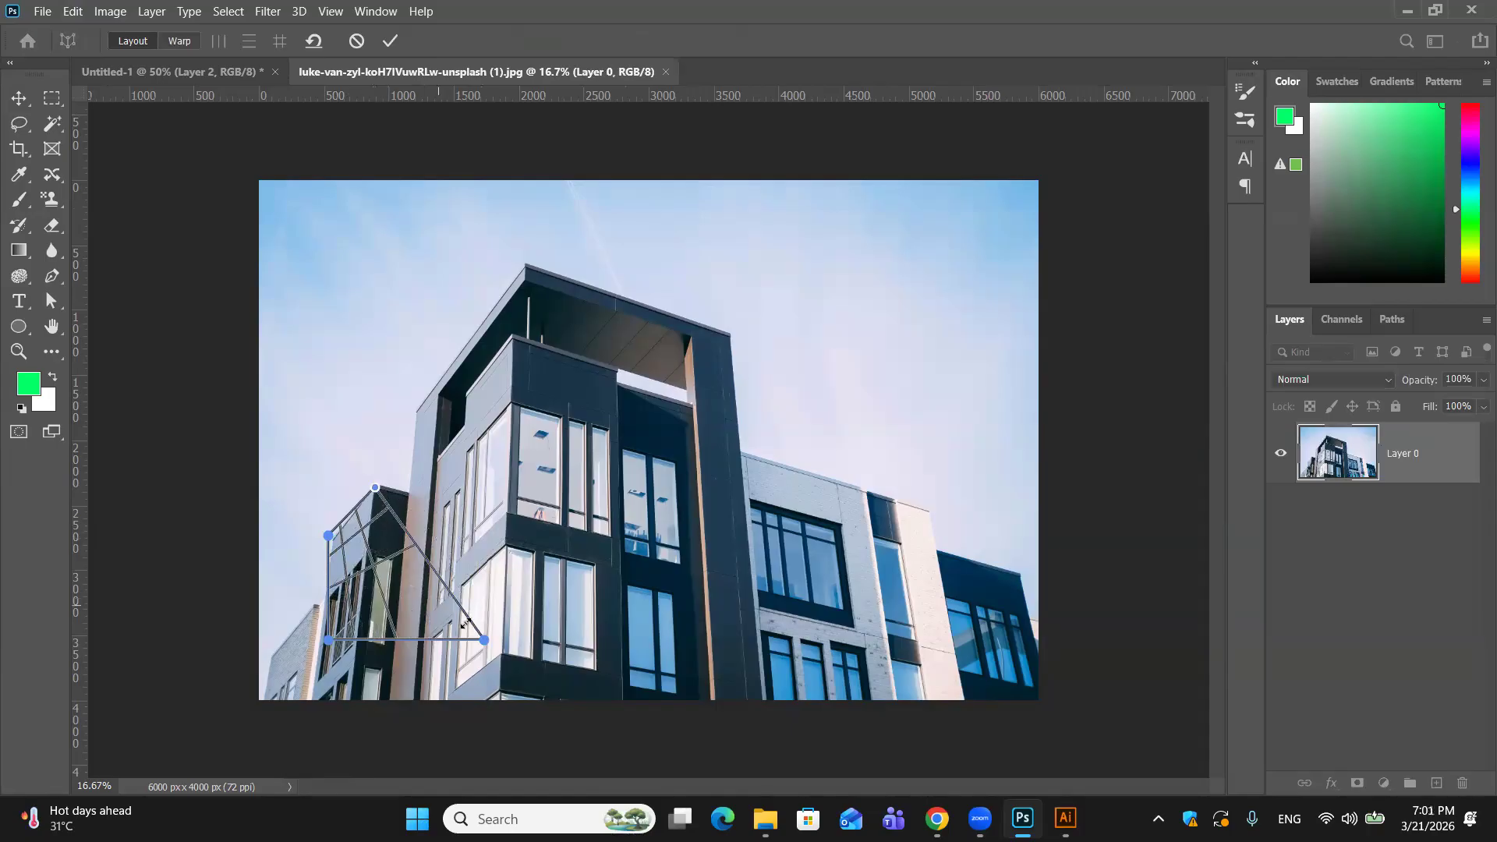
{"action": "left_click_drag", "start_coordinate": [484, 641], "coordinate": [351, 698]}
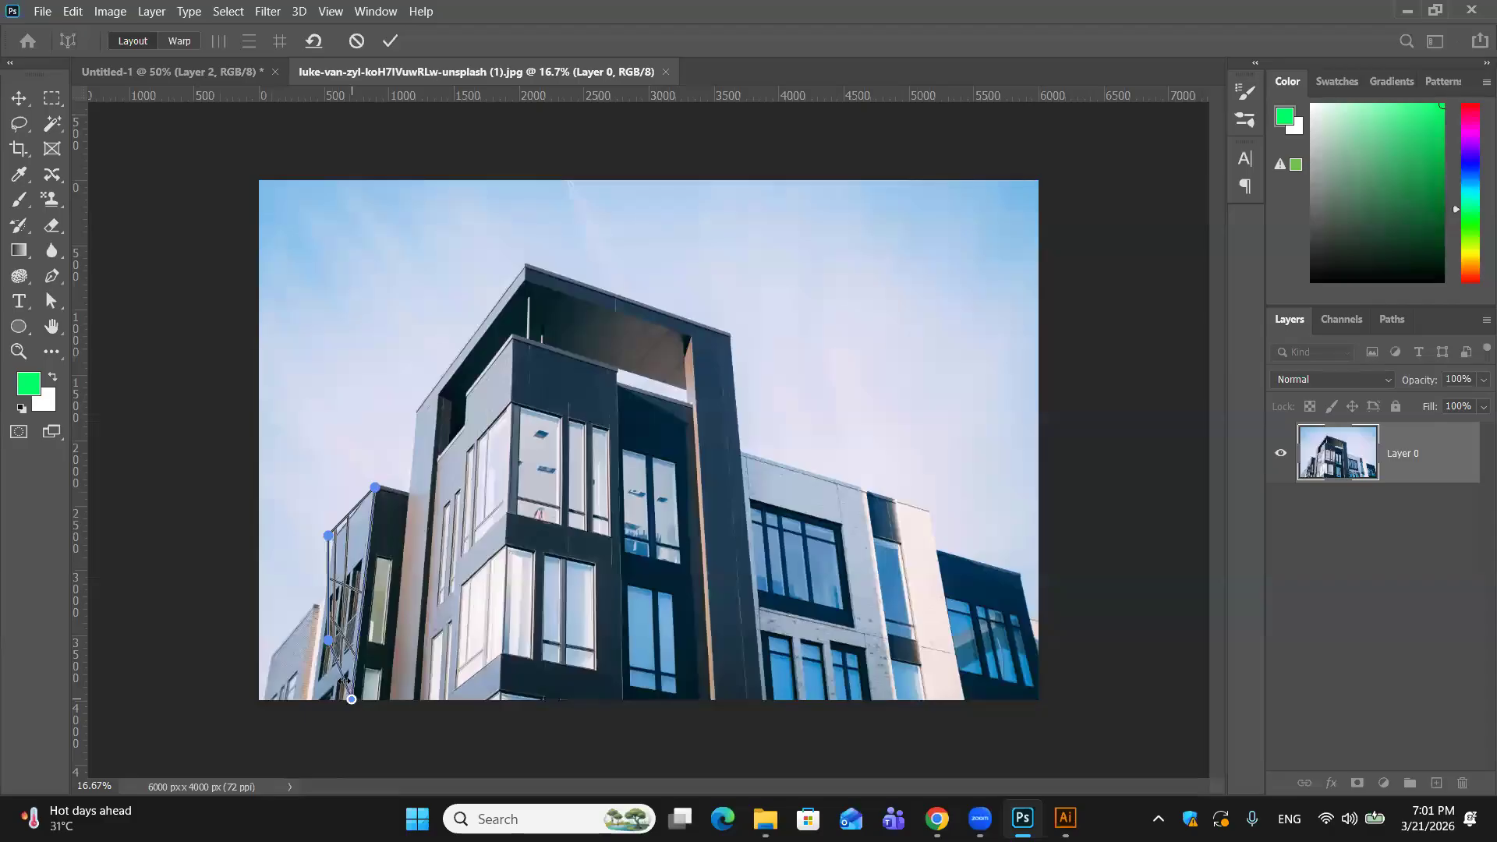
{"action": "left_click_drag", "start_coordinate": [328, 641], "coordinate": [310, 695]}
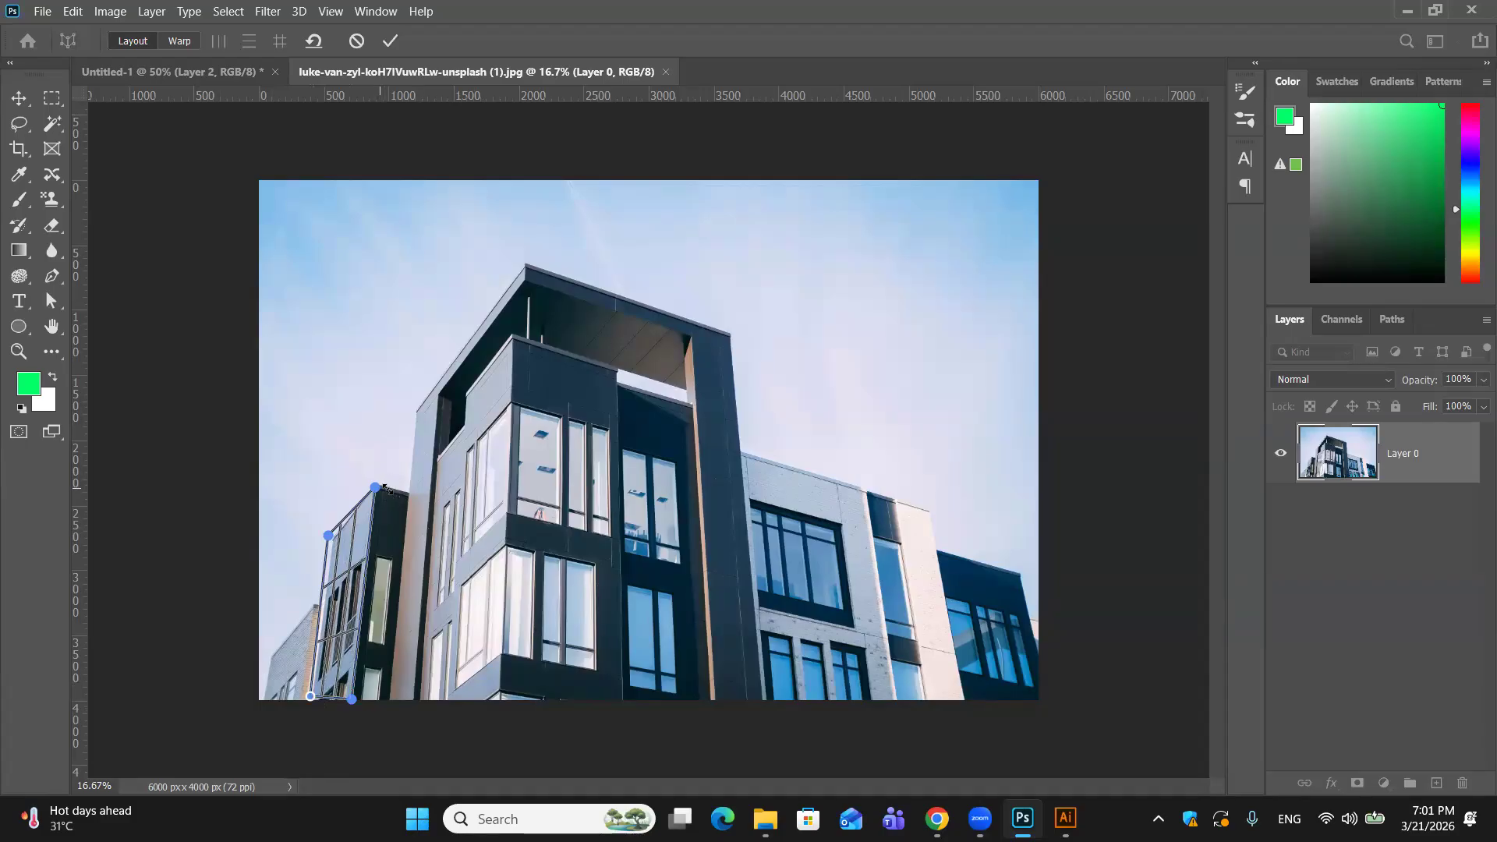
Step: Add a second Perspective Warp plane and fit its corners to the central tower's left face, from the roofline to the photo's lower edge
{"action": "left_click", "coordinate": [414, 412]}
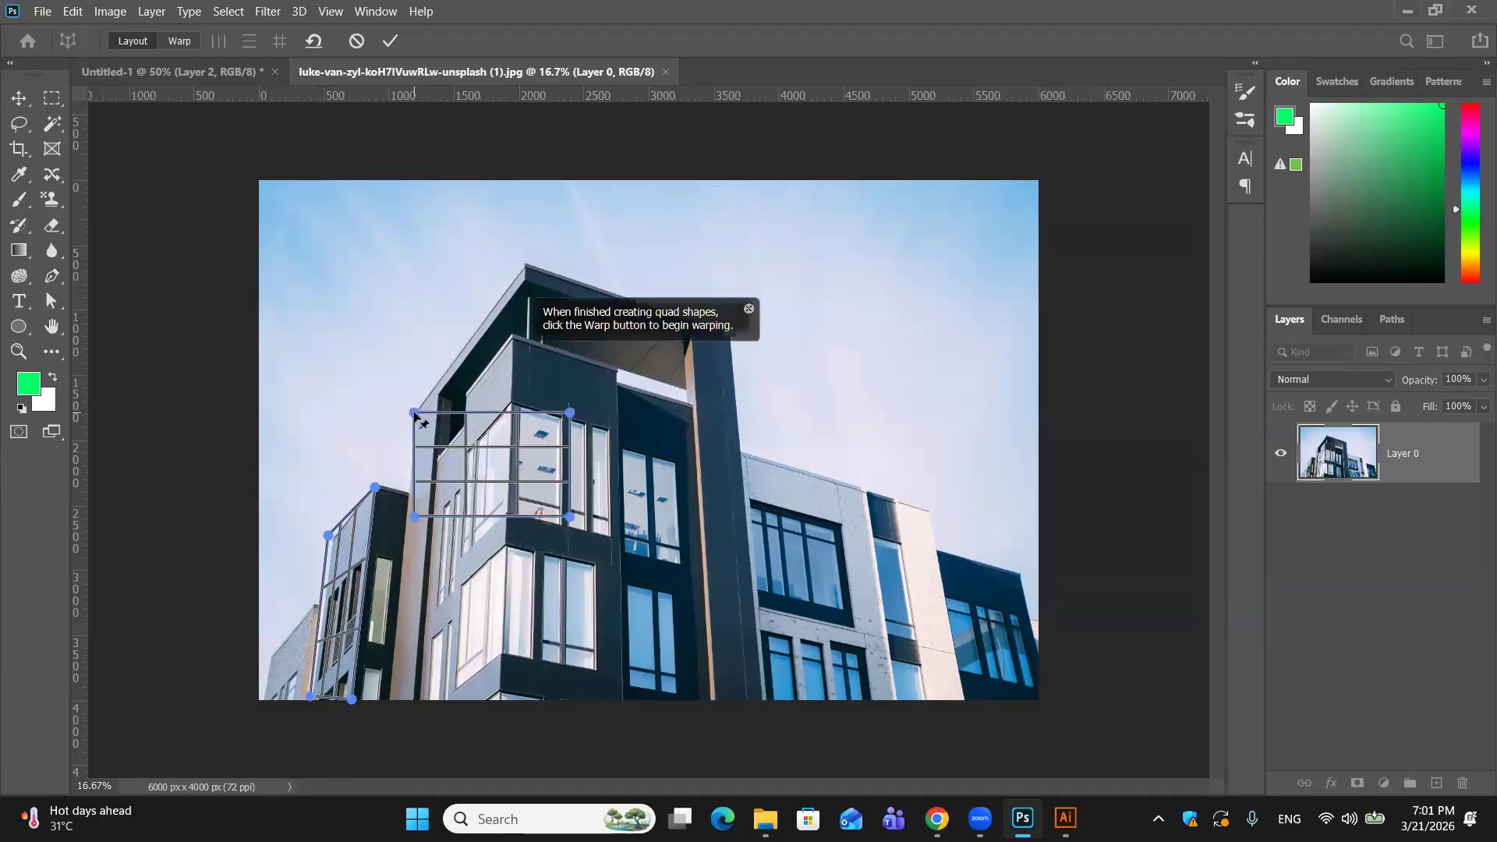
{"action": "left_click_drag", "start_coordinate": [570, 413], "coordinate": [523, 265]}
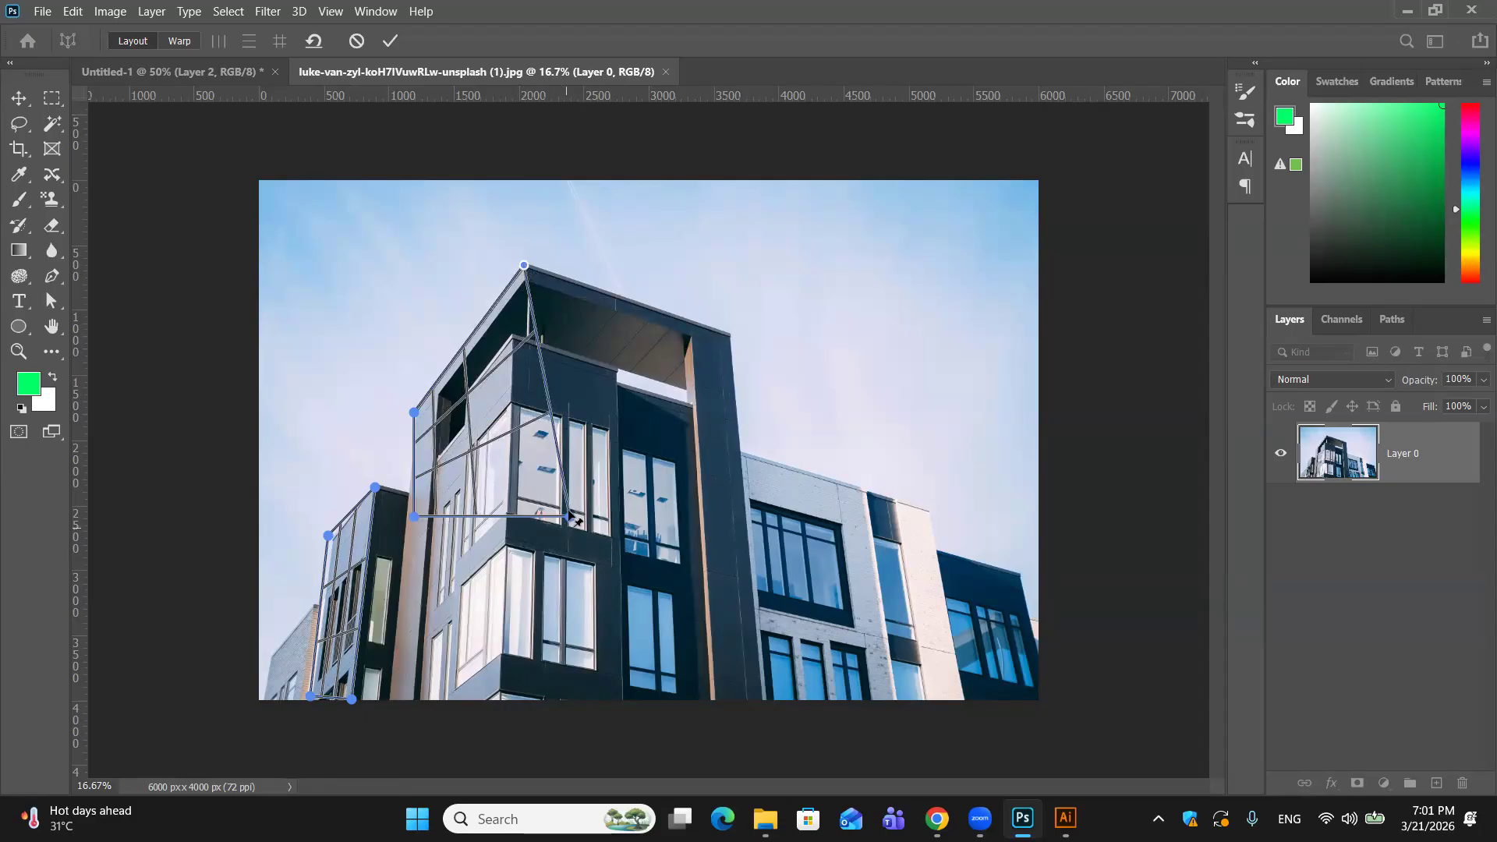
{"action": "left_click_drag", "start_coordinate": [570, 517], "coordinate": [509, 620]}
{"action": "left_click_drag", "start_coordinate": [499, 672], "coordinate": [502, 704]}
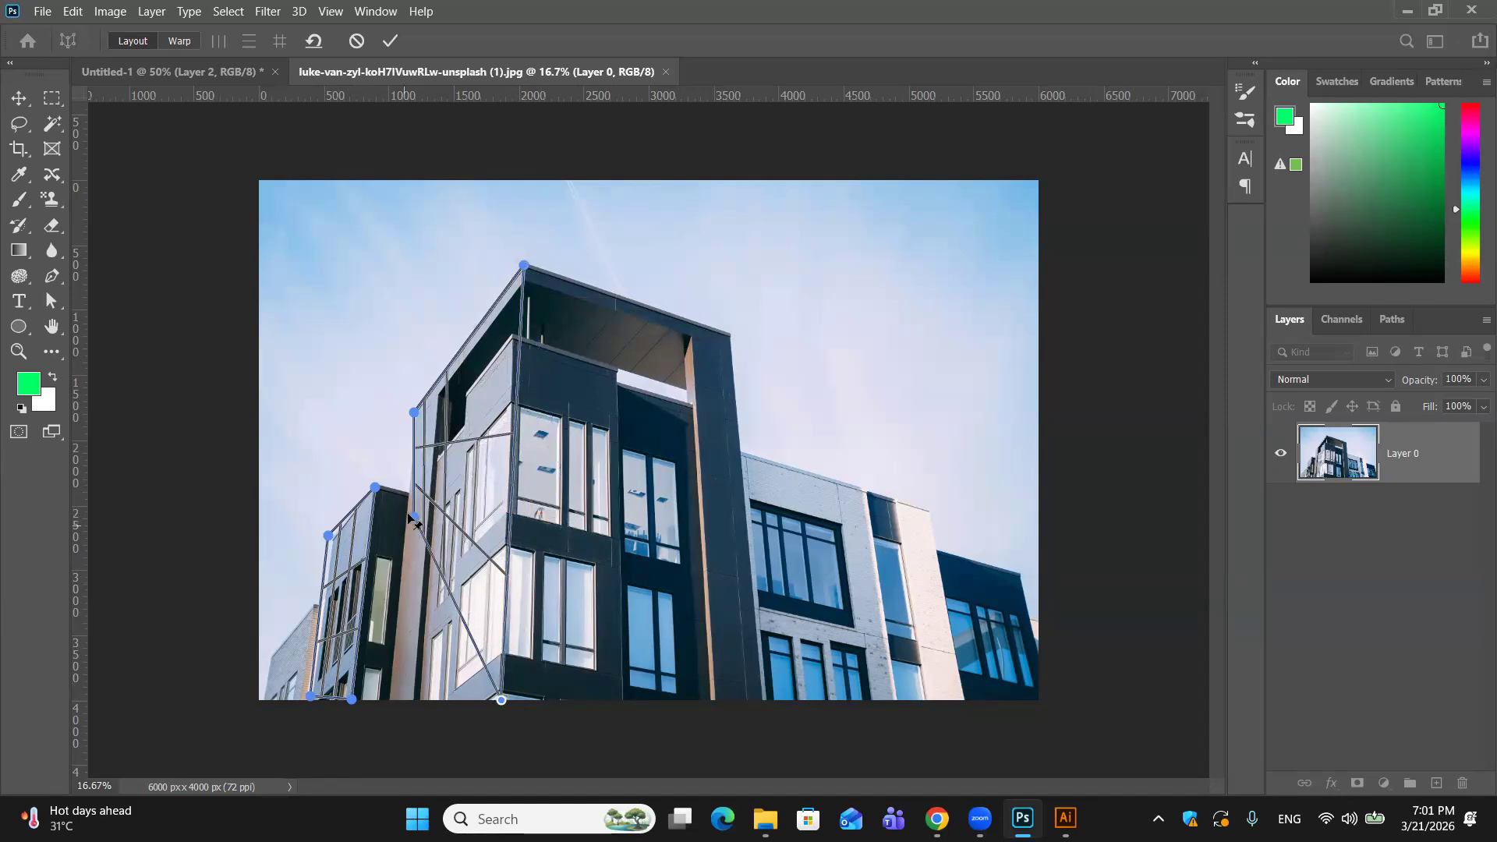
{"action": "left_click_drag", "start_coordinate": [411, 517], "coordinate": [392, 701]}
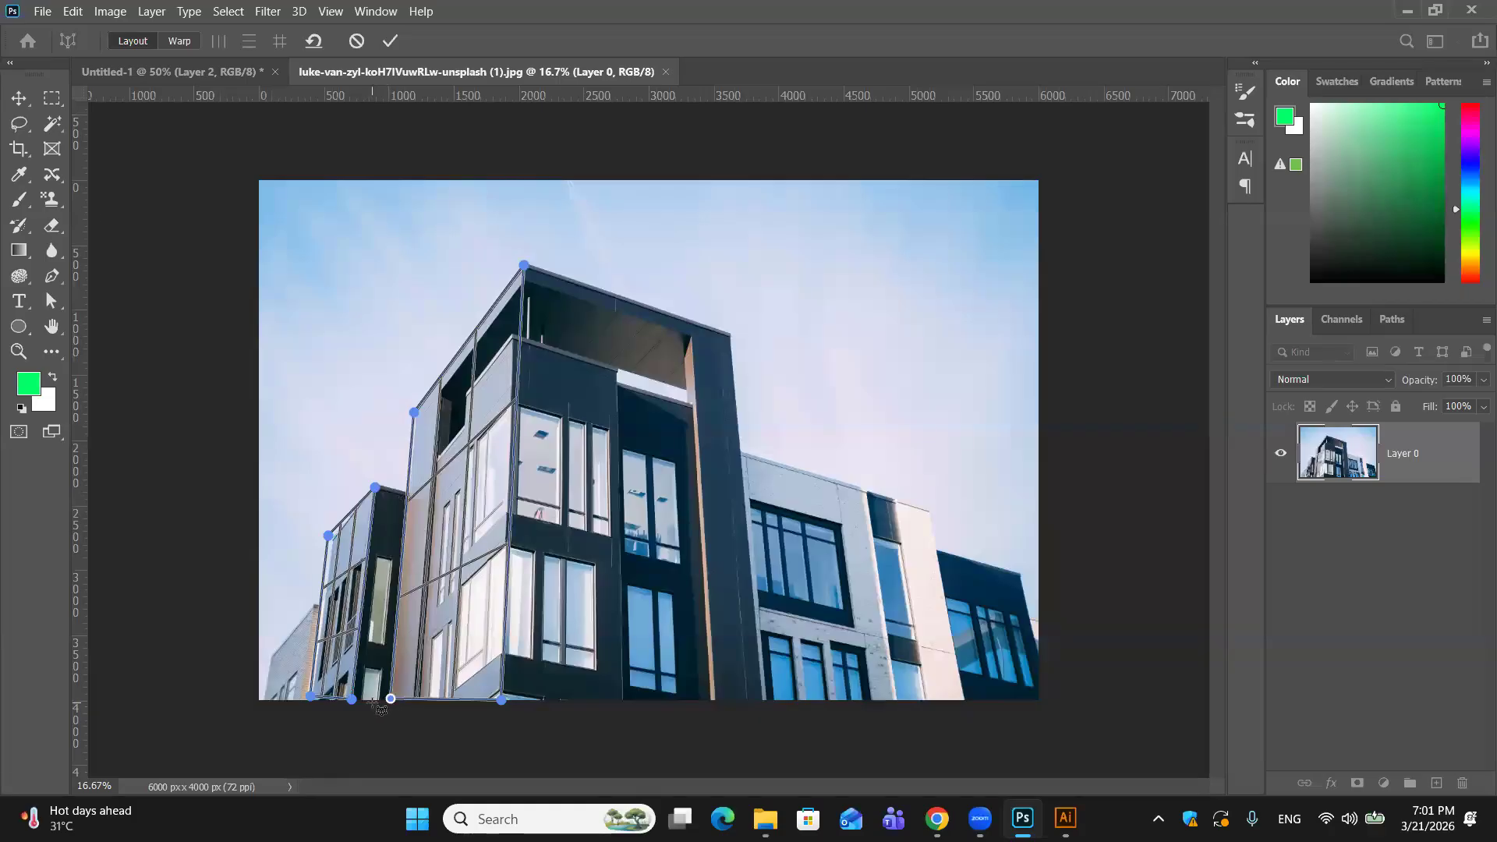
Step: Add a plane for the tower's front face, joined to the left-face plane along the shared corner edge, and fit its outer corners
{"action": "left_click", "coordinate": [728, 332]}
{"action": "left_click_drag", "start_coordinate": [728, 332], "coordinate": [527, 267]}
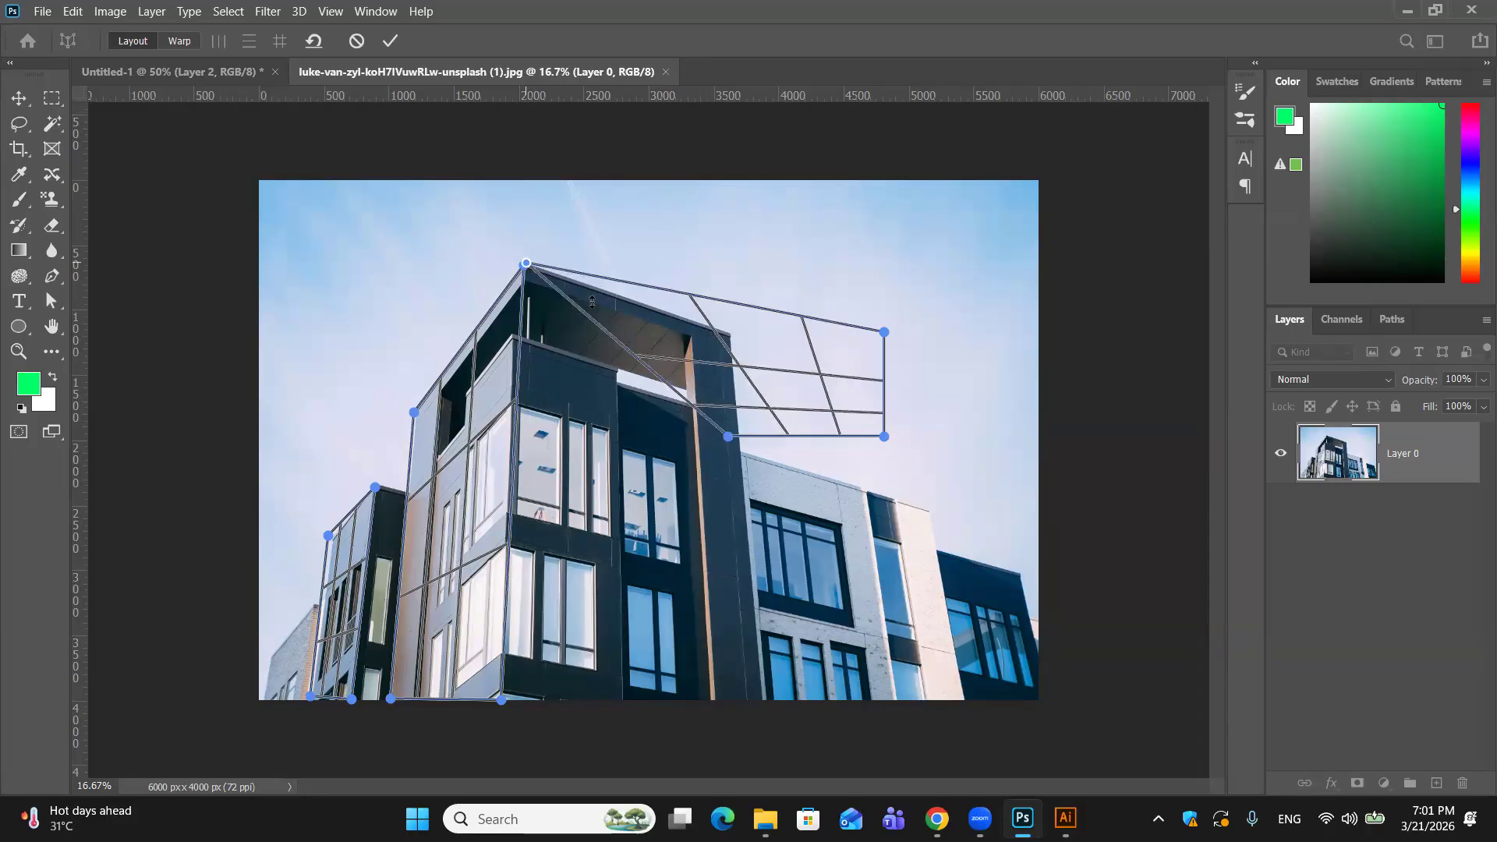
{"action": "left_click_drag", "start_coordinate": [728, 436], "coordinate": [502, 698]}
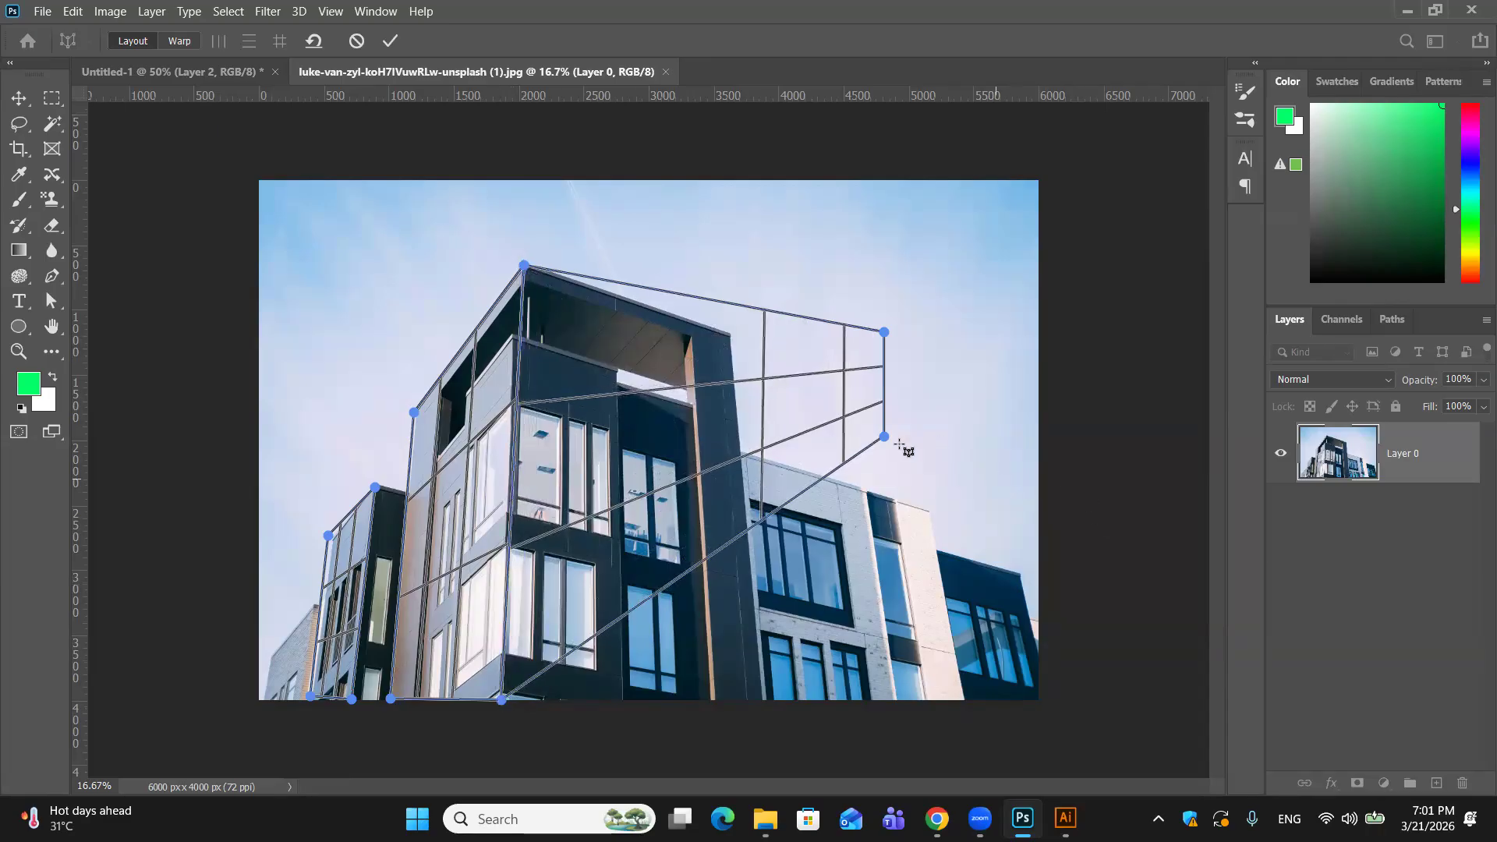
{"action": "left_click_drag", "start_coordinate": [885, 437], "coordinate": [767, 701]}
{"action": "left_click_drag", "start_coordinate": [885, 332], "coordinate": [728, 334]}
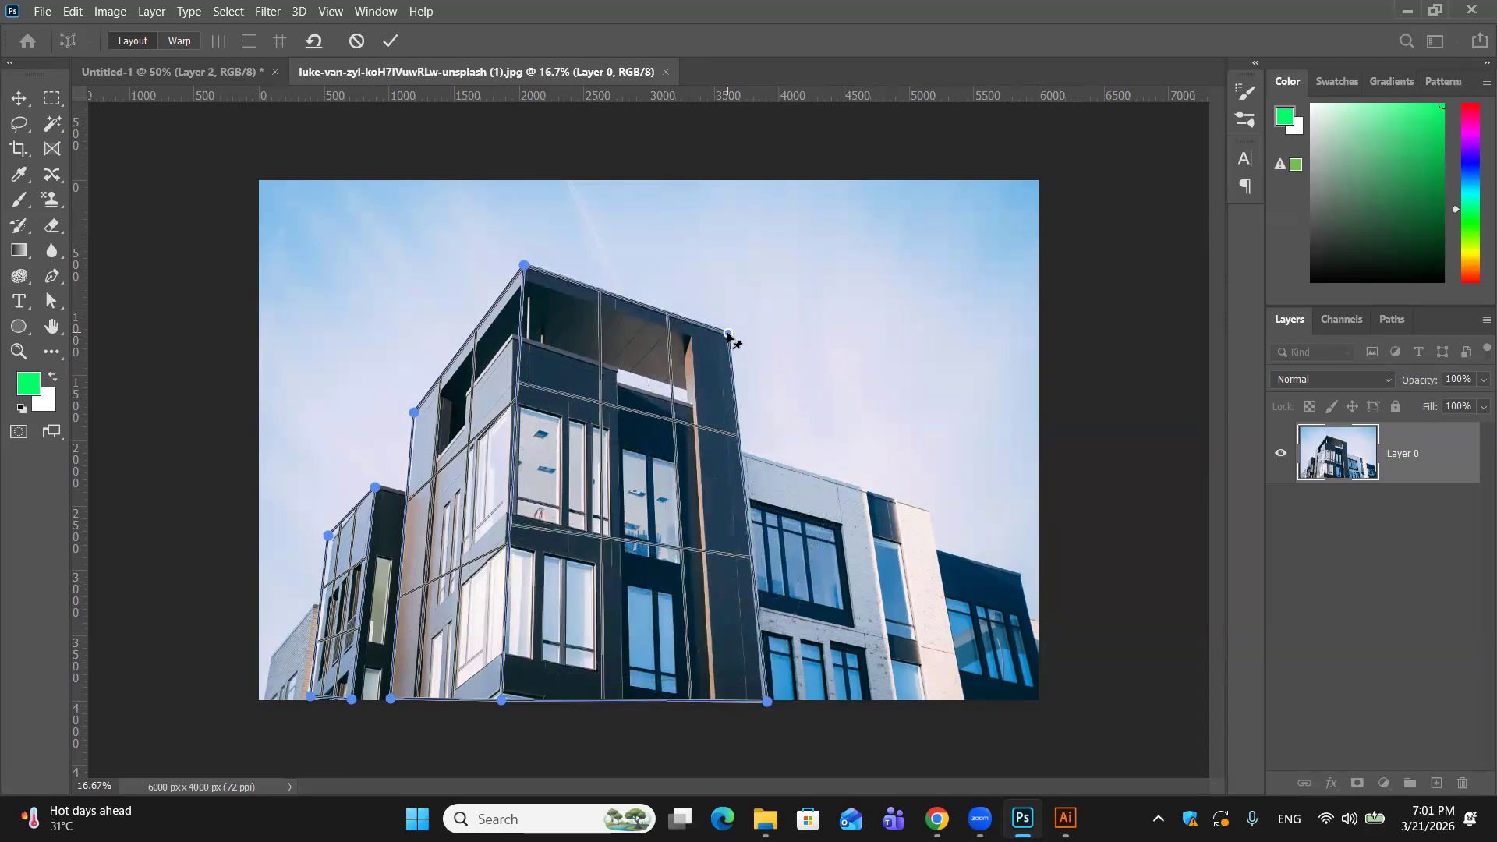
Step: Try to fit another plane to the light wing beside the tower, and cancel the Perspective Warp
{"action": "left_click", "coordinate": [813, 492]}
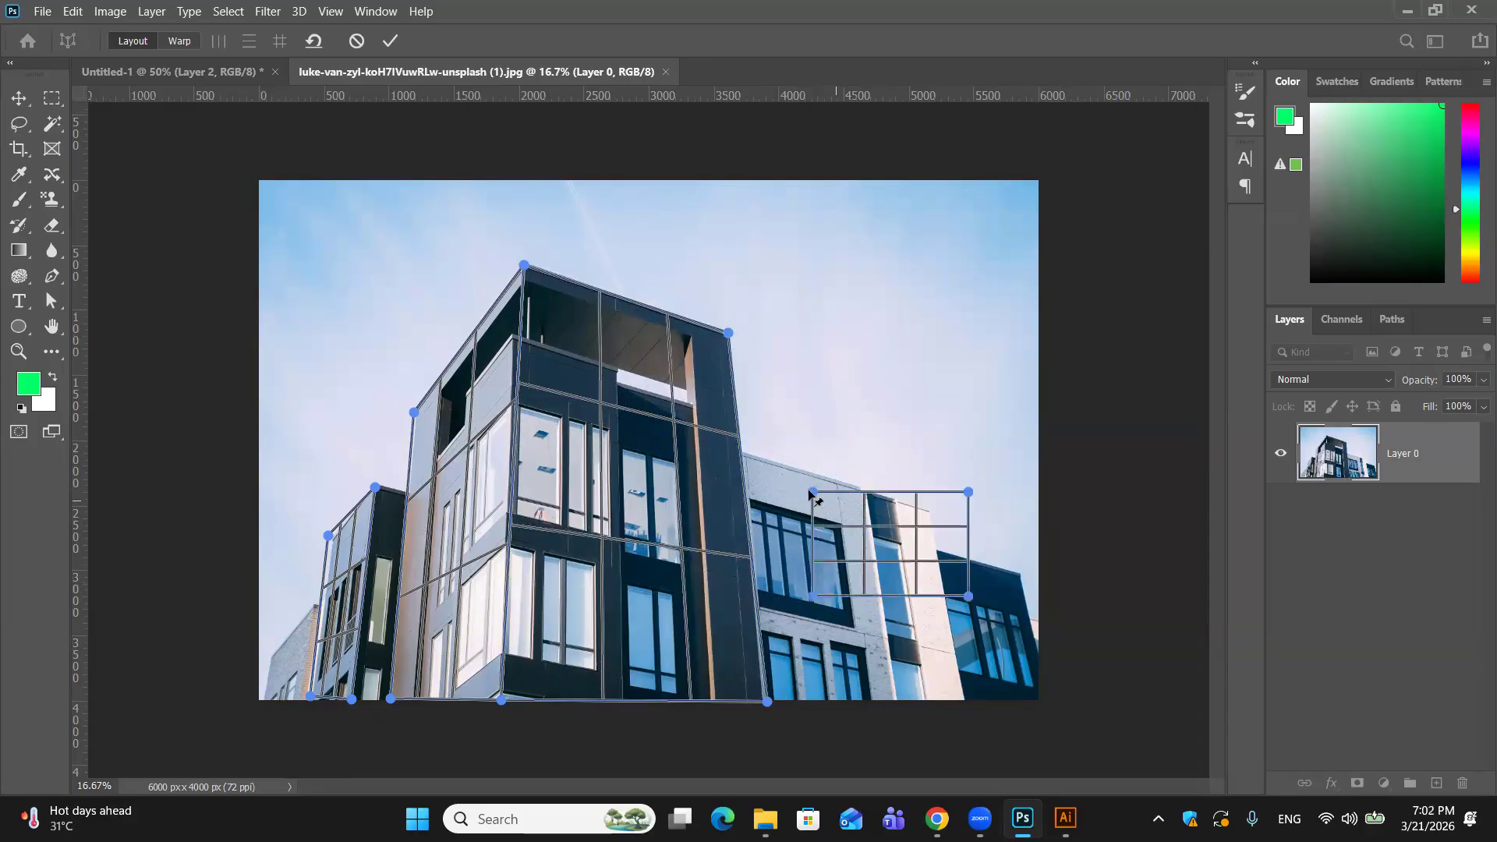
{"action": "left_click_drag", "start_coordinate": [812, 493], "coordinate": [733, 456]}
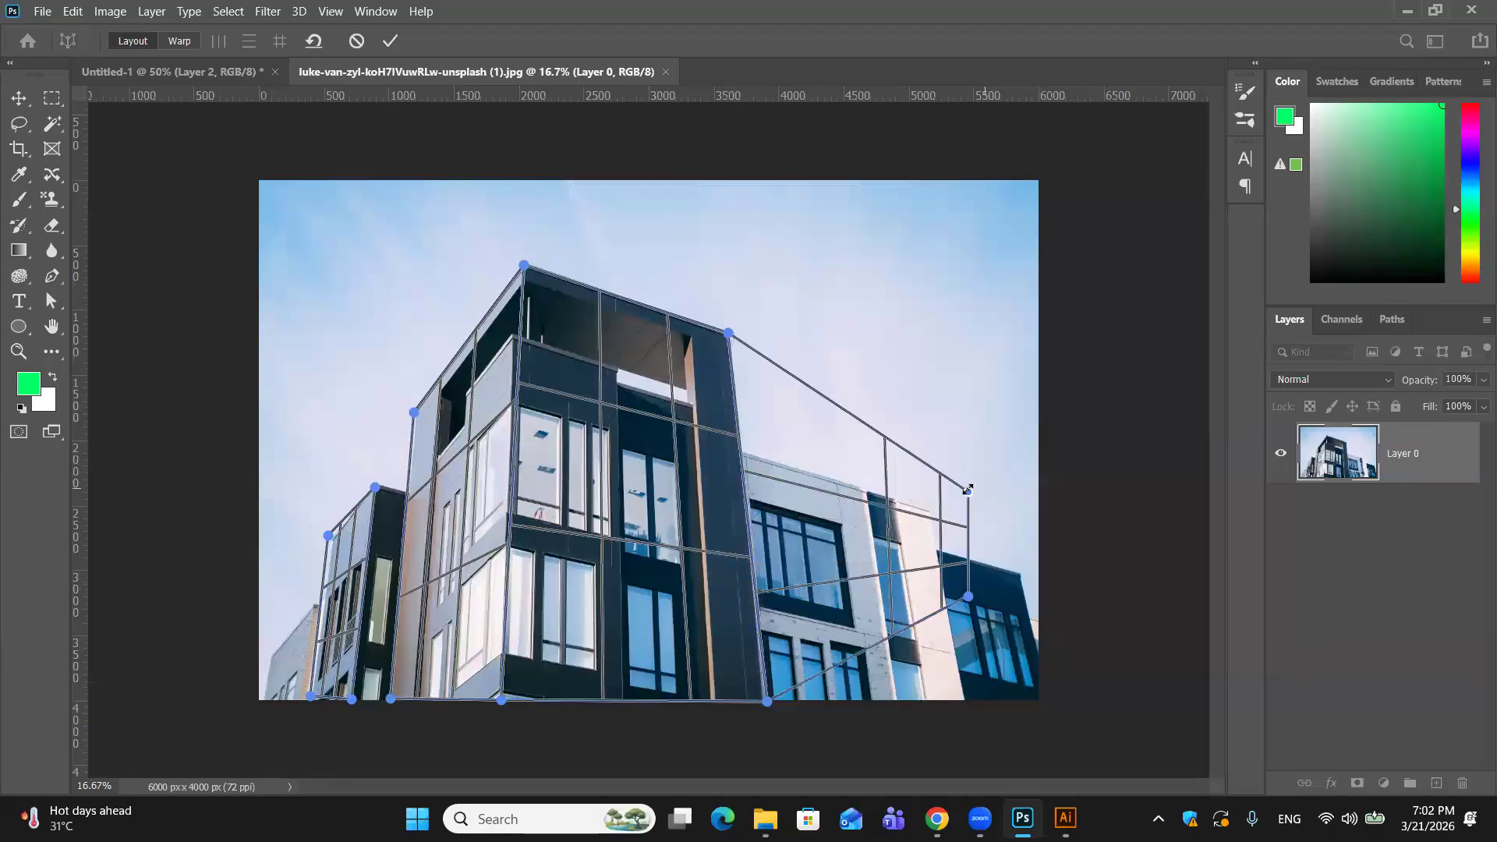
{"action": "left_click_drag", "start_coordinate": [966, 491], "coordinate": [874, 499]}
{"action": "left_click_drag", "start_coordinate": [865, 494], "coordinate": [939, 454]}
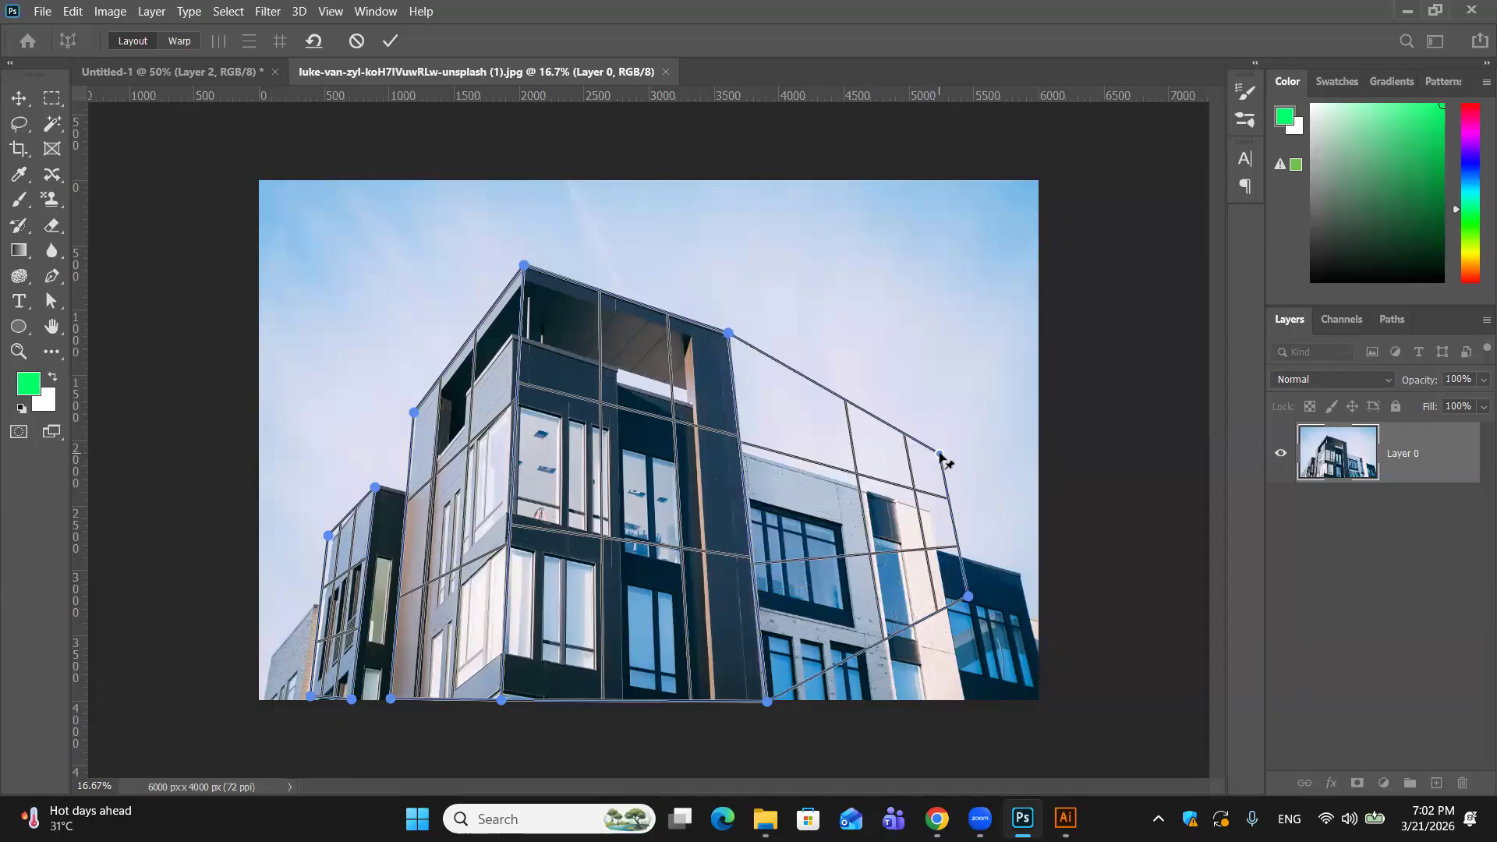
{"action": "key", "text": "ctrl+z"}
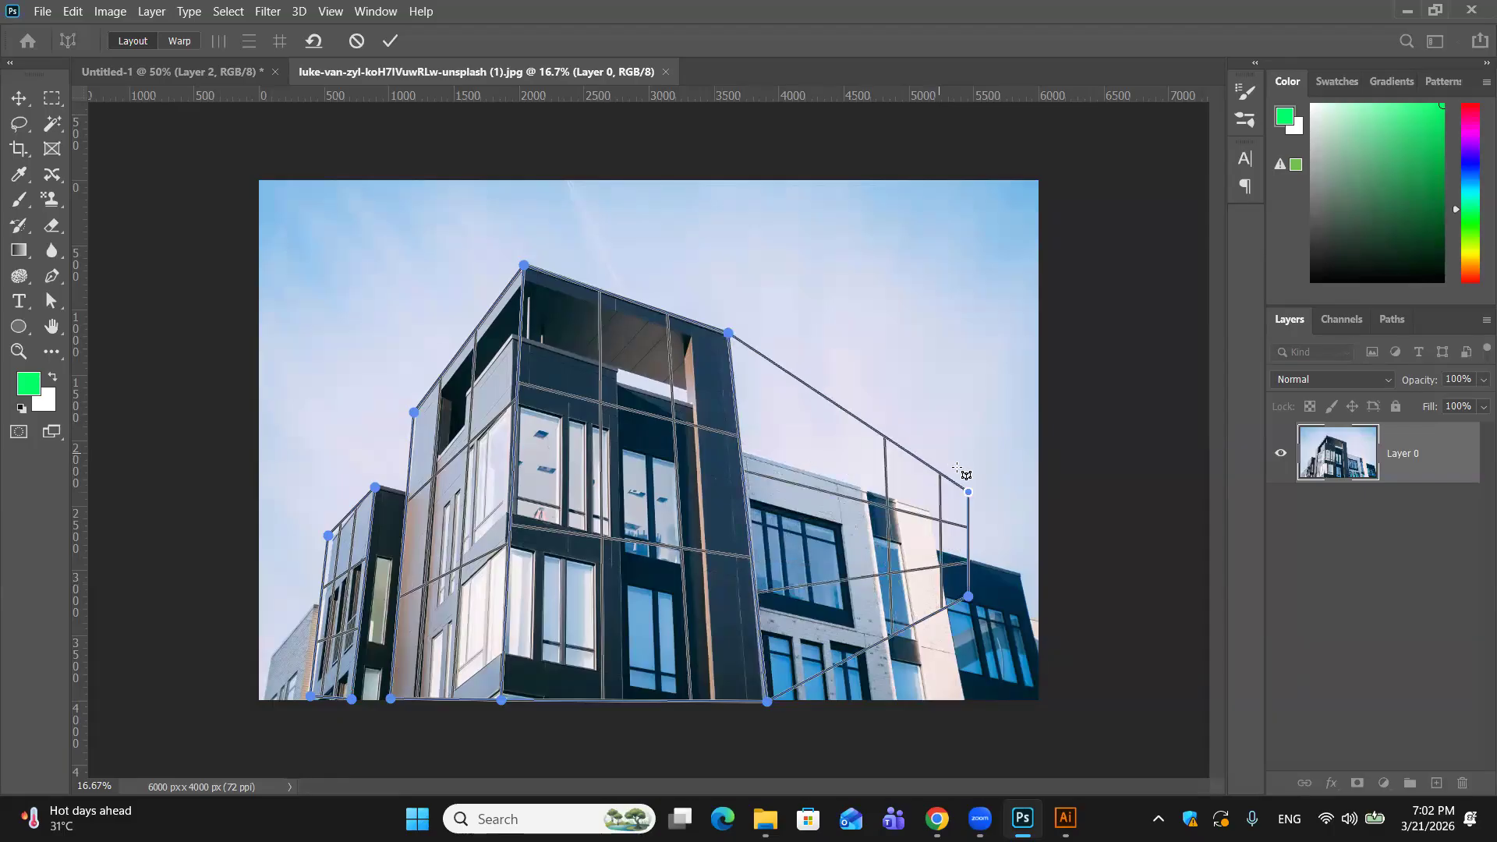
{"action": "left_click_drag", "start_coordinate": [971, 495], "coordinate": [848, 494]}
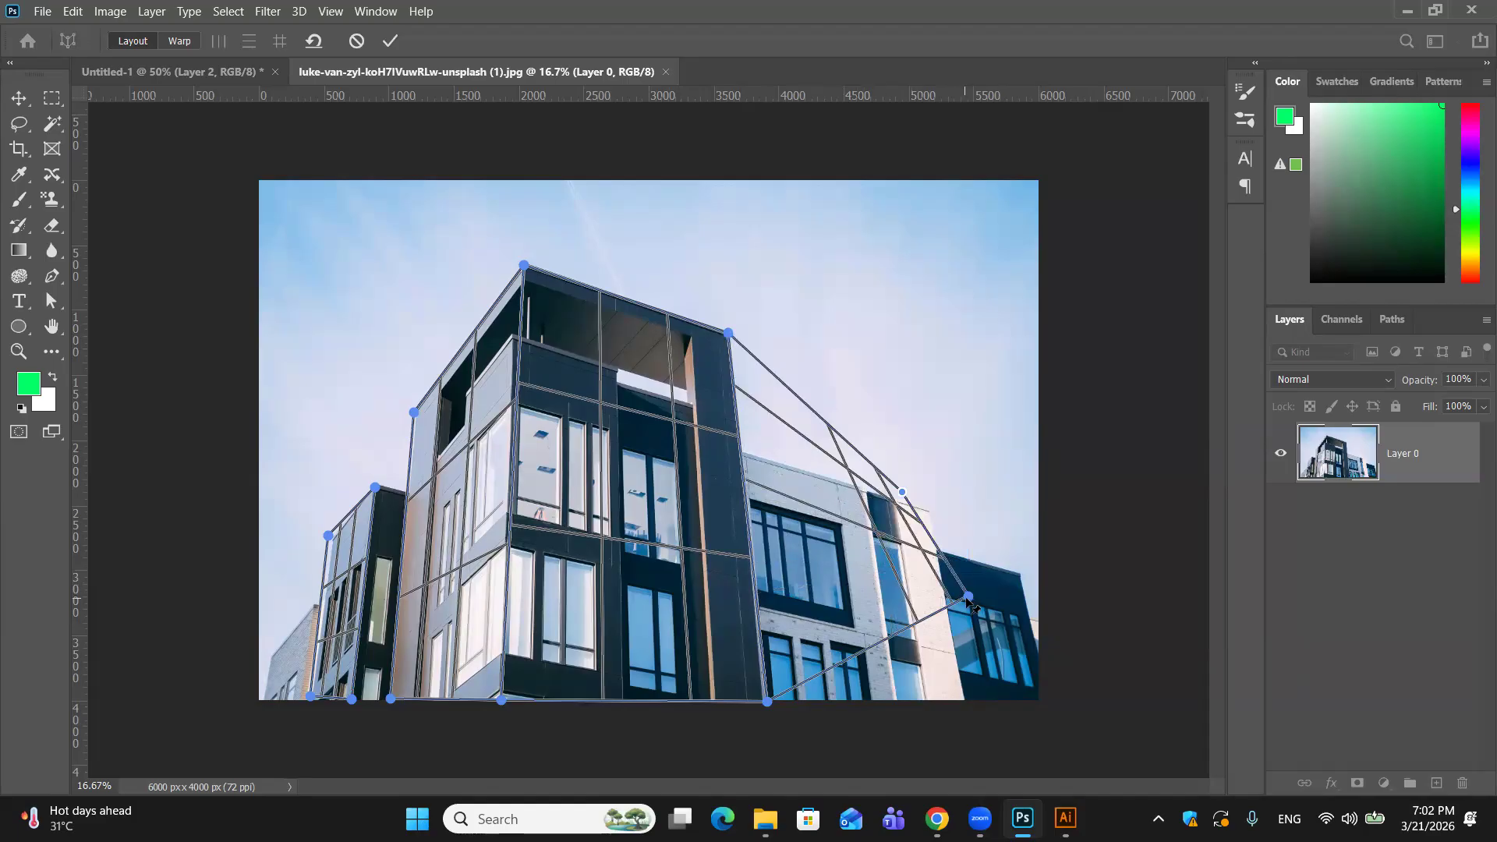
{"action": "left_click_drag", "start_coordinate": [903, 649], "coordinate": [896, 700]}
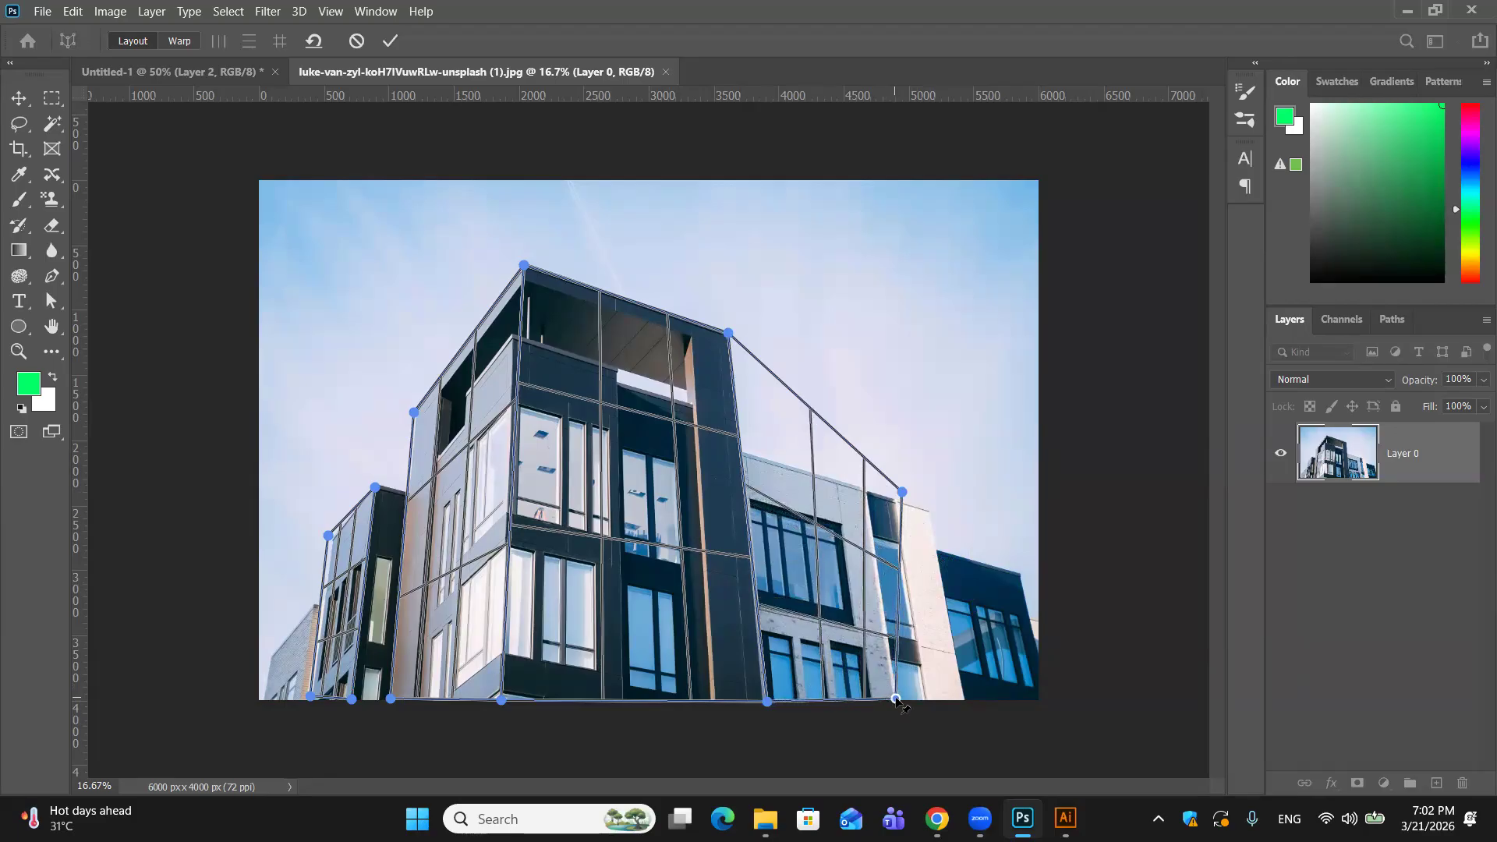
{"action": "left_click_drag", "start_coordinate": [901, 490], "coordinate": [865, 495]}
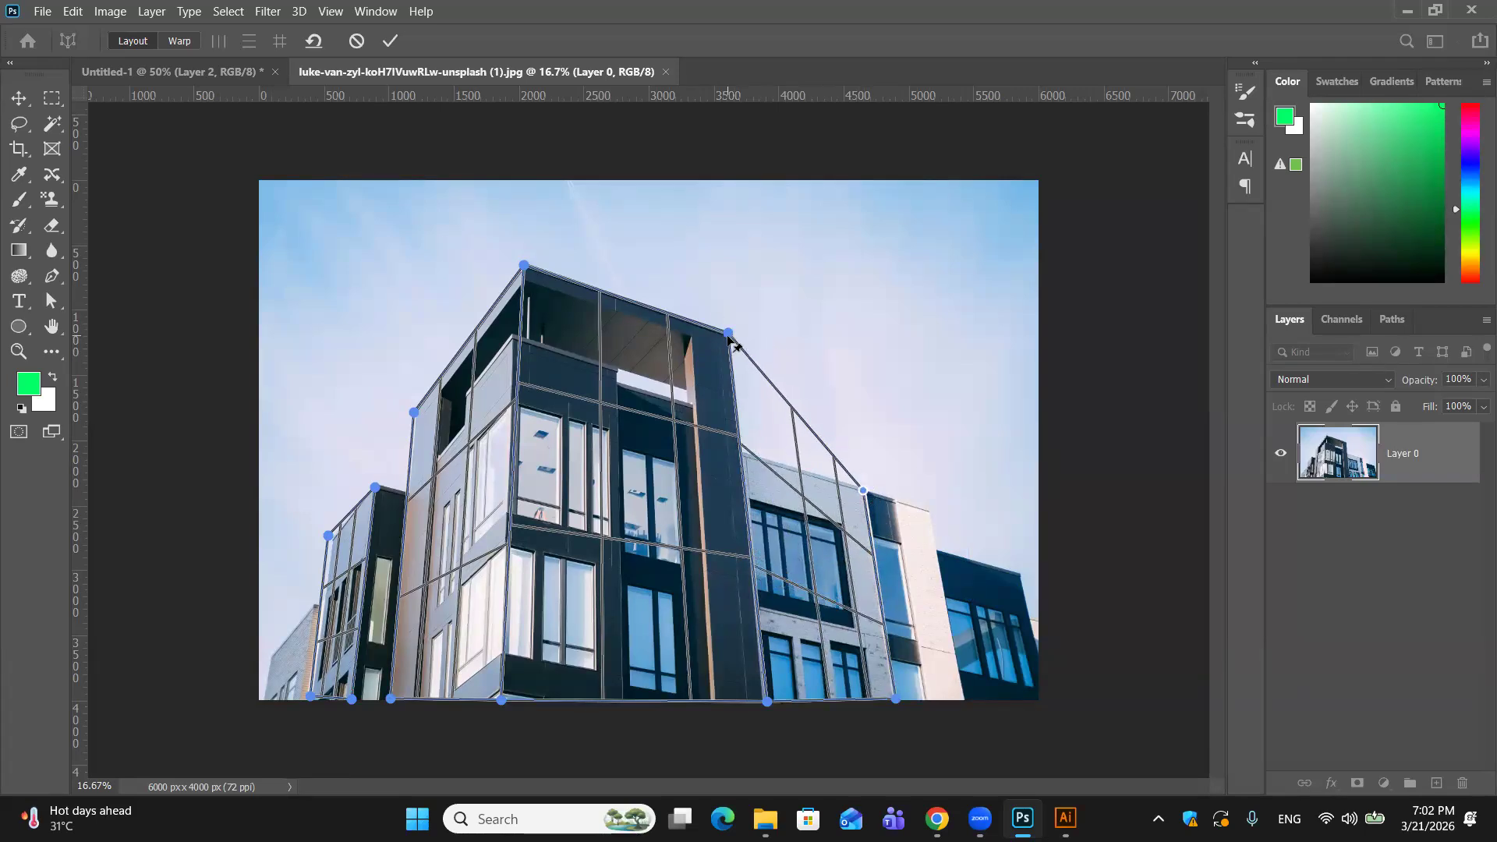
{"action": "left_click_drag", "start_coordinate": [728, 333], "coordinate": [724, 334]}
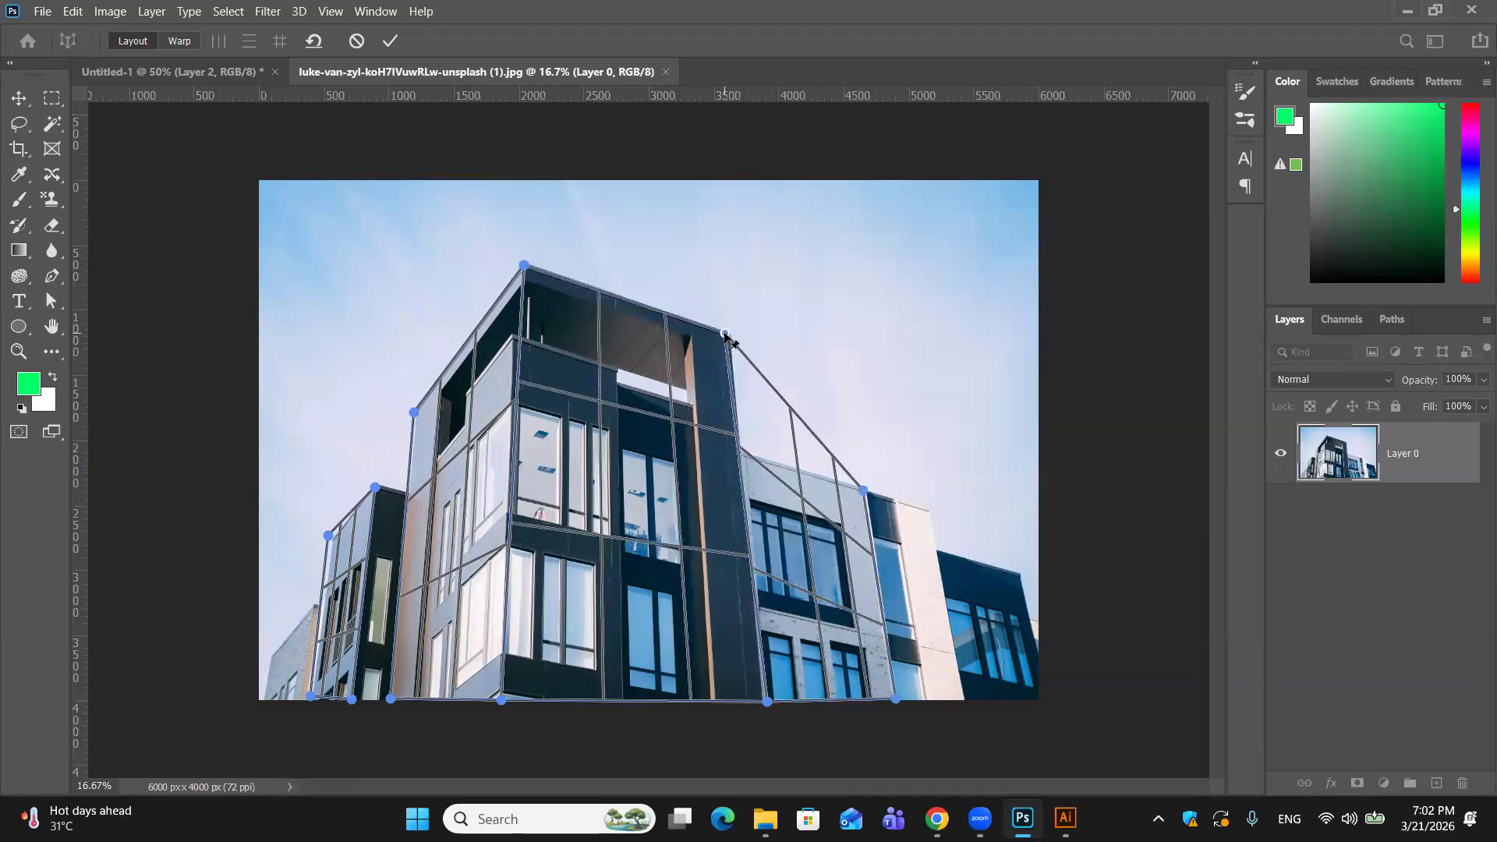
{"action": "left_click_drag", "start_coordinate": [766, 380], "coordinate": [736, 340]}
{"action": "key", "text": "Escape"}
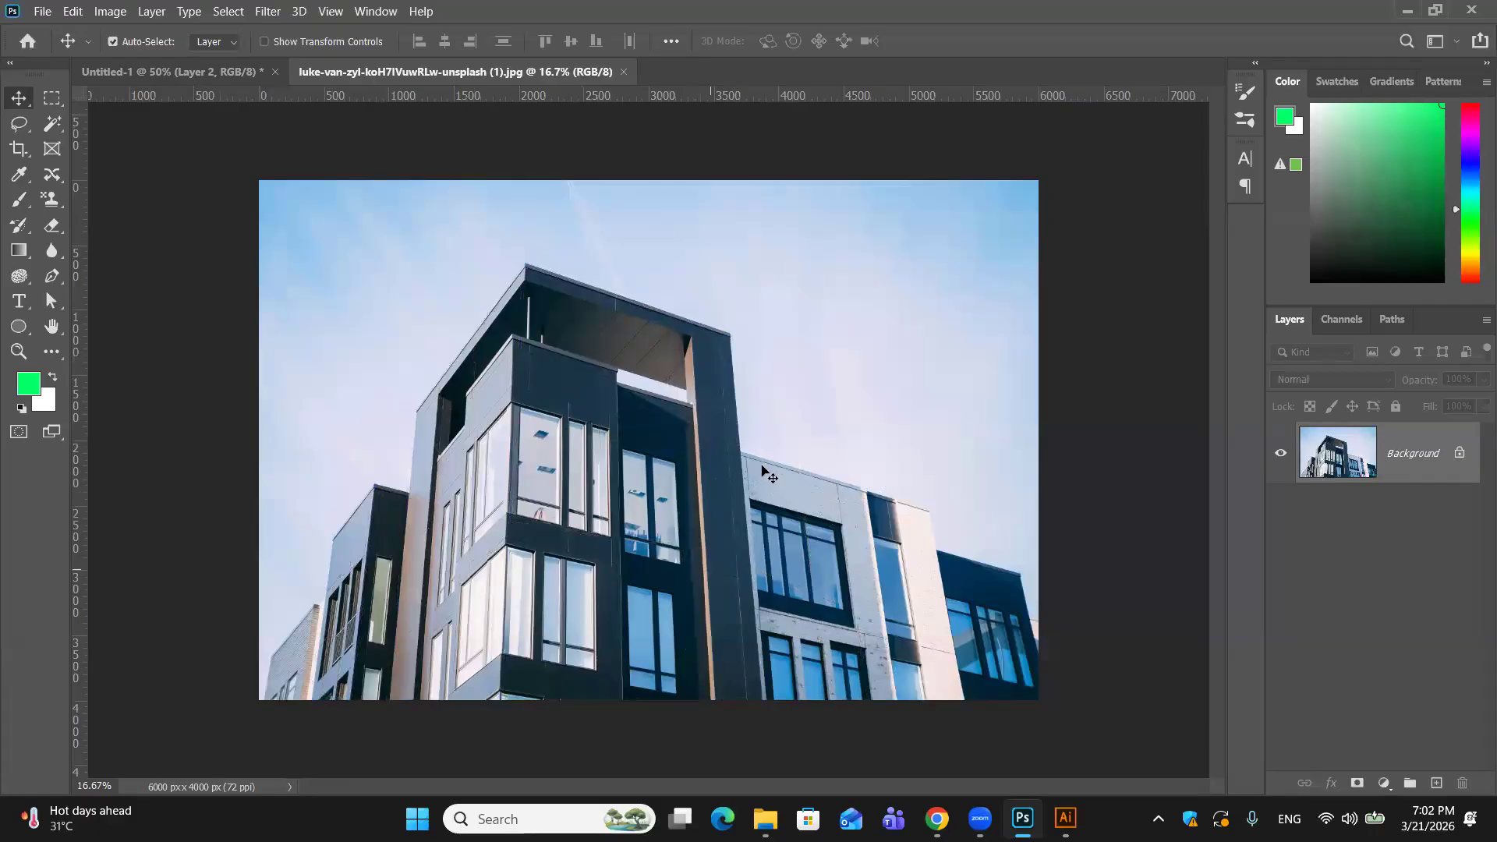
Step: Restart Perspective Warp on the building photo and place a plane over the dark block at the building's far right end
{"action": "left_click", "coordinate": [68, 13]}
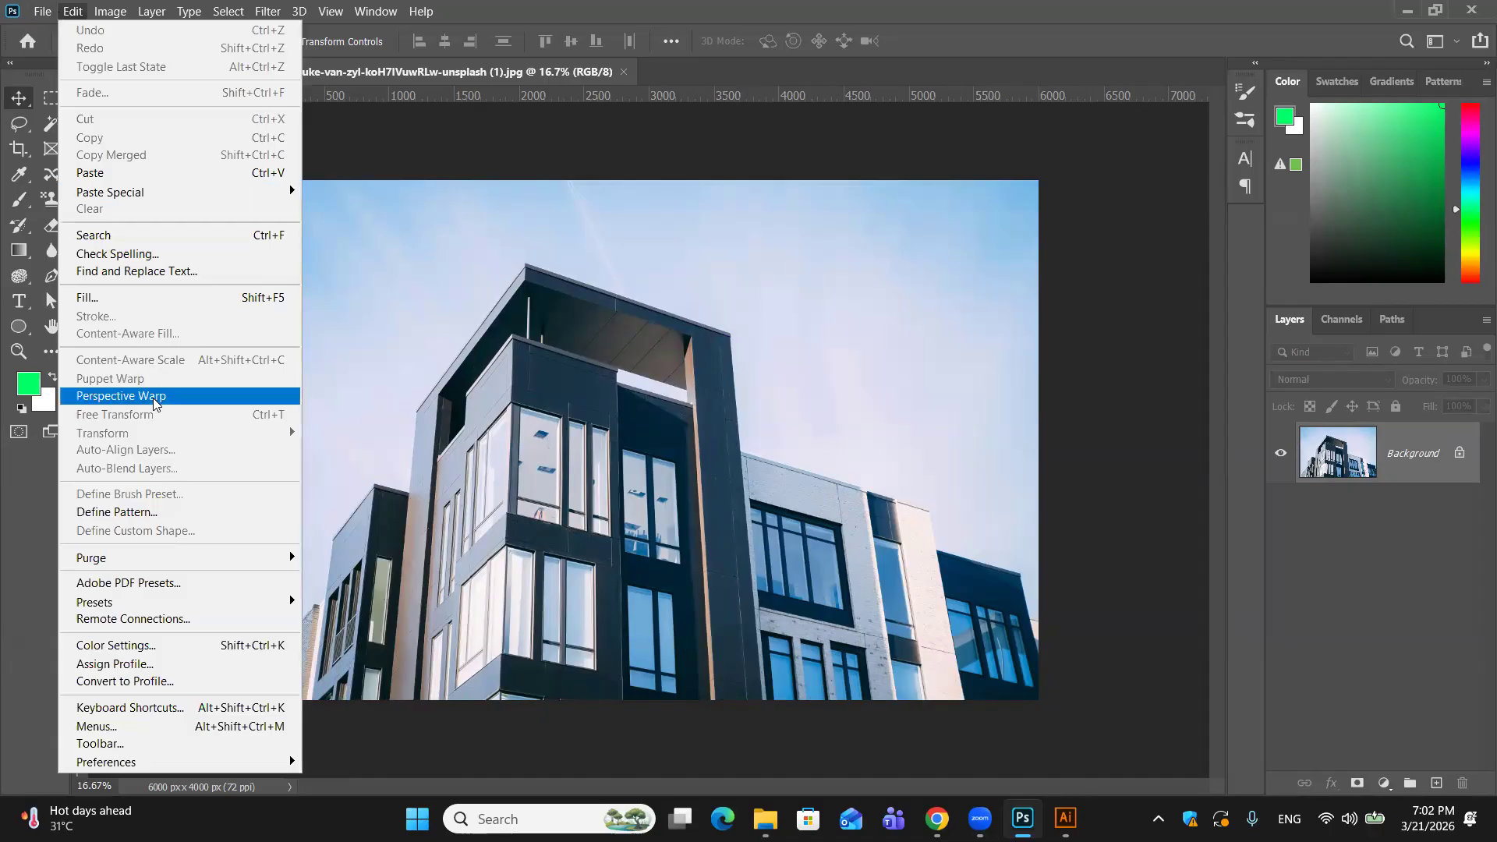
{"action": "left_click", "coordinate": [121, 395]}
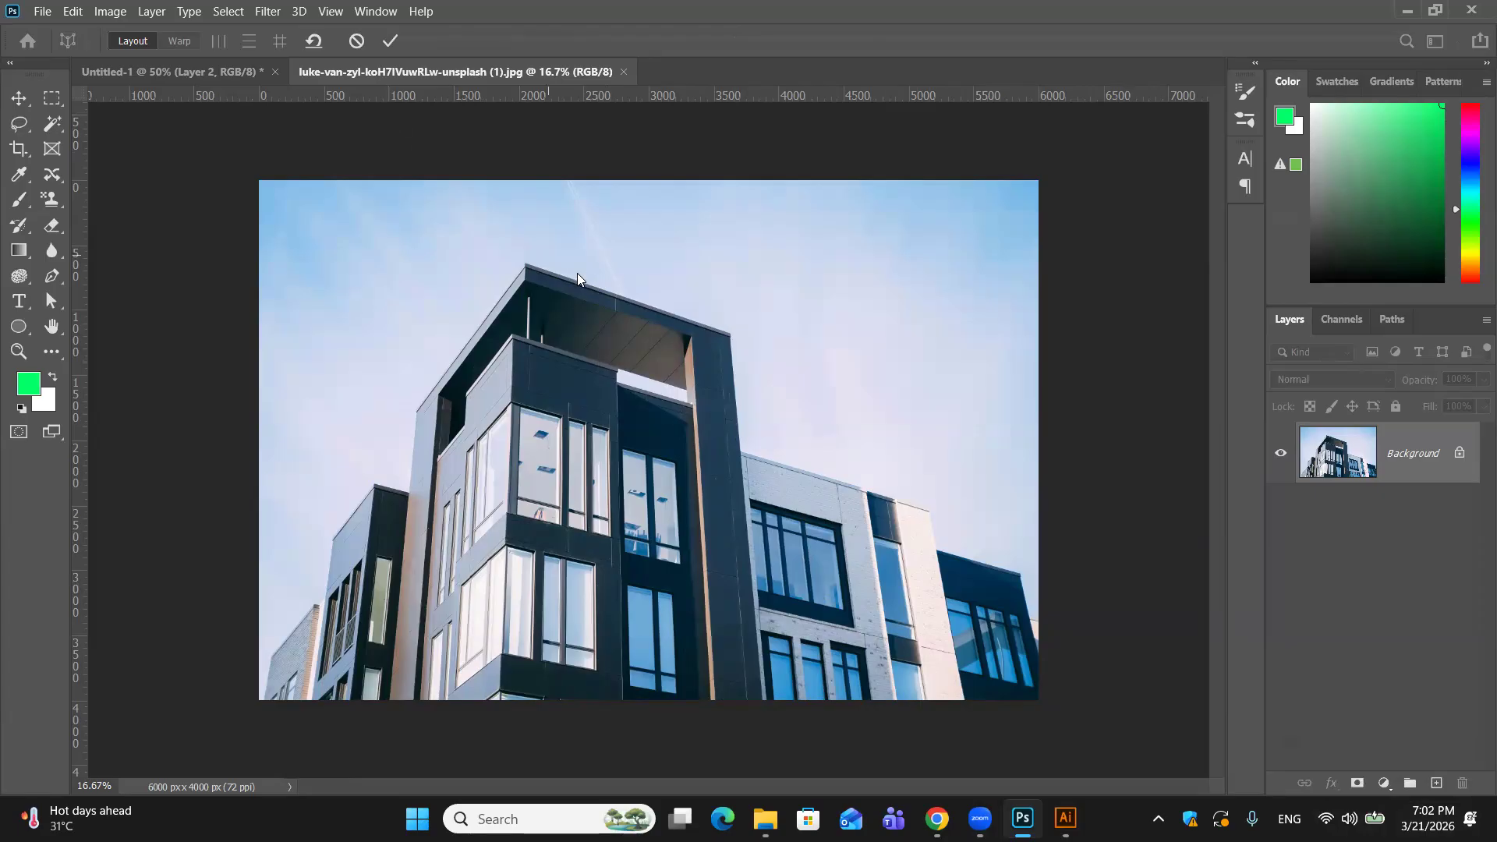
{"action": "left_click", "coordinate": [74, 11]}
{"action": "left_click", "coordinate": [834, 340]}
{"action": "left_click_drag", "start_coordinate": [935, 548], "coordinate": [1090, 652]}
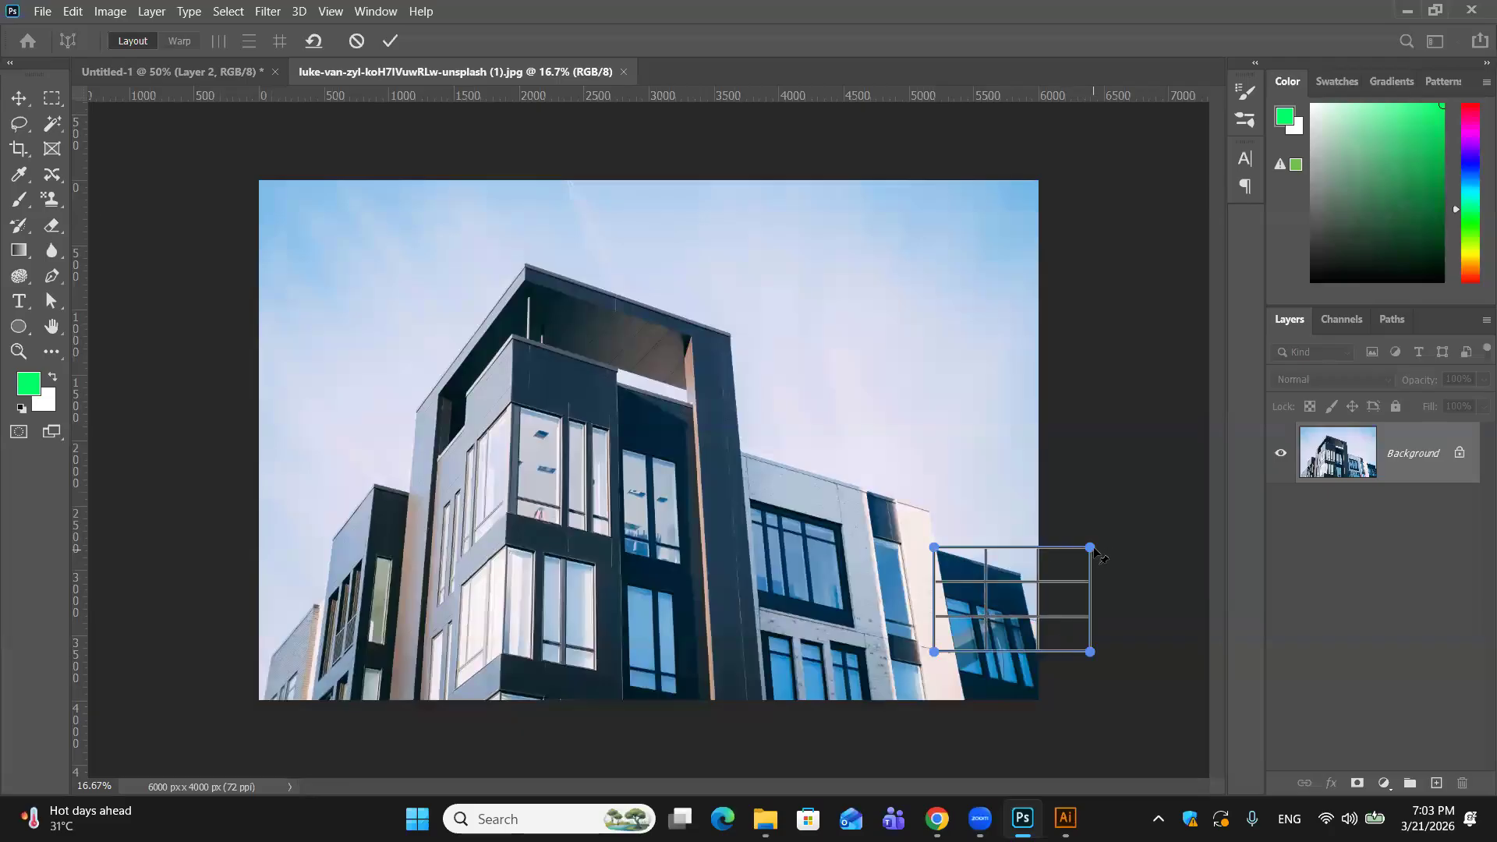
Step: Fit the plane's corners to the dark end block, and commit the Perspective Warp with an extra plane placed over the light wing
{"action": "left_click_drag", "start_coordinate": [1091, 549], "coordinate": [1015, 576]}
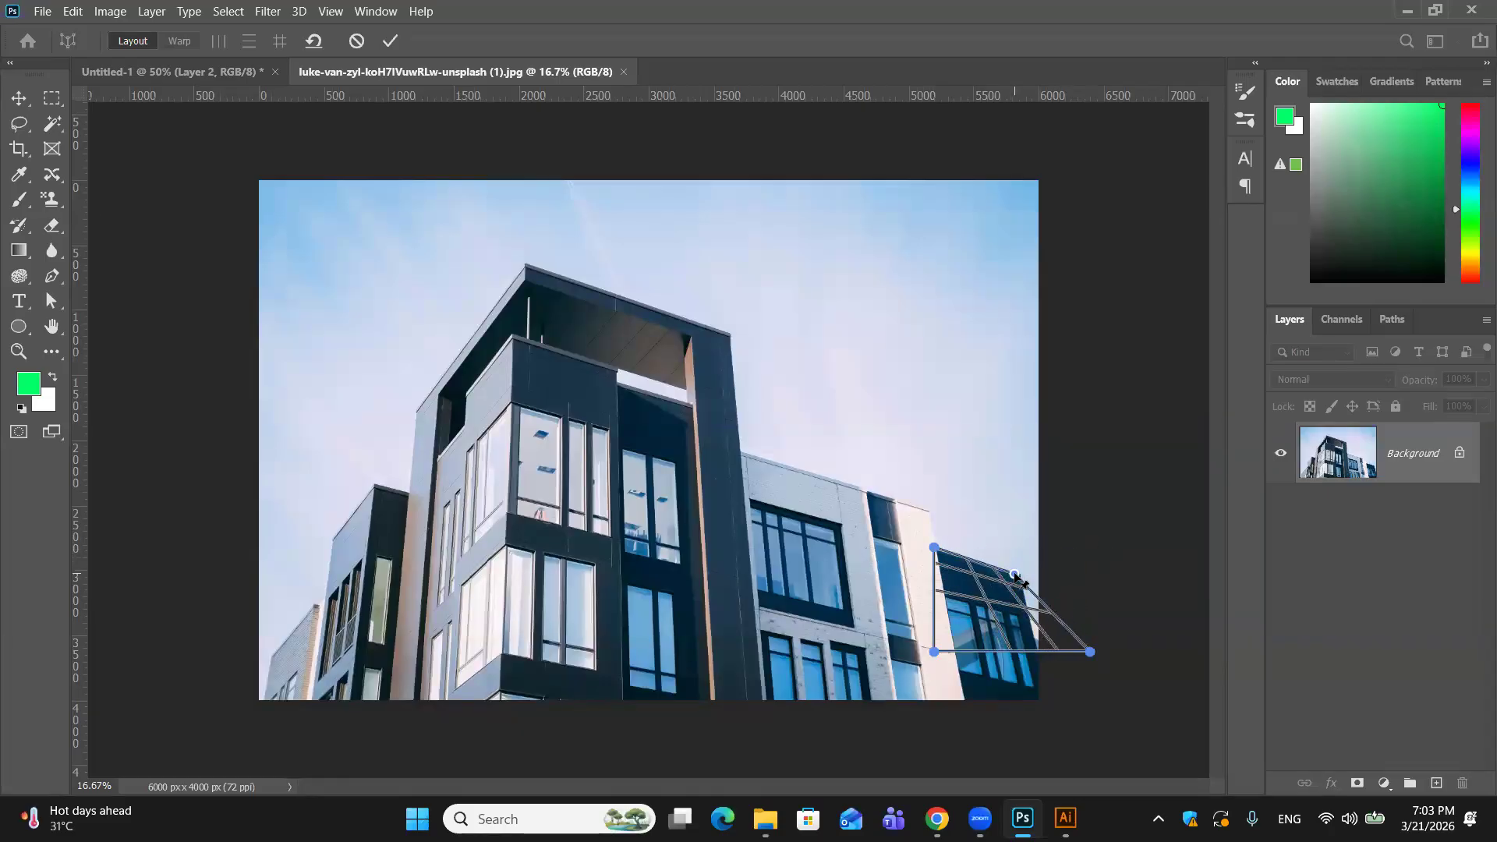
{"action": "left_click_drag", "start_coordinate": [935, 653], "coordinate": [969, 709]}
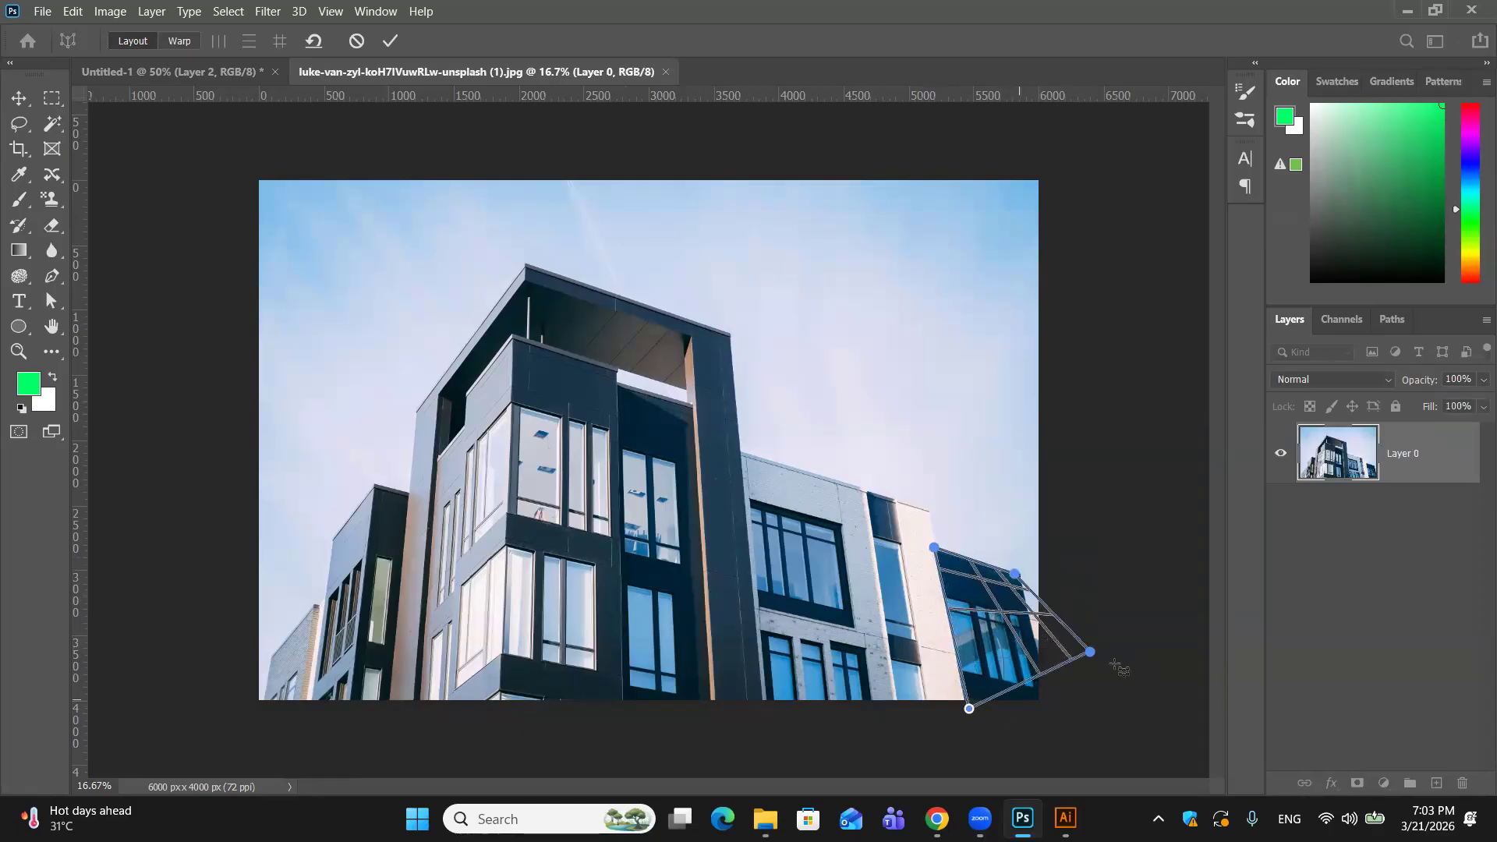
{"action": "left_click_drag", "start_coordinate": [1092, 653], "coordinate": [1044, 697]}
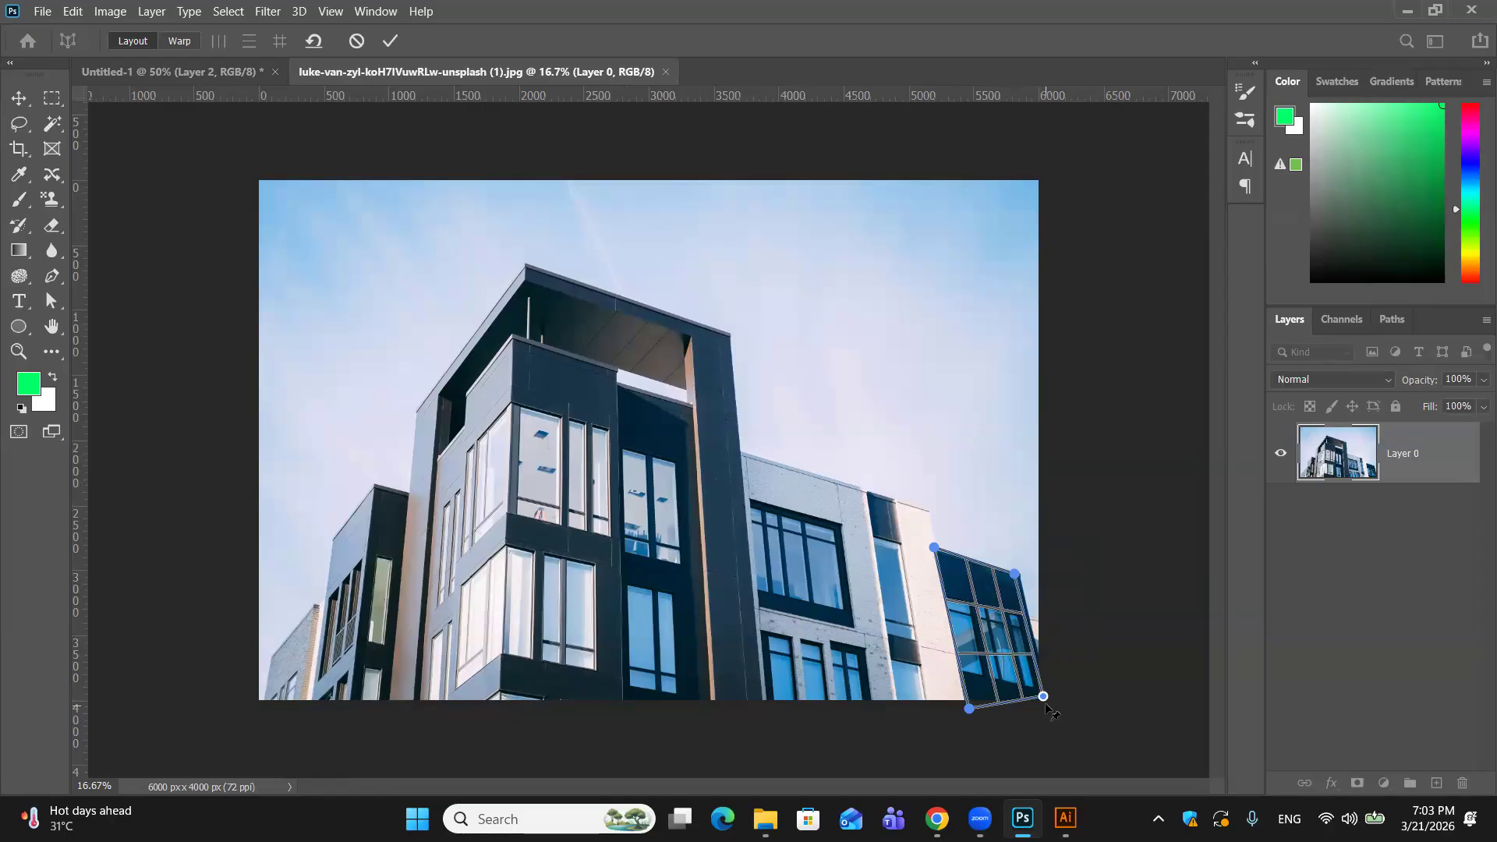
{"action": "mouse_move", "coordinate": [1043, 696]}
{"action": "left_mouse_down"}
{"action": "mouse_move", "coordinate": [1027, 686]}
{"action": "mouse_move", "coordinate": [1039, 694]}
{"action": "left_mouse_up"}
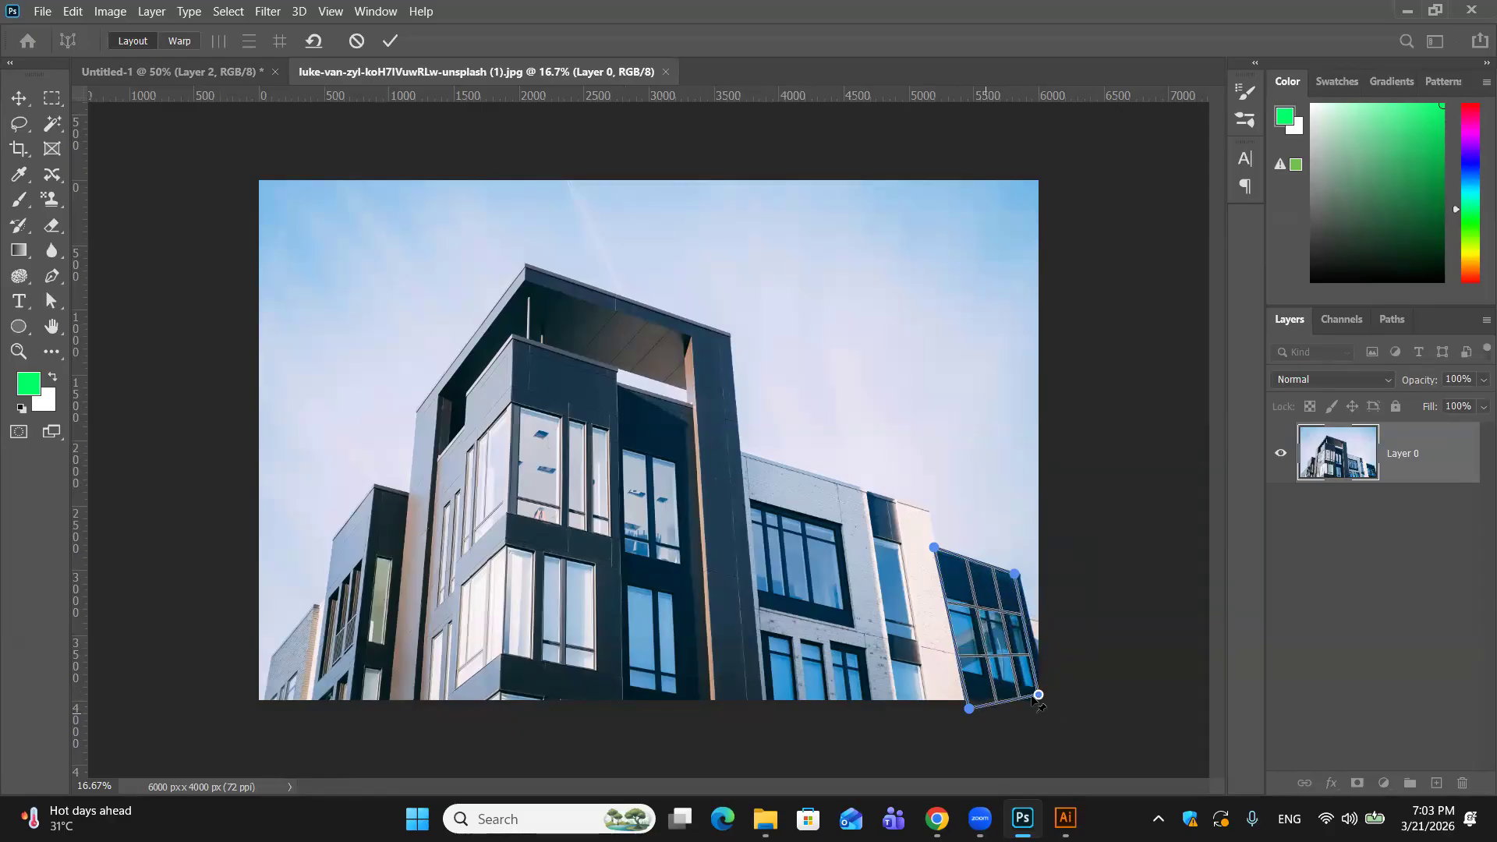
{"action": "left_click_drag", "start_coordinate": [969, 709], "coordinate": [963, 703]}
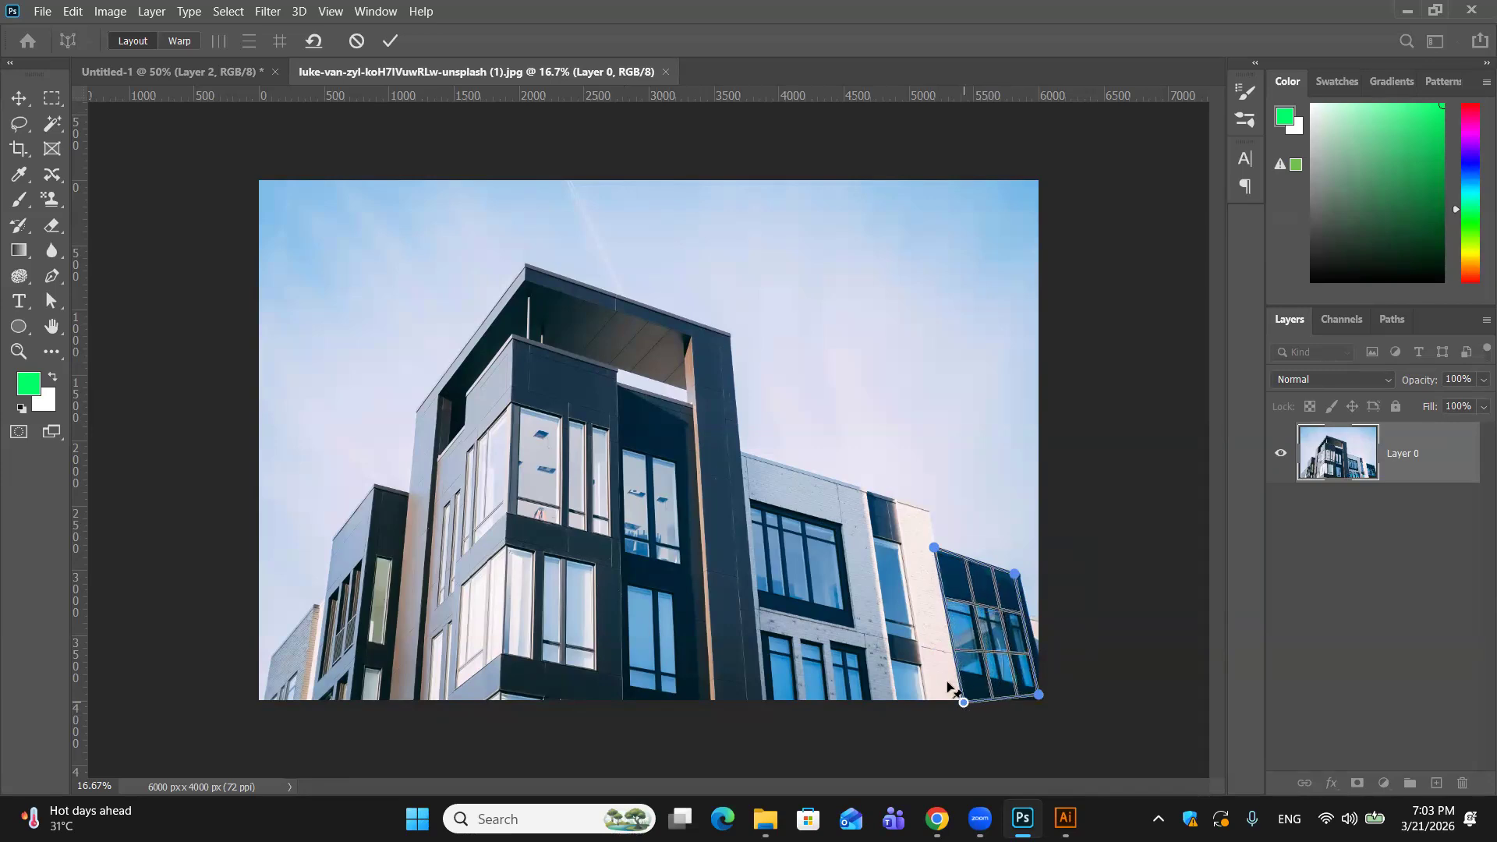
{"action": "left_click", "coordinate": [772, 484]}
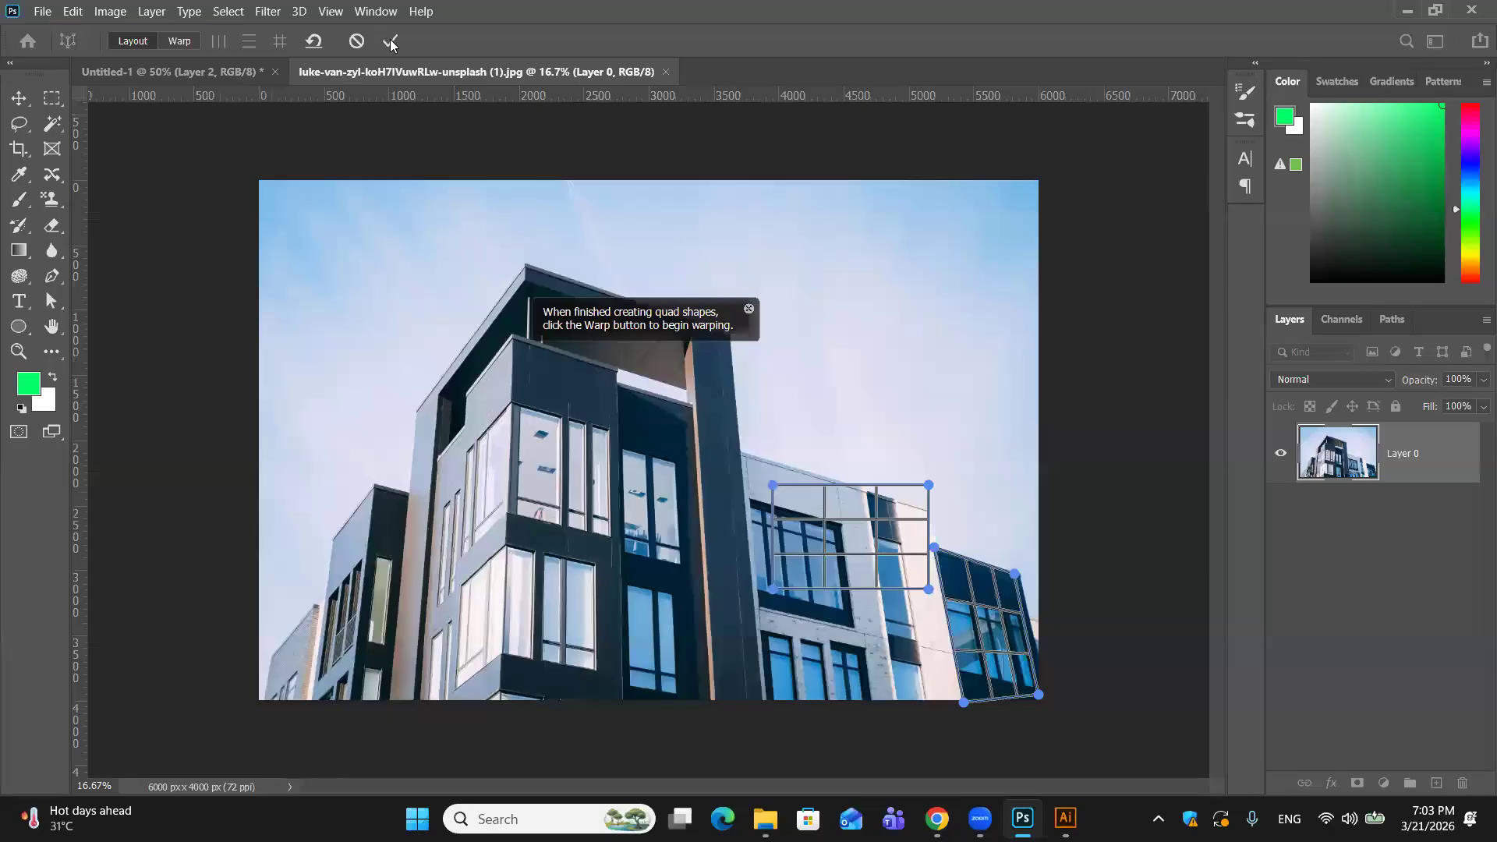
{"action": "left_click", "coordinate": [391, 41]}
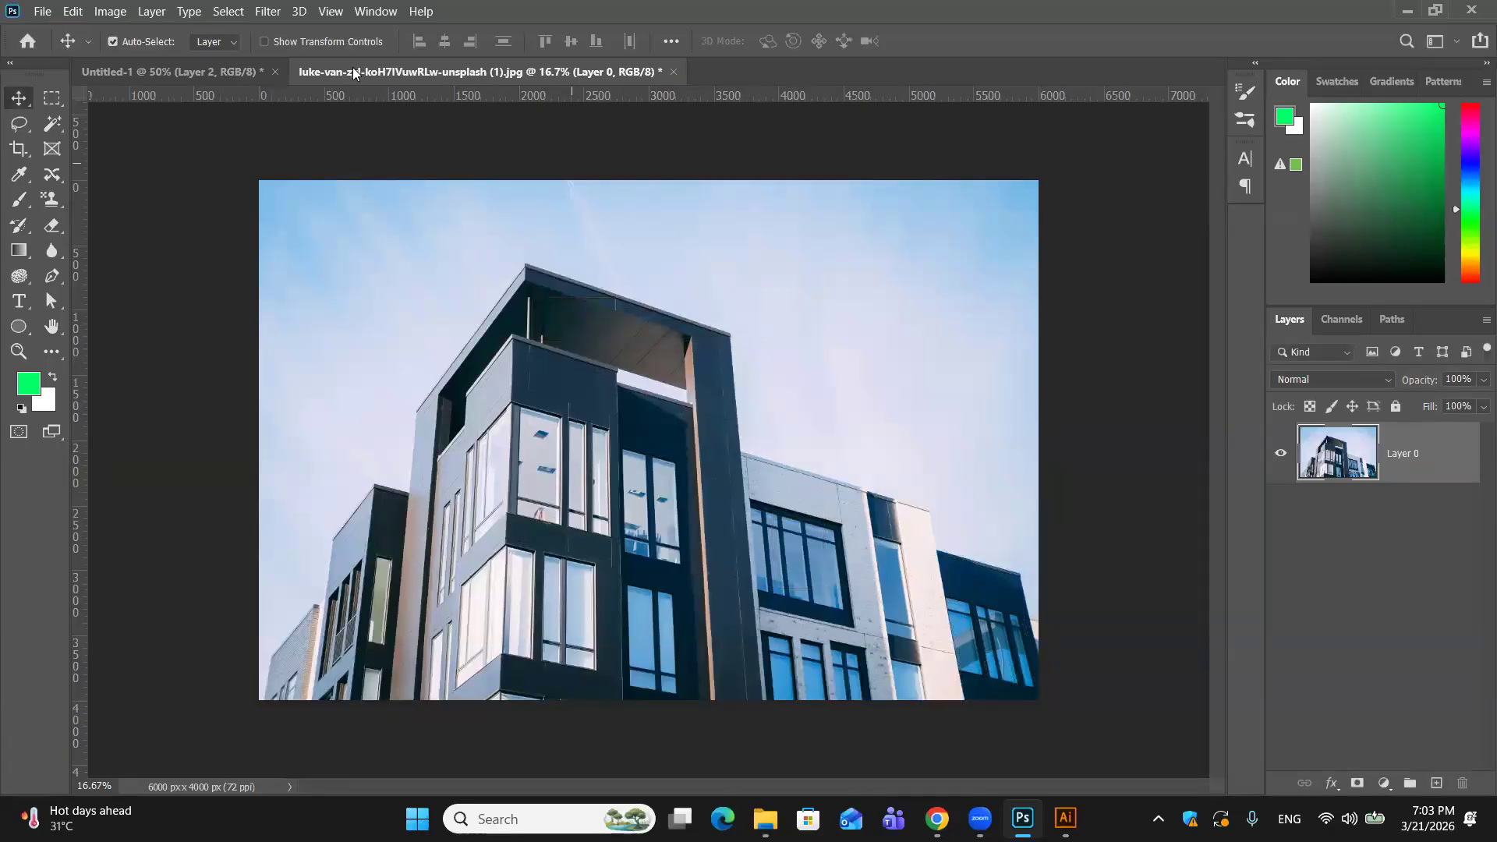
Step: Start Perspective Warp again and fit a first plane to the central tower's left face, down to the photo's lower edge
{"action": "left_click", "coordinate": [73, 11]}
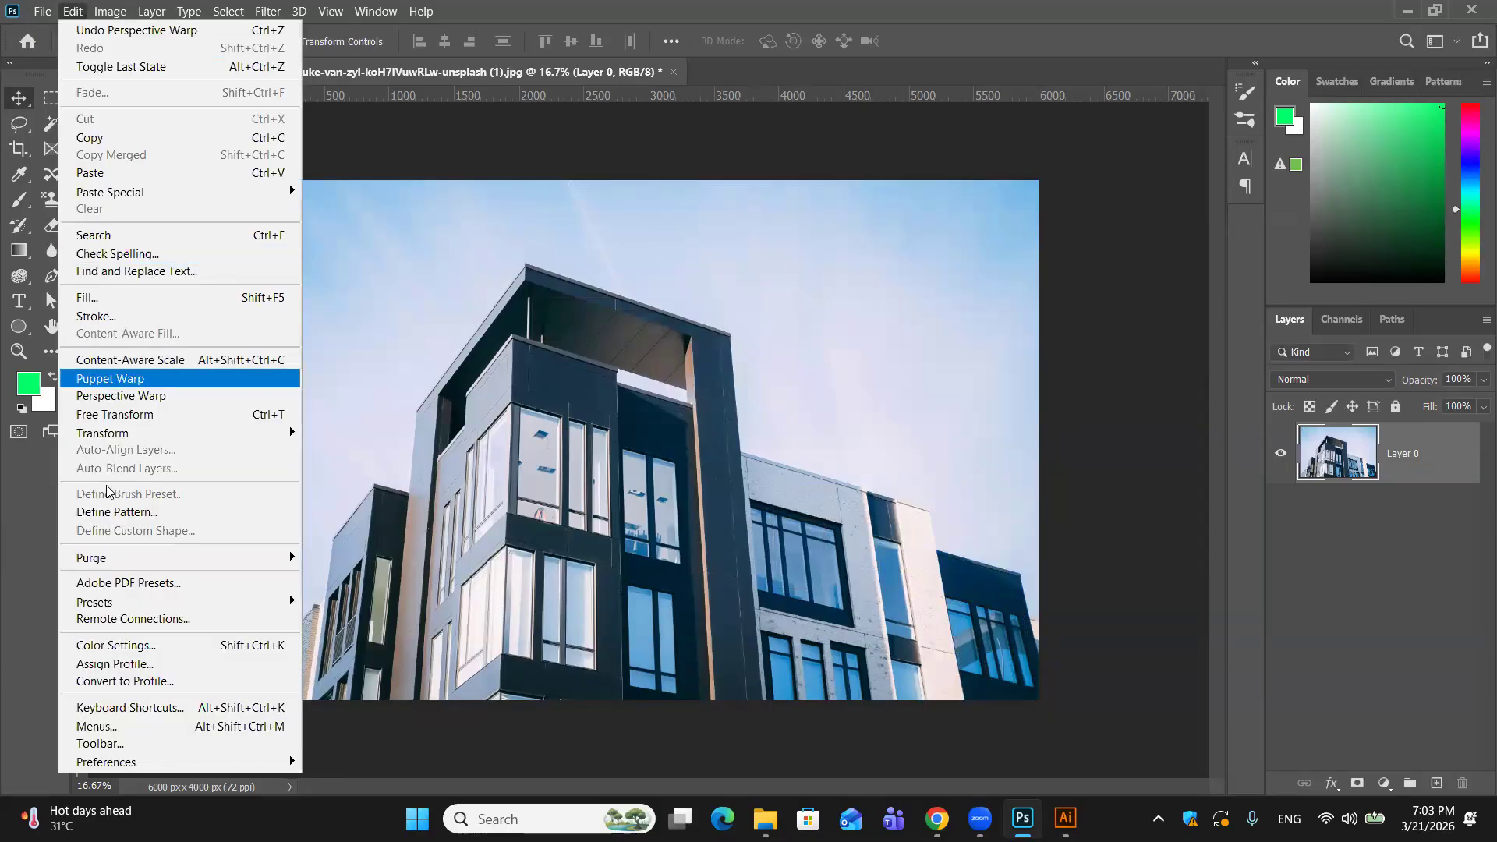
{"action": "left_click", "coordinate": [121, 396]}
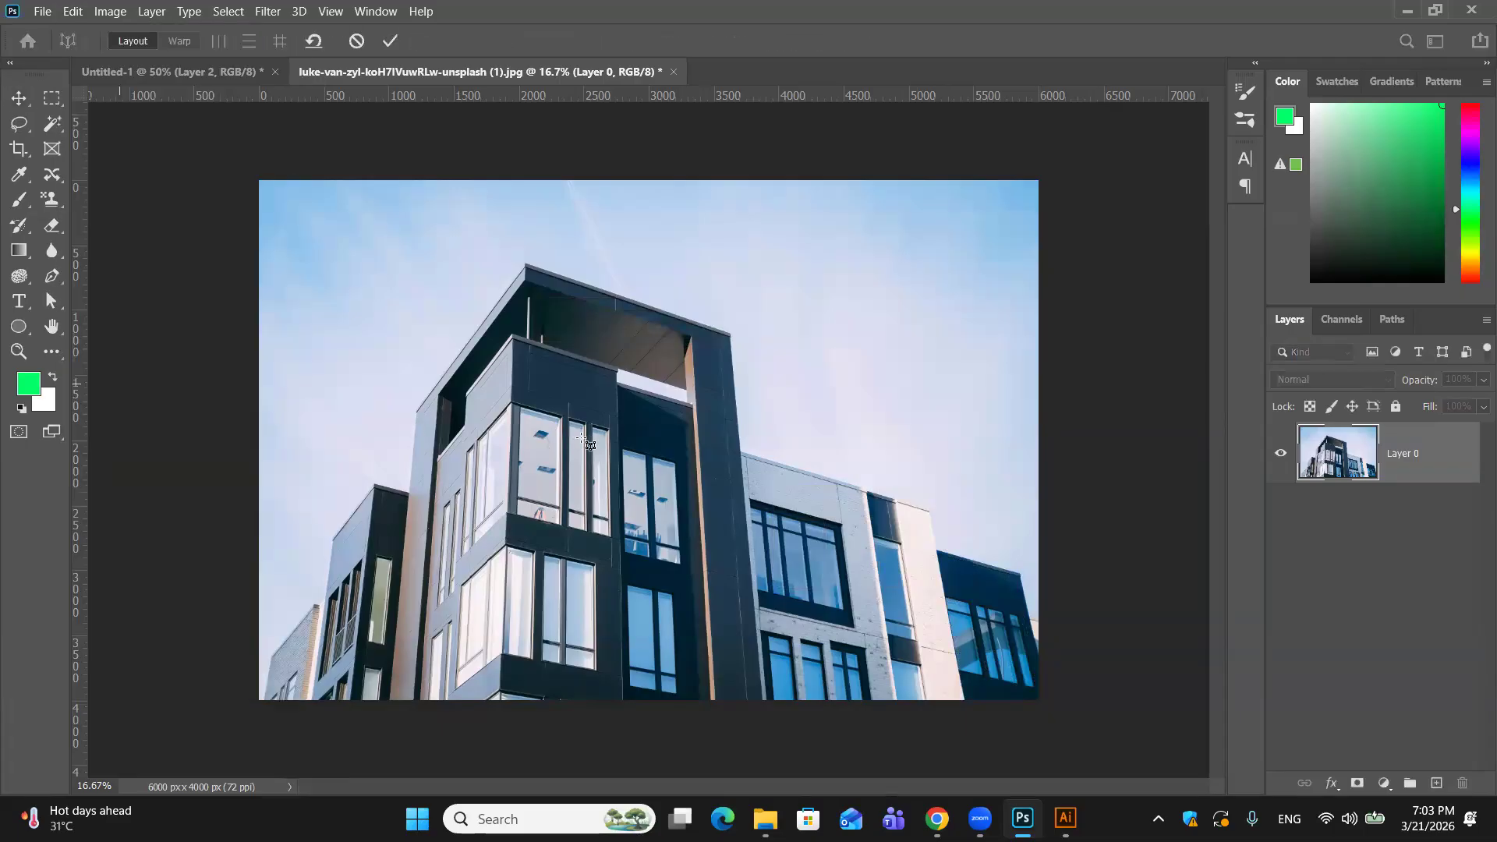
{"action": "left_click", "coordinate": [414, 406]}
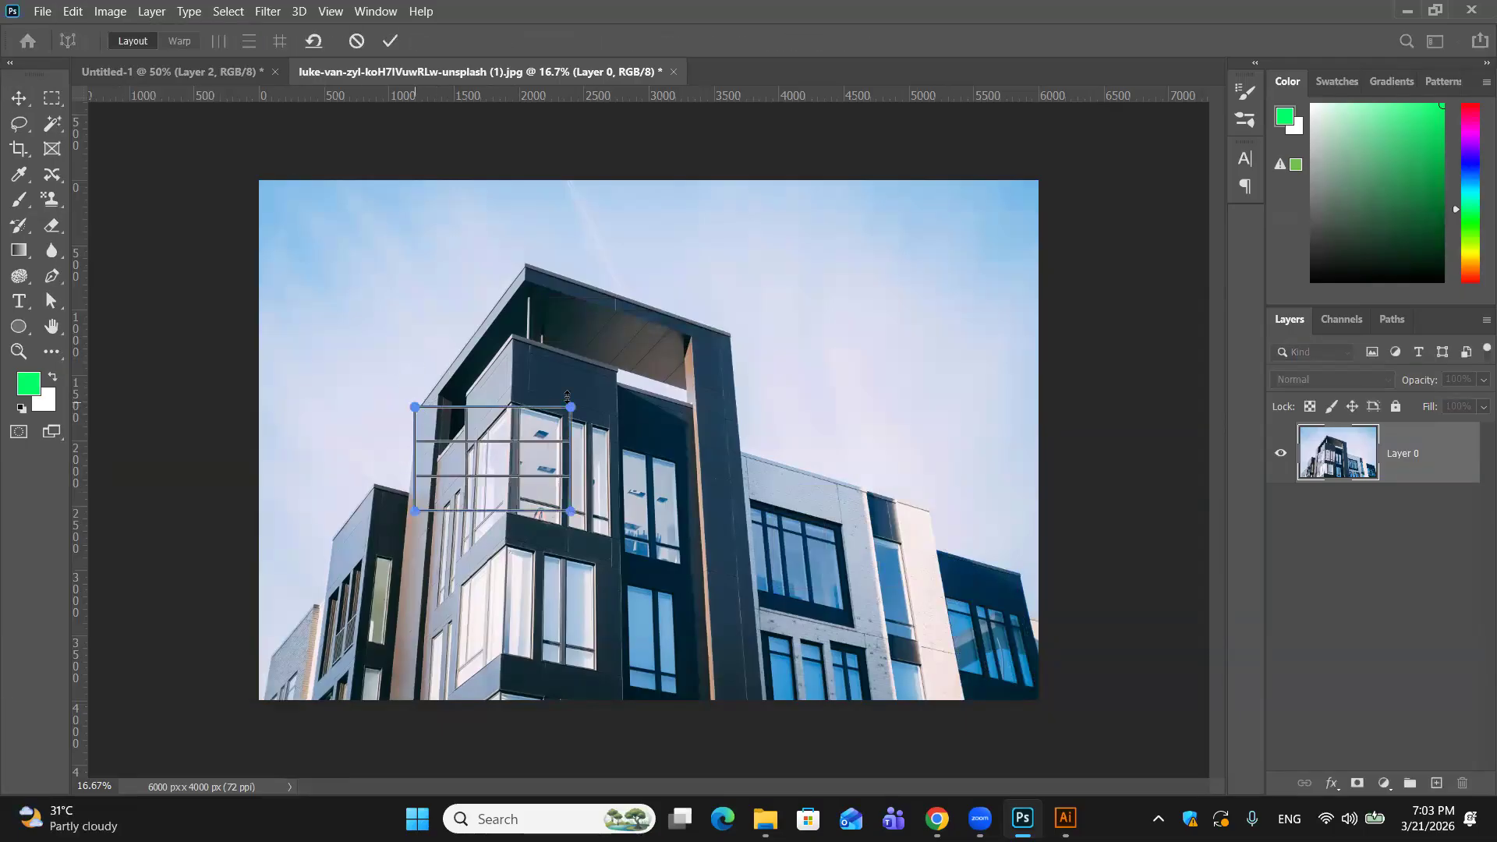
{"action": "left_click_drag", "start_coordinate": [571, 407], "coordinate": [526, 267]}
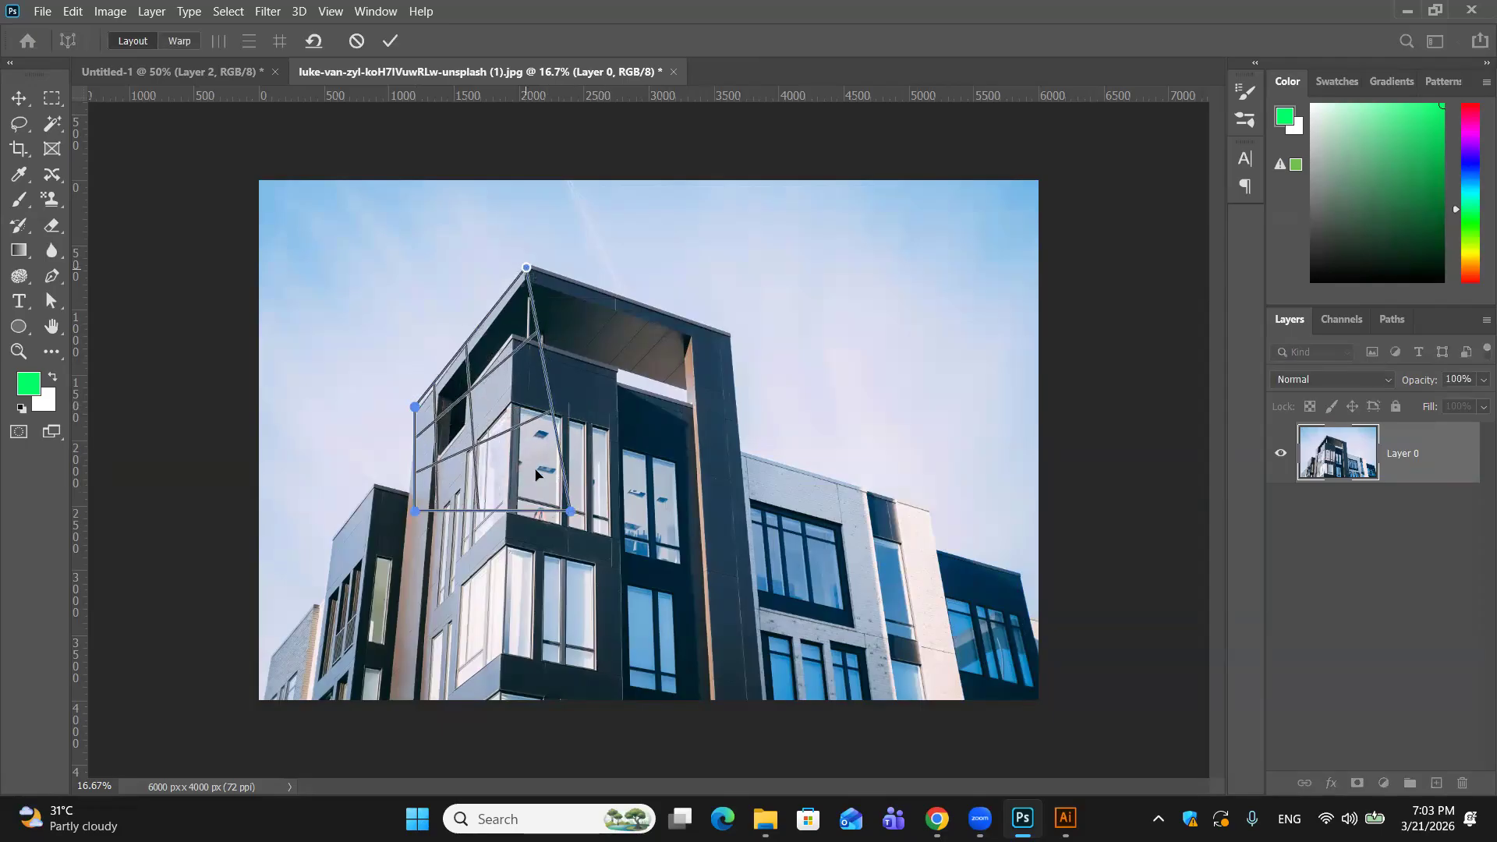
{"action": "left_click_drag", "start_coordinate": [571, 512], "coordinate": [505, 701]}
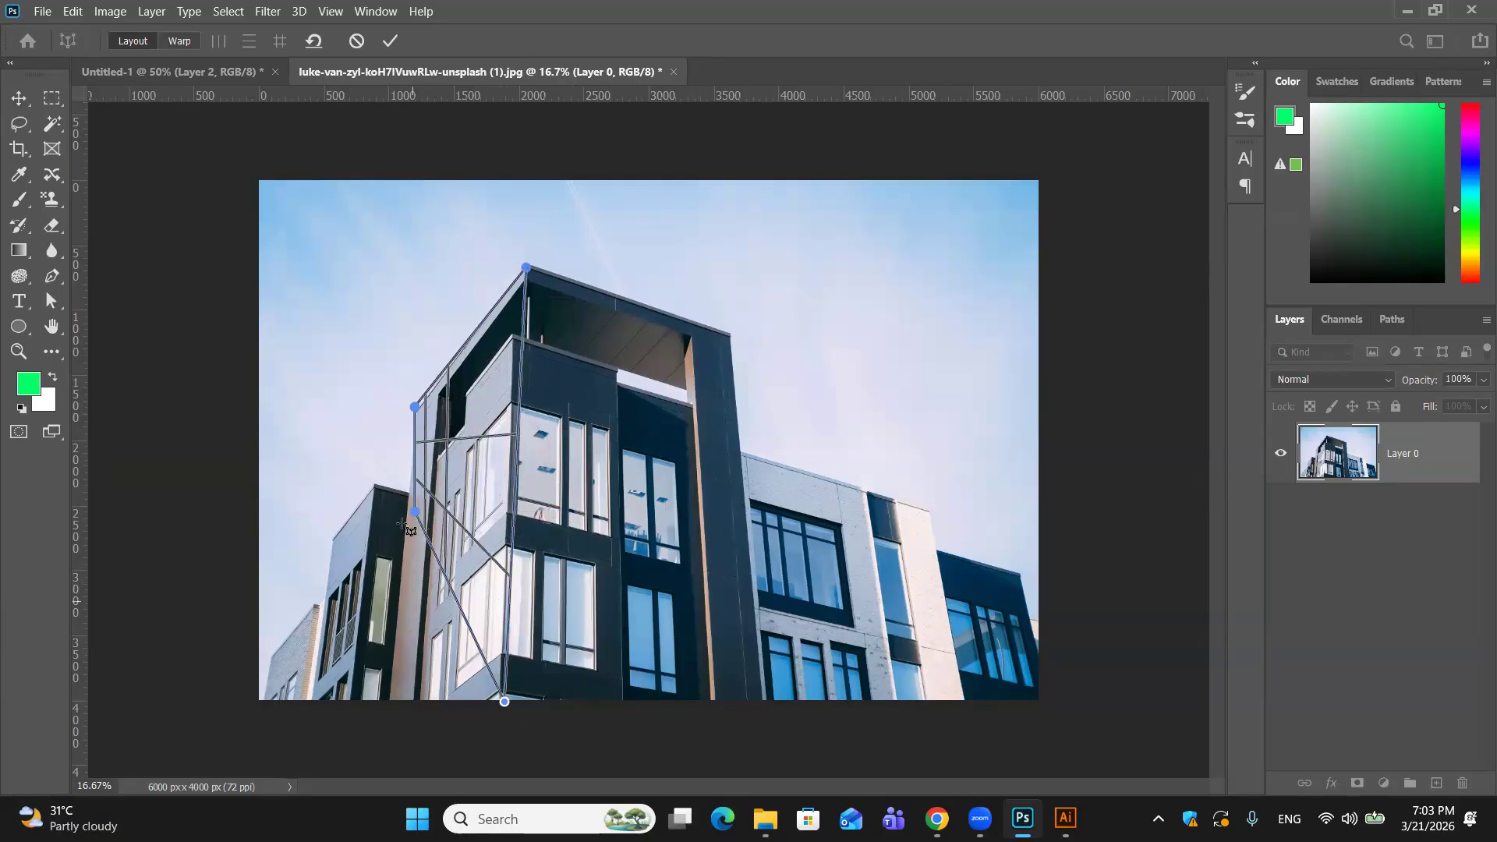
{"action": "left_click_drag", "start_coordinate": [415, 513], "coordinate": [387, 705]}
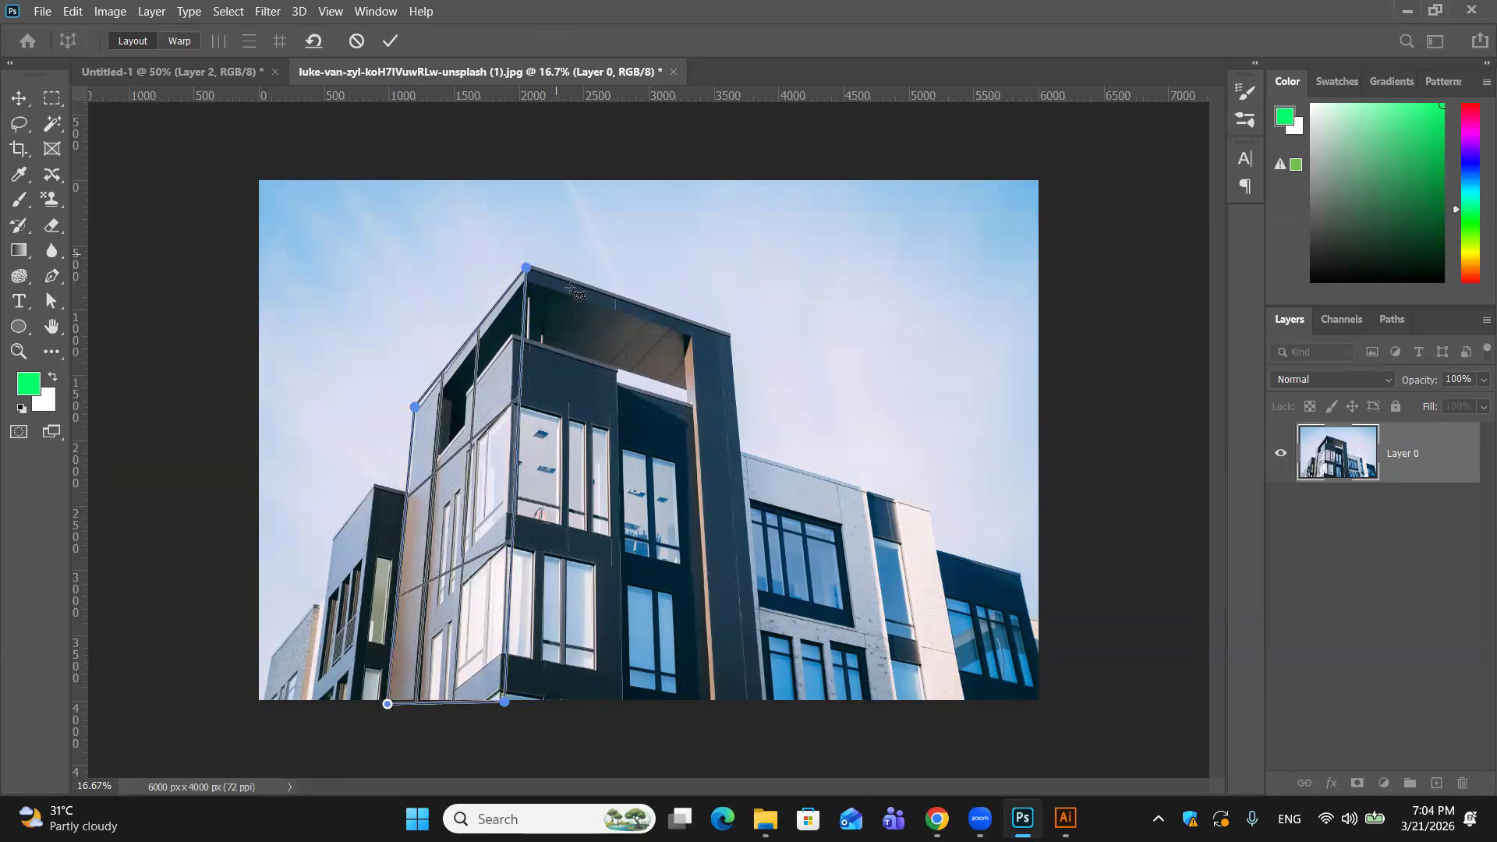
Step: Fit a second plane to the central tower's right face, joined to the first plane along the tower's front edge
{"action": "left_click", "coordinate": [726, 340]}
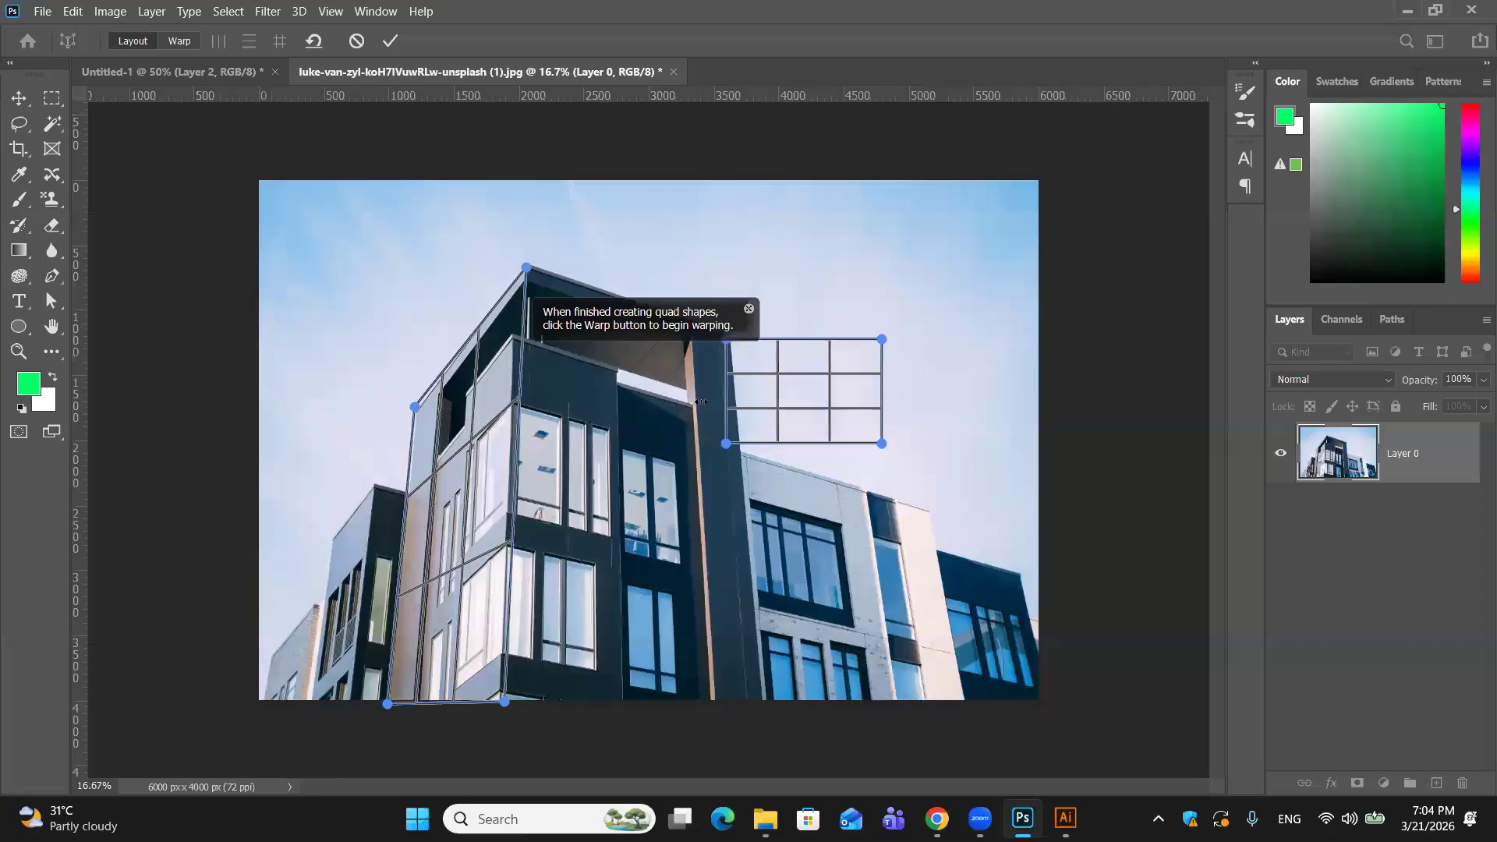
{"action": "left_click_drag", "start_coordinate": [726, 443], "coordinate": [504, 701]}
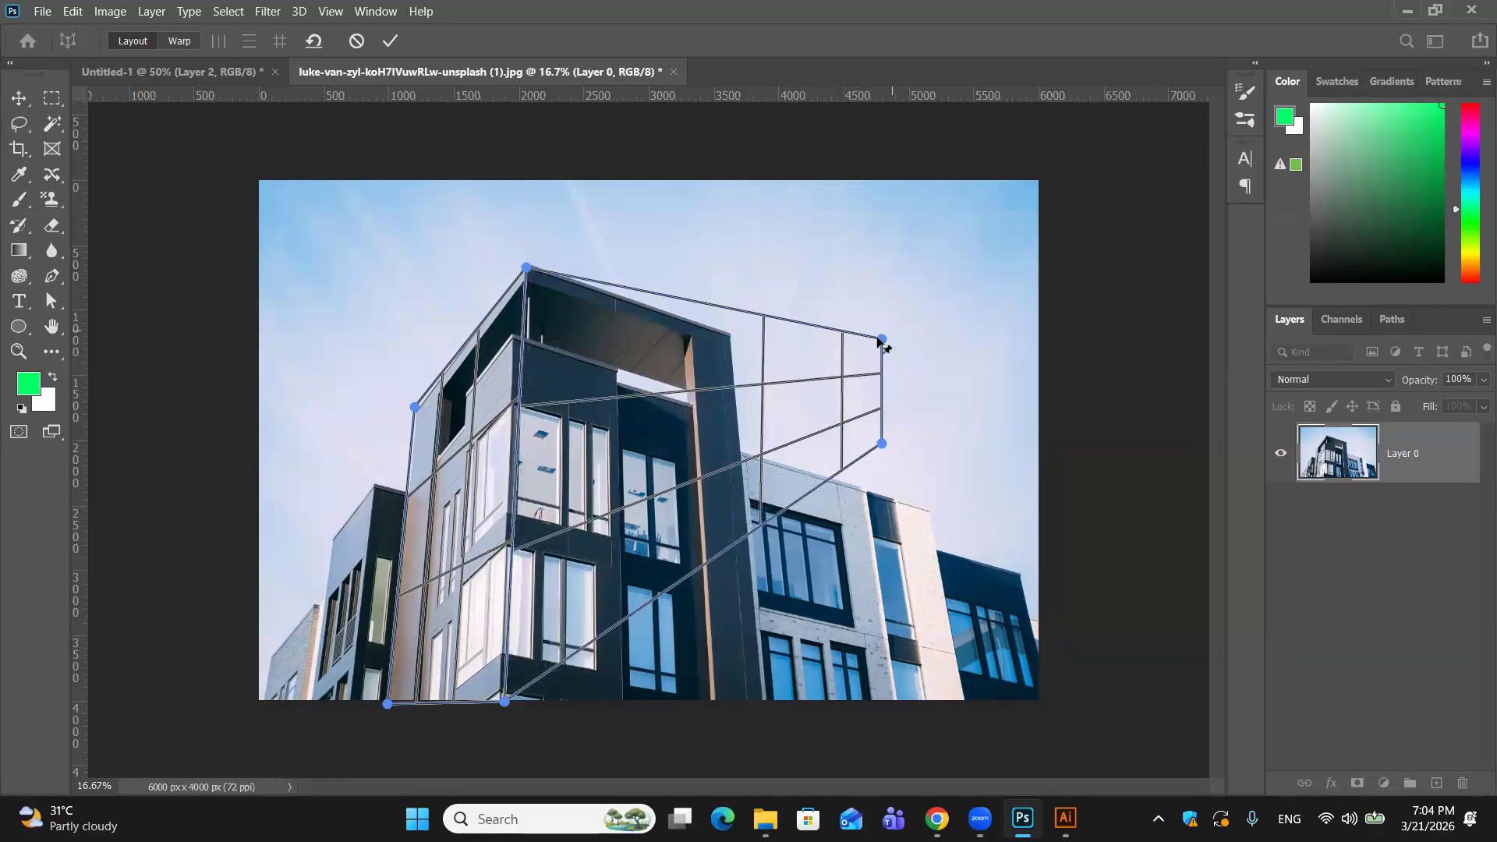
{"action": "left_click_drag", "start_coordinate": [881, 341], "coordinate": [734, 335]}
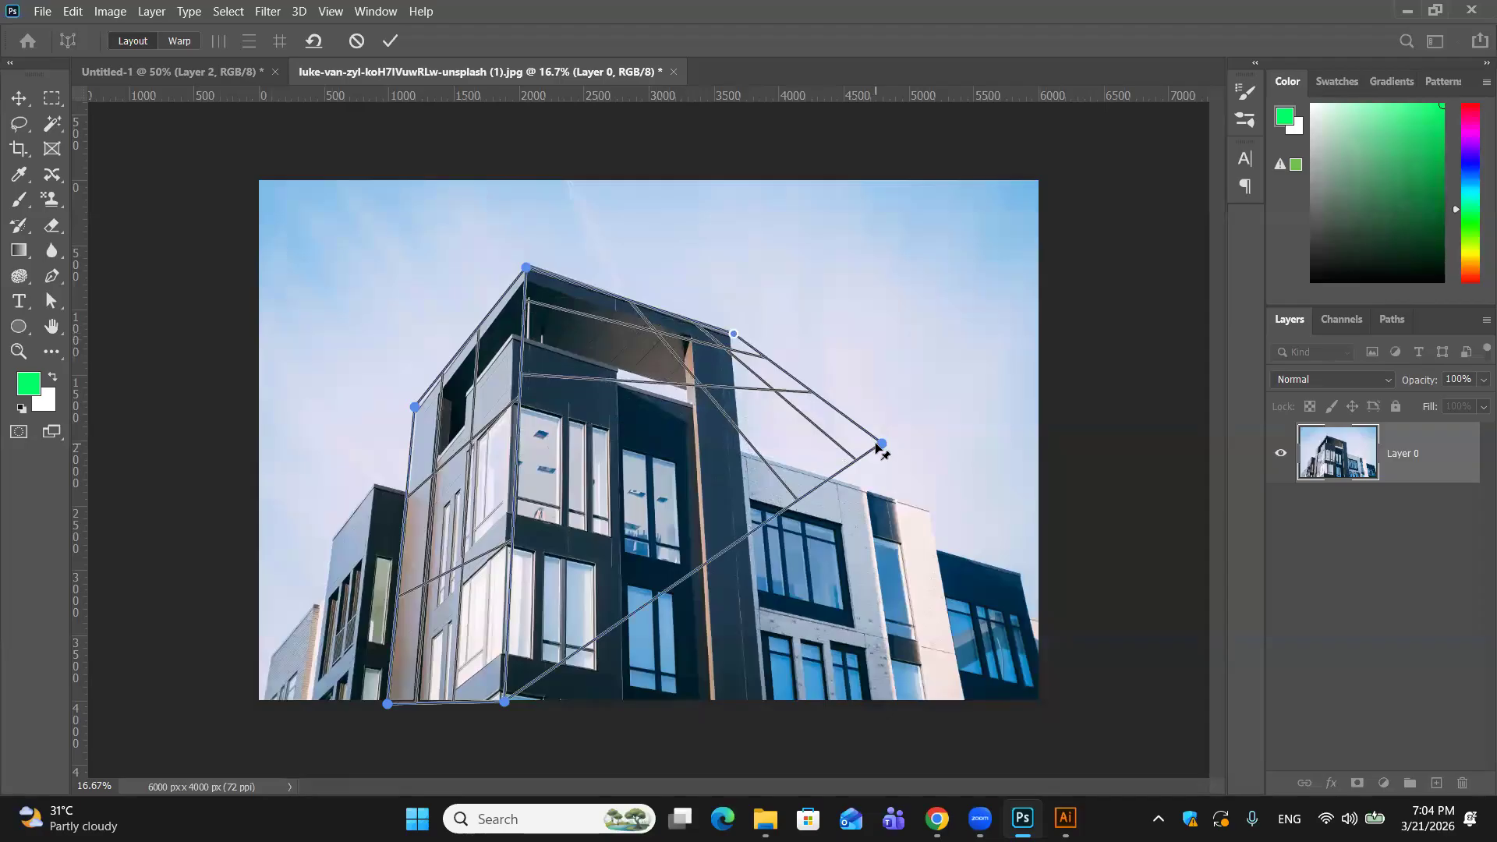
{"action": "left_click_drag", "start_coordinate": [882, 445], "coordinate": [766, 712]}
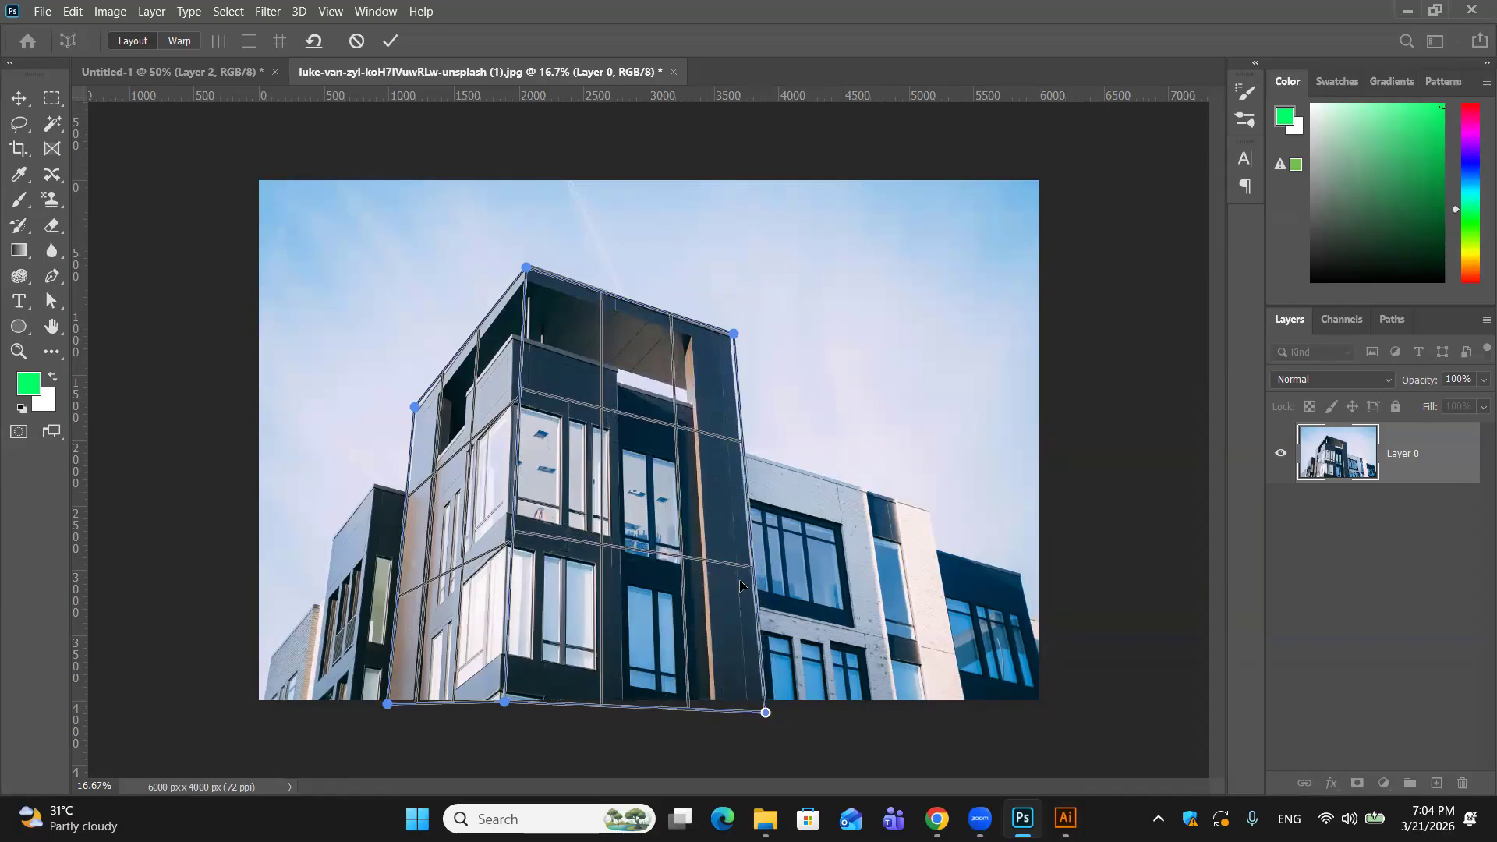
{"action": "left_click_drag", "start_coordinate": [739, 332], "coordinate": [736, 336]}
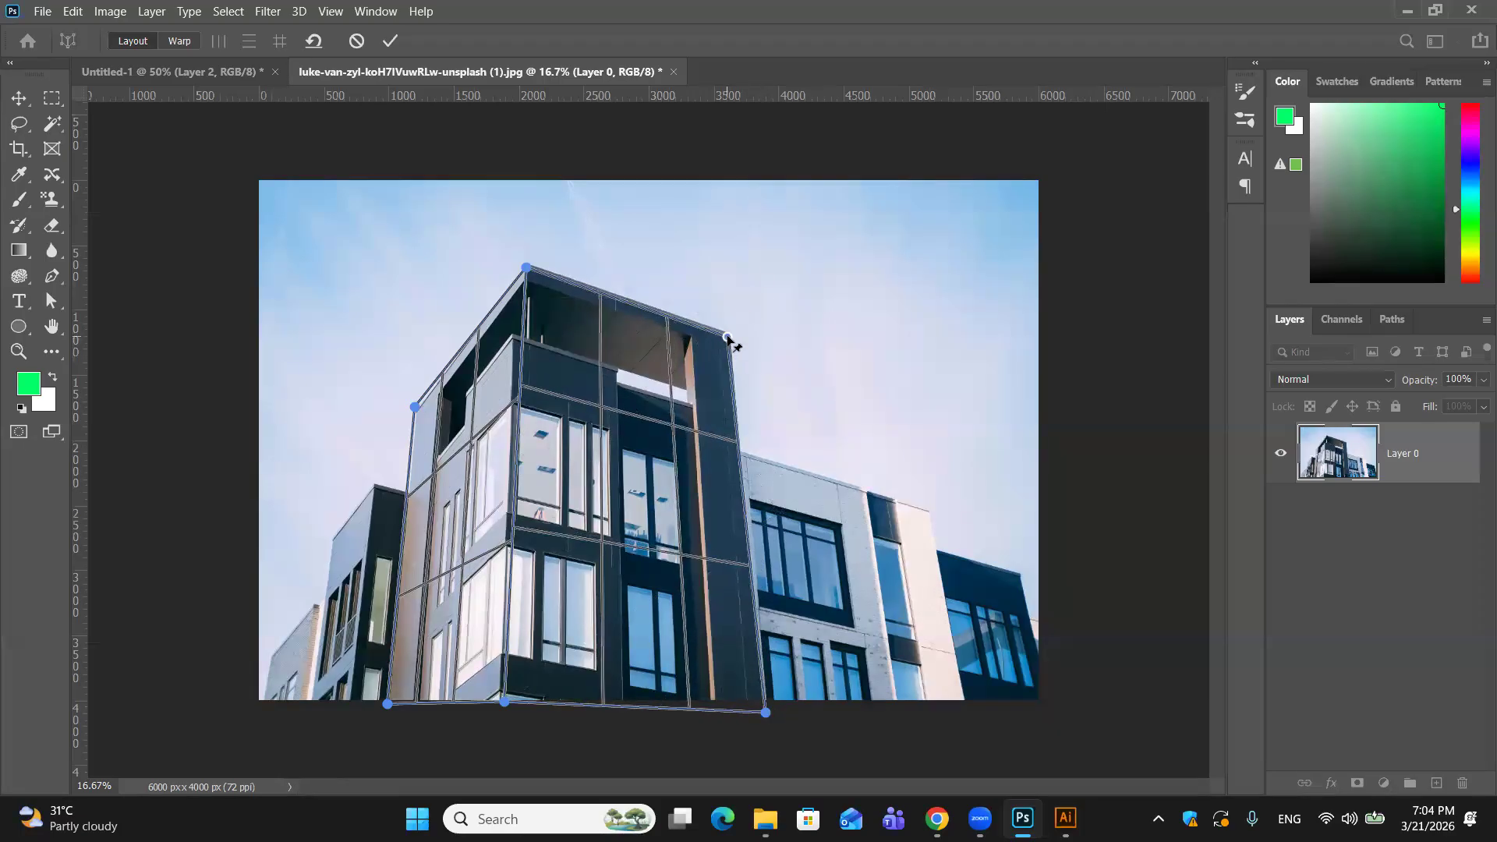
Step: Try to fit a third plane to the light wing beside the tower, and cancel the Perspective Warp
{"action": "left_click", "coordinate": [859, 512]}
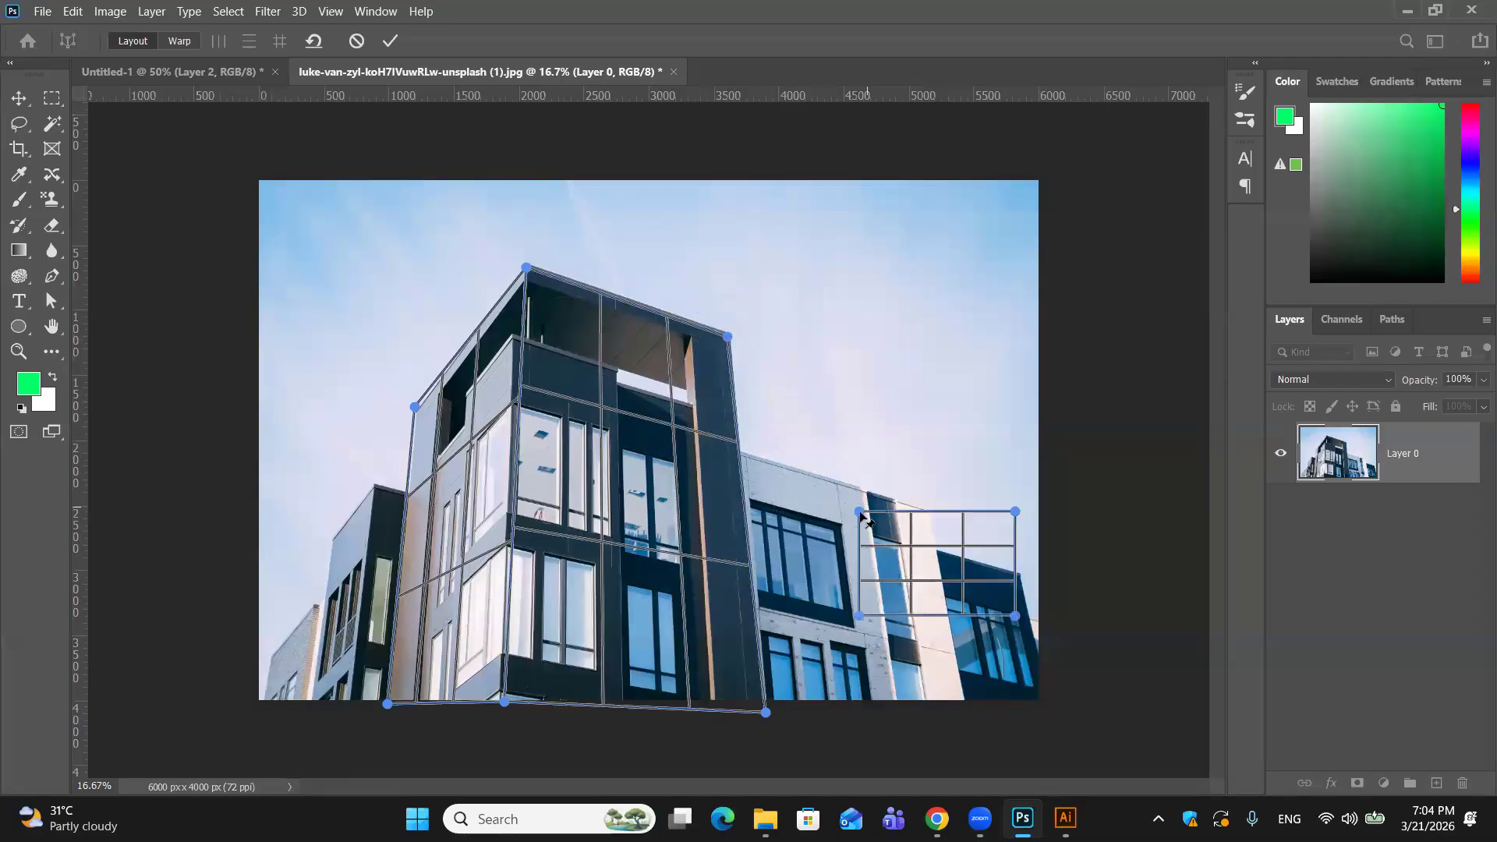
{"action": "left_click_drag", "start_coordinate": [860, 512], "coordinate": [746, 456]}
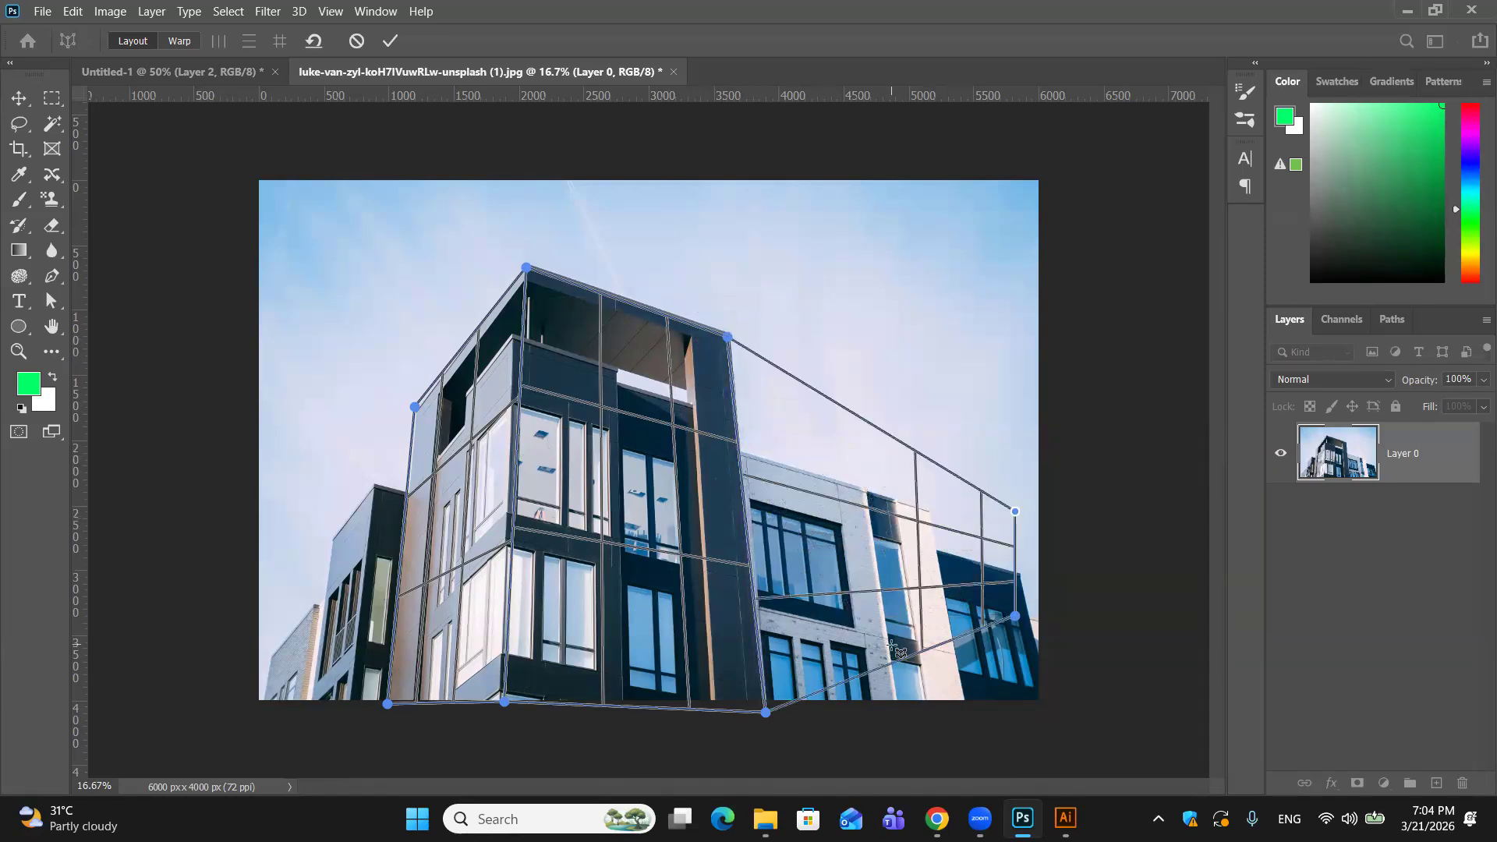
{"action": "key", "text": "ctrl+z"}
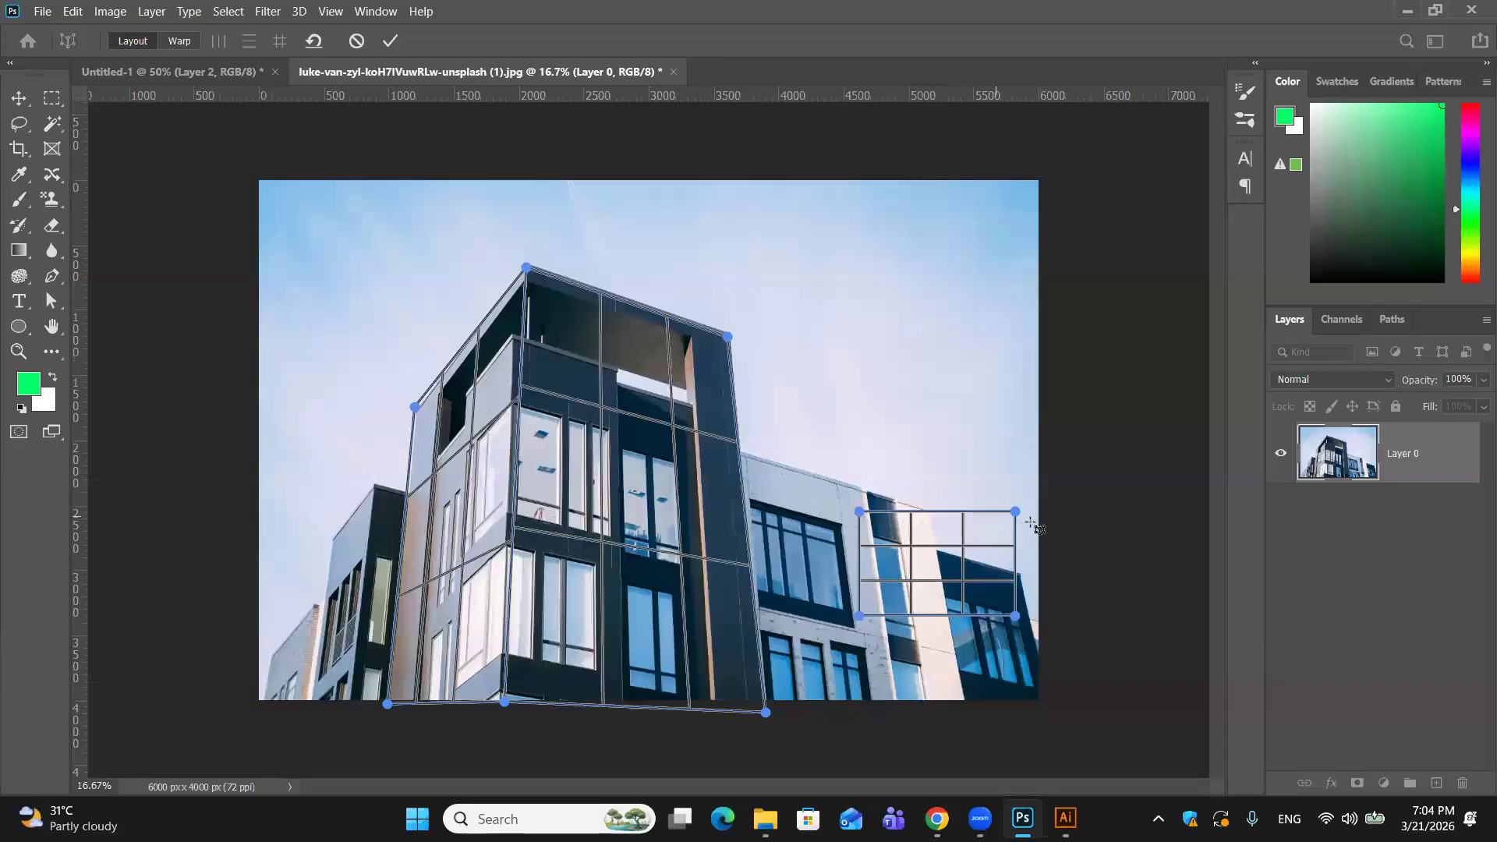
{"action": "left_click_drag", "start_coordinate": [1016, 513], "coordinate": [862, 490]}
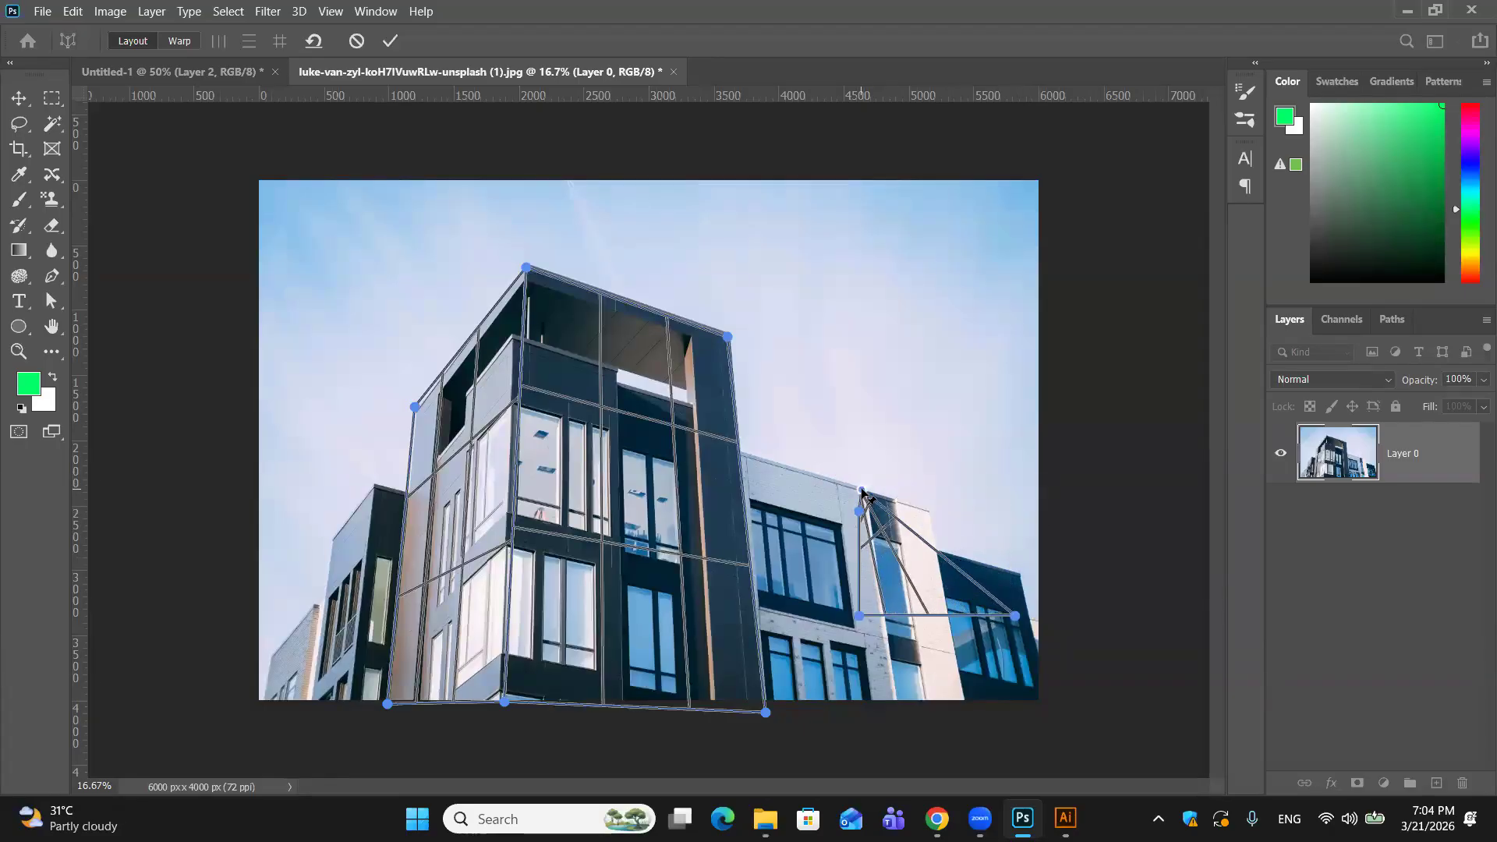
{"action": "left_click_drag", "start_coordinate": [858, 615], "coordinate": [1014, 628]}
{"action": "left_click_drag", "start_coordinate": [980, 683], "coordinate": [917, 750]}
{"action": "key", "text": "ctrl+z"}
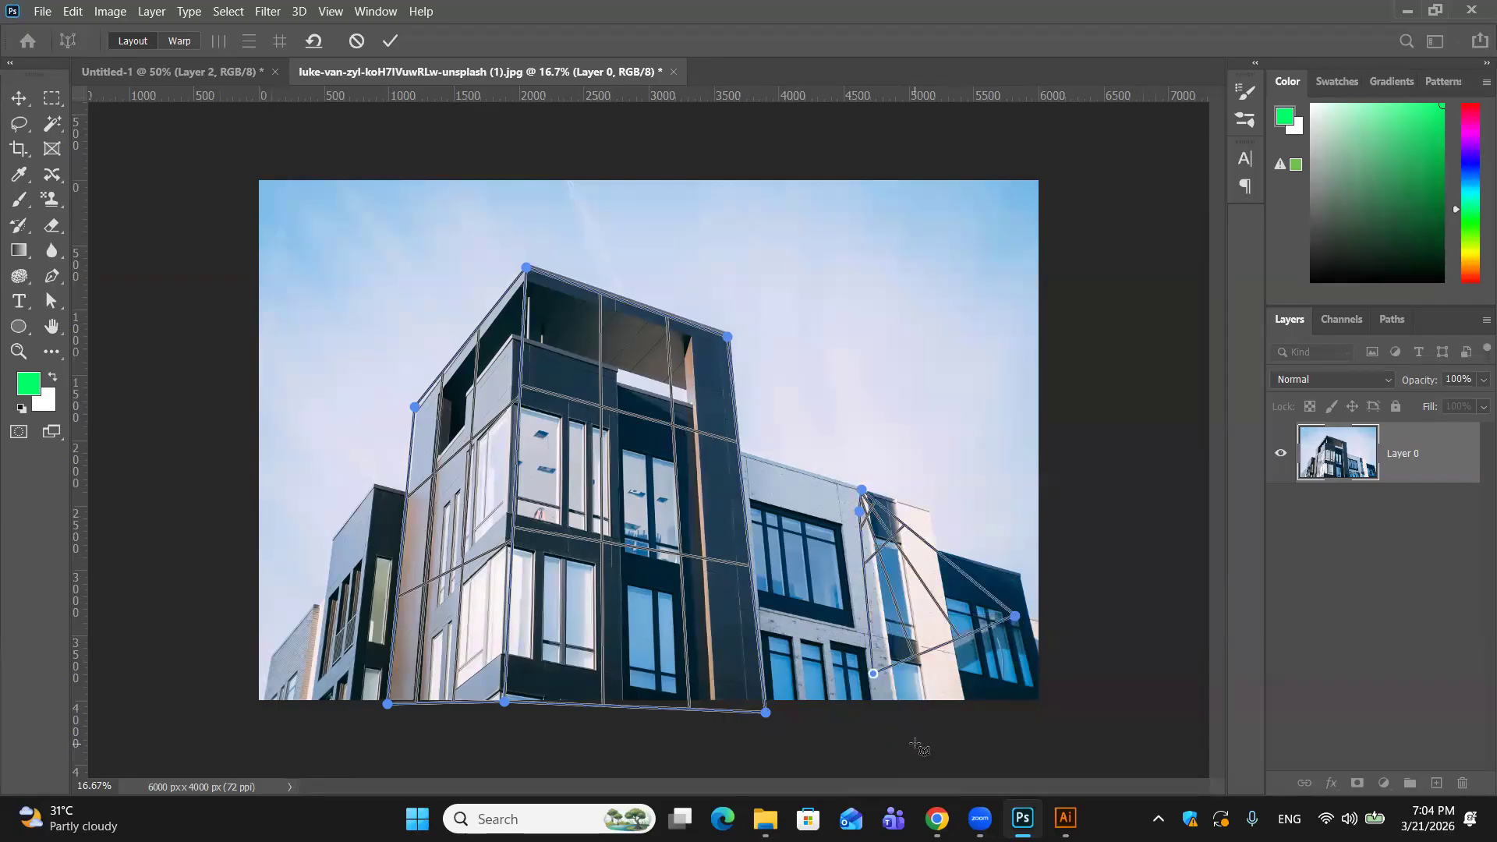
{"action": "left_click", "coordinate": [898, 384]}
{"action": "key", "text": "ctrl+z"}
{"action": "left_click_drag", "start_coordinate": [873, 673], "coordinate": [845, 672]}
{"action": "key", "text": "Escape"}
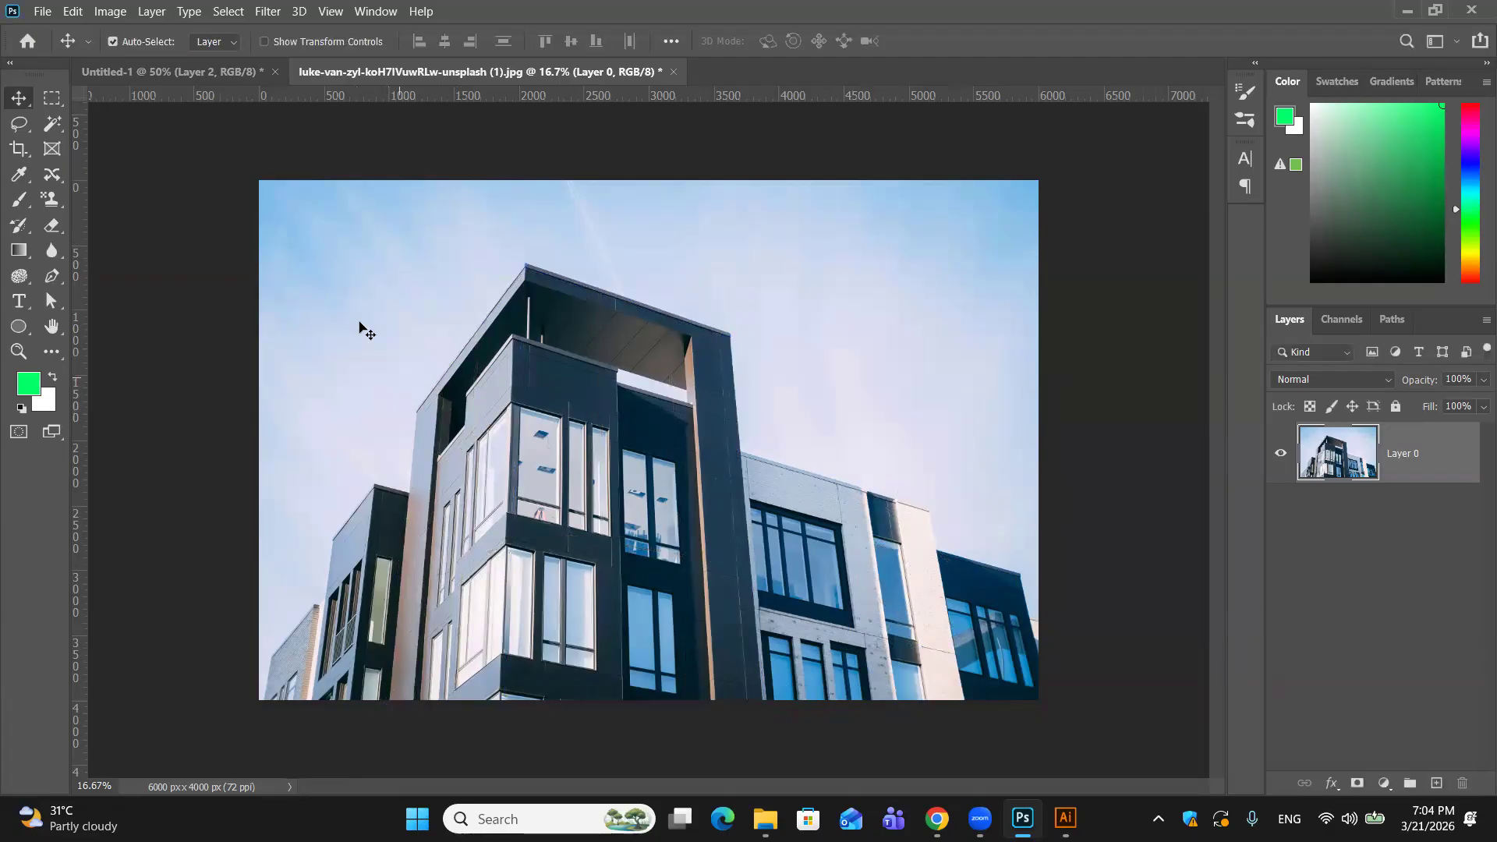
Step: Restart Perspective Warp and fit a plane to the small light block at the building's far left end
{"action": "left_click", "coordinate": [78, 12]}
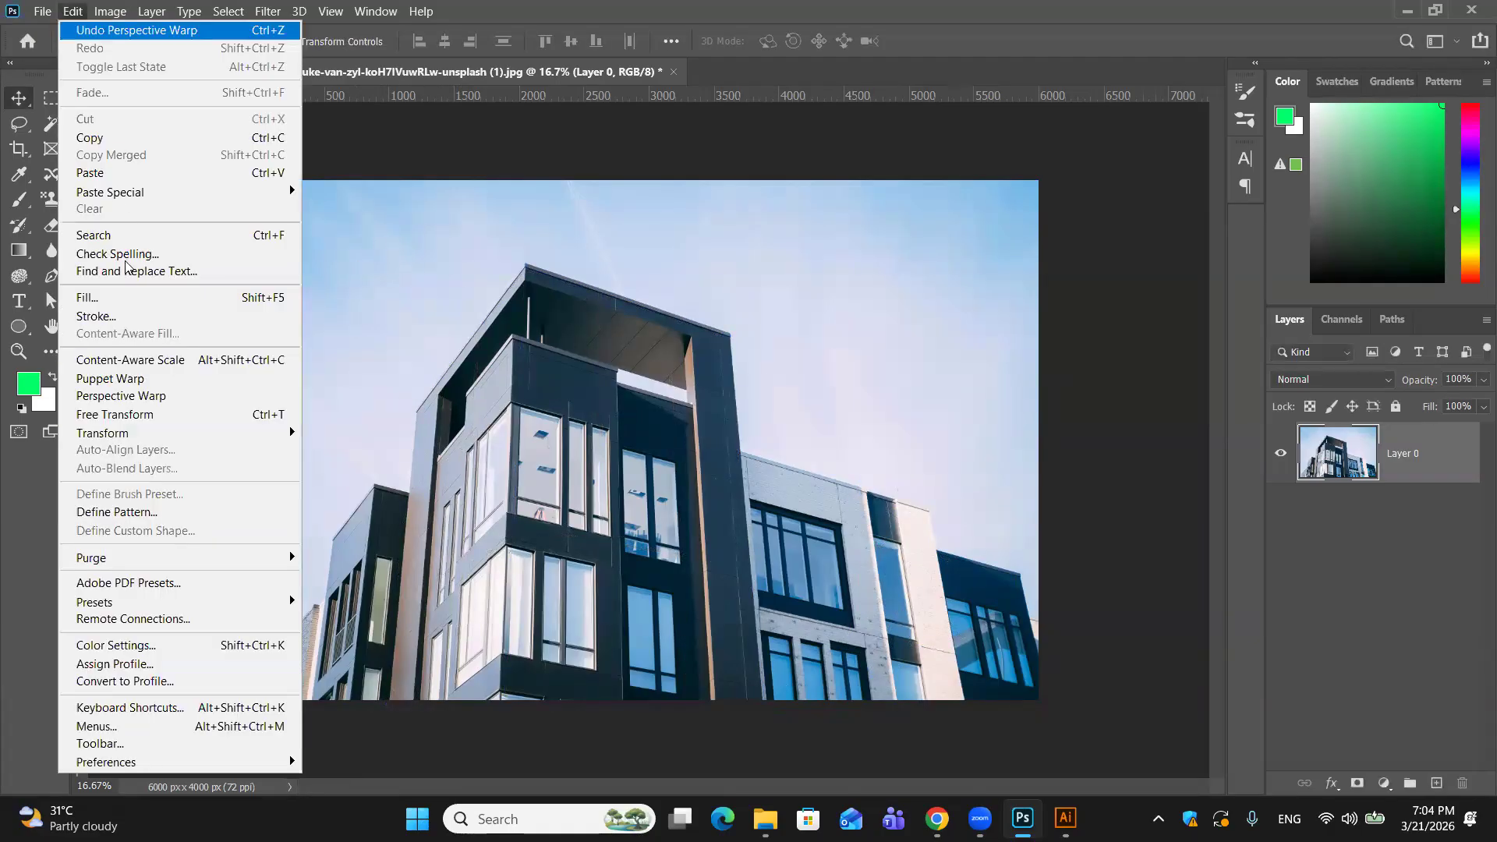
{"action": "left_click", "coordinate": [148, 396]}
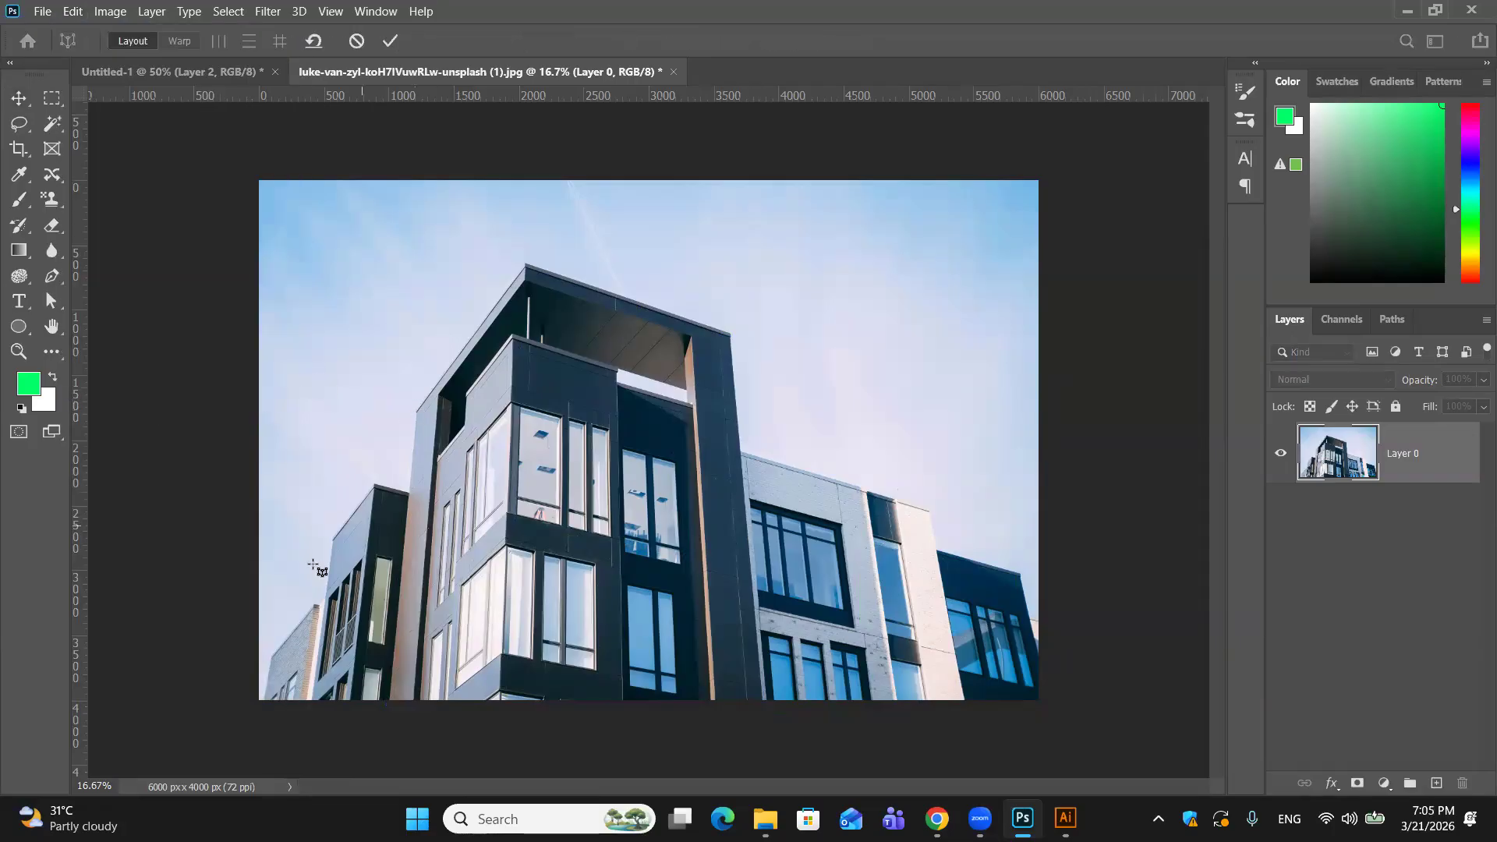
{"action": "left_click", "coordinate": [273, 651]}
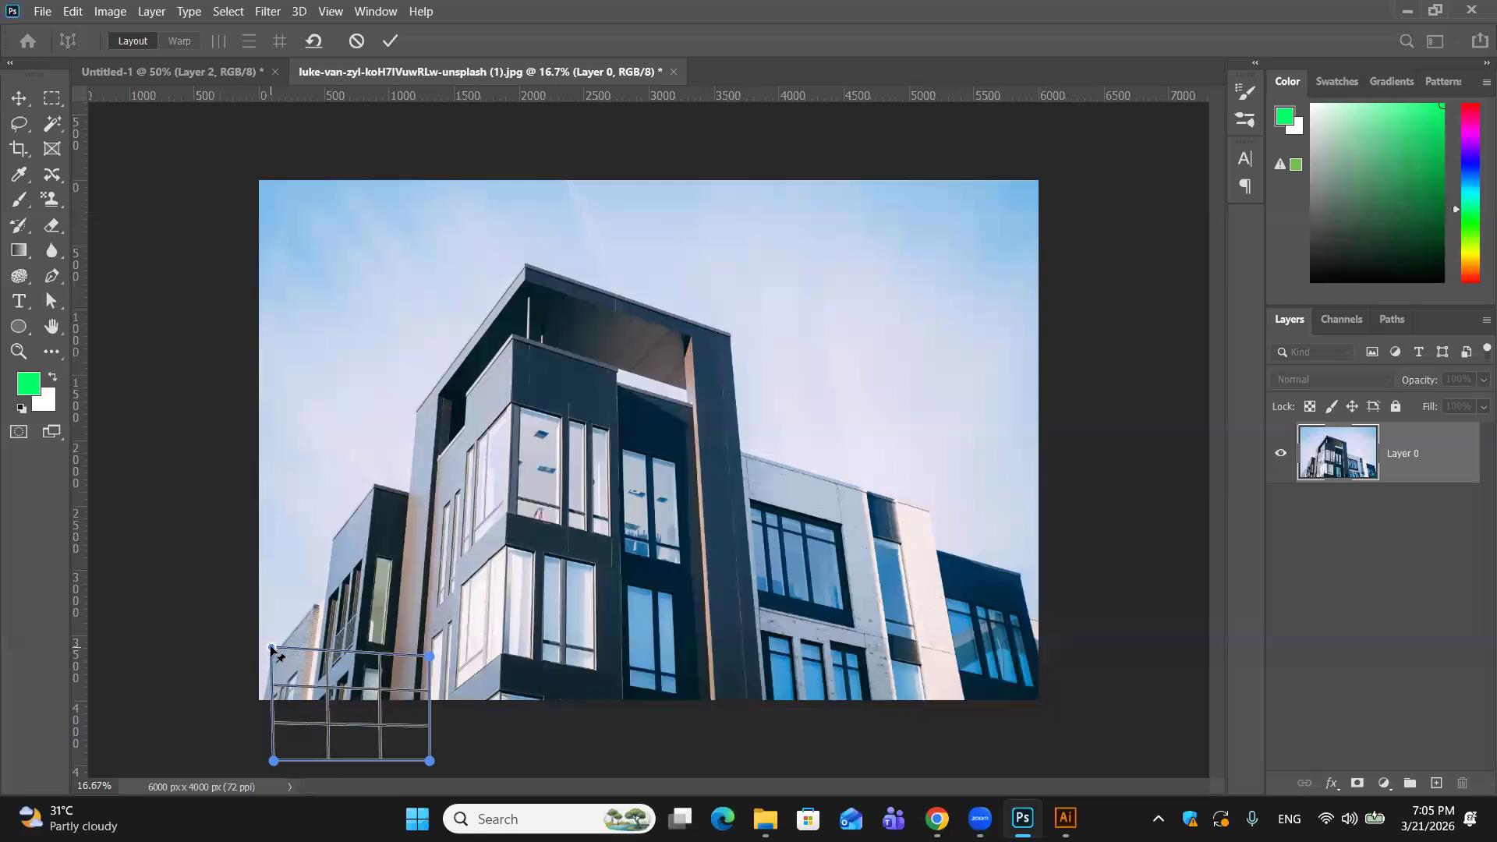
{"action": "left_click_drag", "start_coordinate": [431, 657], "coordinate": [316, 606]}
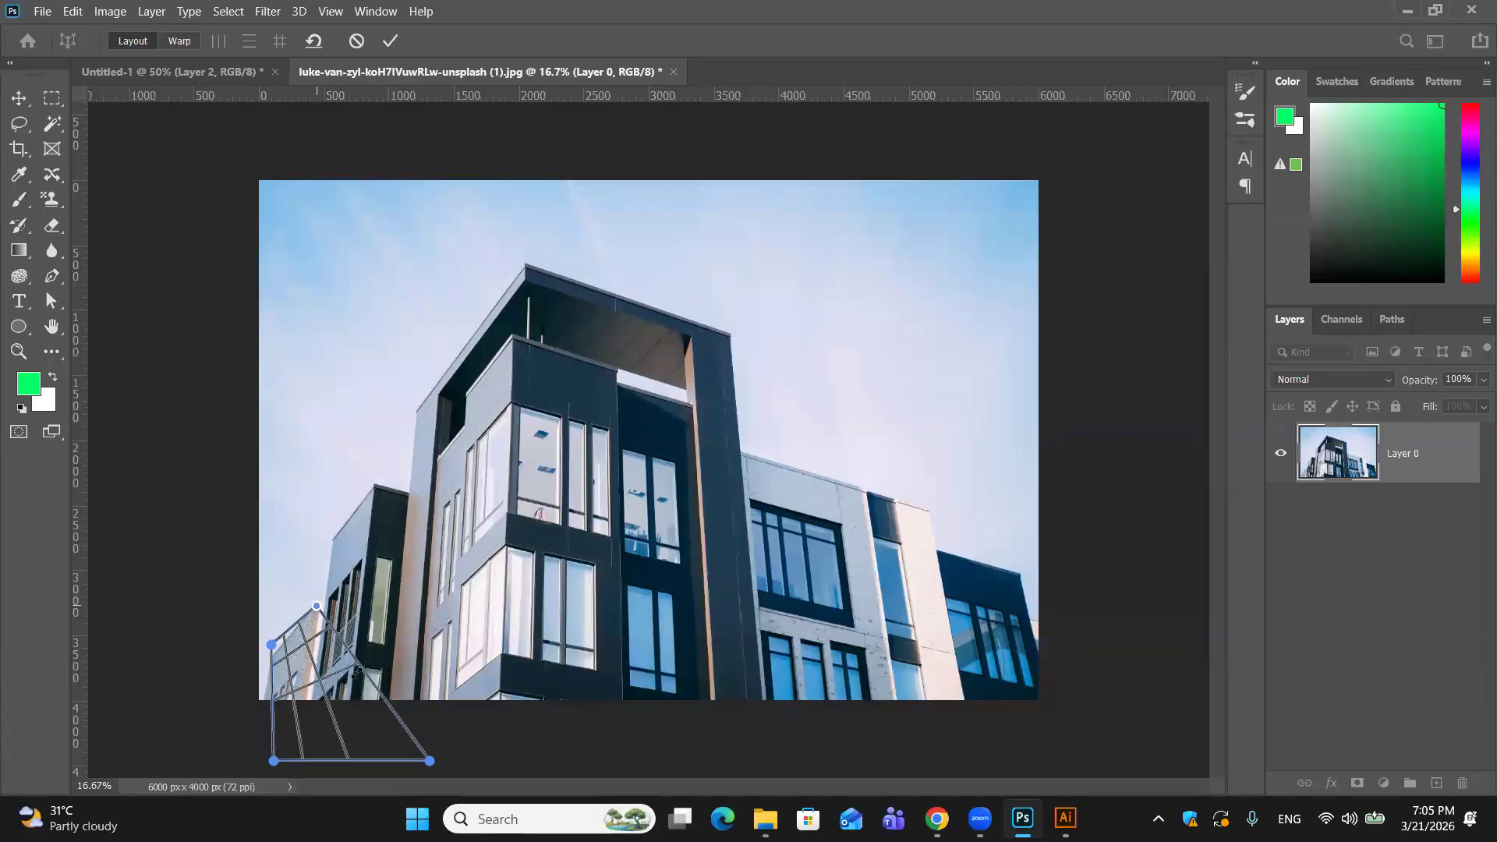
{"action": "left_click_drag", "start_coordinate": [430, 760], "coordinate": [325, 695]}
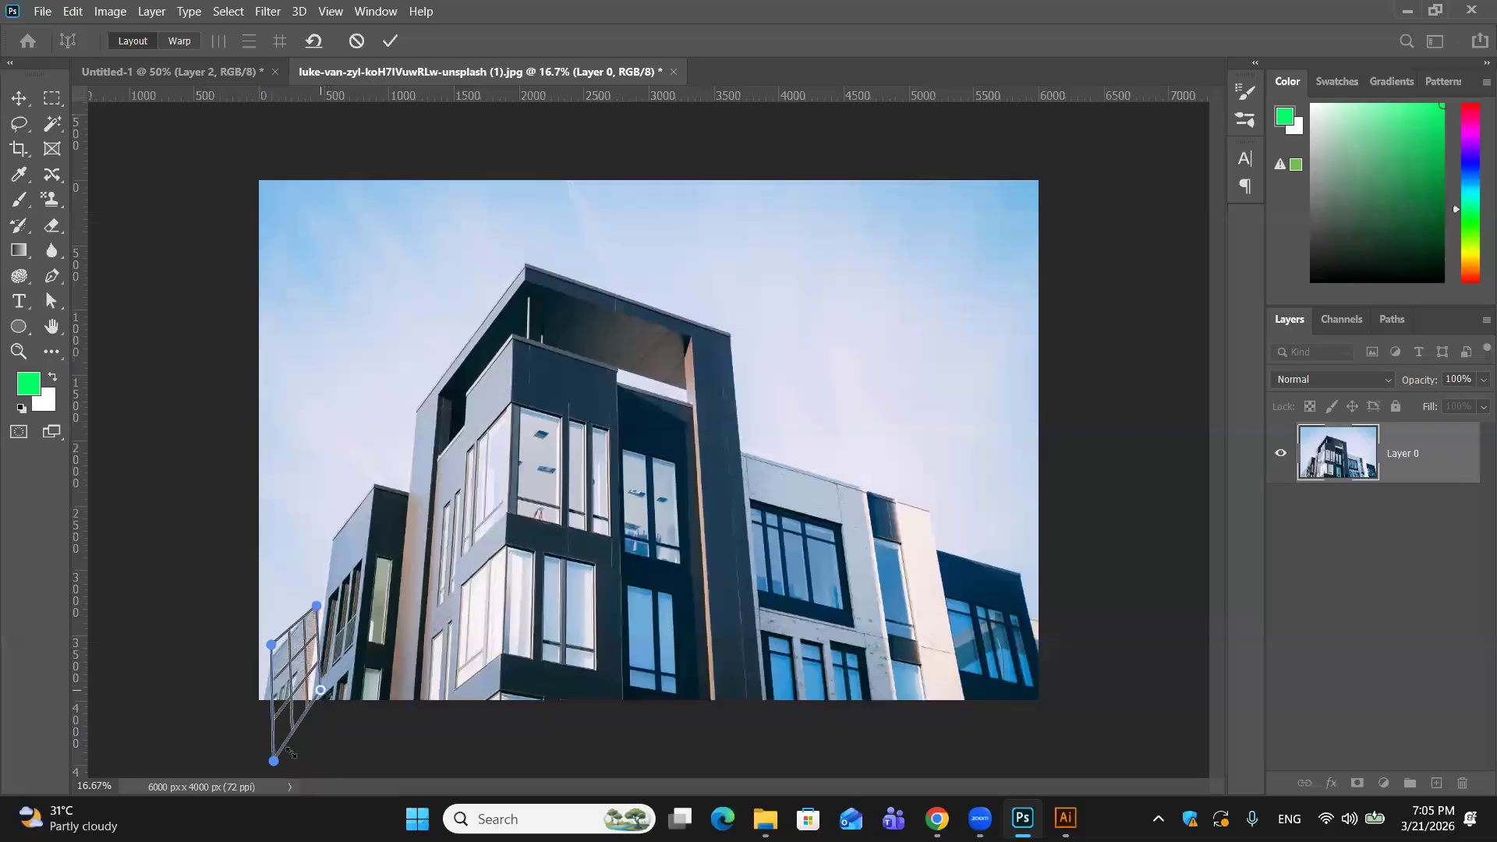
{"action": "left_click_drag", "start_coordinate": [273, 760], "coordinate": [266, 699]}
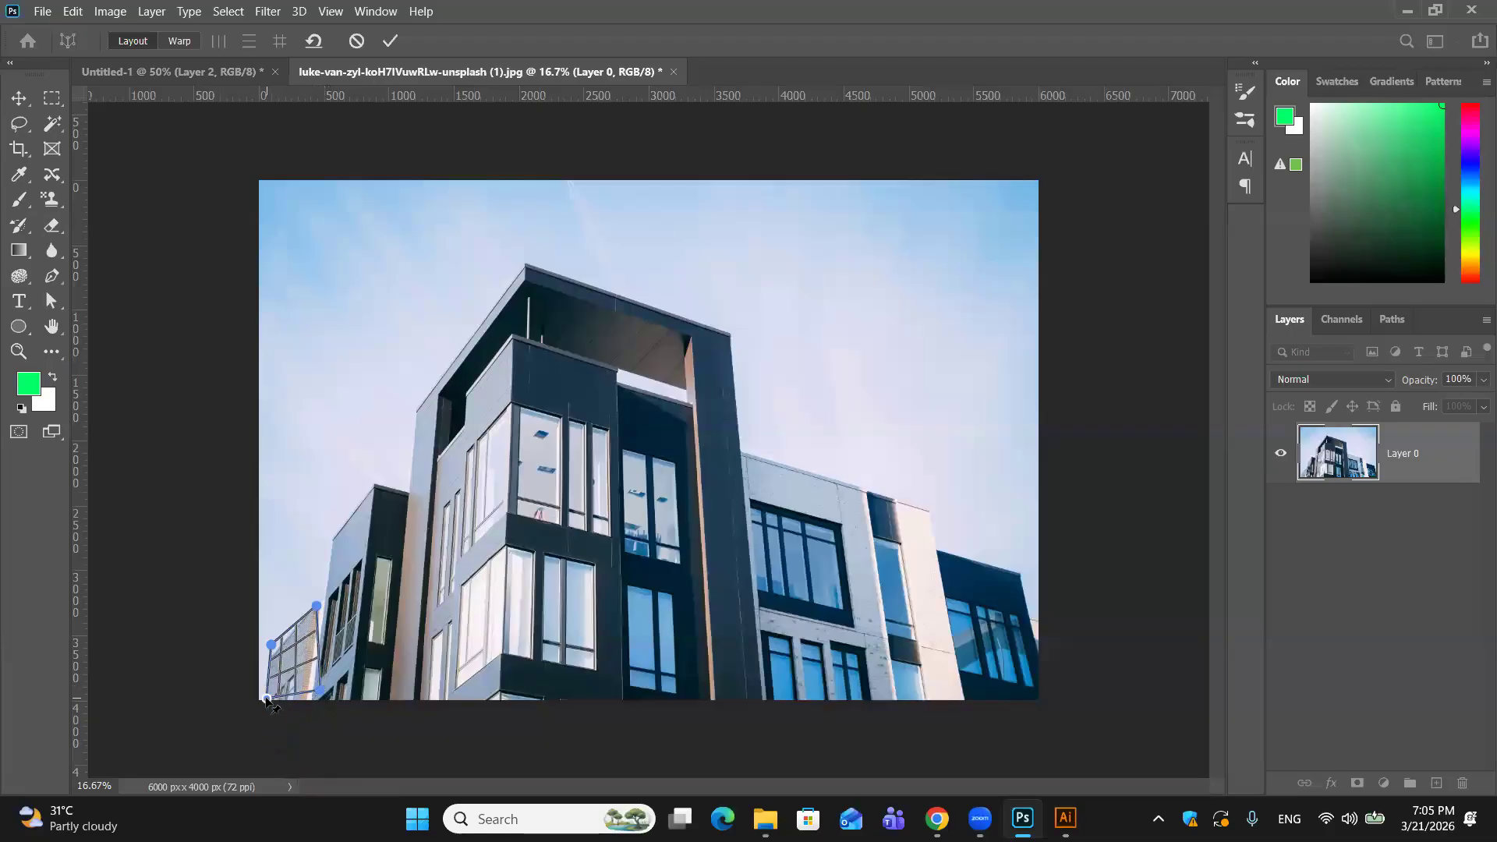
{"action": "left_click_drag", "start_coordinate": [321, 693], "coordinate": [311, 700]}
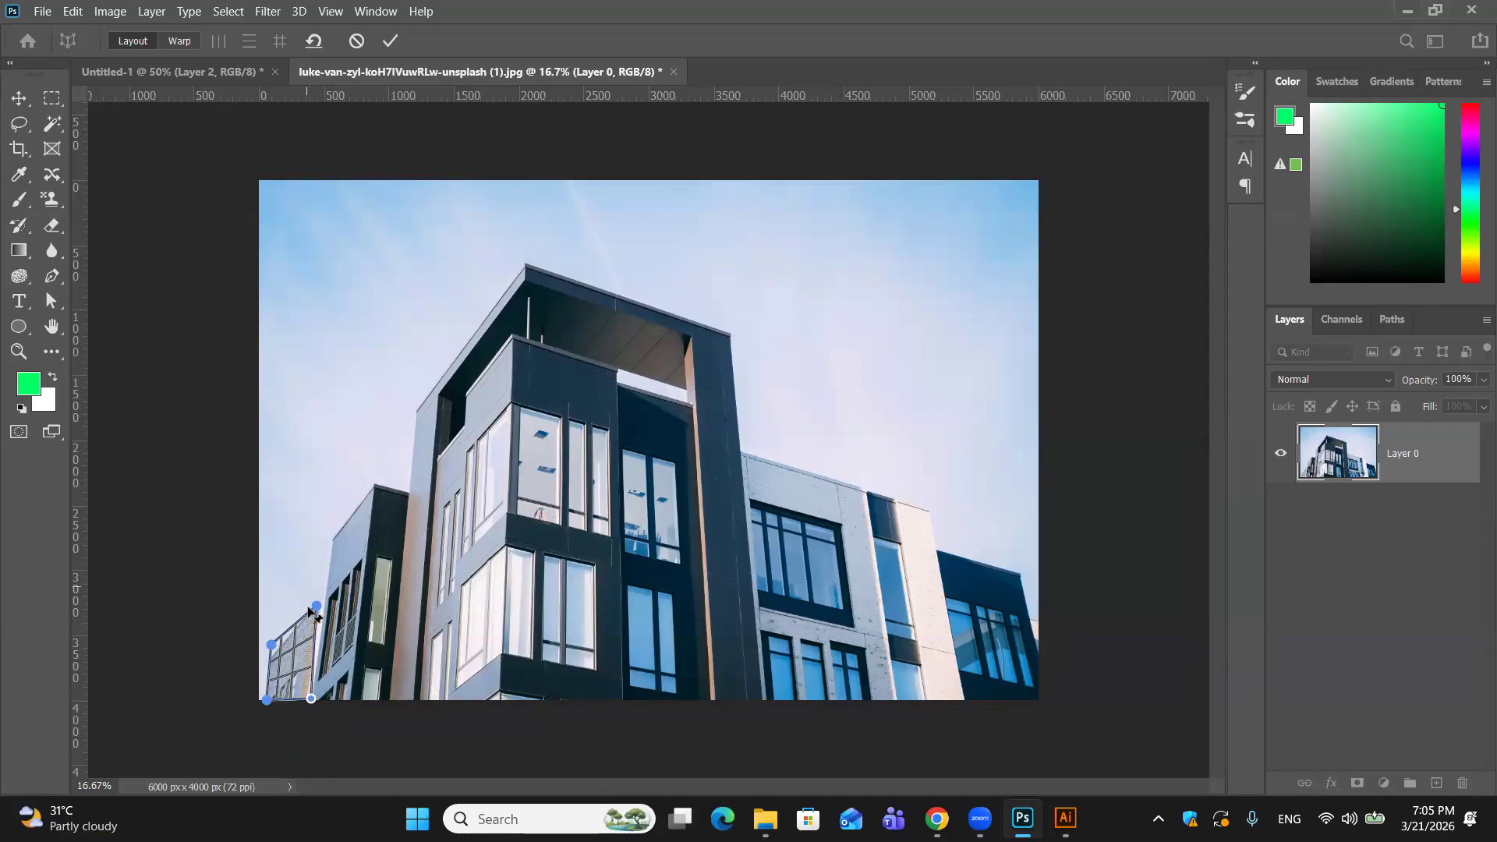
{"action": "left_click_drag", "start_coordinate": [321, 608], "coordinate": [324, 607]}
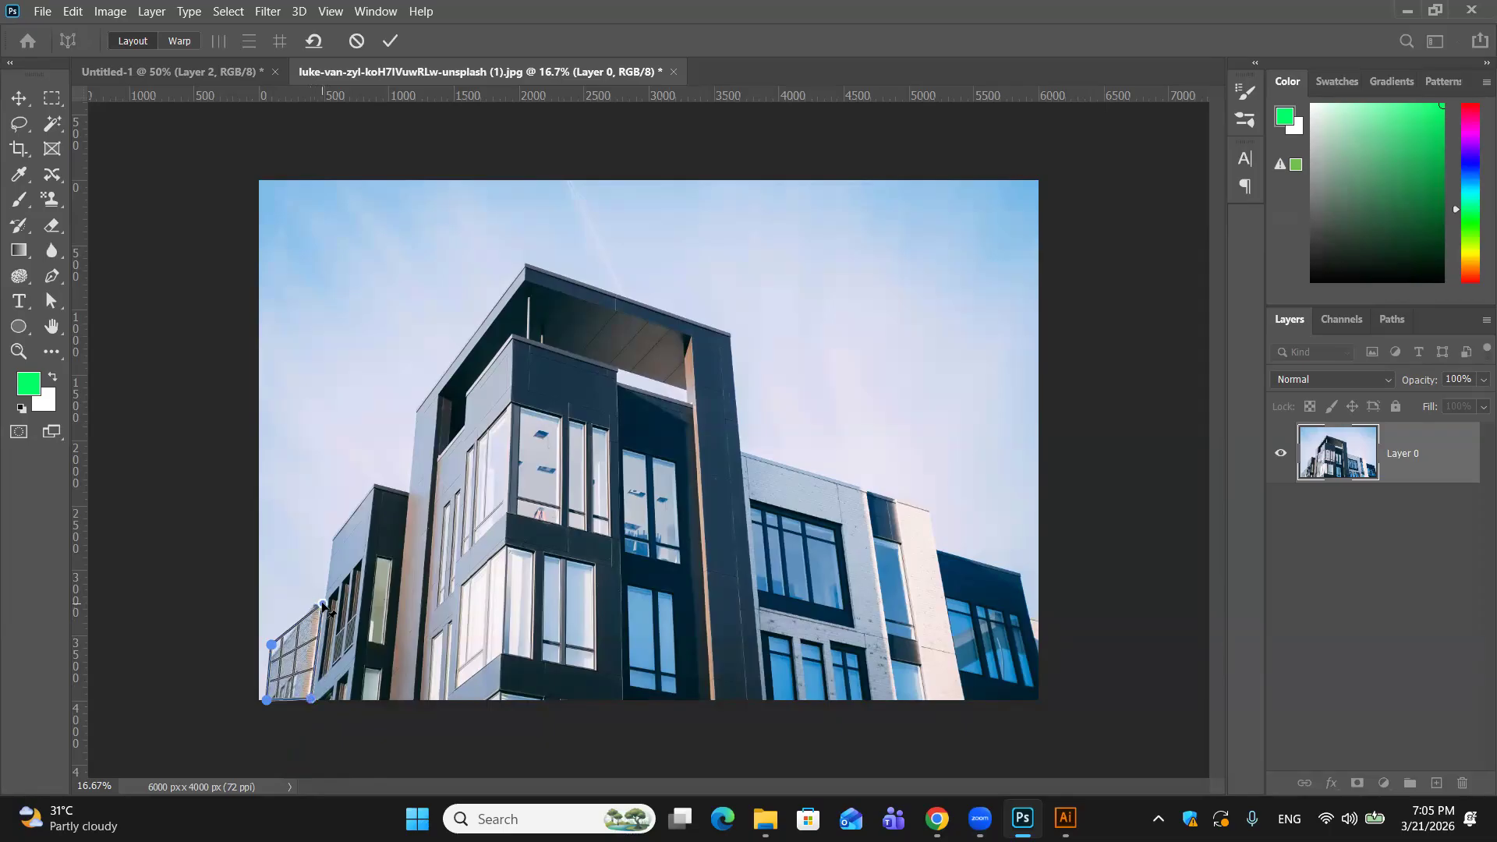
Step: Add a plane over the central tower's left face and fit its corners from the roof peak down to the photo's lower edge
{"action": "left_click", "coordinate": [460, 446]}
{"action": "left_click_drag", "start_coordinate": [462, 447], "coordinate": [413, 411]}
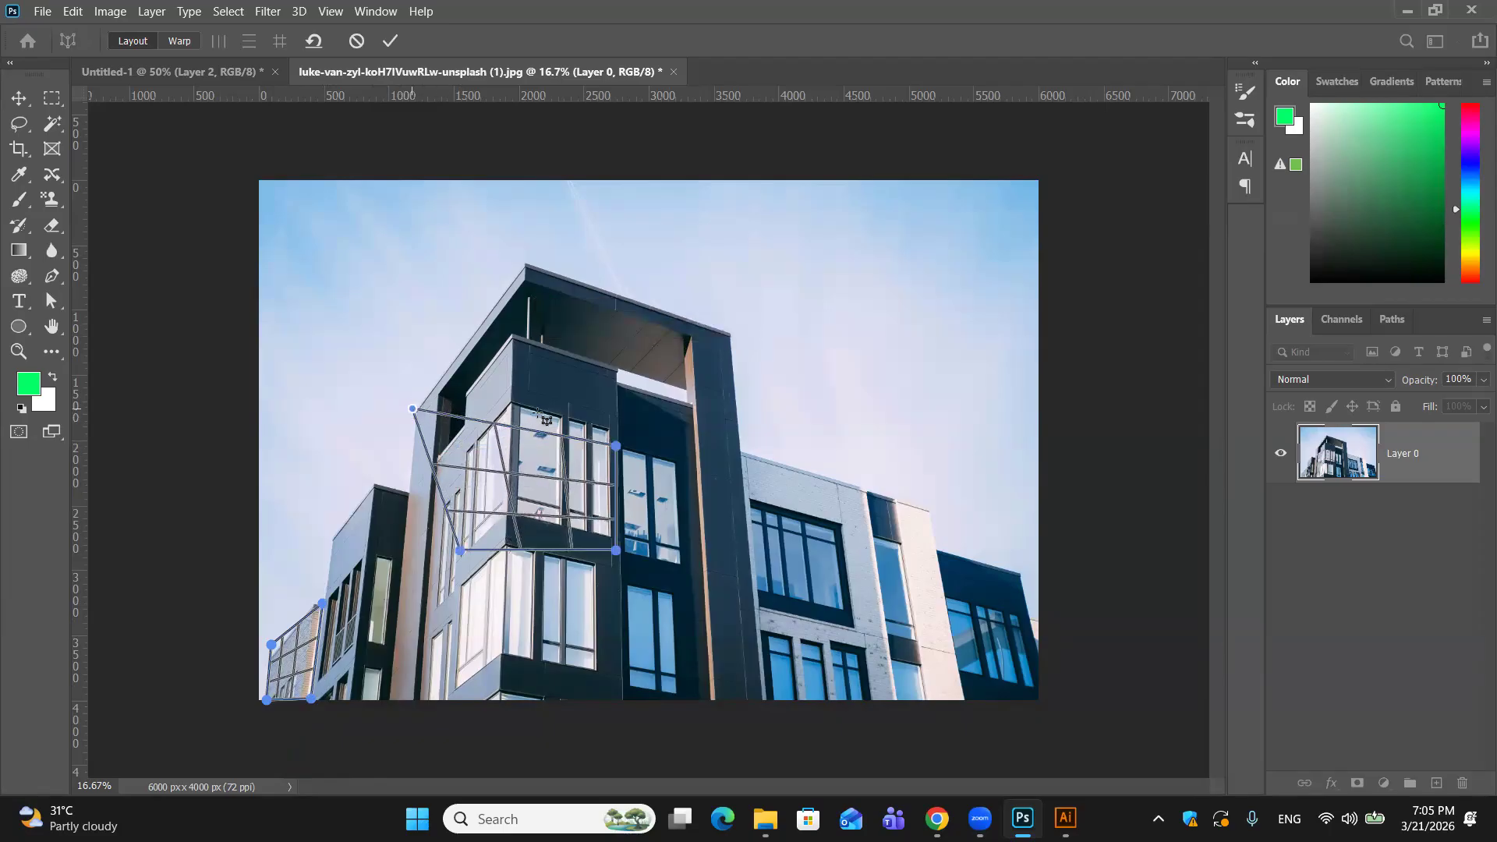
{"action": "left_click_drag", "start_coordinate": [615, 446], "coordinate": [582, 368]}
{"action": "mouse_move", "coordinate": [548, 287]}
{"action": "left_mouse_down"}
{"action": "mouse_move", "coordinate": [510, 256]}
{"action": "mouse_move", "coordinate": [541, 281]}
{"action": "mouse_move", "coordinate": [529, 269]}
{"action": "left_mouse_up"}
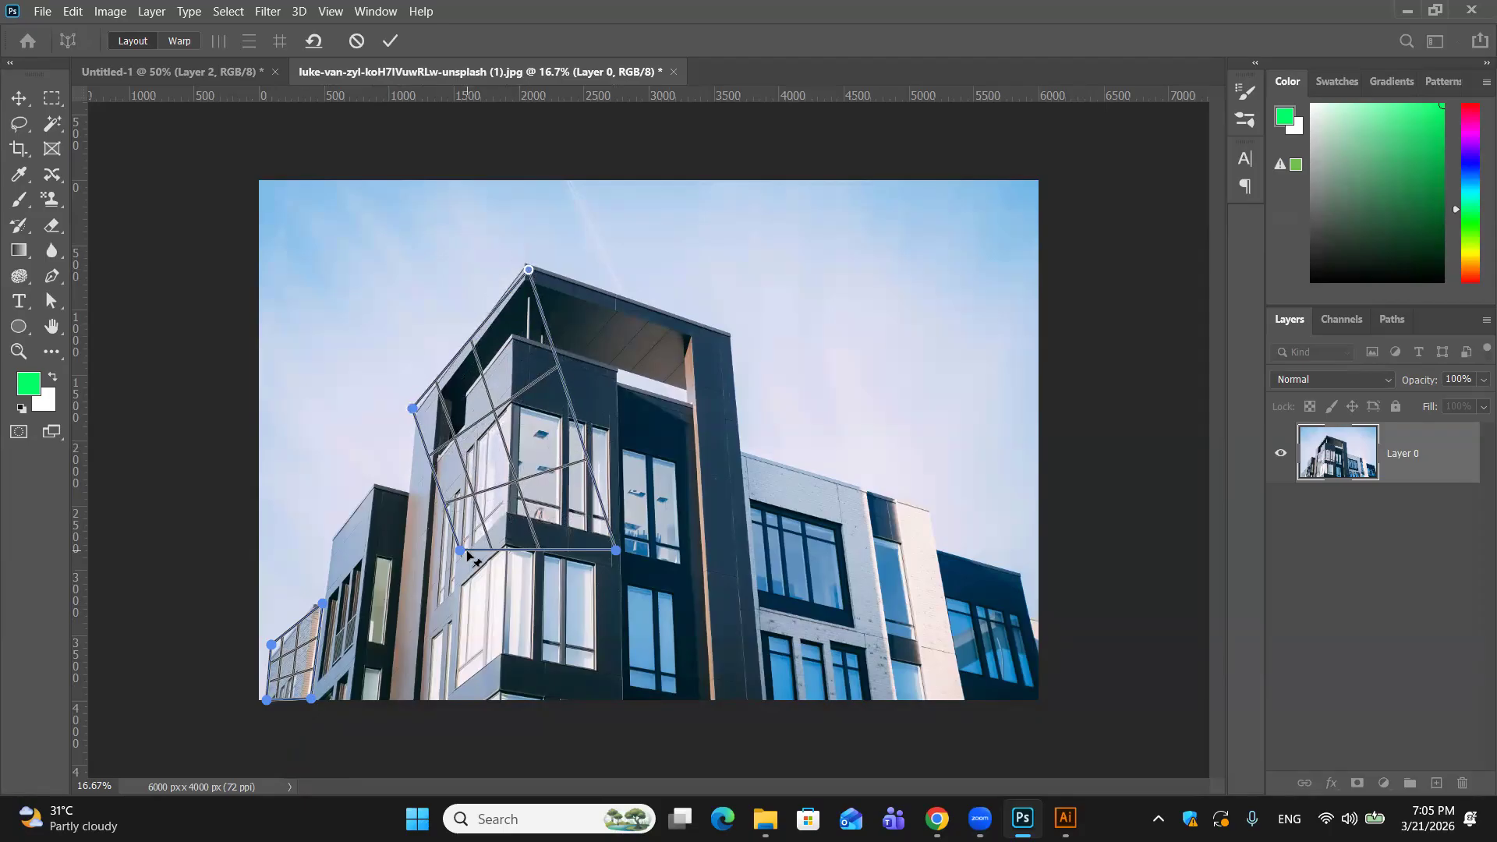
{"action": "left_click_drag", "start_coordinate": [465, 552], "coordinate": [394, 703]}
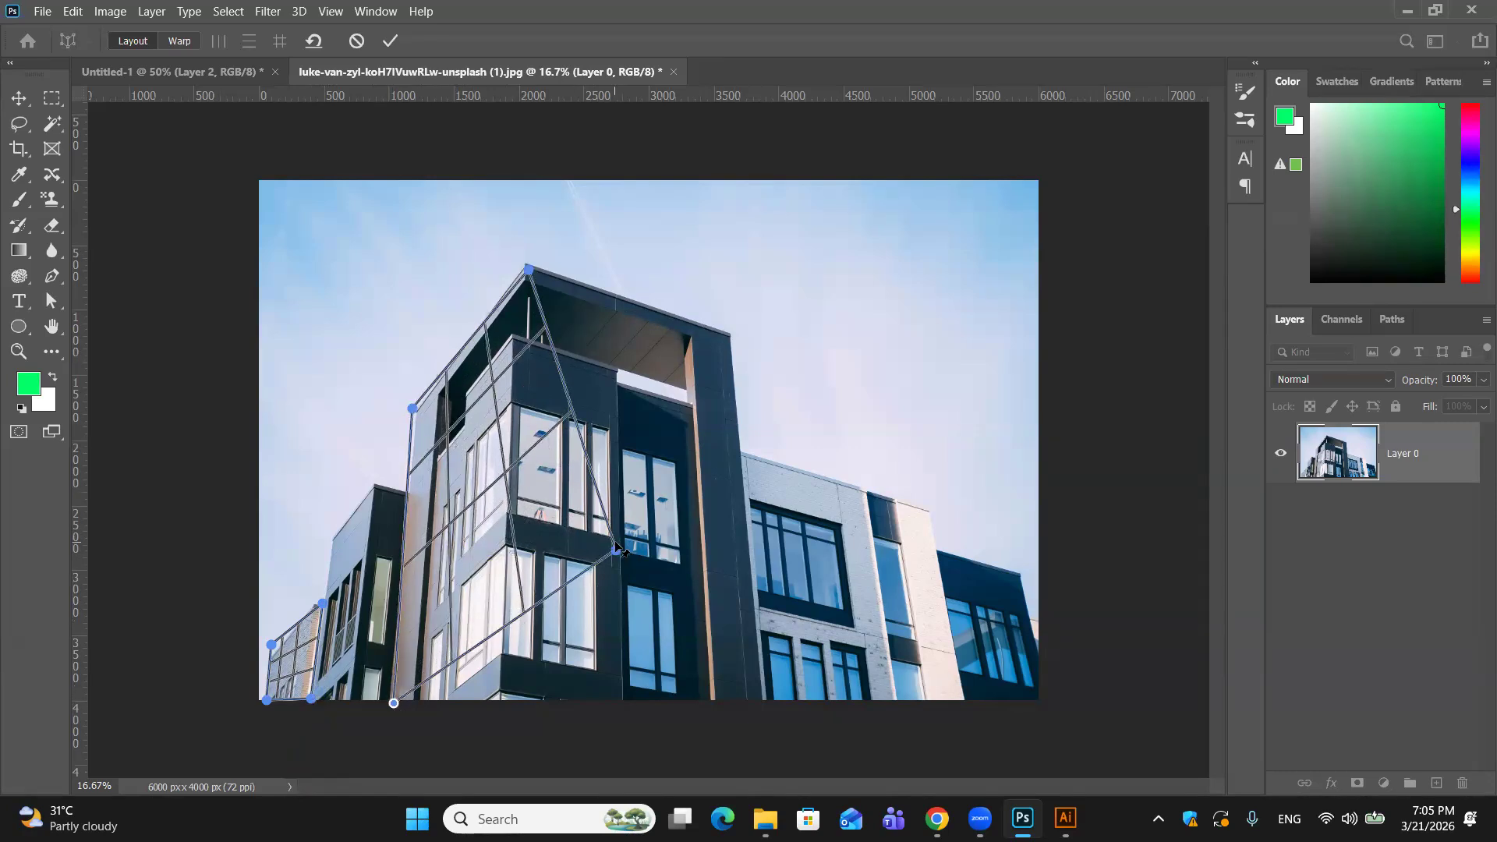
{"action": "left_click_drag", "start_coordinate": [617, 550], "coordinate": [501, 700]}
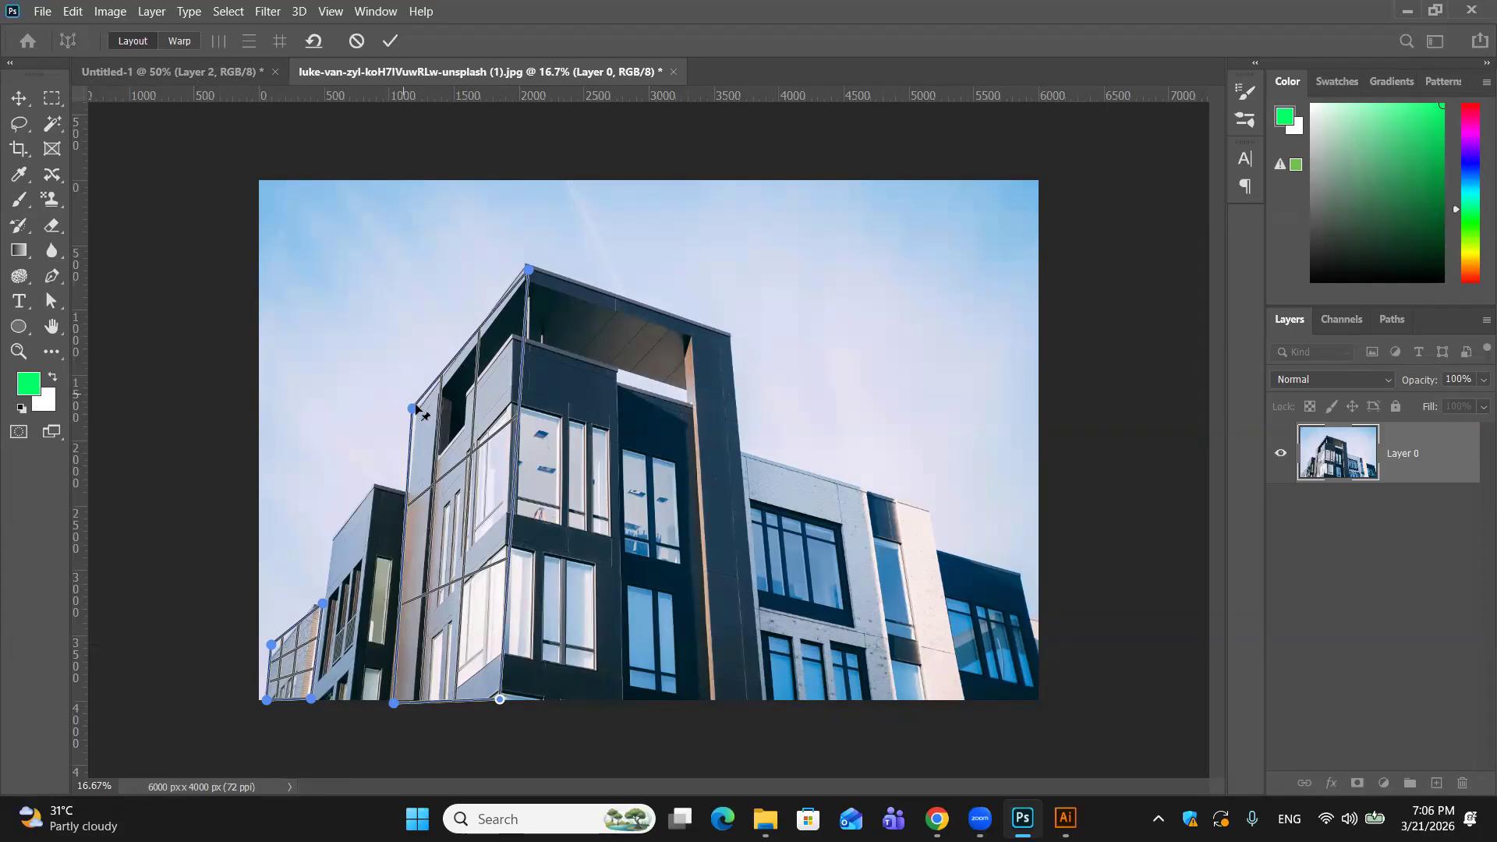
{"action": "left_click_drag", "start_coordinate": [415, 407], "coordinate": [420, 410]}
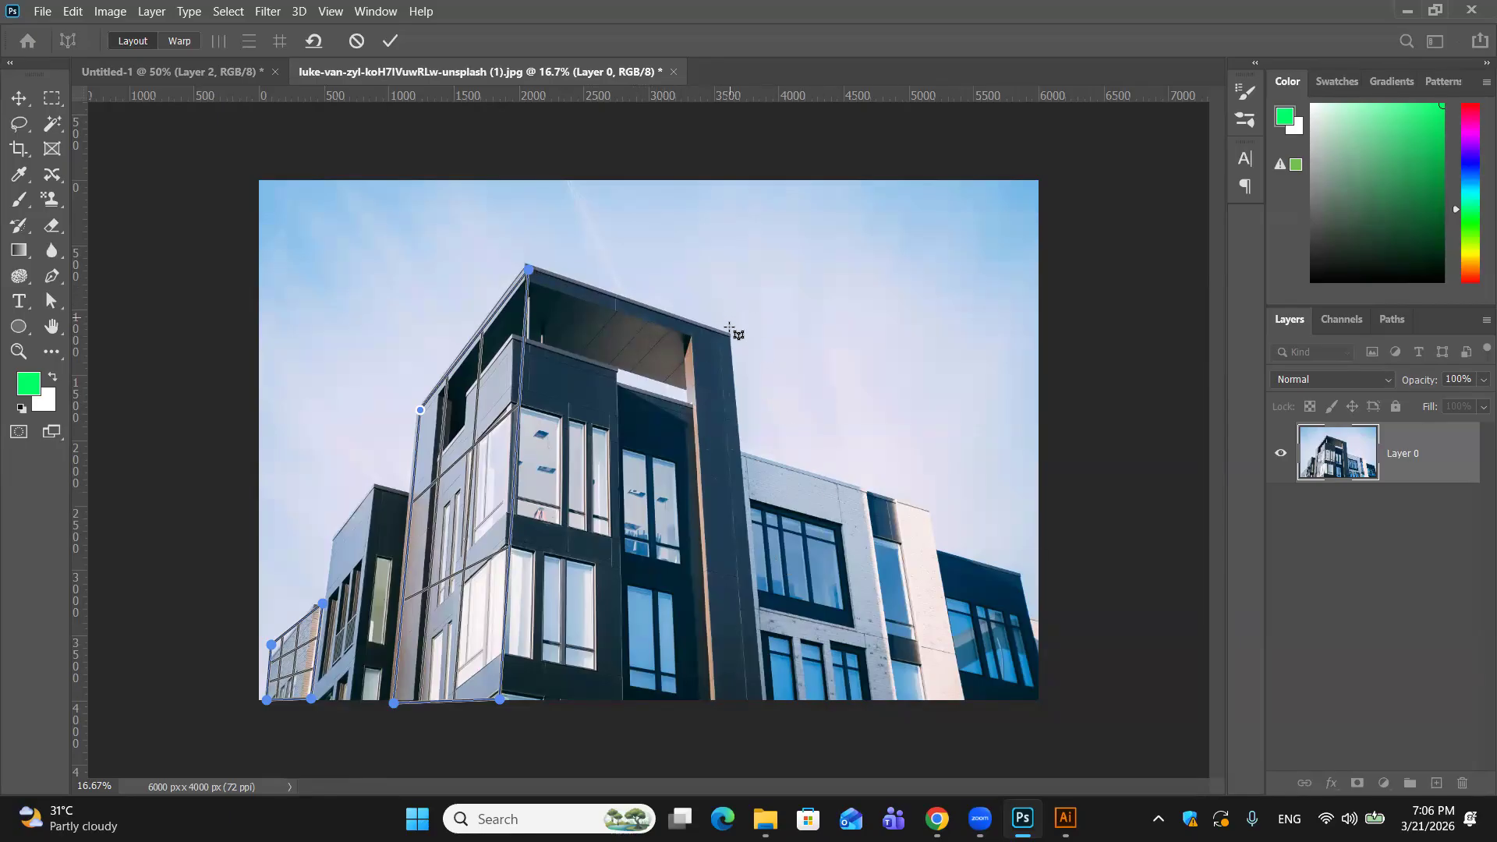
Step: Add a plane over the tower's right face, snapped to the left-face plane along the tower's front edge
{"action": "left_click_drag", "start_coordinate": [729, 336], "coordinate": [883, 439]}
{"action": "left_click_drag", "start_coordinate": [729, 335], "coordinate": [528, 268]}
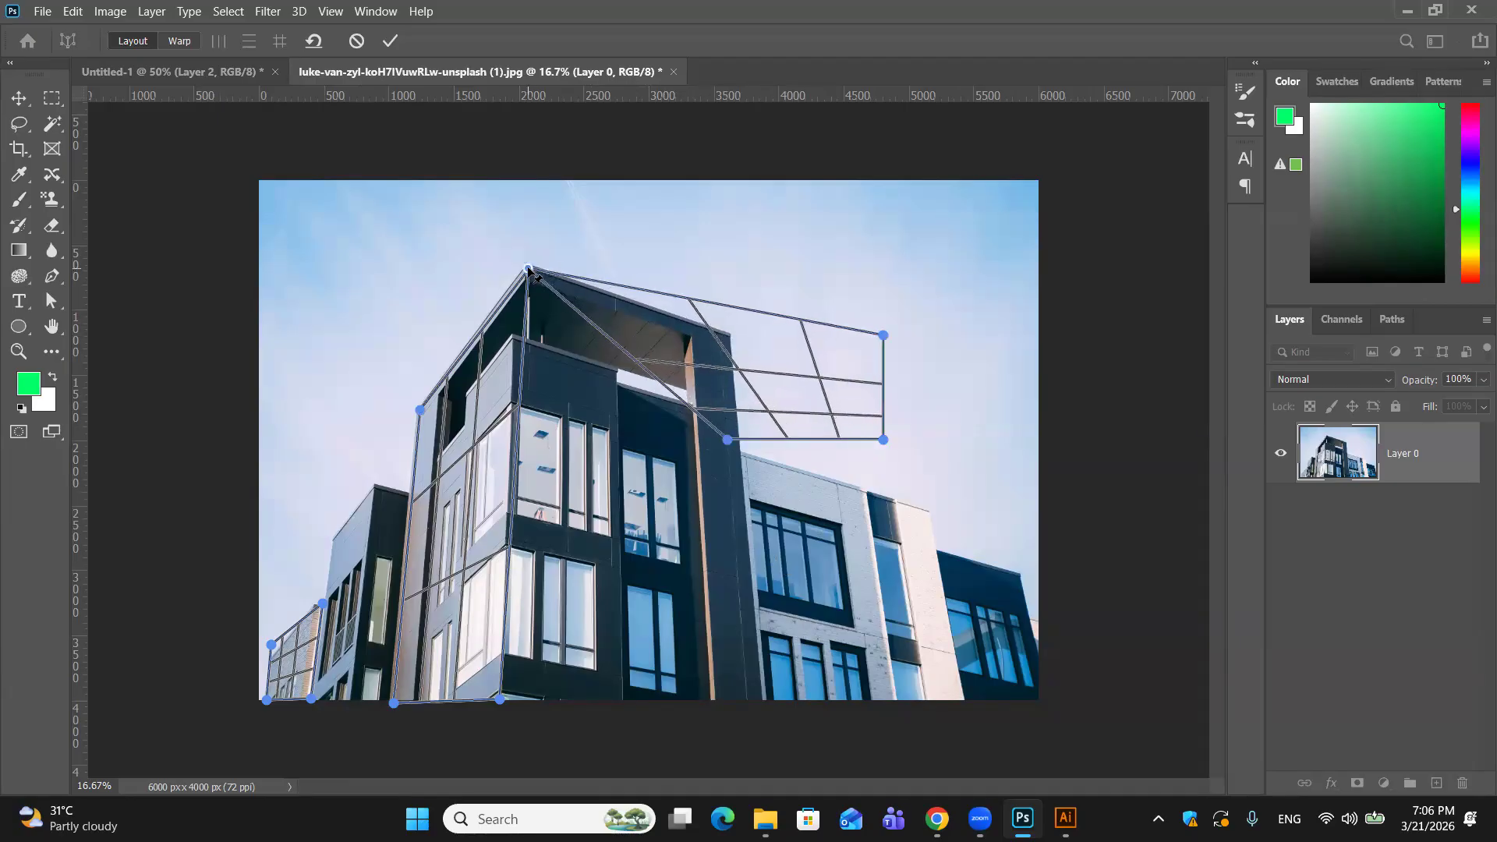
{"action": "left_click_drag", "start_coordinate": [728, 439], "coordinate": [500, 699]}
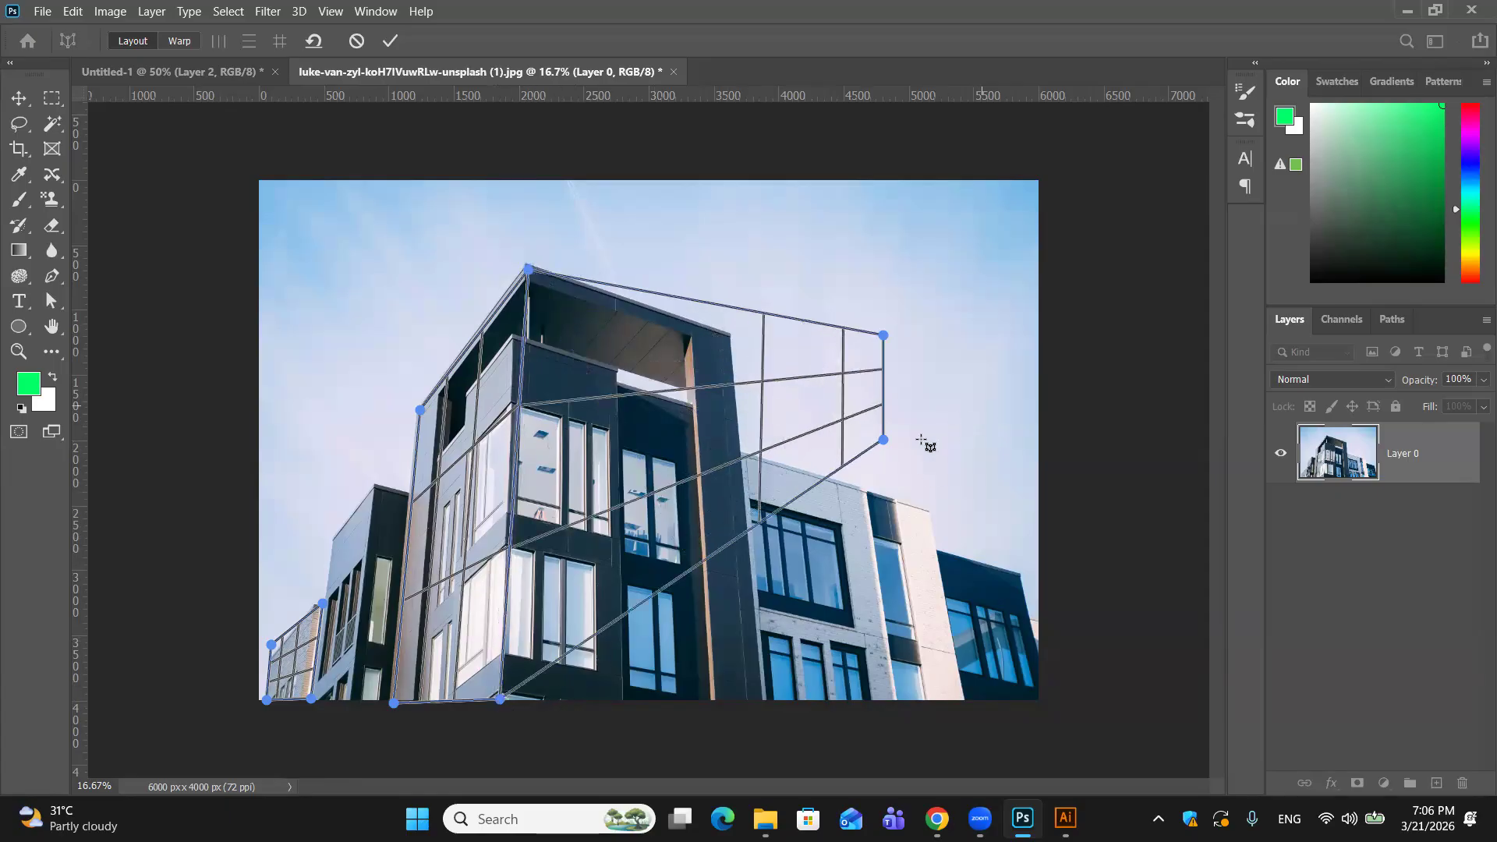
{"action": "left_click_drag", "start_coordinate": [883, 439], "coordinate": [757, 710]}
{"action": "left_click_drag", "start_coordinate": [882, 335], "coordinate": [730, 338]}
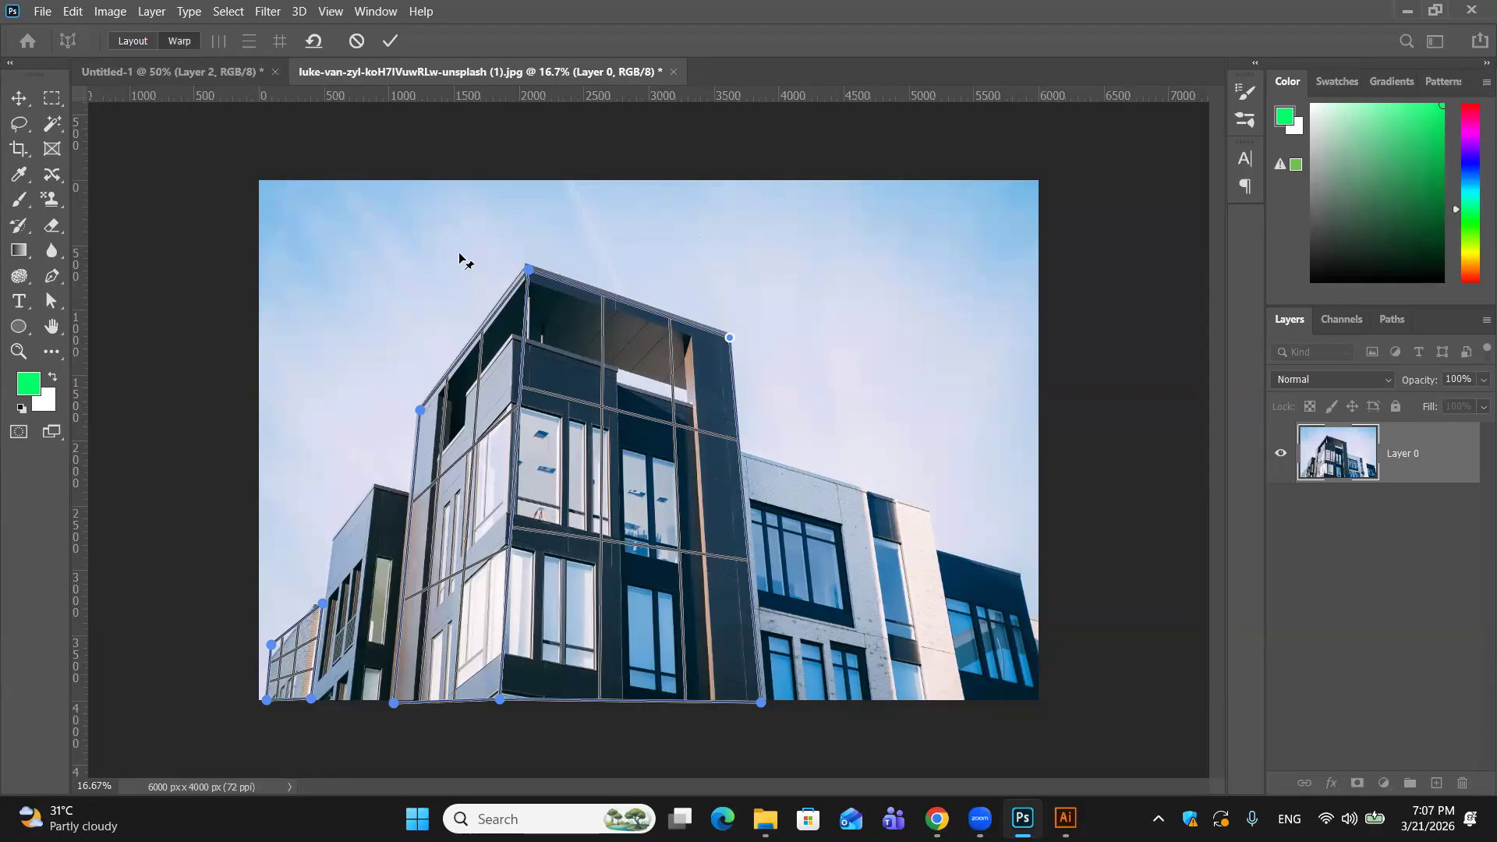
Step: Switch to Warp mode, shift the tower's roof peak slightly left and down, and commit the Perspective Warp
{"action": "key", "text": "w"}
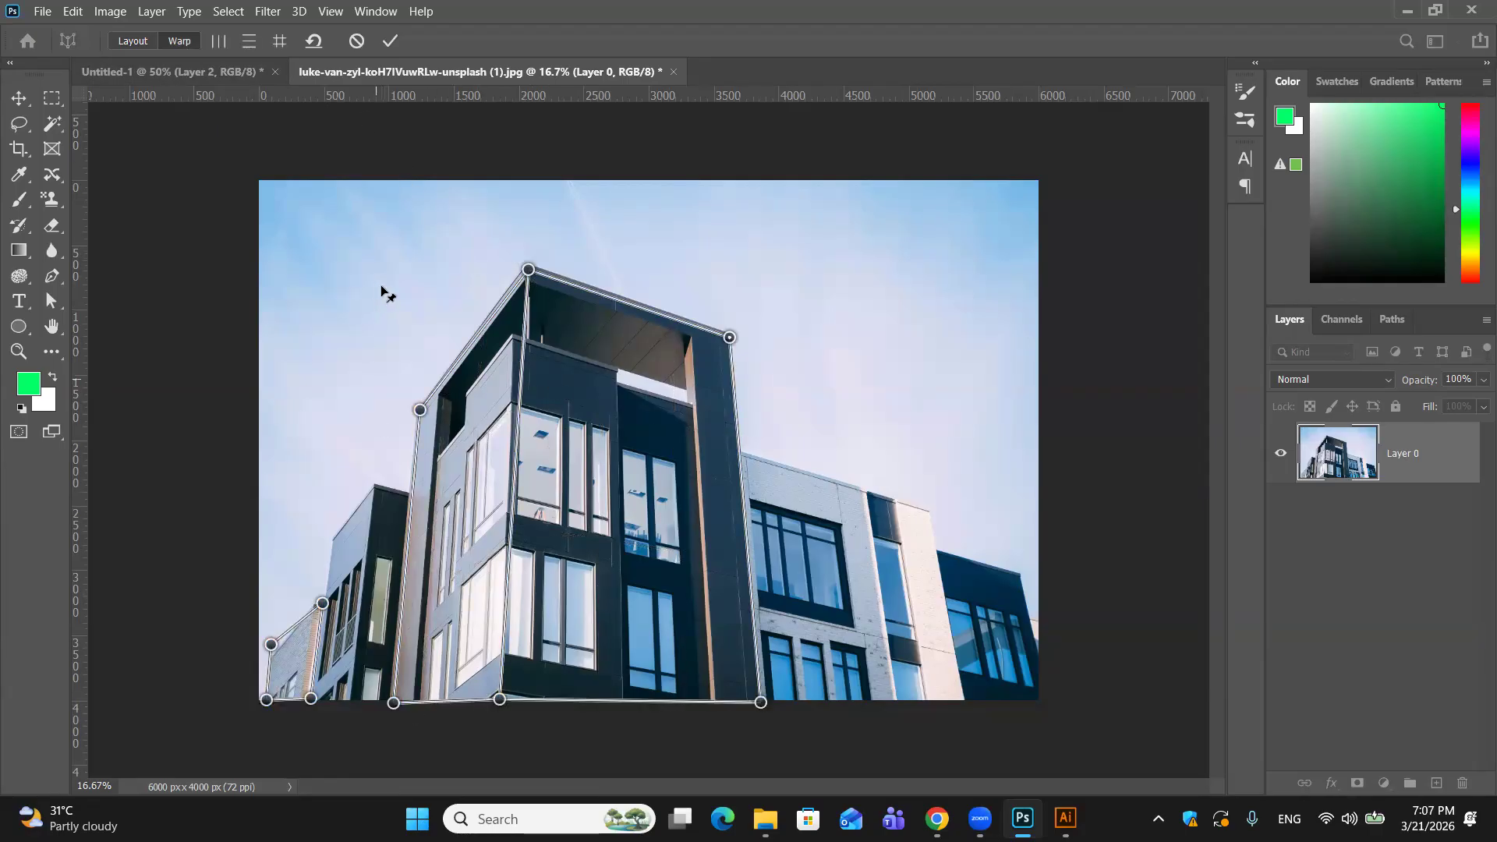
{"action": "left_click_drag", "start_coordinate": [529, 270], "coordinate": [491, 292]}
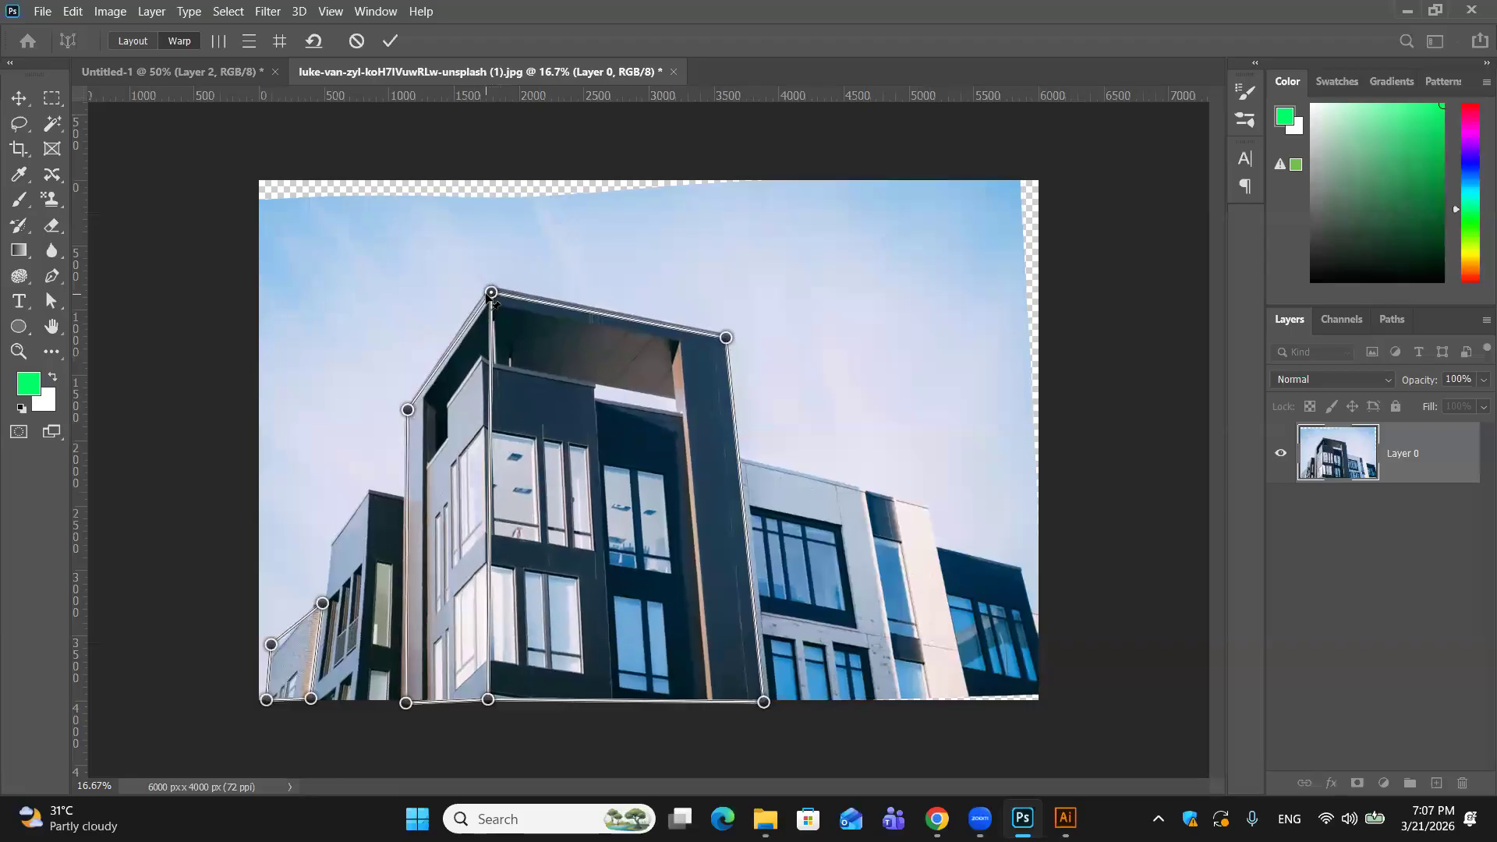
{"action": "left_click_drag", "start_coordinate": [491, 293], "coordinate": [511, 287]}
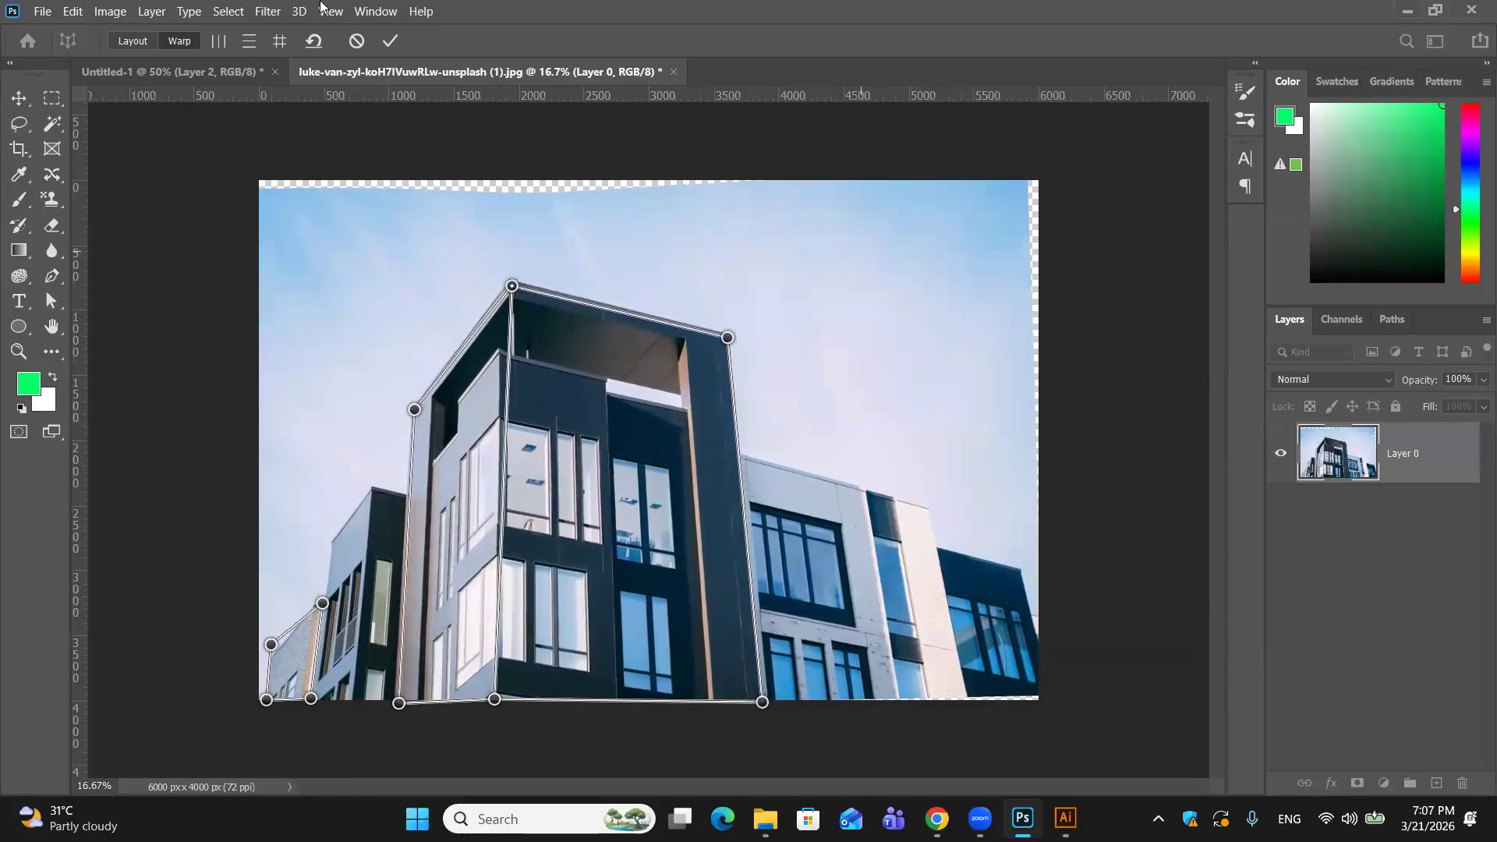
{"action": "left_click", "coordinate": [390, 40]}
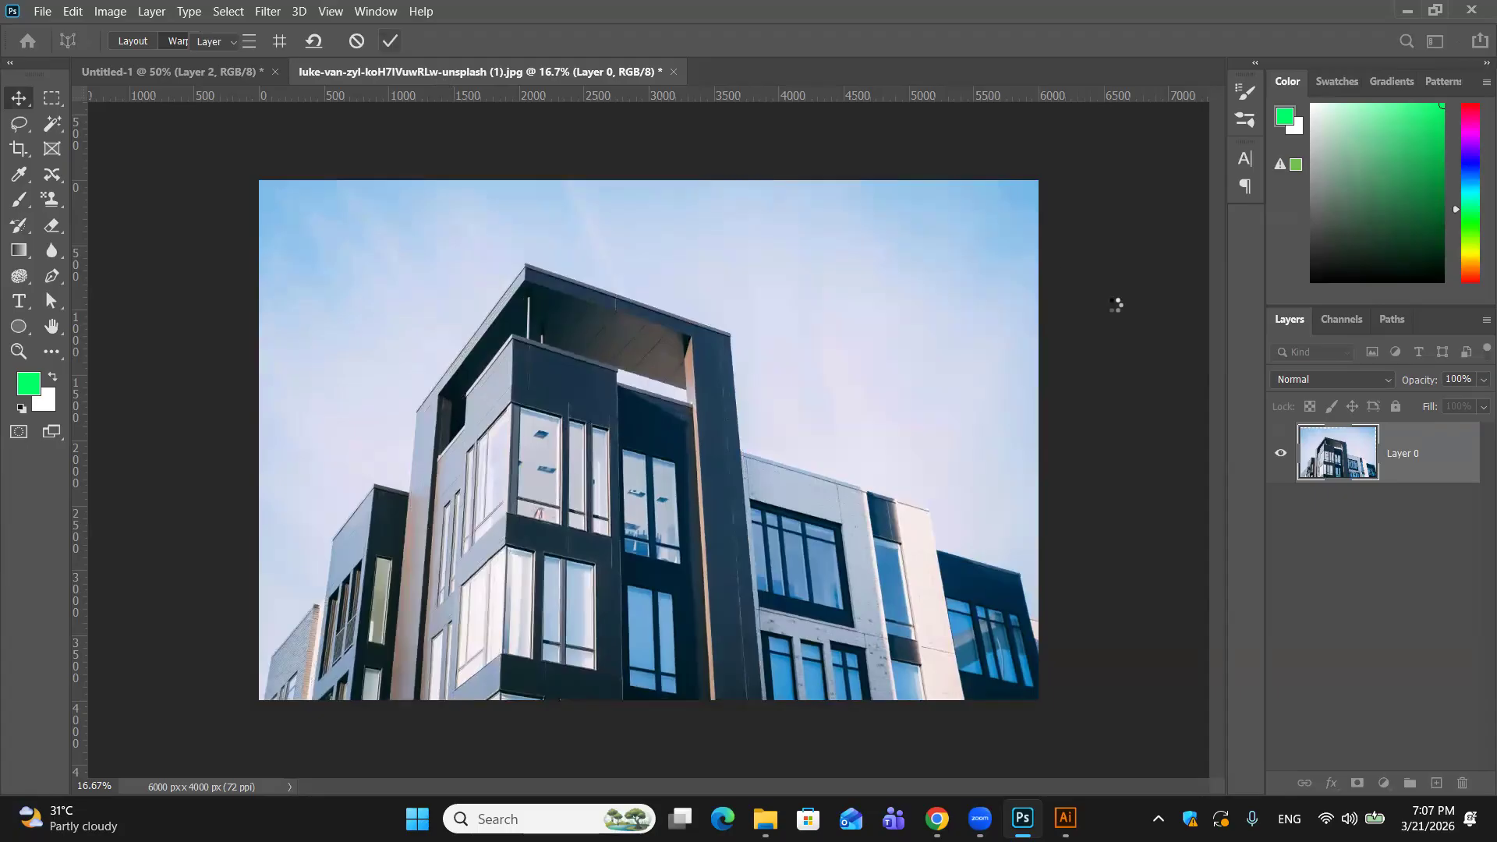
{"action": "left_click", "coordinate": [1077, 229]}
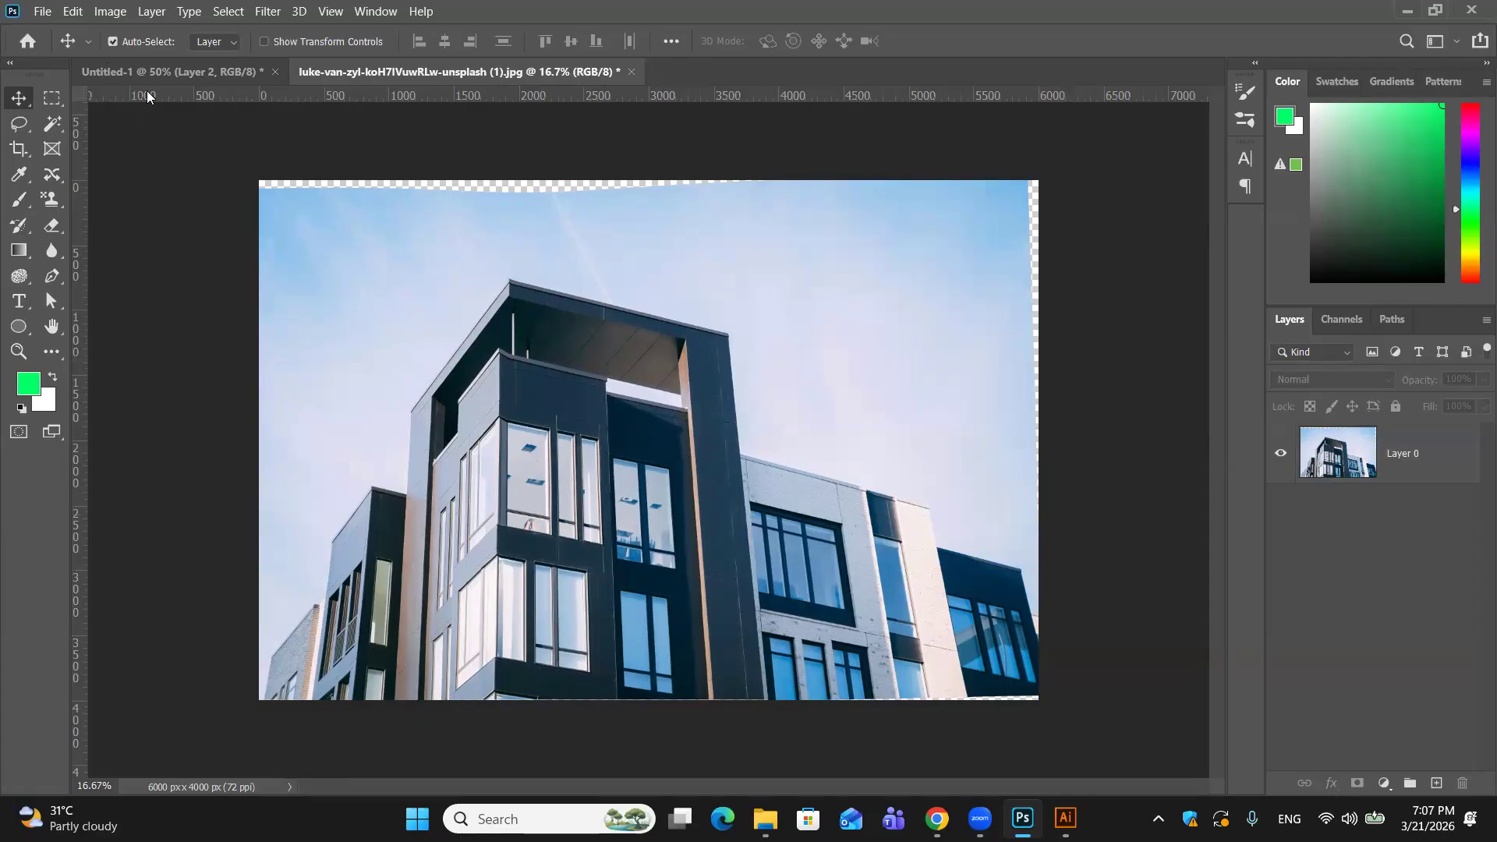
Step: Make a rectangular marquee selection around the transparent strip along the photo's upper edge, and return to the Move tool
{"action": "left_click", "coordinate": [42, 103]}
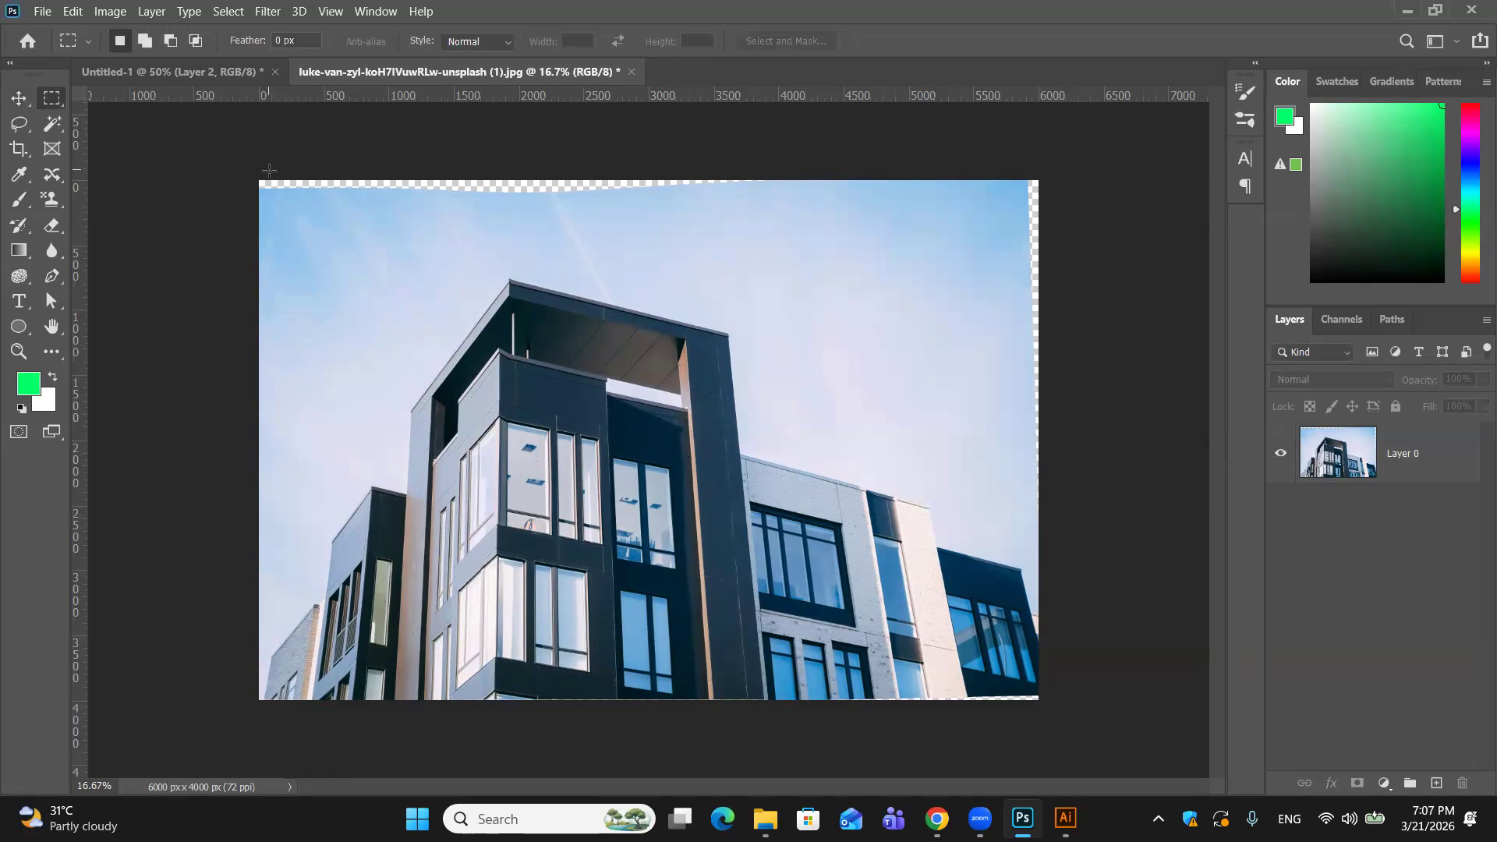
{"action": "left_click_drag", "start_coordinate": [261, 181], "coordinate": [781, 195]}
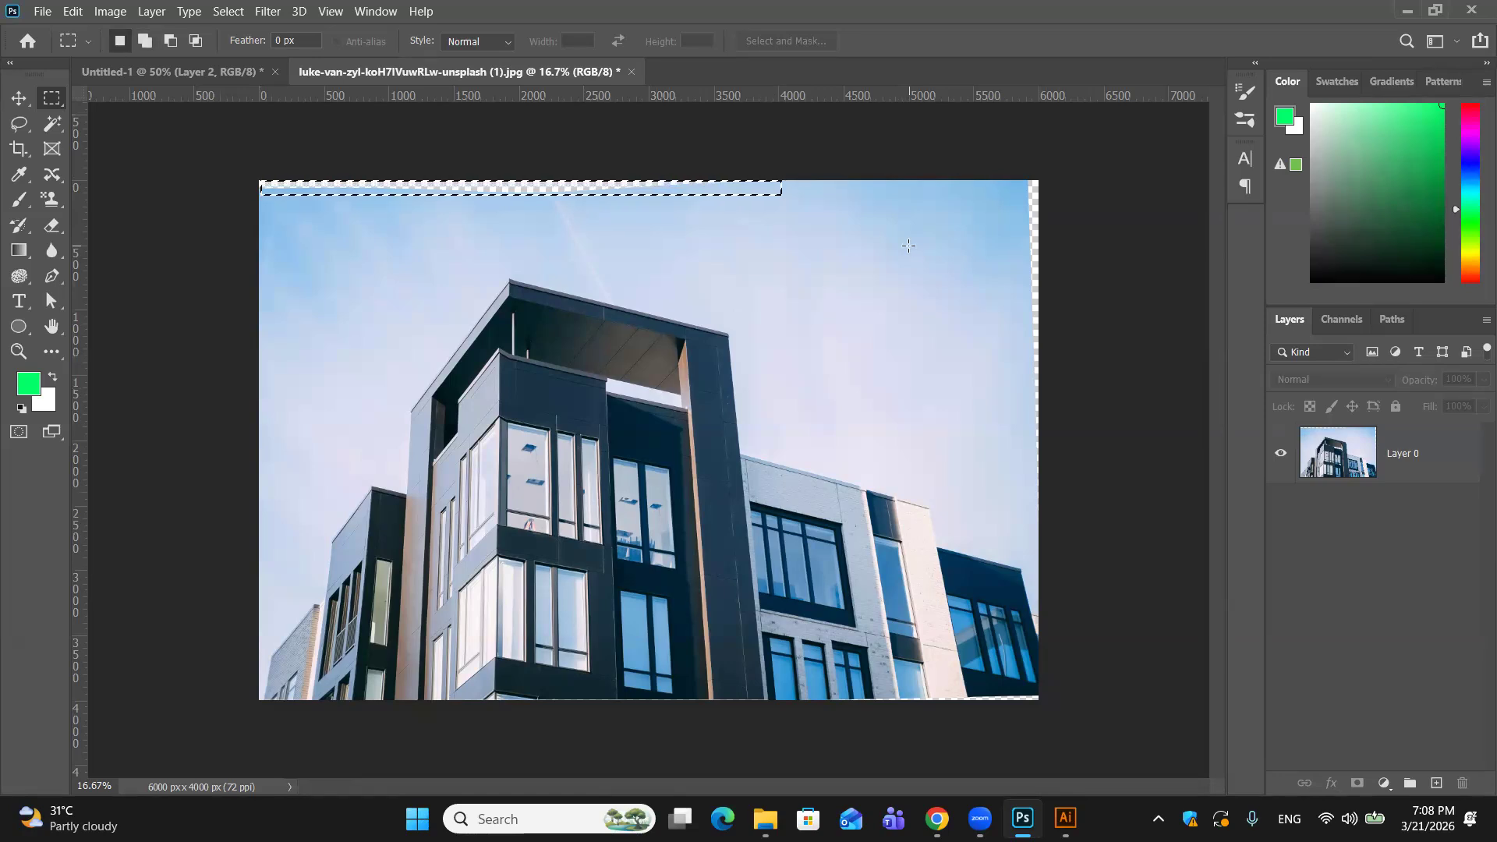
{"action": "left_click", "coordinate": [18, 96]}
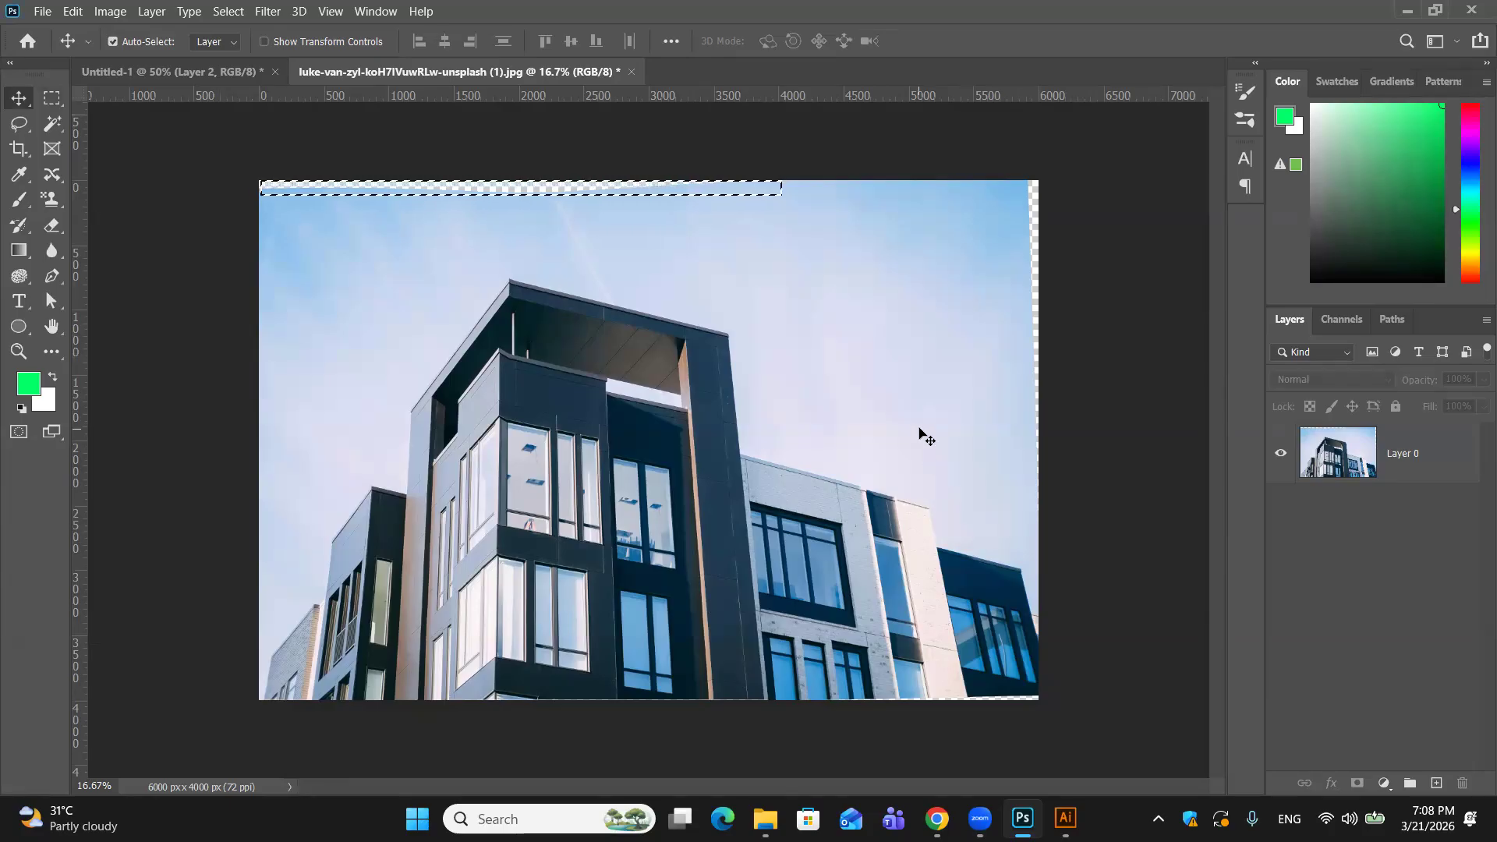
Step: Reselect the transparent strip along the photo's upper edge with a rectangular marquee, fill it using Content-Aware, and deselect
{"action": "left_click", "coordinate": [906, 326]}
{"action": "left_click", "coordinate": [64, 99]}
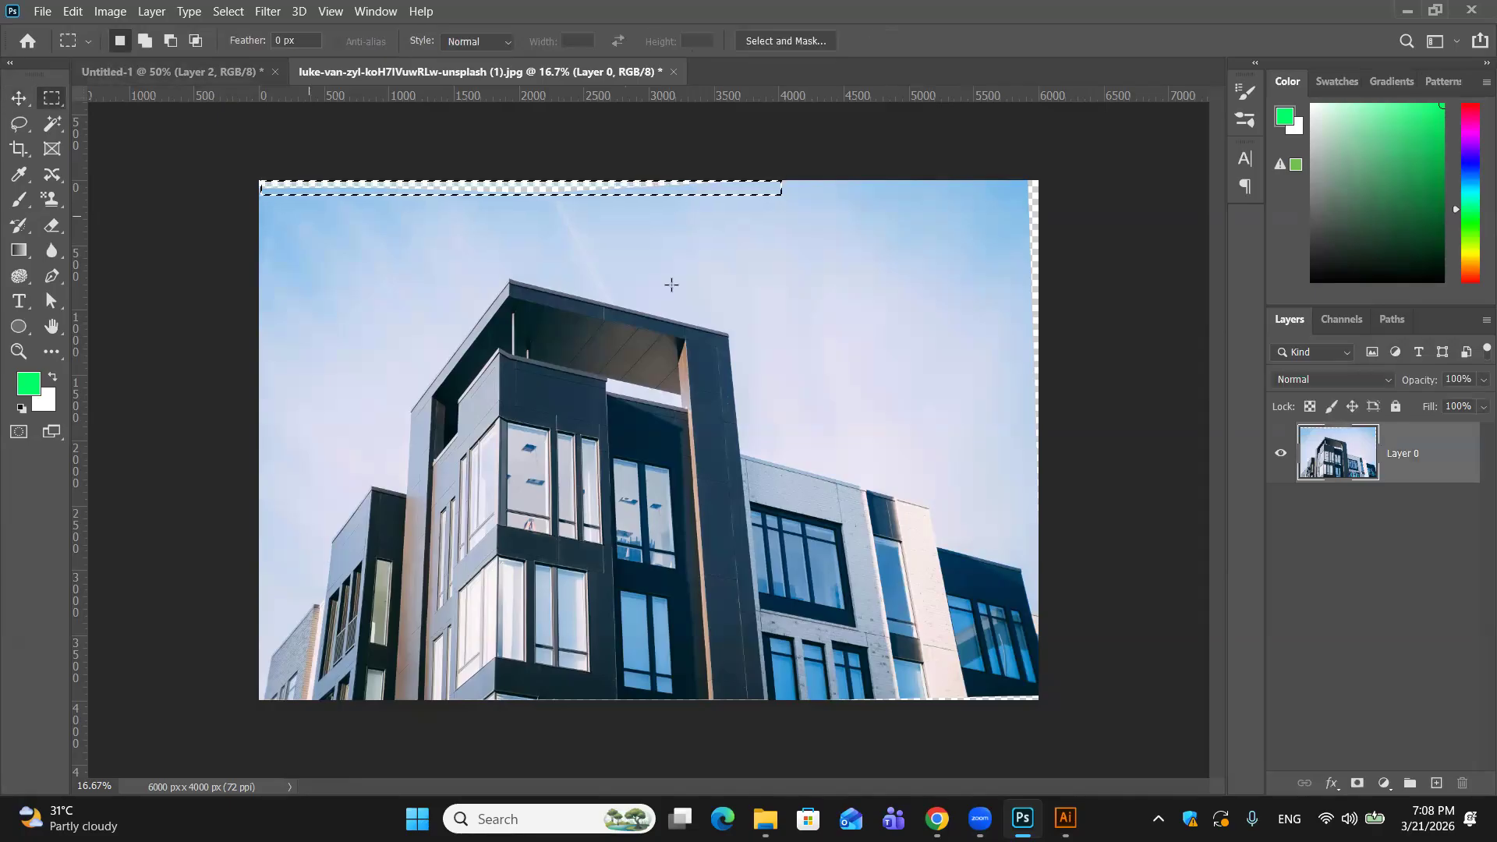
{"action": "left_click", "coordinate": [858, 245]}
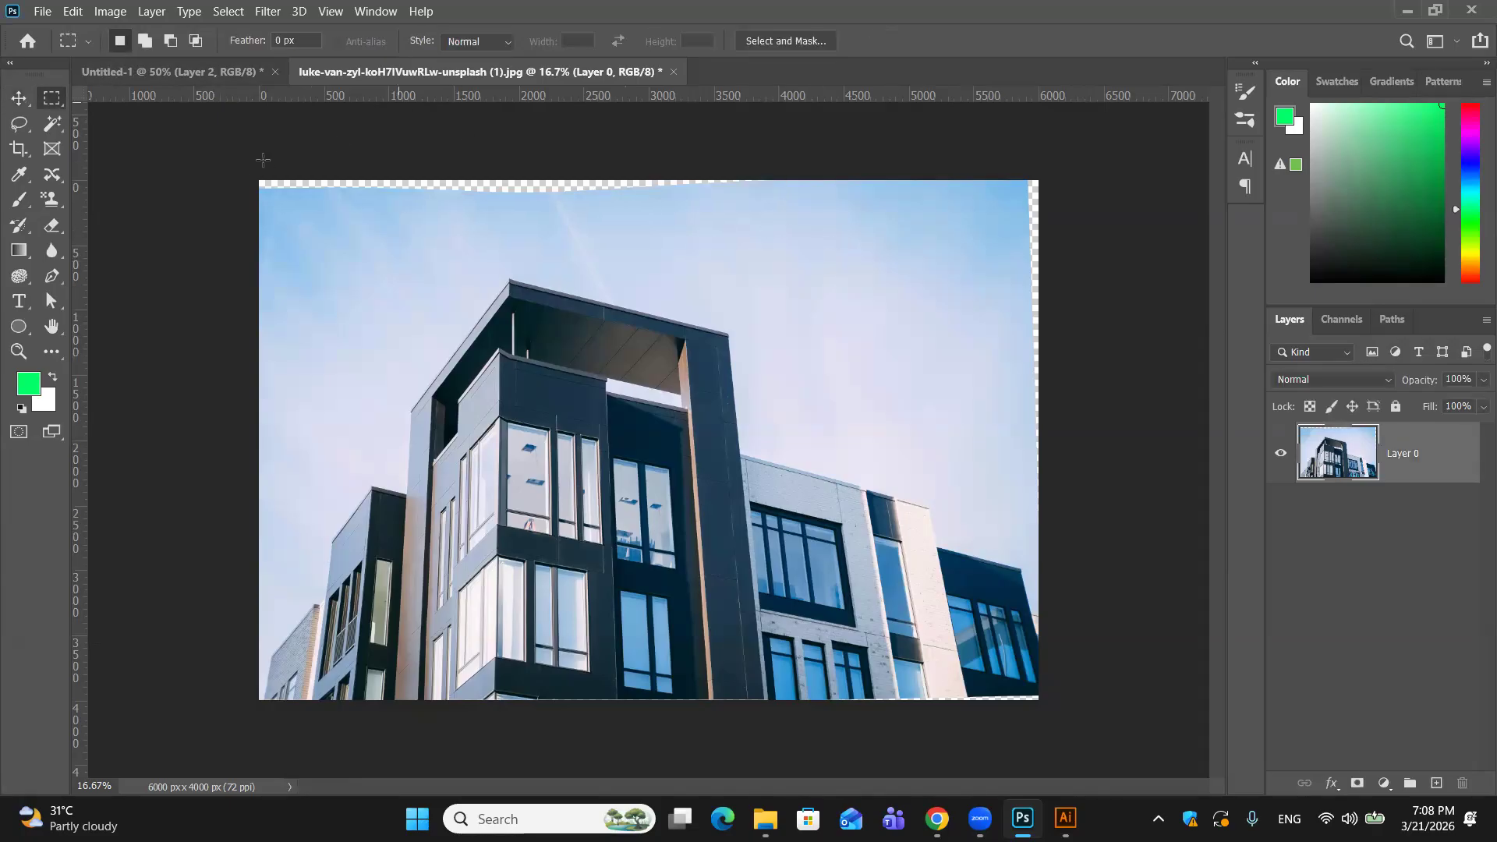
{"action": "left_click_drag", "start_coordinate": [258, 180], "coordinate": [738, 193]}
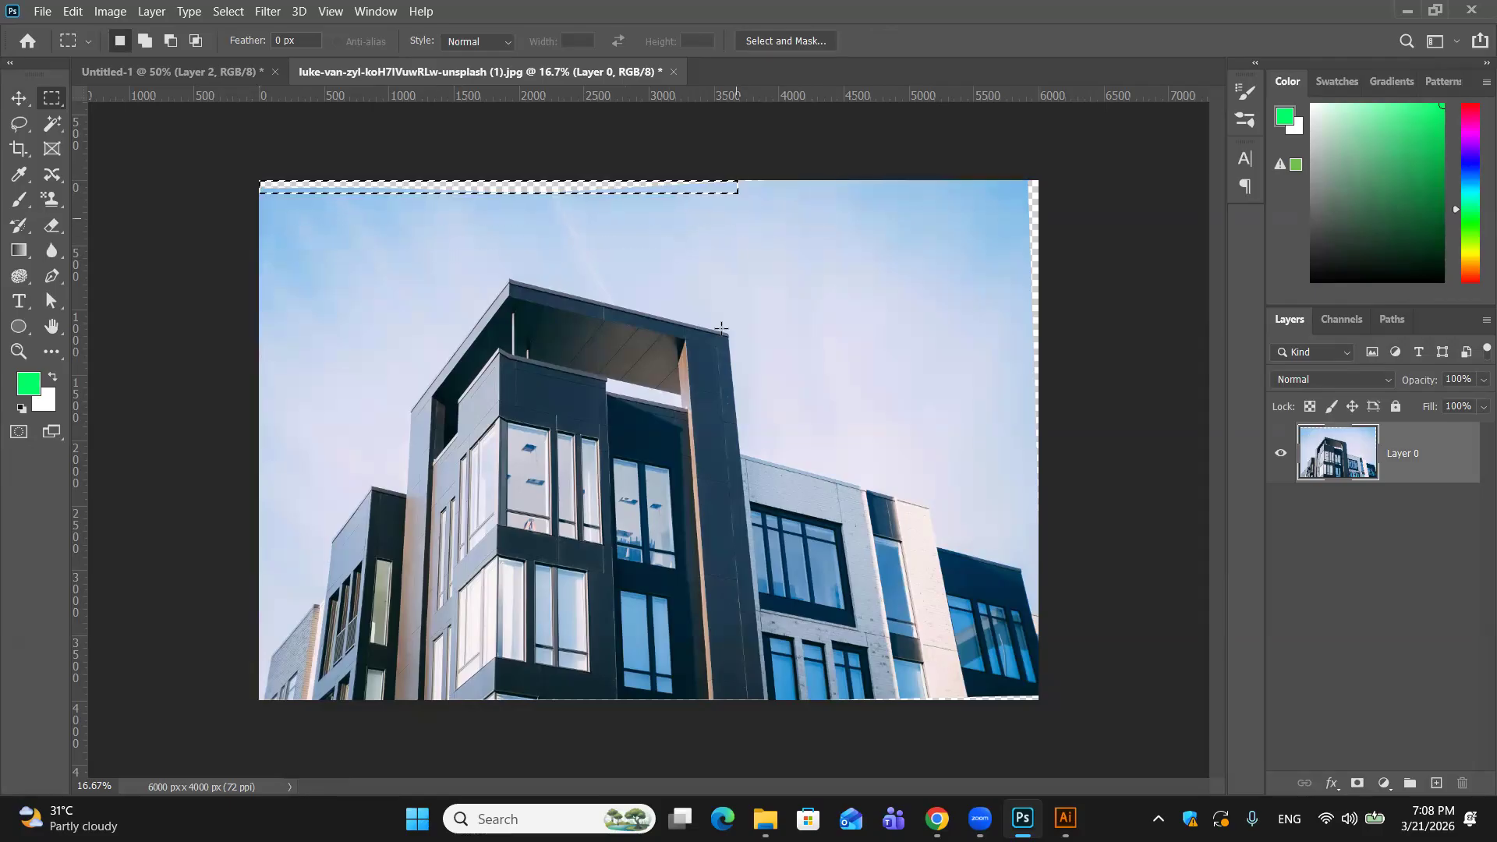
{"action": "key", "text": "i"}
{"action": "key", "text": "shift+F5"}
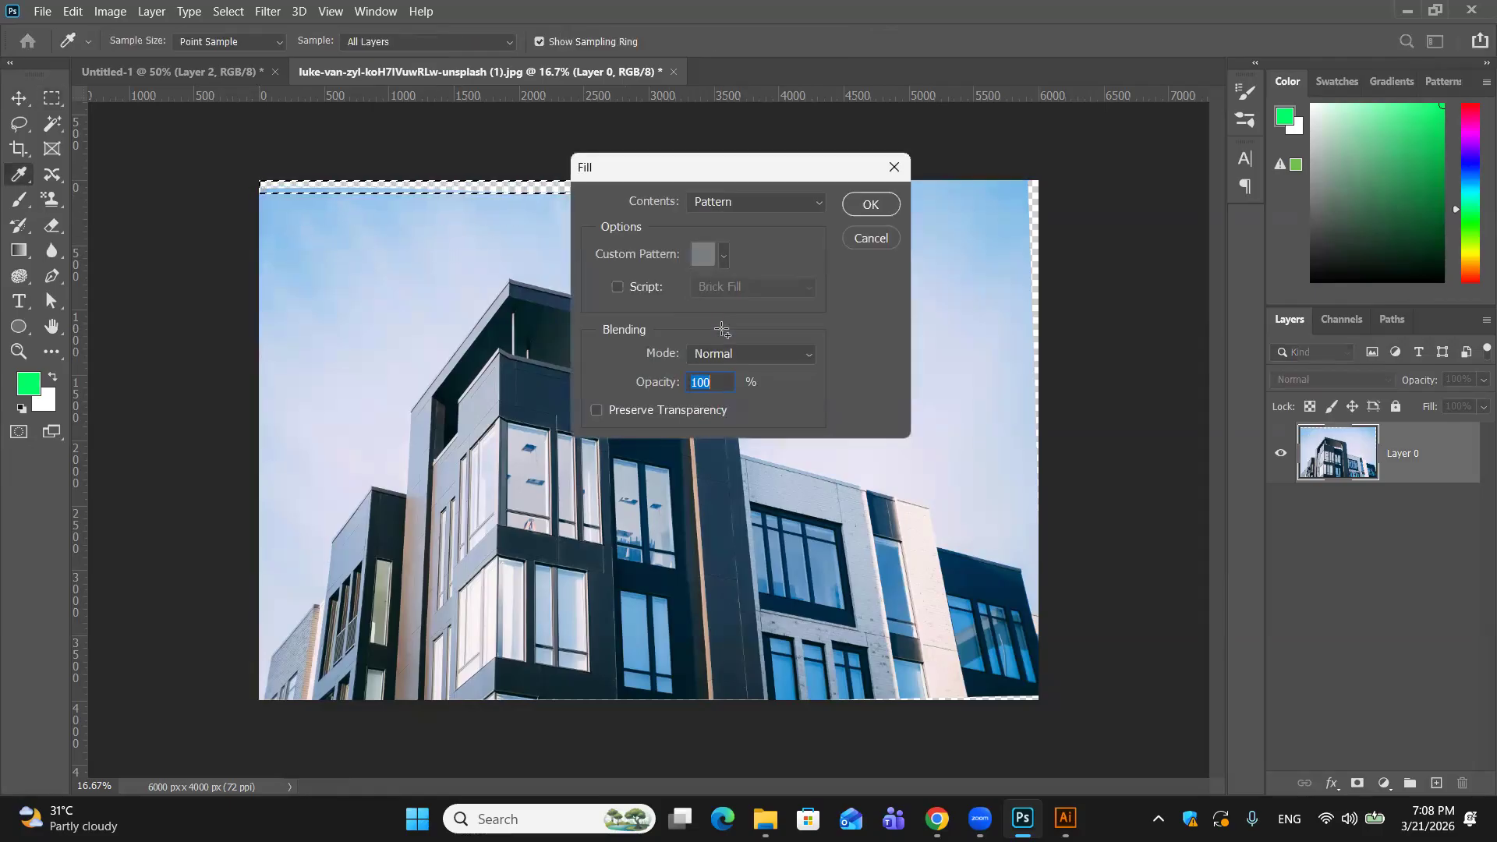
{"action": "left_click", "coordinate": [812, 200]}
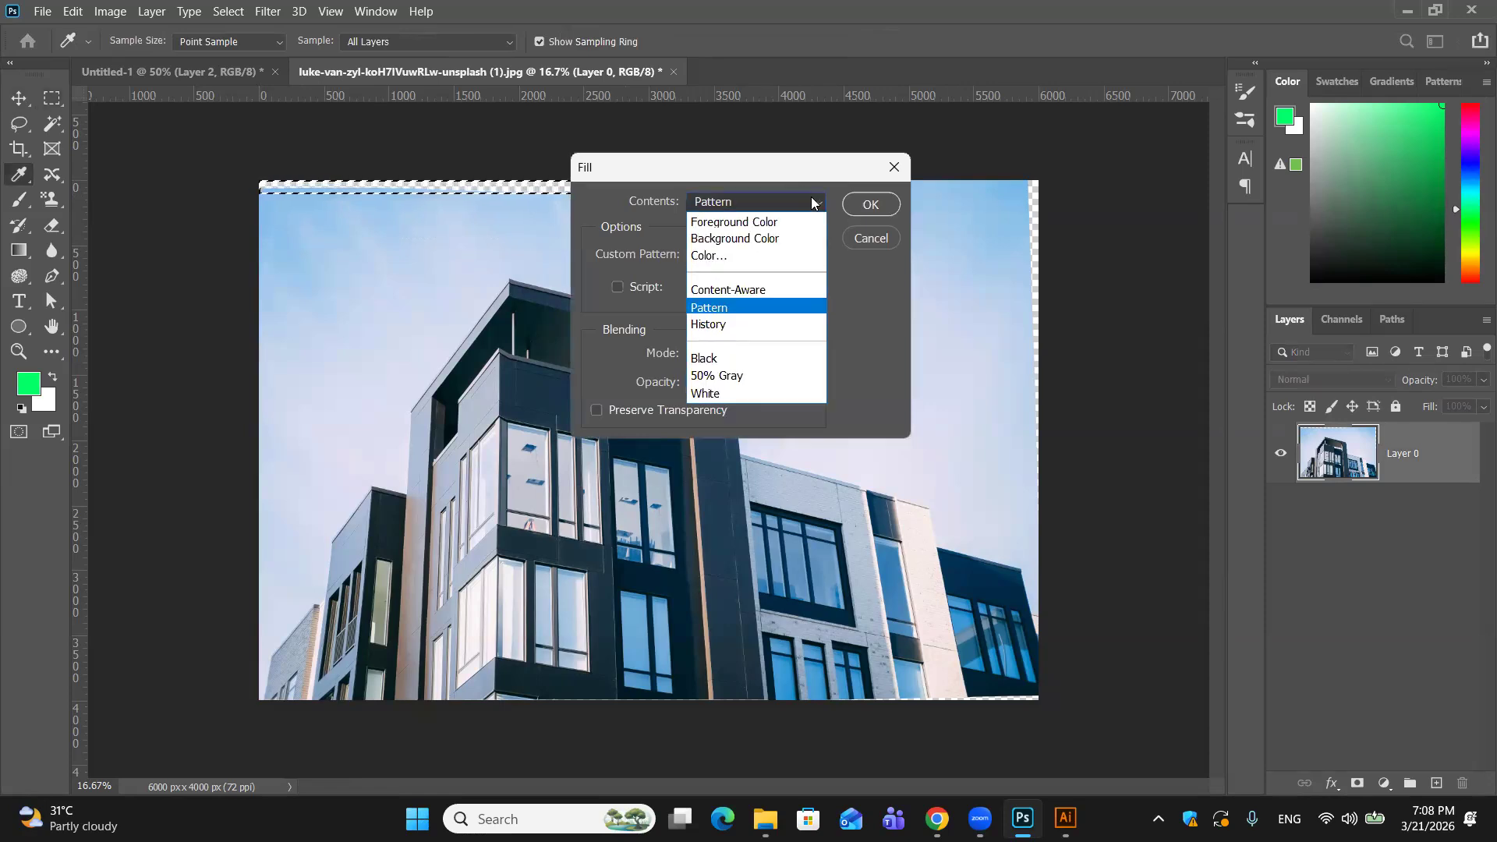
{"action": "left_click", "coordinate": [767, 290]}
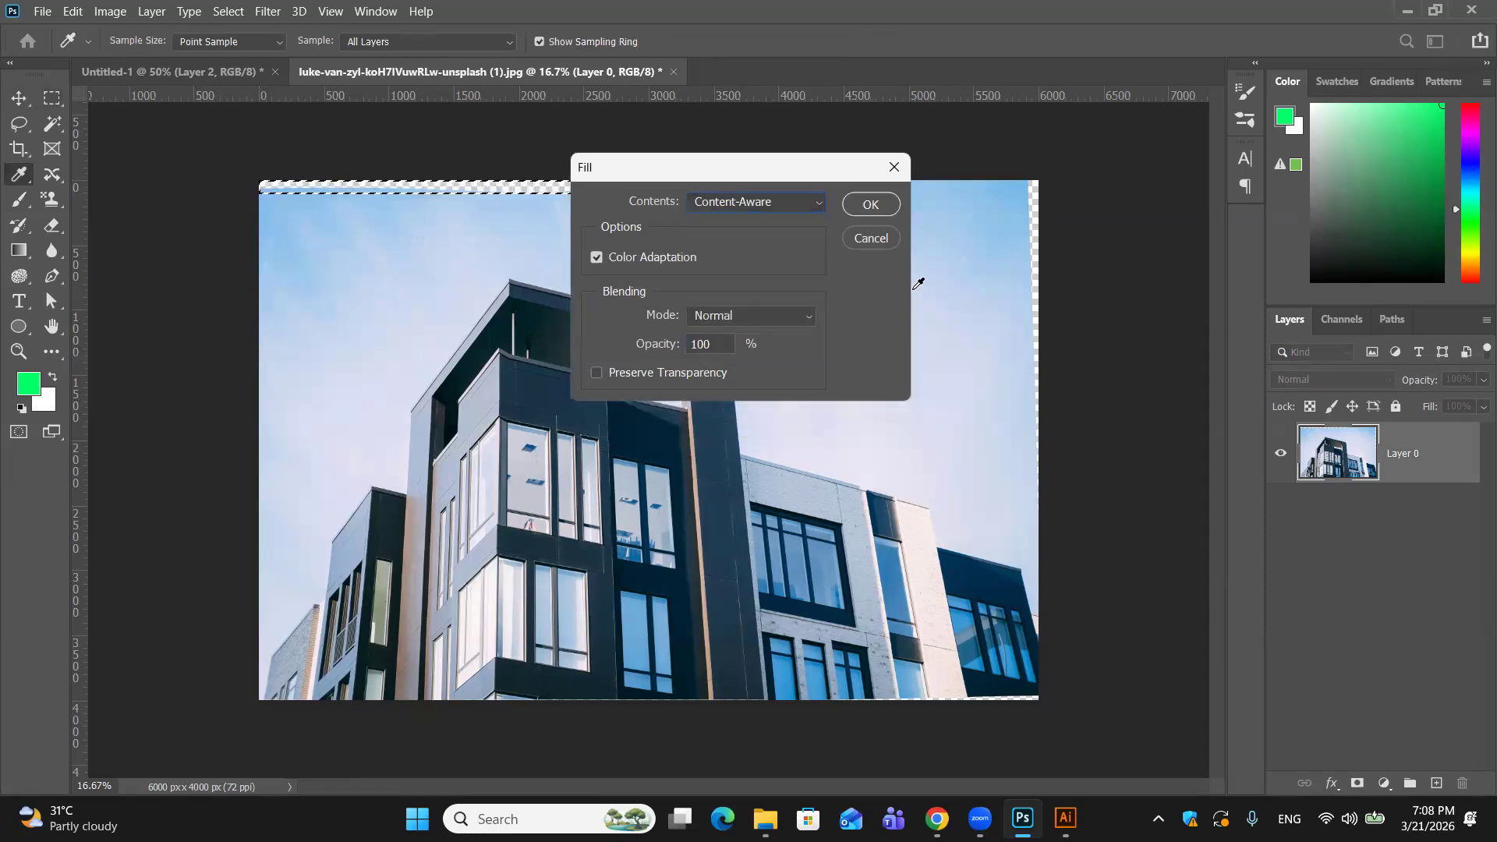
{"action": "left_click", "coordinate": [879, 204]}
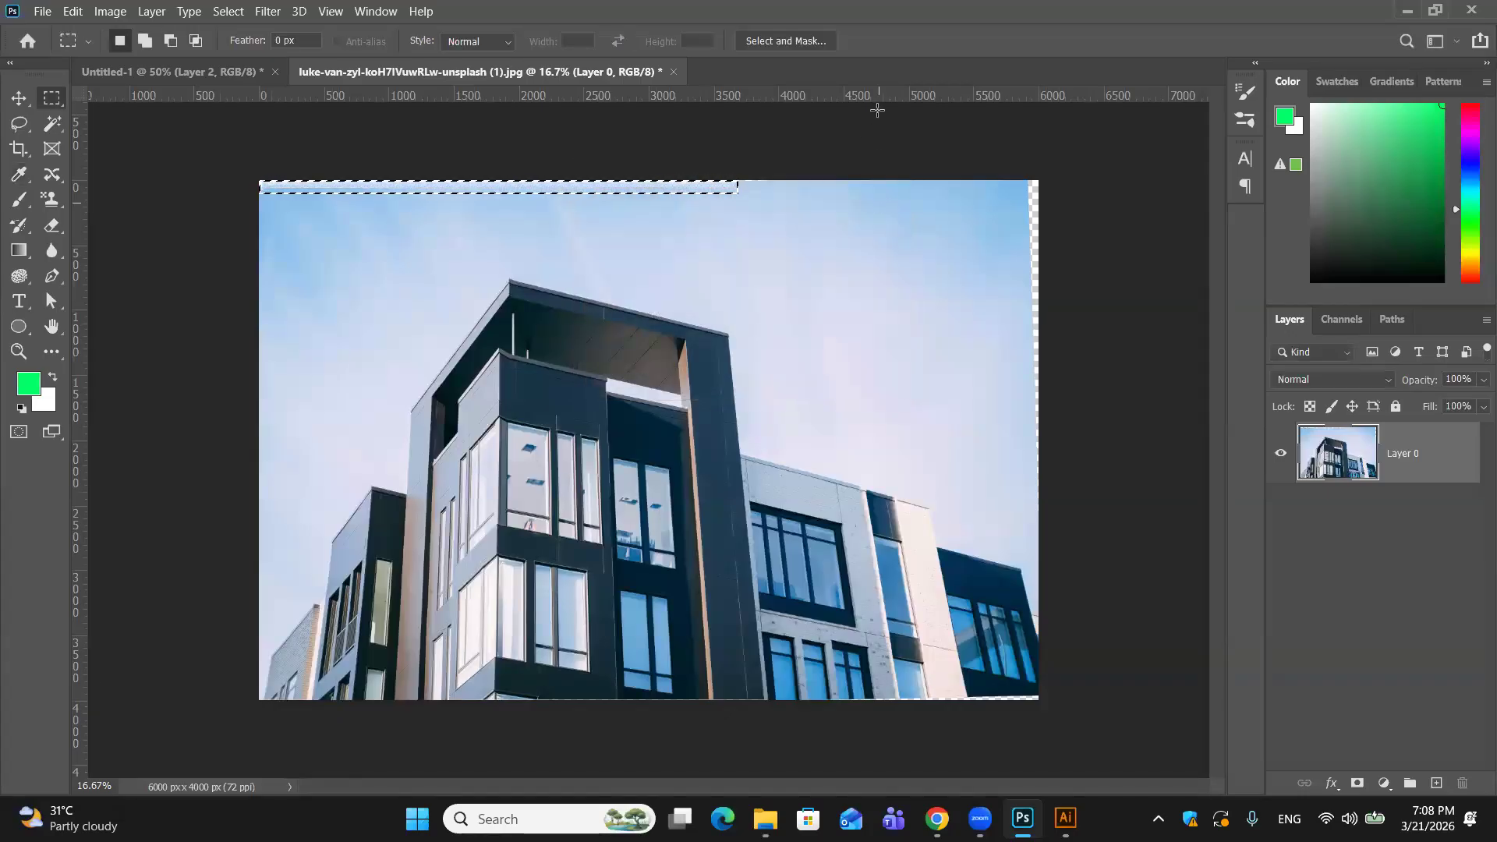
{"action": "key", "text": "ctrl+d"}
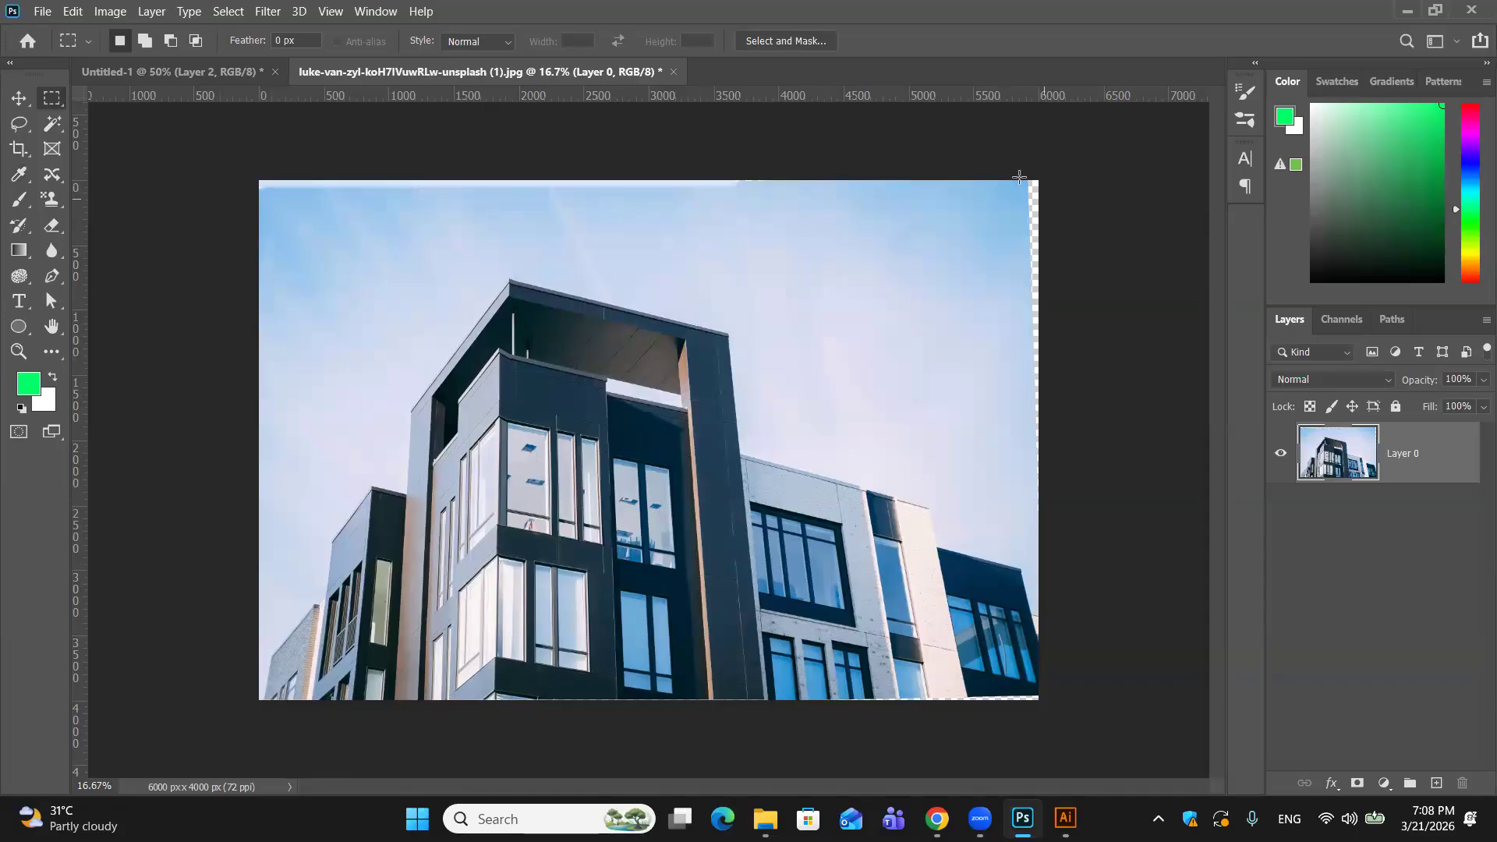
Step: Select the transparent strip down the photo's right edge beside the sky, apply a Content-Aware fill, and deselect
{"action": "left_click_drag", "start_coordinate": [1017, 178], "coordinate": [1084, 505]}
{"action": "key", "text": "shift+BackSpace"}
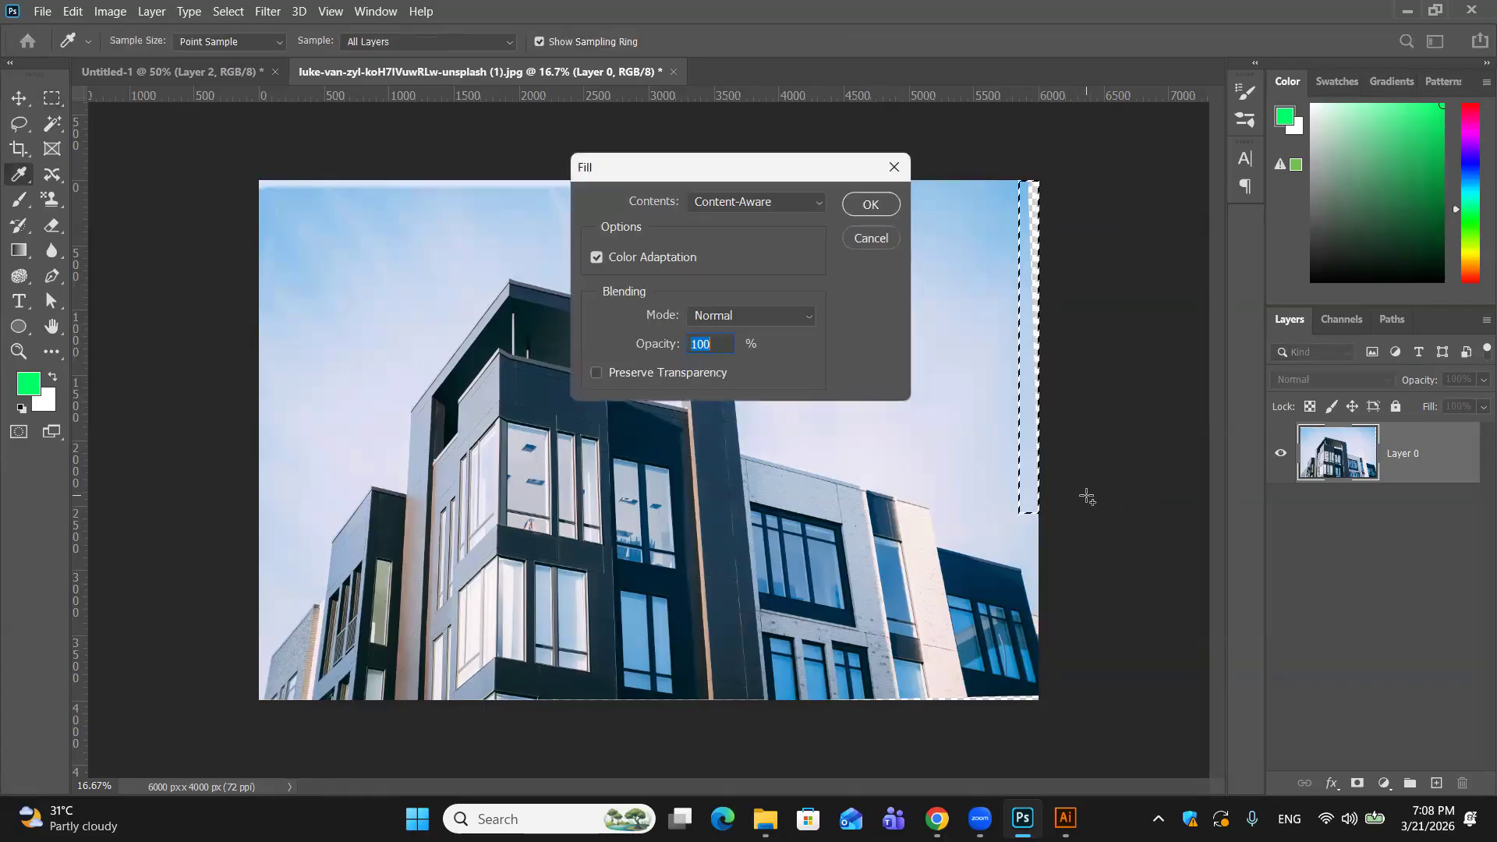
{"action": "left_click", "coordinate": [889, 201]}
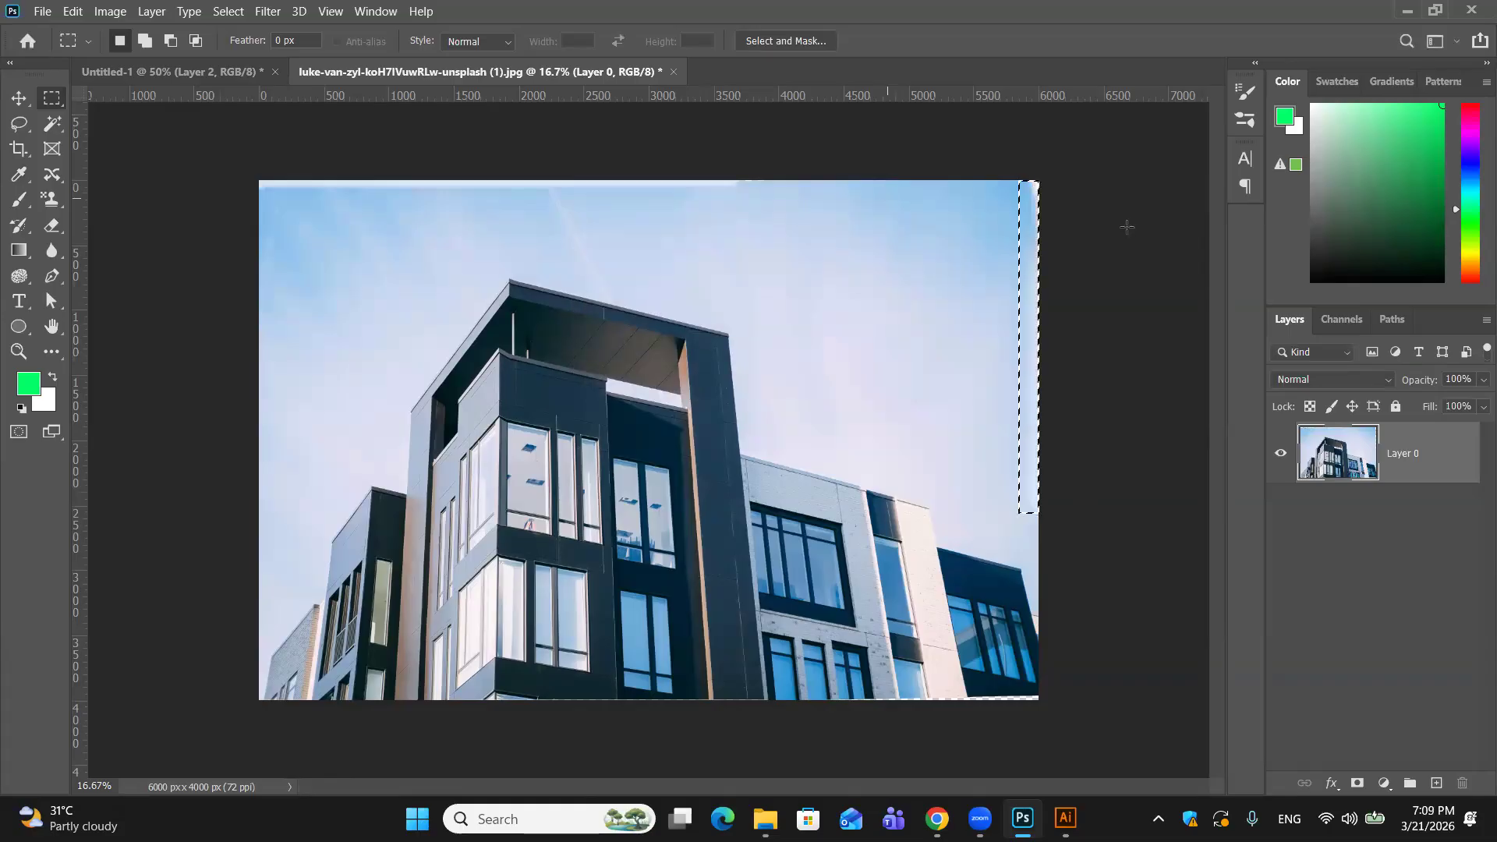
{"action": "key", "text": "ctrl+d"}
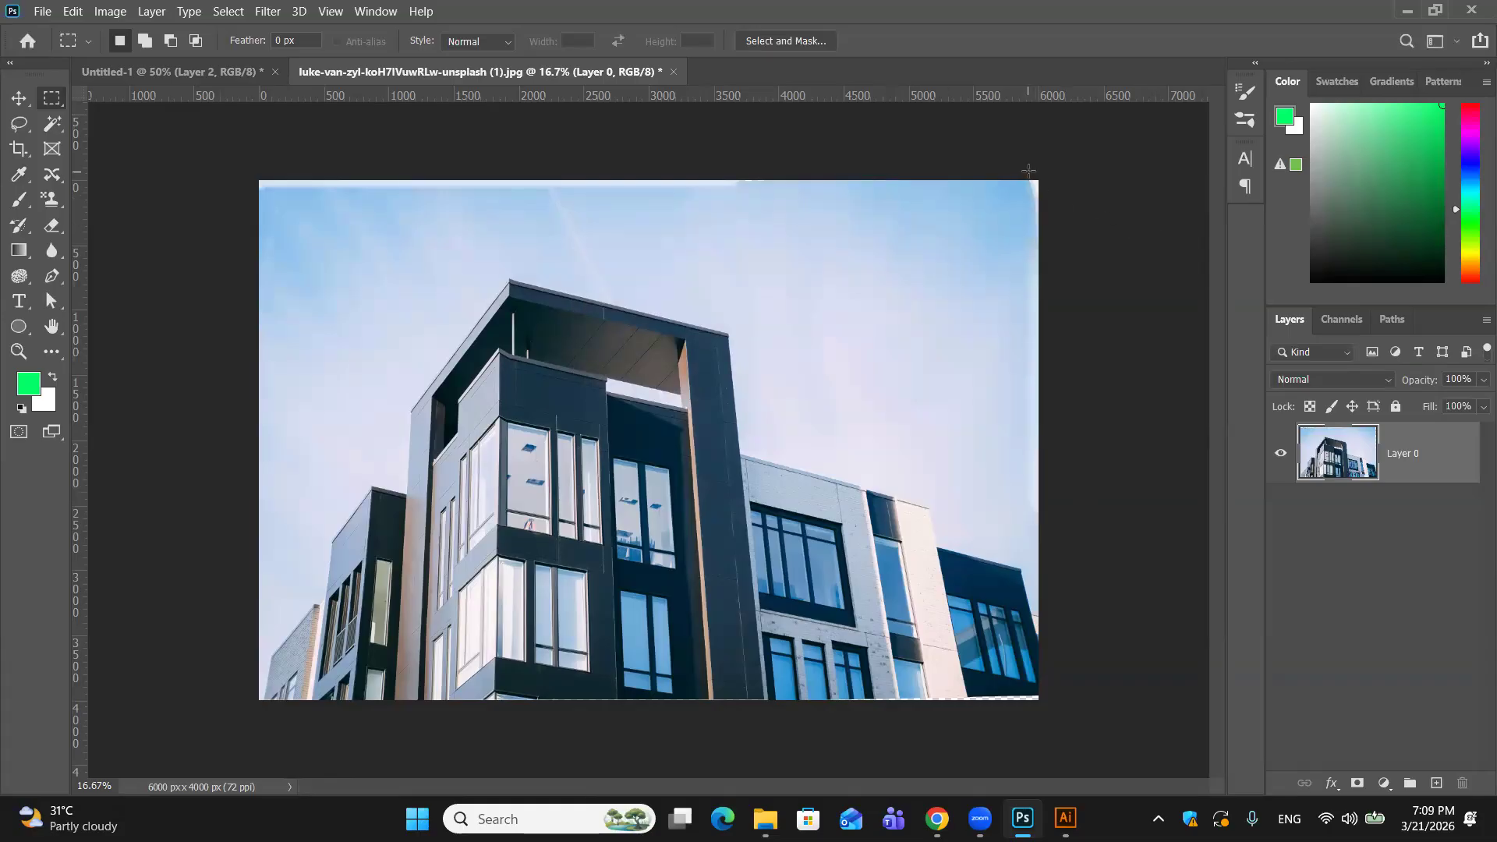
Step: Select the pale patch in the photo's upper-right corner, apply a Content-Aware fill to blend it, and deselect
{"action": "left_click_drag", "start_coordinate": [1029, 170], "coordinate": [1053, 244]}
{"action": "key", "text": "shift+BackSpace"}
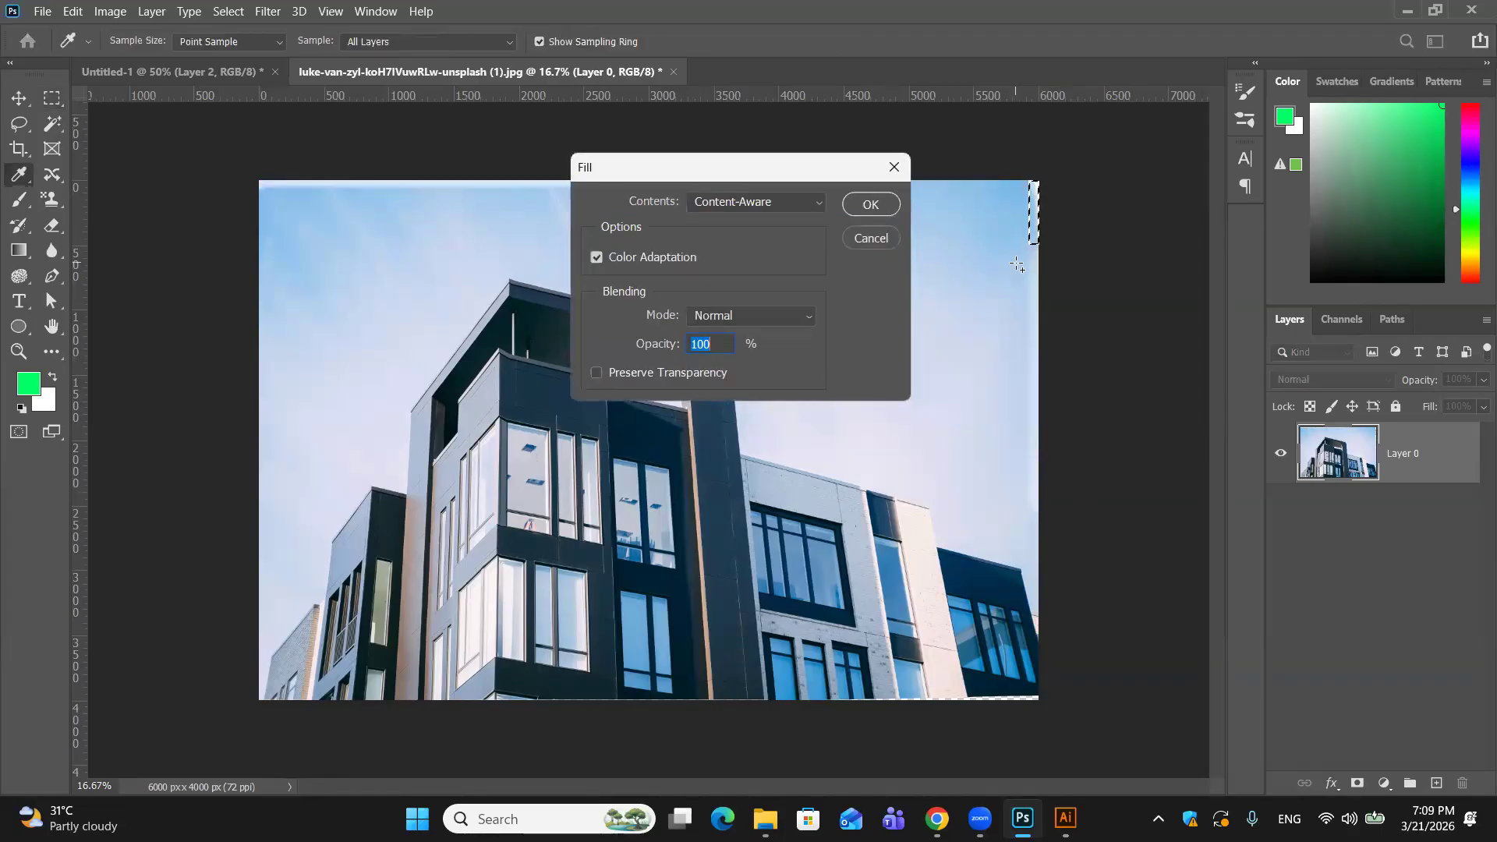
{"action": "key", "text": "Return"}
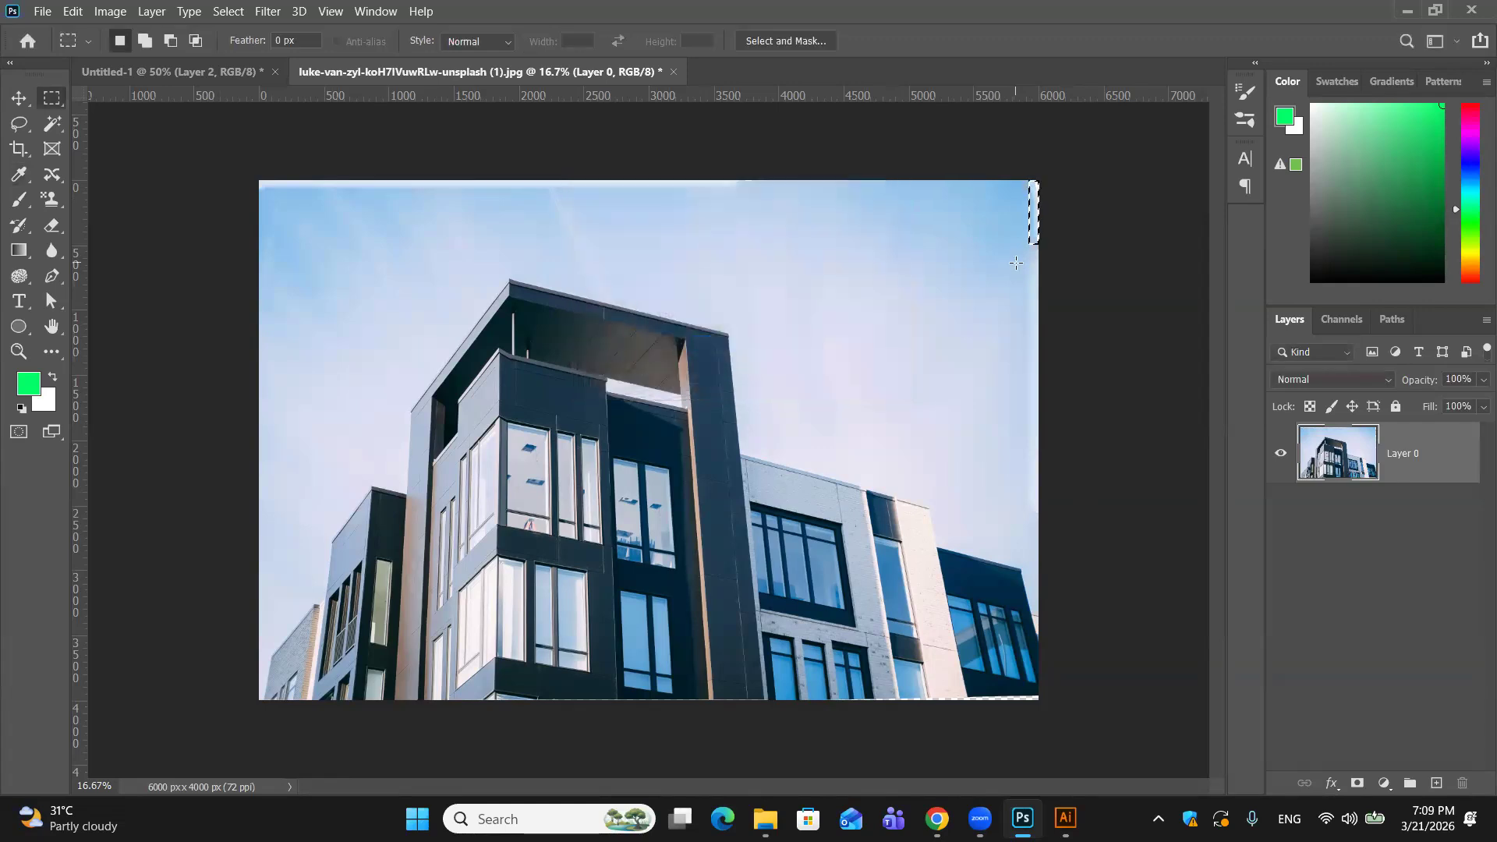
{"action": "key", "text": "ctrl+d"}
Step: Try Magic Wand selections on the pale sky and the darker blue corner sky at tolerance 32, and clear the selection
{"action": "left_click", "coordinate": [53, 123]}
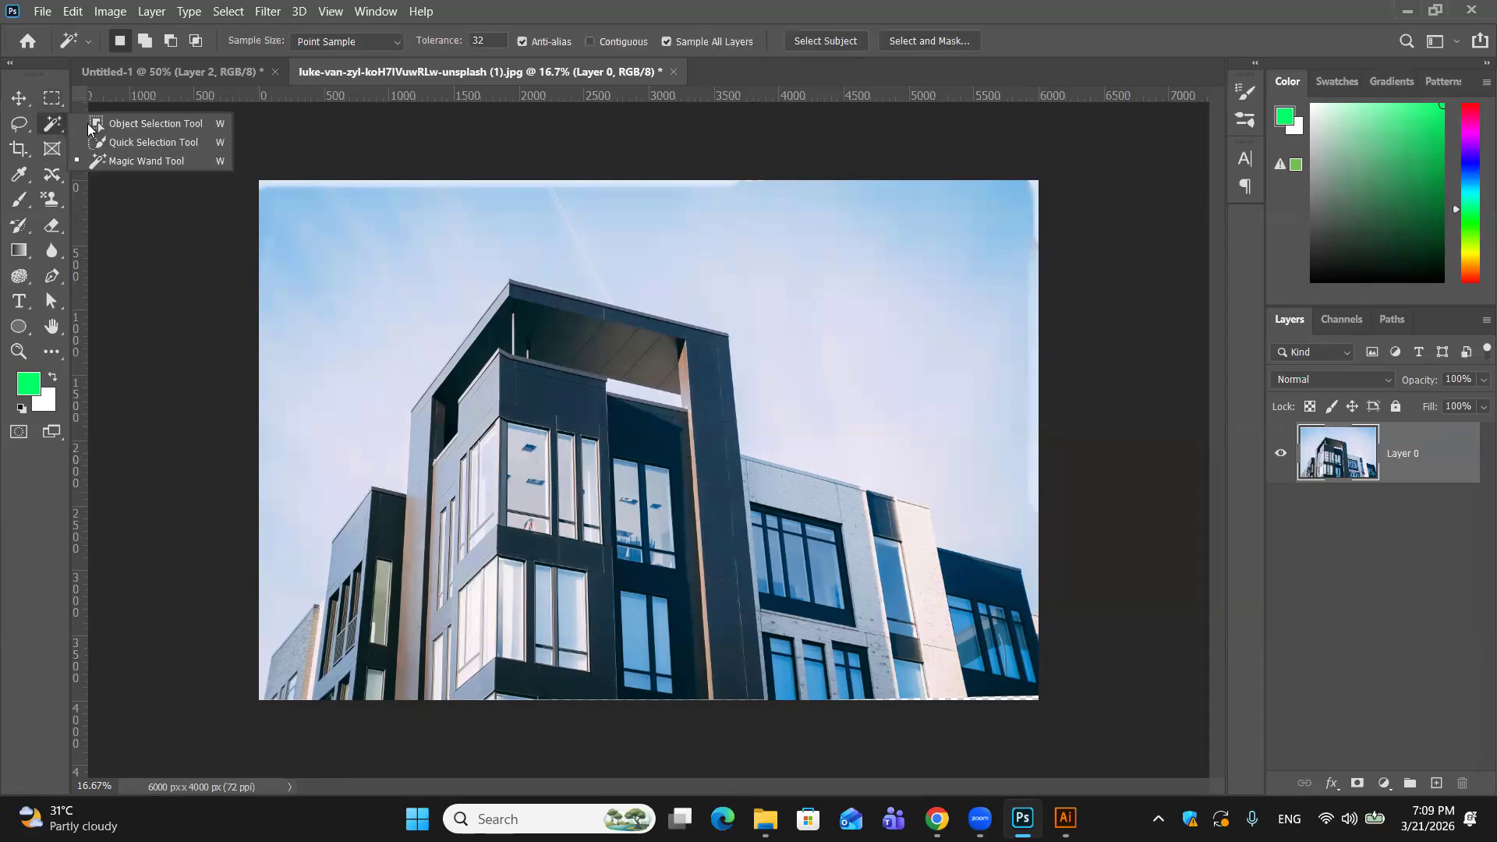
{"action": "left_click", "coordinate": [117, 160]}
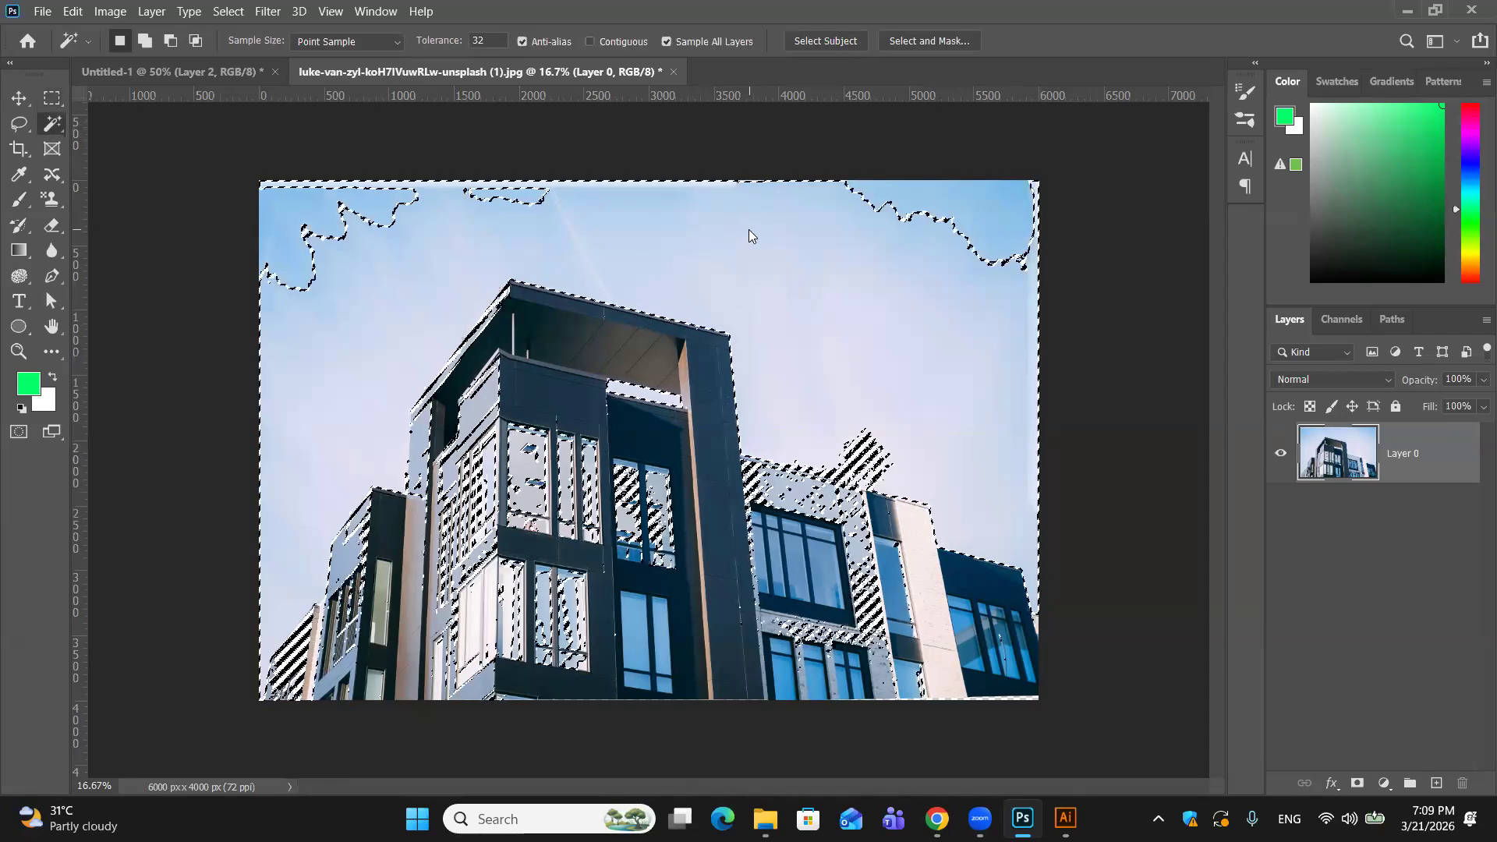
{"action": "left_click", "coordinate": [436, 267]}
{"action": "left_click", "coordinate": [442, 269]}
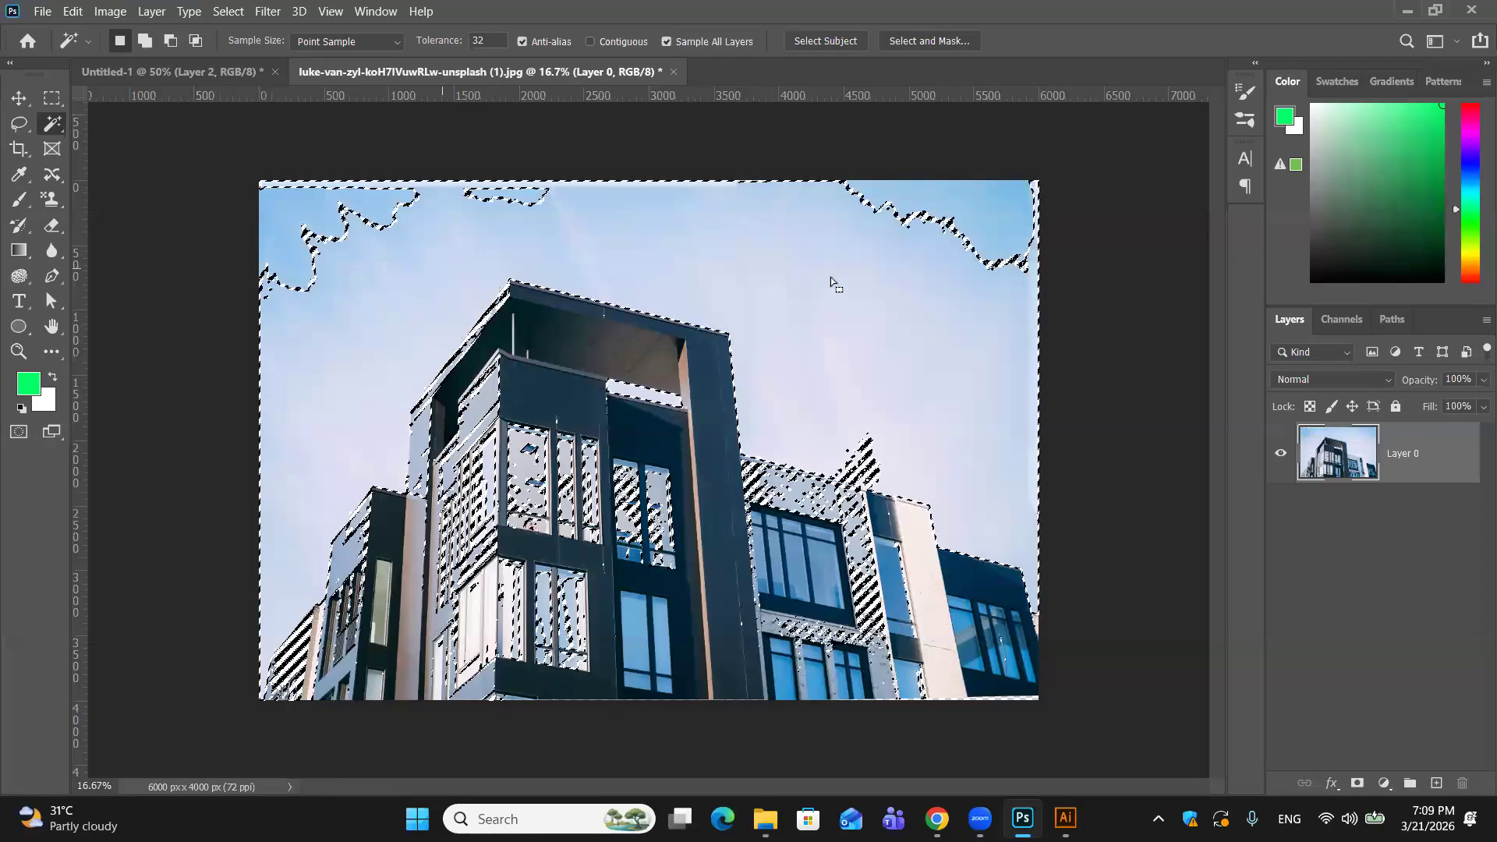
{"action": "left_click", "coordinate": [1008, 197]}
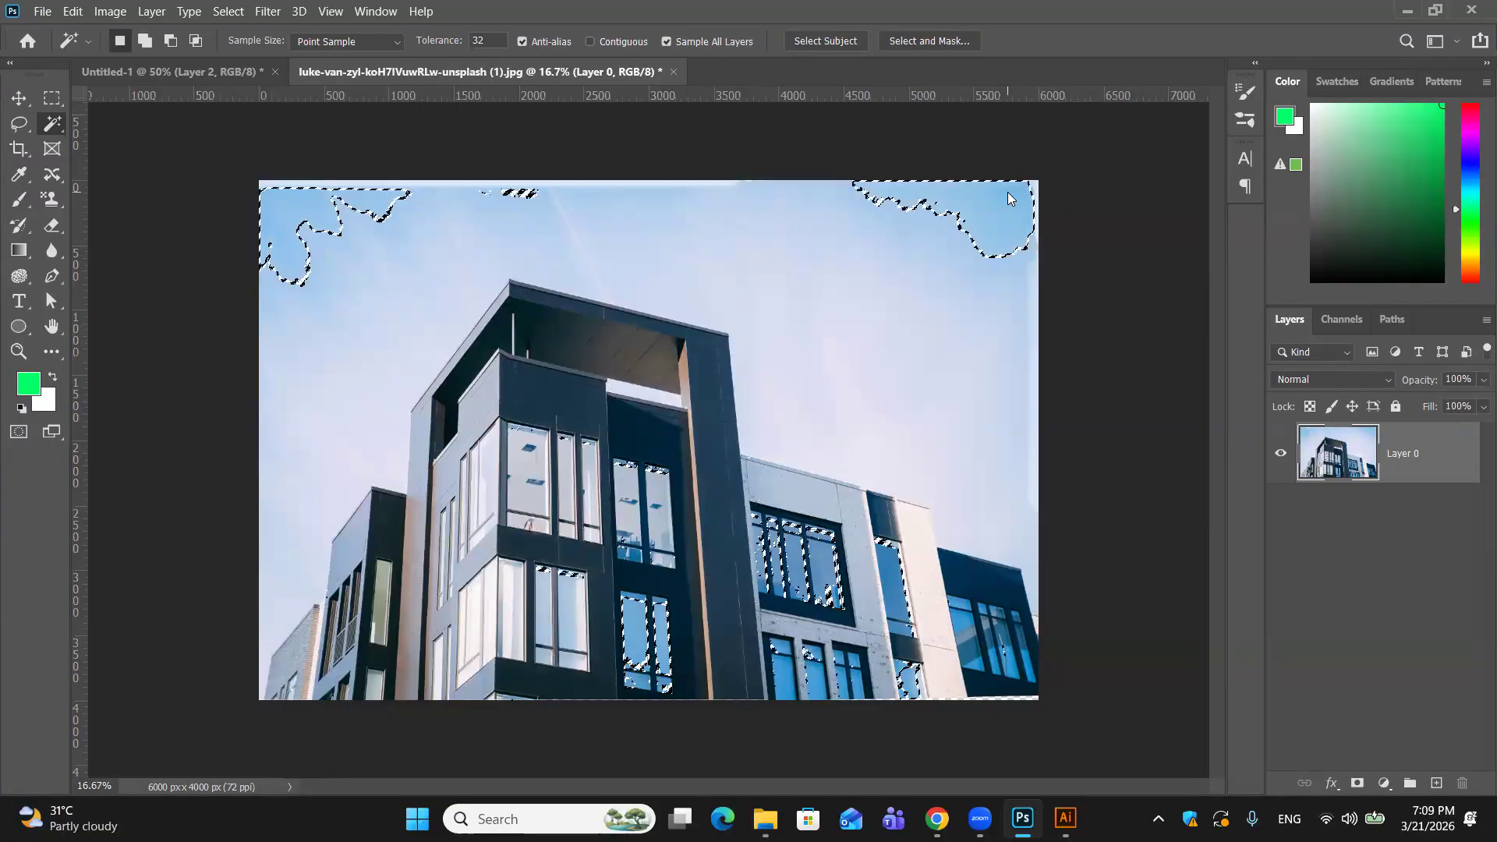
{"action": "key", "text": "ctrl+d"}
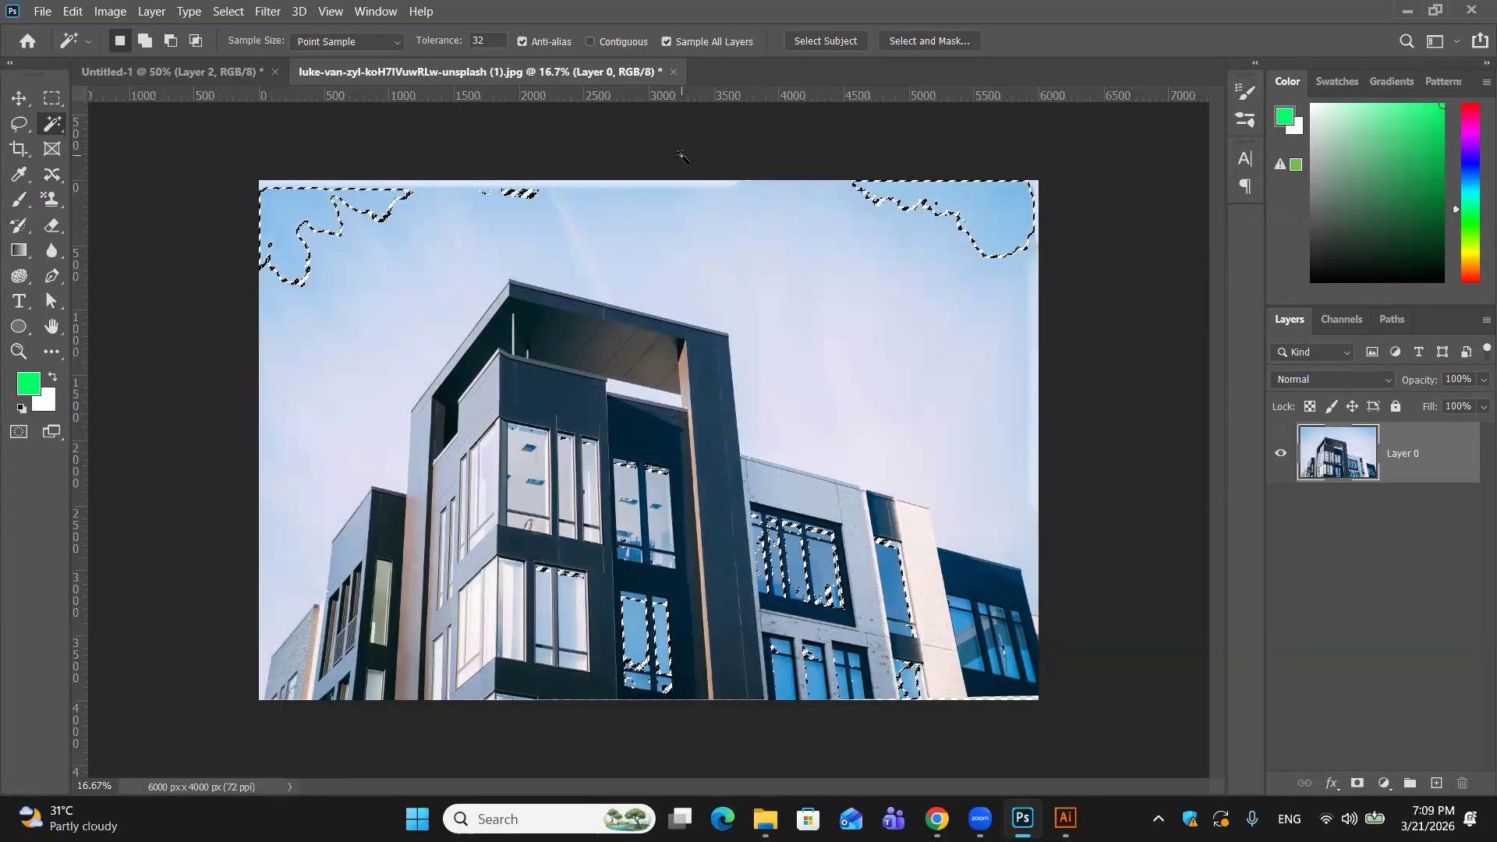
Step: Return to the Move tool and close the building photo without saving its changes
{"action": "key", "text": "v"}
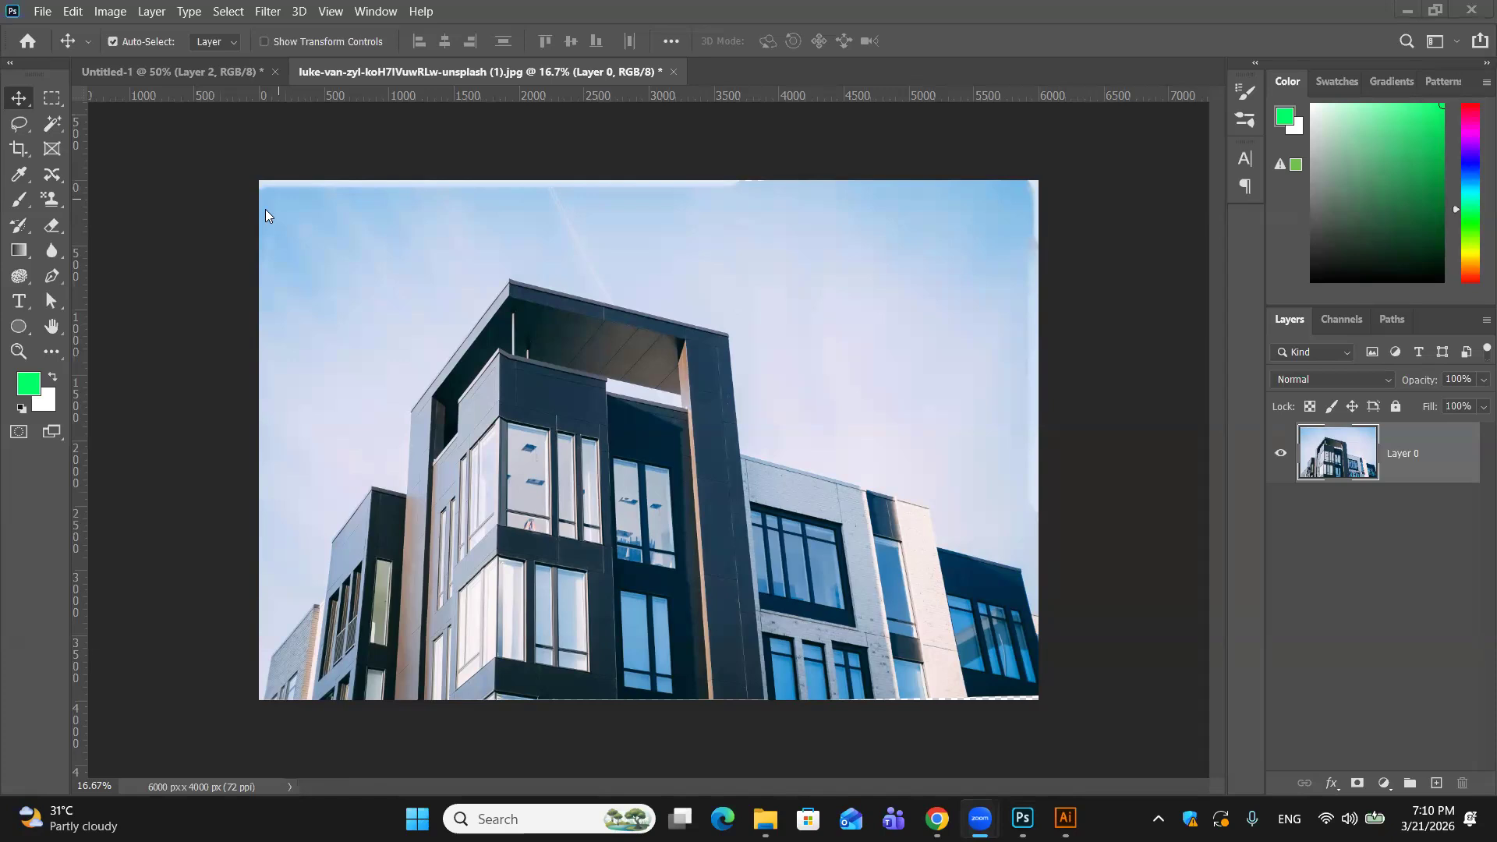
{"action": "left_click", "coordinate": [284, 254]}
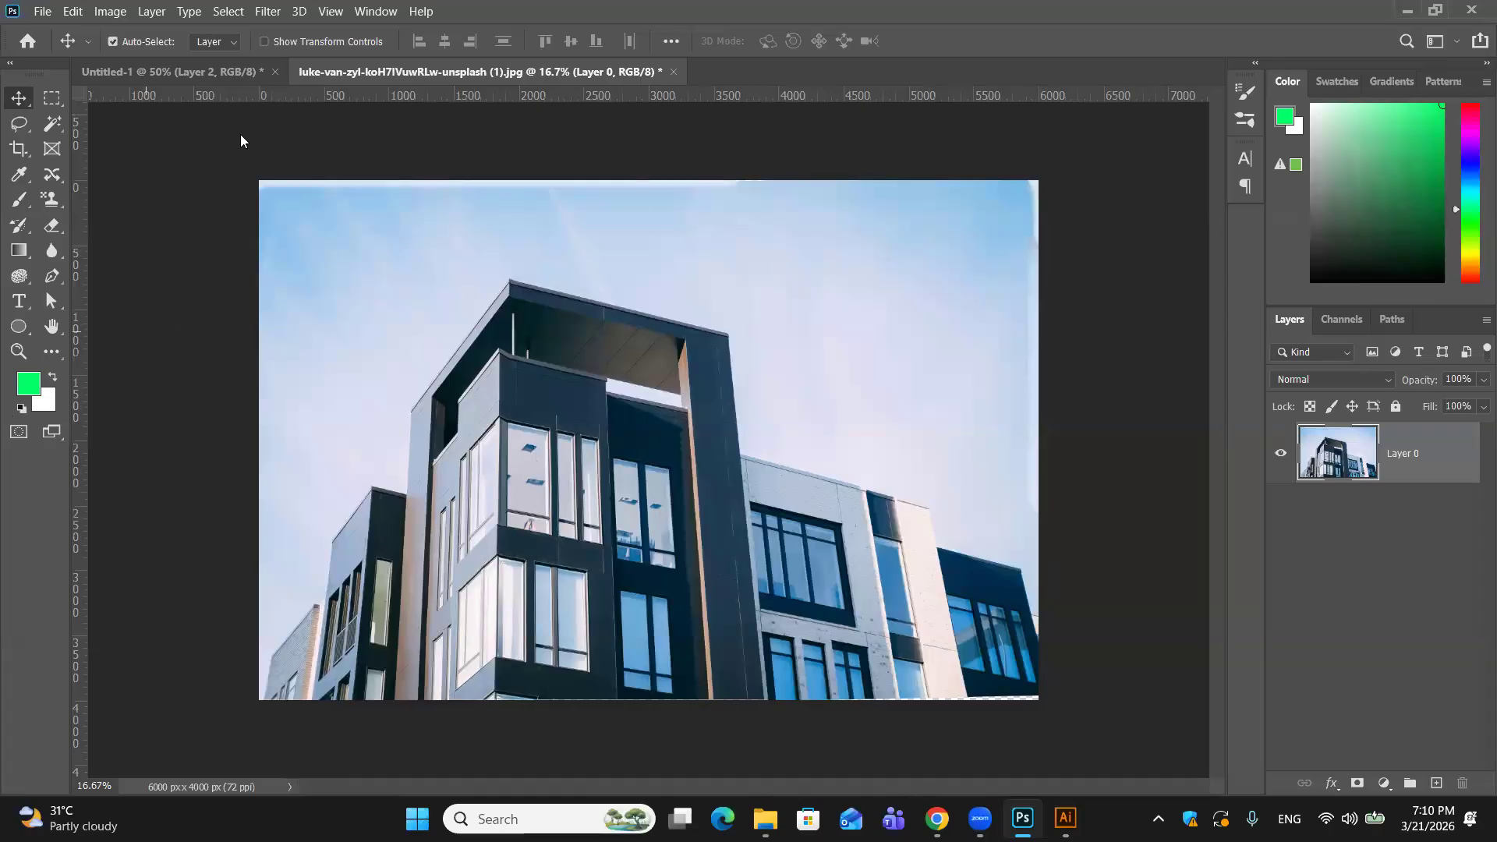
{"action": "left_click", "coordinate": [674, 72]}
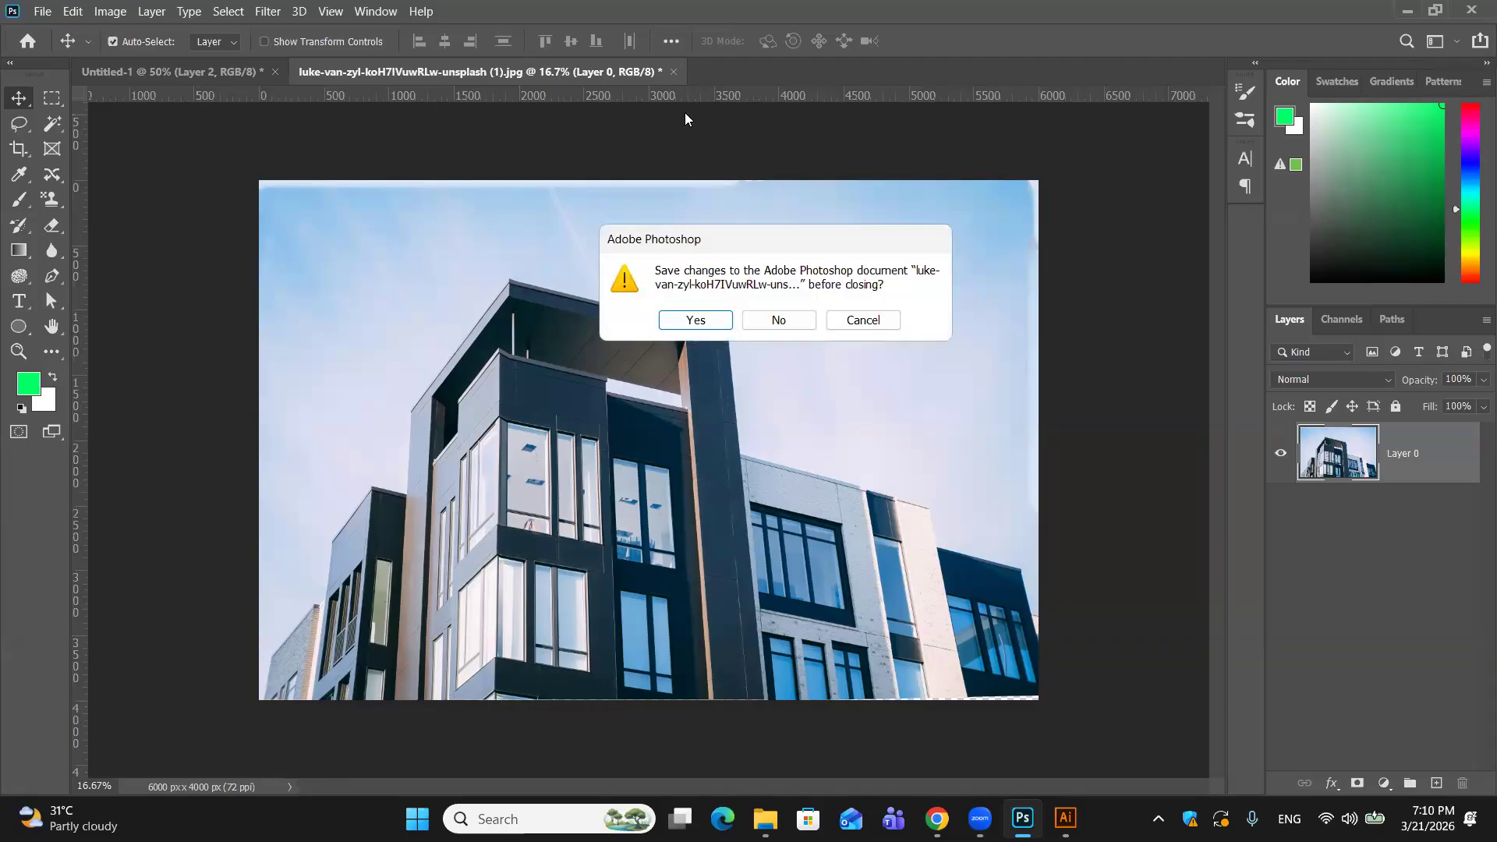
{"action": "left_click", "coordinate": [778, 320]}
Step: Switch to File Explorer, find the photo of the seated man in a black cap in Downloads, and open it in Photoshop as a separate document
{"action": "left_click", "coordinate": [1407, 11]}
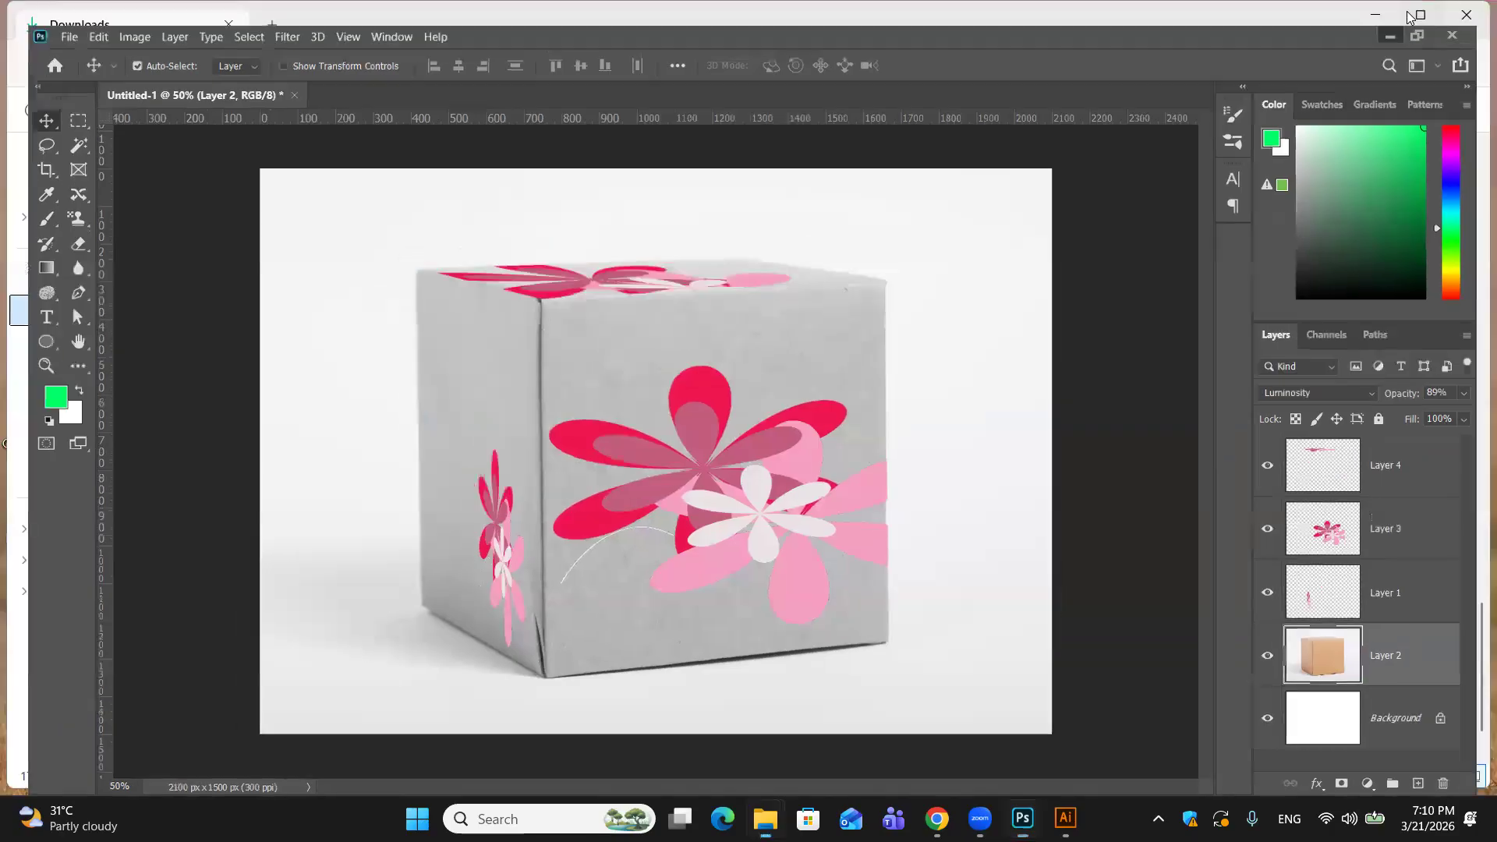
{"action": "scroll", "coordinate": [721, 628], "scroll_direction": "down", "scroll_amount": 1}
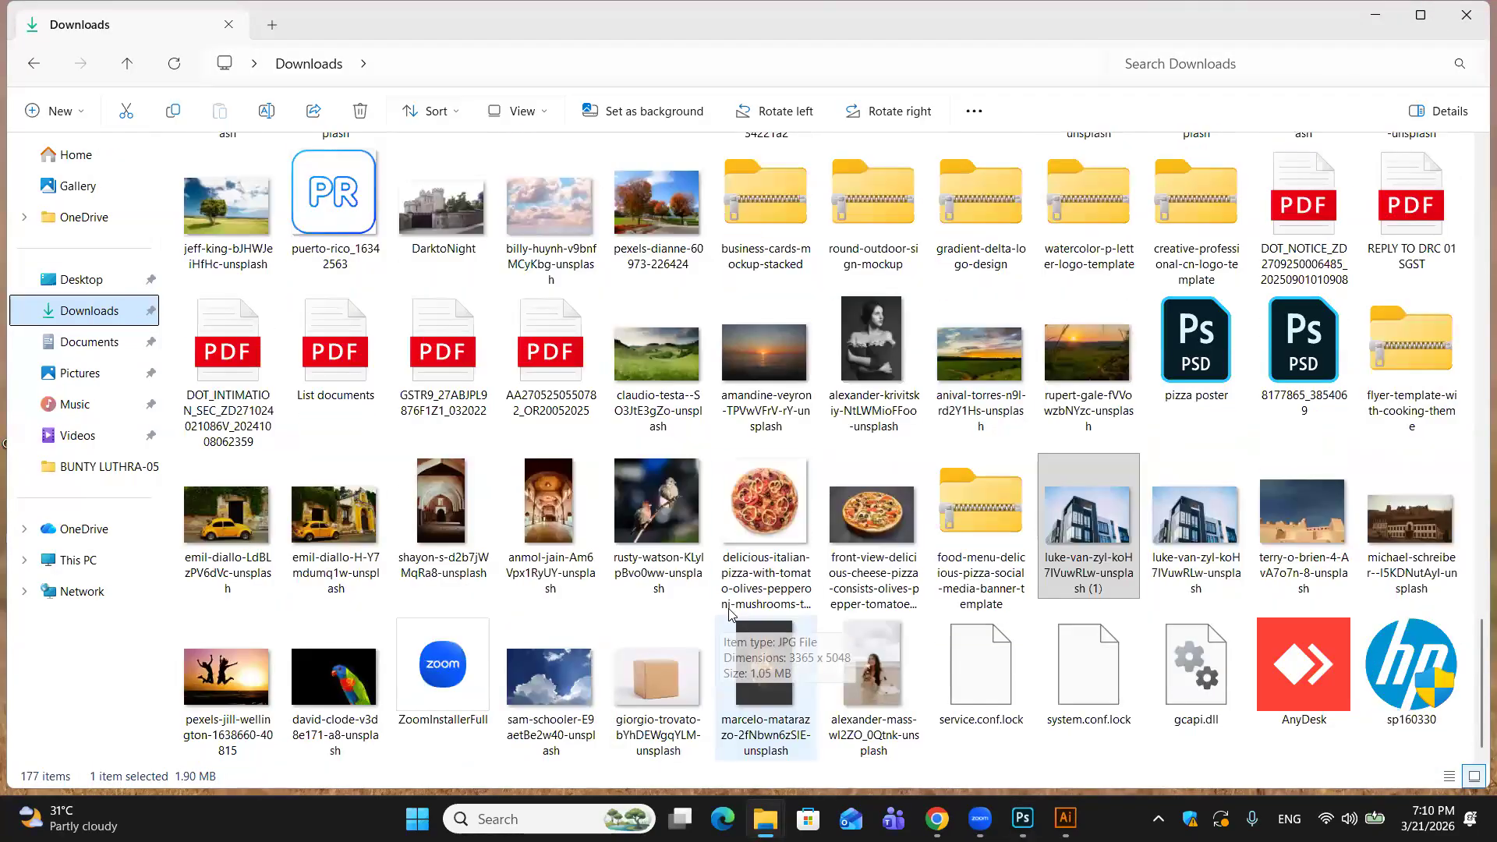
{"action": "scroll", "coordinate": [729, 612], "scroll_direction": "up", "scroll_amount": 8}
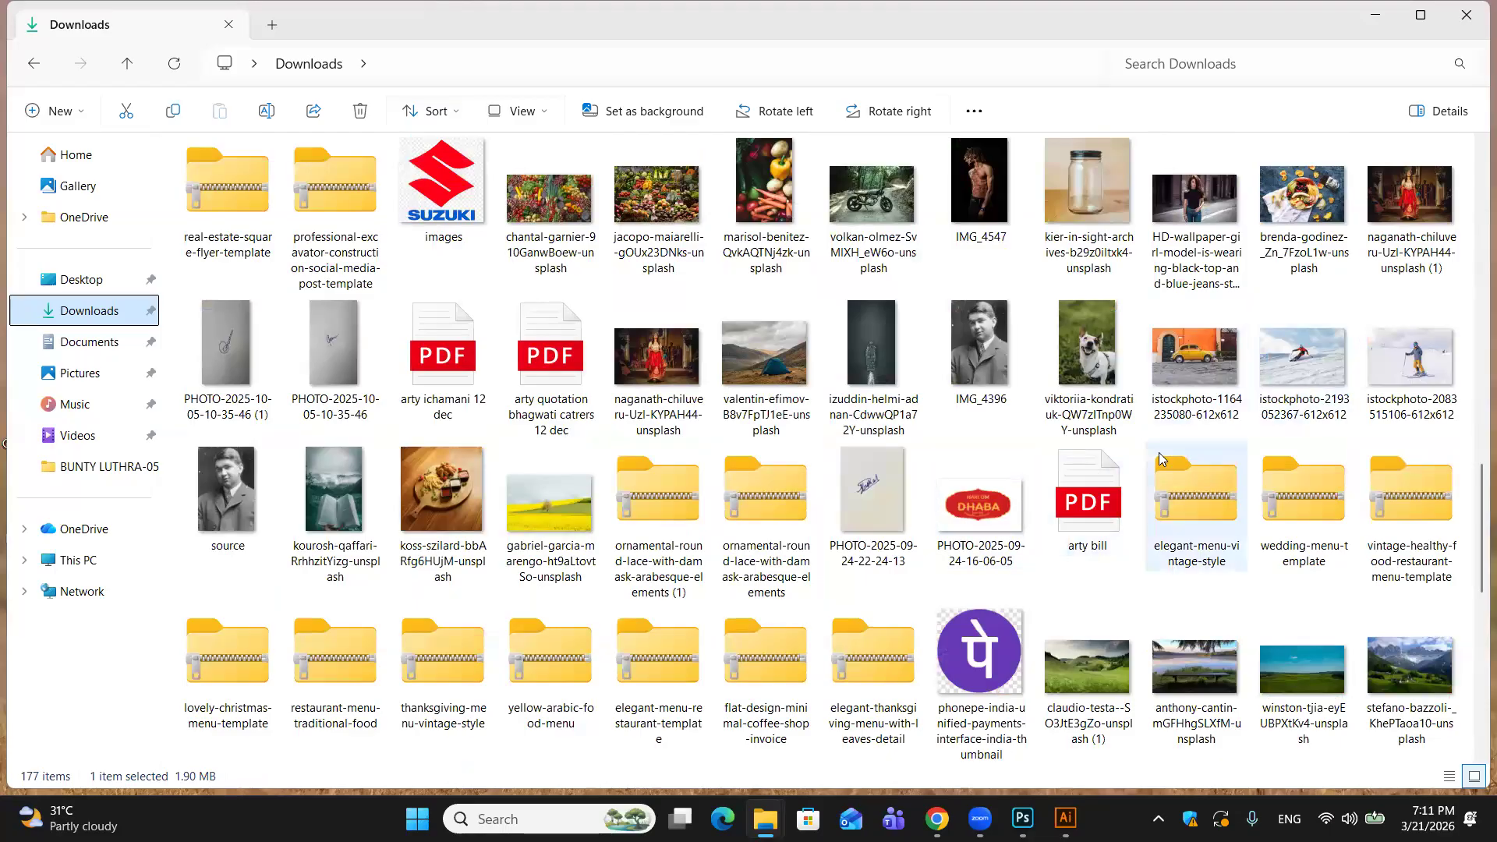
{"action": "scroll", "coordinate": [1158, 452], "scroll_direction": "up", "scroll_amount": 3}
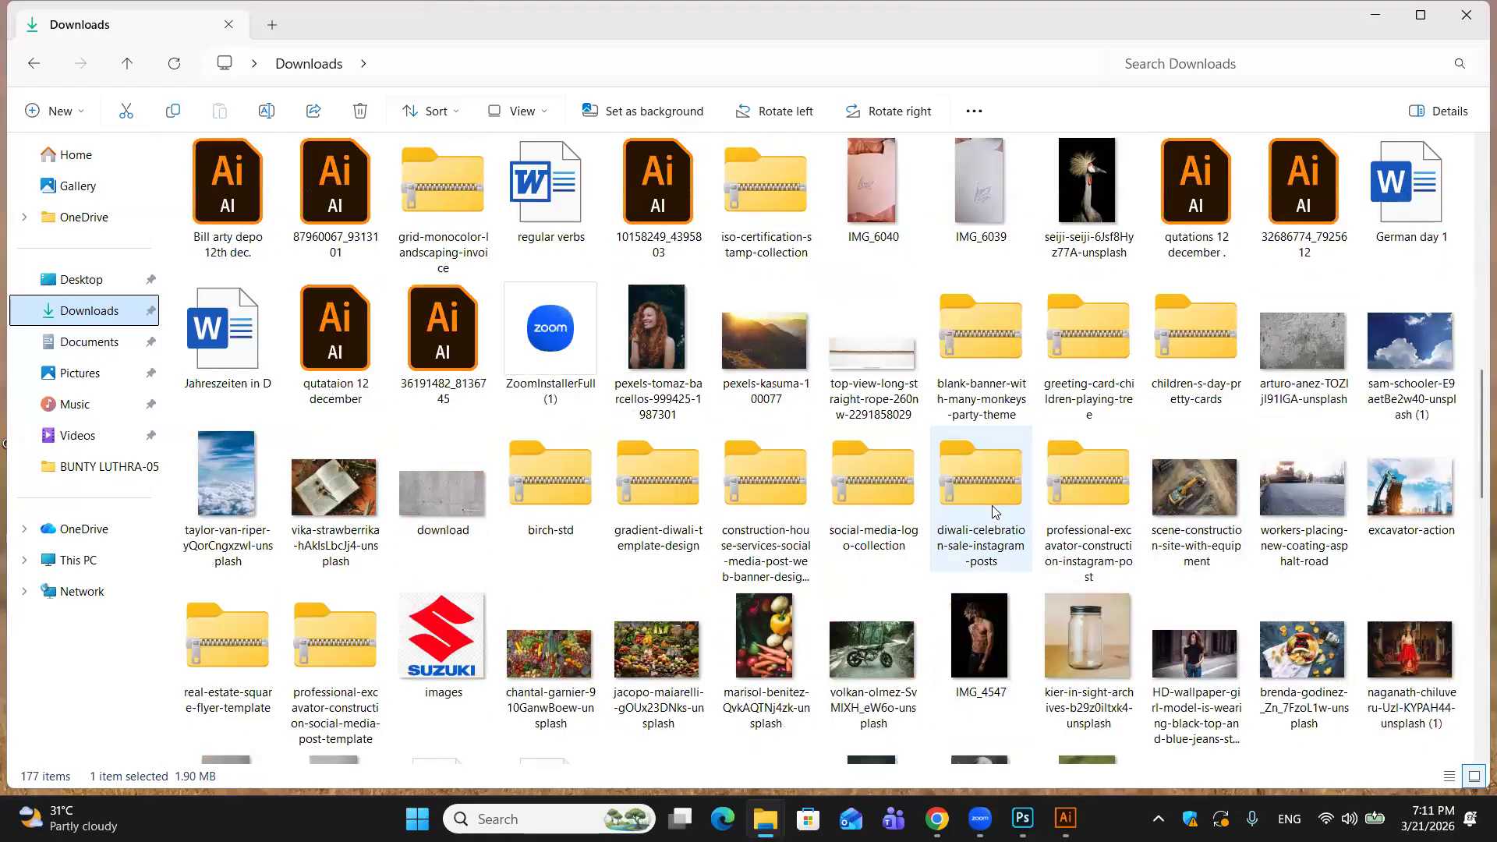
{"action": "scroll", "coordinate": [838, 457], "scroll_direction": "up", "scroll_amount": 3}
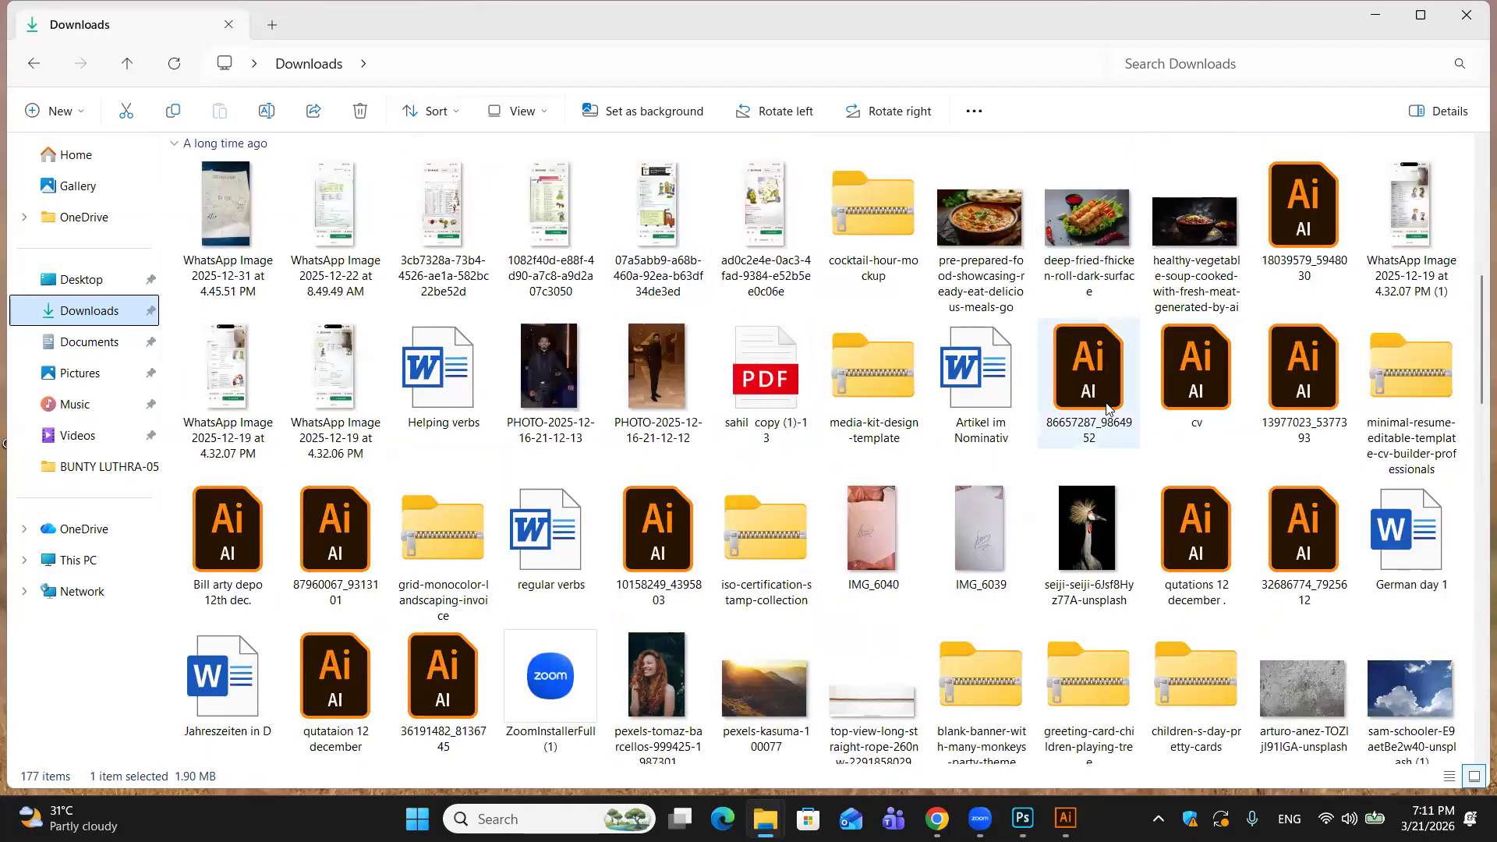
{"action": "scroll", "coordinate": [856, 168], "scroll_direction": "down", "scroll_amount": 3}
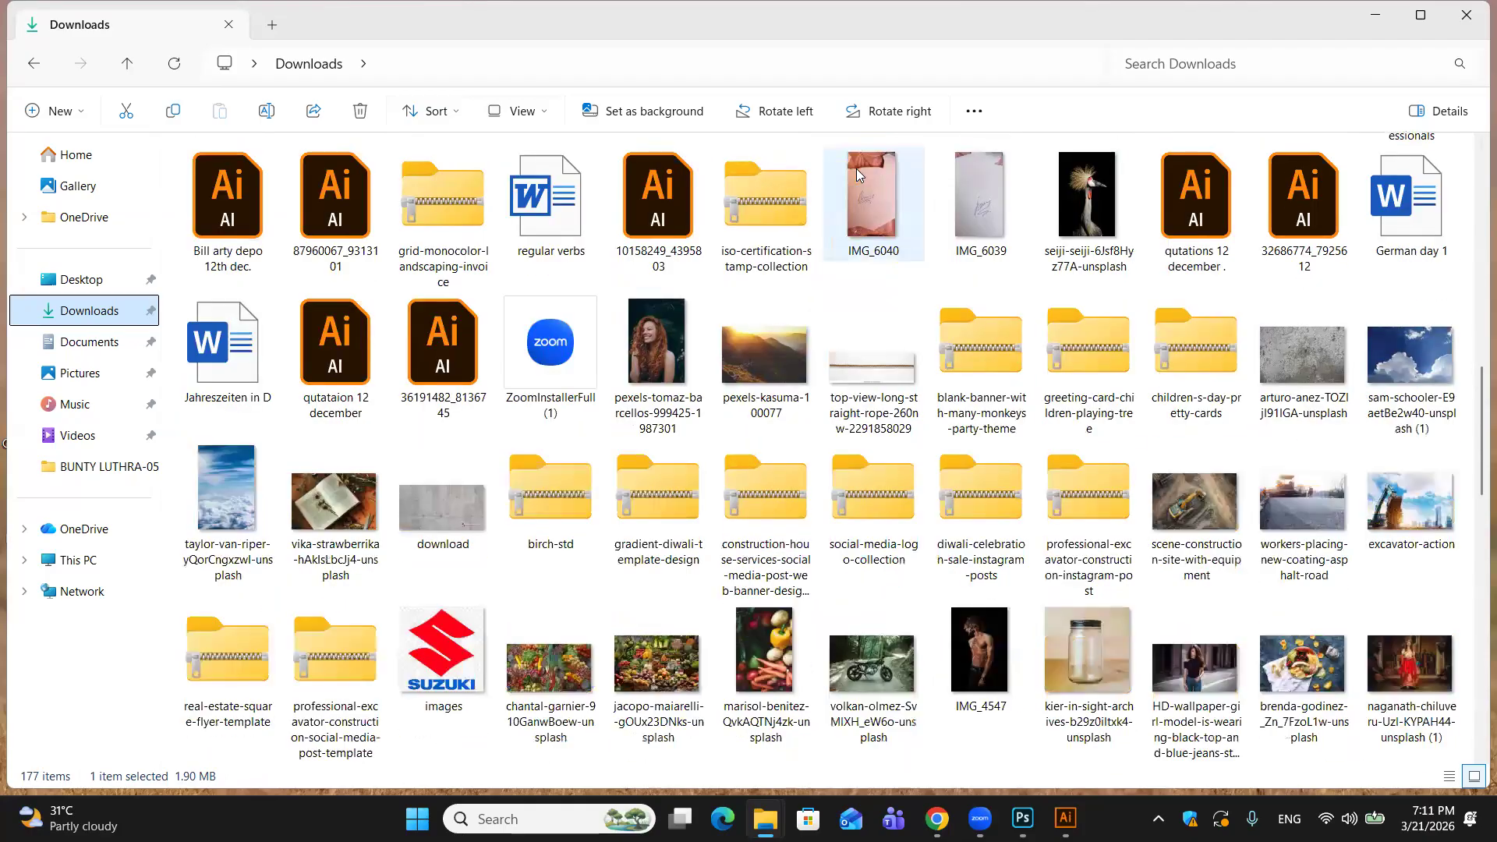
{"action": "scroll", "coordinate": [856, 168], "scroll_direction": "down", "scroll_amount": 3}
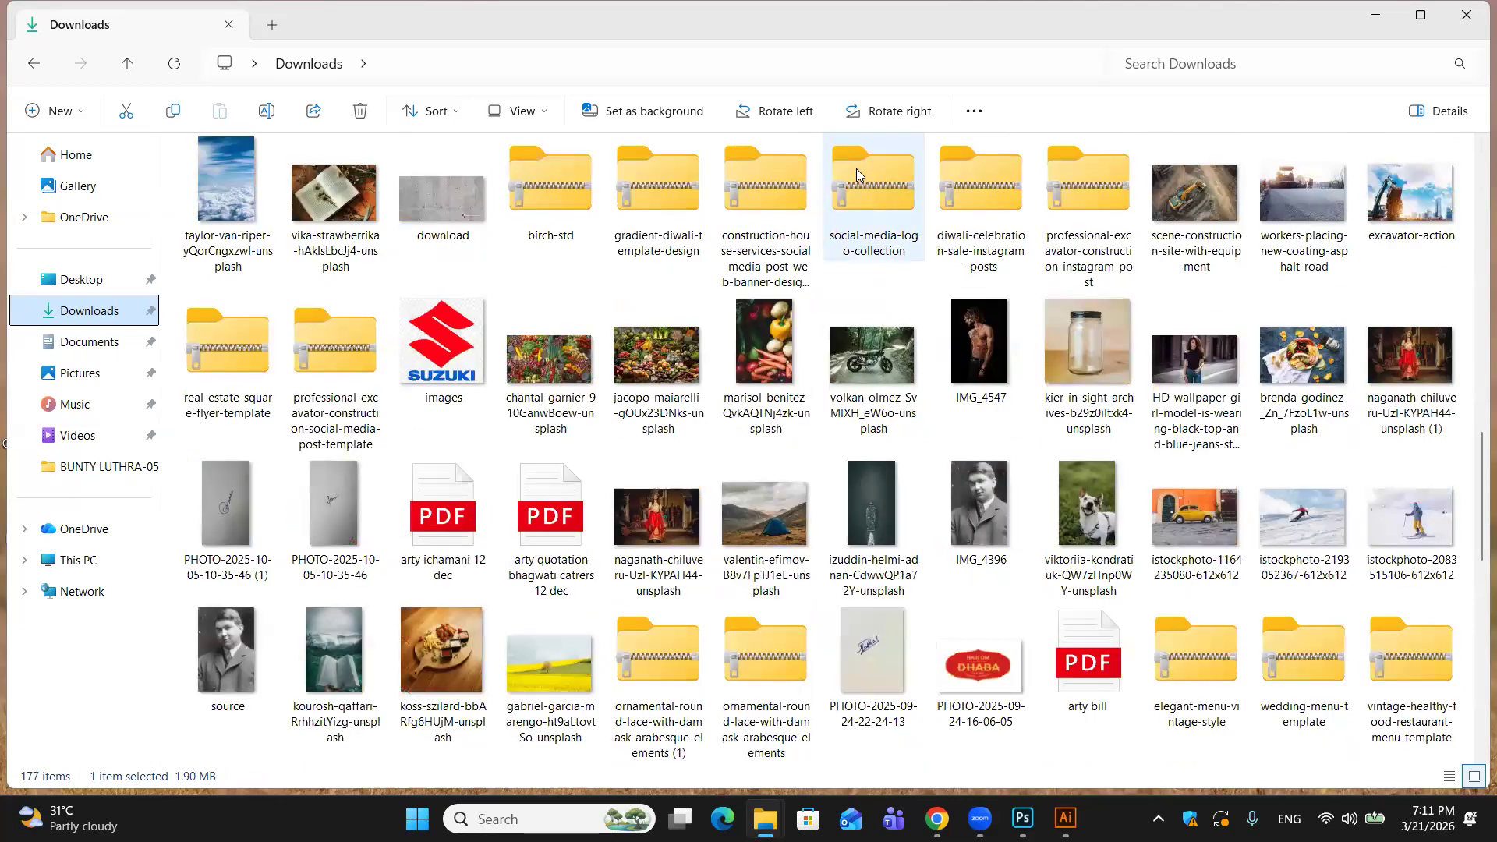
{"action": "scroll", "coordinate": [910, 227], "scroll_direction": "down", "scroll_amount": 4}
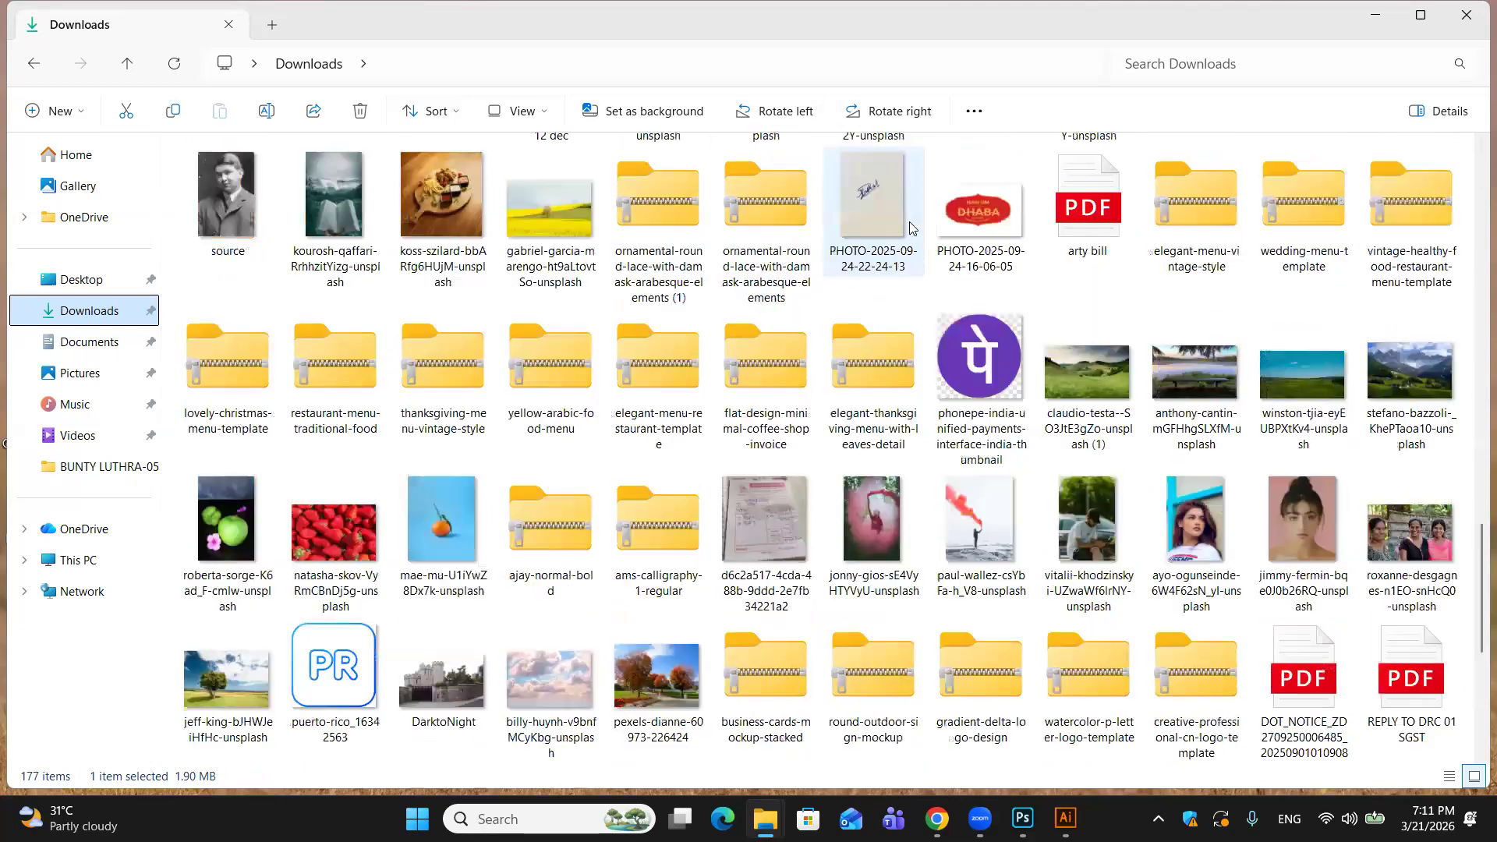
{"action": "left_click_drag", "start_coordinate": [1086, 531], "coordinate": [393, 68]}
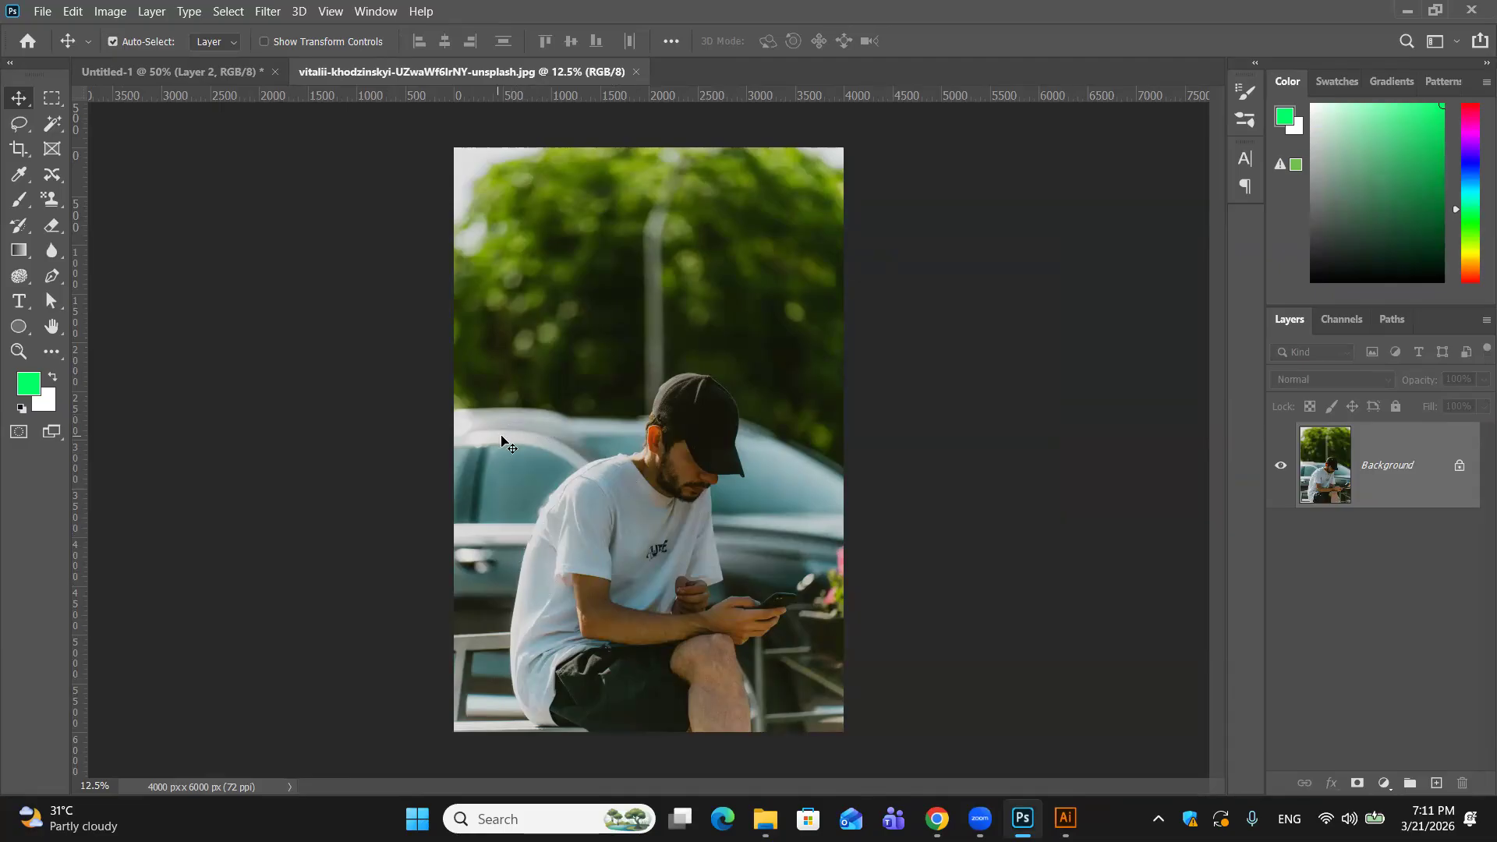
{"action": "right_click", "coordinate": [847, 512]}
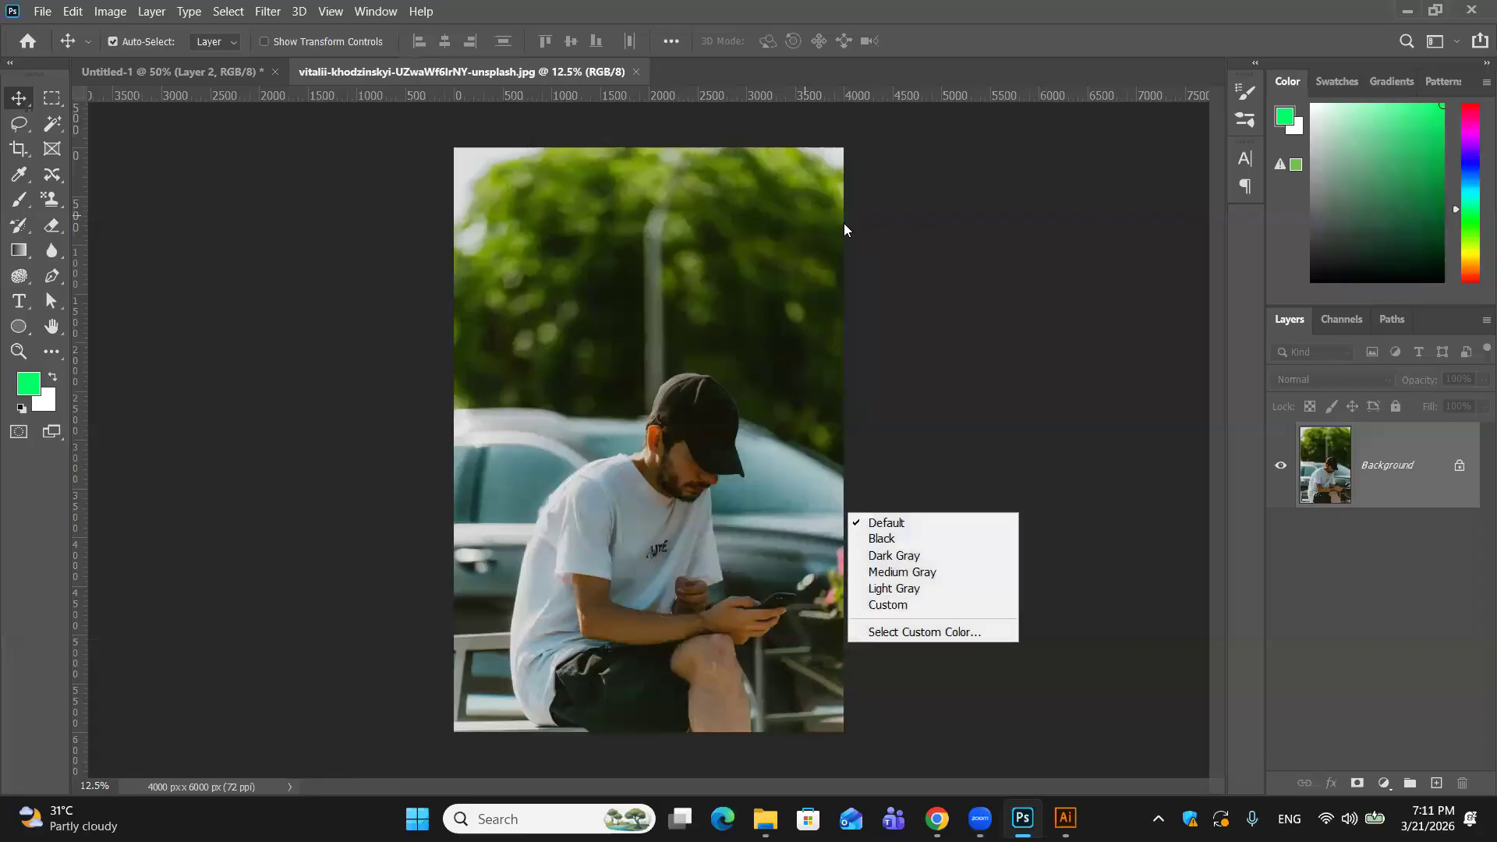
{"action": "left_click", "coordinate": [1011, 429]}
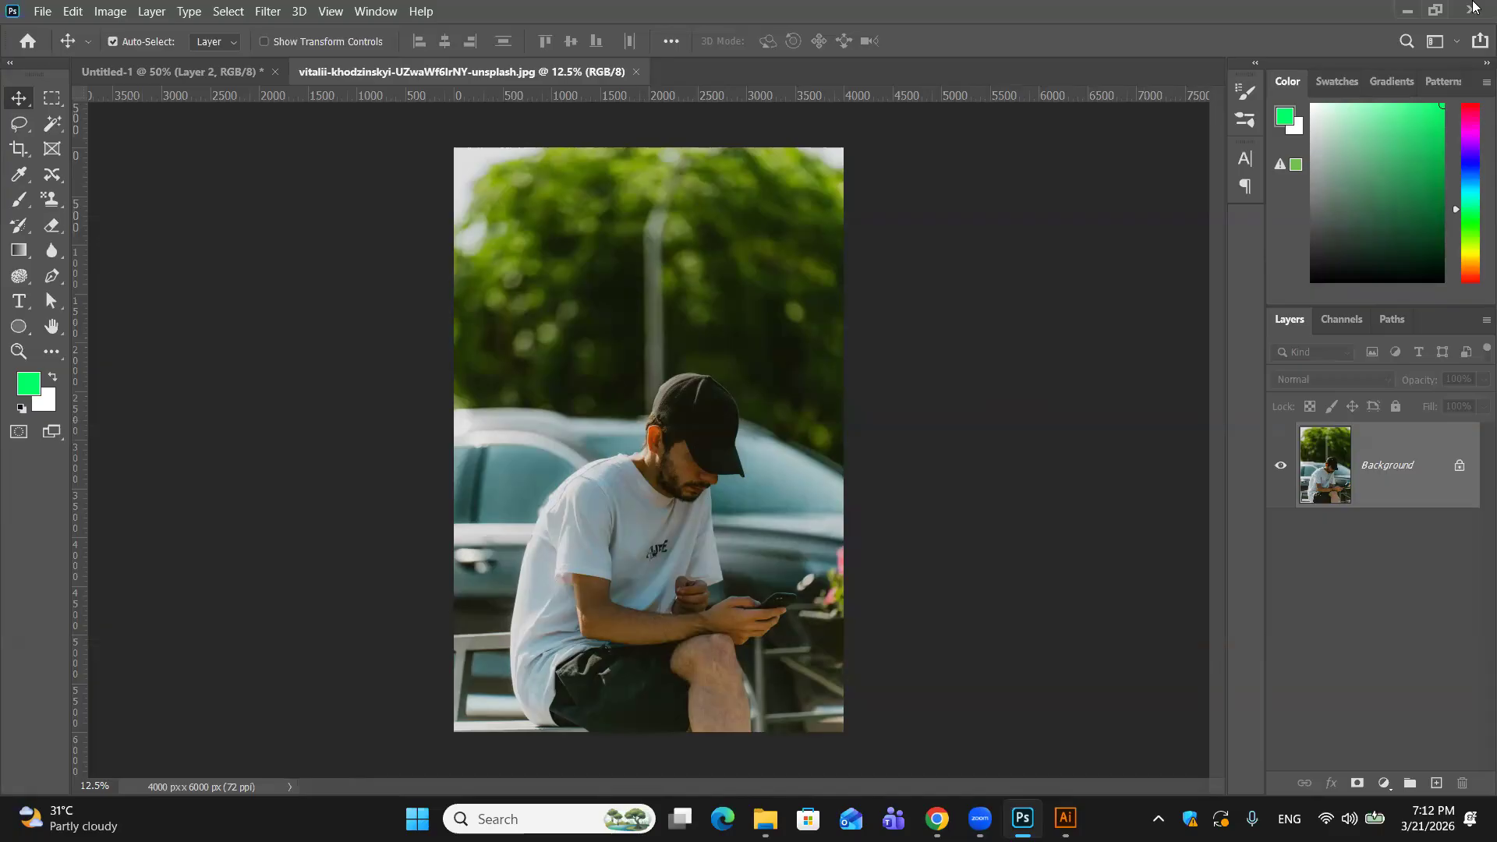
{"action": "left_click", "coordinate": [64, 11]}
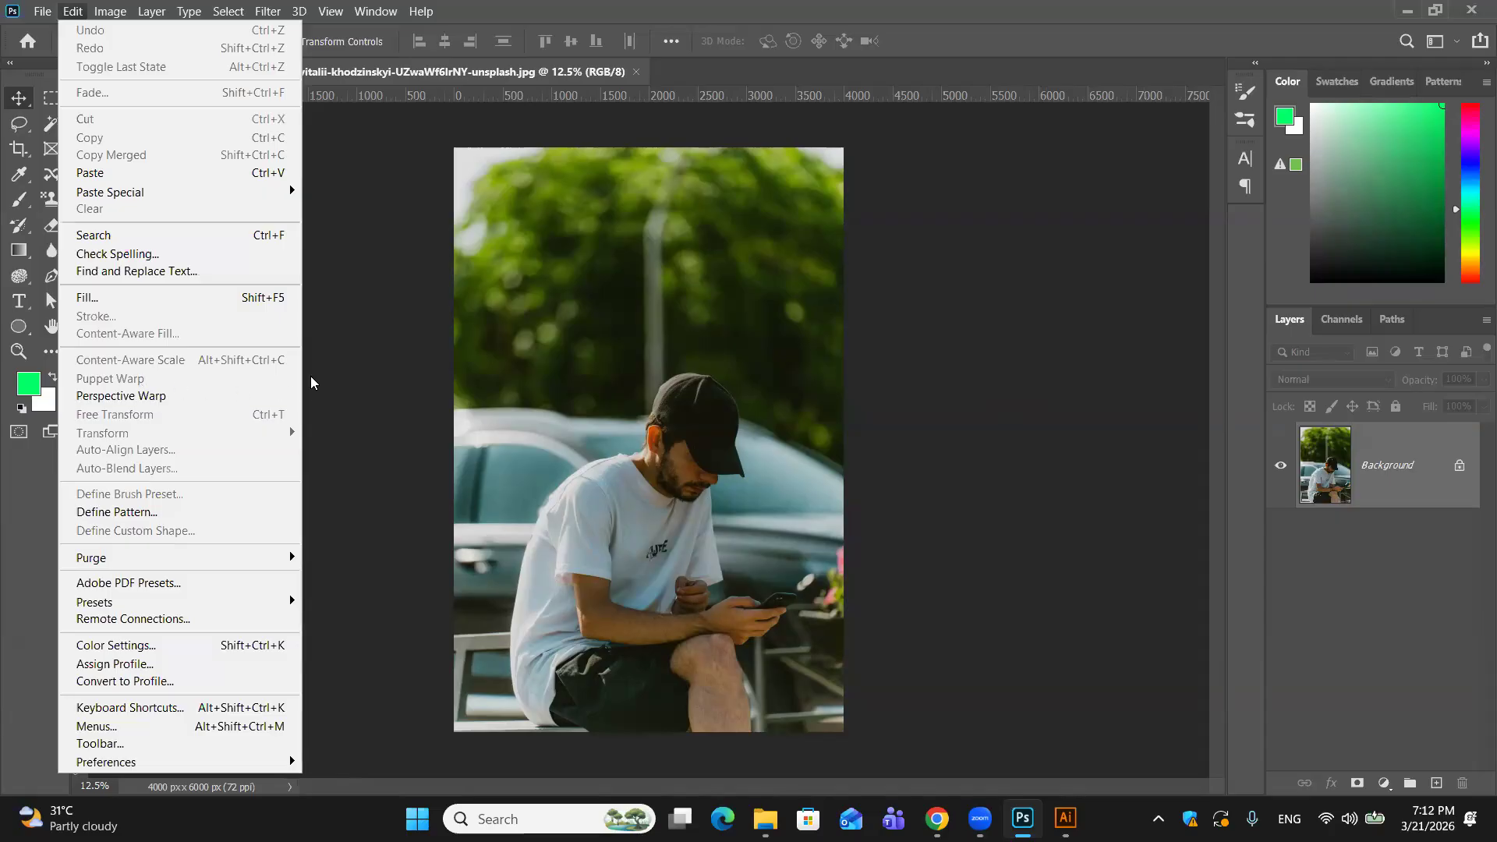
{"action": "left_click", "coordinate": [366, 383]}
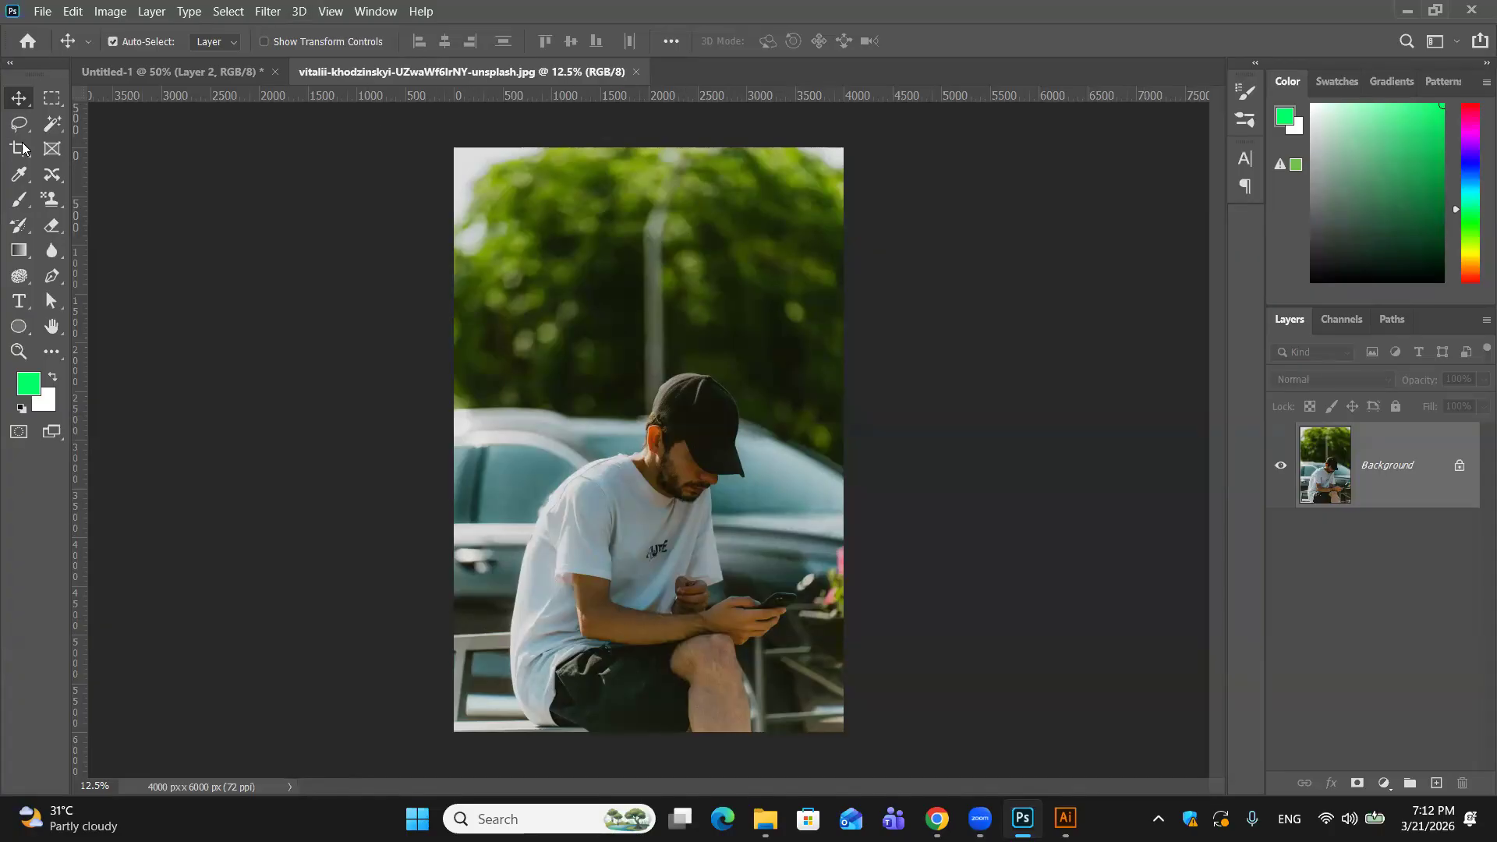
Step: Activate the Quick Selection tool and enlarge its brush to 200
{"action": "left_click", "coordinate": [53, 124]}
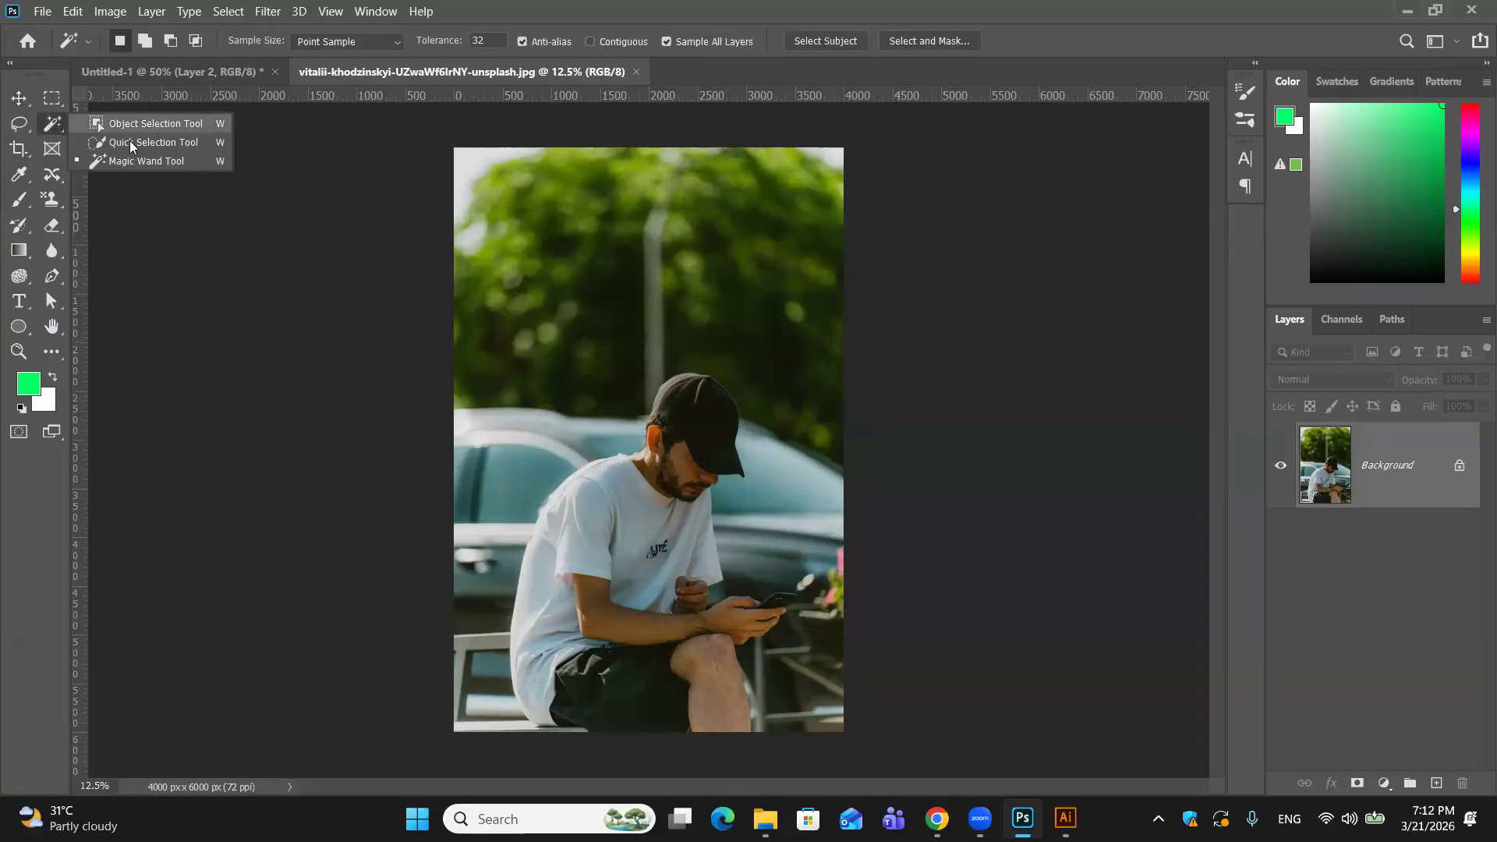
{"action": "left_click", "coordinate": [132, 143]}
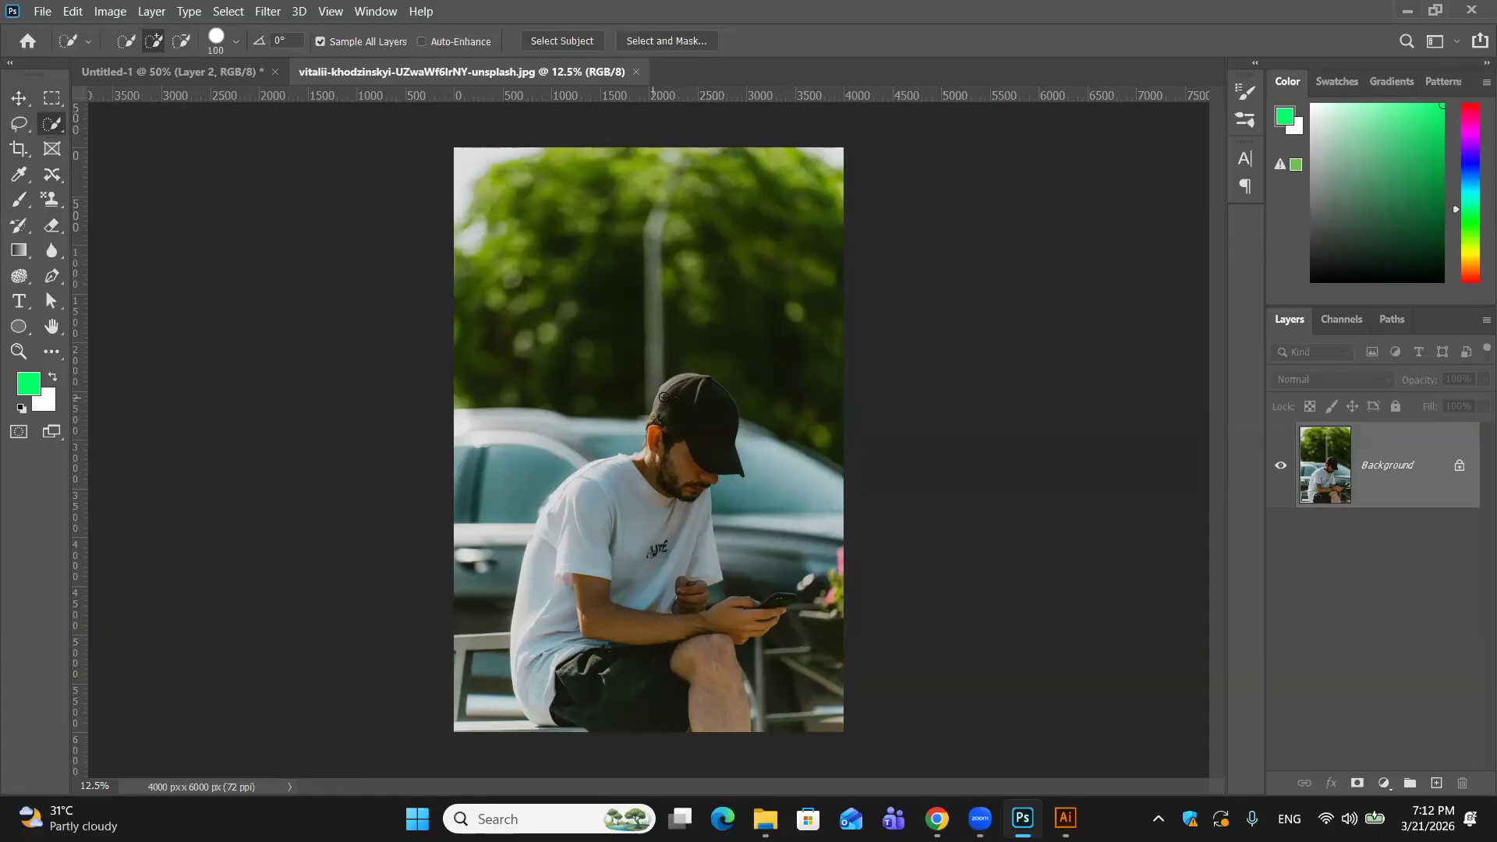
{"action": "key", "text": "bracketright"}
{"action": "key", "text": "bracketright"}
{"action": "key", "text": "bracketright"}
{"action": "key", "text": "bracketright"}
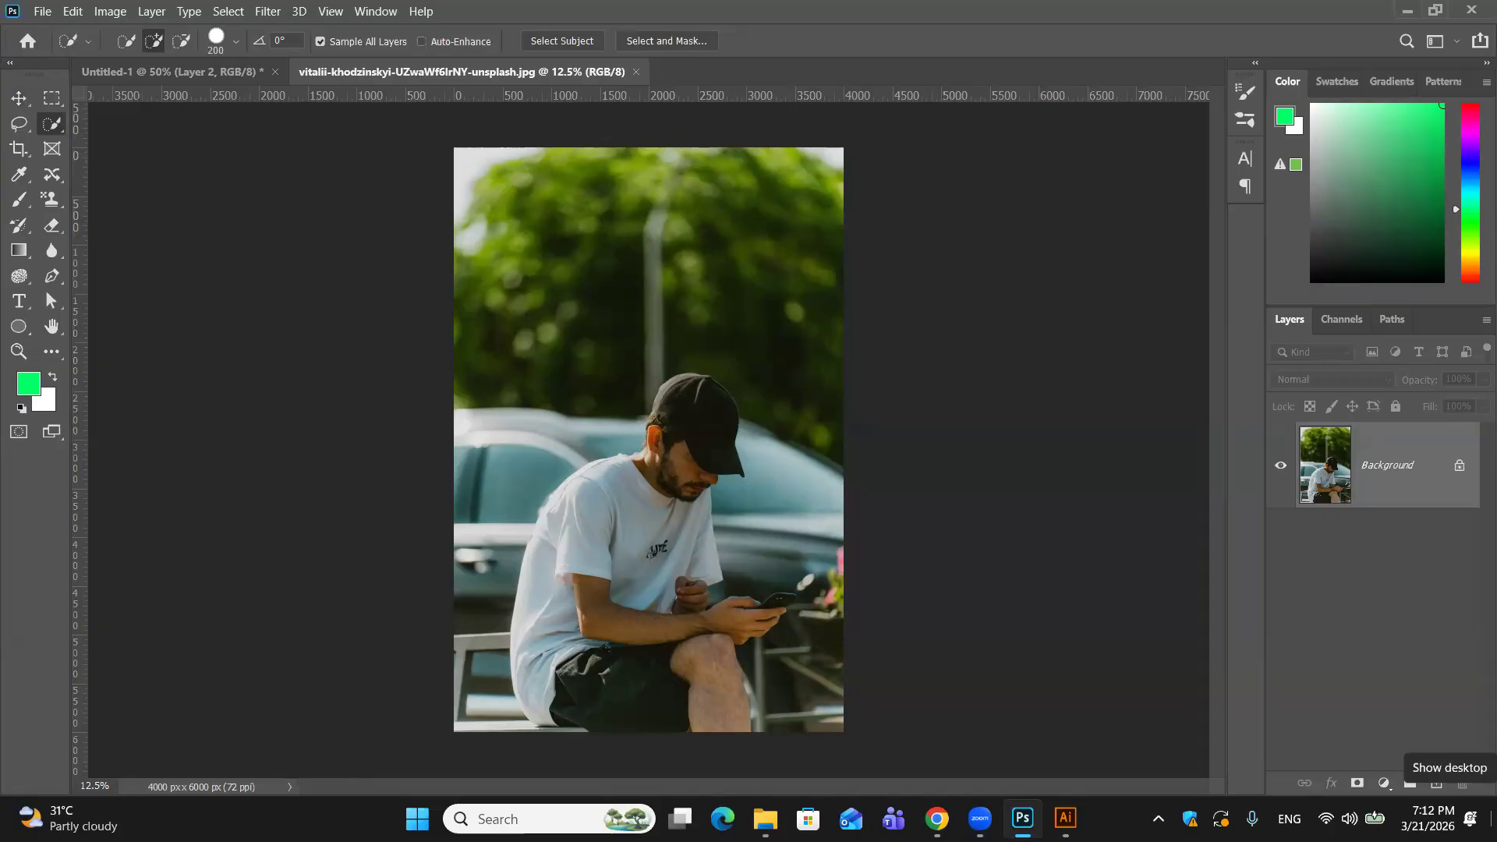
{"action": "left_click", "coordinate": [1493, 821]}
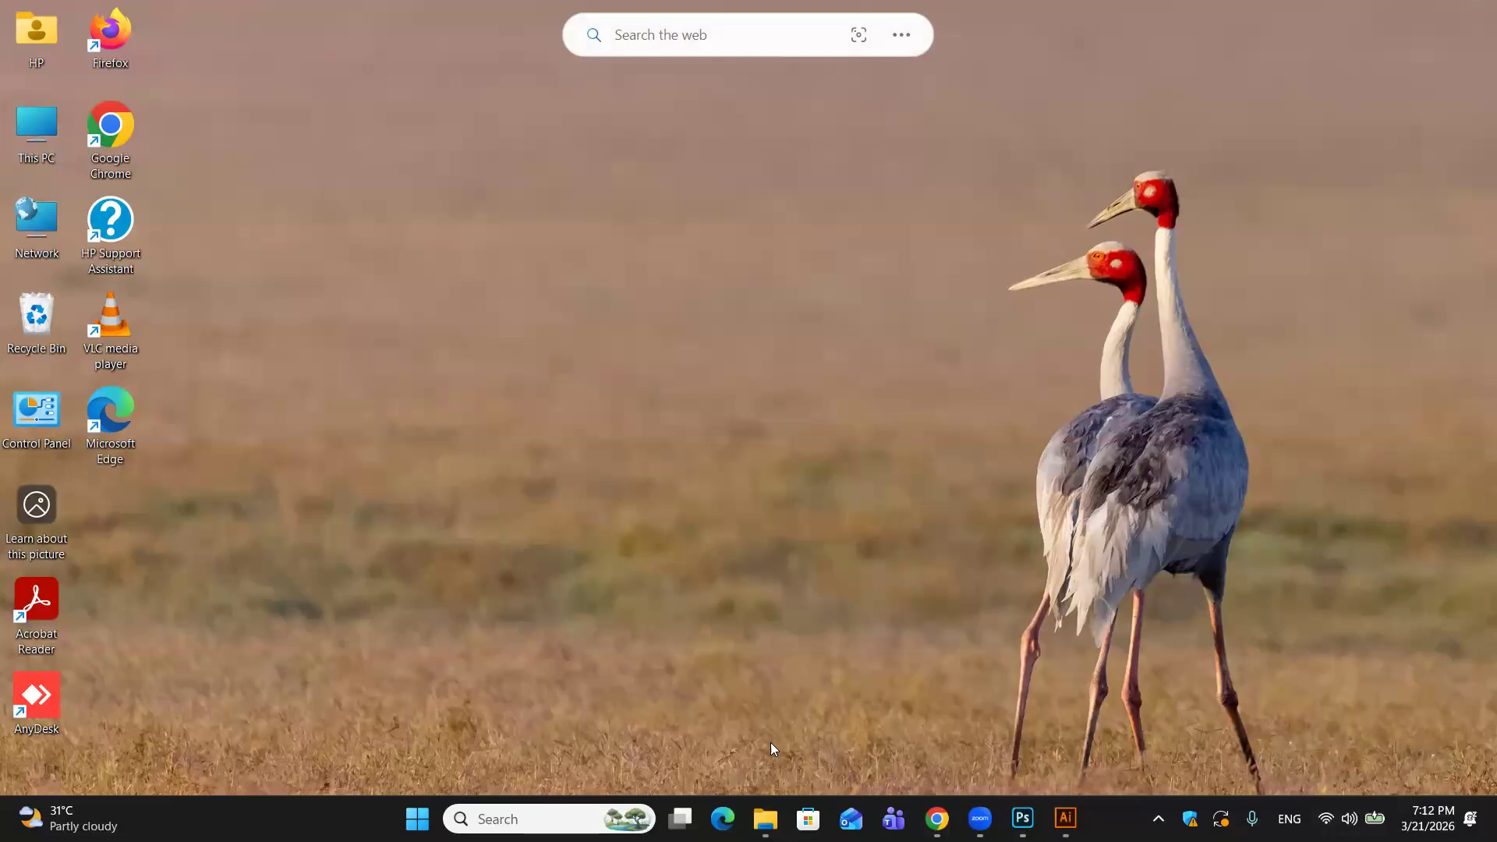
{"action": "left_click", "coordinate": [1022, 818]}
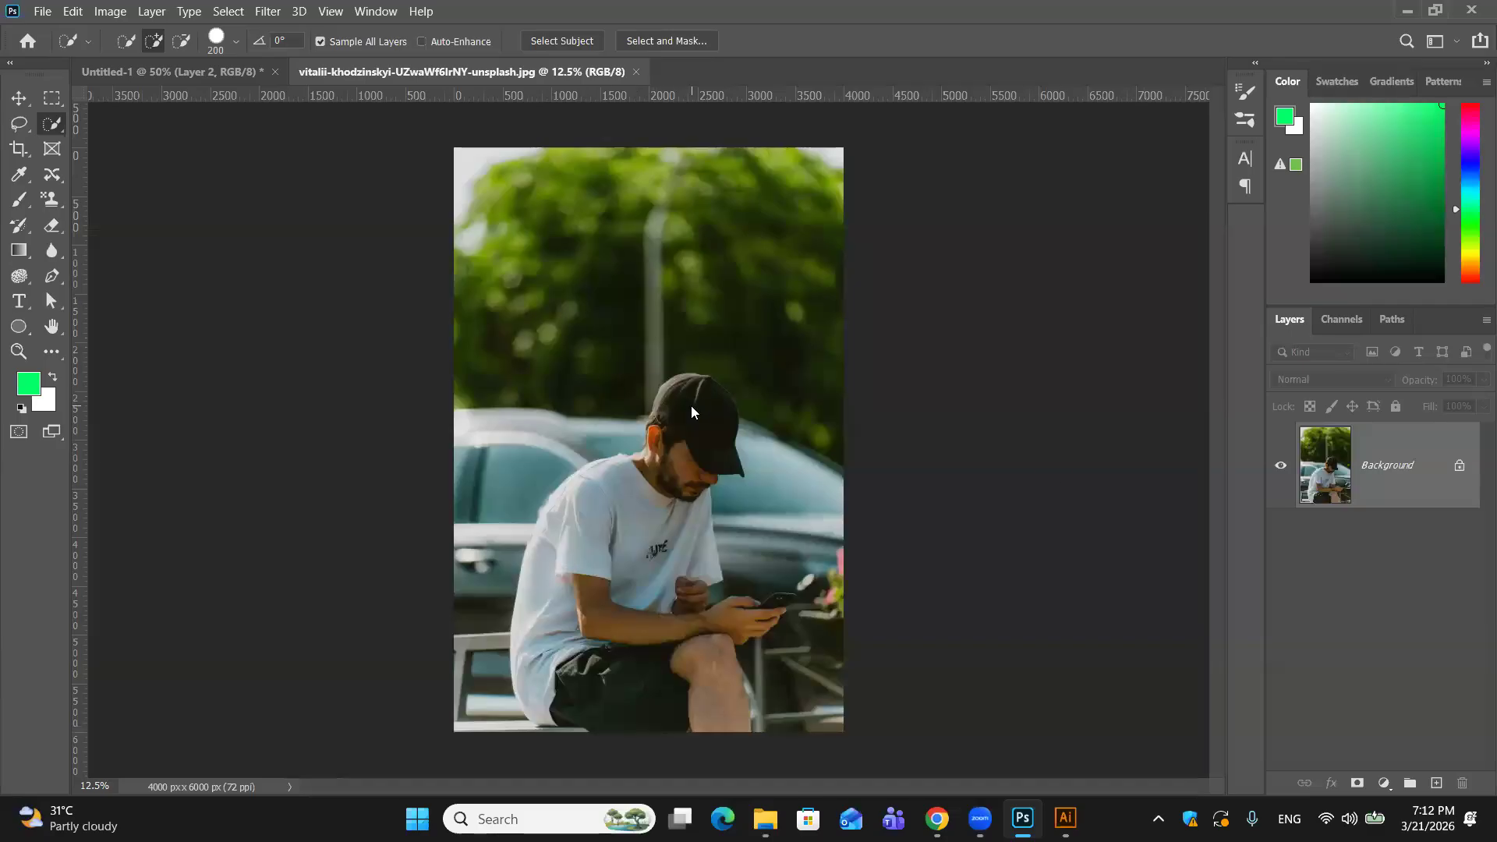
Step: Select the seated man with Quick Selection from cap to legs, reducing the brush to 100 for his hand and phone
{"action": "left_click_drag", "start_coordinate": [692, 406], "coordinate": [664, 444]}
{"action": "left_click", "coordinate": [609, 508]}
{"action": "mouse_move", "coordinate": [581, 520]}
{"action": "left_mouse_down"}
{"action": "mouse_move", "coordinate": [650, 537]}
{"action": "mouse_move", "coordinate": [582, 569]}
{"action": "mouse_move", "coordinate": [558, 631]}
{"action": "mouse_move", "coordinate": [617, 666]}
{"action": "mouse_move", "coordinate": [699, 687]}
{"action": "mouse_move", "coordinate": [777, 613]}
{"action": "left_mouse_up"}
{"action": "key", "text": "bracketleft"}
{"action": "key", "text": "bracketleft"}
{"action": "key", "text": "bracketleft"}
{"action": "key", "text": "bracketleft"}
{"action": "left_click", "coordinate": [774, 604]}
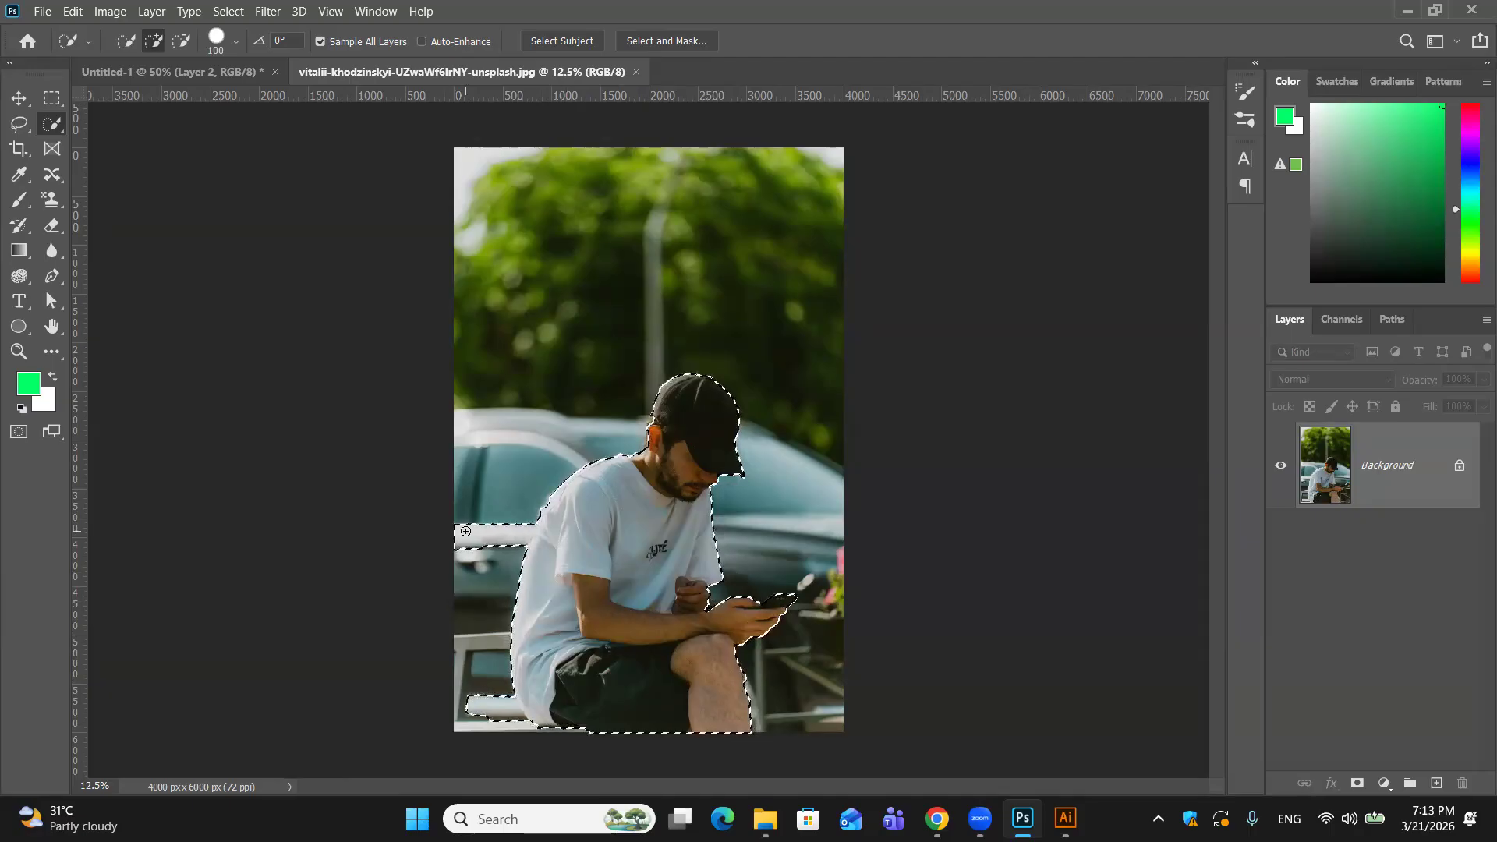
Step: Subtract the stray car and bench areas beside the man from the selection and open it in Select and Mask
{"action": "left_click_drag", "start_coordinate": [460, 522], "coordinate": [478, 701]}
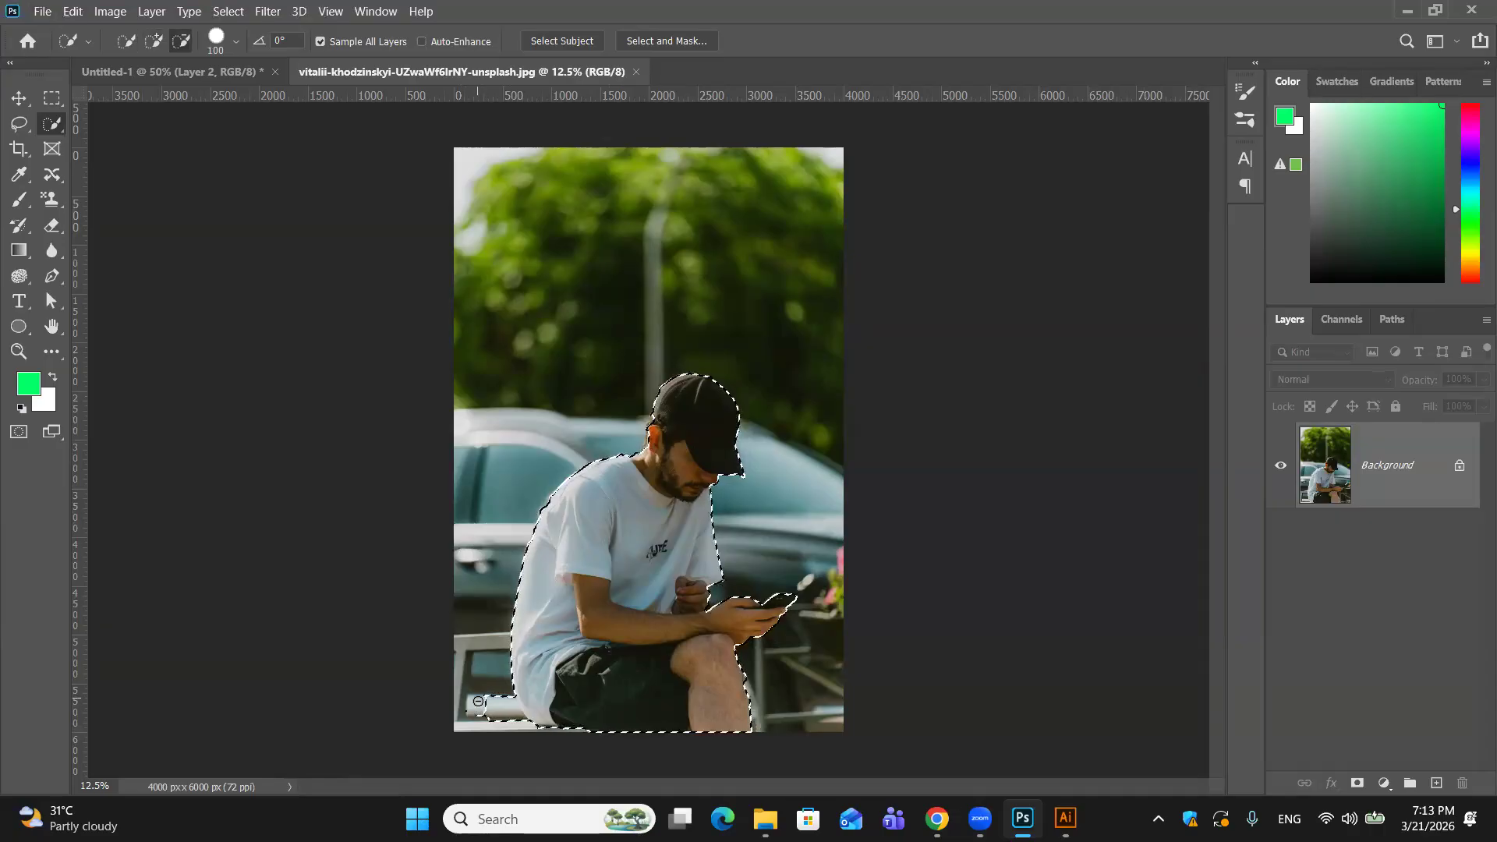
{"action": "left_click_drag", "start_coordinate": [493, 700], "coordinate": [555, 727]}
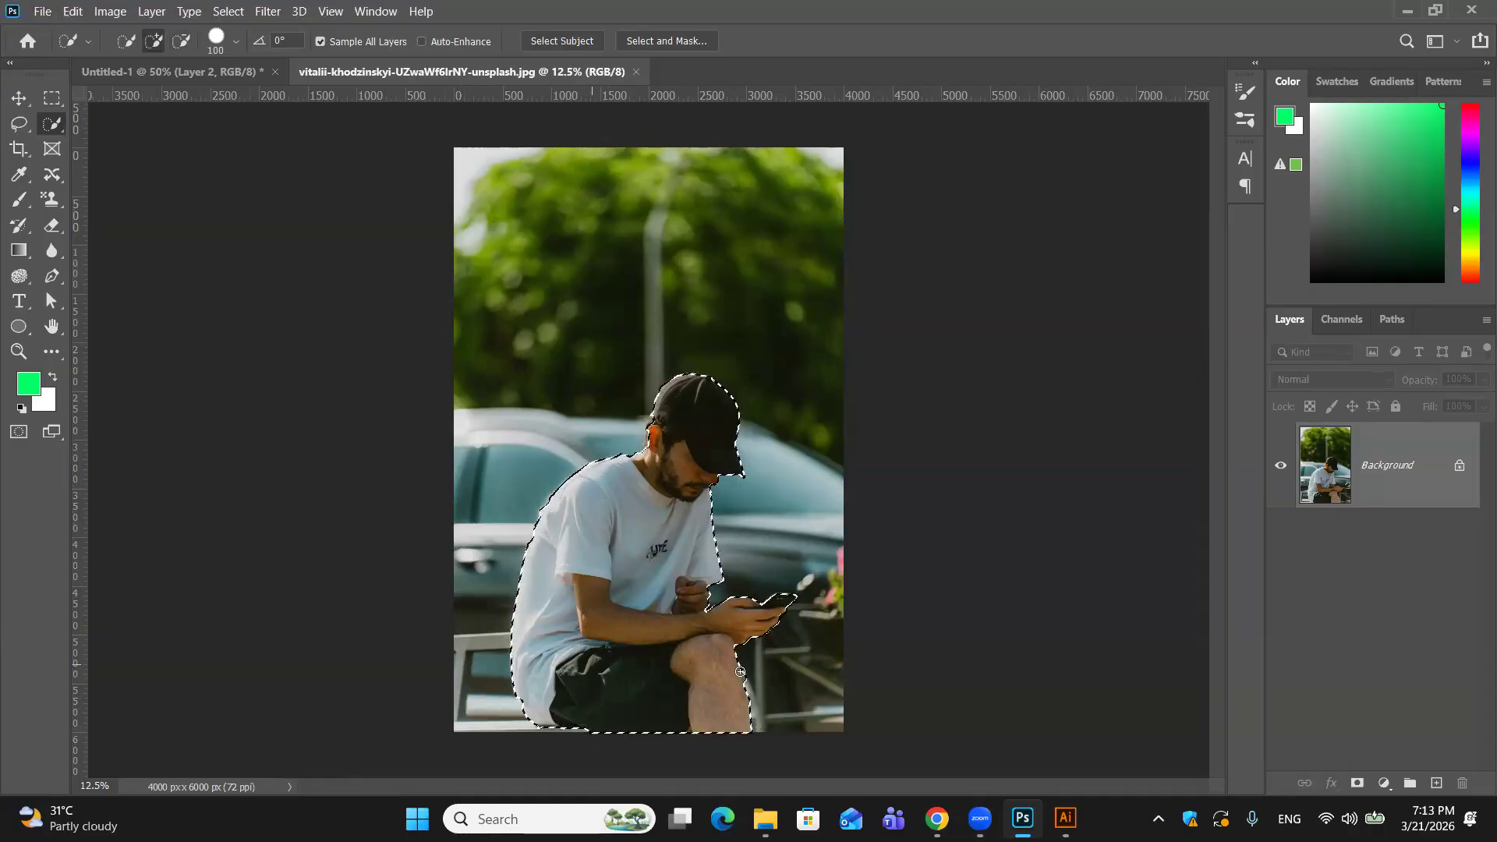
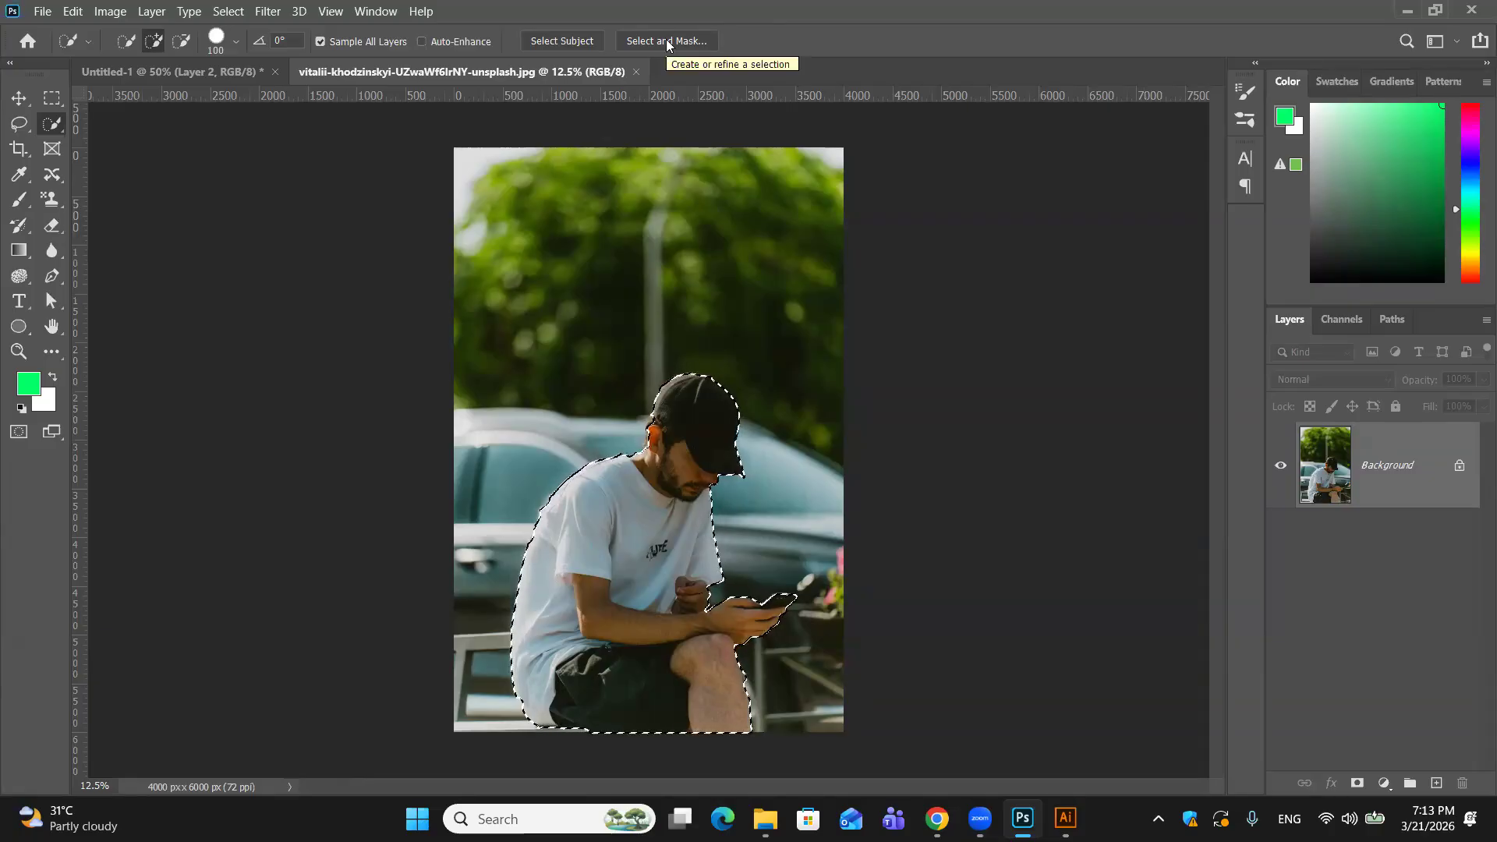
{"action": "left_click", "coordinate": [666, 43]}
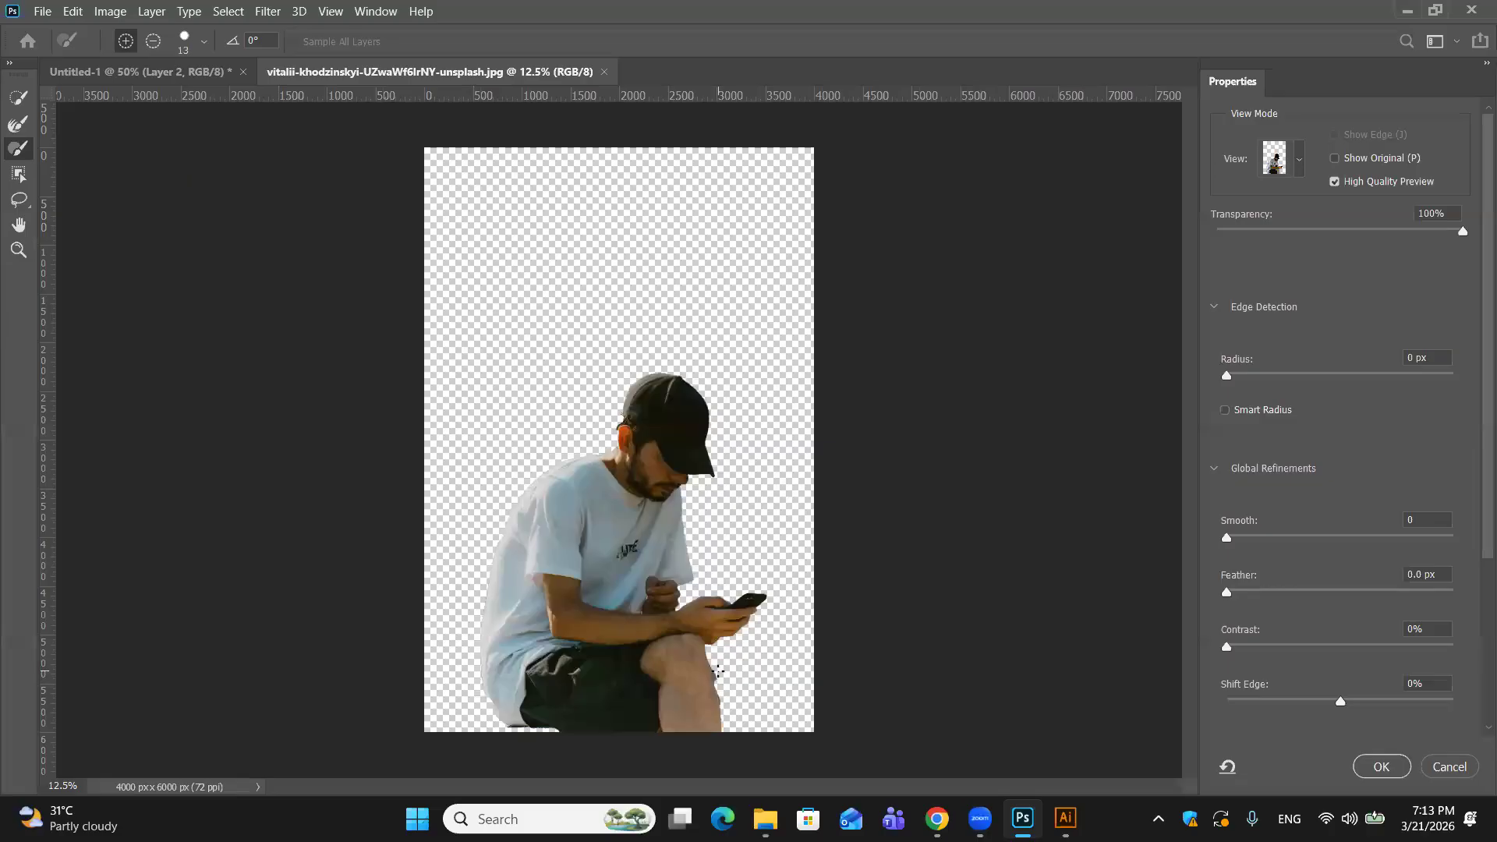
Step: Try refining the selection edge beside the man's leg with the Refine Edge Brush and Brush tools, and undo both strokes
{"action": "left_click", "coordinate": [18, 123]}
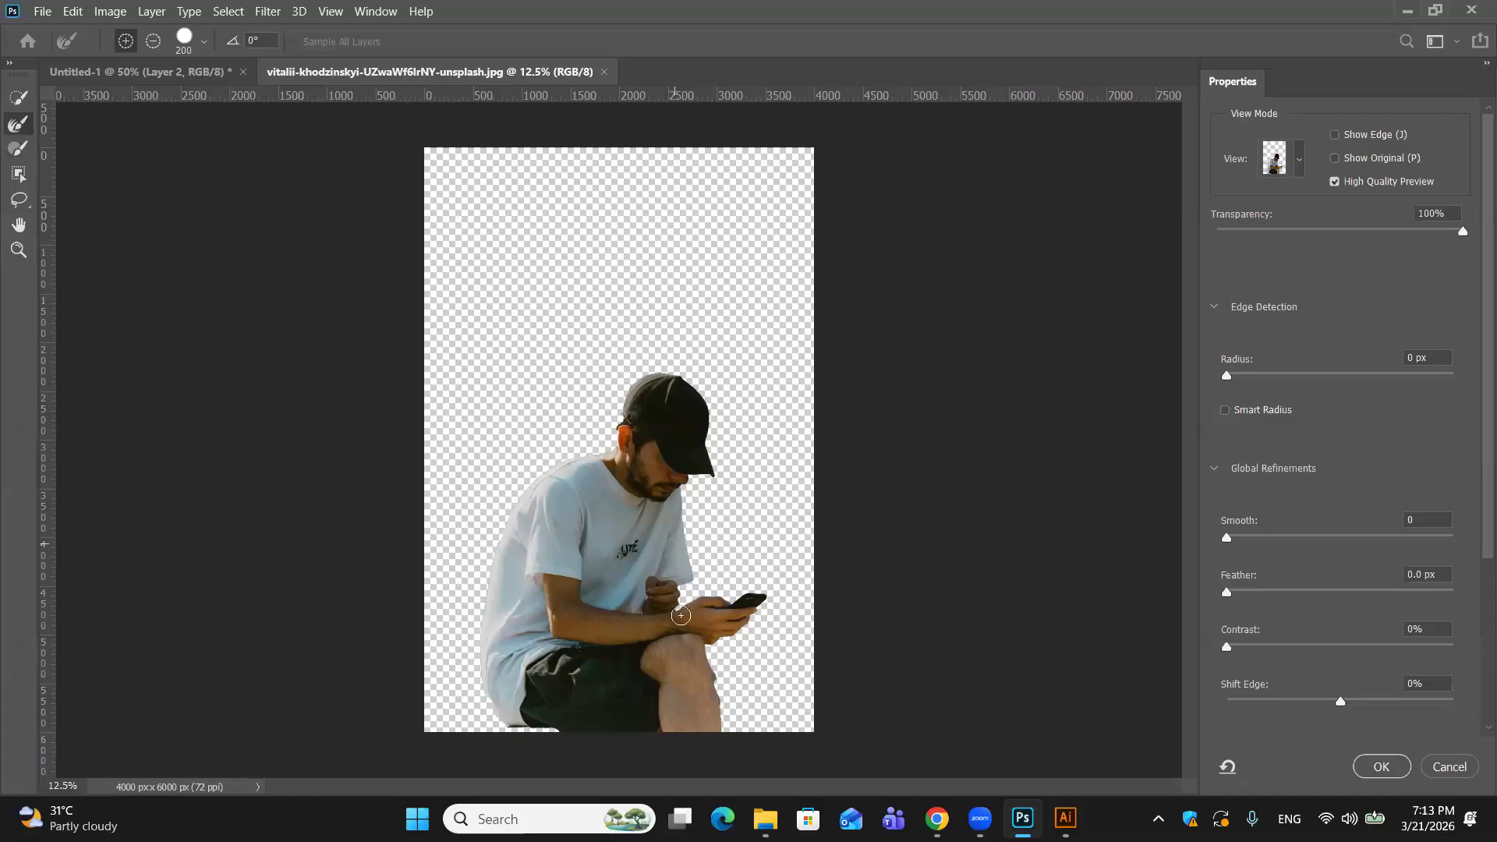
{"action": "mouse_move", "coordinate": [713, 694]}
{"action": "left_mouse_down"}
{"action": "mouse_move", "coordinate": [725, 683]}
{"action": "mouse_move", "coordinate": [742, 719]}
{"action": "left_mouse_up"}
{"action": "left_click", "coordinate": [18, 148]}
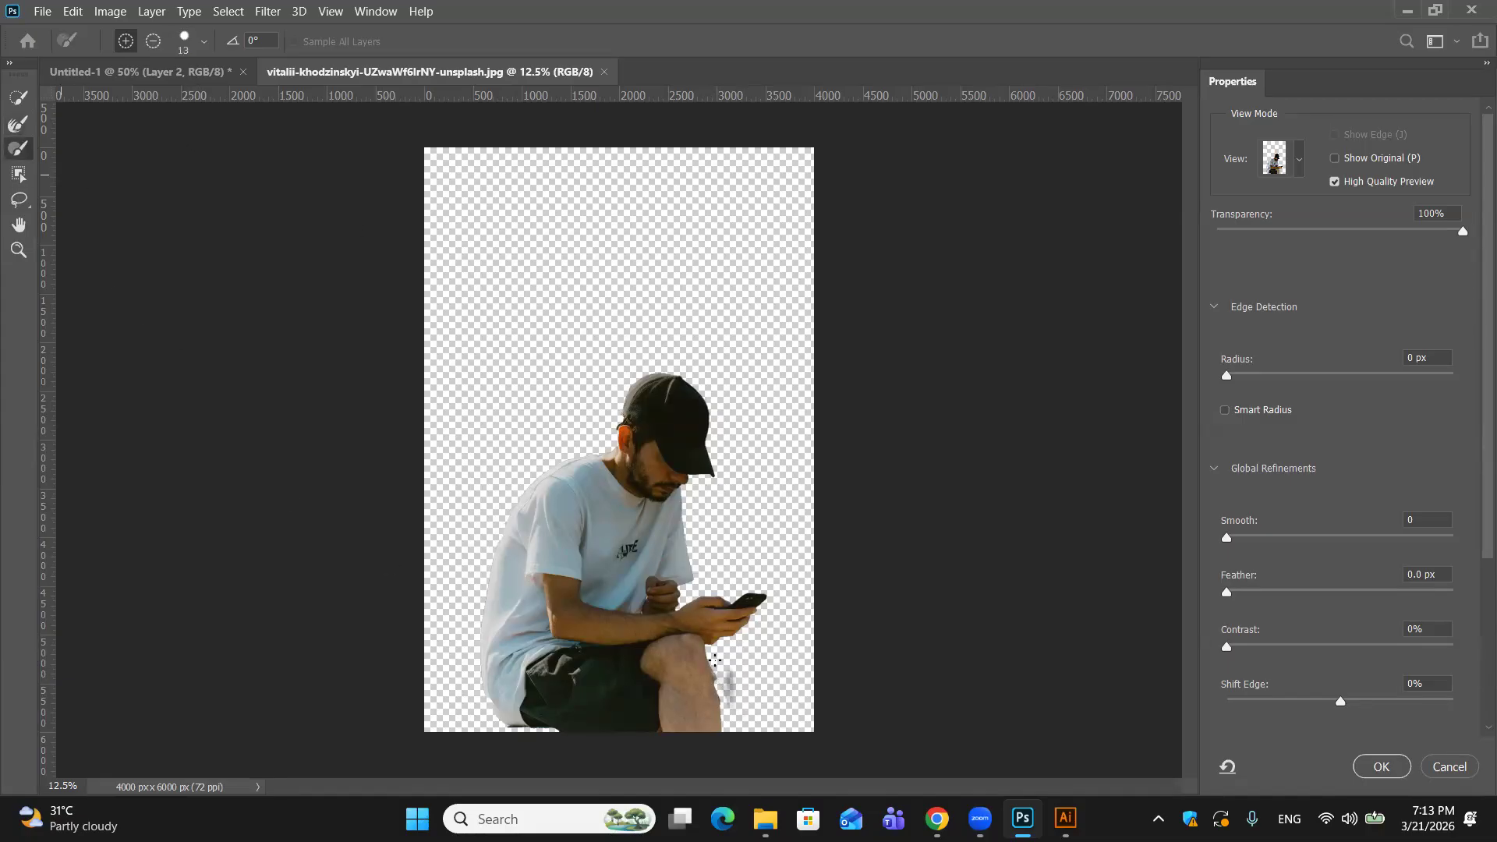
{"action": "left_click_drag", "start_coordinate": [718, 664], "coordinate": [743, 725]}
{"action": "key", "text": "ctrl+z"}
{"action": "key", "text": "ctrl+z"}
{"action": "left_click", "coordinate": [20, 100]}
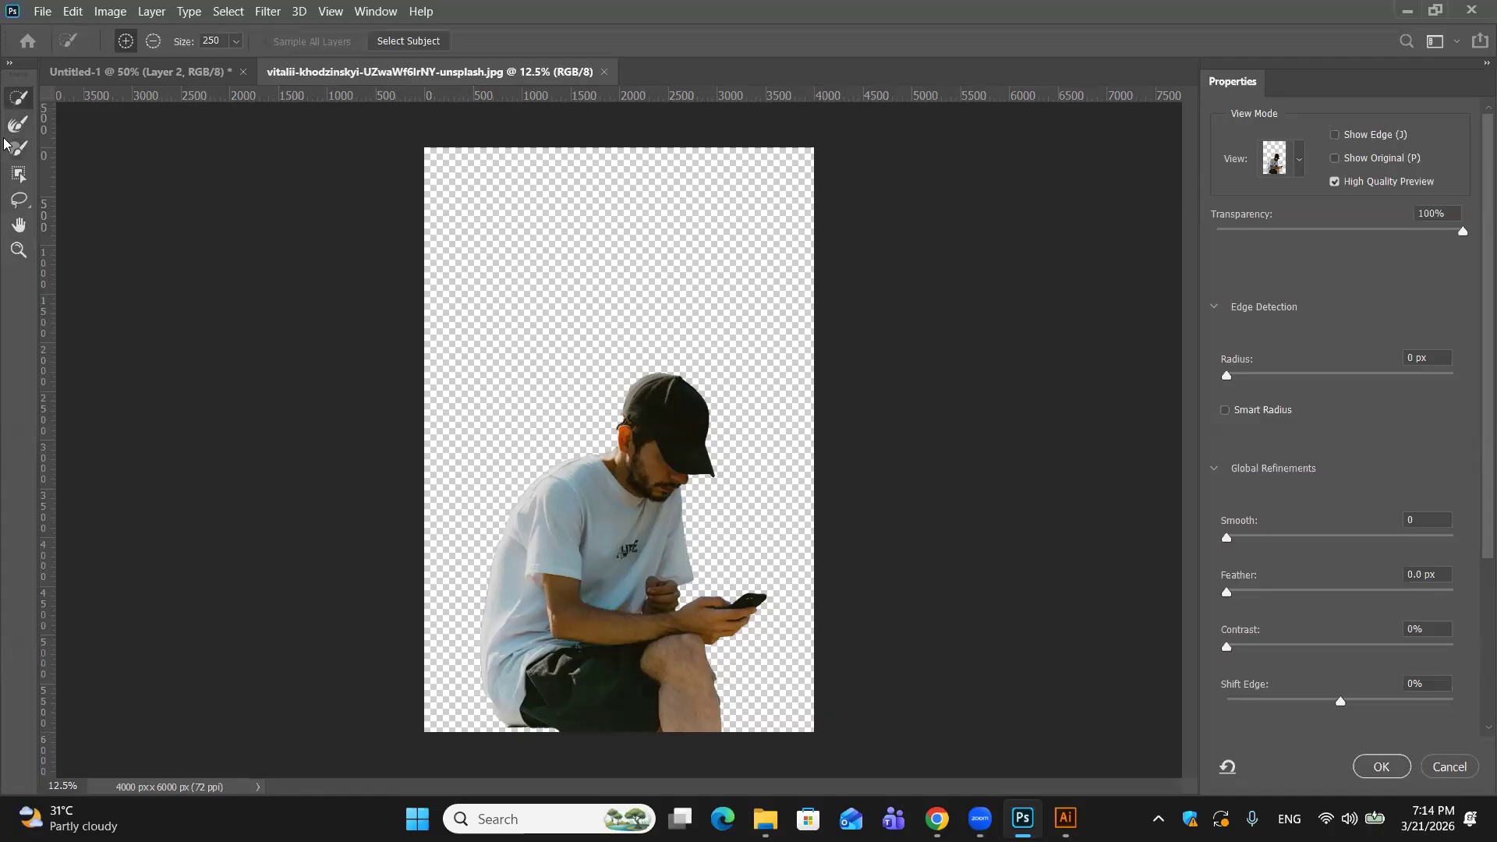
{"action": "left_click", "coordinate": [19, 124]}
{"action": "key", "text": "alt"}
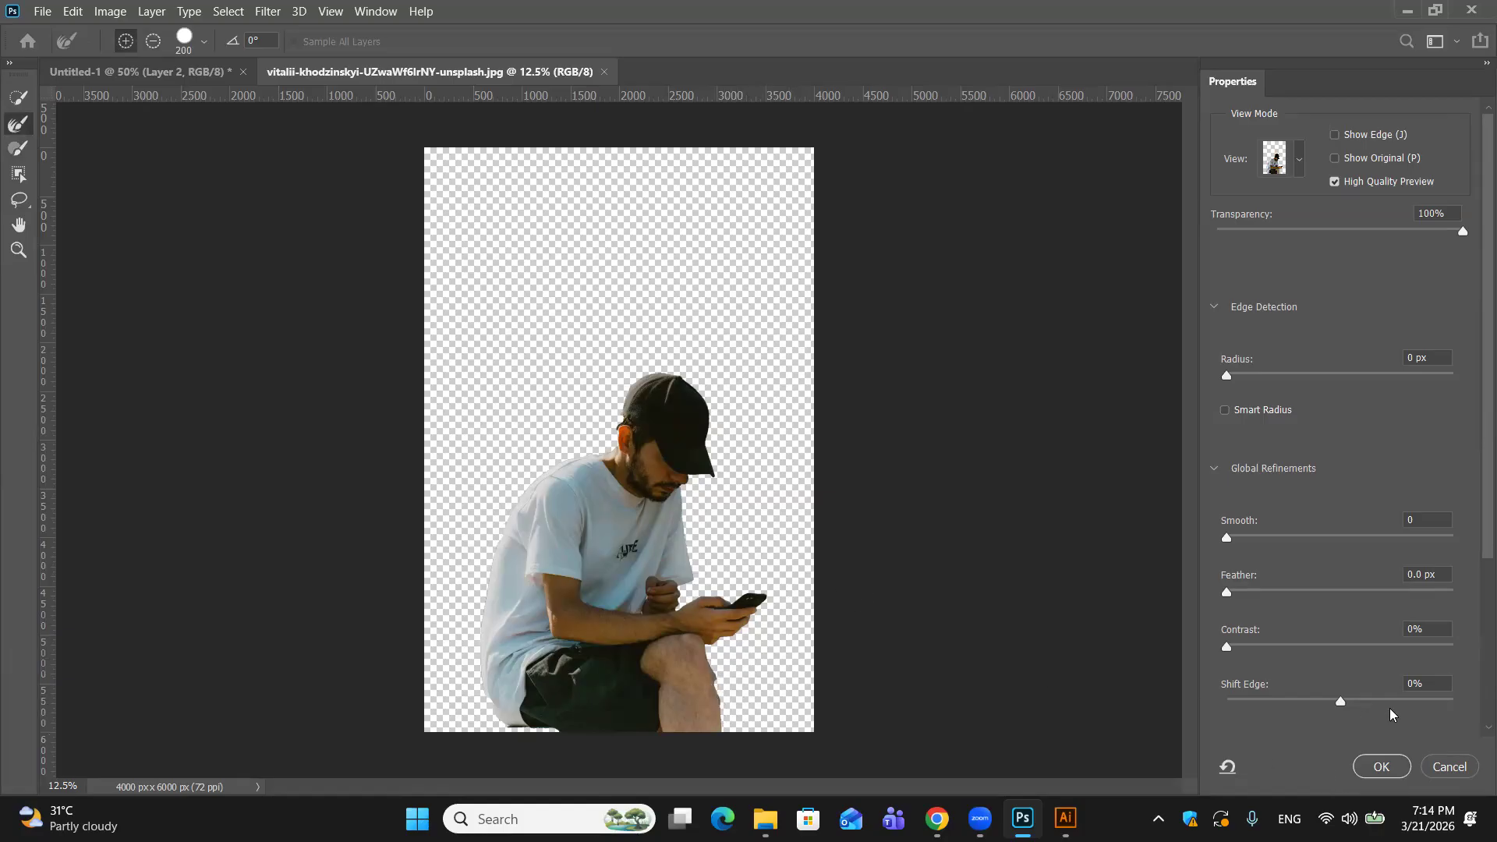
Step: Output the refined selection of the man to a new layer and apply Select and Mask
{"action": "scroll", "coordinate": [1399, 678], "scroll_direction": "down", "scroll_amount": 5}
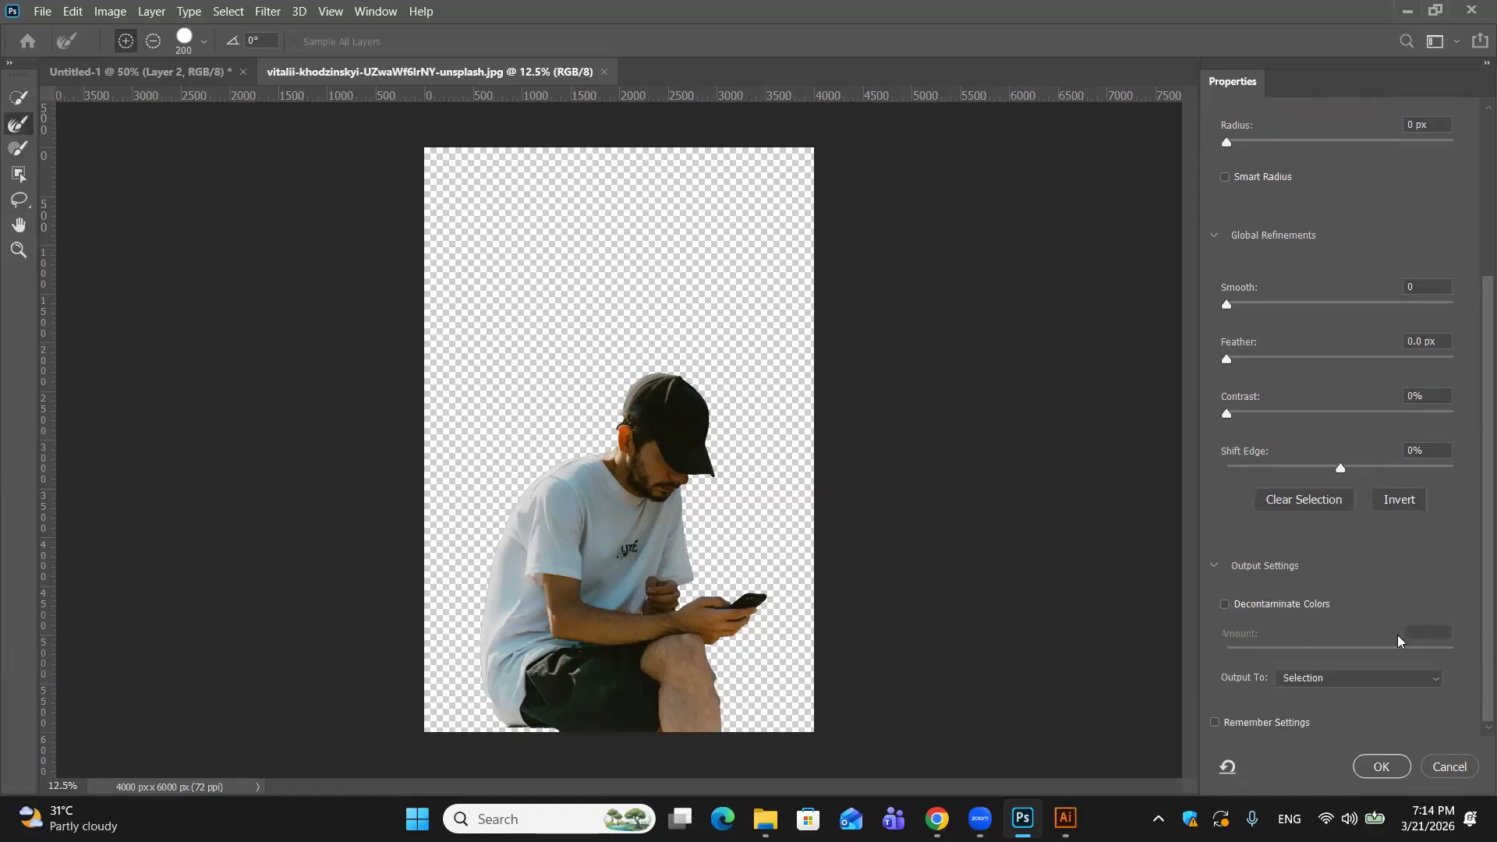
{"action": "left_click", "coordinate": [1435, 685]}
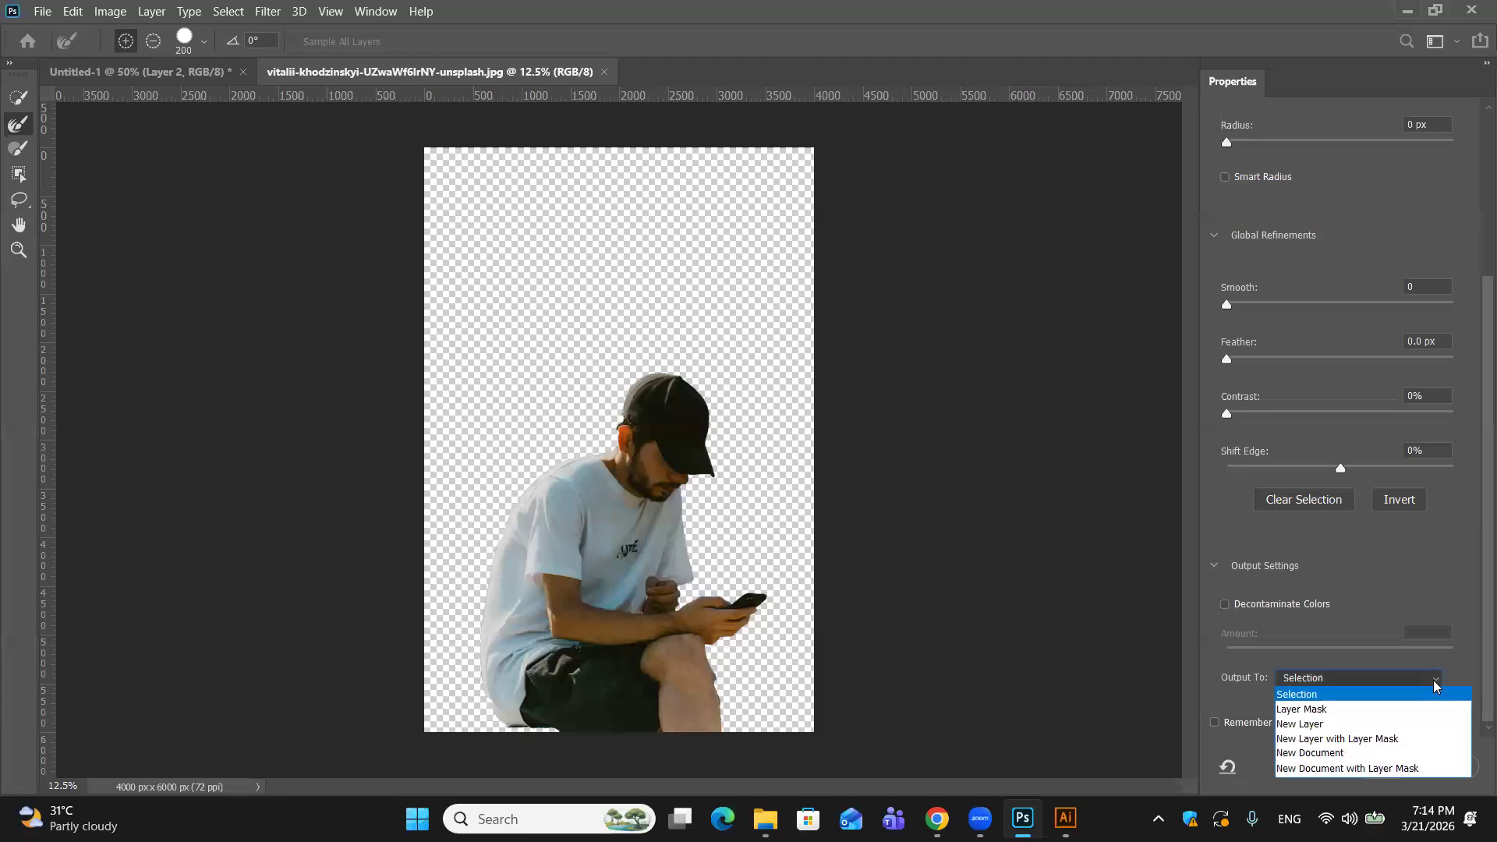
{"action": "left_click", "coordinate": [1330, 726]}
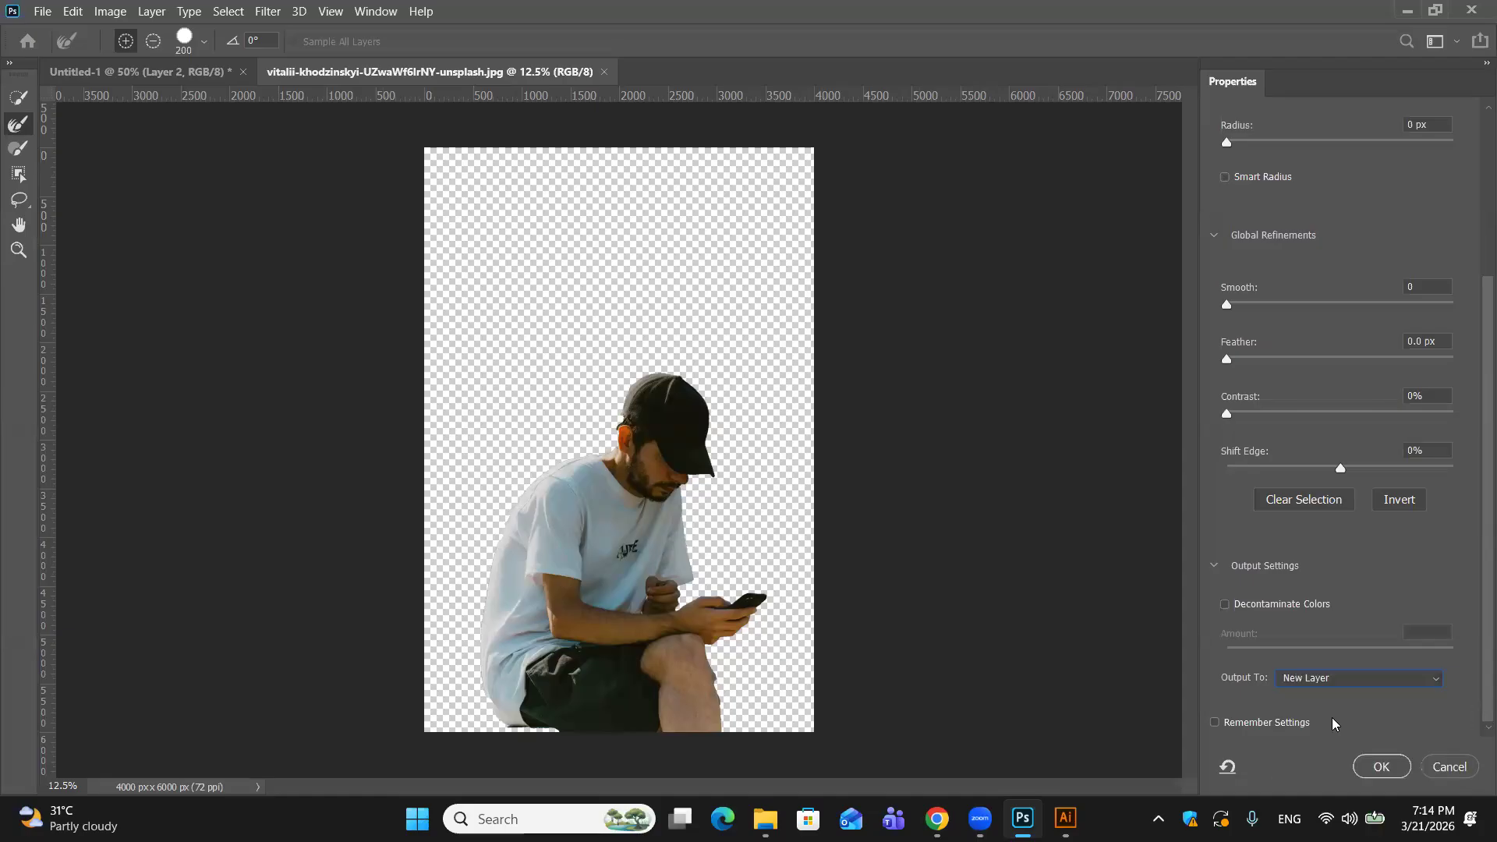
{"action": "left_click", "coordinate": [1390, 770]}
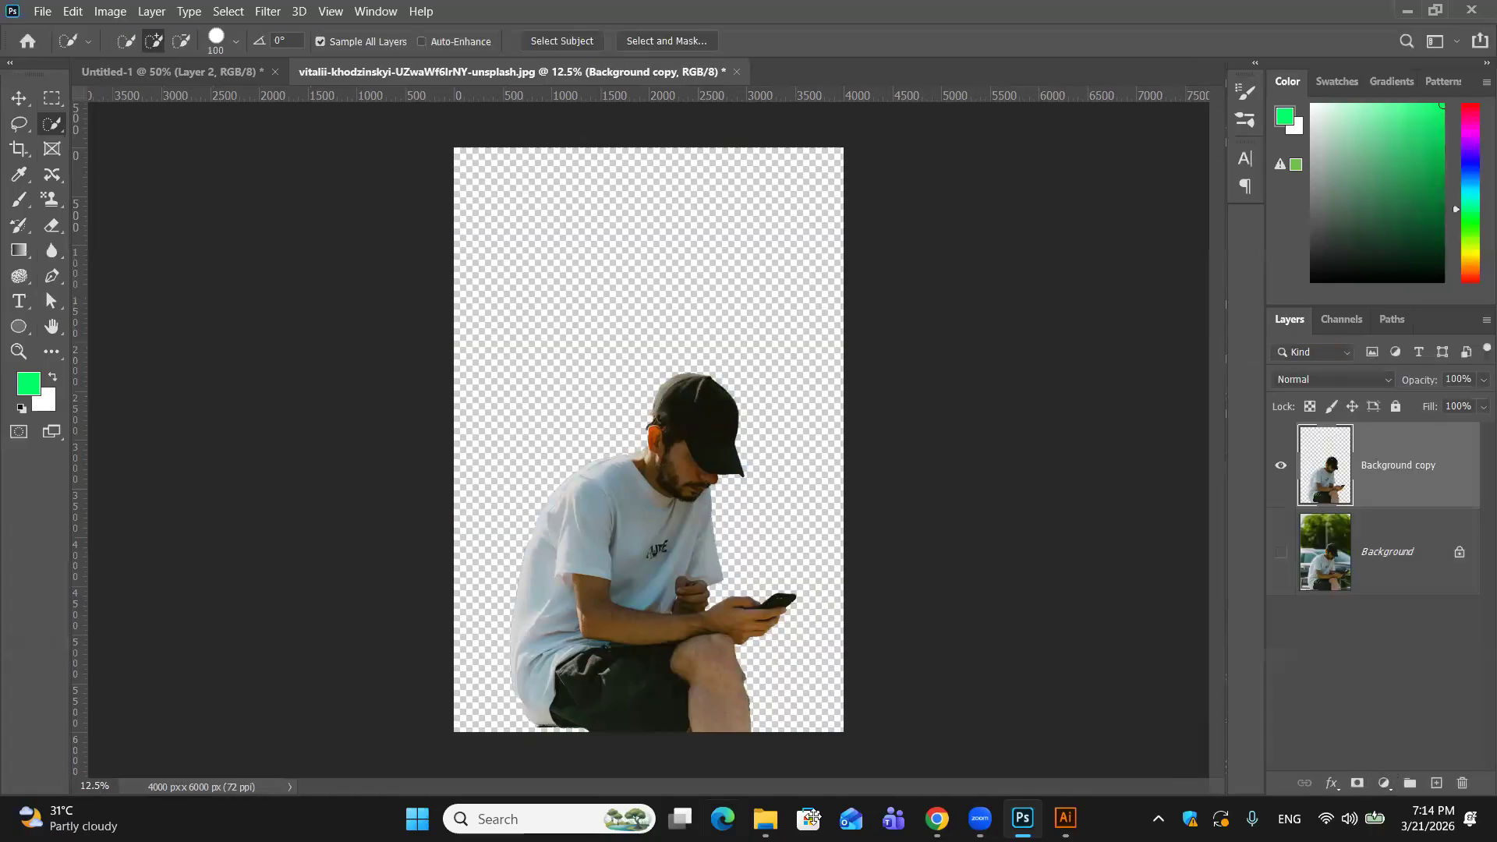
Step: Toggle layer visibility to compare the cutout with the original, leaving Background shown and Background copy hidden
{"action": "left_click", "coordinate": [1281, 553]}
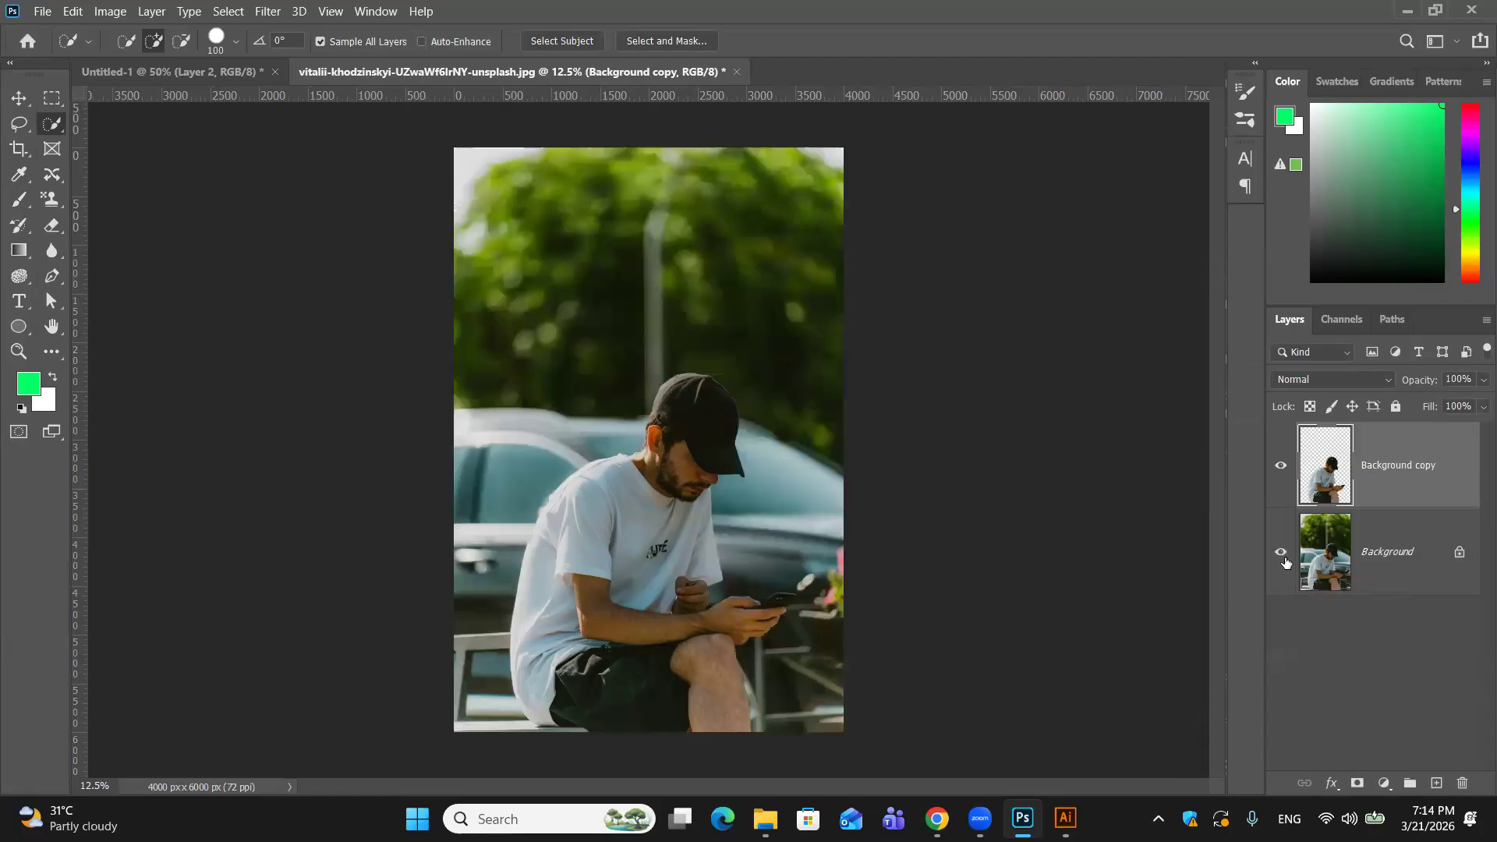
{"action": "left_click", "coordinate": [1281, 553]}
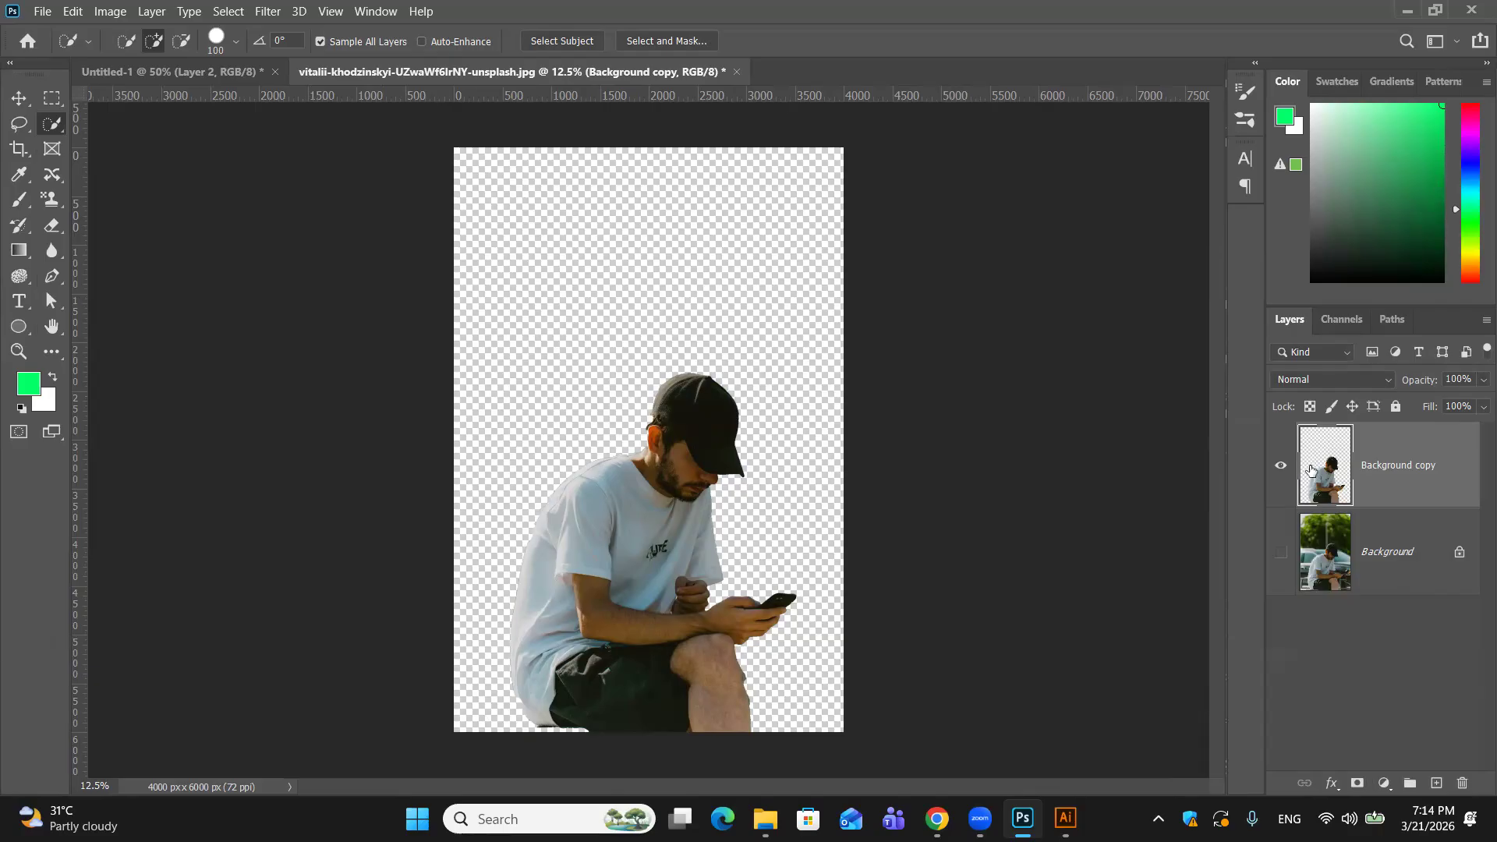
{"action": "left_click", "coordinate": [1281, 465]}
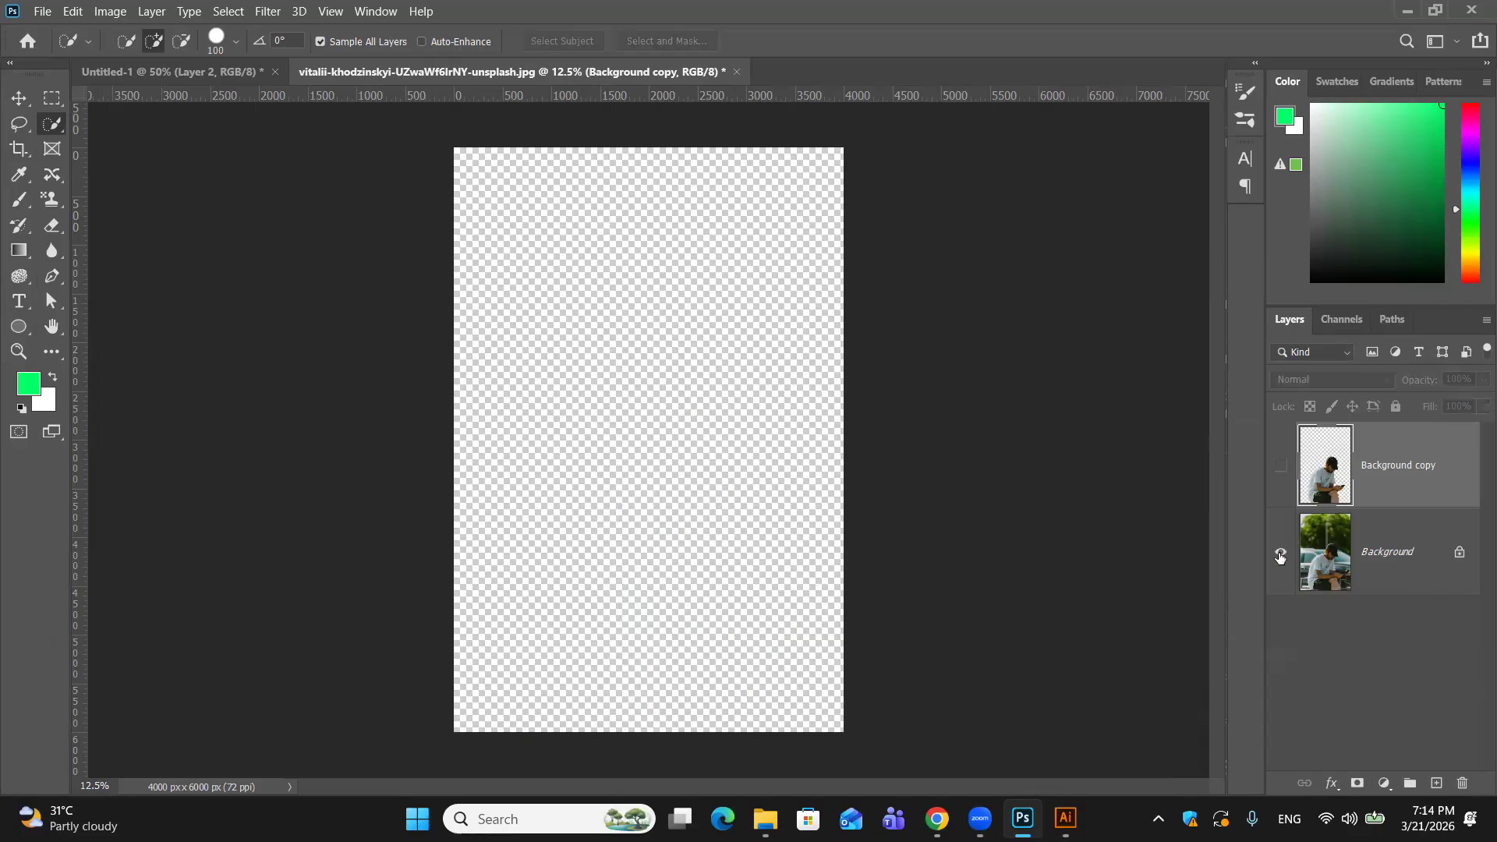
{"action": "left_click", "coordinate": [1281, 552]}
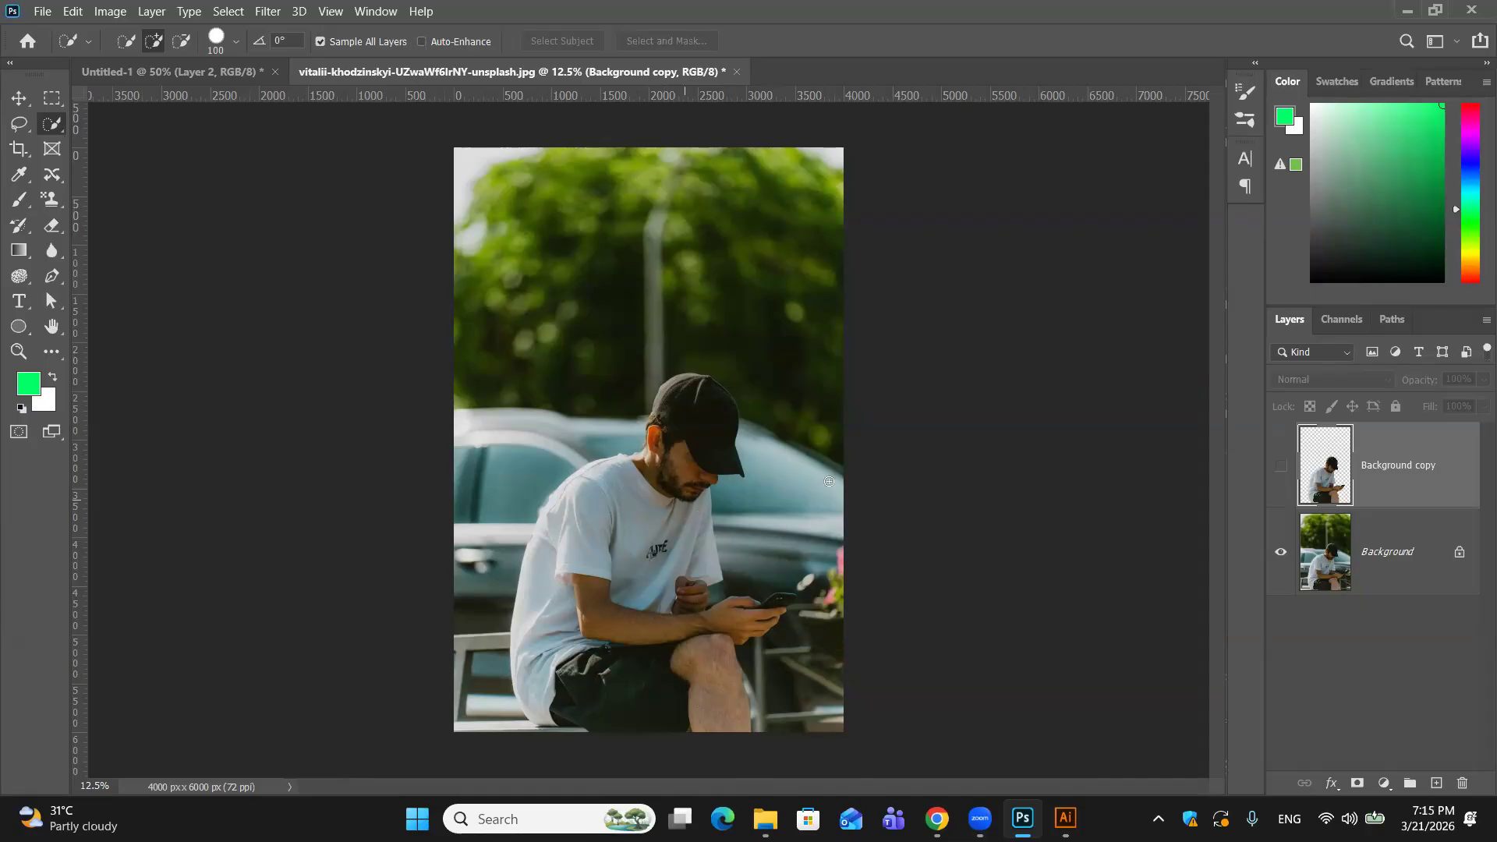
Step: Load the man's outline from the Background copy layer as a selection and try expanding it by 34 pixels
{"action": "left_click", "coordinate": [1325, 478], "text": "ctrl"}
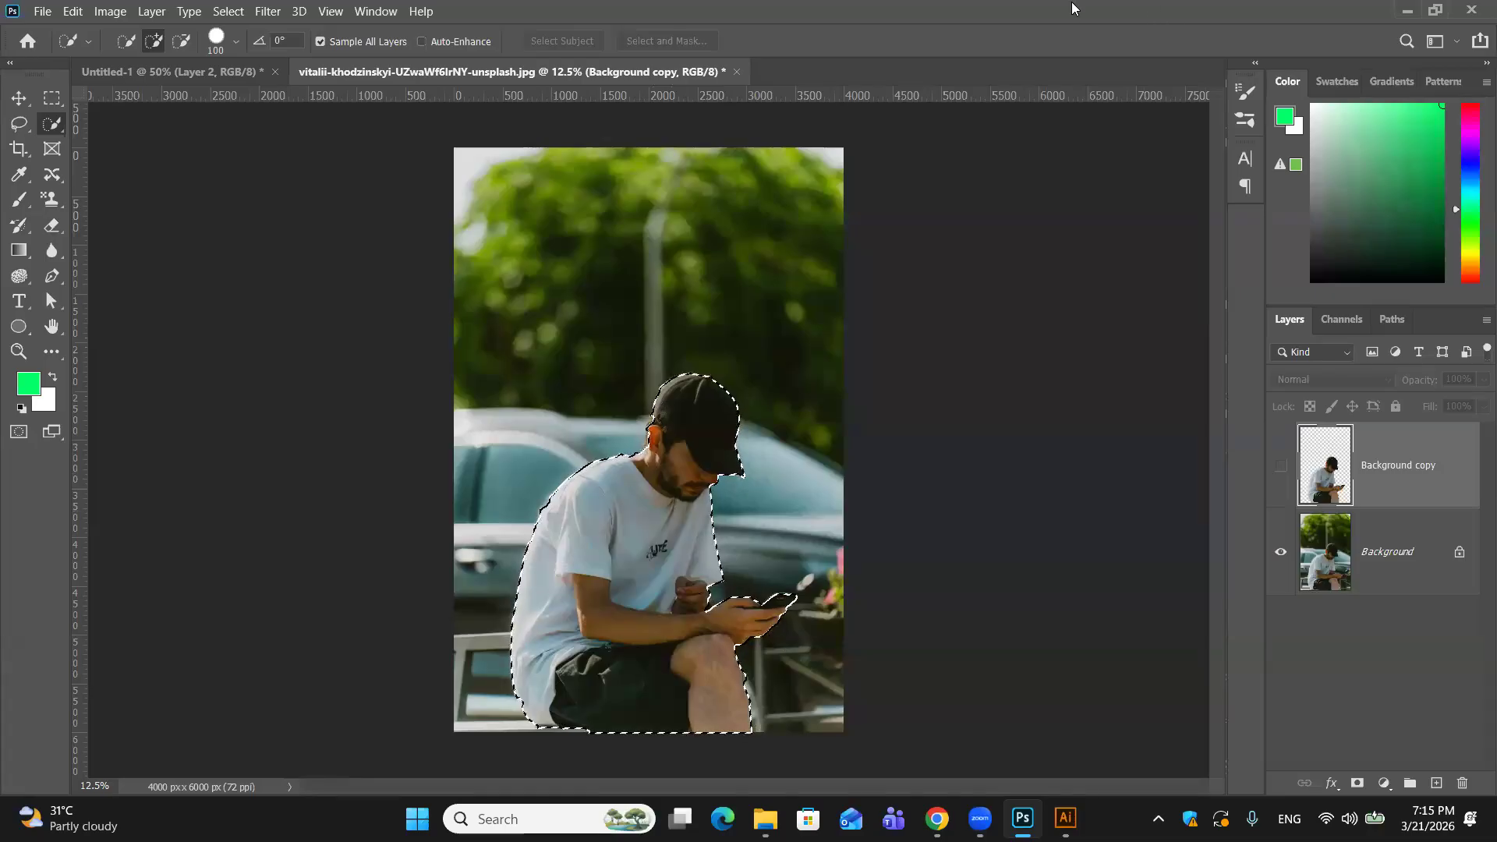
{"action": "left_click", "coordinate": [227, 9]}
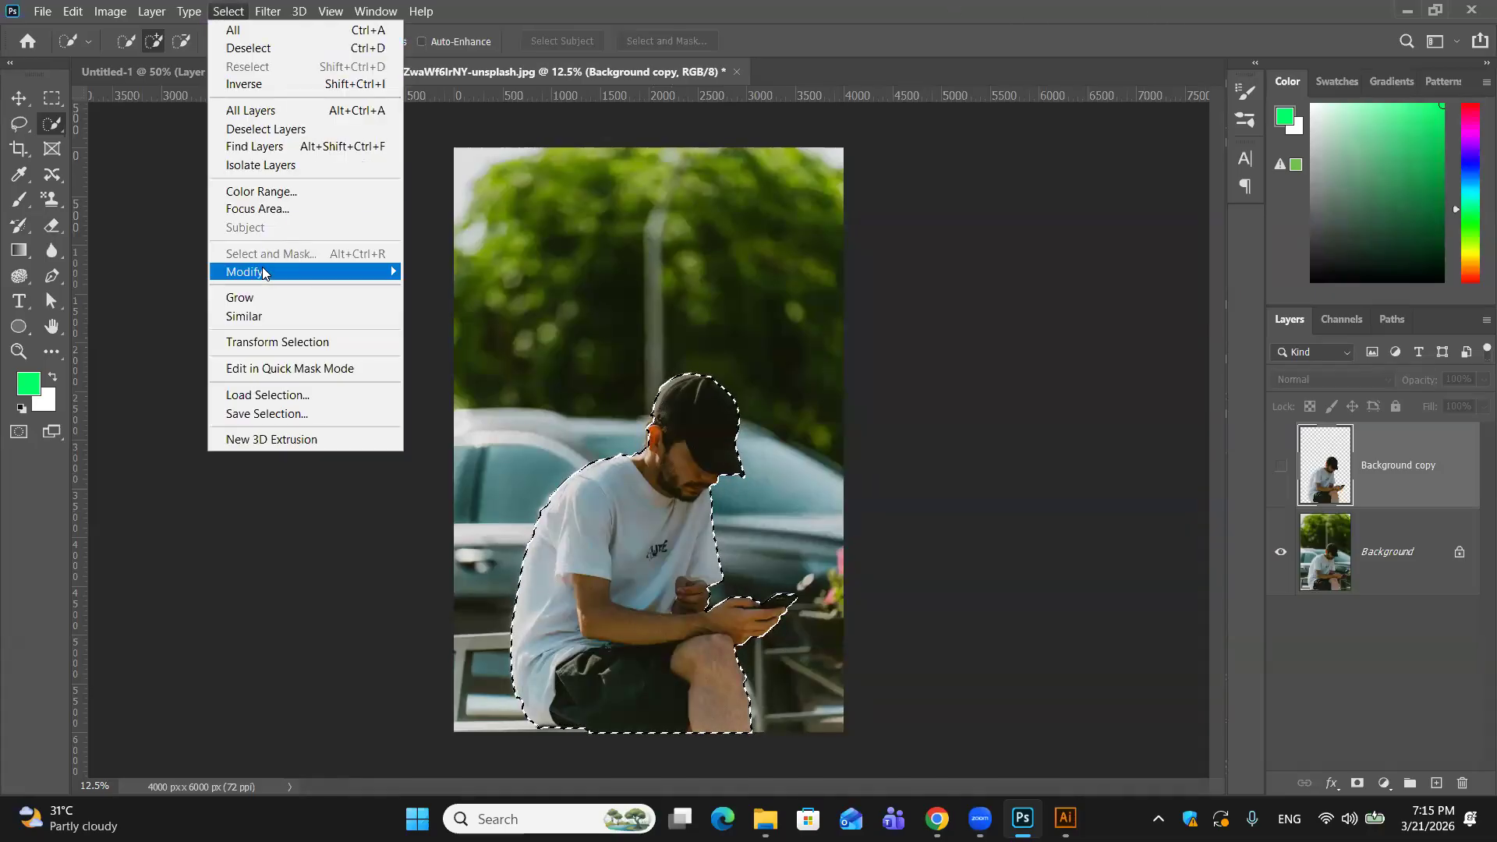
{"action": "mouse_move", "coordinate": [260, 272]}
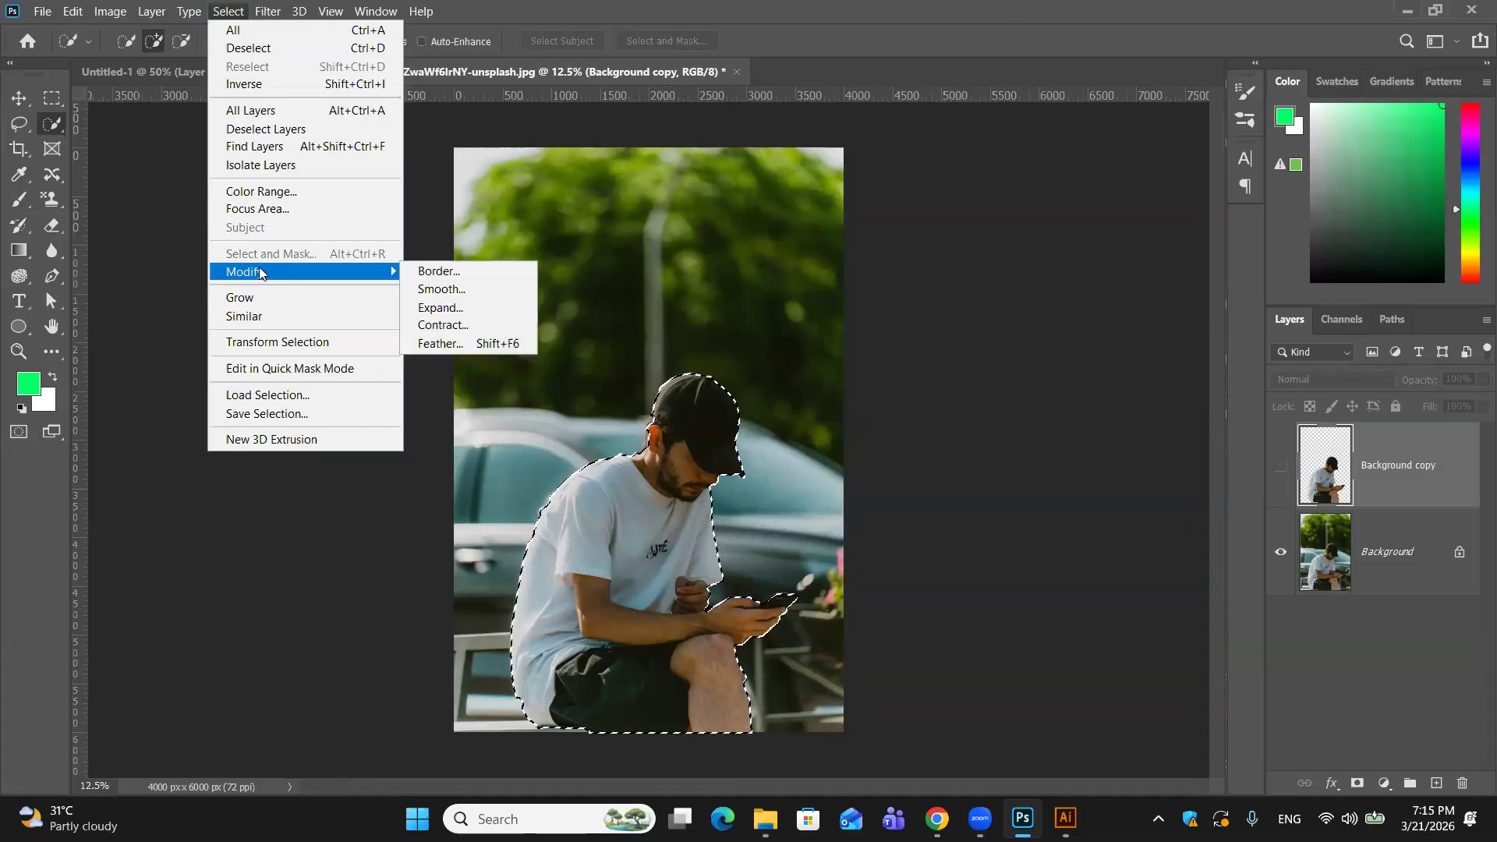
{"action": "left_click", "coordinate": [441, 308]}
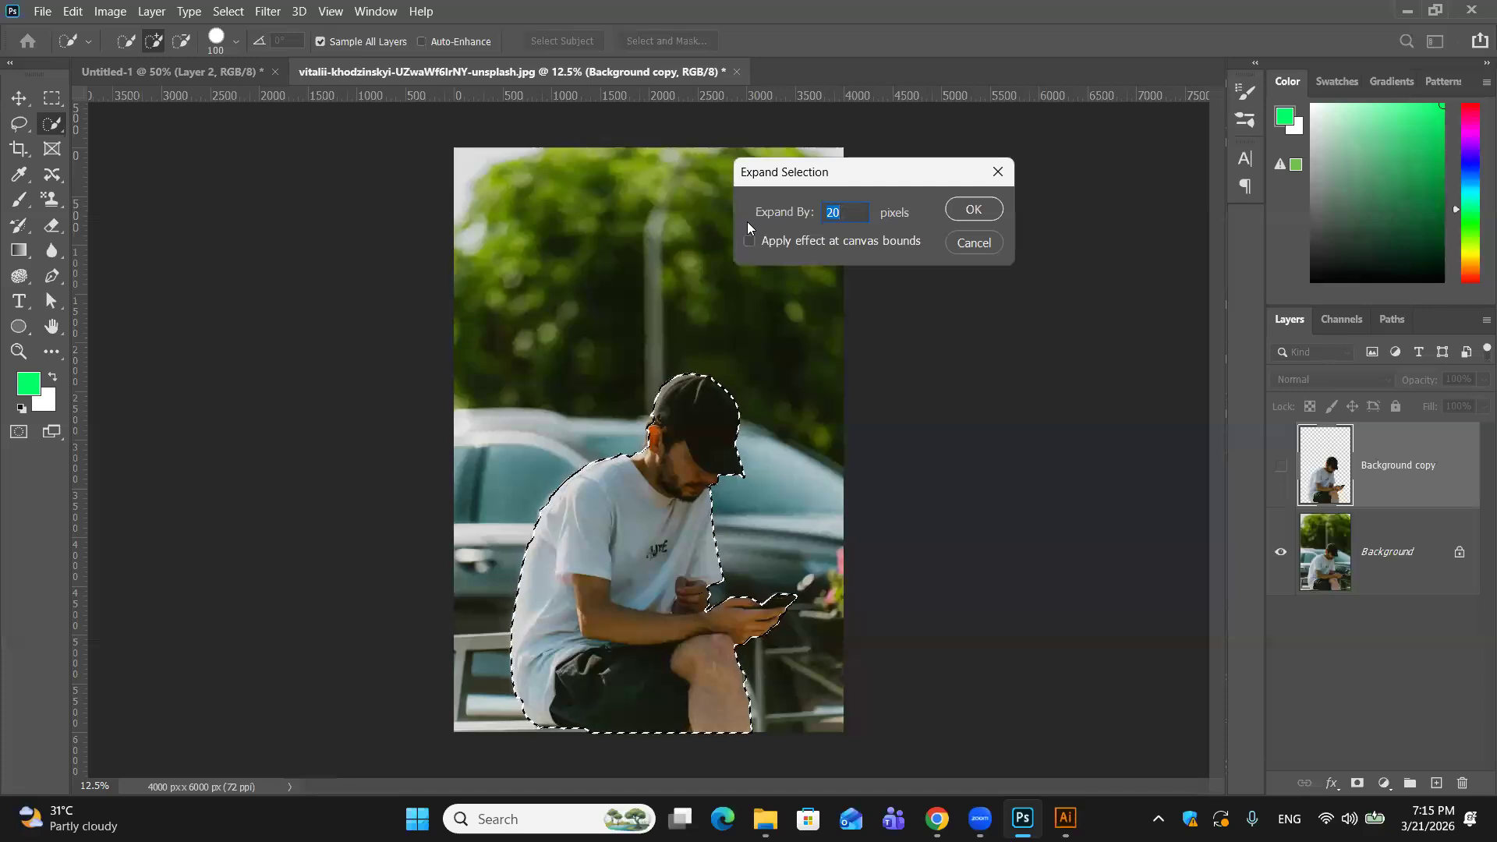
{"action": "key", "text": "Down"}
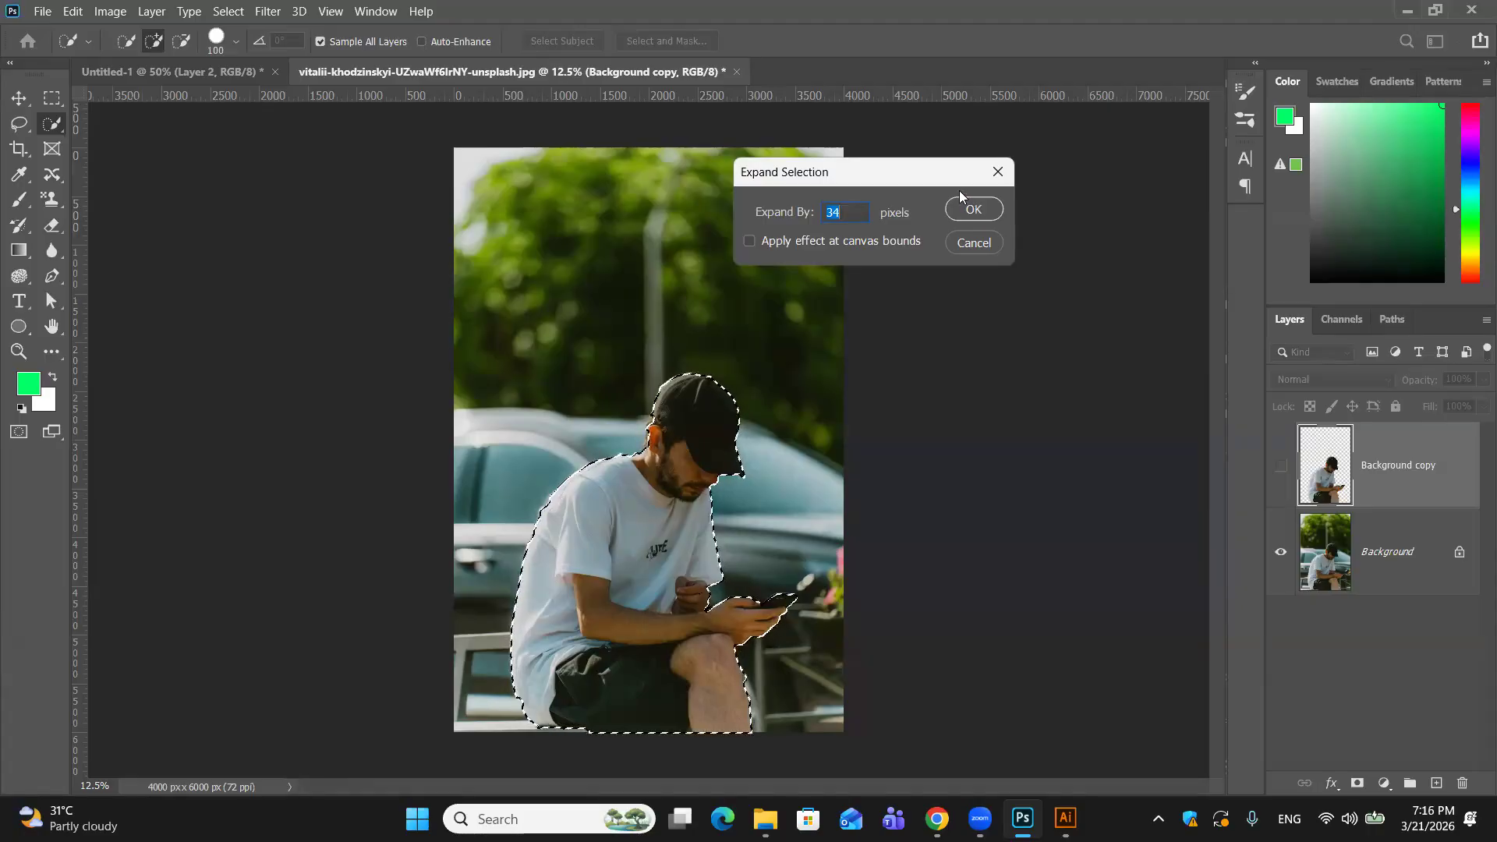
{"action": "left_click", "coordinate": [973, 243]}
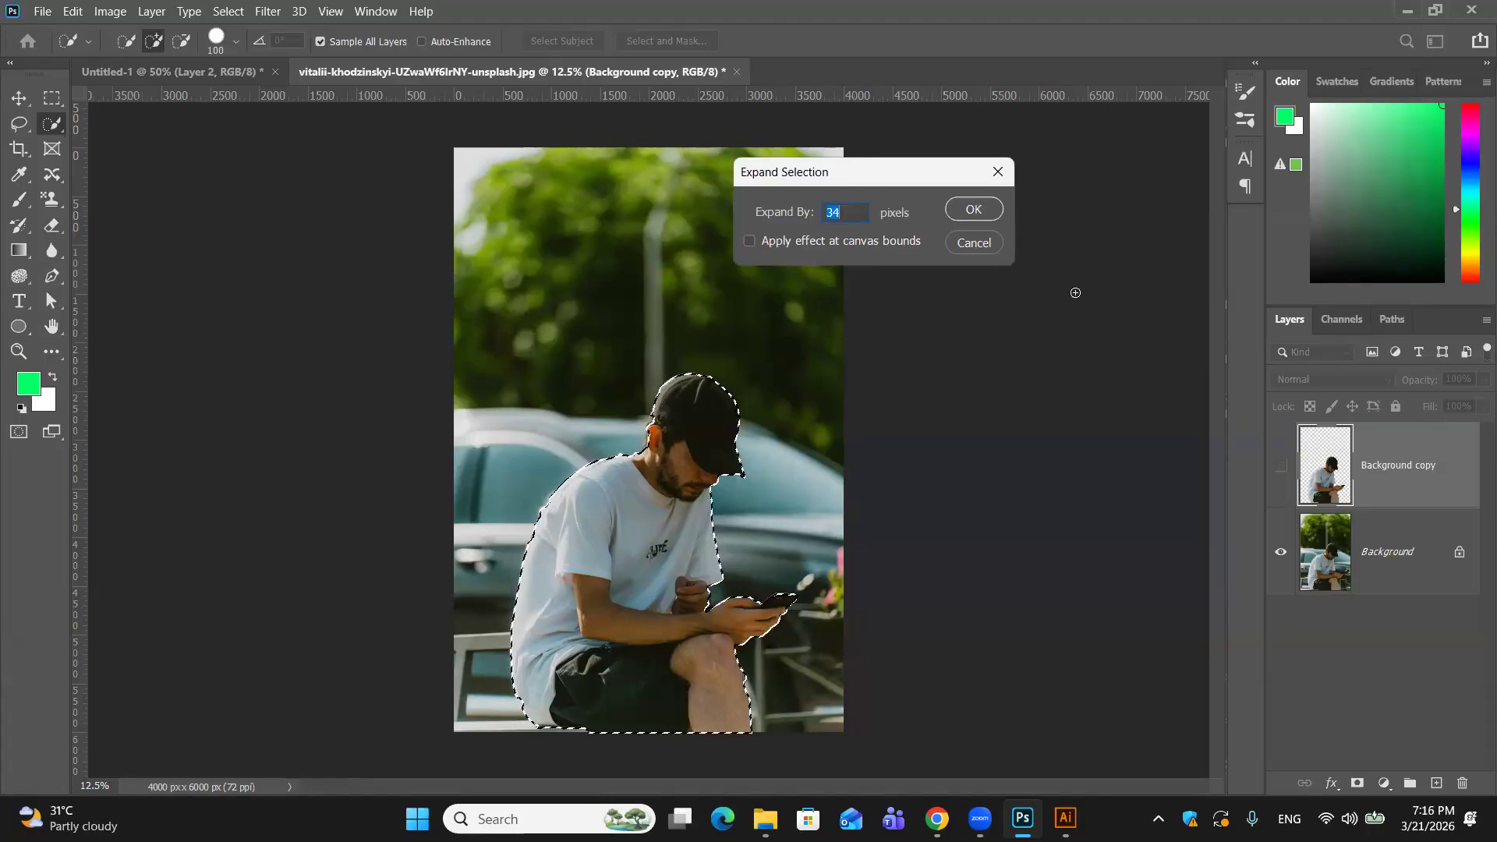
Step: Make the Background layer active, clear the selection, and reload the man's outline from the Background copy layer
{"action": "left_click", "coordinate": [1428, 570]}
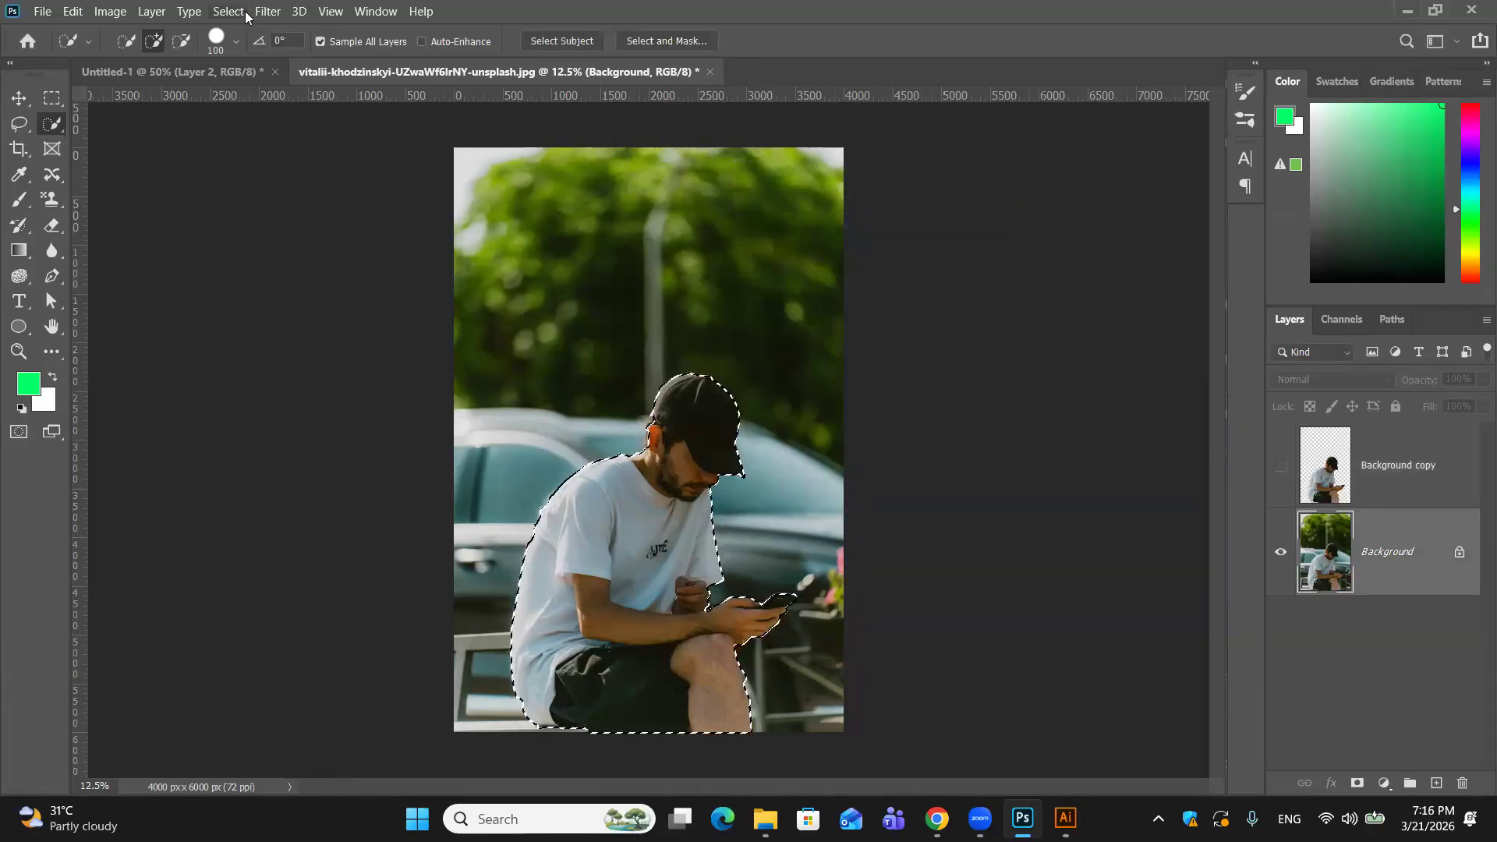
{"action": "key", "text": "ctrl+d"}
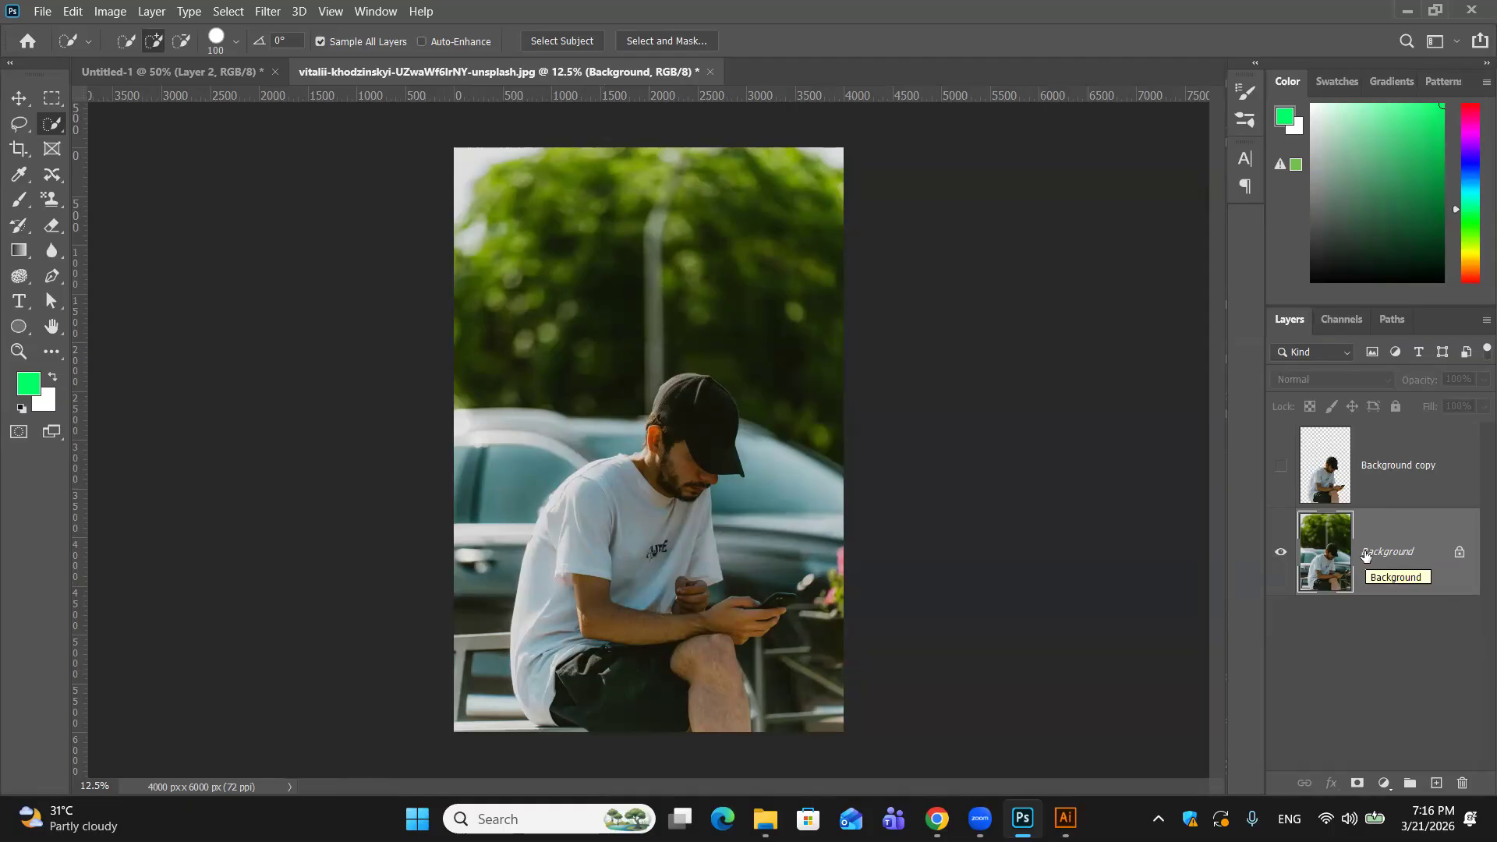
{"action": "left_click_drag", "start_coordinate": [1331, 471], "coordinate": [1335, 477]}
{"action": "left_click", "coordinate": [1335, 478], "text": "ctrl"}
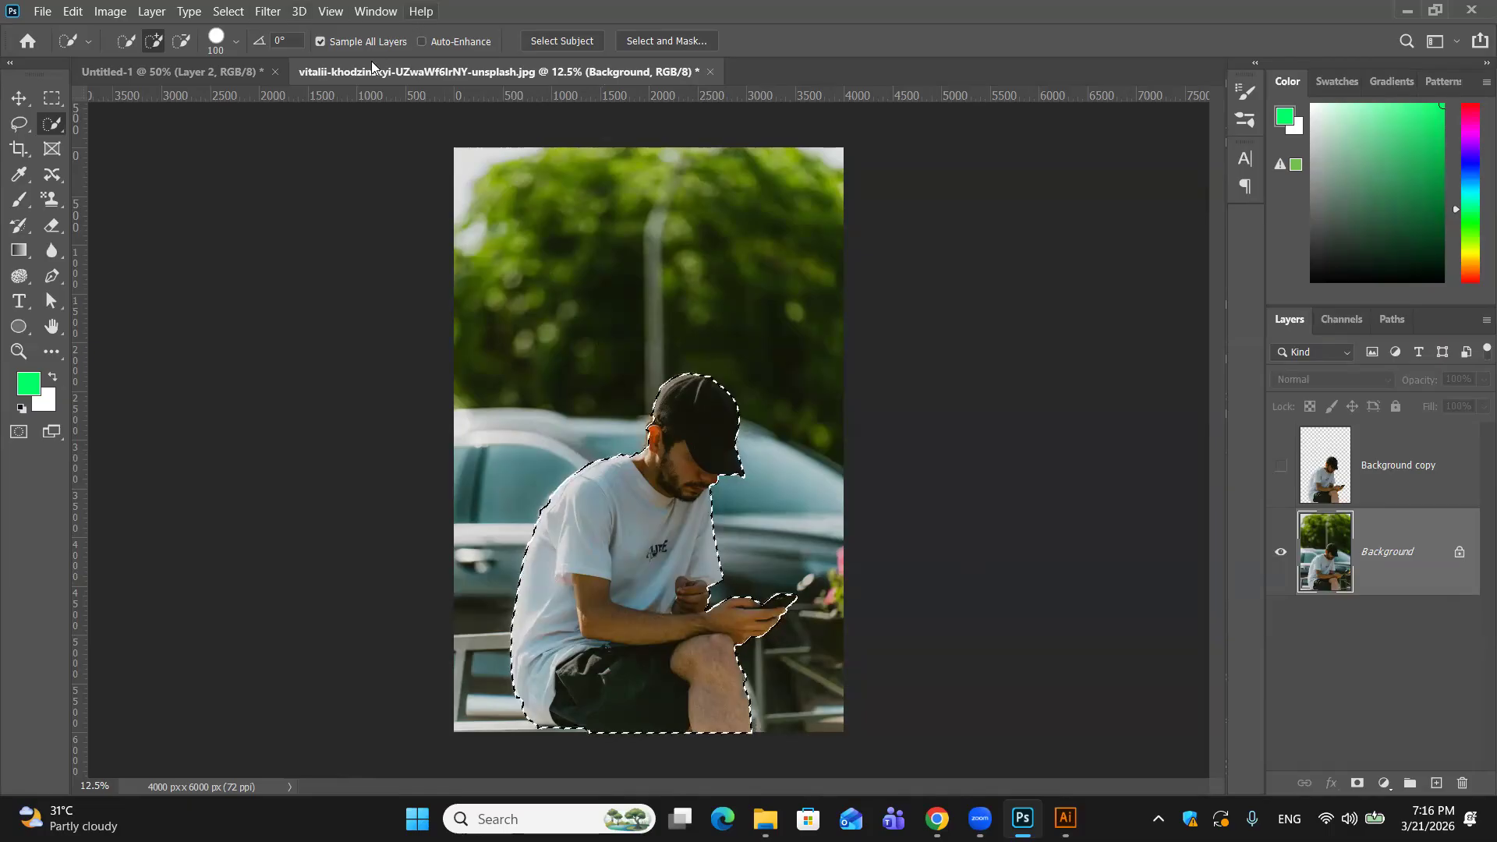
Step: Expand the selection around the man outward without applying the effect at the canvas bounds
{"action": "left_click", "coordinate": [229, 13]}
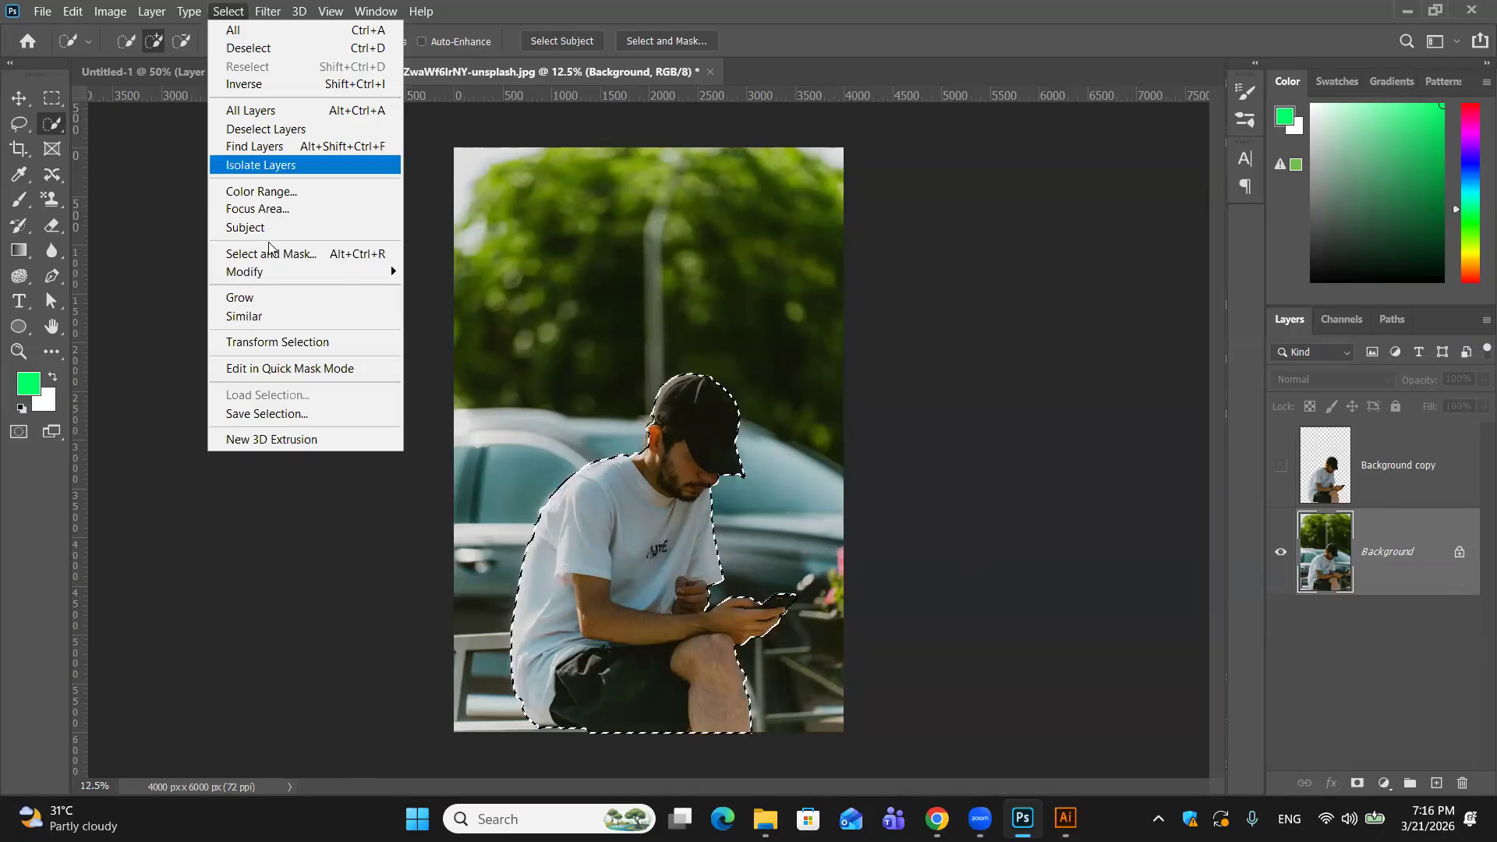
{"action": "mouse_move", "coordinate": [261, 274]}
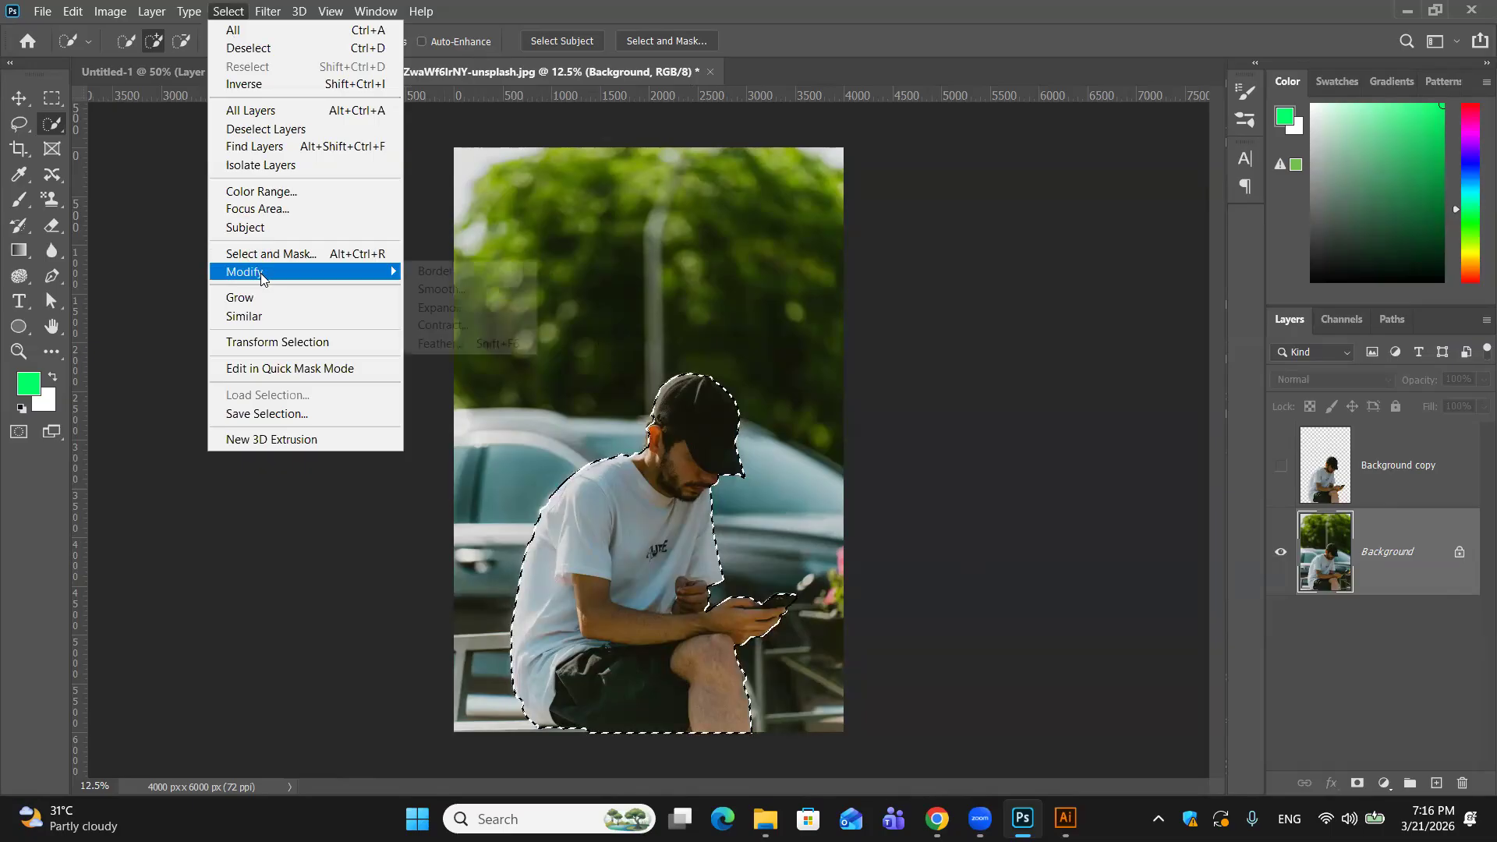
{"action": "left_click", "coordinate": [436, 306]}
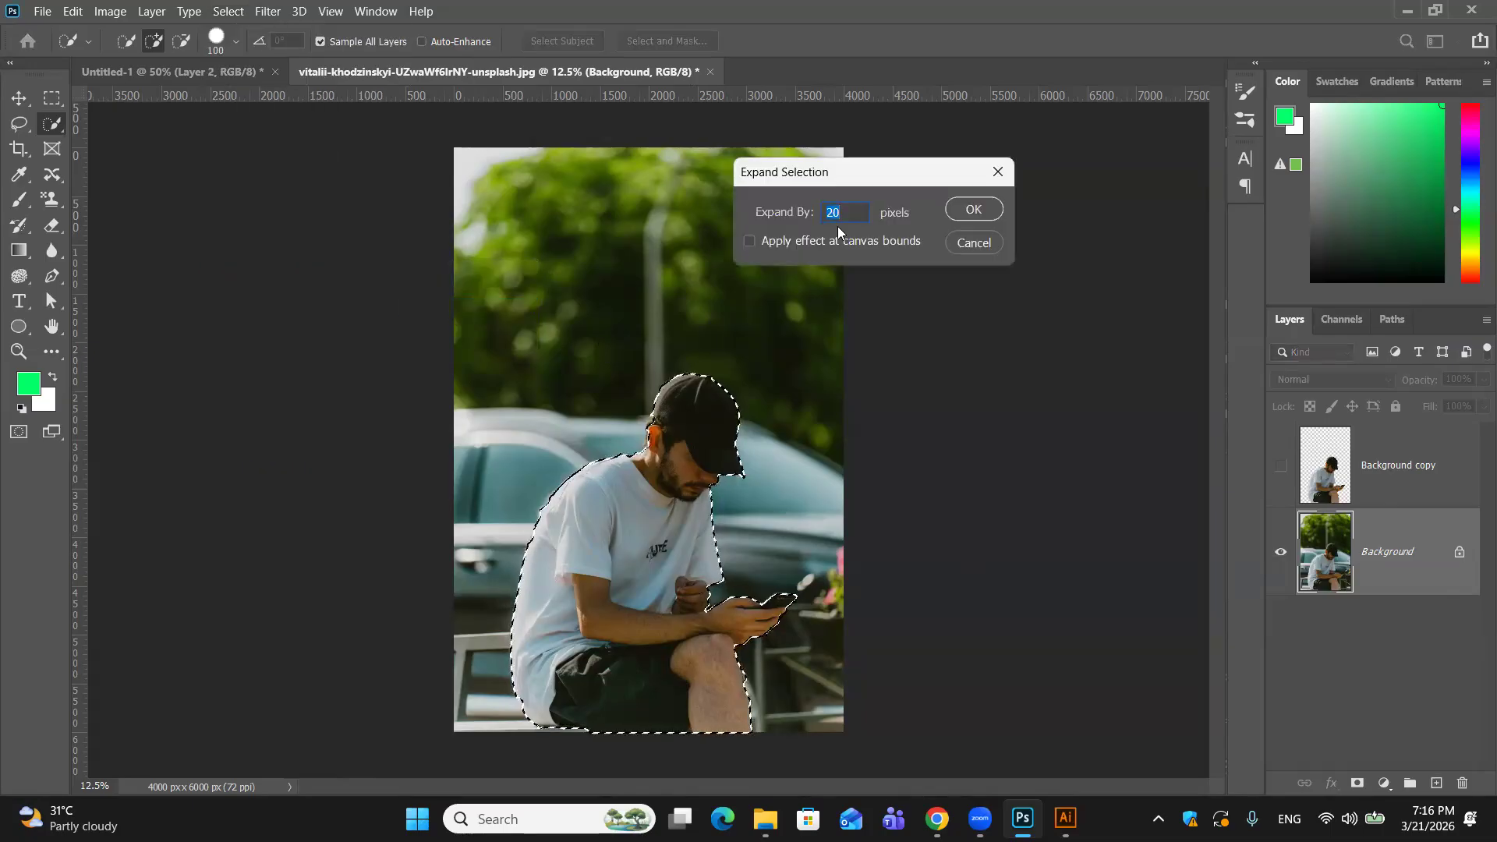
{"action": "scroll", "coordinate": [859, 217], "scroll_direction": "up", "scroll_amount": 5}
{"action": "left_click", "coordinate": [971, 210]}
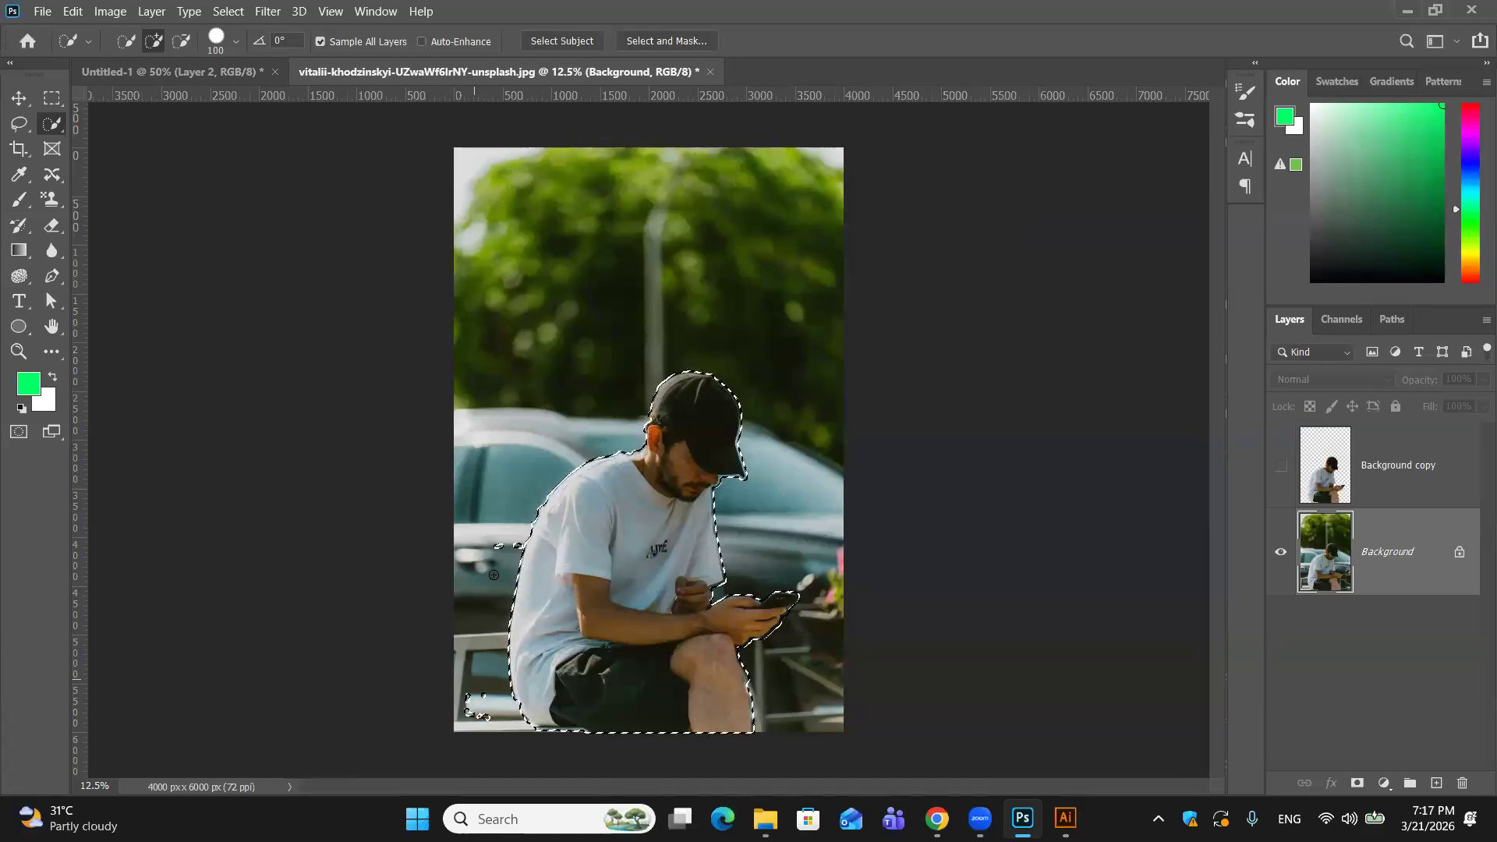
Step: Subtract the stray selected patches by the car door handle and bench from the selection around the man
{"action": "left_click", "coordinate": [499, 546]}
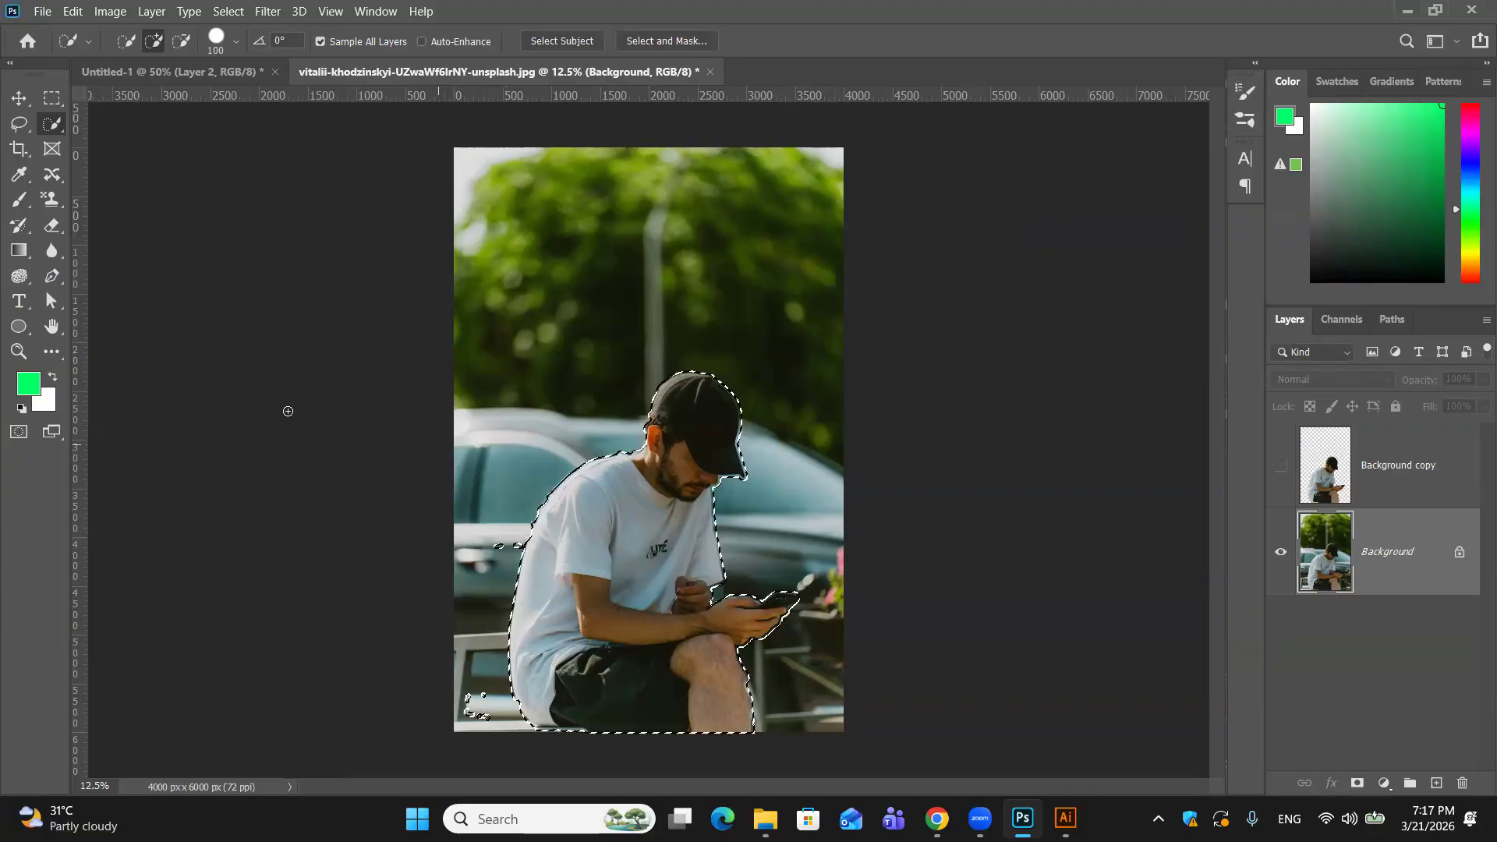
{"action": "left_click", "coordinate": [498, 548], "text": "alt"}
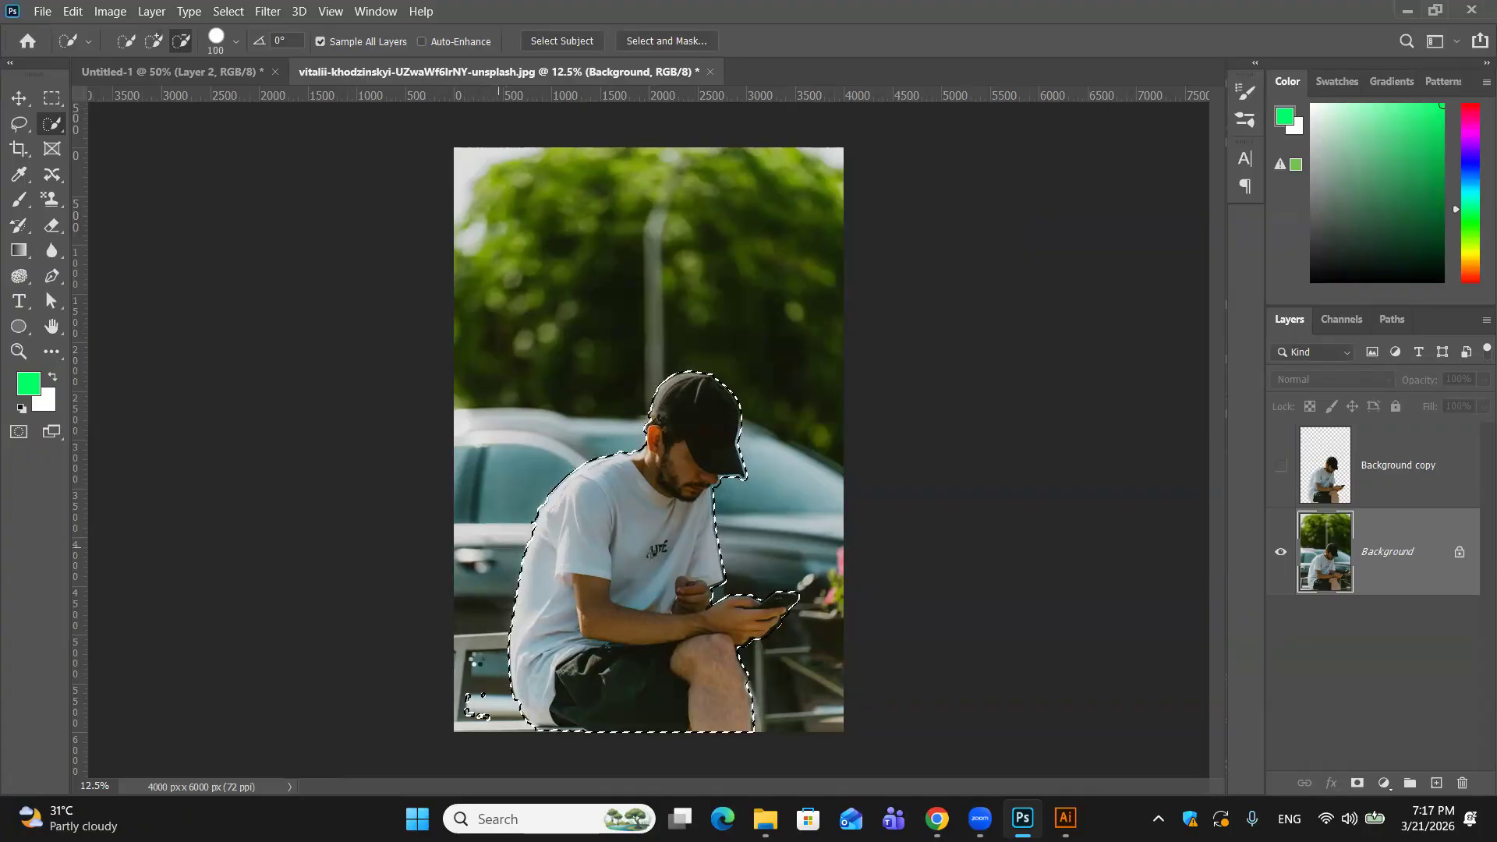
{"action": "left_click", "coordinate": [486, 694], "text": "alt"}
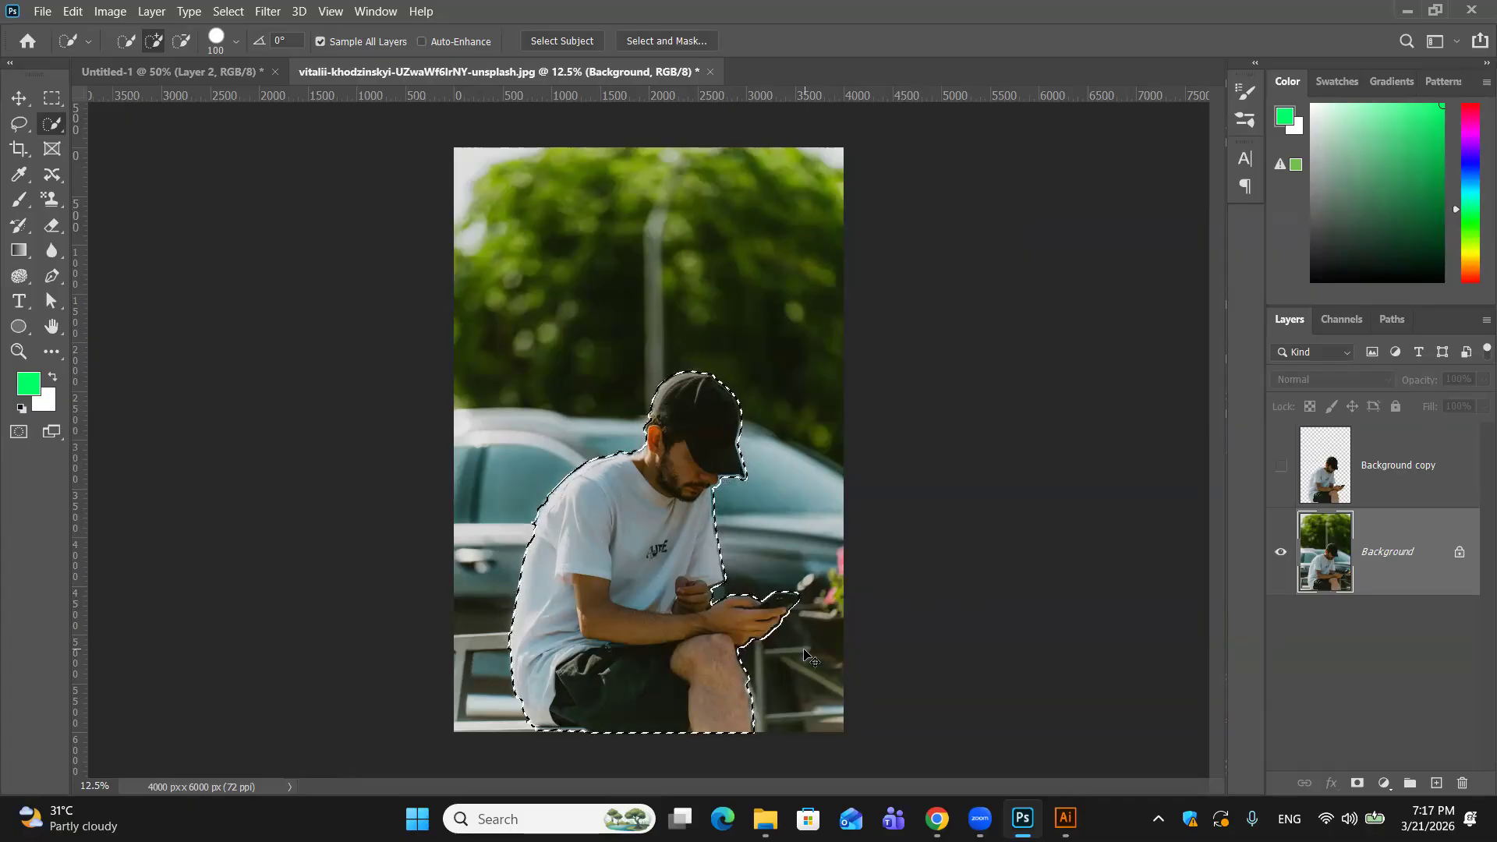
{"action": "key", "text": "ctrl+plus"}
{"action": "key", "text": "ctrl+plus"}
{"action": "key", "text": "ctrl+plus"}
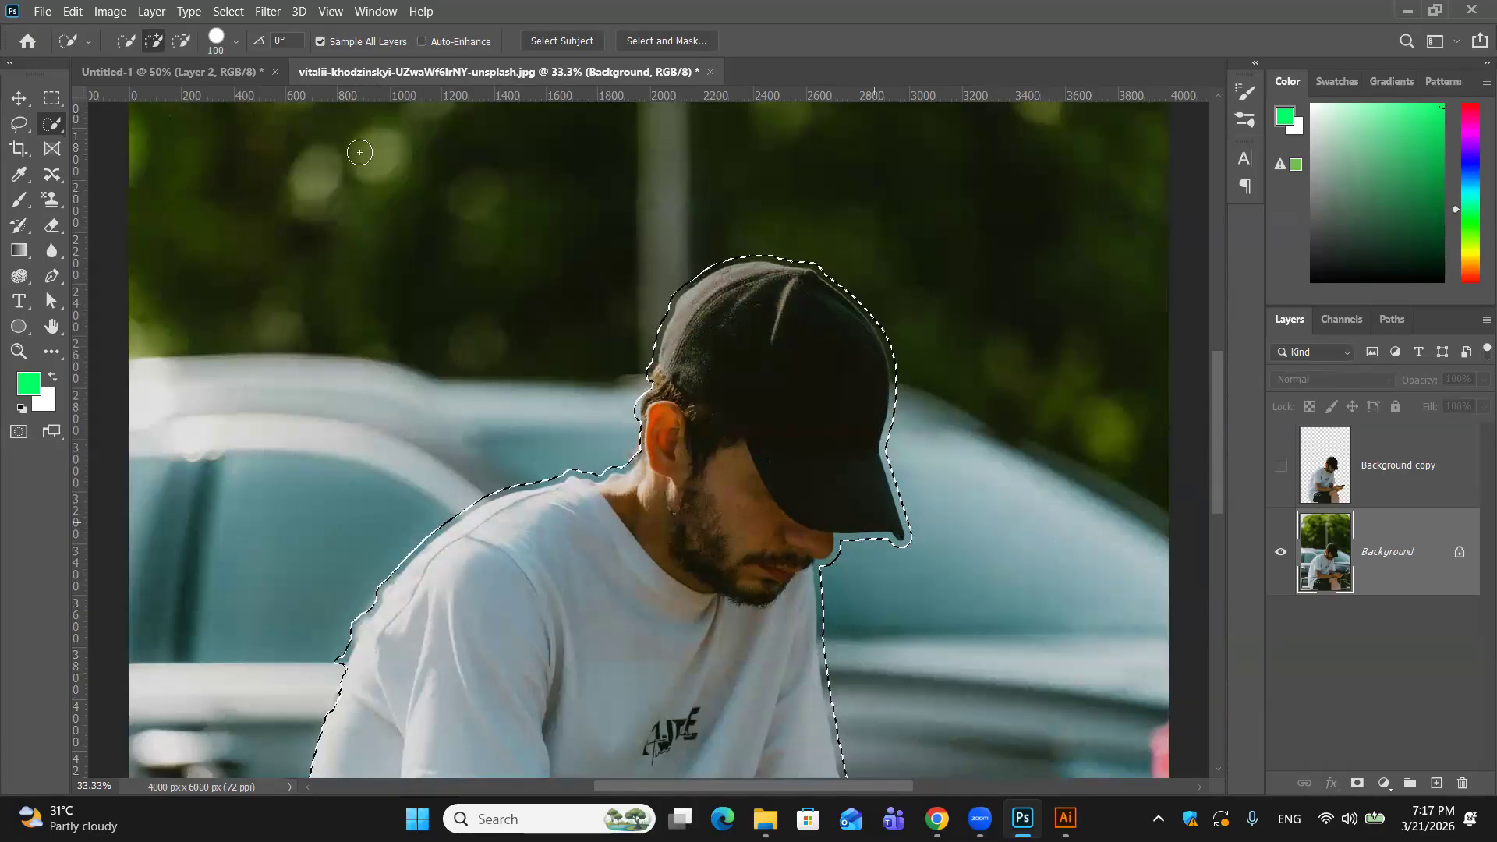
{"action": "left_click", "coordinate": [228, 11]}
{"action": "mouse_move", "coordinate": [270, 276]}
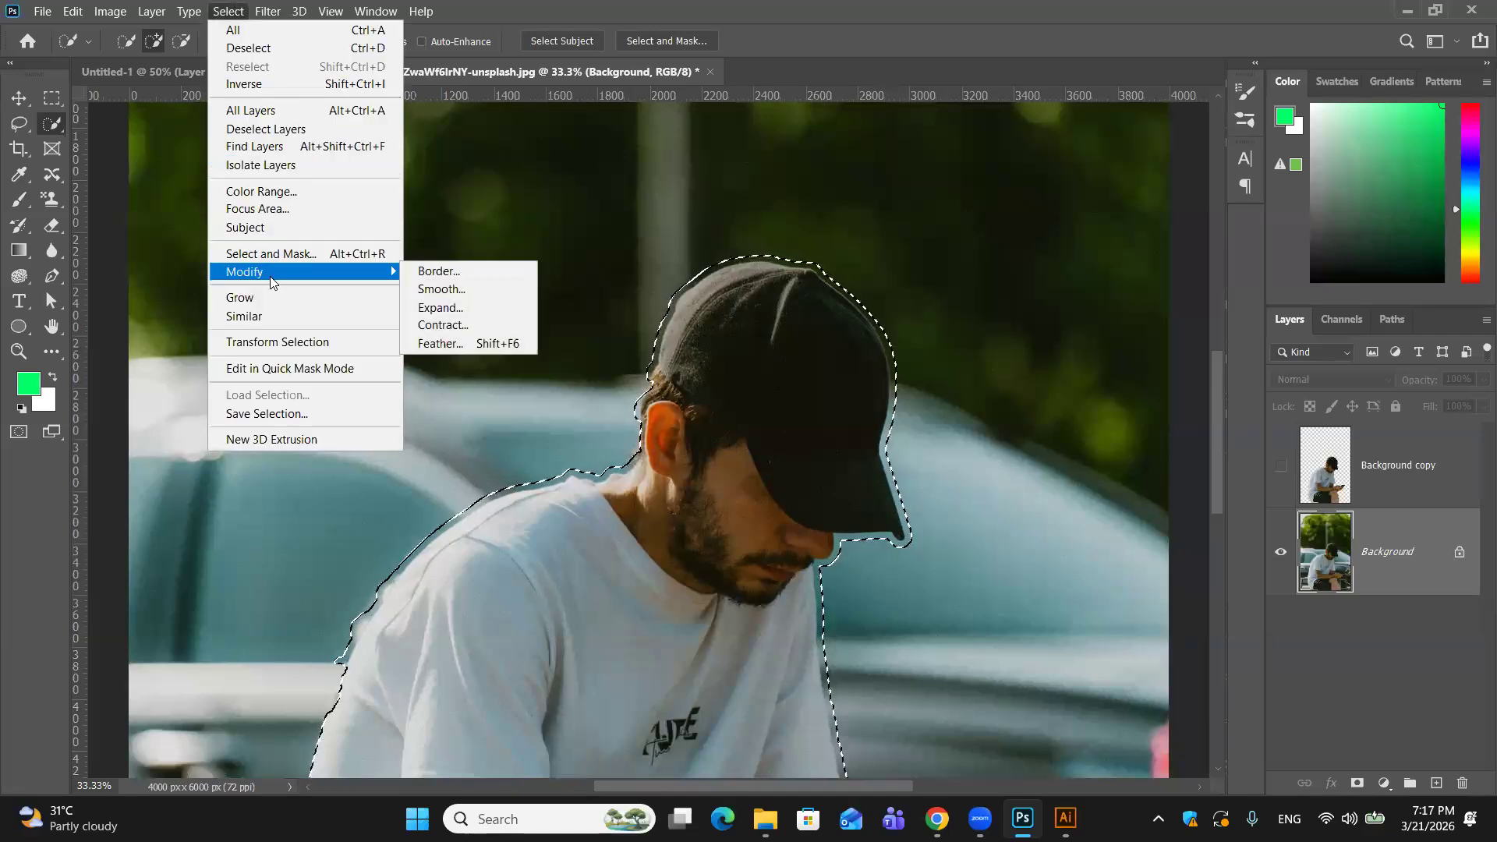
{"action": "left_click", "coordinate": [483, 326]}
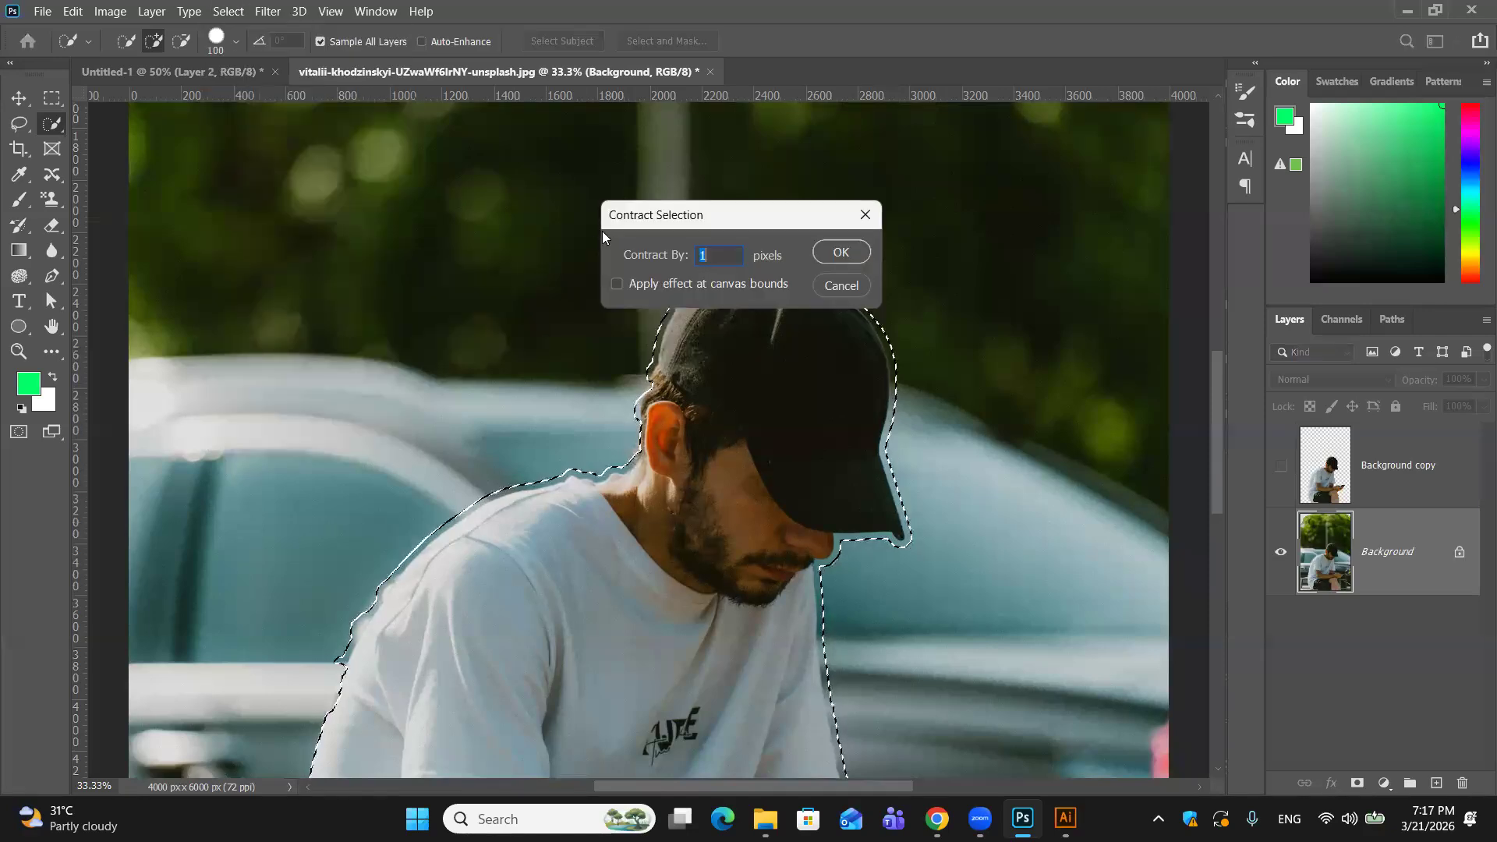
{"action": "left_click", "coordinate": [842, 286]}
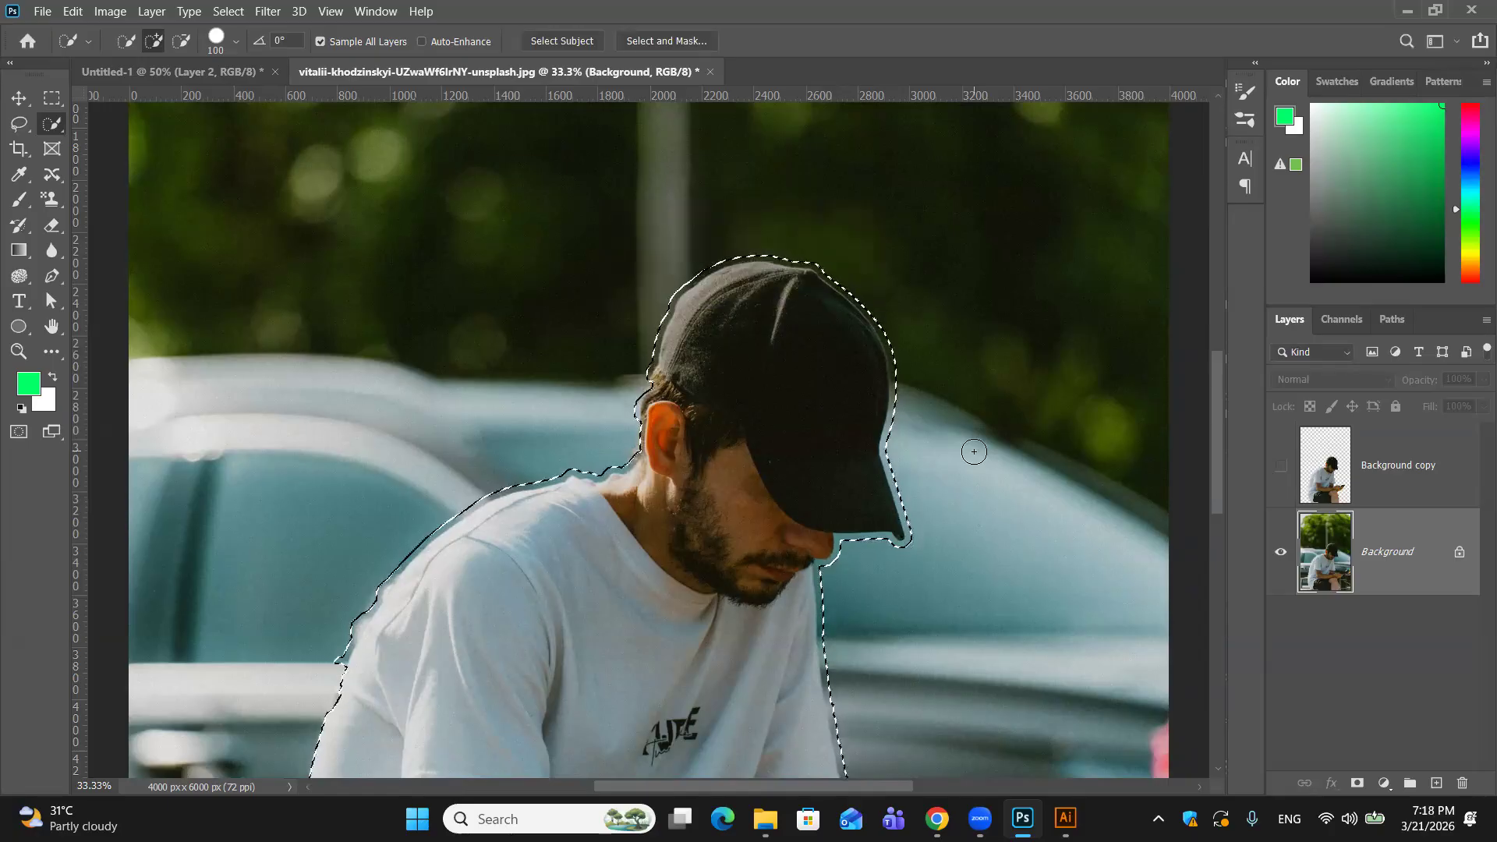
Step: Fill the man's selected area on the Background layer with Content-Aware, using Color Adaptation, Normal mode and 100% opacity
{"action": "left_click", "coordinate": [20, 100]}
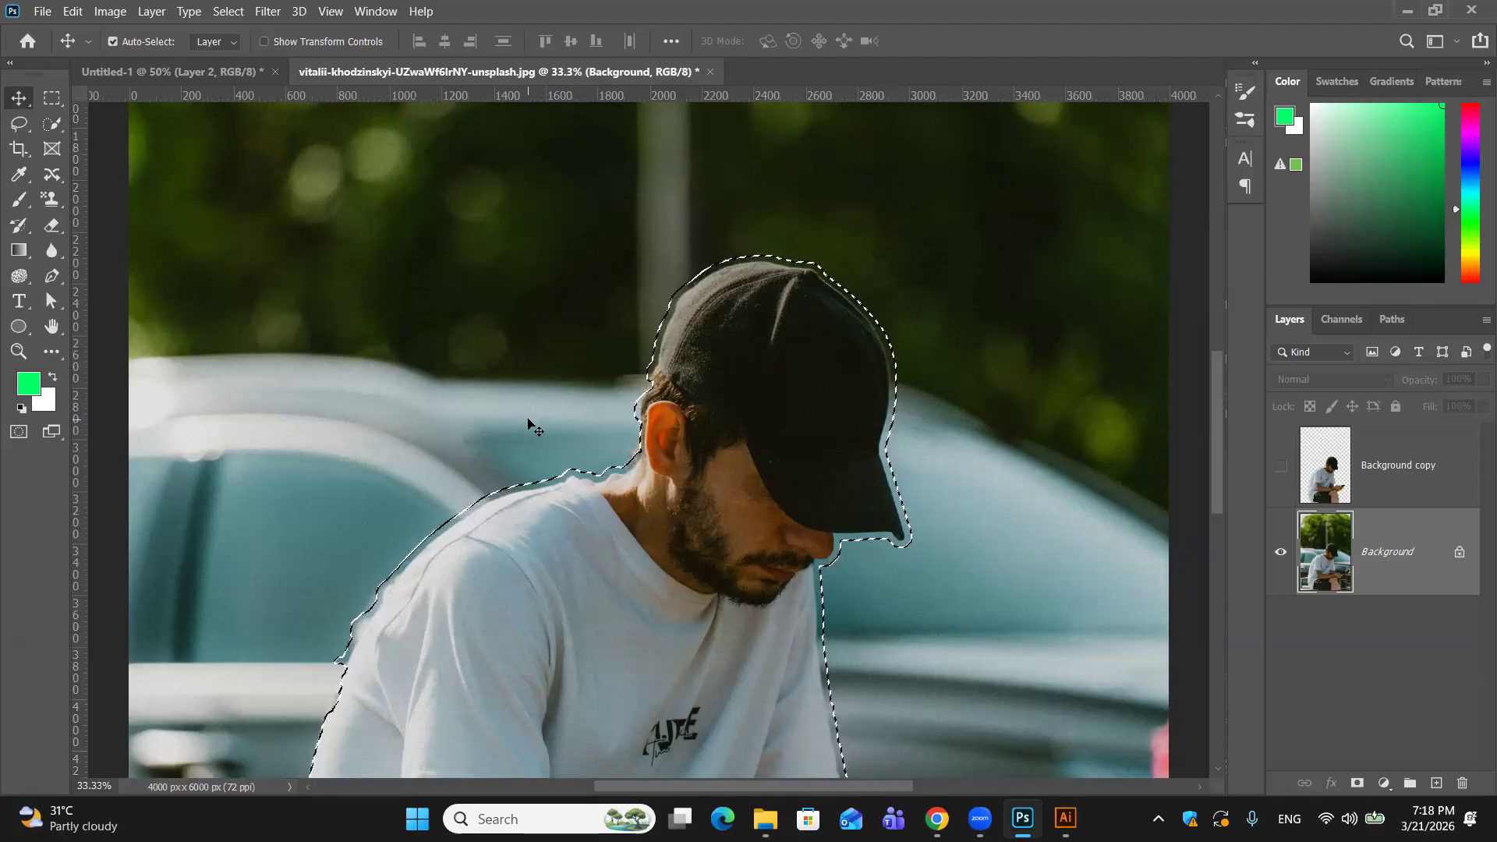
{"action": "key", "text": "ctrl+minus"}
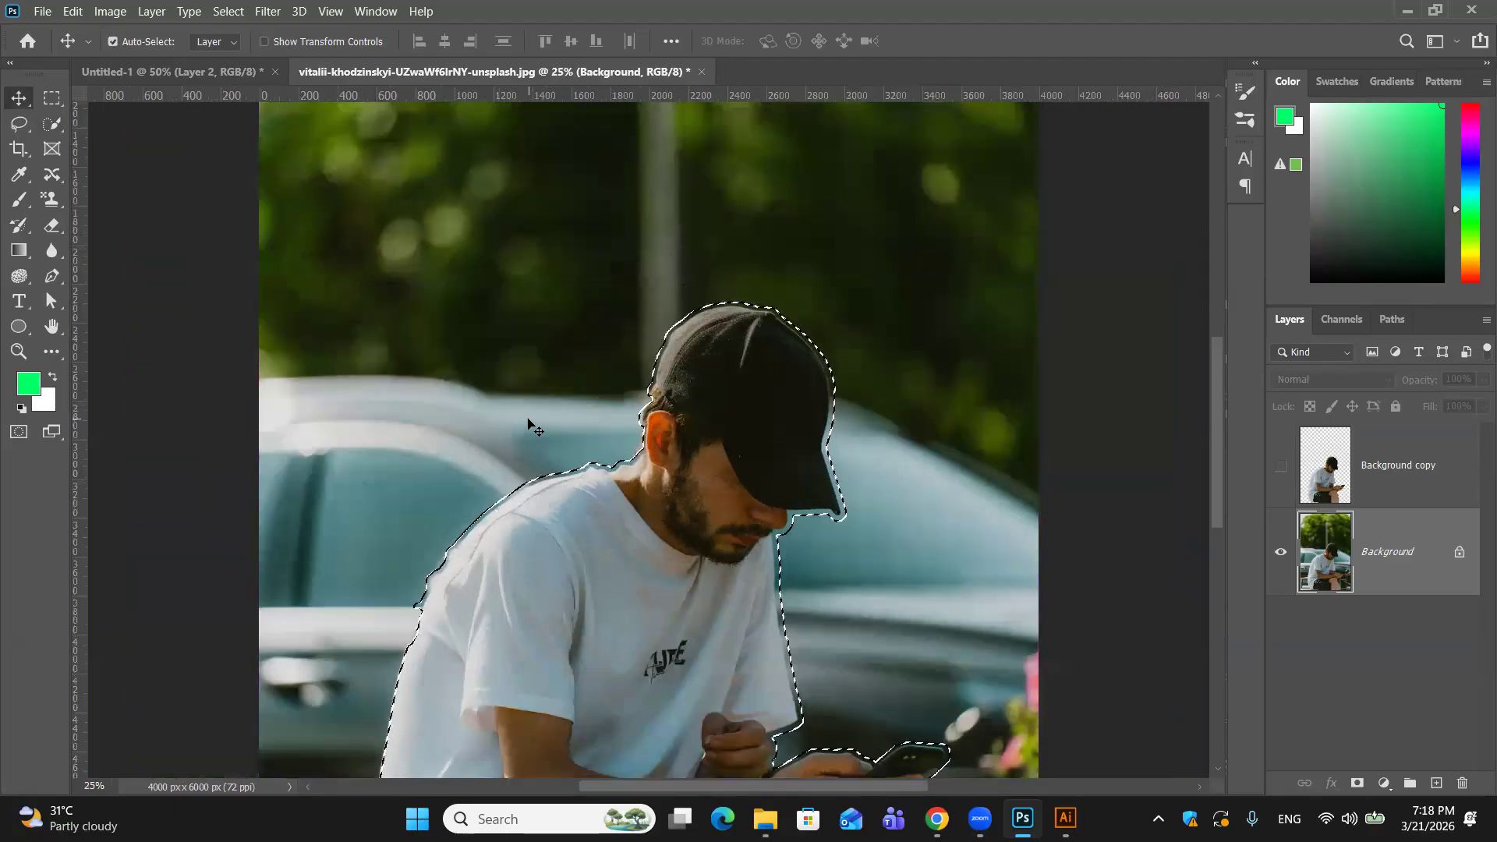
{"action": "key", "text": "ctrl+minus"}
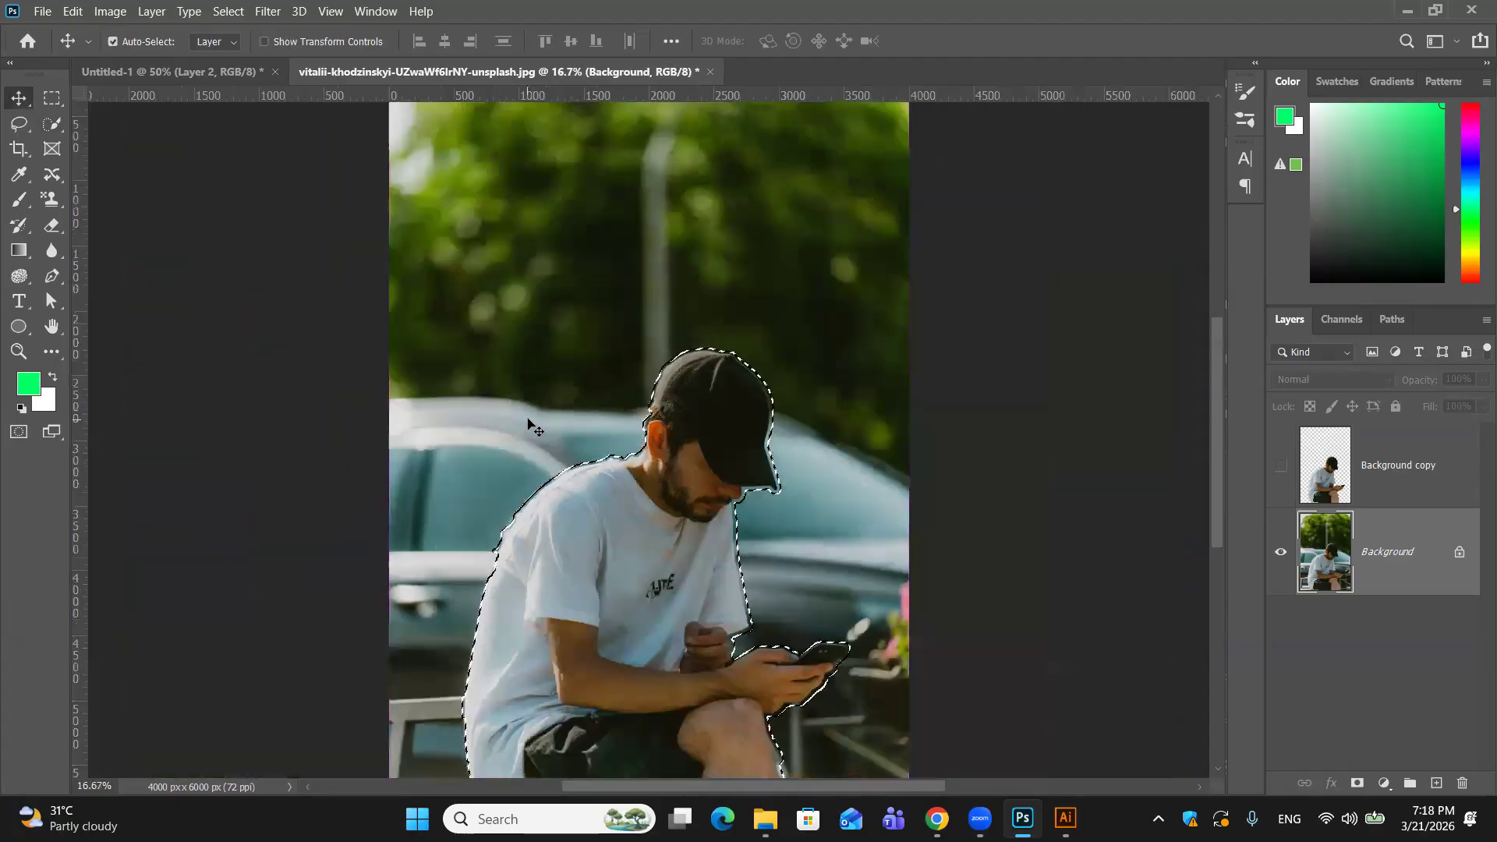
{"action": "key", "text": "shift+F5"}
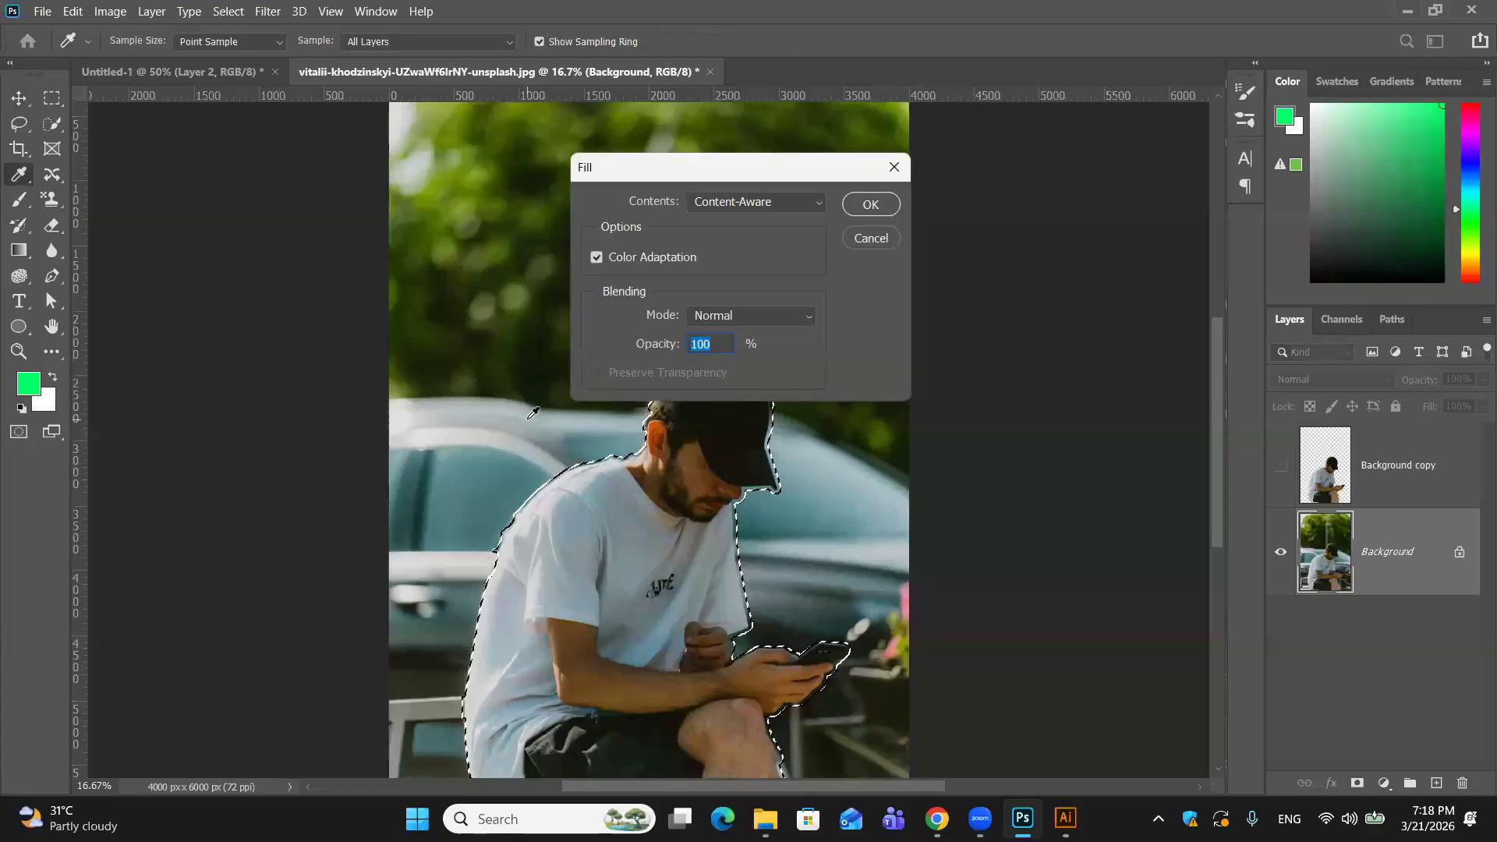
{"action": "left_click", "coordinate": [884, 204]}
{"action": "key", "text": "v"}
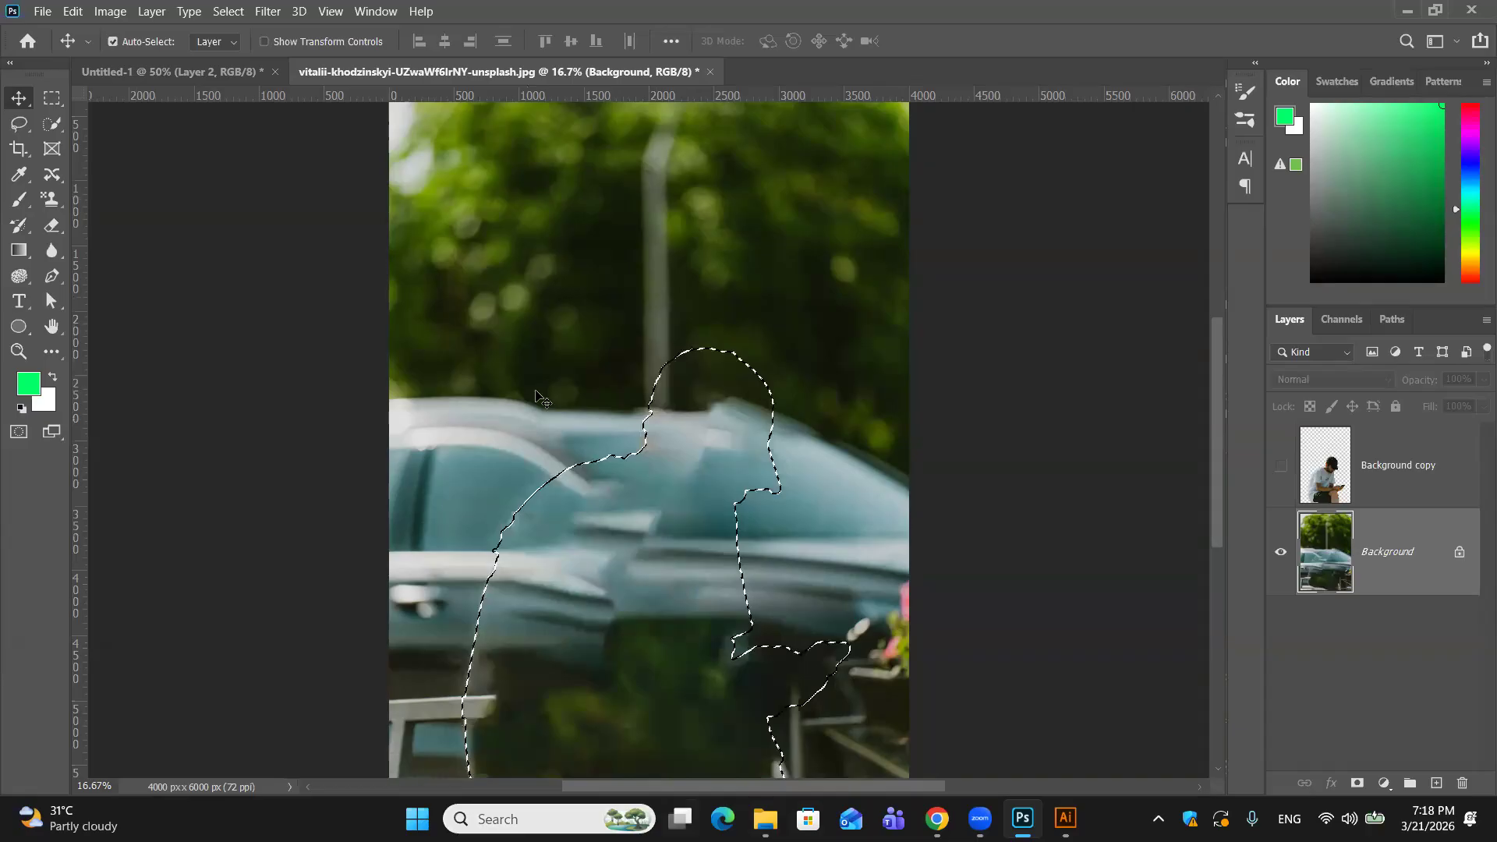
Step: Clear the selection and show the Background copy layer over the filled background
{"action": "key", "text": "w"}
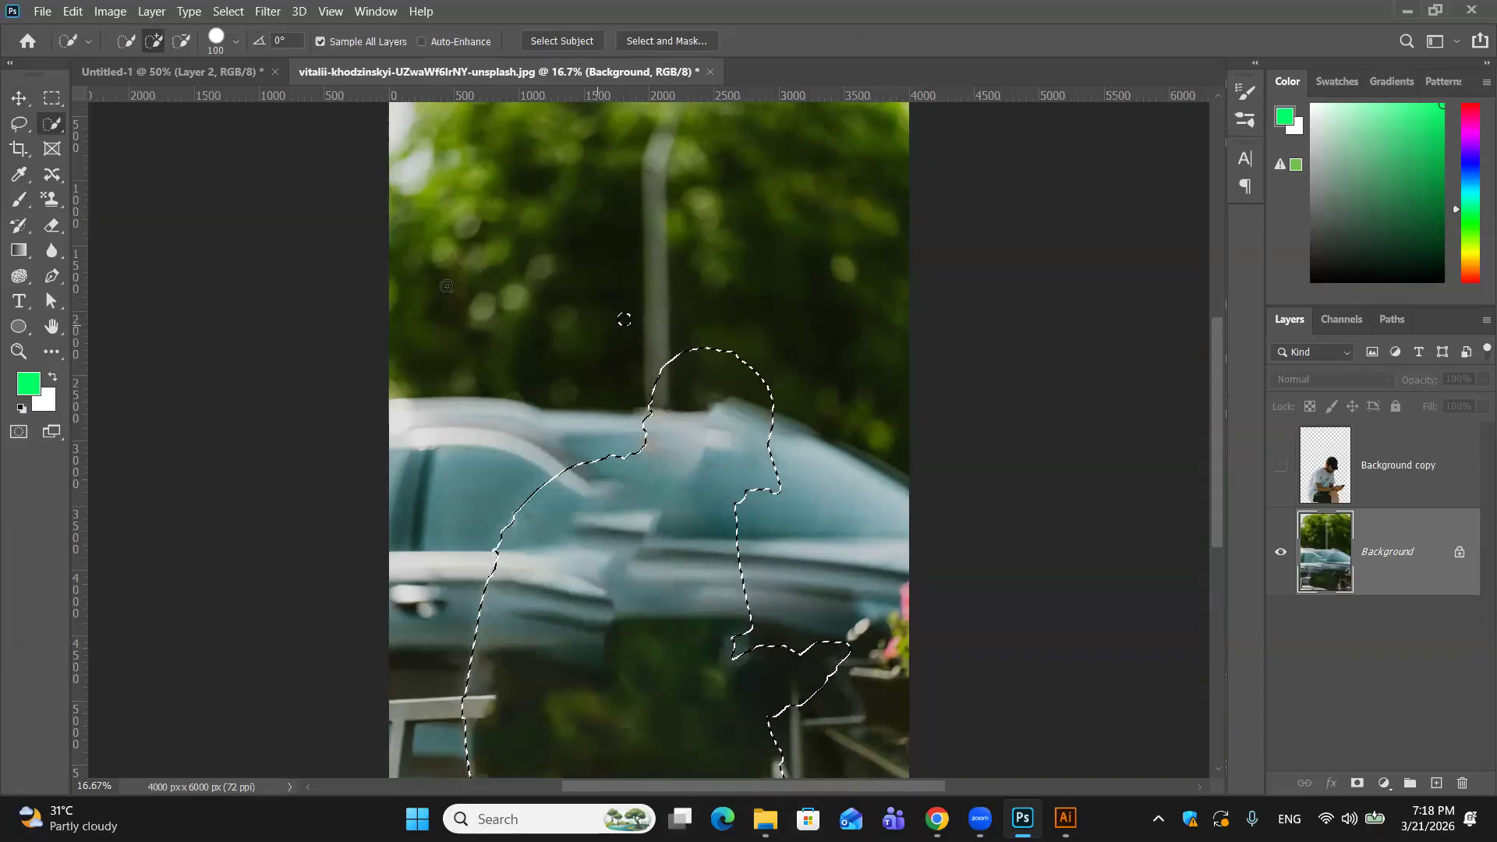
{"action": "key", "text": "v"}
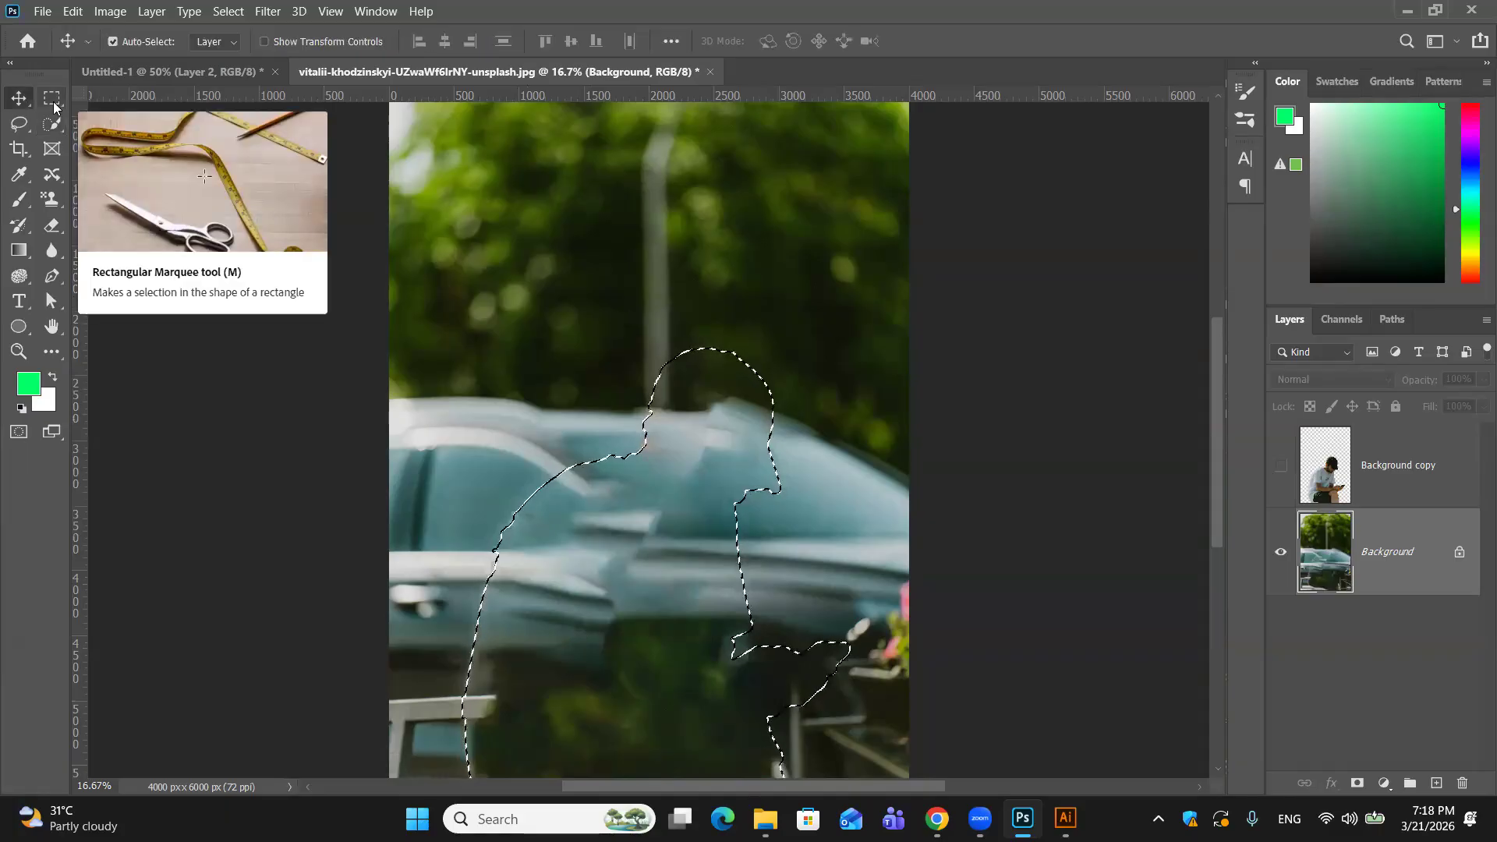
{"action": "key", "text": "ctrl+d"}
{"action": "scroll", "coordinate": [595, 520], "scroll_direction": "down", "scroll_amount": 3}
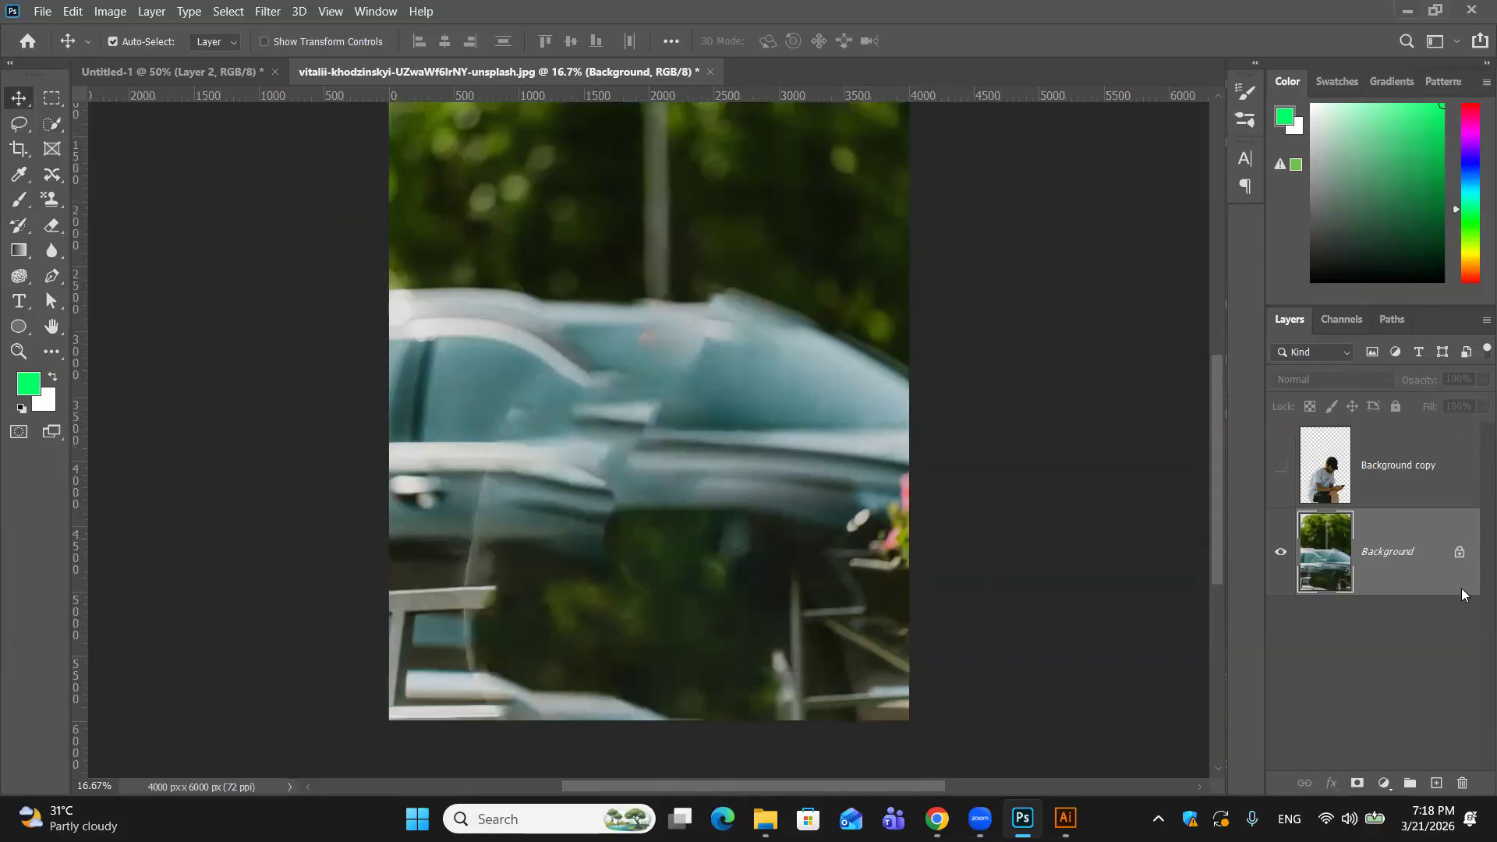
{"action": "left_click", "coordinate": [1281, 468]}
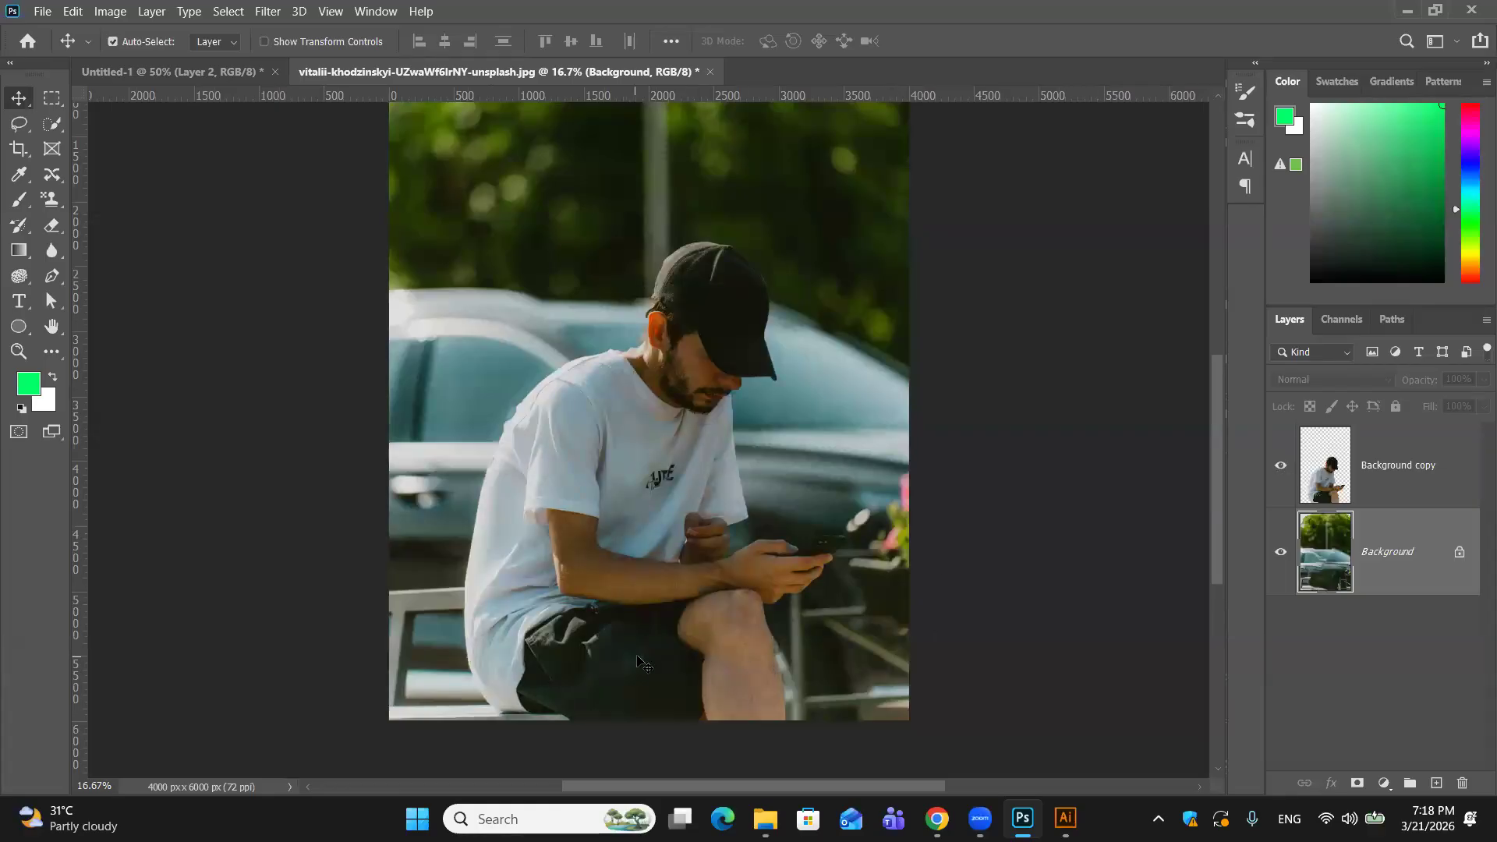
{"action": "scroll", "coordinate": [638, 660], "scroll_direction": "up", "scroll_amount": 1}
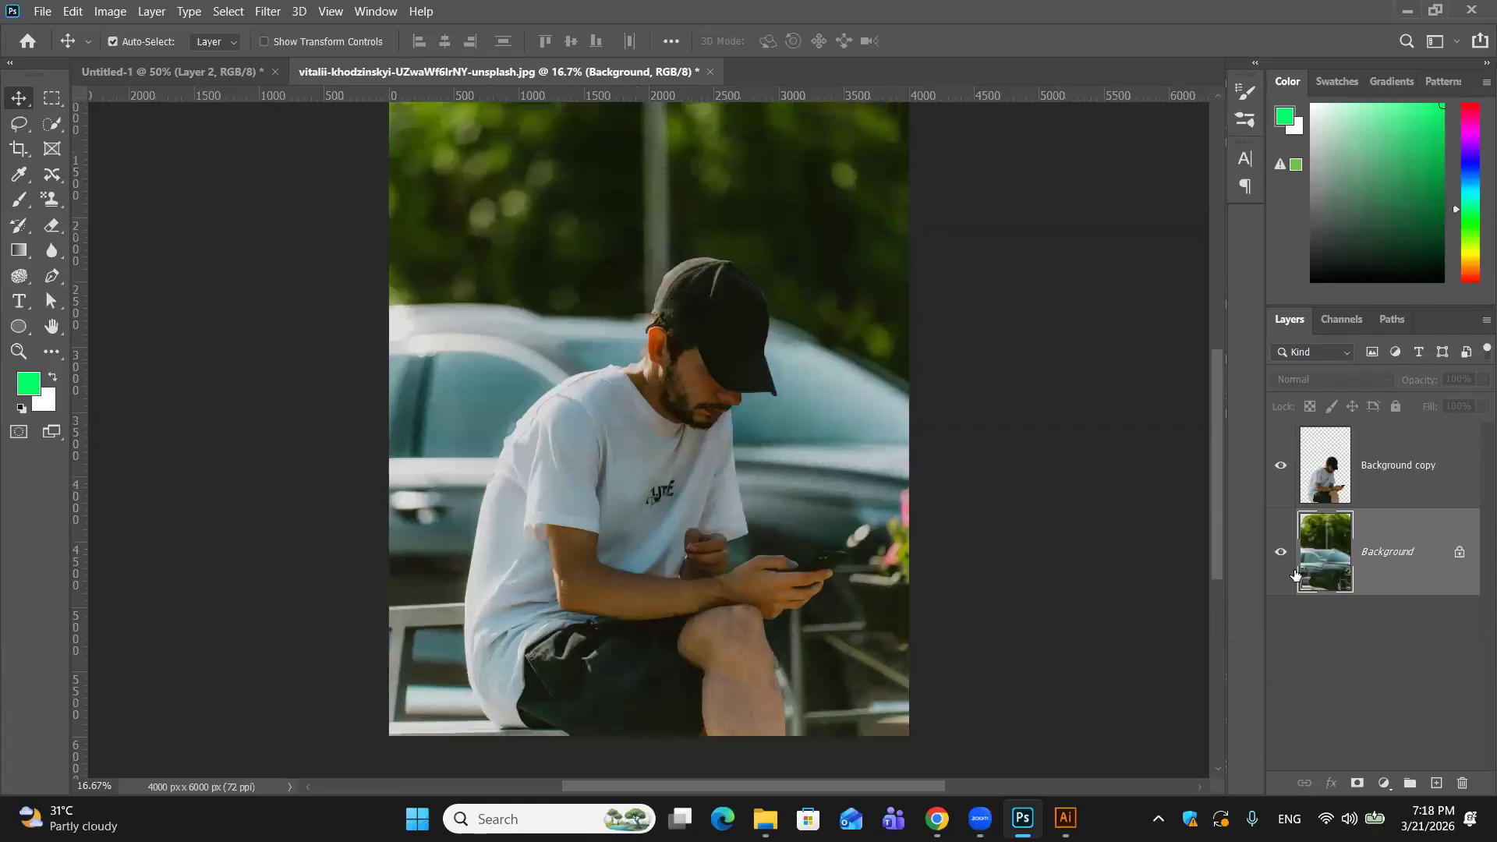
{"action": "left_click", "coordinate": [1281, 548]}
Step: Start Puppet Warp on the Background copy layer and pin the man's wrist, base of the neck, upper back and lower back
{"action": "left_click", "coordinate": [75, 13]}
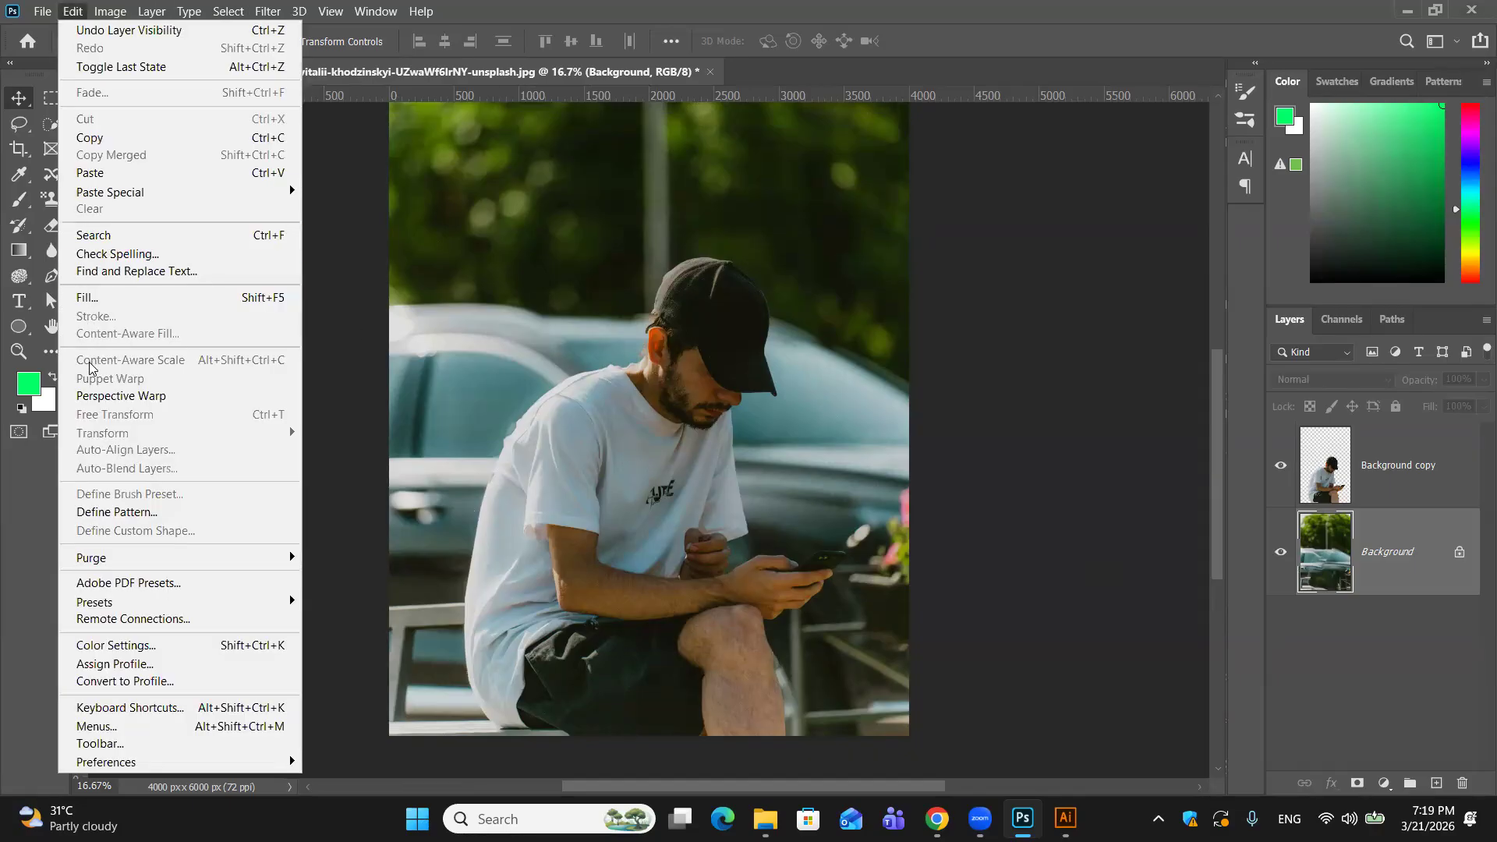
{"action": "left_click", "coordinate": [1411, 486]}
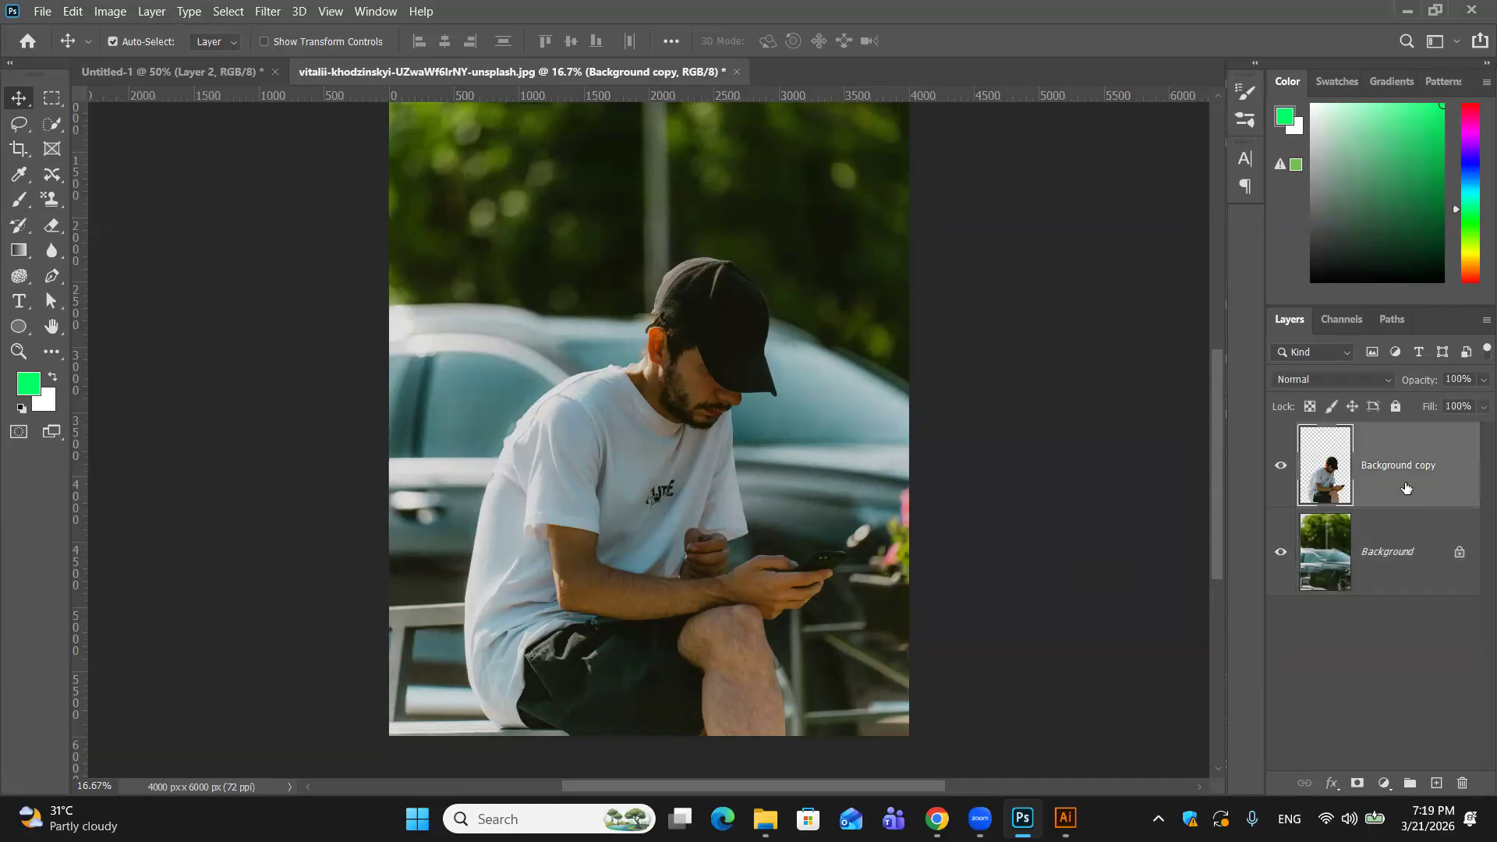
{"action": "left_click", "coordinate": [73, 12]}
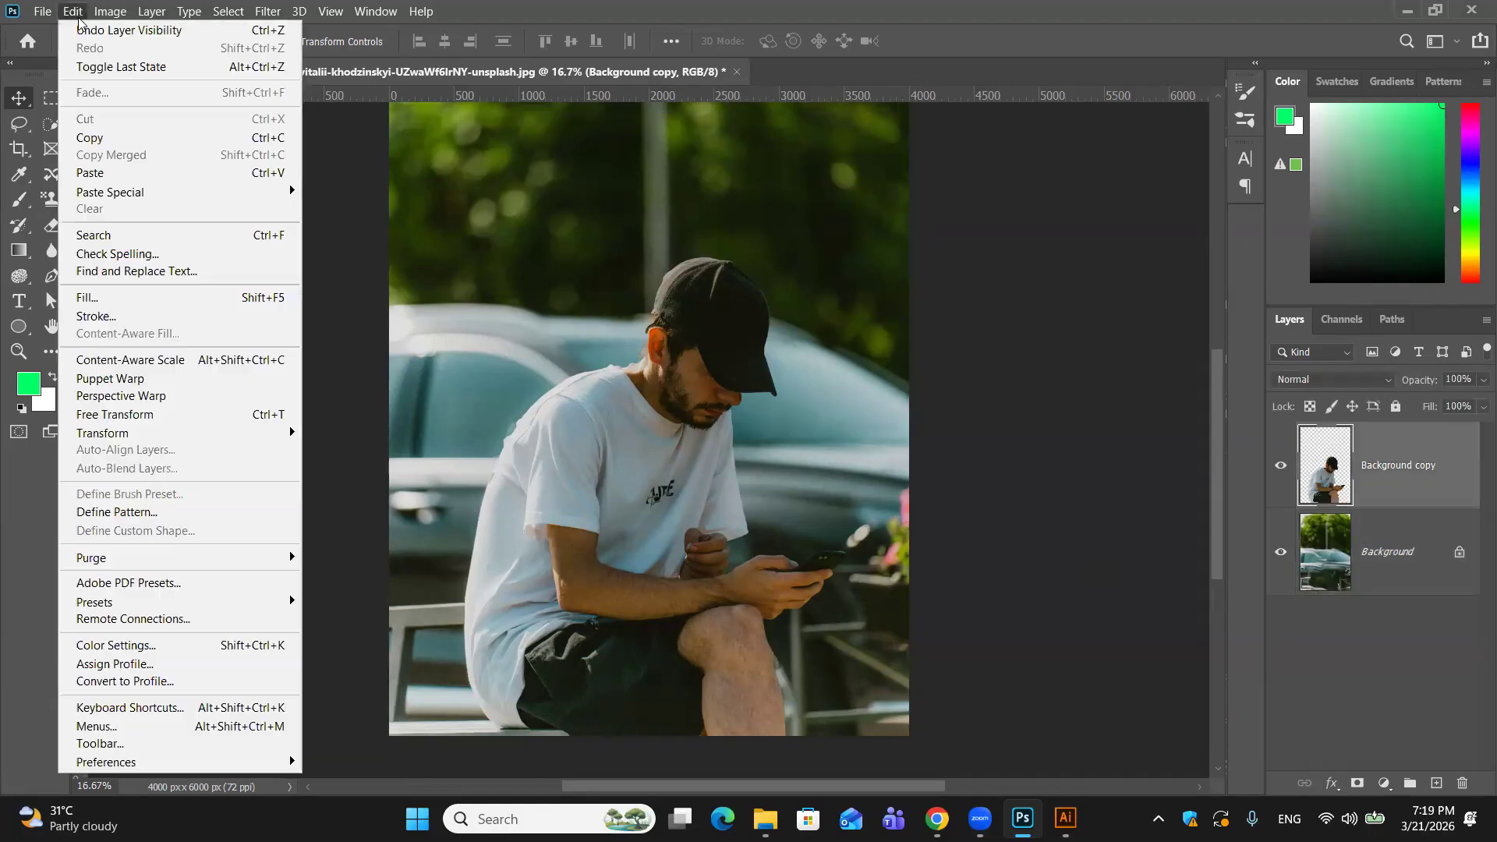
{"action": "left_click", "coordinate": [127, 383]}
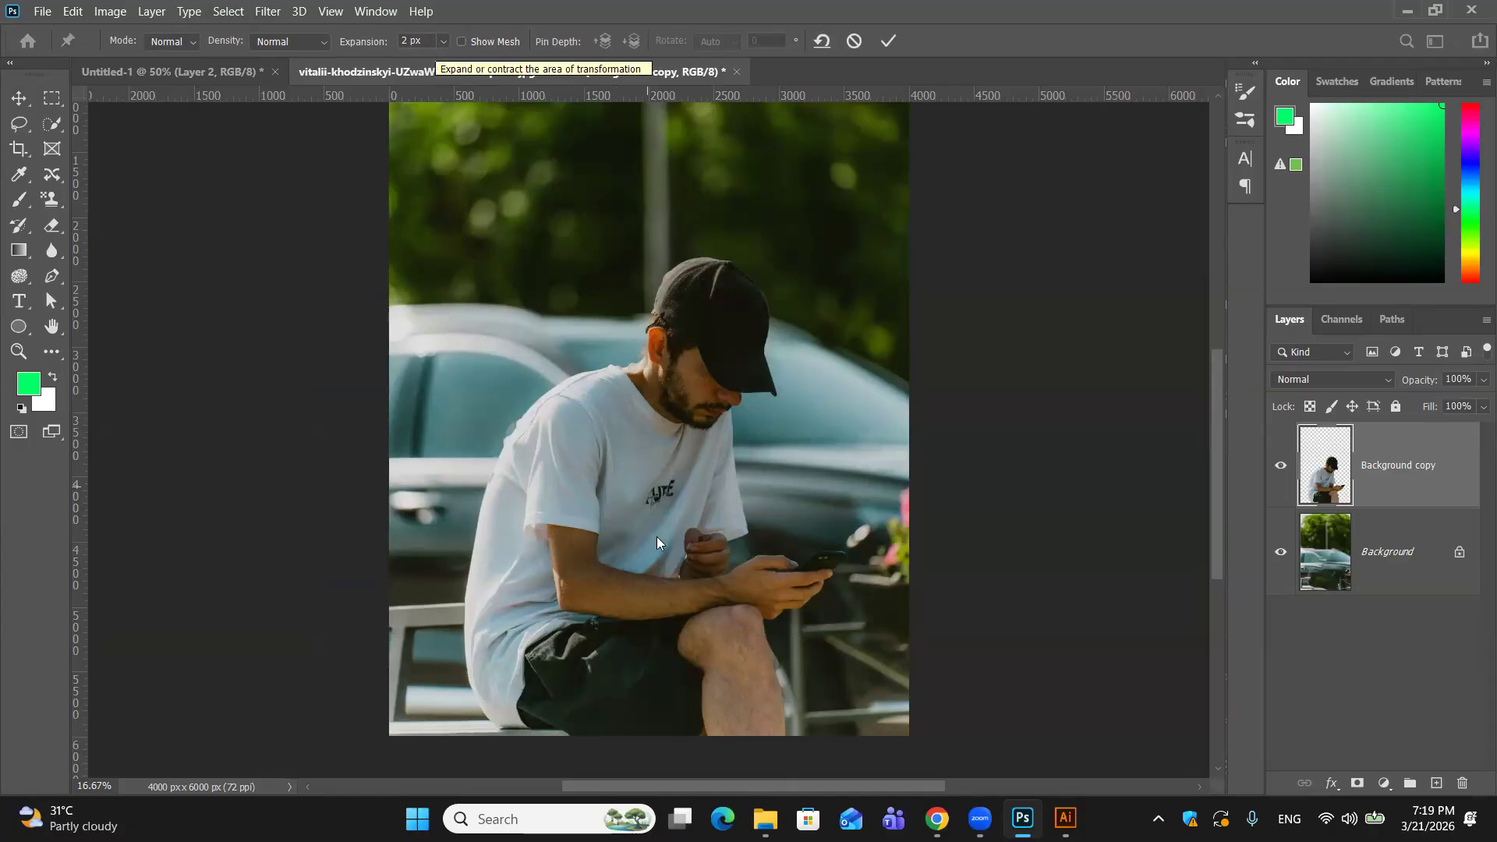
{"action": "left_click", "coordinate": [742, 589]}
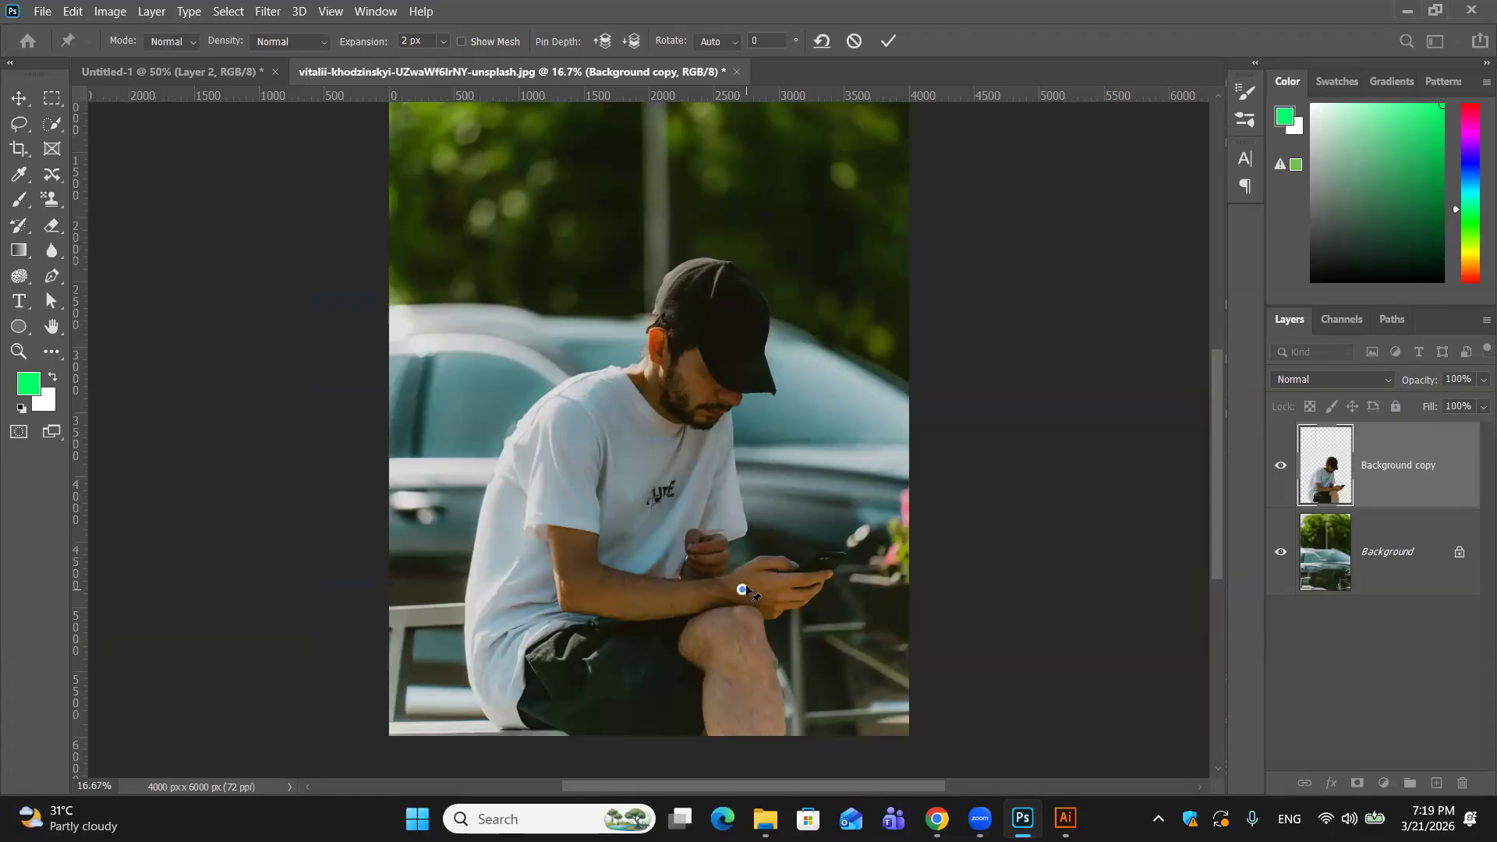
{"action": "left_click", "coordinate": [609, 368]}
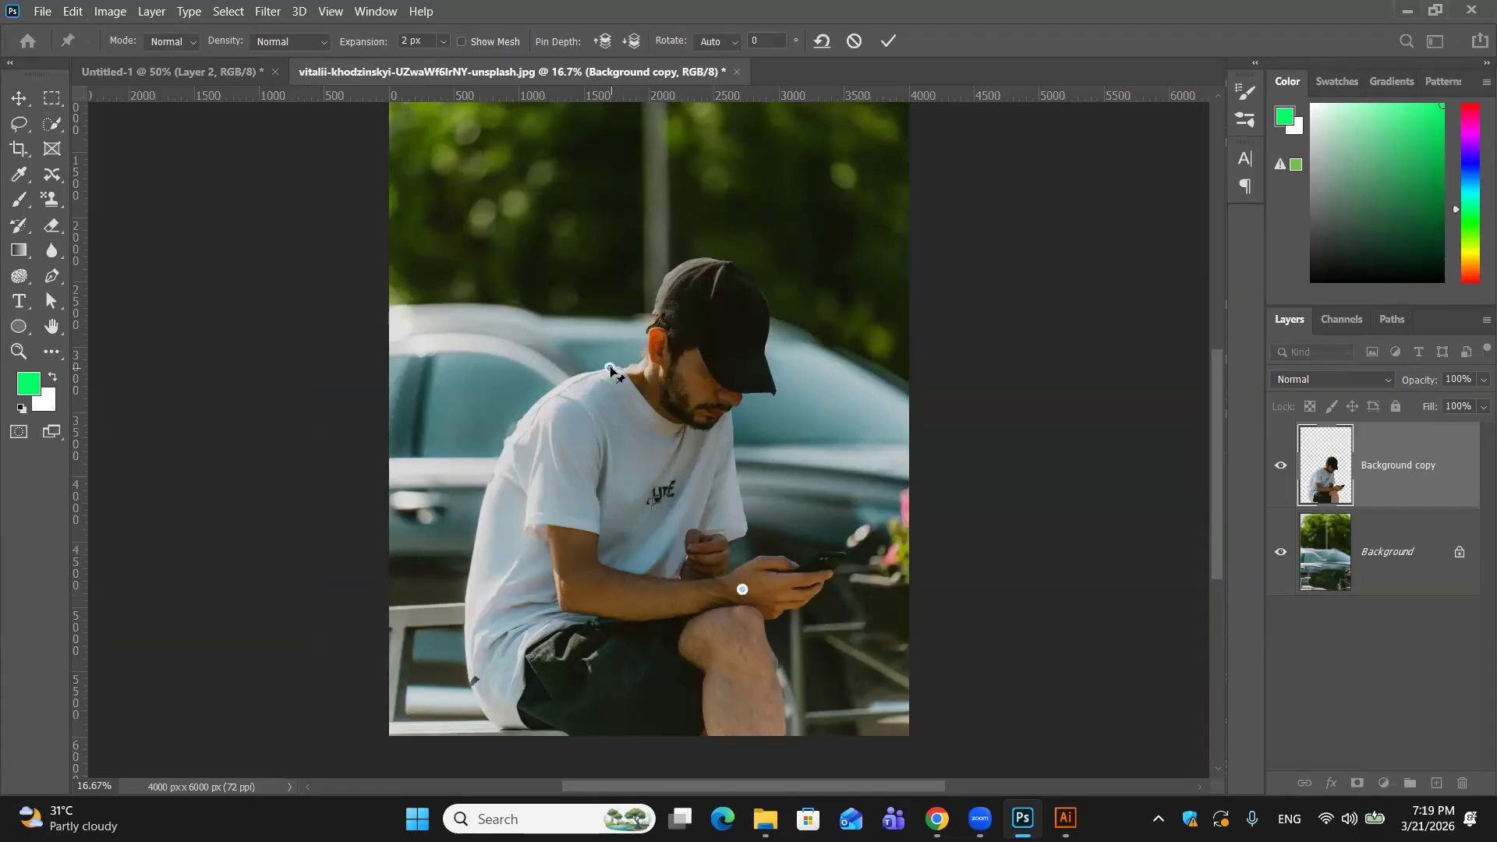
{"action": "left_click", "coordinate": [512, 439]}
{"action": "left_click", "coordinate": [468, 603]}
Step: Straighten the man's posture by shifting the neck pin backward and adjusting the two back pins, and apply the warp
{"action": "left_click_drag", "start_coordinate": [610, 367], "coordinate": [555, 370]}
{"action": "left_click_drag", "start_coordinate": [513, 439], "coordinate": [497, 462]}
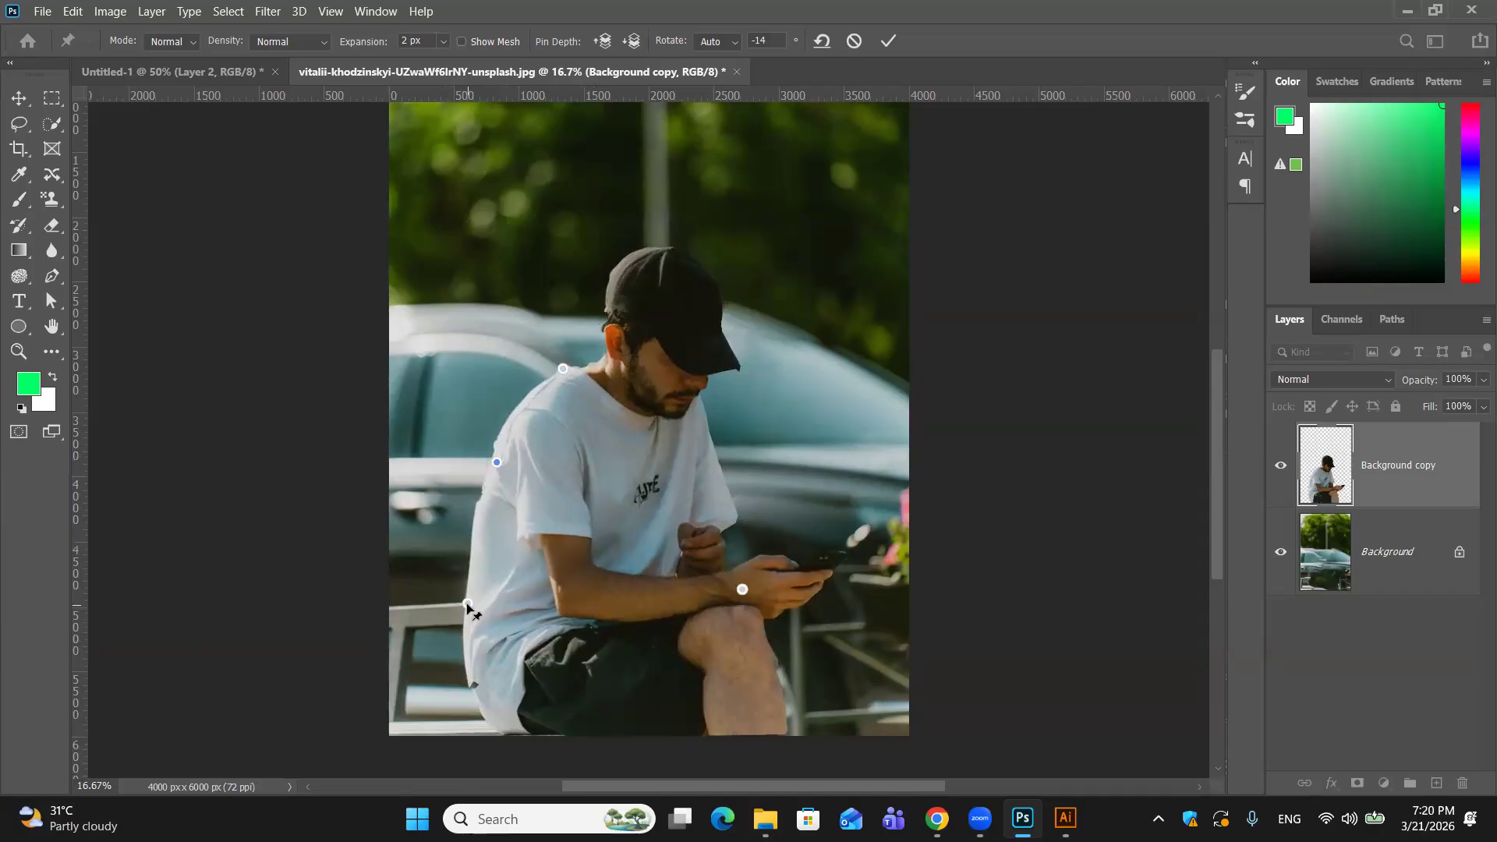
{"action": "mouse_move", "coordinate": [467, 604]}
{"action": "left_mouse_down"}
{"action": "mouse_move", "coordinate": [466, 624]}
{"action": "mouse_move", "coordinate": [466, 586]}
{"action": "left_mouse_up"}
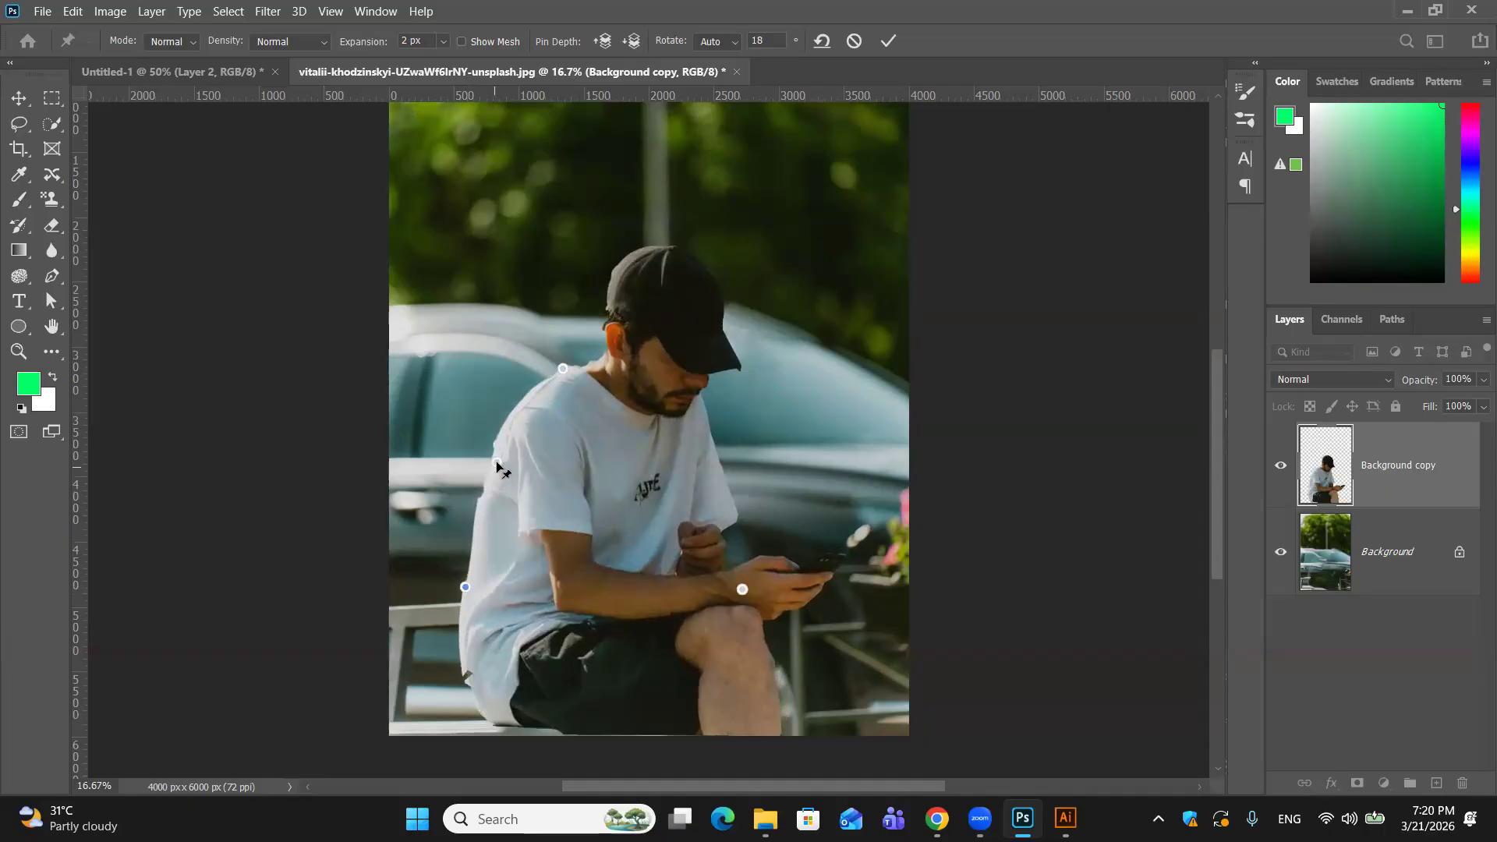
{"action": "left_click_drag", "start_coordinate": [485, 464], "coordinate": [501, 504]}
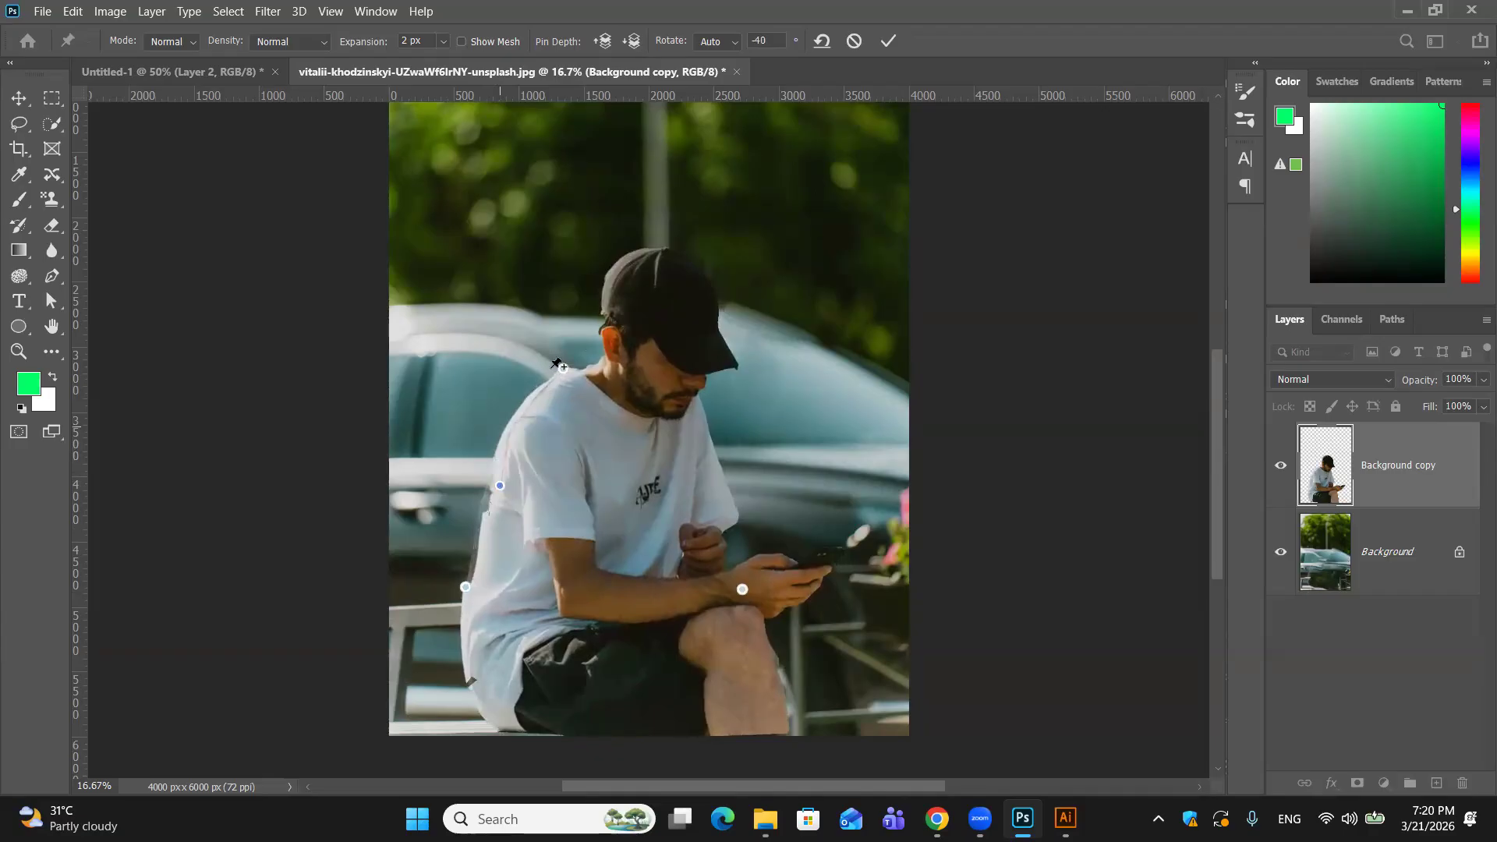
{"action": "left_click_drag", "start_coordinate": [563, 367], "coordinate": [543, 368]}
{"action": "left_click", "coordinate": [889, 40]}
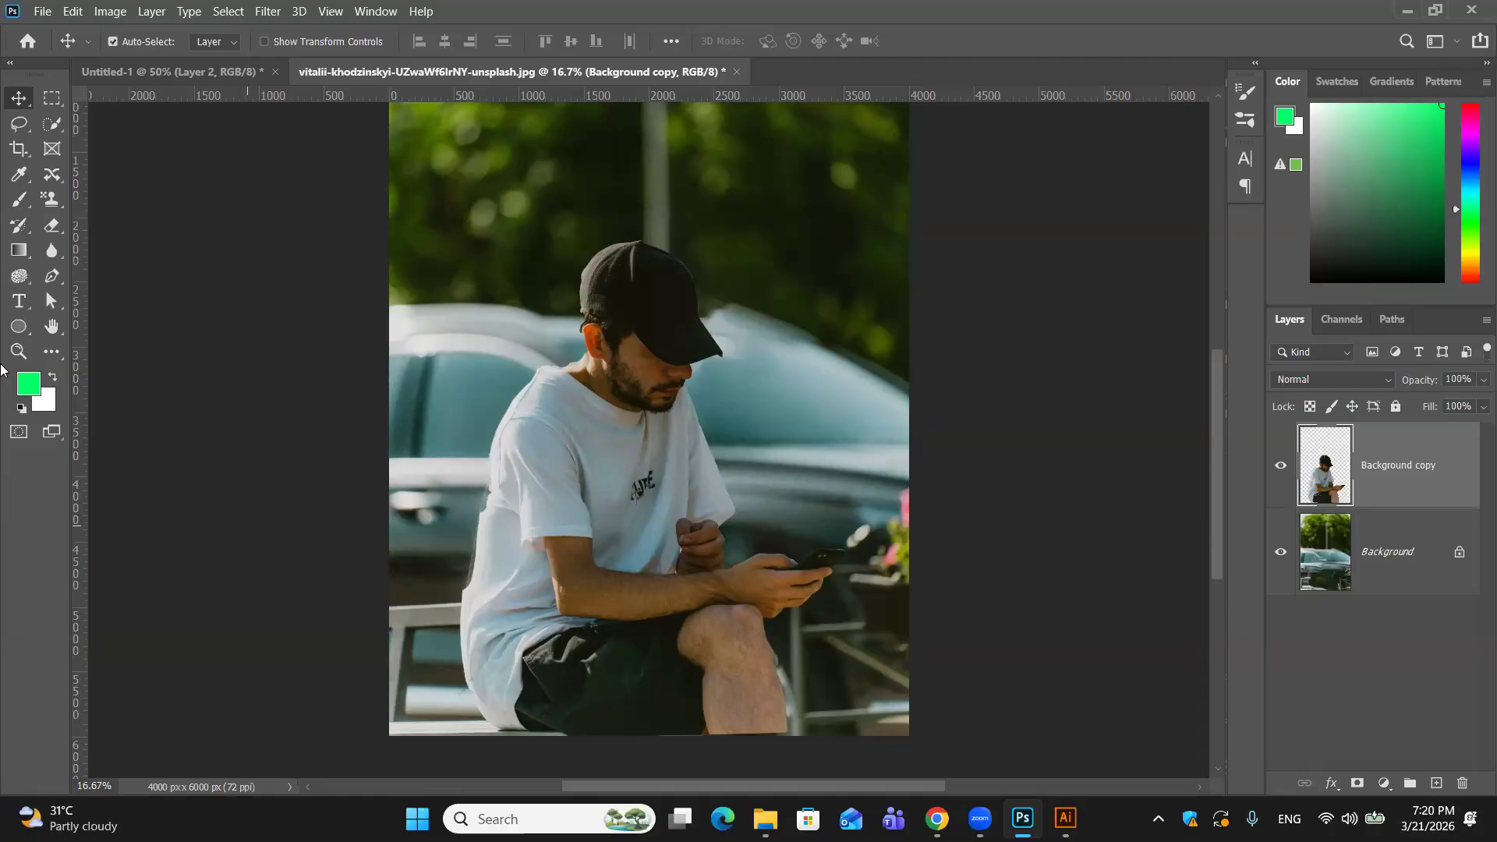
Step: Try a second Puppet Warp on the man's forearm with pins at the elbow and hand, and remove all pins
{"action": "left_click", "coordinate": [75, 10]}
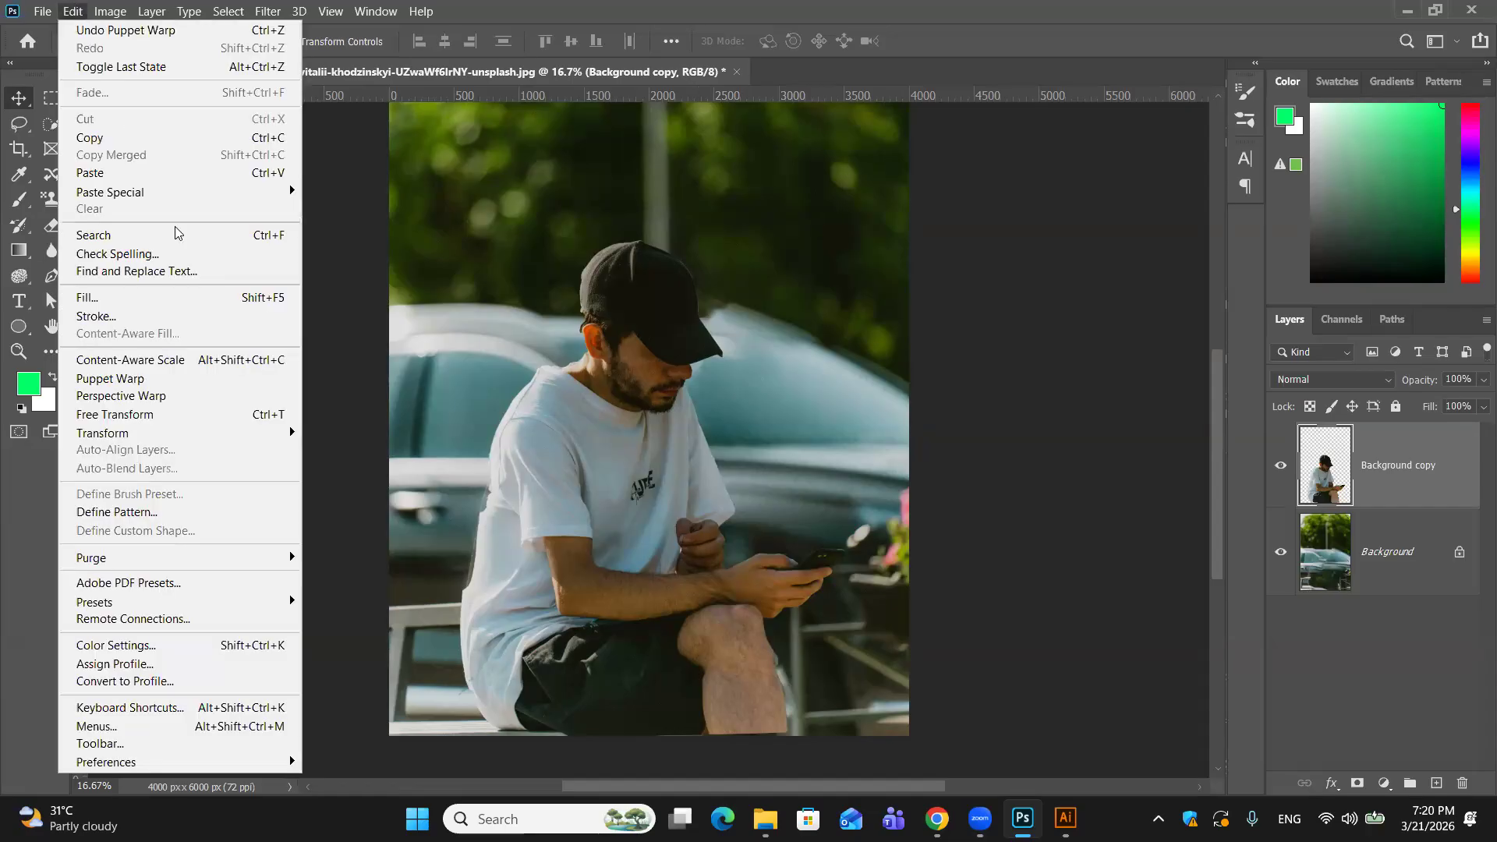
{"action": "left_click", "coordinate": [143, 386]}
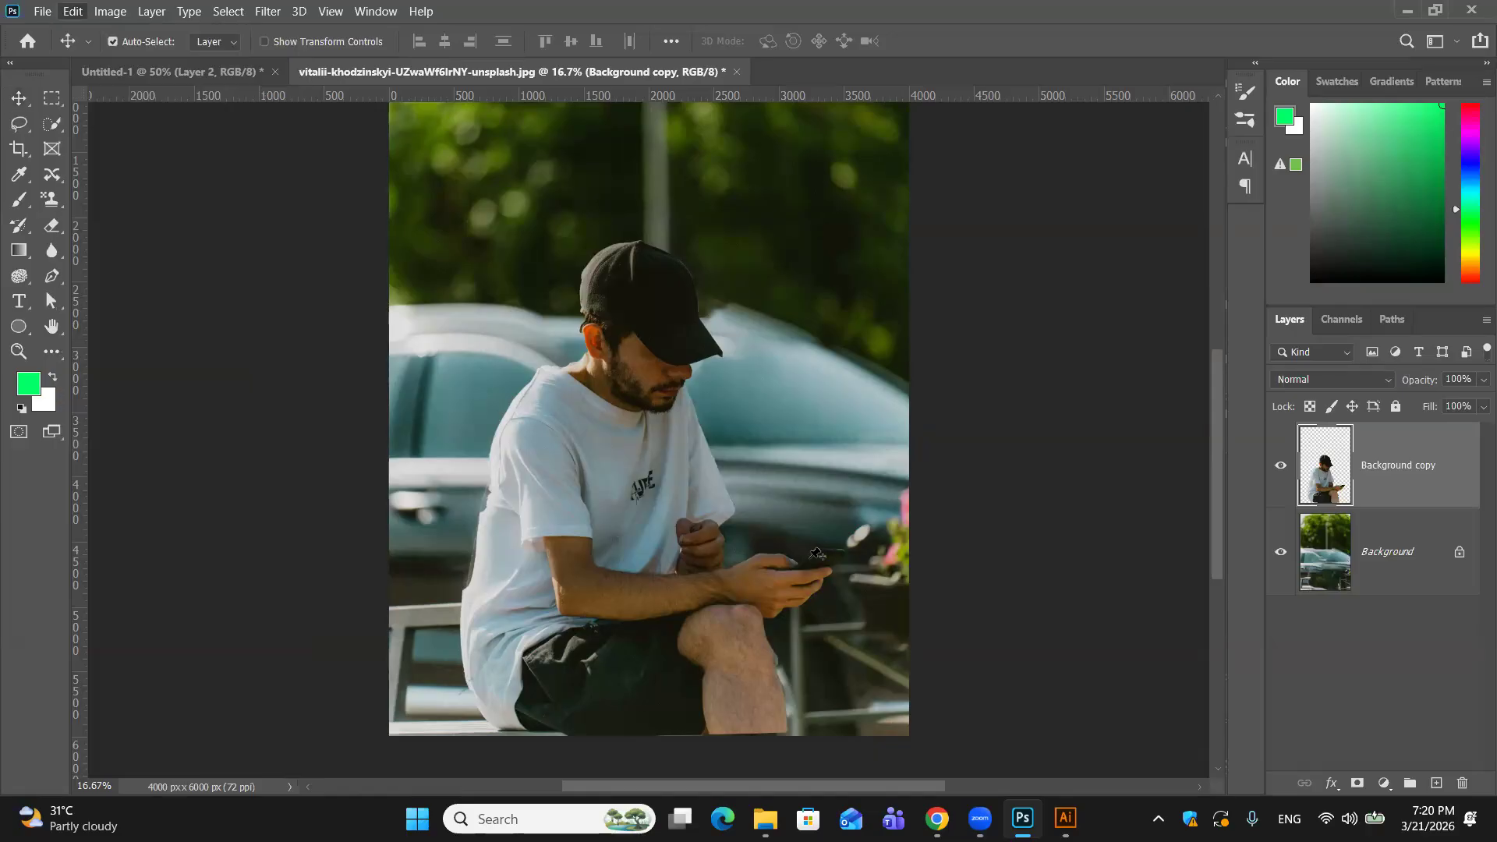
{"action": "left_click", "coordinate": [570, 604]}
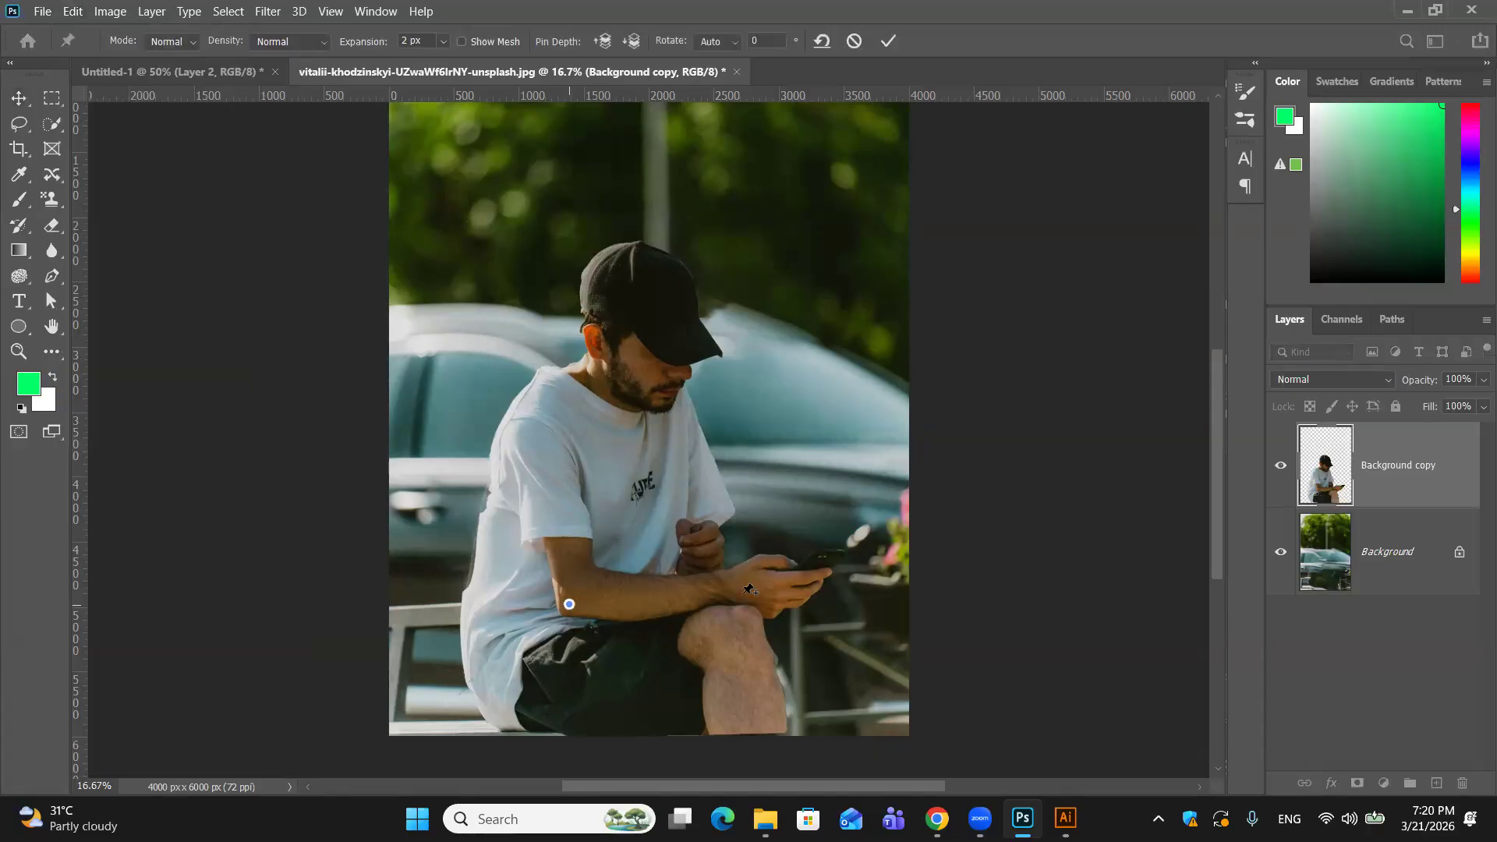
{"action": "left_click", "coordinate": [818, 578]}
{"action": "left_click_drag", "start_coordinate": [817, 578], "coordinate": [749, 589]}
{"action": "key", "text": "ctrl+z"}
{"action": "left_click_drag", "start_coordinate": [569, 605], "coordinate": [468, 664]}
{"action": "key", "text": "ctrl+z"}
{"action": "left_click", "coordinate": [821, 43]}
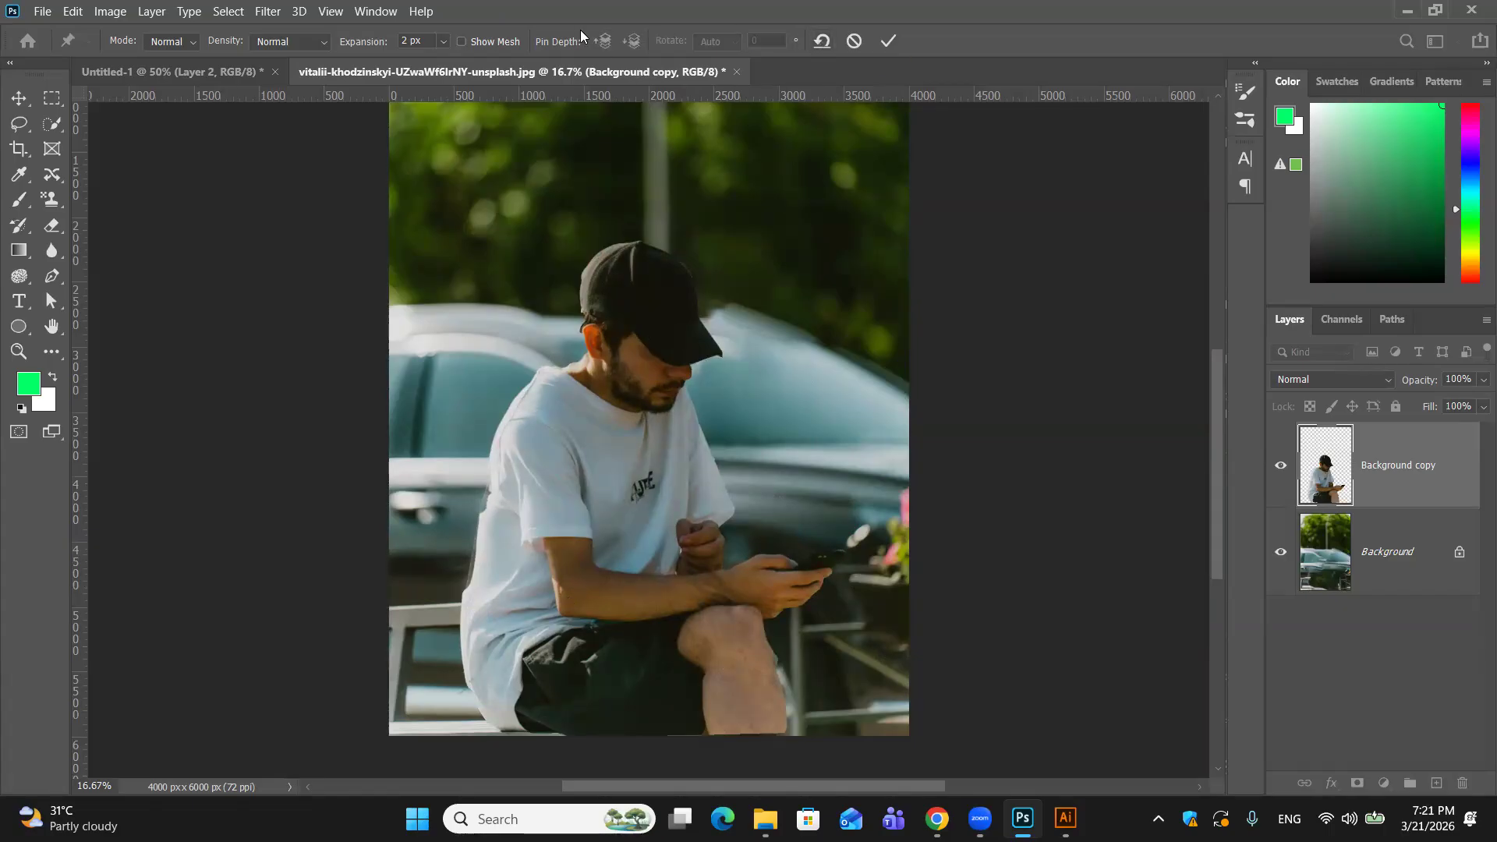
Step: Try moving the whole cutout with a single elbow pin, reset the warp and leave Puppet Warp
{"action": "left_click", "coordinate": [567, 606]}
{"action": "left_click_drag", "start_coordinate": [568, 606], "coordinate": [590, 657]}
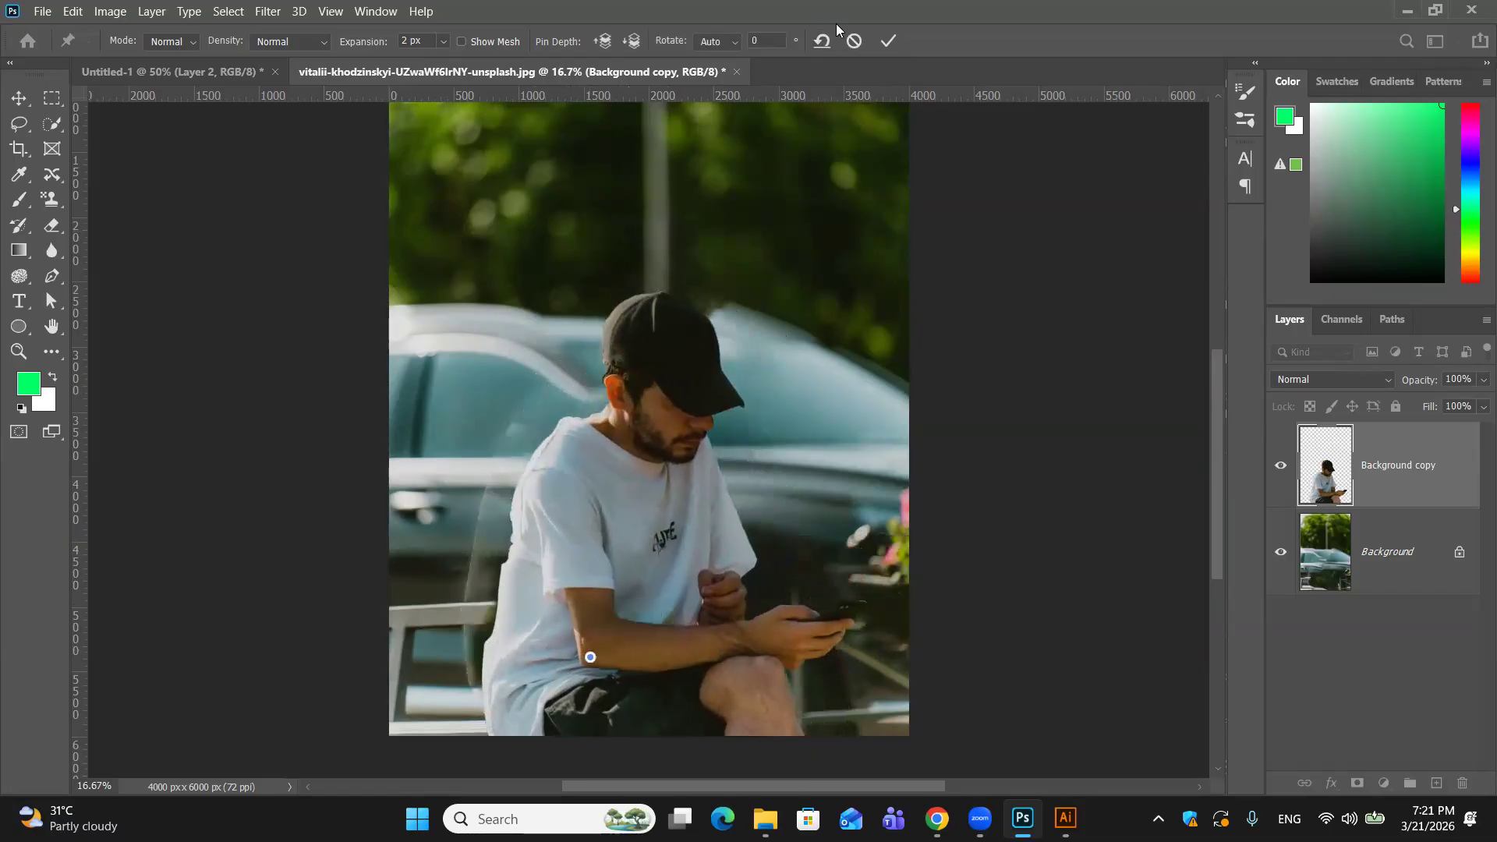
{"action": "left_click", "coordinate": [828, 42]}
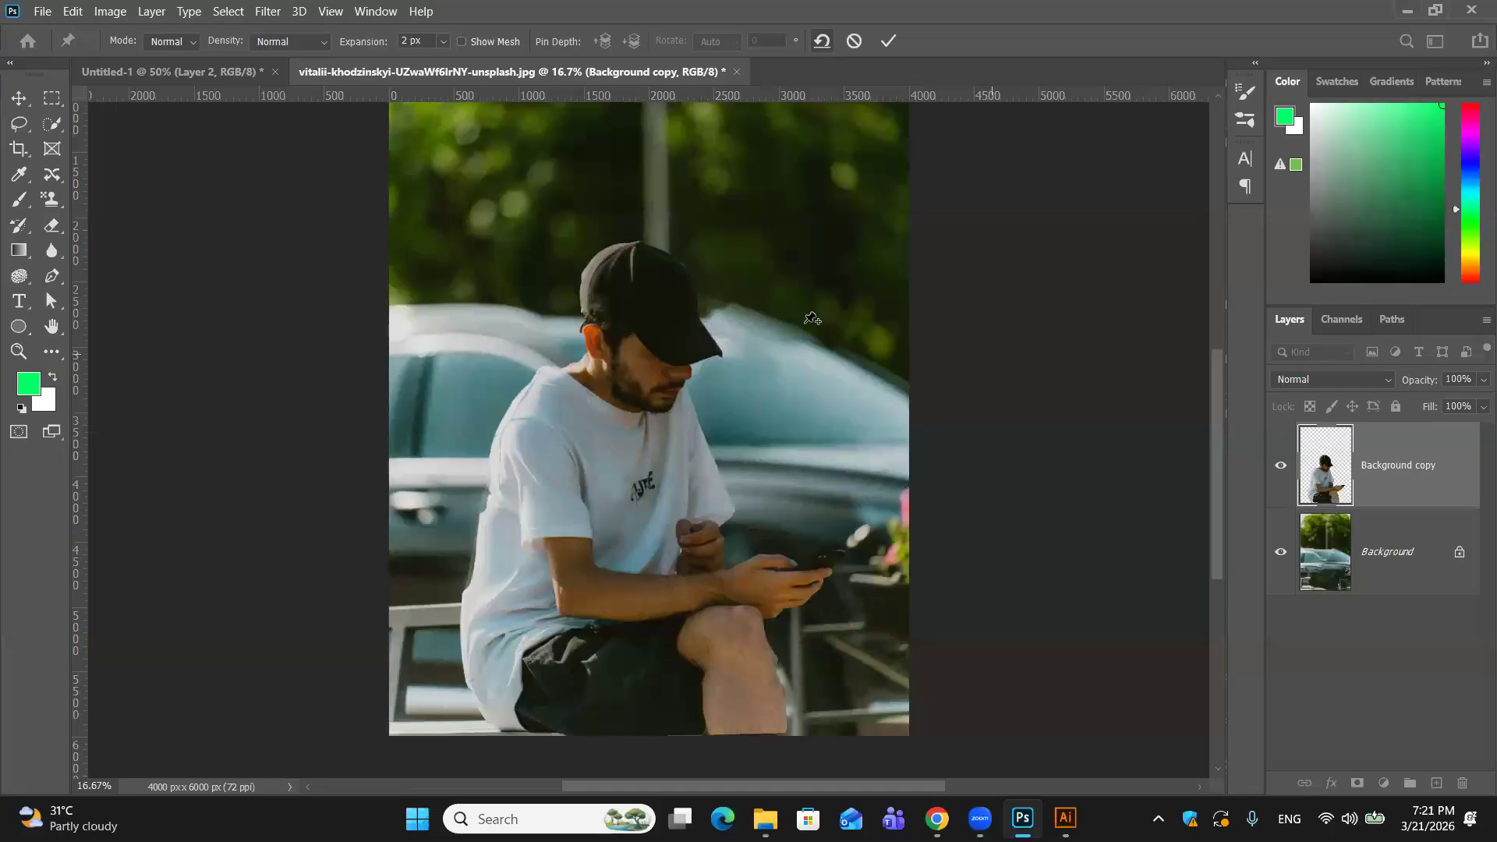
{"action": "left_click", "coordinate": [894, 36]}
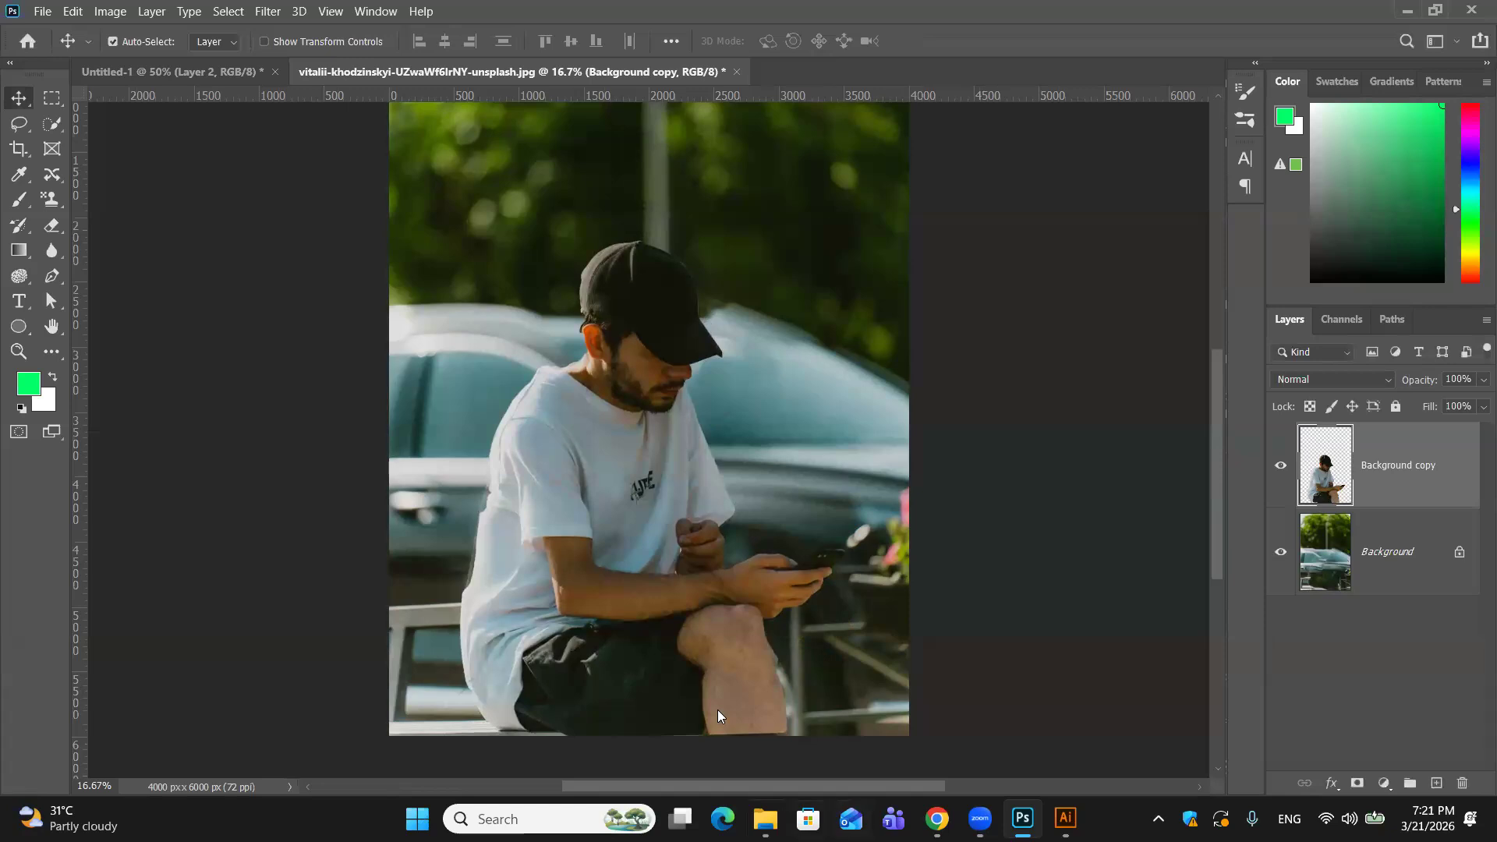